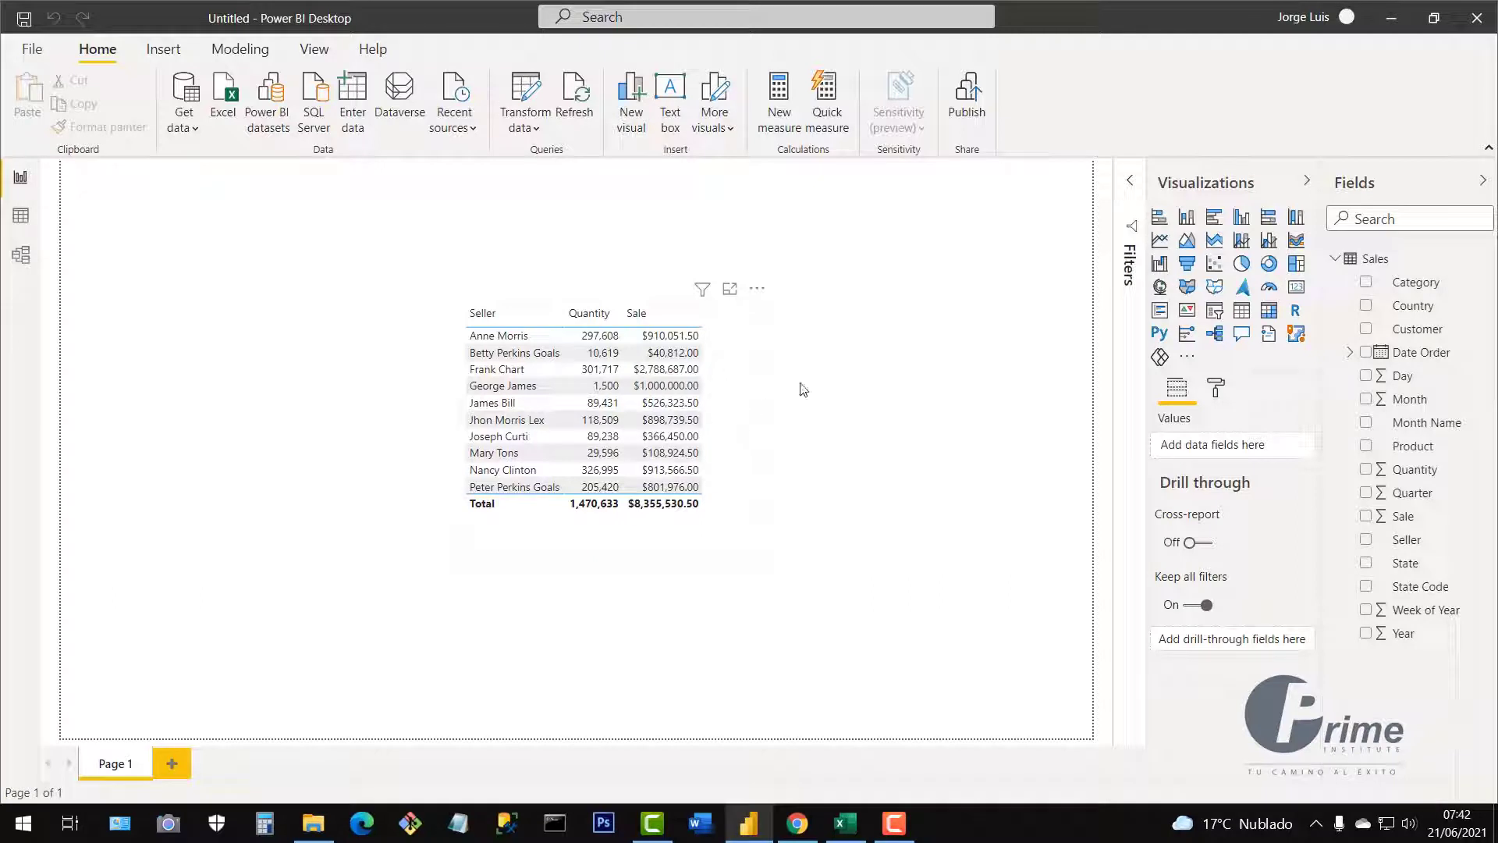
# Move the seller table to the lower-left corner of the report page and shrink its frame around the data
pyautogui.click(749, 388)
pyautogui.moveTo(724, 406); pyautogui.dragTo(357, 533)
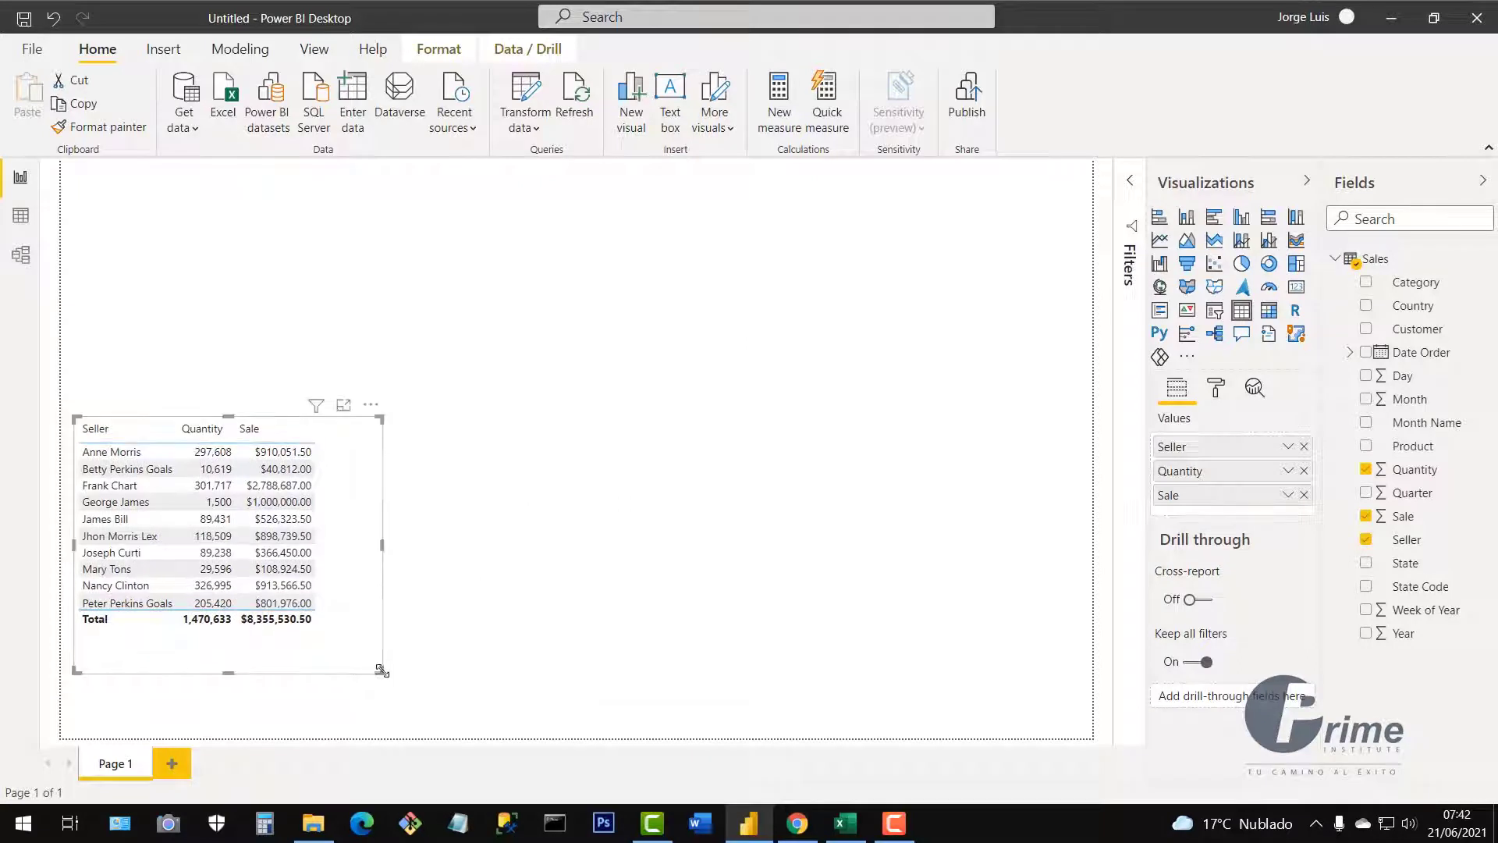
pyautogui.moveTo(381, 670); pyautogui.dragTo(344, 650)
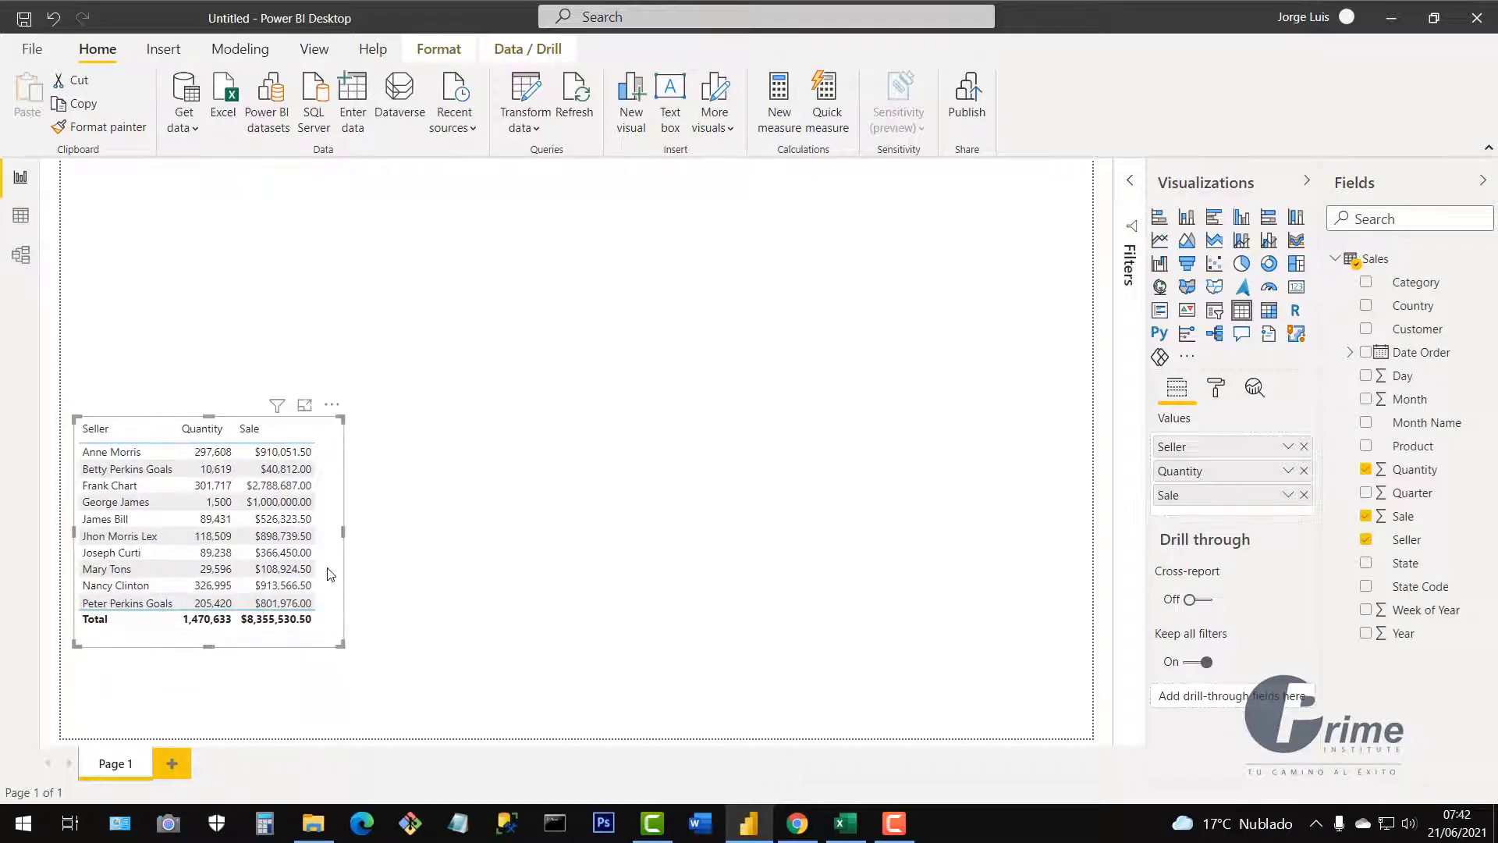
pyautogui.moveTo(327, 577); pyautogui.dragTo(329, 649)
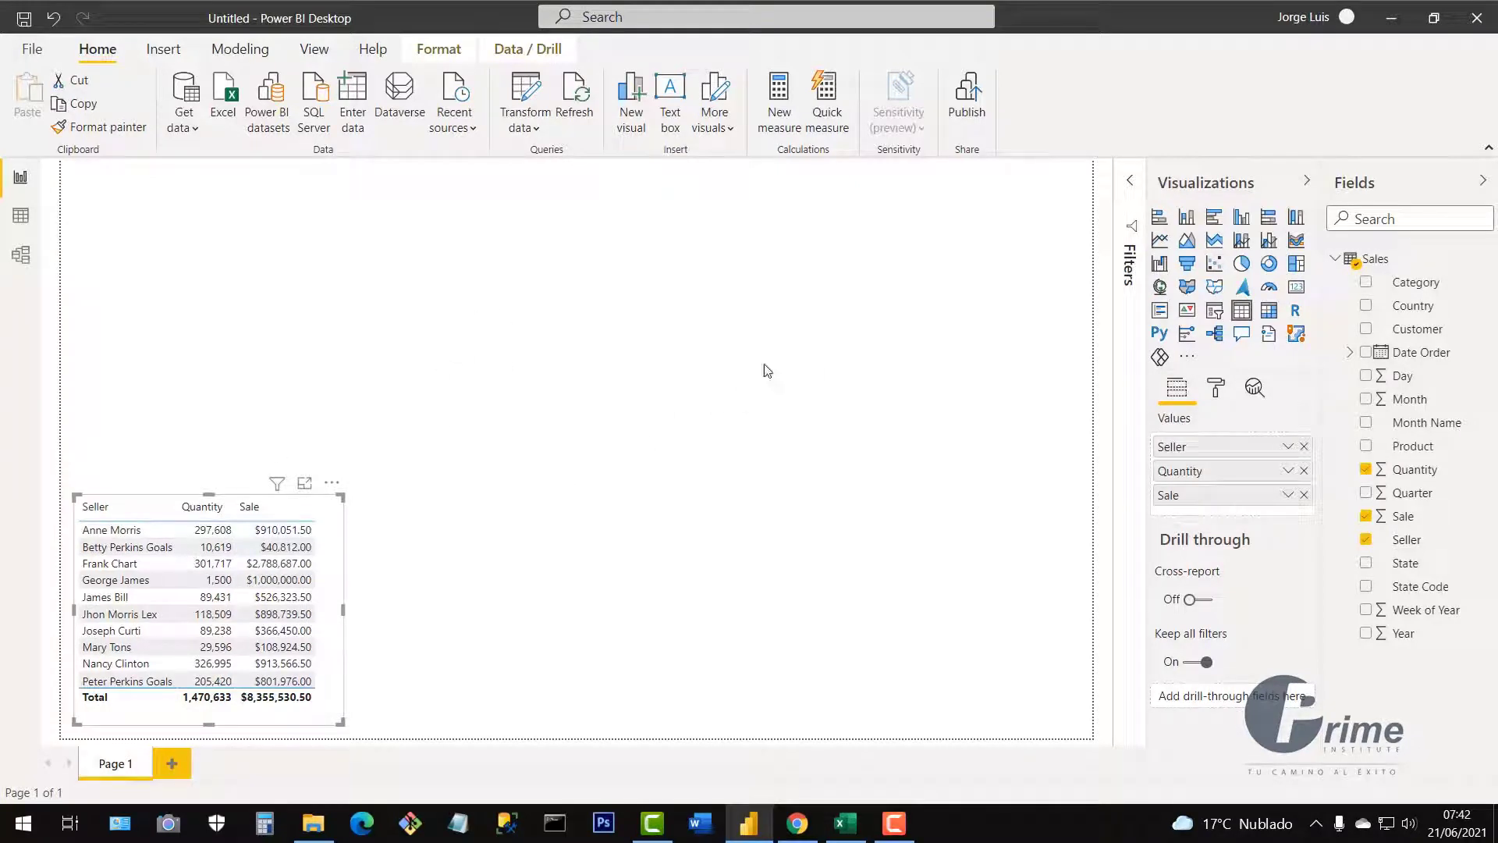
pyautogui.click(574, 364)
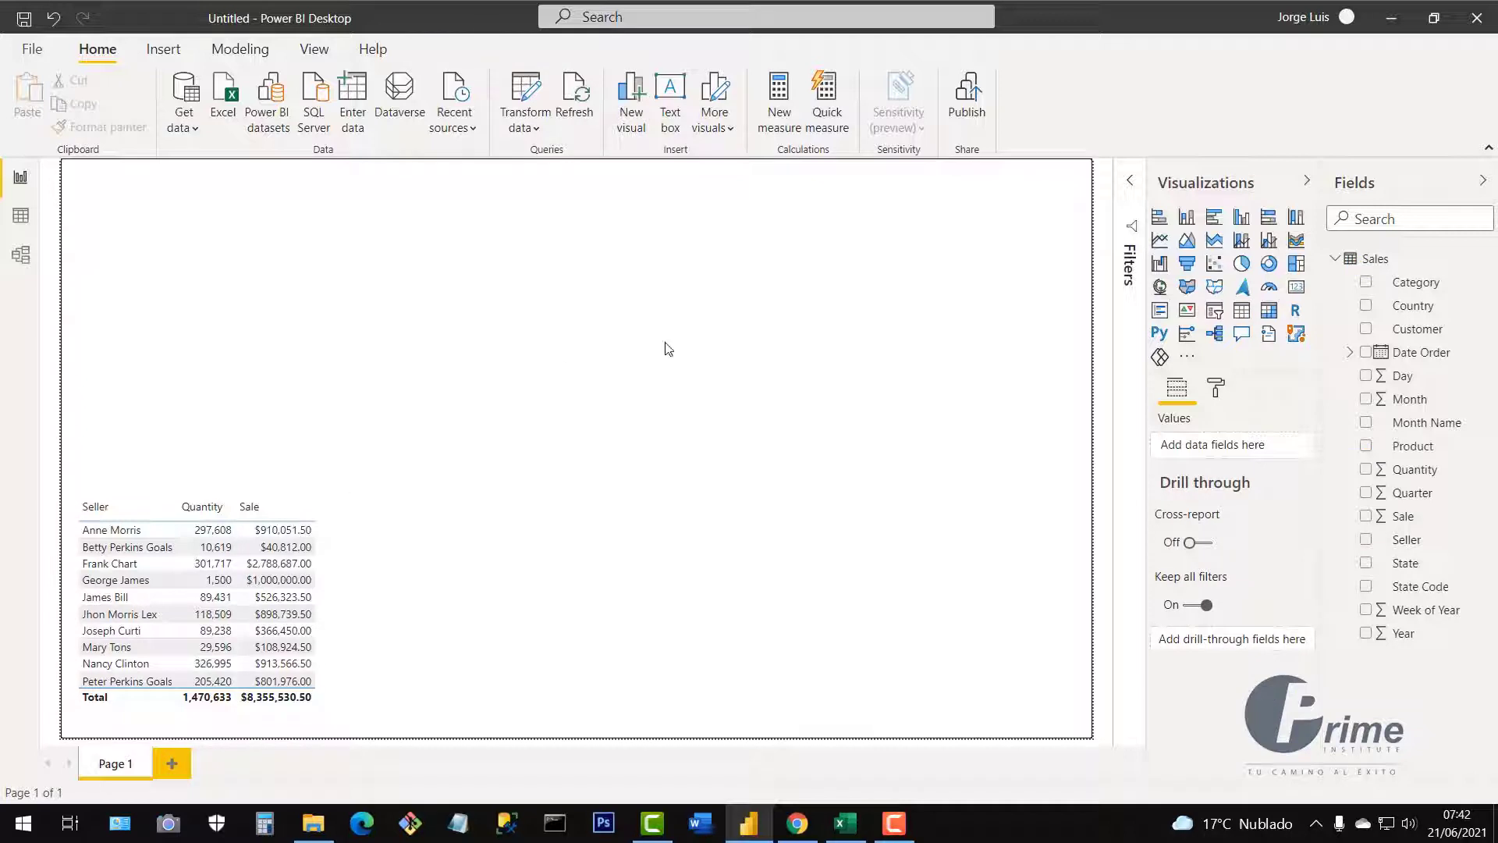
# Add a card visual showing the Quantity field in the open area of the page and reduce its size
pyautogui.click(1296, 291)
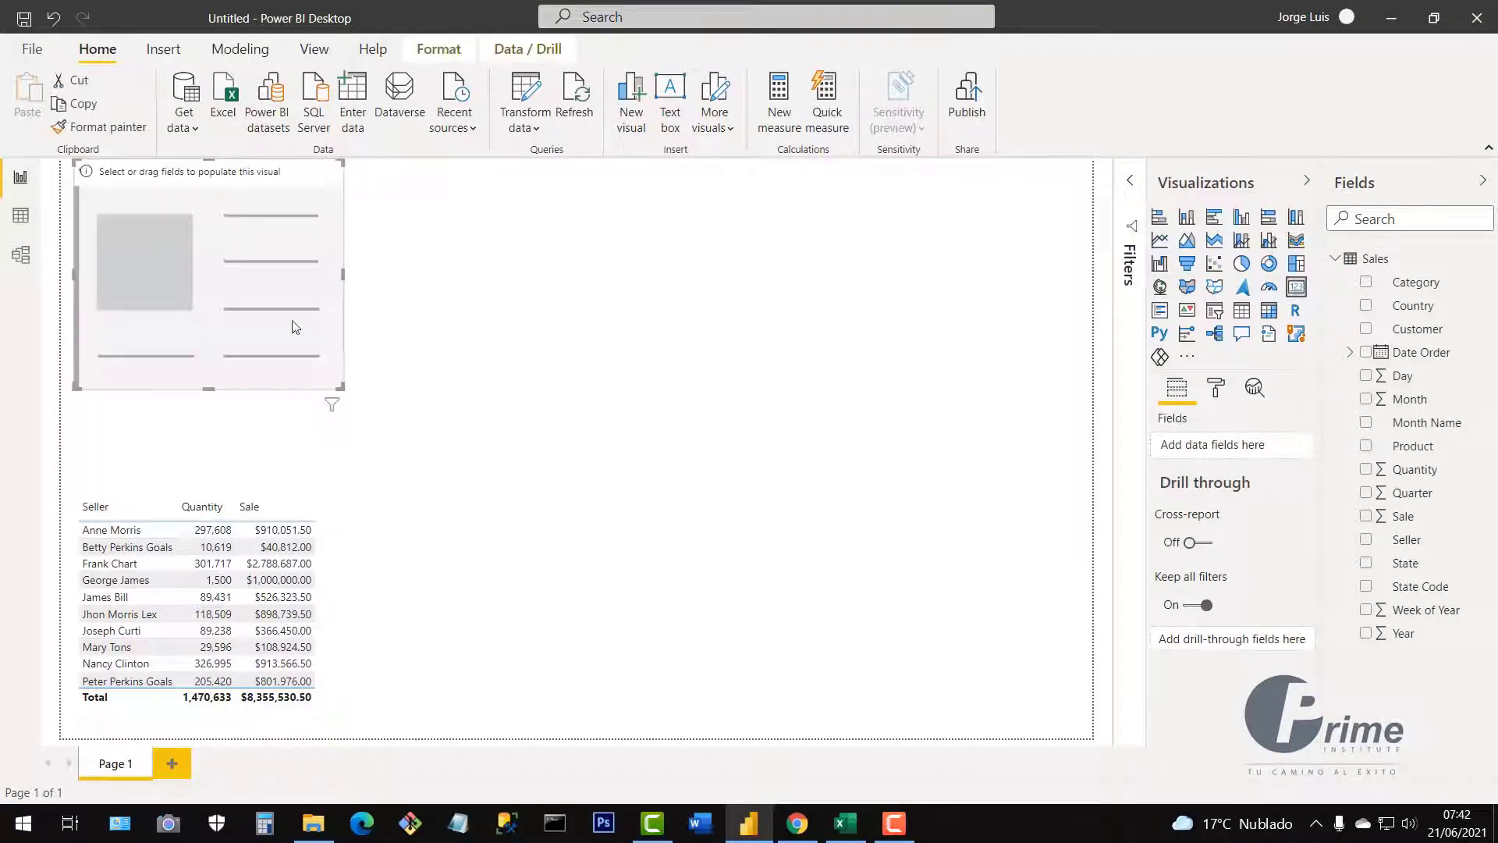
pyautogui.moveTo(304, 334); pyautogui.dragTo(769, 414)
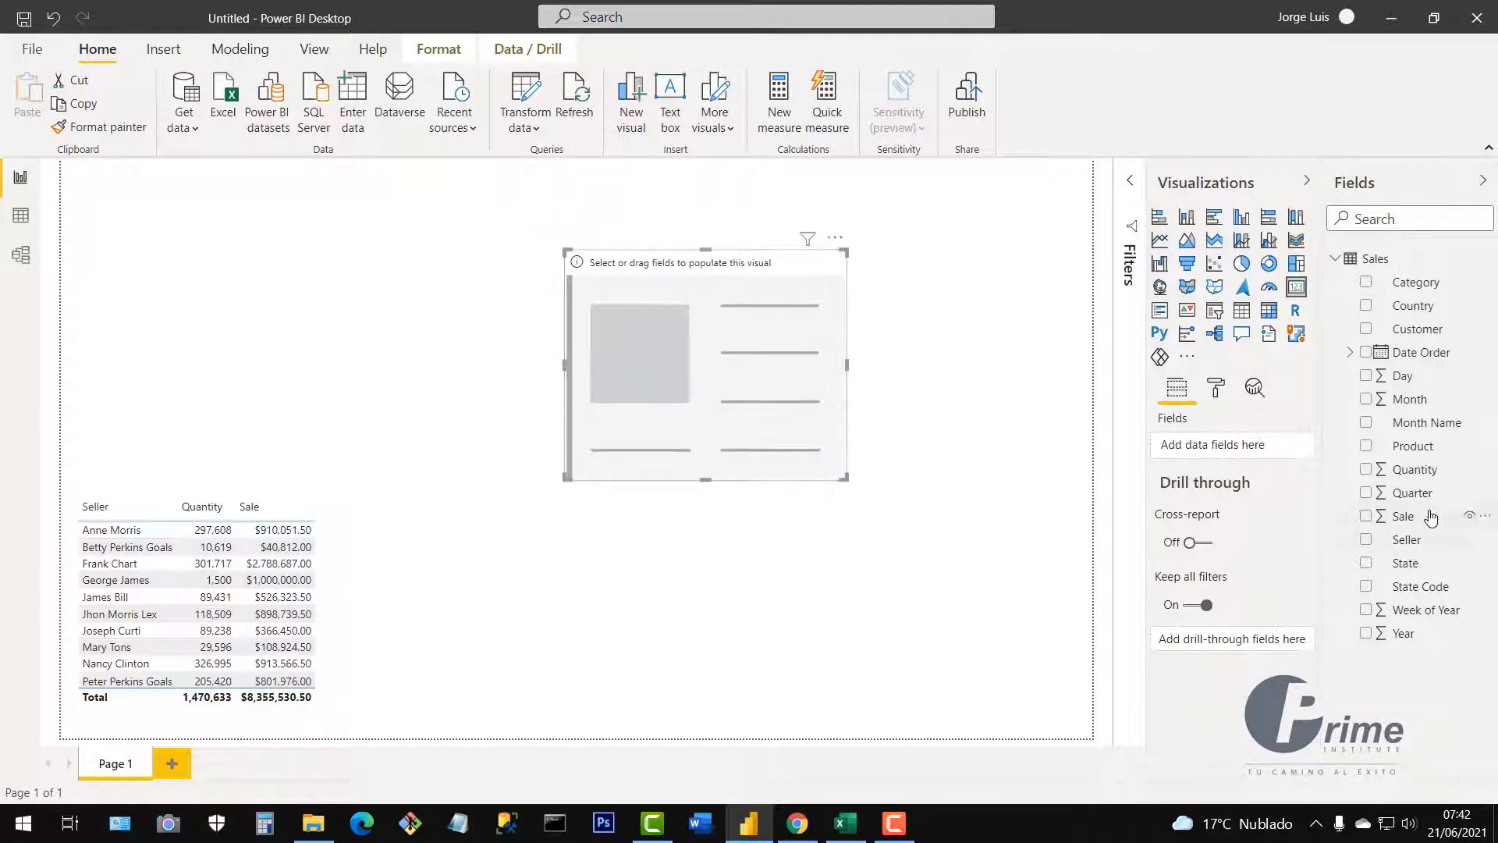
pyautogui.click(1365, 469)
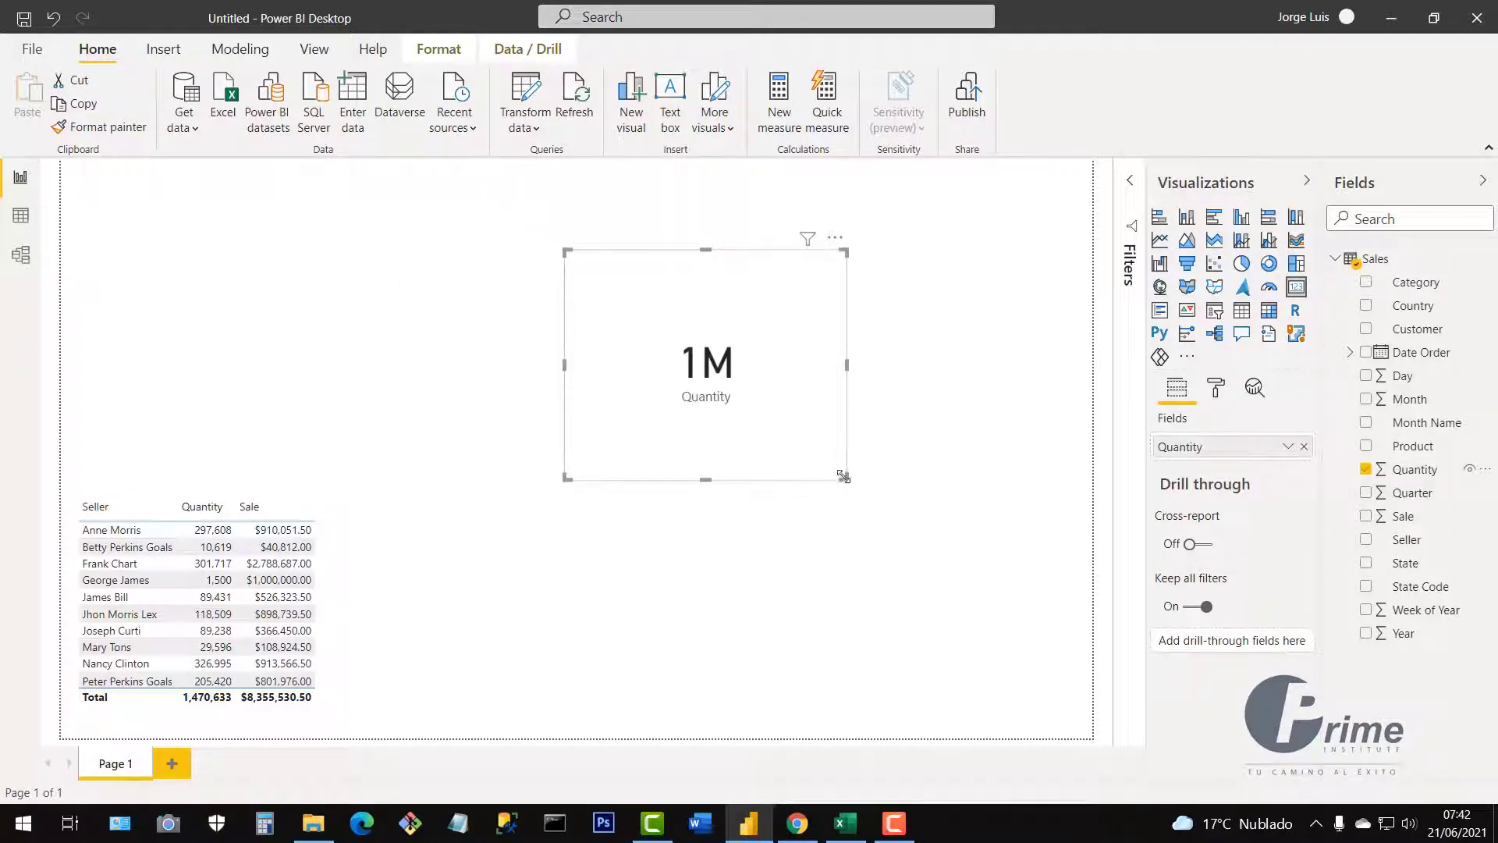
pyautogui.moveTo(843, 476); pyautogui.dragTo(743, 363)
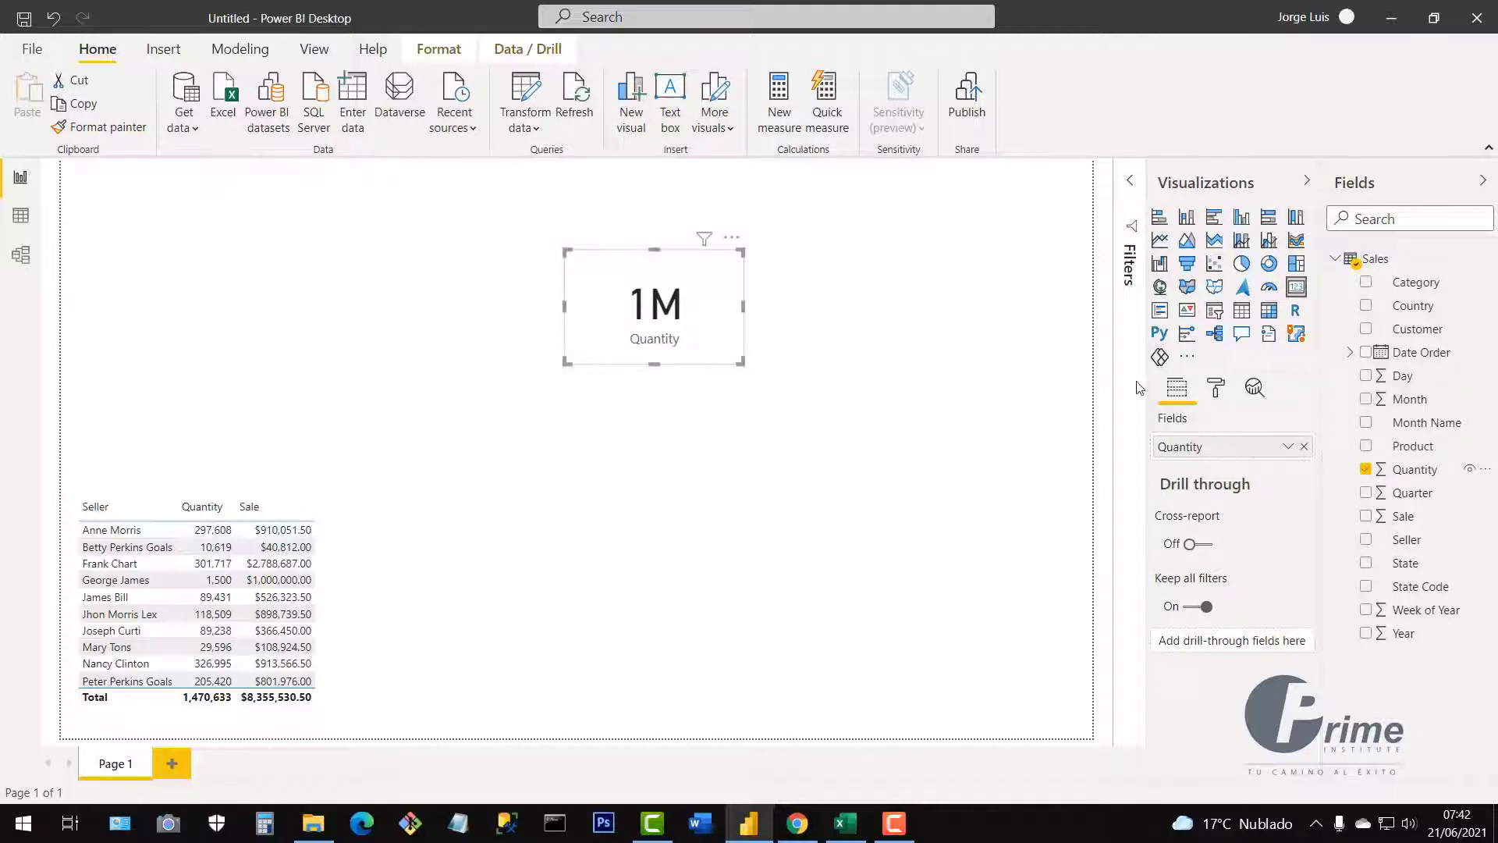
# Set the Quantity card's data label display units to None and widen the card to fit the full number
pyautogui.click(1215, 394)
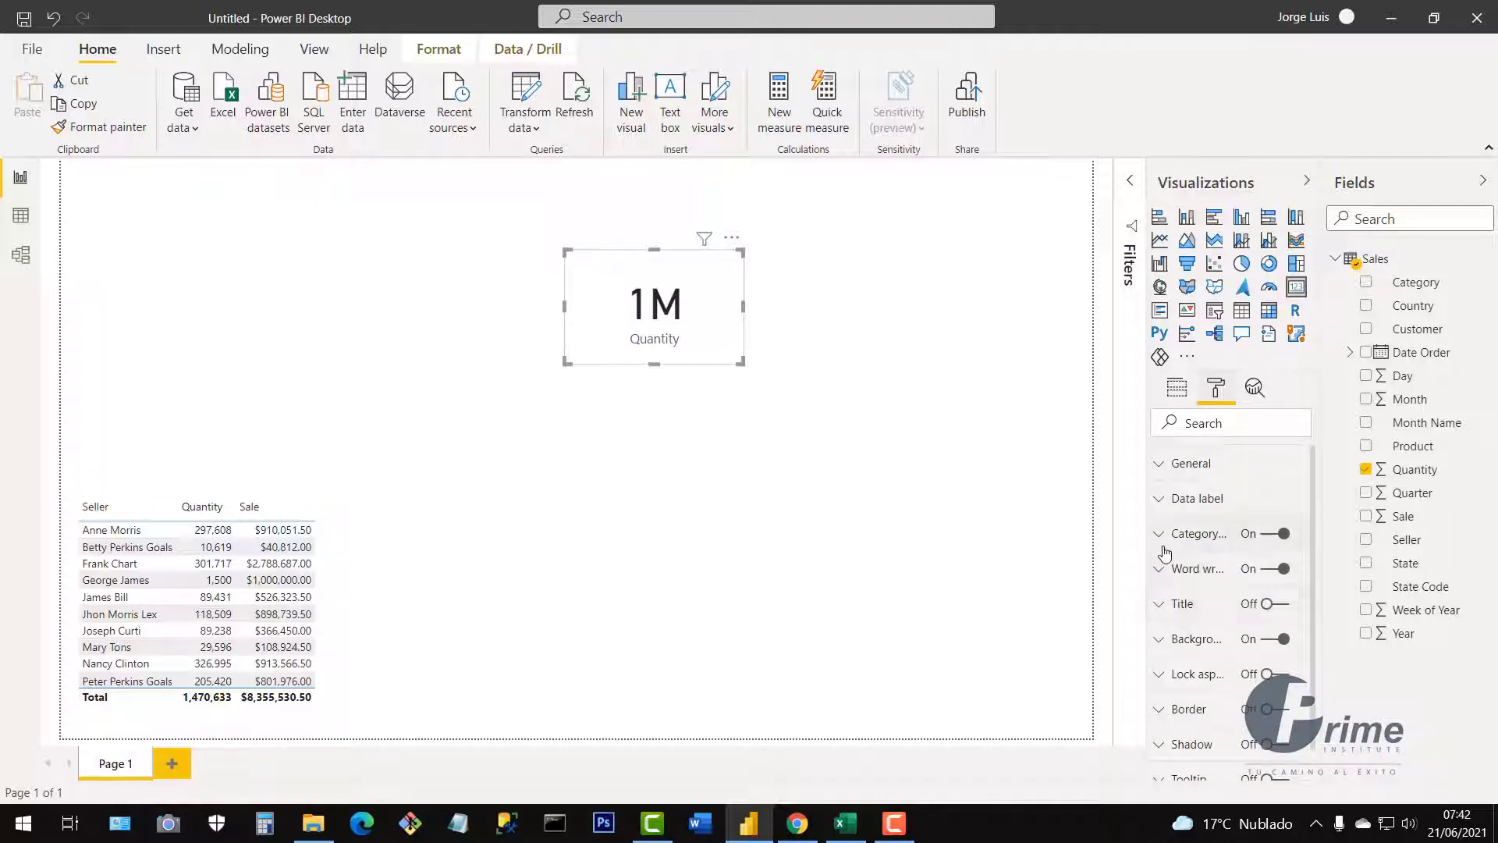
pyautogui.click(1161, 501)
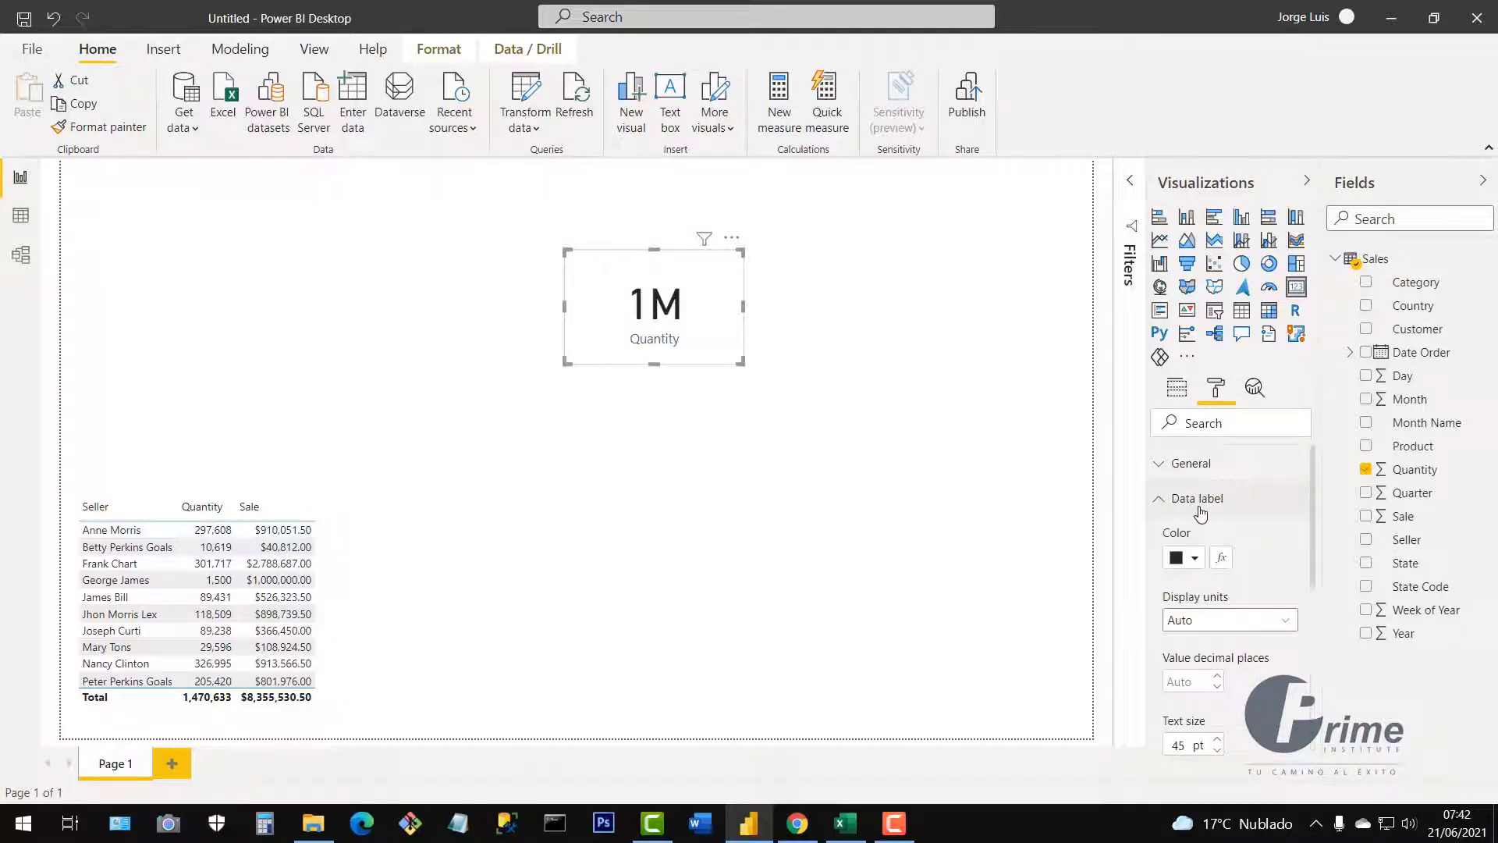
pyautogui.click(1251, 638)
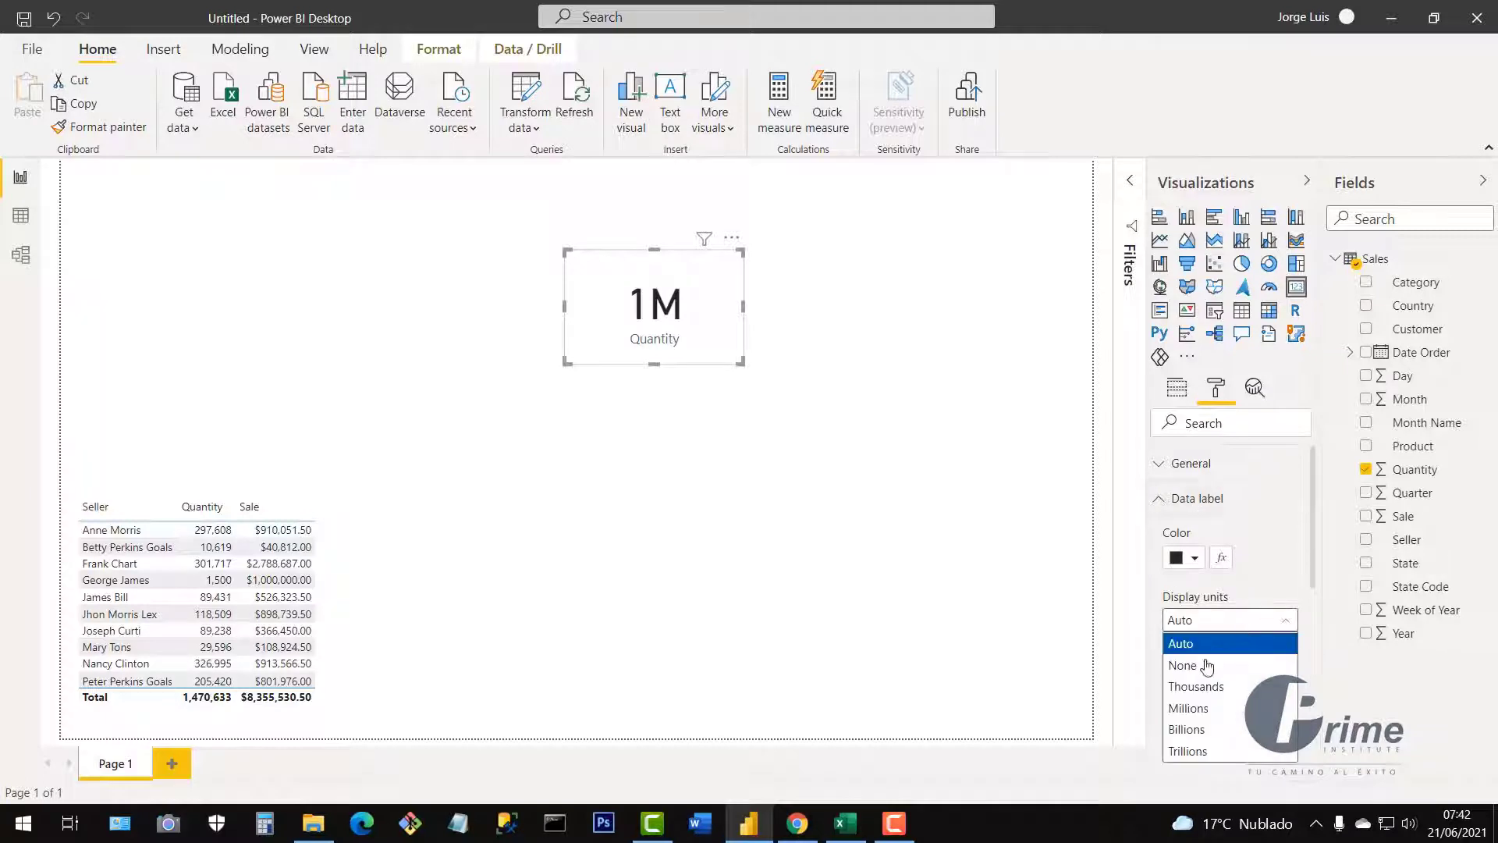
pyautogui.click(1199, 663)
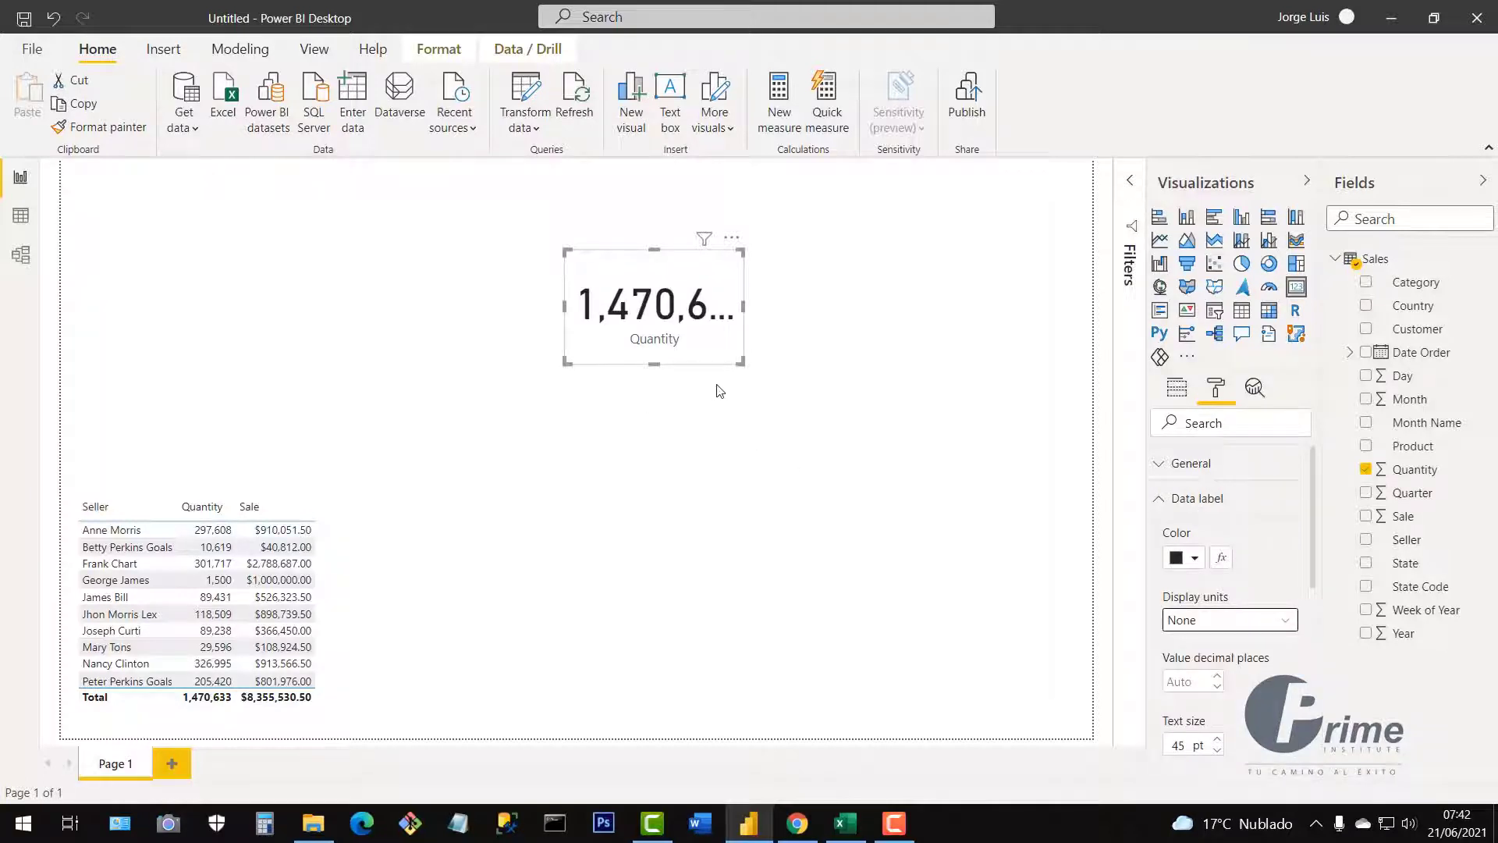
pyautogui.moveTo(741, 362); pyautogui.dragTo(859, 360)
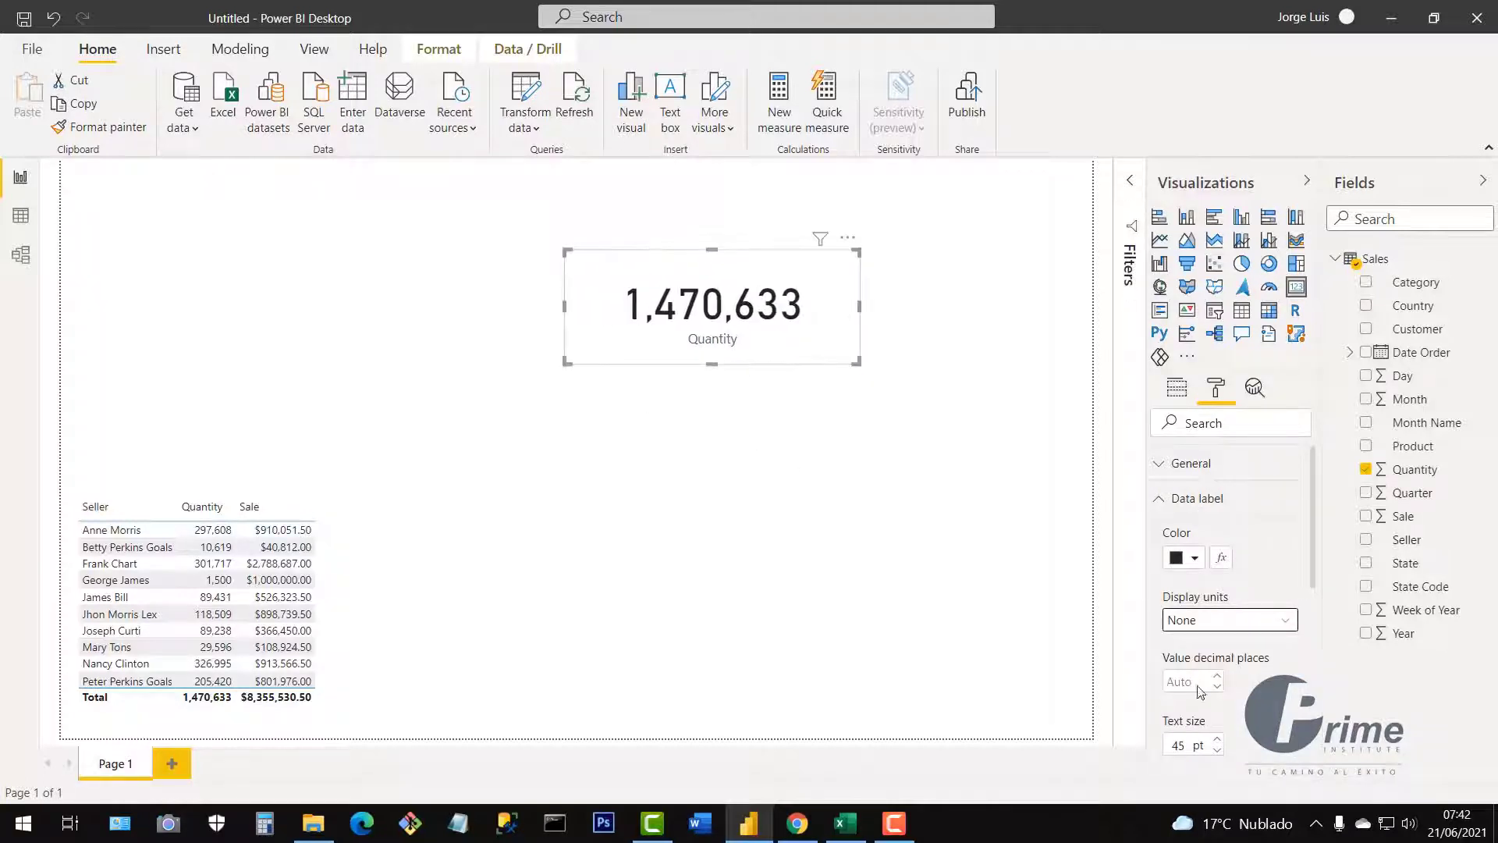
# Set the Quantity card's data label text size to 30 pt, then shrink the card and move it to the page's upper edge
pyautogui.click(1180, 746)
pyautogui.doubleClick(1178, 745)
pyautogui.write('30')
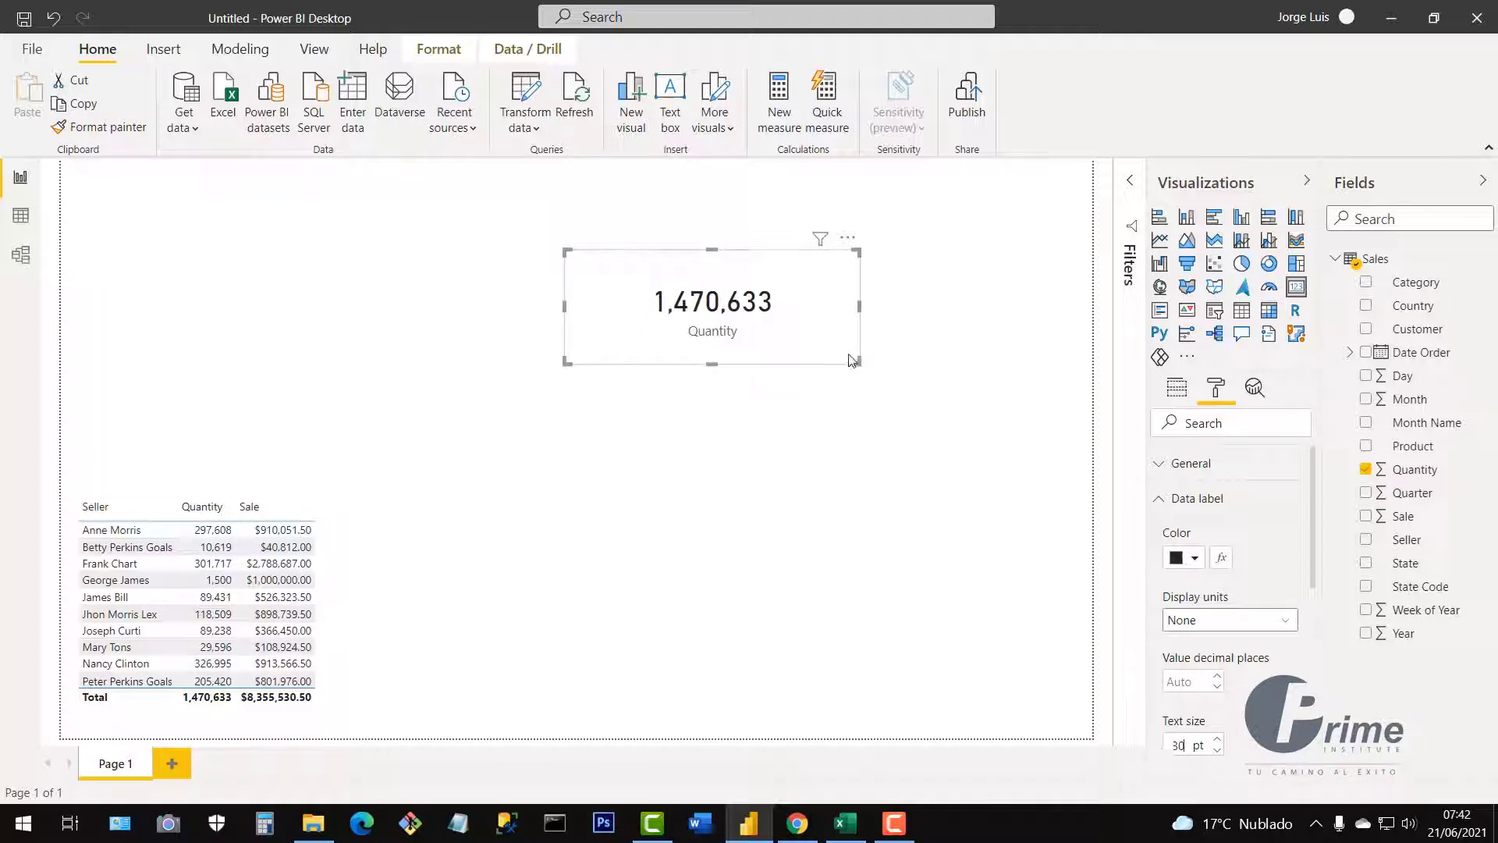
pyautogui.moveTo(853, 361); pyautogui.dragTo(905, 231)
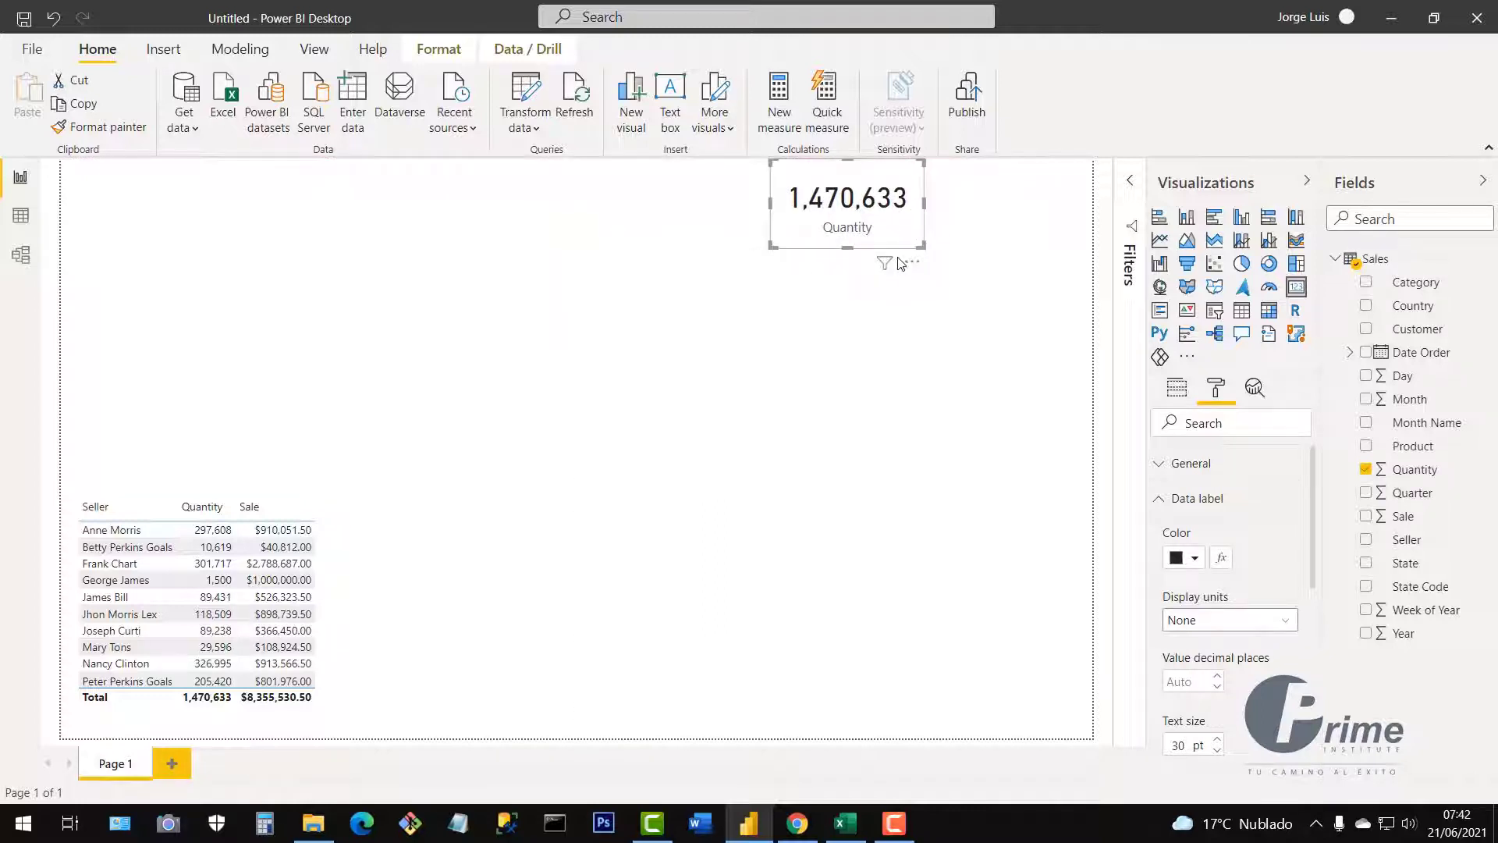
pyautogui.moveTo(912, 254); pyautogui.dragTo(921, 262)
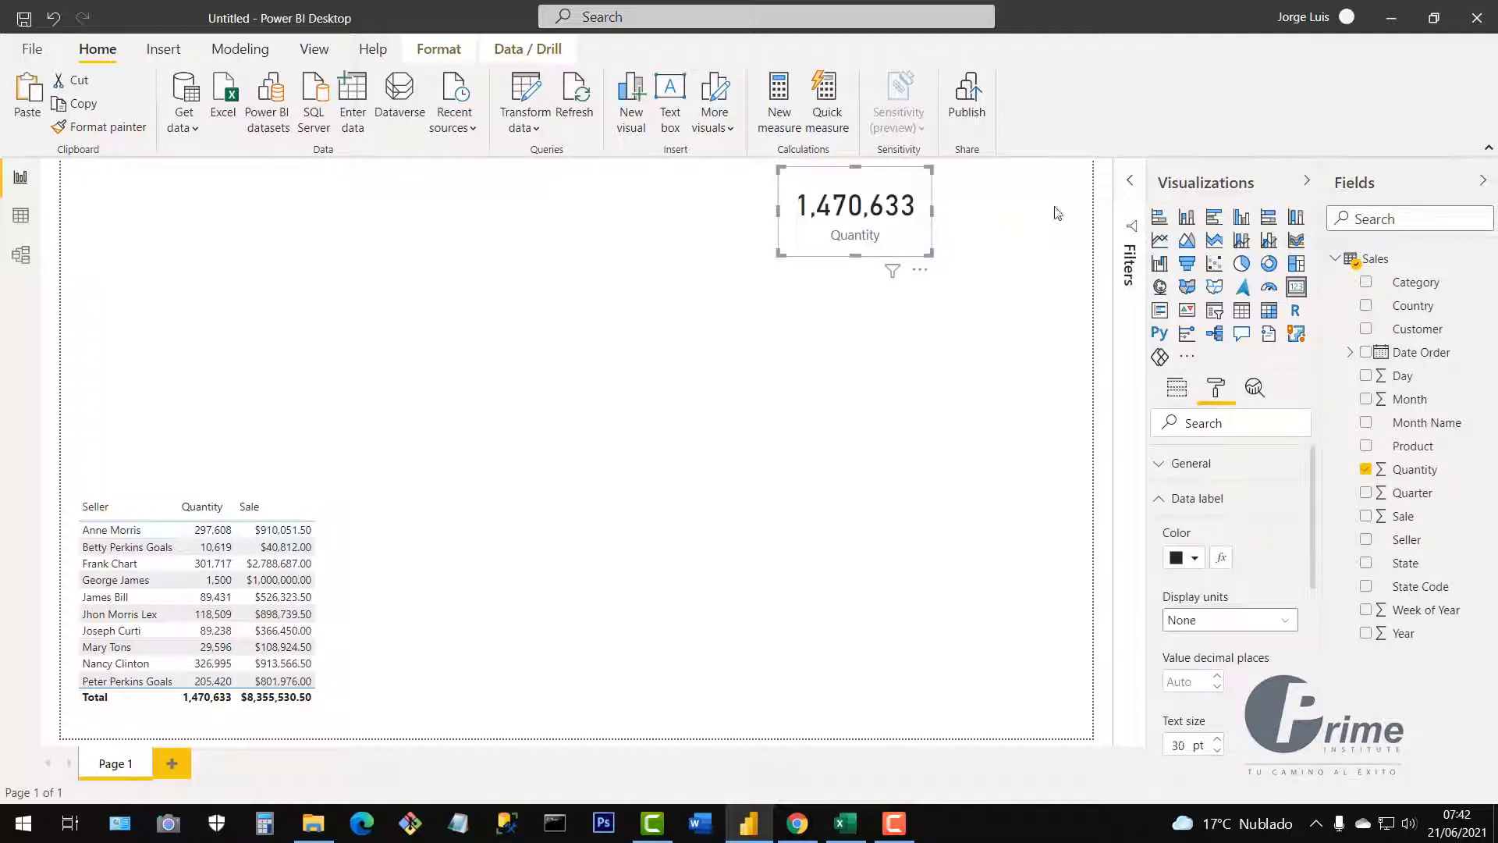
# Duplicate the Quantity card into the page's upper-right corner and replace the copy's field with Sale
pyautogui.hotkey('ctrl', 'c')
pyautogui.hotkey('ctrl', 'v')
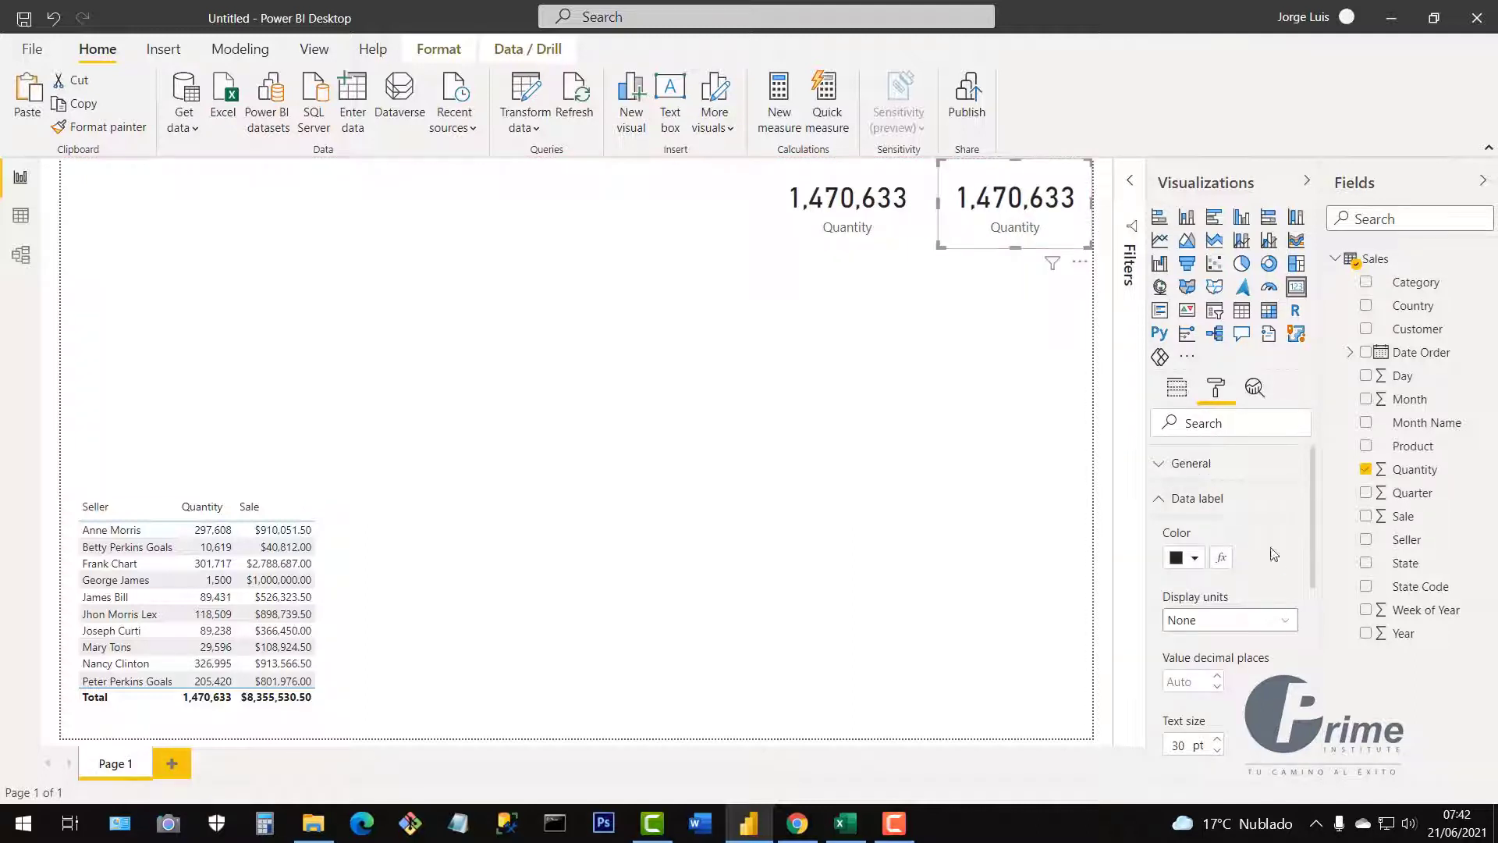
pyautogui.click(1178, 394)
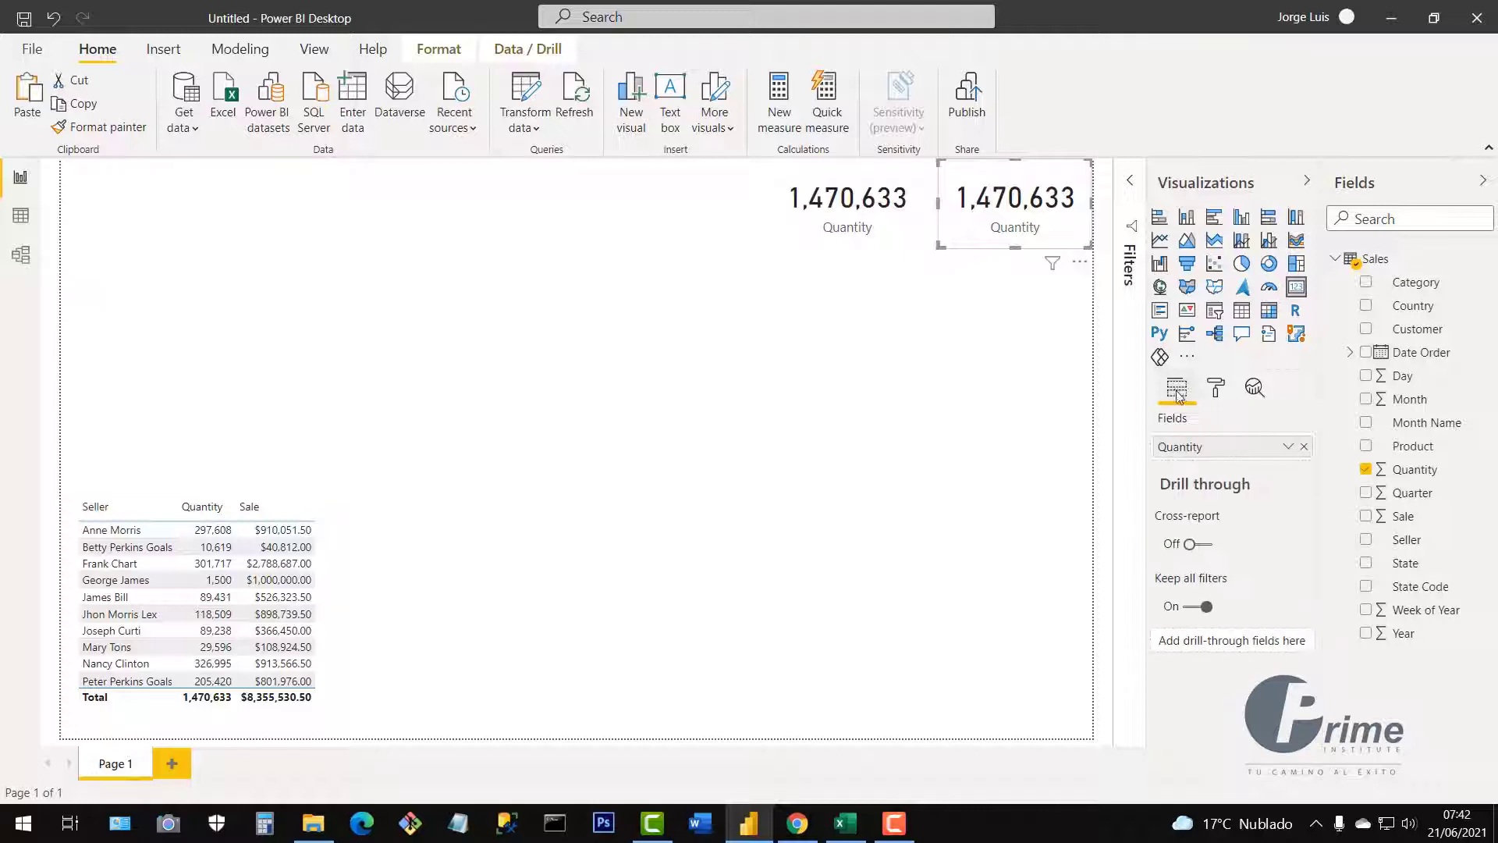
pyautogui.click(1304, 447)
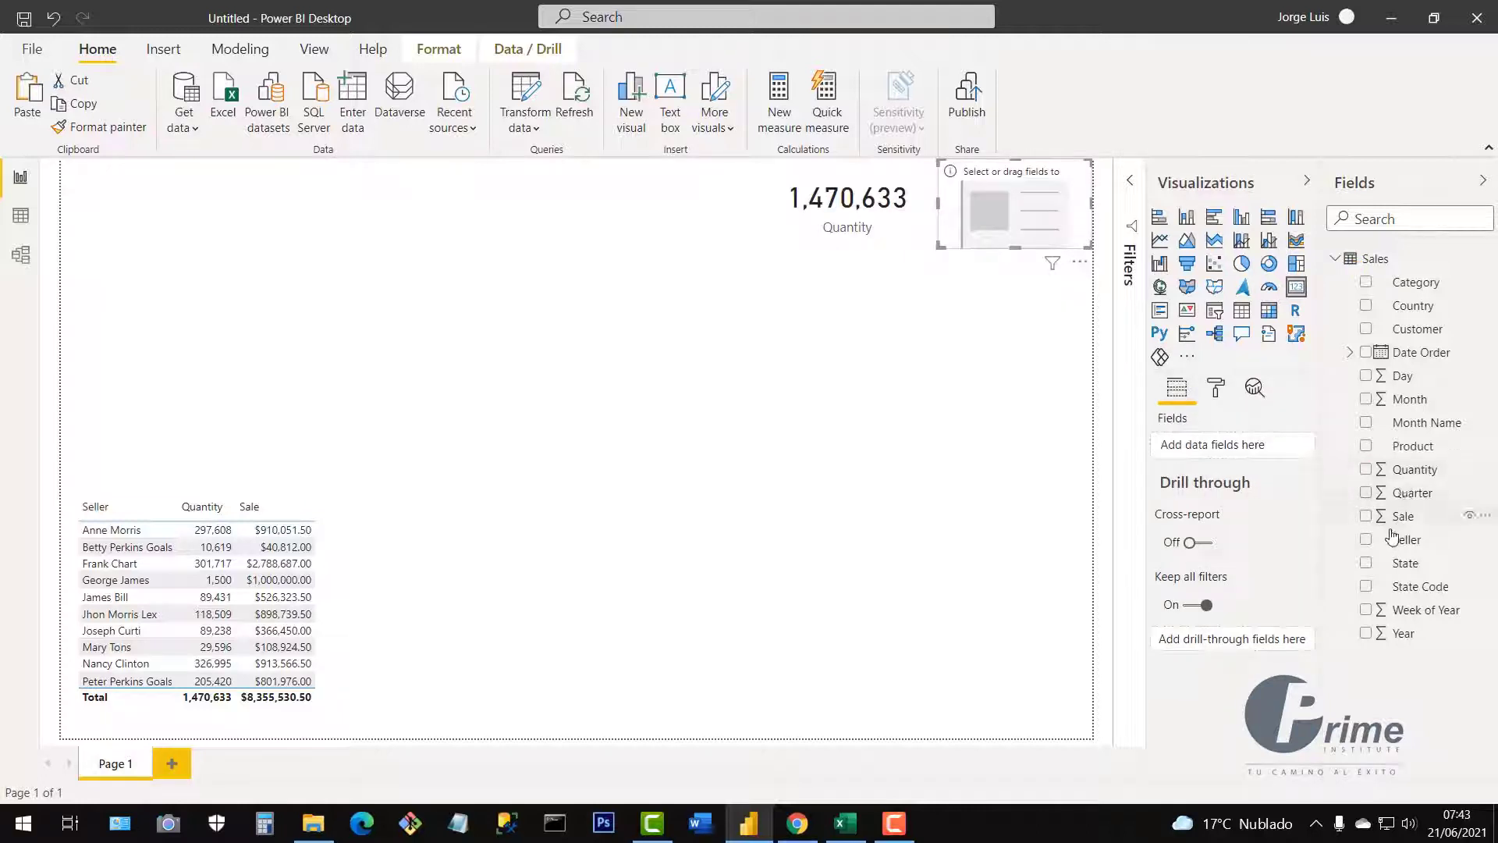
pyautogui.click(1366, 516)
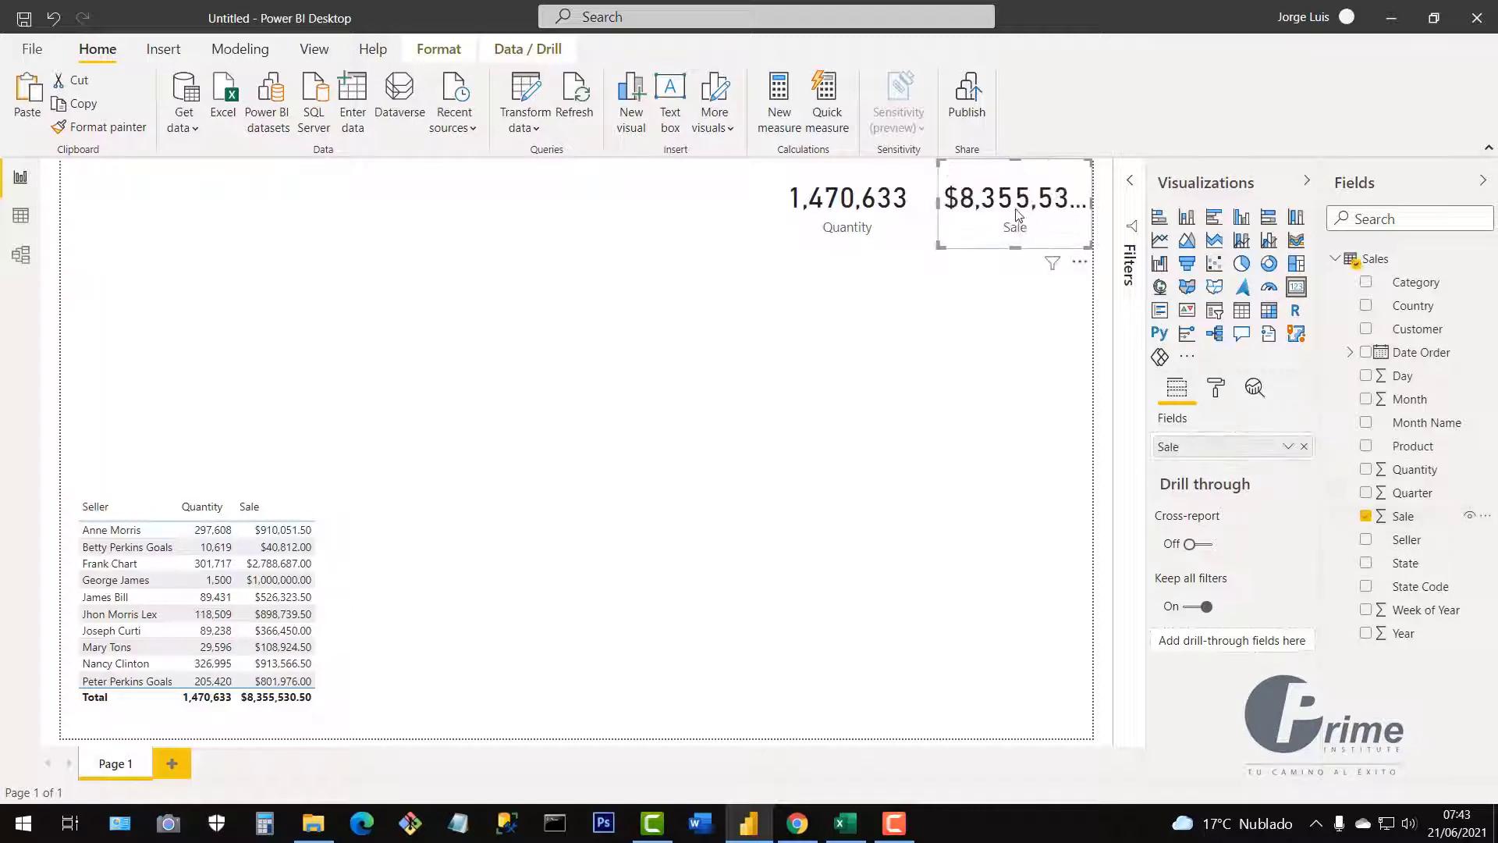
# Shift the Quantity card away from the Sale card and widen the Sale card to fit its full amount
pyautogui.click(883, 231)
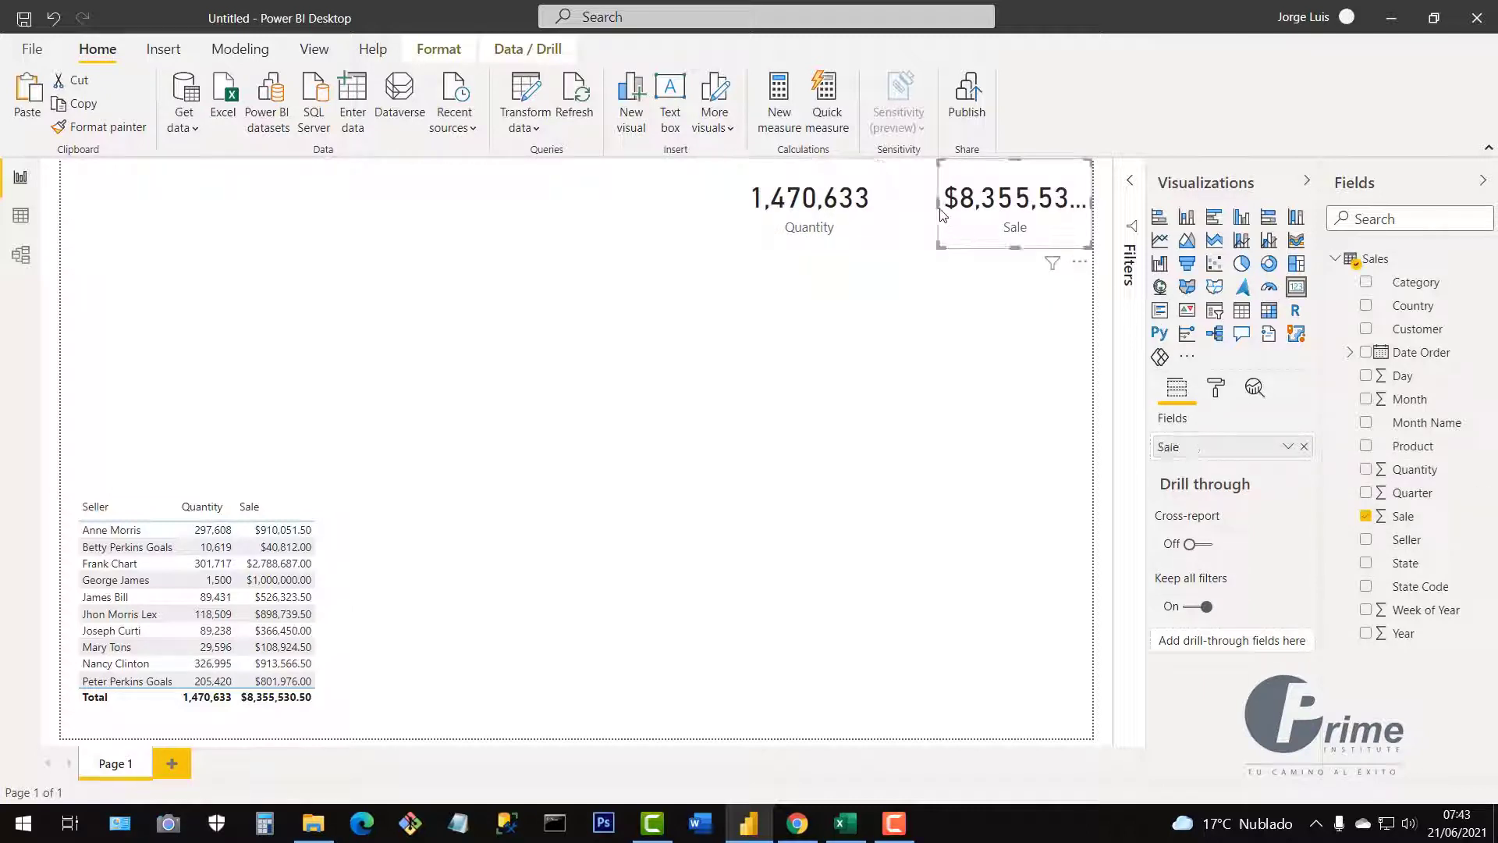
pyautogui.moveTo(923, 212); pyautogui.dragTo(901, 212)
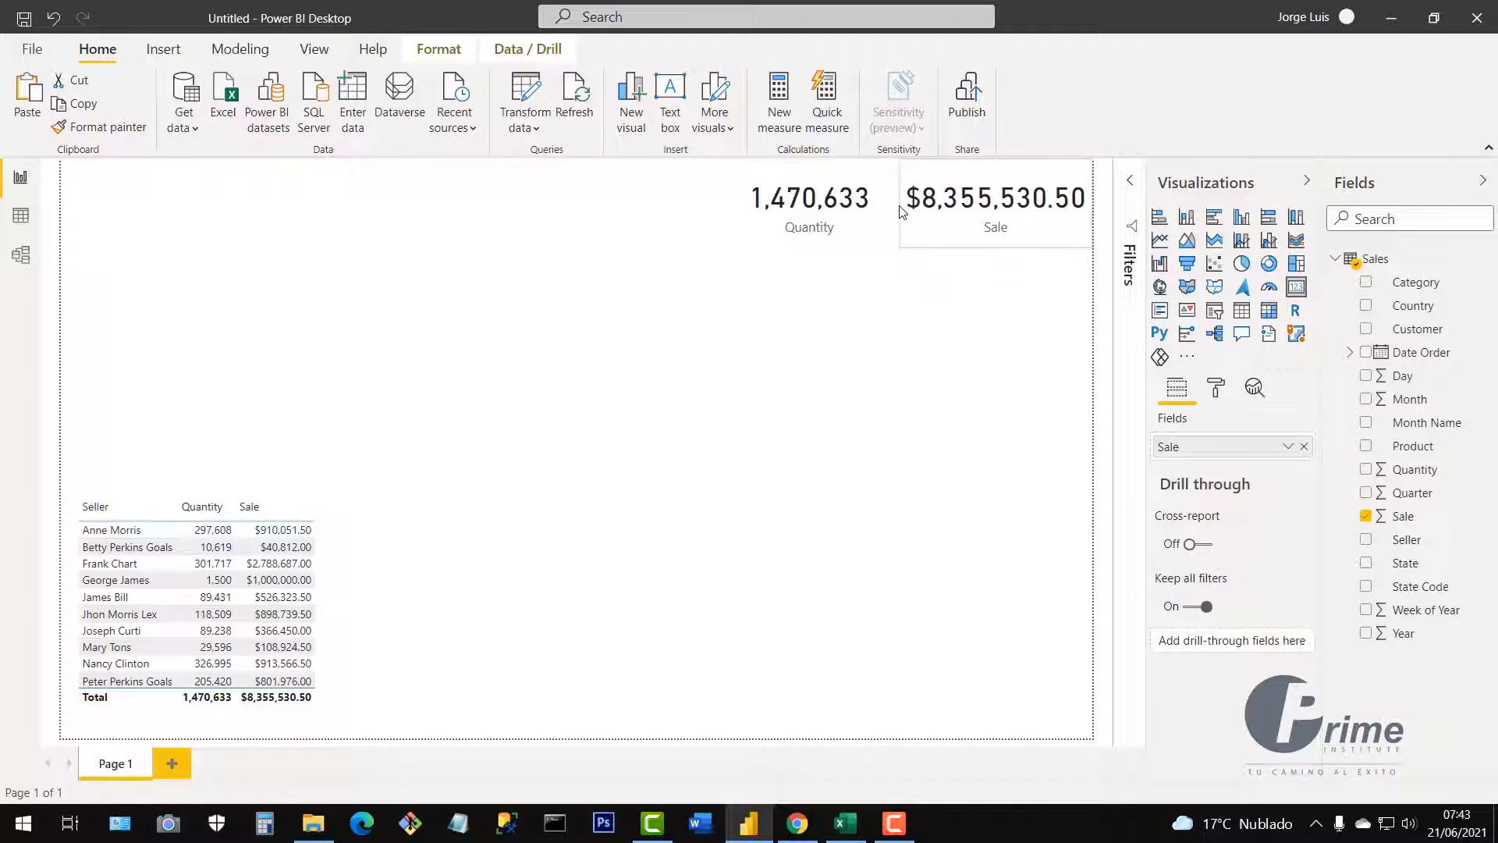
# Set the Sale column to 0 decimal places, narrow the Sale card, and move the Quantity card closer to it
pyautogui.click(1404, 518)
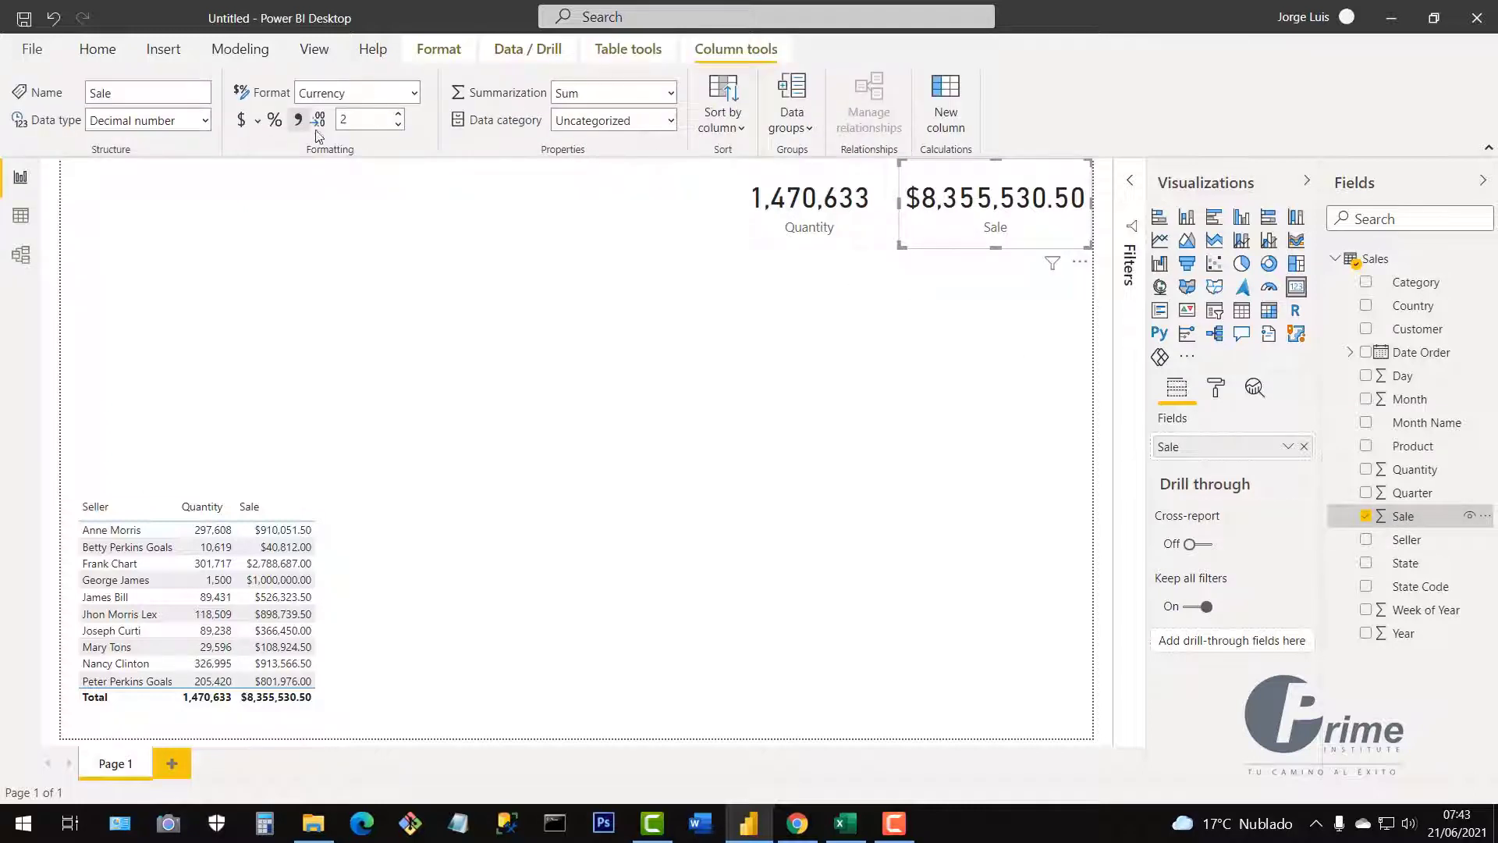
pyautogui.click(398, 125)
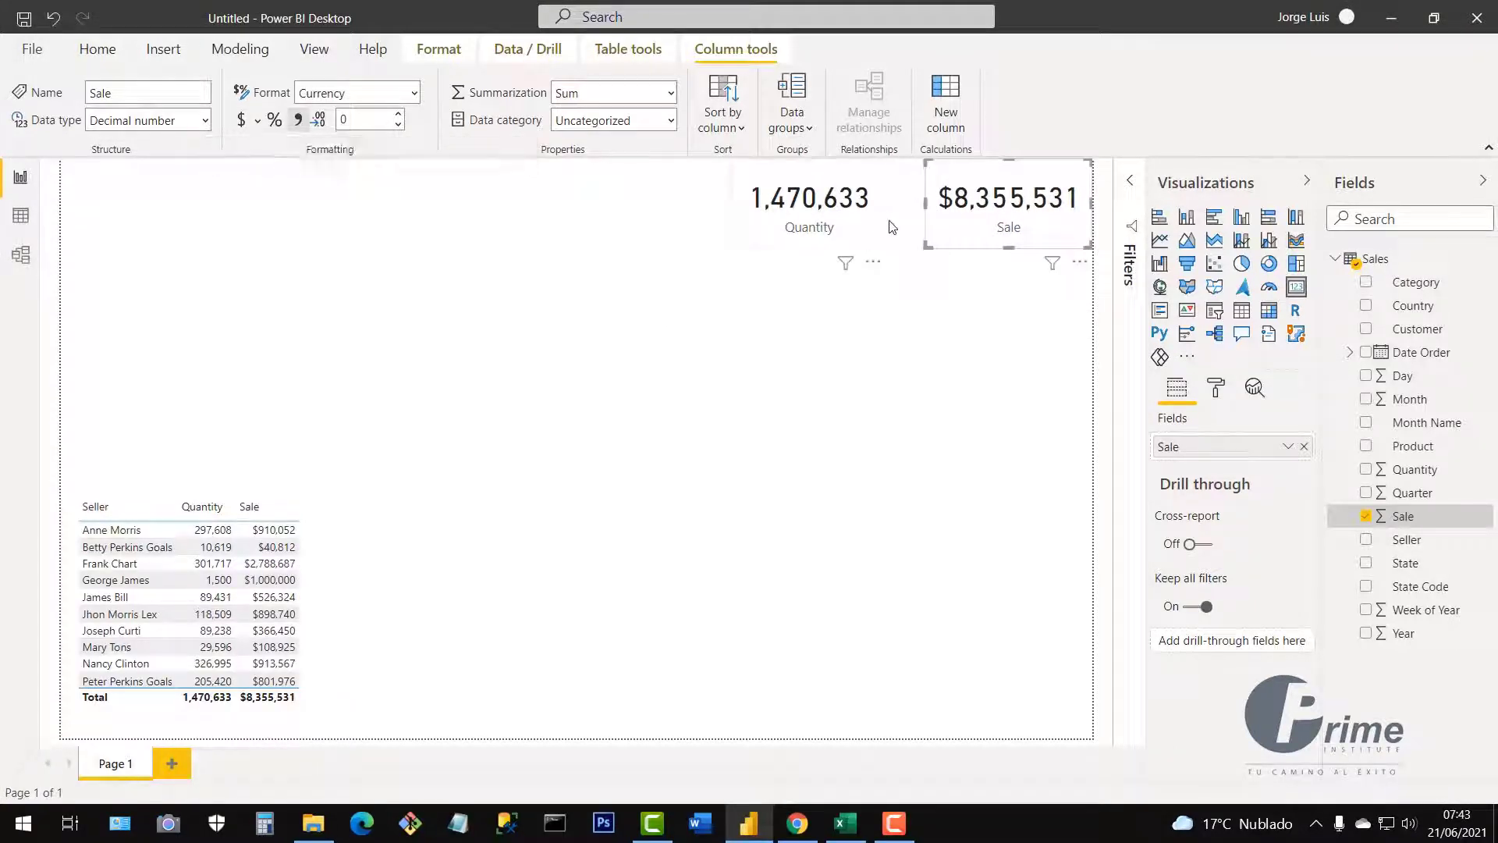
pyautogui.click(897, 227)
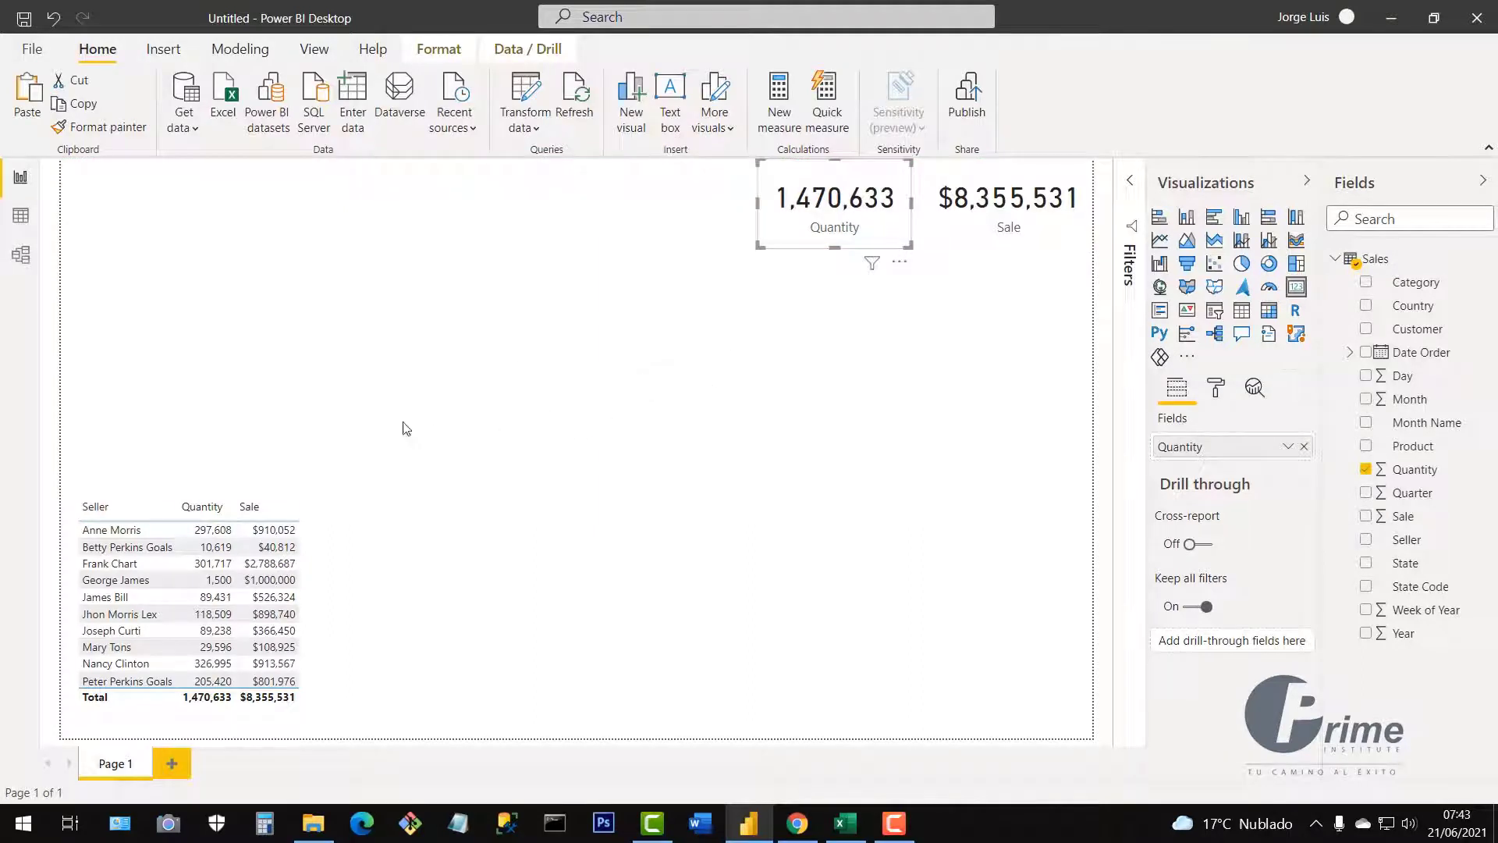
# Add a slicer for the Year field and place it in the middle of the report page
pyautogui.click(570, 434)
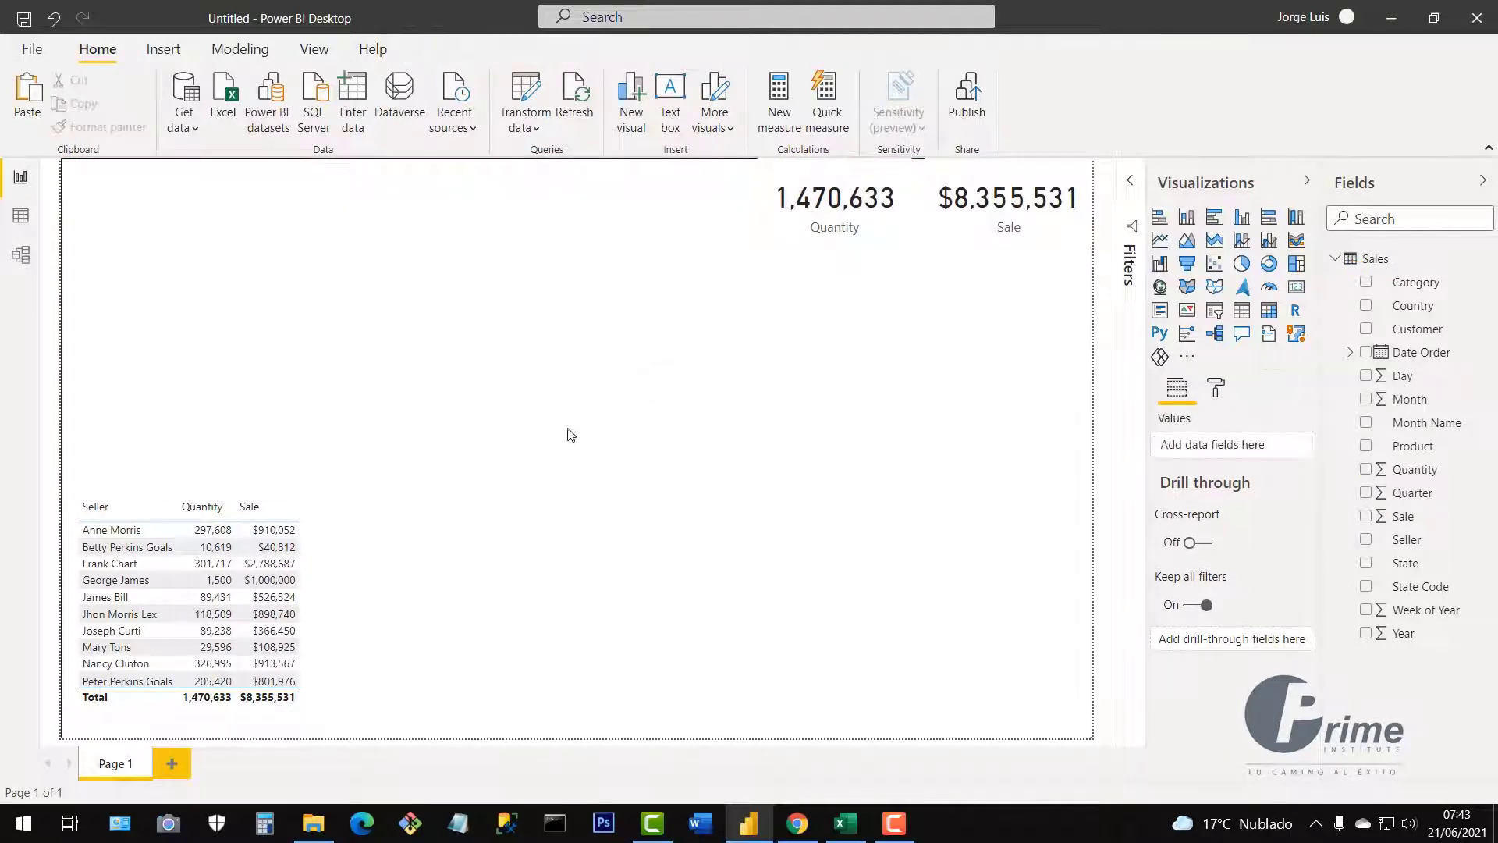
pyautogui.click(1214, 312)
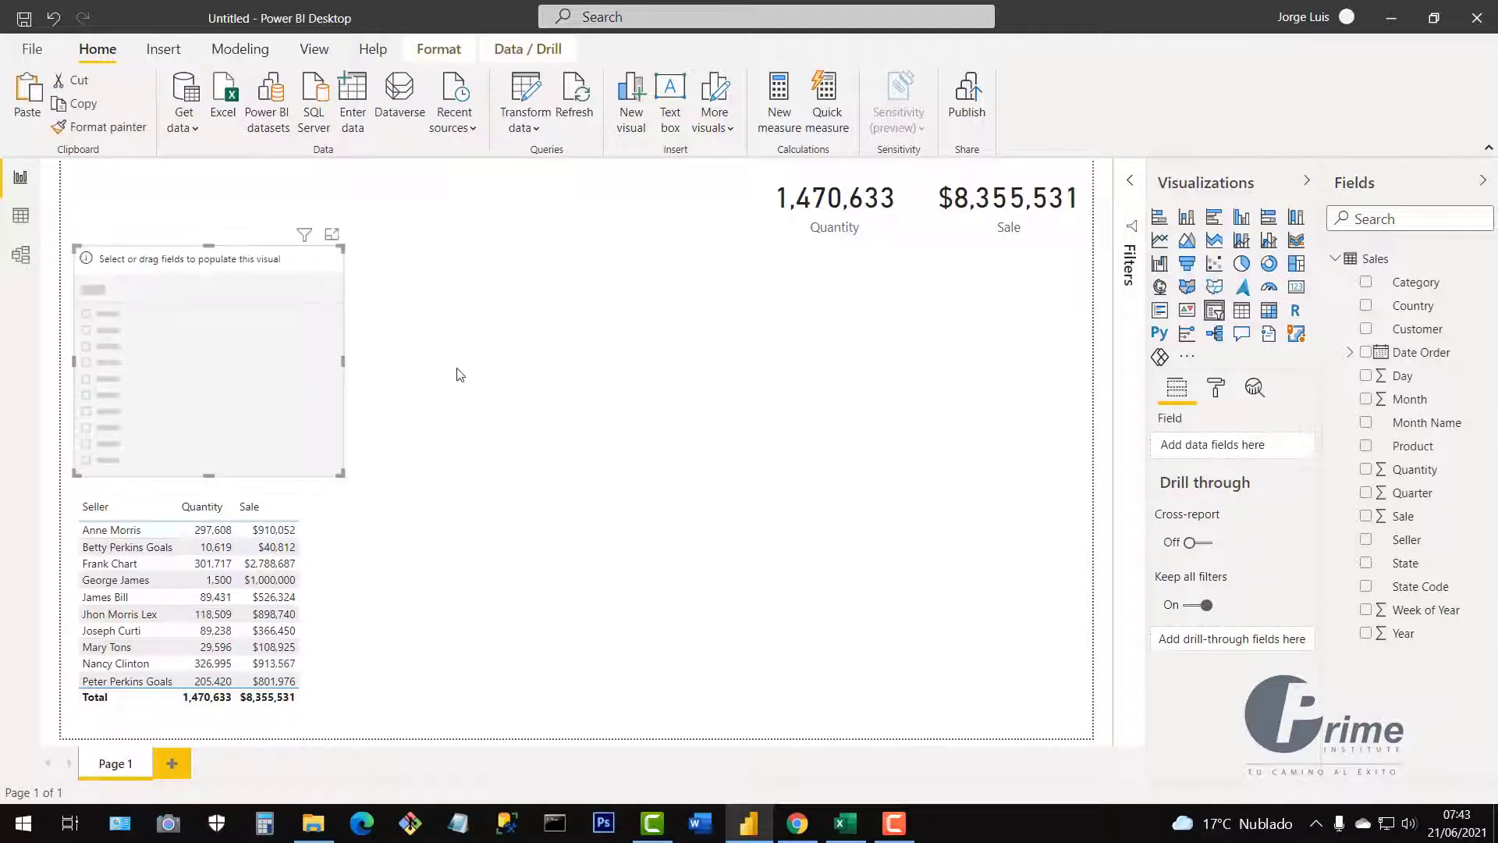
pyautogui.moveTo(176, 339); pyautogui.dragTo(708, 453)
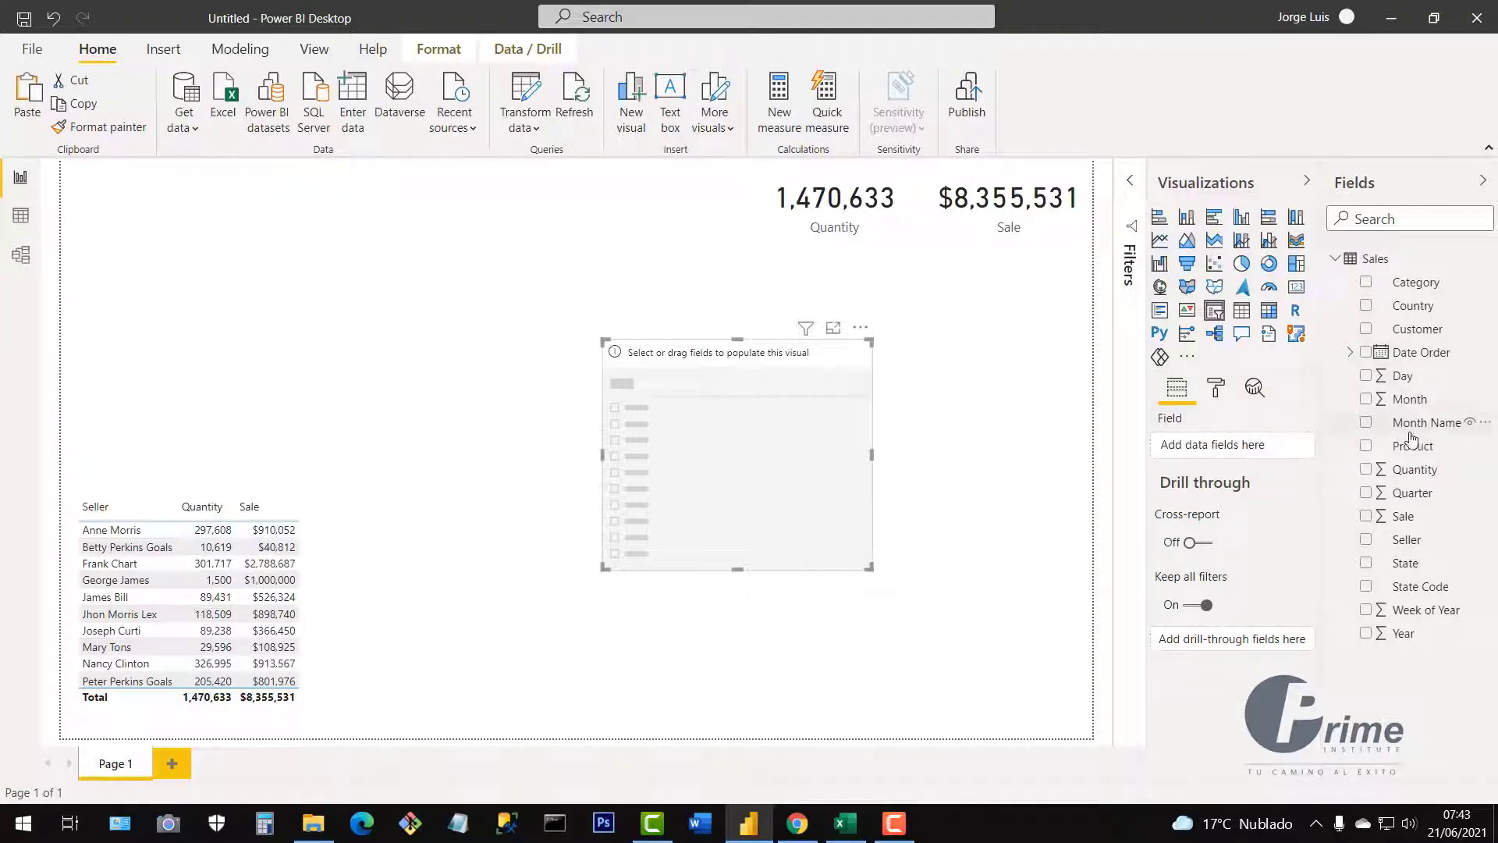
pyautogui.click(1366, 633)
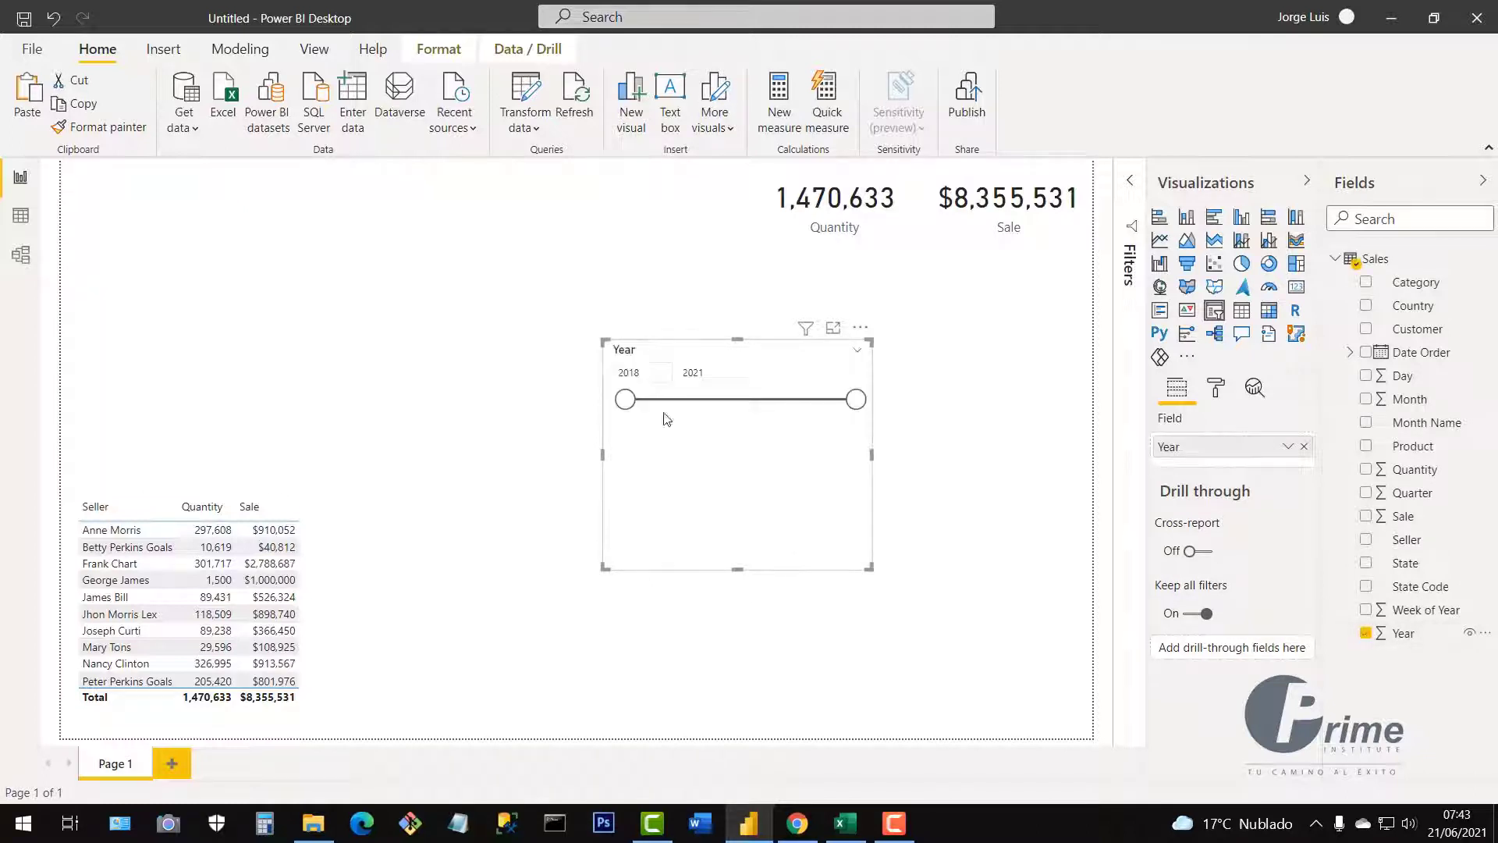
# Change the Year slicer to the List style and shift it slightly down toward the table
pyautogui.click(858, 353)
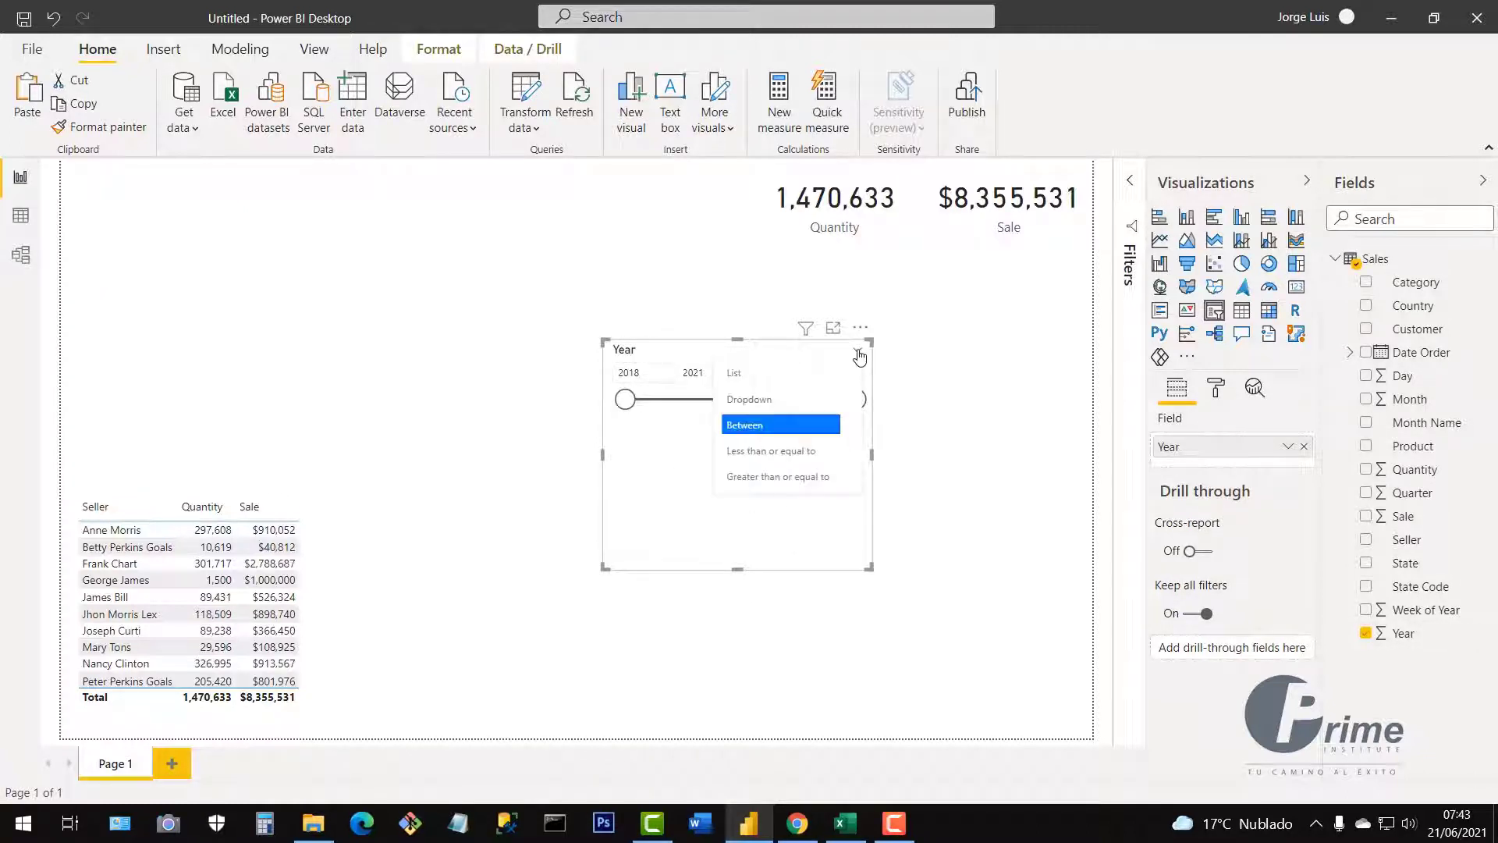
pyautogui.click(741, 383)
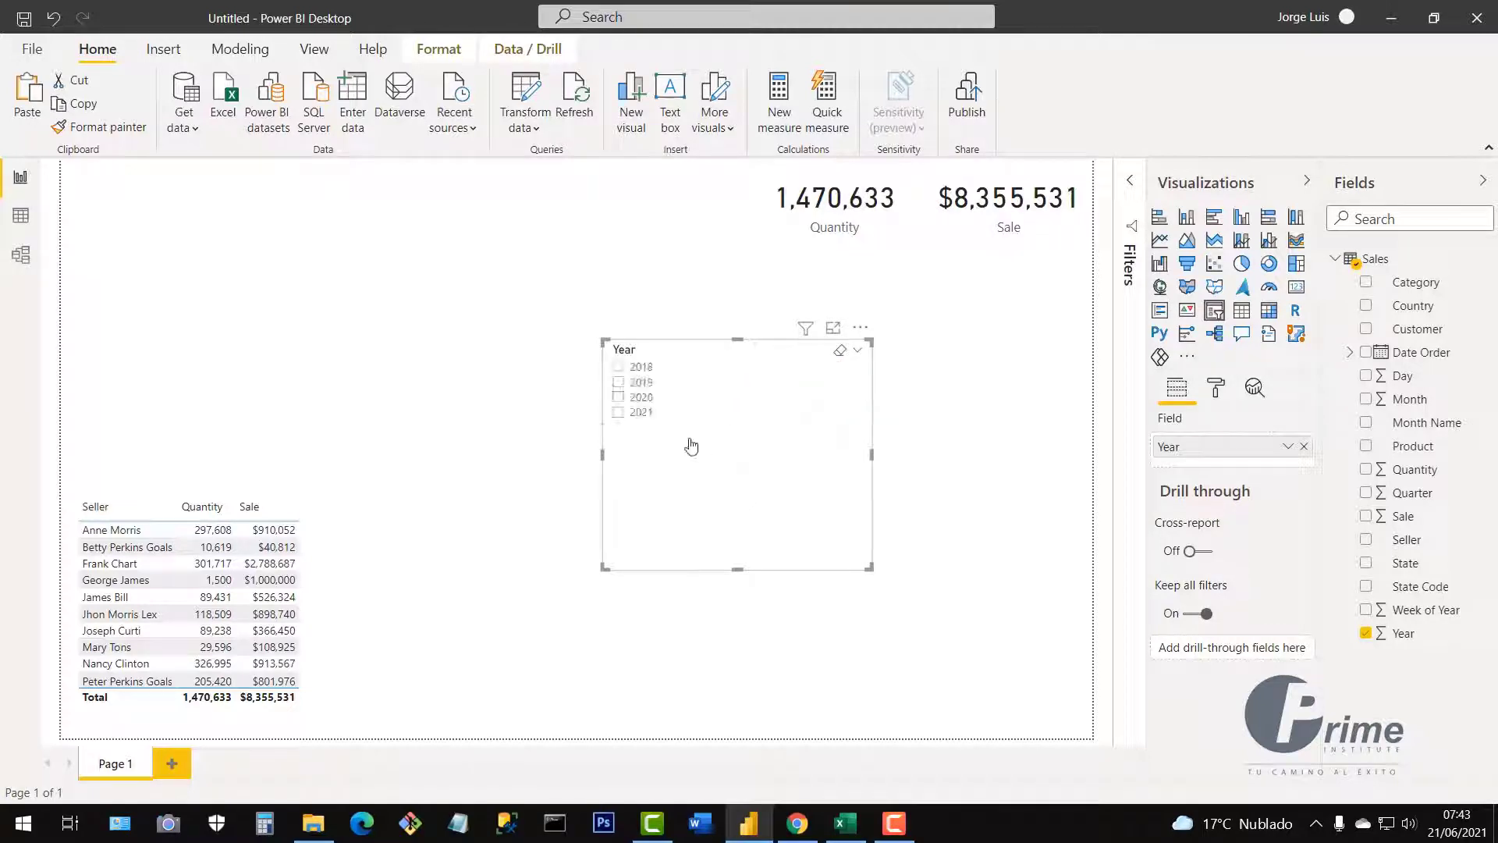
pyautogui.moveTo(700, 477); pyautogui.dragTo(641, 488)
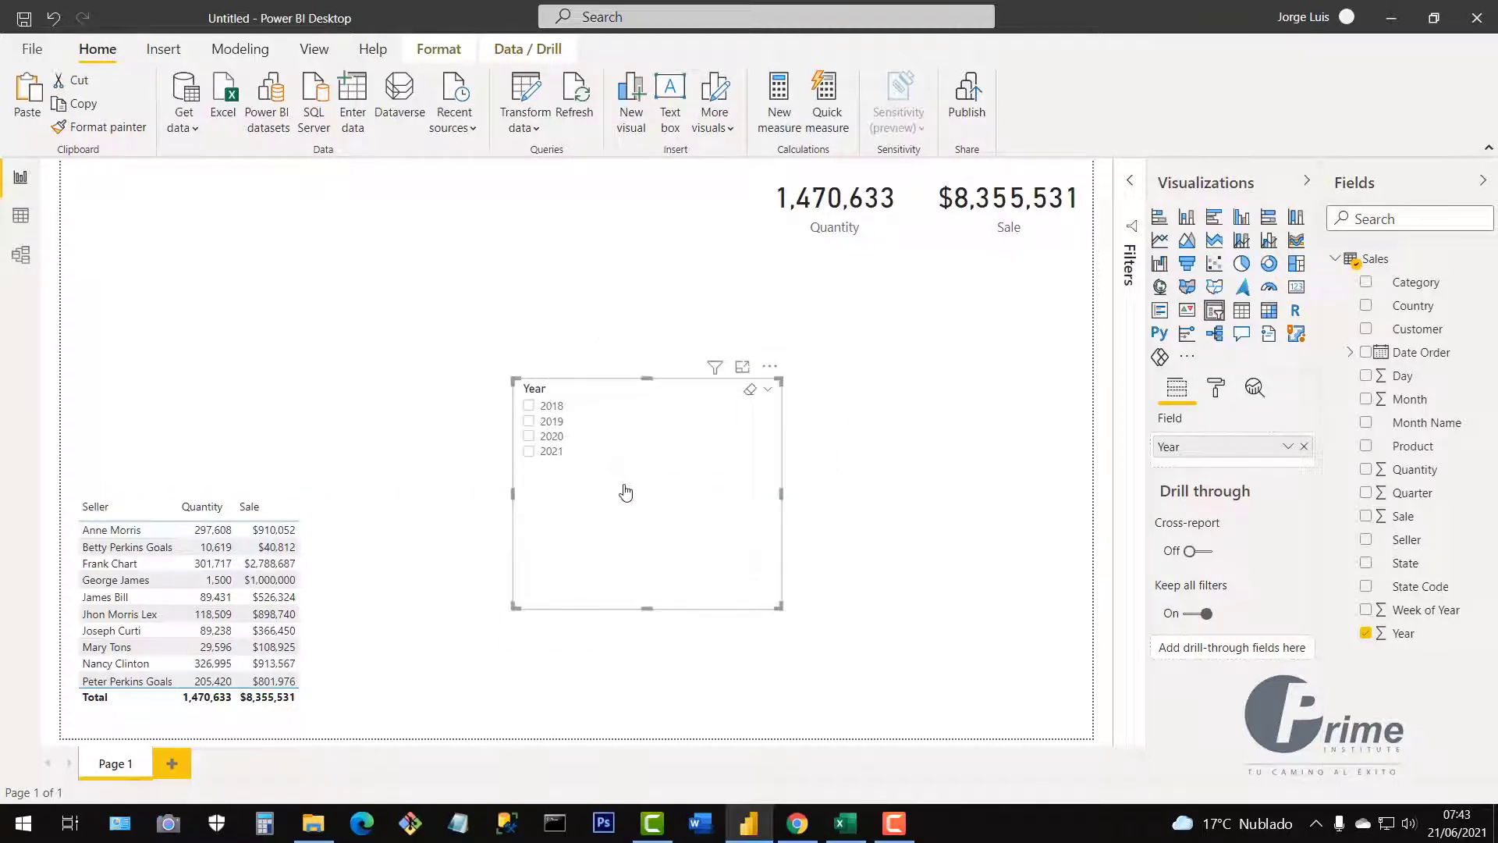
# Set the Year slicer's orientation to Horizontal, then shrink it to one row of years in the report page's upper-left corner
pyautogui.click(1219, 389)
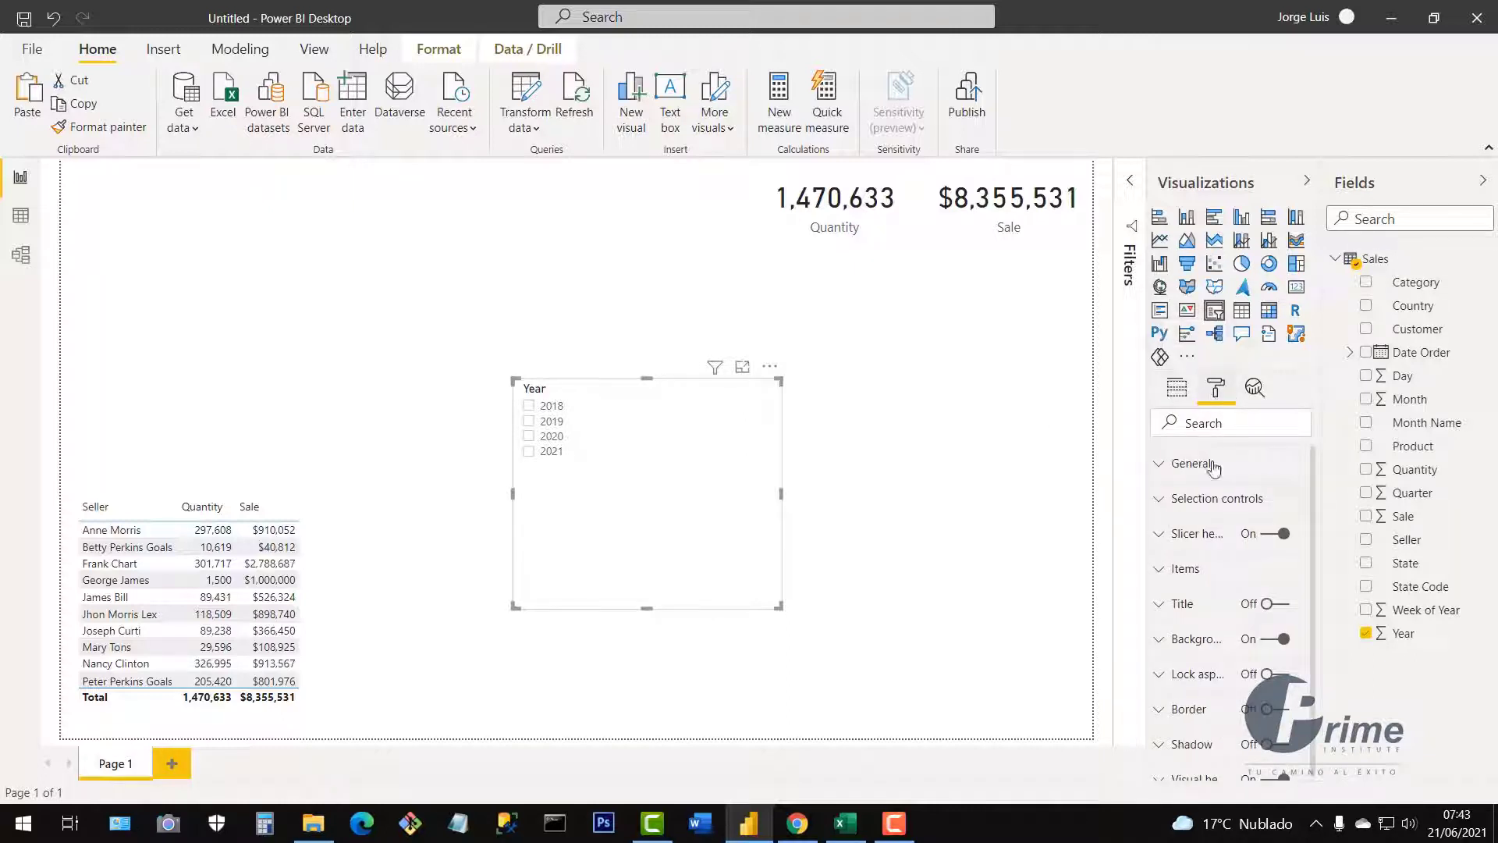
pyautogui.click(1164, 471)
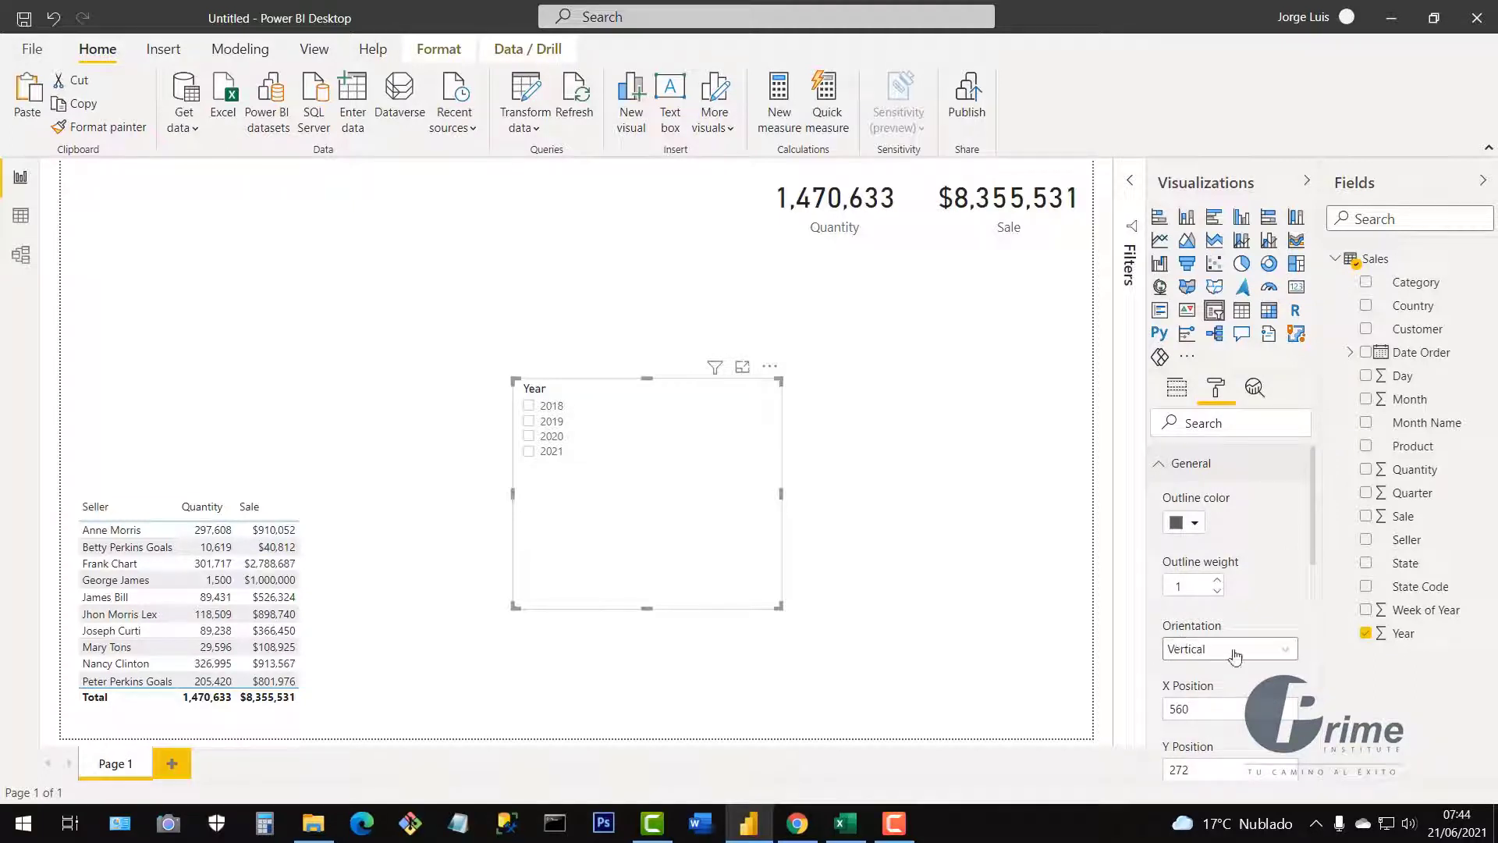
pyautogui.click(1262, 654)
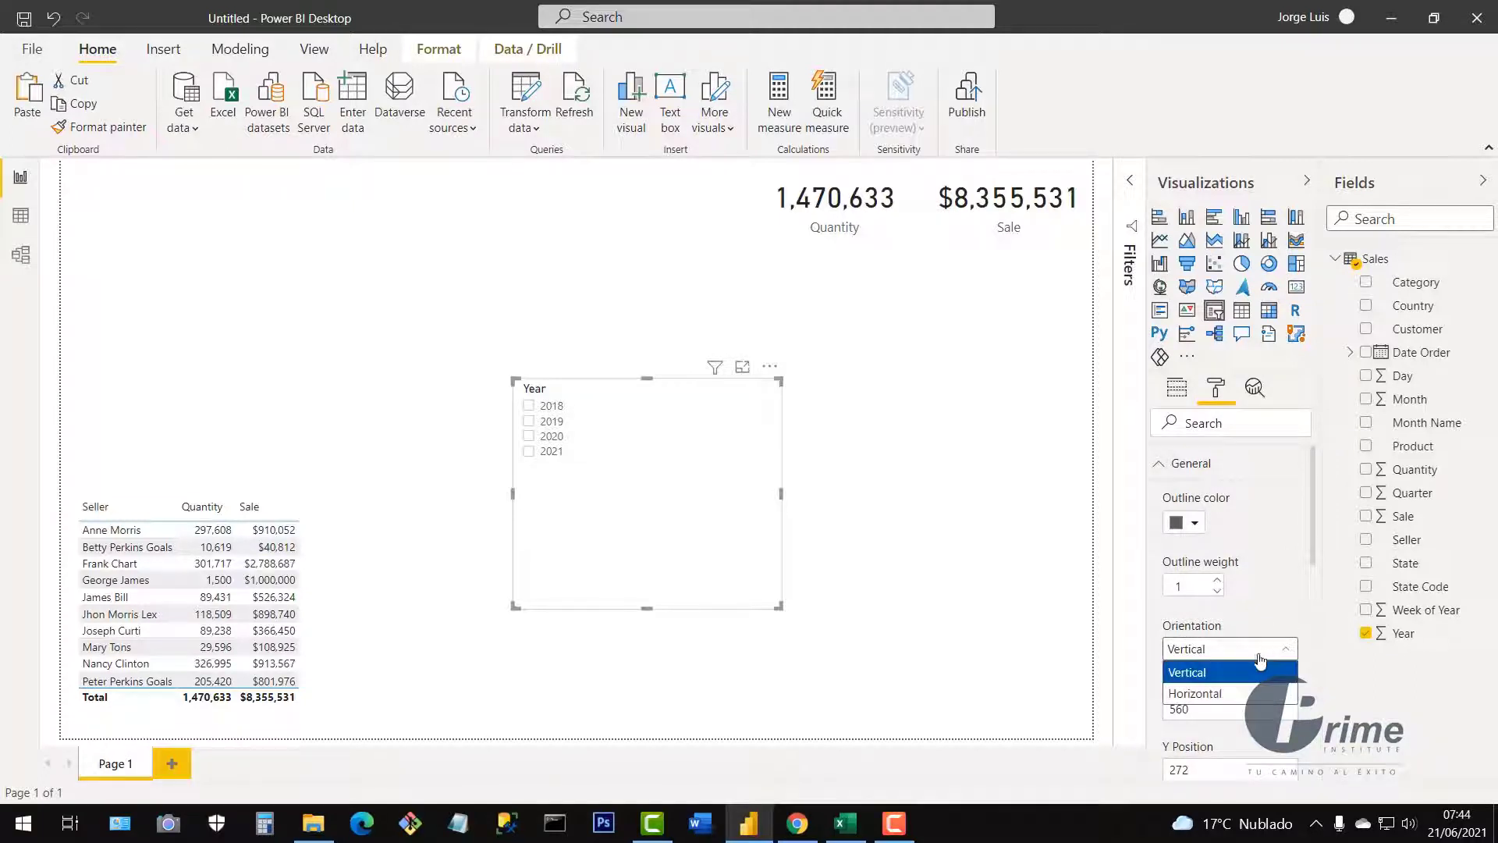
pyautogui.click(1230, 695)
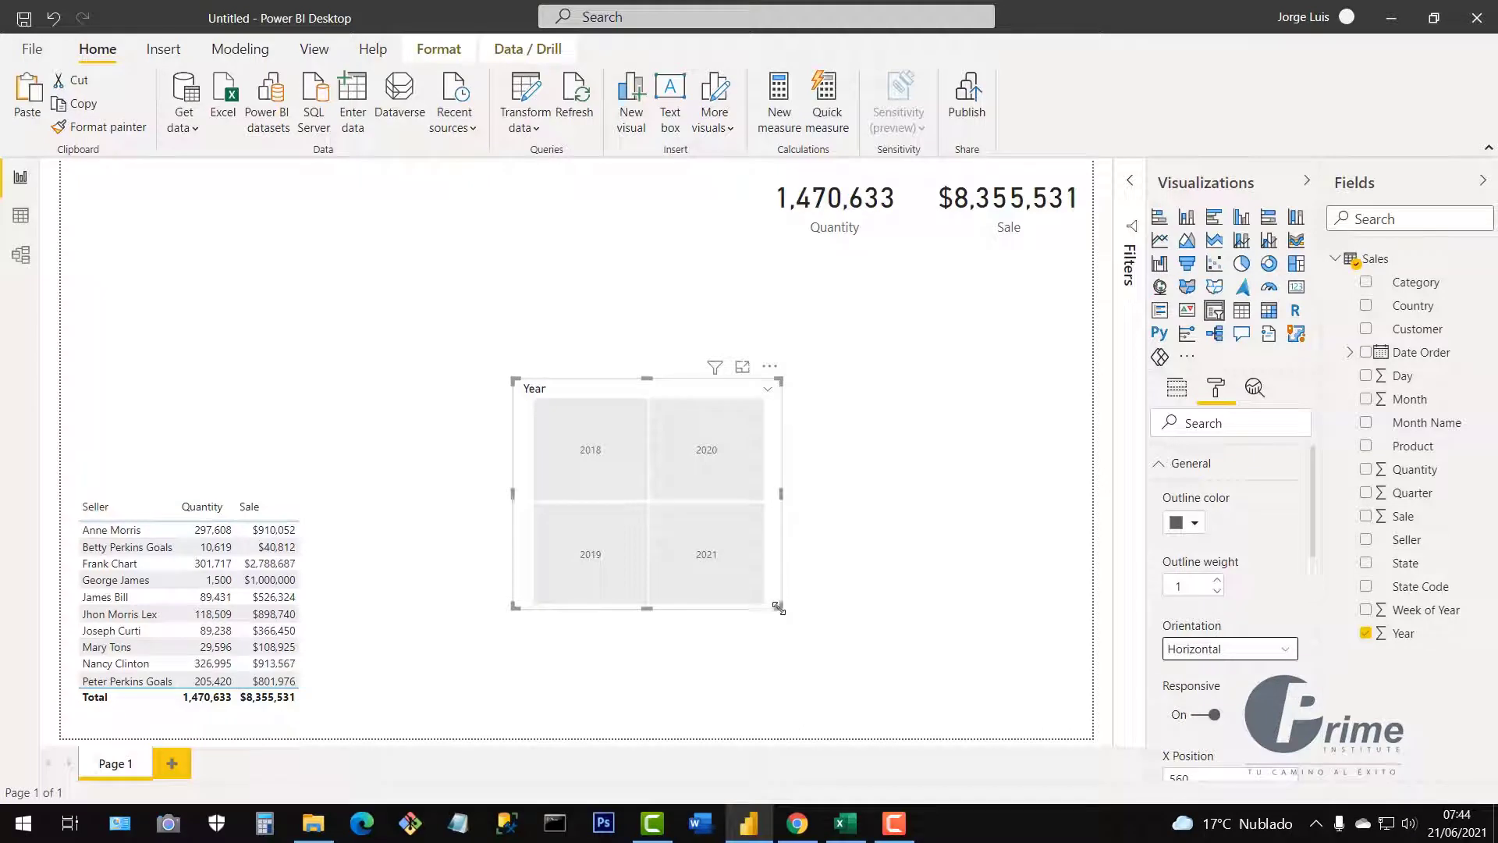
pyautogui.moveTo(764, 590); pyautogui.dragTo(691, 453)
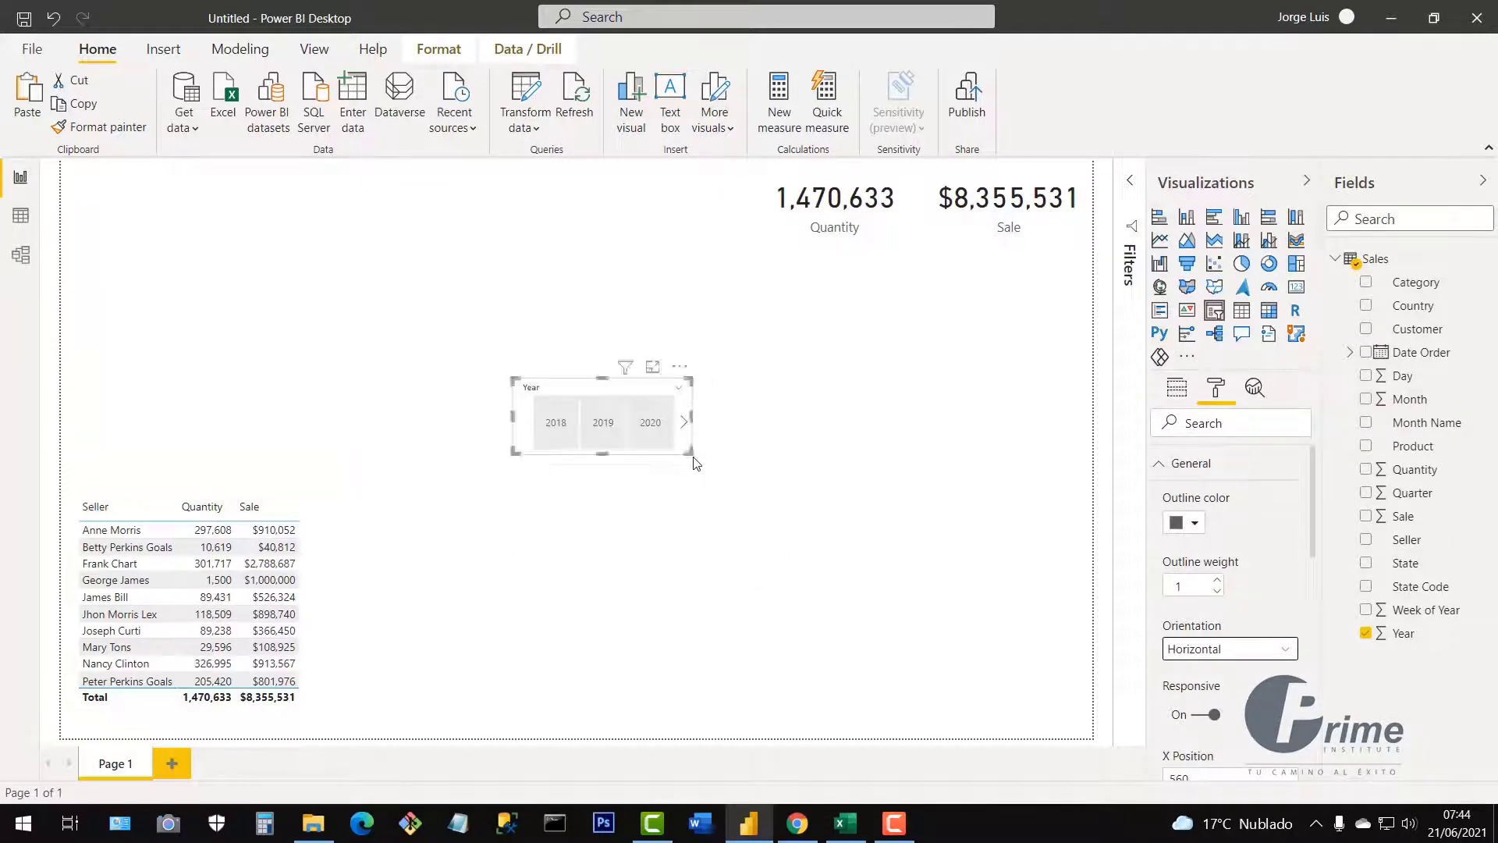
pyautogui.moveTo(623, 400); pyautogui.dragTo(297, 258)
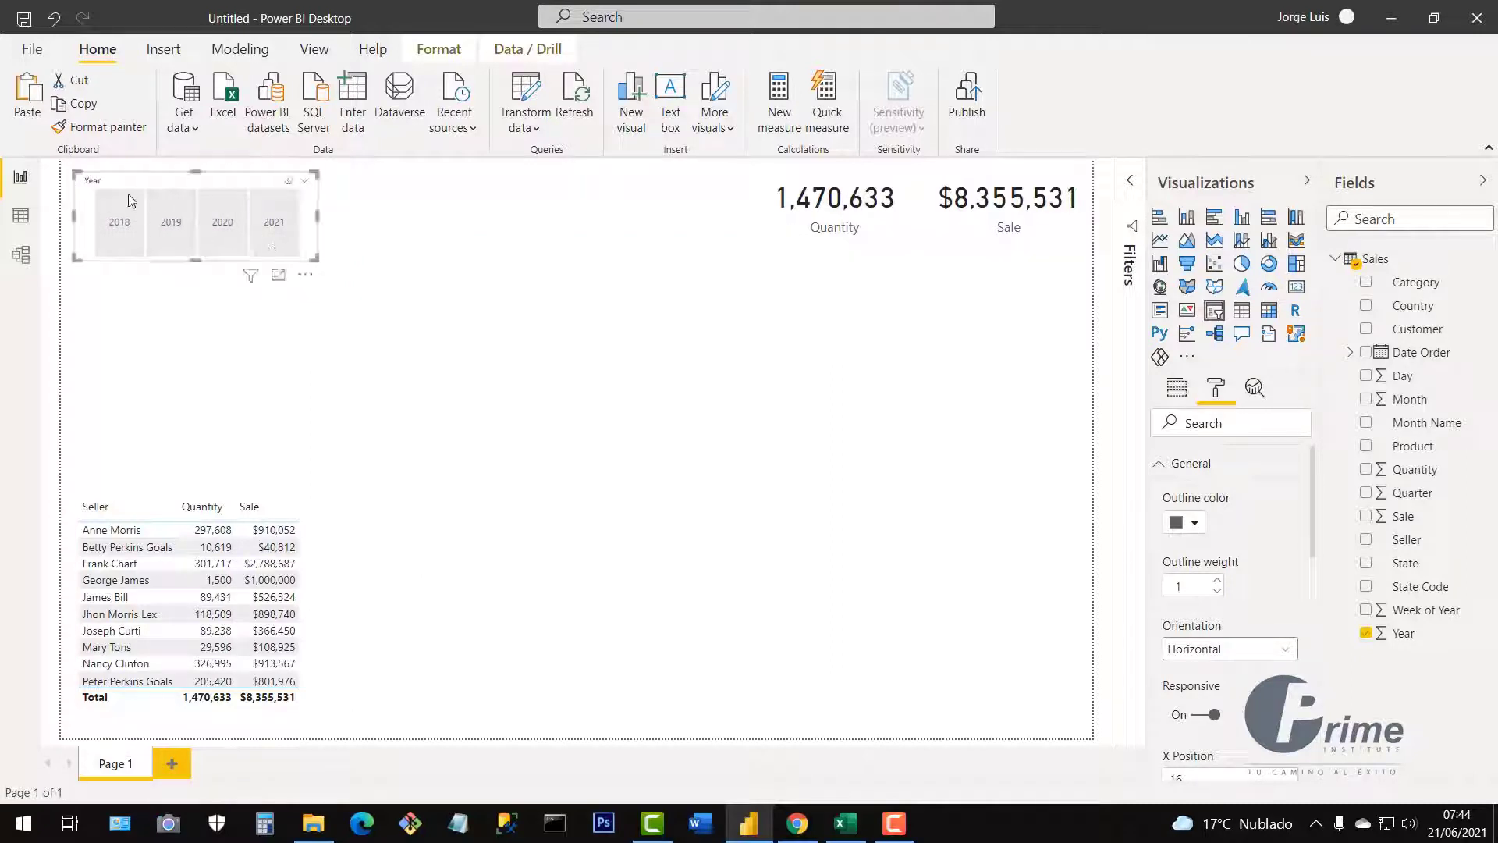
# Turn off the Year slicer's header and reduce the slicer's height and width to fit the four year buttons
pyautogui.click(1160, 468)
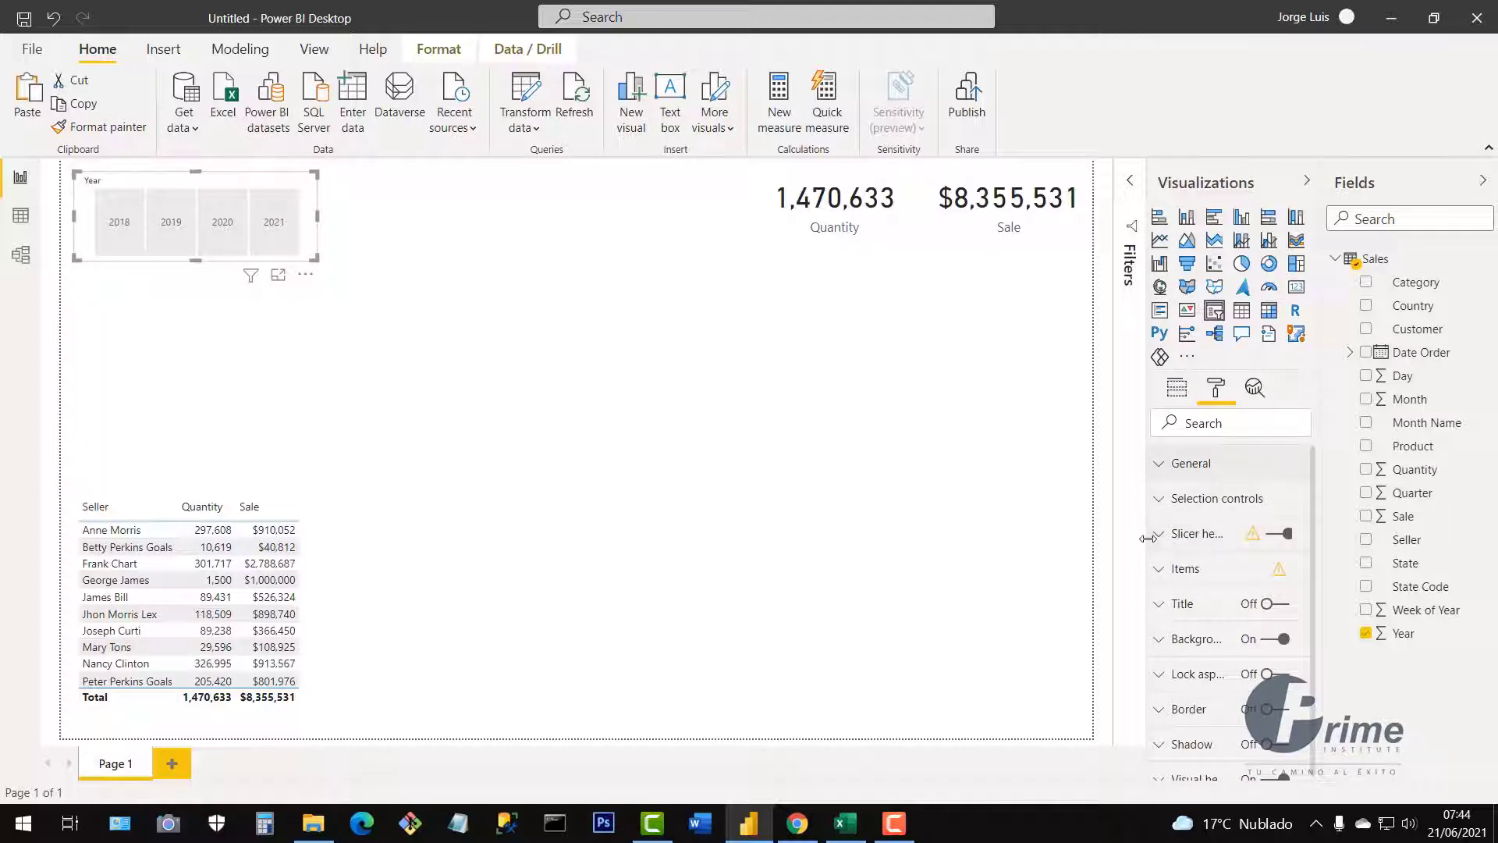
pyautogui.moveTo(1147, 538); pyautogui.dragTo(1116, 535)
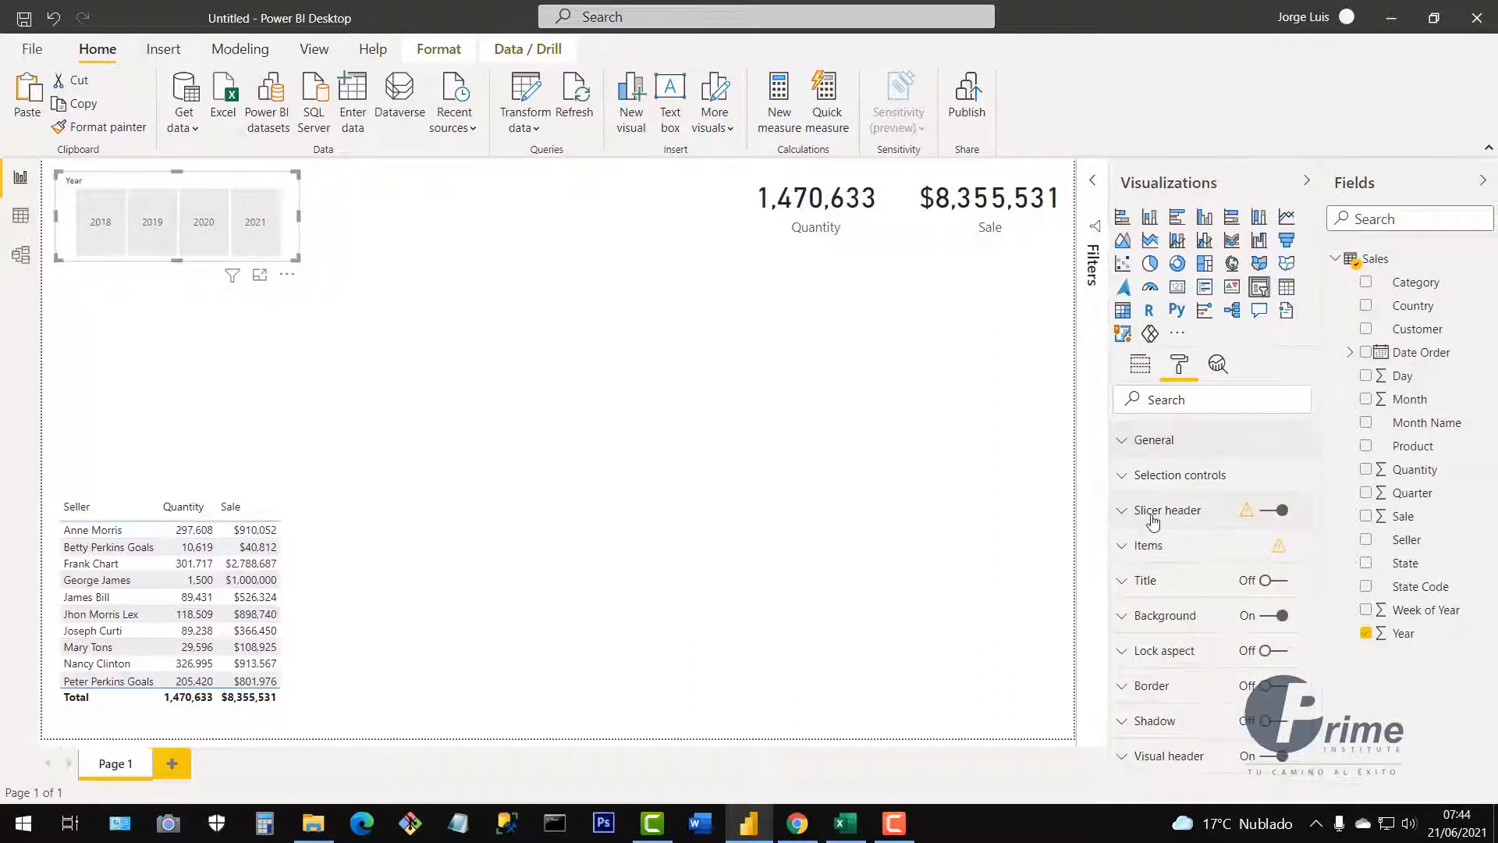
pyautogui.click(1274, 511)
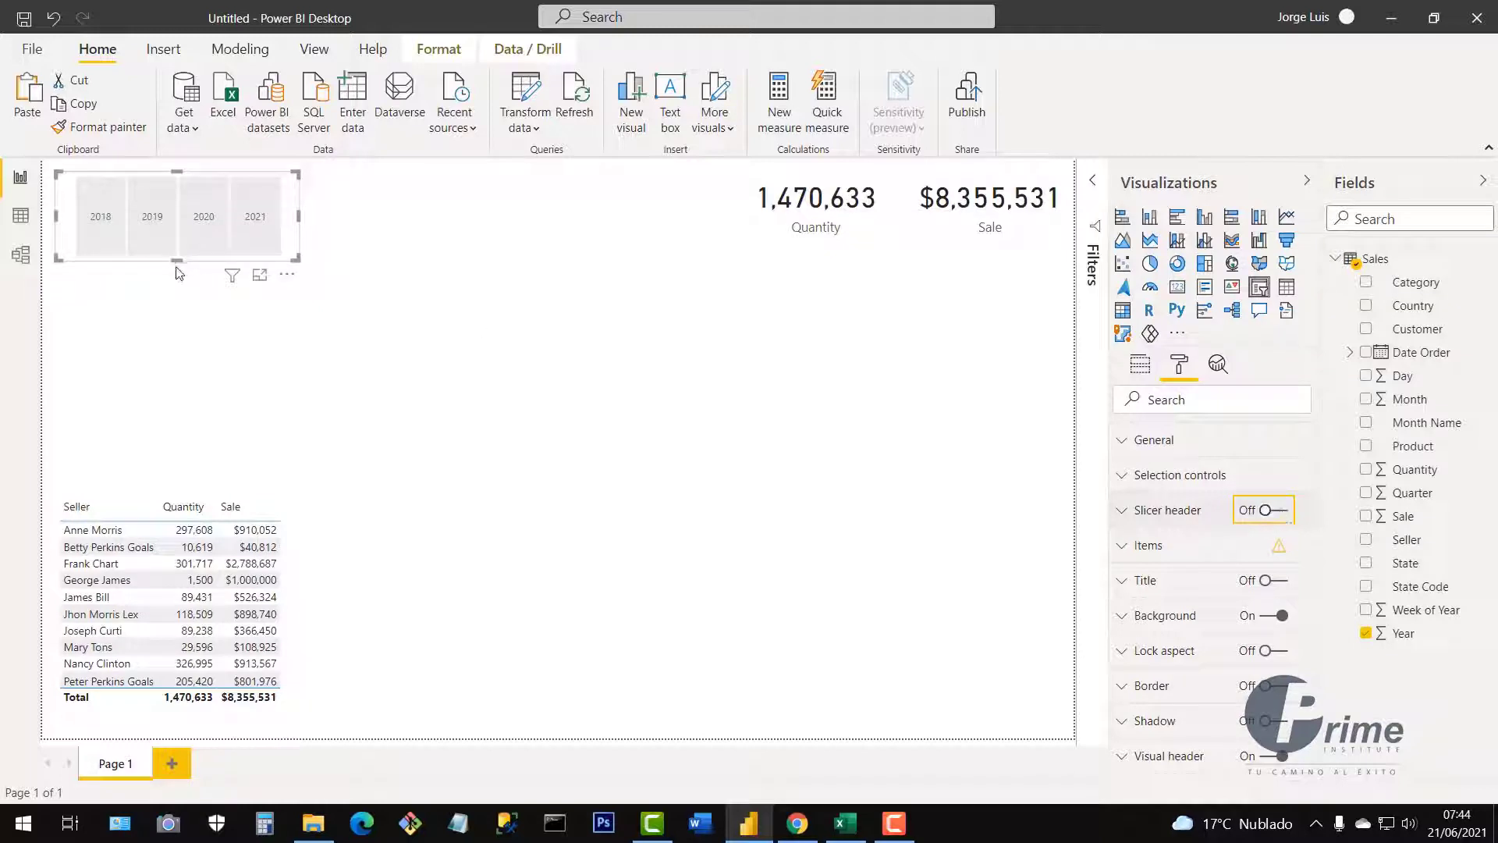
pyautogui.moveTo(177, 254); pyautogui.dragTo(183, 210)
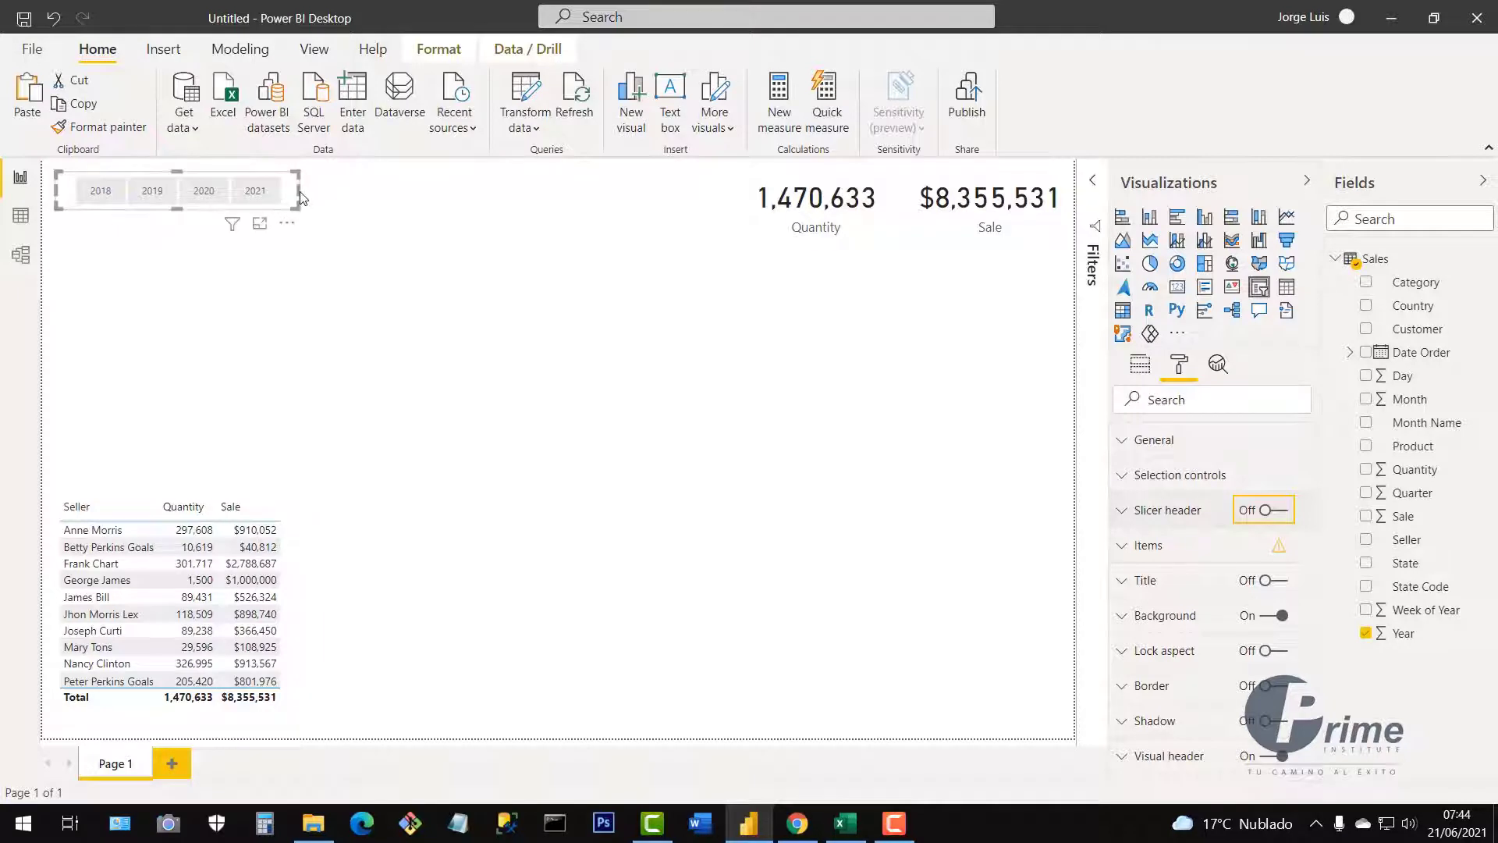
pyautogui.moveTo(298, 191); pyautogui.dragTo(286, 199)
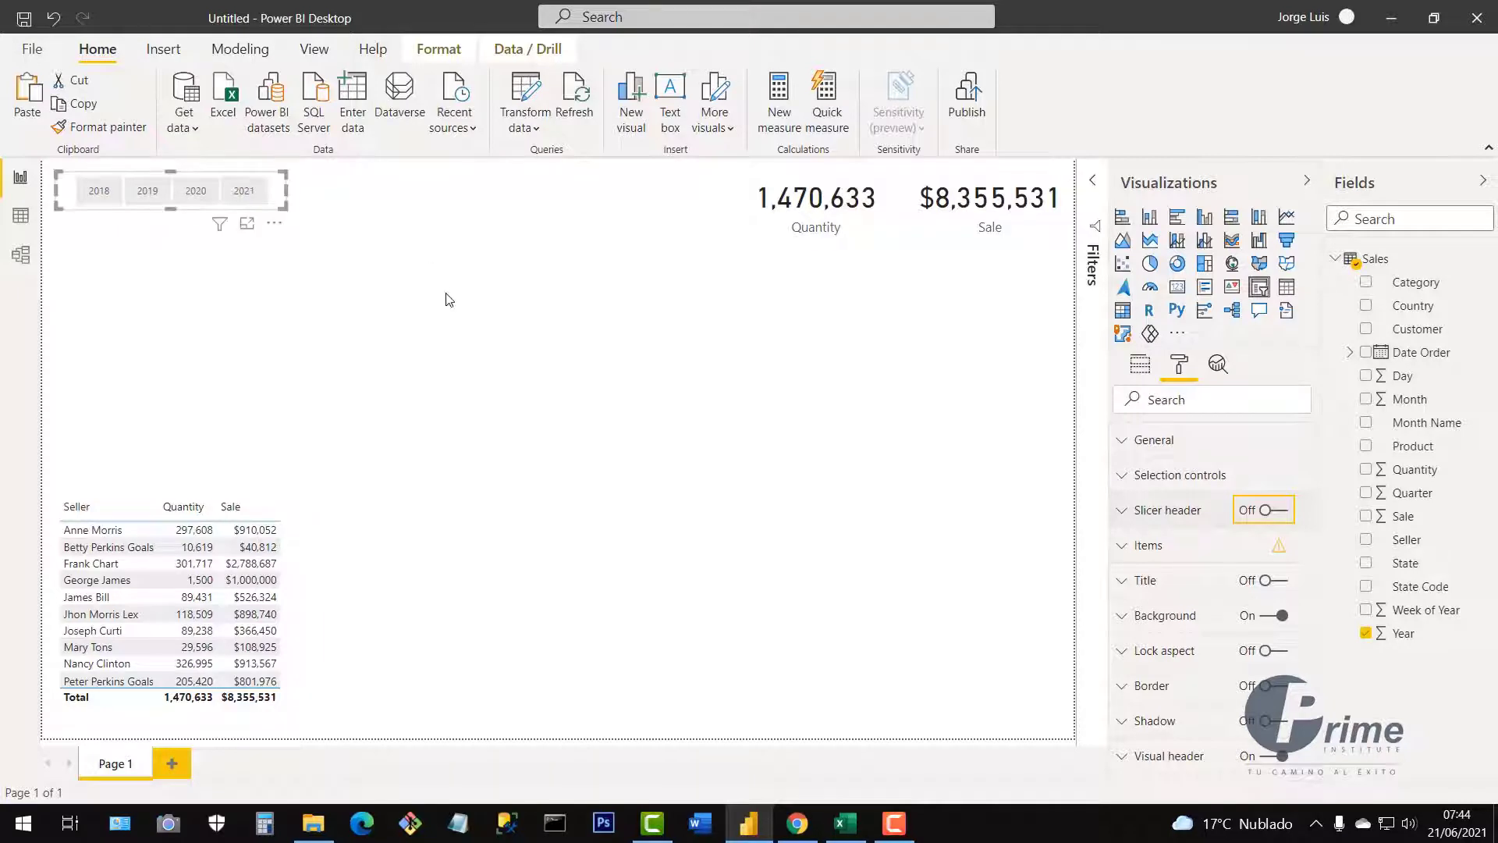
# Give the Year slicer's items a white font and the darkest pink theme shade as background
pyautogui.click(1123, 548)
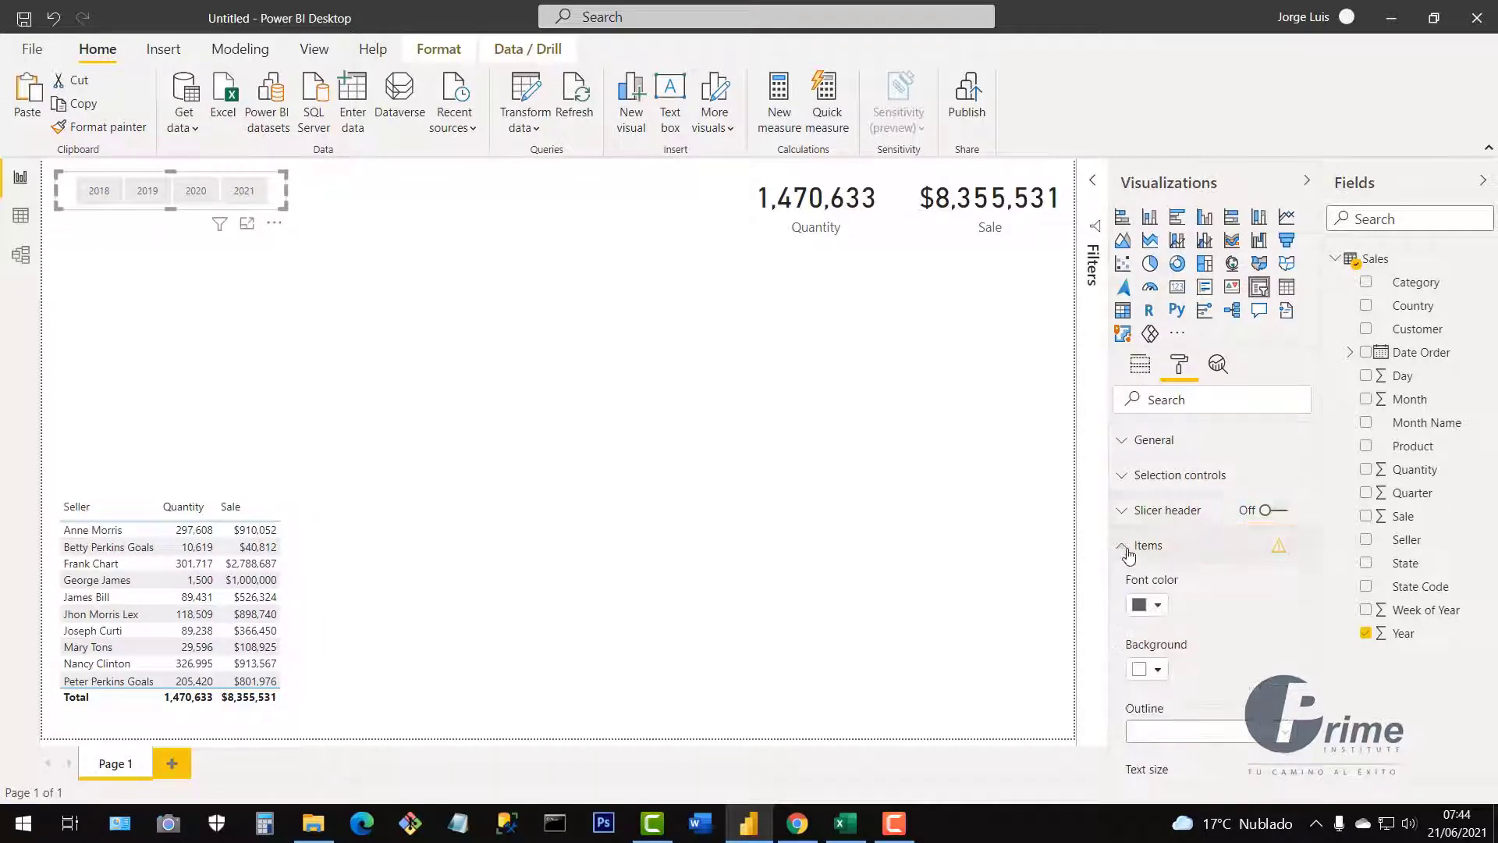
pyautogui.click(1159, 607)
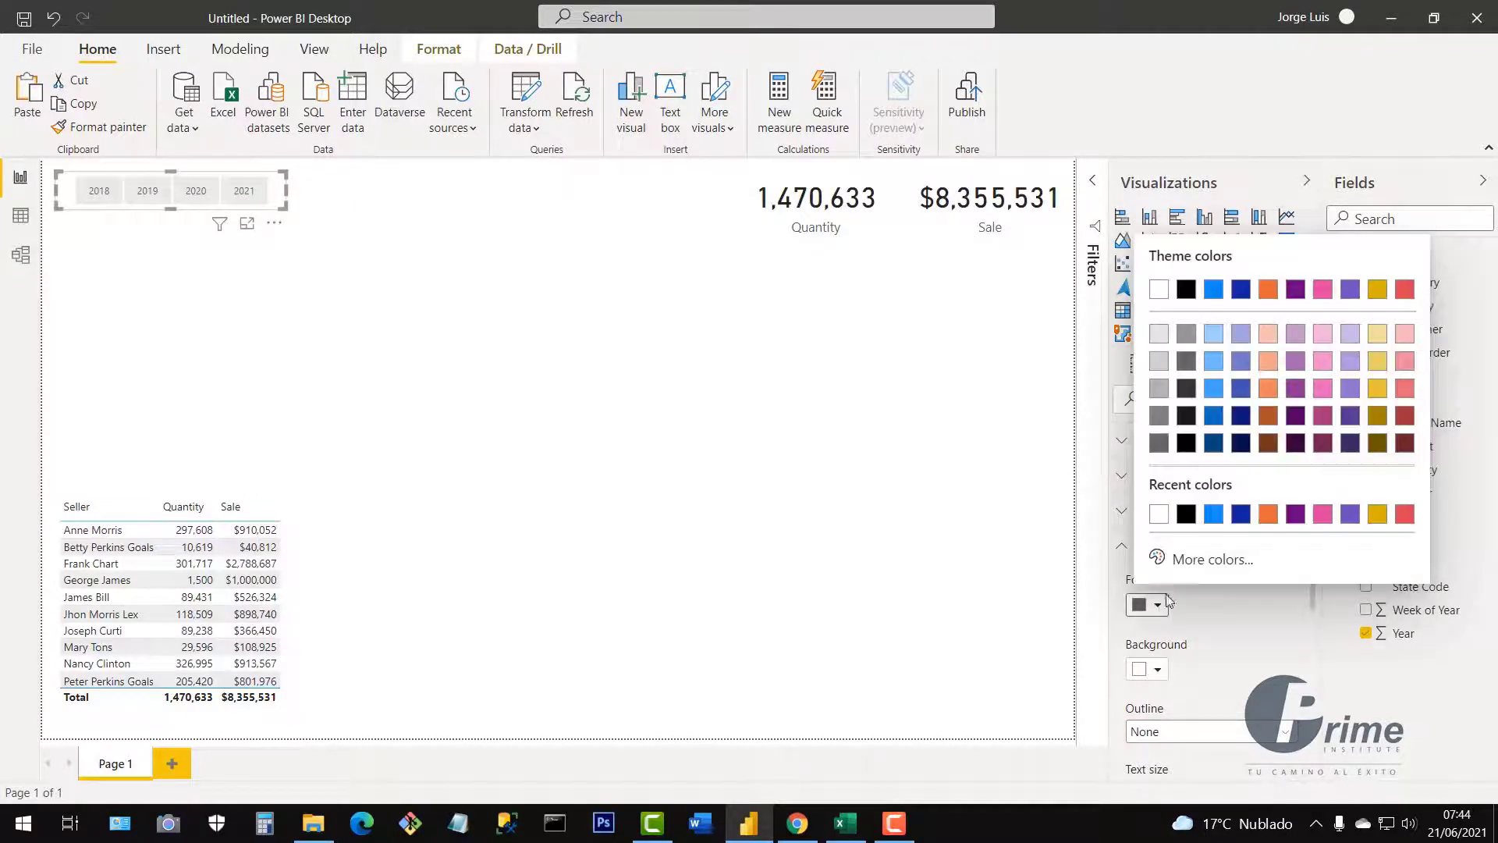
pyautogui.click(1155, 513)
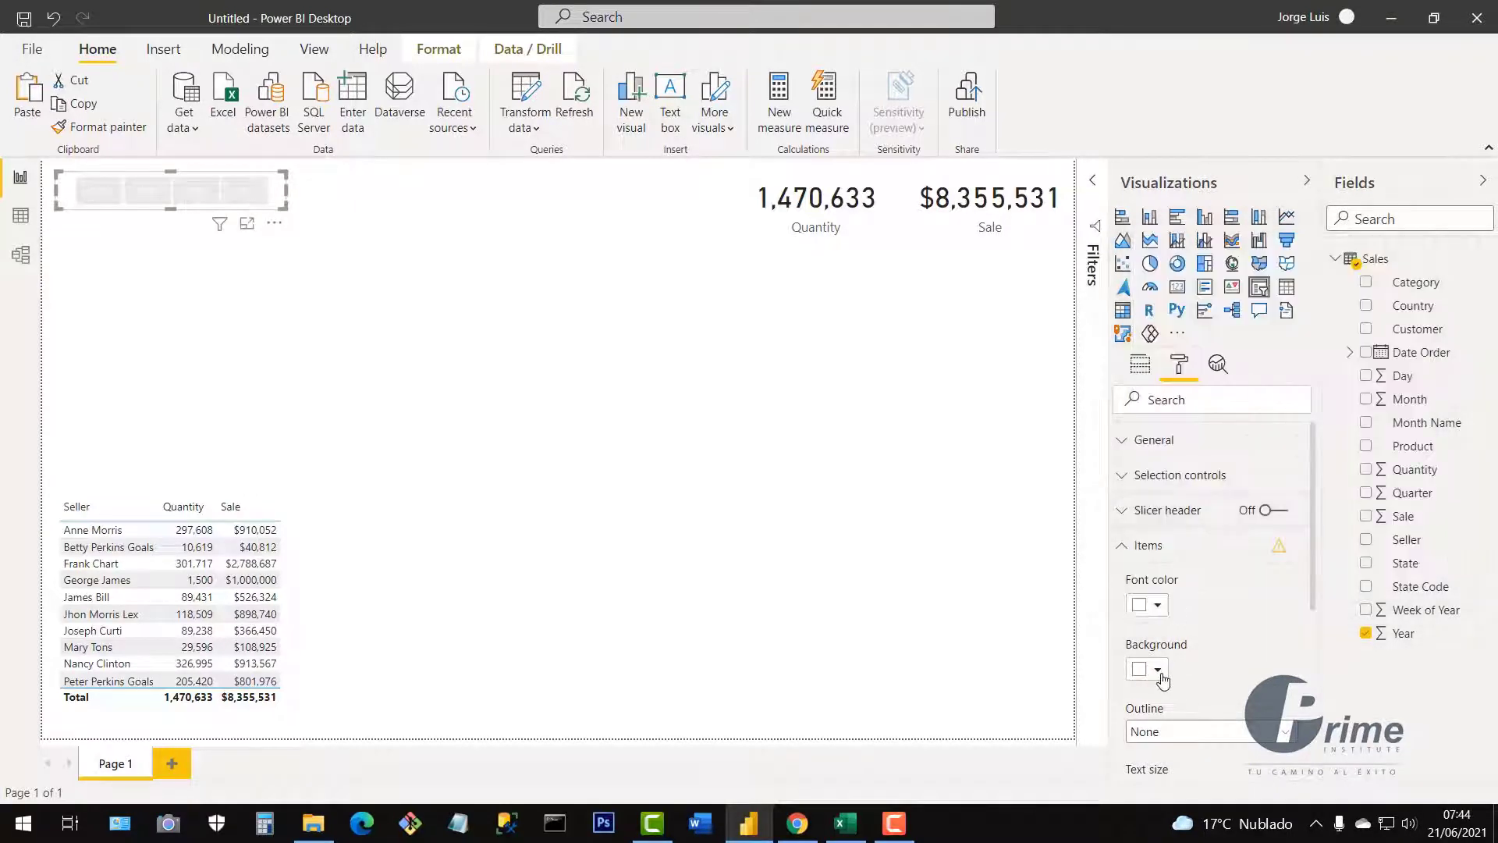
pyautogui.click(1159, 671)
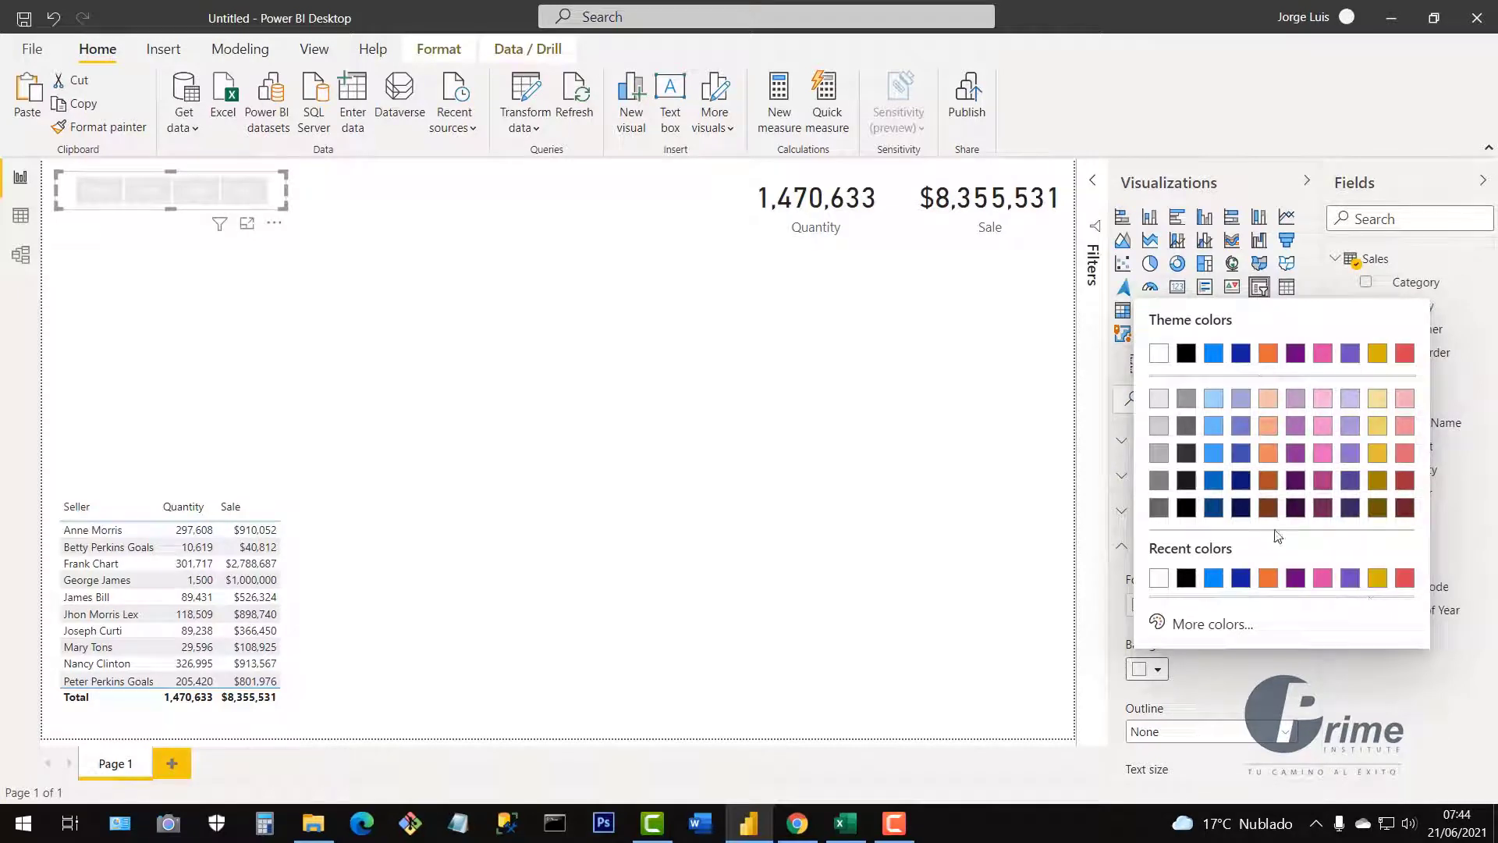
pyautogui.click(1324, 508)
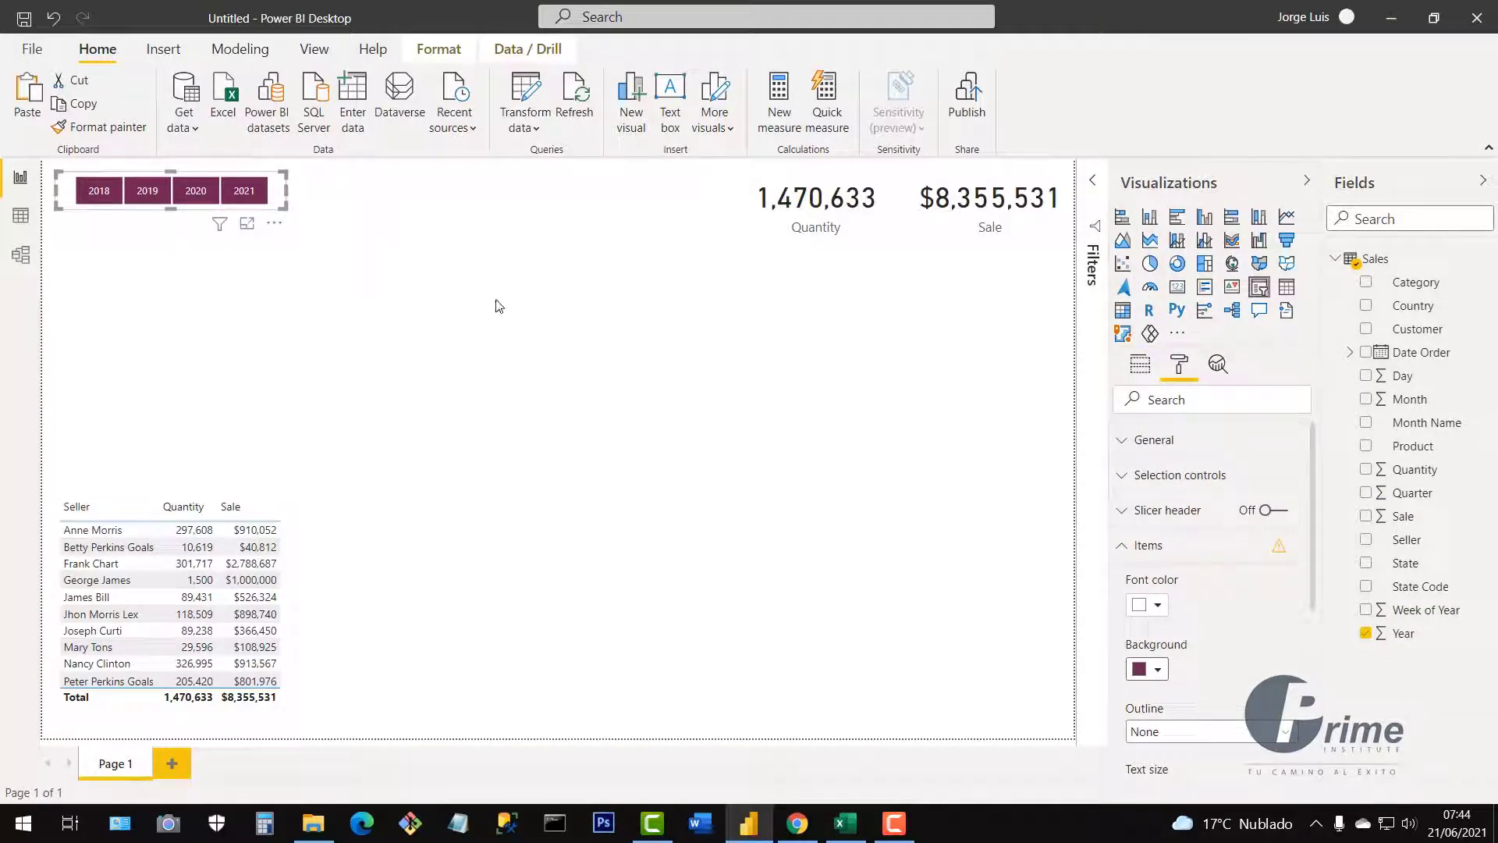
# Add a slicer for the Month Name field in the middle of the page and enlarge it to show all the months
pyautogui.click(989, 317)
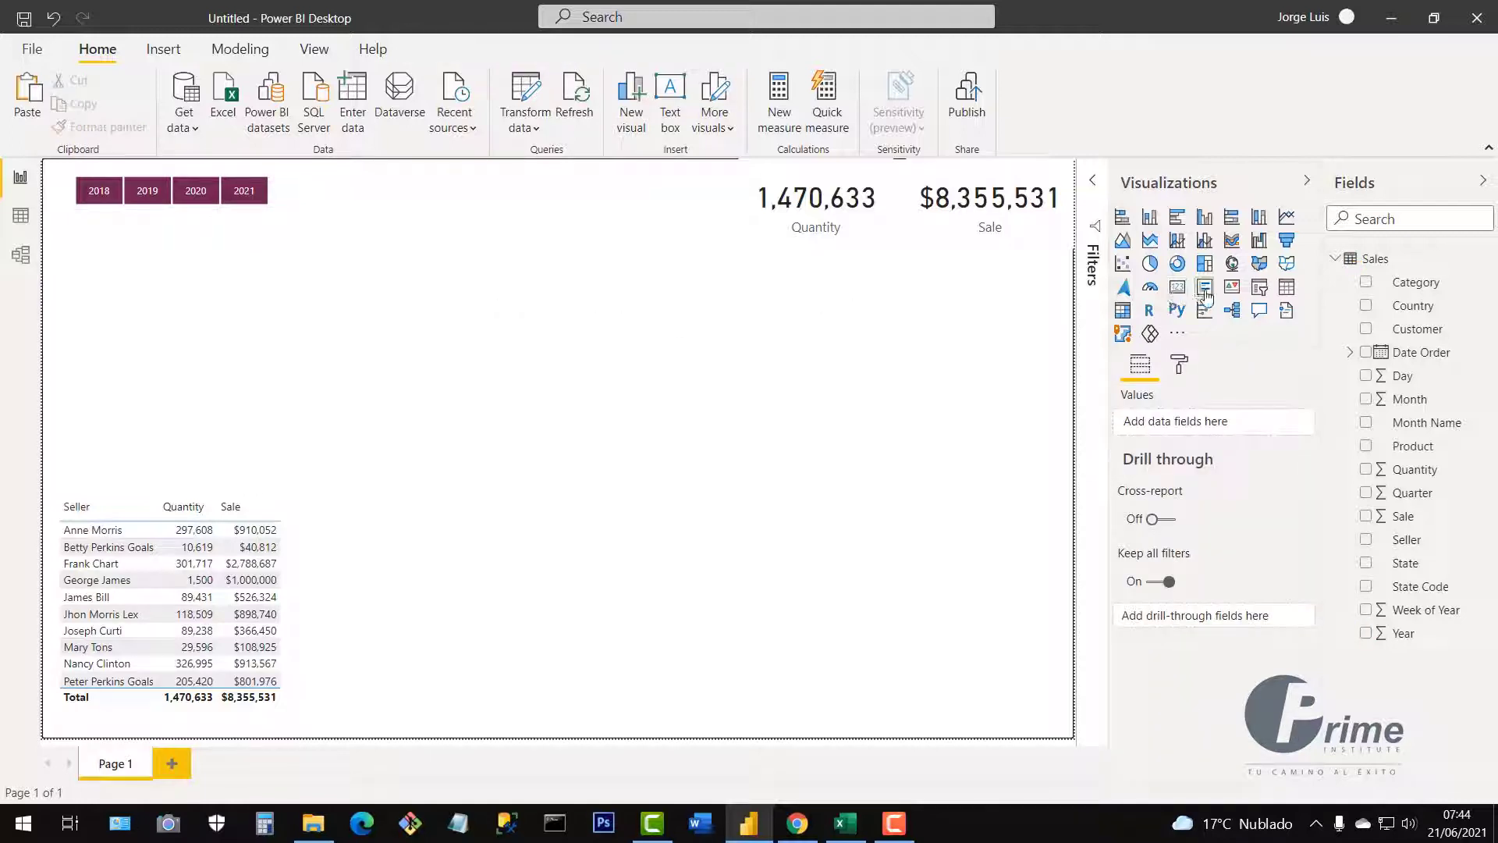
pyautogui.click(1259, 288)
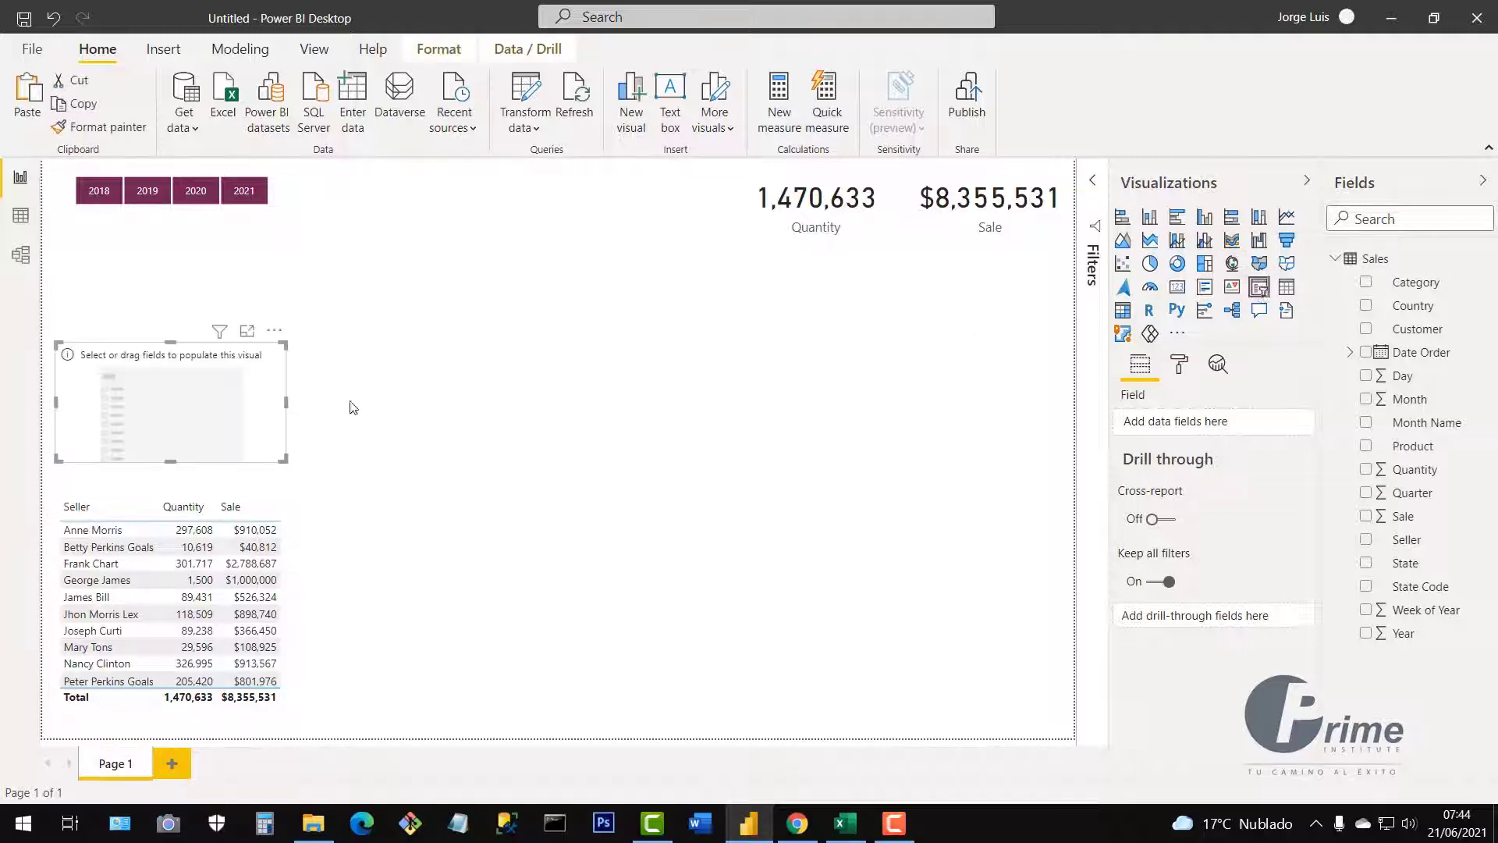
pyautogui.moveTo(203, 408); pyautogui.dragTo(617, 393)
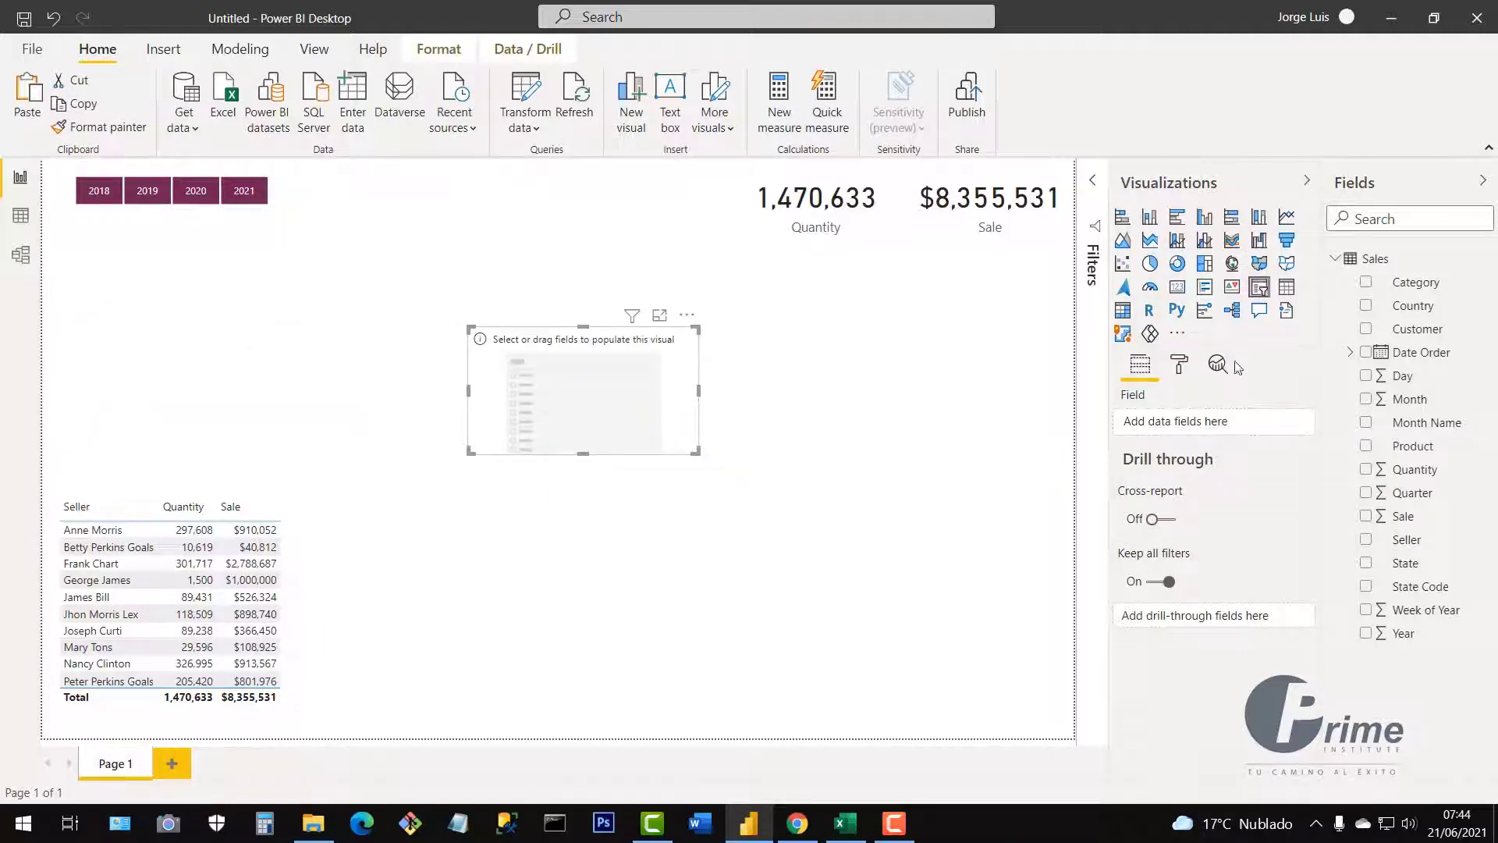
pyautogui.click(1365, 424)
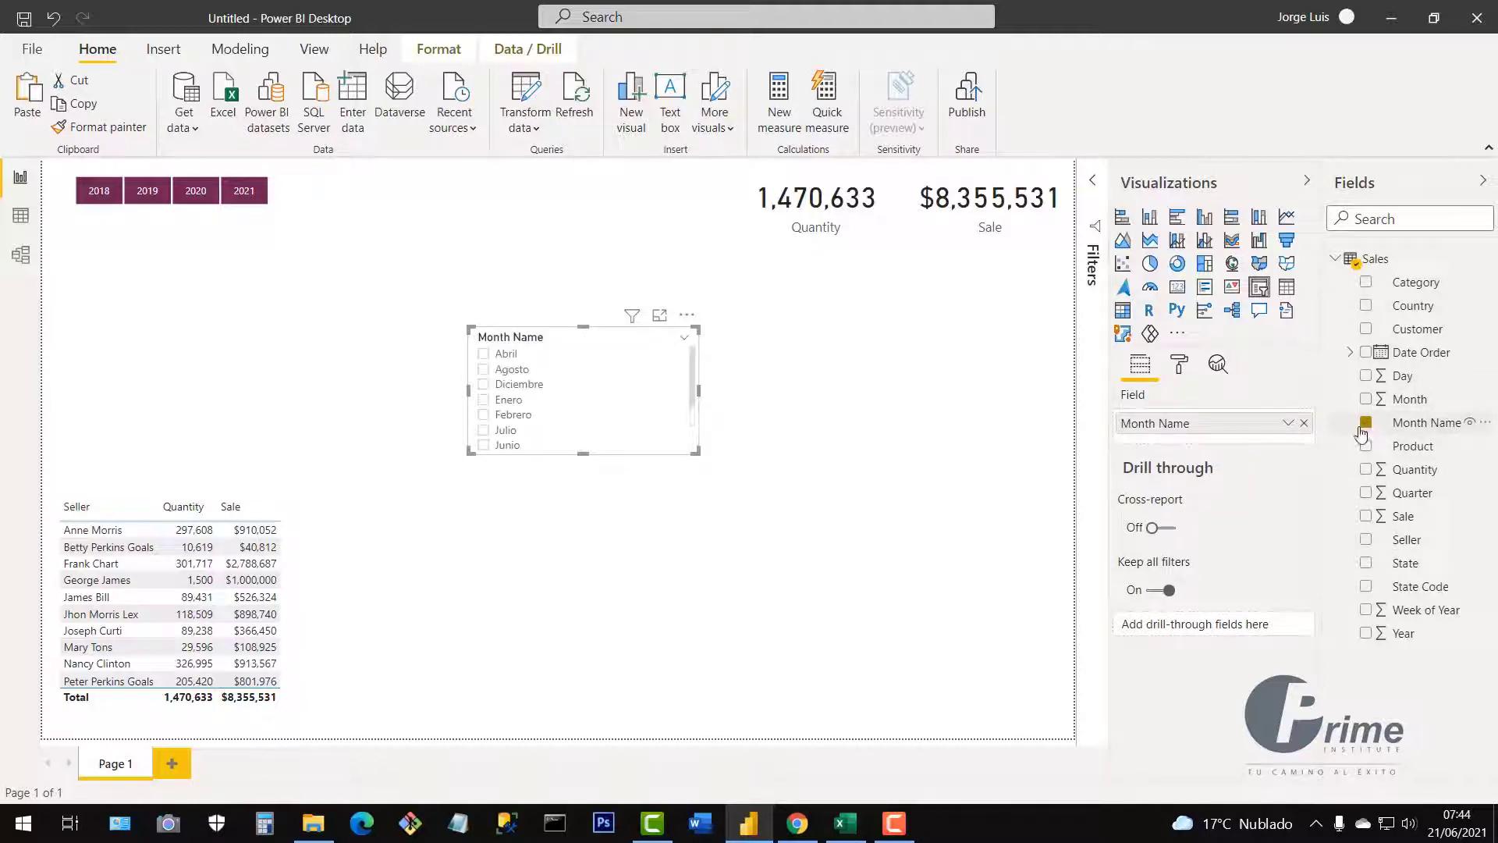
pyautogui.moveTo(693, 455); pyautogui.dragTo(709, 572)
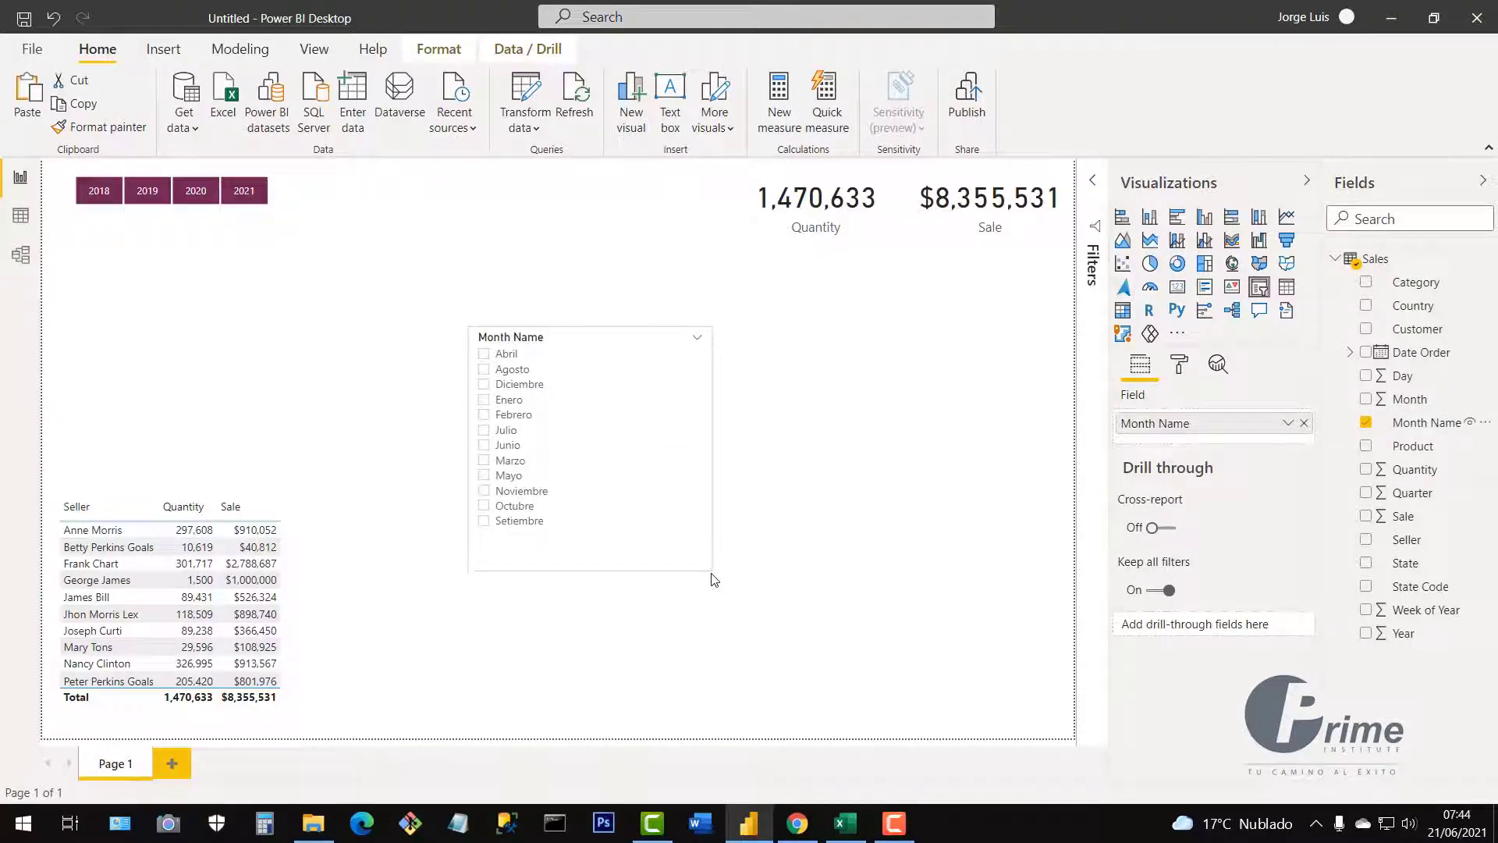
# Copy the Year slicer's formatting onto the Month Name slicer with Format painter
pyautogui.click(277, 203)
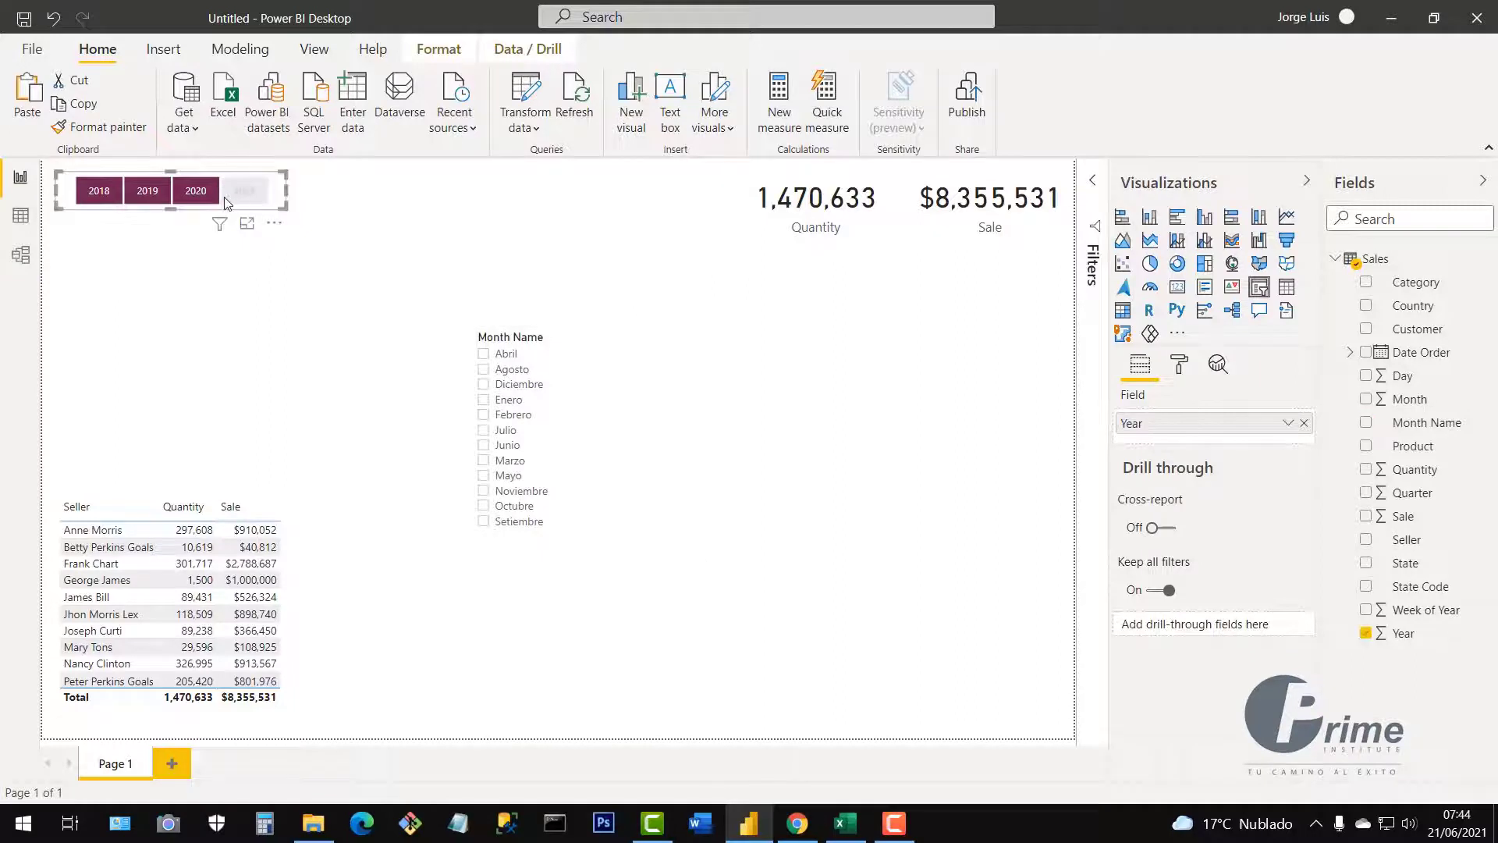
pyautogui.click(84, 132)
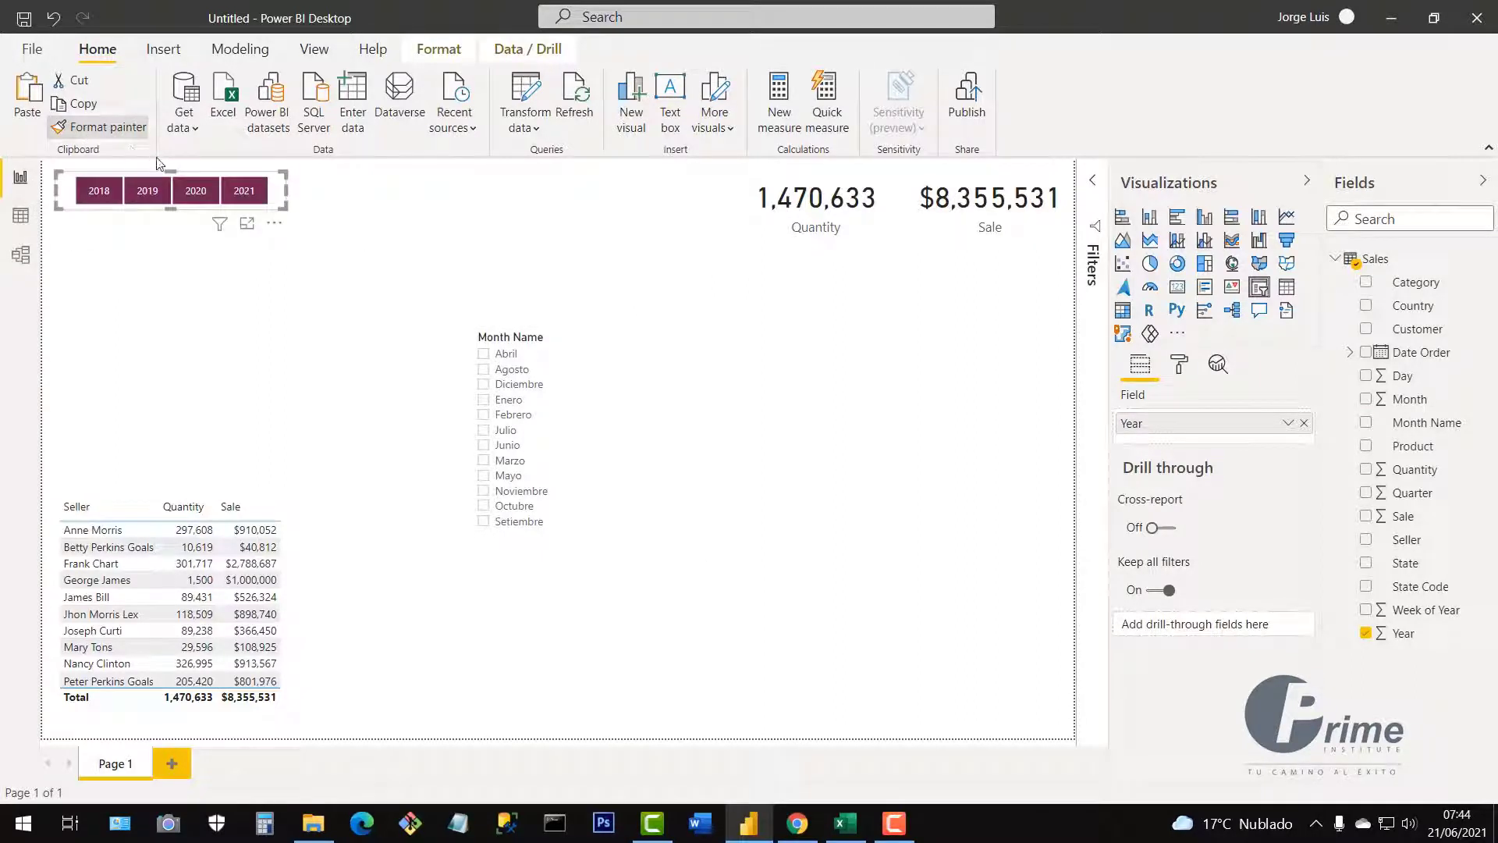
pyautogui.click(597, 466)
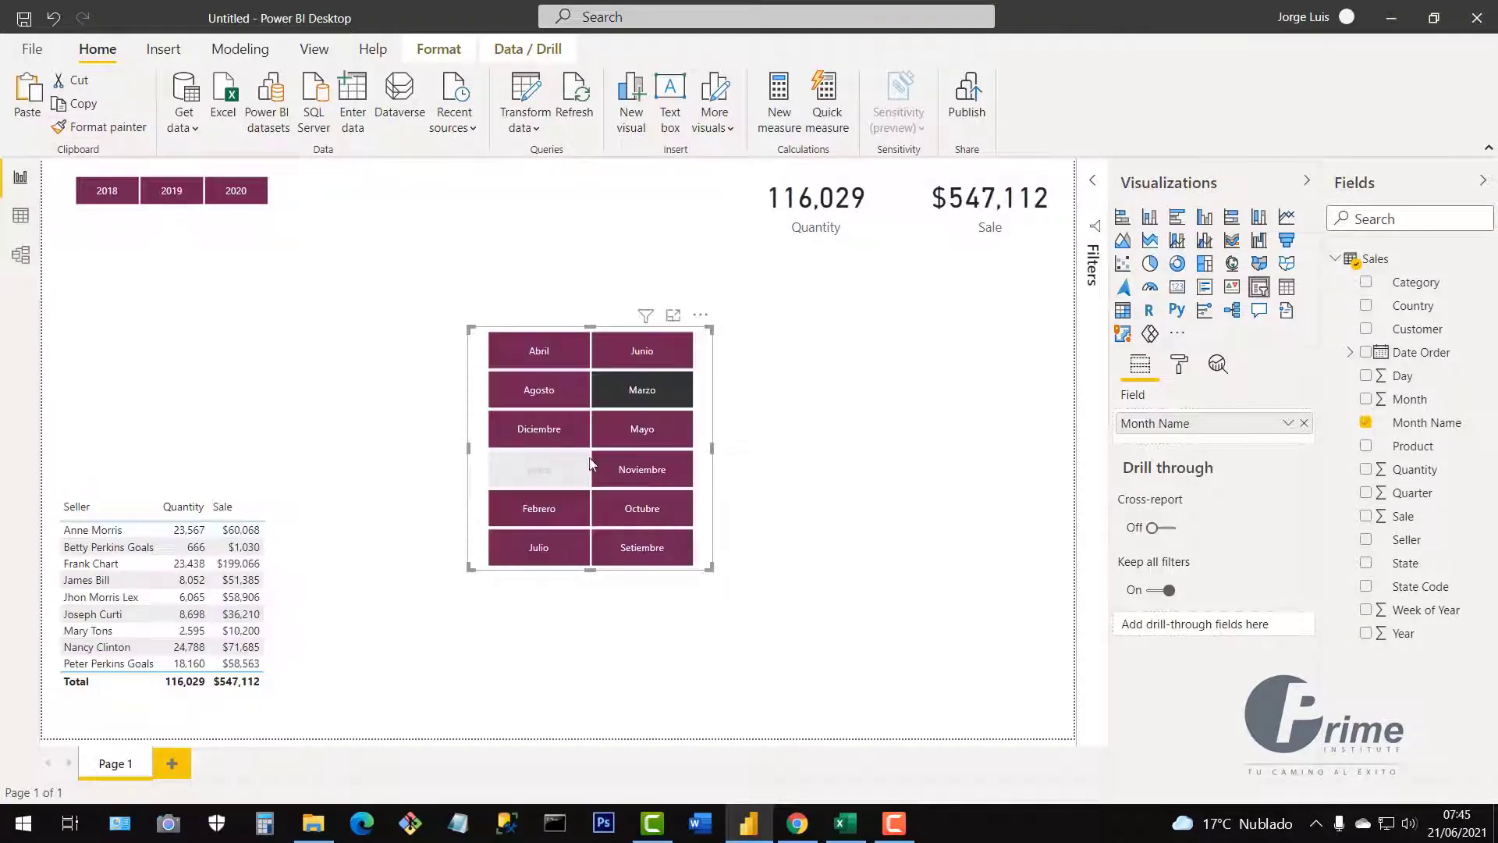
# Make the Month Name slicer wider and shorter, and place it beside the Year slicer
pyautogui.moveTo(709, 568); pyautogui.dragTo(784, 412)
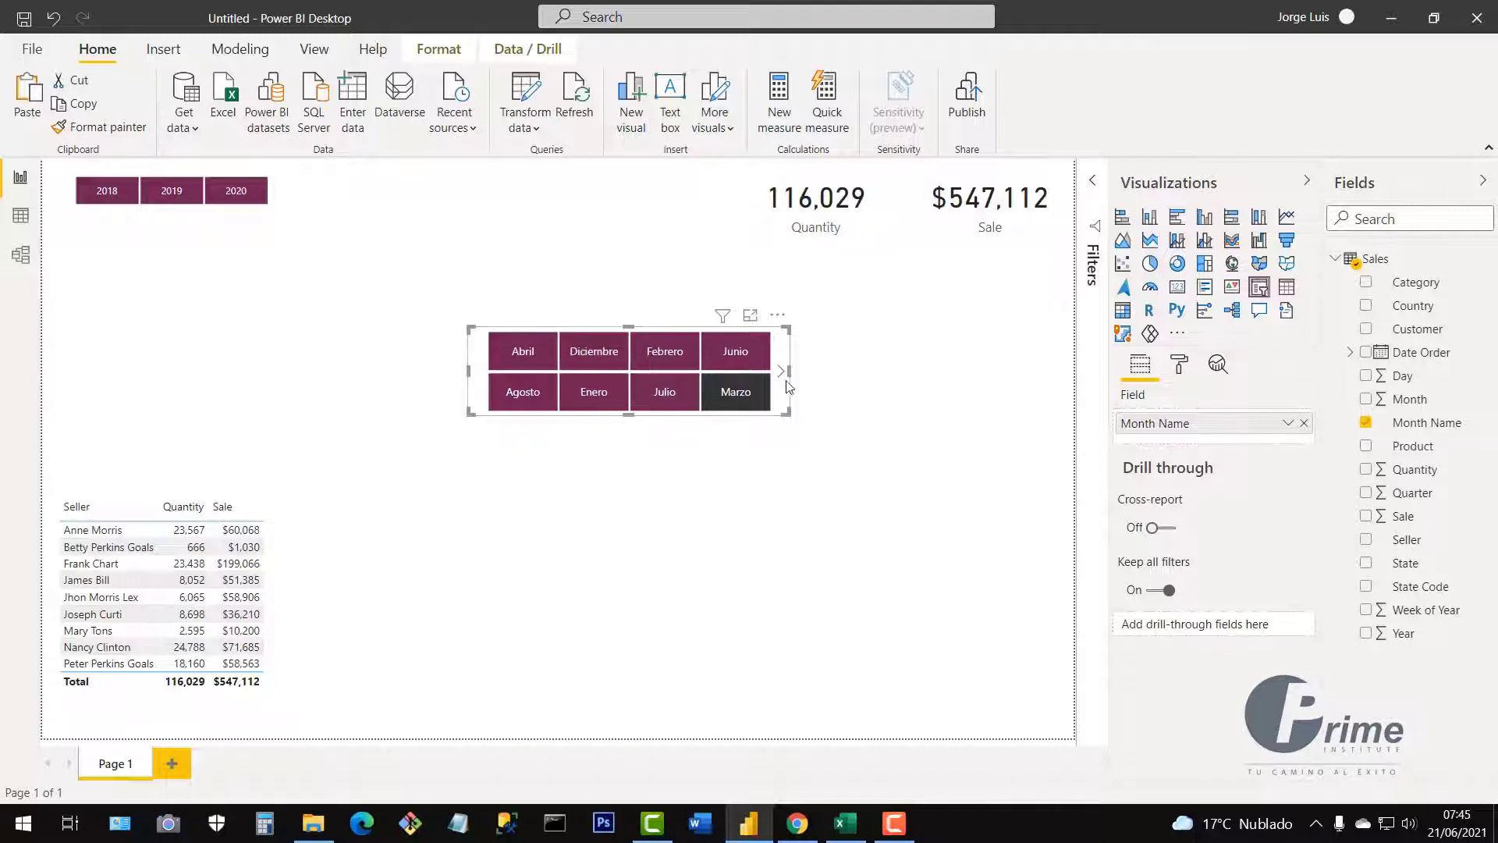
pyautogui.moveTo(777, 322); pyautogui.dragTo(611, 169)
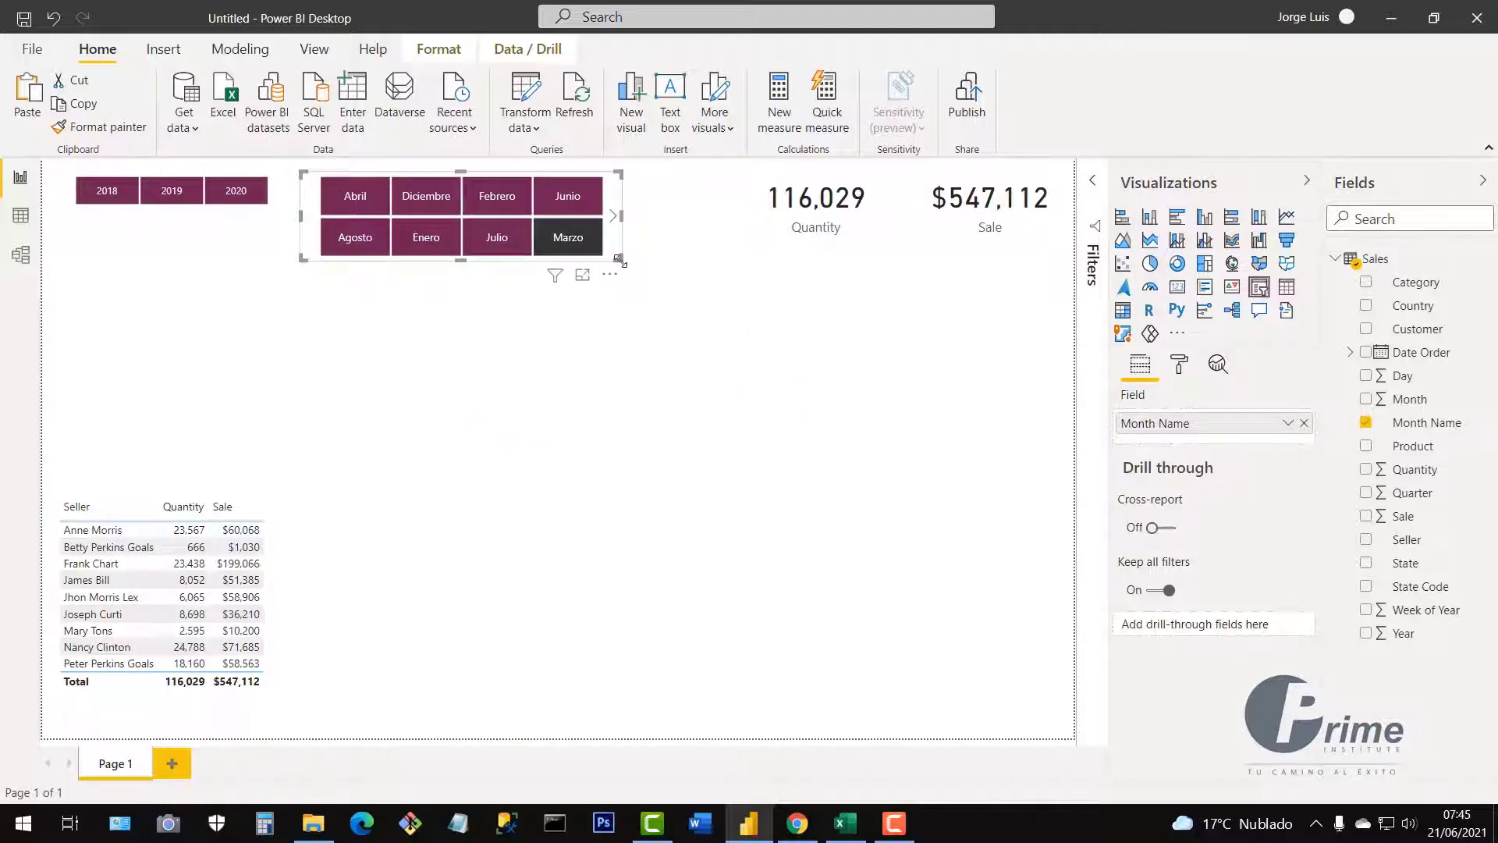
pyautogui.moveTo(624, 268)
pyautogui.mouseDown()
pyautogui.moveTo(597, 243)
pyautogui.moveTo(622, 266)
pyautogui.mouseUp()
# Replace the Month Name field with Month in the month slicer and widen the slicer slightly
pyautogui.click(1303, 424)
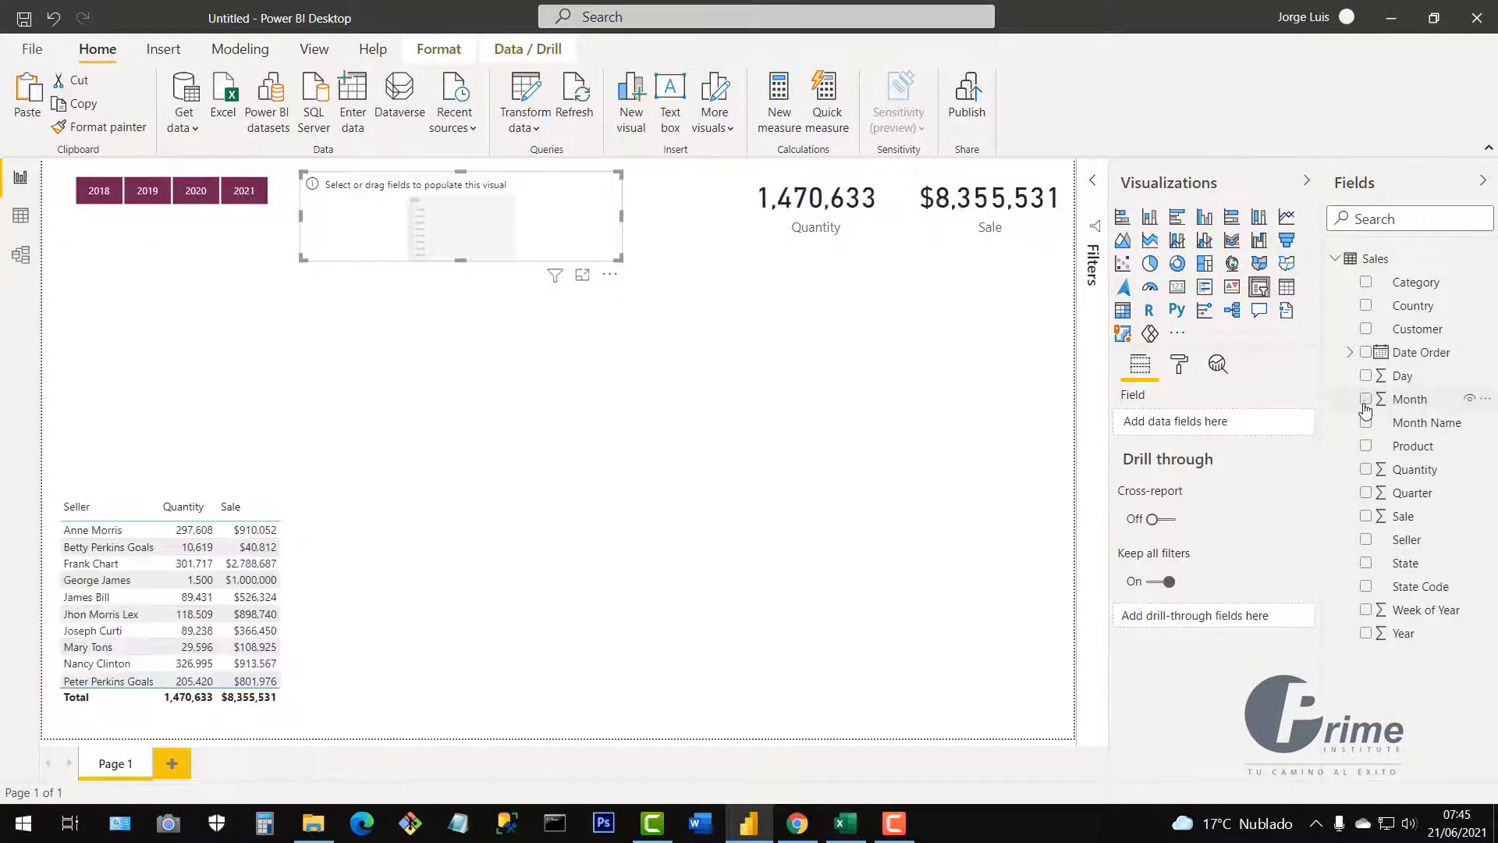
pyautogui.moveTo(1365, 410); pyautogui.dragTo(1365, 408)
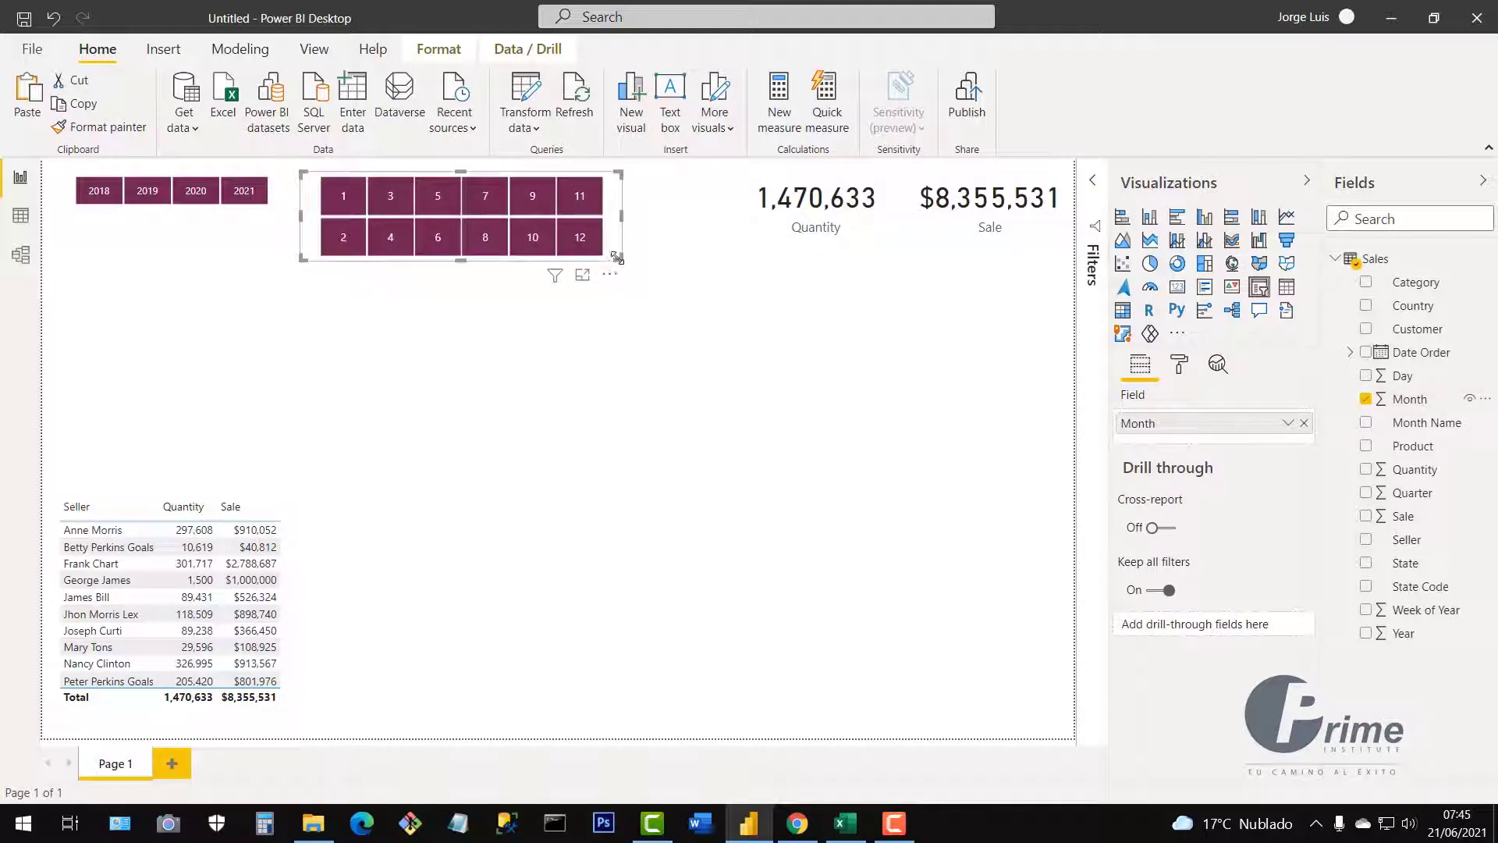
pyautogui.moveTo(617, 257); pyautogui.dragTo(632, 260)
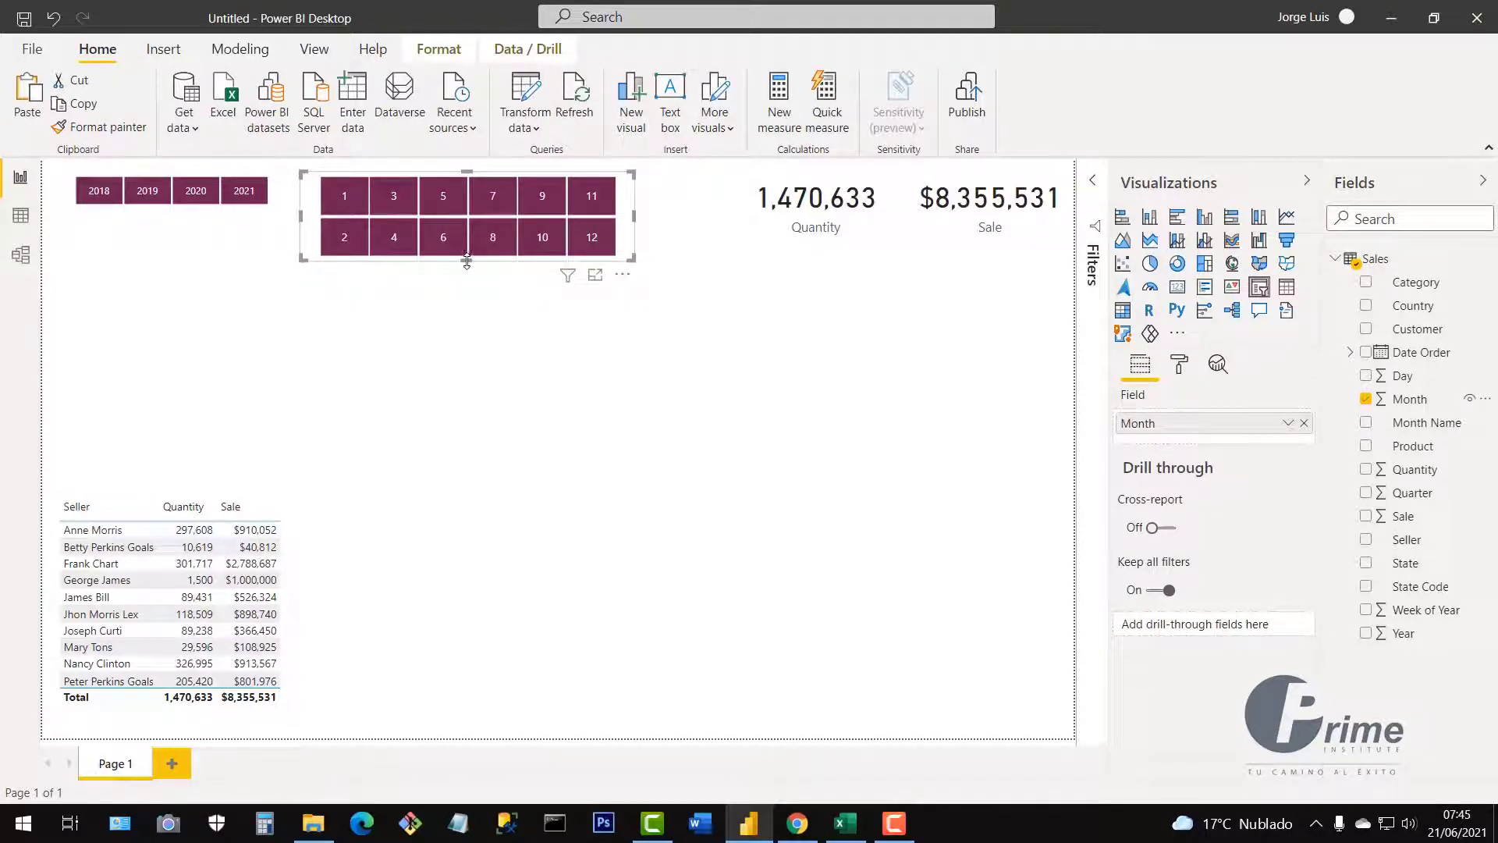
pyautogui.moveTo(466, 260); pyautogui.dragTo(461, 268)
pyautogui.moveTo(620, 229)
pyautogui.mouseDown()
pyautogui.moveTo(632, 217)
pyautogui.moveTo(616, 221)
pyautogui.mouseUp()
pyautogui.click(572, 524)
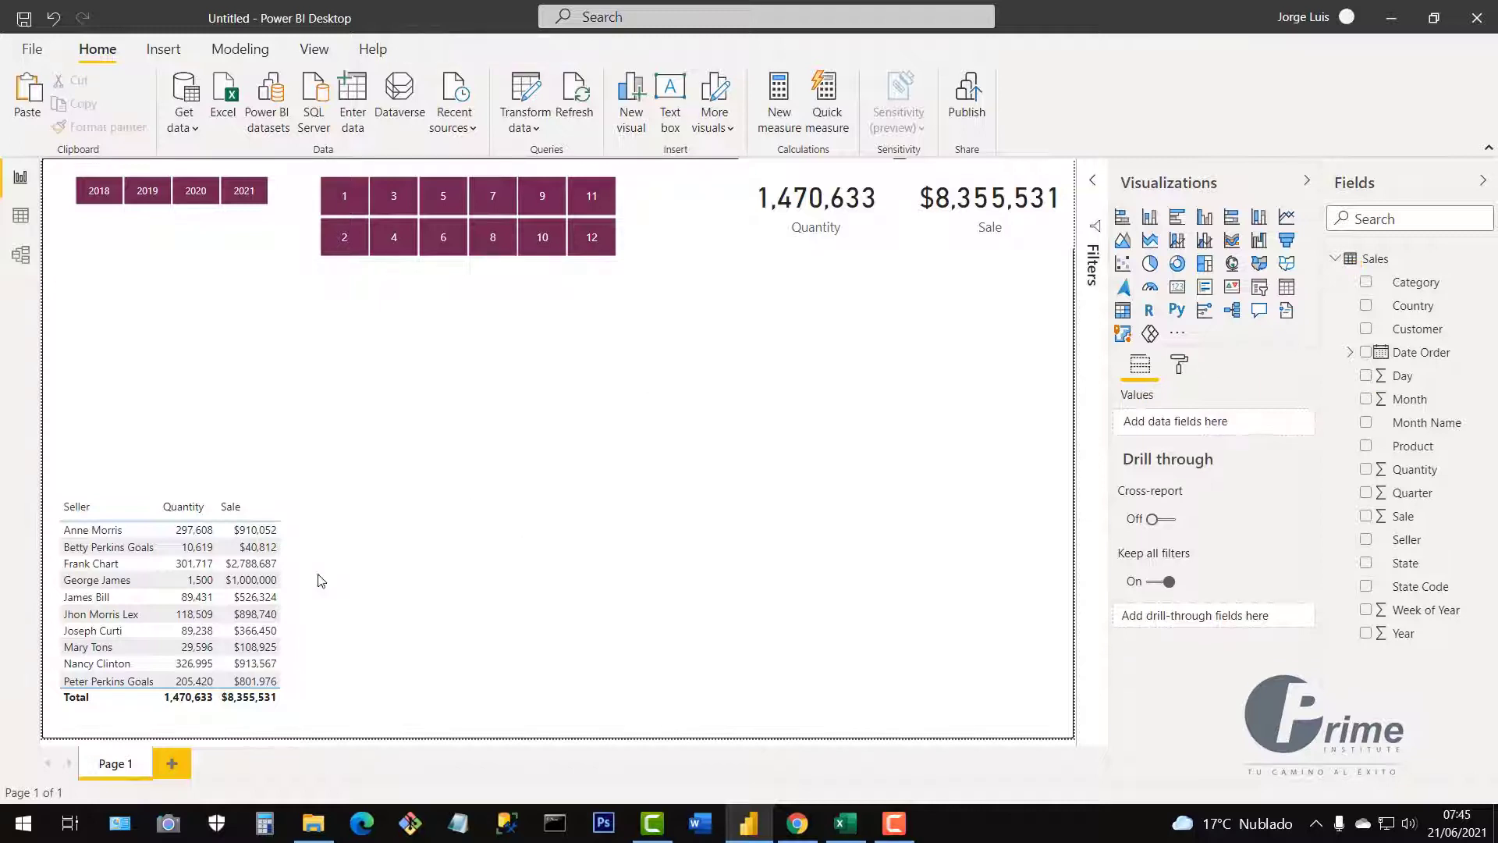
# Apply the Minimal style to the seller table
pyautogui.moveTo(299, 578)
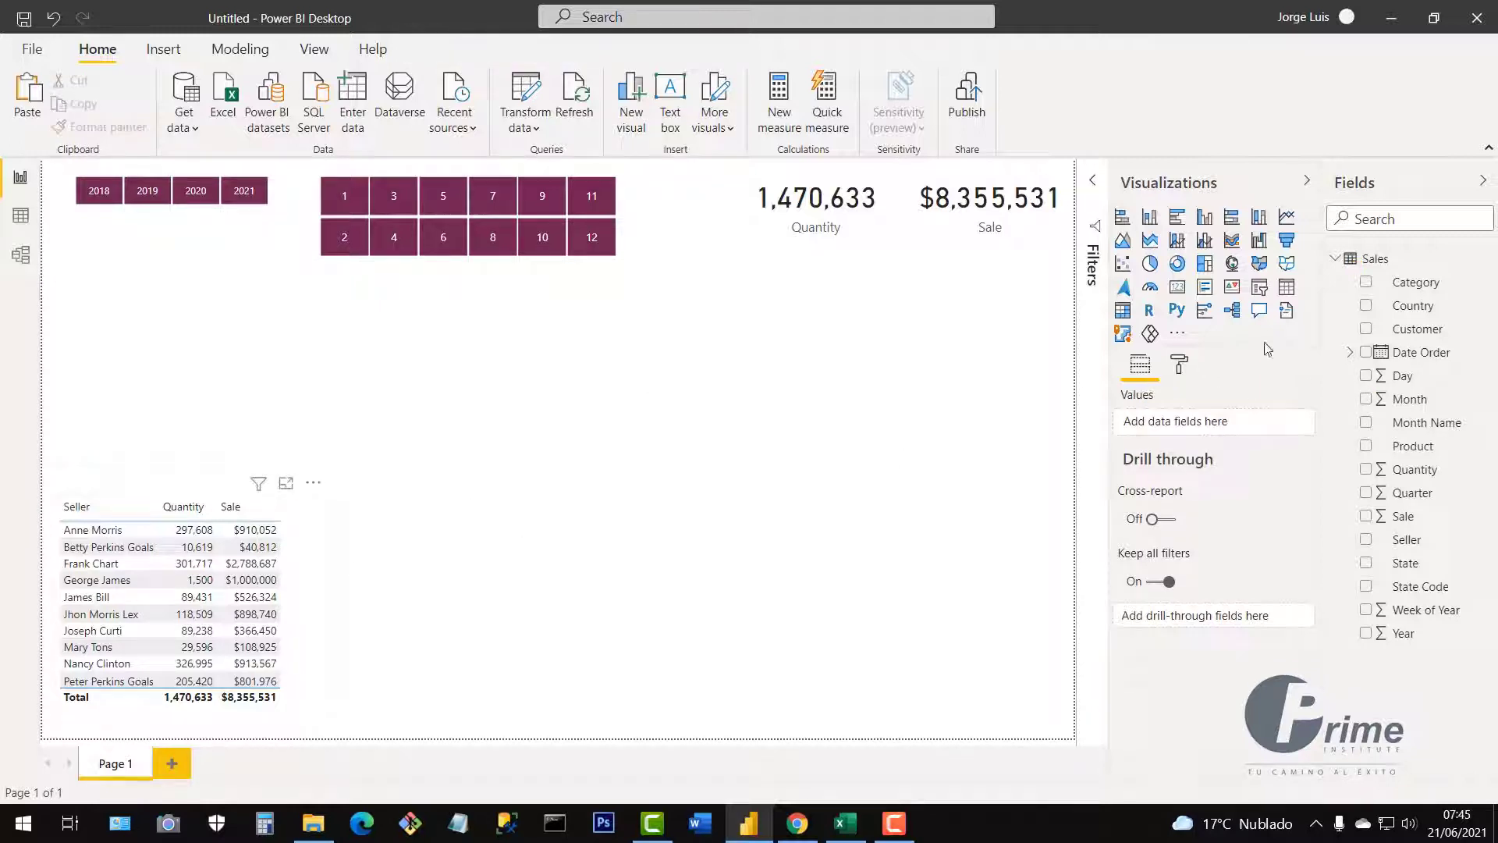
pyautogui.click(1179, 364)
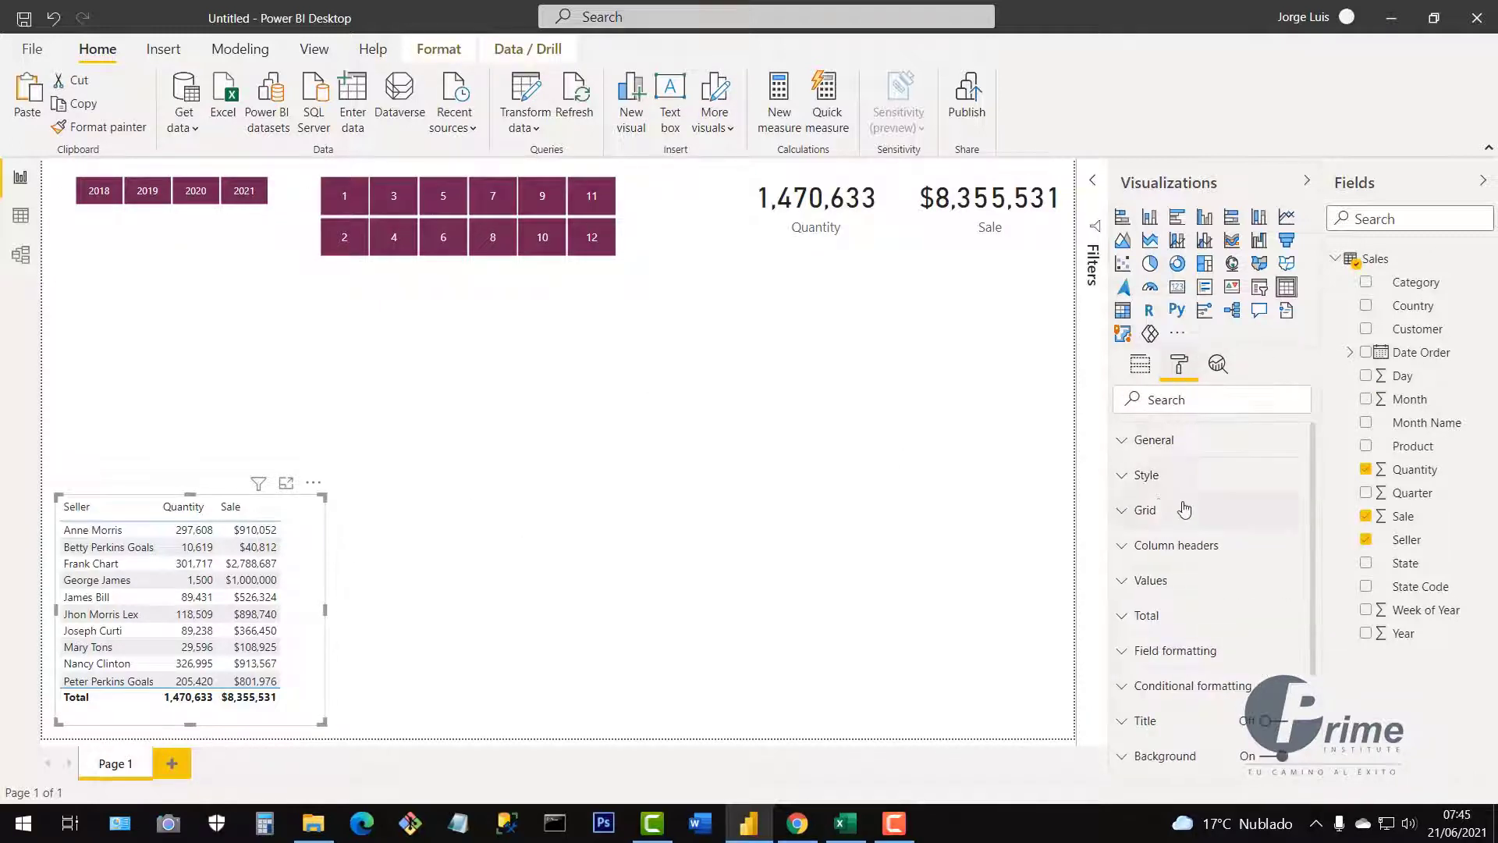
pyautogui.click(1125, 476)
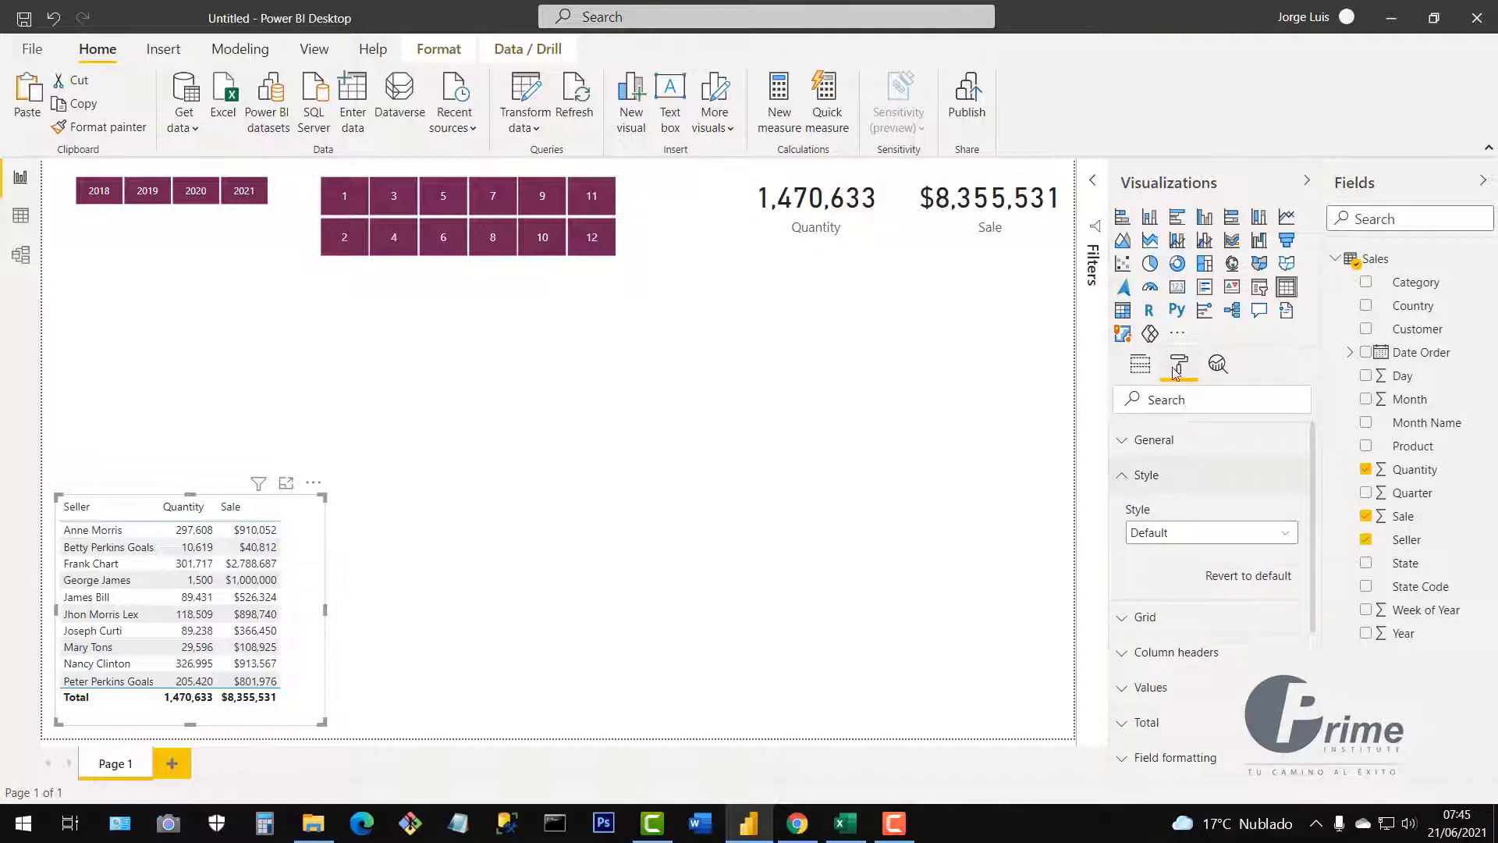
pyautogui.click(1205, 533)
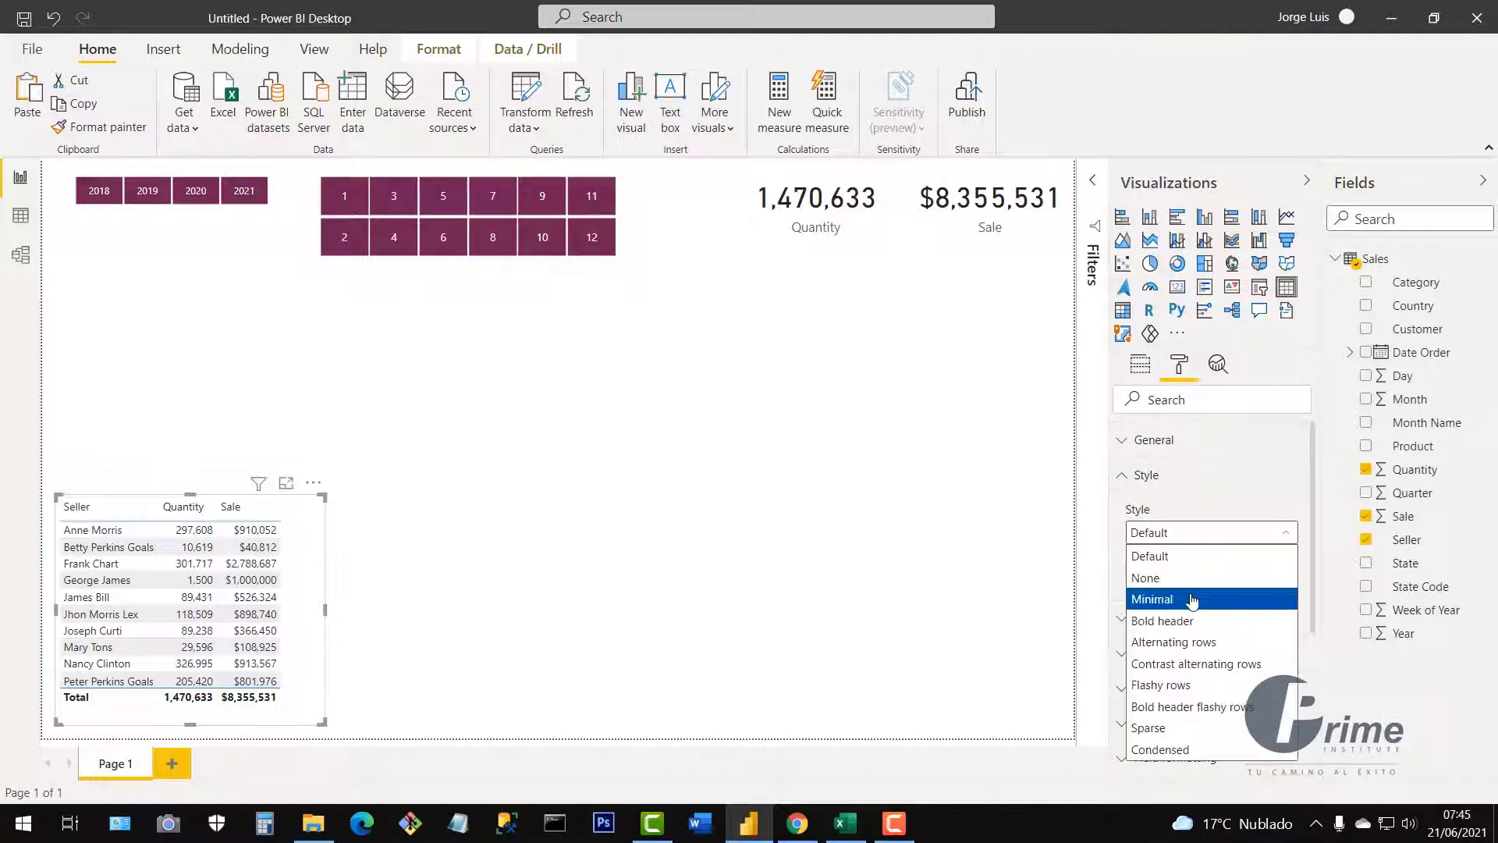
pyautogui.click(1191, 601)
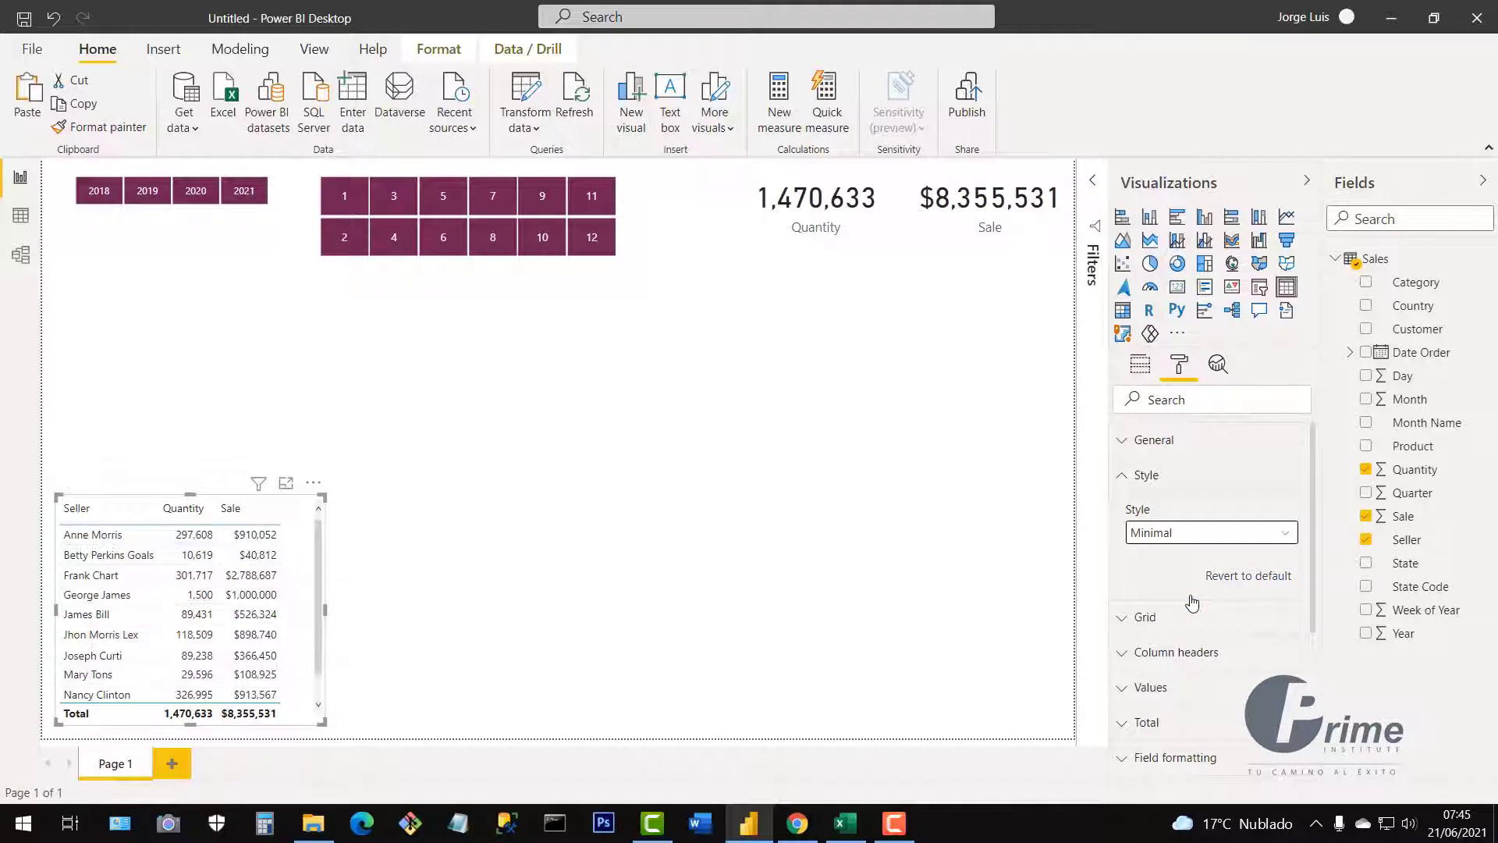
# Apply the Bold header style to the seller table
pyautogui.click(1200, 533)
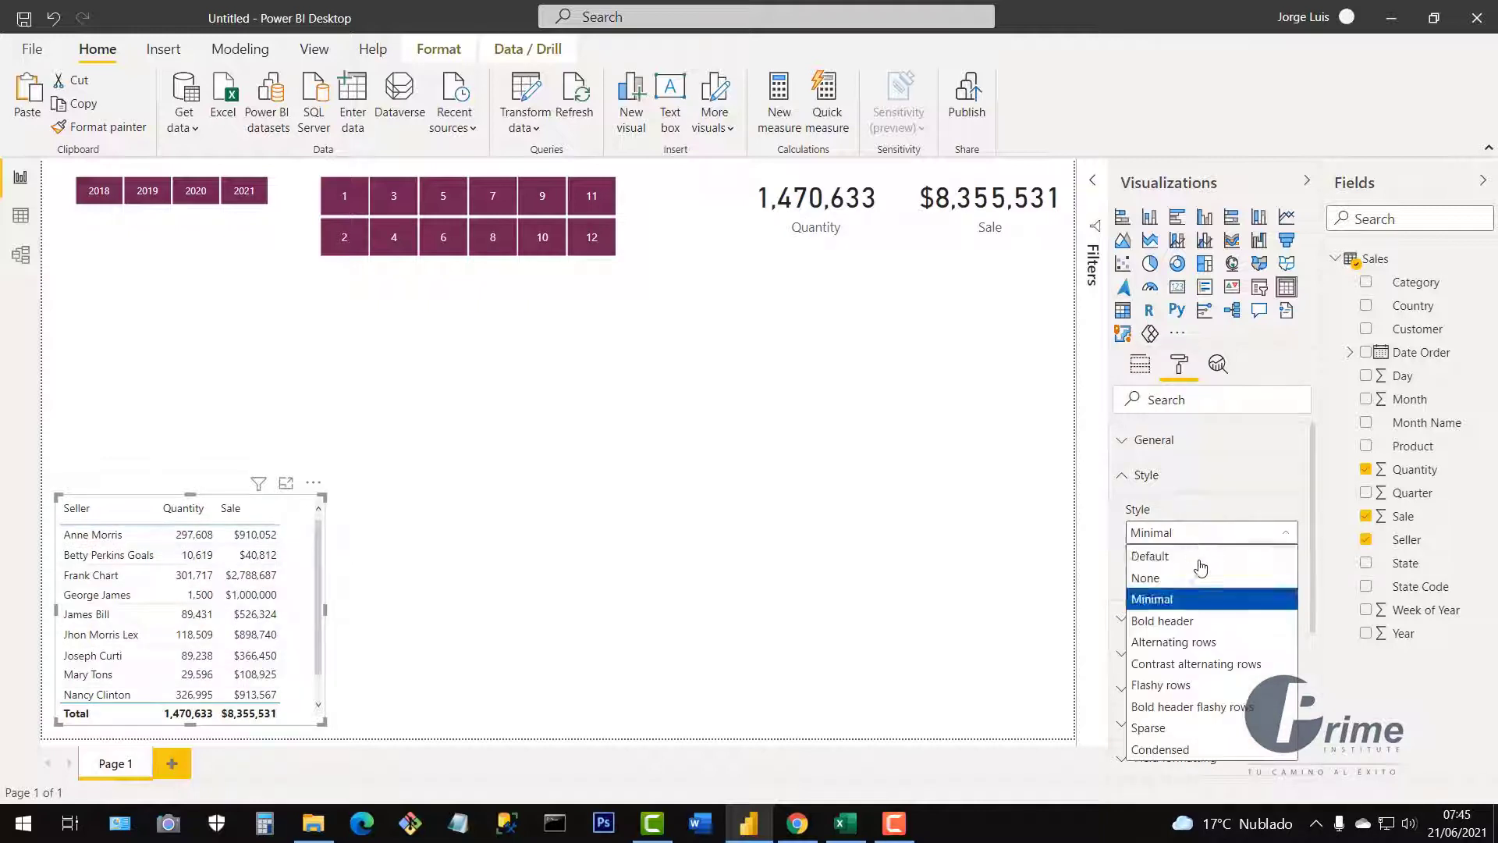
pyautogui.click(1205, 622)
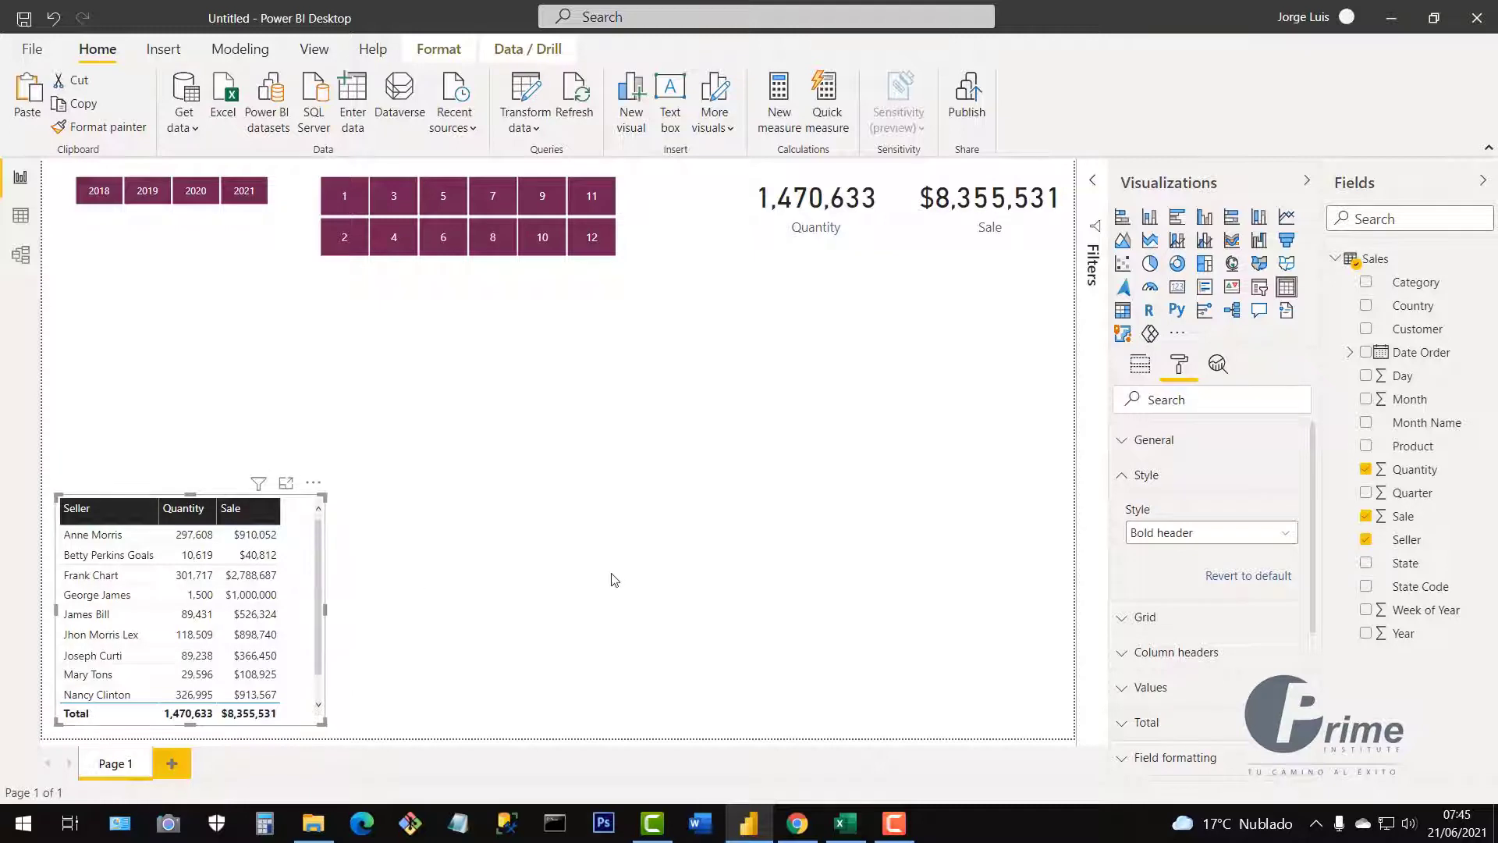
pyautogui.click(425, 544)
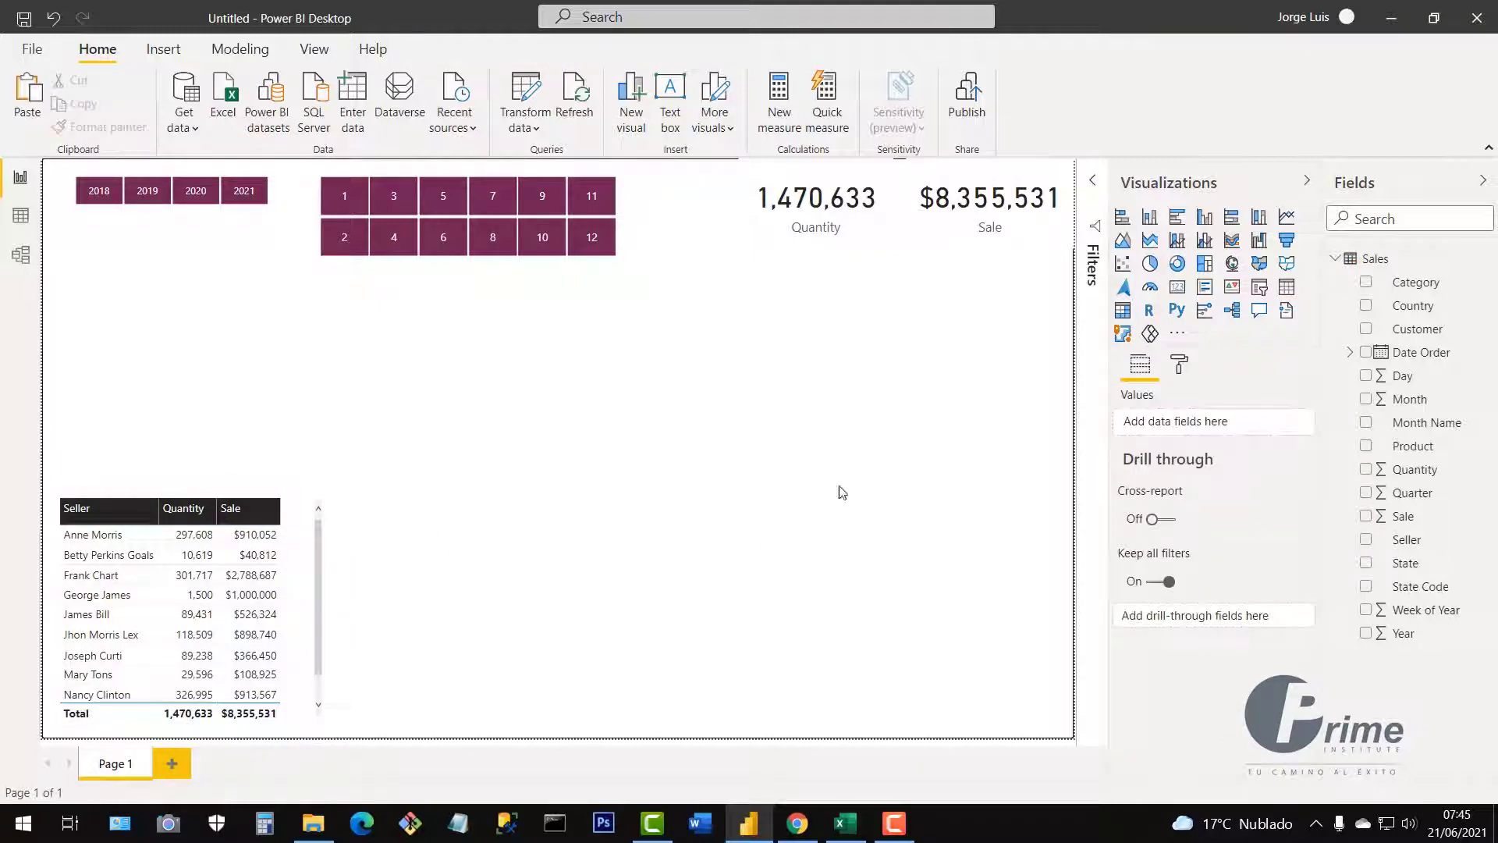
# Add a table with Category, Quantity and Sale in the middle of the page and enlarge it slightly
pyautogui.click(1287, 291)
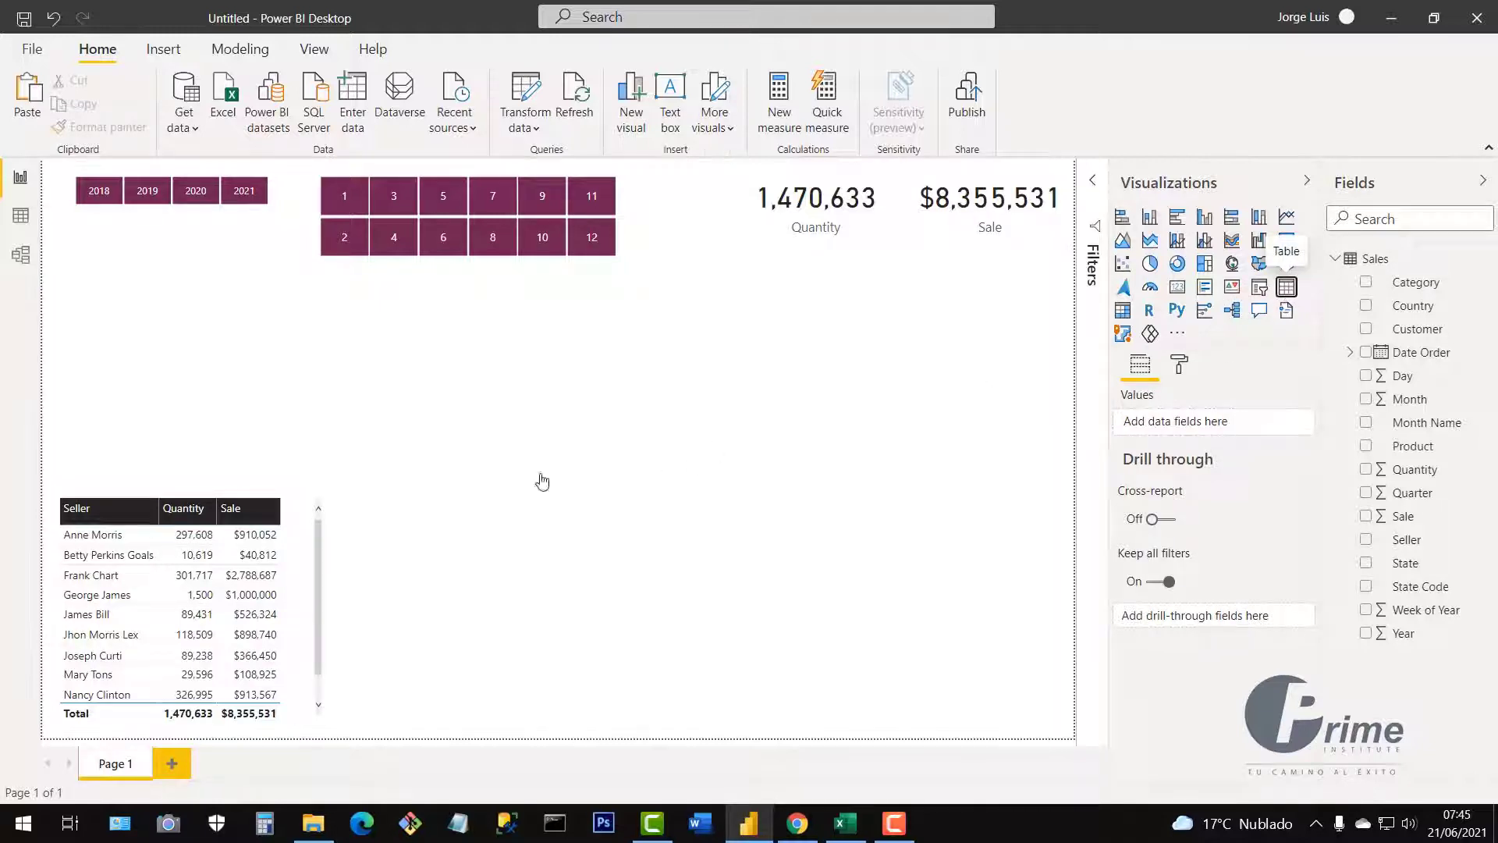
pyautogui.moveTo(267, 447); pyautogui.dragTo(798, 575)
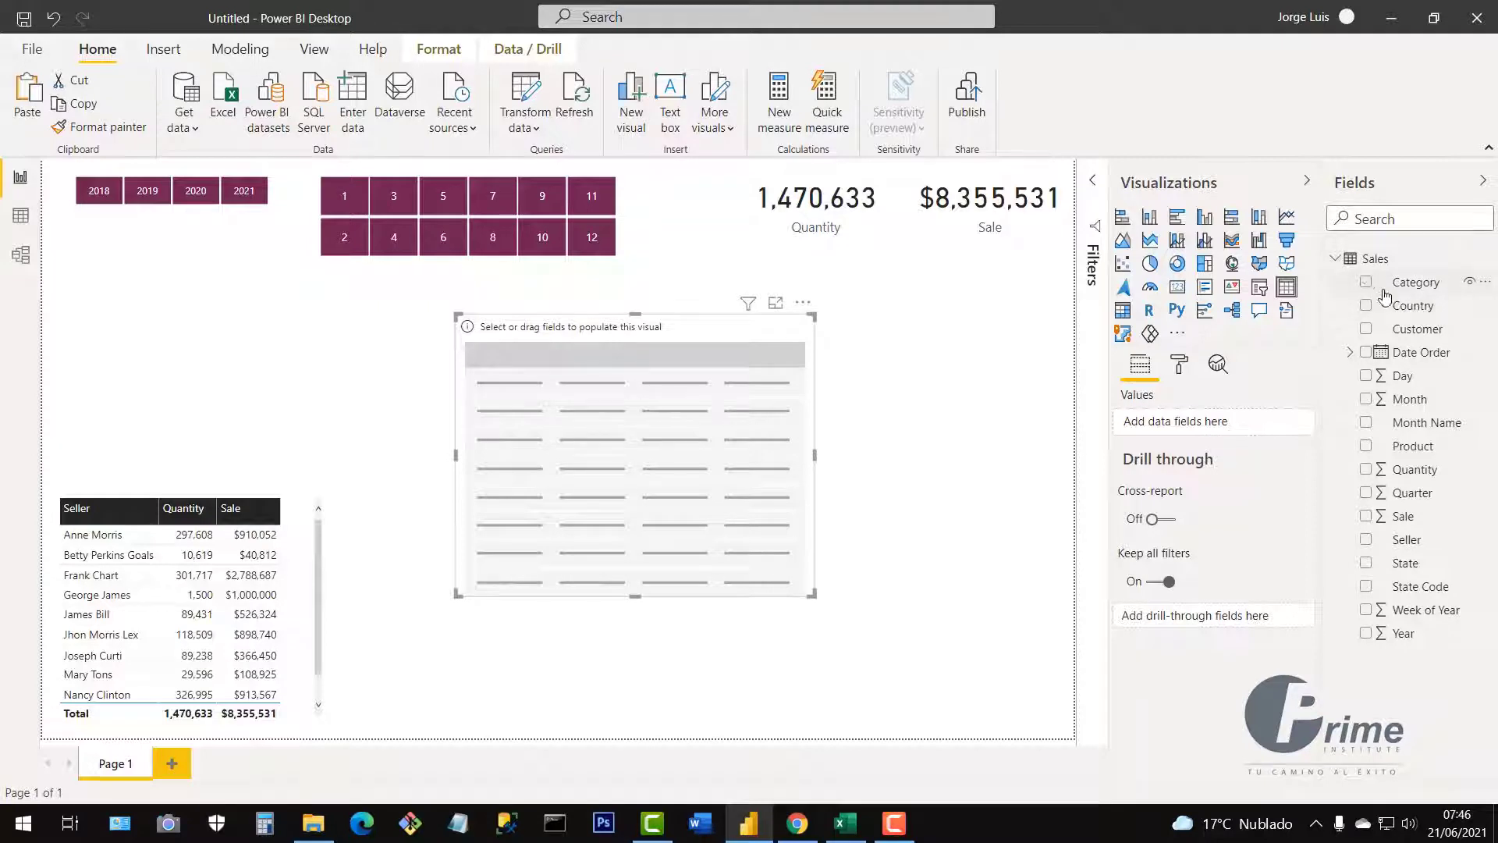
pyautogui.moveTo(1408, 283); pyautogui.dragTo(688, 496)
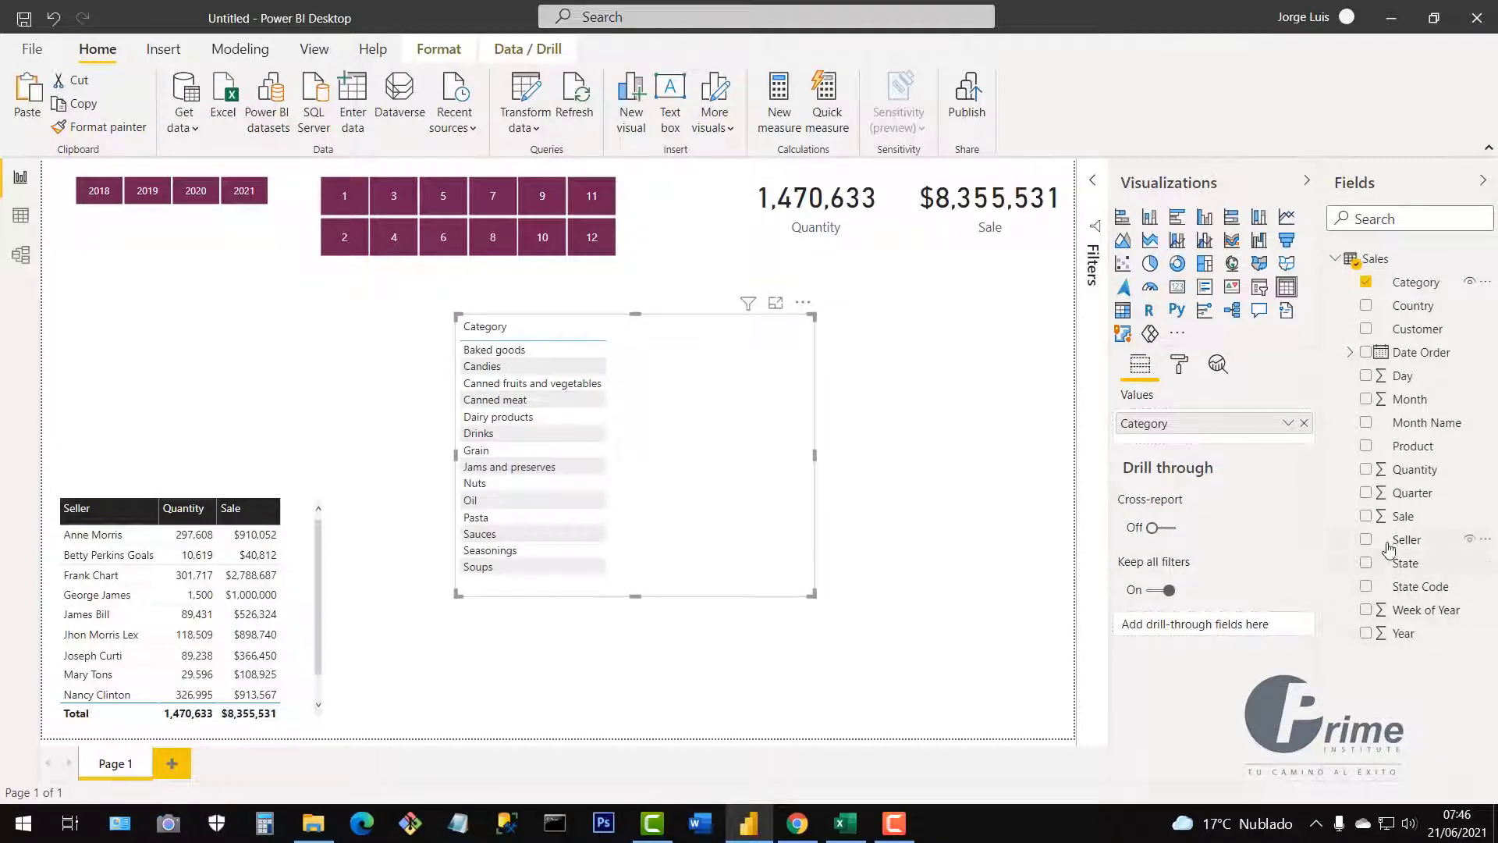
pyautogui.click(1367, 471)
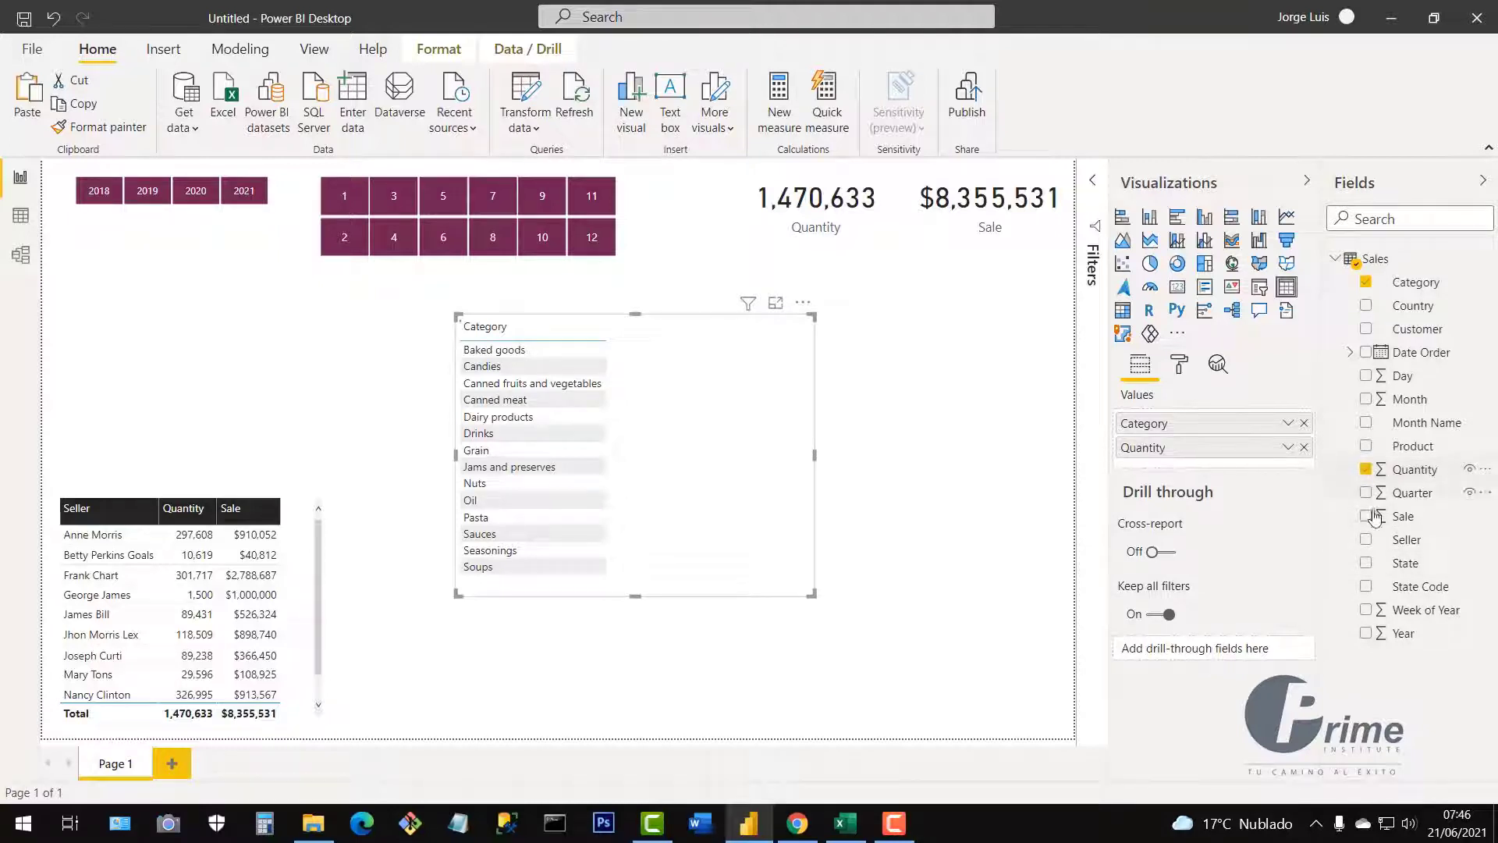
pyautogui.click(1366, 517)
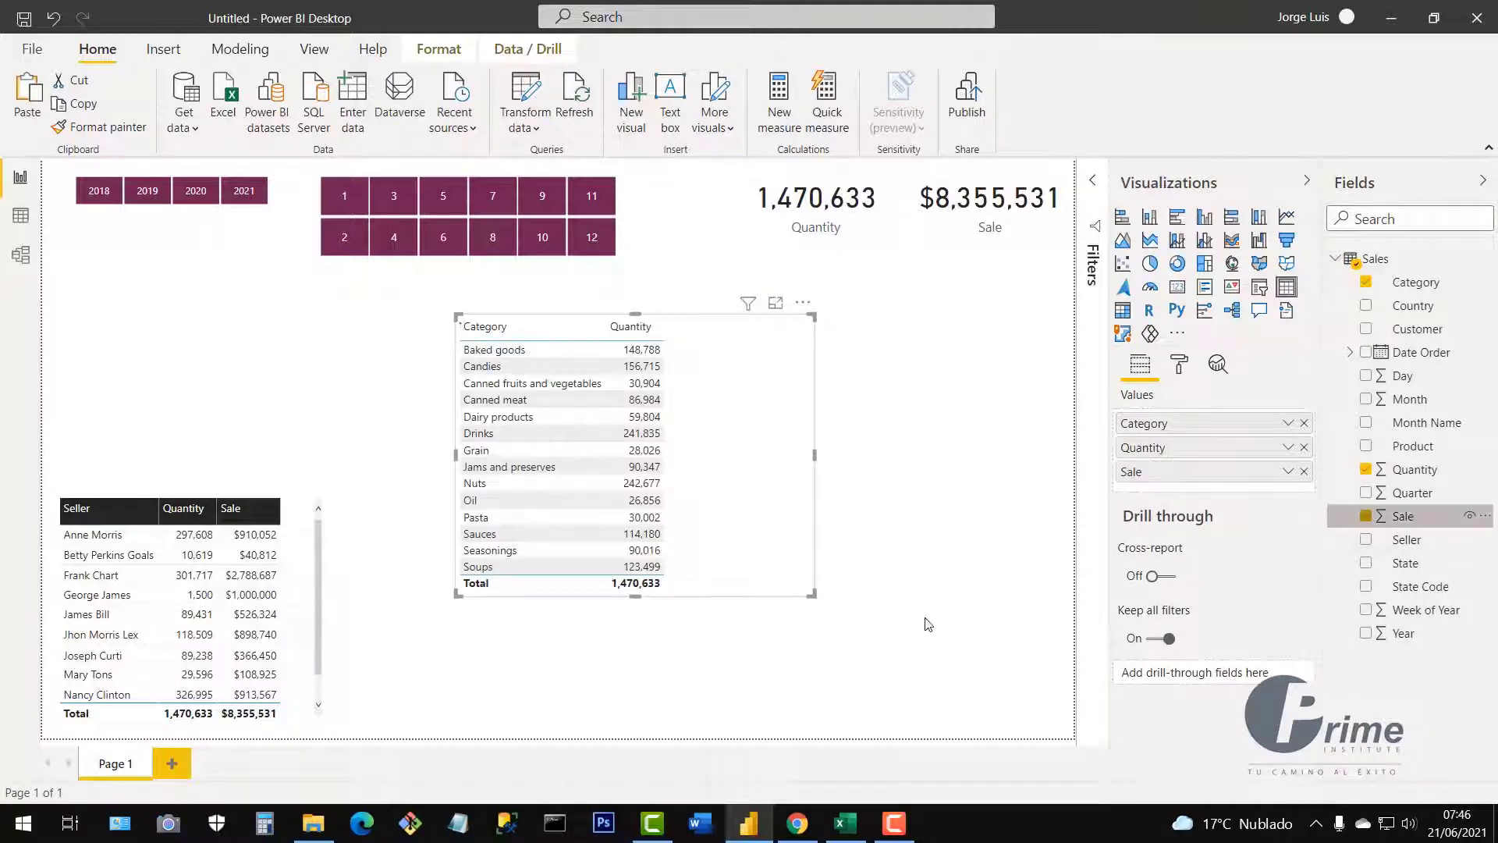
pyautogui.moveTo(812, 590); pyautogui.dragTo(846, 632)
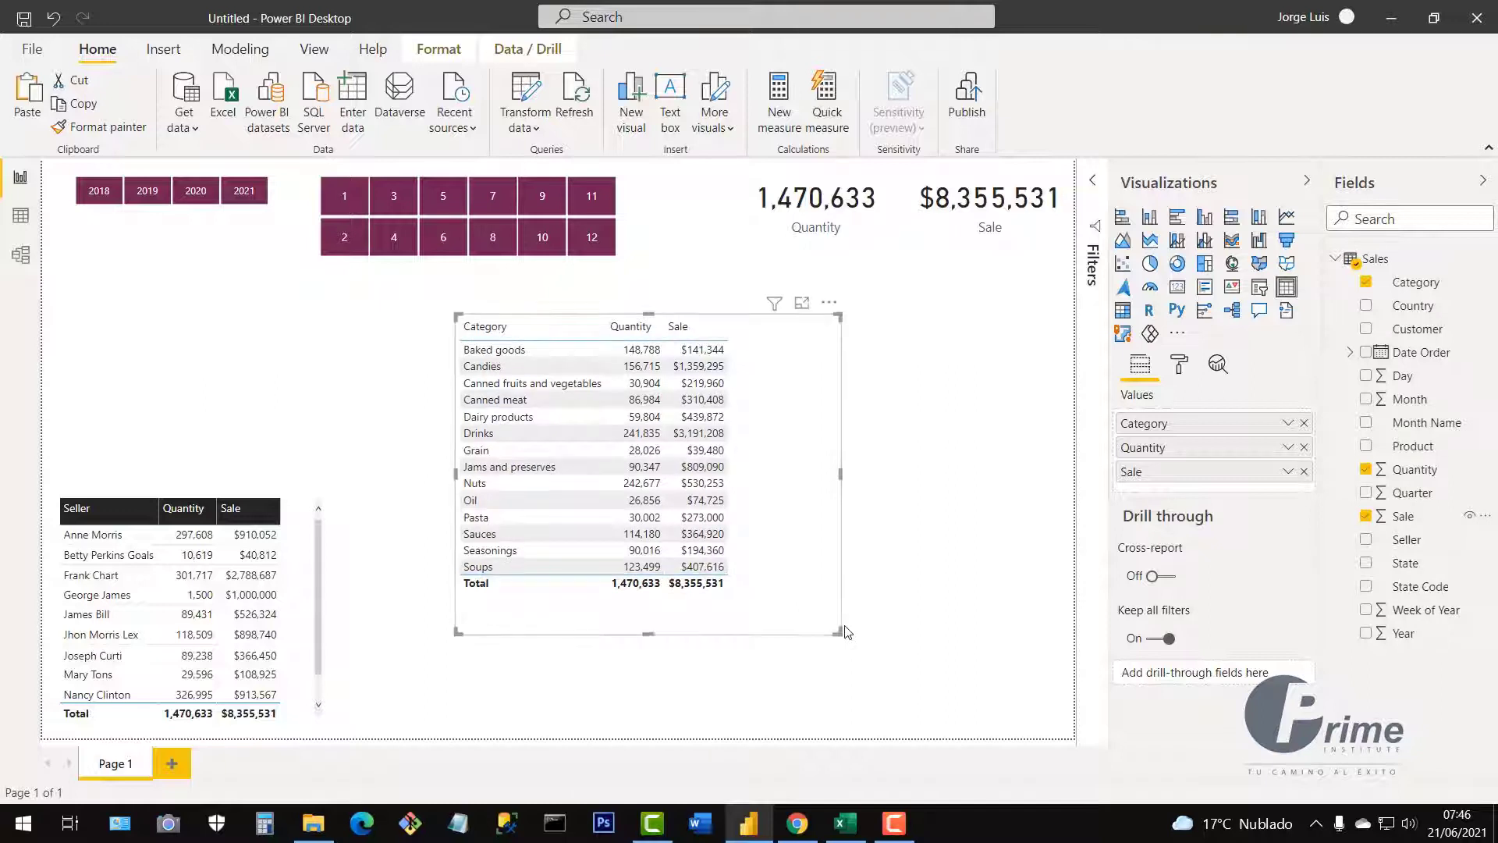
# Copy the seller table's formatting onto the Category table with Format painter and set its column header background to the recent dark plum colour
pyautogui.click(308, 567)
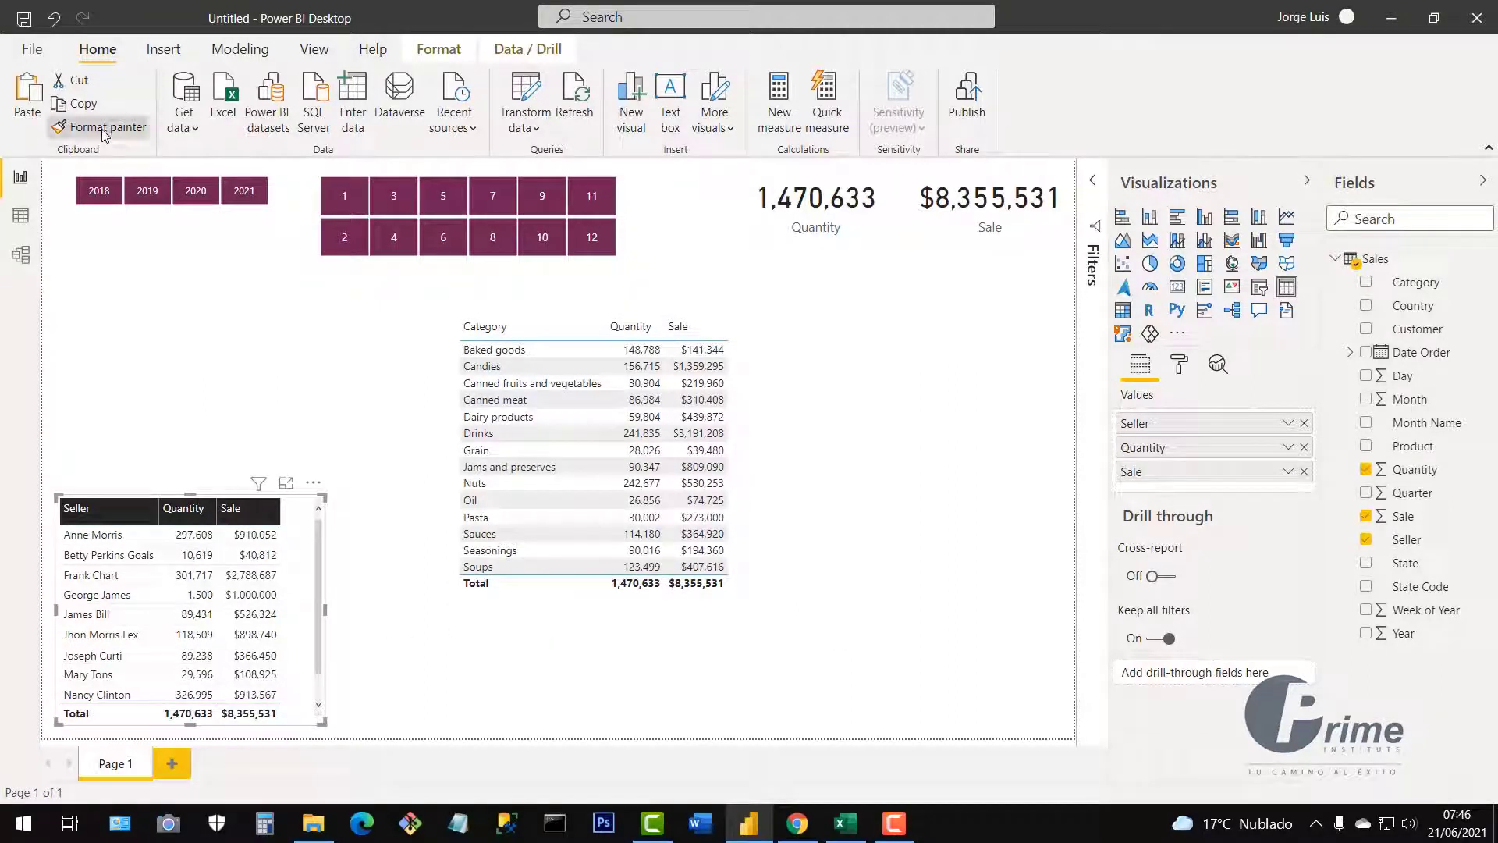
pyautogui.click(794, 432)
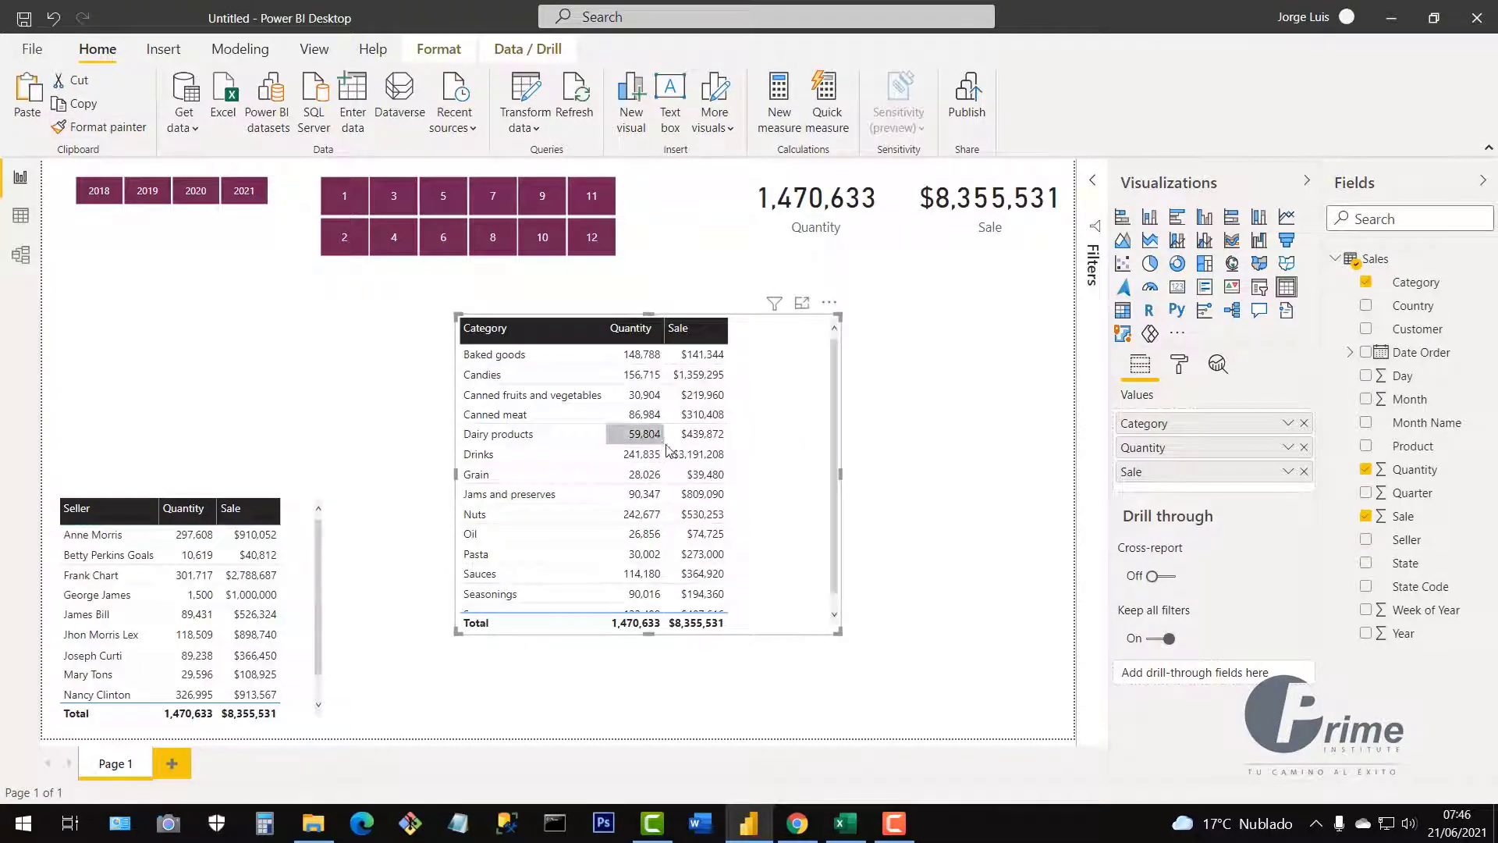
pyautogui.click(1180, 366)
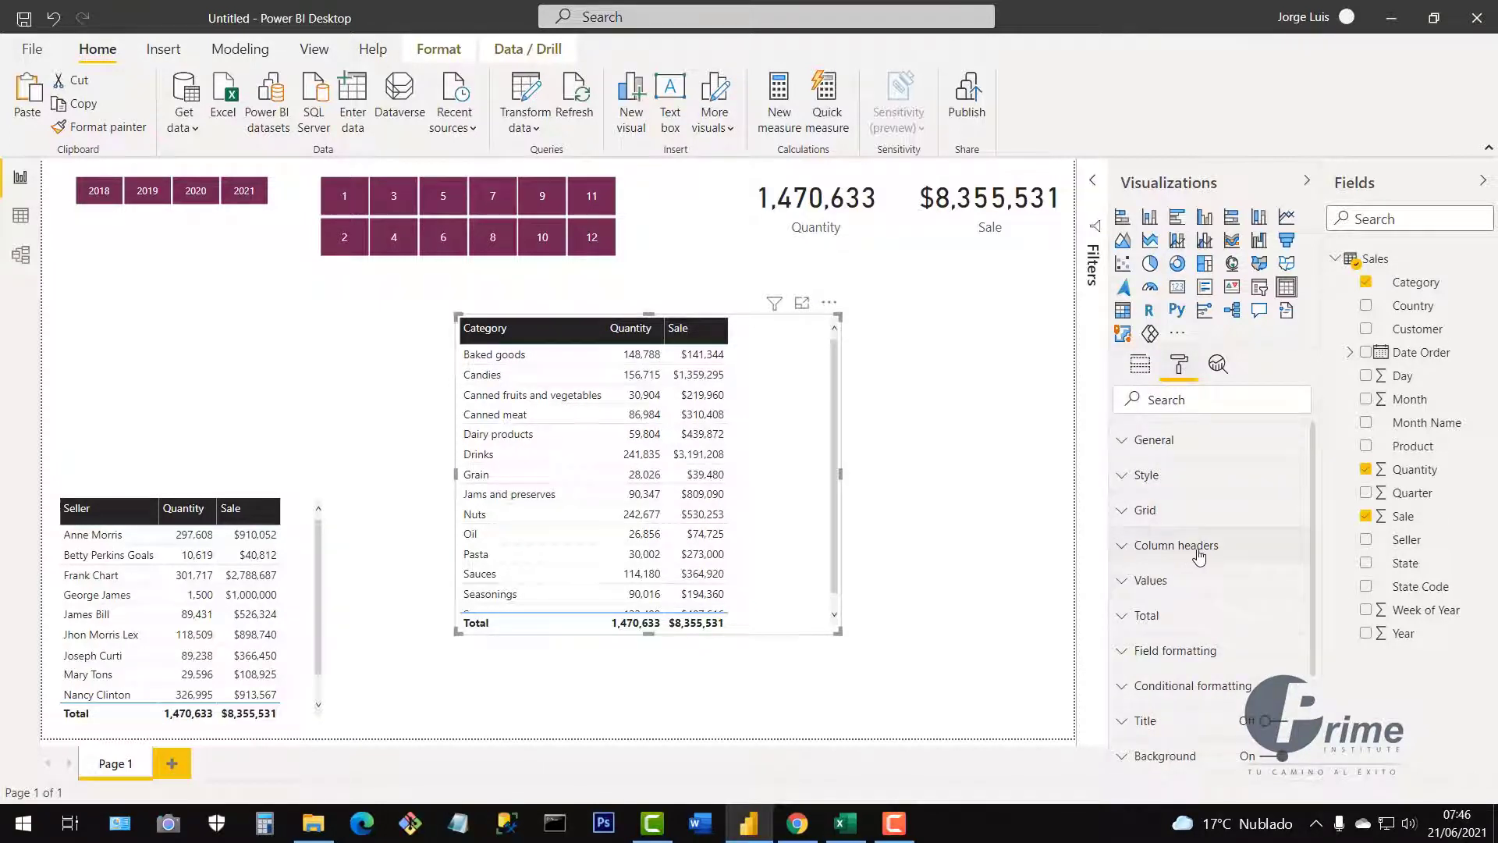
pyautogui.click(1121, 550)
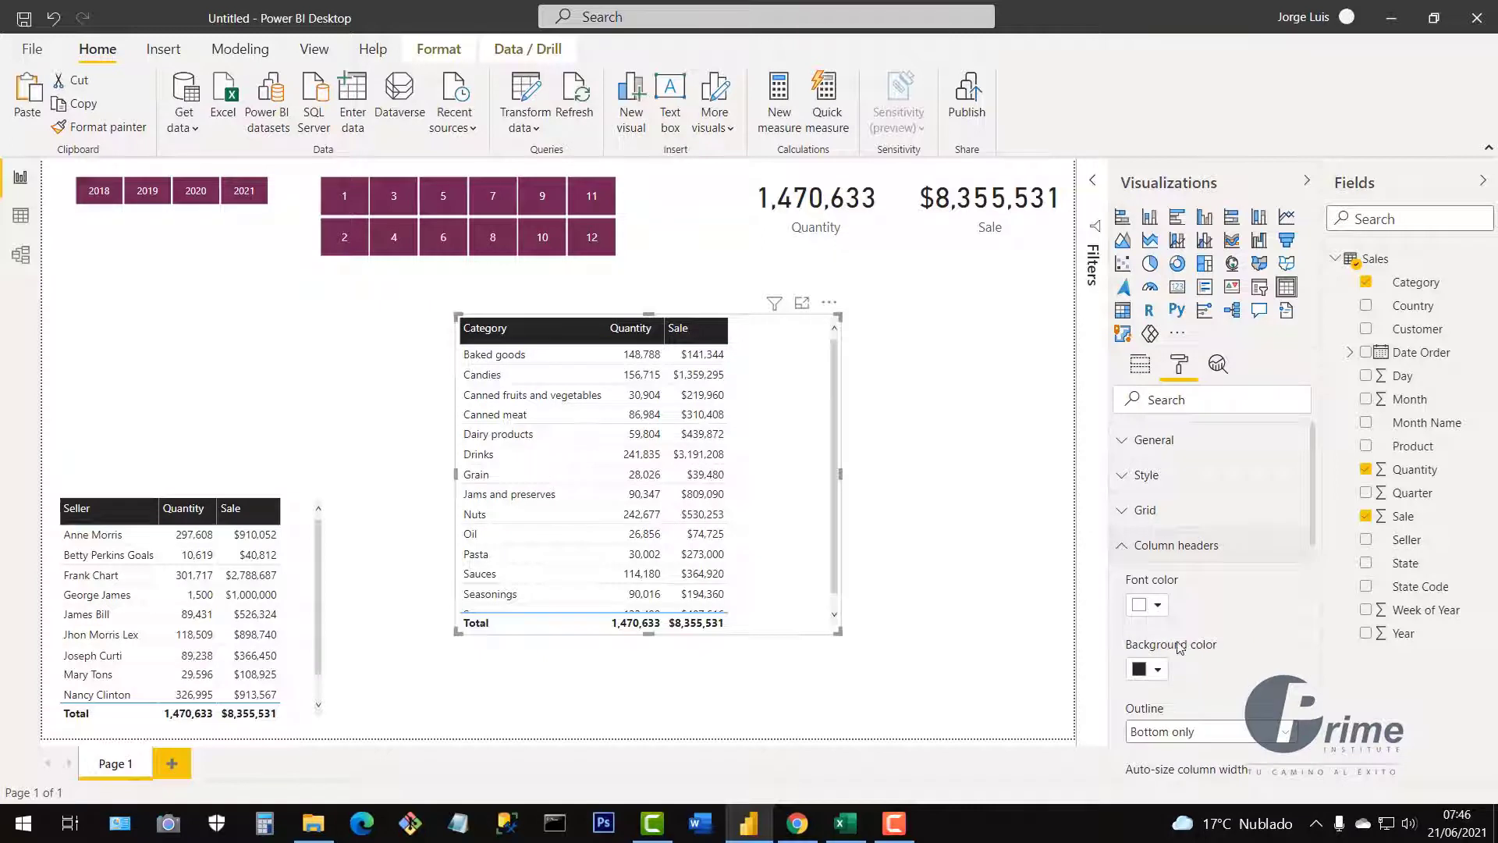
pyautogui.click(1158, 673)
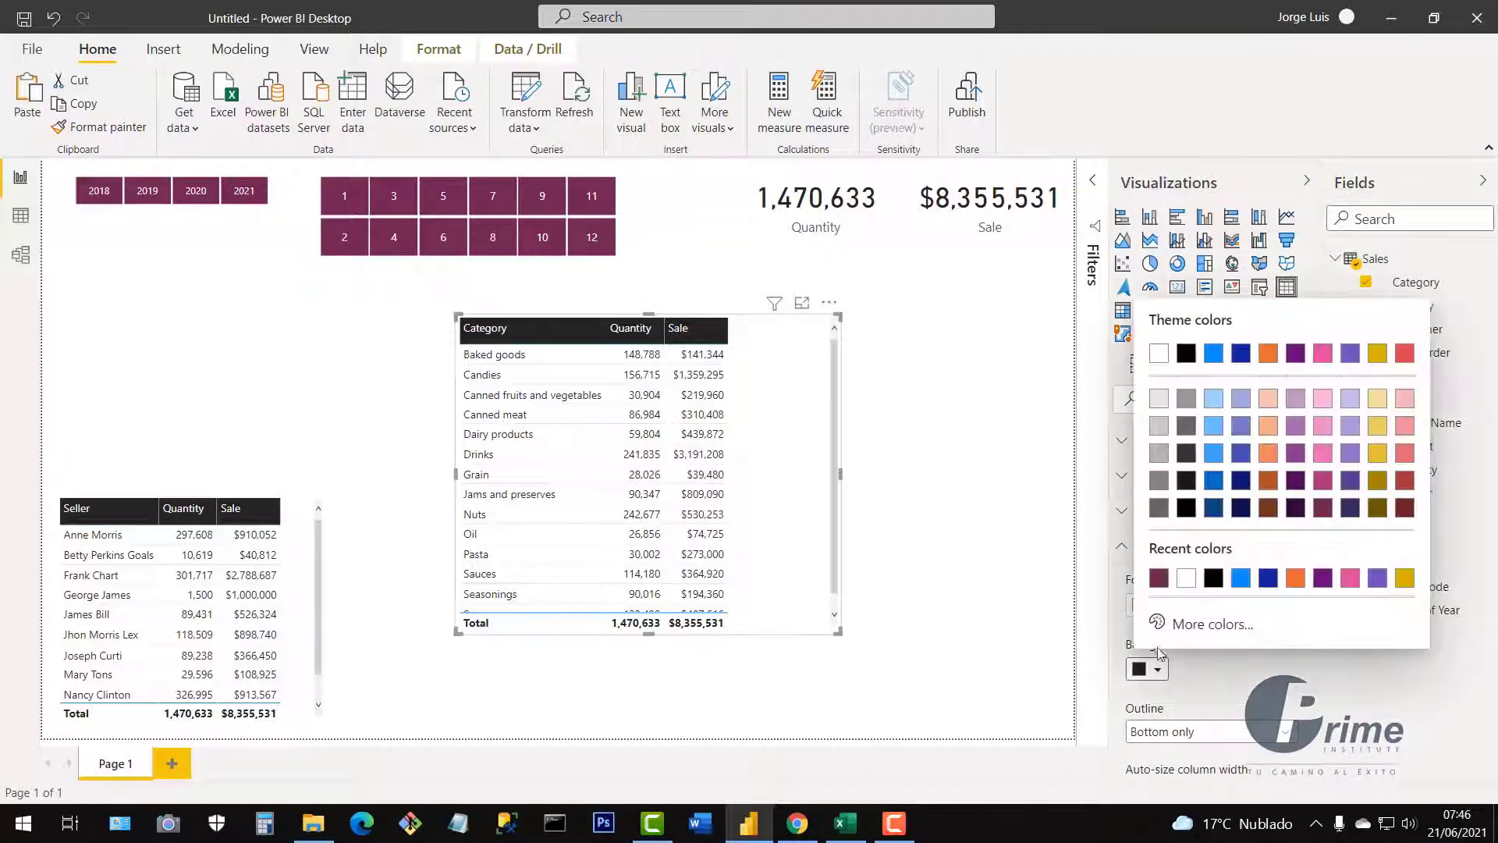
pyautogui.click(1158, 578)
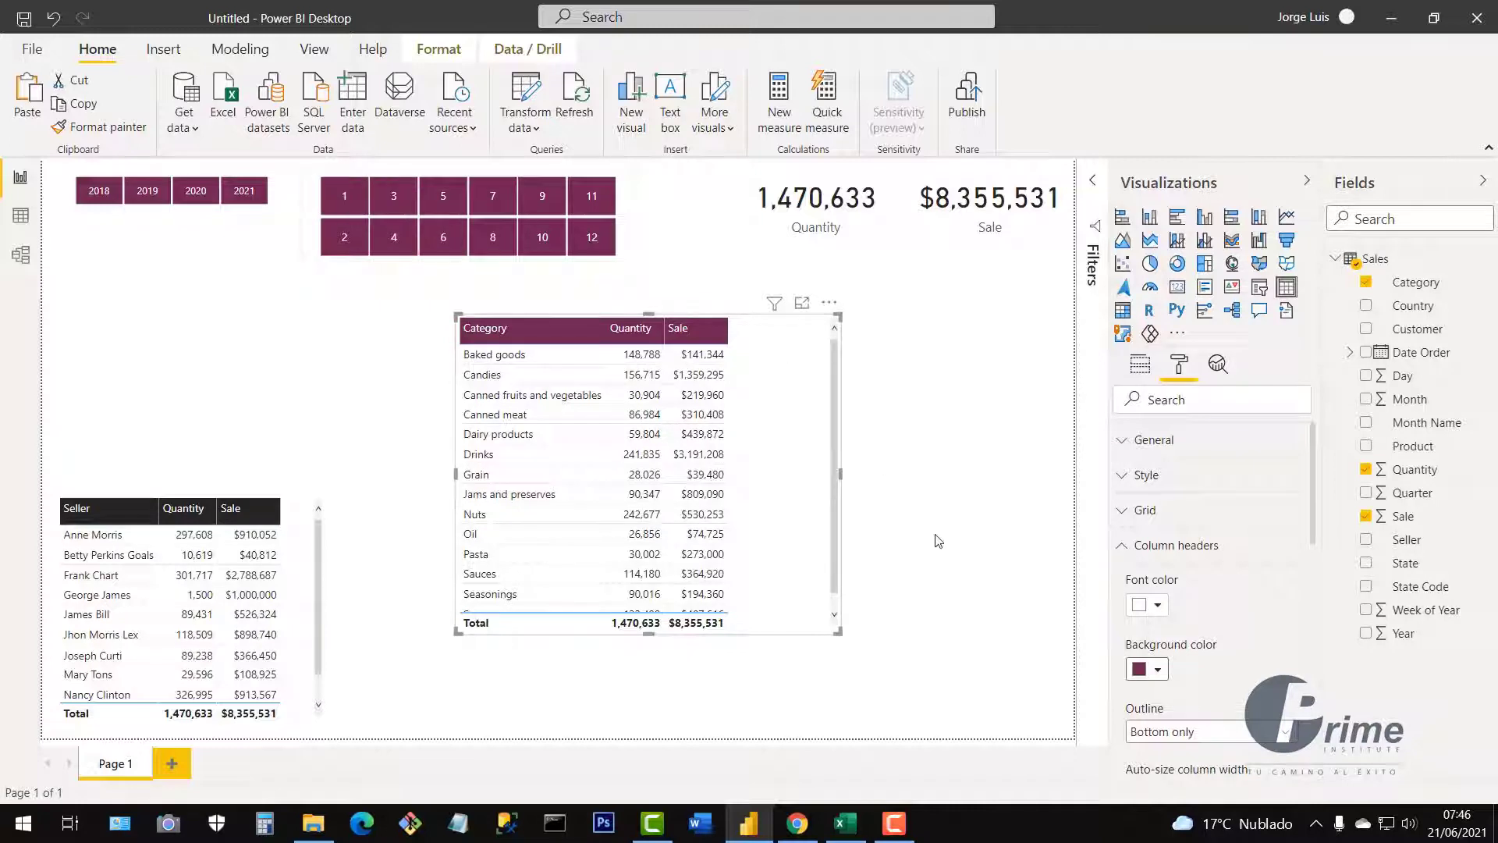
# Copy the Category table's plum header formatting onto the seller table with Format painter
pyautogui.click(106, 127)
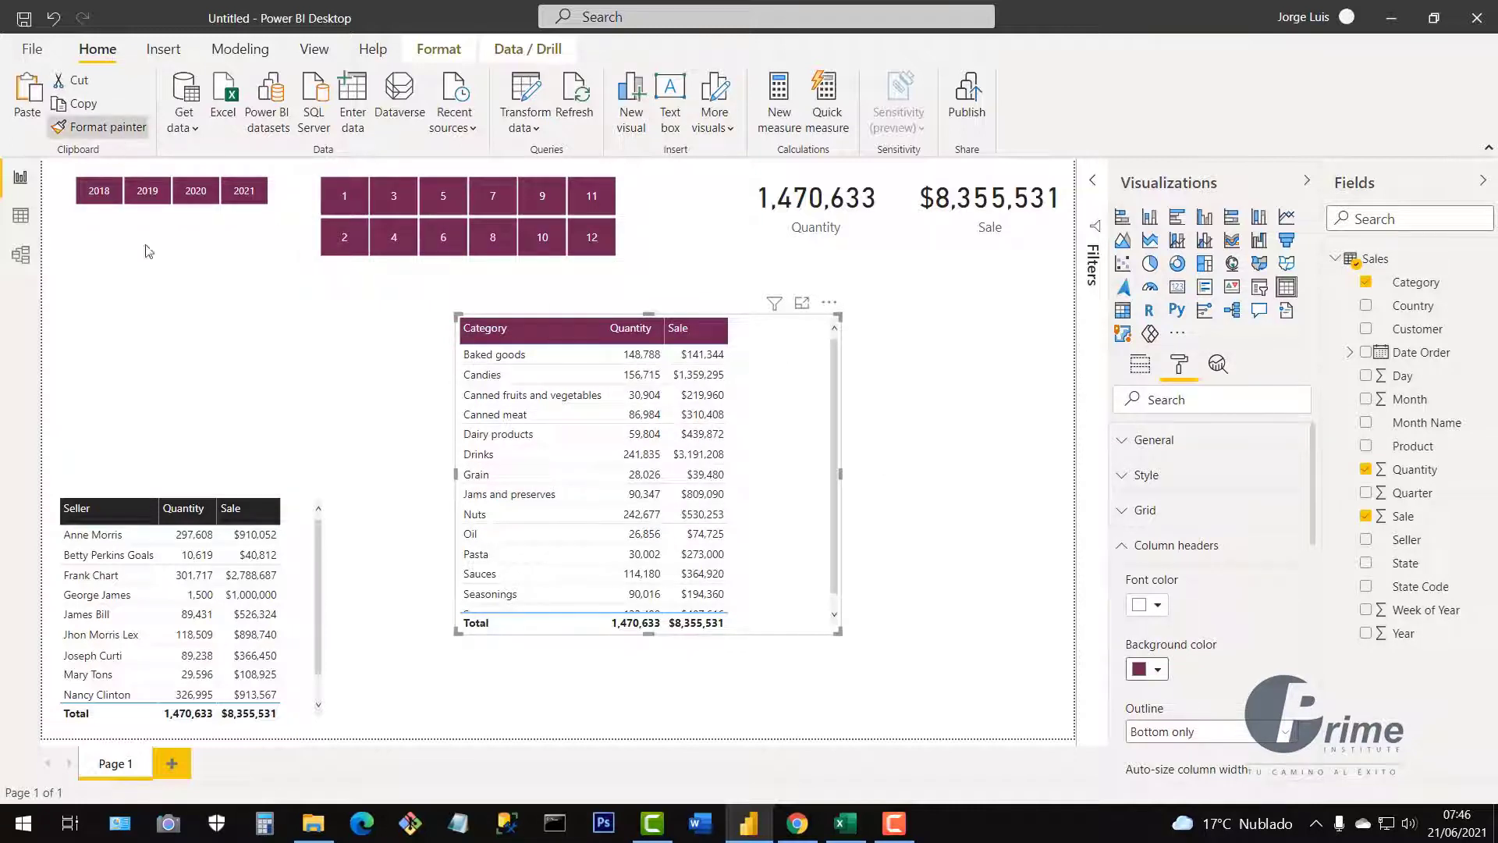
pyautogui.click(309, 584)
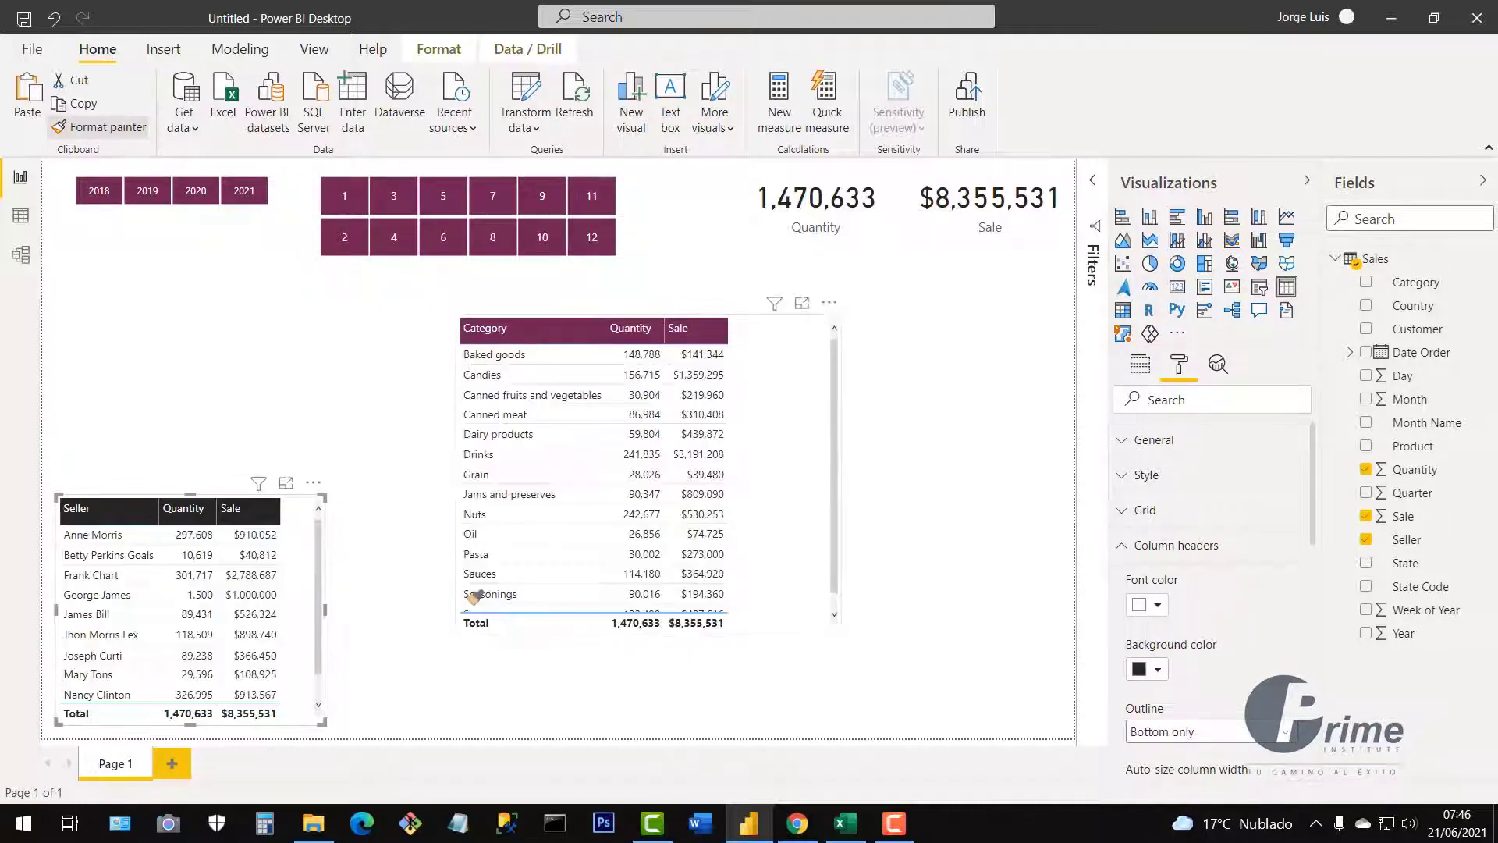
pyautogui.click(288, 518)
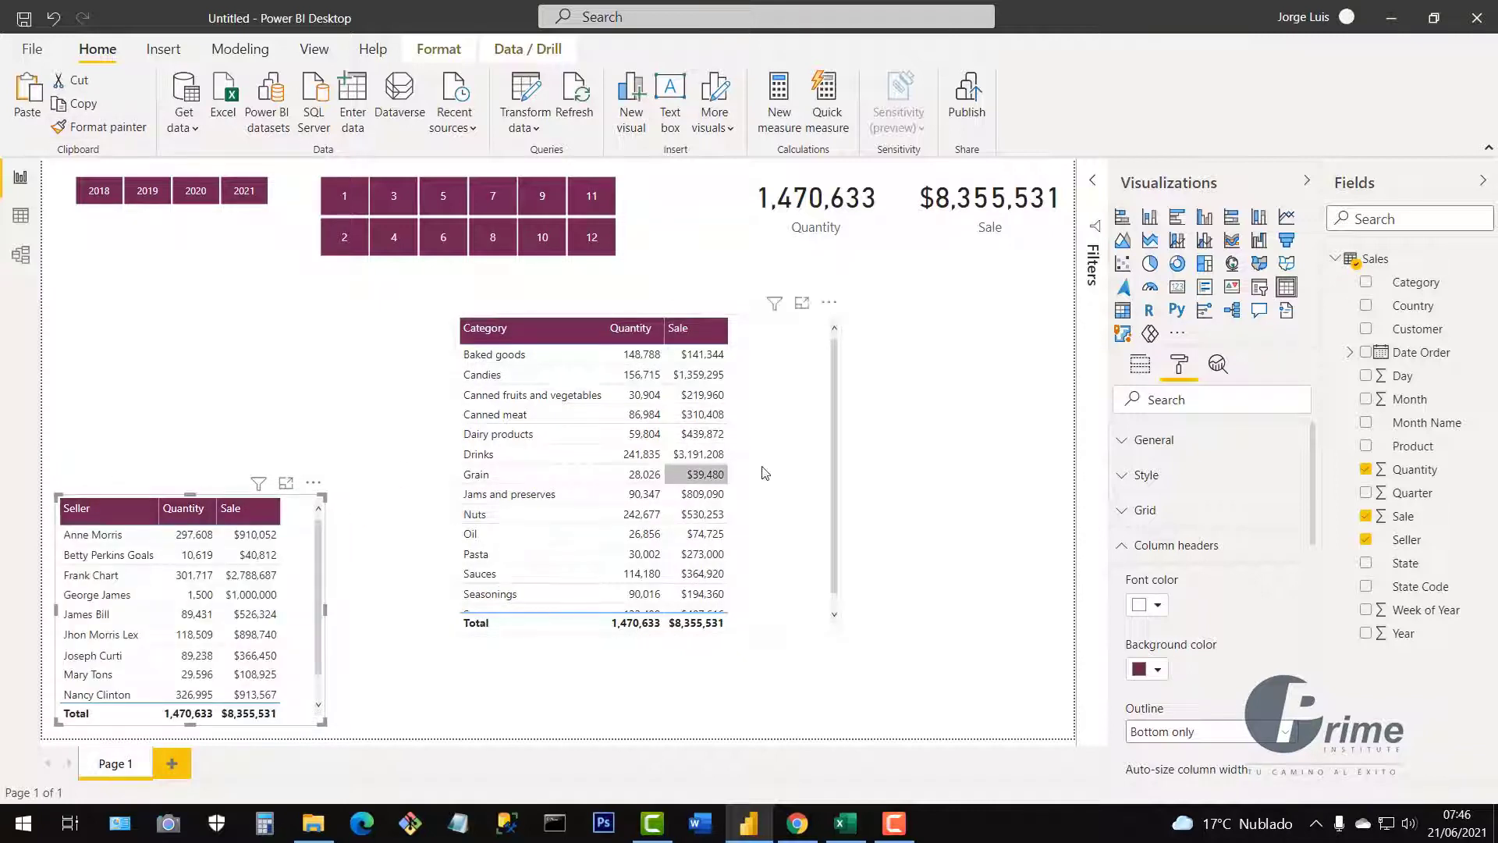
# Resize the Category table to fit all its rows in the page's lower-right corner, and extend the seller table upward
pyautogui.moveTo(765, 474); pyautogui.dragTo(725, 459)
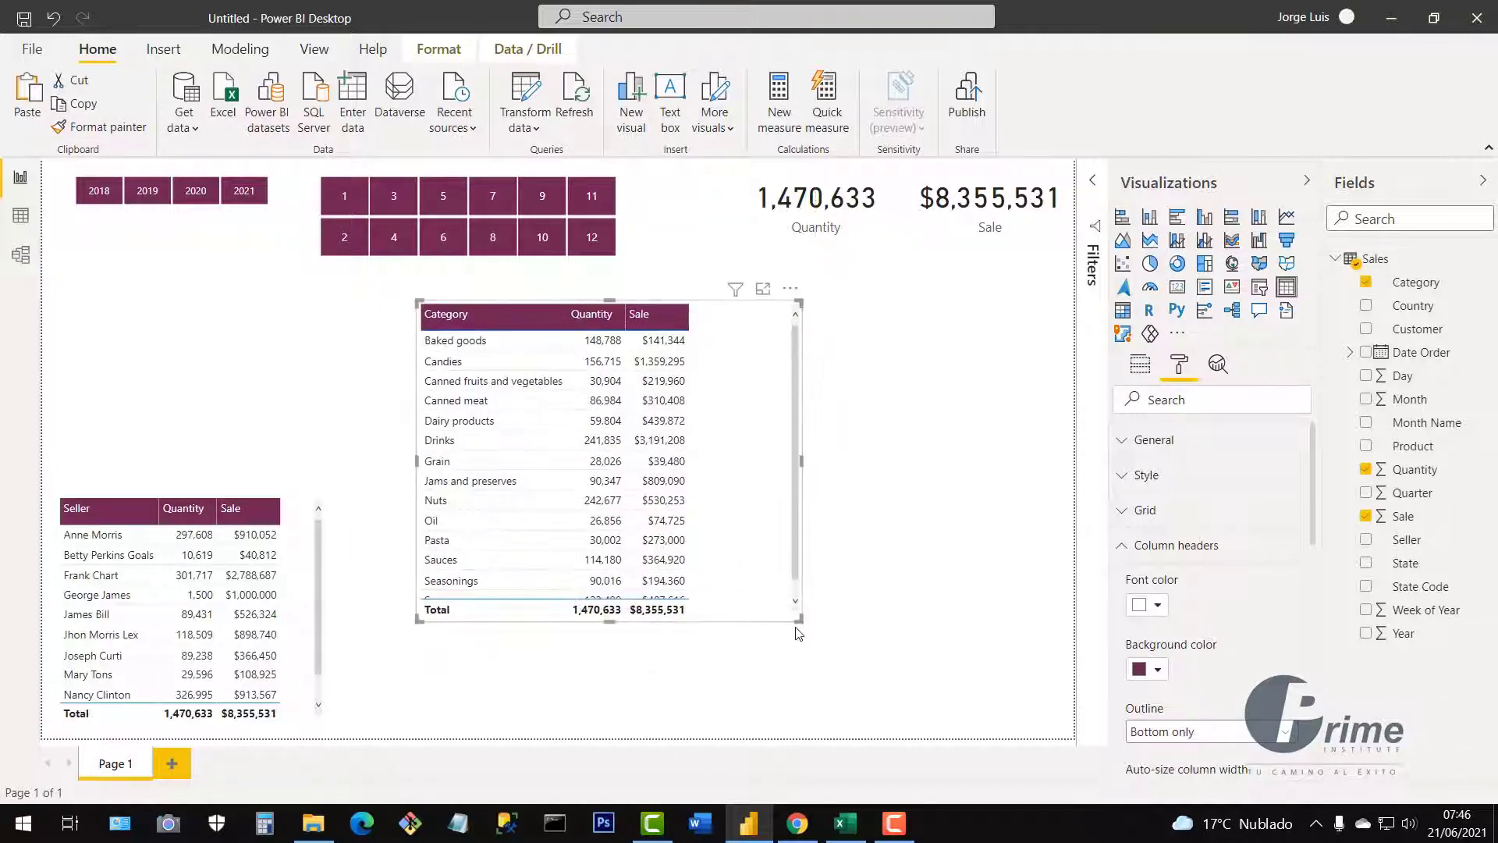
pyautogui.moveTo(796, 628); pyautogui.dragTo(795, 674)
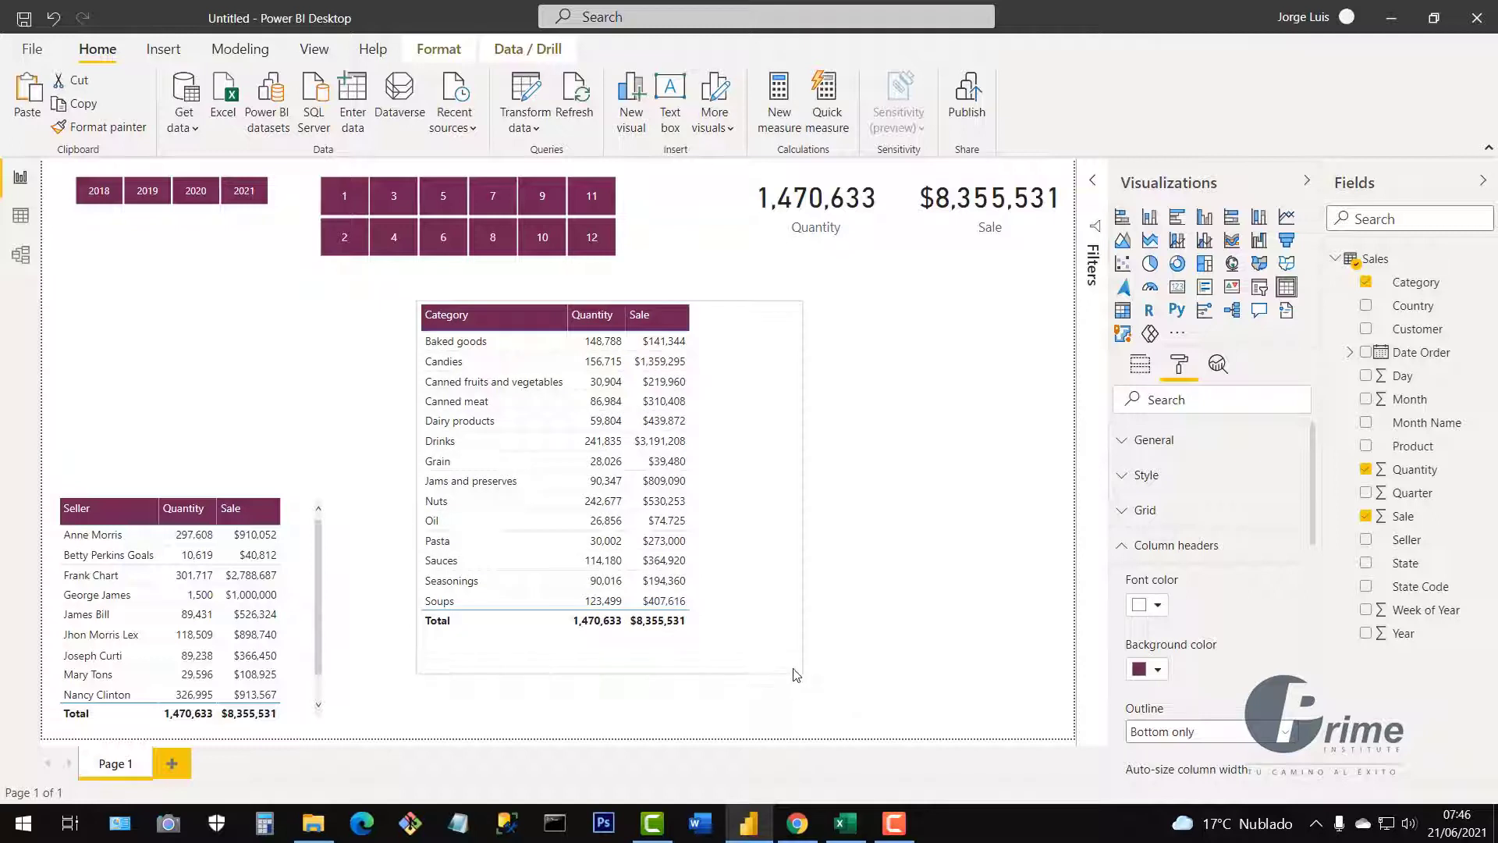
pyautogui.moveTo(762, 585); pyautogui.dragTo(828, 598)
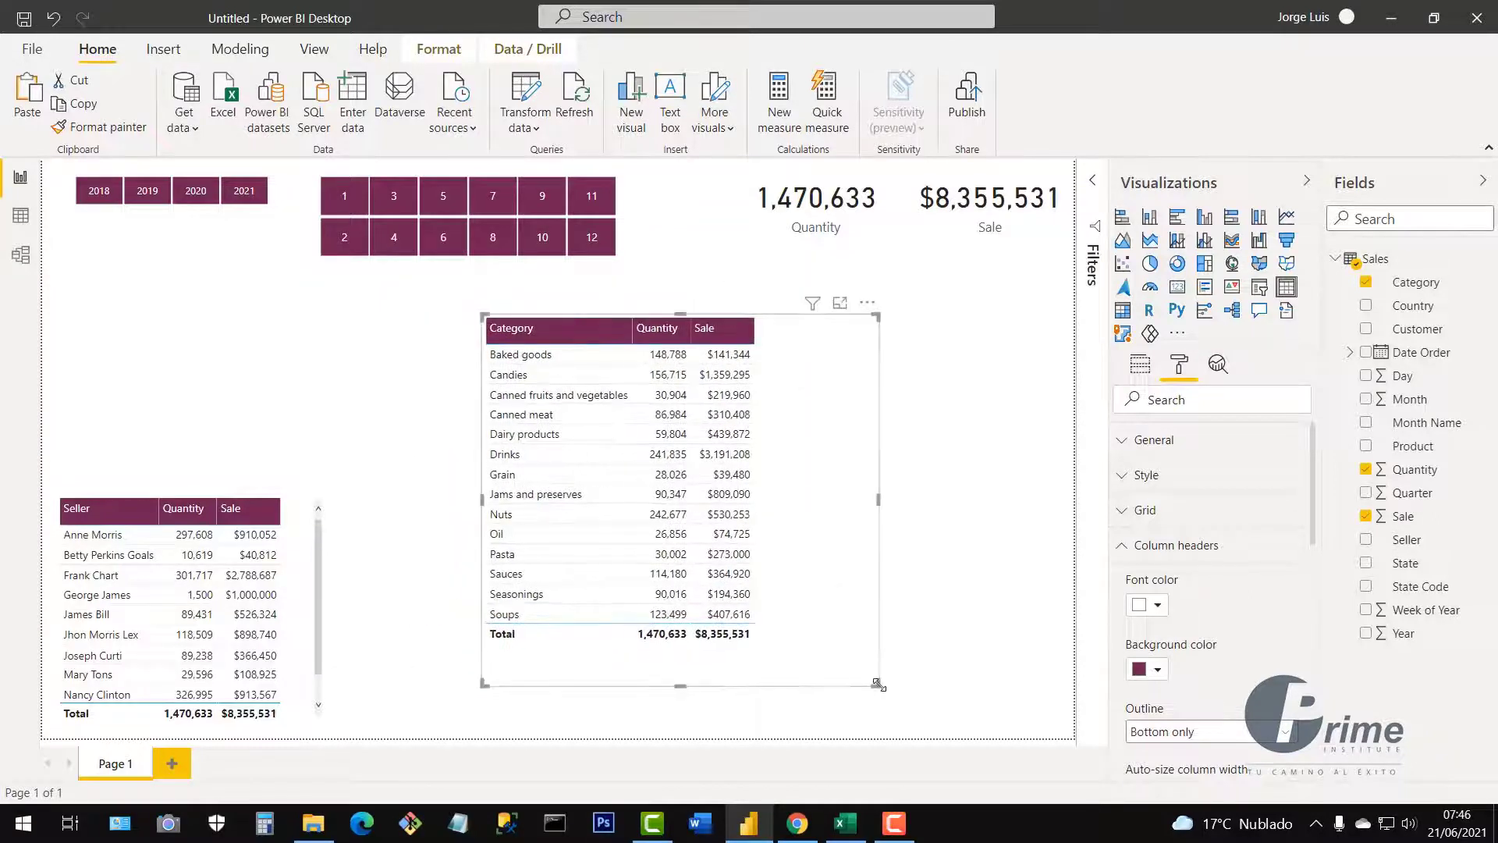
pyautogui.moveTo(879, 685); pyautogui.dragTo(790, 661)
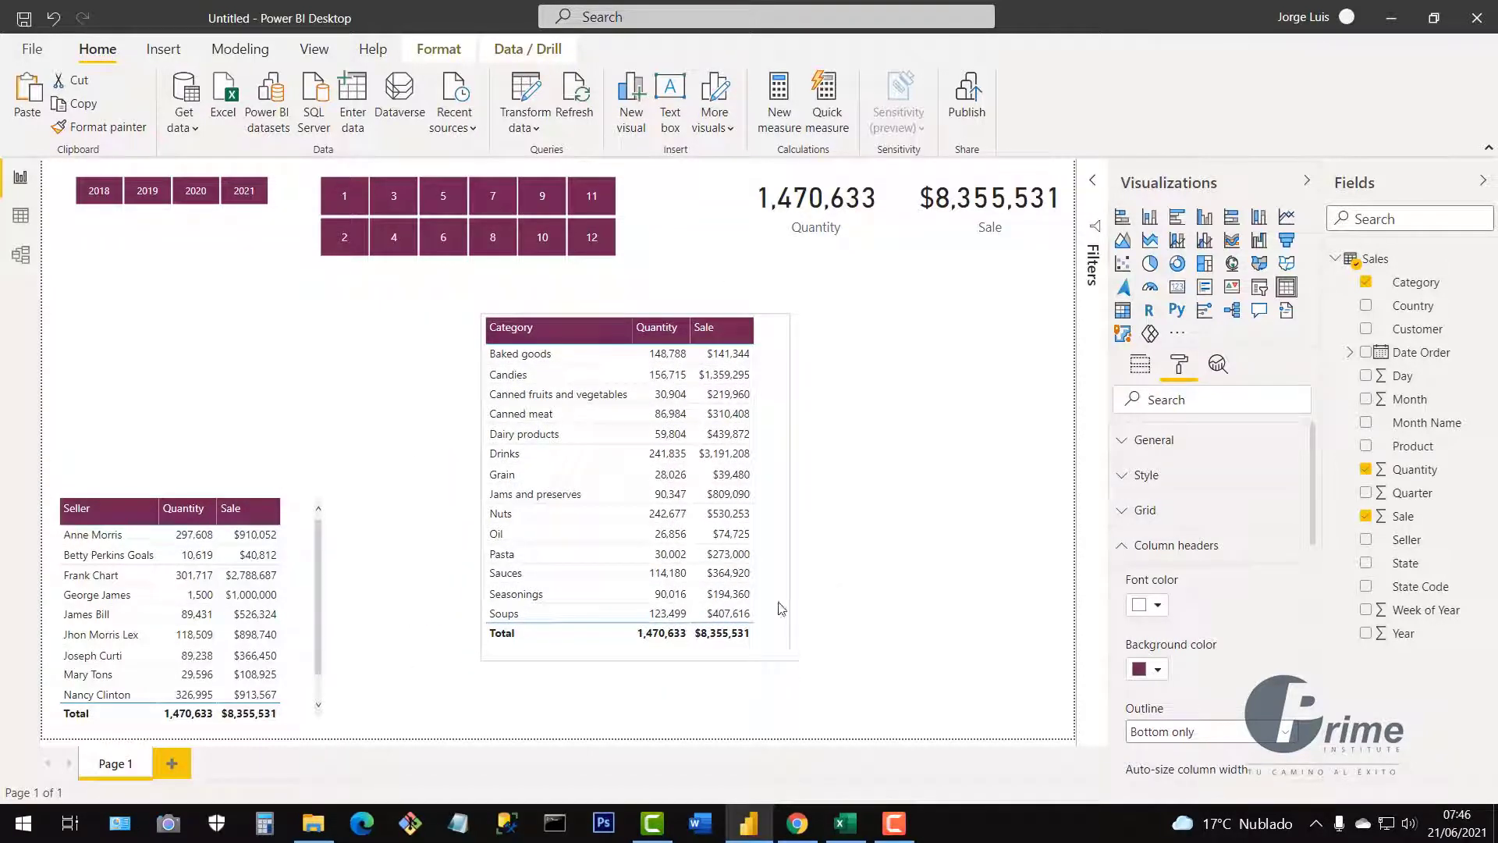
pyautogui.moveTo(822, 598); pyautogui.dragTo(1049, 651)
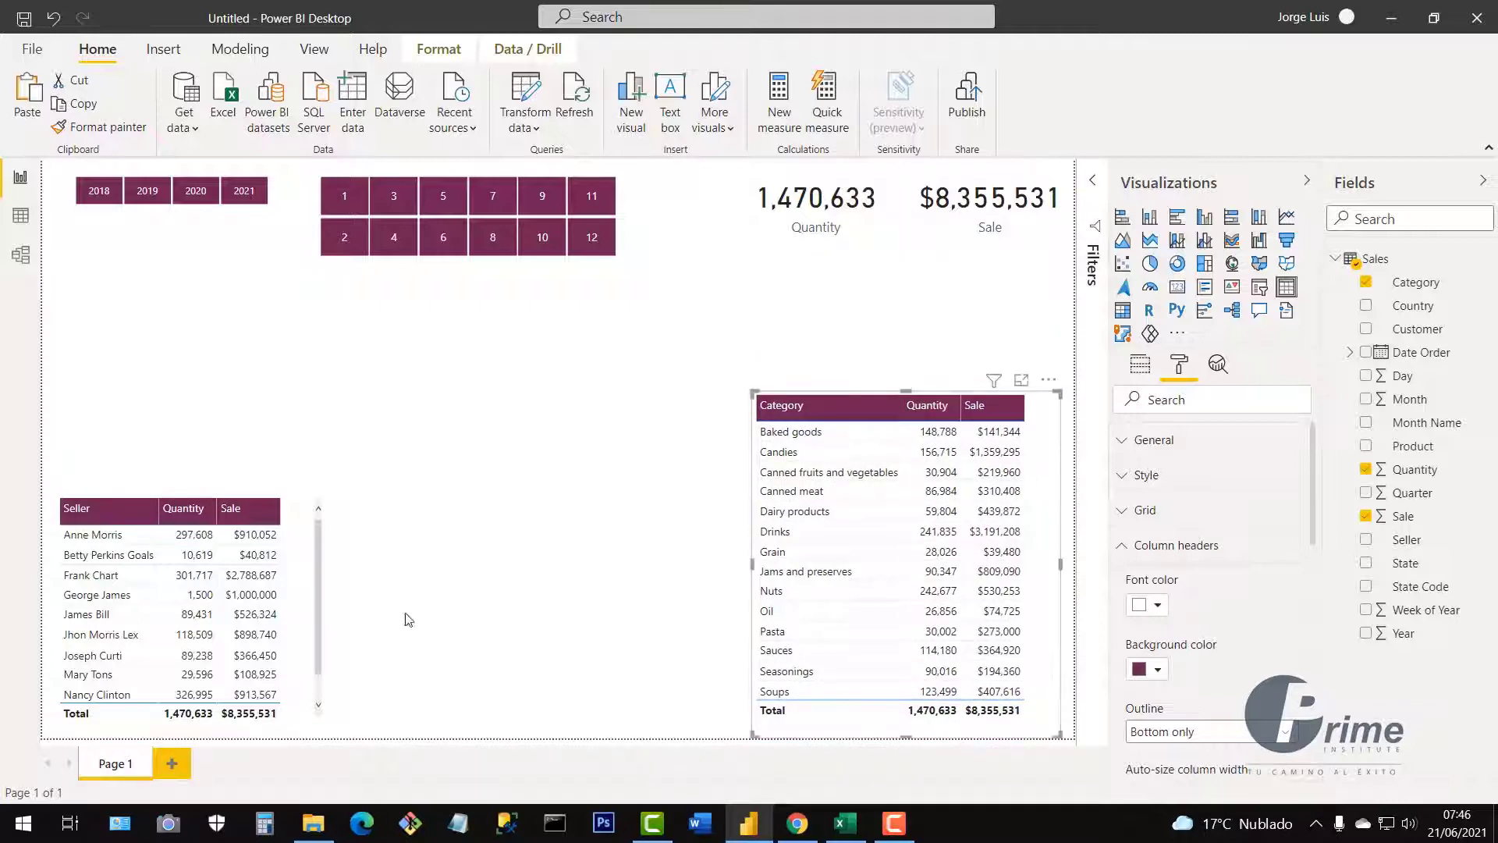
pyautogui.click(312, 597)
pyautogui.moveTo(189, 494); pyautogui.dragTo(190, 469)
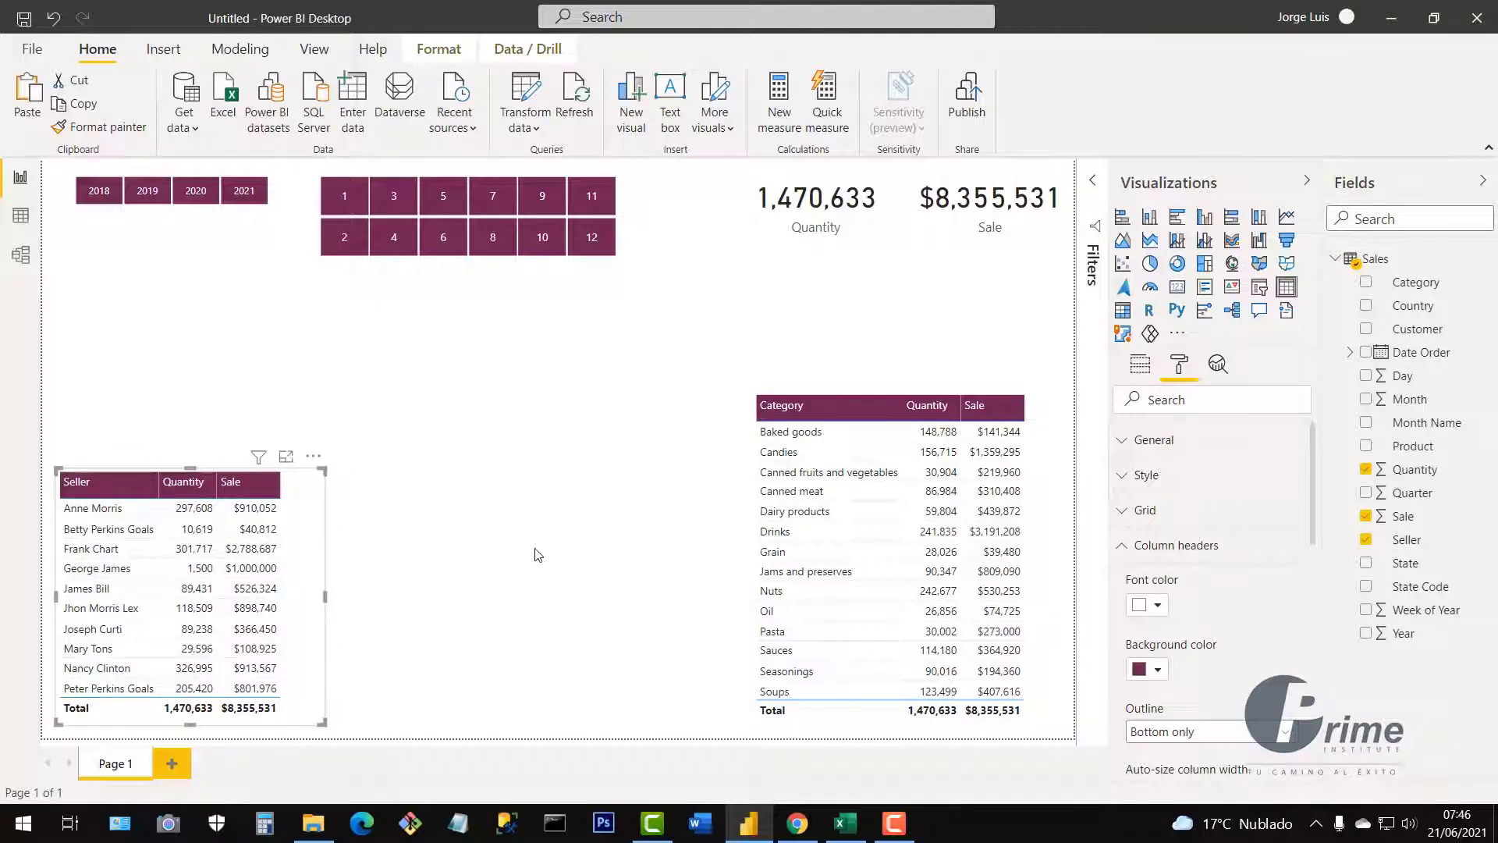
# Insert a stacked column chart and size it to fill the space between the seller and Category tables
pyautogui.click(521, 483)
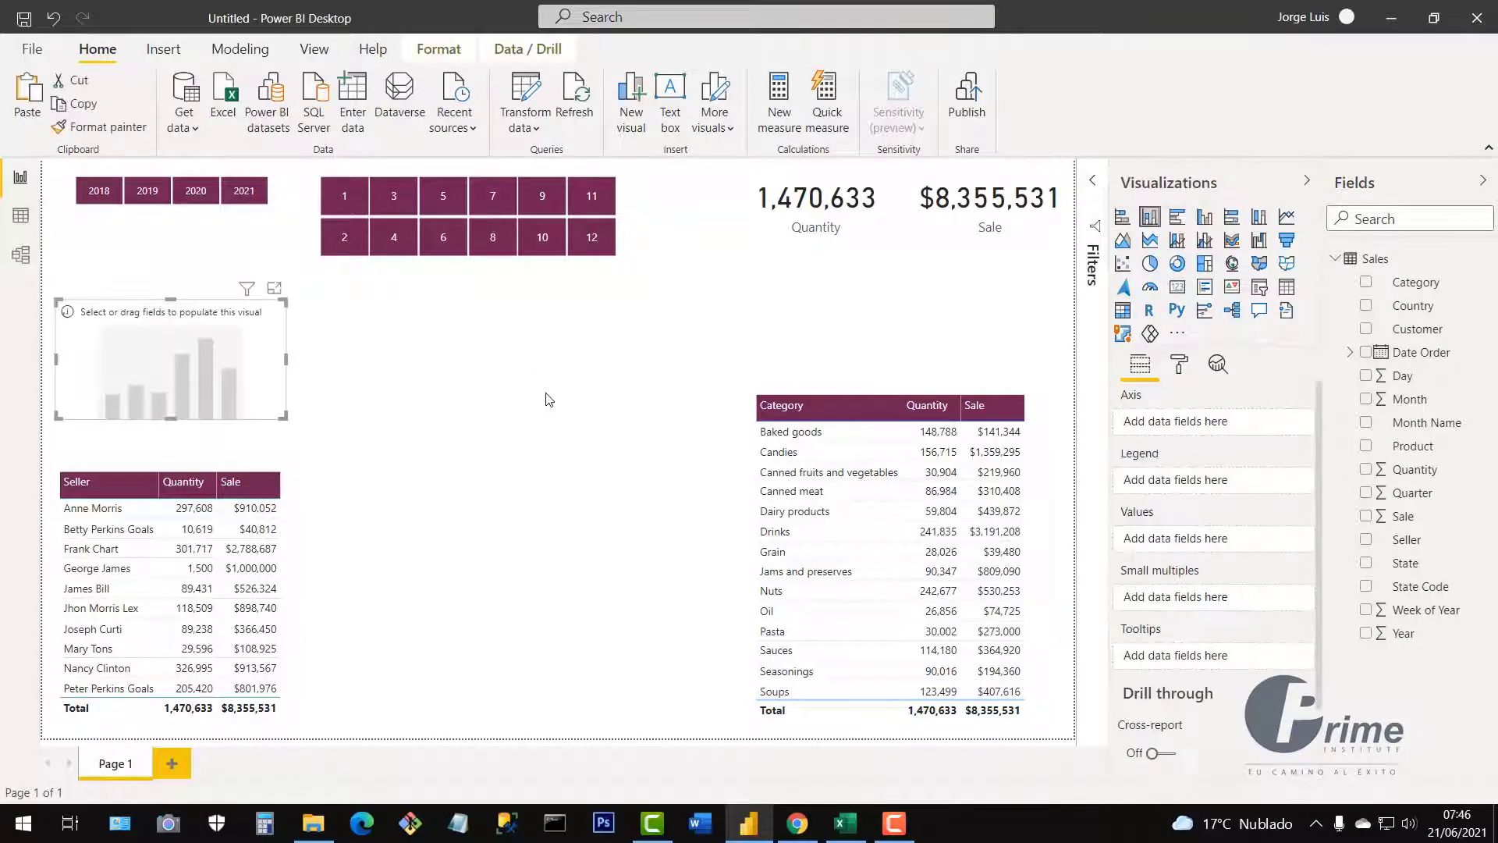
pyautogui.moveTo(260, 380); pyautogui.dragTo(698, 698)
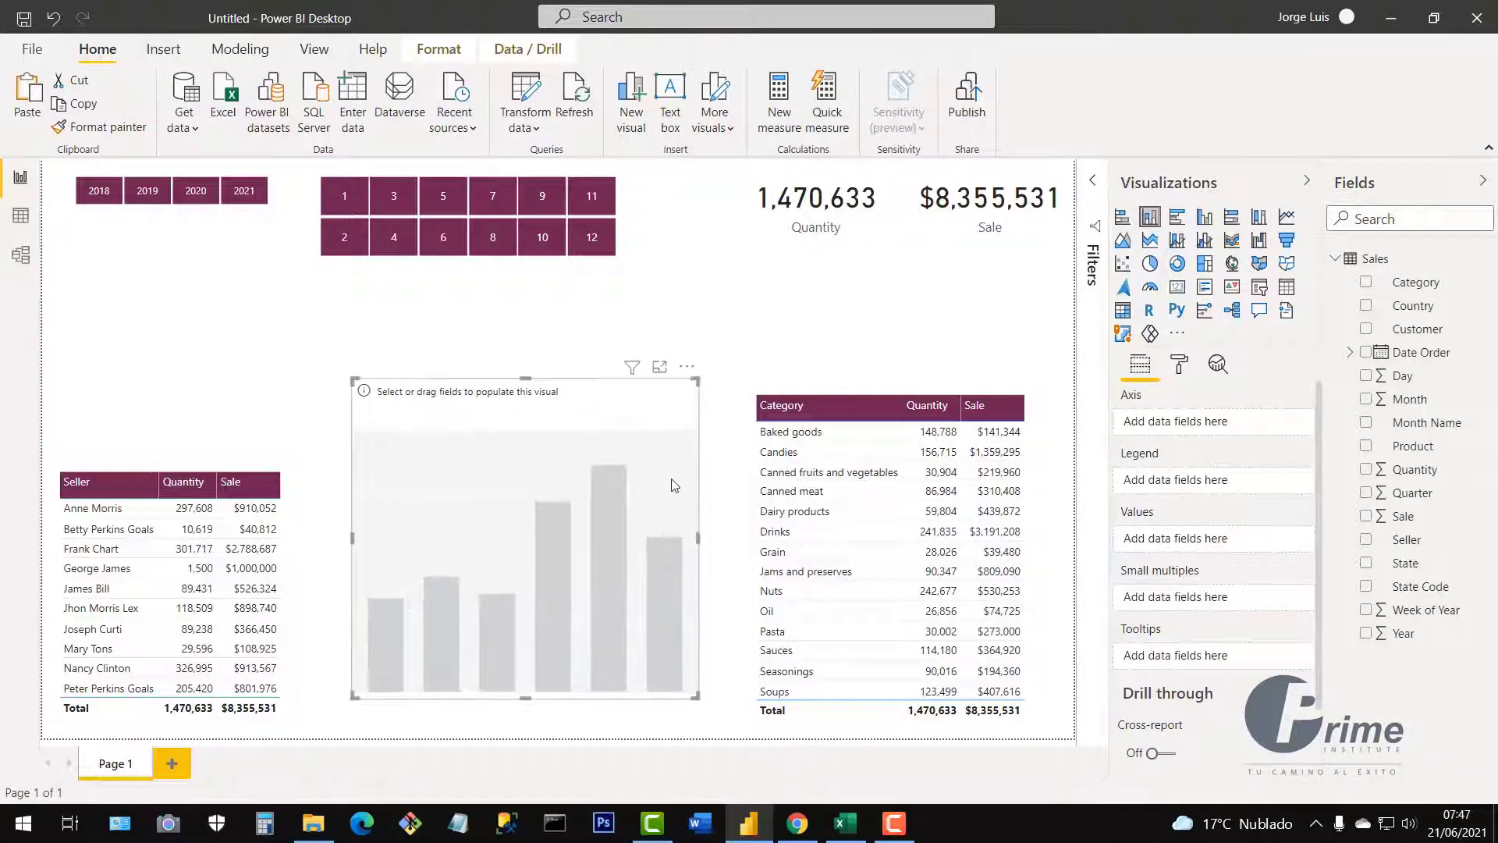
pyautogui.moveTo(674, 486); pyautogui.dragTo(678, 498)
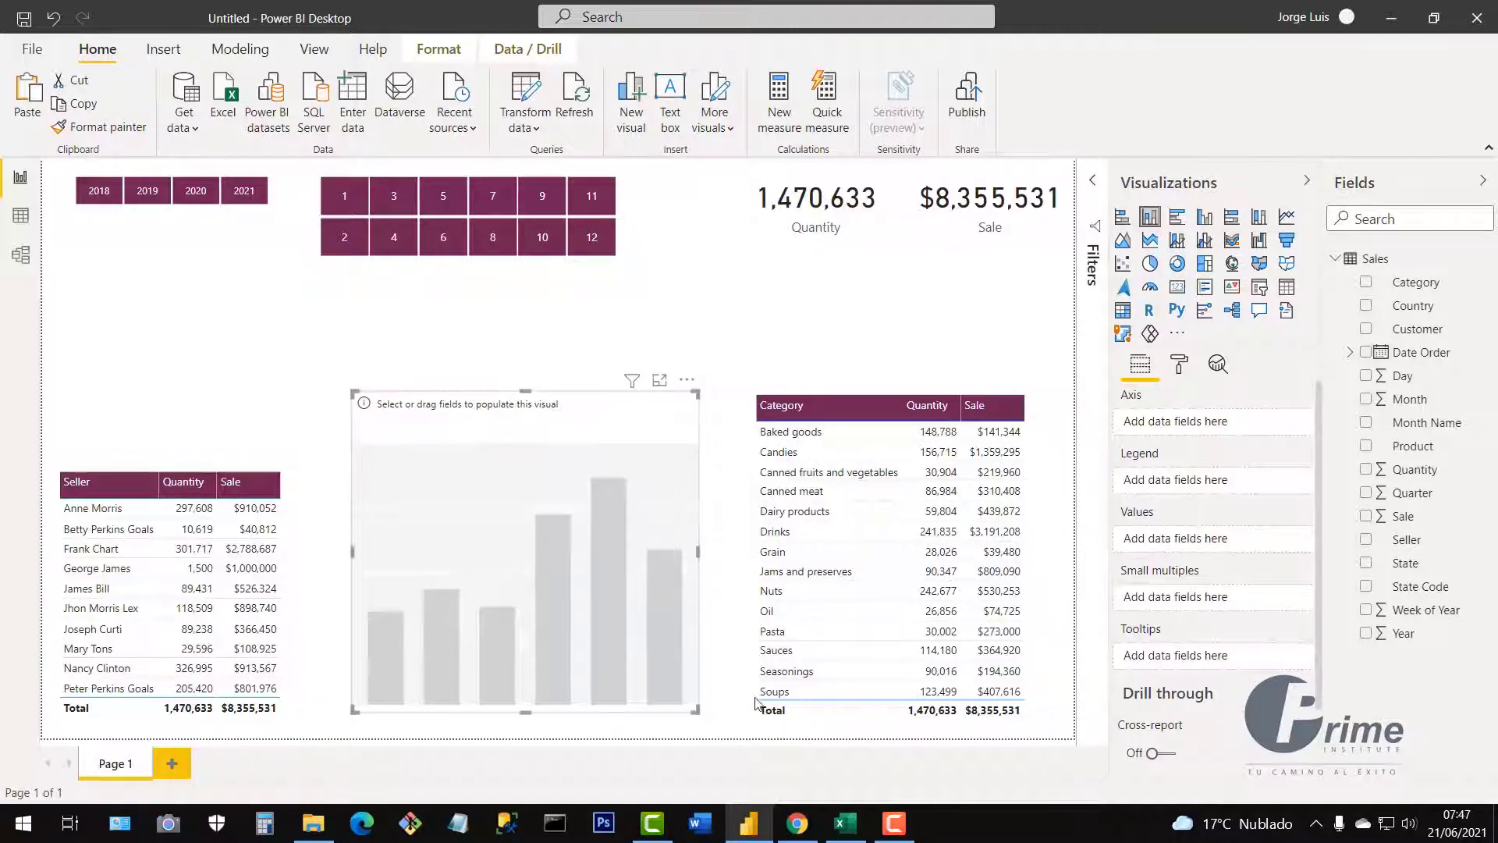
pyautogui.moveTo(695, 710); pyautogui.dragTo(709, 712)
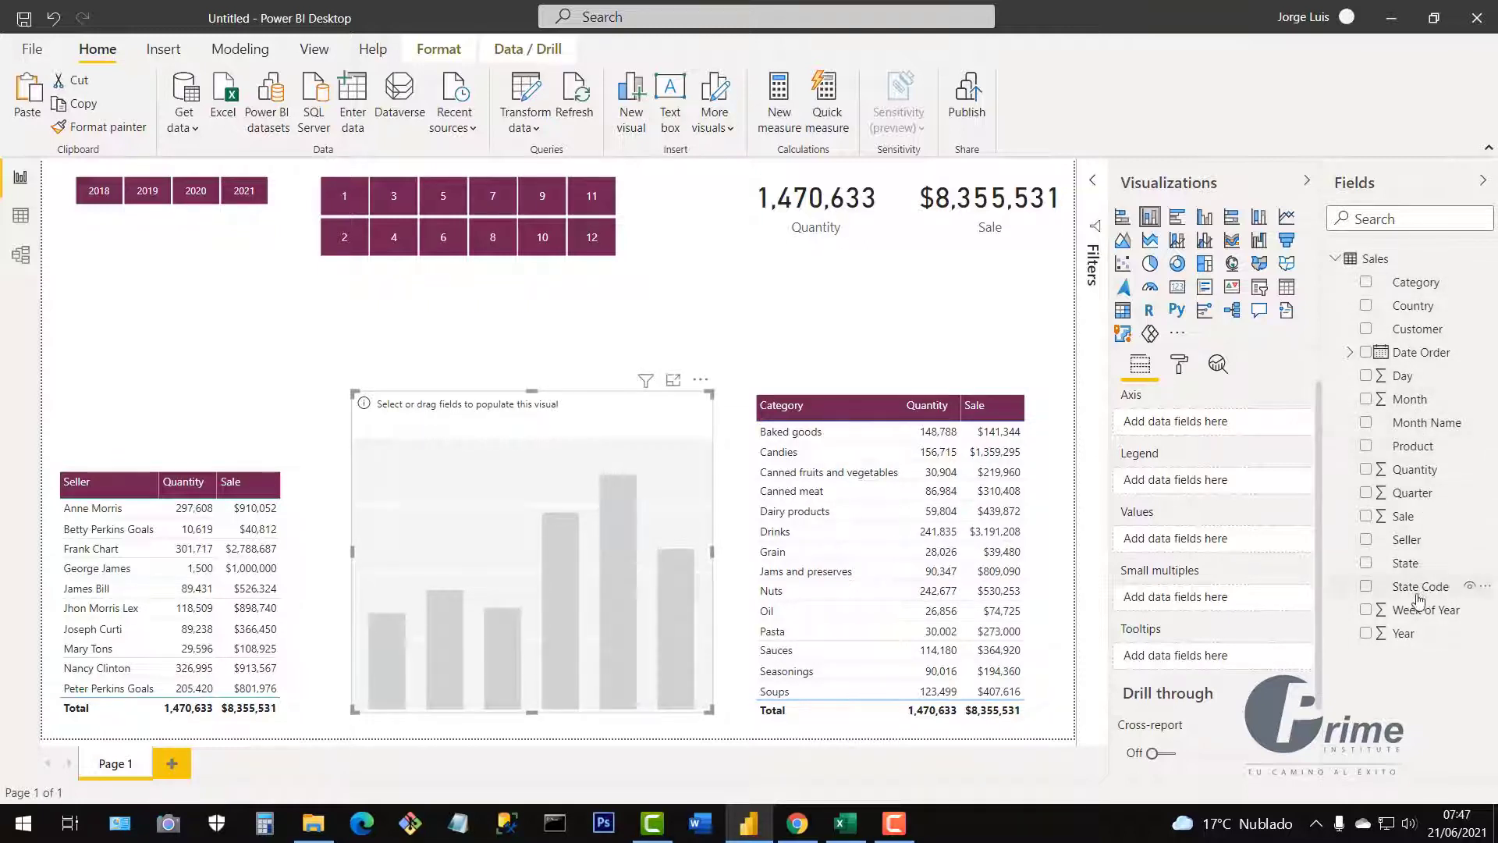
# Plot Sale by State in the column chart, widen it toward the seller table and lower its top edge level with that table
pyautogui.click(1364, 567)
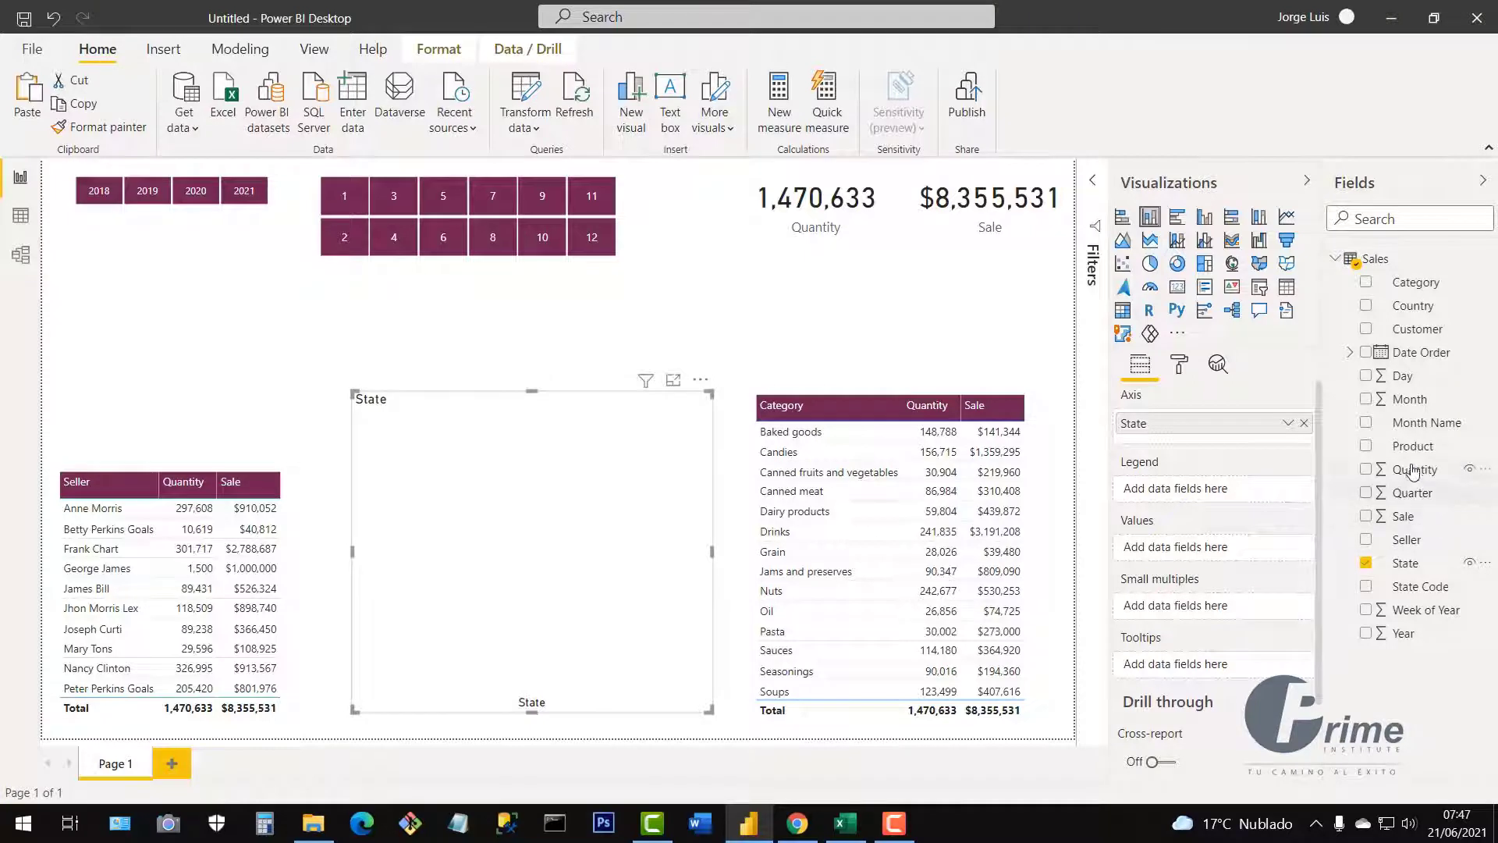
pyautogui.click(1364, 520)
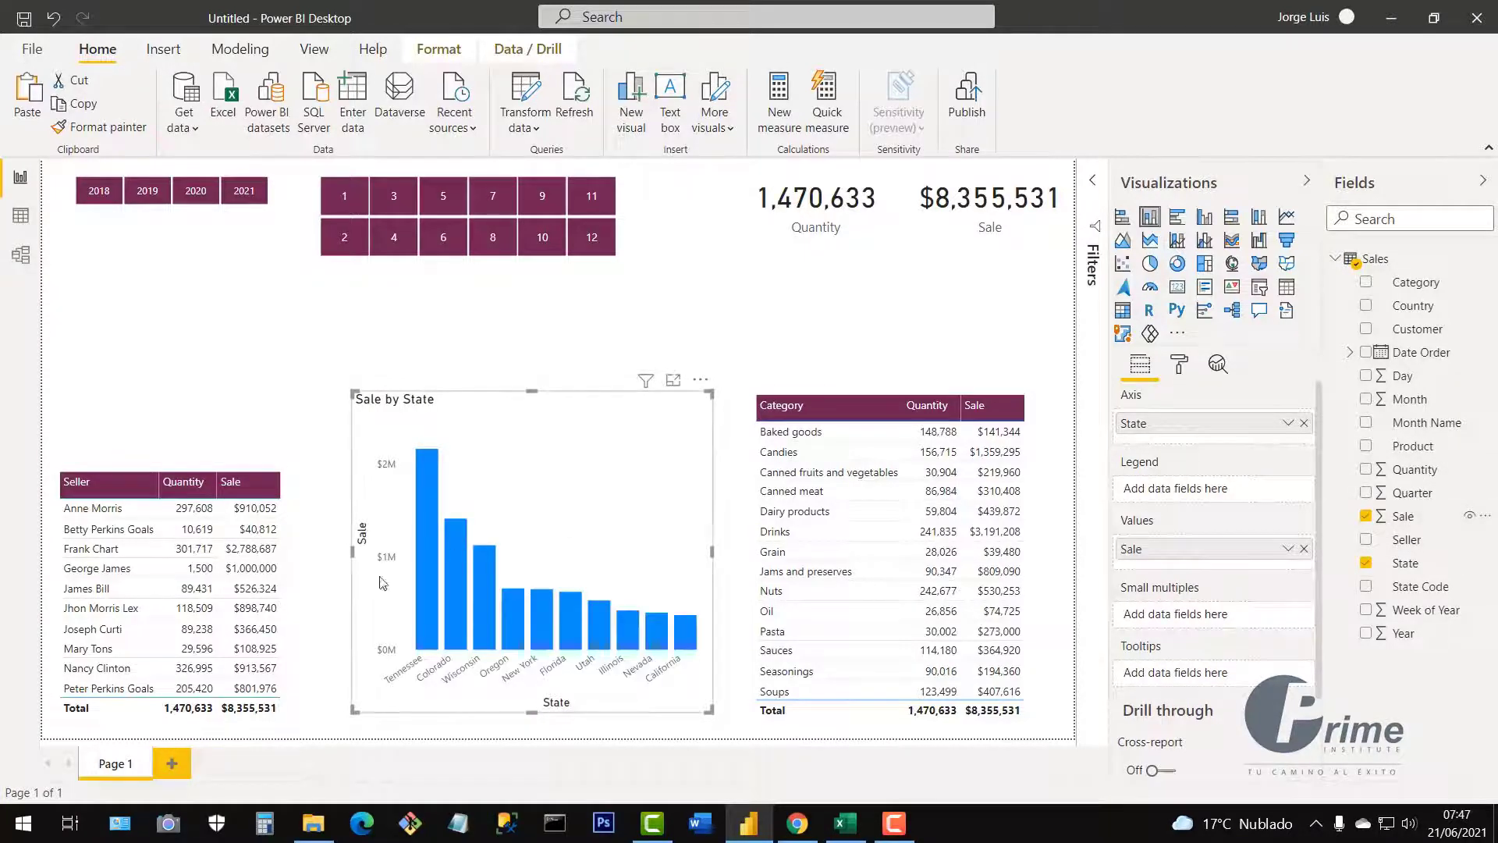
pyautogui.moveTo(355, 559); pyautogui.dragTo(329, 560)
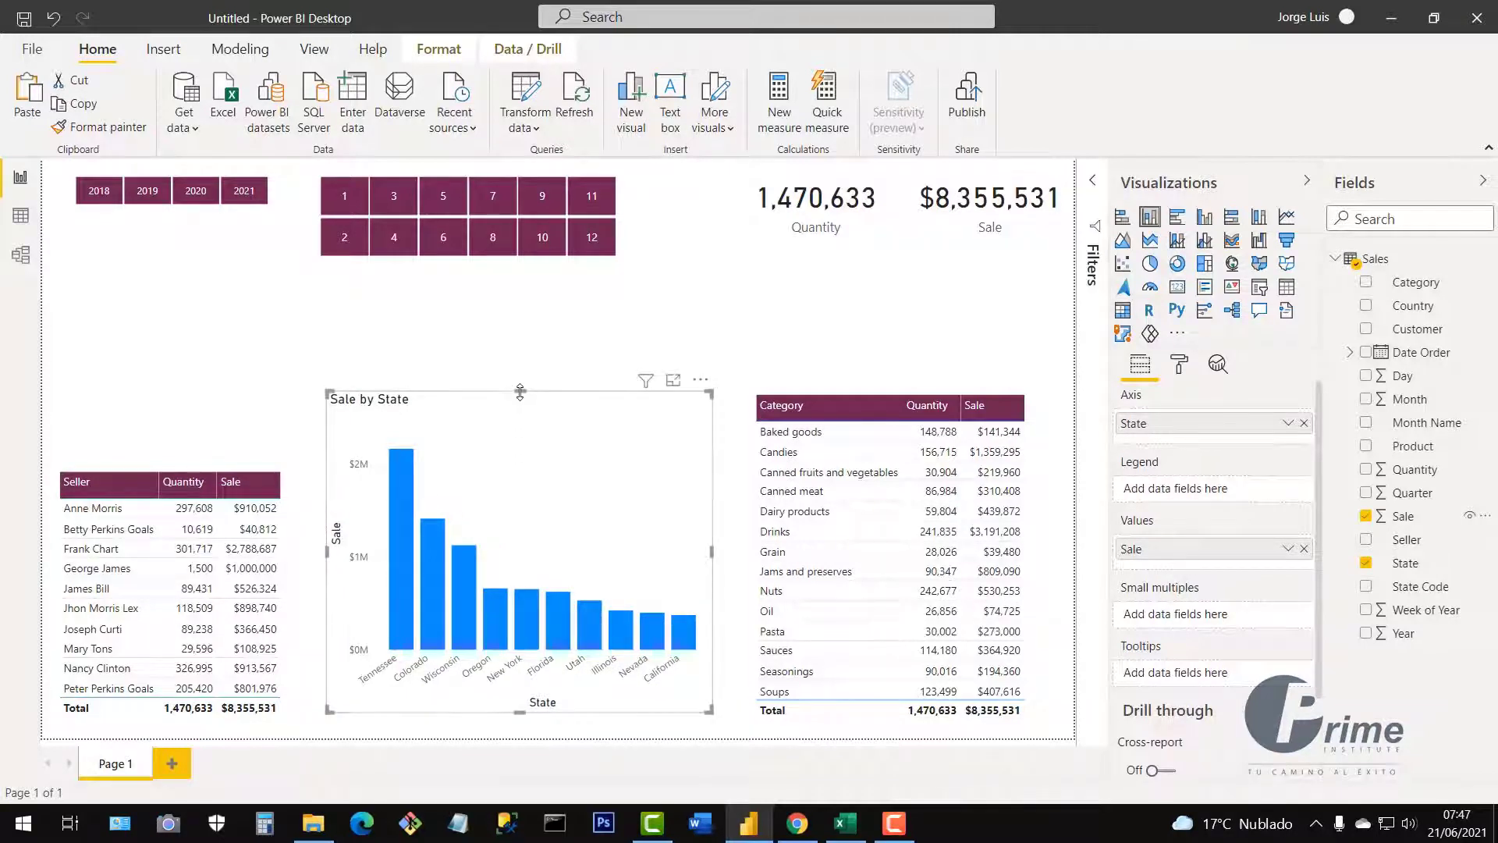
pyautogui.moveTo(520, 390); pyautogui.dragTo(522, 475)
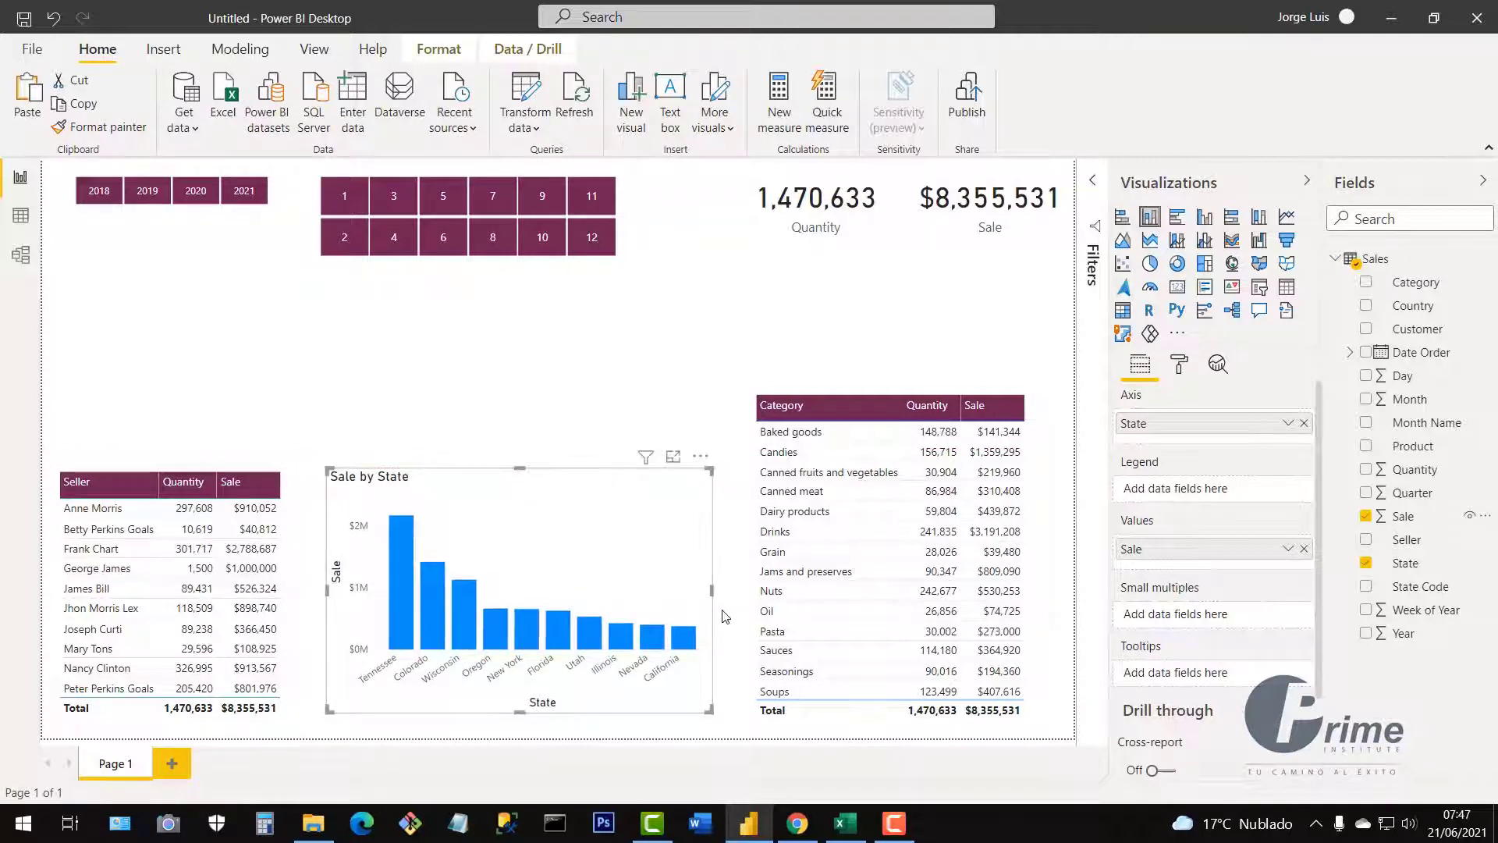
# Center the title of the Sale by State column chart
pyautogui.click(1182, 369)
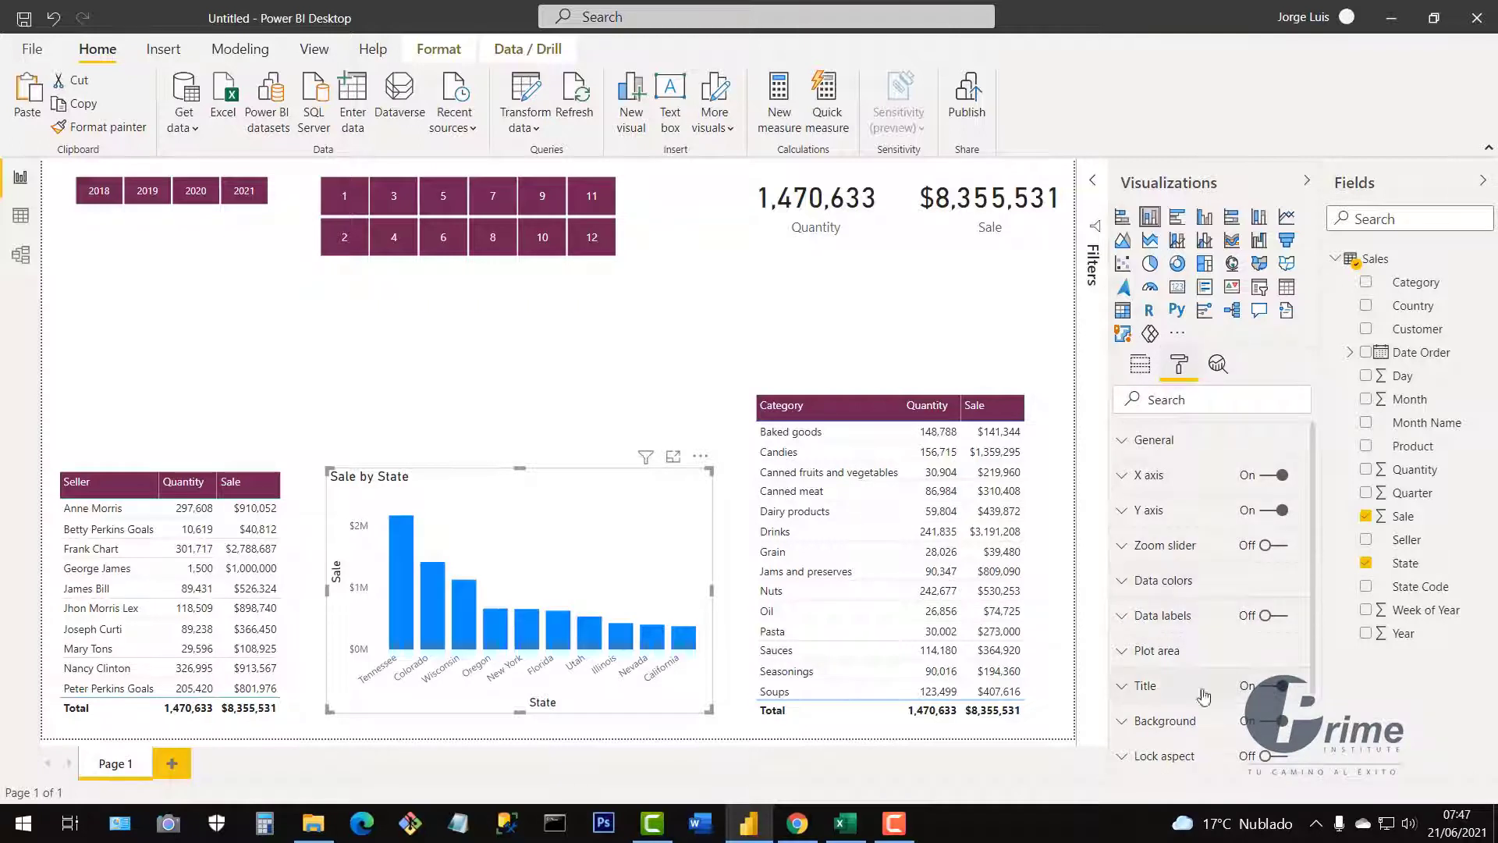
pyautogui.click(1125, 687)
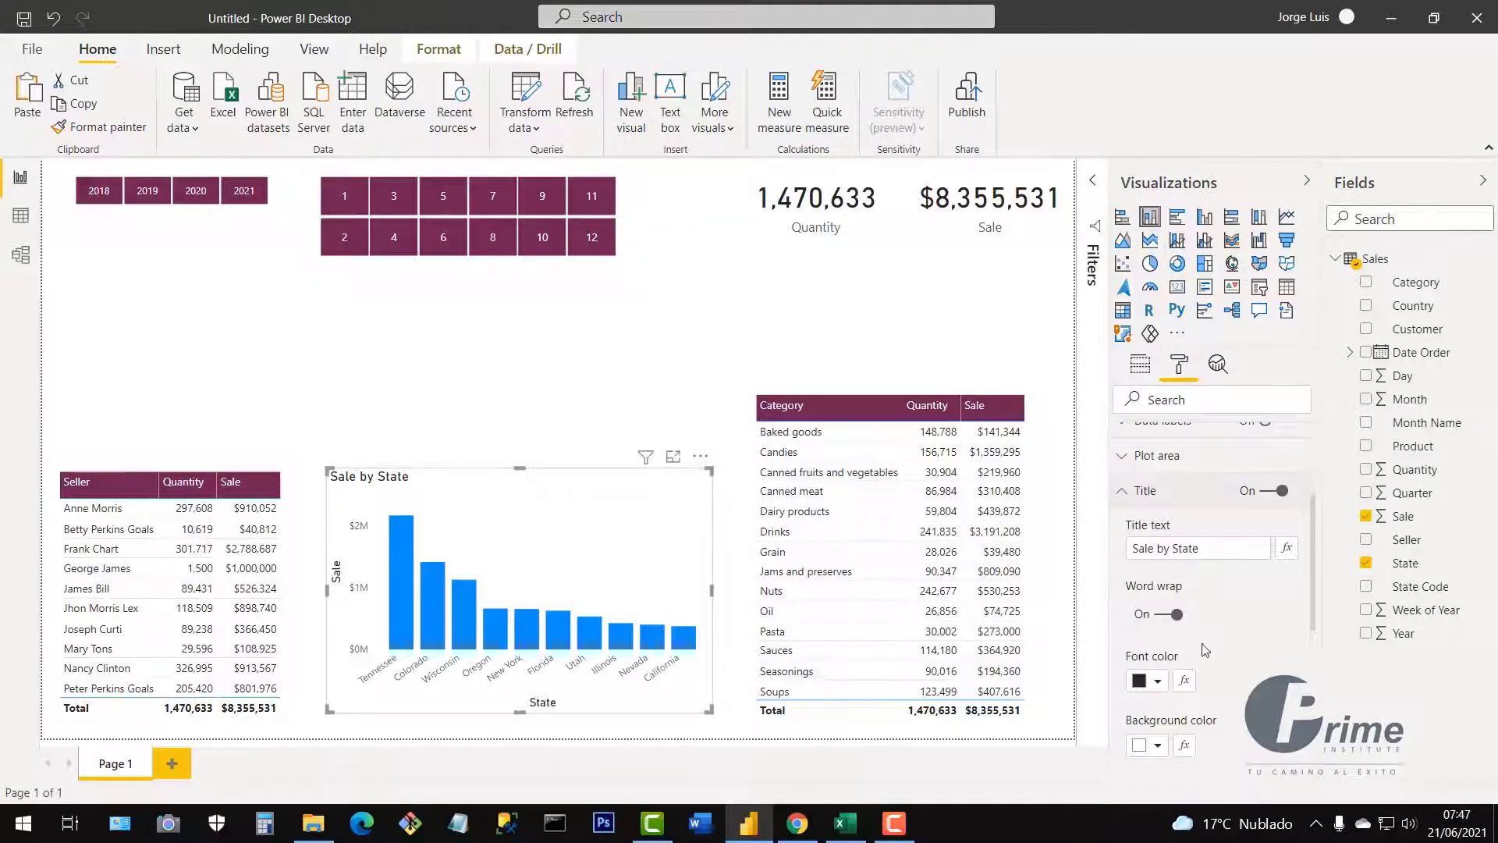
pyautogui.scroll(-1, 1208, 676)
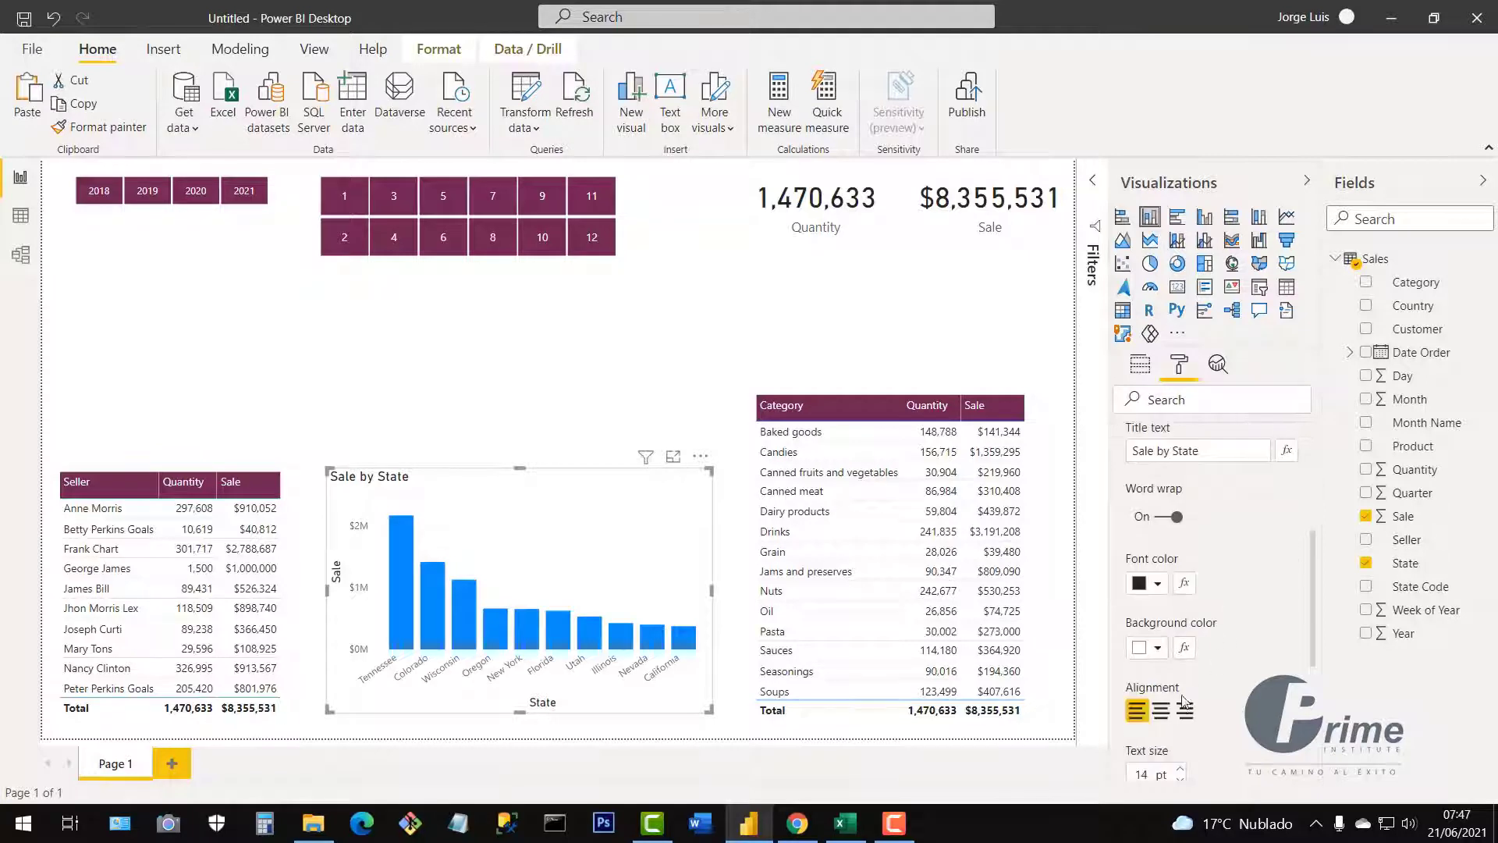
pyautogui.click(1161, 710)
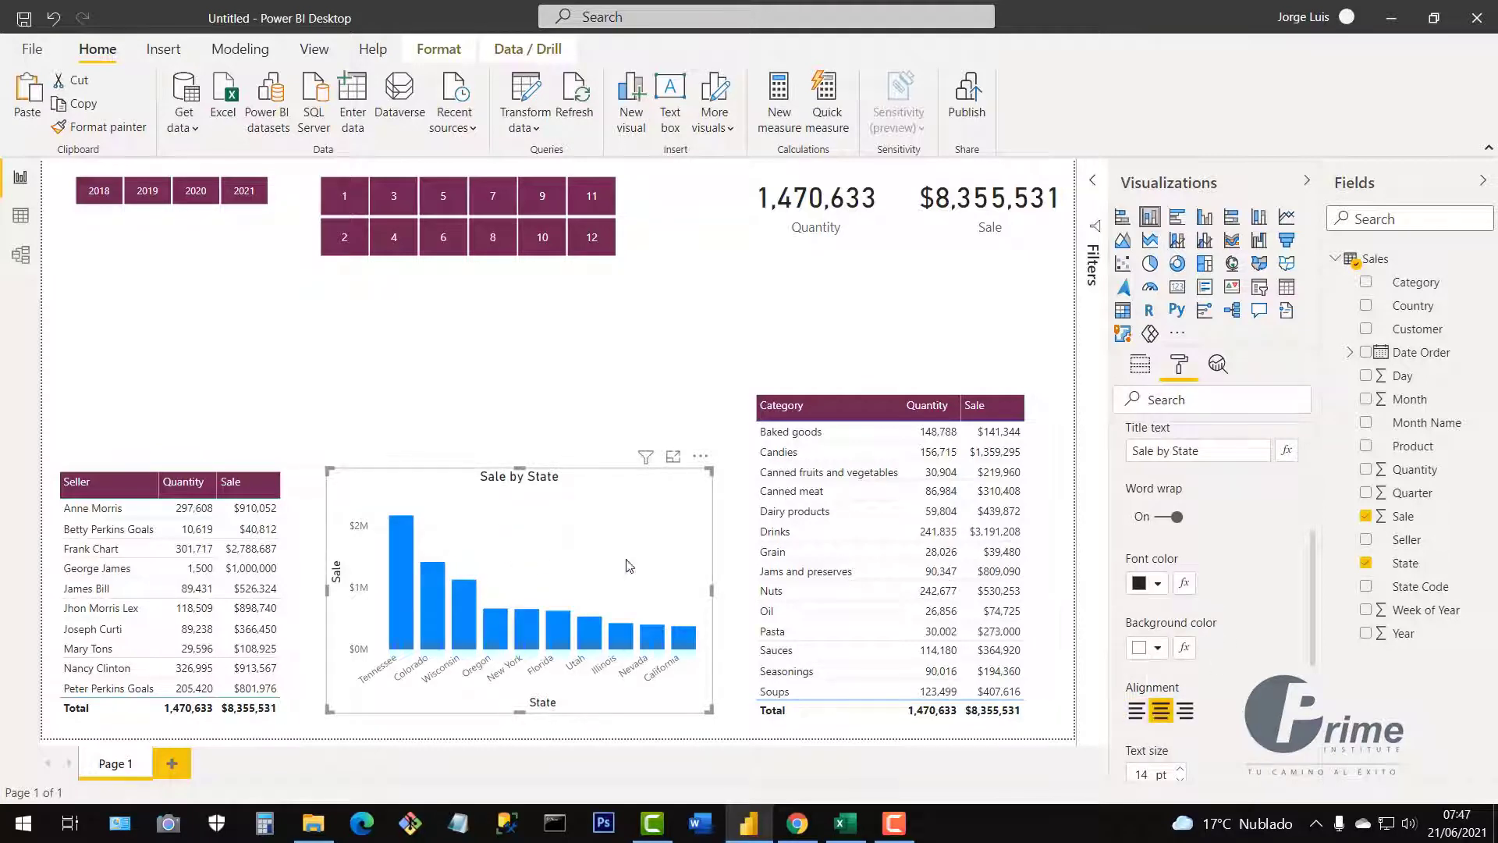
pyautogui.scroll(3, 1170, 546)
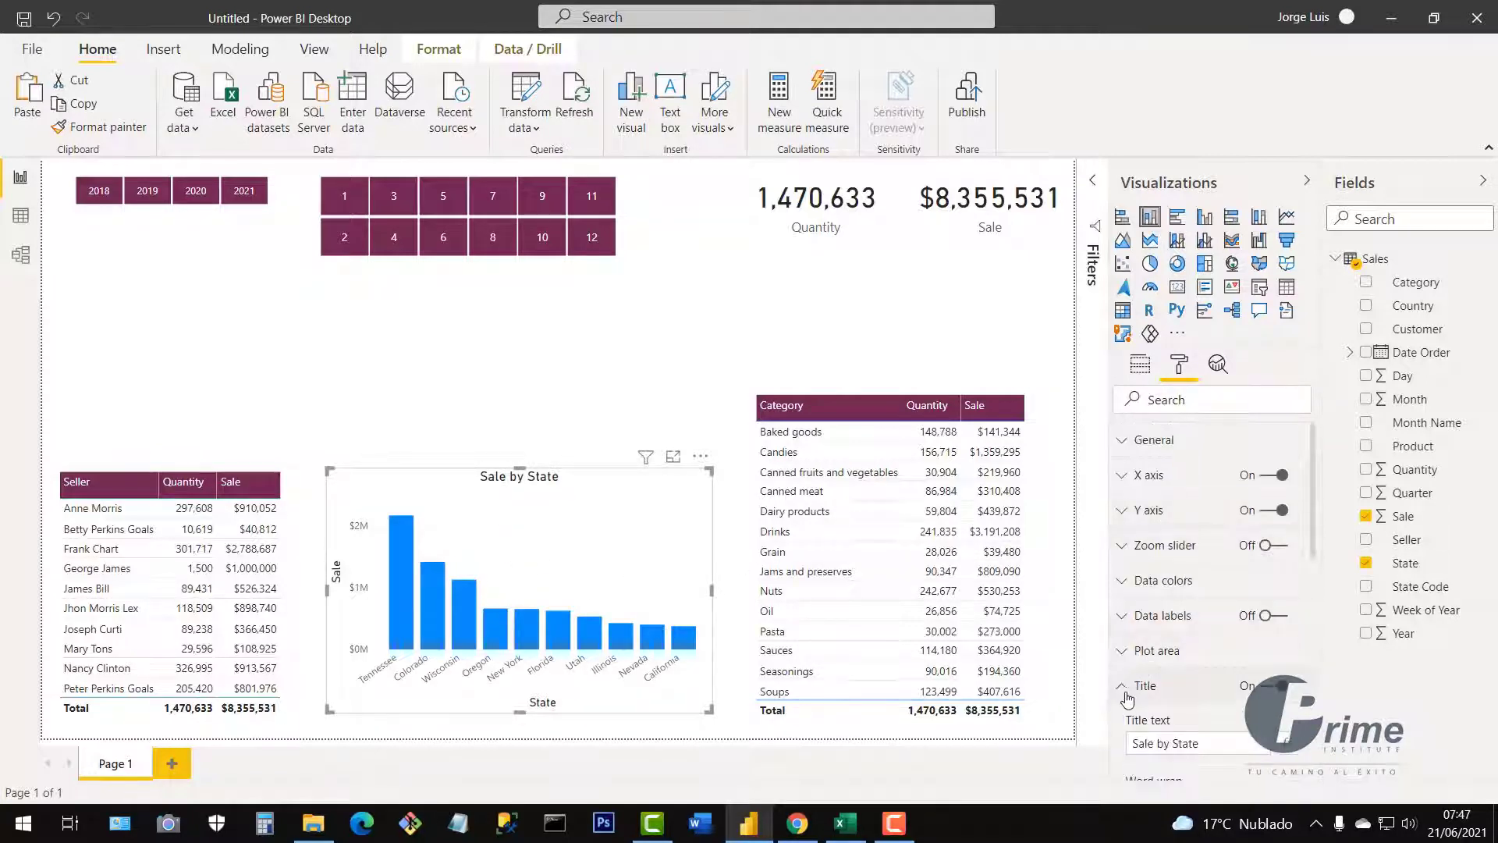
pyautogui.click(1123, 687)
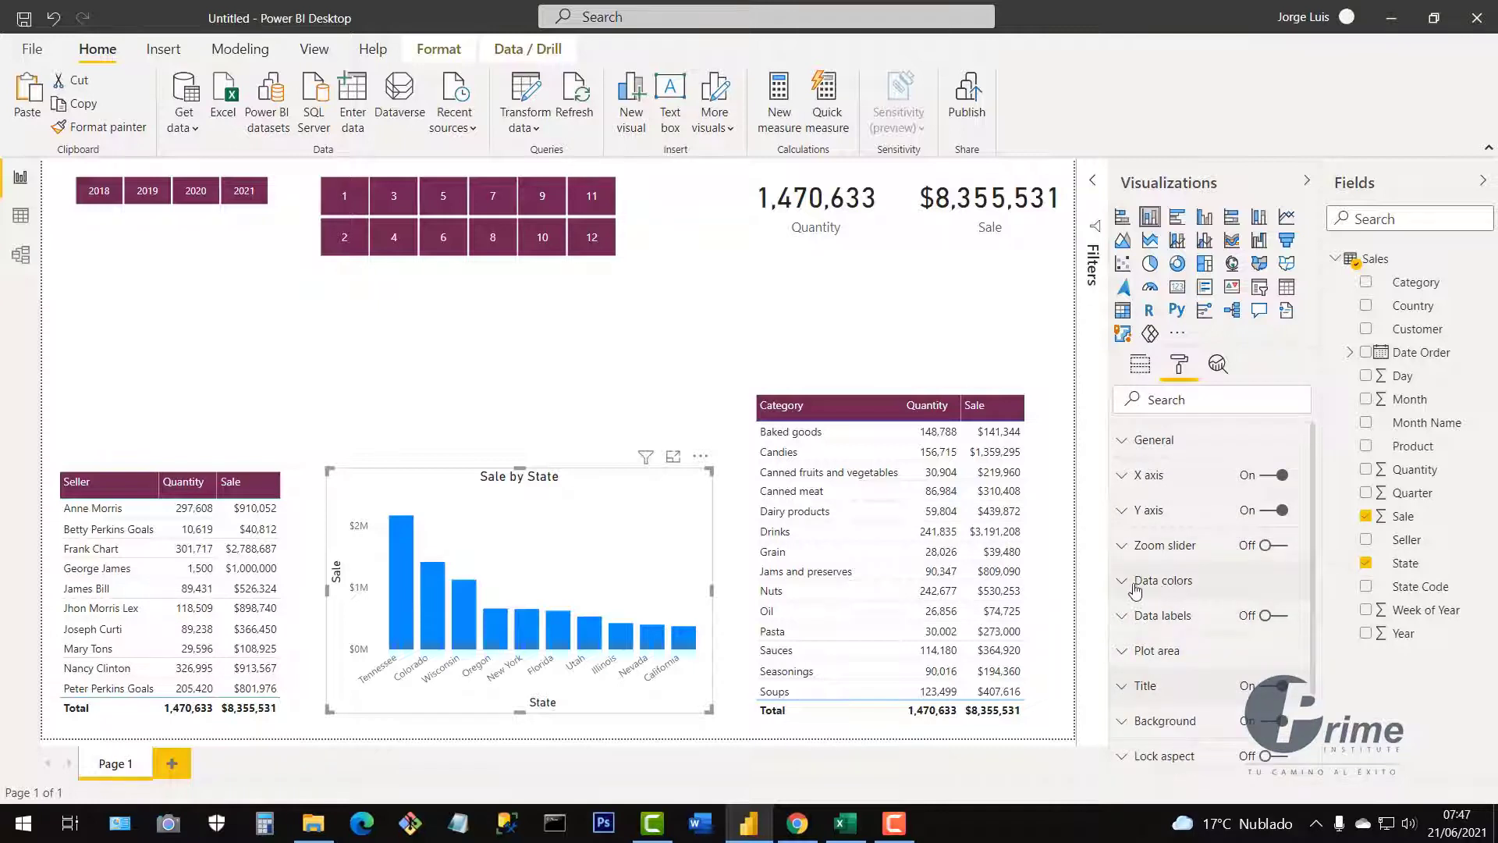
# Turn on data labels for the Sale by State chart and set their display units to None
pyautogui.click(1124, 617)
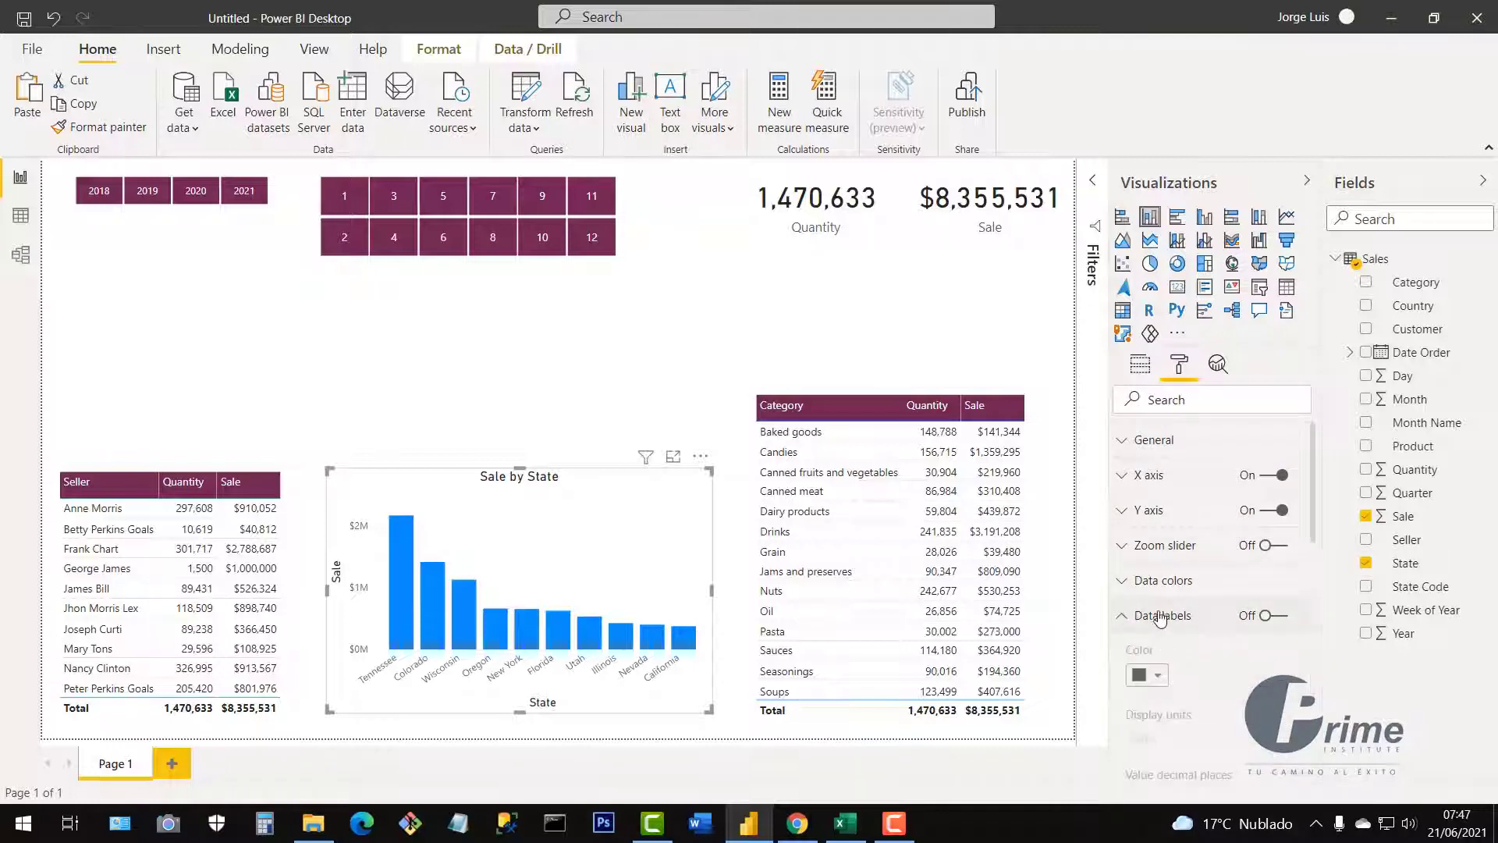
pyautogui.scroll(2, 1170, 468)
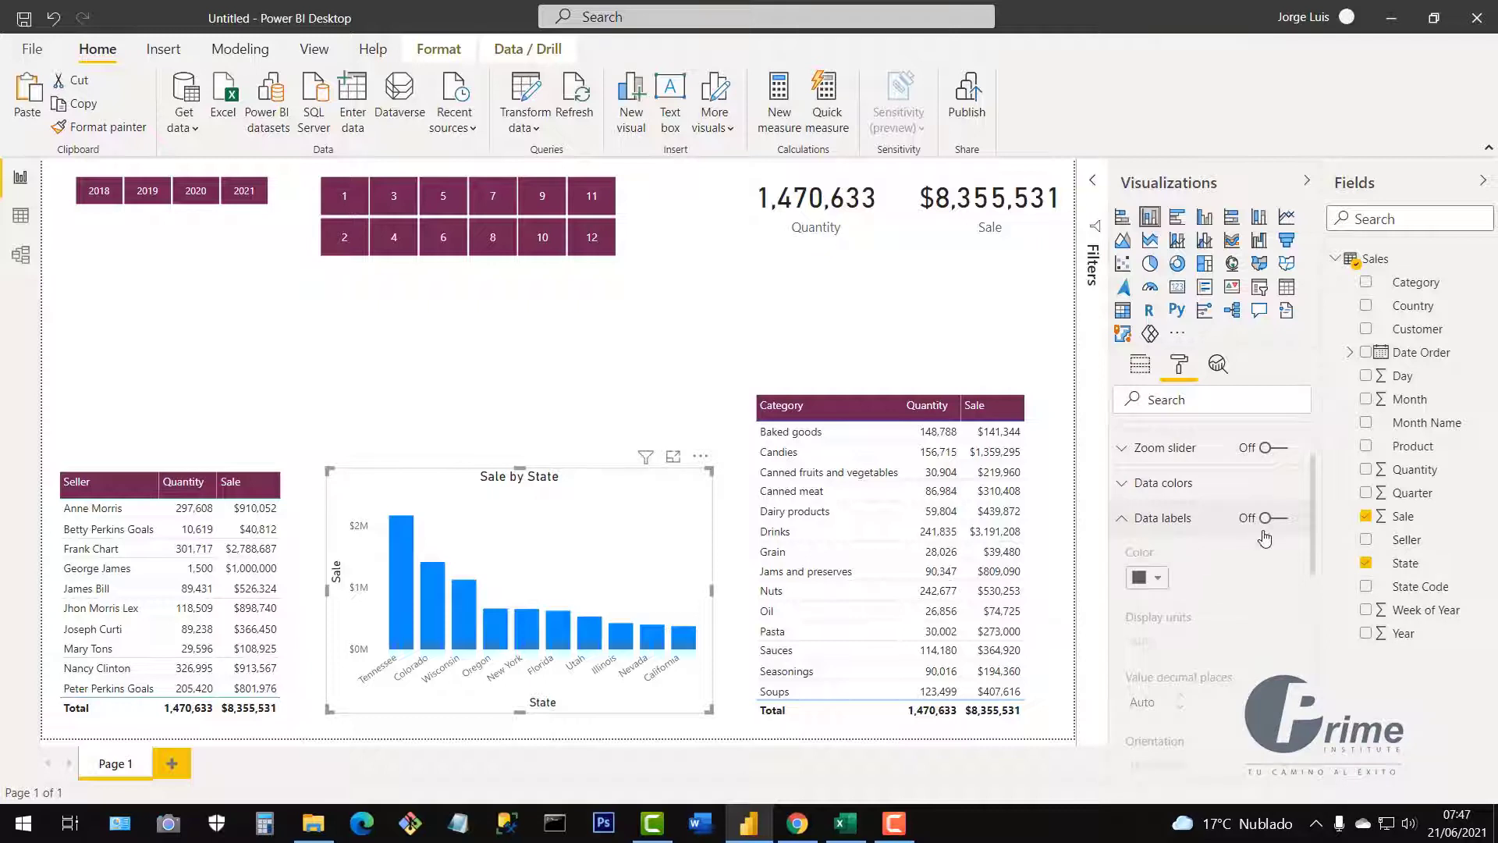
pyautogui.click(1278, 519)
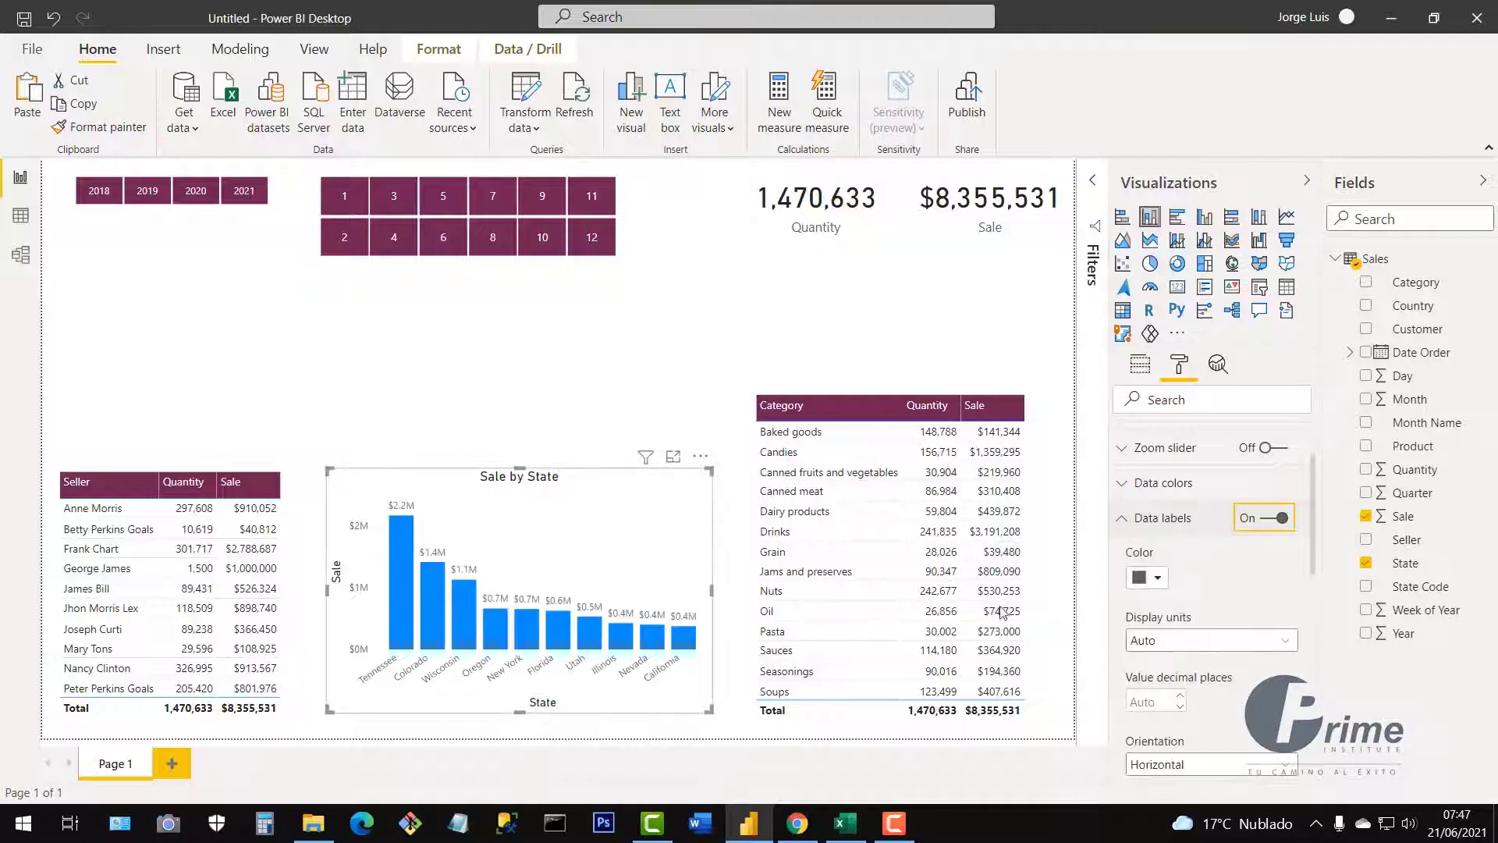
pyautogui.click(1193, 640)
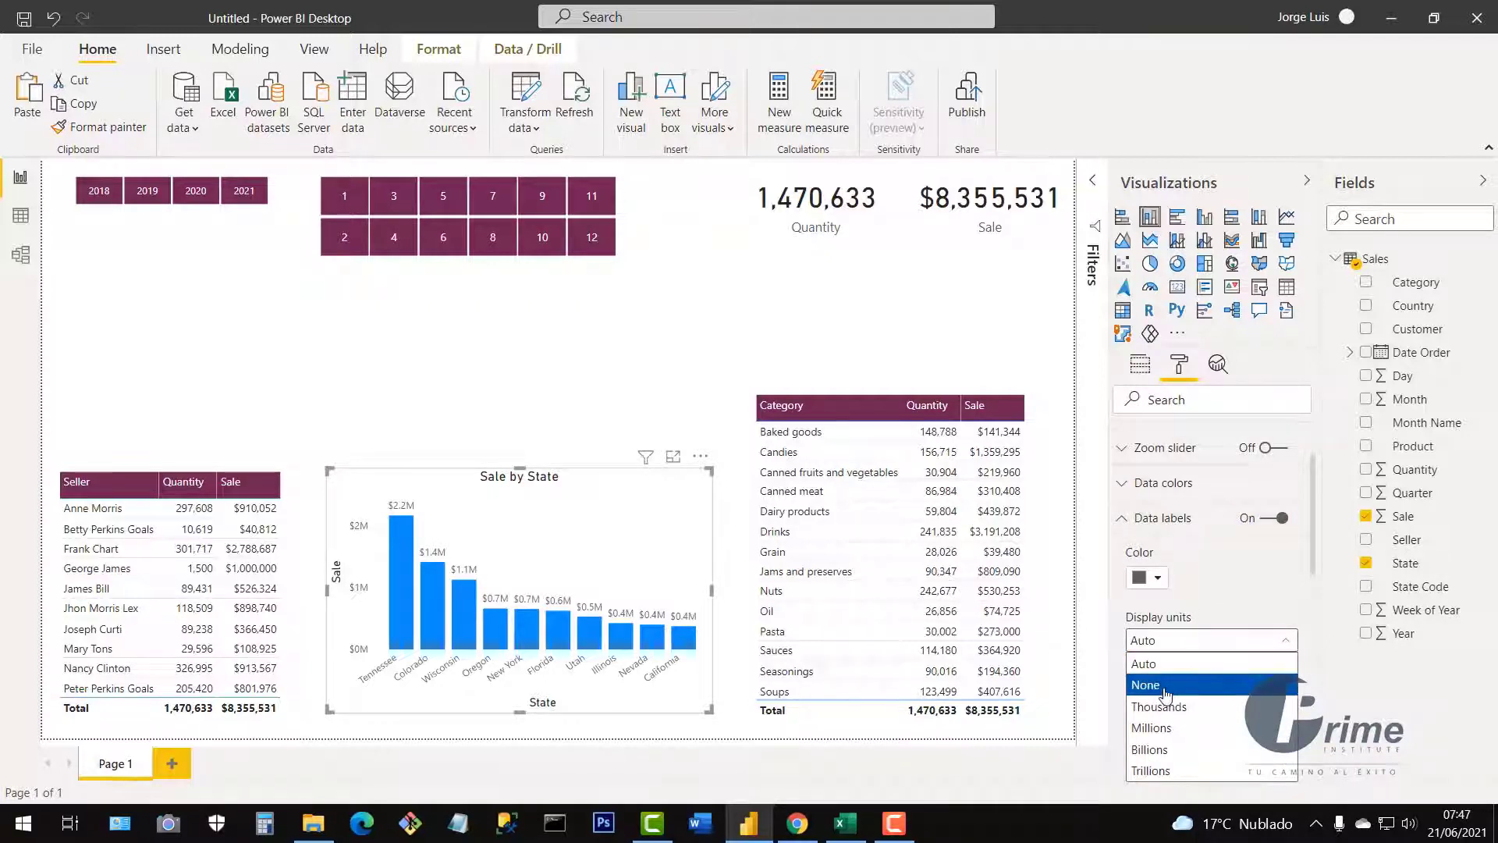
pyautogui.click(1166, 682)
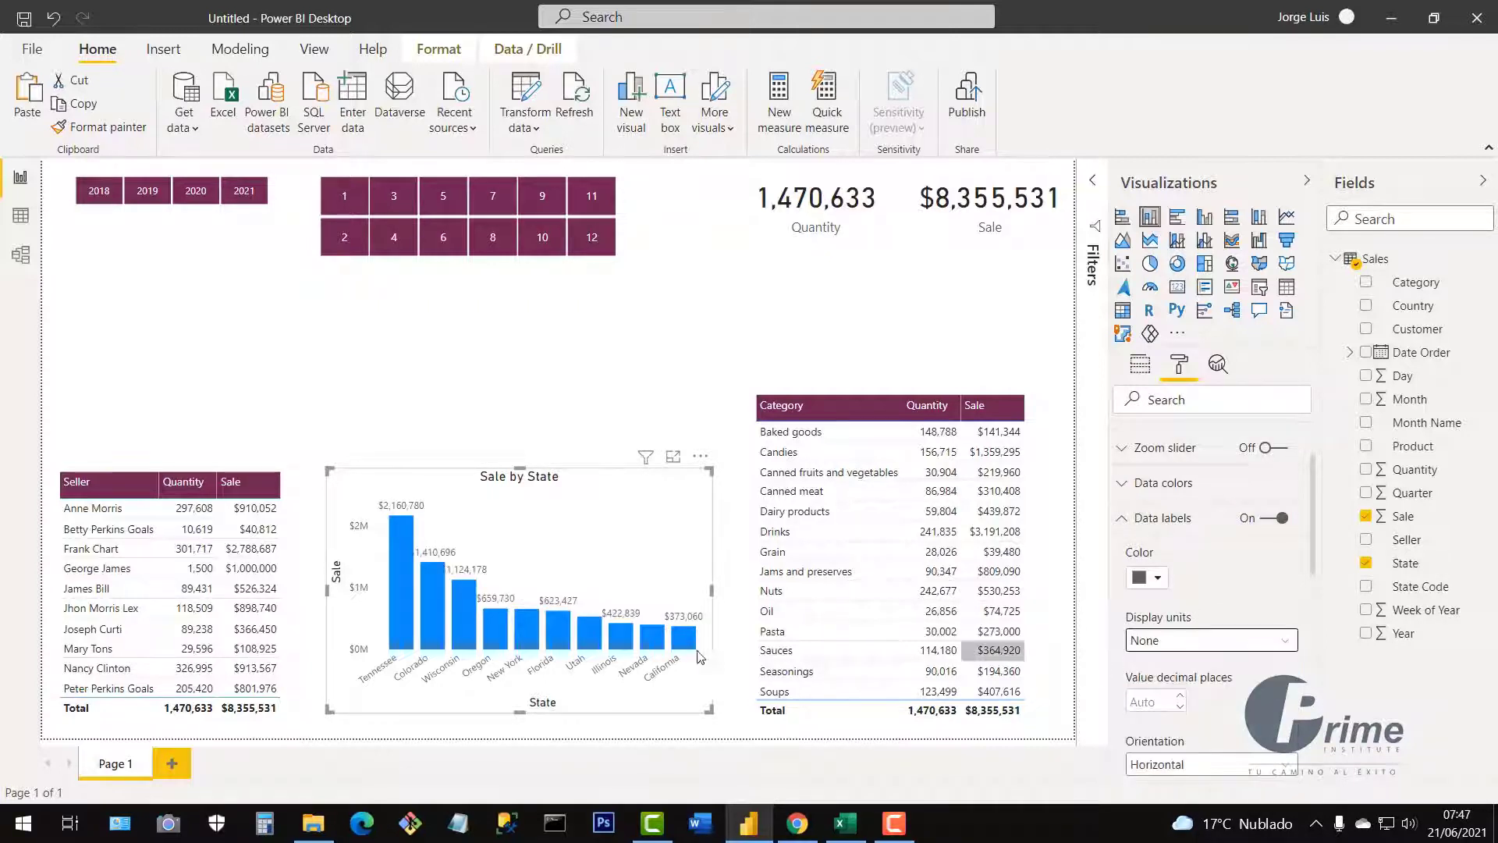
# Set the orientation of the Sale by State chart's data labels to Vertical
pyautogui.scroll(-2, 1213, 663)
pyautogui.click(1197, 668)
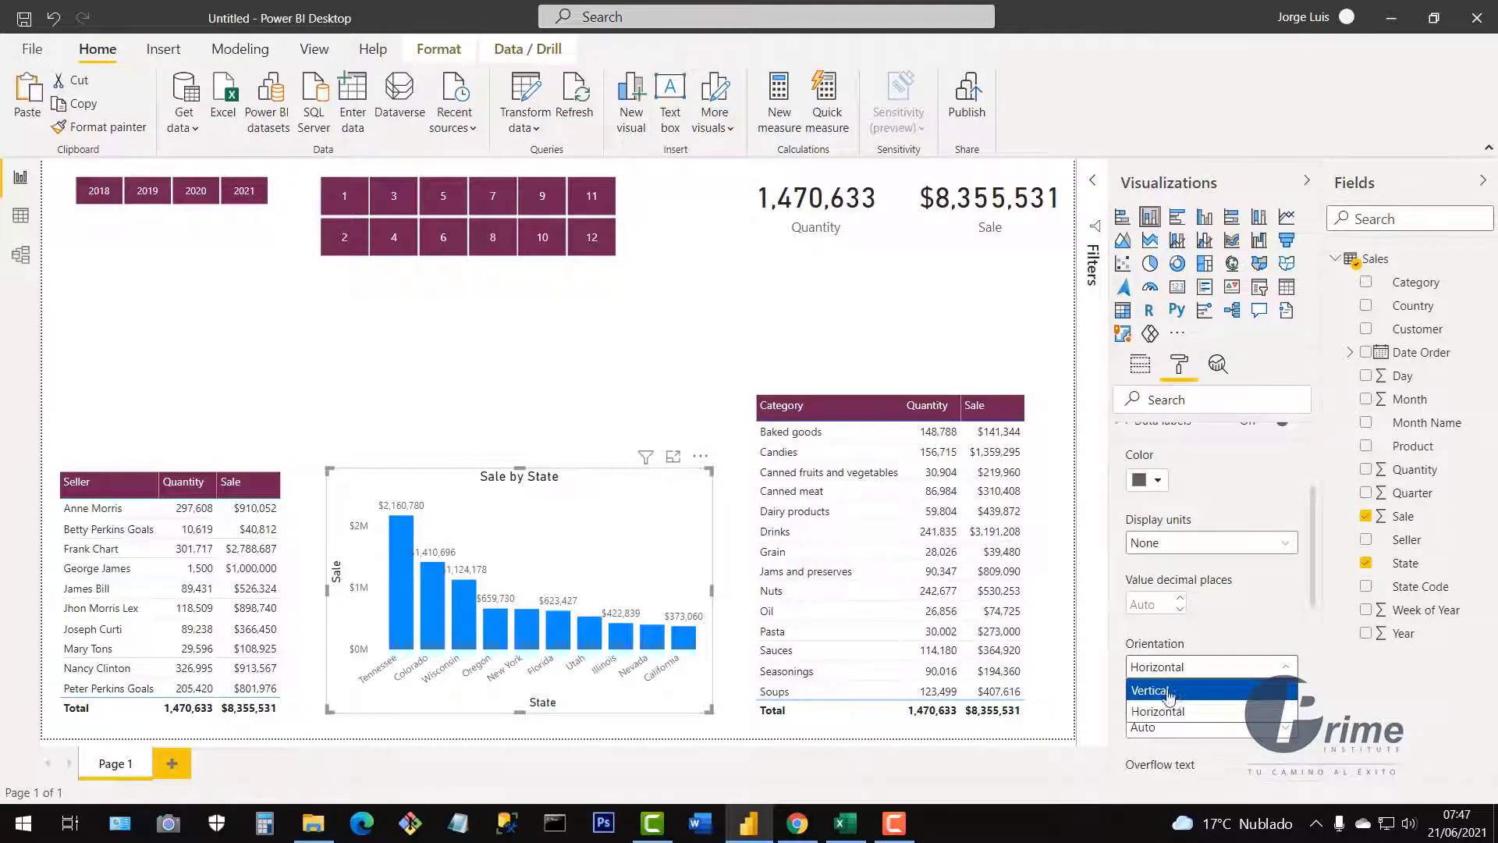
pyautogui.click(1168, 691)
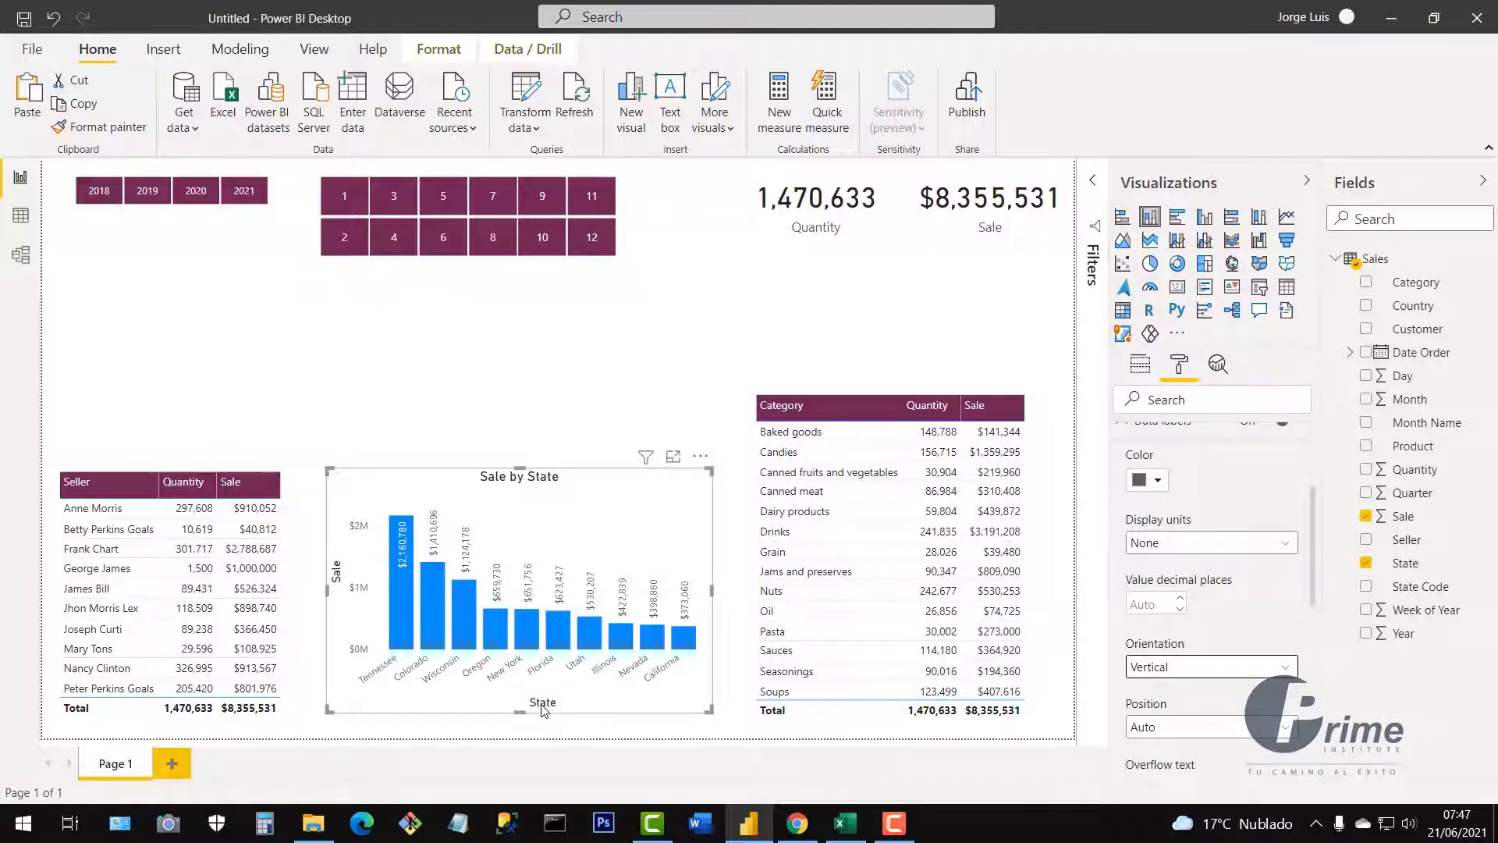
pyautogui.scroll(4, 1170, 555)
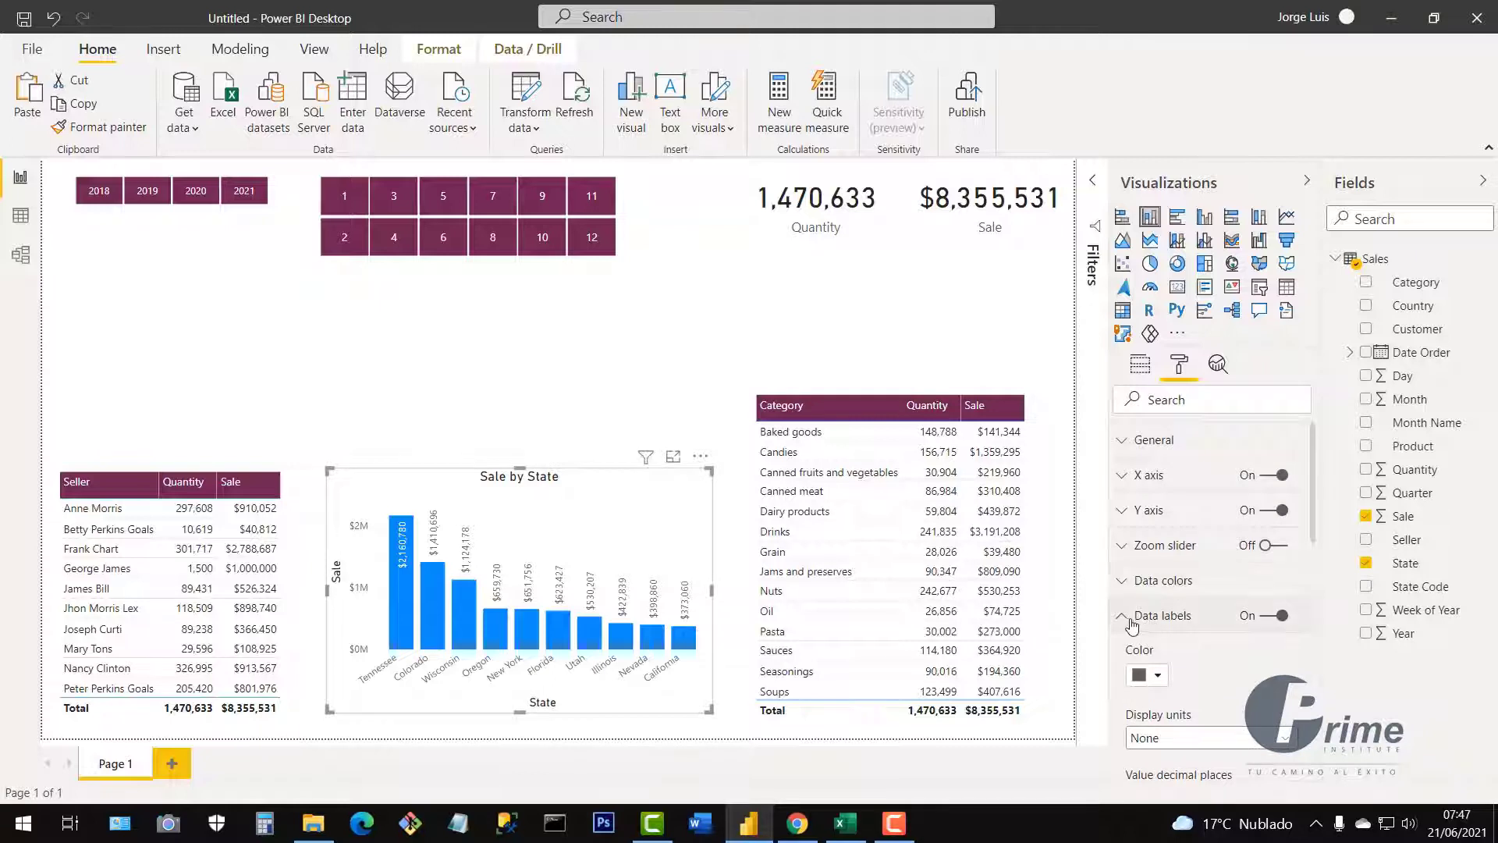
pyautogui.click(1135, 617)
# Turn off the X axis title on the Sale by State chart
pyautogui.click(1122, 479)
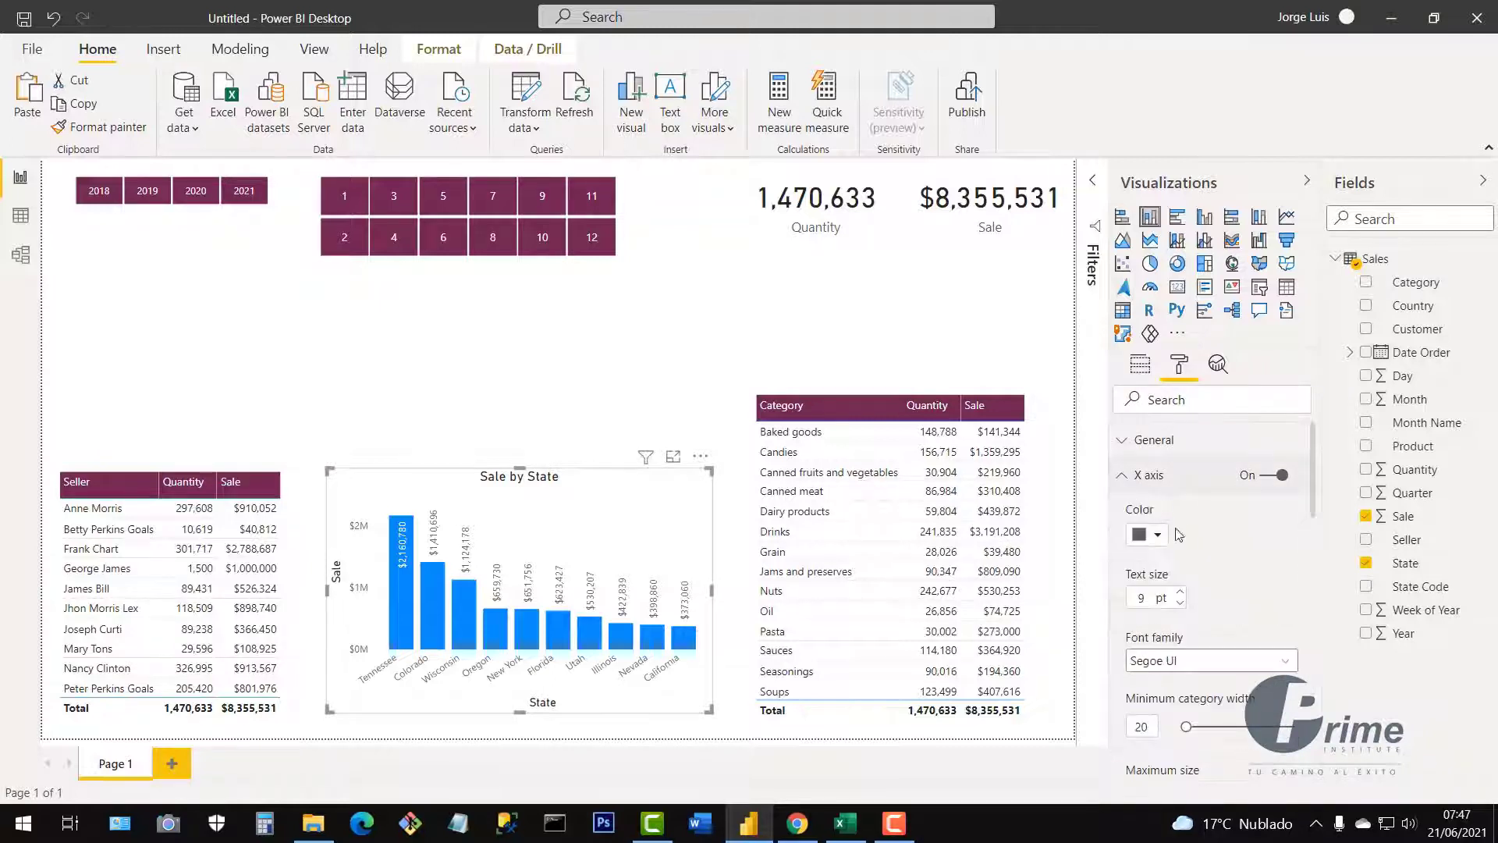
pyautogui.scroll(-5, 1195, 577)
pyautogui.scroll(-2, 1202, 577)
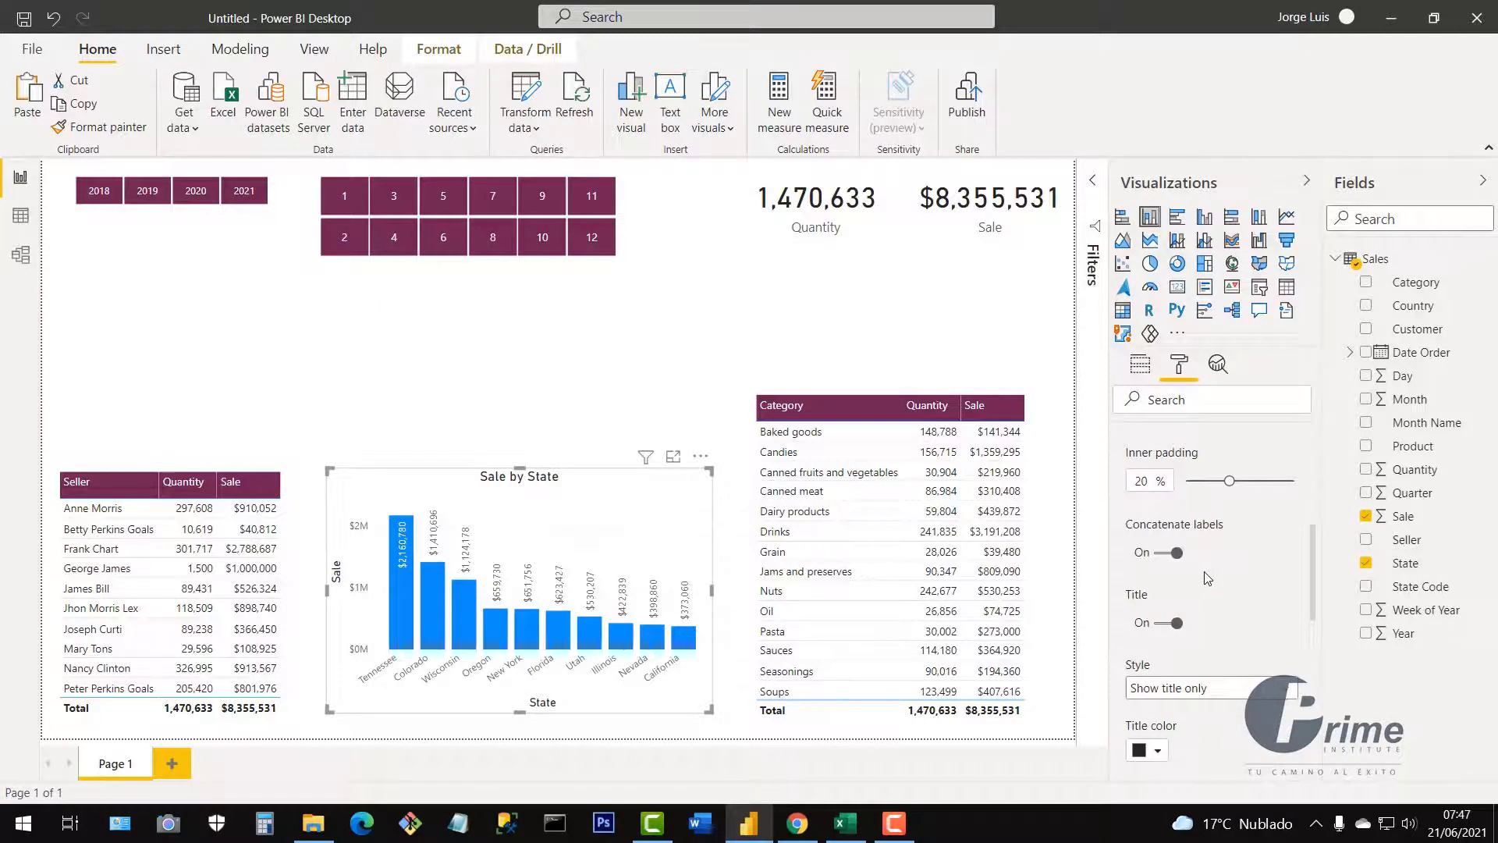
pyautogui.click(1162, 625)
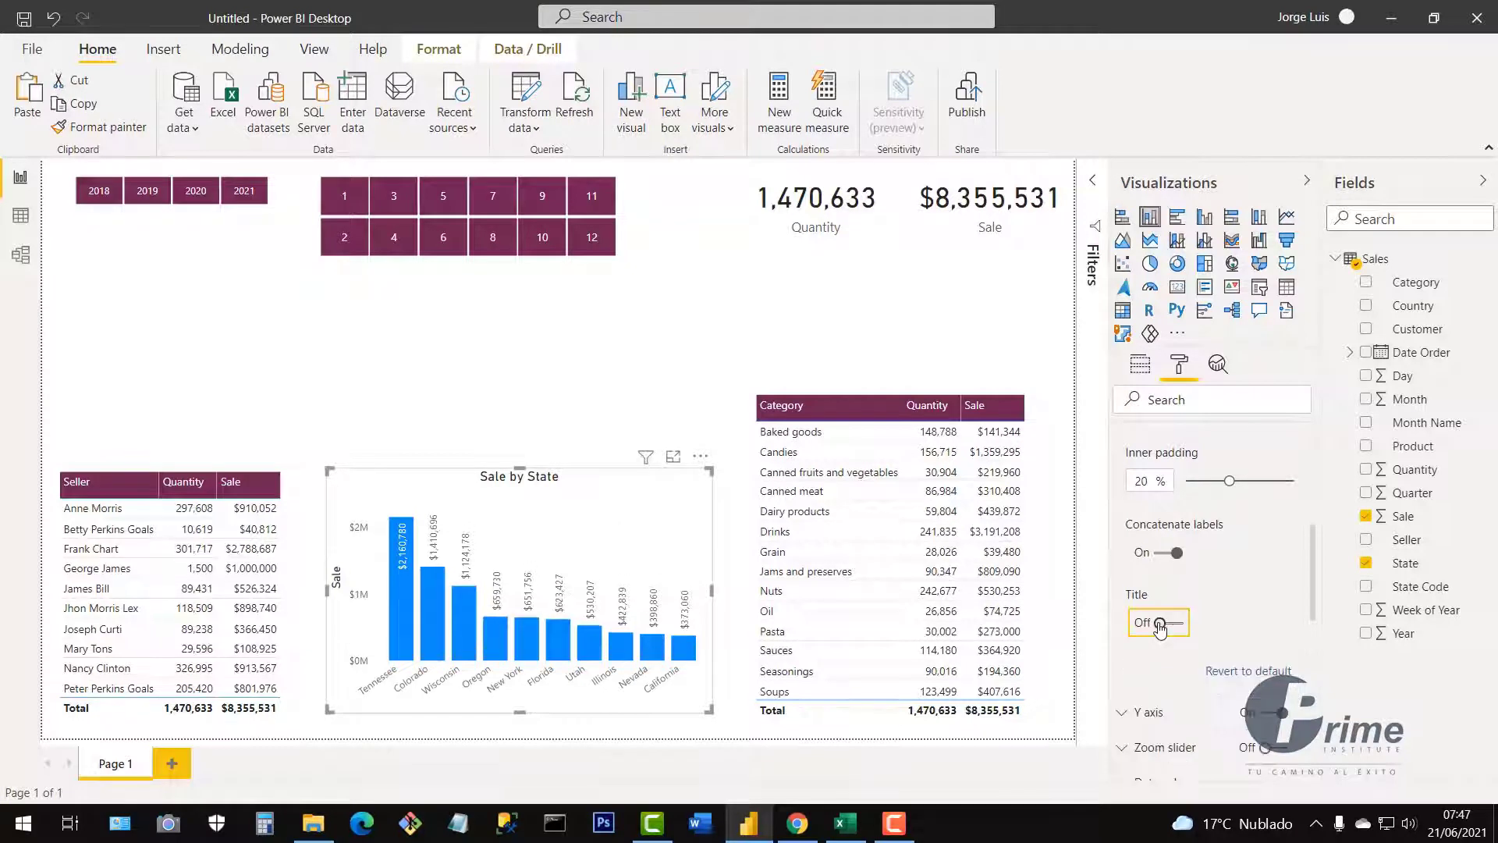
pyautogui.scroll(7, 1199, 608)
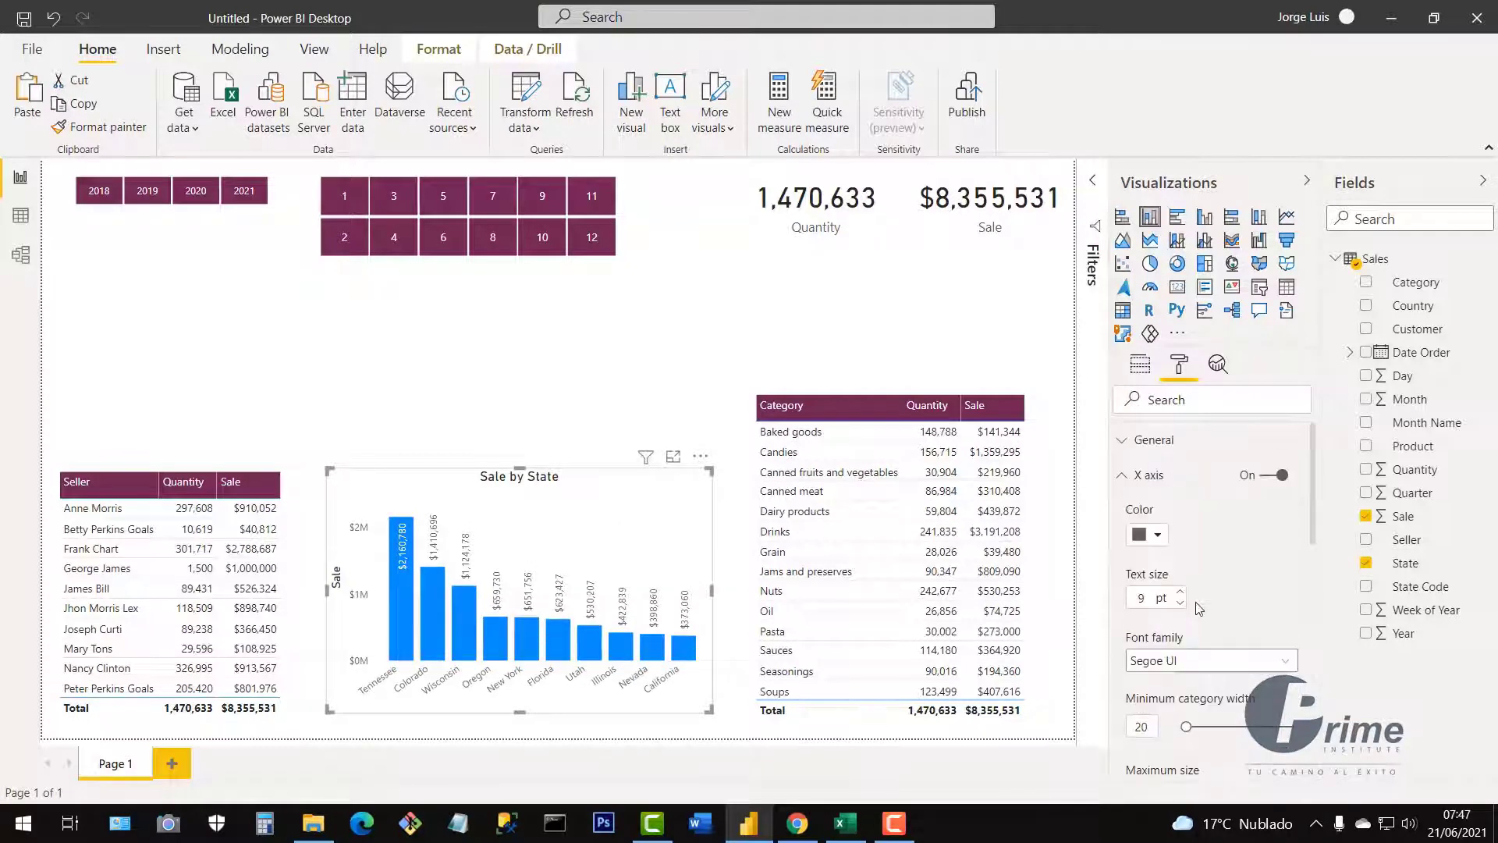
pyautogui.click(1123, 483)
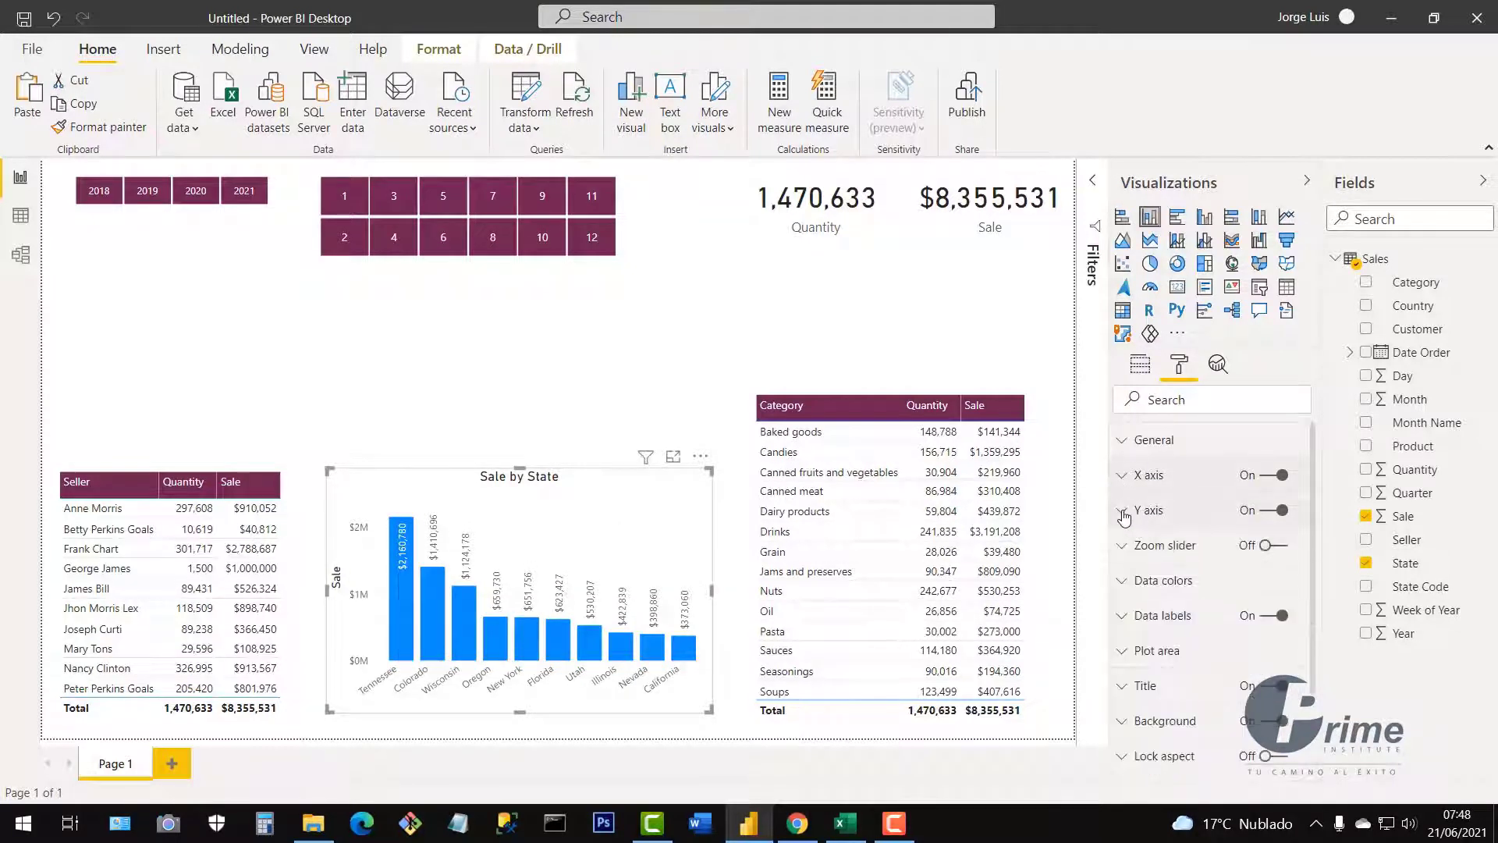
# Turn off the Y axis title on the Sale by State chart
pyautogui.click(1123, 514)
pyautogui.scroll(-2, 1198, 595)
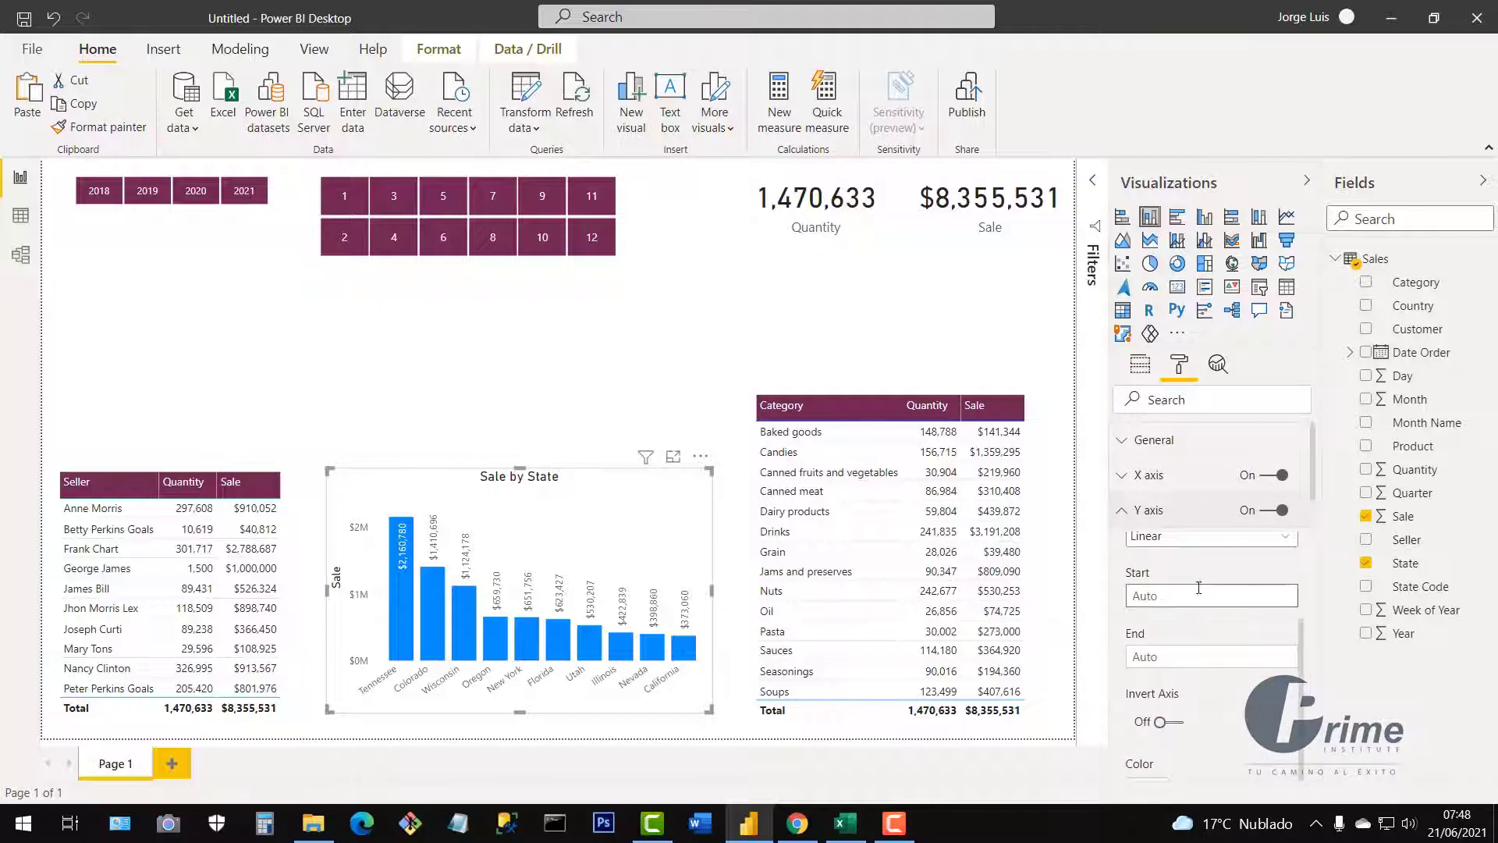
pyautogui.scroll(-5, 1214, 659)
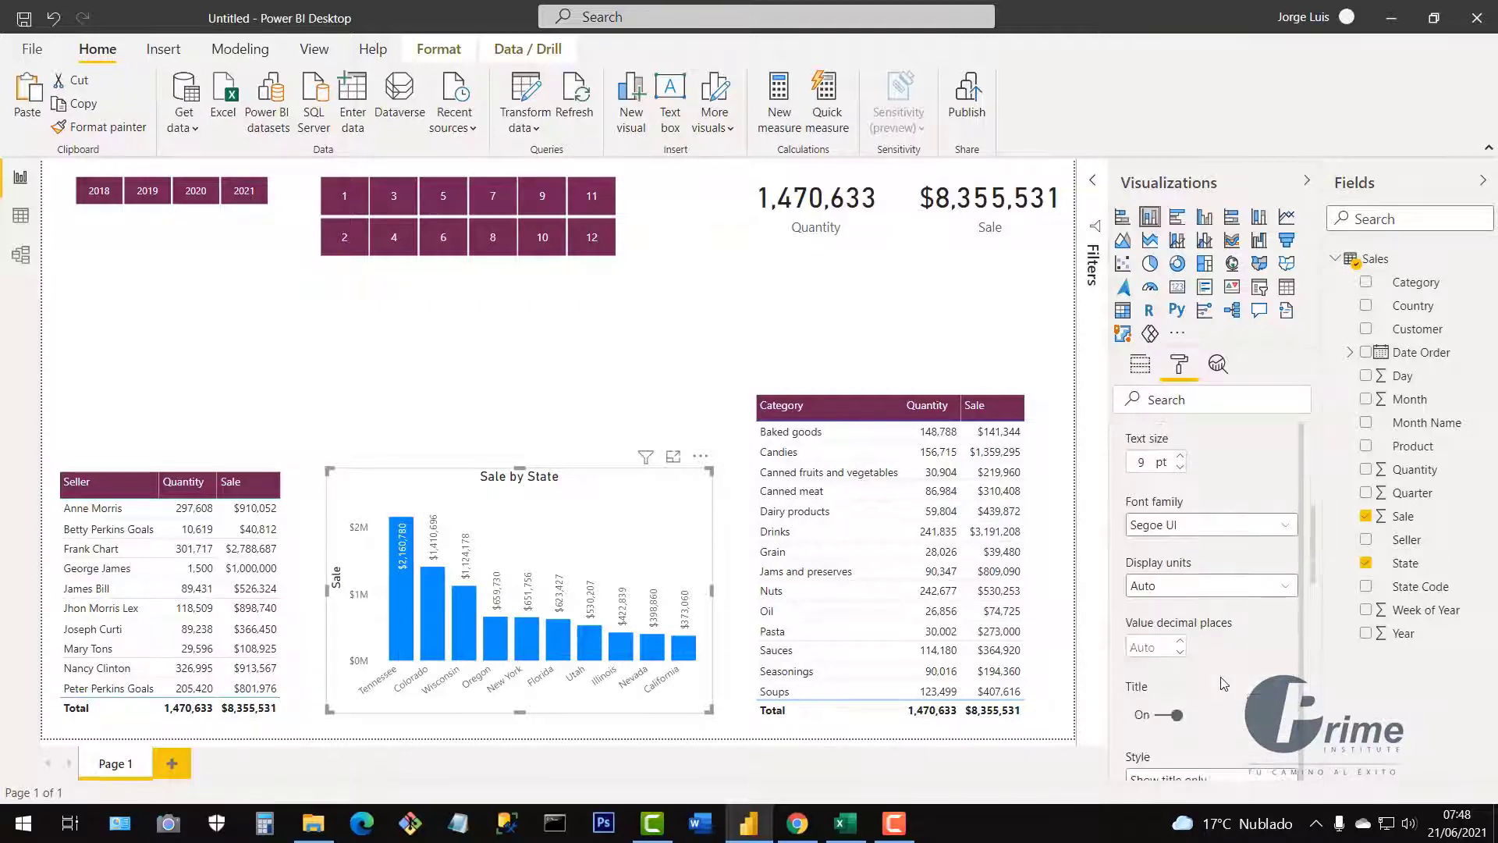
pyautogui.click(1164, 715)
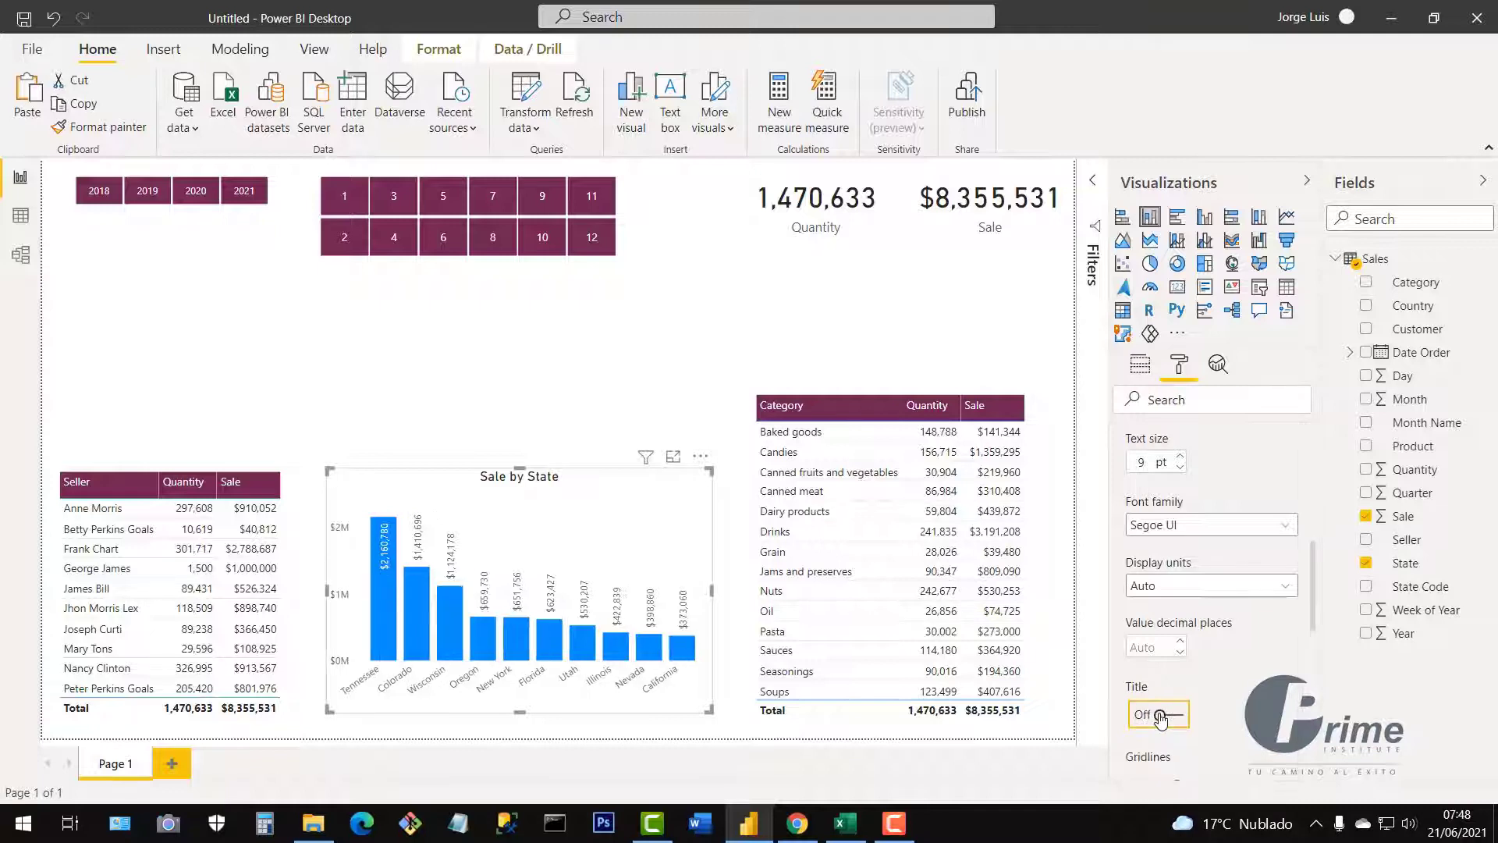
pyautogui.scroll(5, 1176, 542)
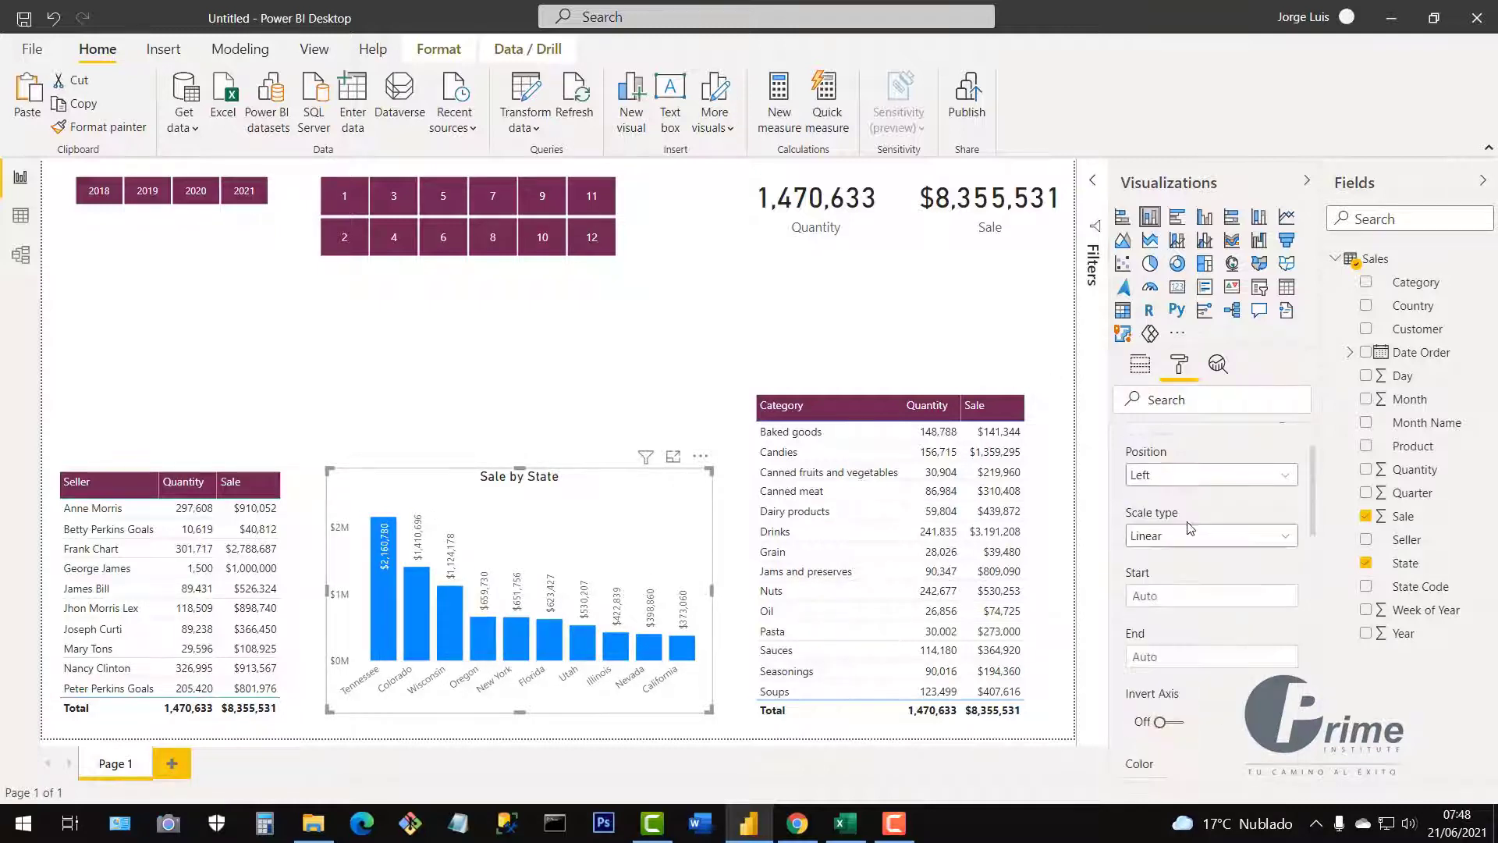
pyautogui.click(1129, 515)
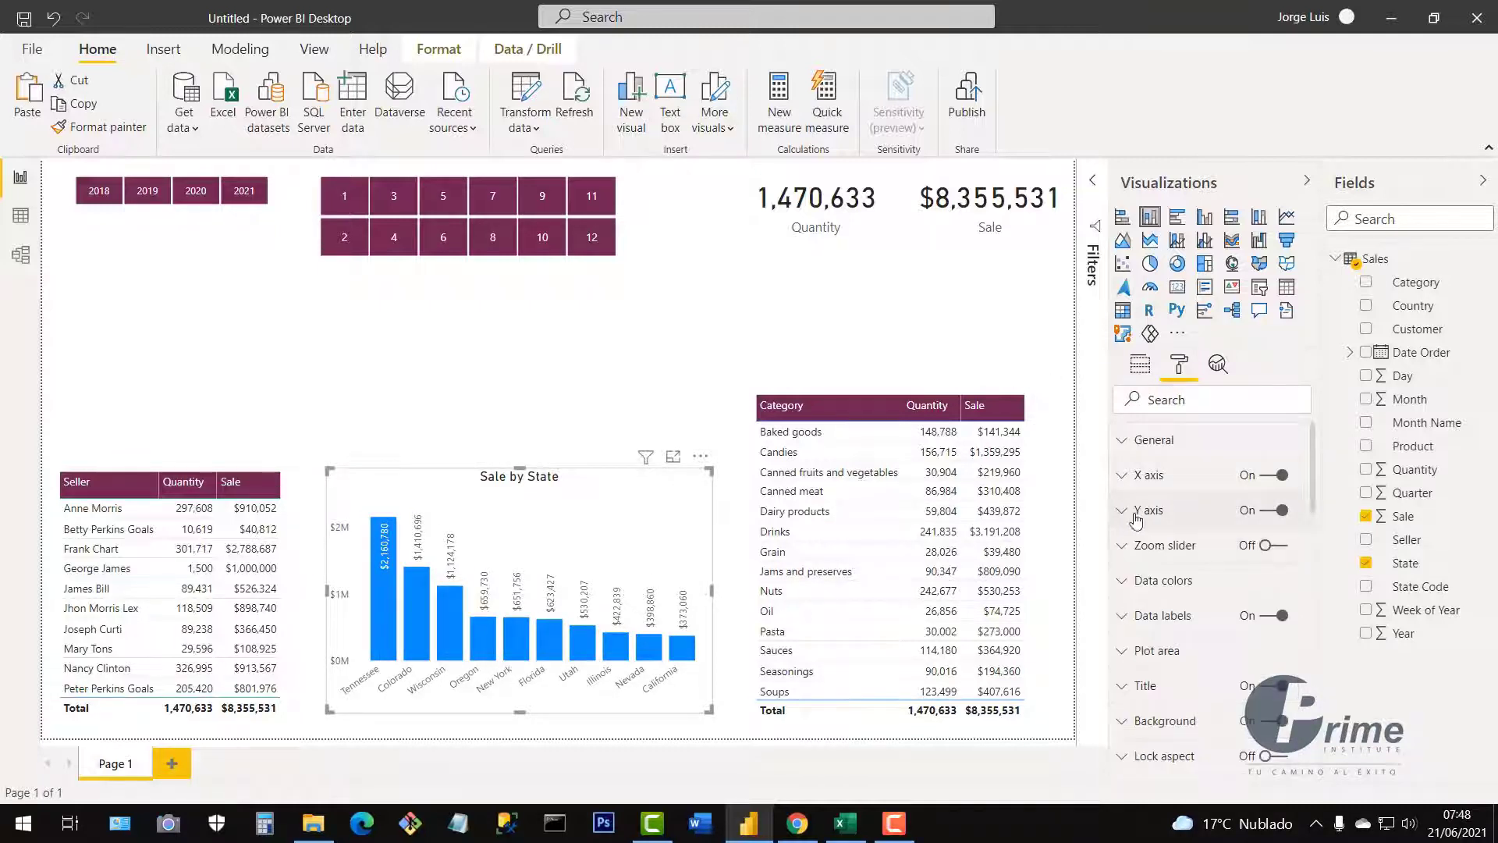
# Change the default data color of the Sale by State columns to the plum used in the table headers
pyautogui.click(1128, 589)
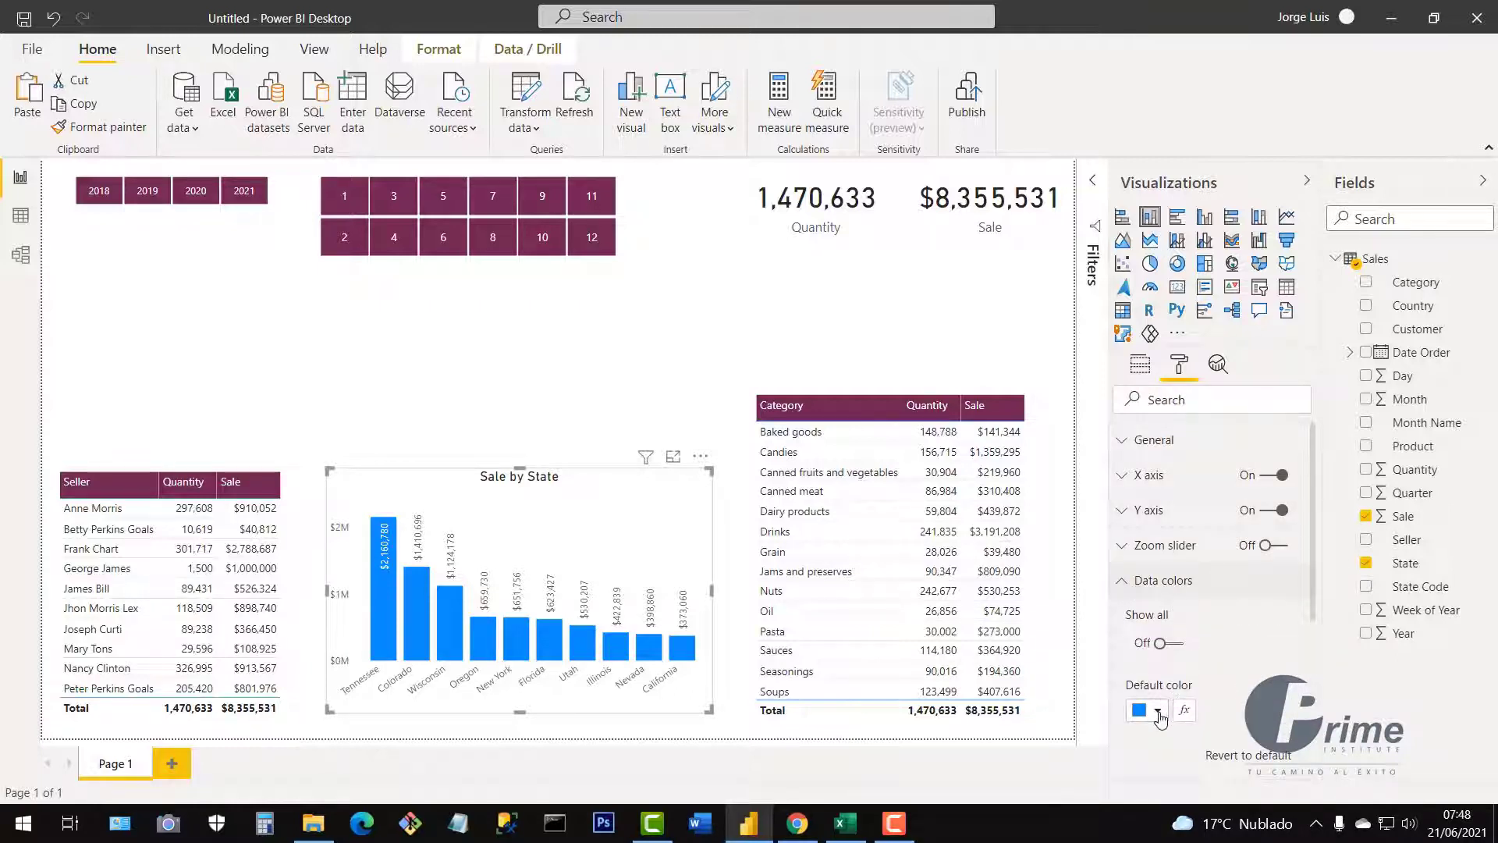
pyautogui.click(1157, 710)
pyautogui.click(1159, 620)
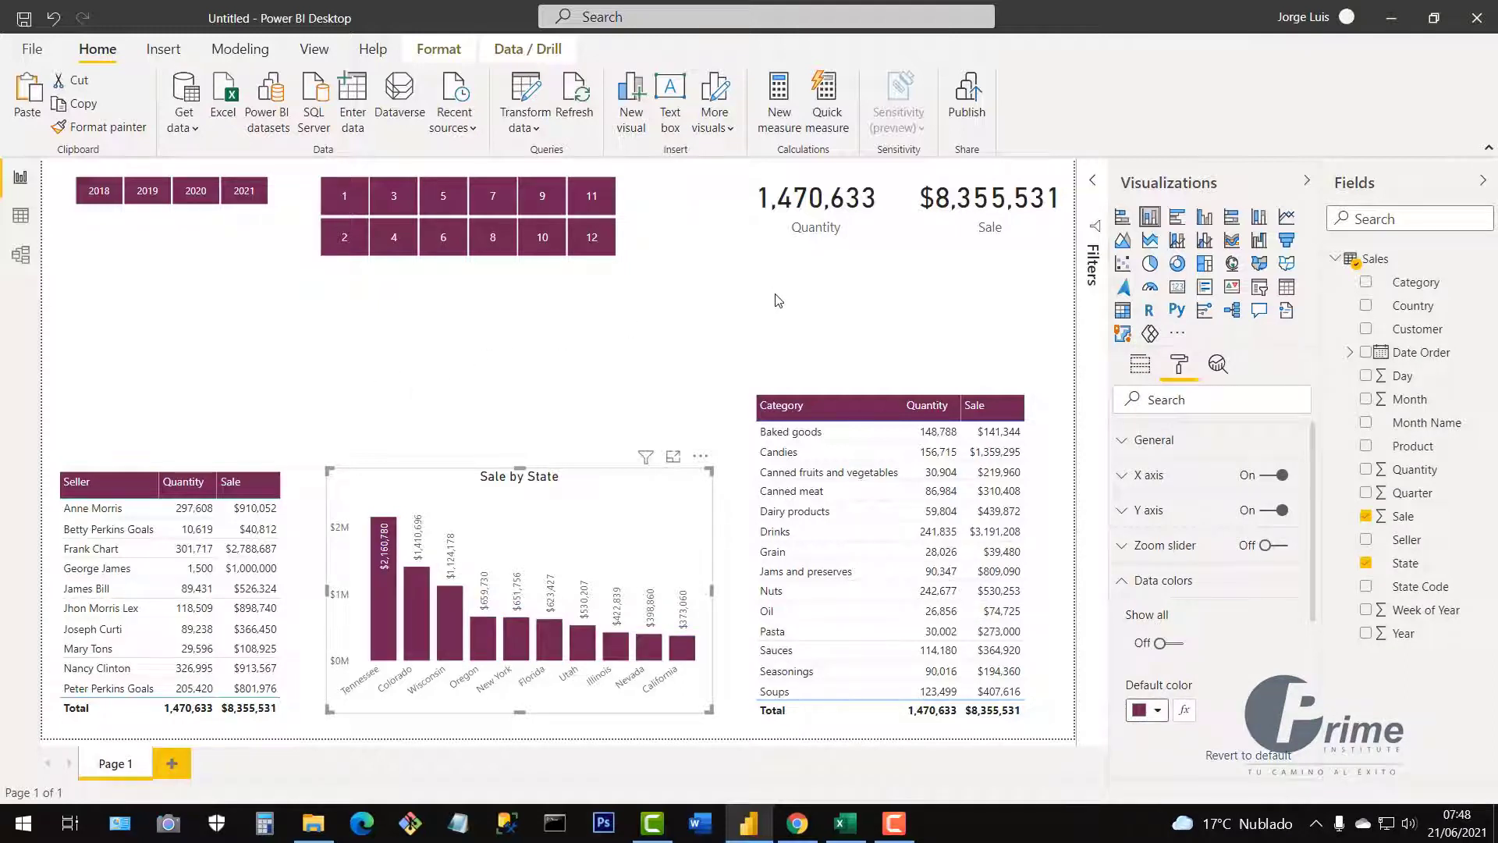
# Insert a line chart spanning the space above the seller table and state chart, and extend it up to just below the slicers
pyautogui.click(611, 390)
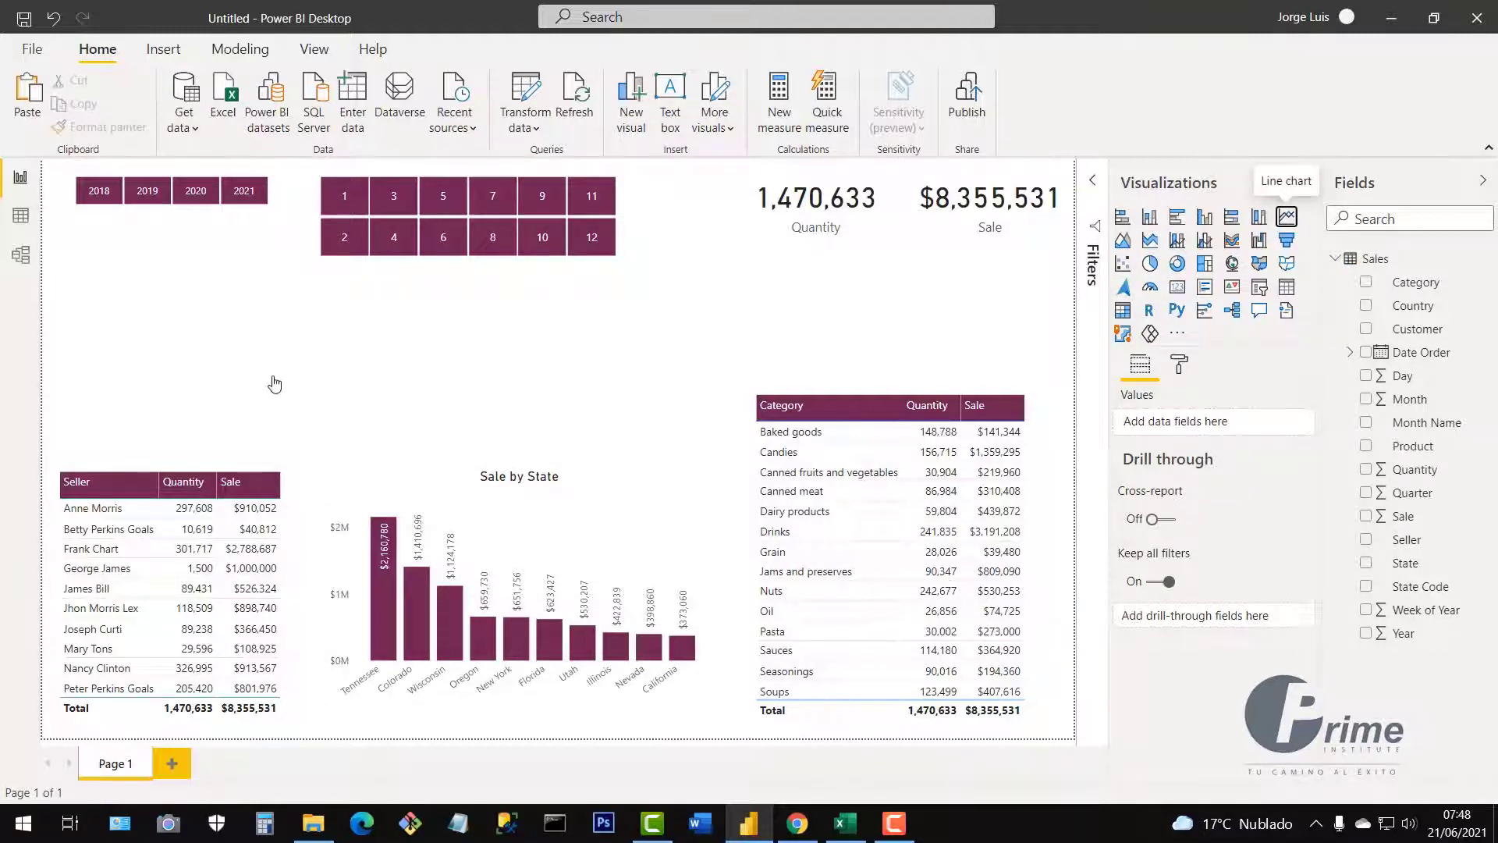
pyautogui.moveTo(291, 383); pyautogui.dragTo(738, 454)
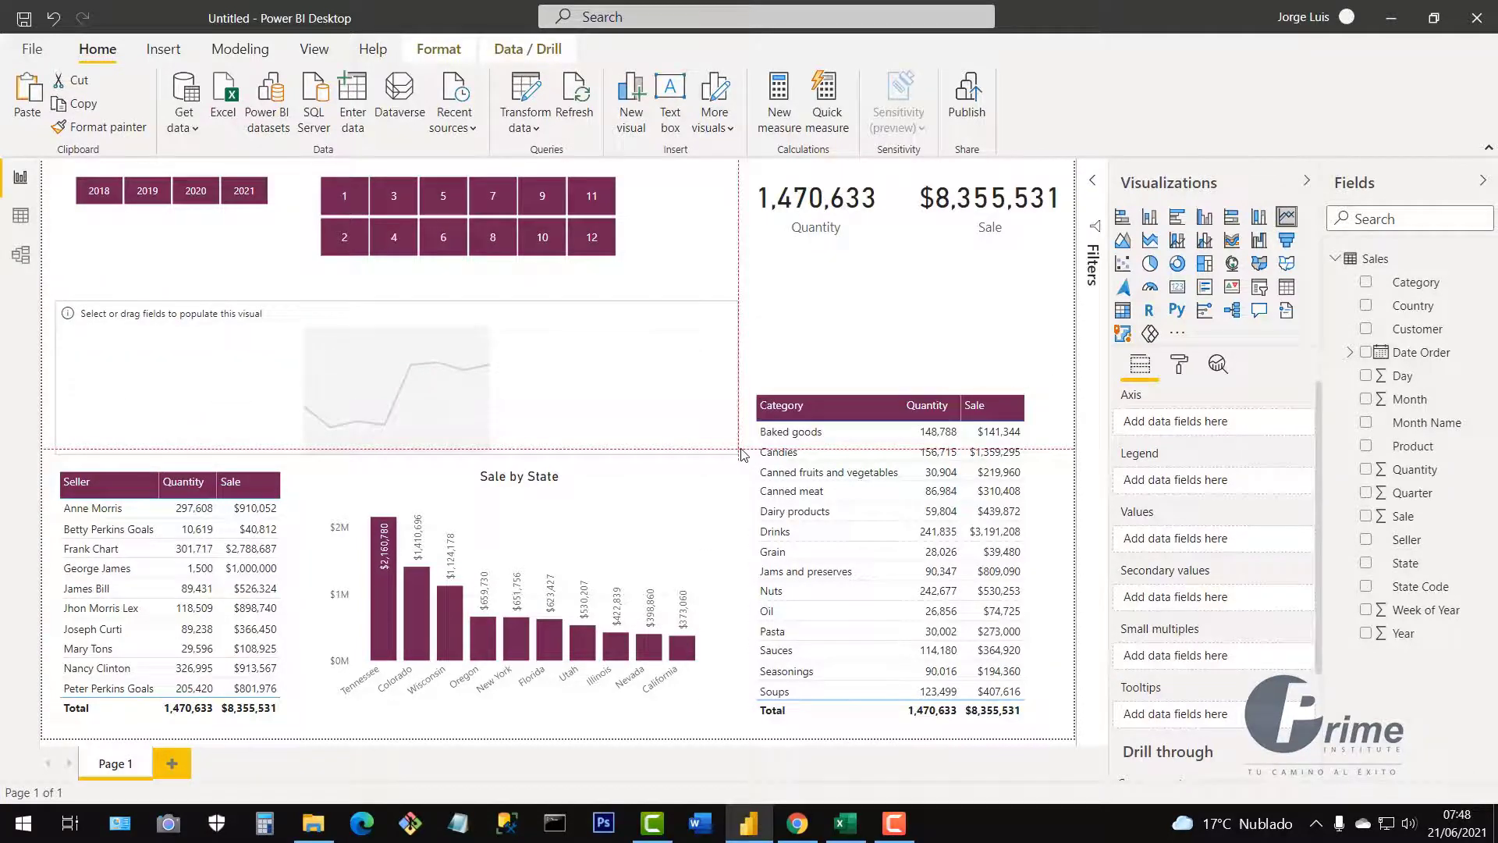
pyautogui.moveTo(407, 301); pyautogui.dragTo(405, 276)
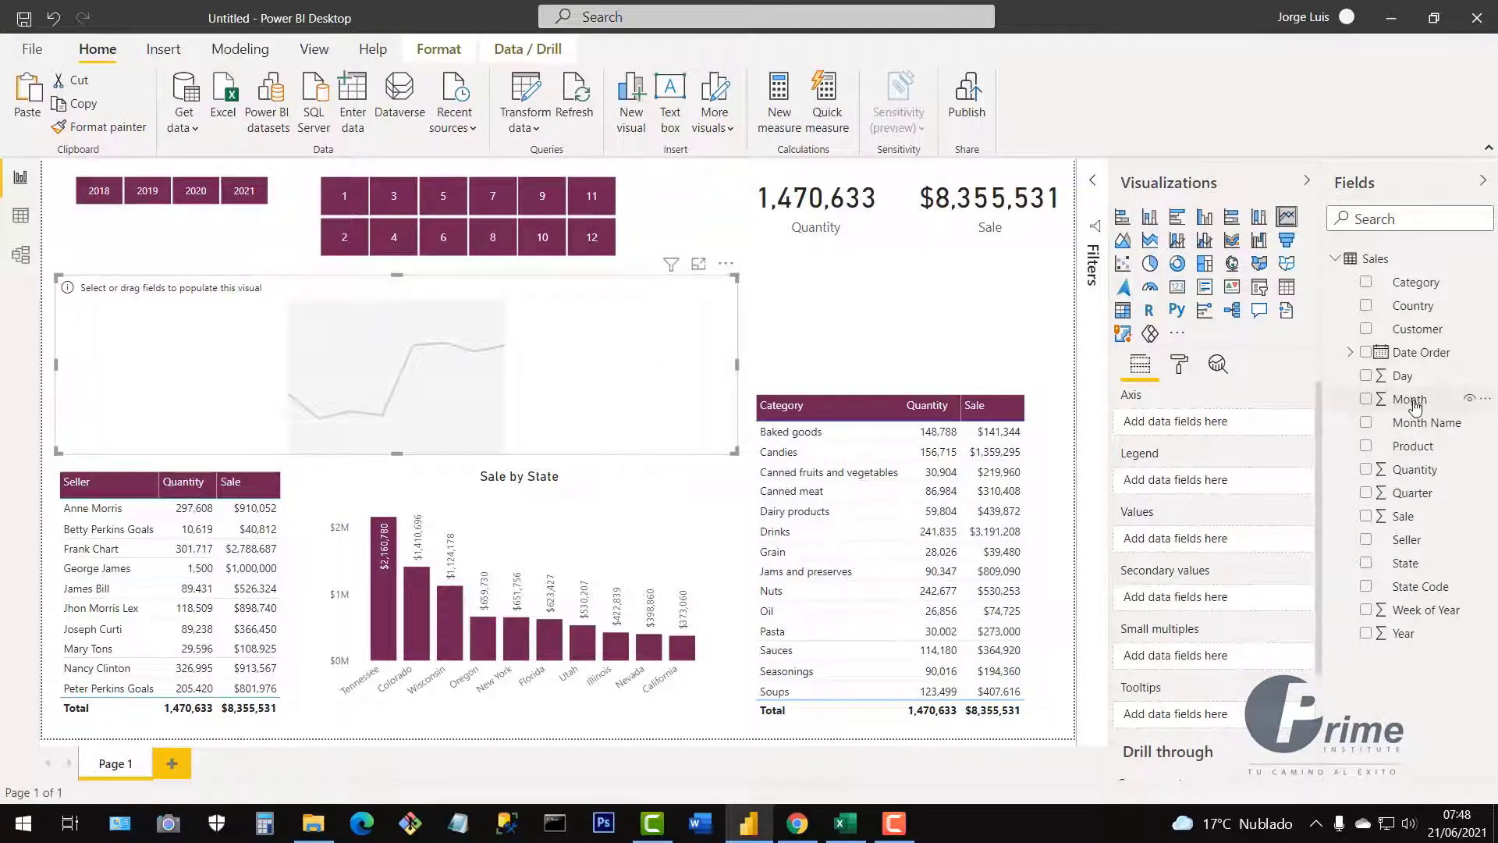
# Add the Month field to the line chart and place it on the axis
pyautogui.click(1366, 401)
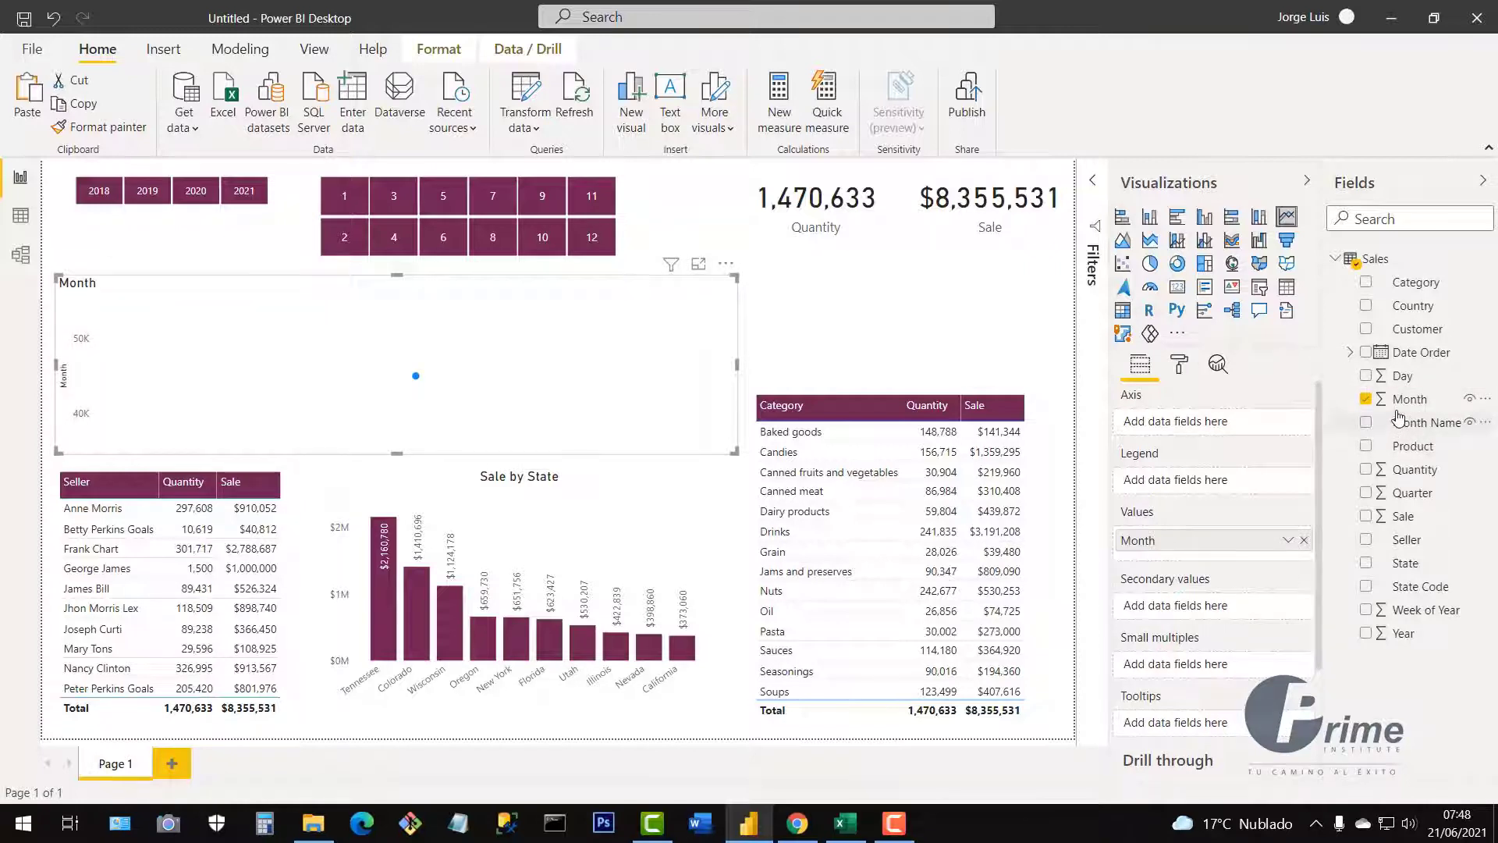
pyautogui.moveTo(1397, 416); pyautogui.dragTo(1319, 478)
pyautogui.moveTo(1161, 544); pyautogui.dragTo(1141, 407)
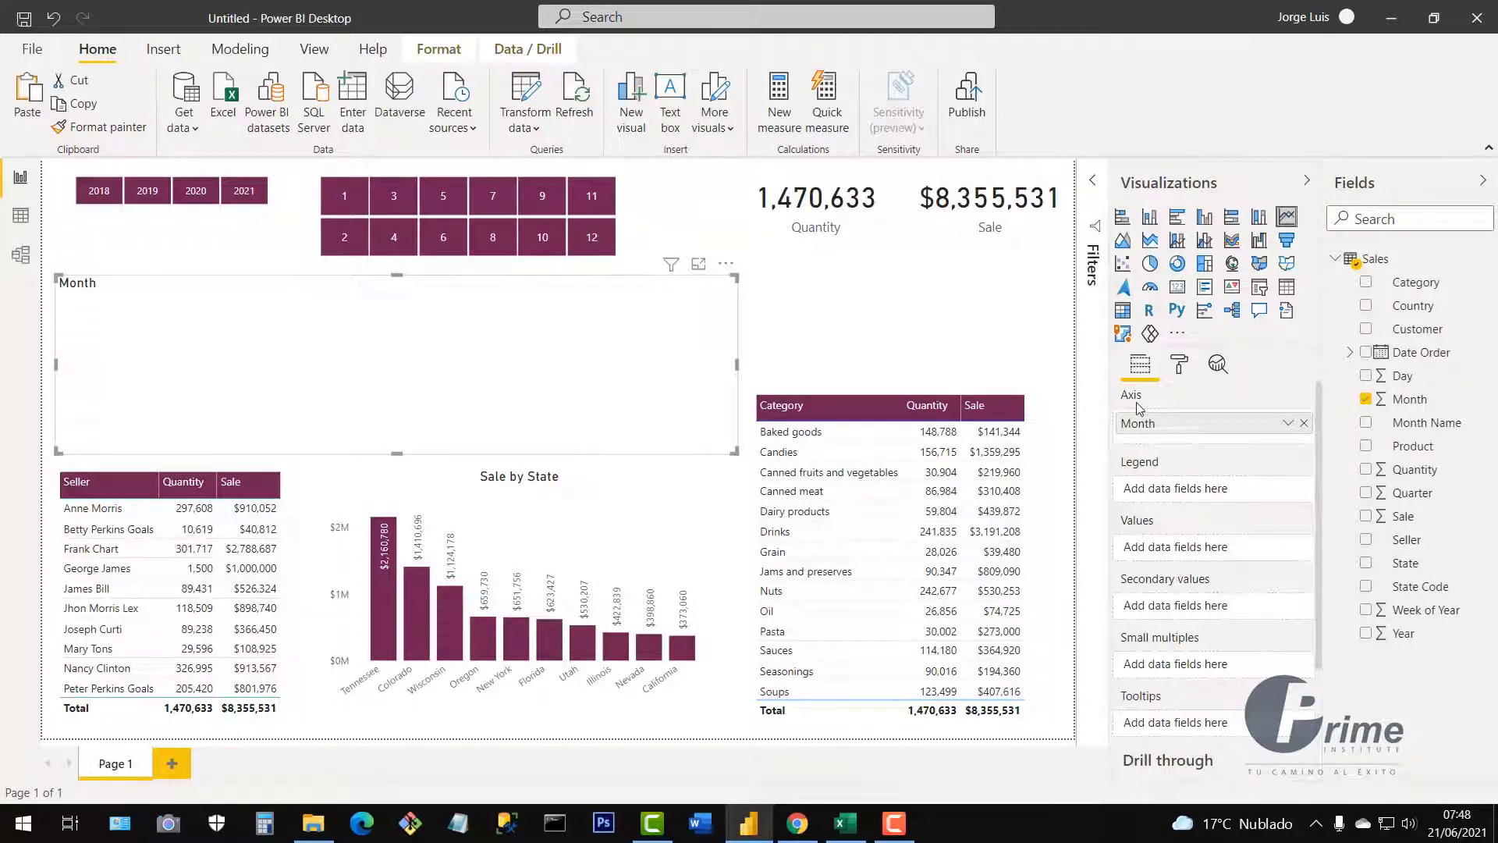
# Plot Quantity as the line chart's values and Sale as its secondary values
pyautogui.click(1366, 471)
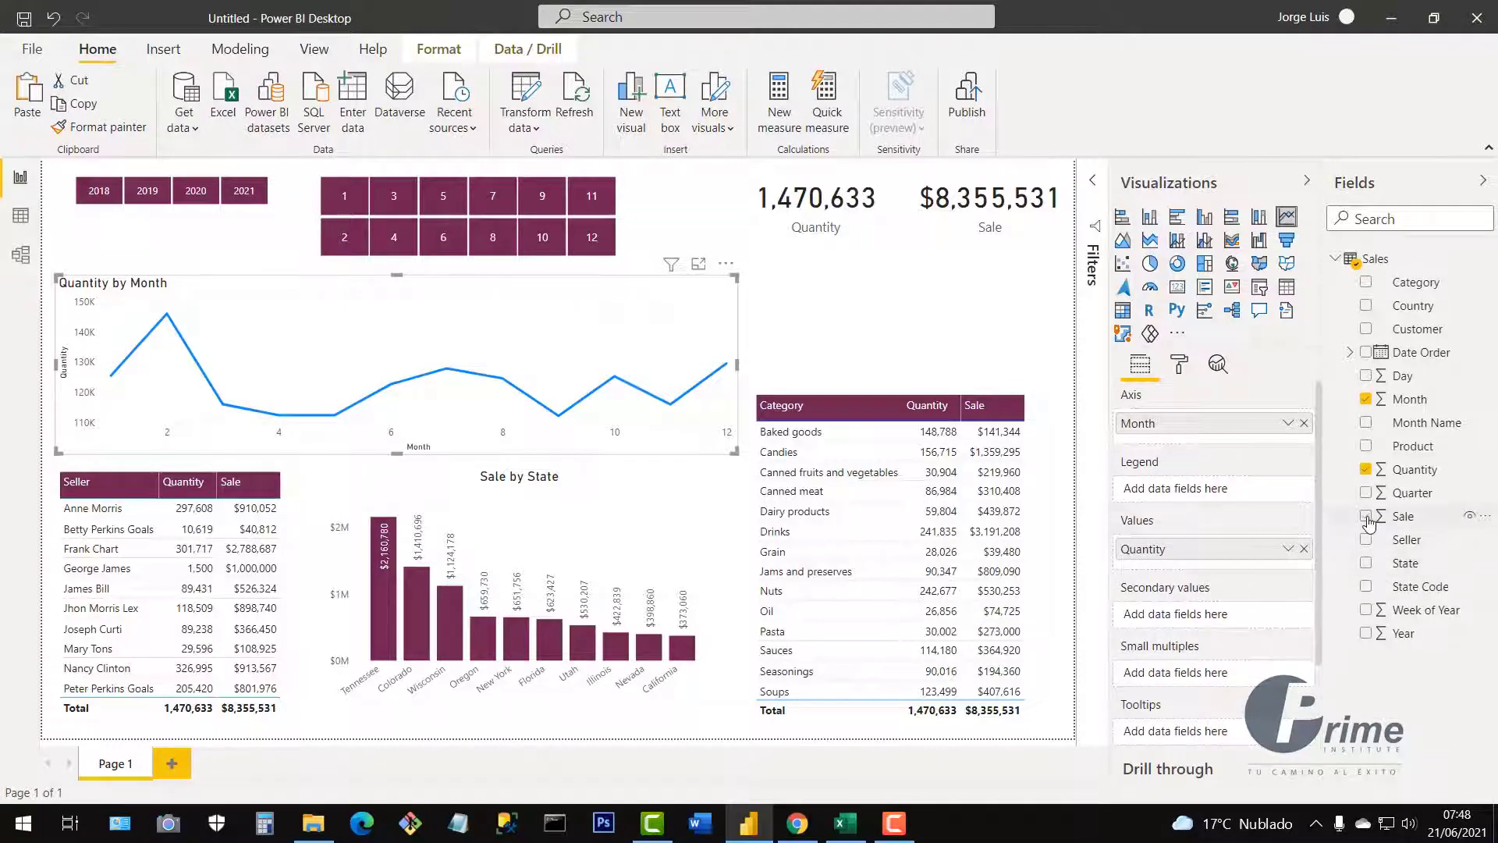
pyautogui.click(1366, 516)
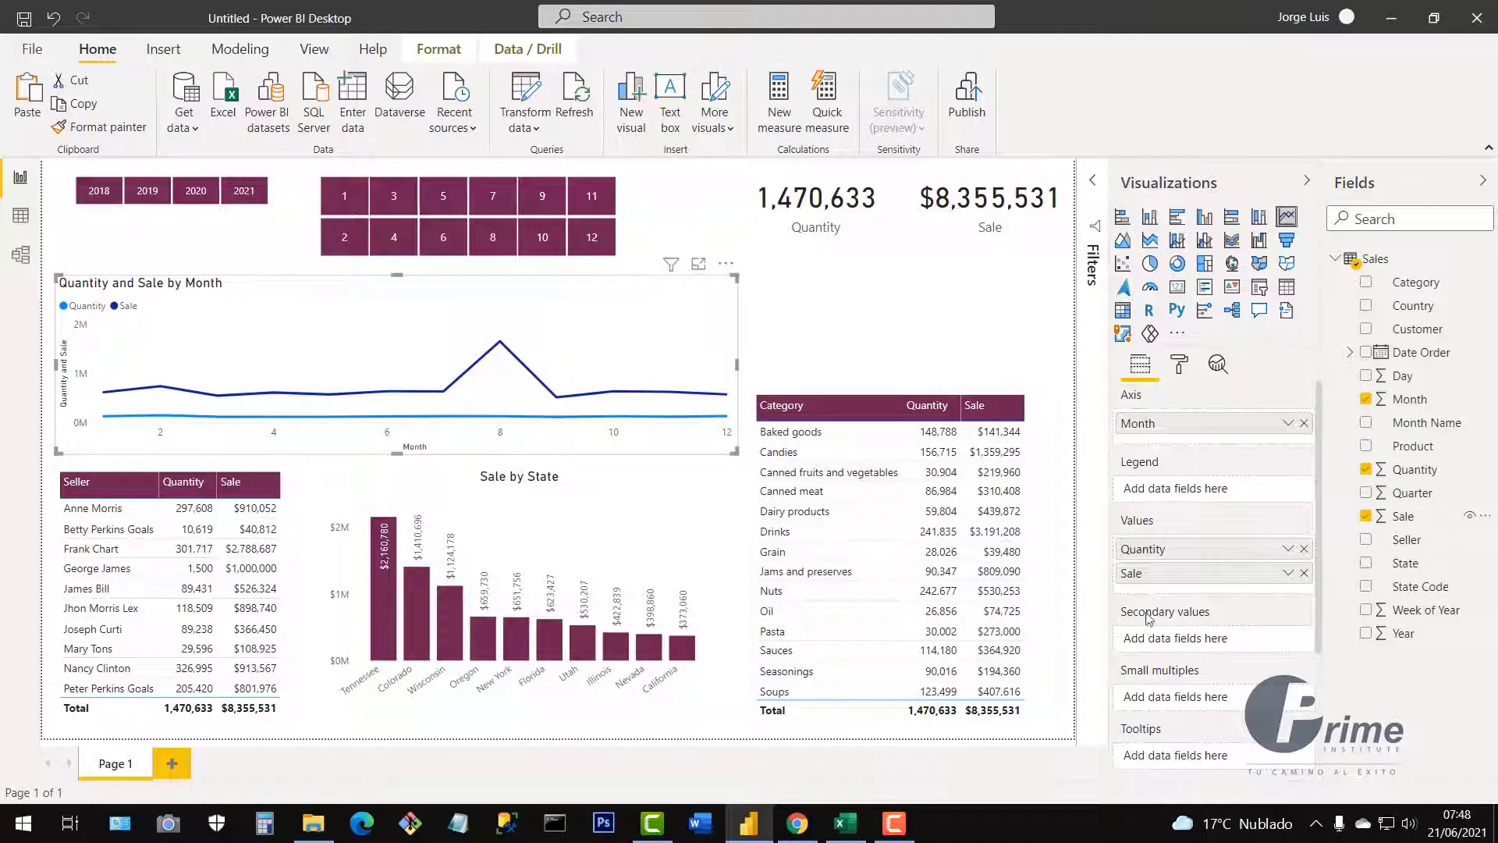
pyautogui.moveTo(1149, 581); pyautogui.dragTo(1160, 652)
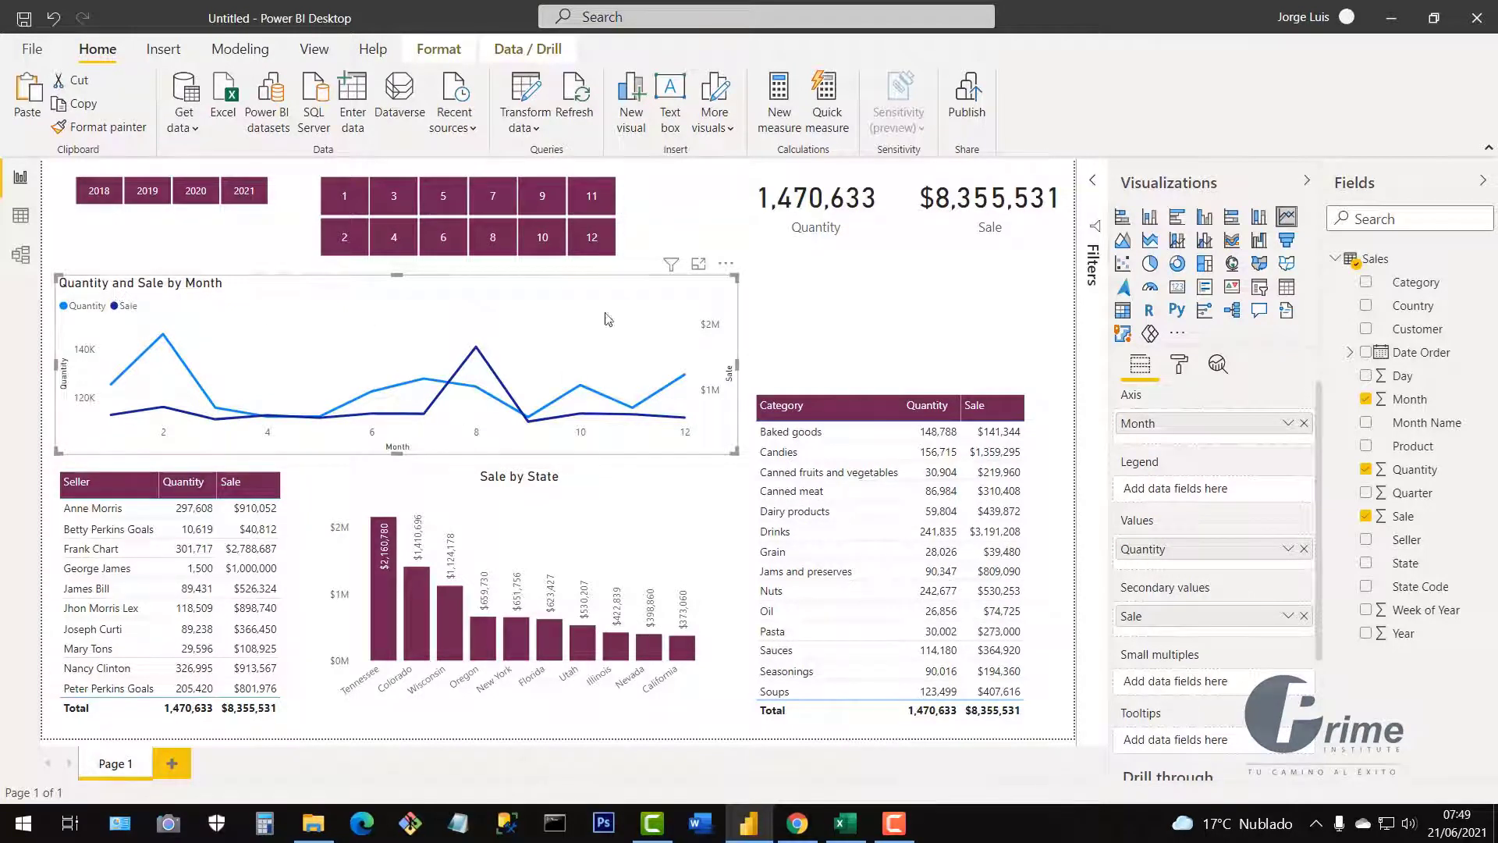
# Copy the formatting of the Sale by State chart onto the monthly Quantity and Sale line chart with the format painter
pyautogui.click(1180, 365)
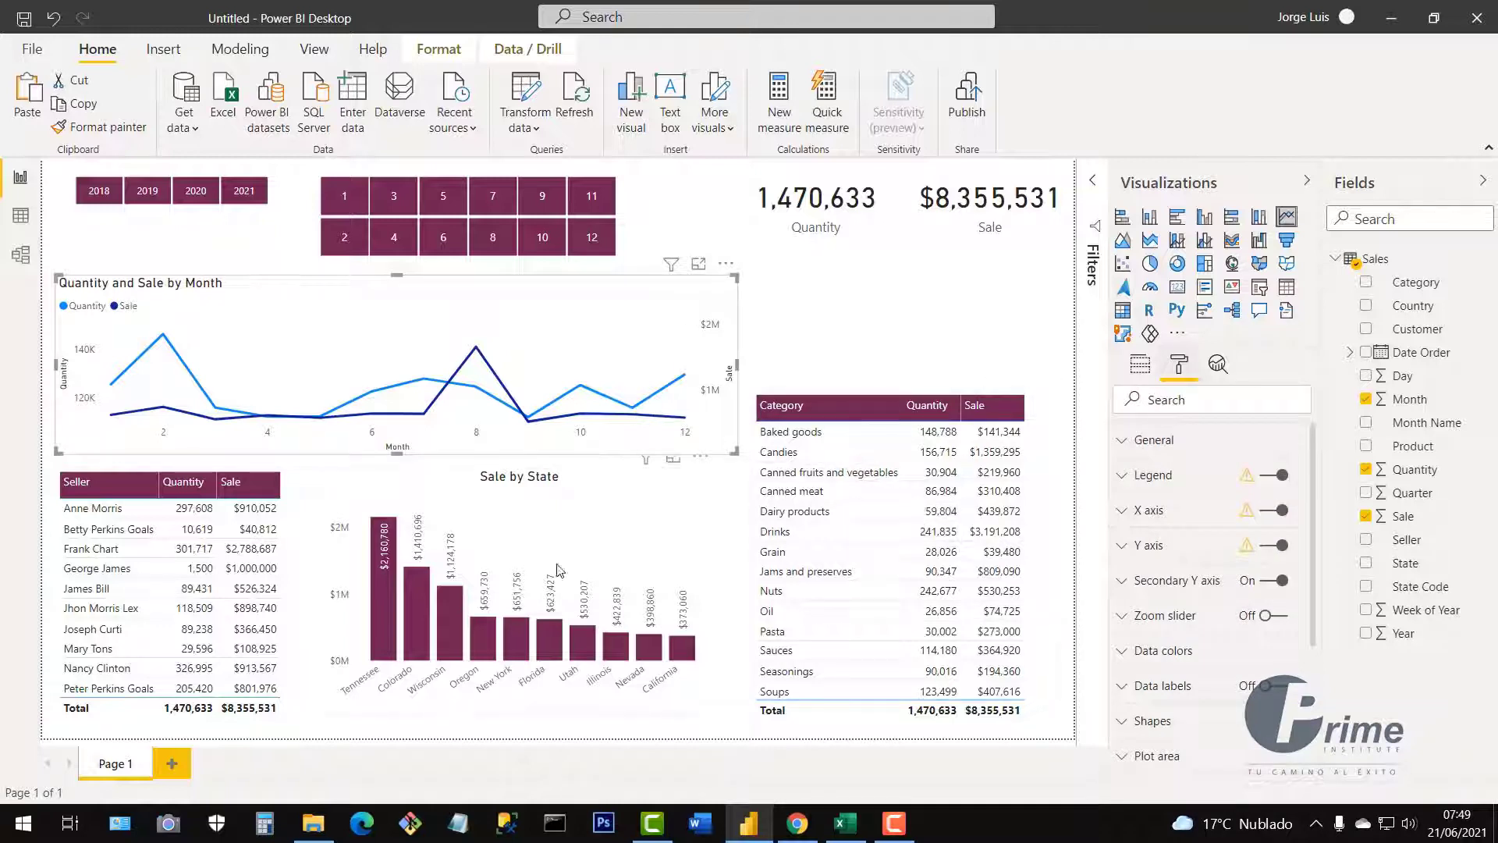
pyautogui.click(674, 491)
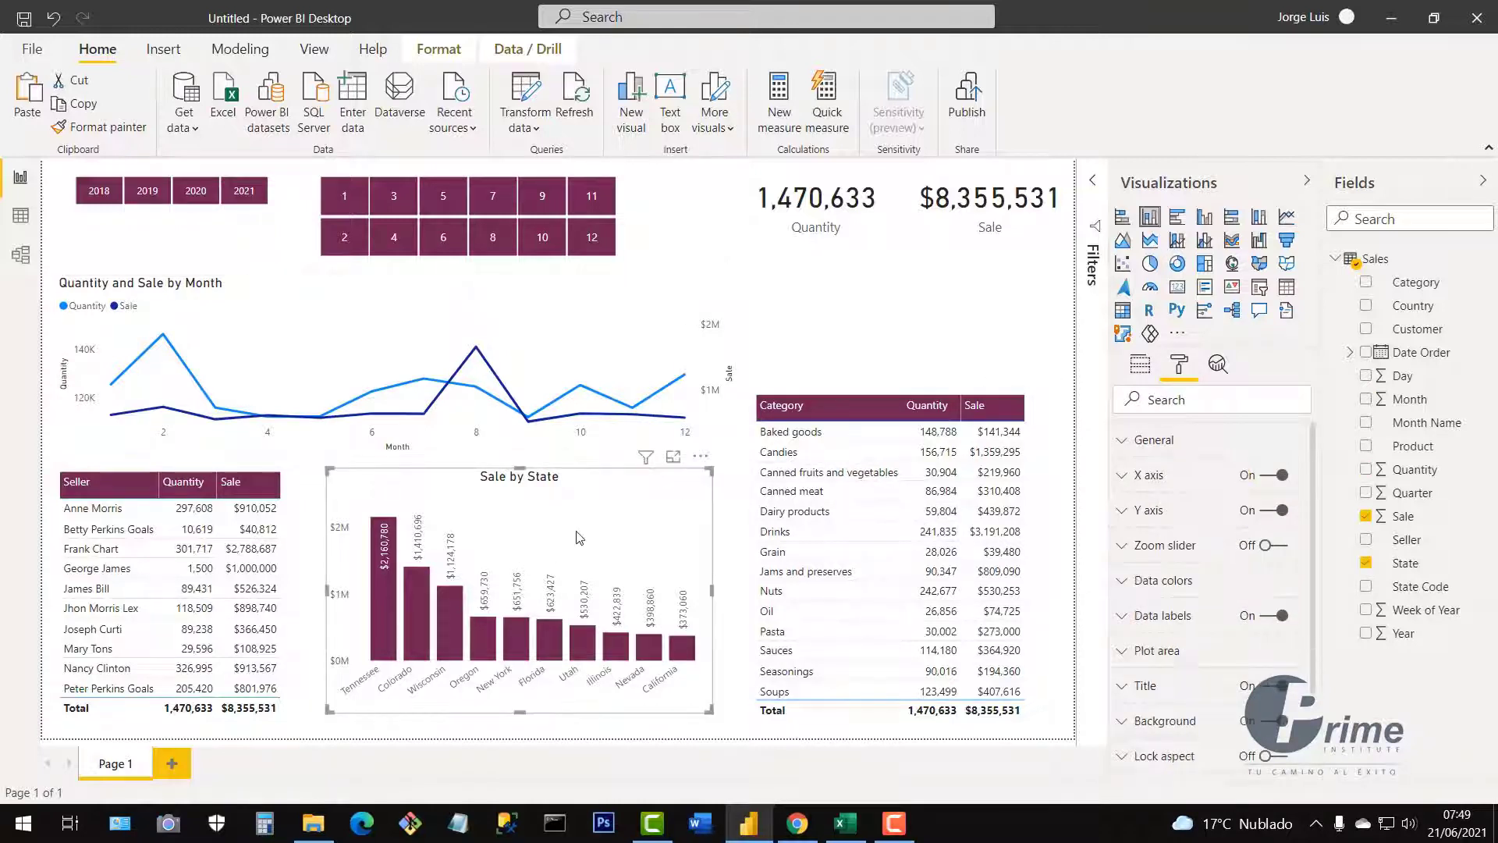
pyautogui.click(92, 129)
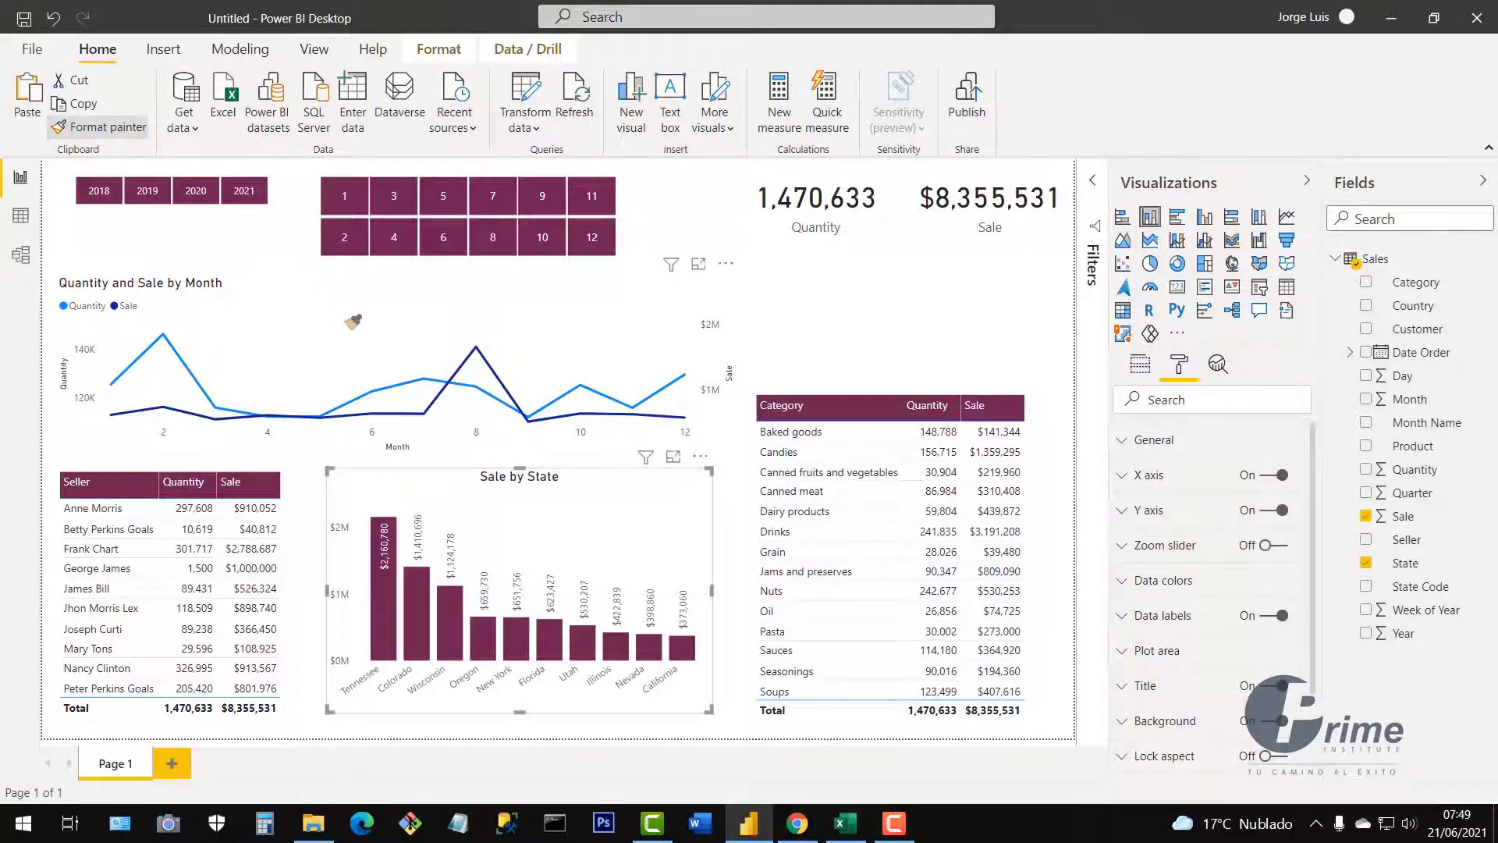
pyautogui.click(660, 414)
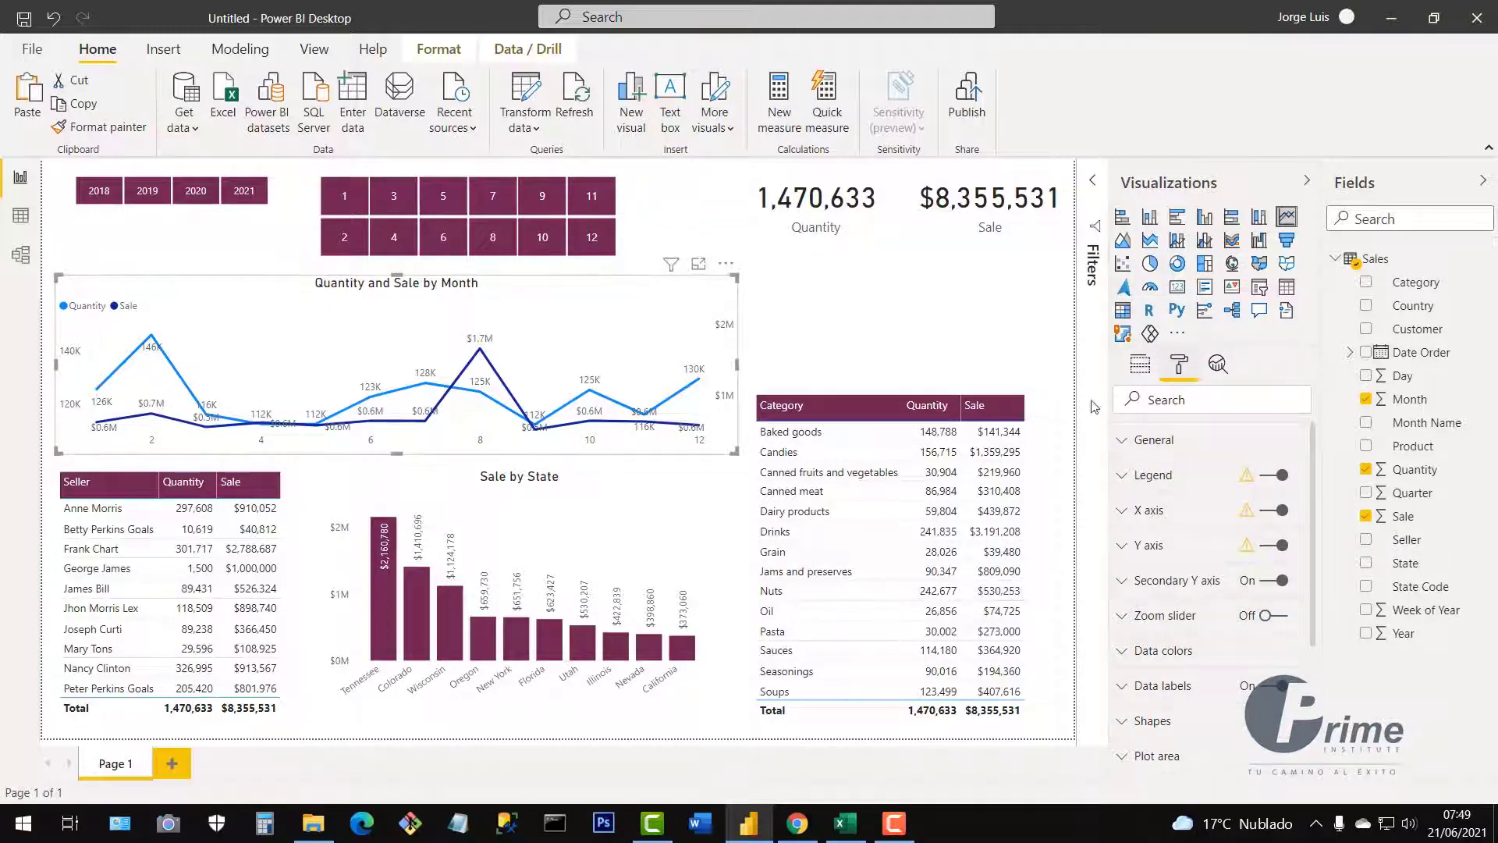
# Set the line chart's legend position to Top Center
pyautogui.click(1123, 481)
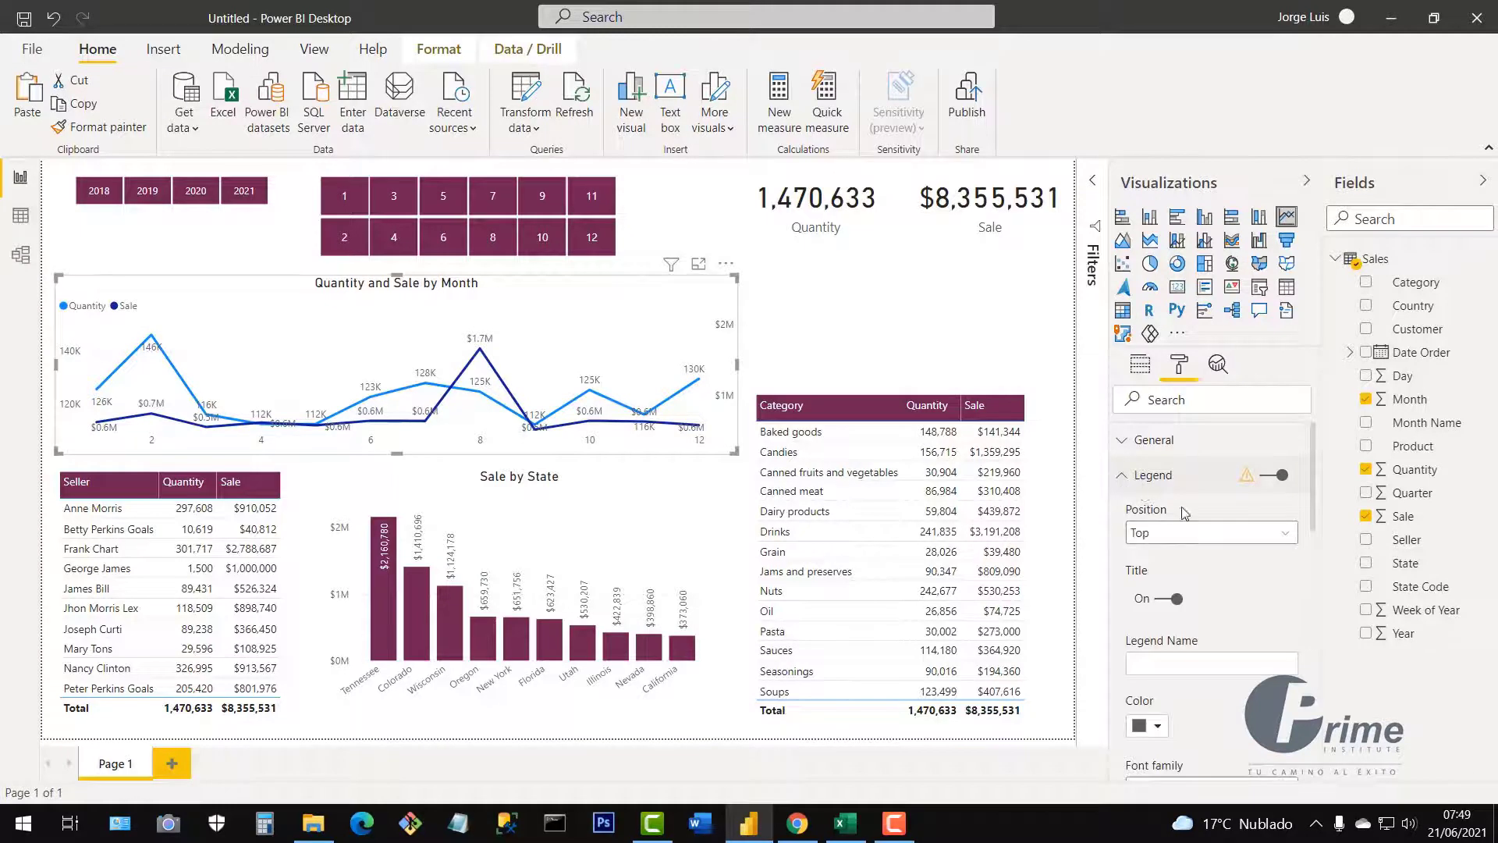
pyautogui.click(1221, 538)
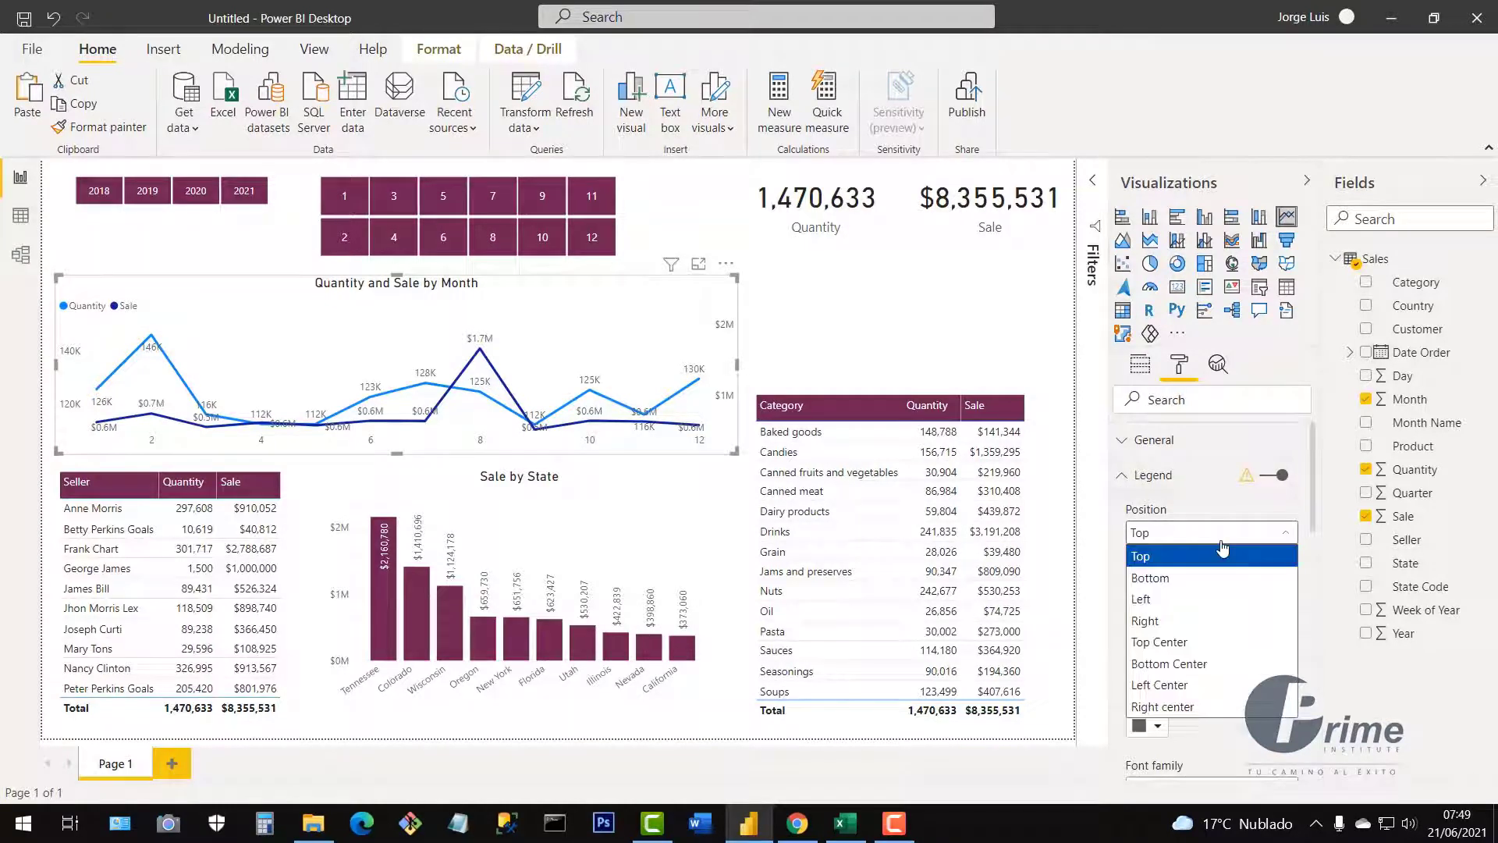
pyautogui.click(1182, 642)
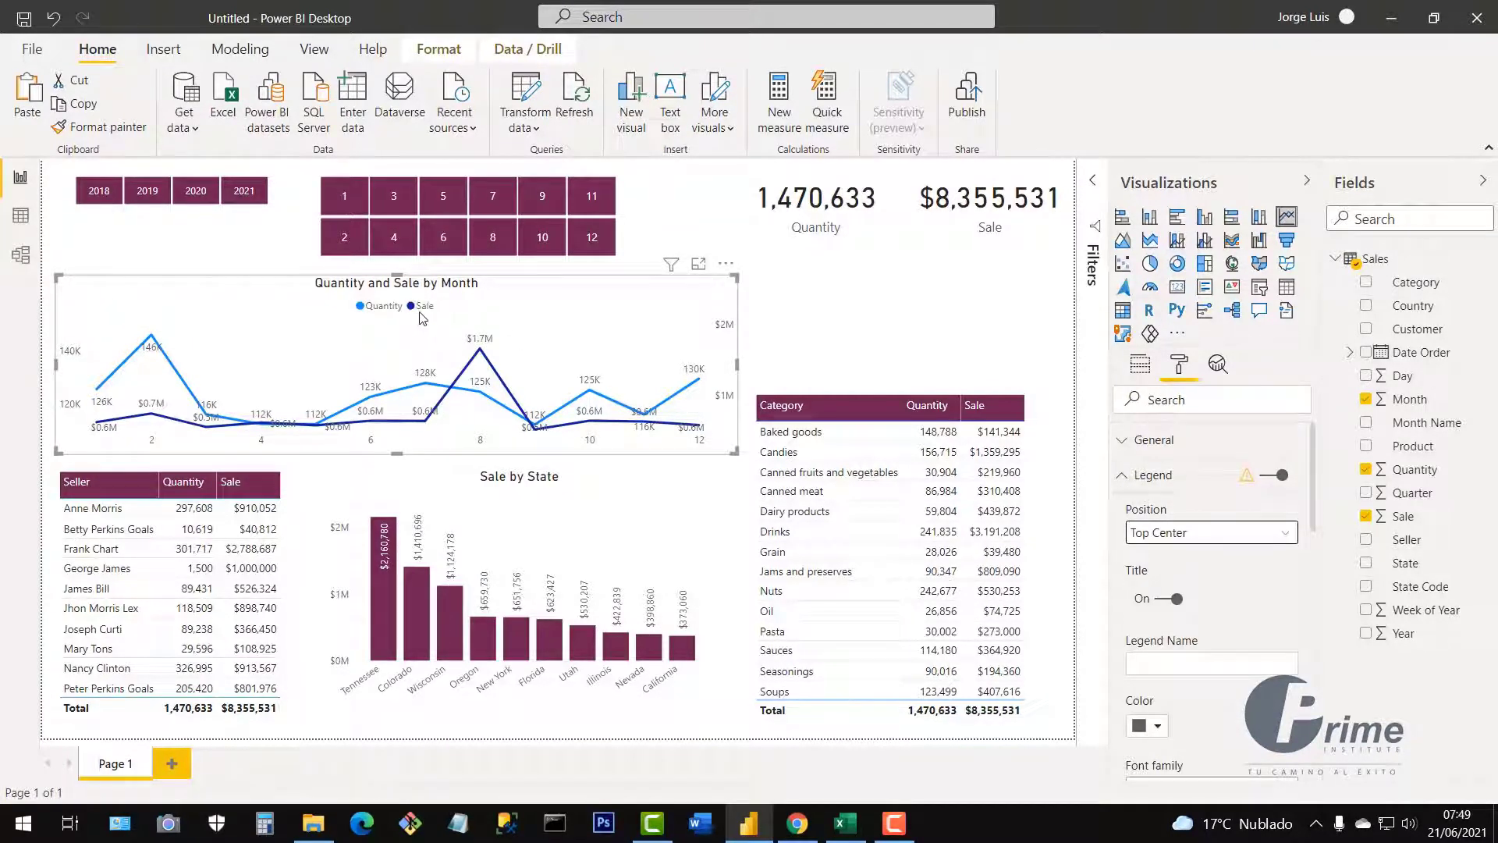
pyautogui.click(1127, 483)
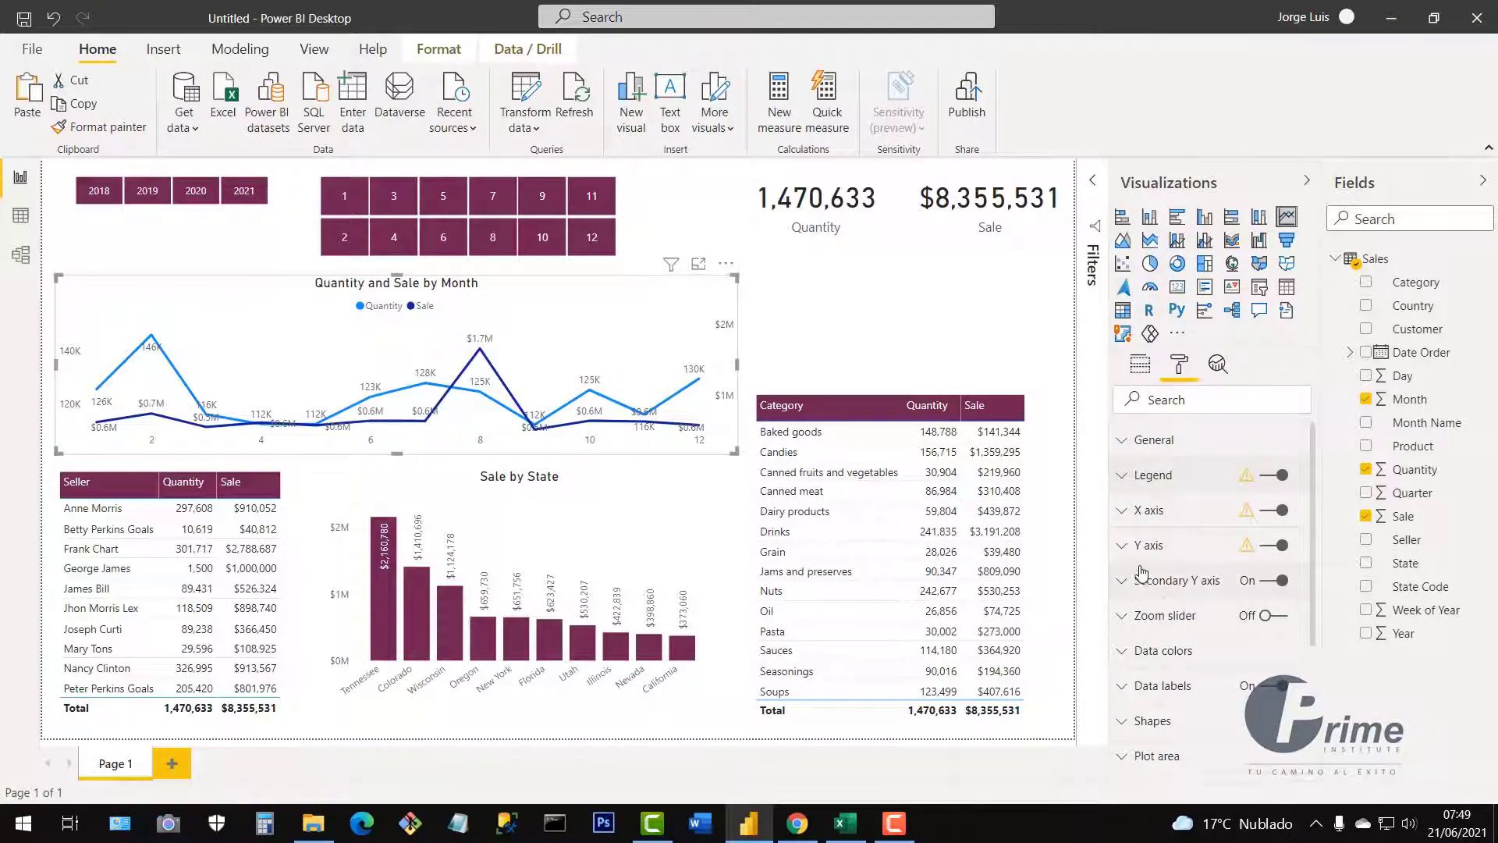
# Set the line chart's data labels to display units None and position Above
pyautogui.click(1124, 687)
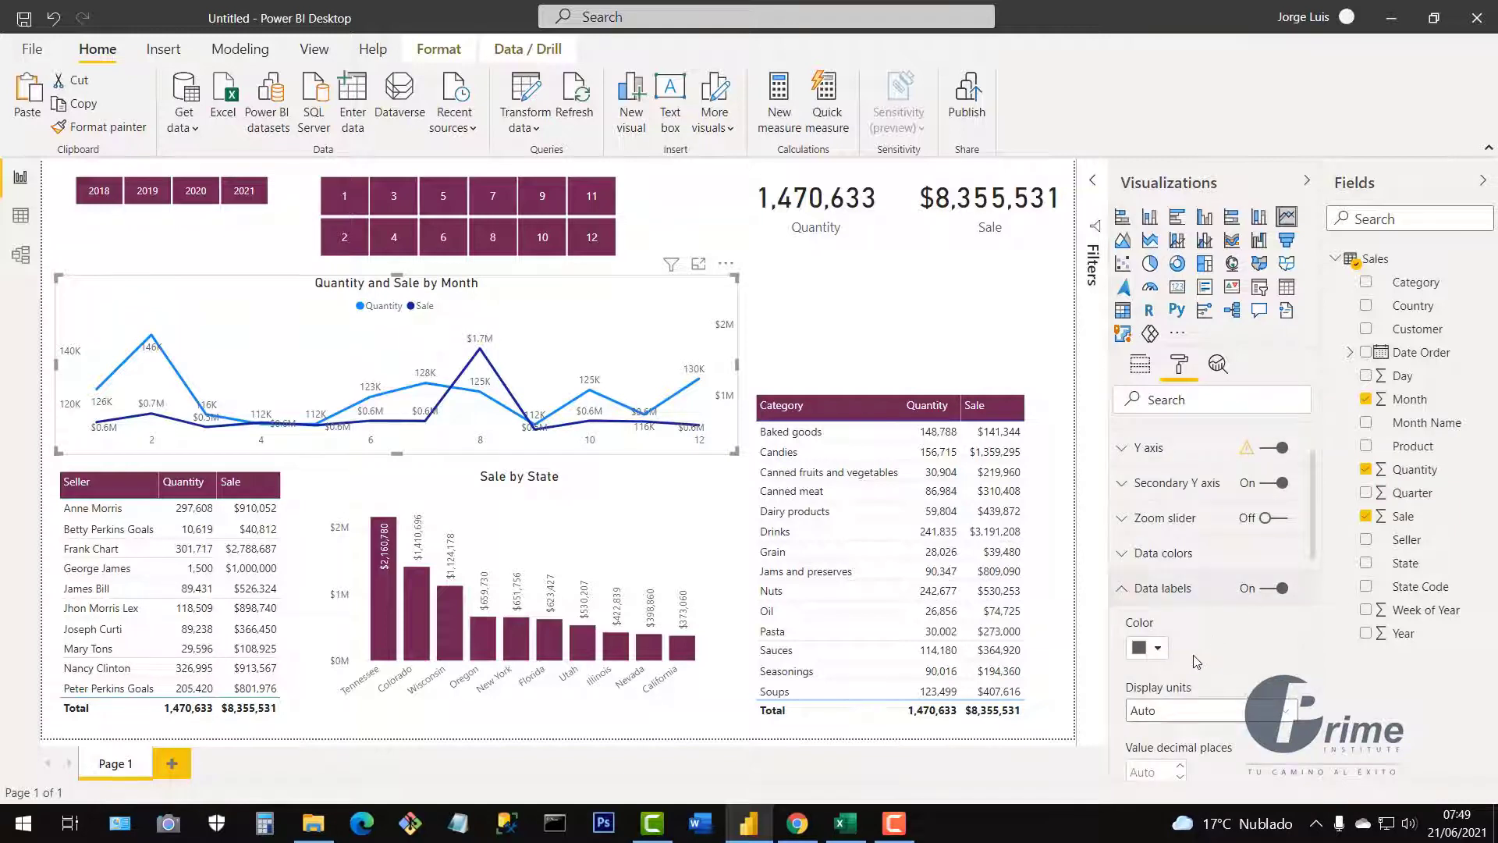
pyautogui.click(1178, 713)
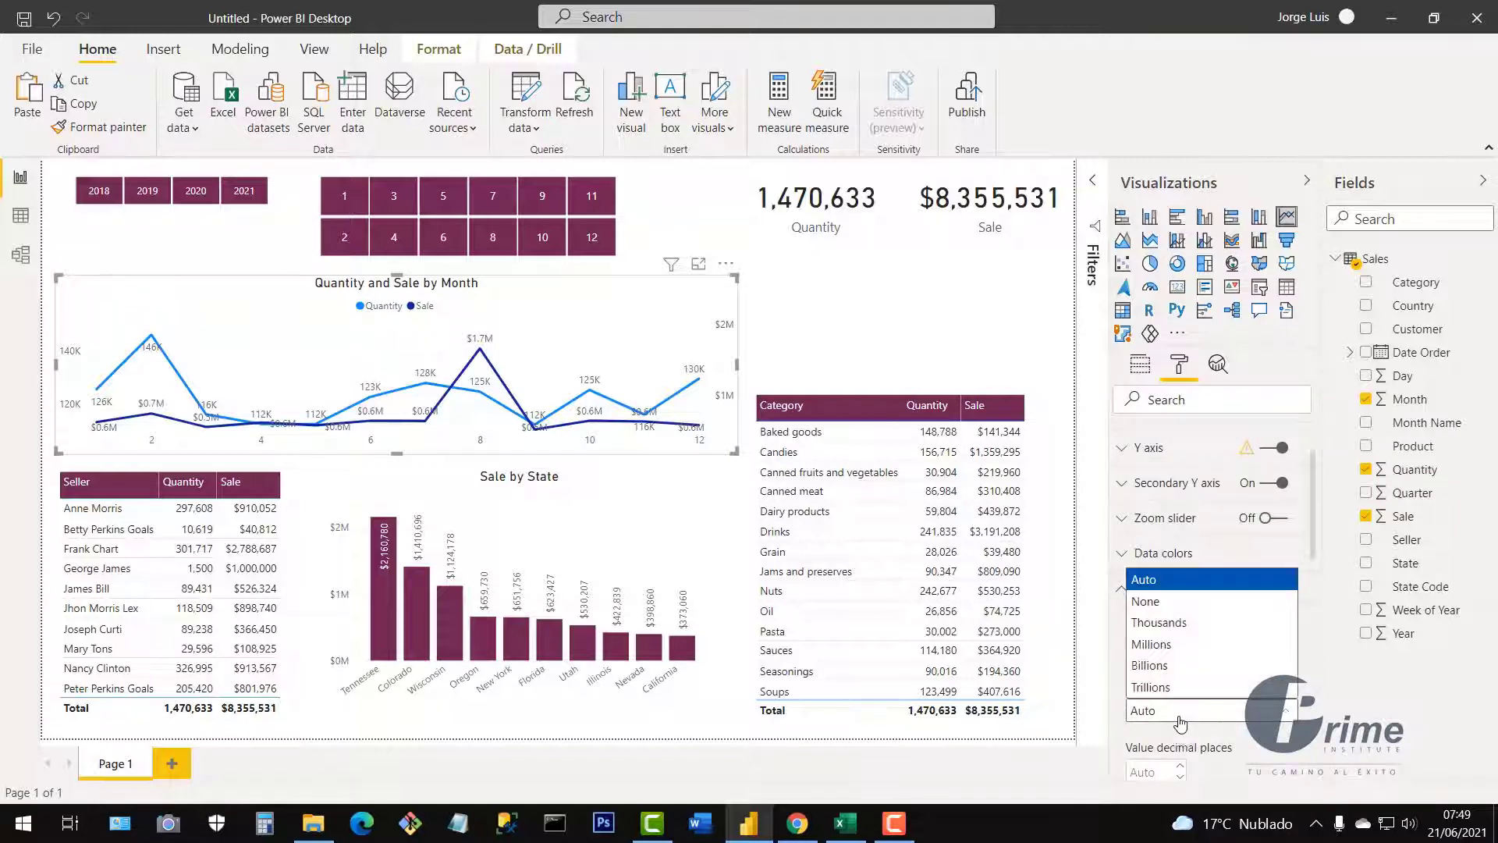
pyautogui.click(1174, 609)
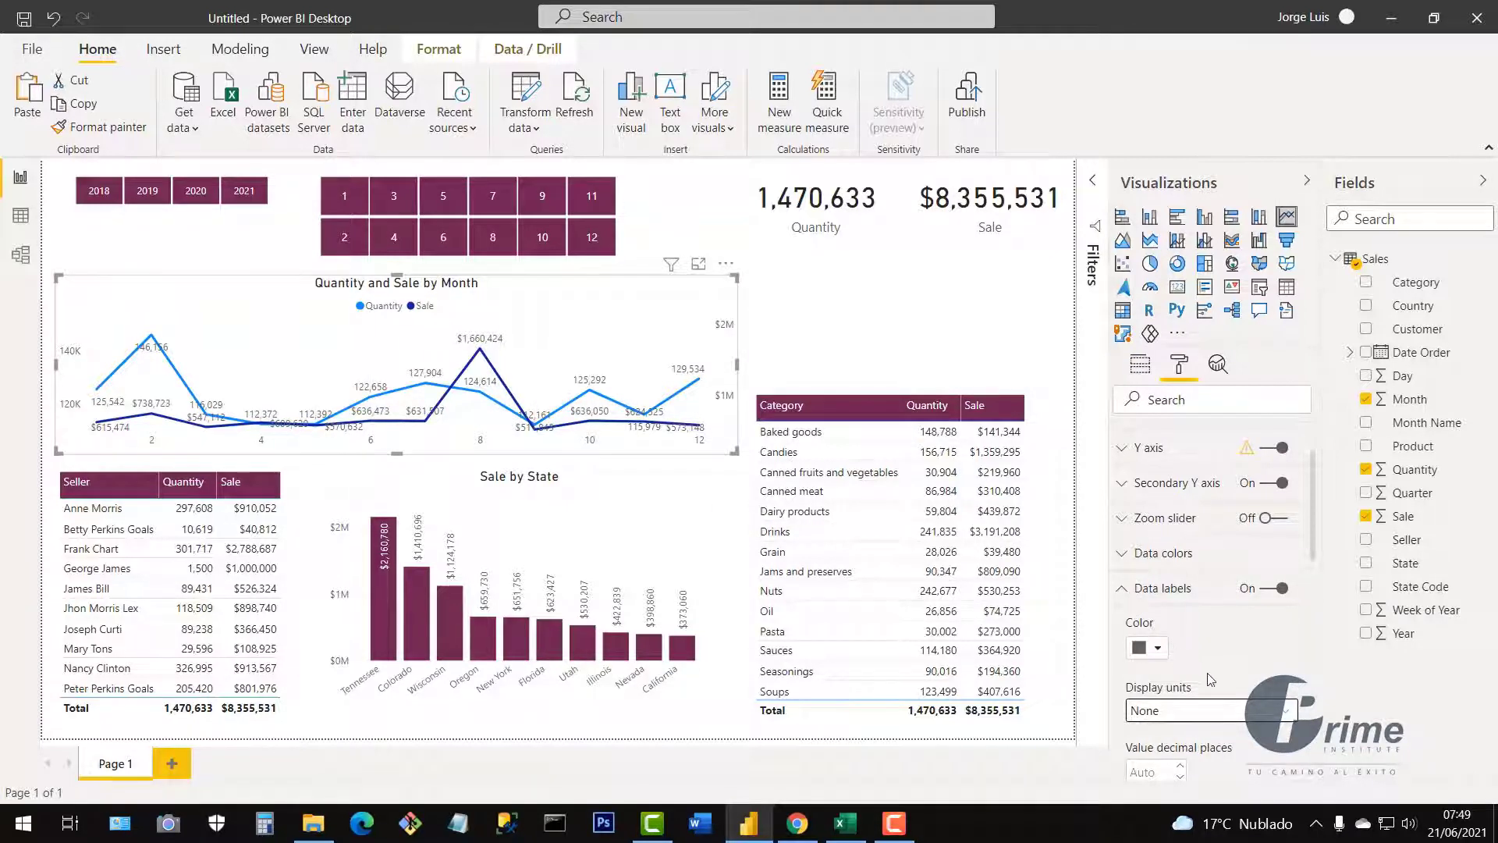
pyautogui.scroll(-2, 1209, 695)
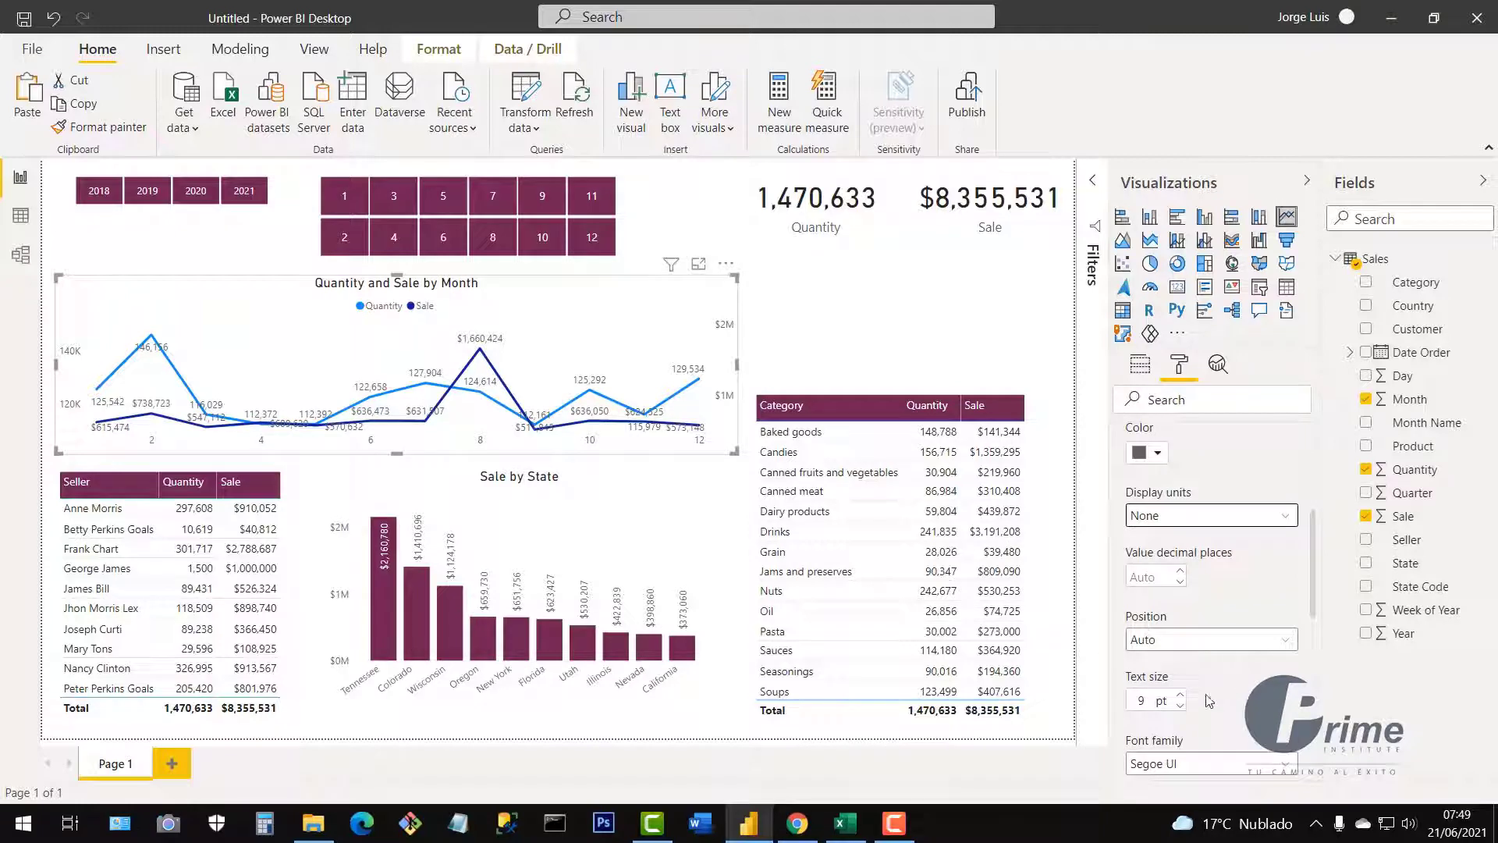
pyautogui.click(1191, 641)
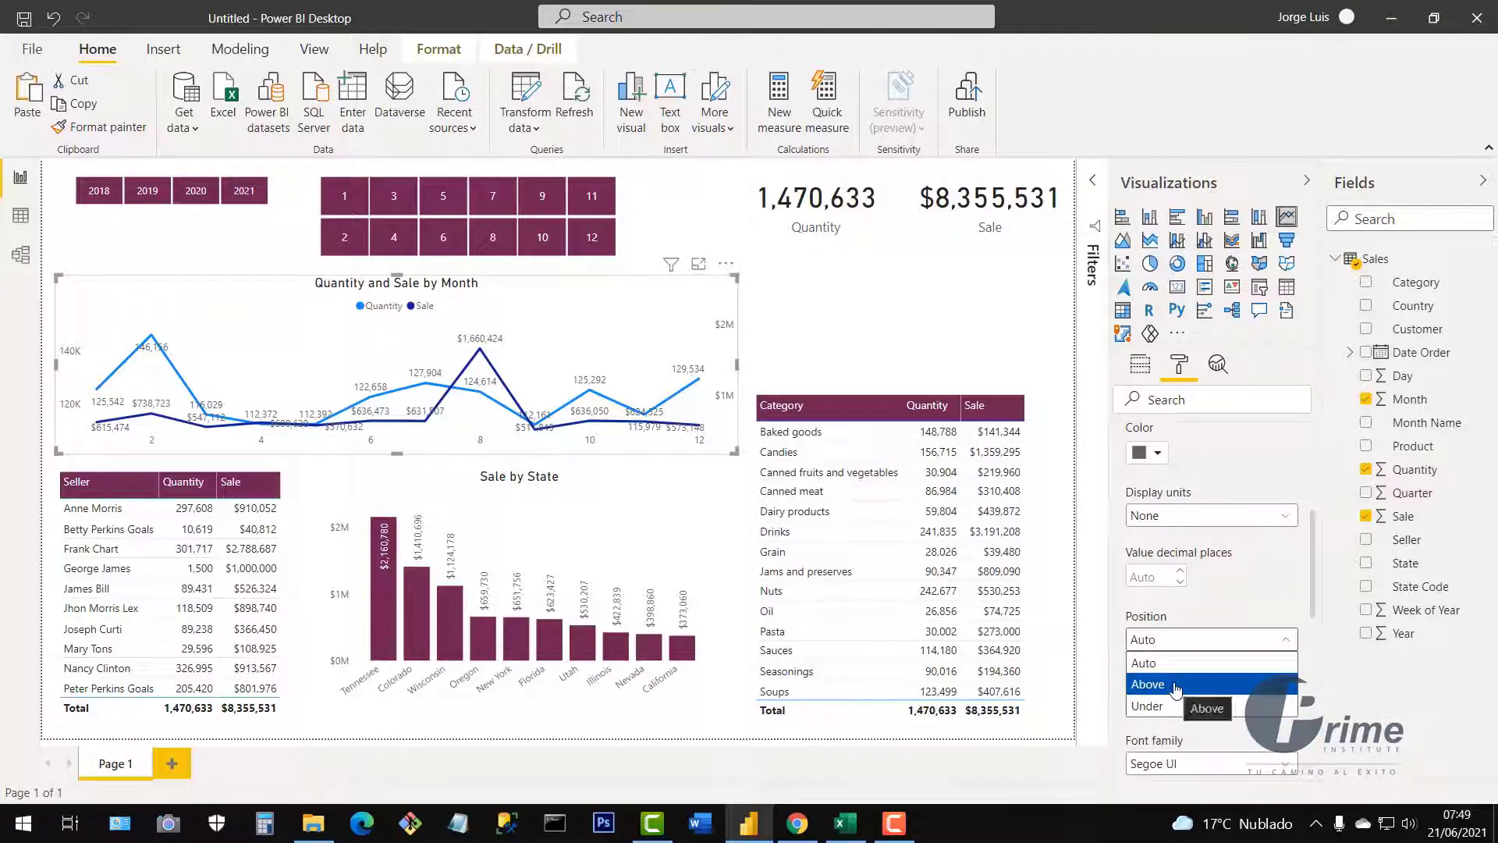
pyautogui.click(1176, 690)
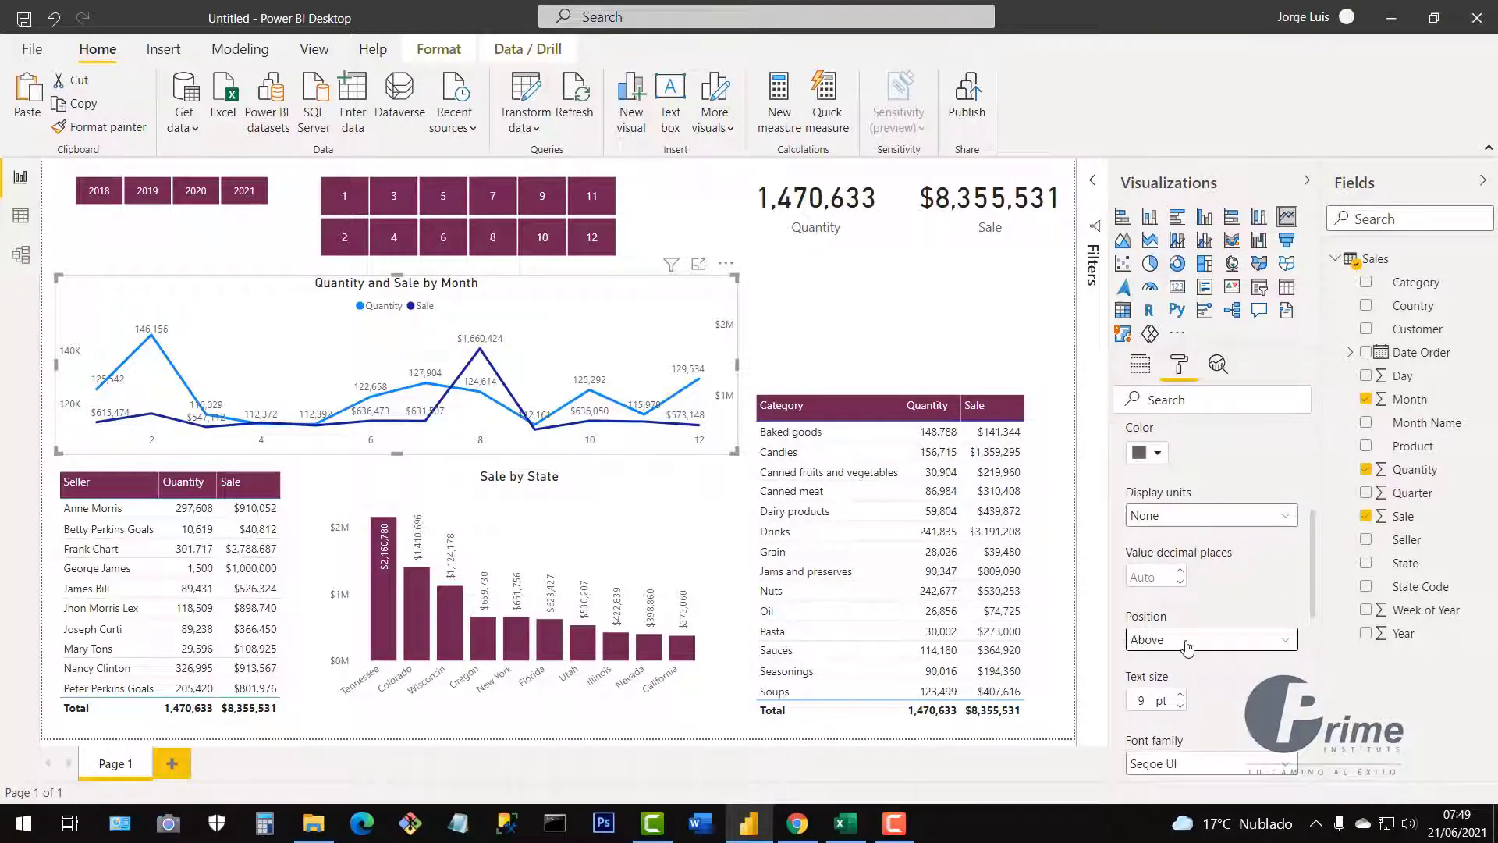
# Try the Under and Auto positions for the line chart's data labels, and return them to Above
pyautogui.click(1187, 646)
pyautogui.click(1174, 706)
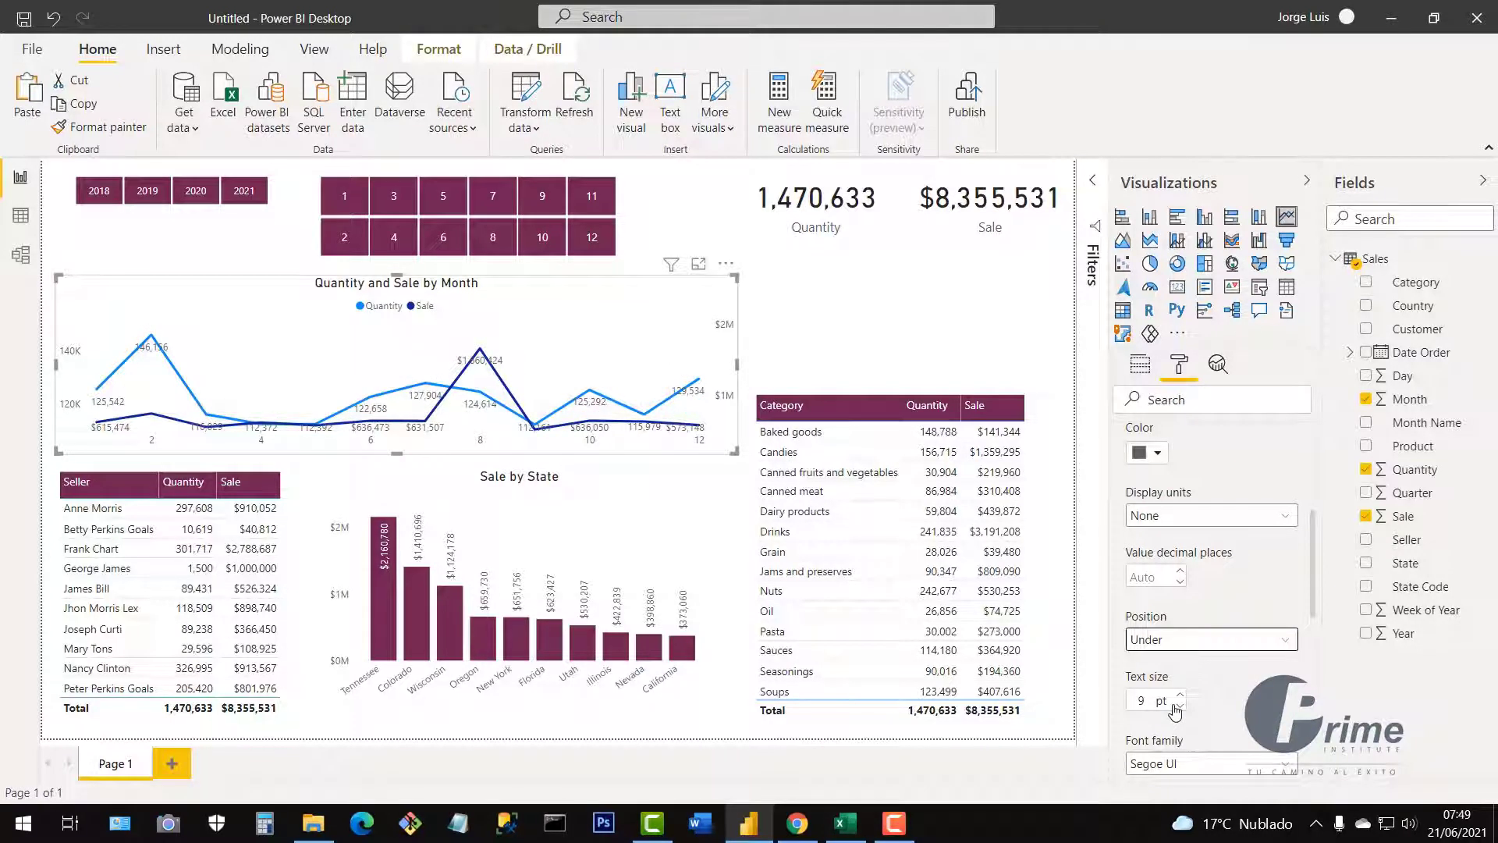
pyautogui.click(1199, 652)
pyautogui.click(1184, 675)
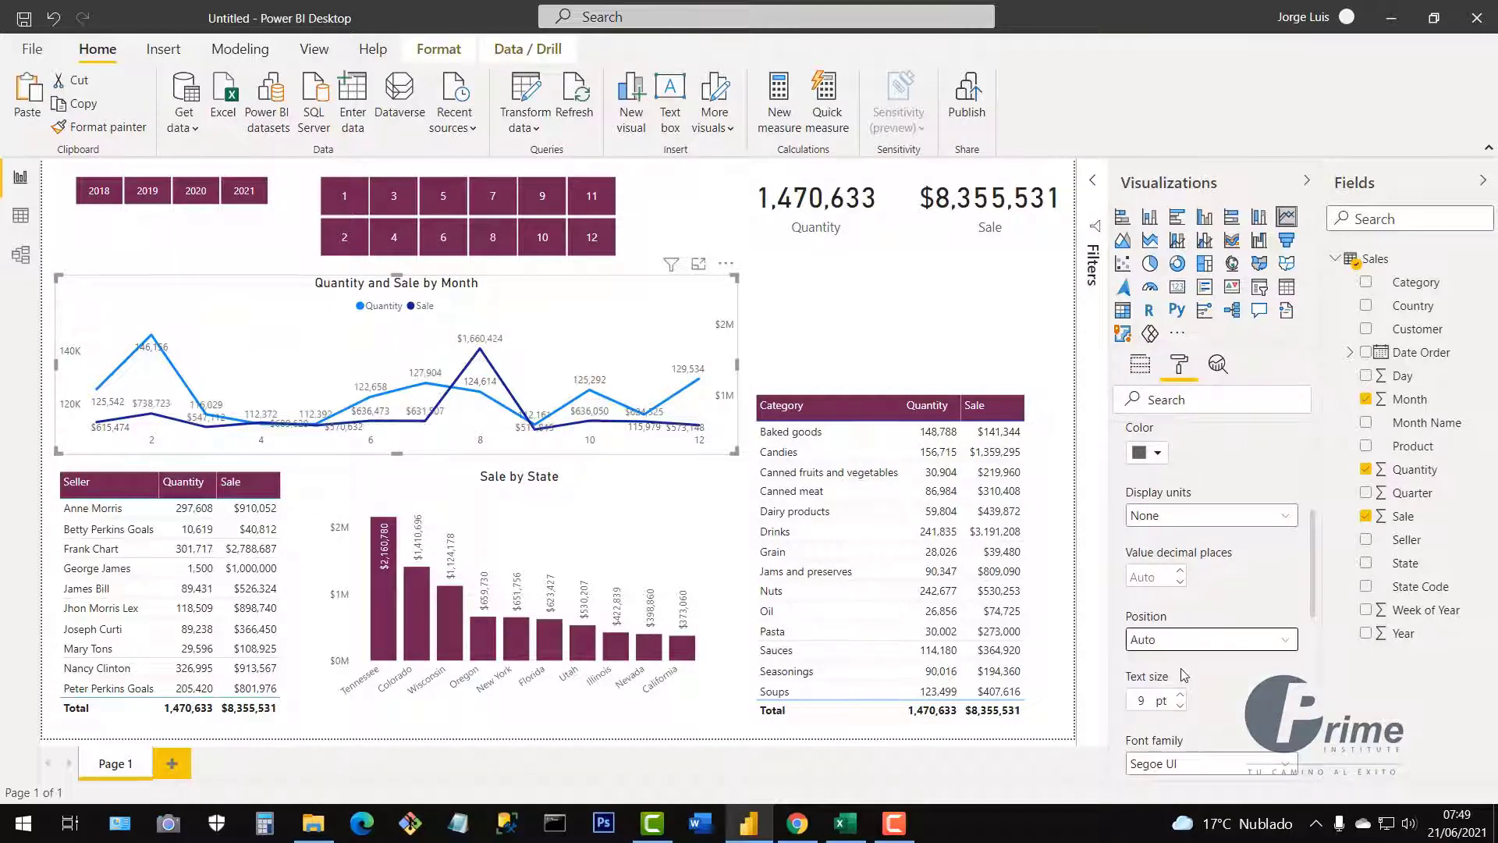
pyautogui.click(1181, 648)
pyautogui.click(1176, 684)
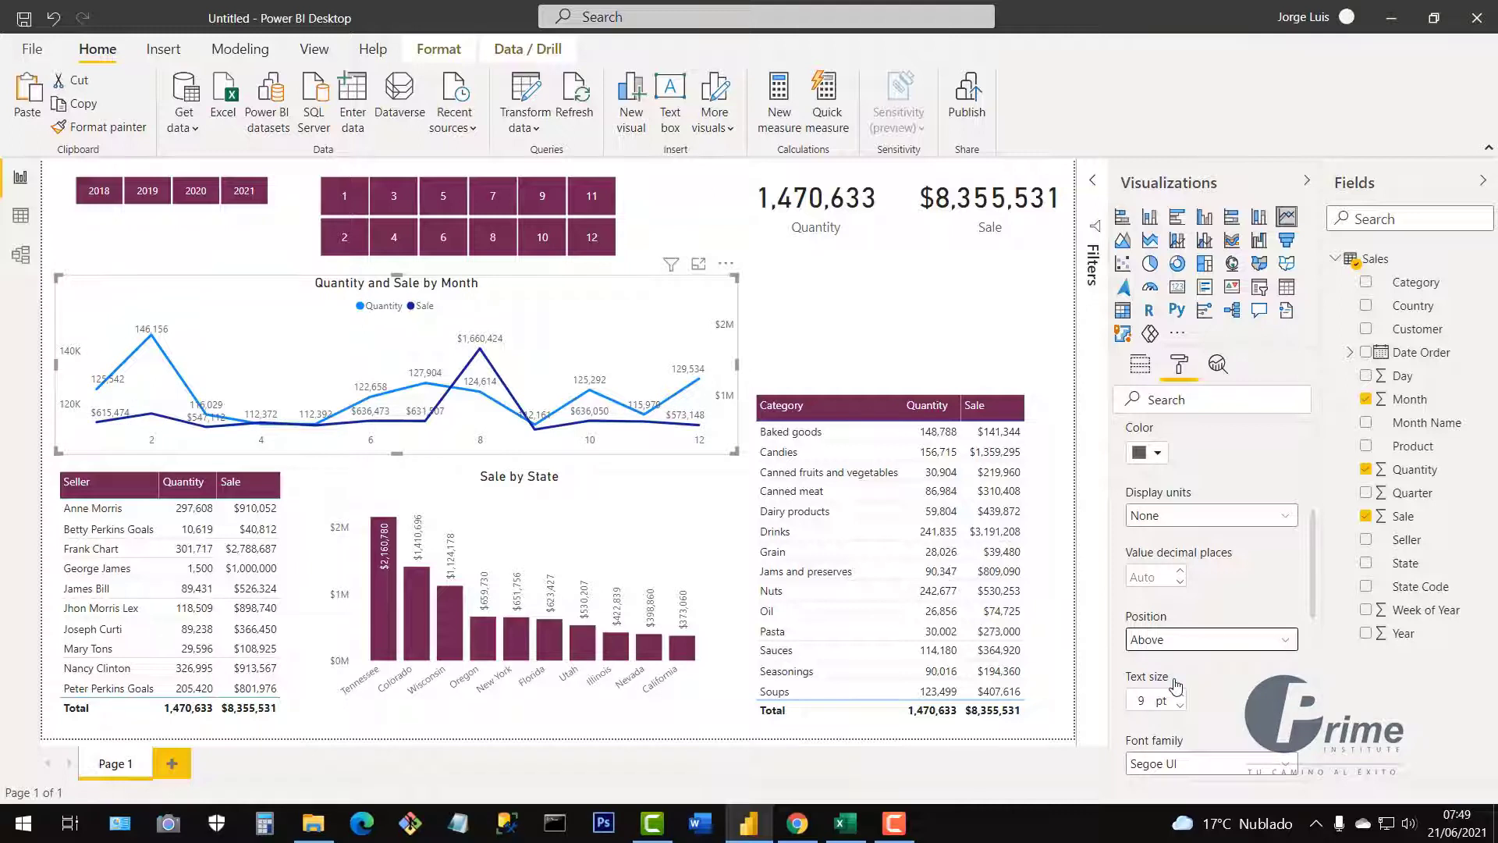
# Change the data color of the line chart's Sale series to the plum used in the table headers
pyautogui.scroll(-5, 1194, 607)
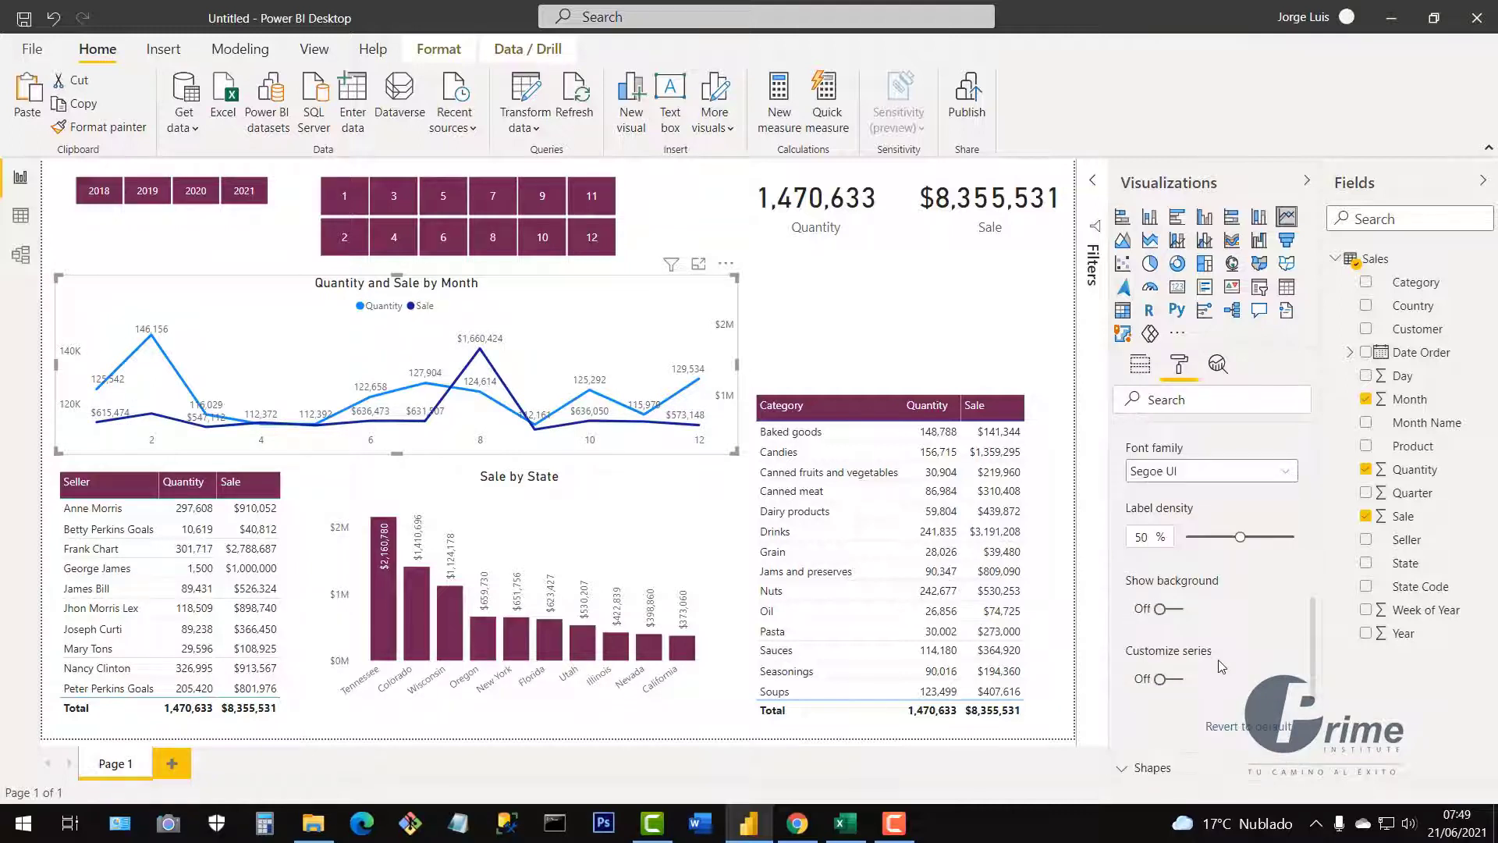
pyautogui.scroll(7, 1193, 607)
pyautogui.scroll(5, 1194, 605)
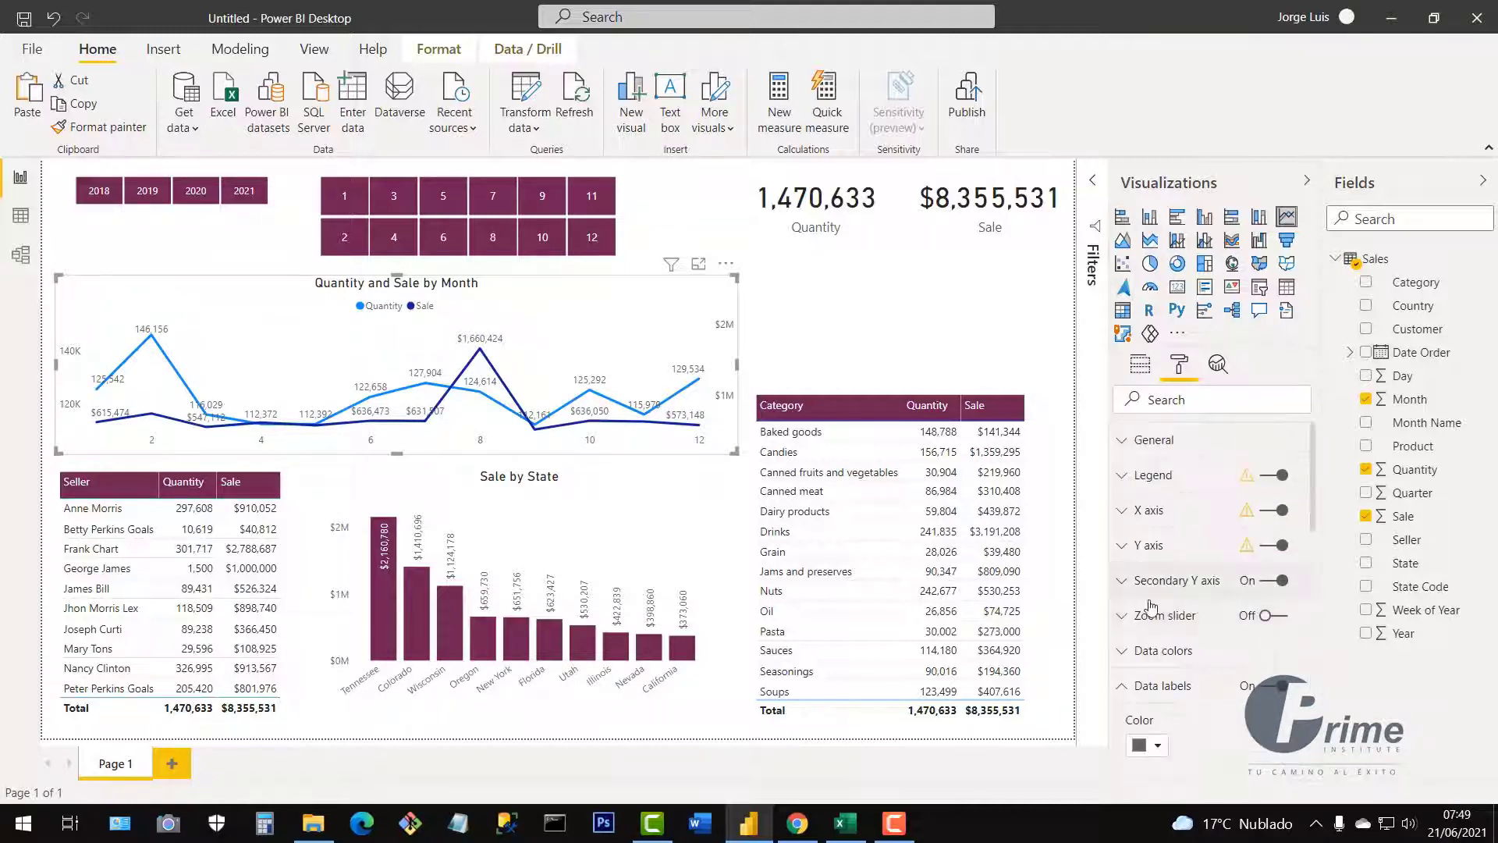
pyautogui.click(1126, 690)
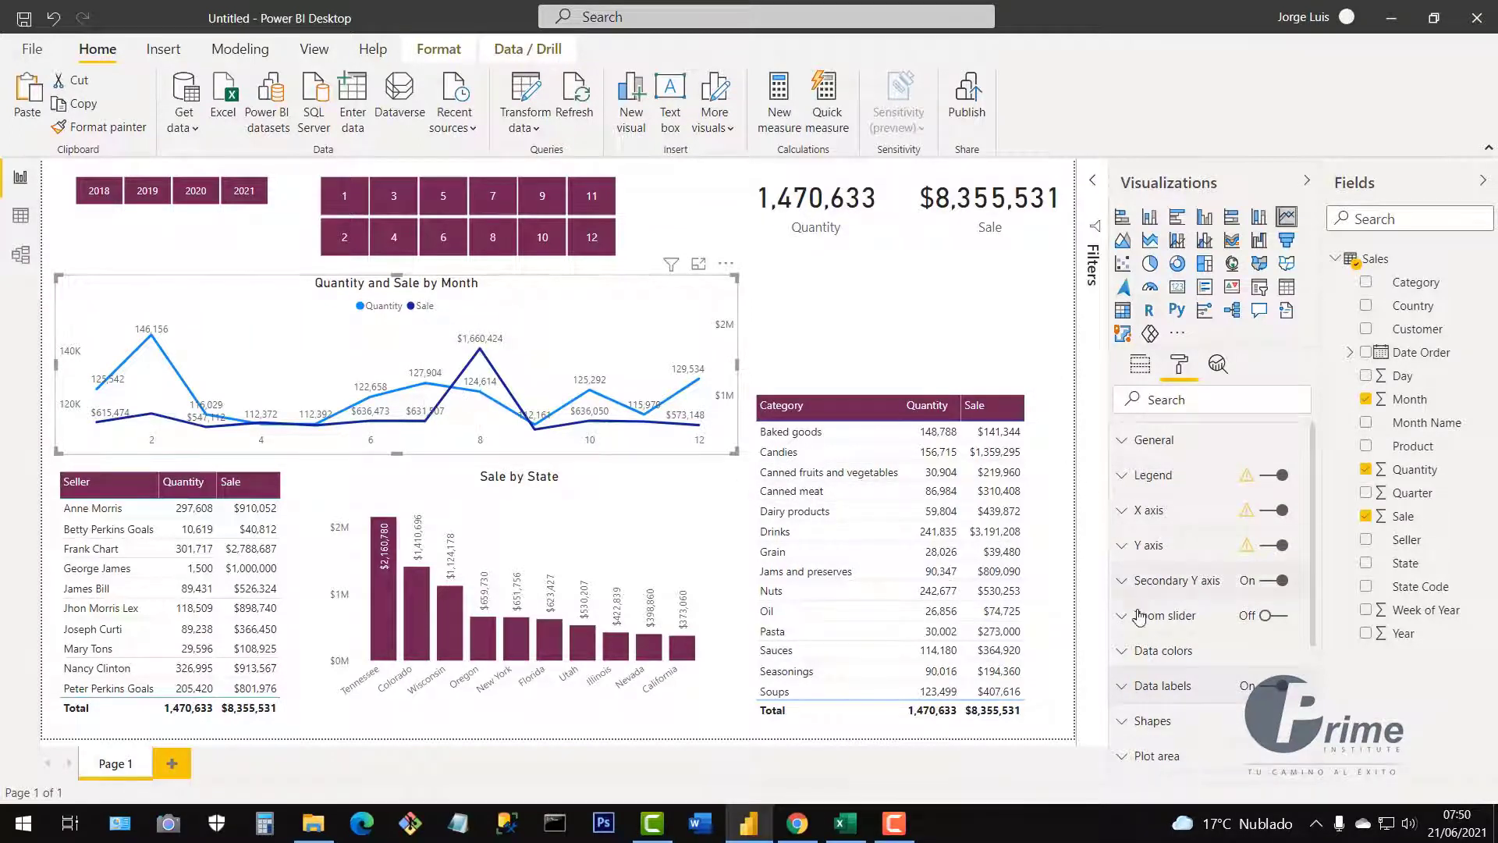
pyautogui.click(1164, 650)
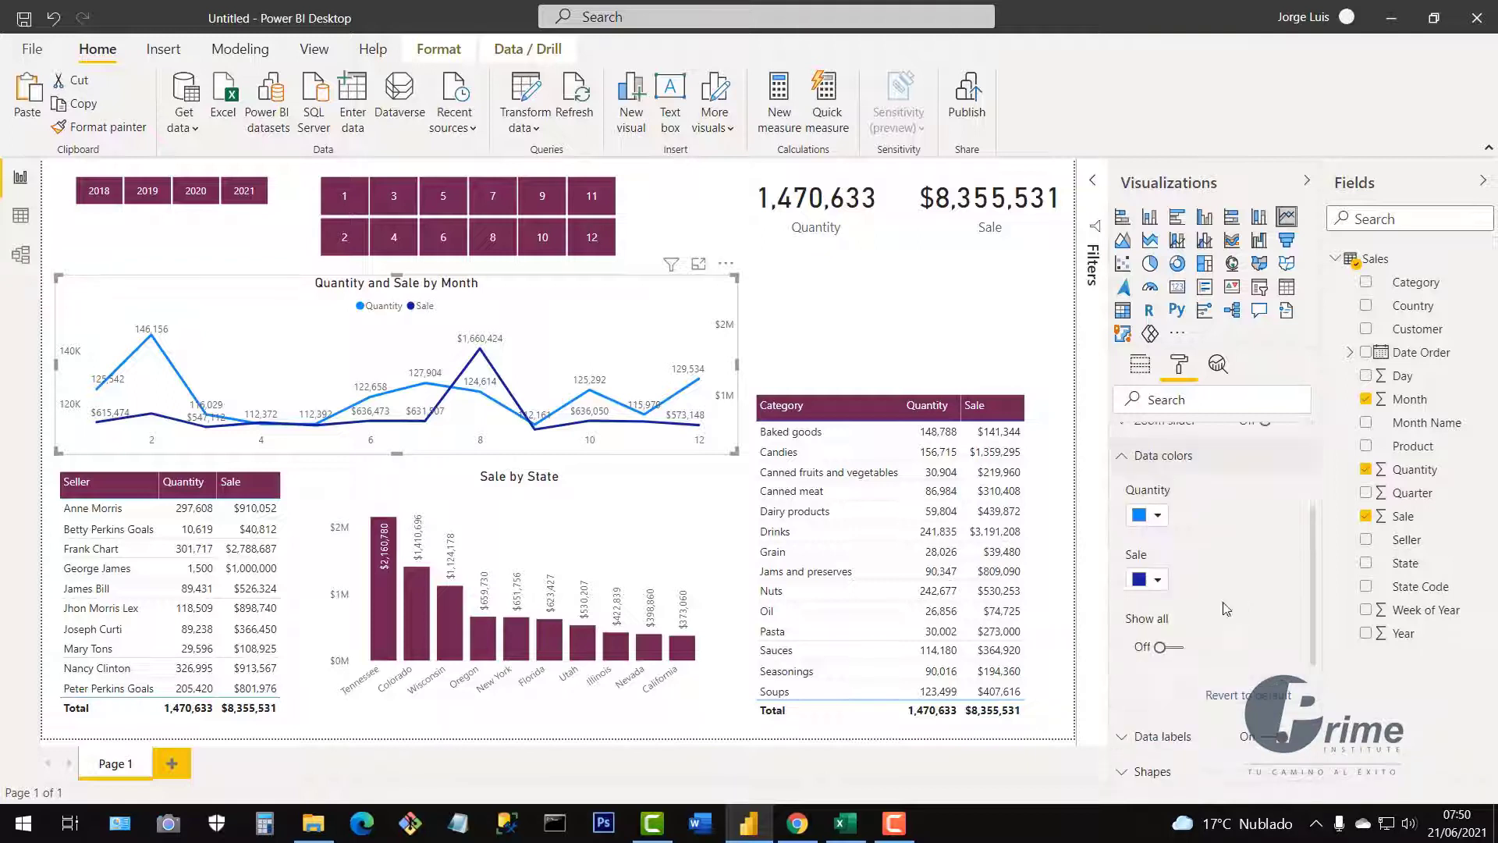
pyautogui.click(1156, 580)
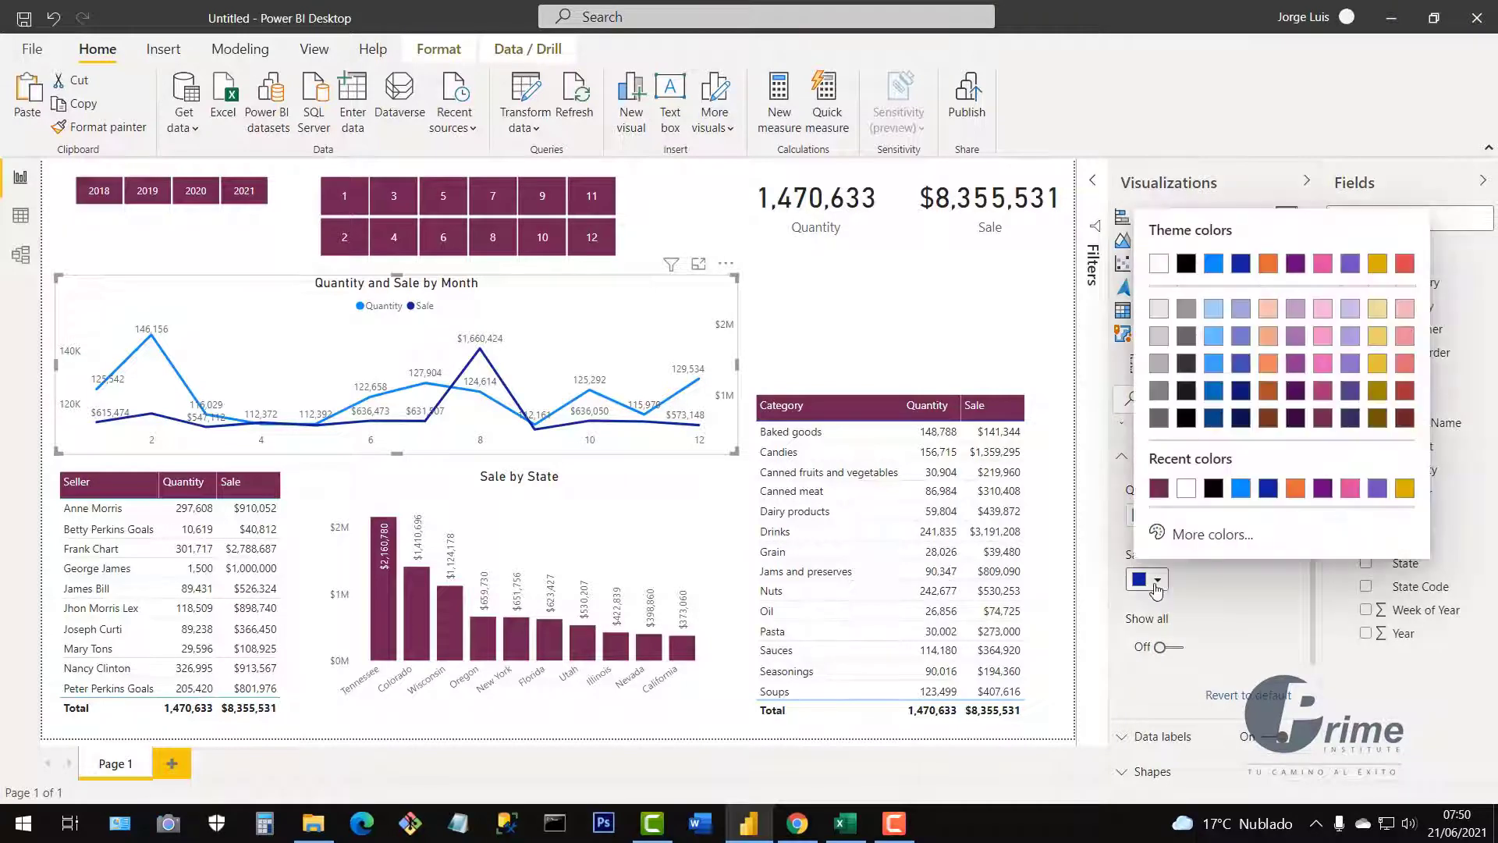
pyautogui.click(1159, 487)
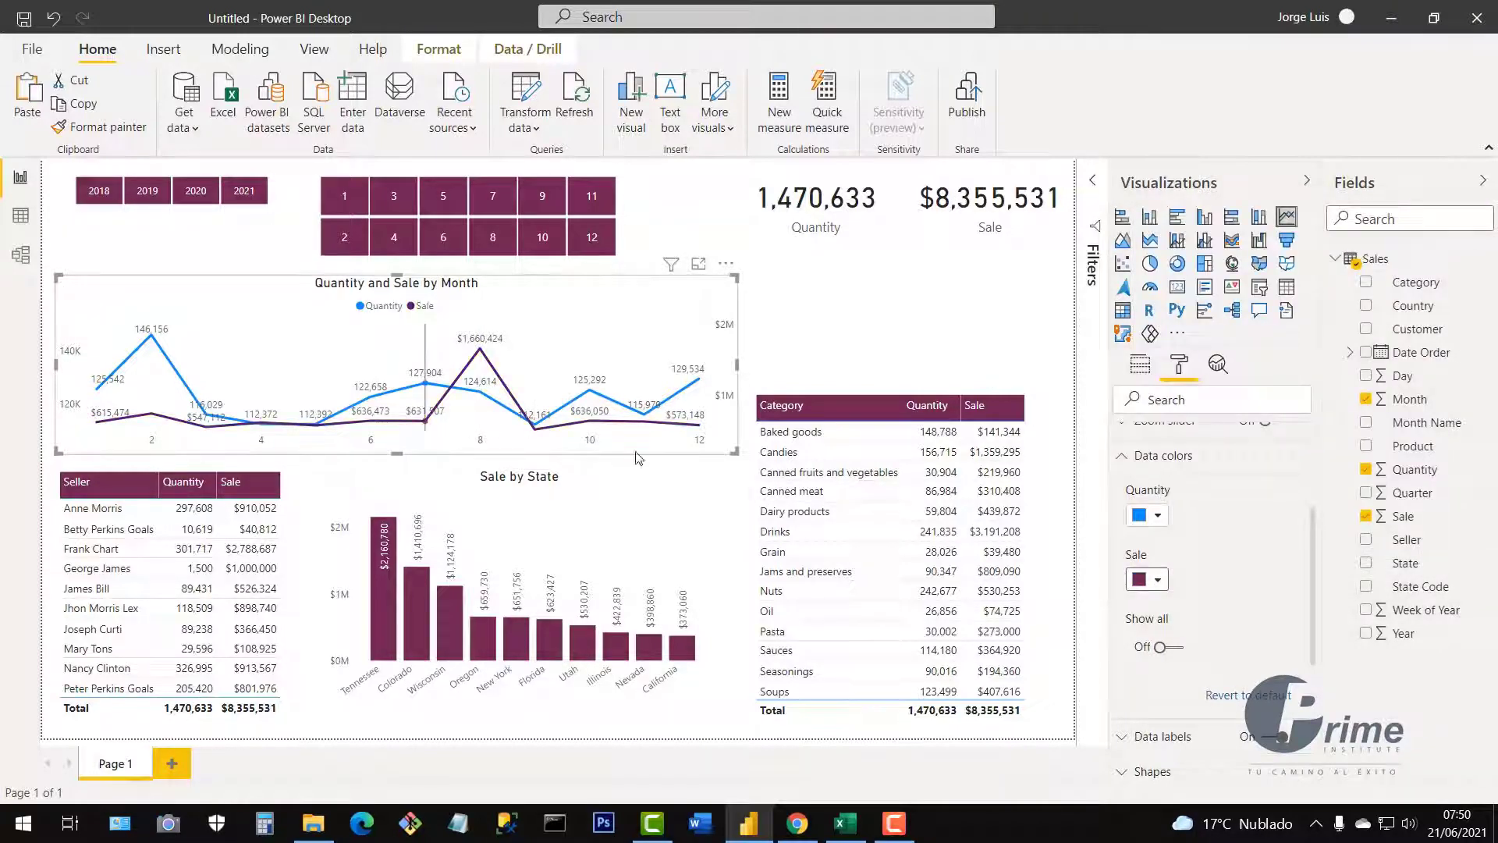
# Try purple for the line chart's Quantity series, and settle on the custom orange #F38815
pyautogui.click(1158, 515)
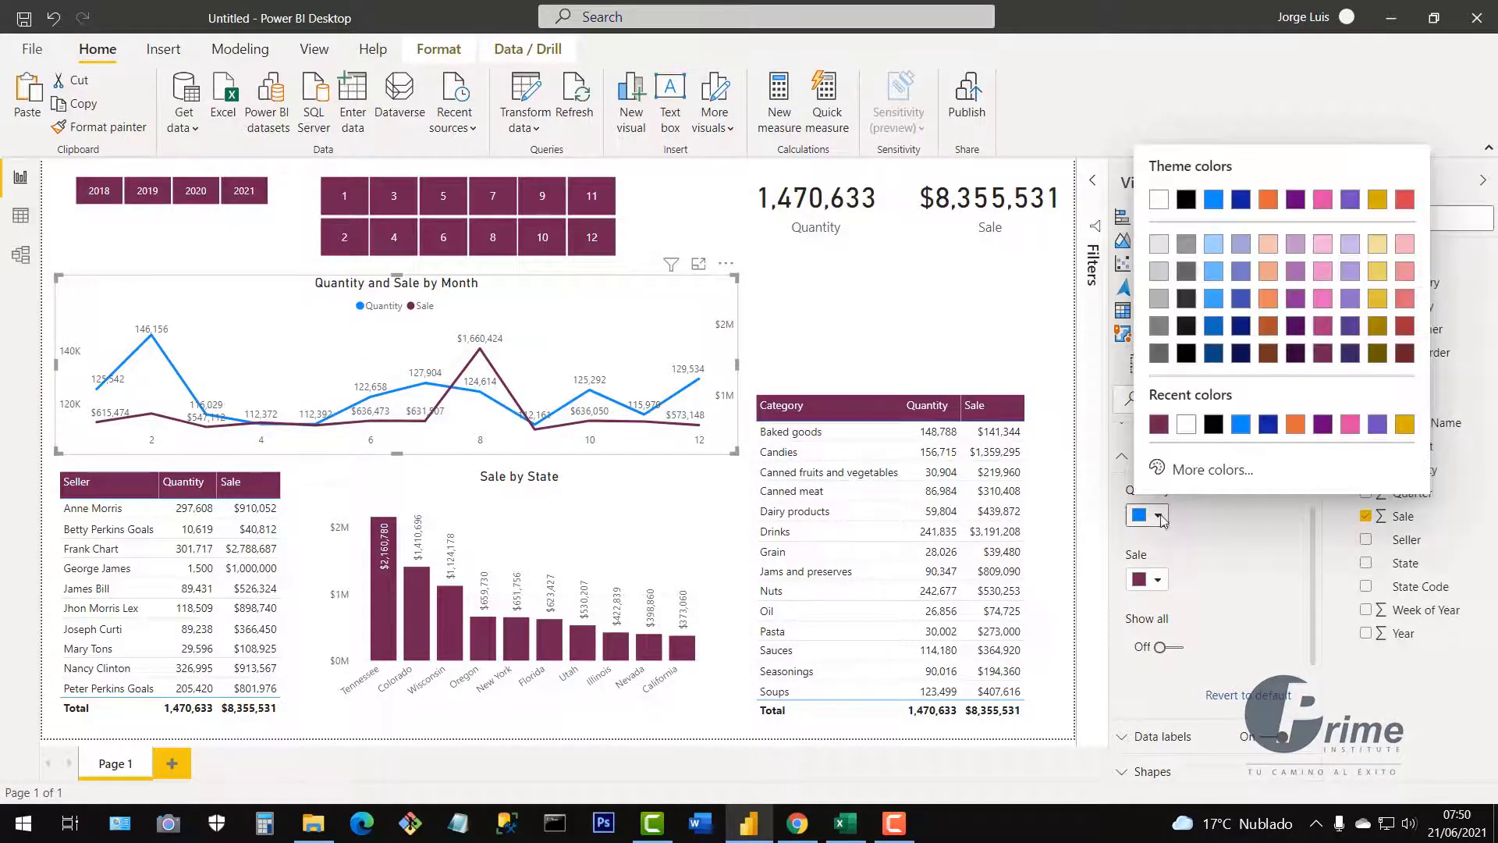
pyautogui.click(1377, 425)
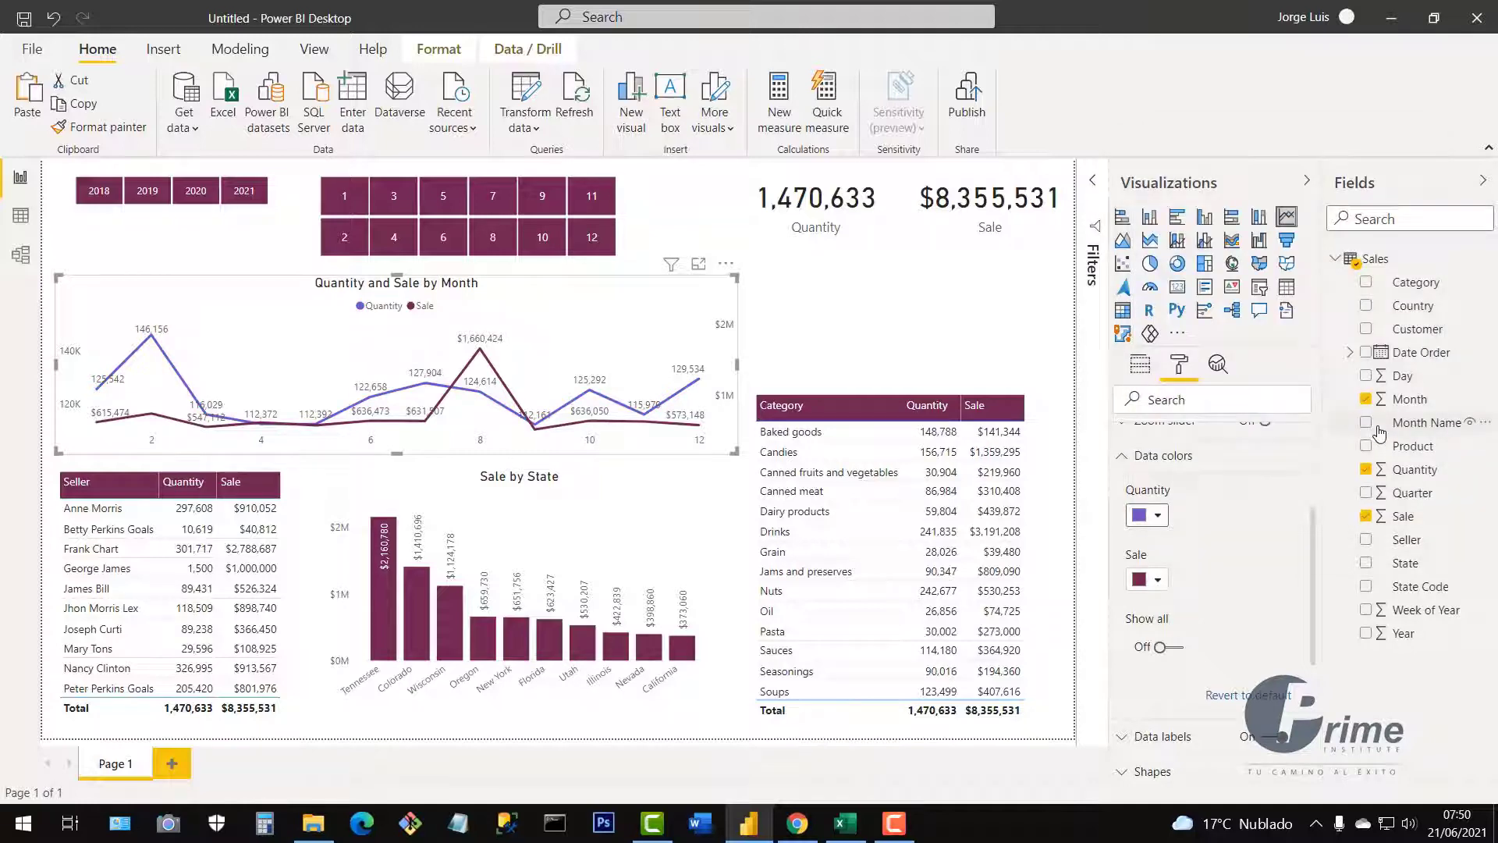
pyautogui.click(1159, 515)
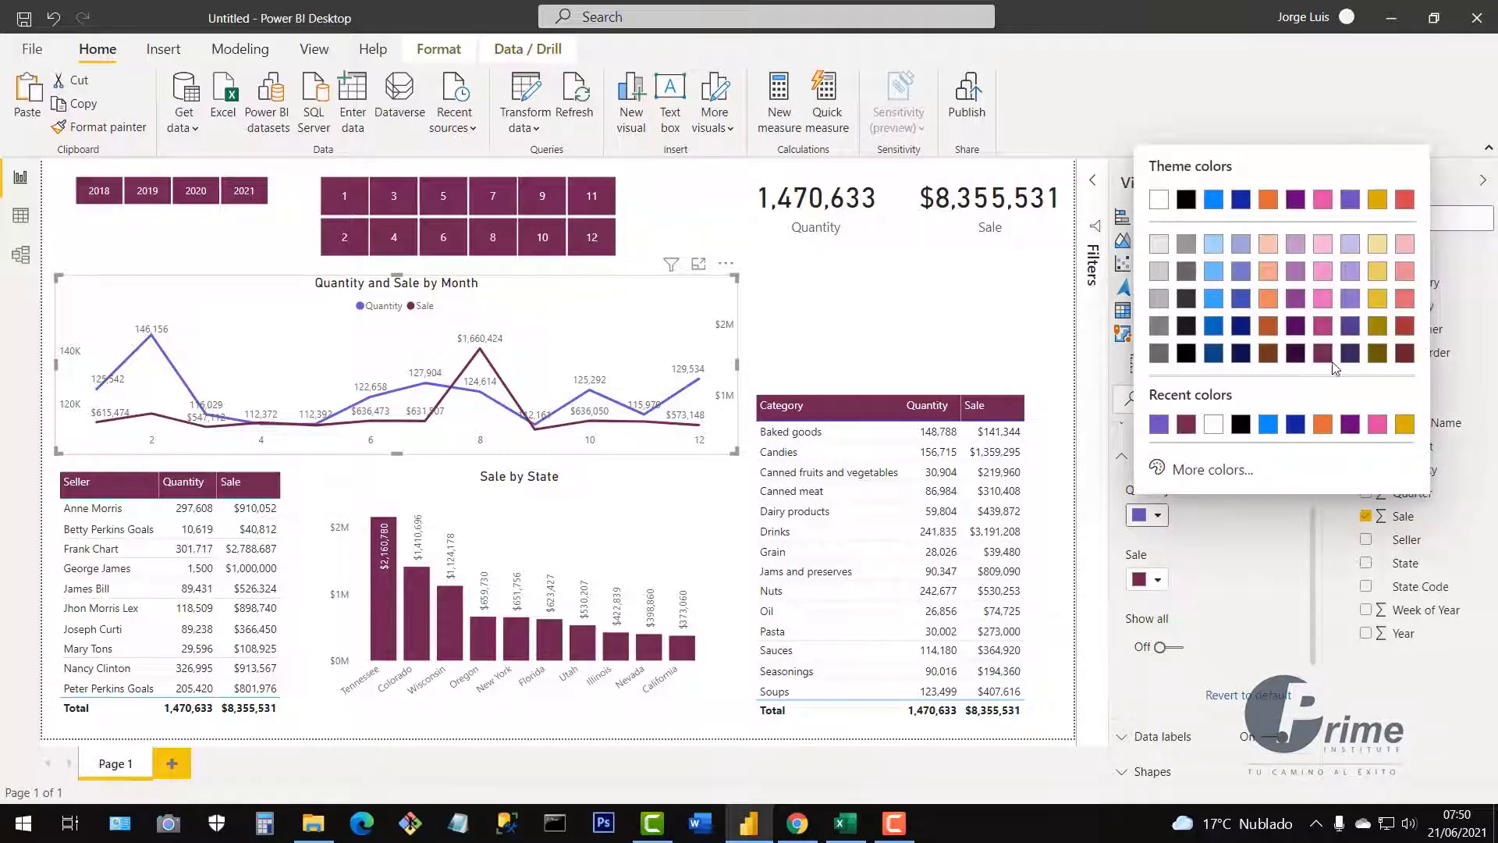
pyautogui.click(1195, 471)
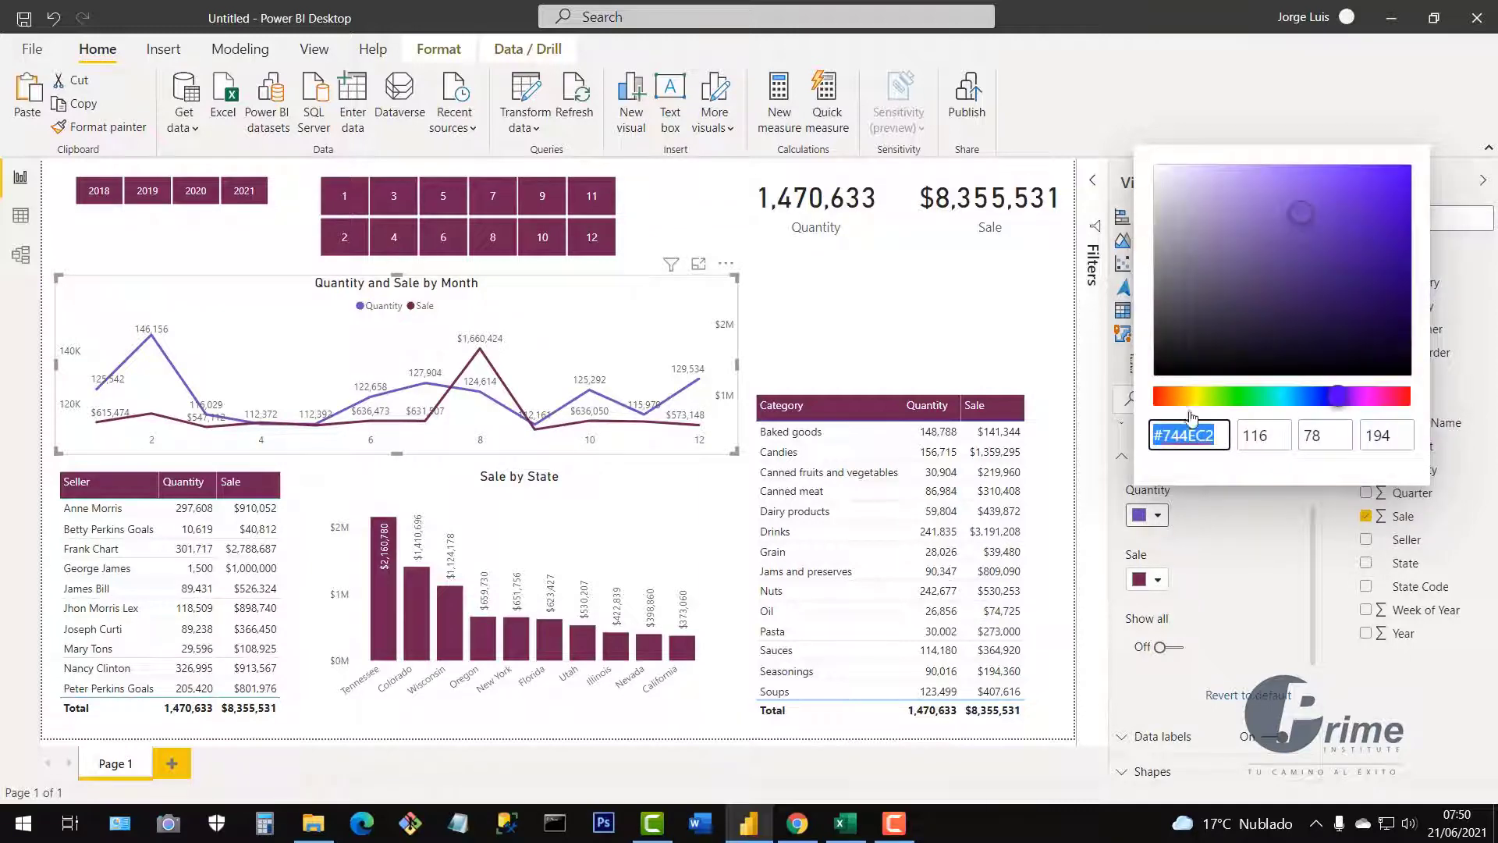
pyautogui.click(1178, 400)
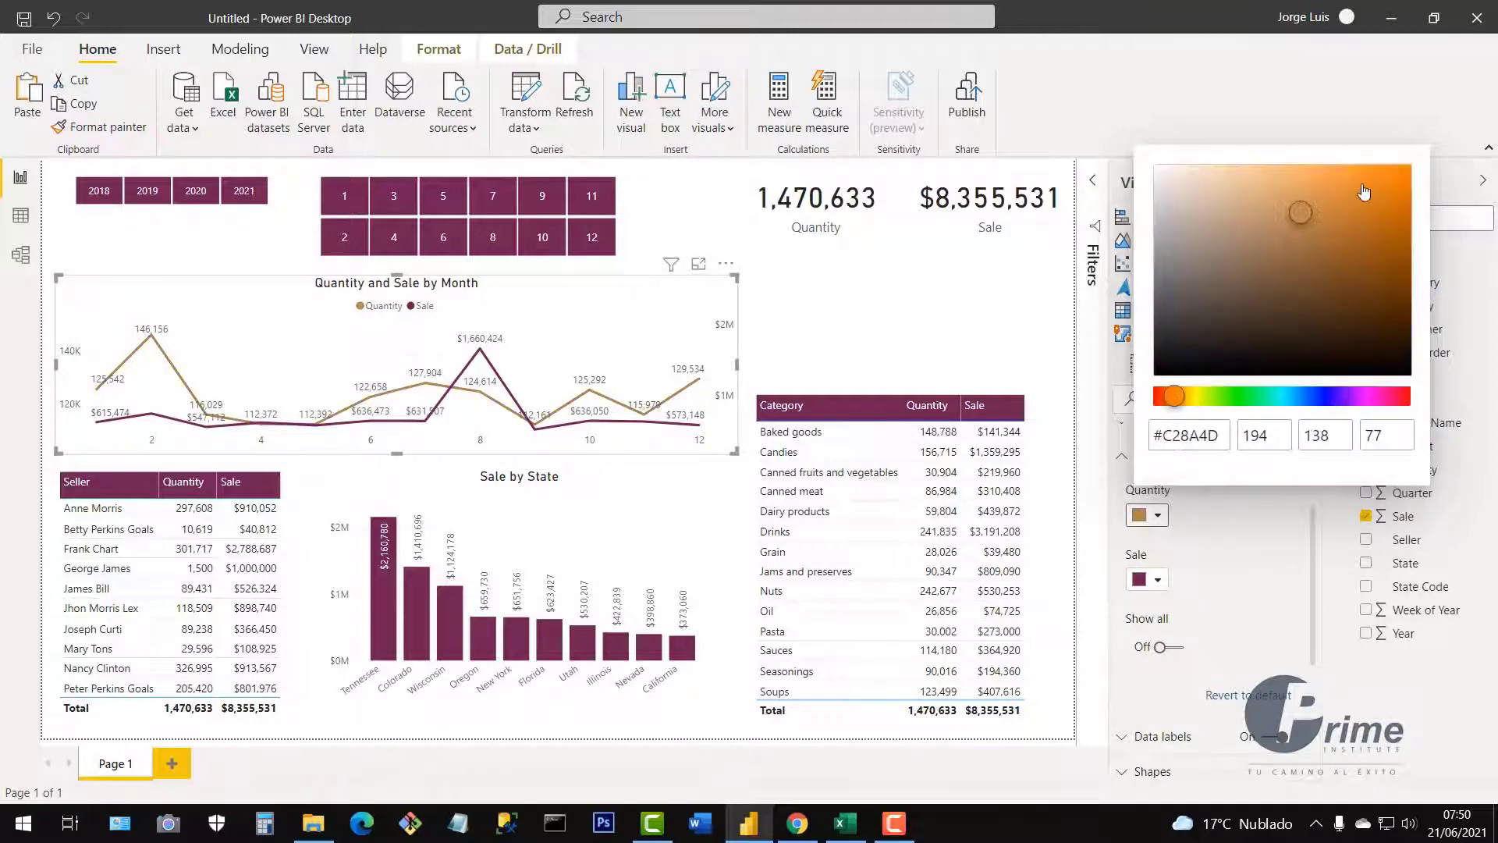
pyautogui.click(1383, 173)
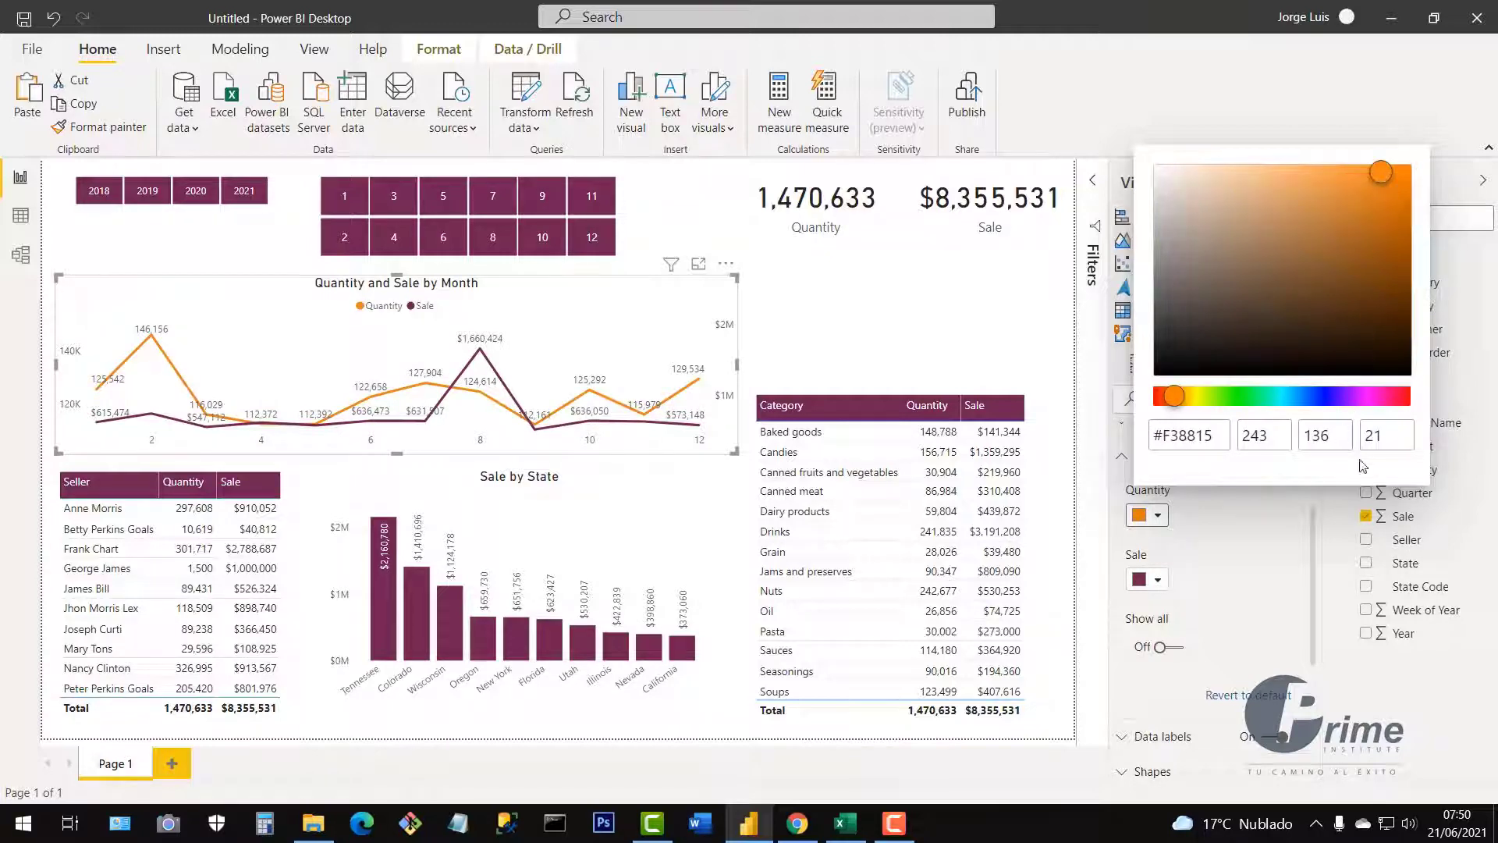
pyautogui.click(1251, 562)
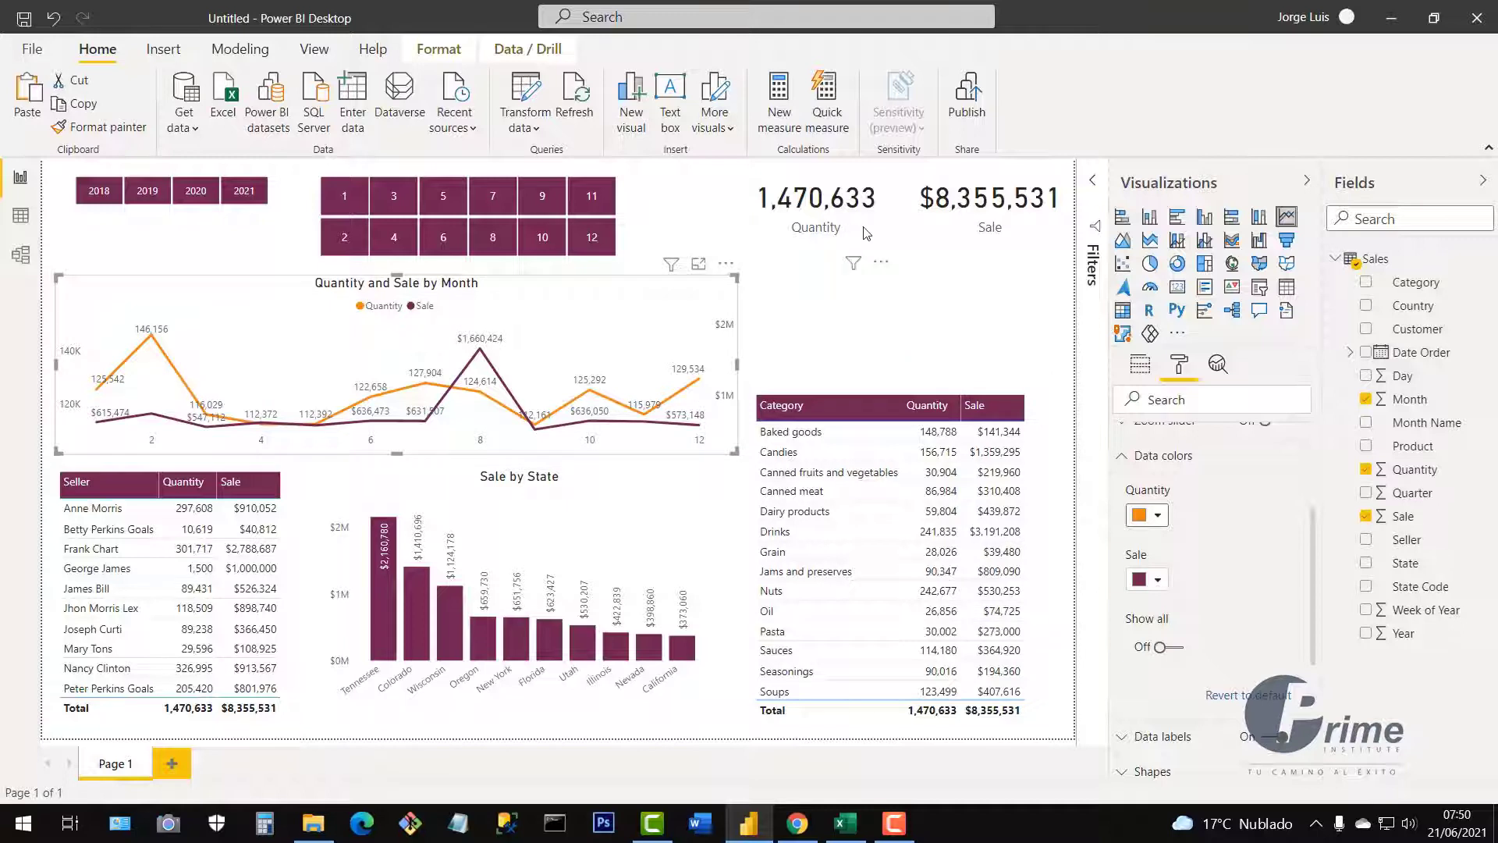
# Turn on the title of the Quantity card and set its title text to "Quantity"
pyautogui.click(797, 208)
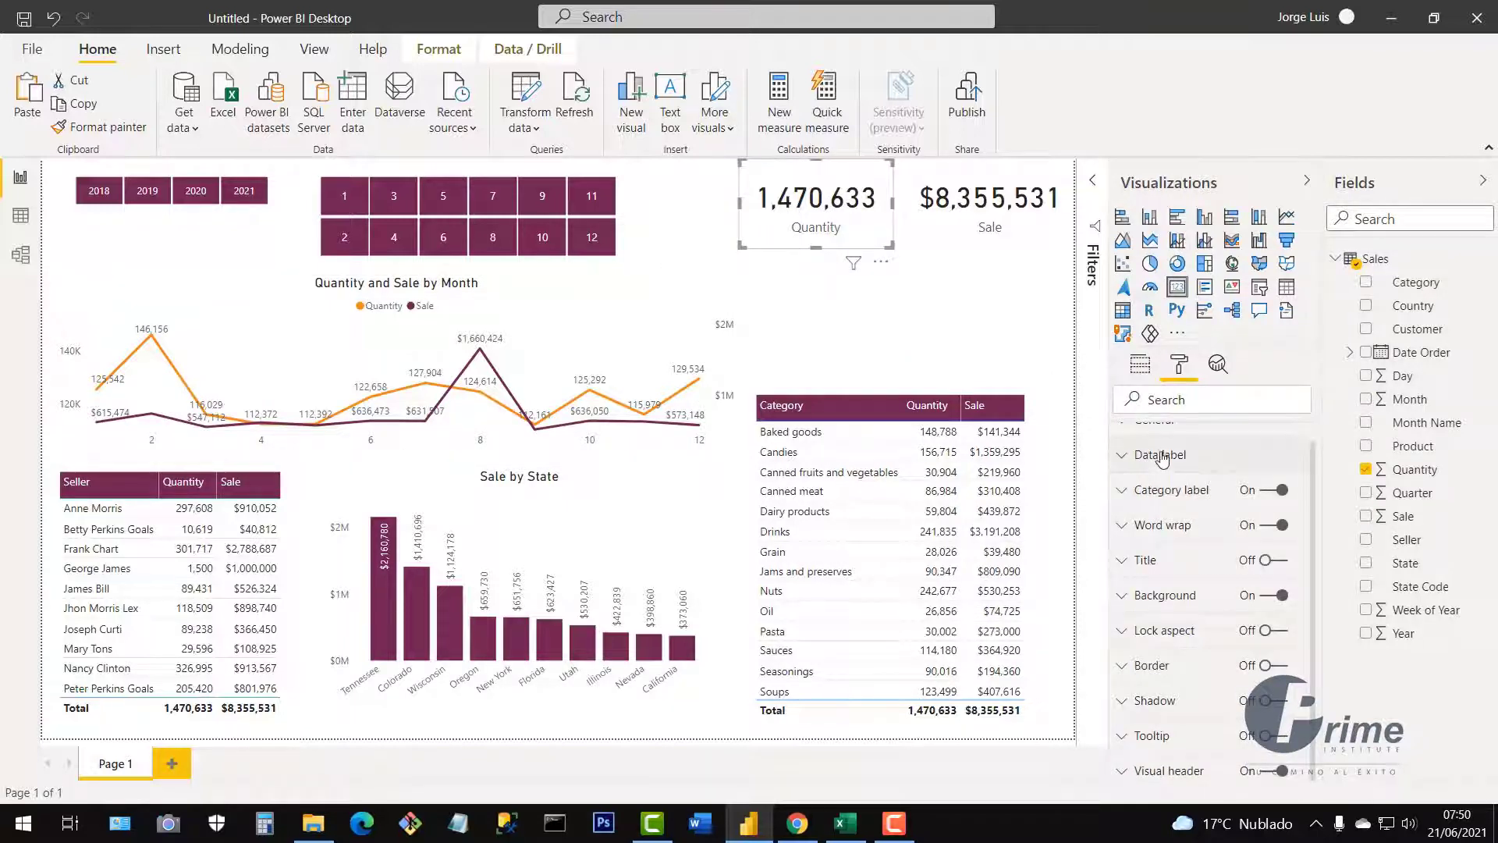
pyautogui.scroll(1, 1177, 522)
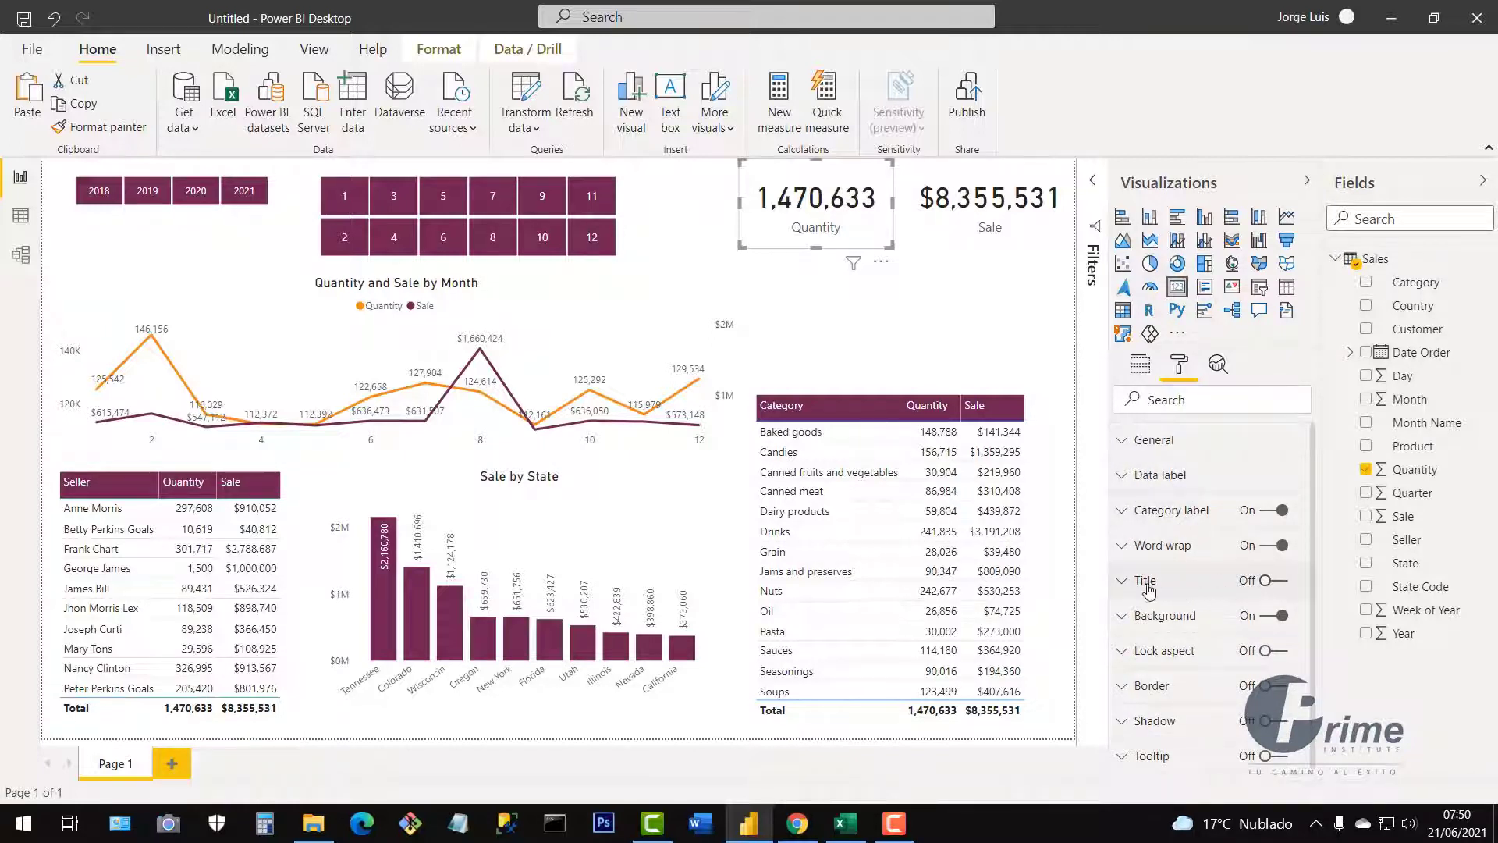
pyautogui.click(1268, 589)
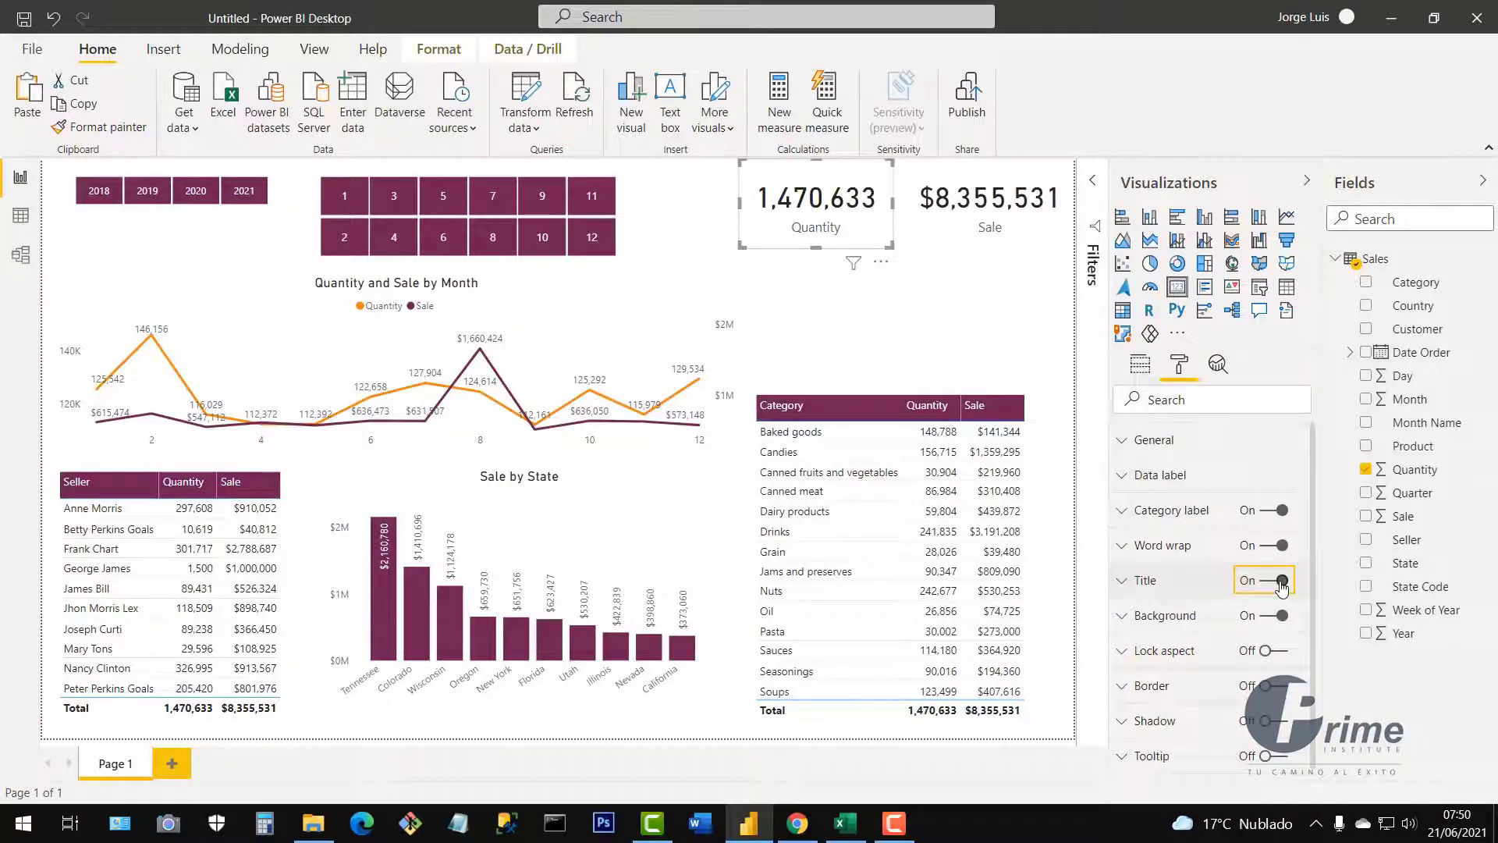
pyautogui.click(1135, 585)
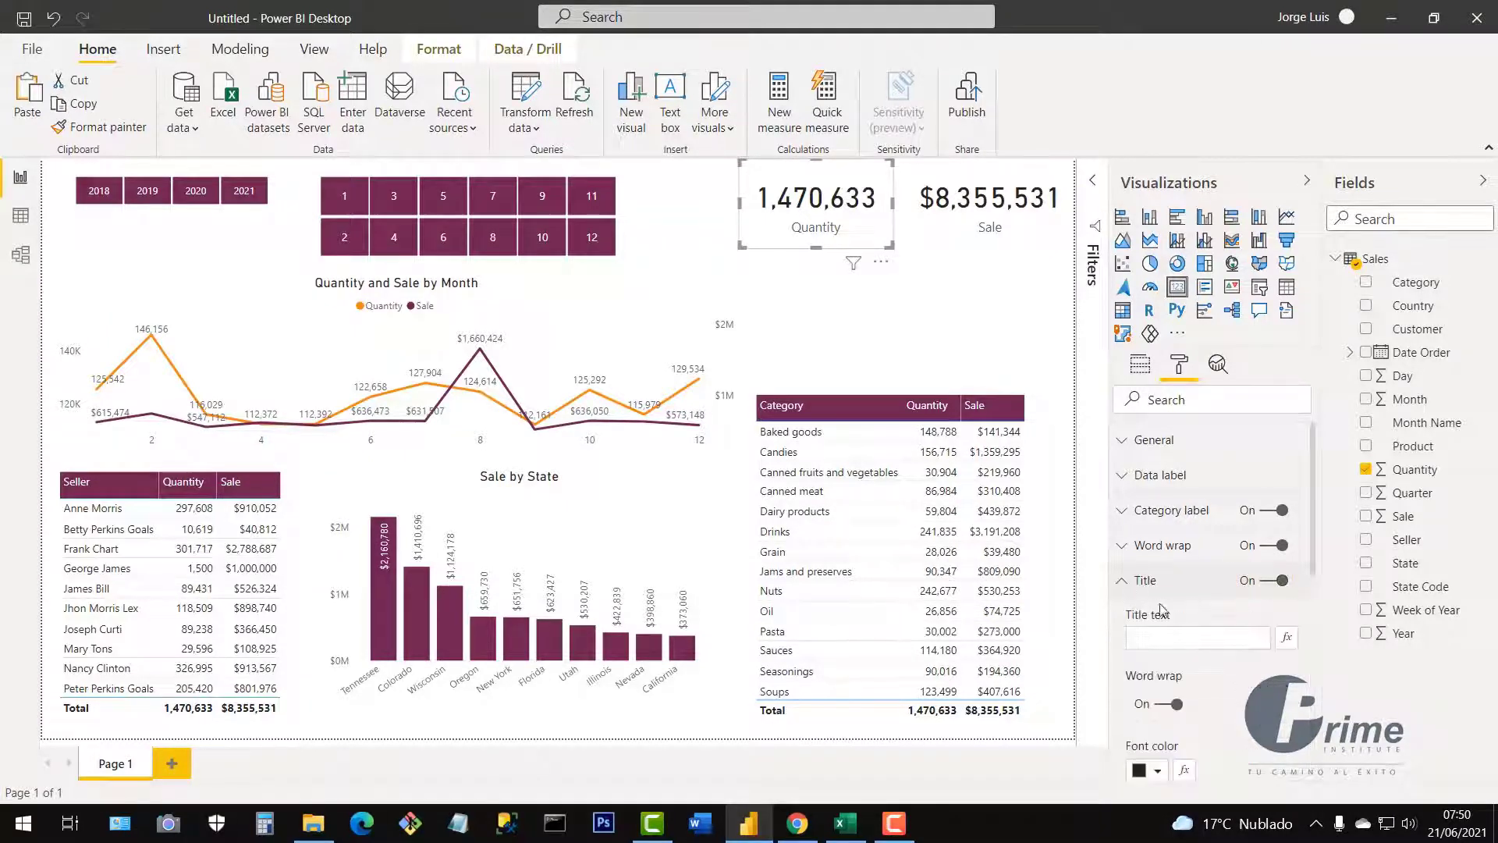
pyautogui.click(1153, 636)
pyautogui.write('ty')
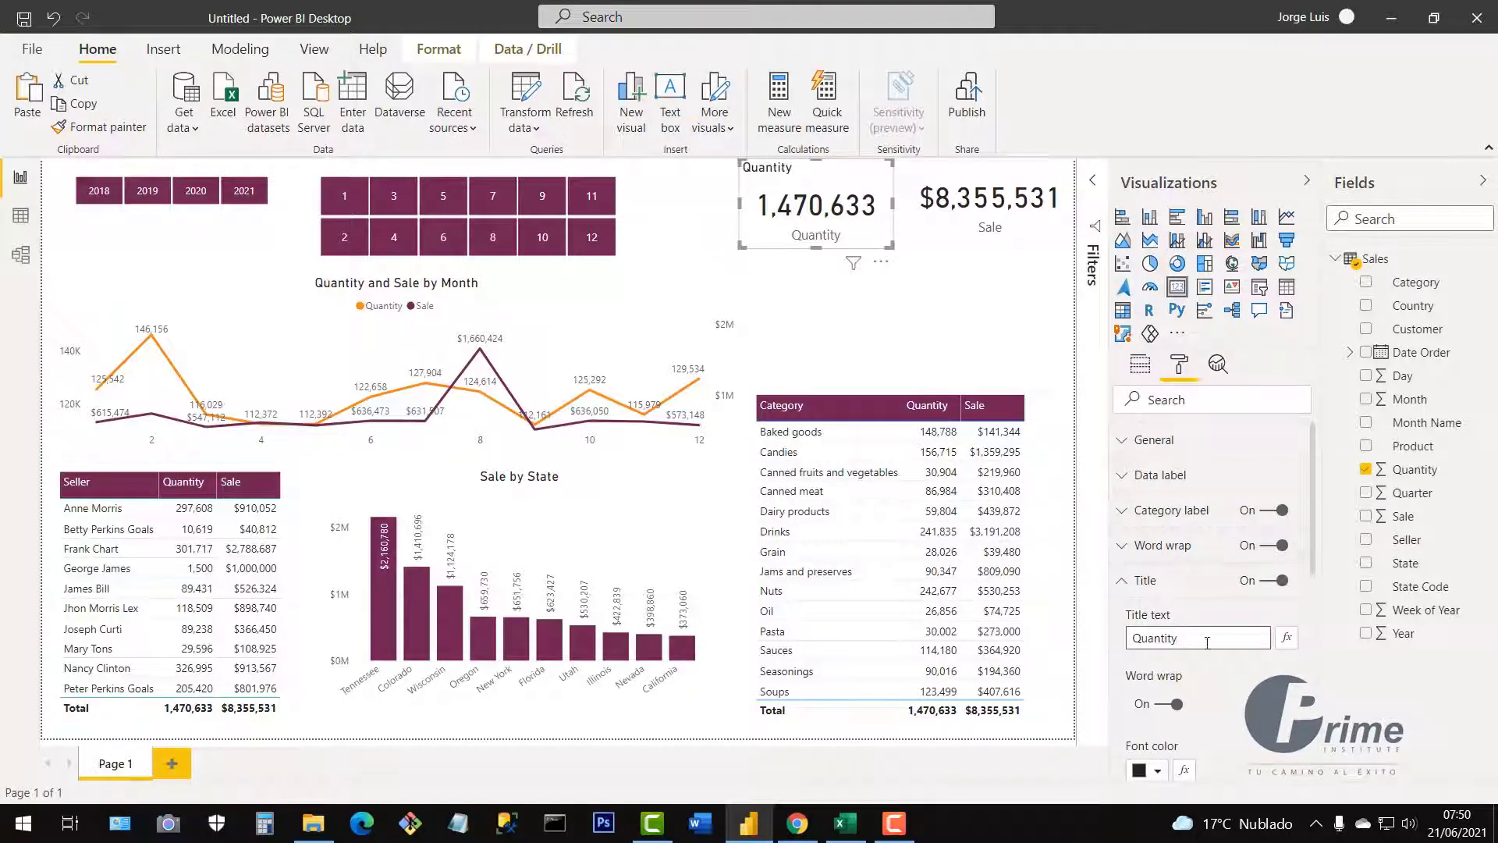
# Center the Quantity card's title and set its font color to the plum used in the table headers
pyautogui.scroll(-1, 1207, 647)
pyautogui.scroll(-2, 1207, 657)
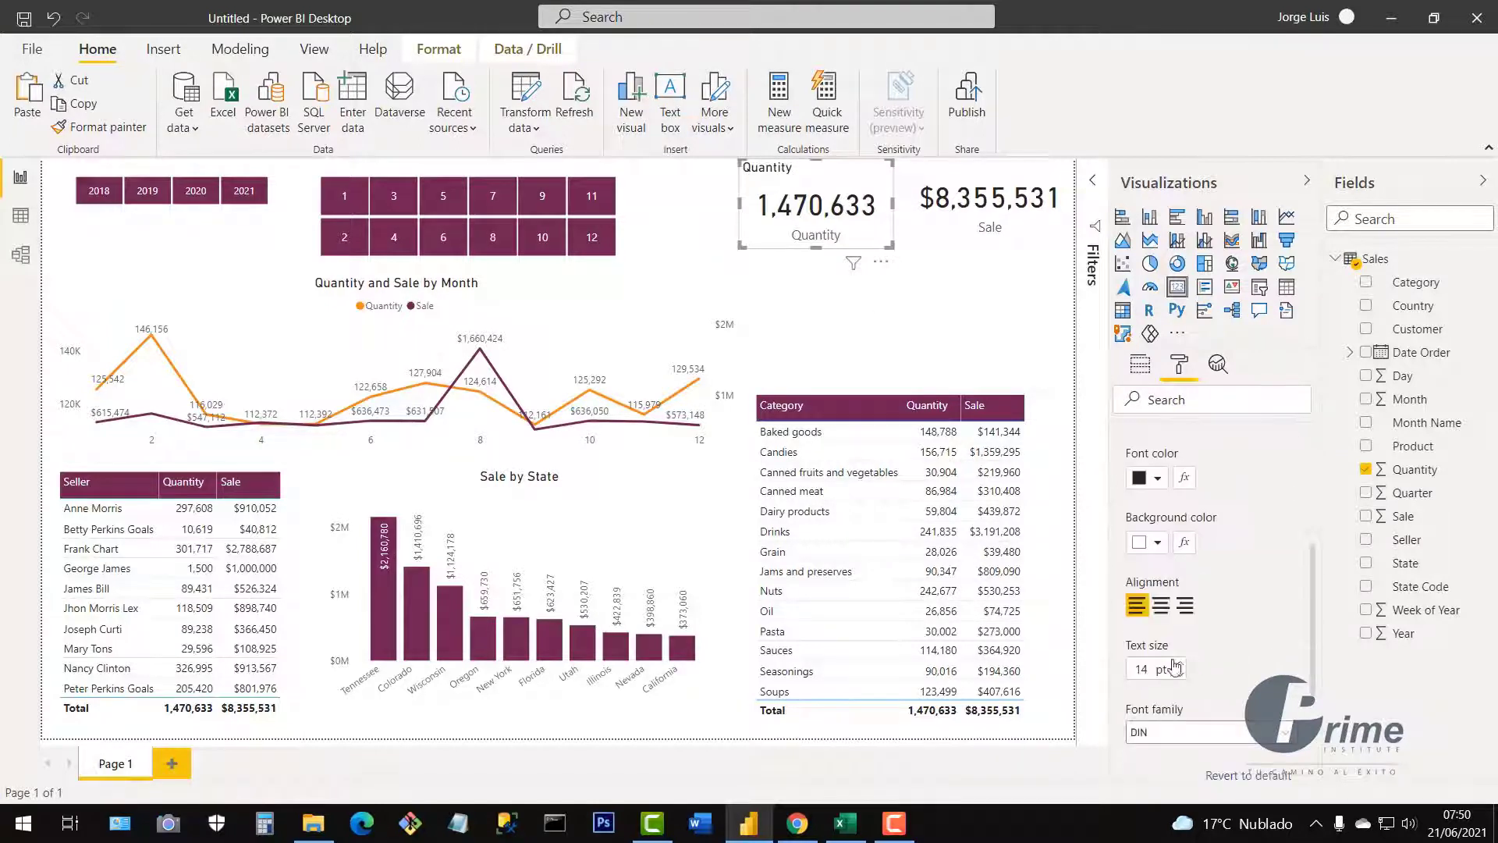
pyautogui.click(1160, 606)
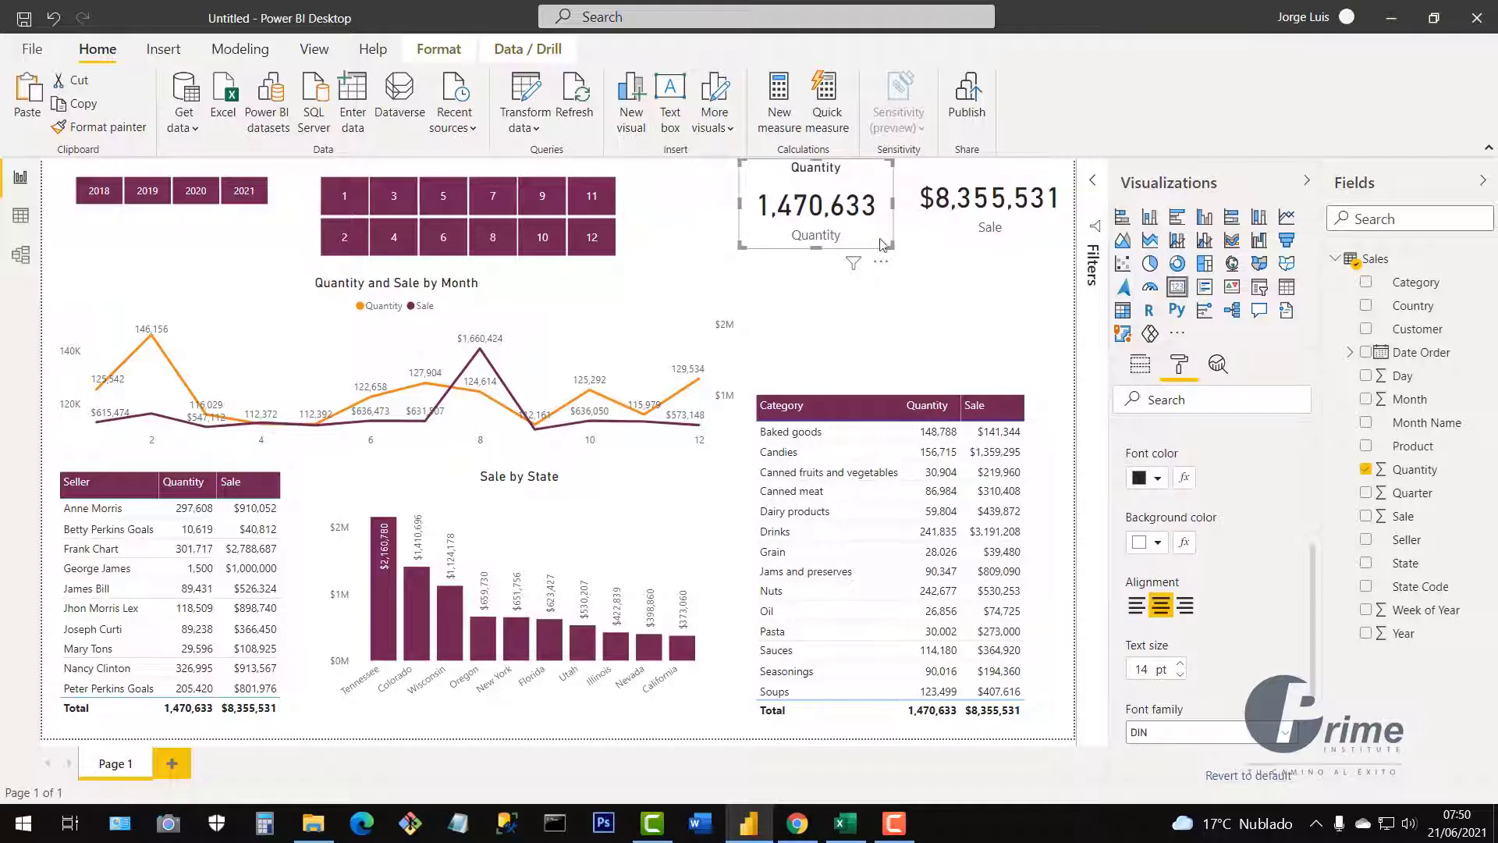
pyautogui.scroll(3, 1219, 530)
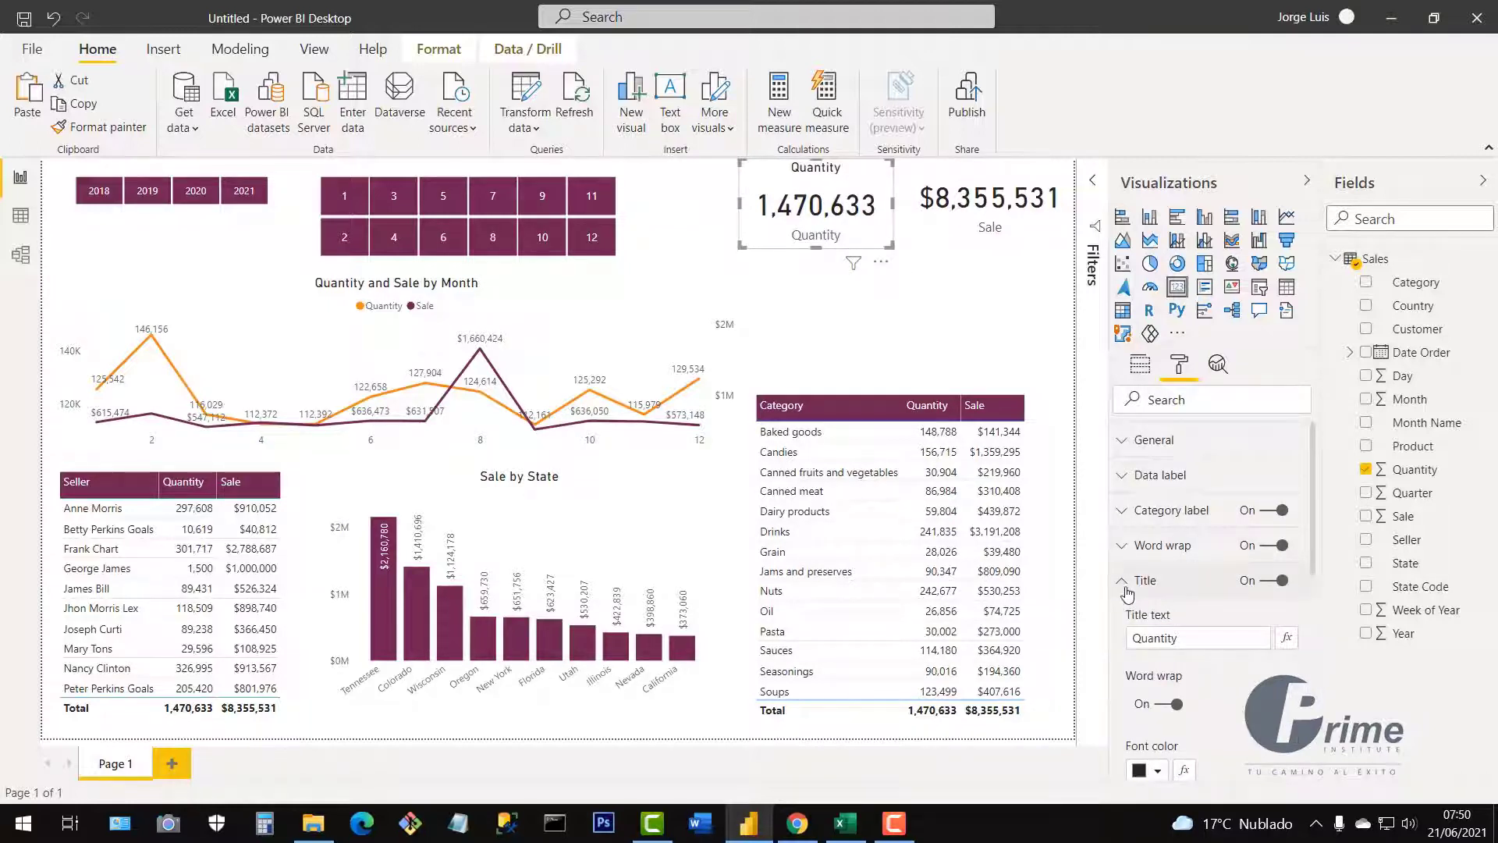
pyautogui.click(1155, 771)
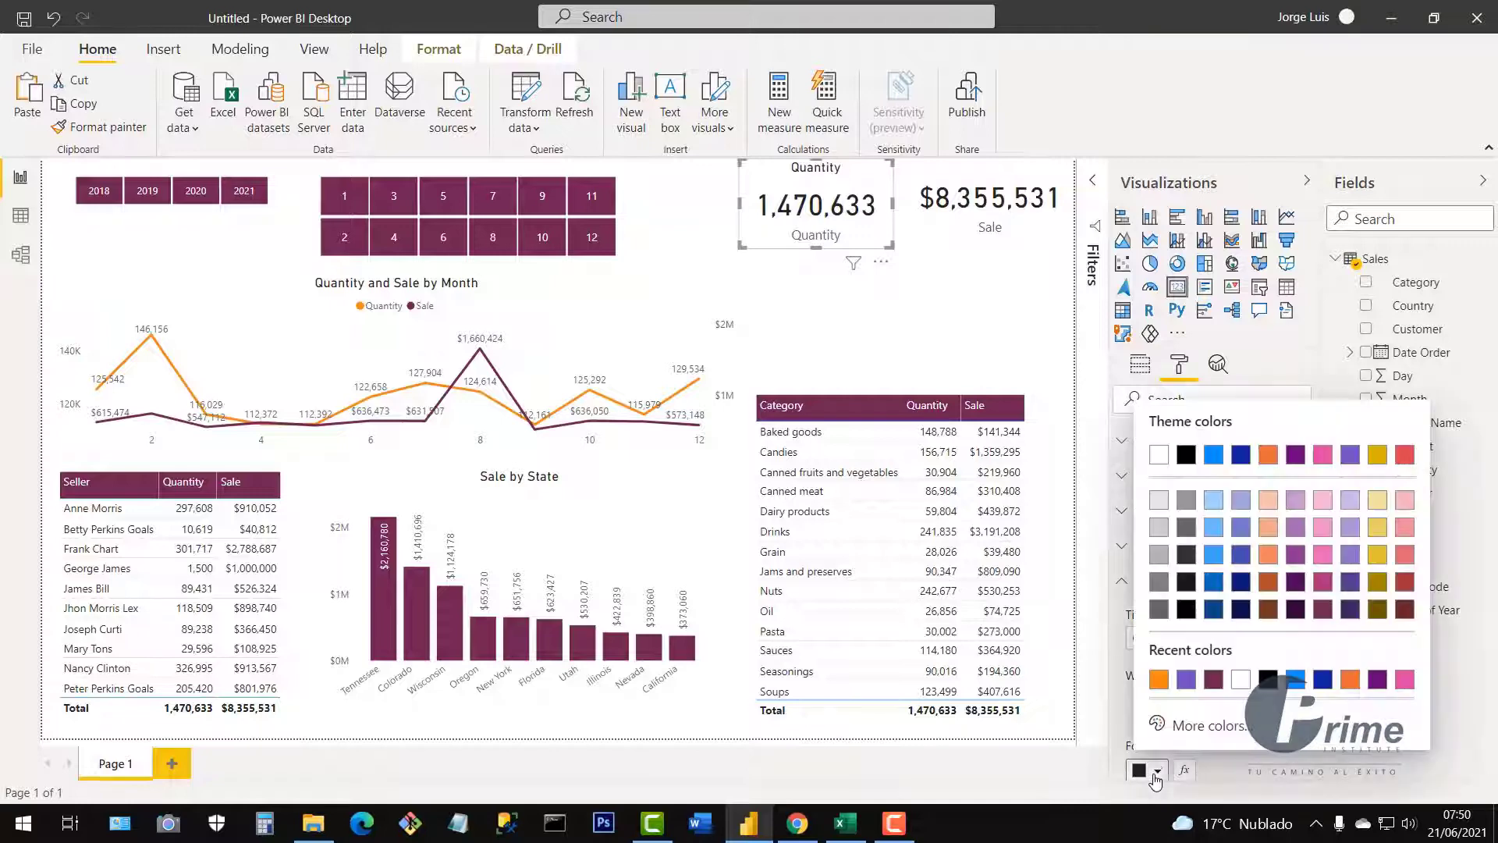
pyautogui.click(1213, 678)
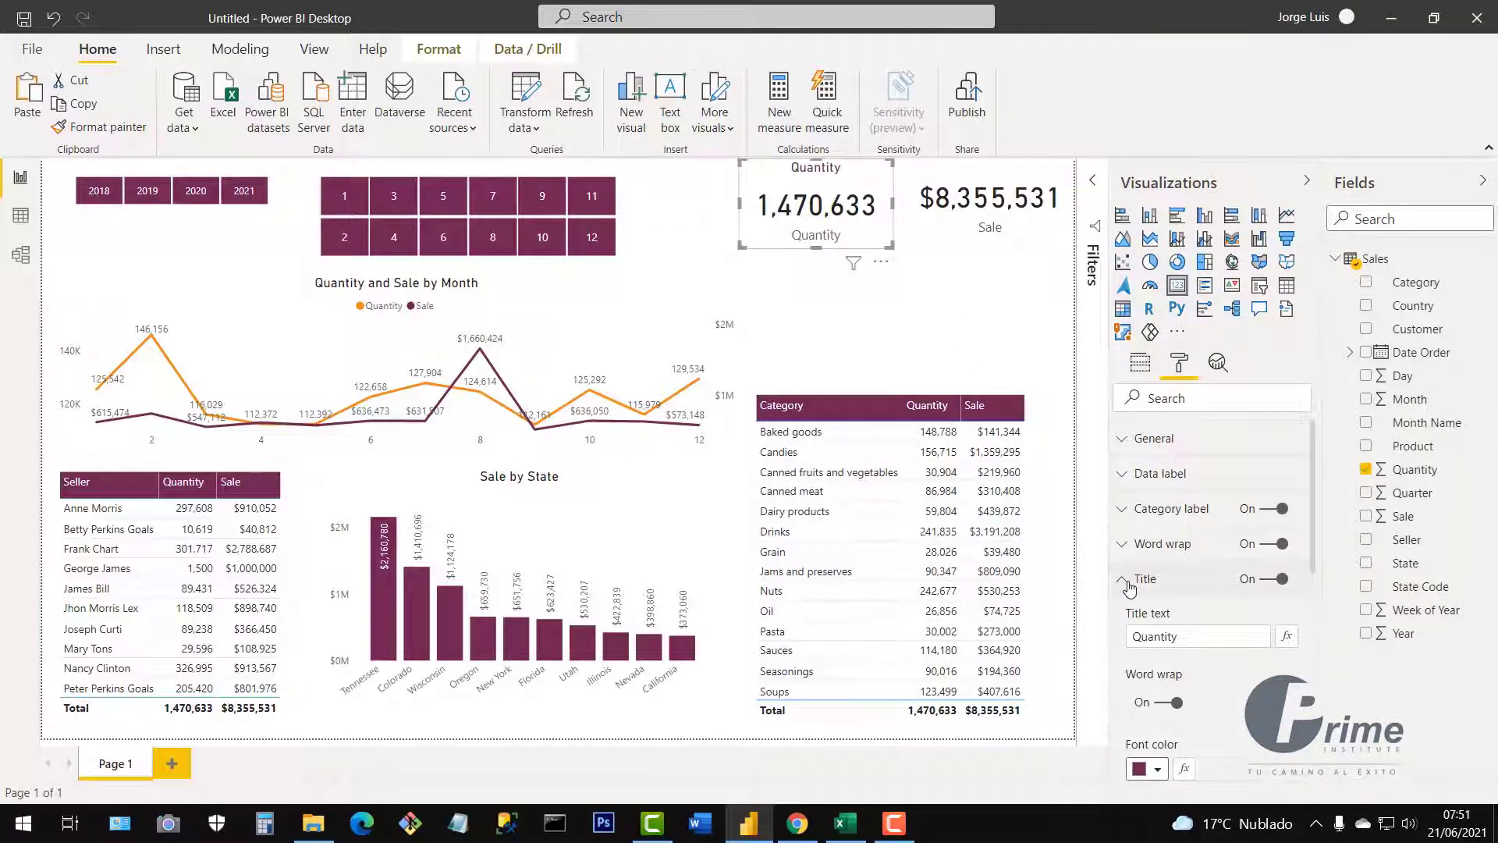
pyautogui.click(1124, 581)
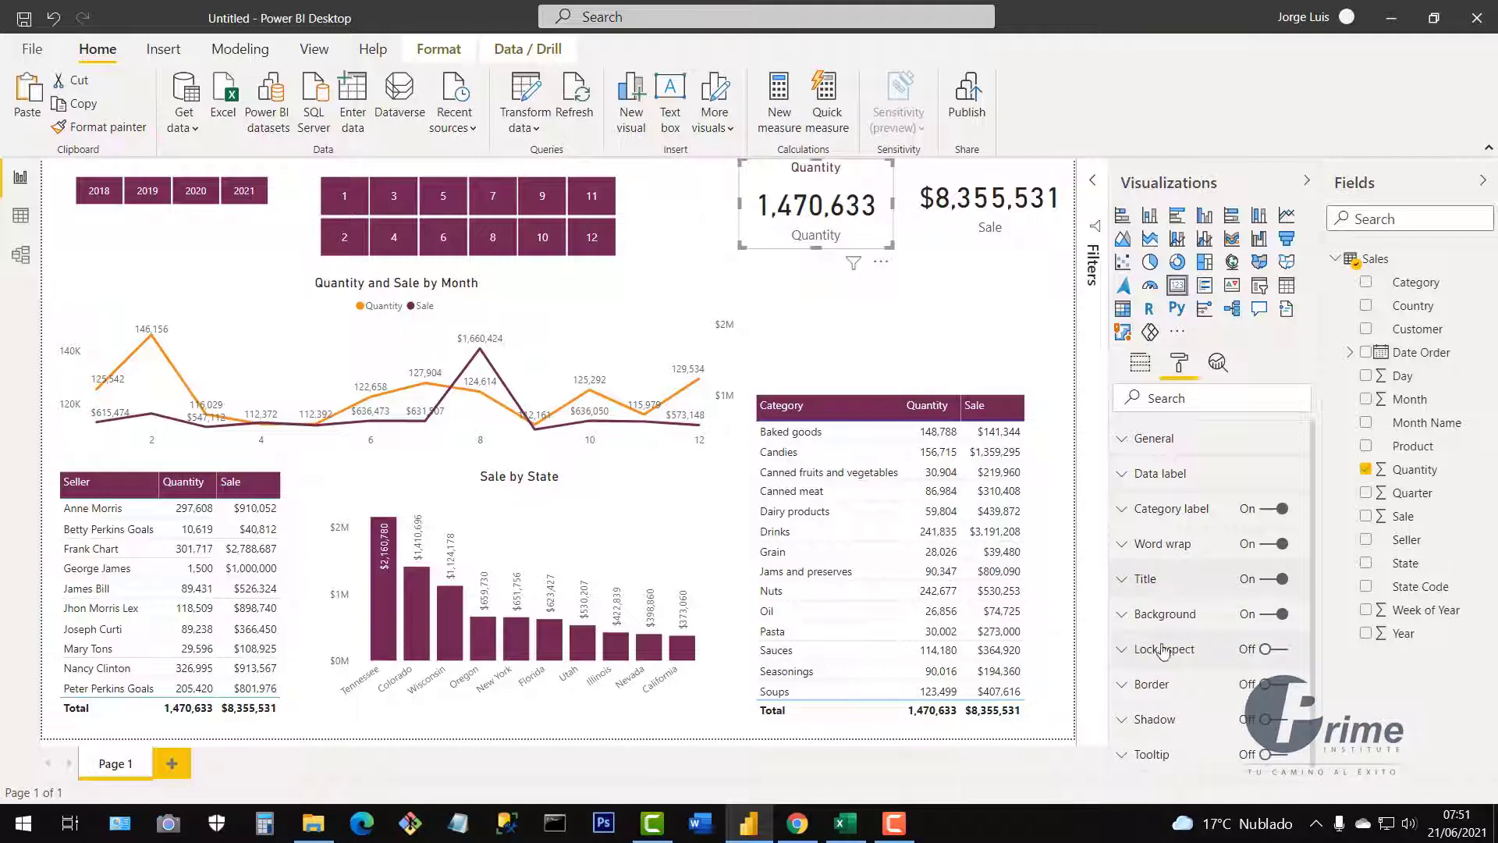
# Turn off the Quantity card's category label and reduce the card's height to fit the title and value
pyautogui.scroll(-1, 1179, 652)
pyautogui.scroll(1, 1183, 653)
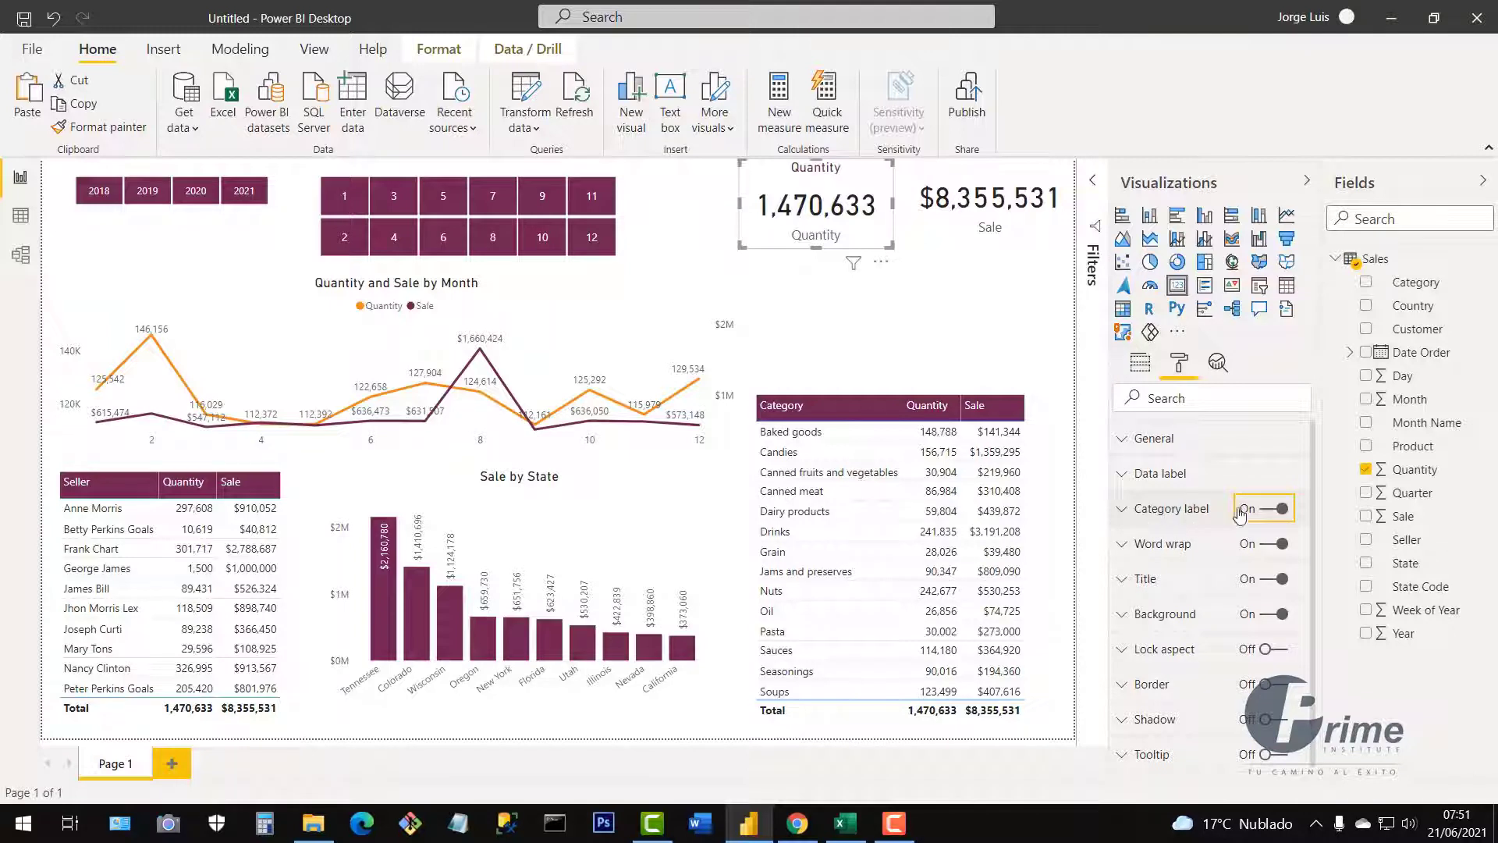
pyautogui.click(1270, 511)
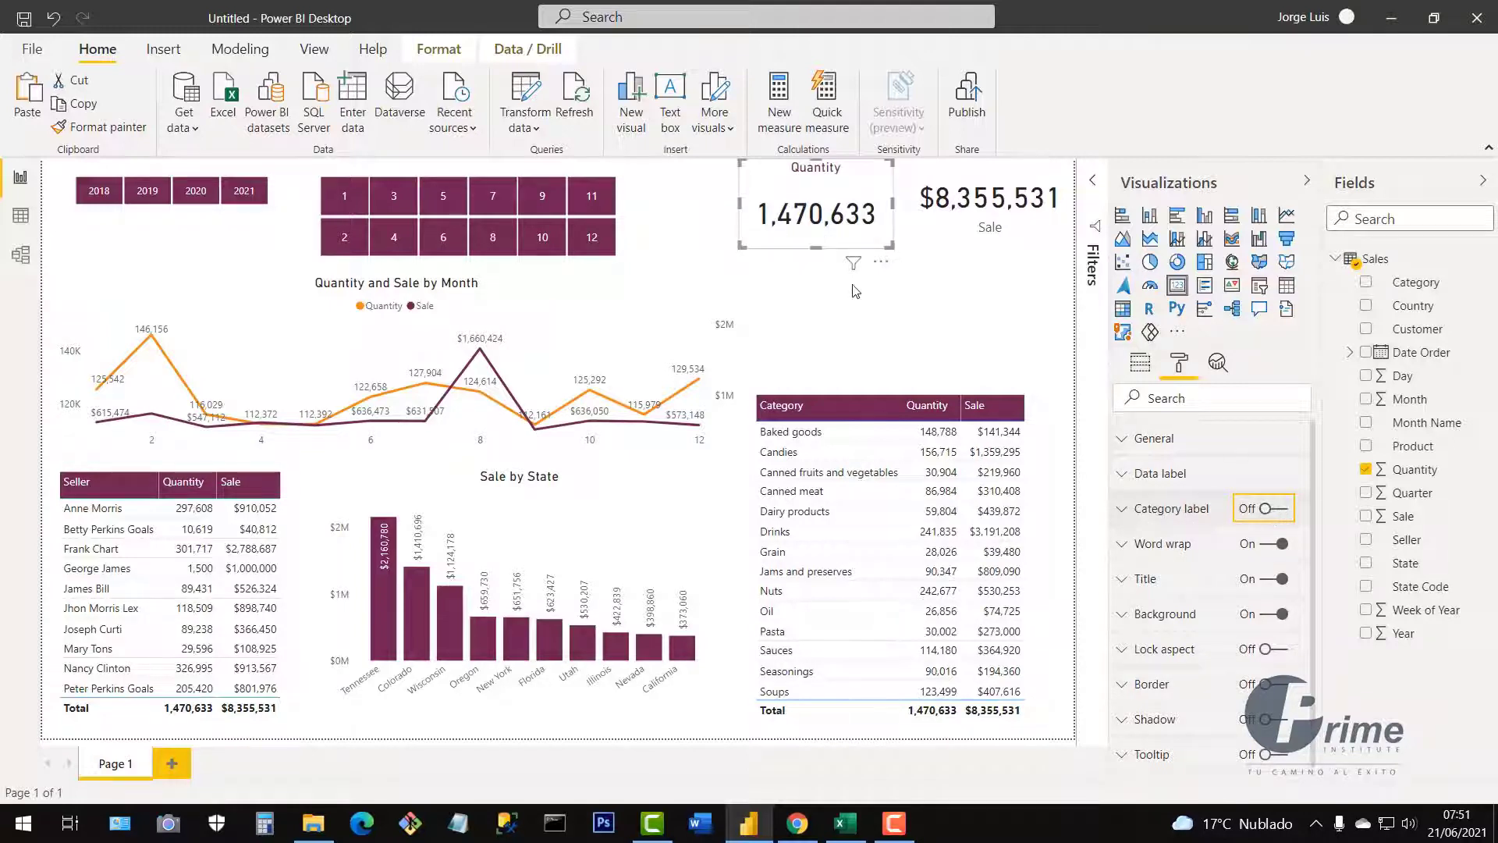
pyautogui.moveTo(816, 247); pyautogui.dragTo(816, 222)
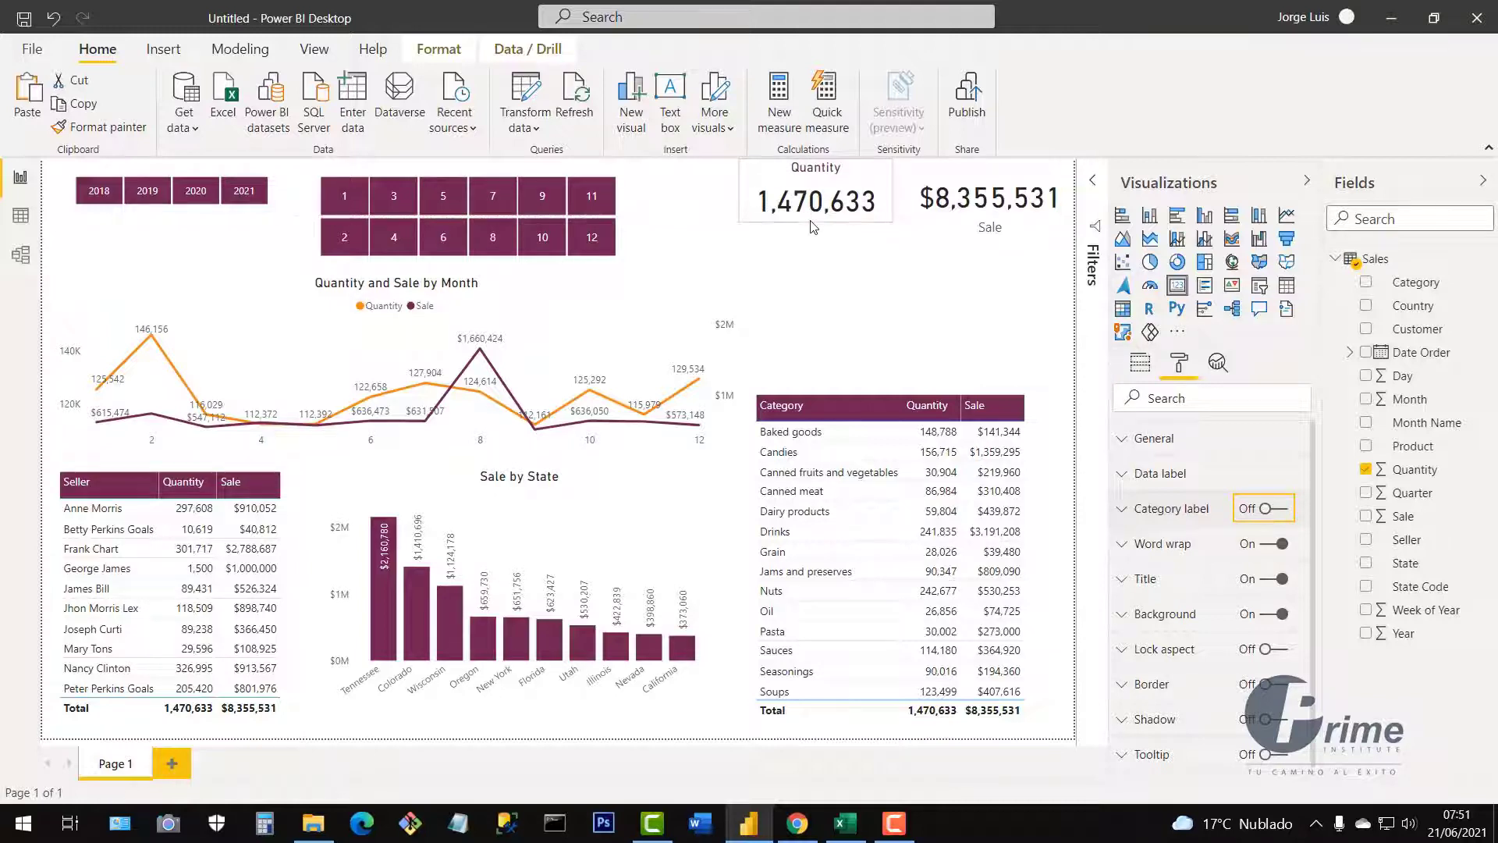
pyautogui.click(819, 191)
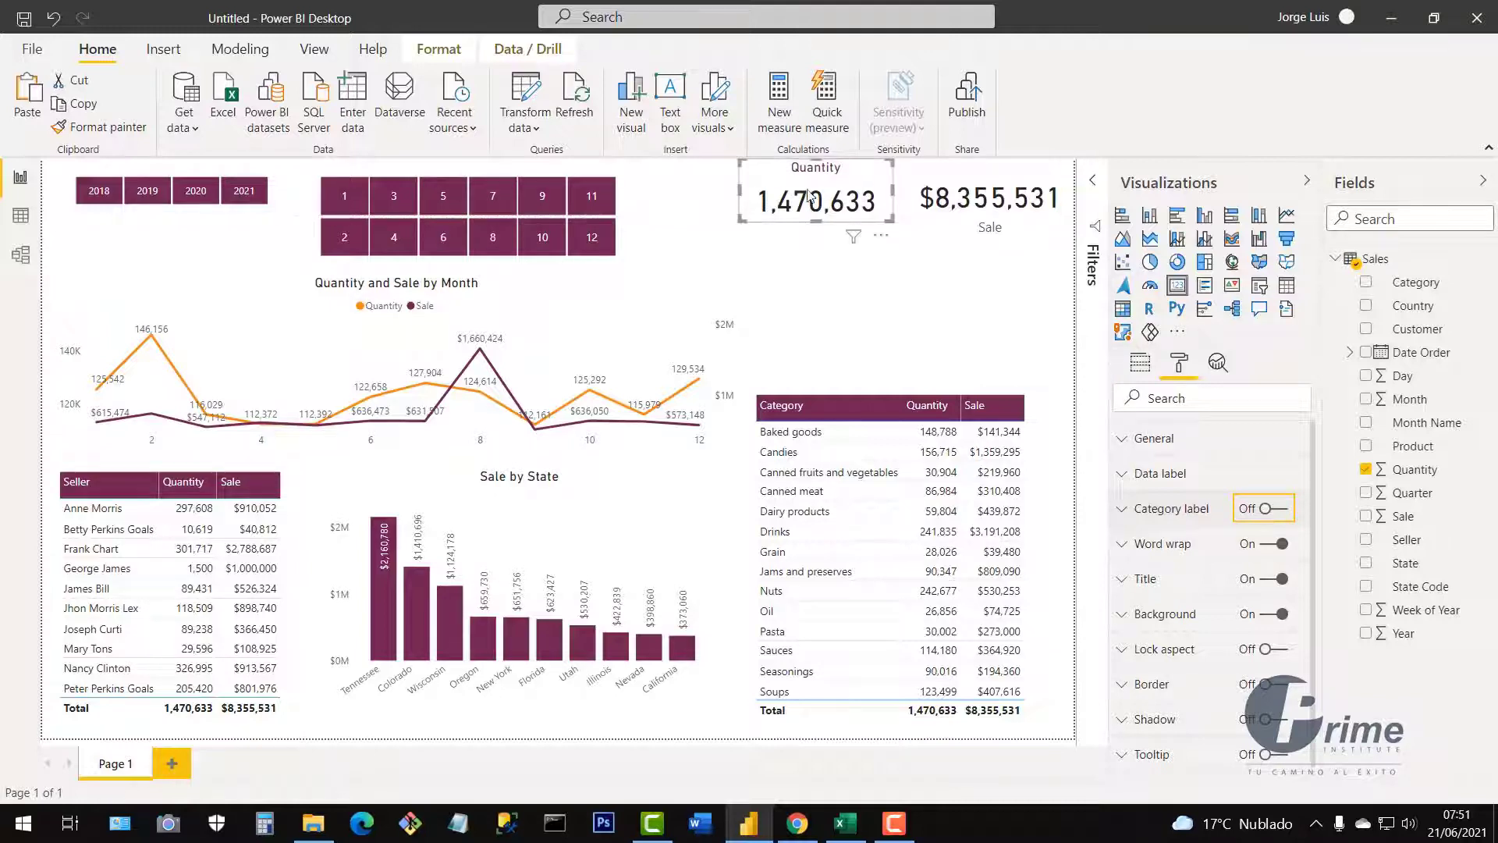
# Set the Quantity card's data label color to the recent plum and move the card slightly down
pyautogui.click(1124, 481)
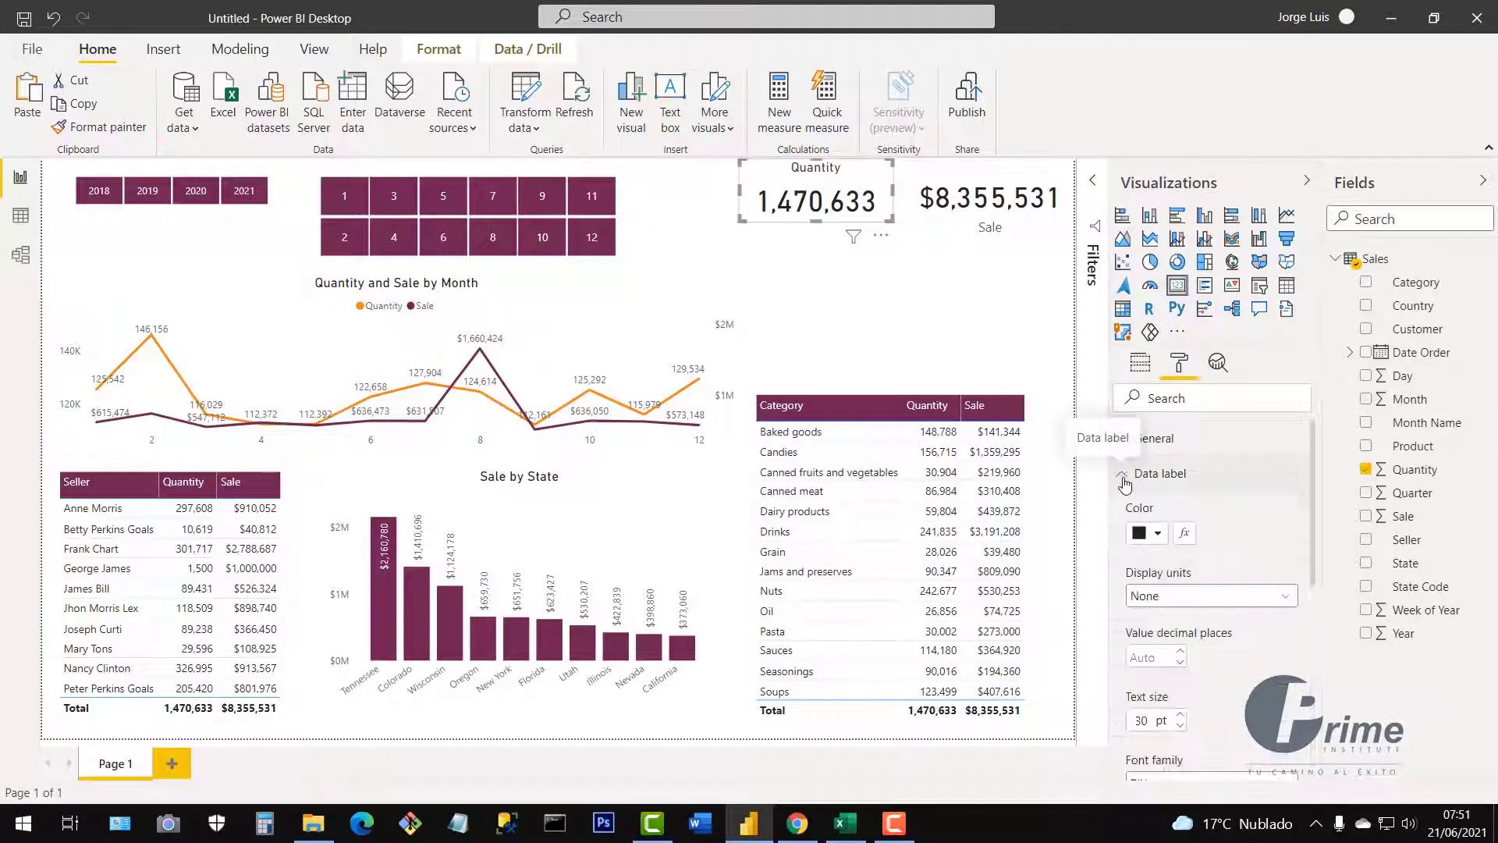
pyautogui.click(1159, 538)
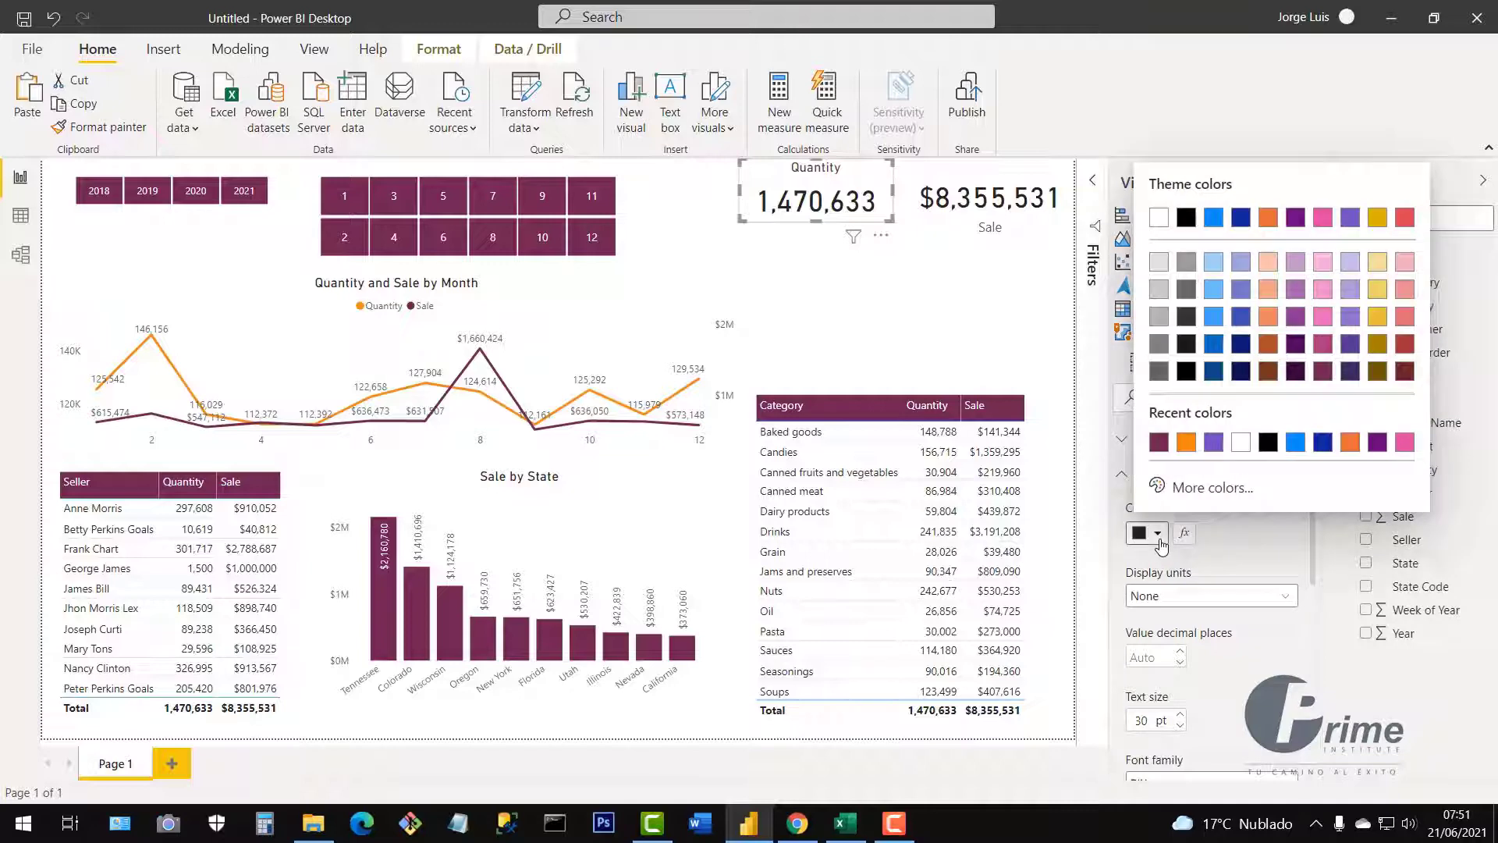
pyautogui.click(1156, 444)
pyautogui.moveTo(848, 185); pyautogui.dragTo(843, 206)
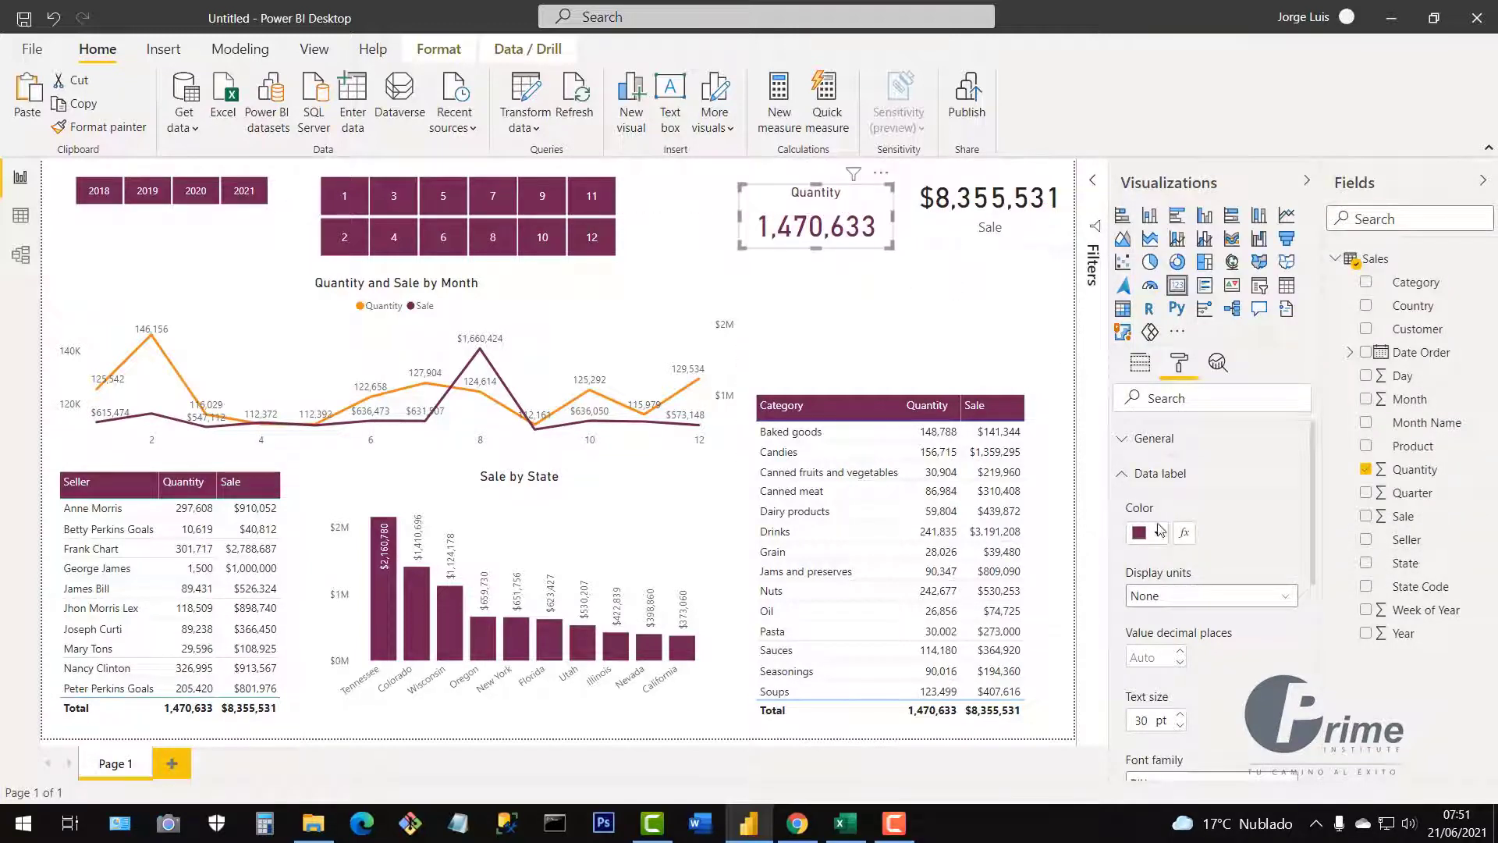
pyautogui.click(1121, 480)
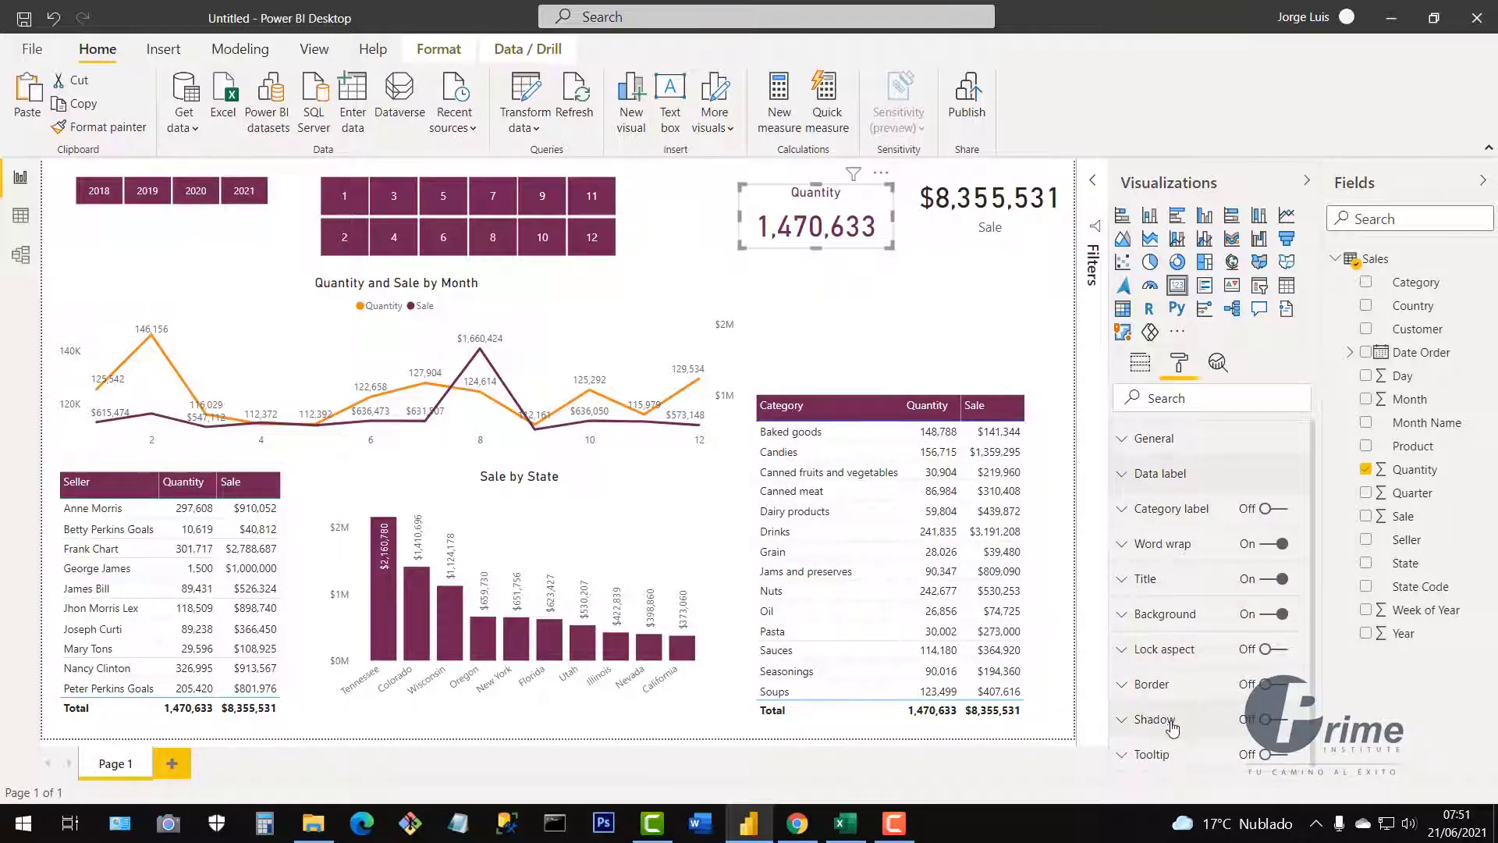
# Turn on the Quantity card's shadow, turn off its background, and shift the card away from the Sale card
pyautogui.click(1280, 720)
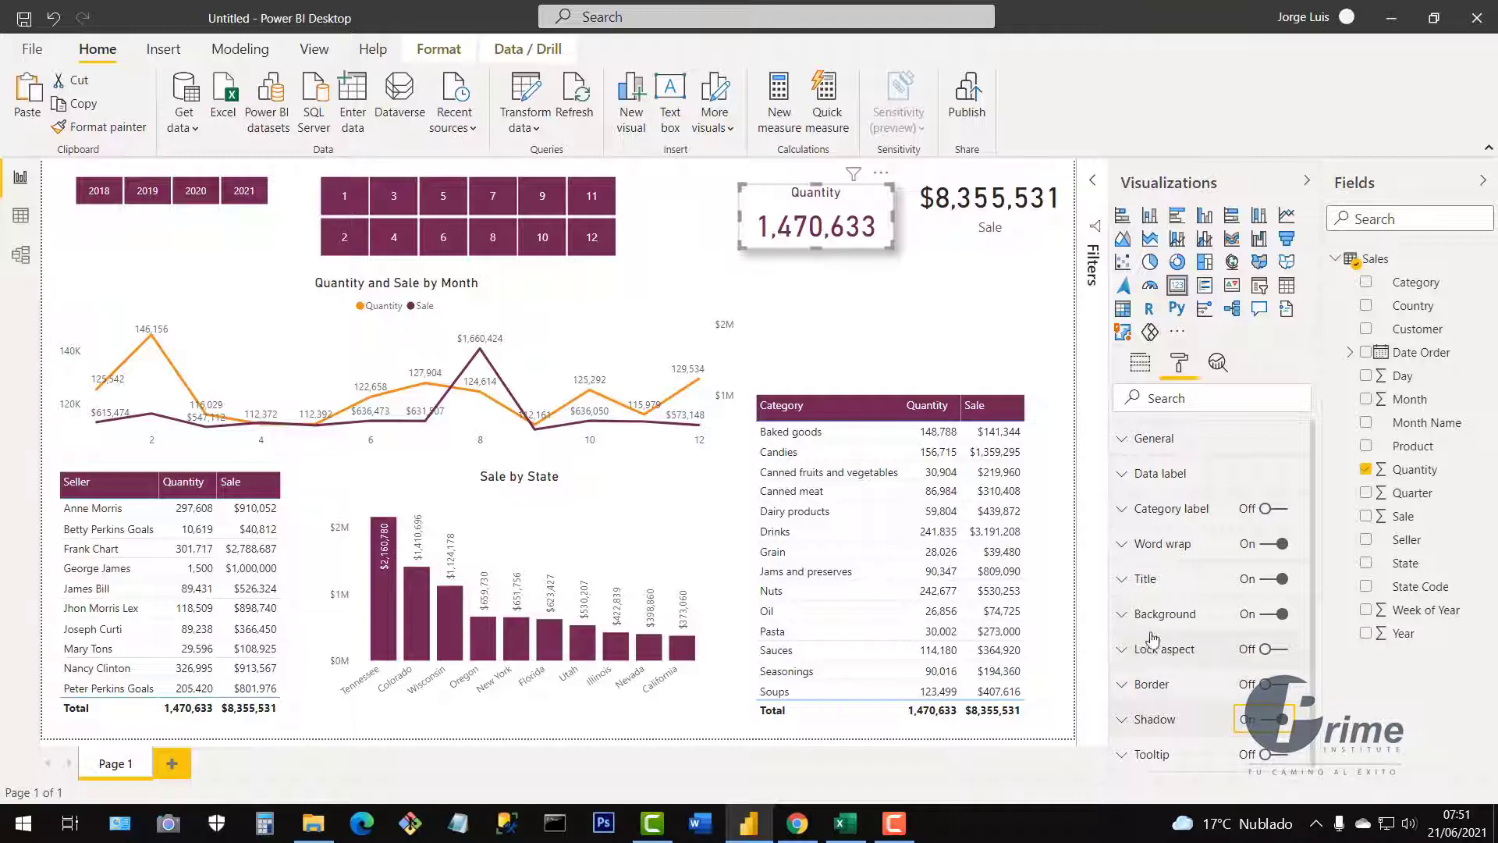
pyautogui.click(1268, 614)
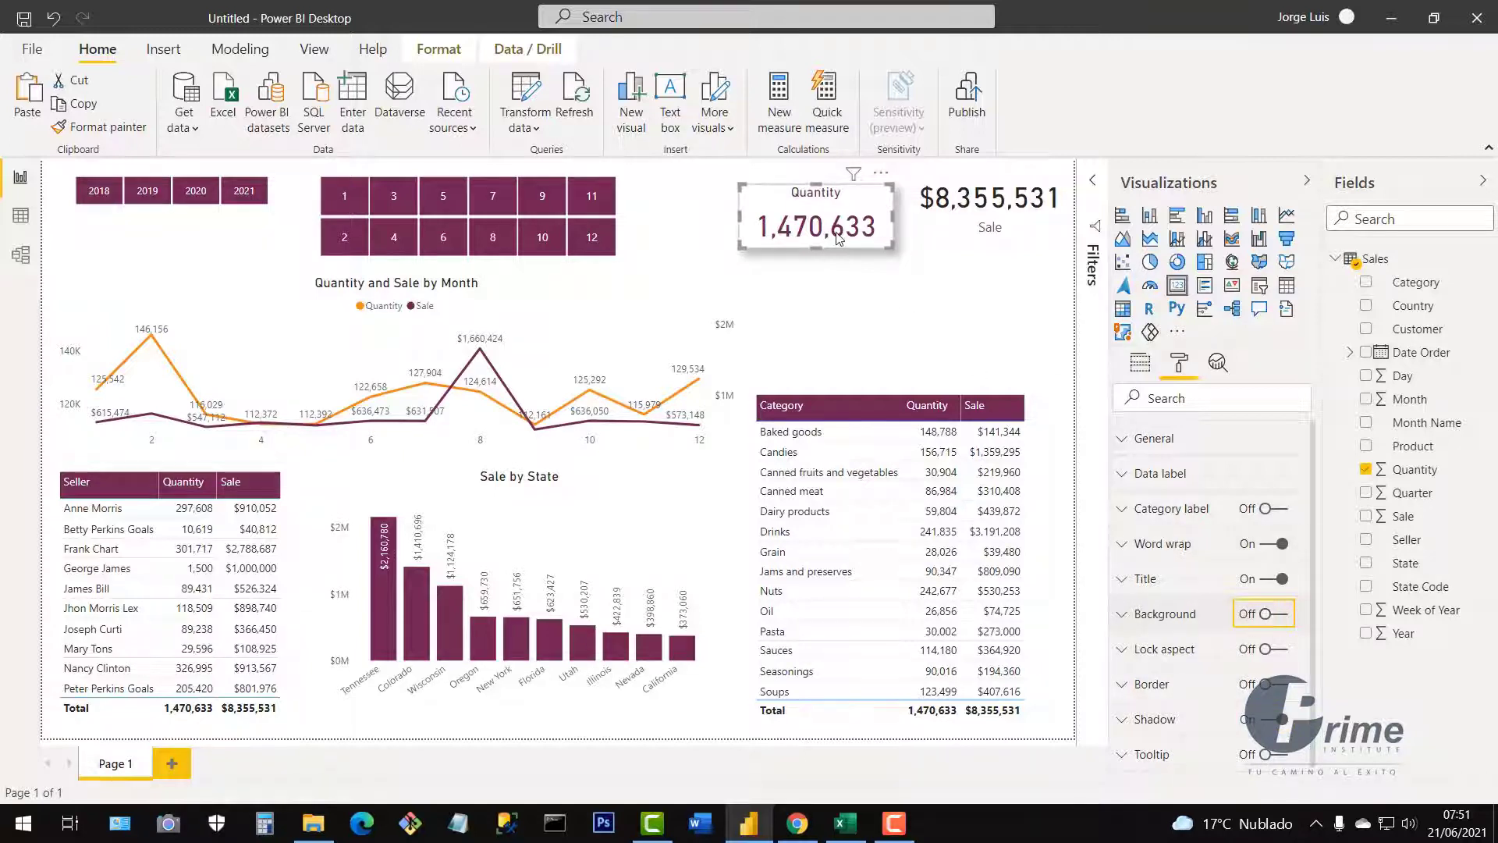
pyautogui.moveTo(836, 237); pyautogui.dragTo(802, 231)
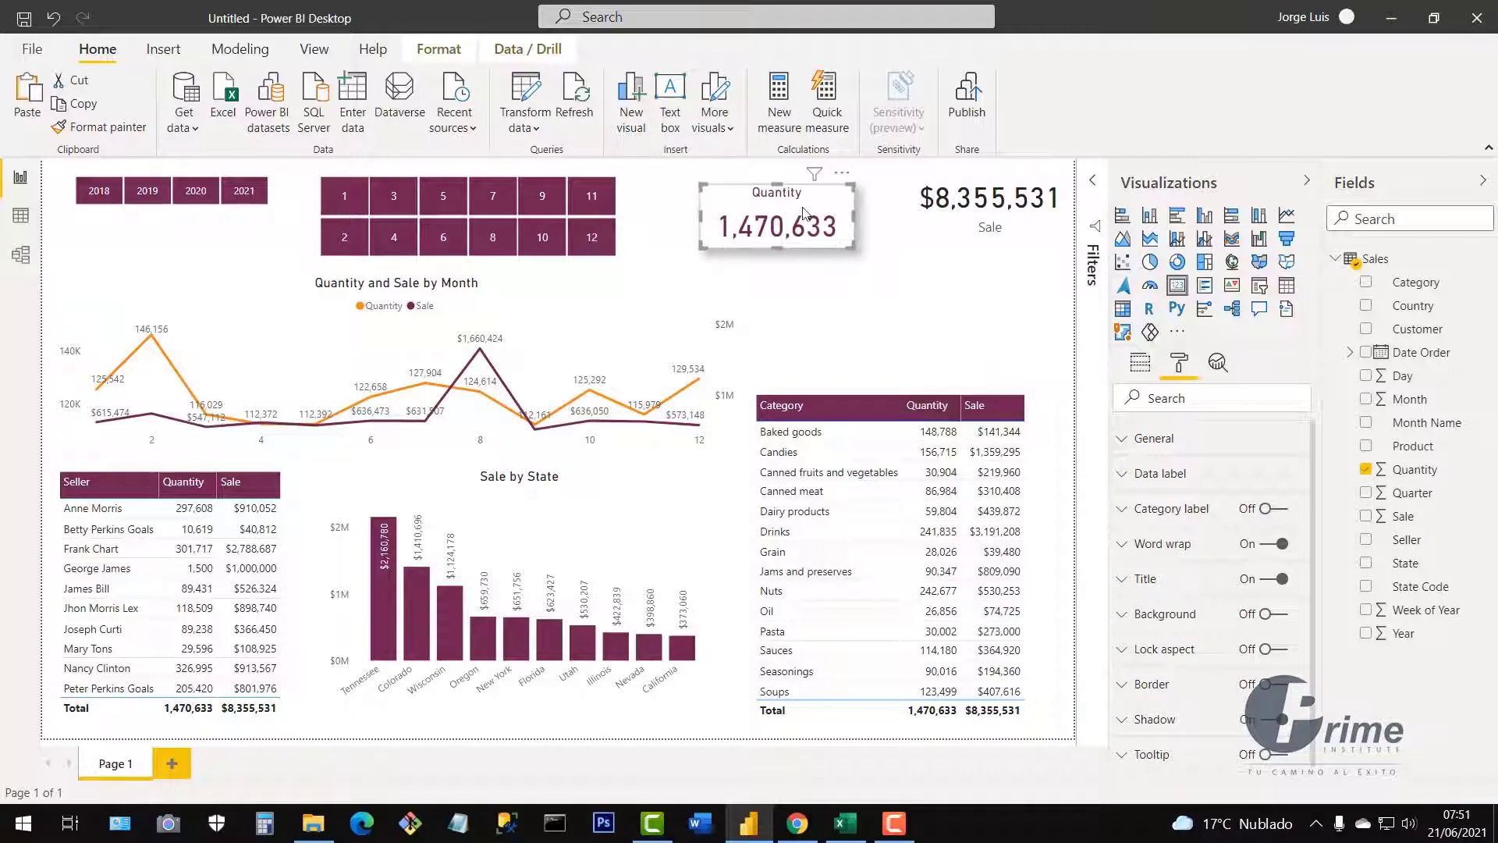
# Copy the Quantity card's formatting onto the Sale card with Format painter and set its title text to "Sales"
pyautogui.click(107, 129)
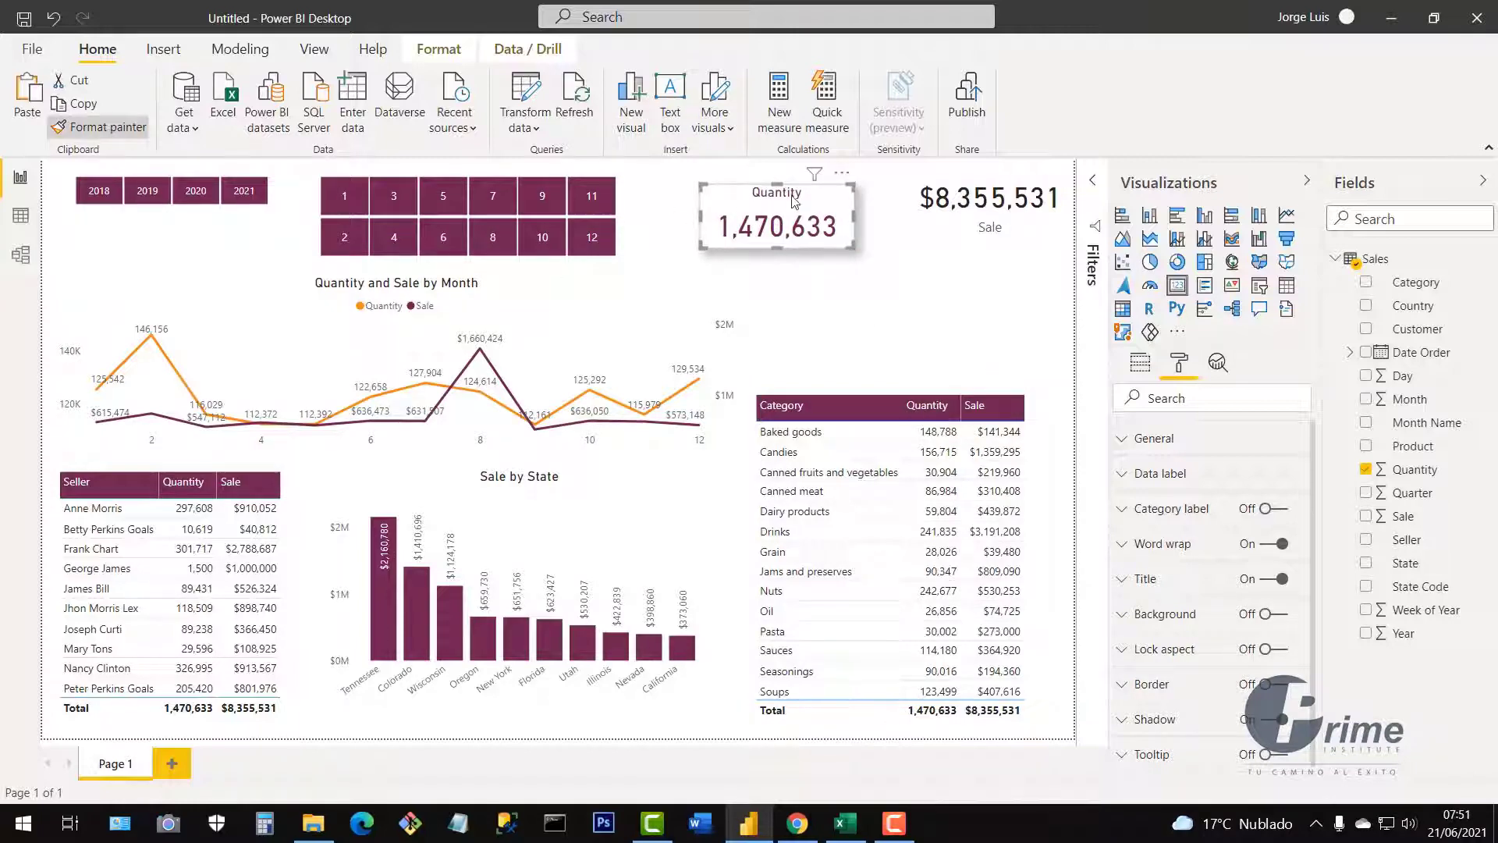
pyautogui.click(955, 231)
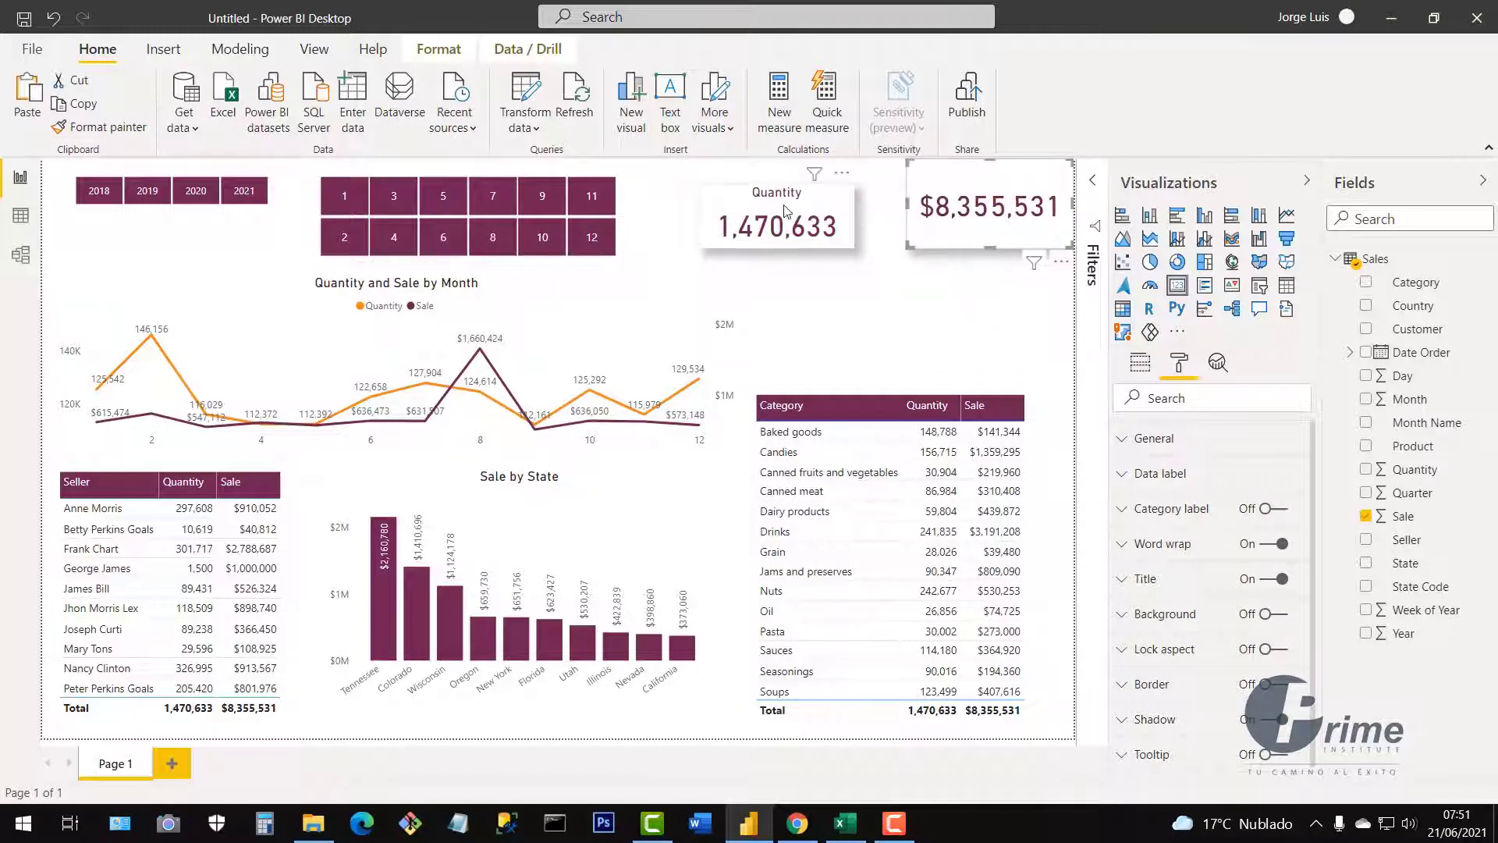
pyautogui.click(1122, 587)
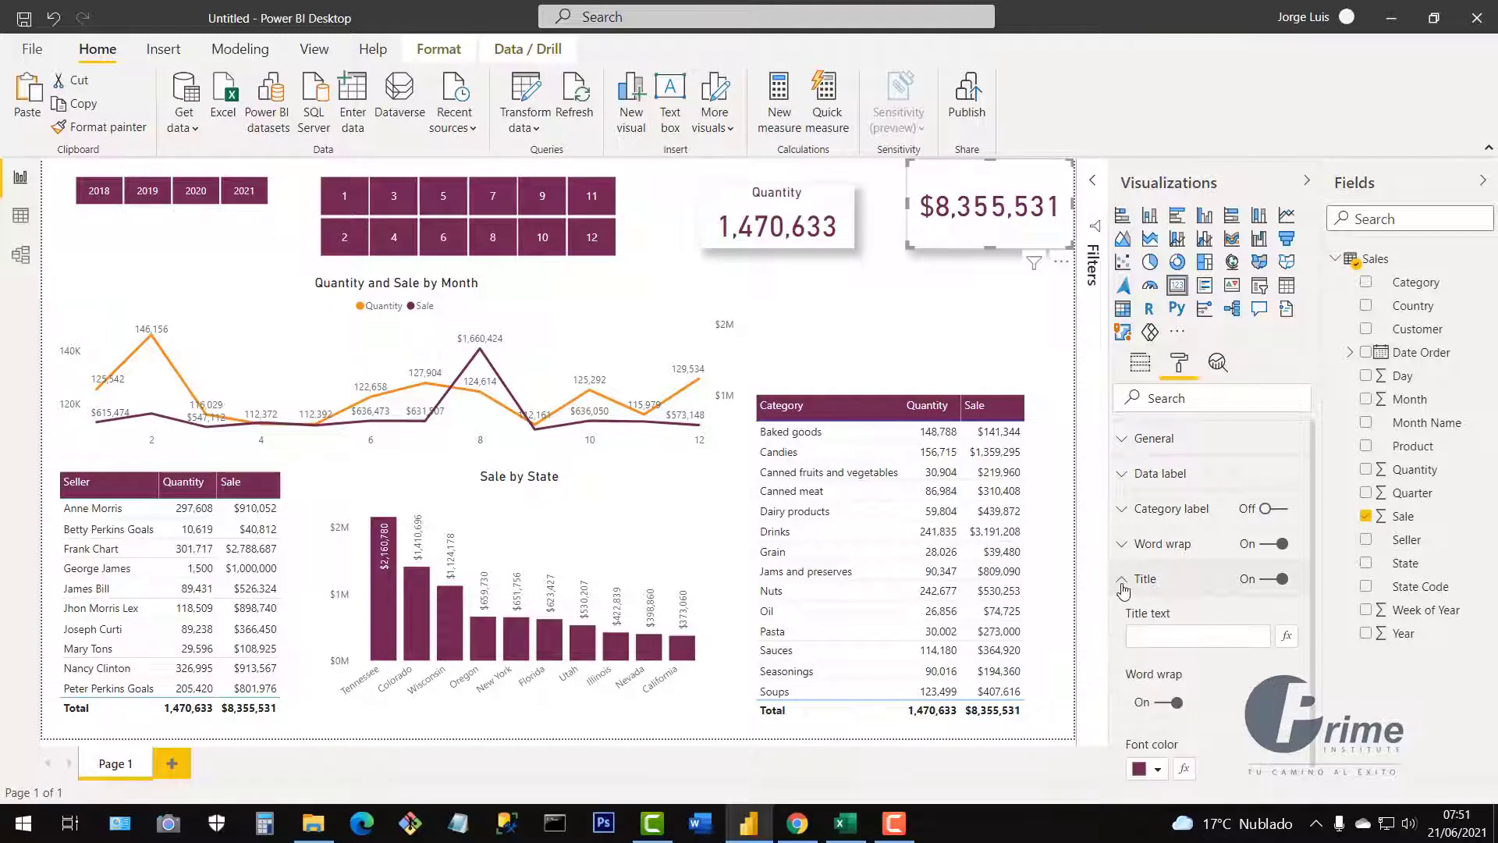
pyautogui.click(1153, 637)
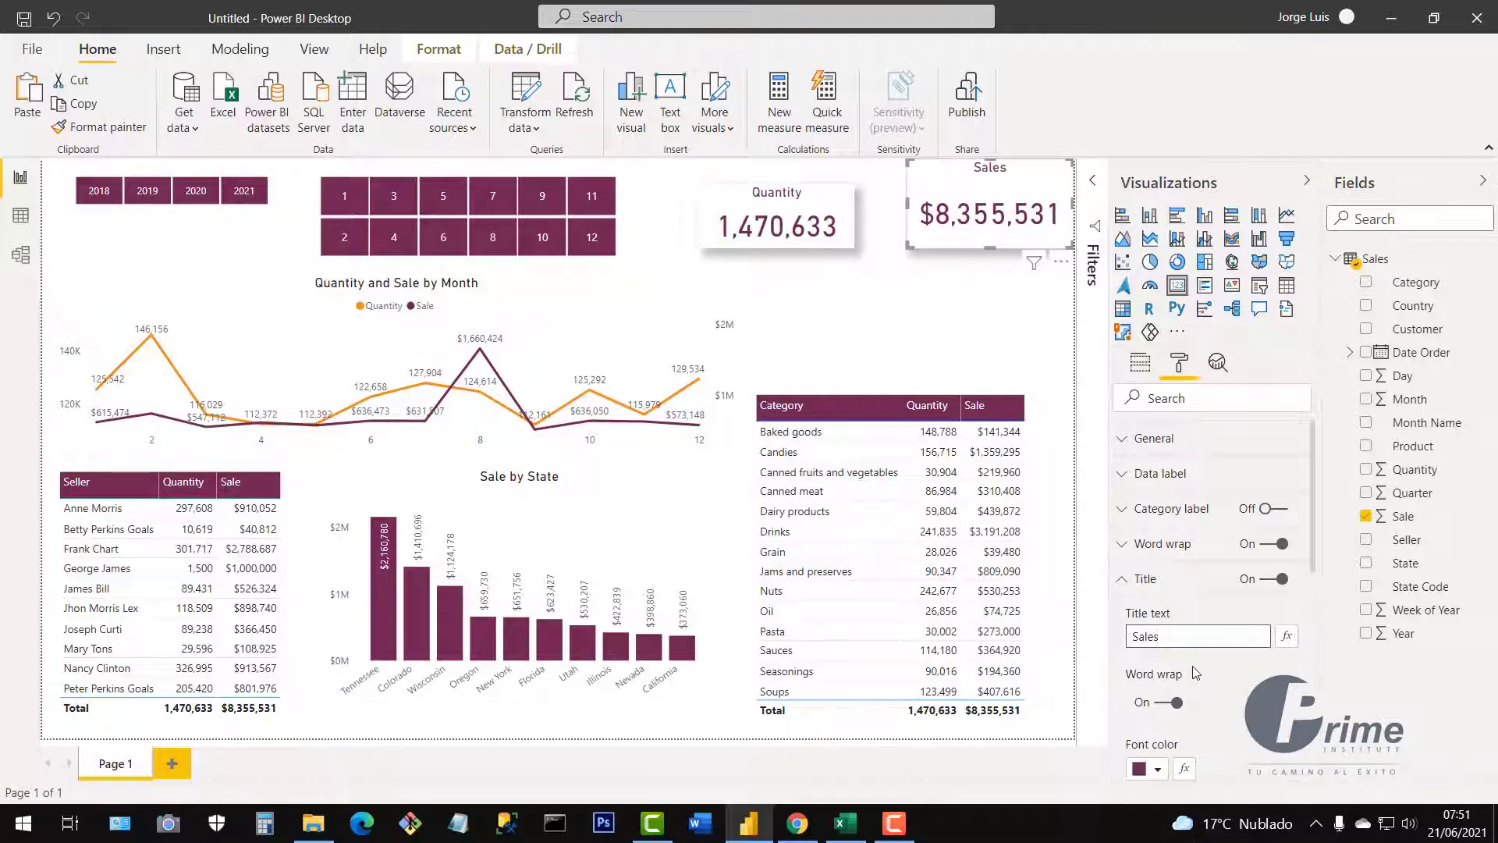
# Shorten the Sales card to the Quantity card's height and align it beside that card
pyautogui.scroll(-3, 1193, 672)
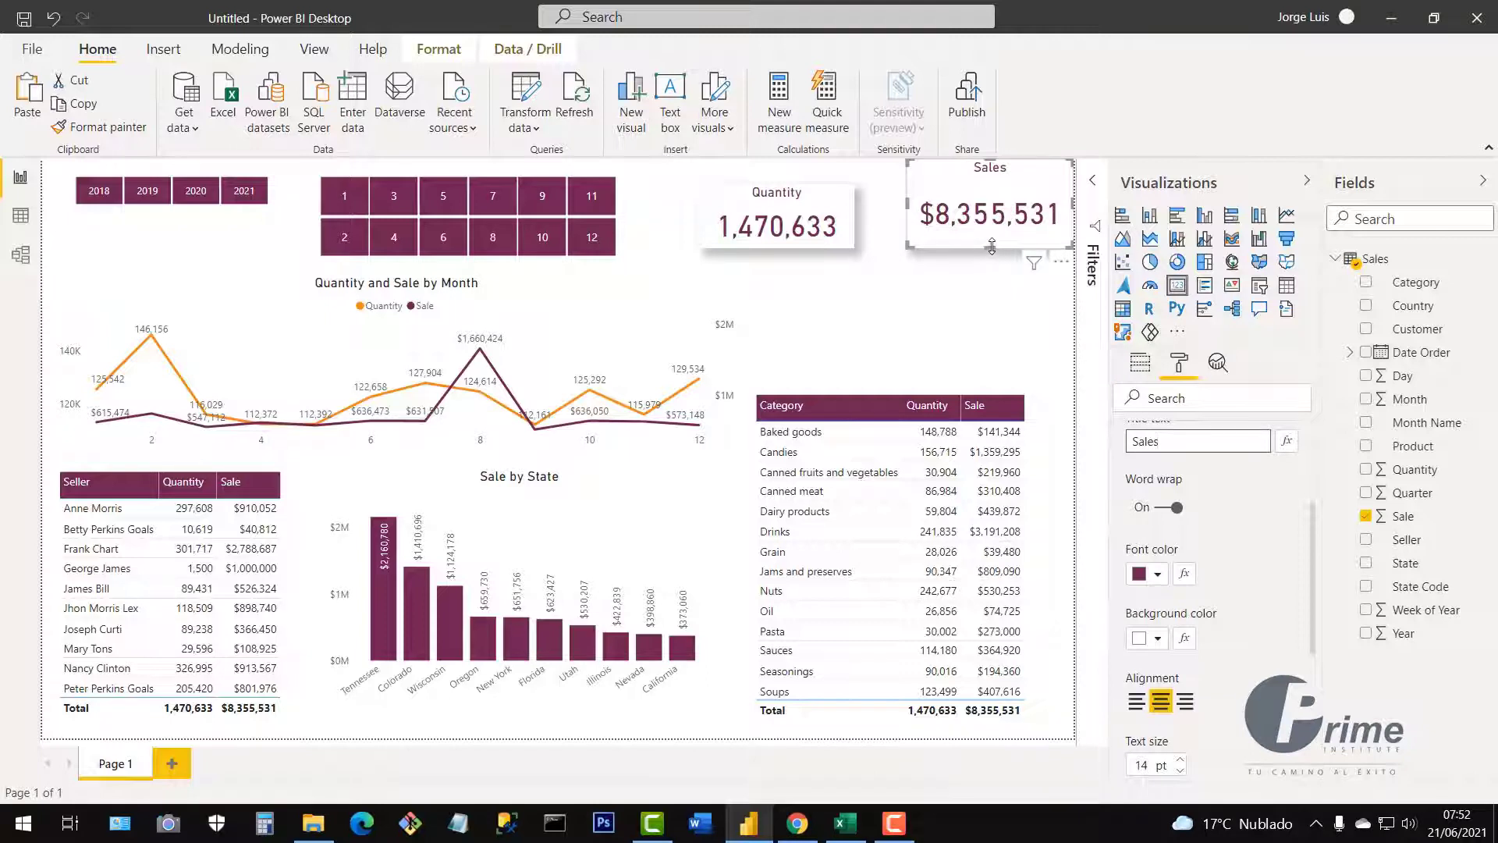
pyautogui.moveTo(990, 247); pyautogui.dragTo(1002, 205)
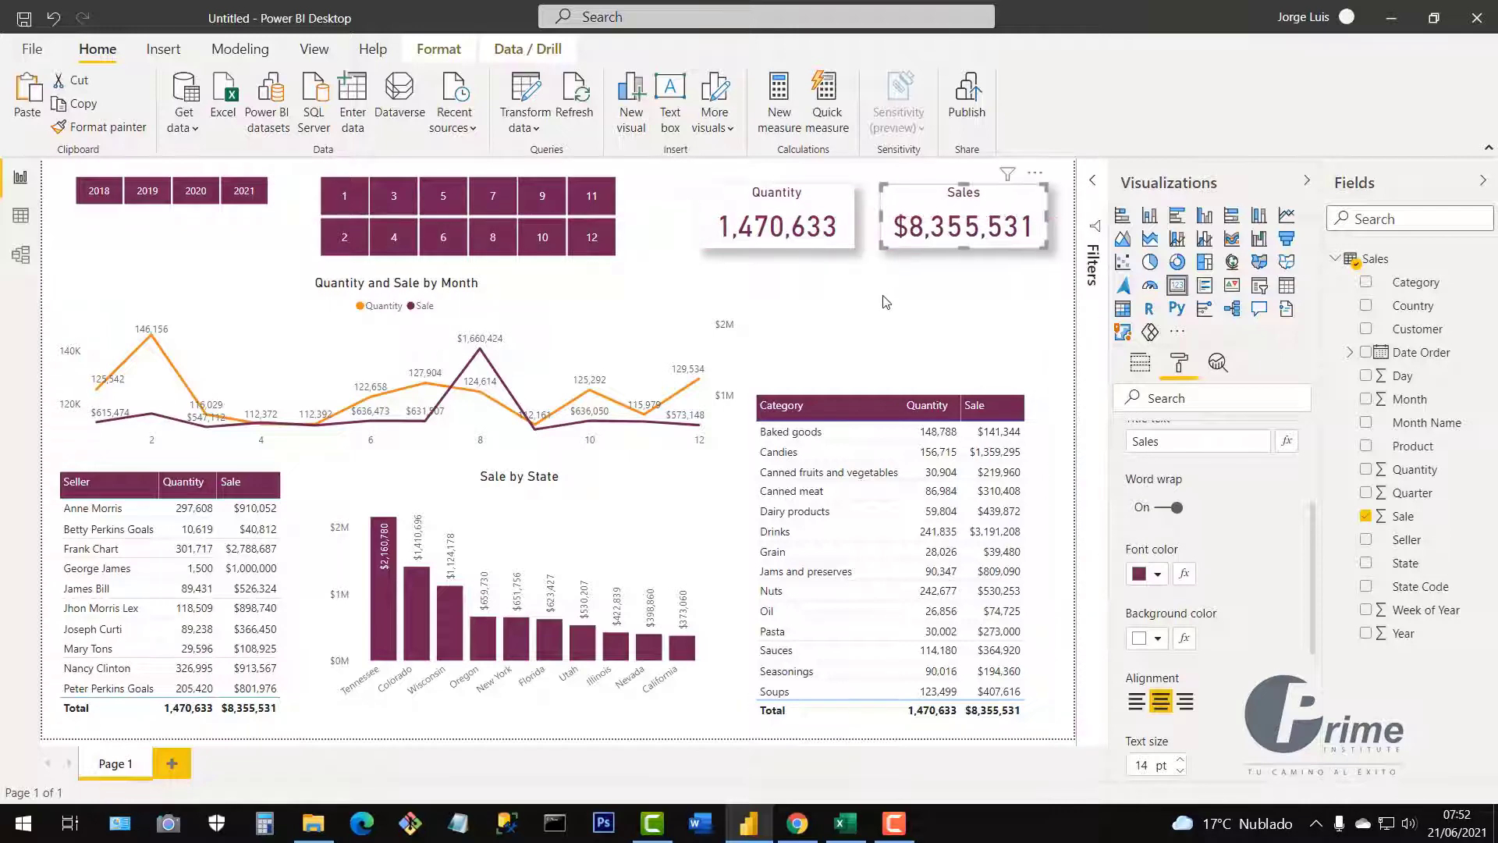
pyautogui.click(901, 333)
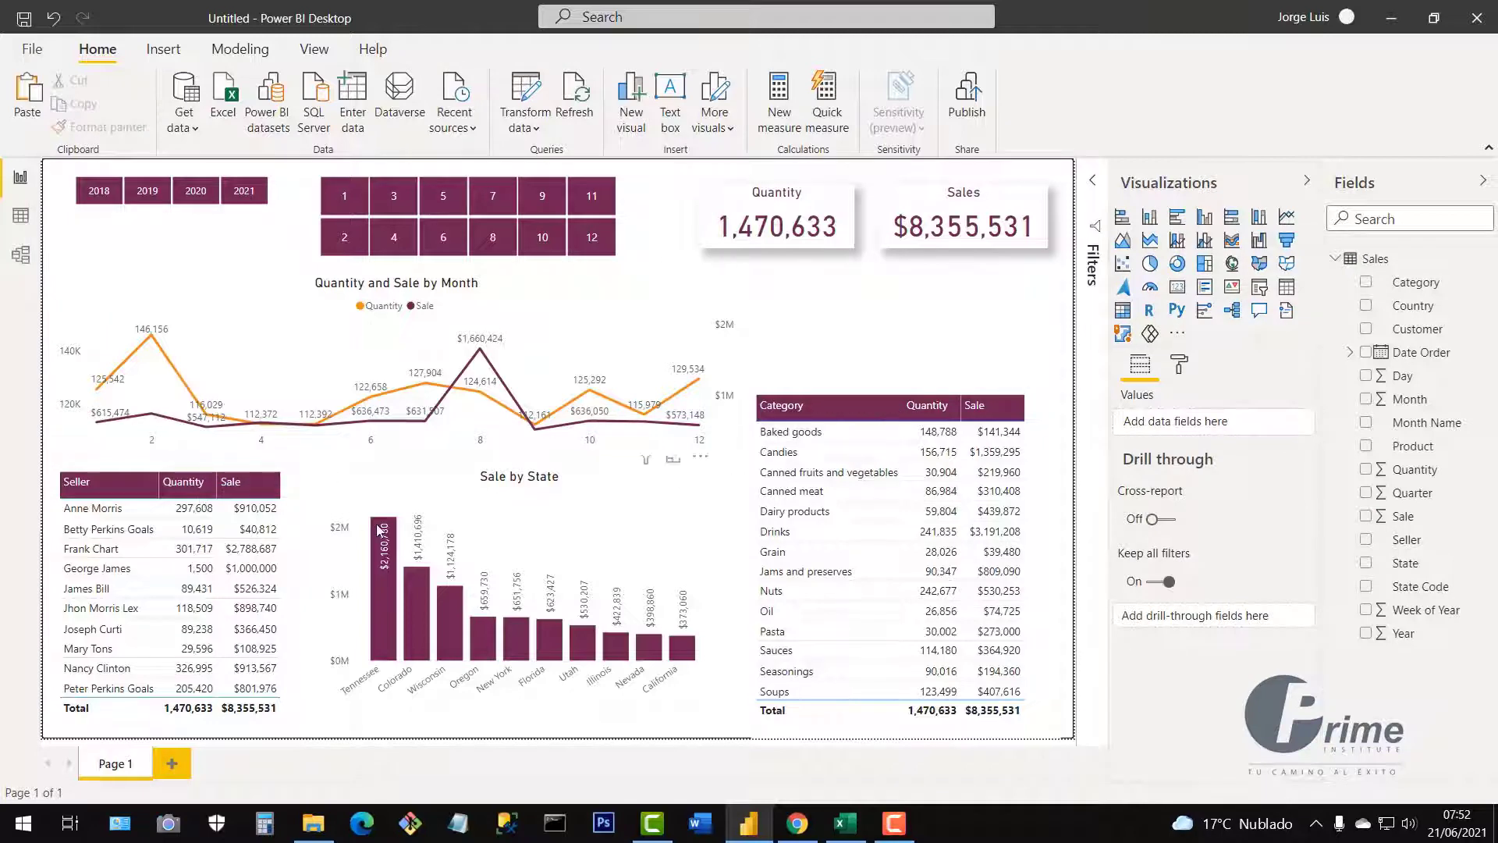
# Rename the report page "Page 1" as "Home"
pyautogui.doubleClick(123, 765)
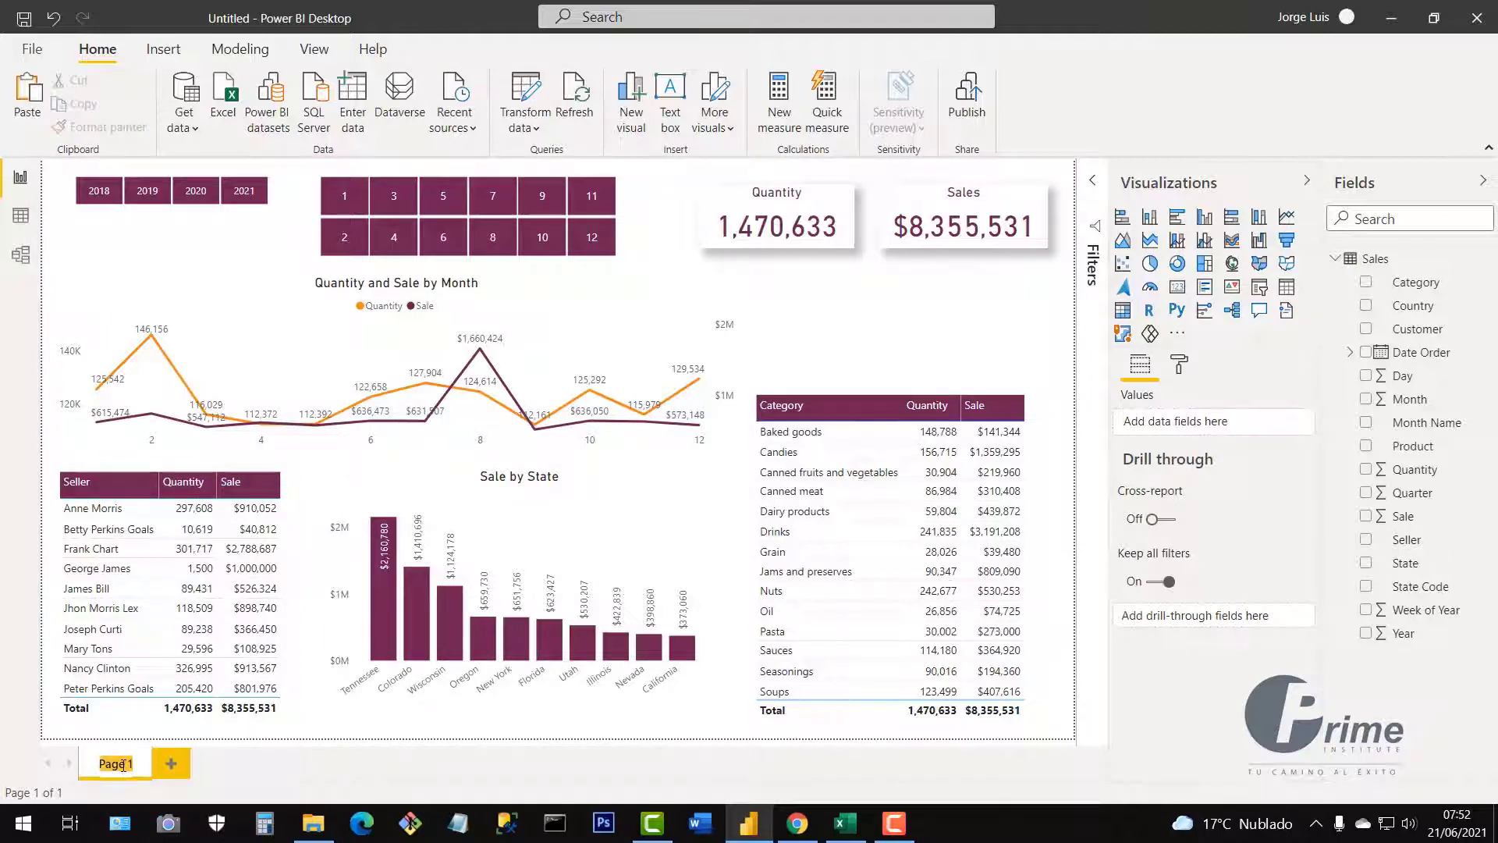
pyautogui.write('Home')
pyautogui.press('Return')
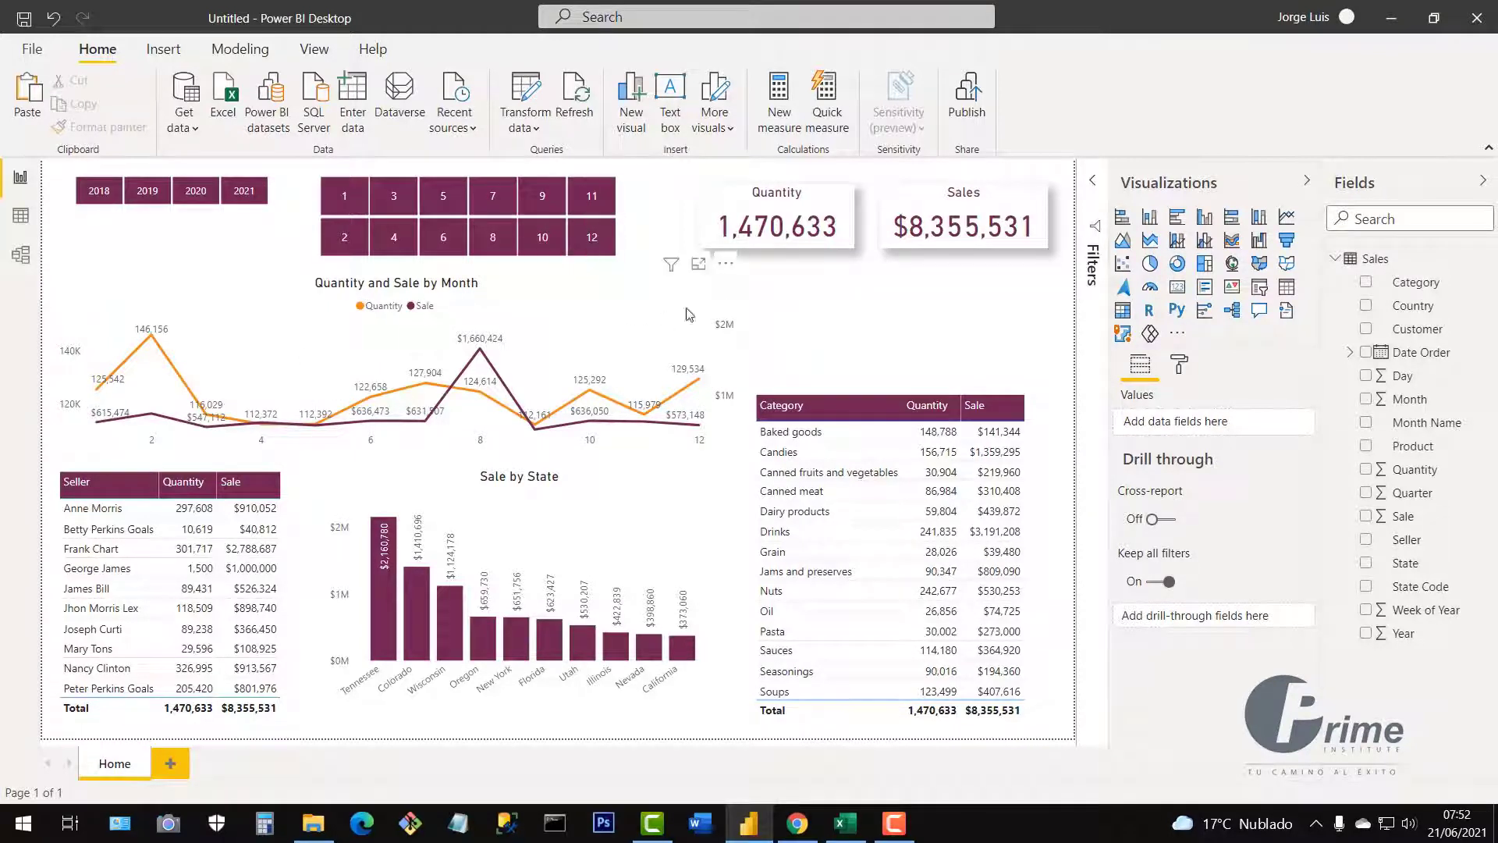
# Start saving the report, switch to File Explorer and copy the name of the workbook 4.- Power Query - Sales.xlsx
pyautogui.click(31, 51)
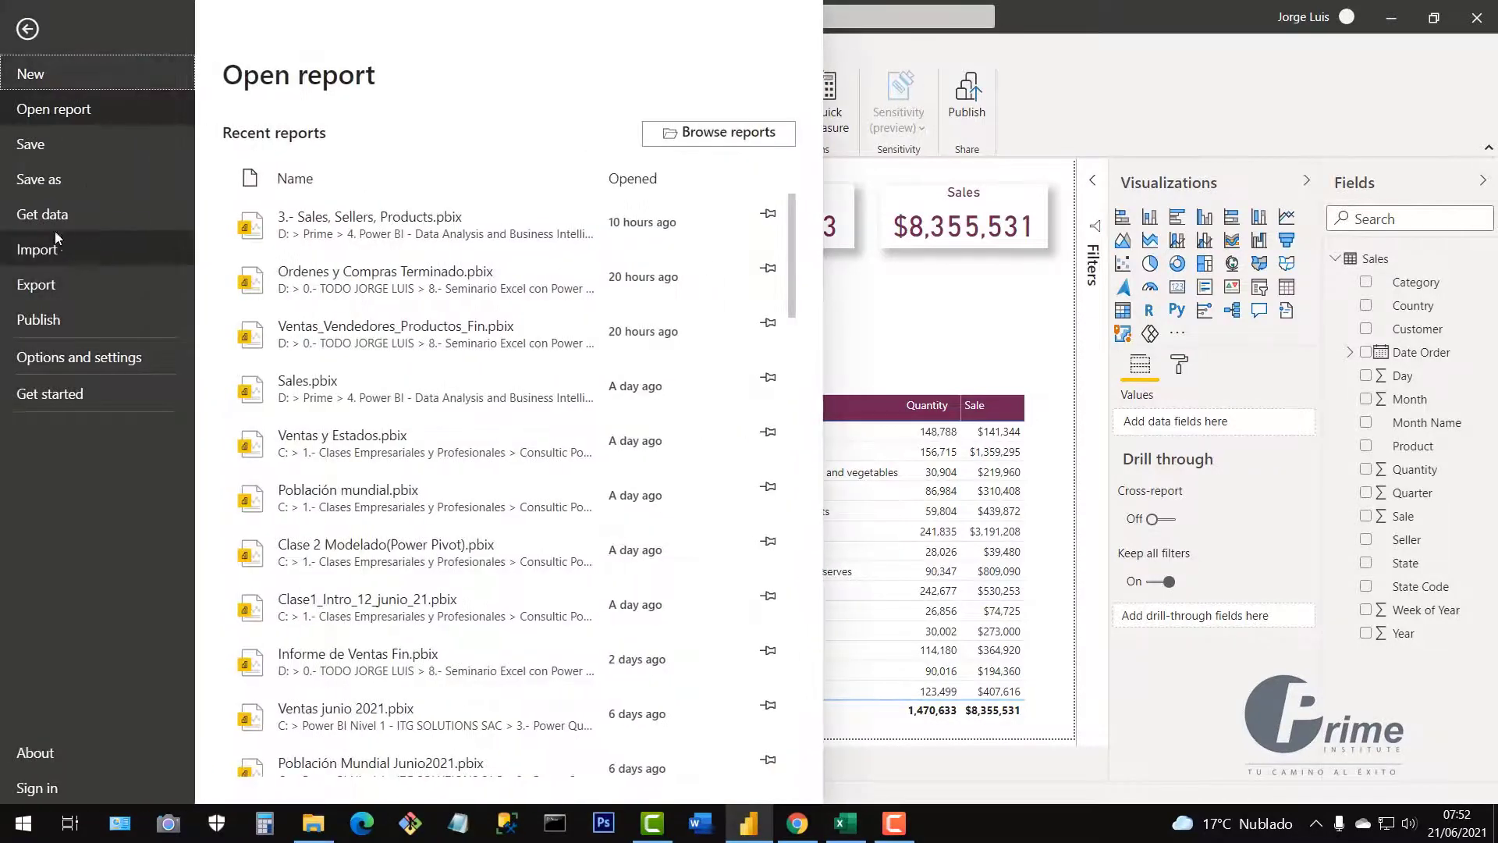
pyautogui.press('Escape')
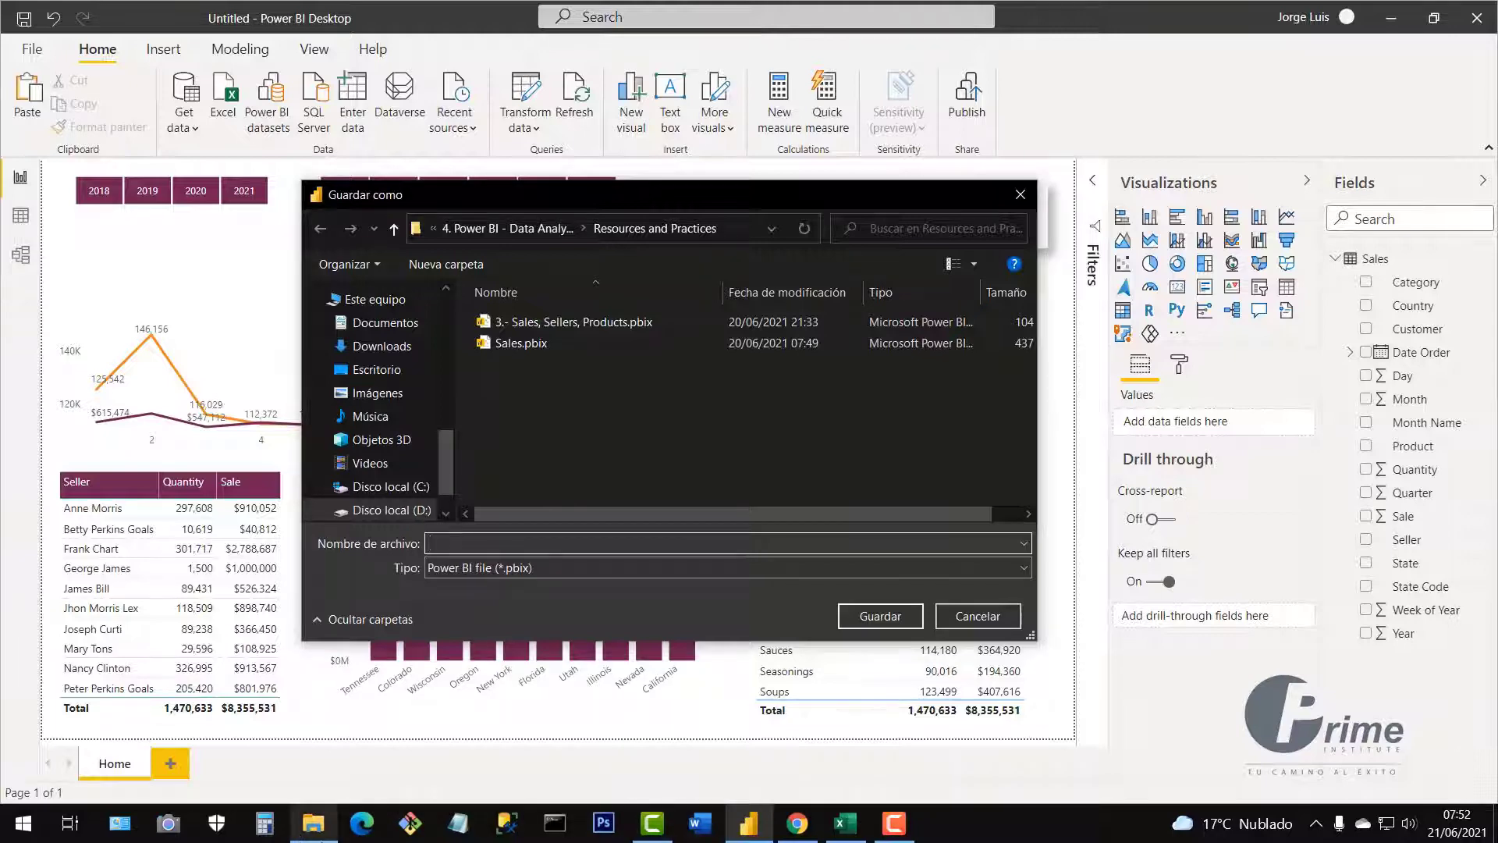
pyautogui.click(313, 823)
pyautogui.click(771, 207)
pyautogui.hotkey('ctrl', 'c')
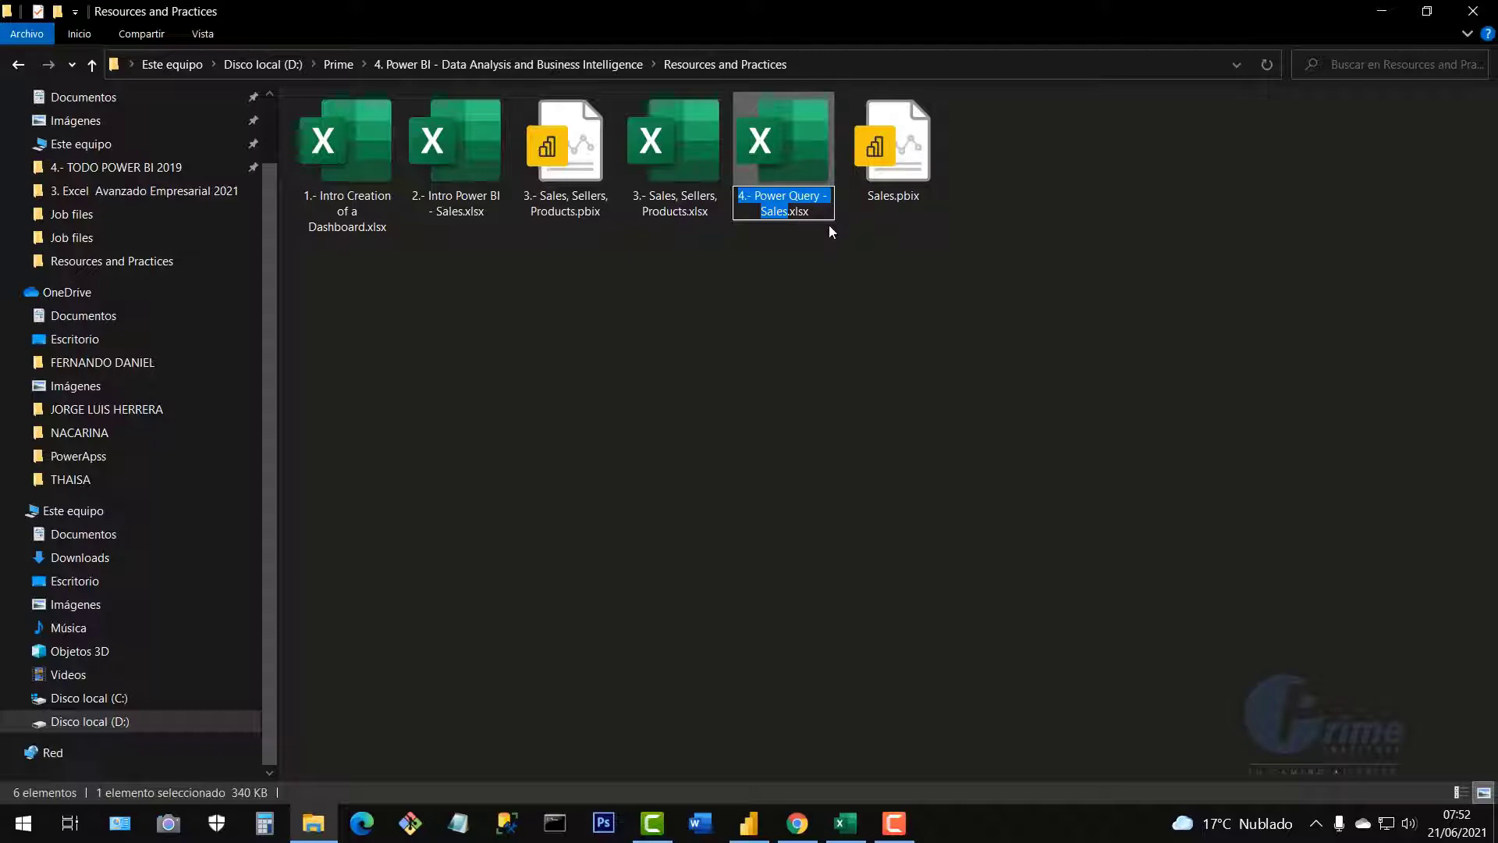
pyautogui.click(850, 338)
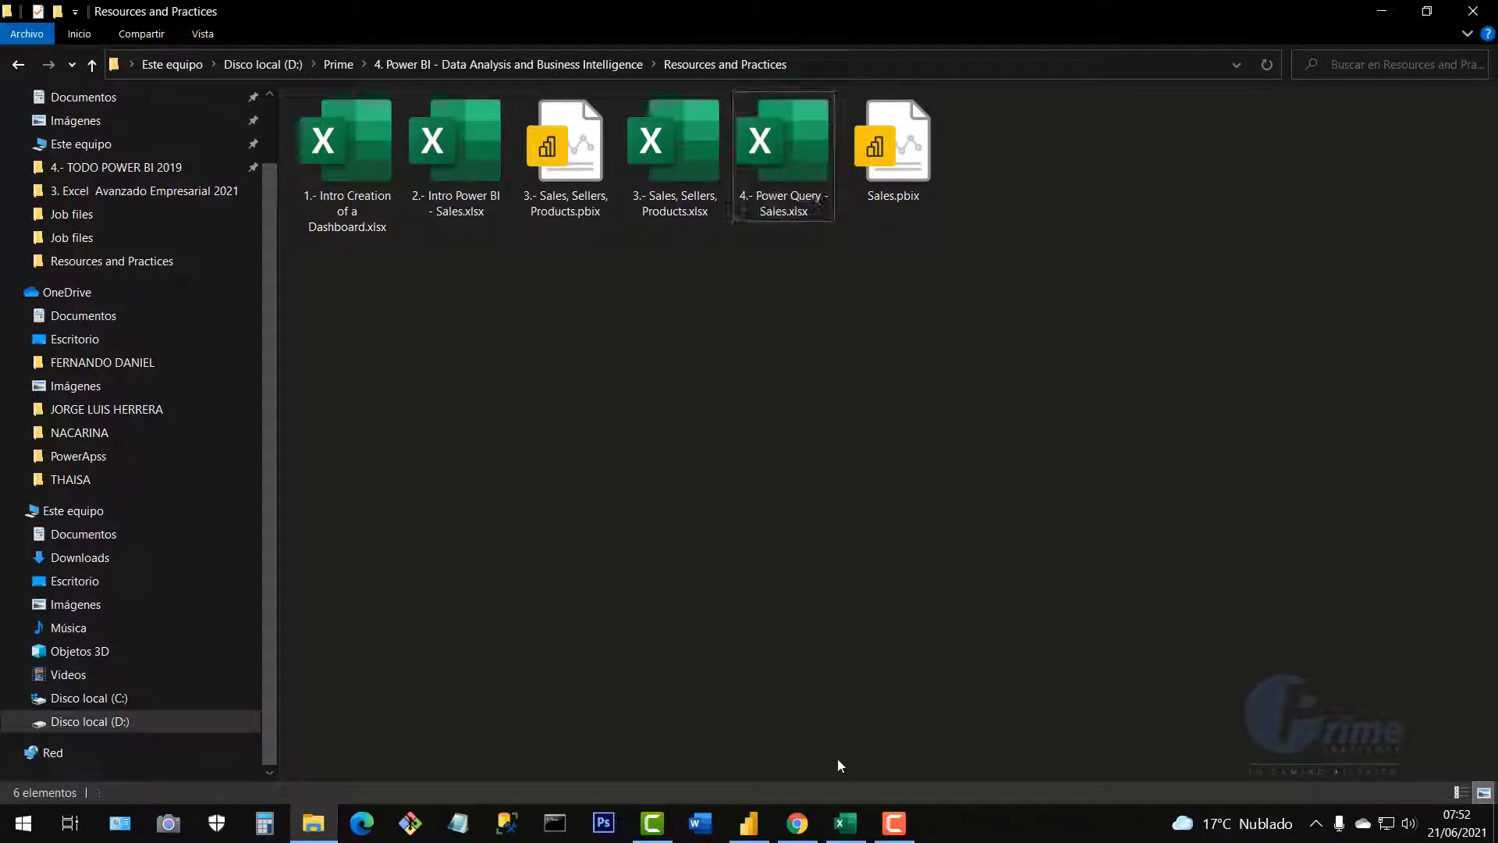
# Return to Power BI Desktop and save the report as "4.- Power Query - Sales" in the Resources and Practices folder
pyautogui.click(760, 829)
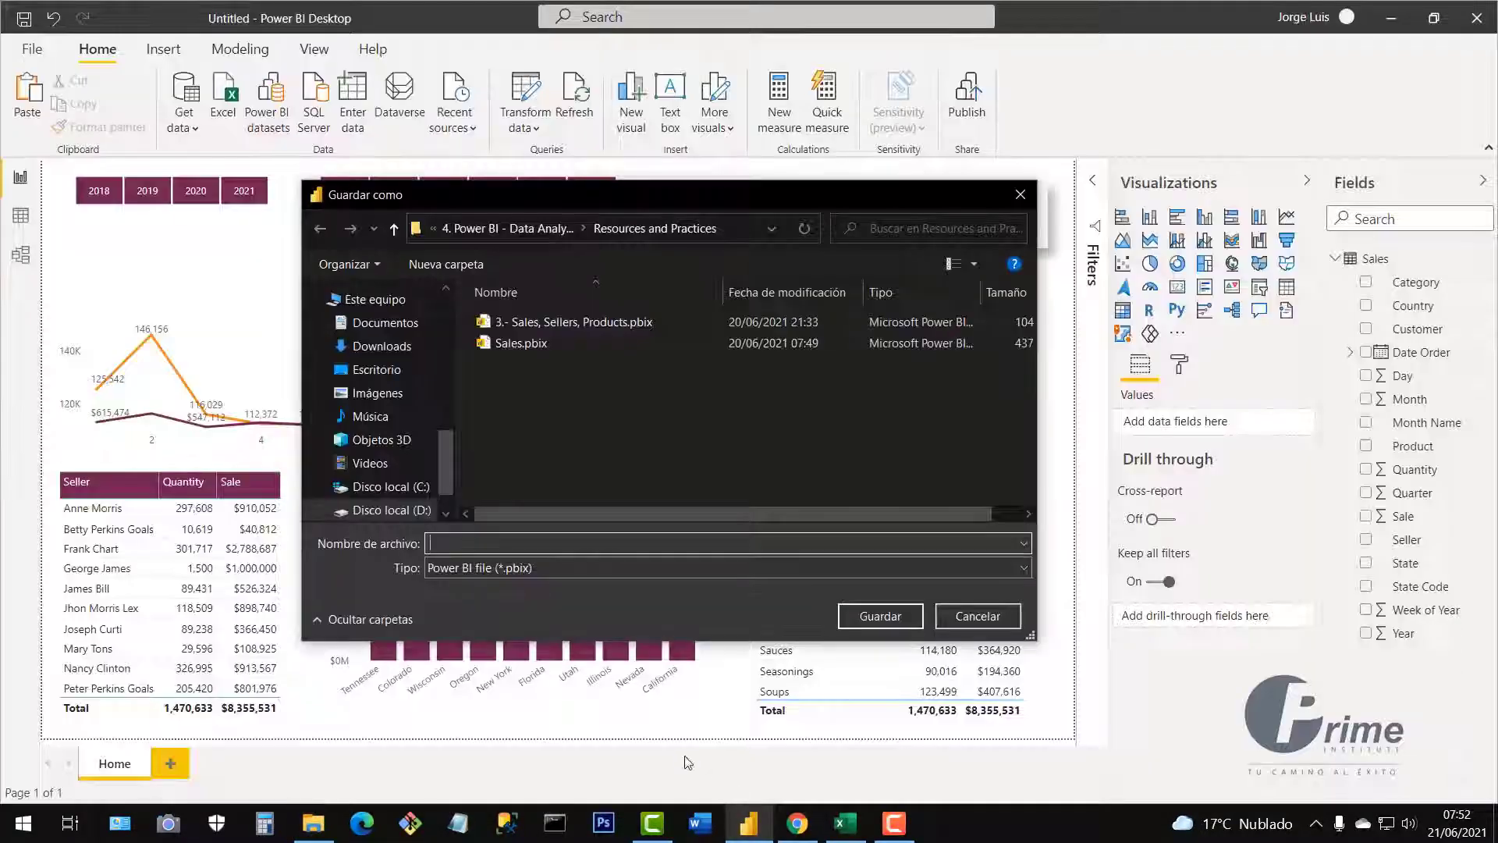
pyautogui.hotkey('ctrl', 'v')
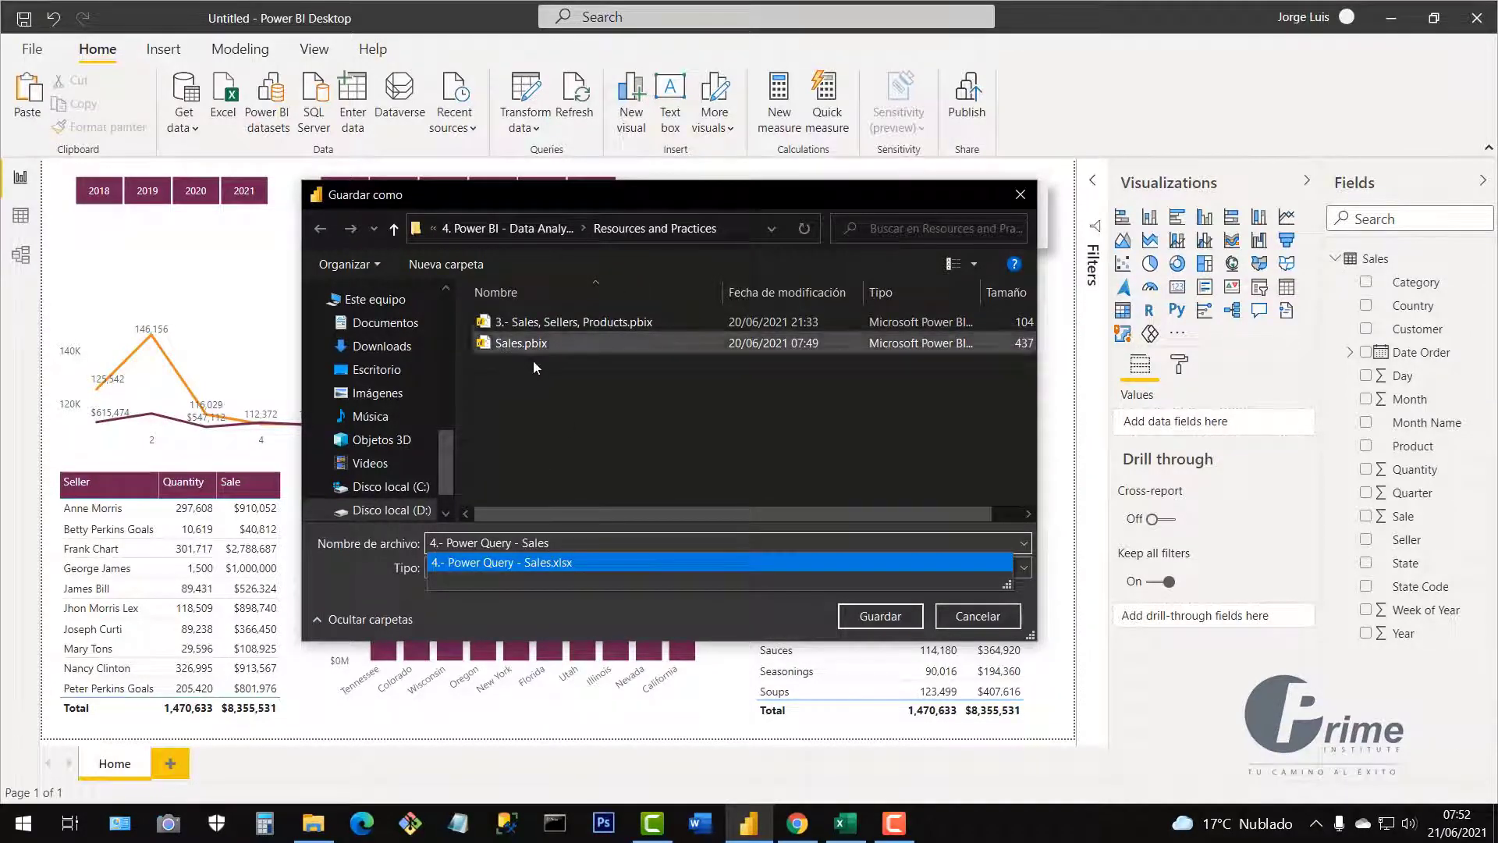
pyautogui.click(859, 615)
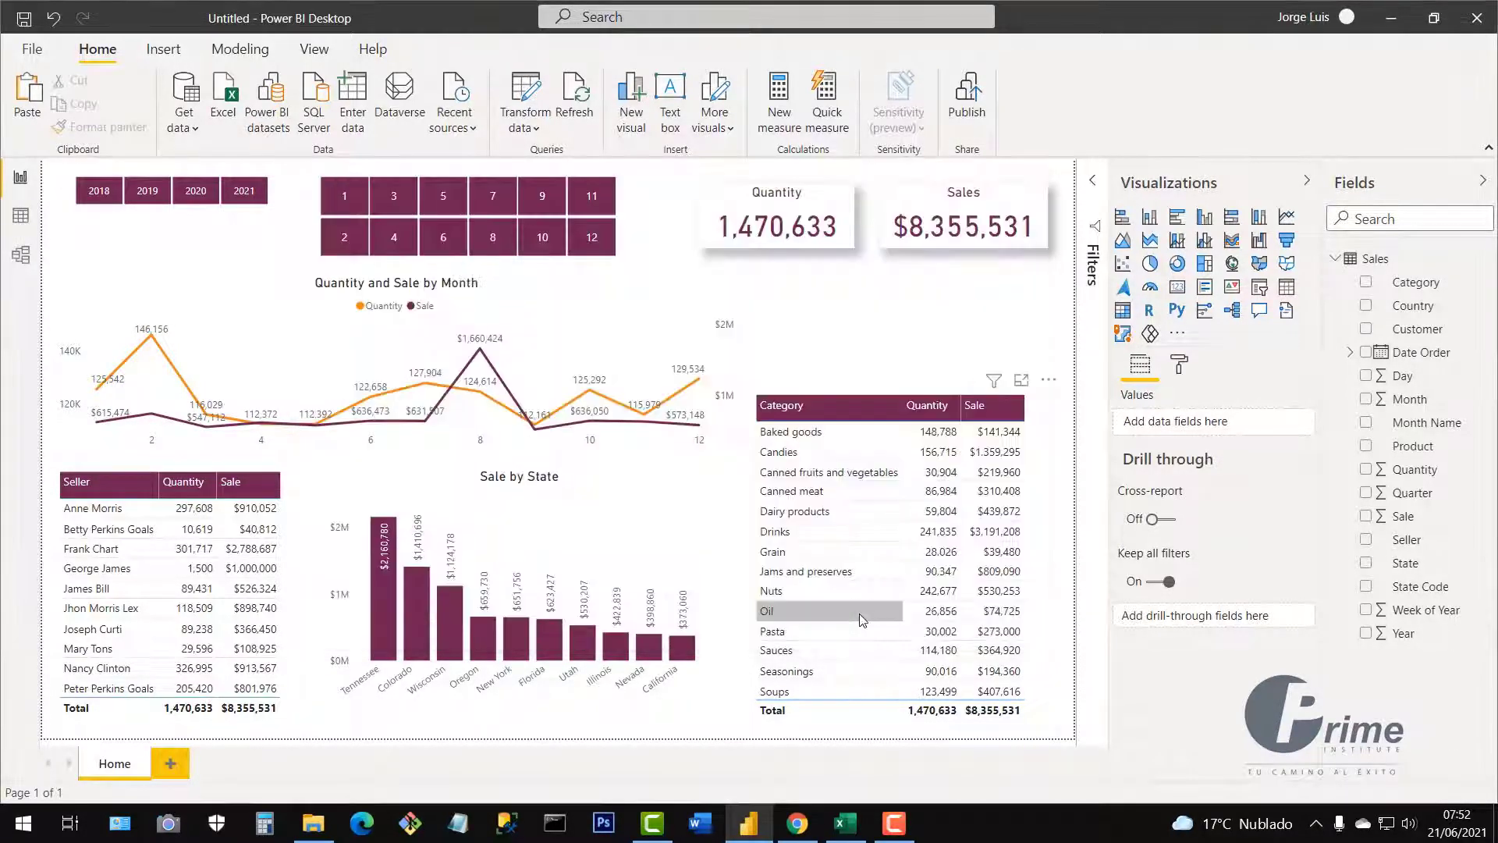
# Switch to File Explorer and check the saved report file alongside its source workbook in Resources and Practices
pyautogui.click(315, 833)
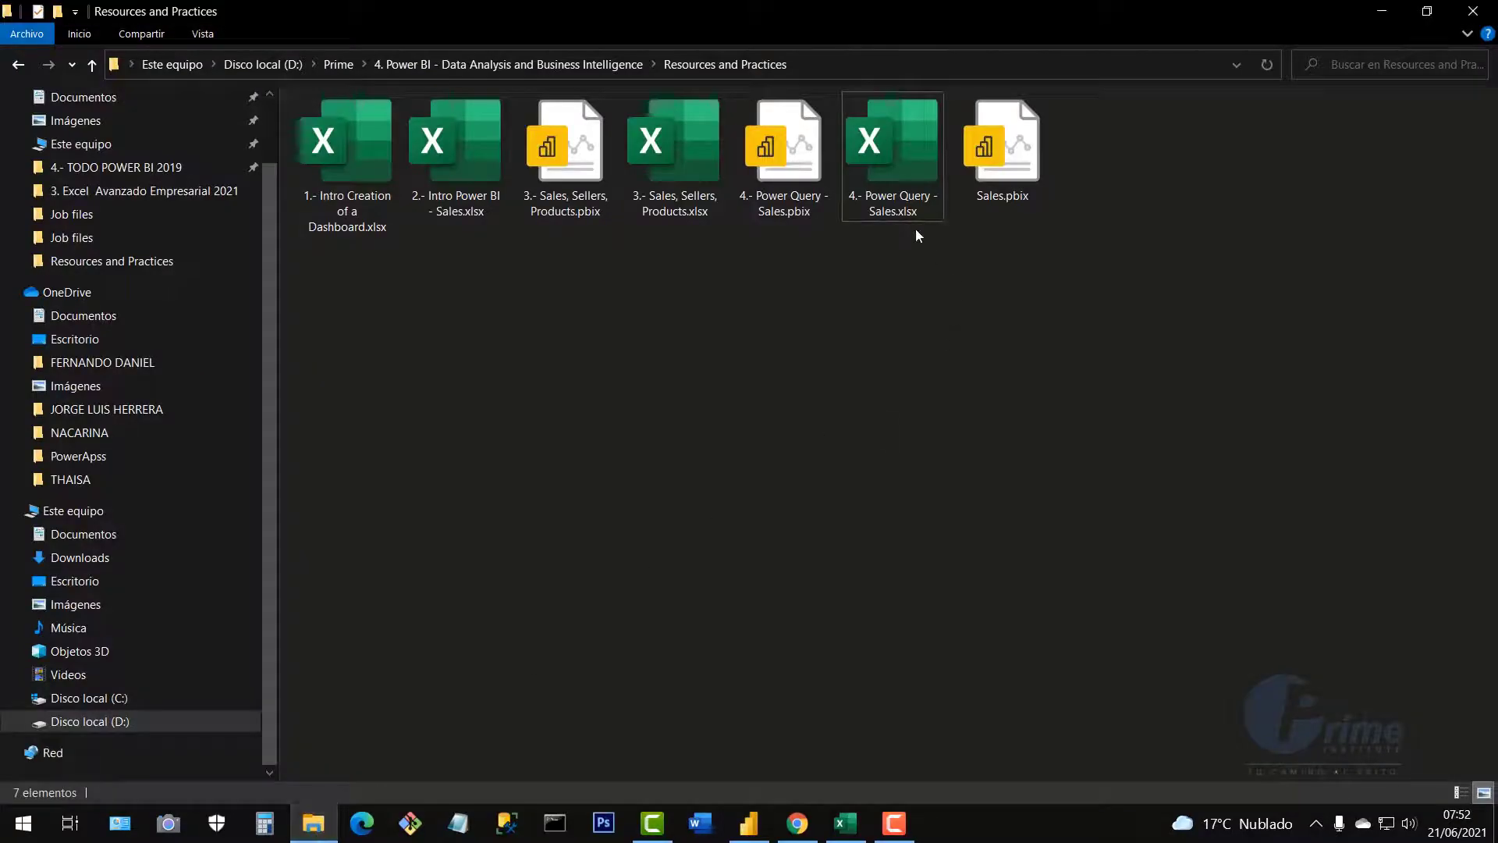
pyautogui.click(807, 203)
pyautogui.click(886, 186)
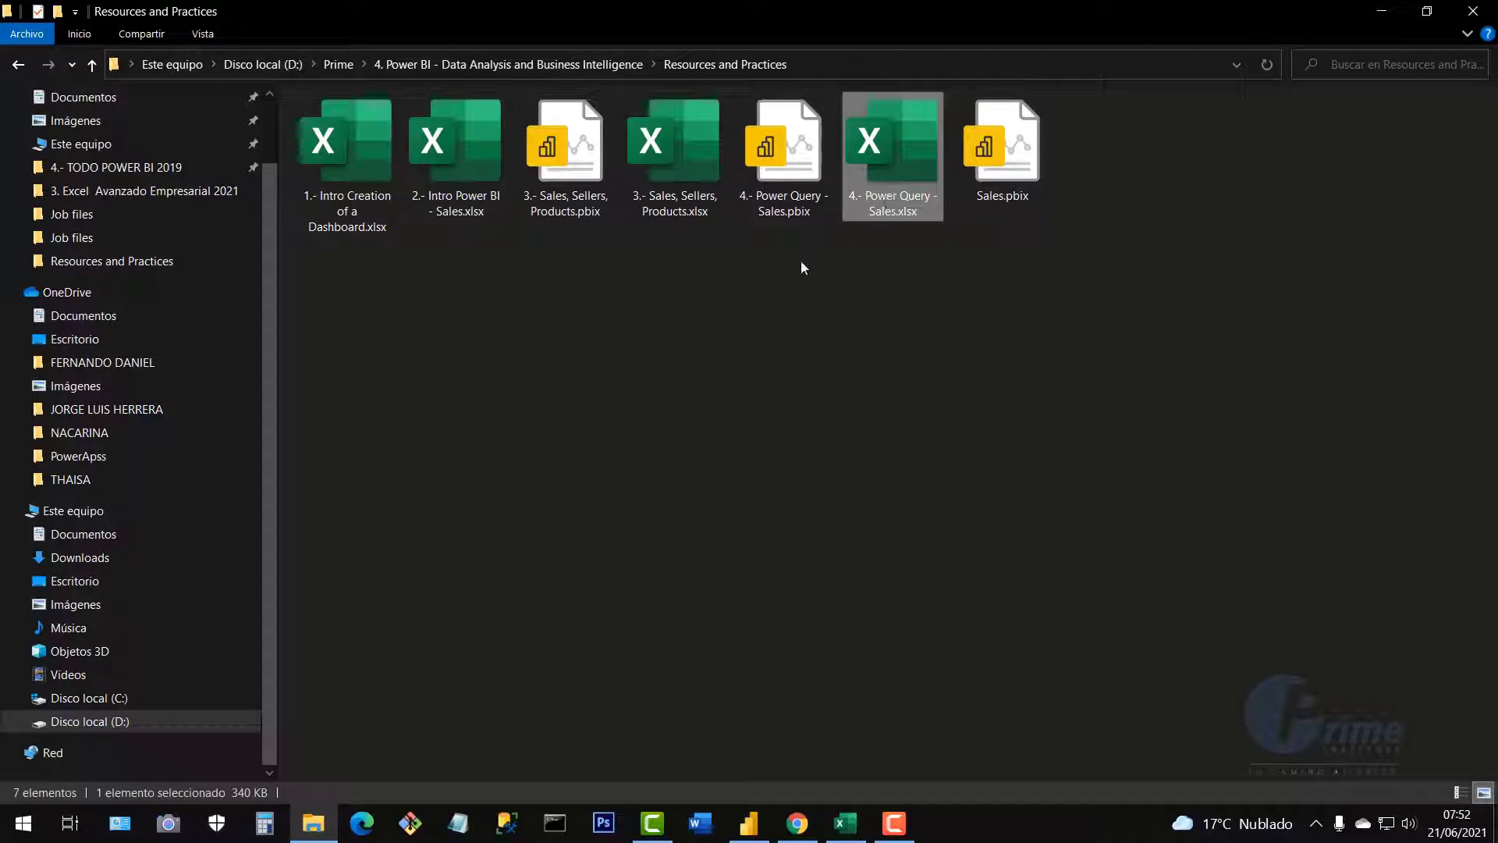
# Return to Power BI Desktop and duplicate the Home report page
pyautogui.moveTo(801, 261); pyautogui.dragTo(897, 167)
pyautogui.click(889, 406)
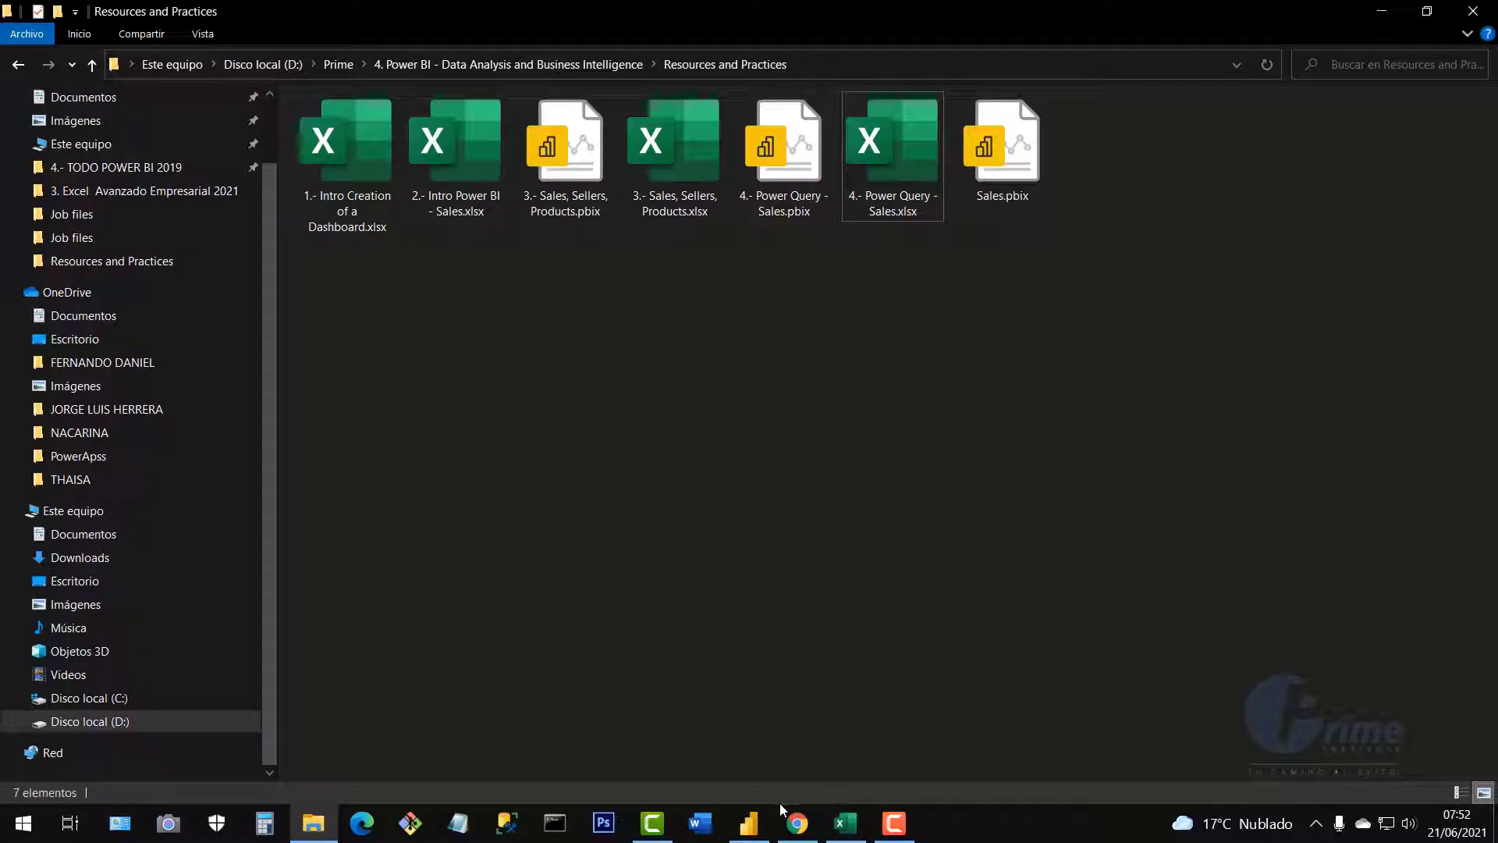
pyautogui.click(748, 822)
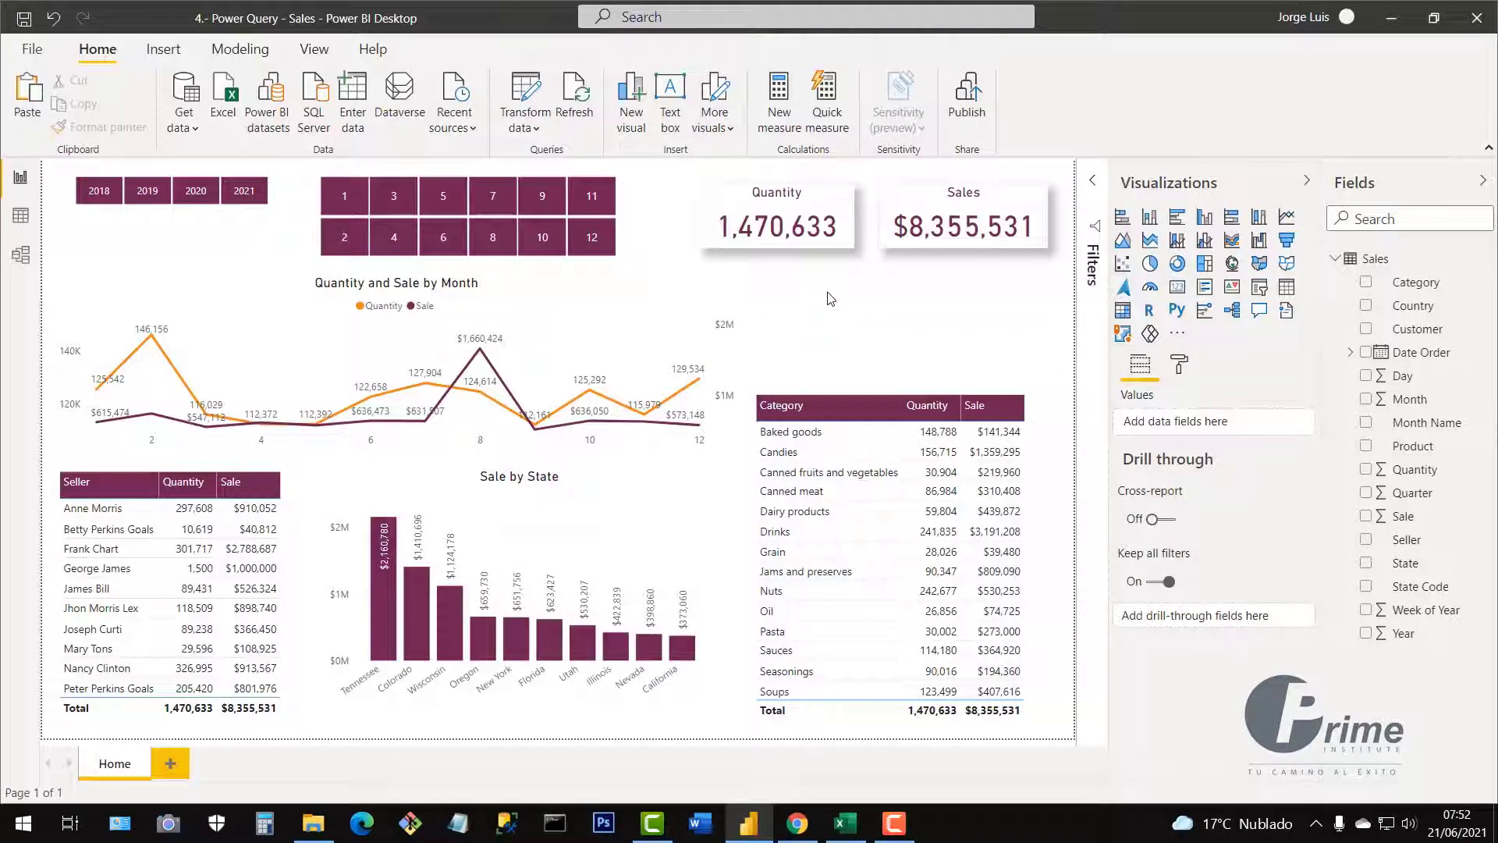
pyautogui.rightClick(105, 770)
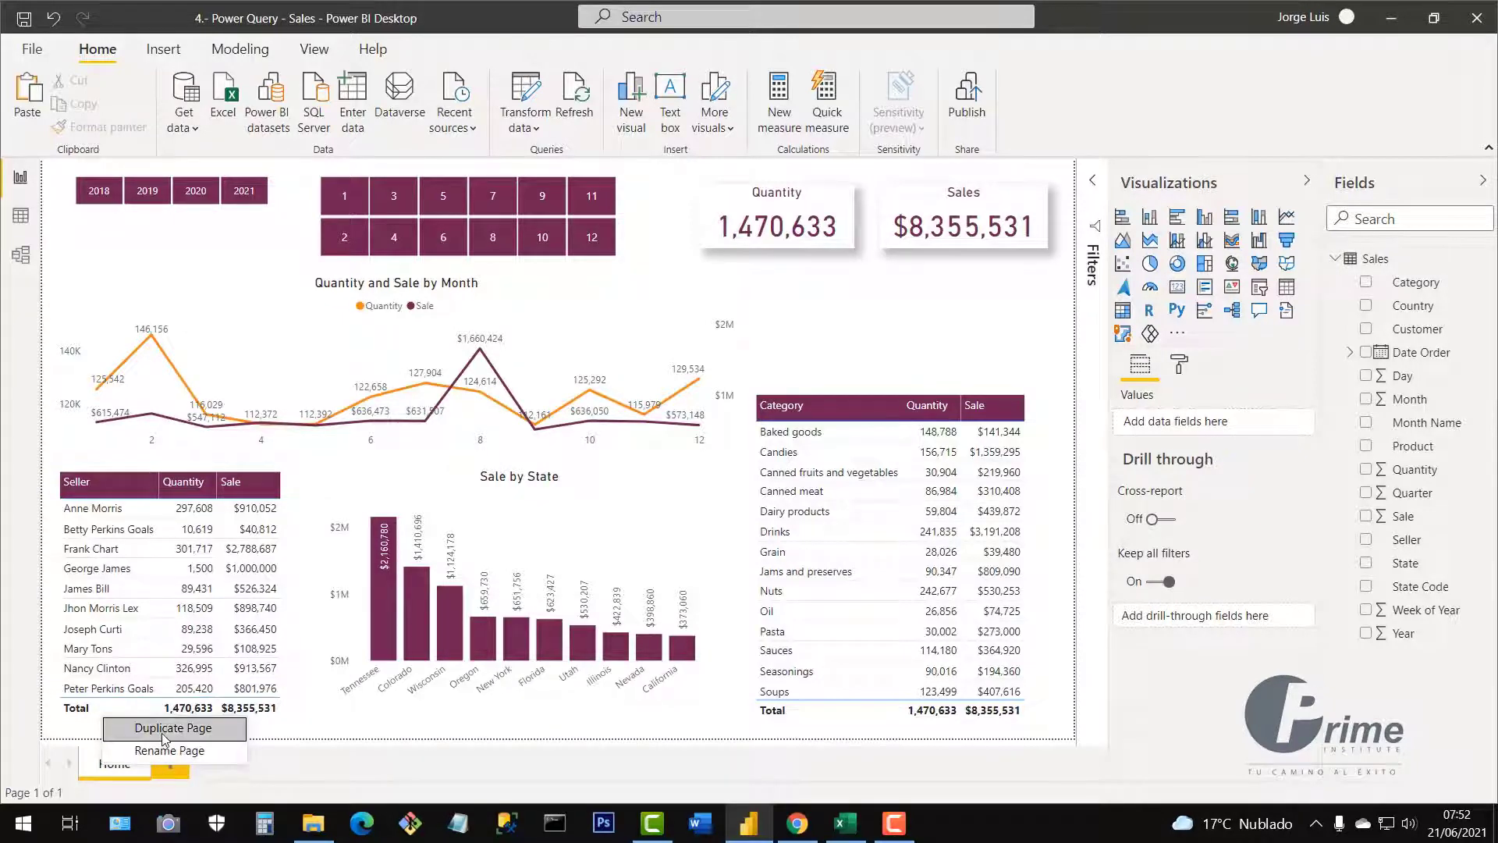
pyautogui.click(256, 597)
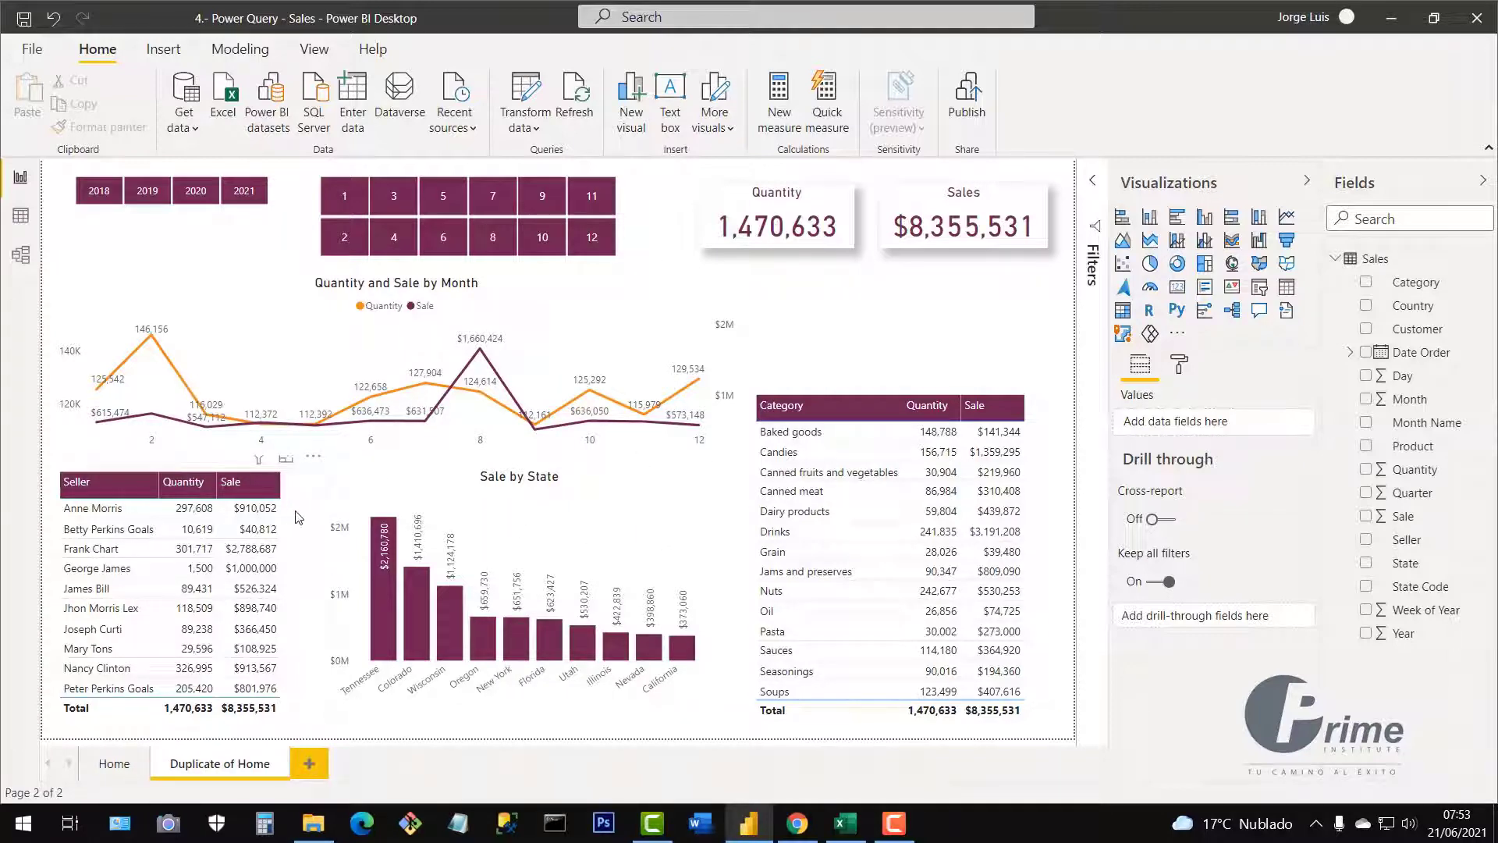
# Delete the Seller table, Category table and Sale by State chart from the duplicate page, and move the line chart to the page's lower-right corner
pyautogui.click(310, 490)
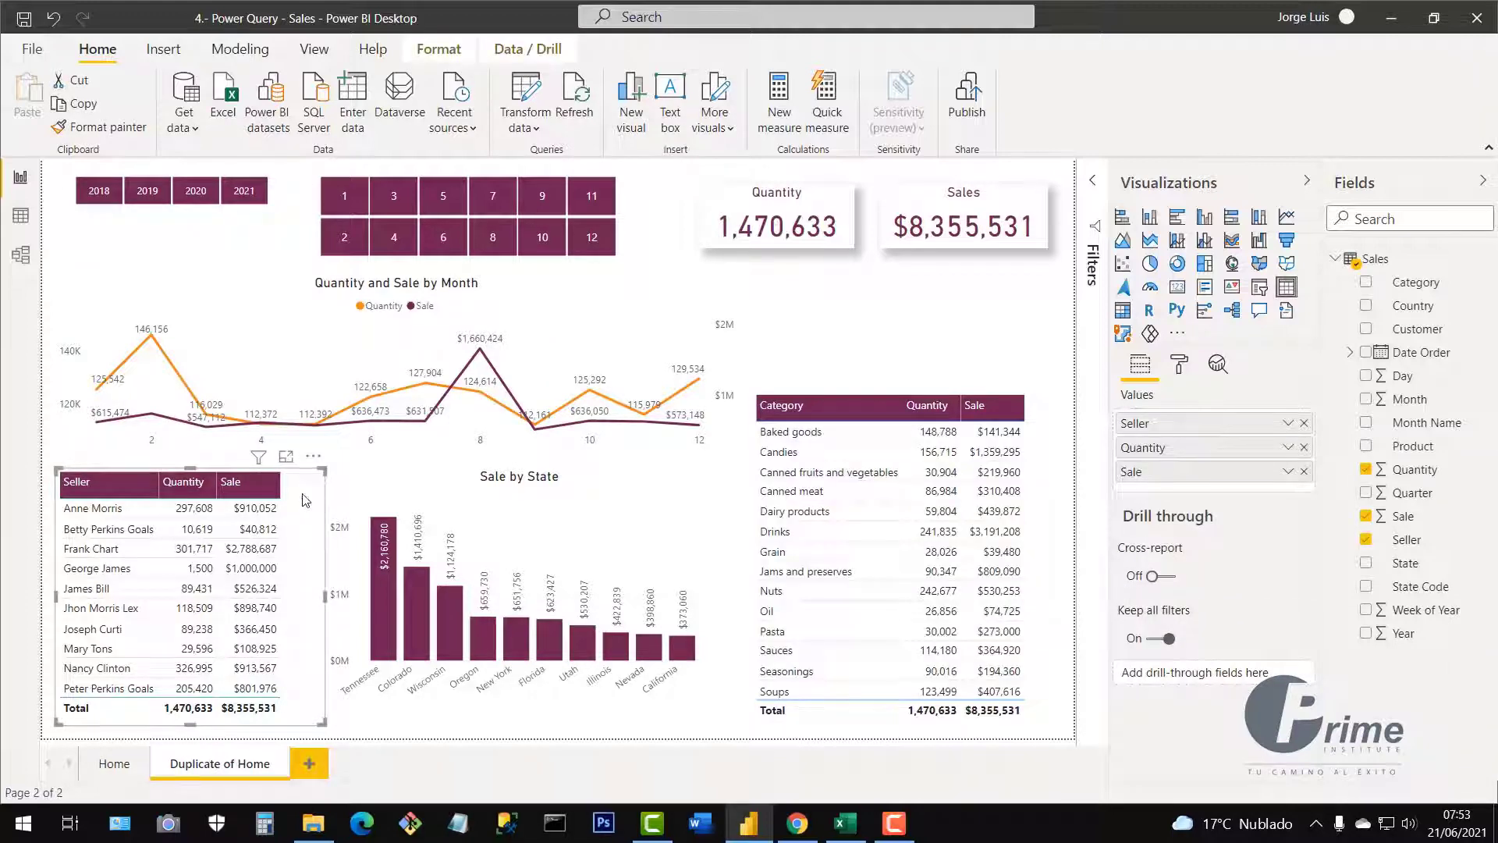
pyautogui.press('Delete')
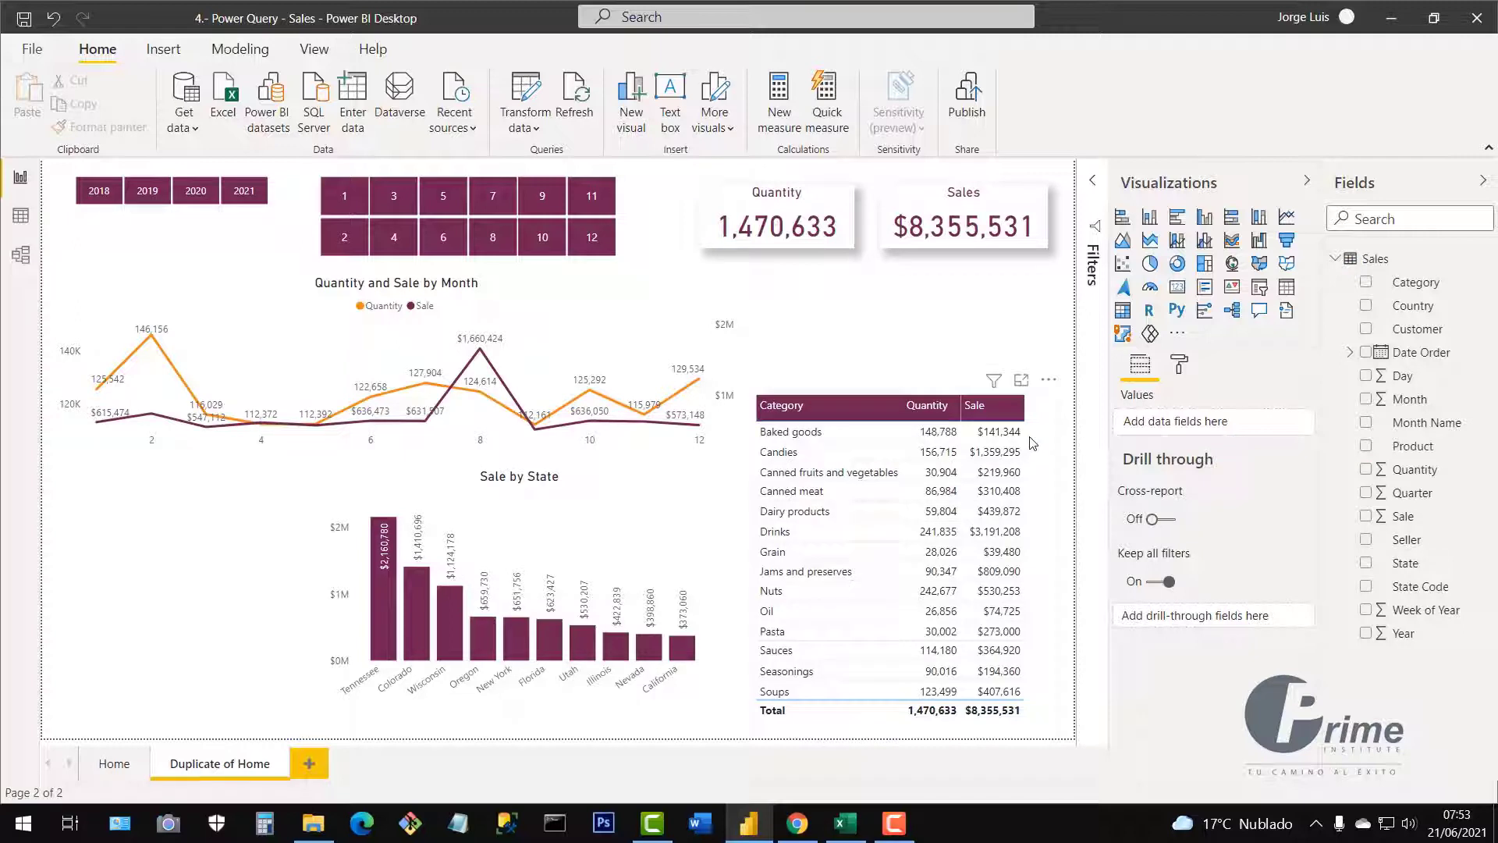
pyautogui.click(1050, 447)
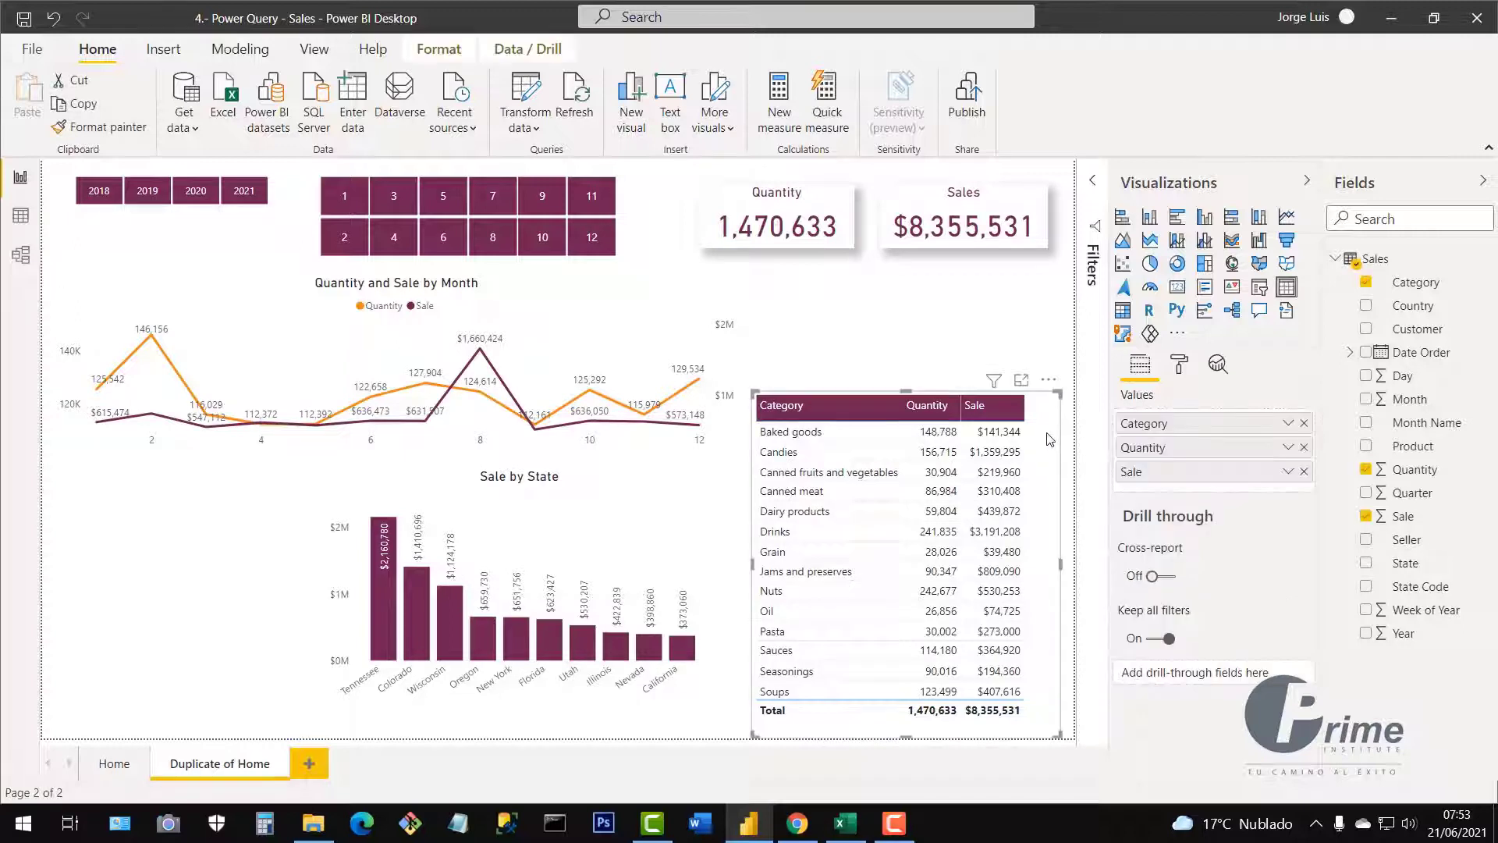
pyautogui.press('Delete')
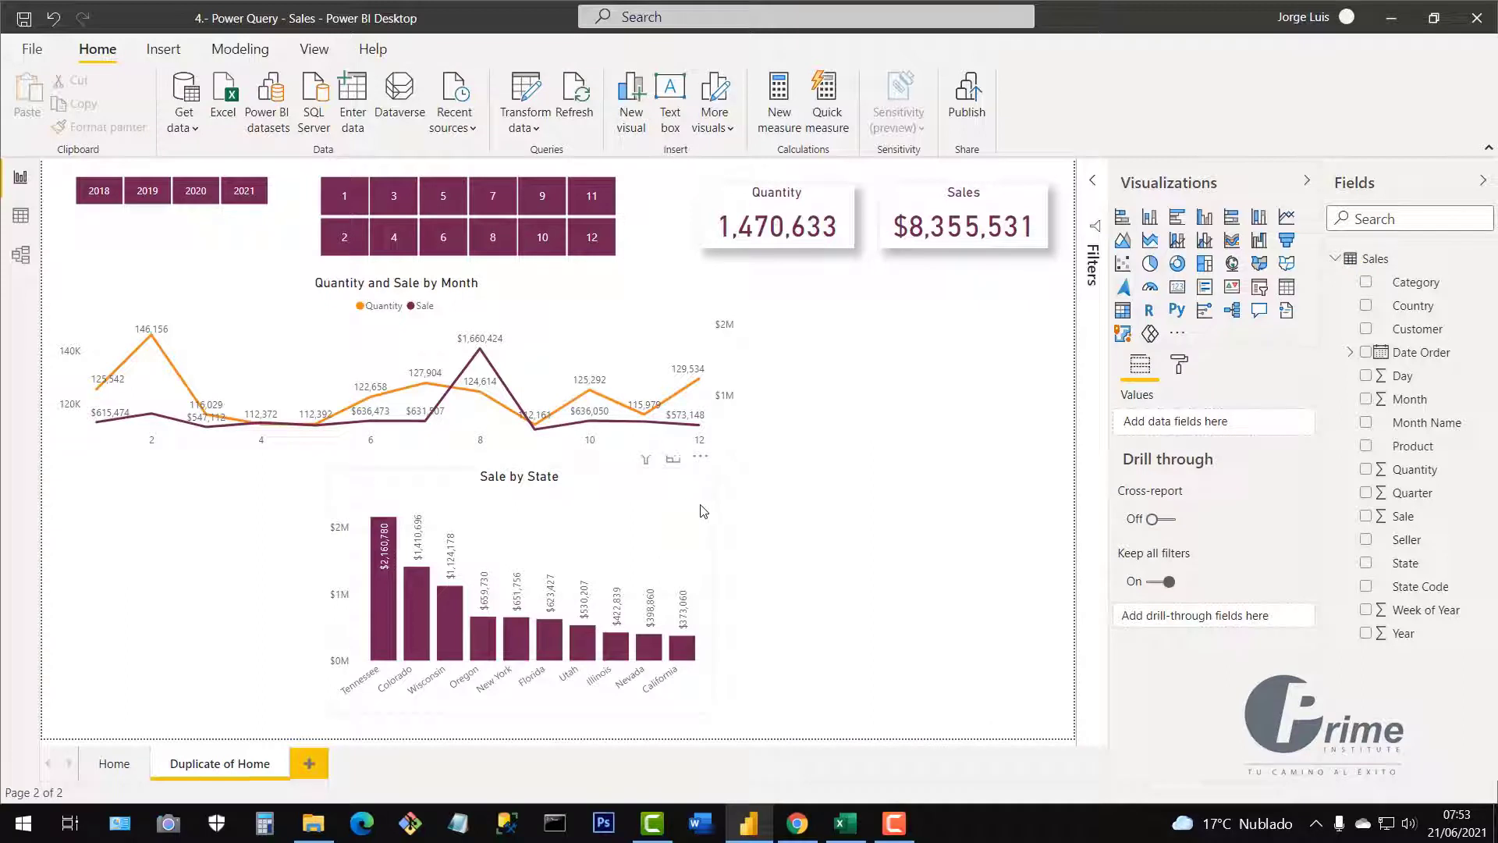
pyautogui.click(722, 513)
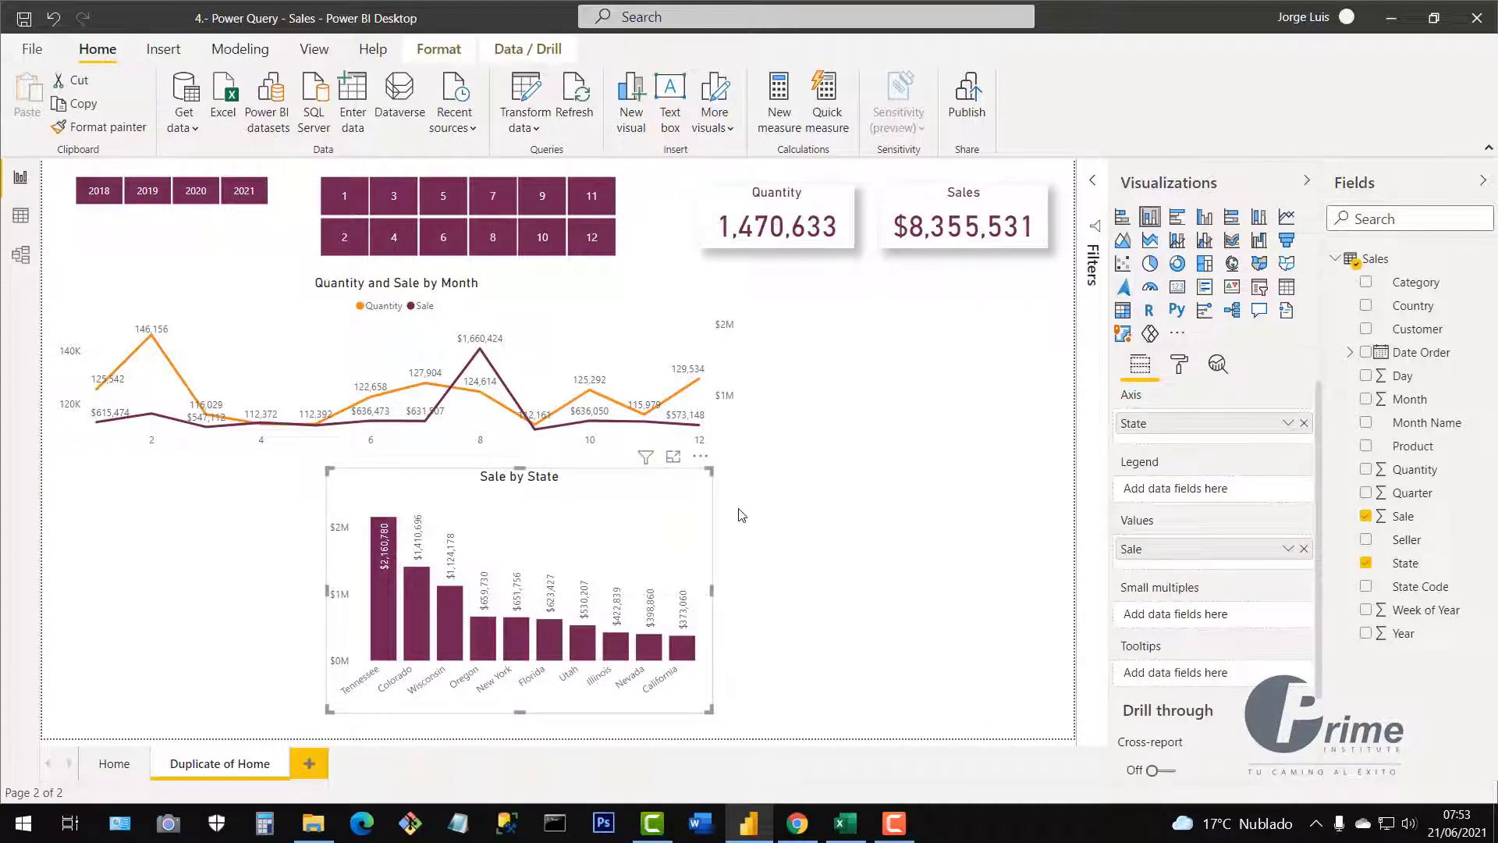
pyautogui.press('Delete')
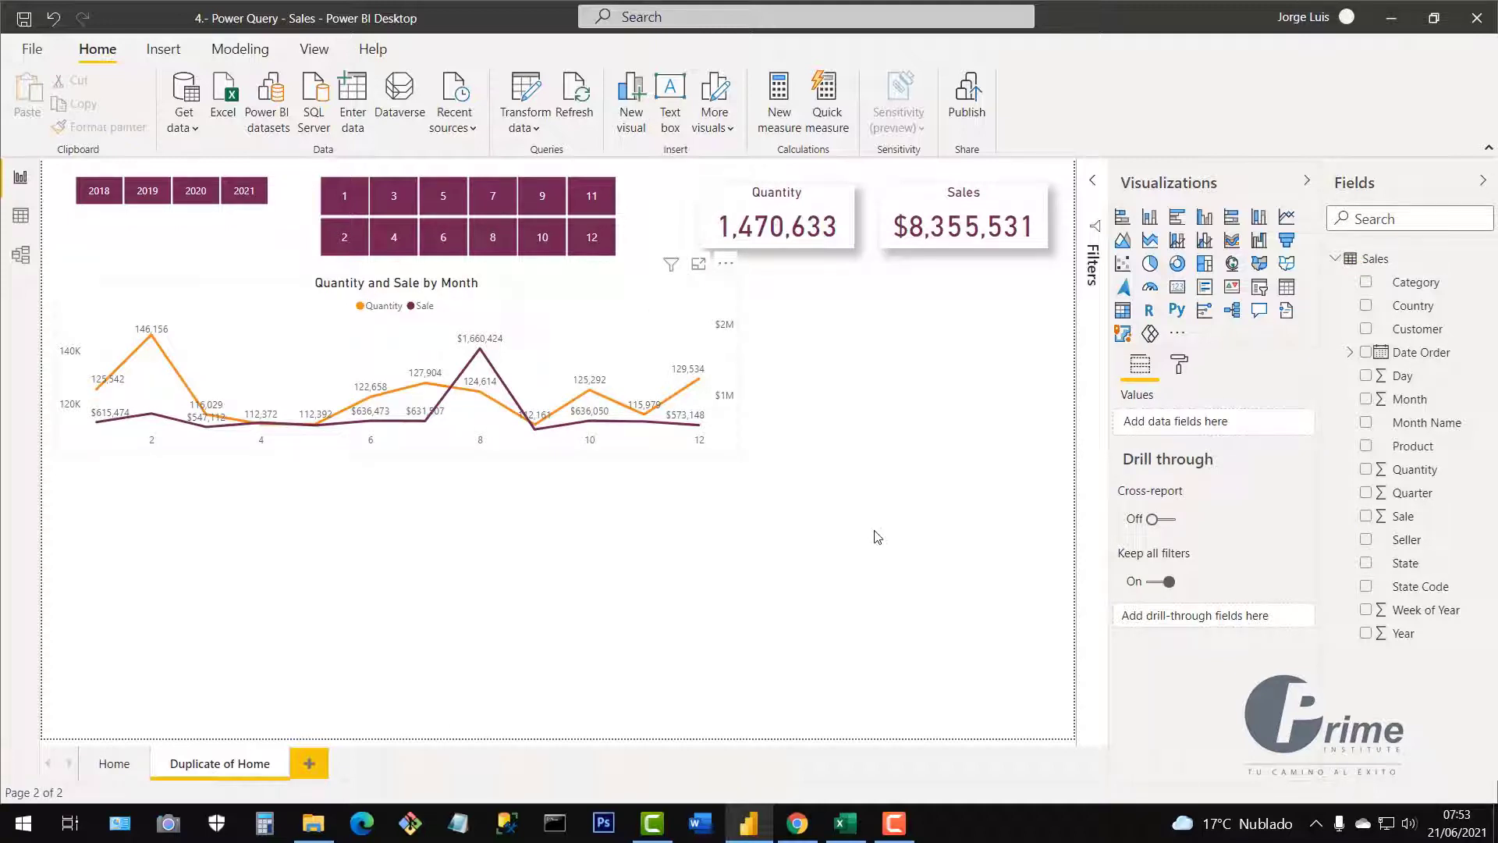
pyautogui.hotkey('ctrl', 'z')
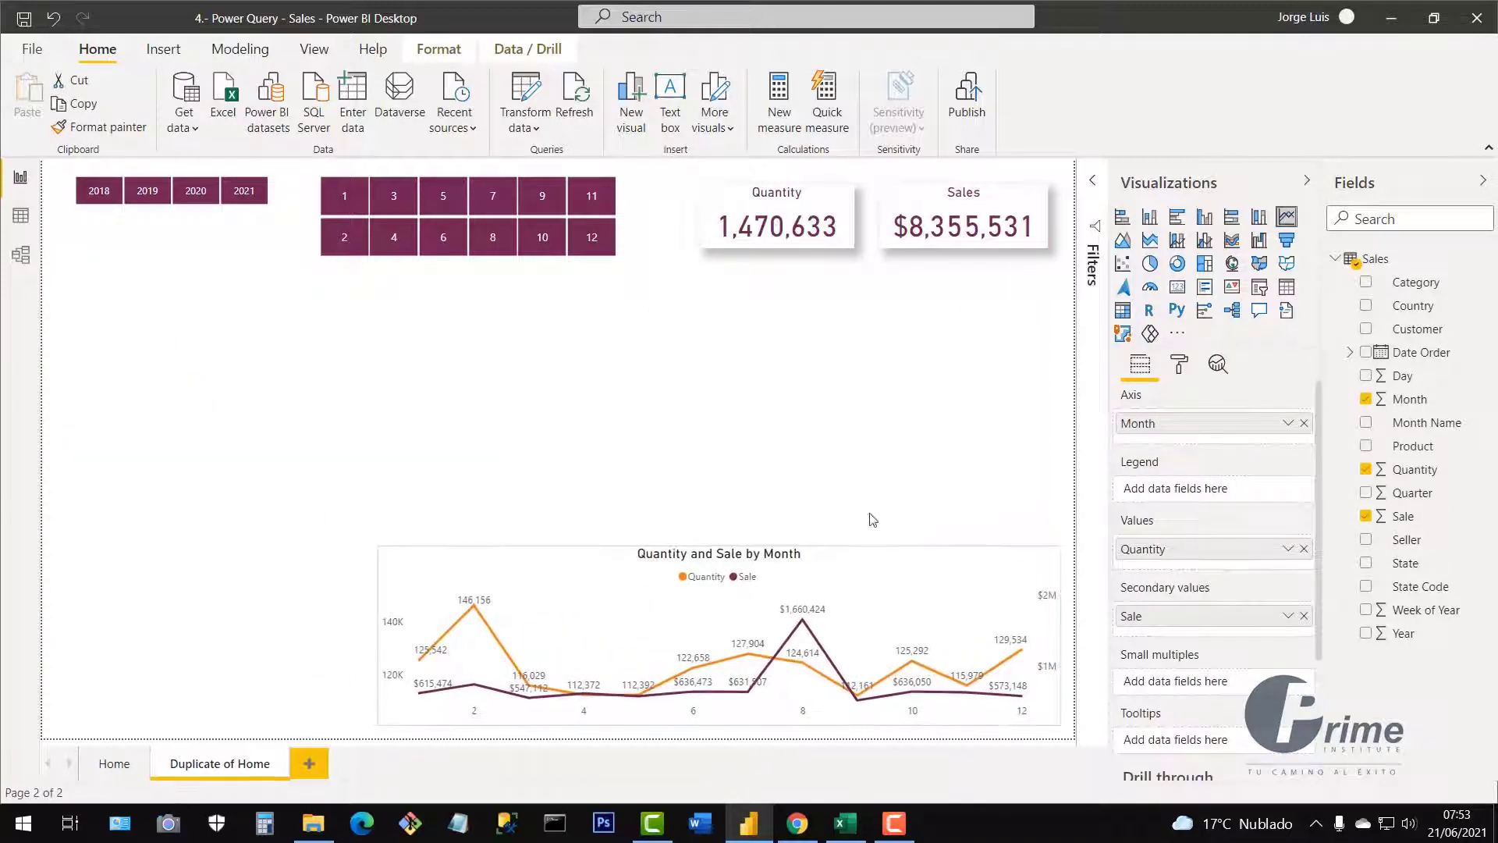
pyautogui.click(457, 415)
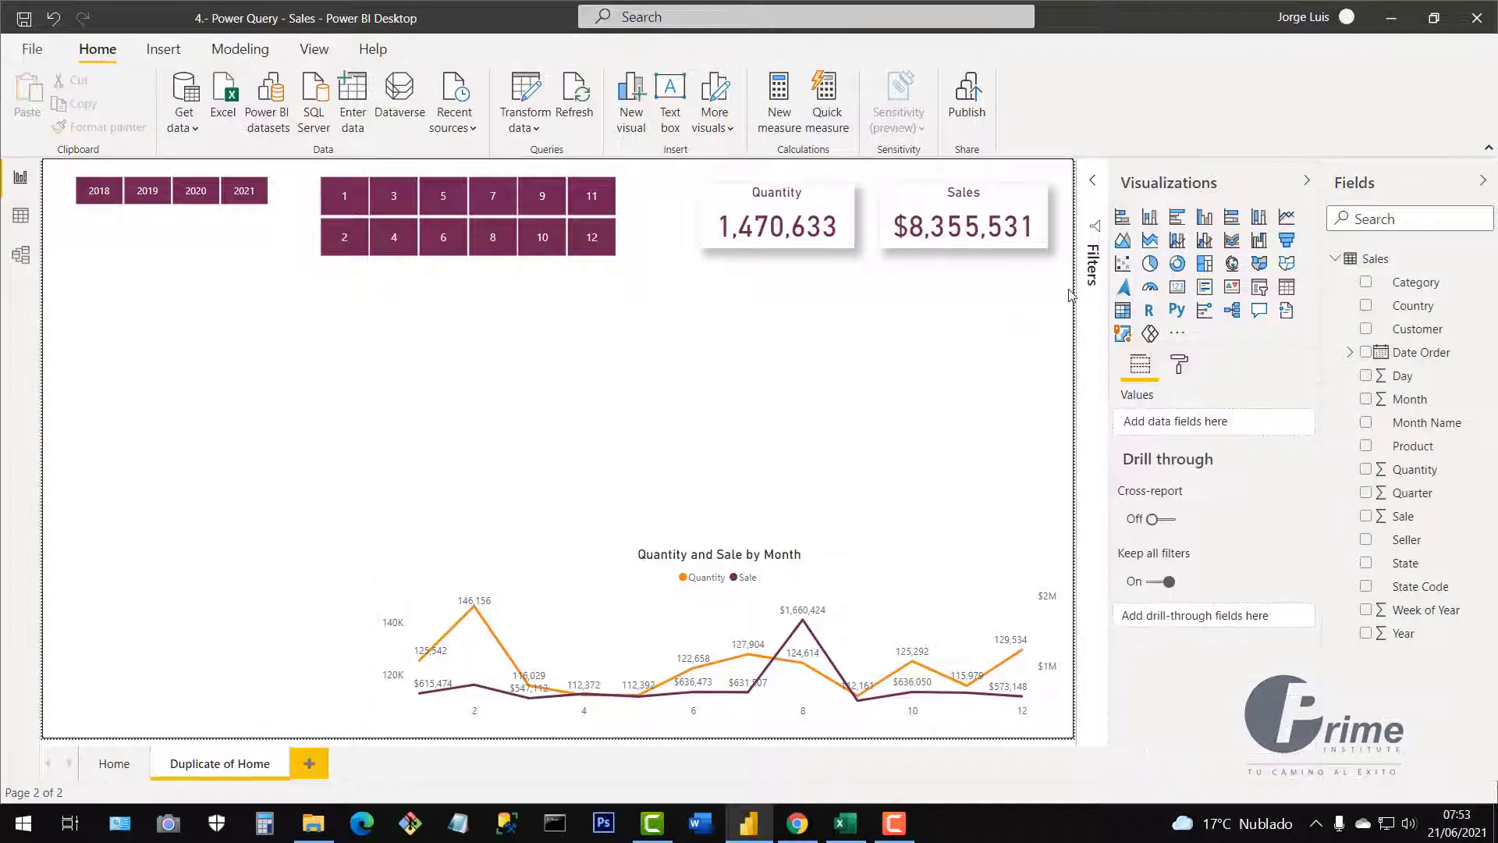
# Add a pie chart of Sale by Category in the empty area below the year slicer and size it
pyautogui.click(1158, 266)
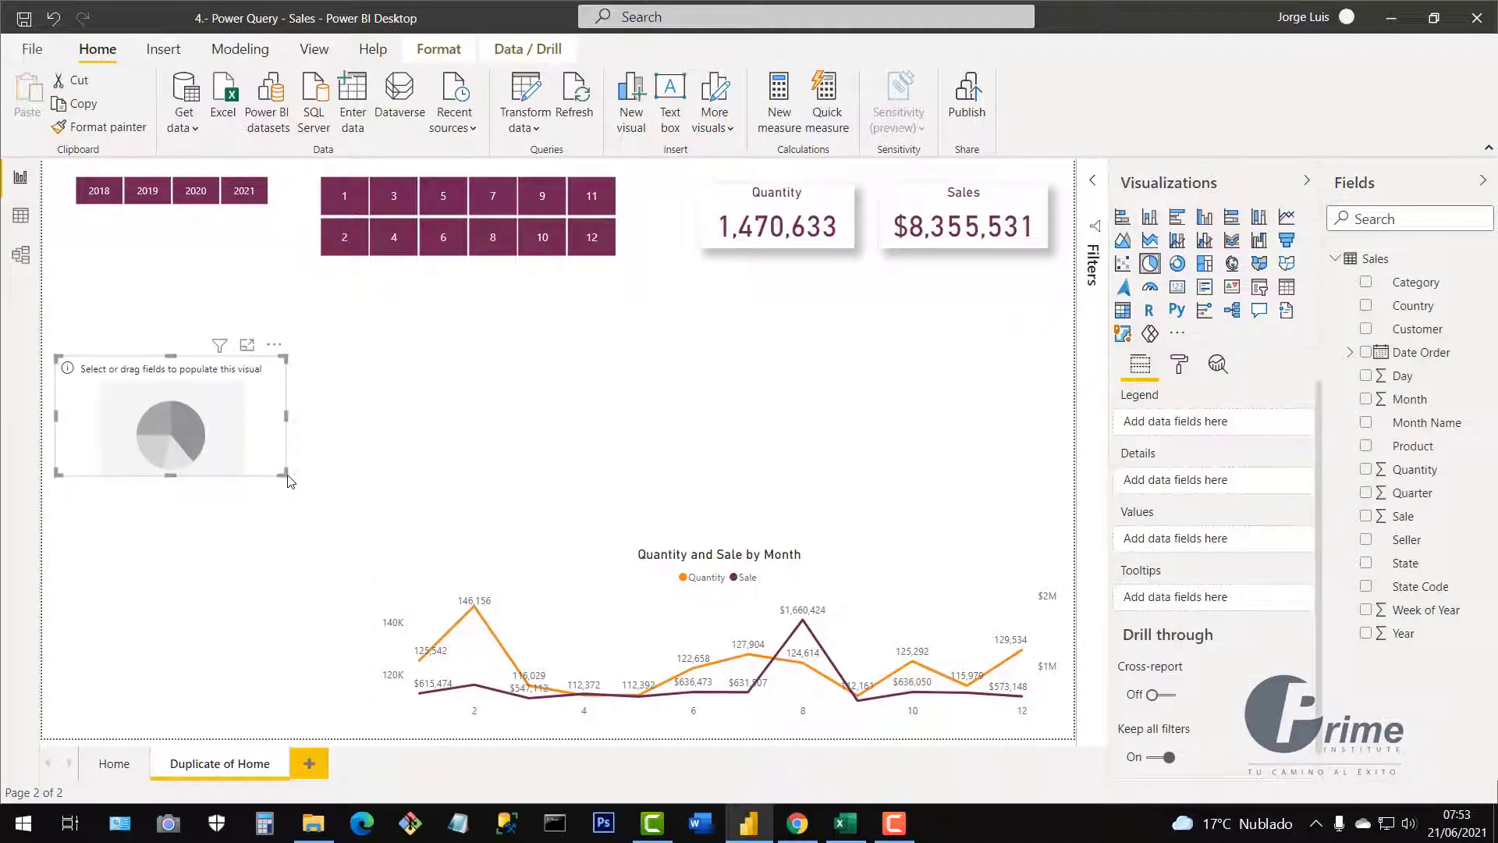
pyautogui.moveTo(284, 472); pyautogui.dragTo(434, 601)
pyautogui.moveTo(415, 459); pyautogui.dragTo(457, 427)
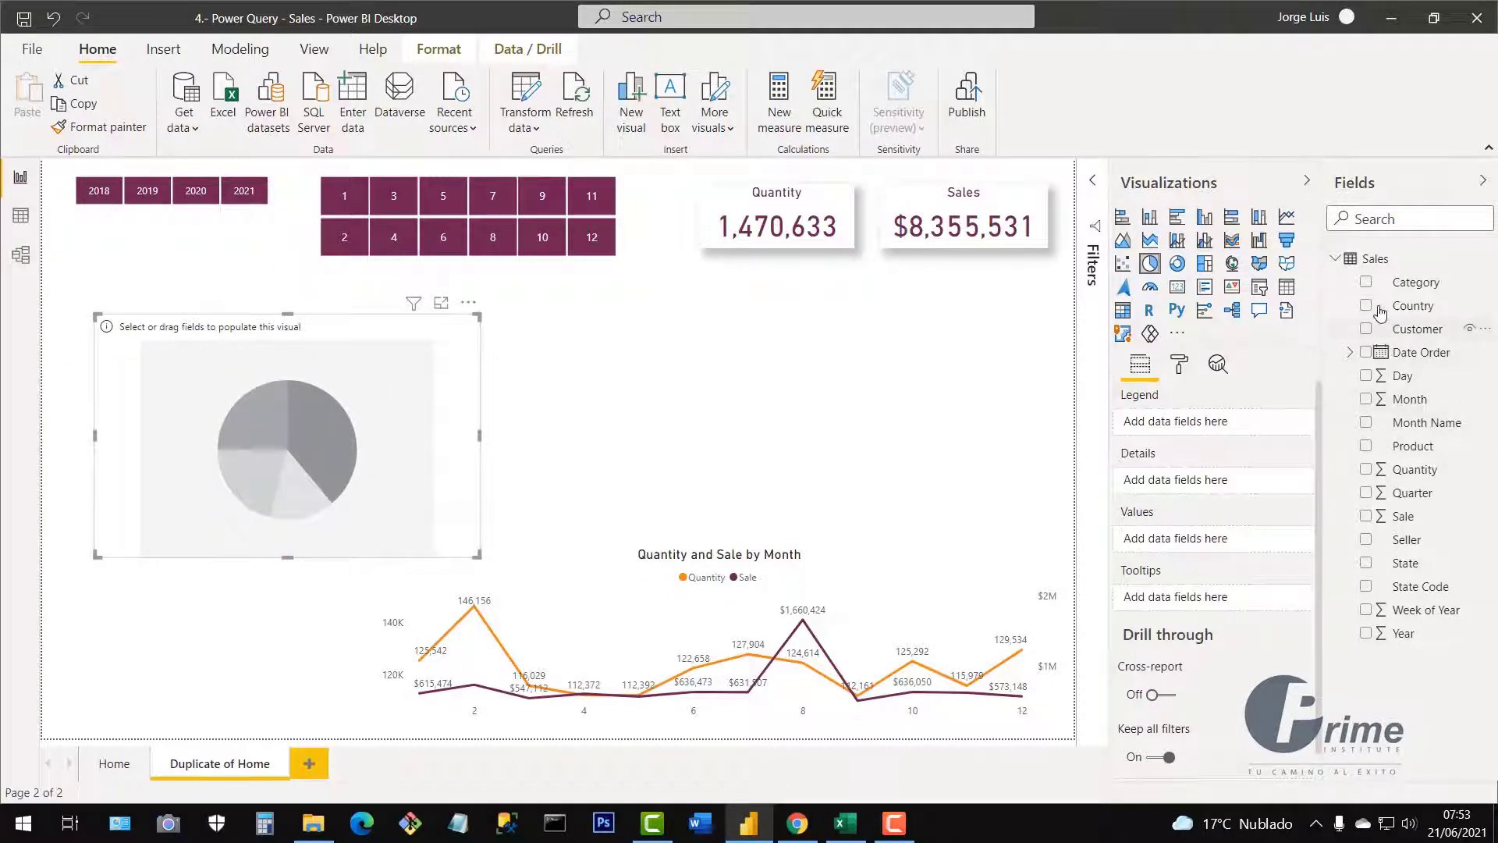
pyautogui.click(1370, 286)
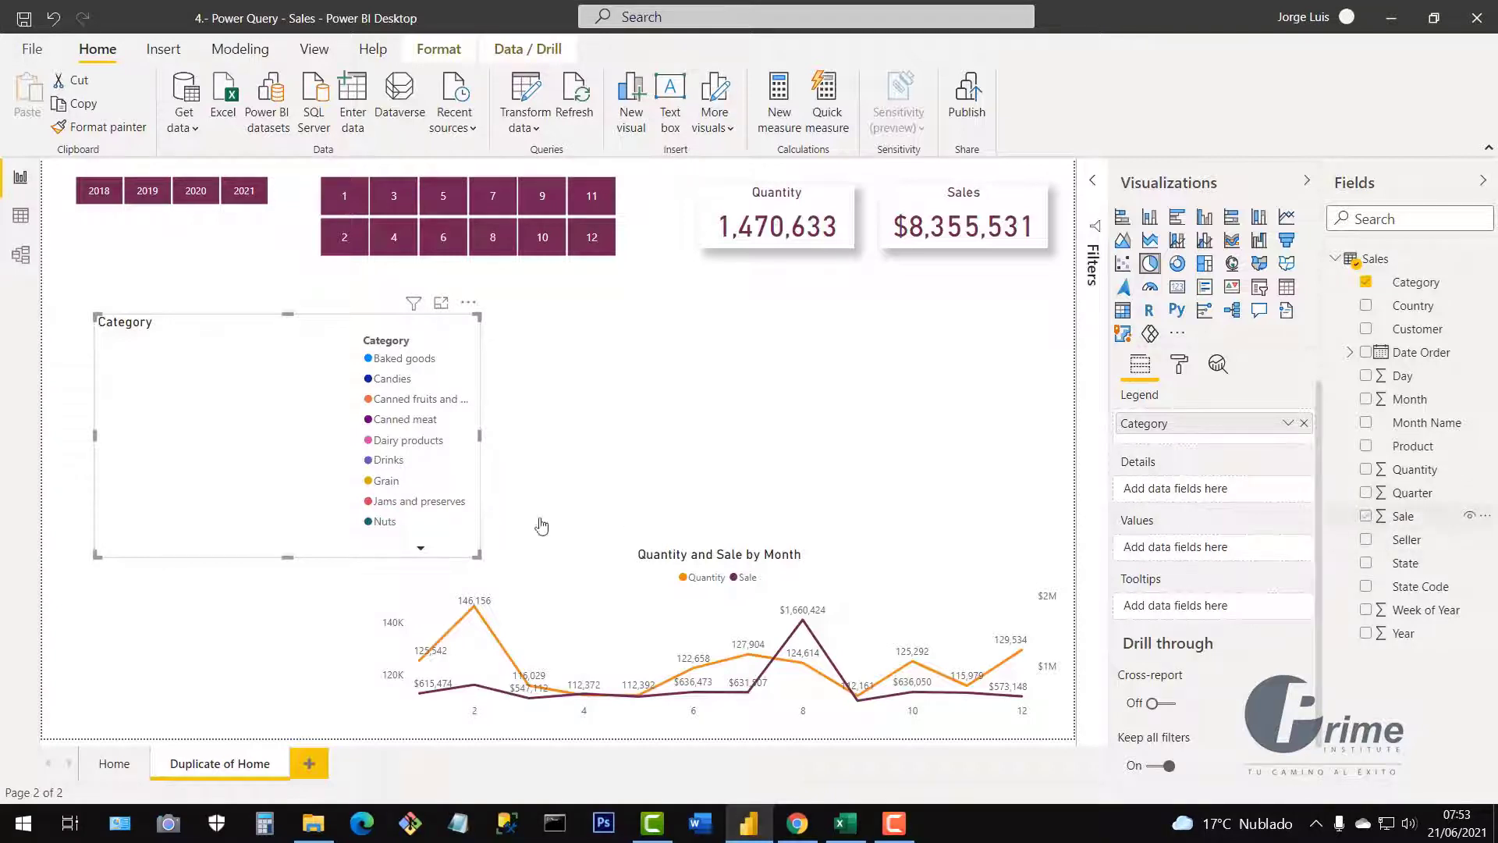
pyautogui.moveTo(541, 526); pyautogui.dragTo(418, 559)
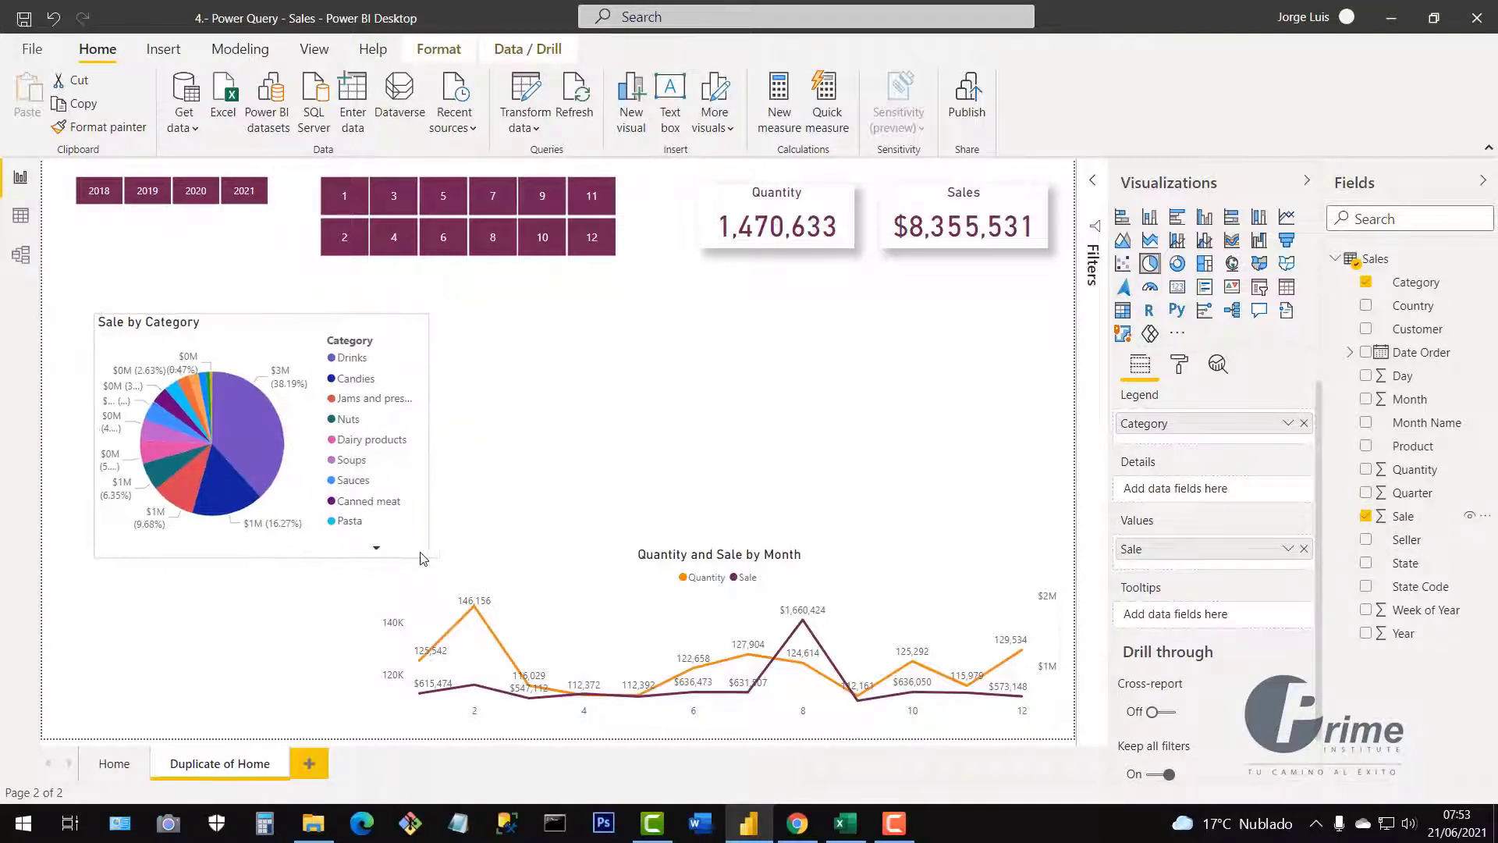
# Copy the Quantity and Sale by Month chart's formatting to the pie chart with Format painter, and delete the line chart
pyautogui.click(890, 597)
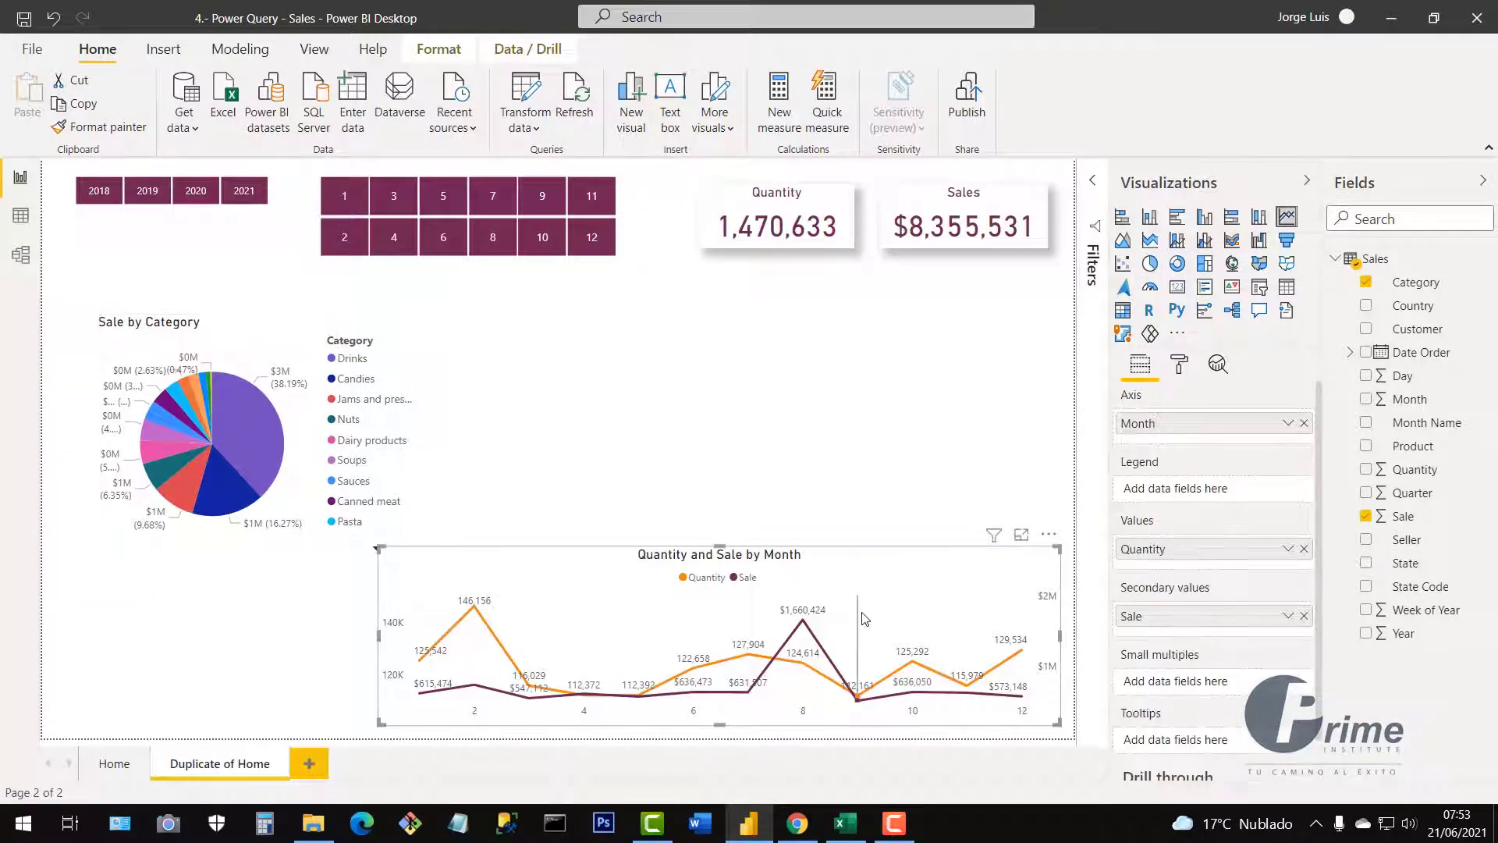
pyautogui.click(107, 130)
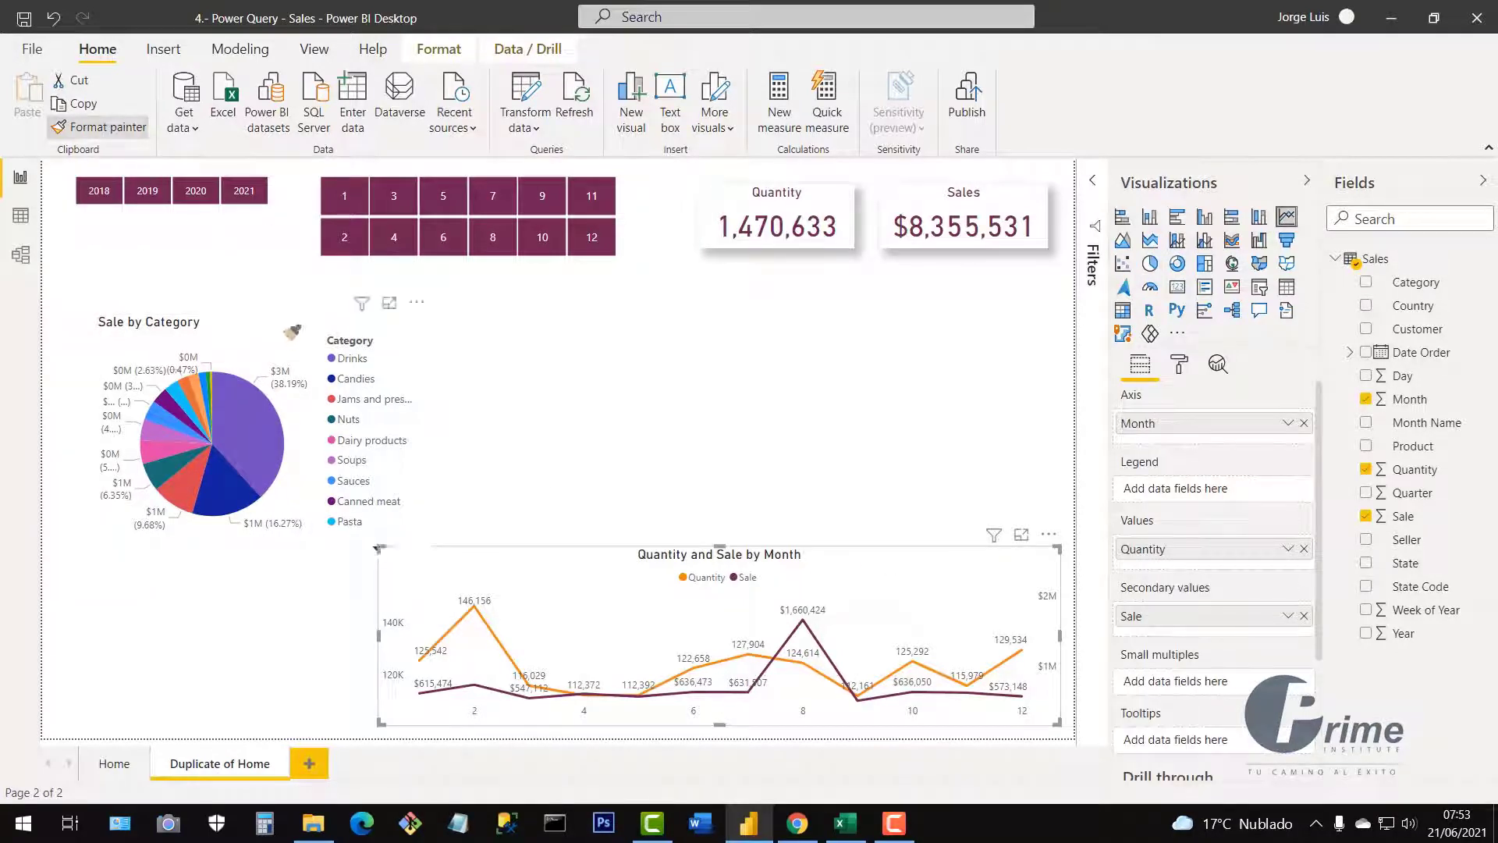
pyautogui.click(519, 447)
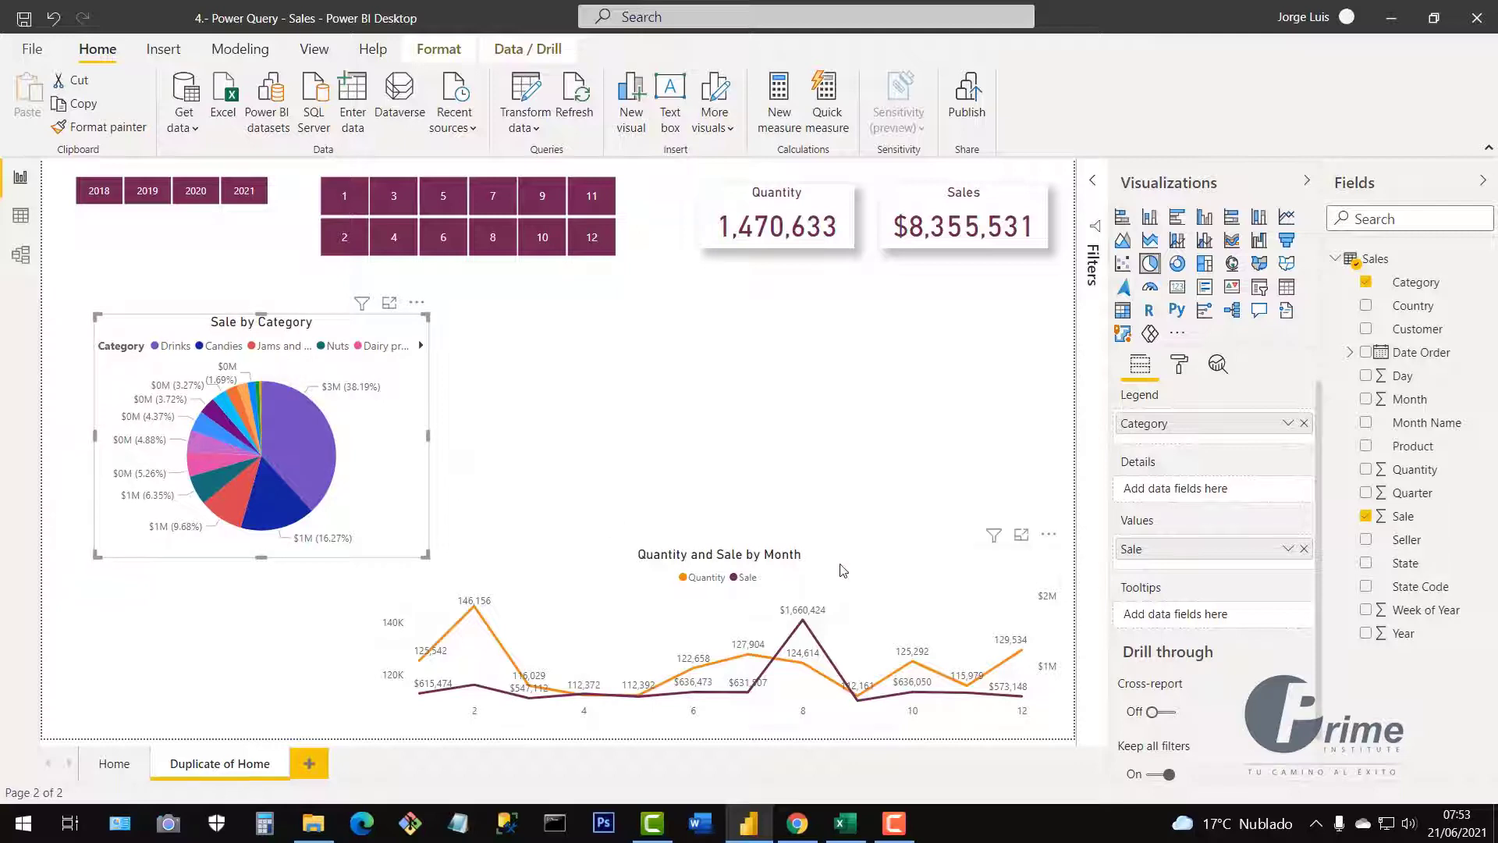
pyautogui.moveTo(832, 562); pyautogui.dragTo(716, 471)
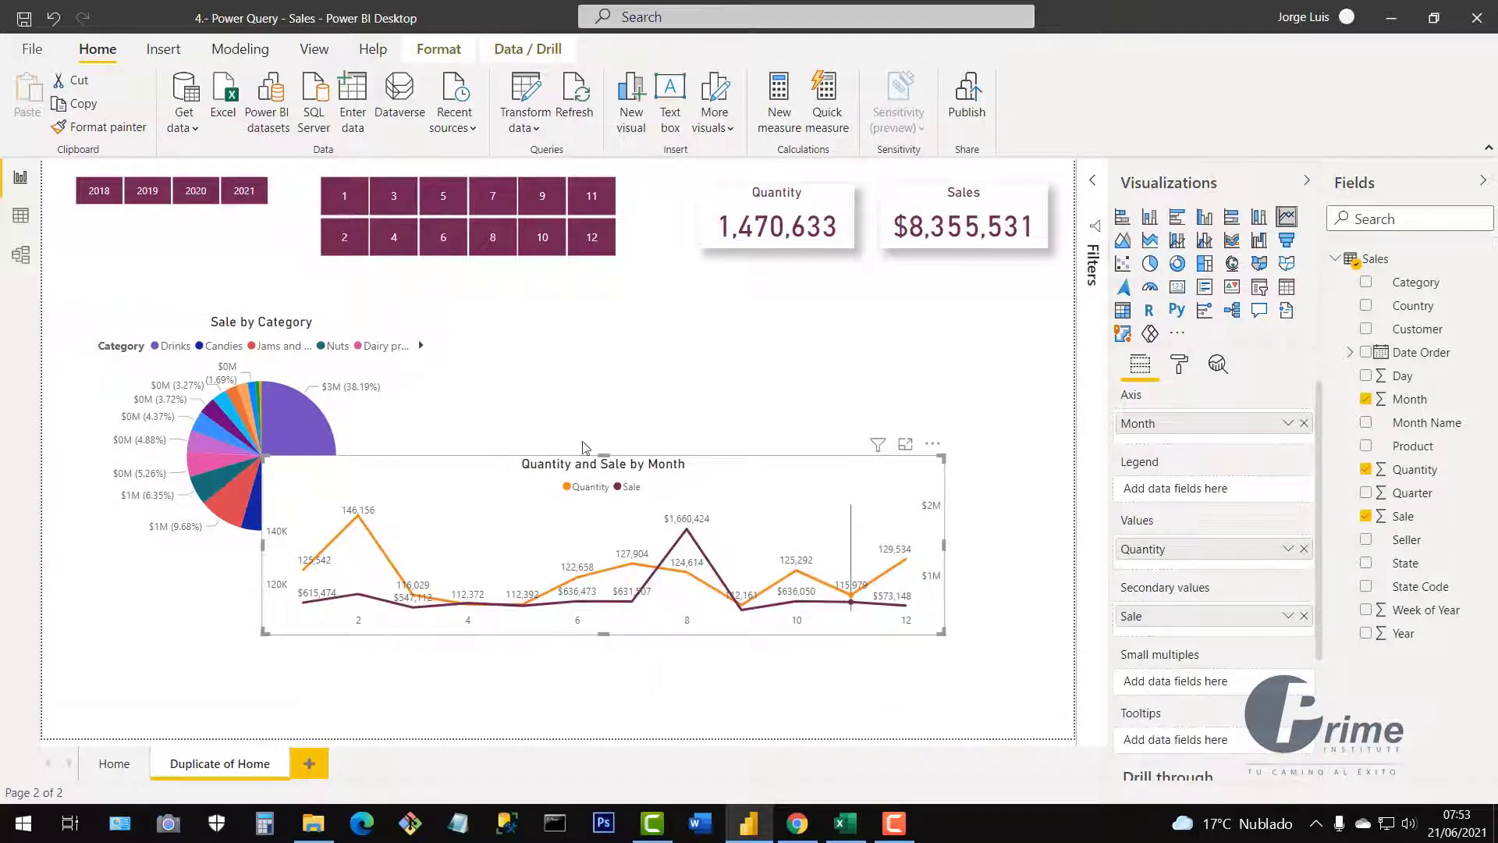
pyautogui.press('Delete')
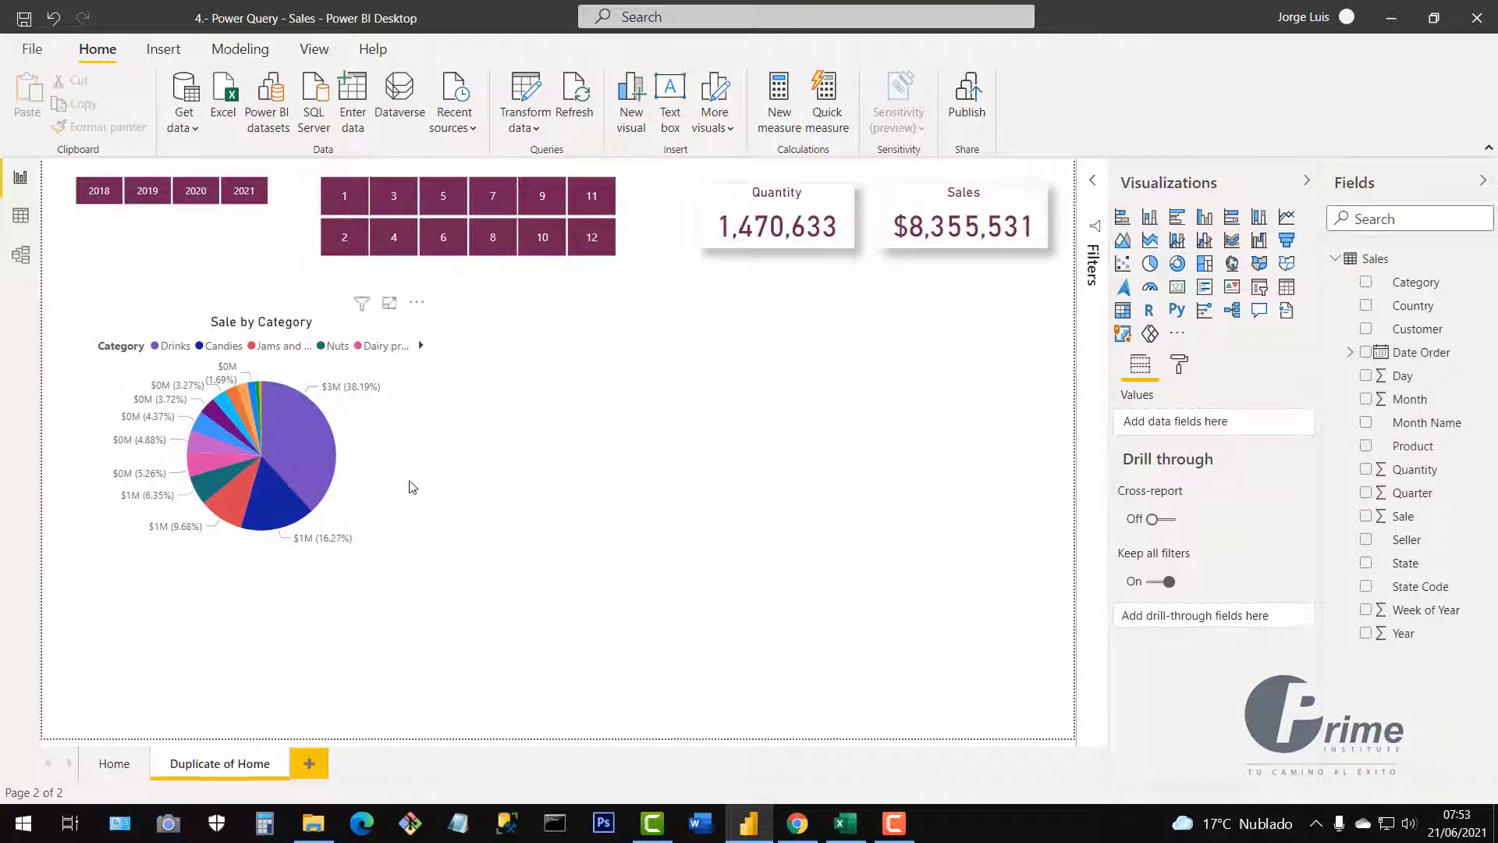
# Enlarge the Sale by Category pie chart to fill most of the height below the slicers and realign it
pyautogui.click(442, 572)
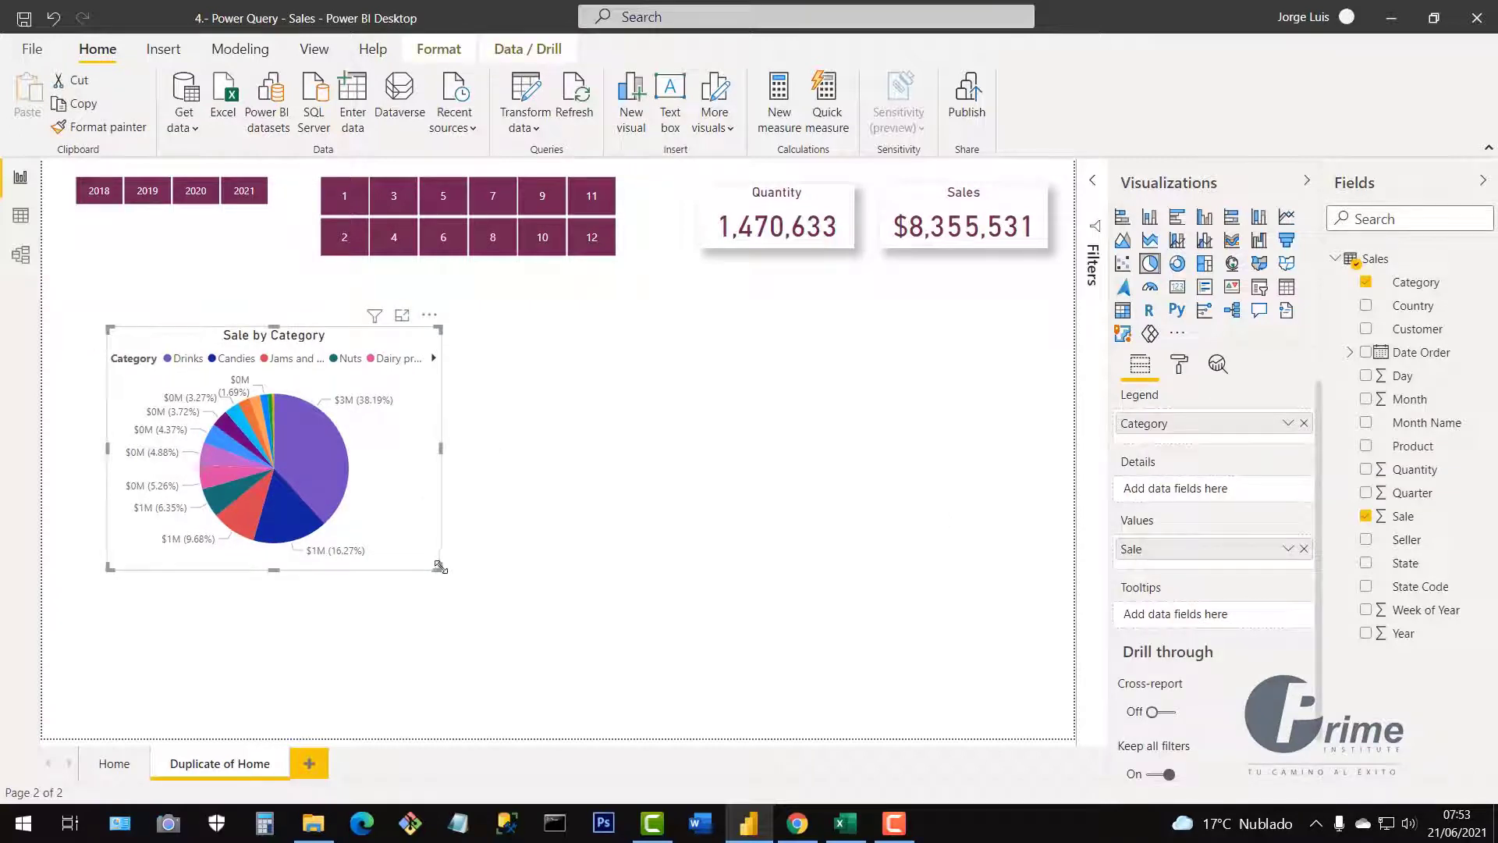
pyautogui.moveTo(440, 567); pyautogui.dragTo(512, 702)
pyautogui.moveTo(505, 501); pyautogui.dragTo(484, 481)
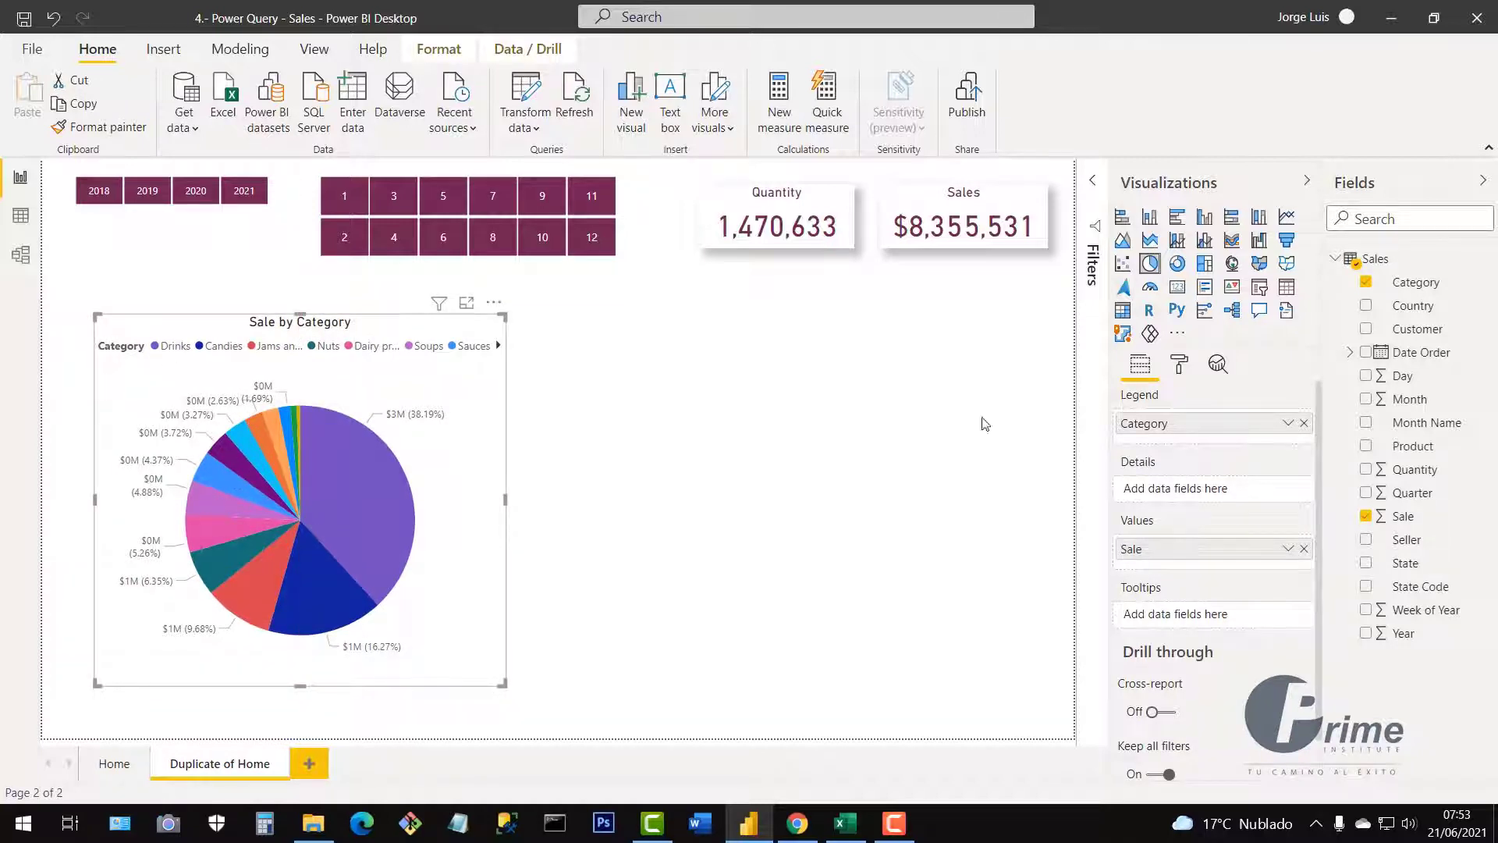
# Set the pie chart's detail labels to display units None and label style "Category, percent of total"
pyautogui.click(1178, 366)
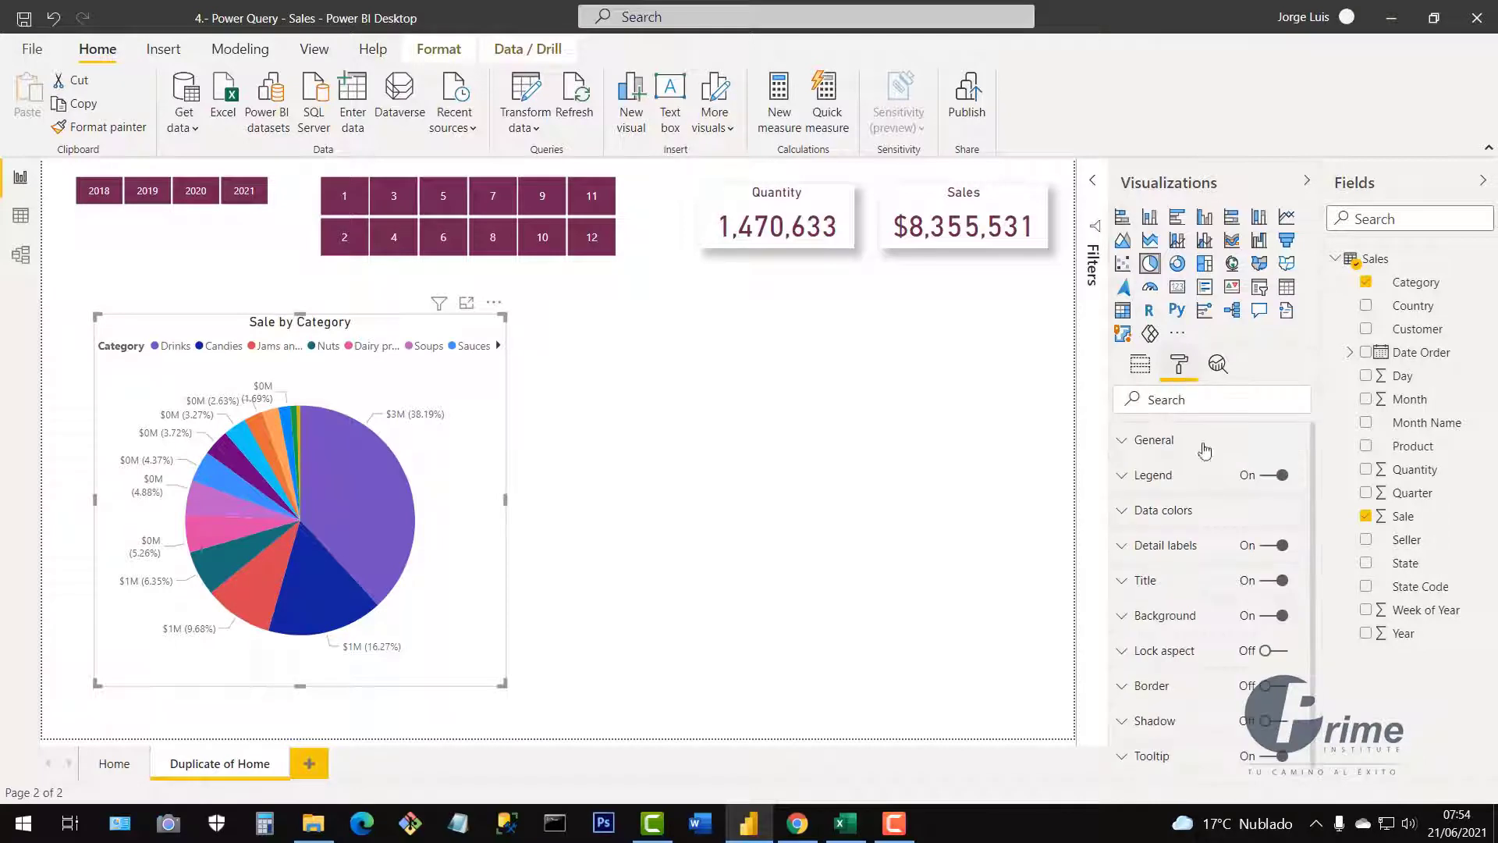
pyautogui.click(1132, 549)
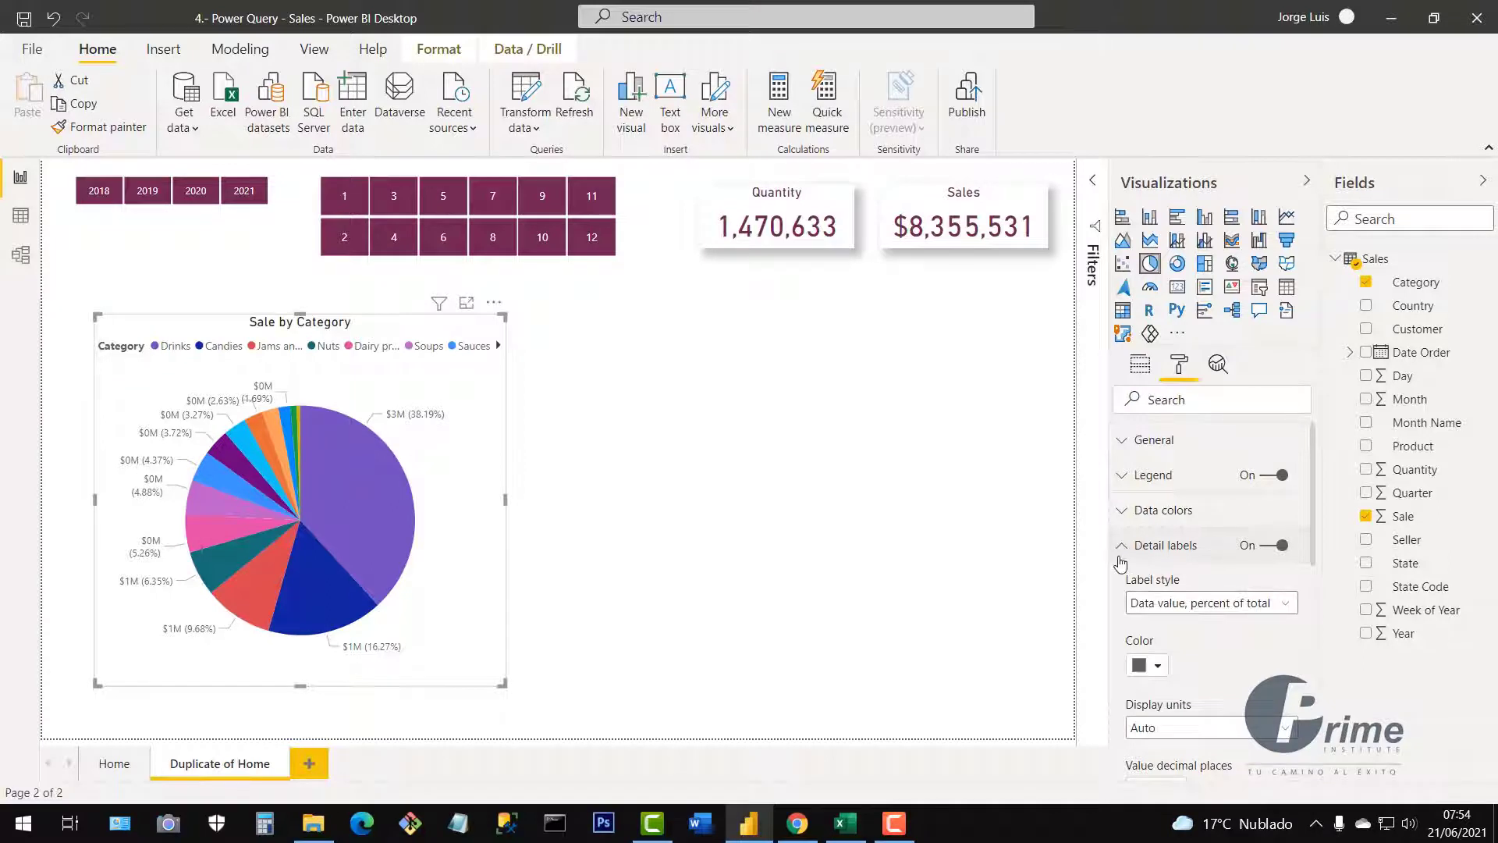
pyautogui.click(1177, 727)
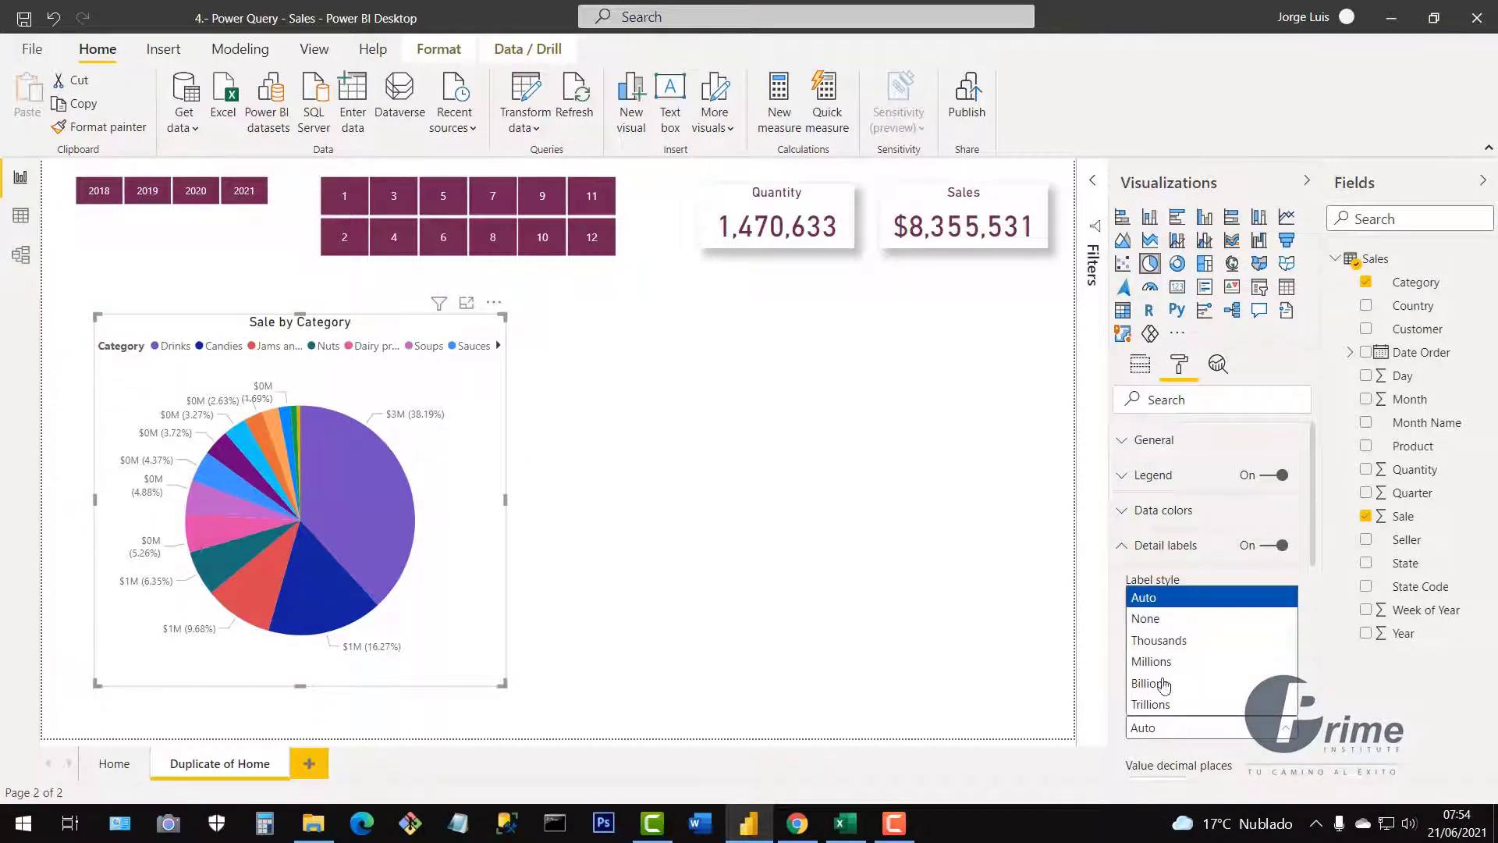
pyautogui.click(1162, 627)
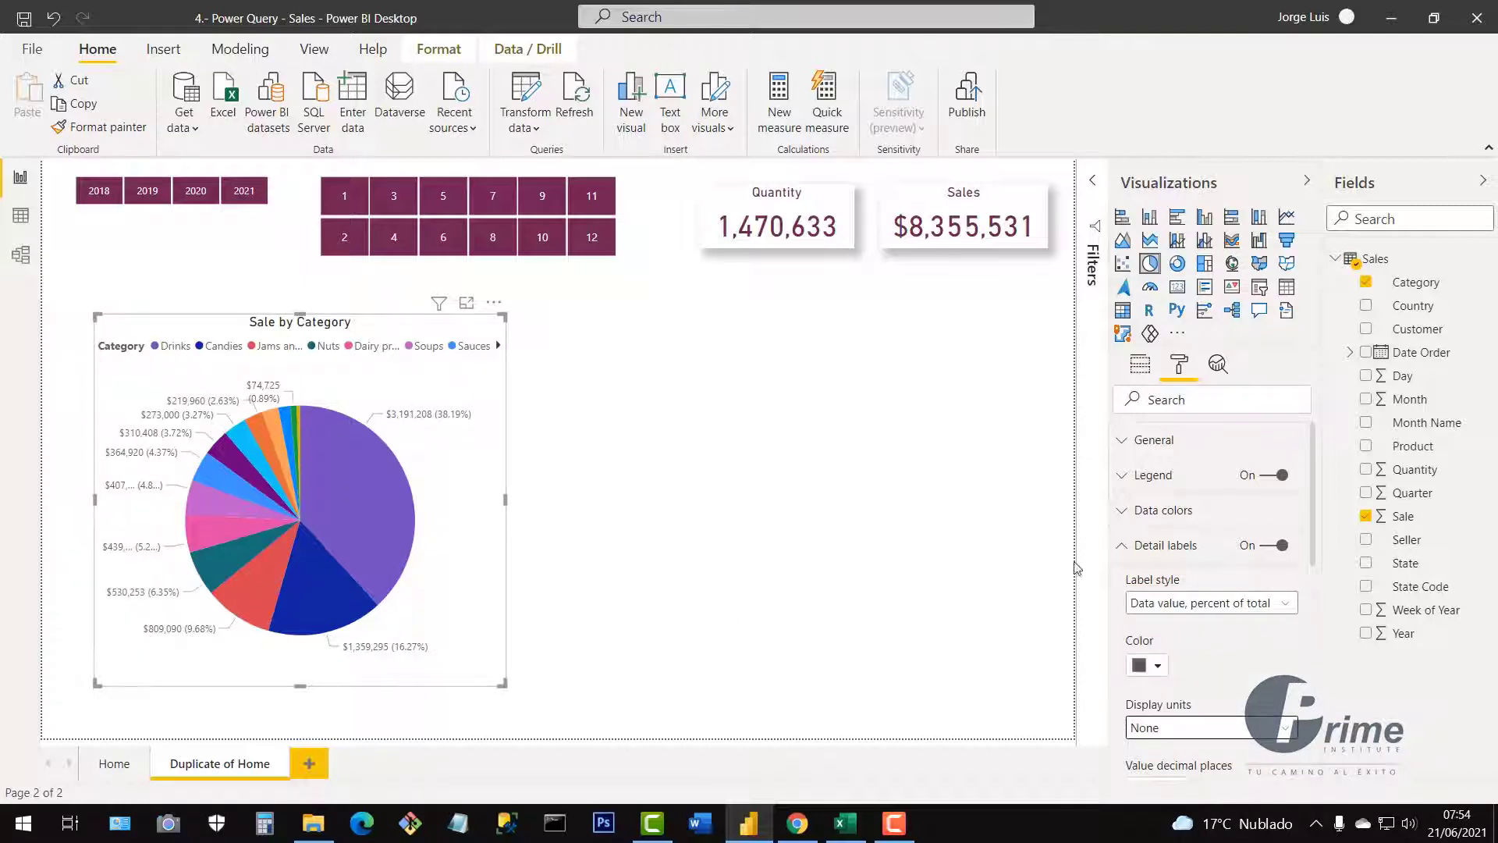
pyautogui.click(1170, 605)
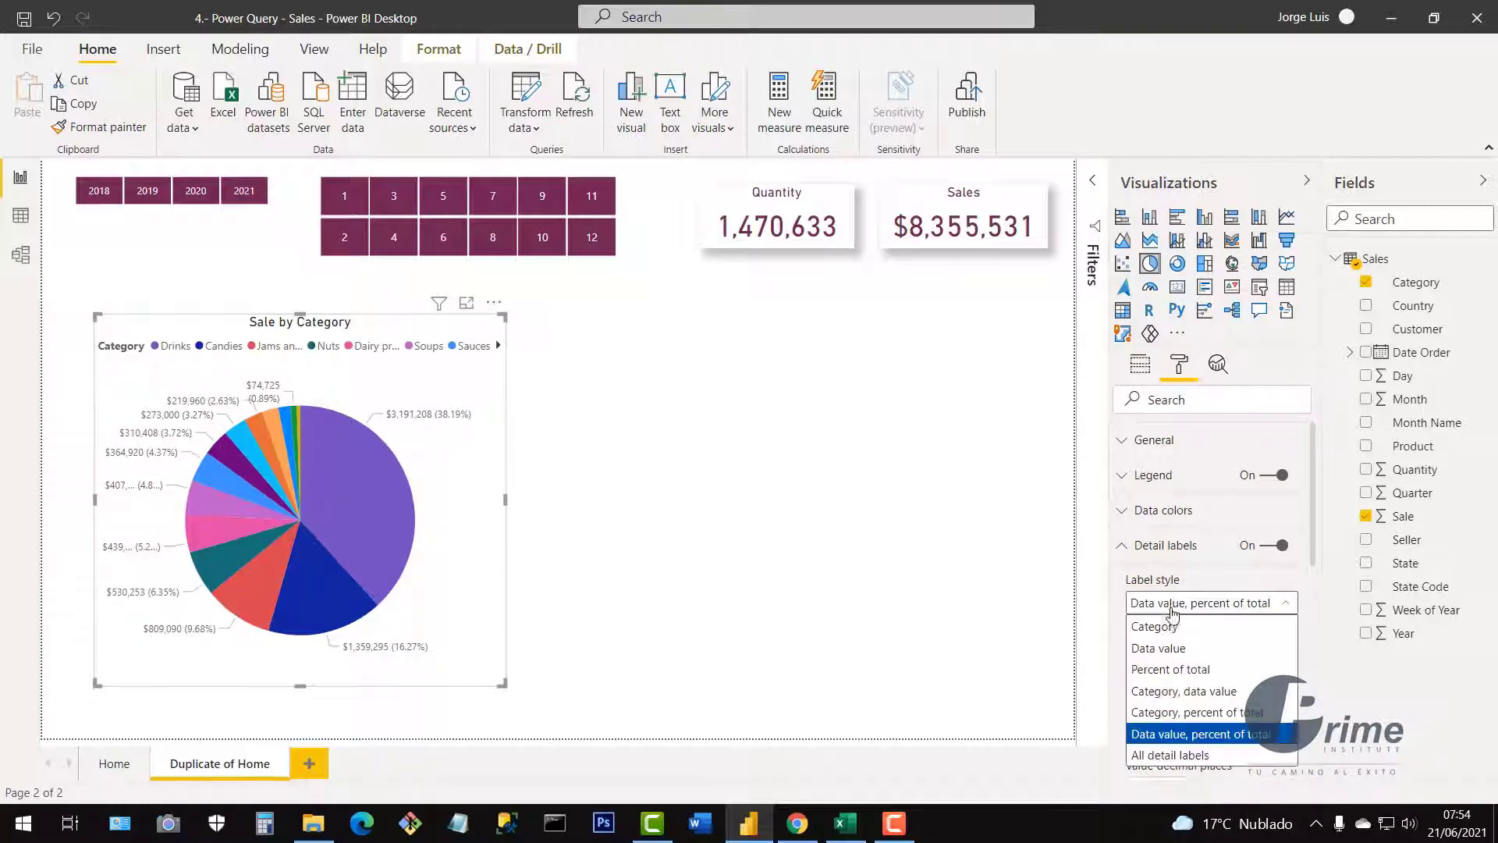
pyautogui.click(1199, 712)
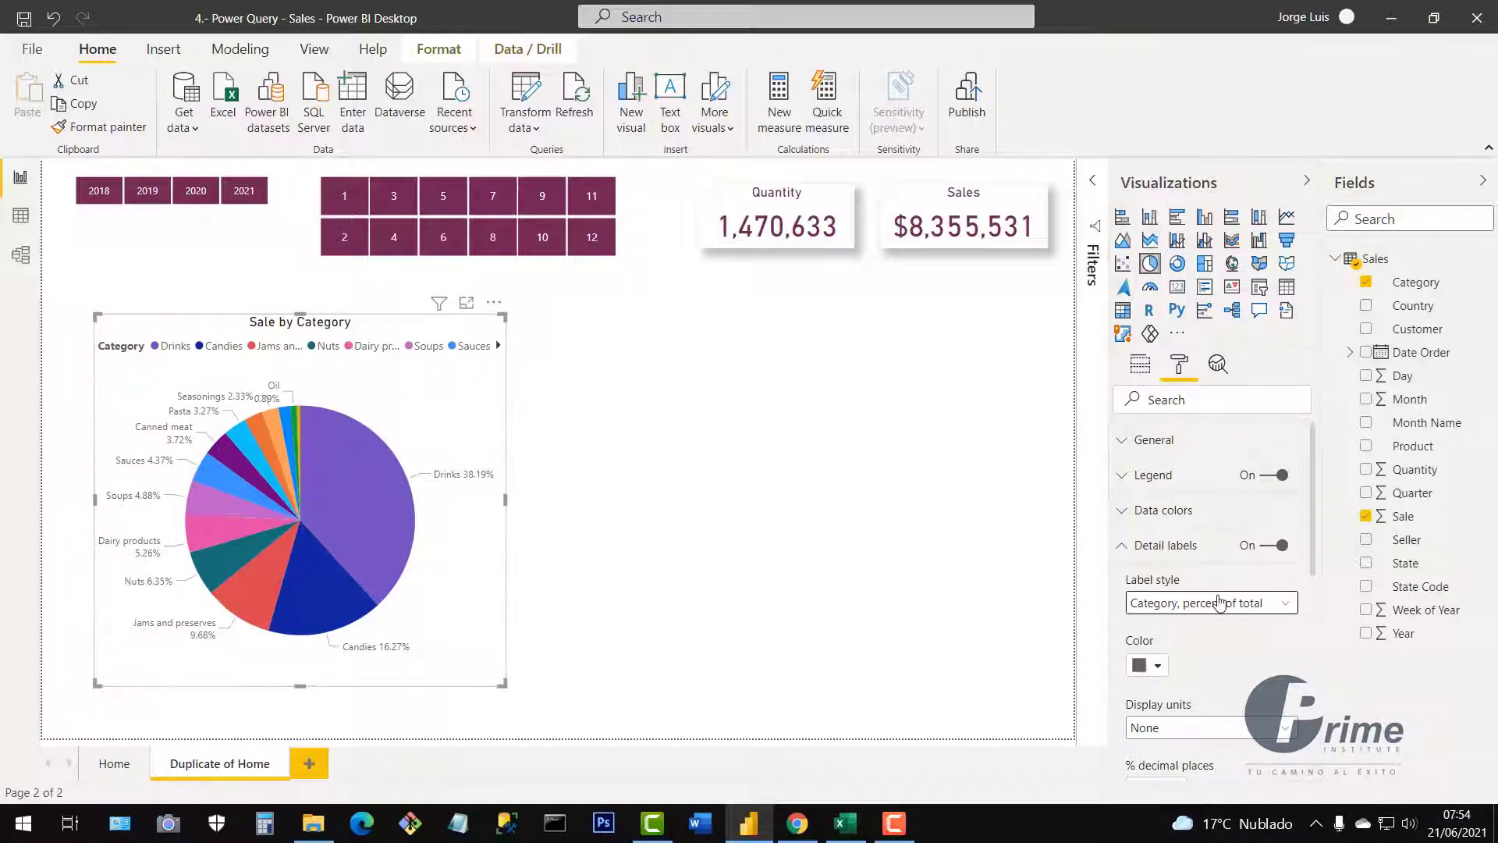
# Set the pie chart's legend position to Left, and widen the chart and shift it to the page's left margin
pyautogui.click(1280, 475)
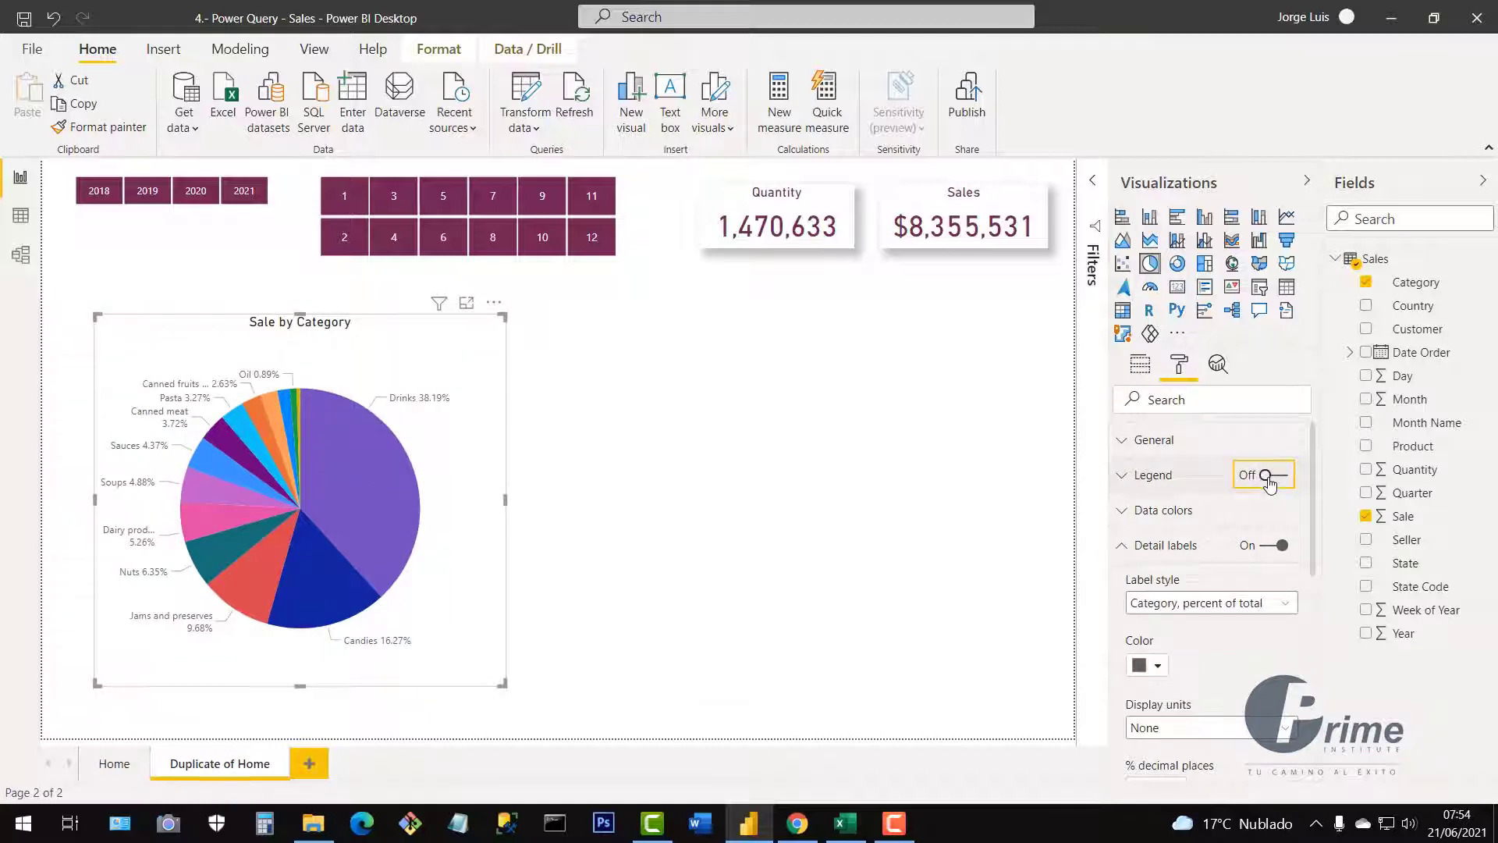
pyautogui.click(1284, 476)
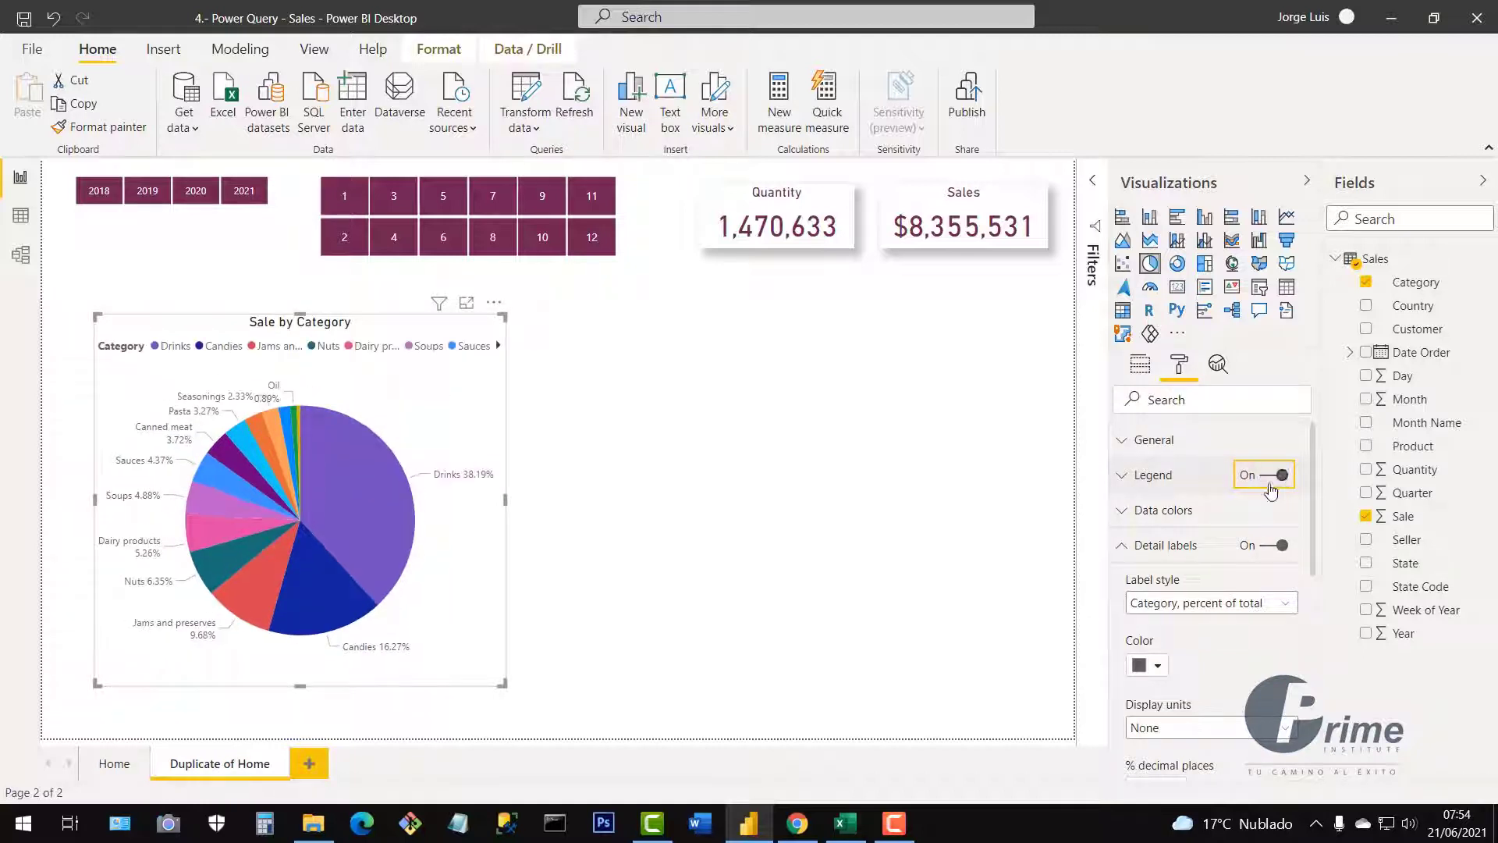
pyautogui.click(1127, 478)
pyautogui.click(1166, 534)
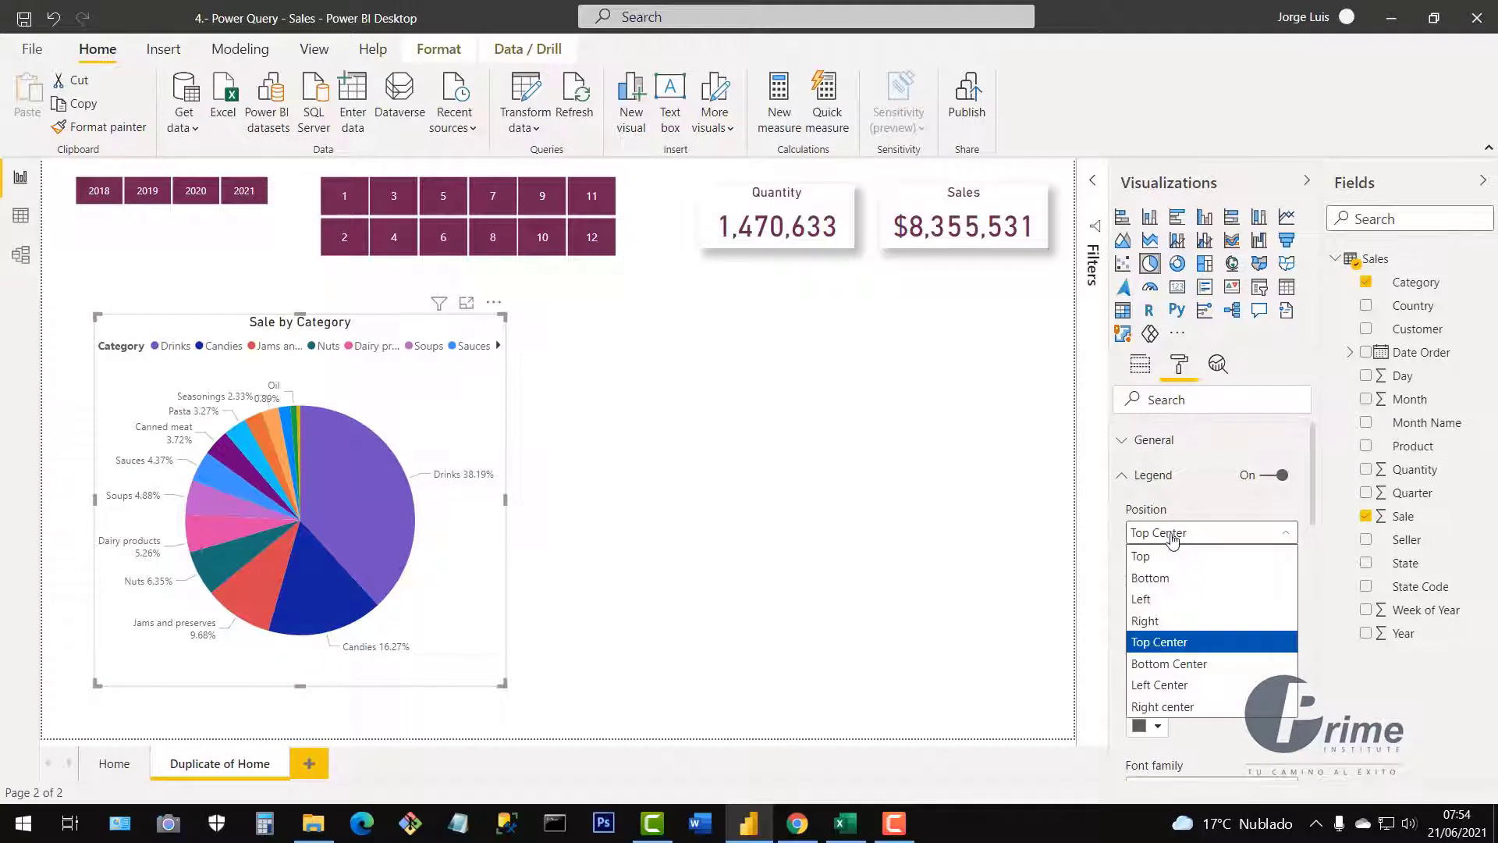
pyautogui.click(1171, 599)
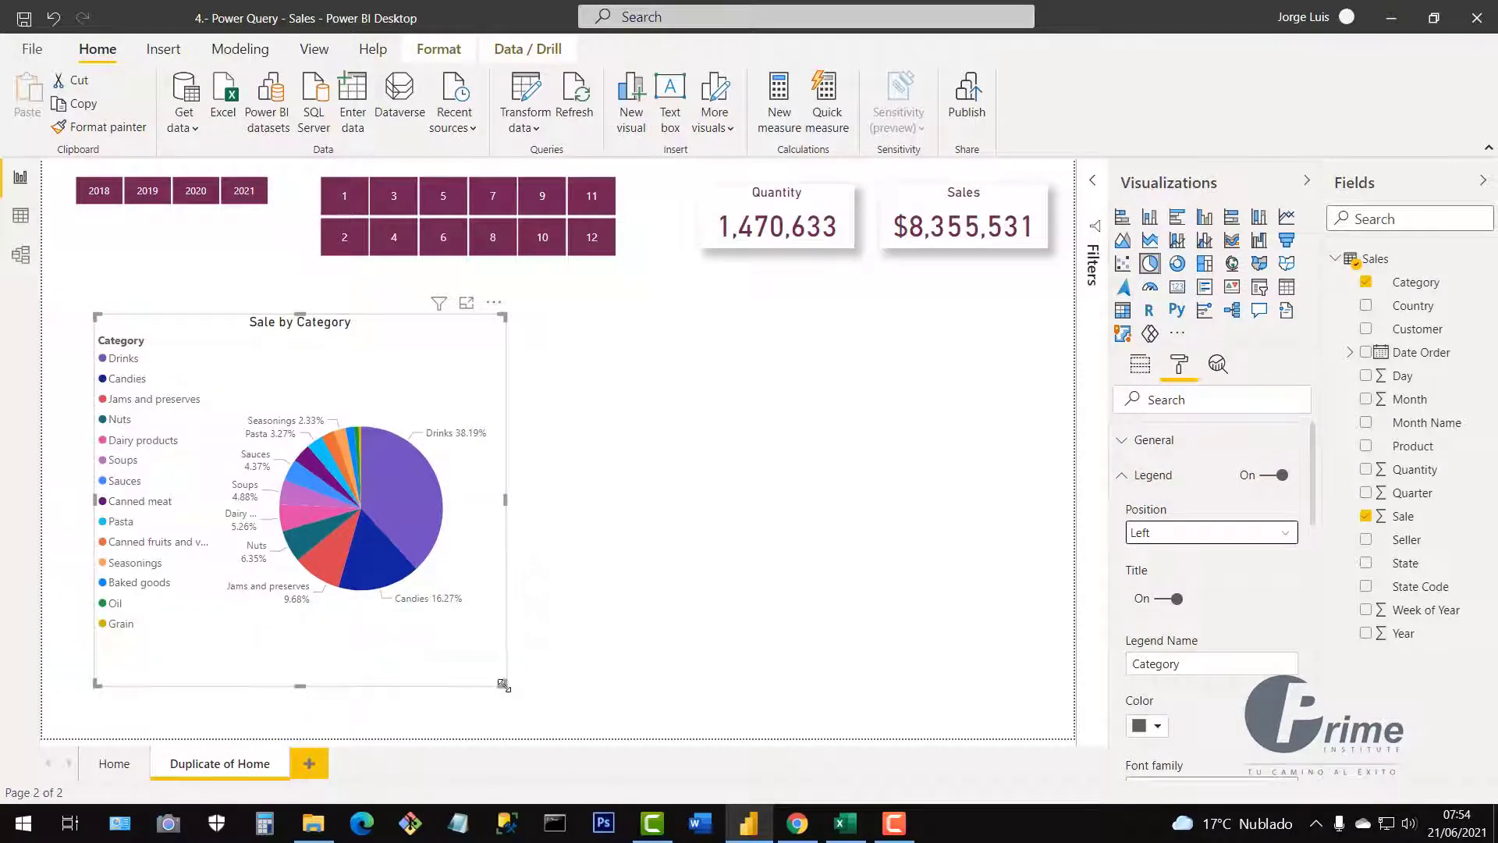
pyautogui.moveTo(503, 685); pyautogui.dragTo(543, 684)
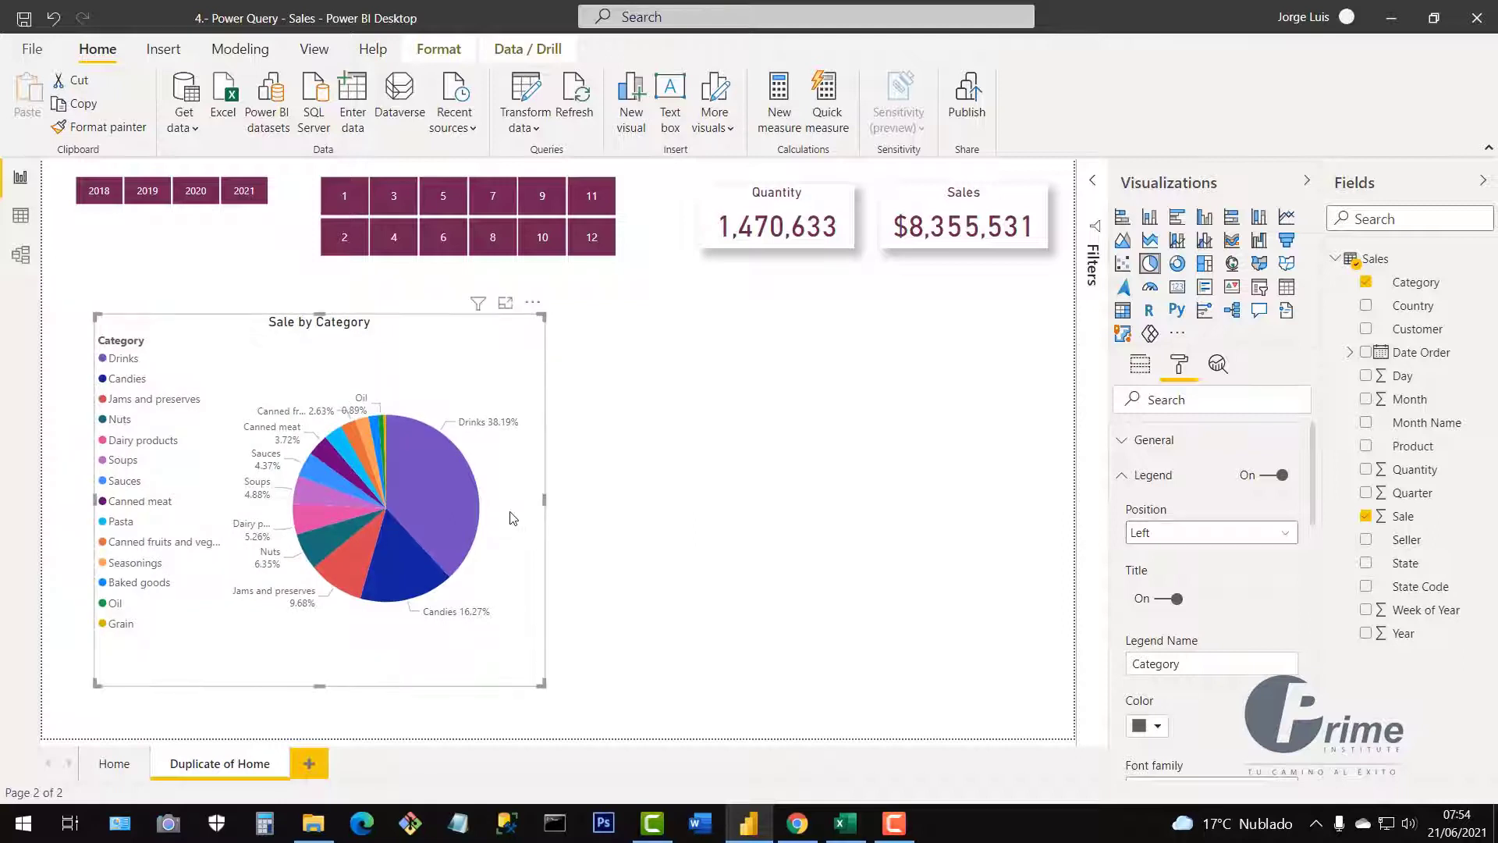
pyautogui.moveTo(512, 518); pyautogui.dragTo(493, 521)
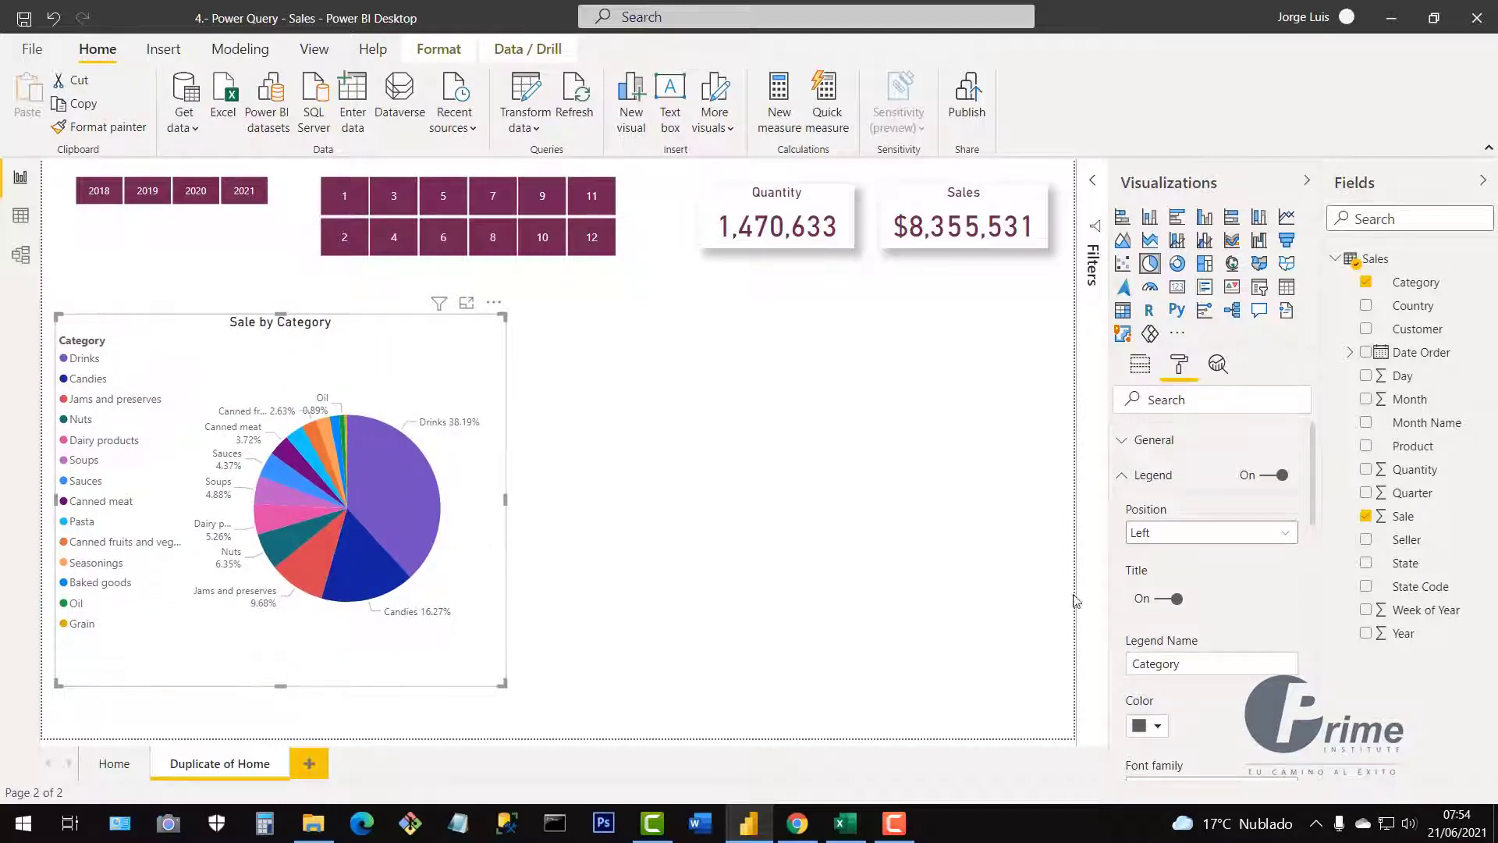
# Set the Sale by Category pie chart's detail label style to Data value
pyautogui.click(1131, 475)
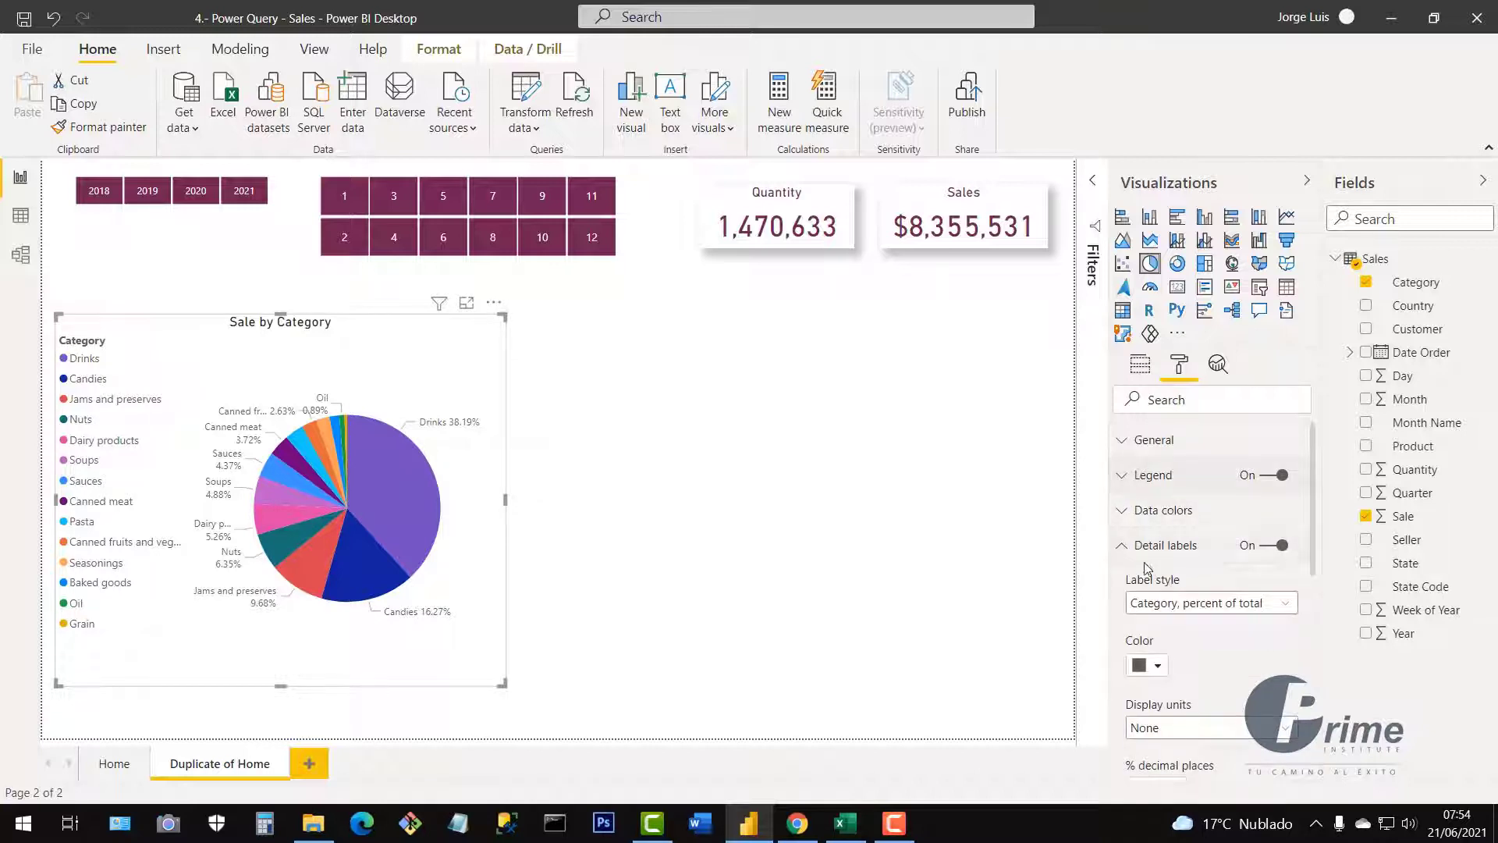
pyautogui.click(1201, 613)
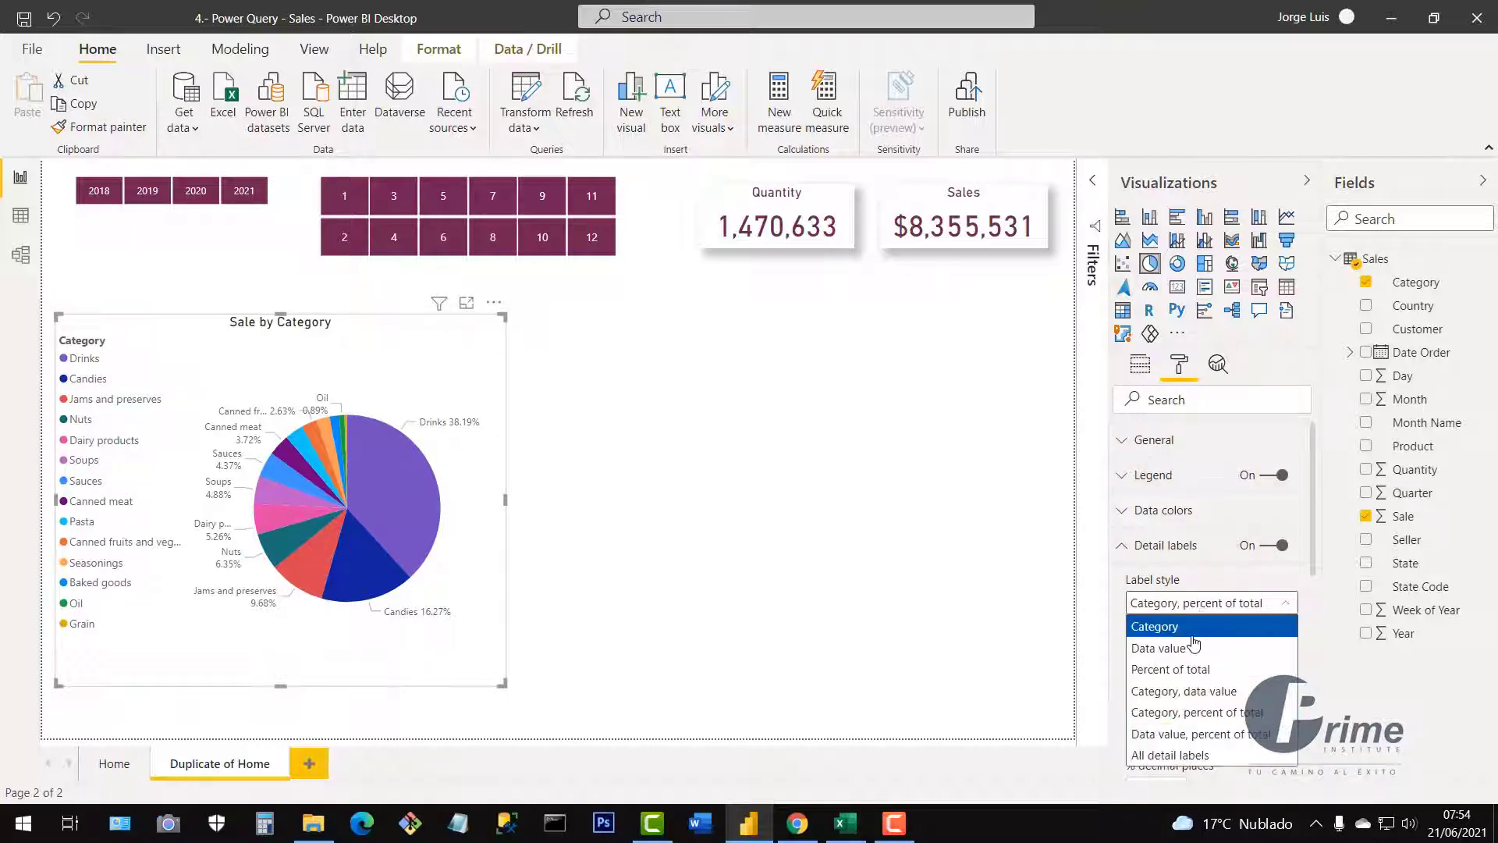
pyautogui.click(1196, 649)
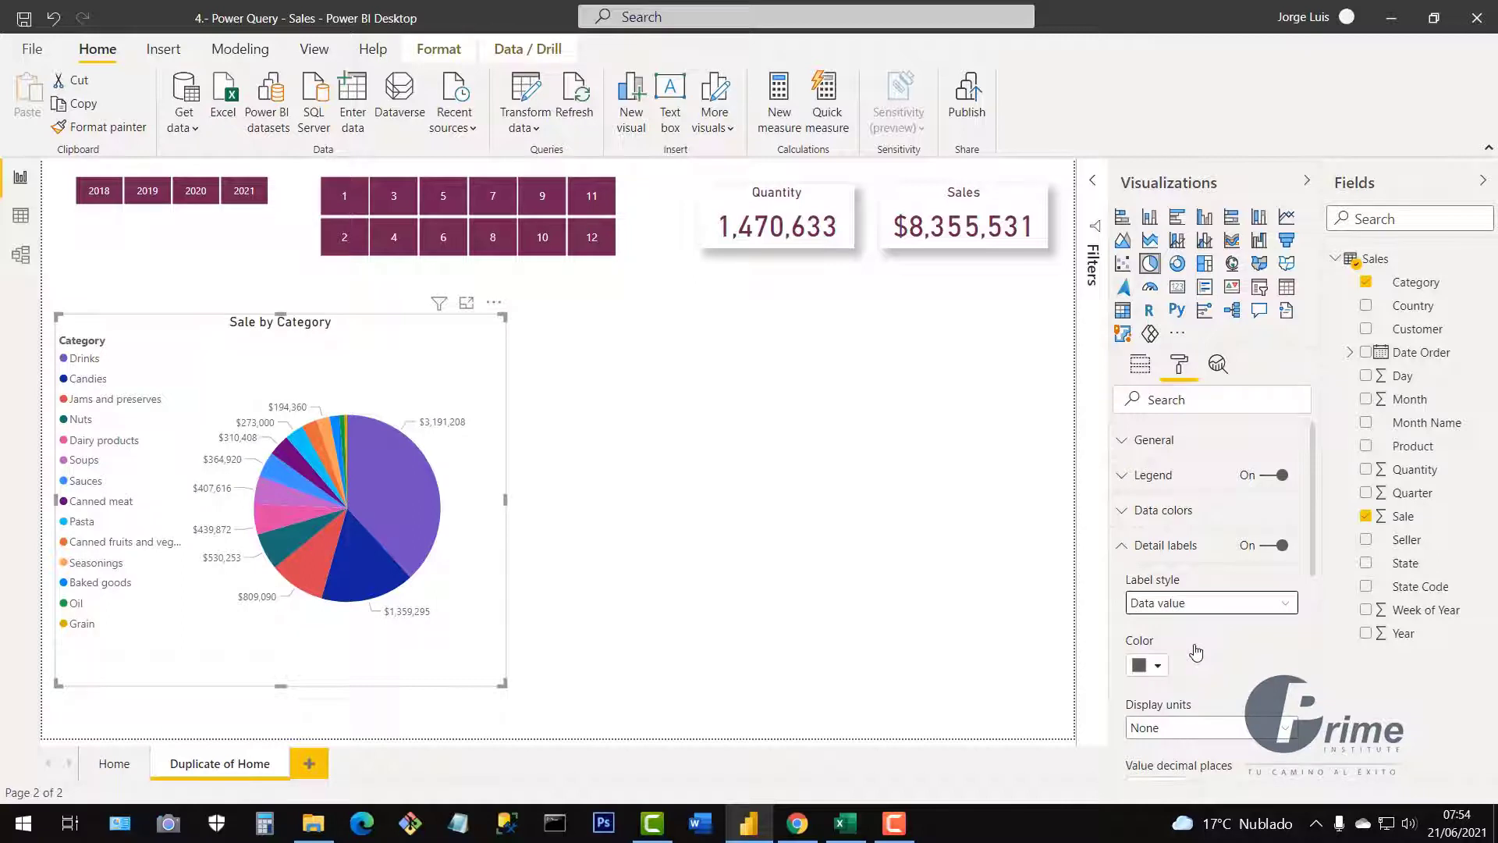
pyautogui.click(1250, 612)
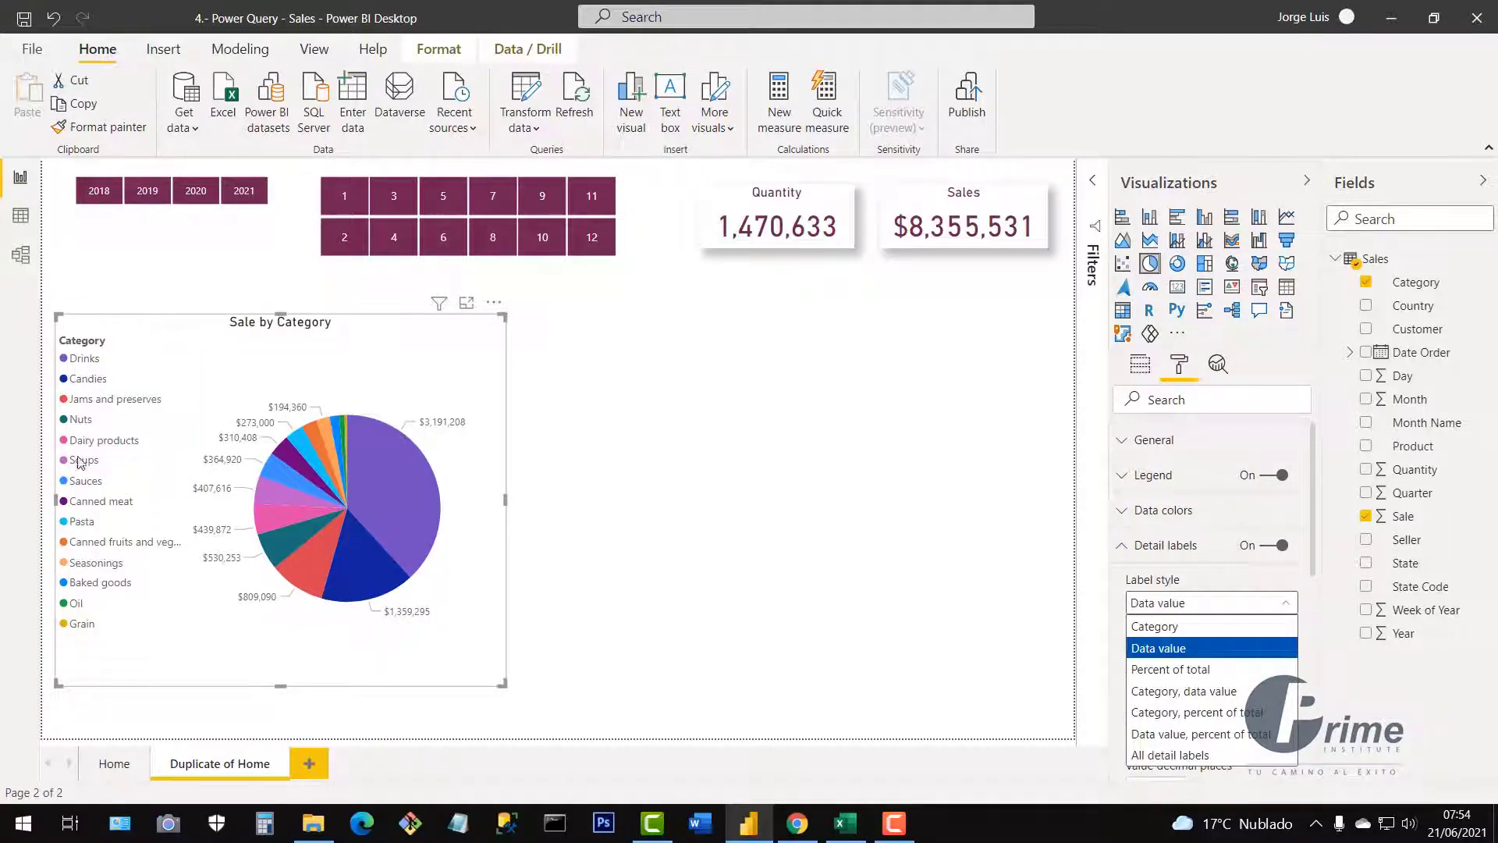
pyautogui.click(471, 361)
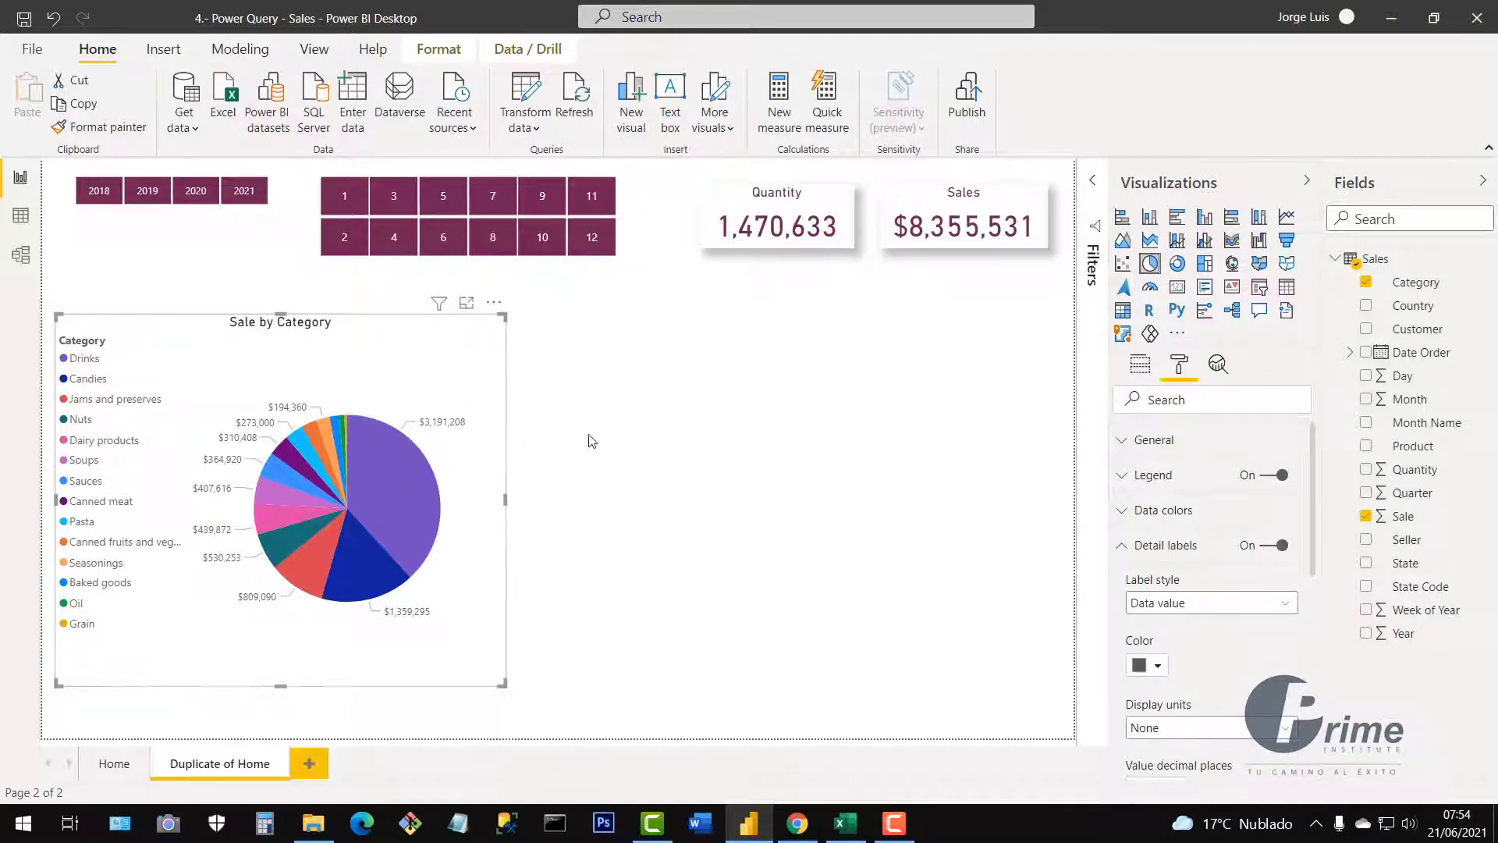
pyautogui.click(1121, 546)
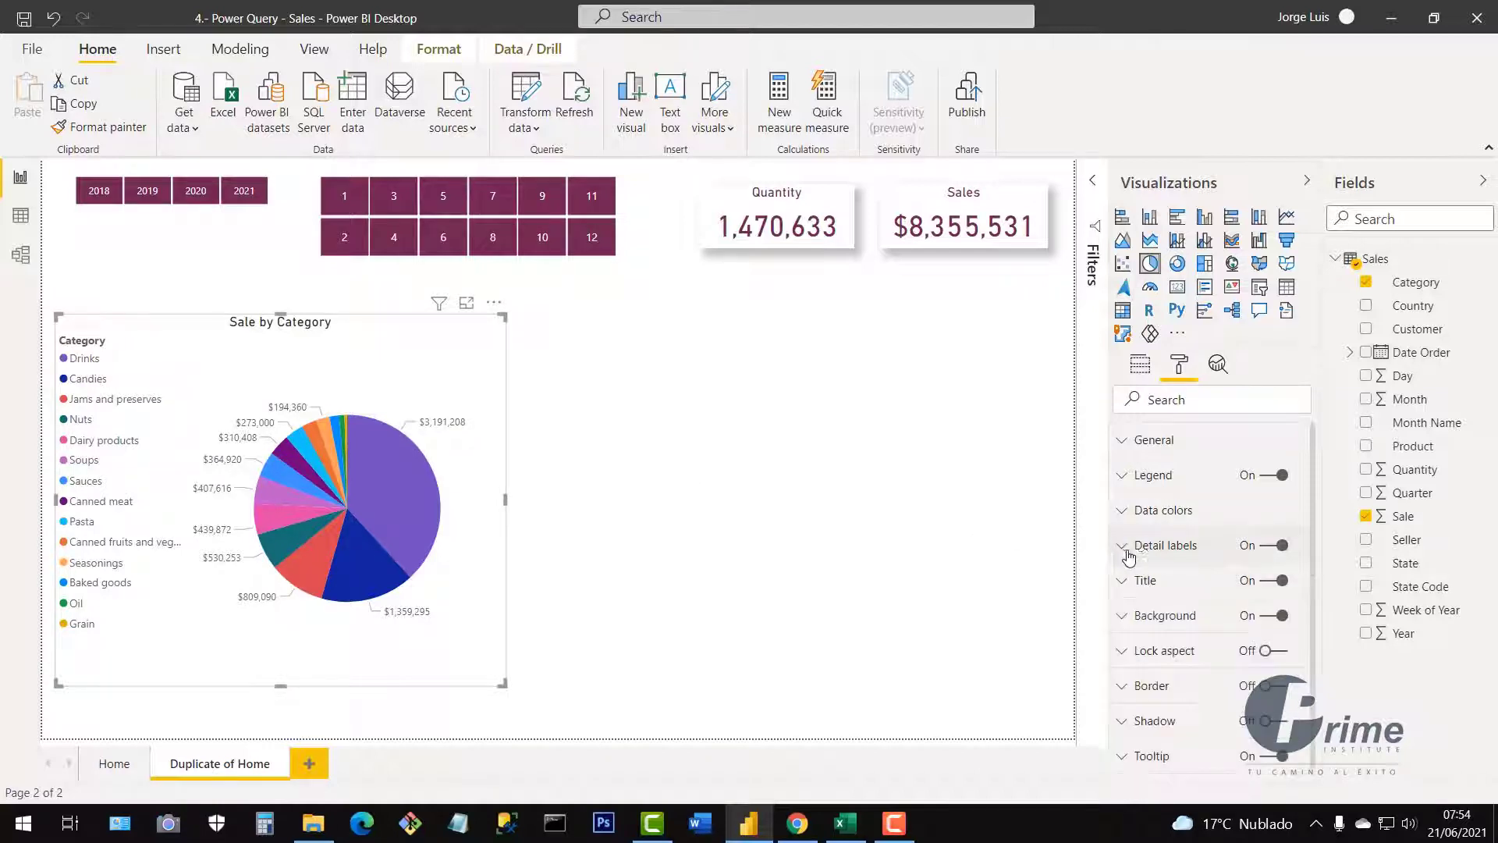
# Switch the pie chart's background off and its shadow on, and reposition the chart slightly inward at a slightly smaller size
pyautogui.click(1270, 616)
pyautogui.moveTo(439, 468); pyautogui.dragTo(438, 499)
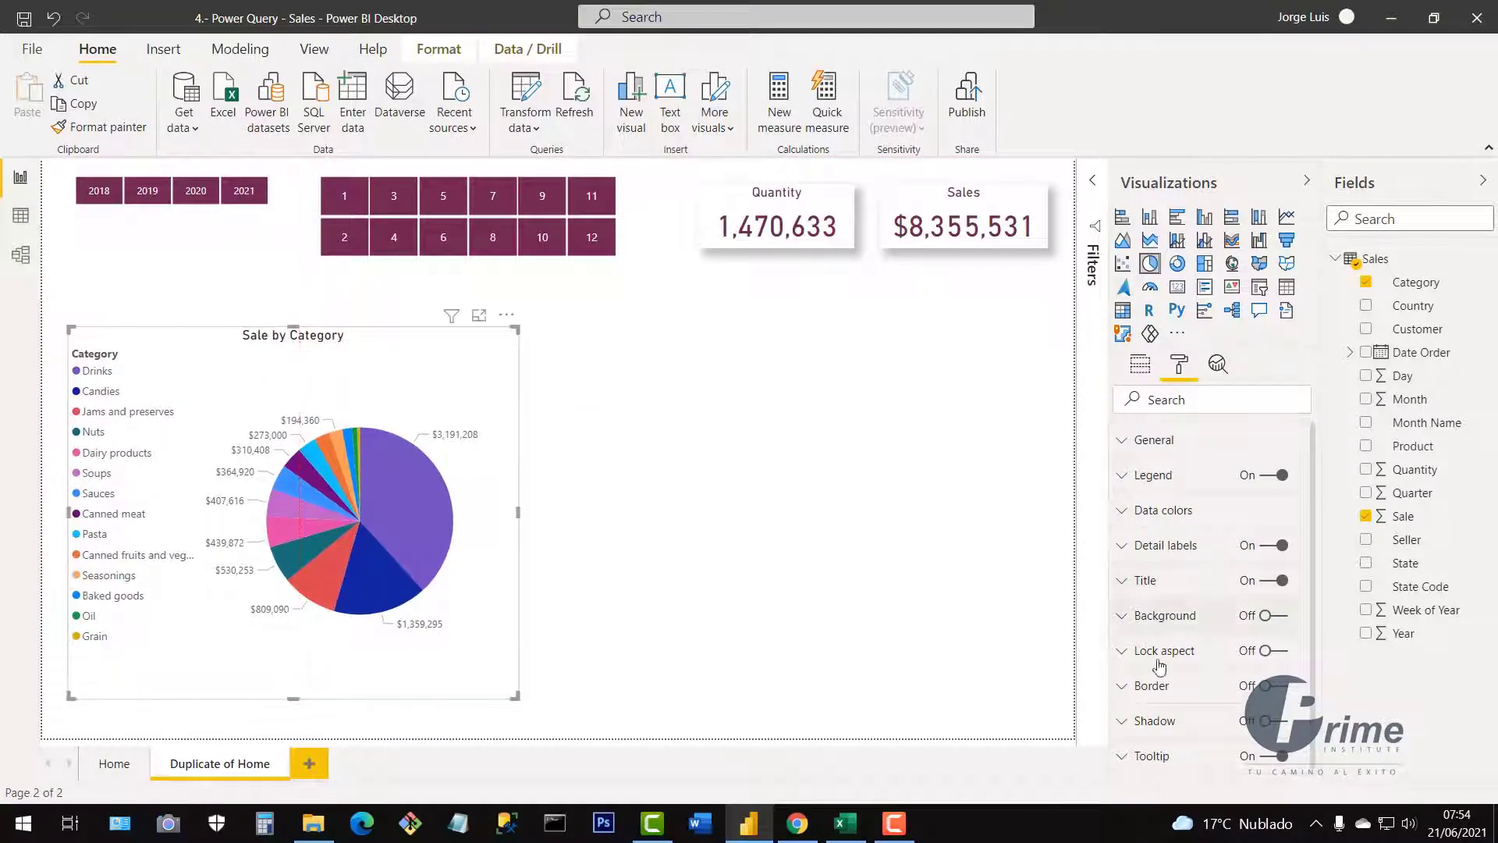
pyautogui.click(1281, 723)
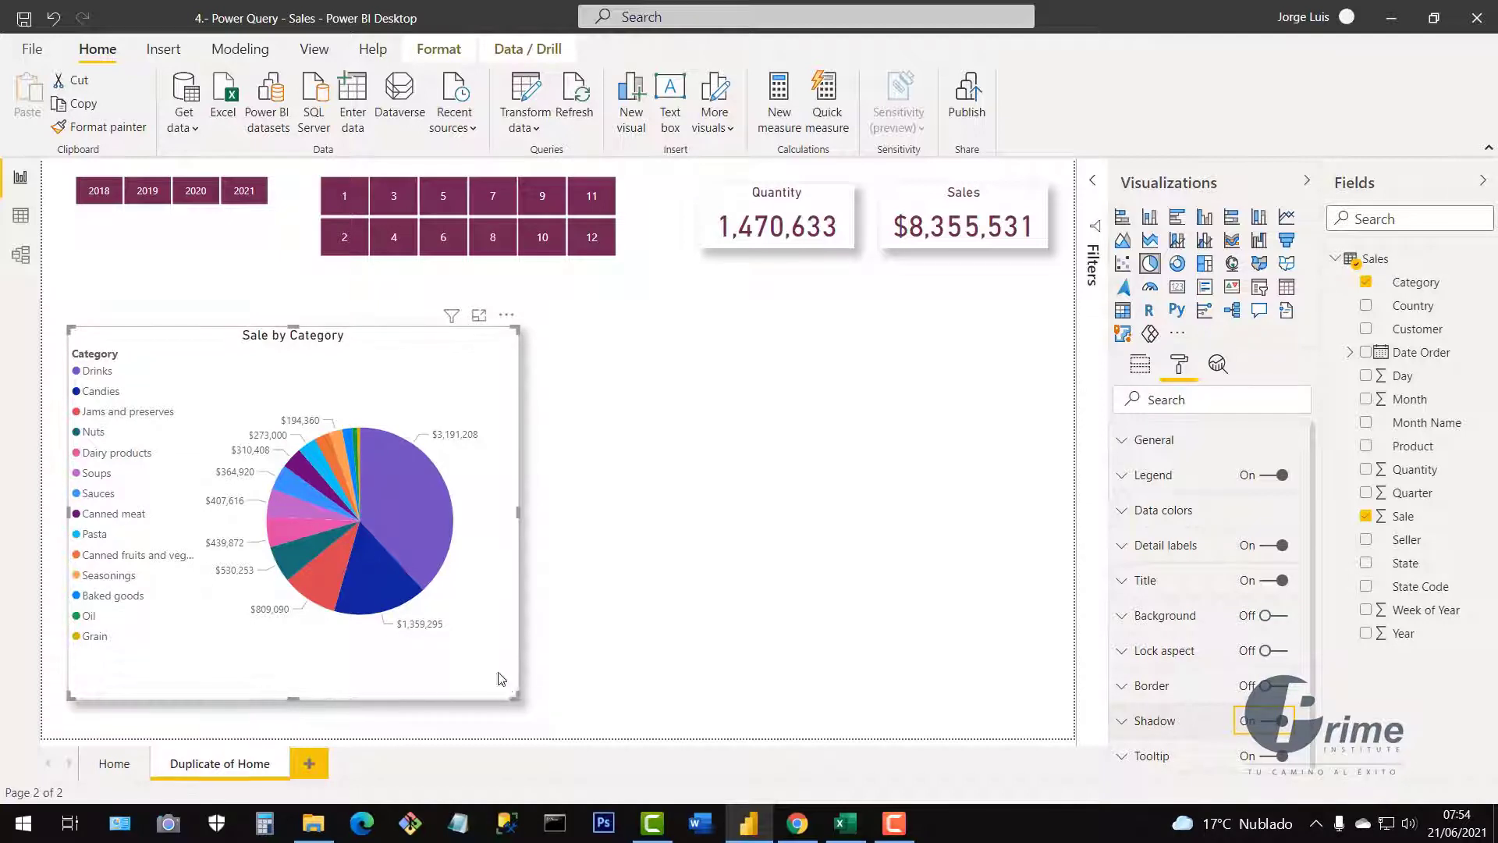
pyautogui.moveTo(514, 696); pyautogui.dragTo(489, 669)
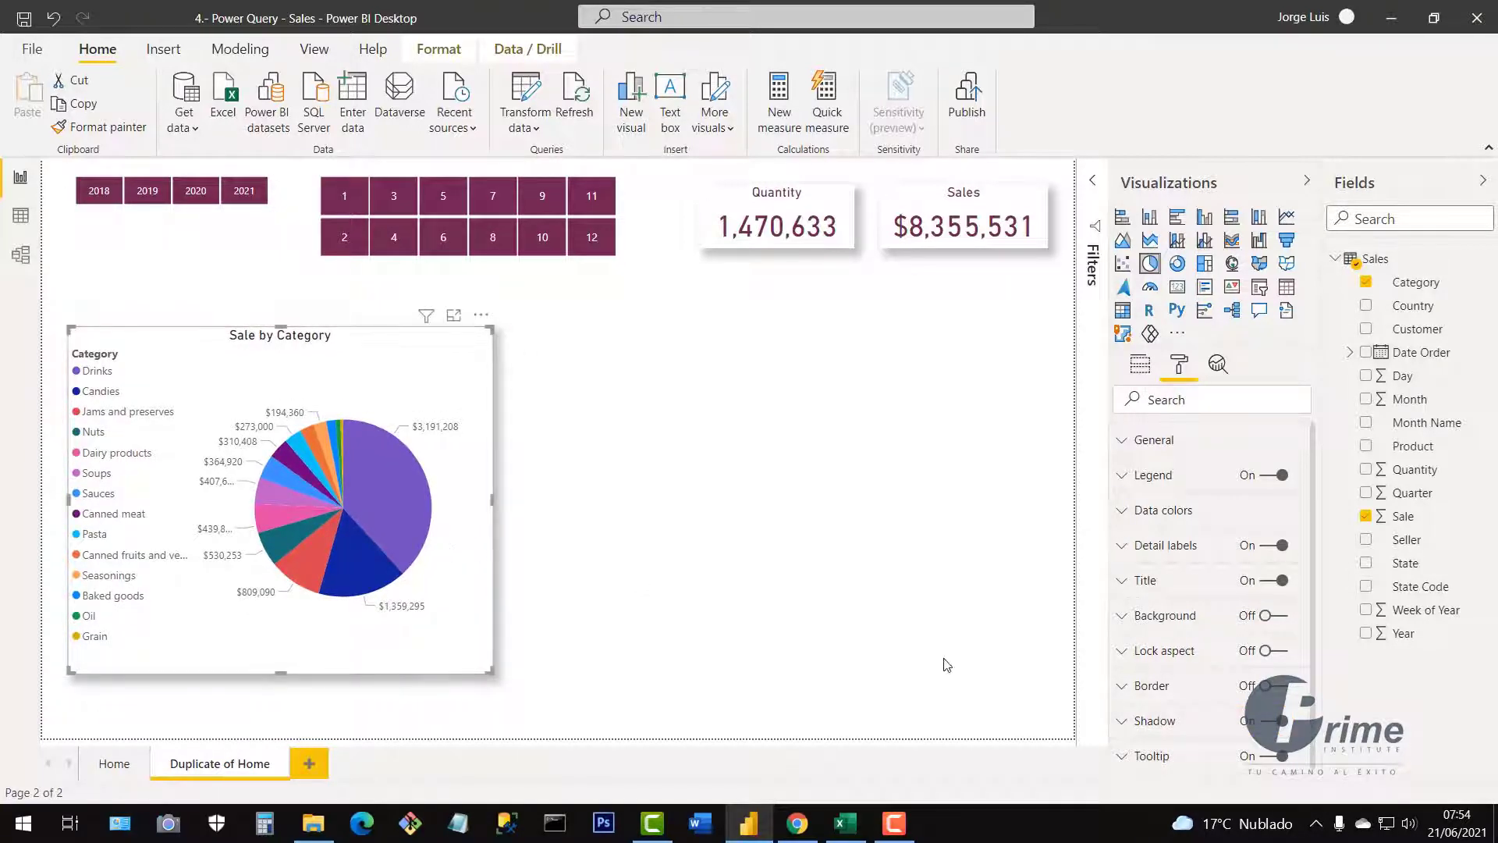
# Turn on the pie chart's border and round its corners with a radius of 11 px
pyautogui.click(1268, 688)
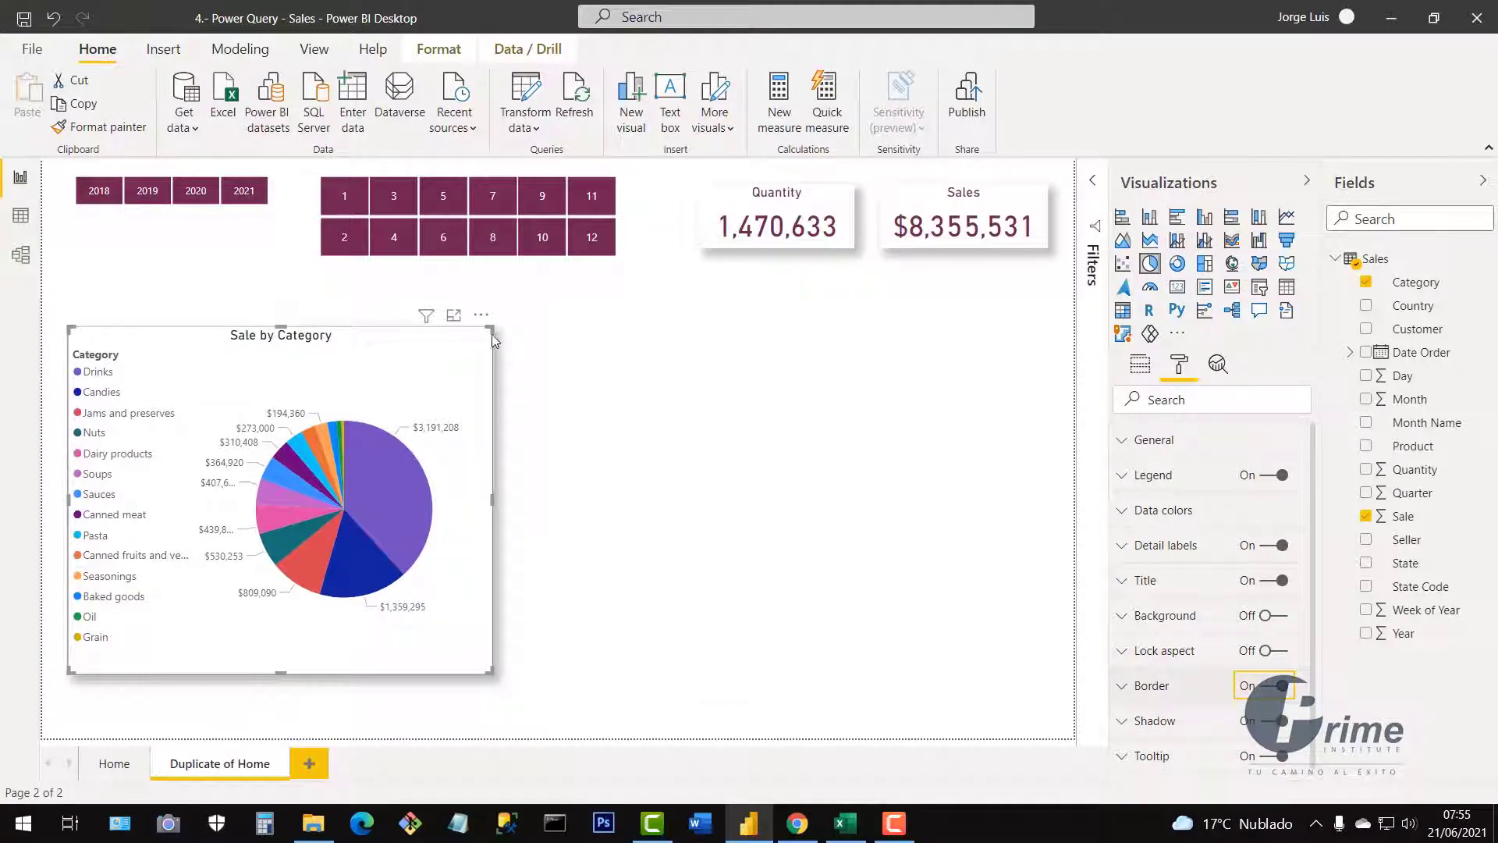
pyautogui.click(532, 380)
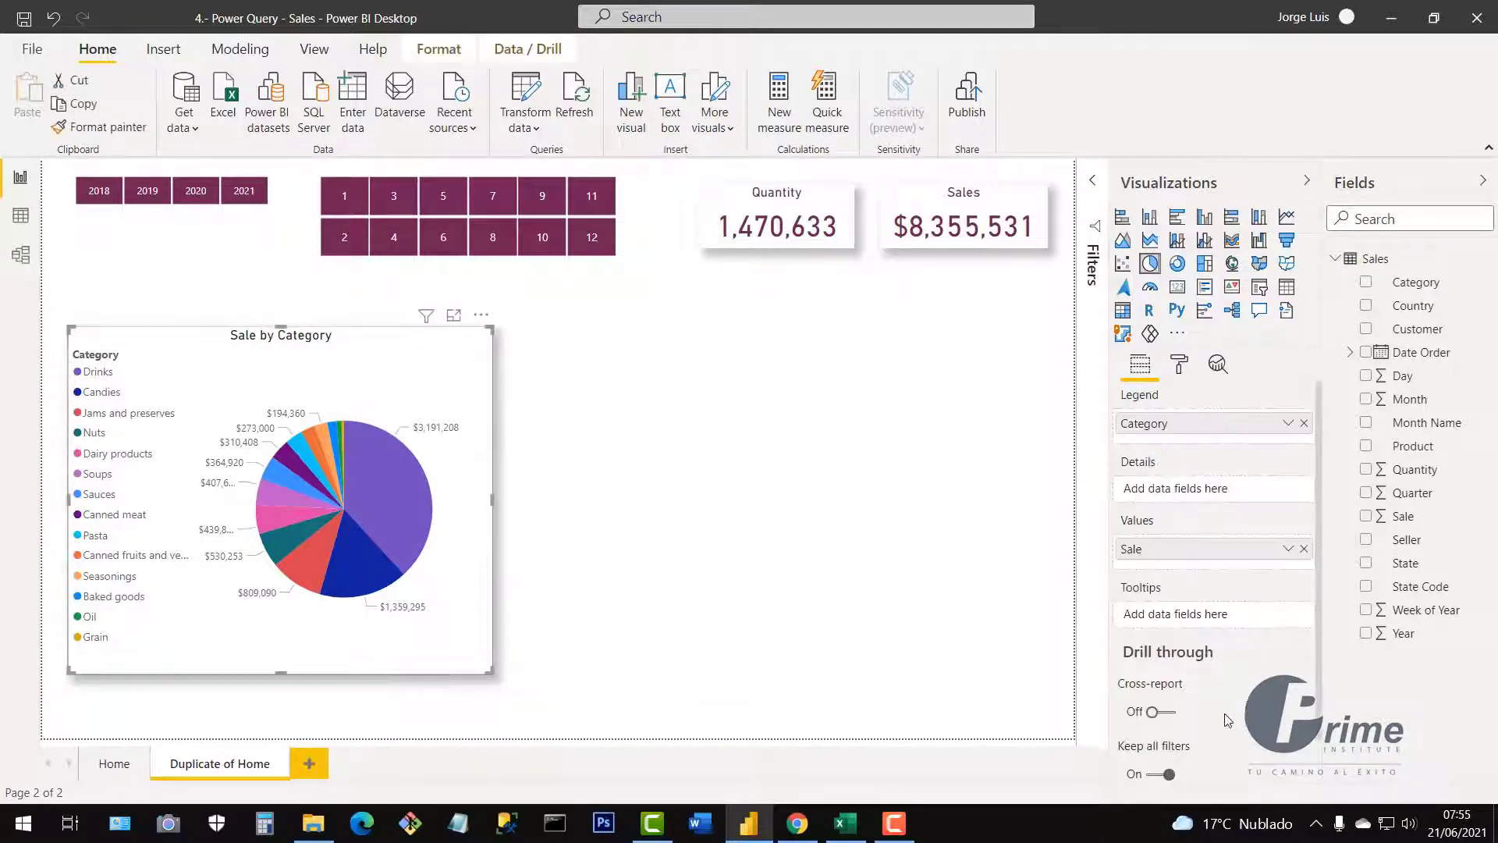
pyautogui.click(1178, 368)
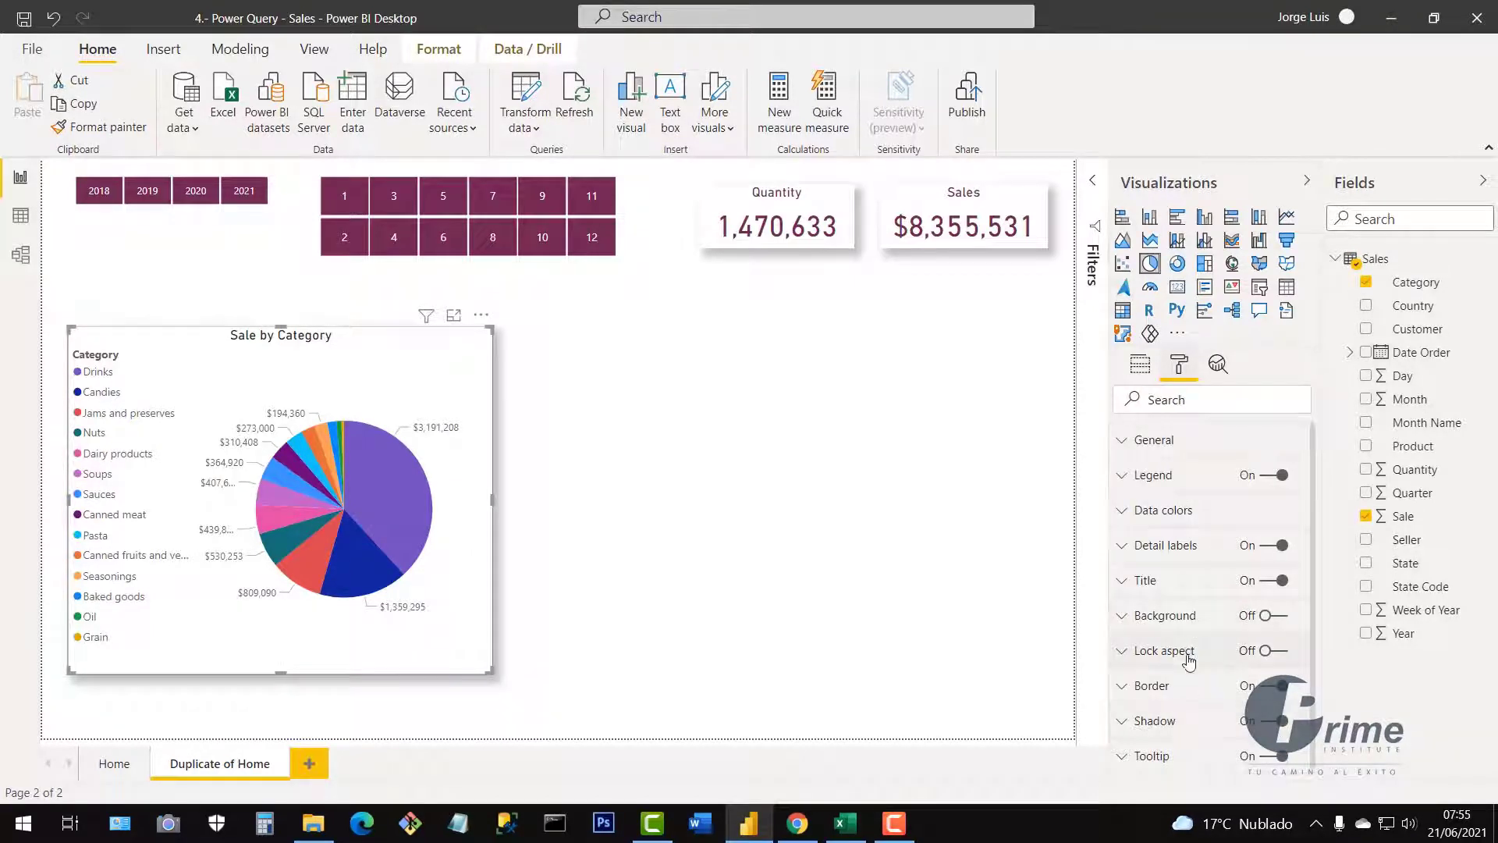
pyautogui.click(1139, 691)
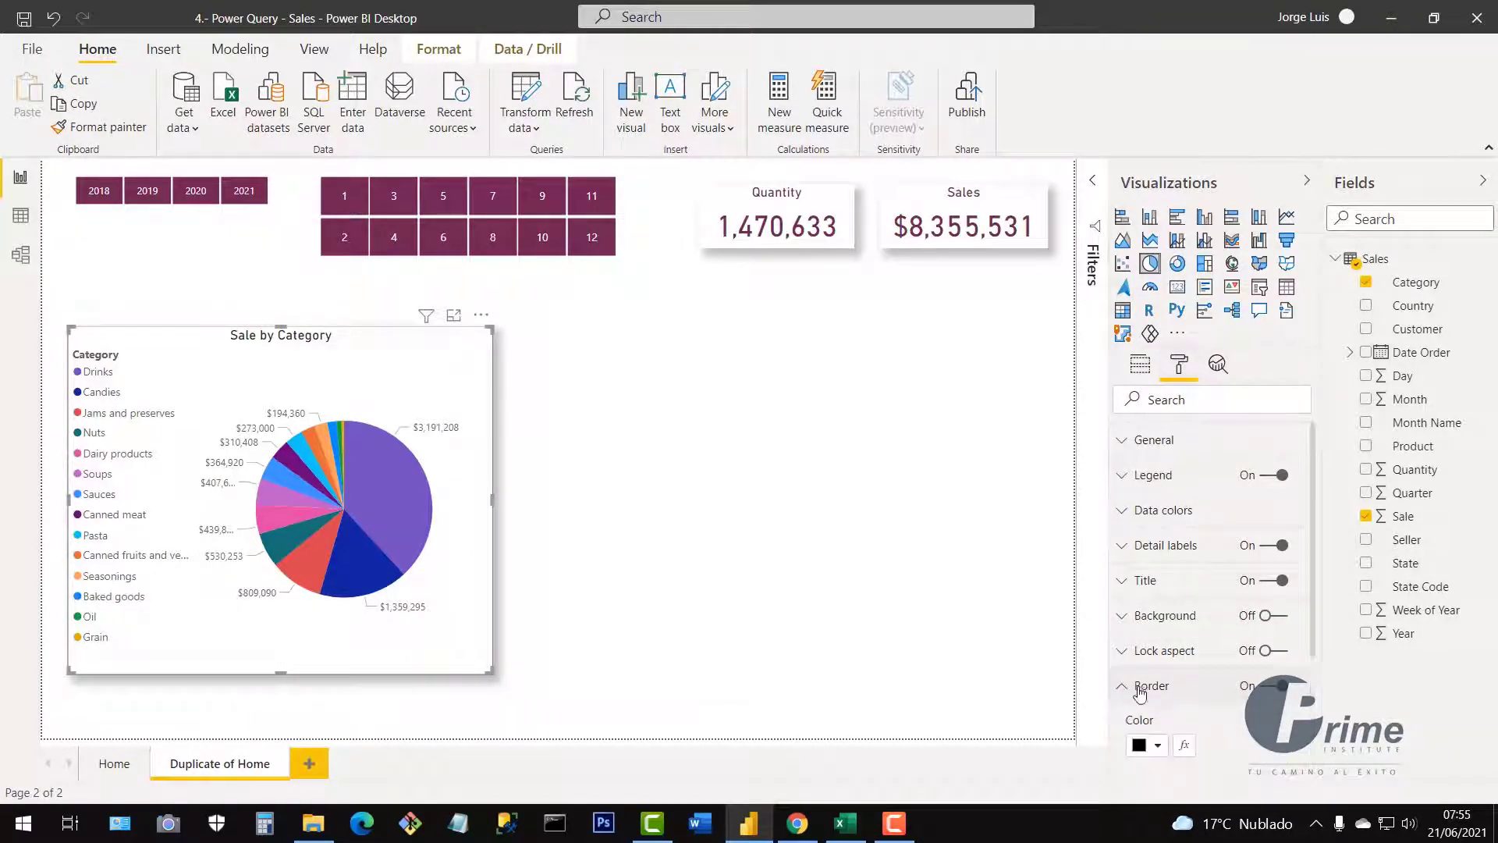
pyautogui.scroll(-3, 1229, 655)
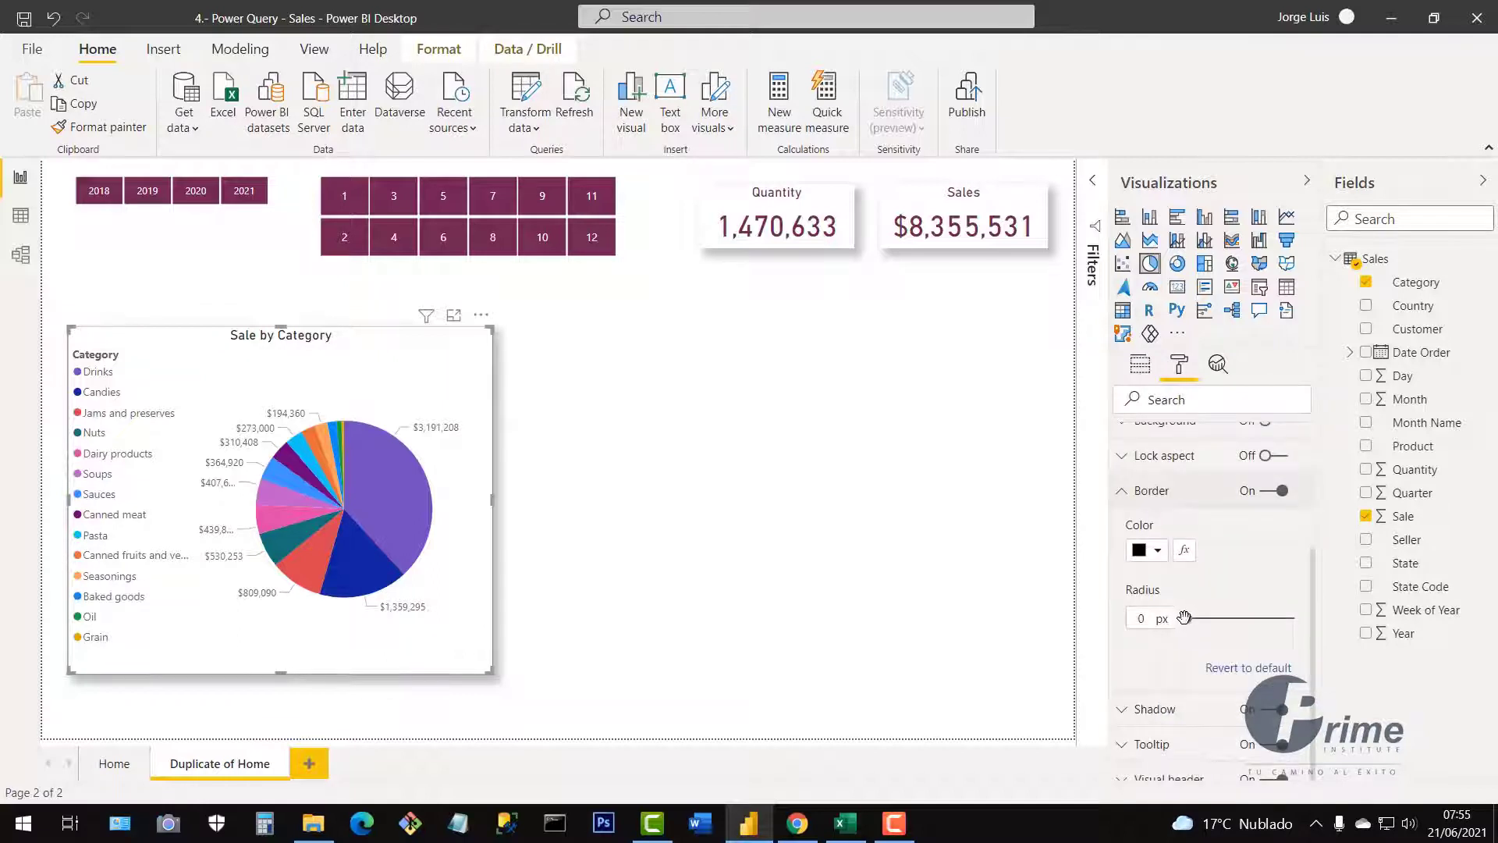
pyautogui.moveTo(1186, 617); pyautogui.dragTo(1225, 617)
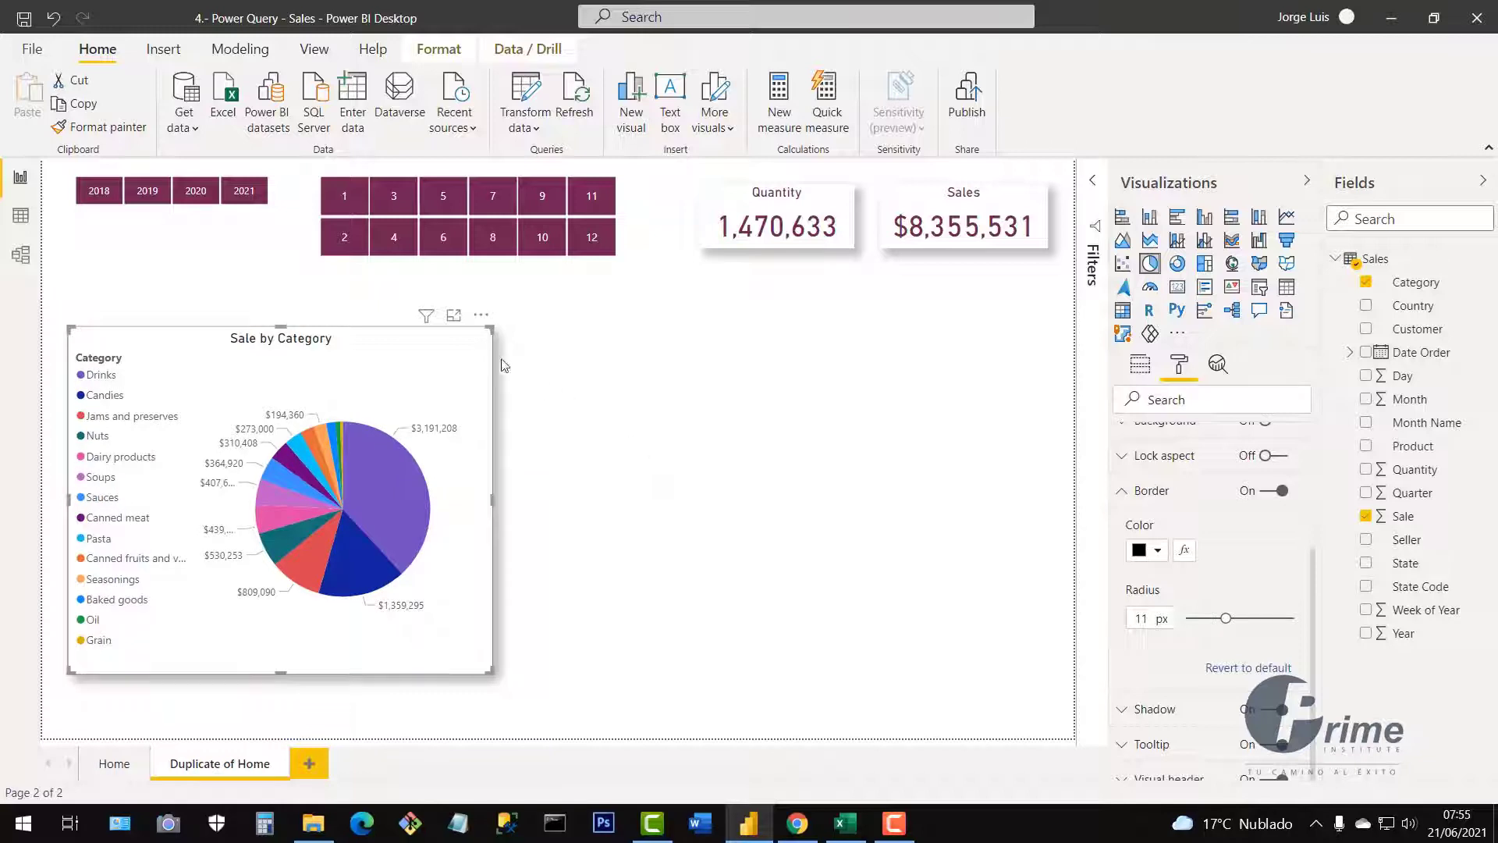
pyautogui.click(602, 381)
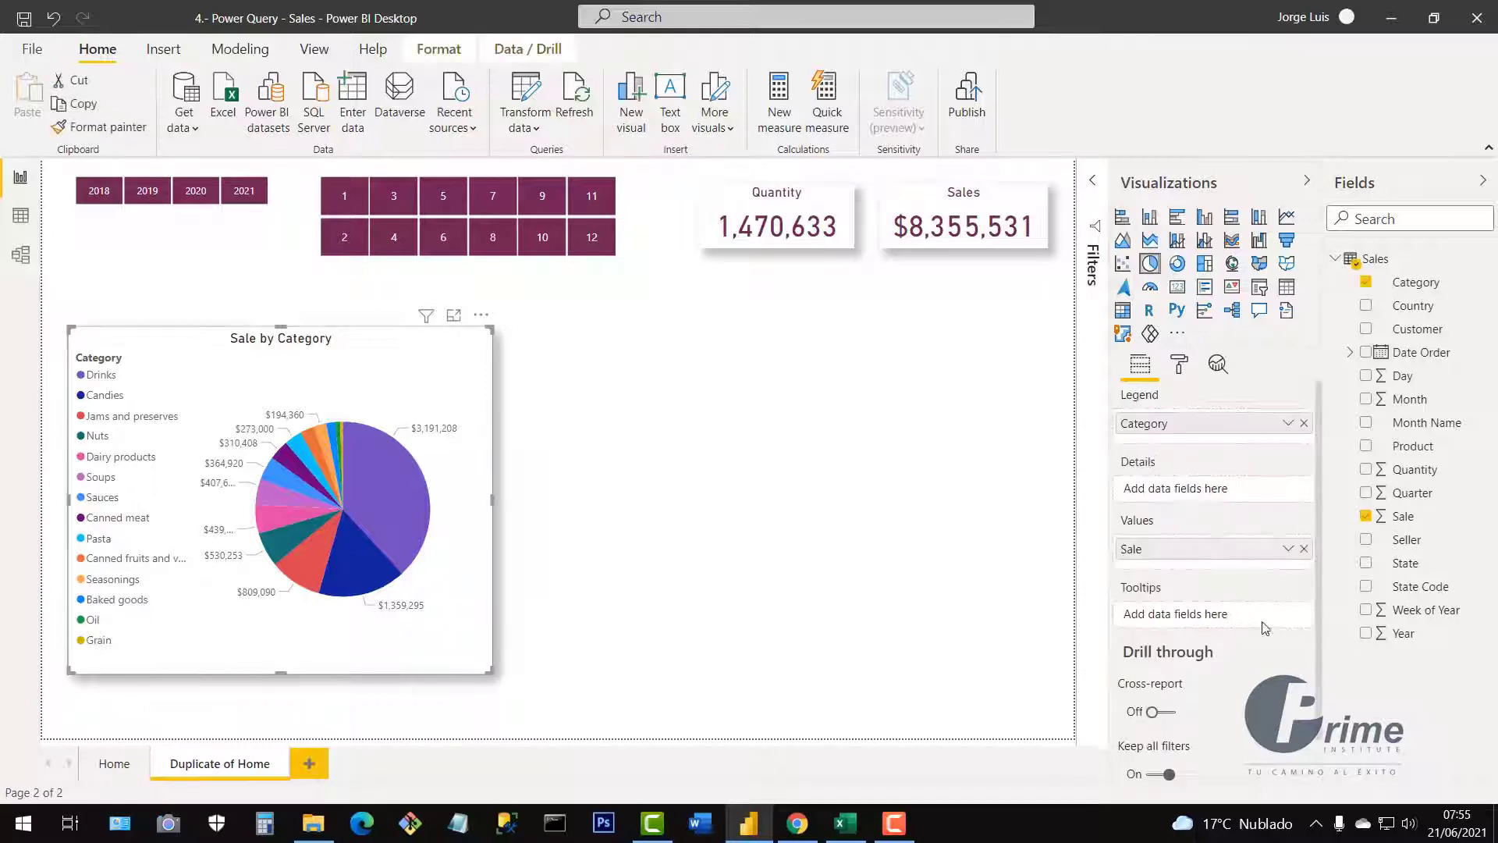
# Change the pie chart's border color to the recently used plum
pyautogui.click(1179, 365)
pyautogui.scroll(-1, 1139, 686)
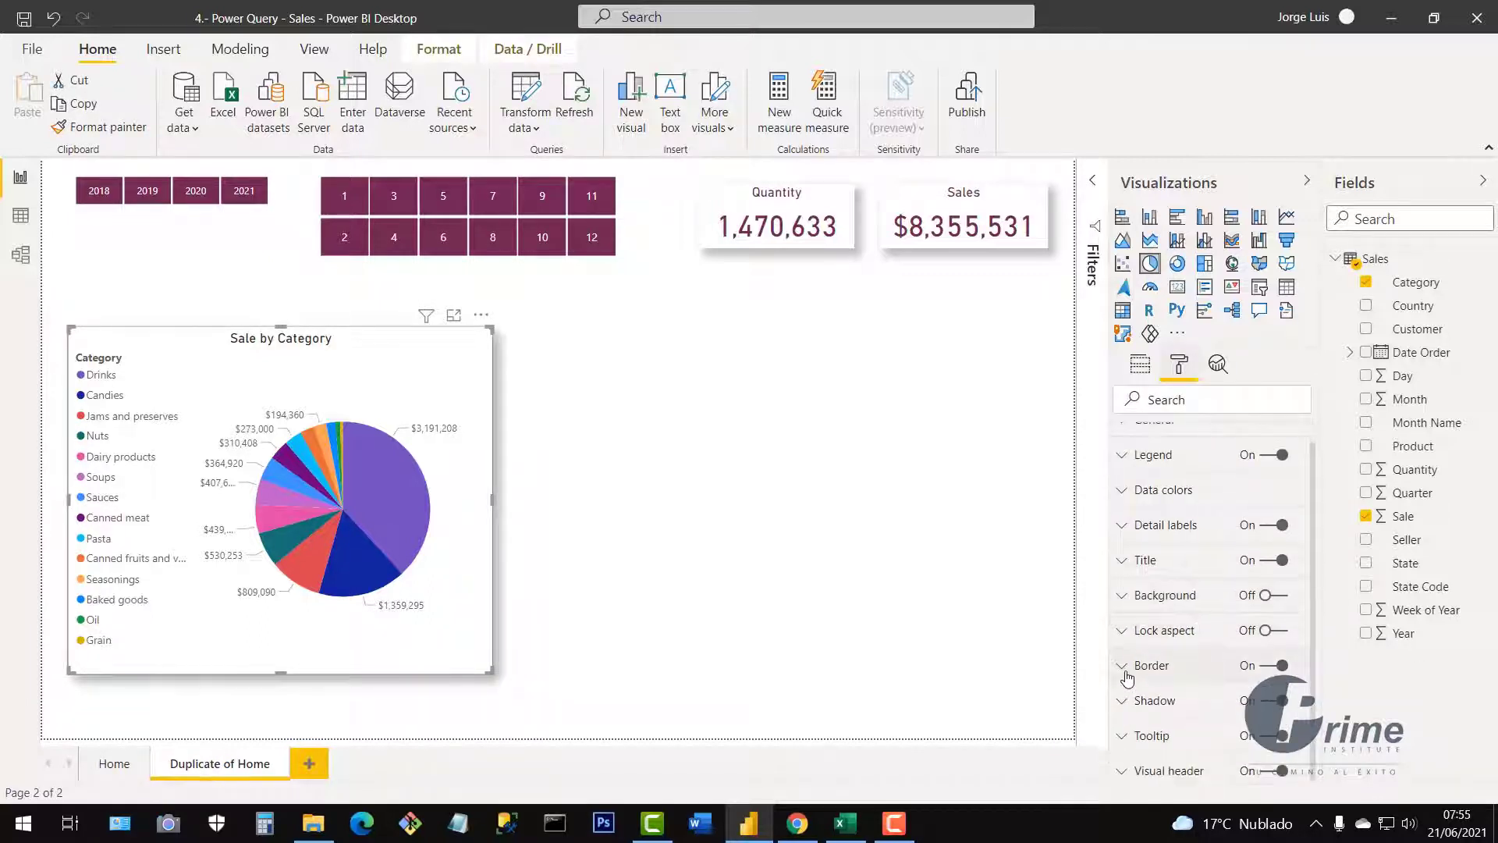
pyautogui.click(1127, 676)
pyautogui.scroll(-3, 1201, 686)
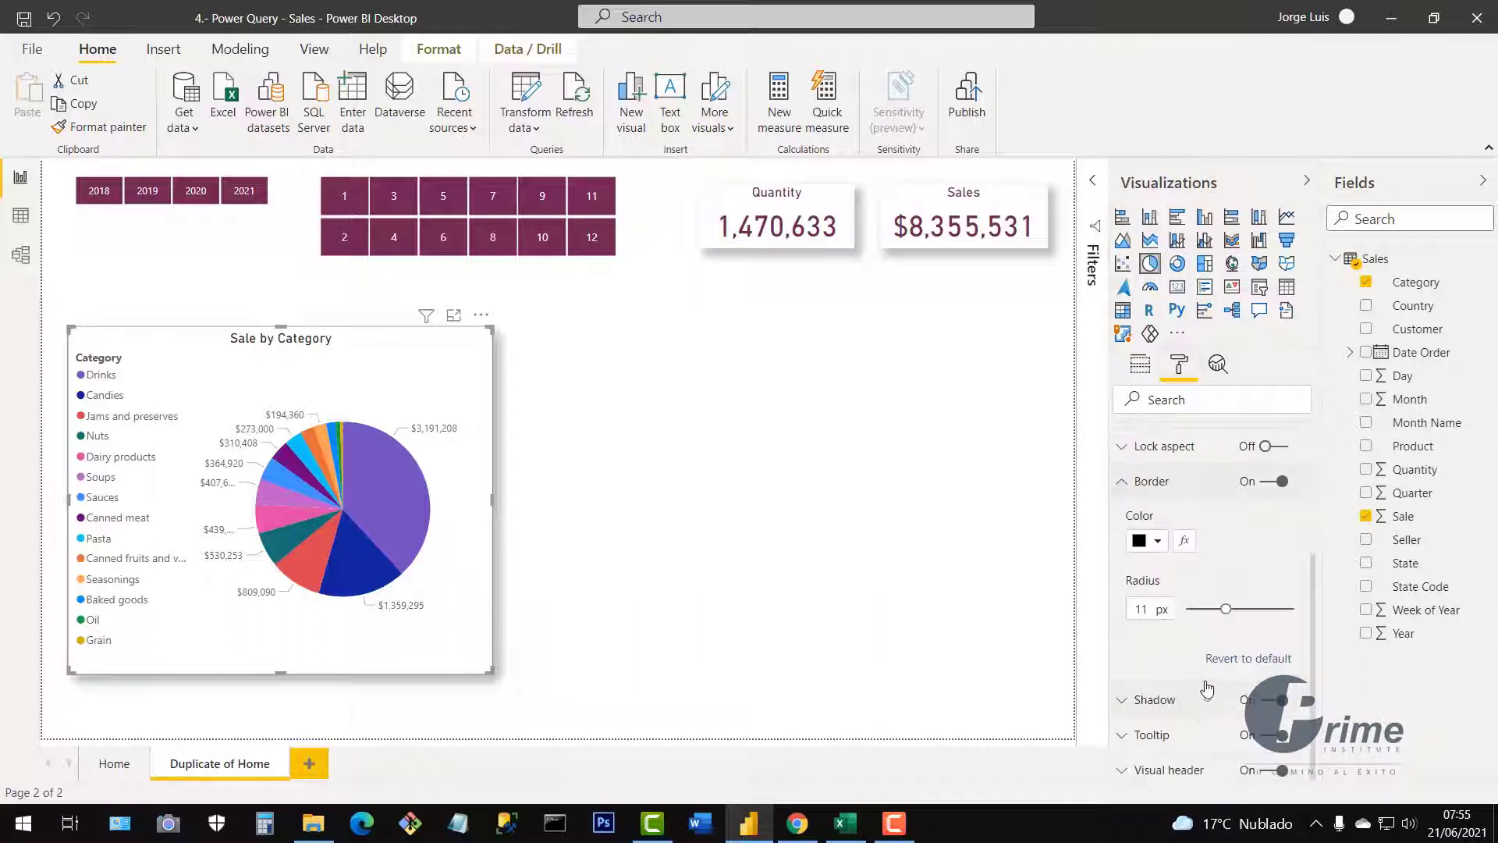
pyautogui.click(1159, 541)
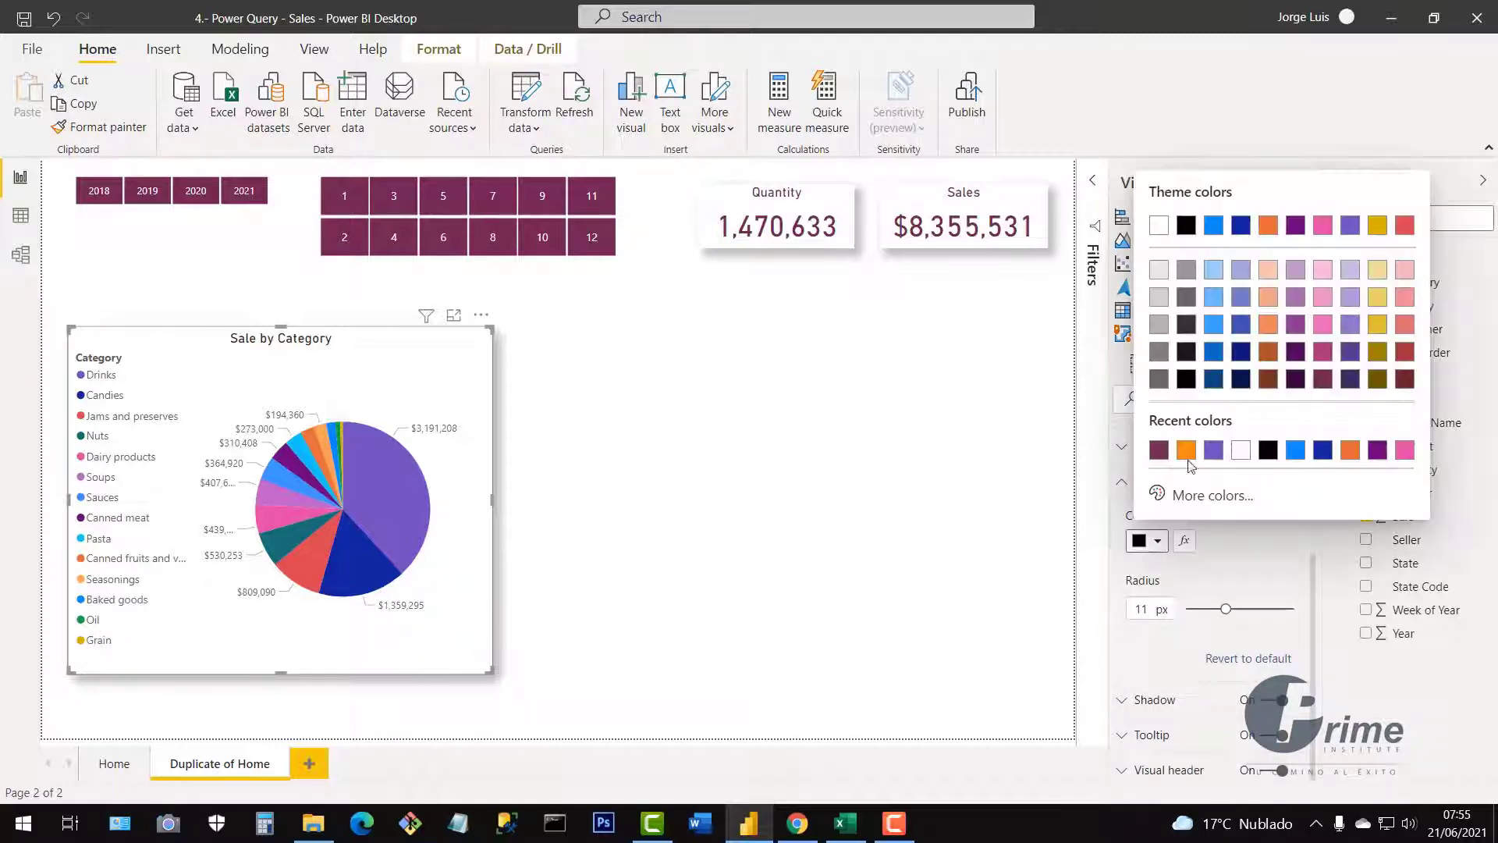
pyautogui.click(1160, 451)
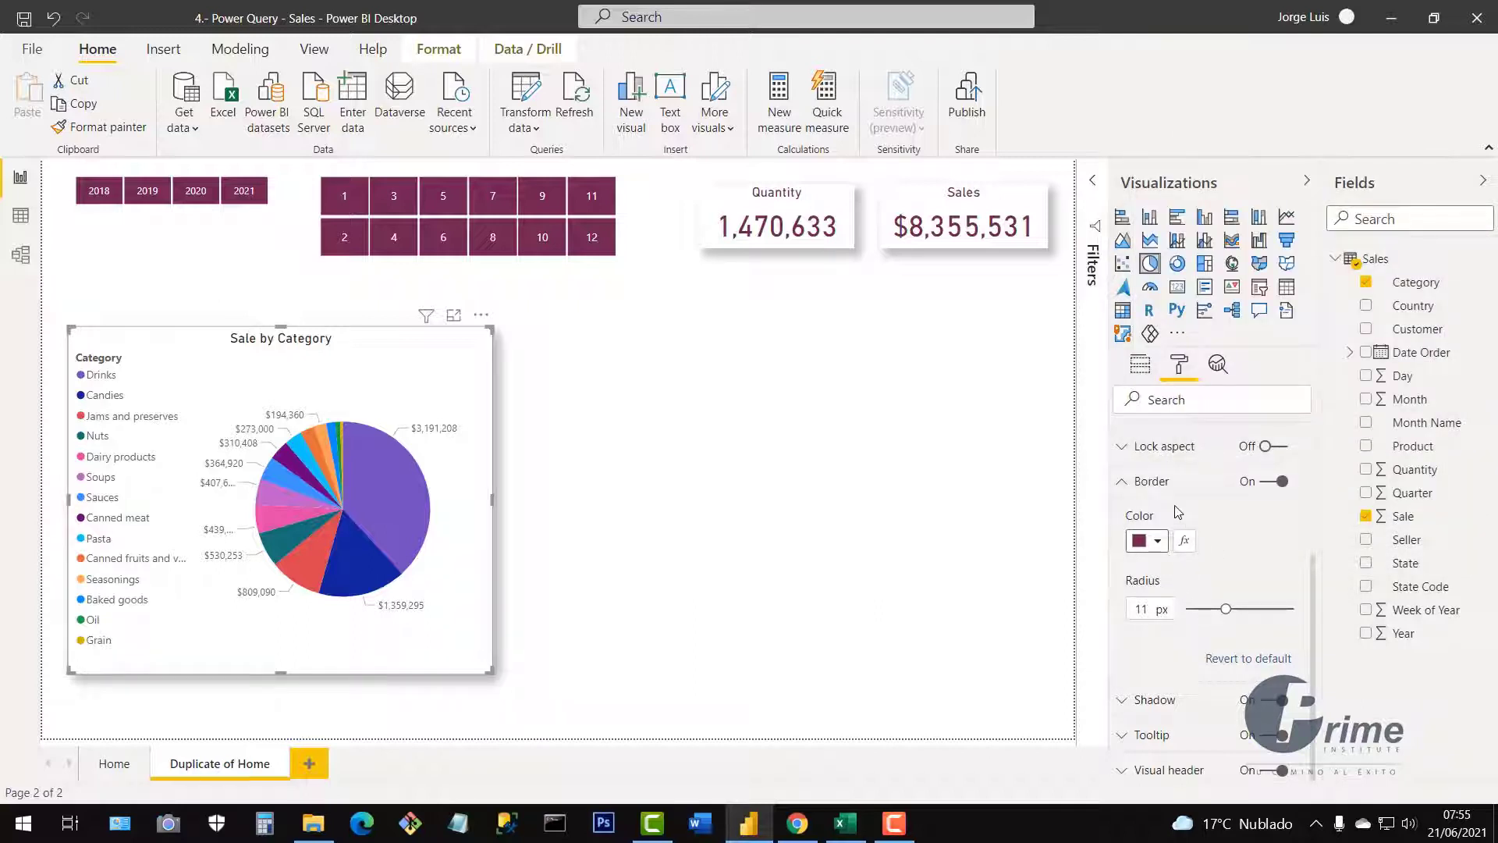
pyautogui.click(1215, 480)
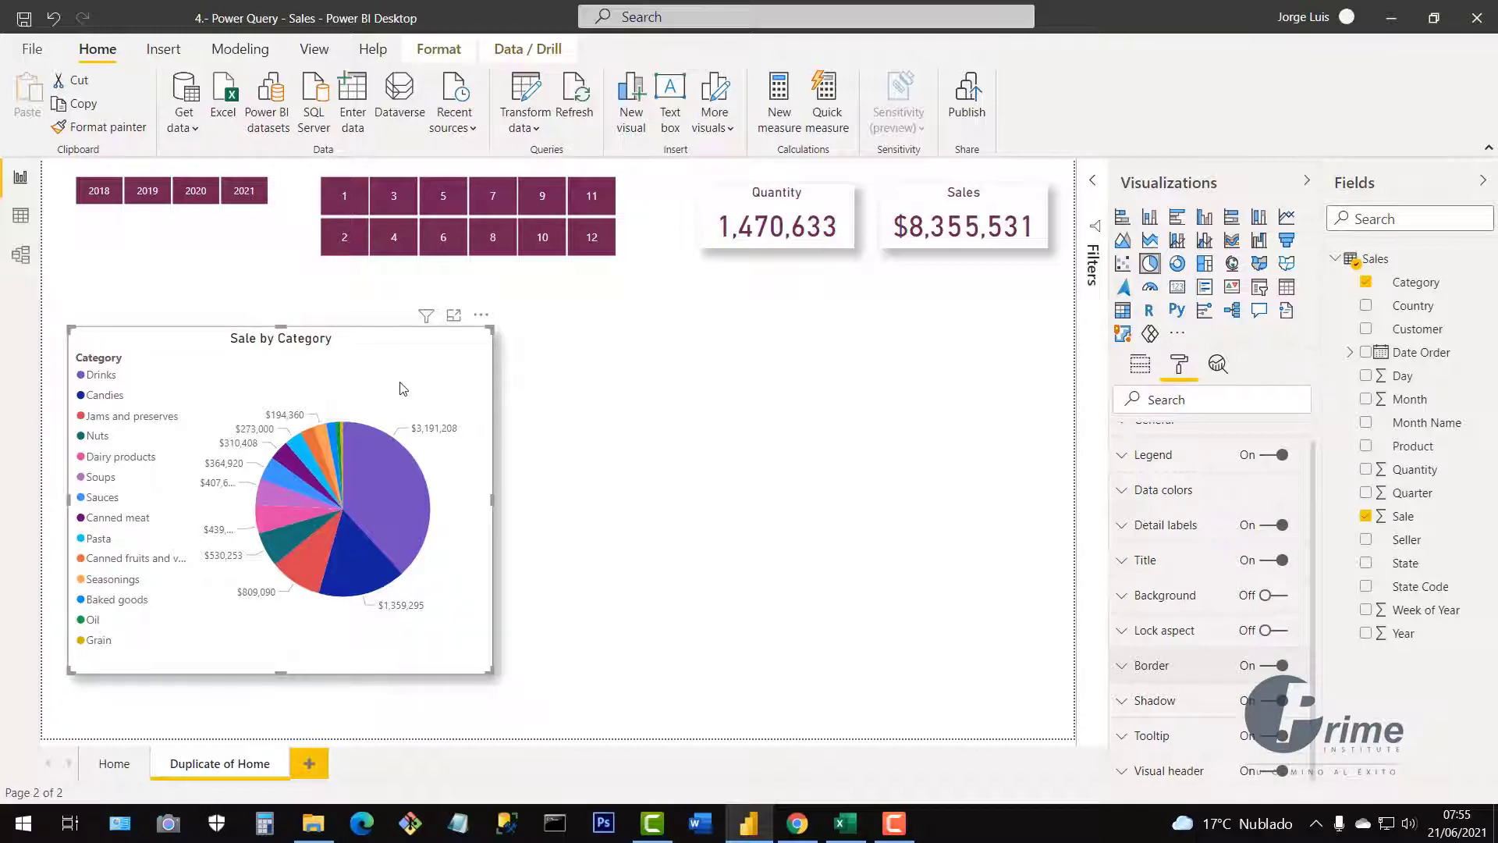
# Duplicate the Sale by Category pie chart, align one copy beside the original at the same height, and delete the surplus copy
pyautogui.hotkey('ctrl', 'c')
pyautogui.hotkey('ctrl', 'v')
pyautogui.moveTo(418, 393); pyautogui.dragTo(925, 404)
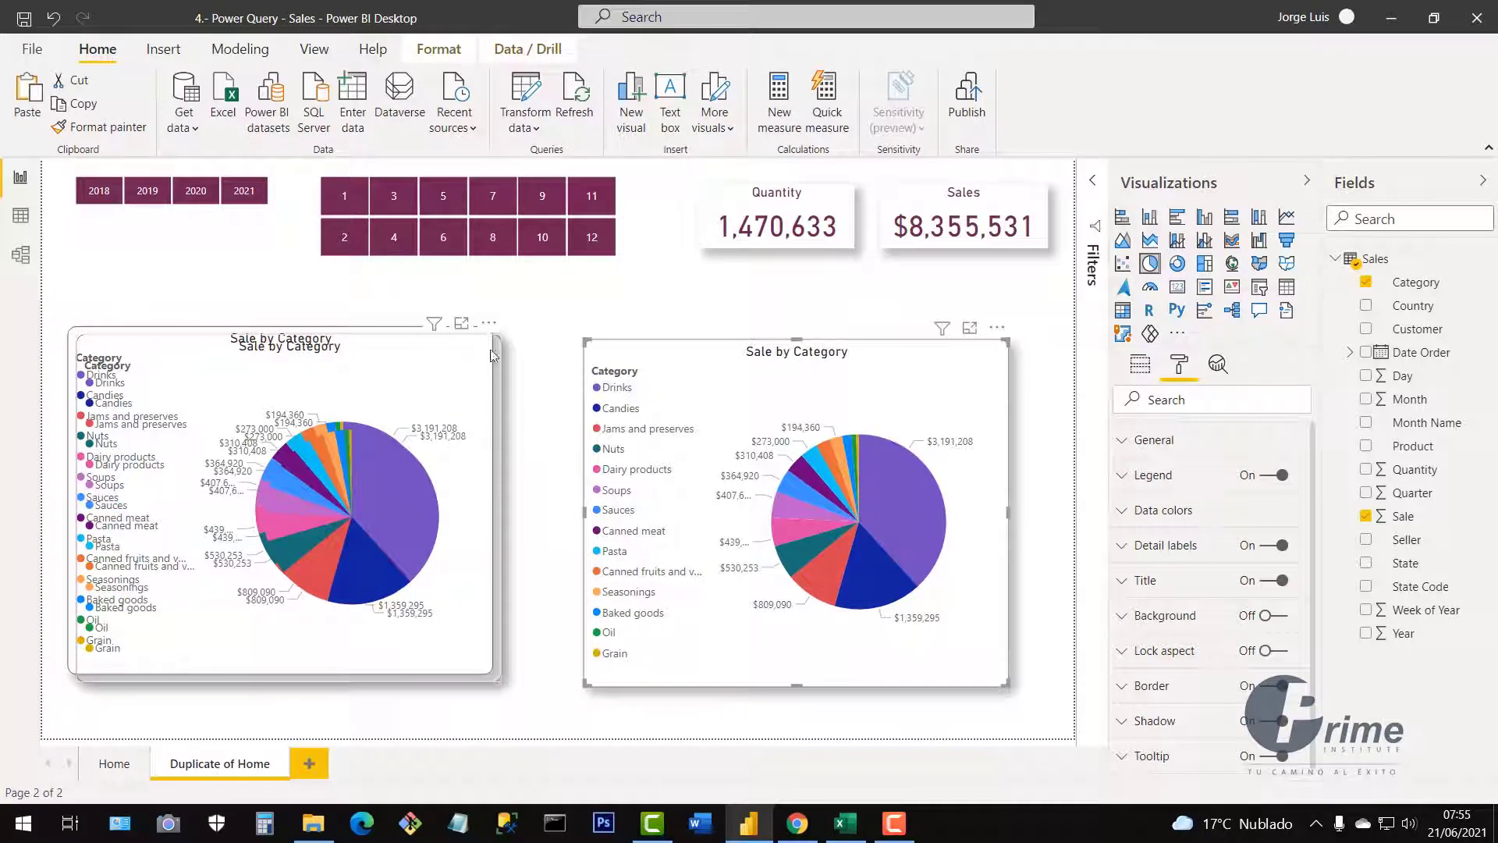
pyautogui.moveTo(492, 351); pyautogui.dragTo(570, 313)
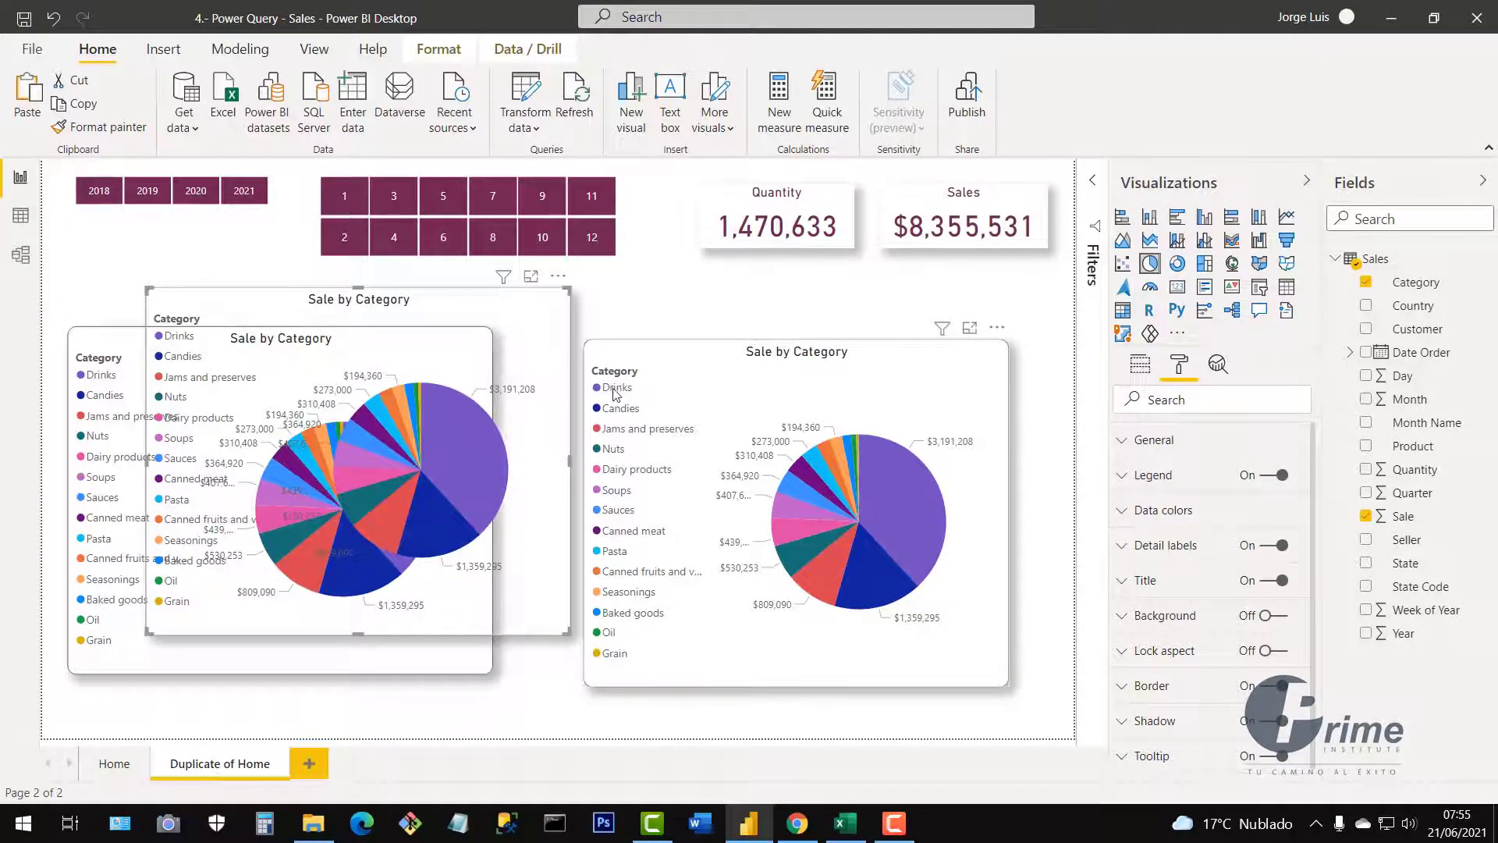
pyautogui.press('Delete')
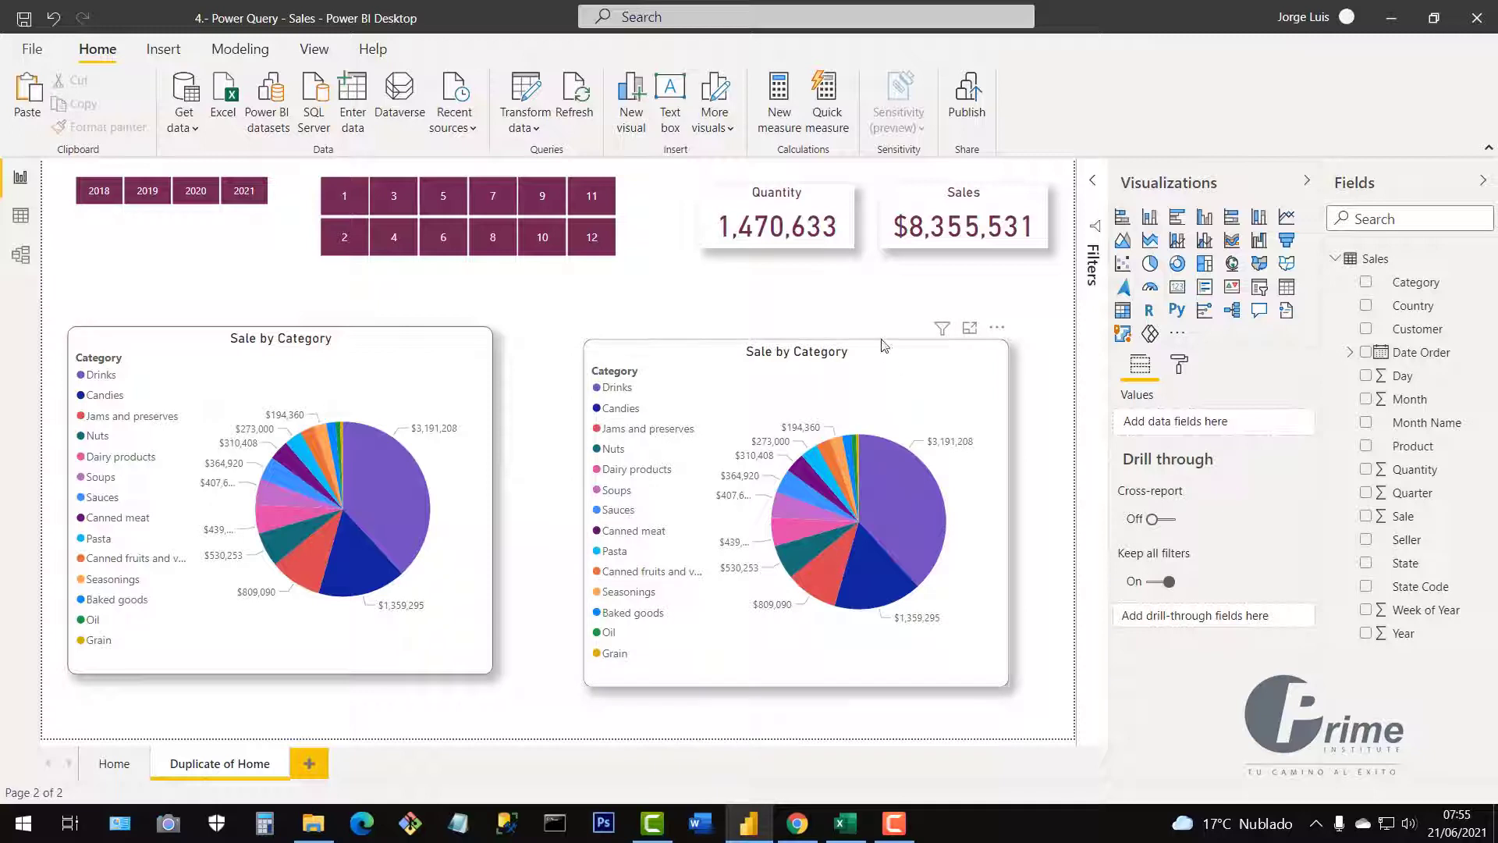
pyautogui.moveTo(883, 345); pyautogui.dragTo(765, 336)
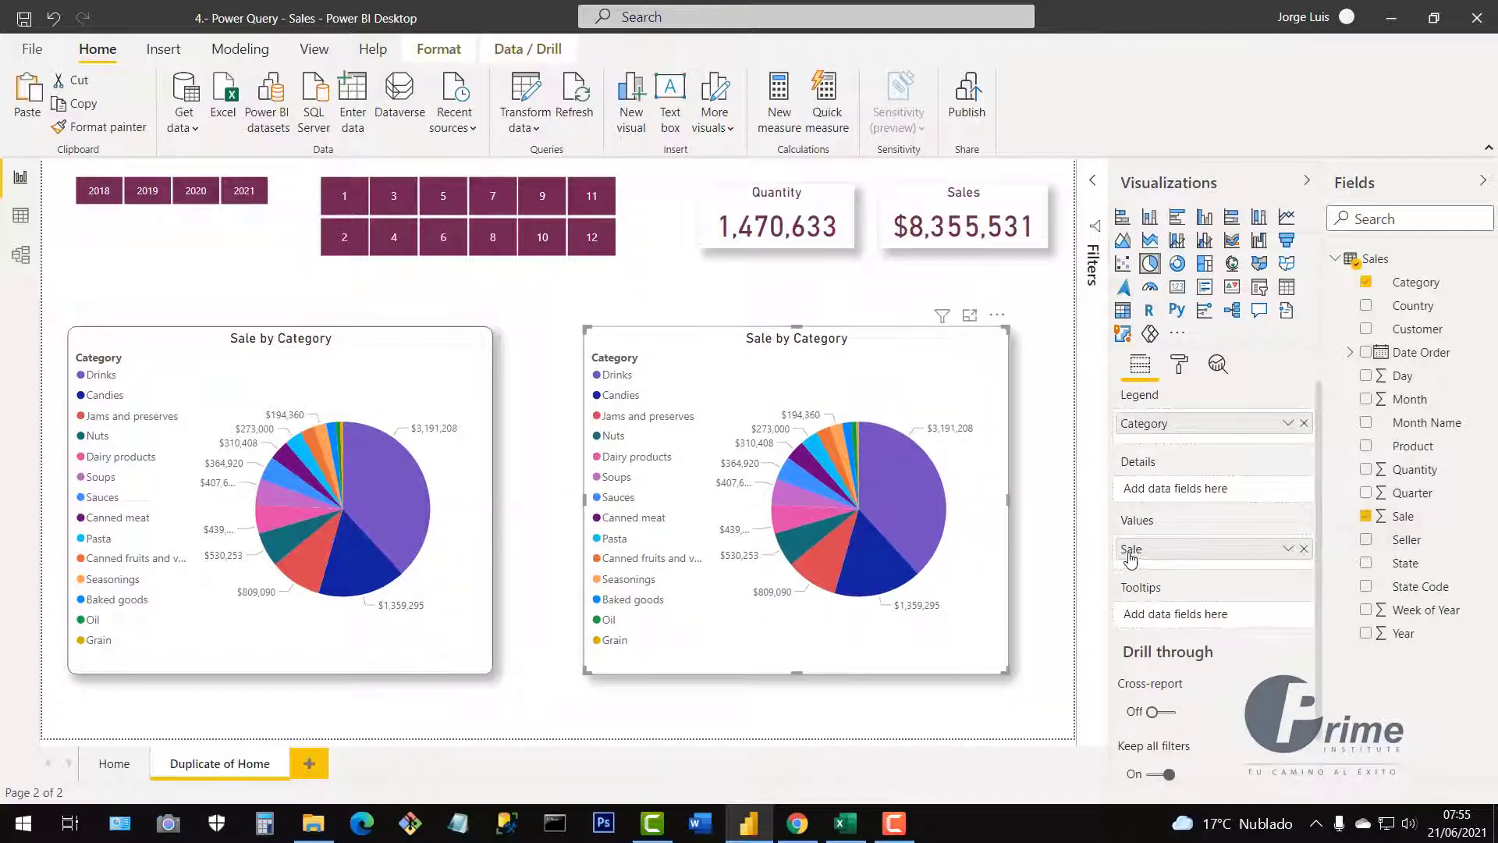
# Replace Sale with Quantity as the duplicated pie chart's values, and set its legend position to Right
pyautogui.click(1303, 549)
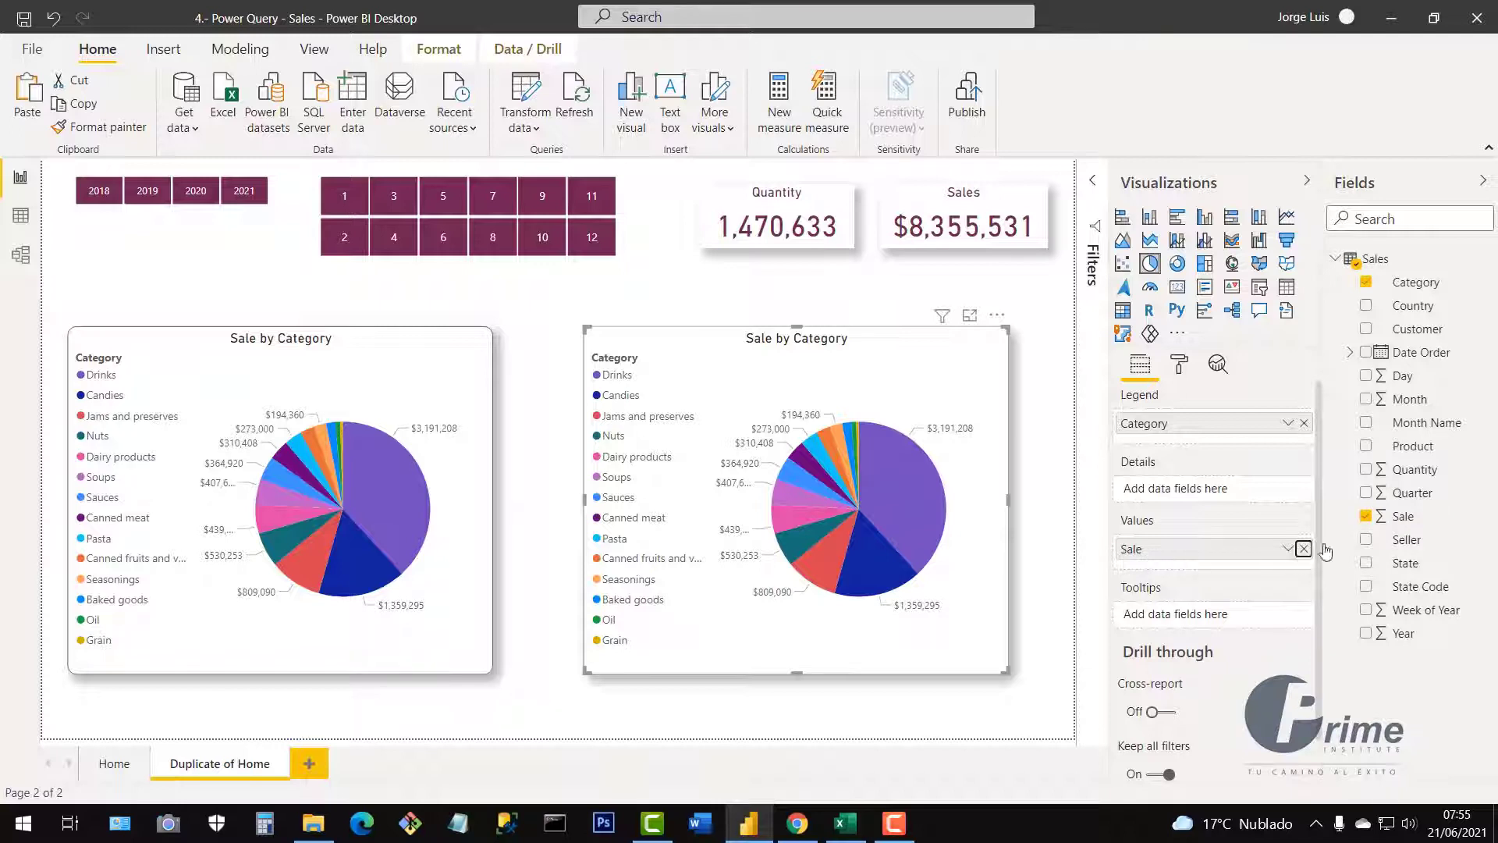
pyautogui.click(1366, 472)
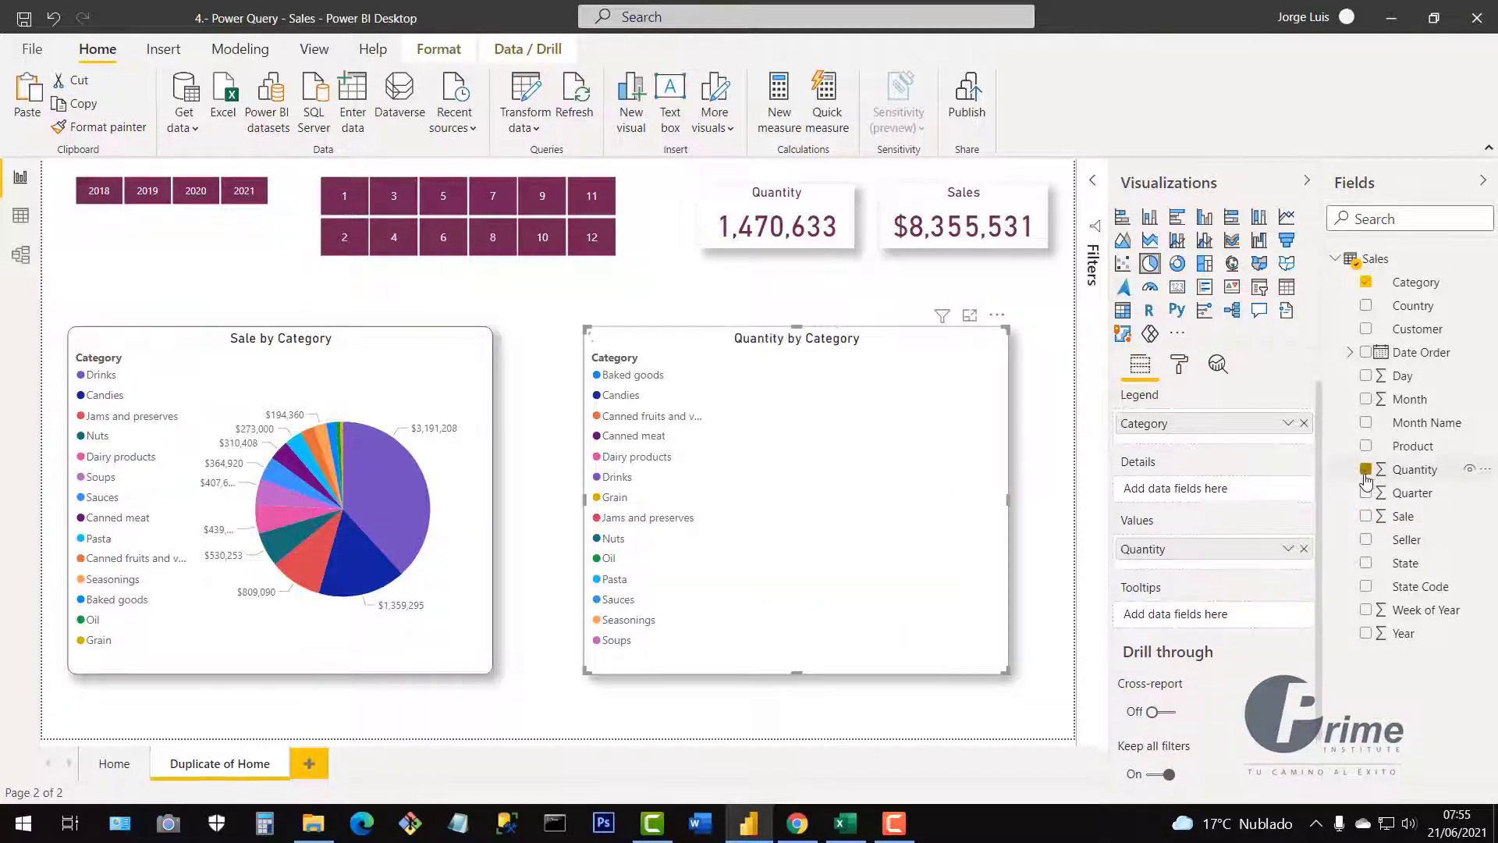
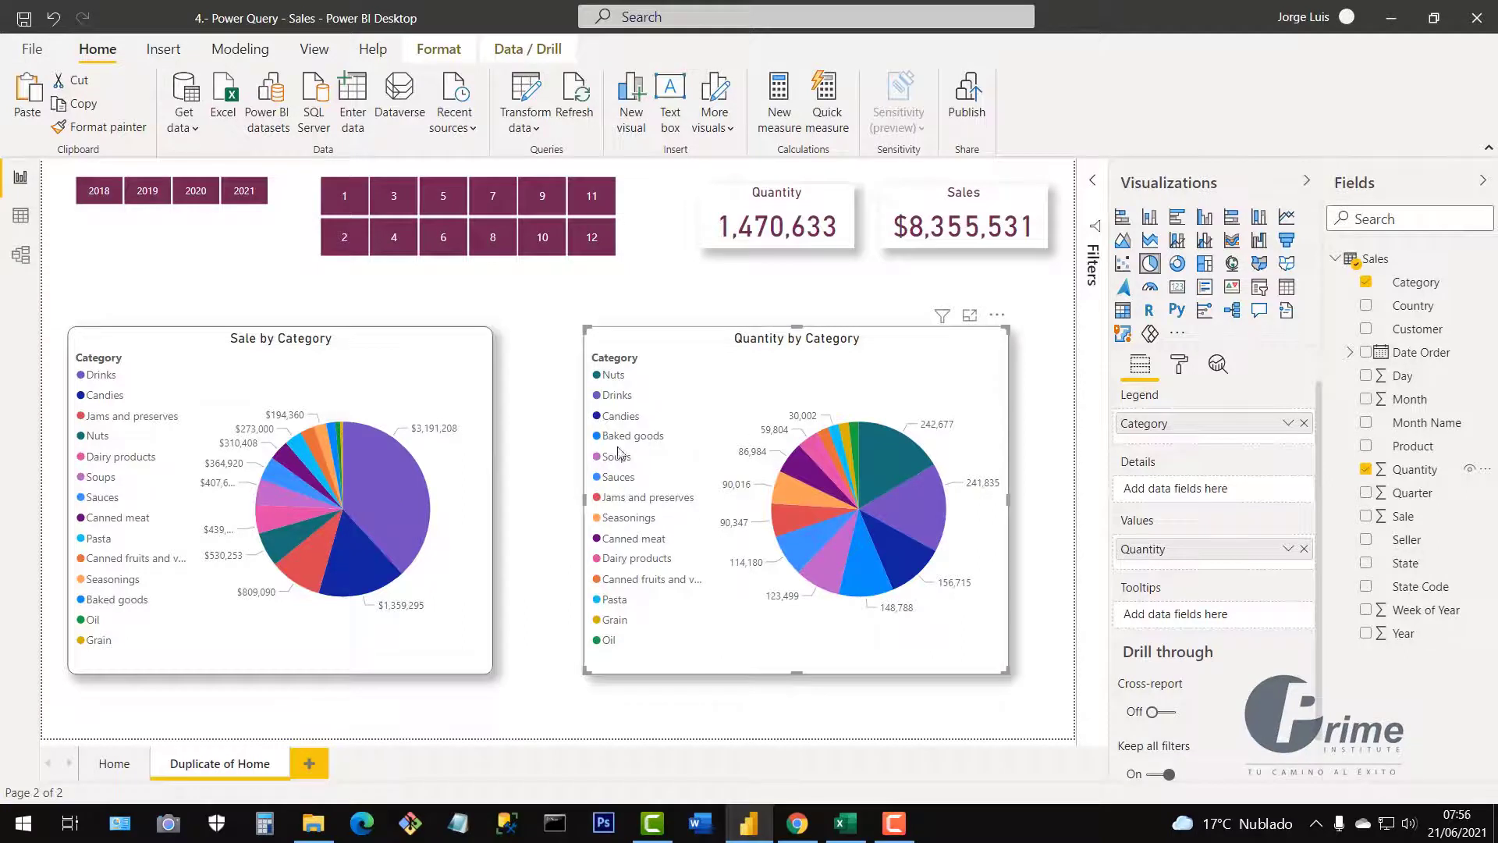
pyautogui.click(1181, 365)
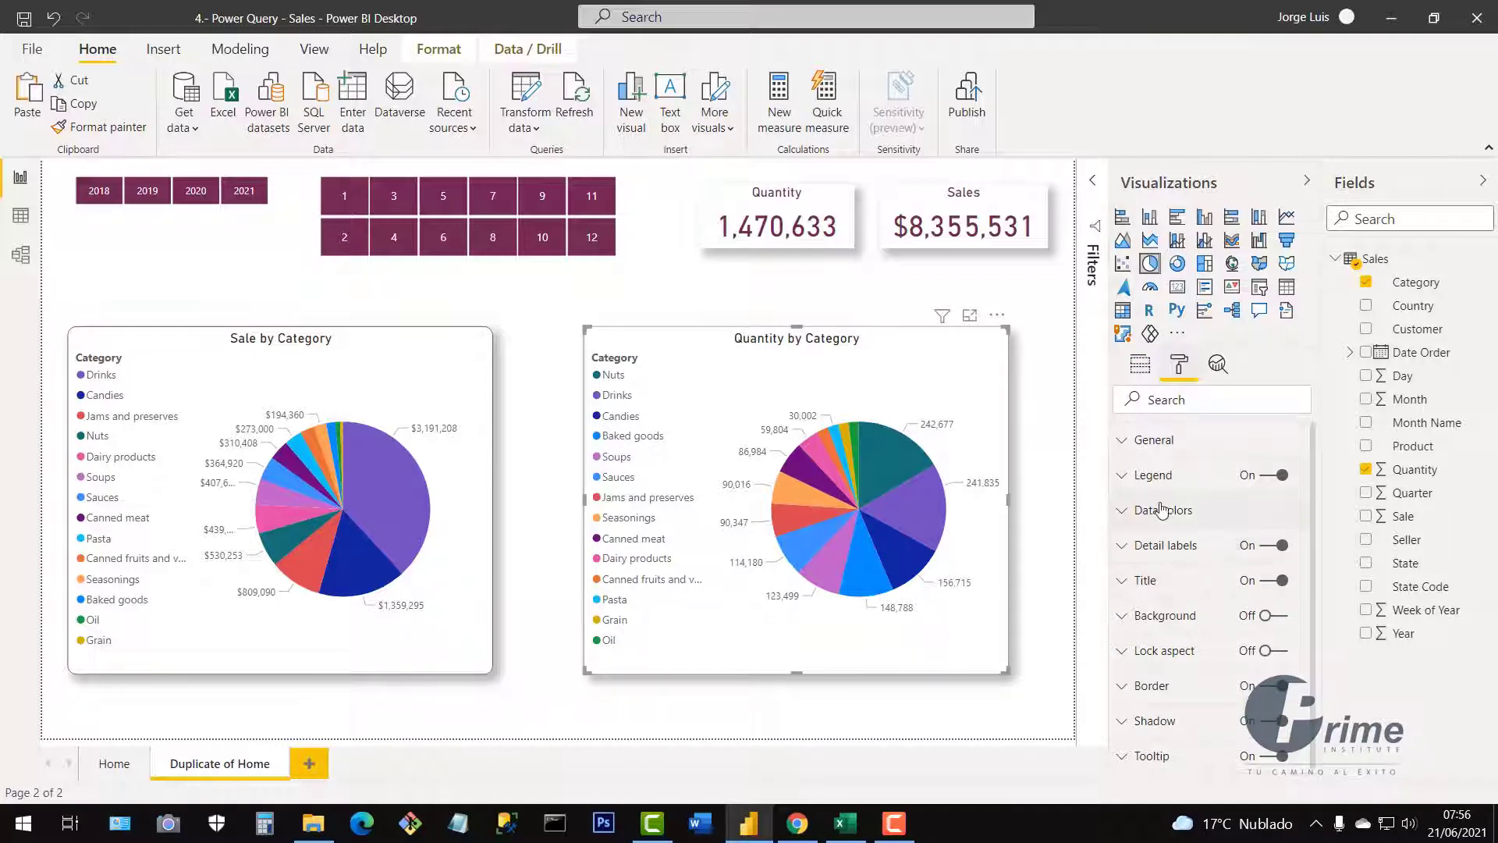
pyautogui.click(1123, 476)
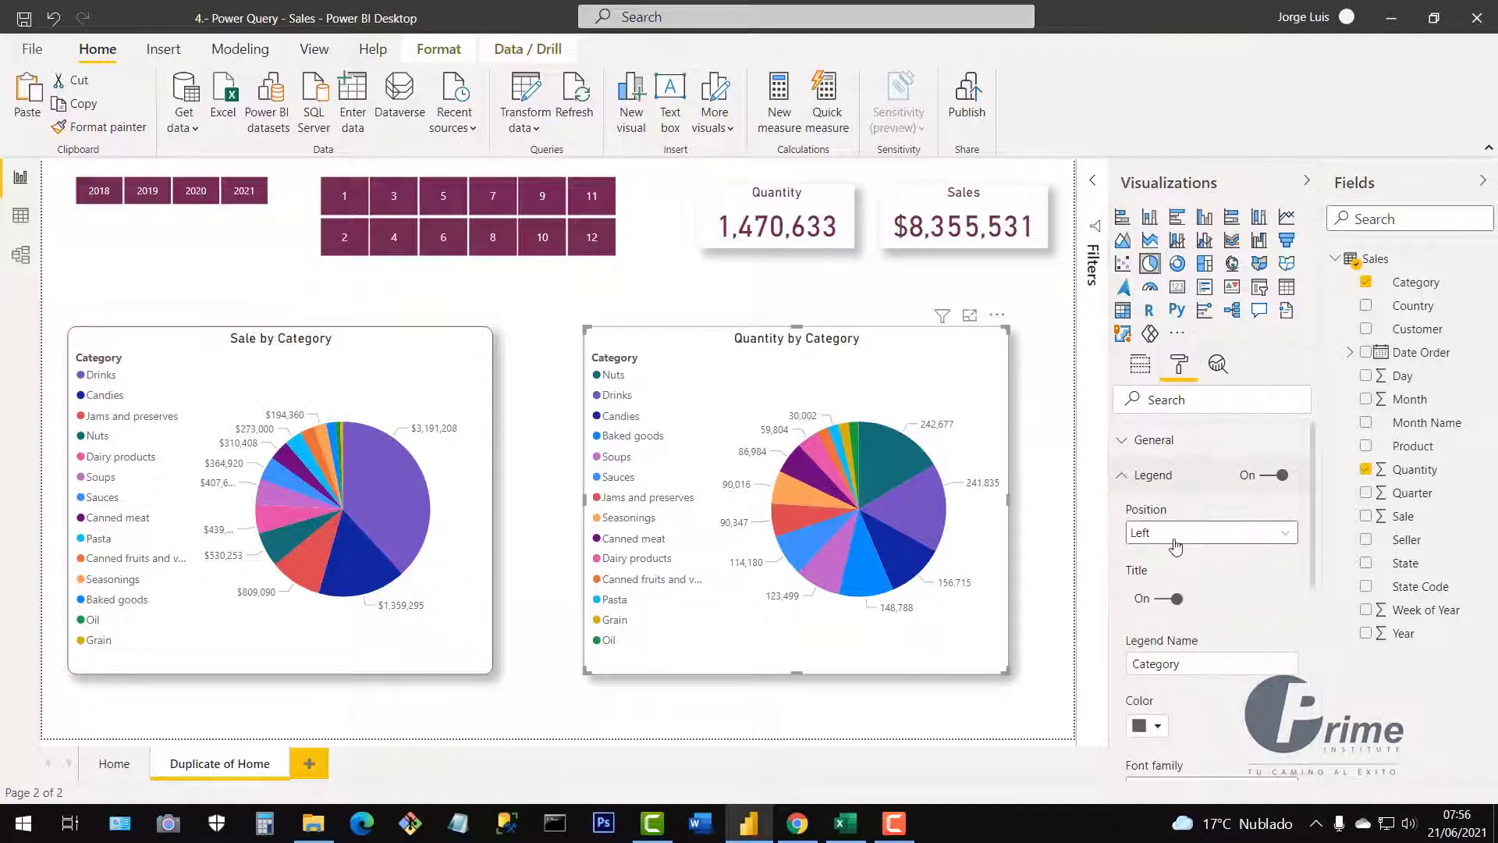
pyautogui.click(1176, 533)
pyautogui.click(1160, 628)
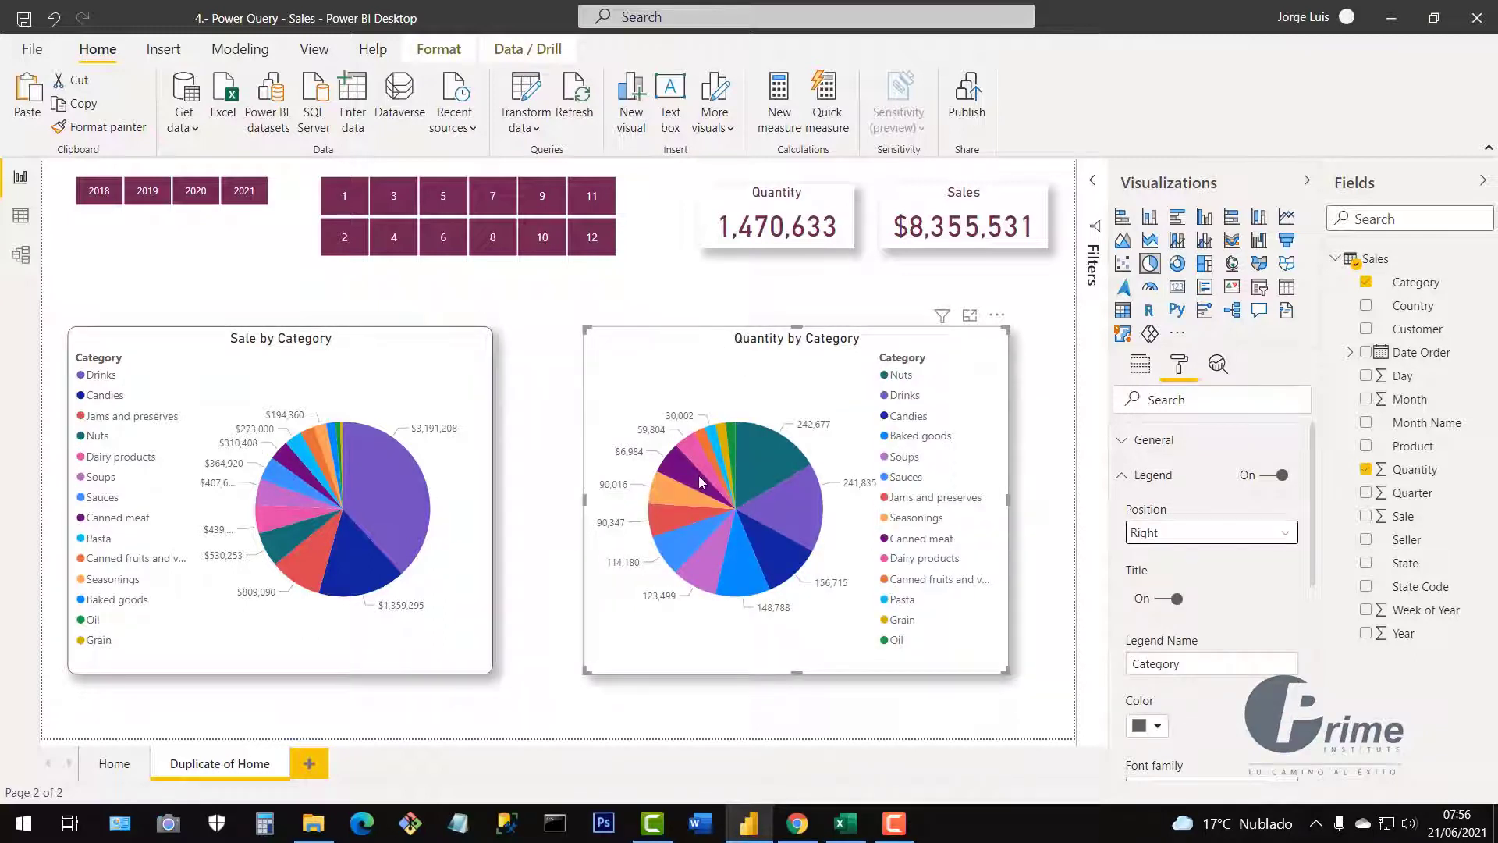
pyautogui.press('Escape')
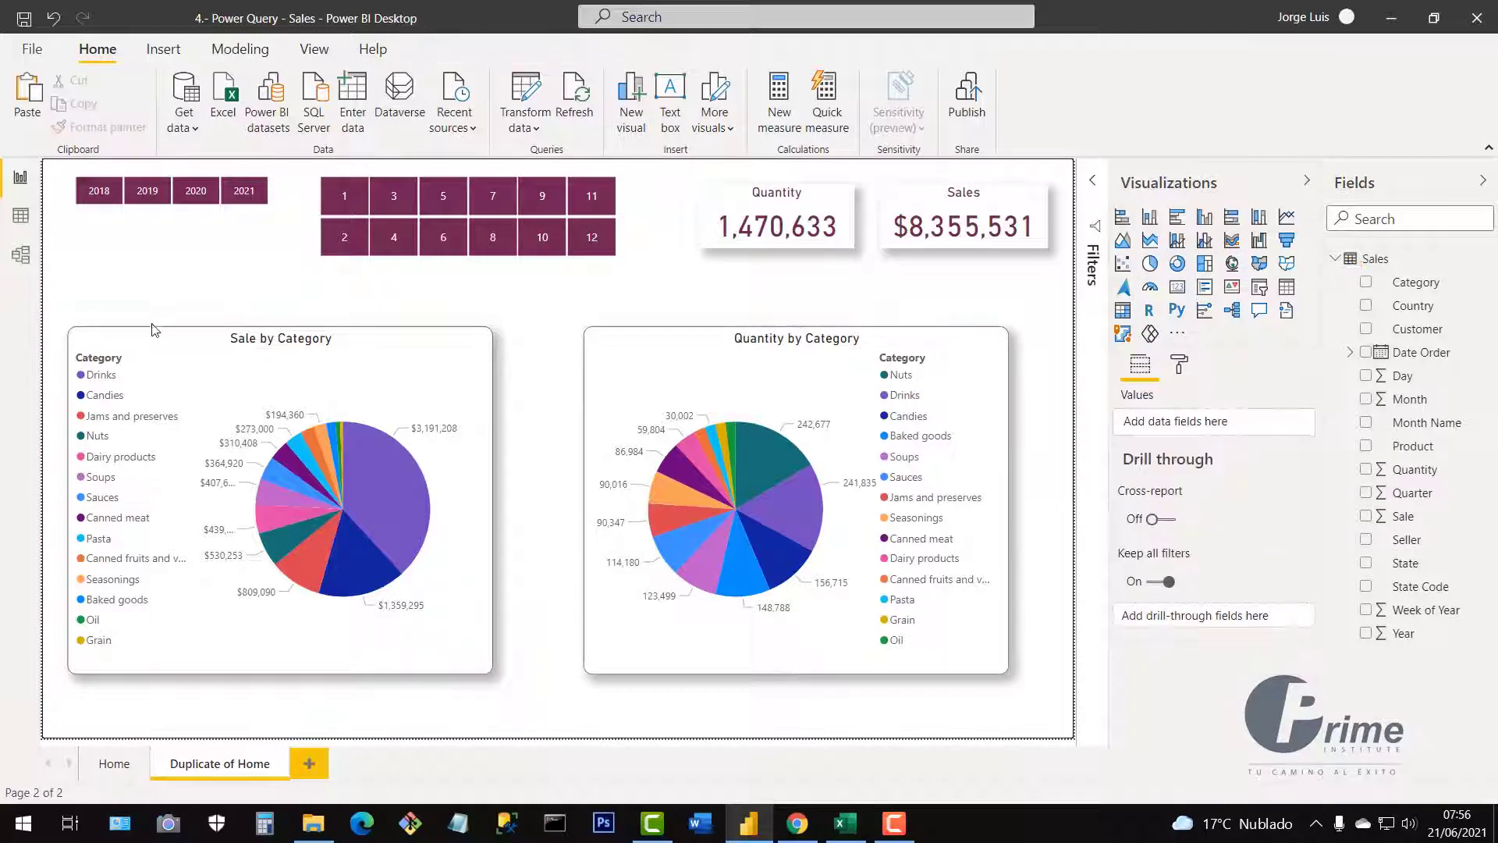
# Rename the Duplicate of Home page as Pie Chart
pyautogui.doubleClick(198, 769)
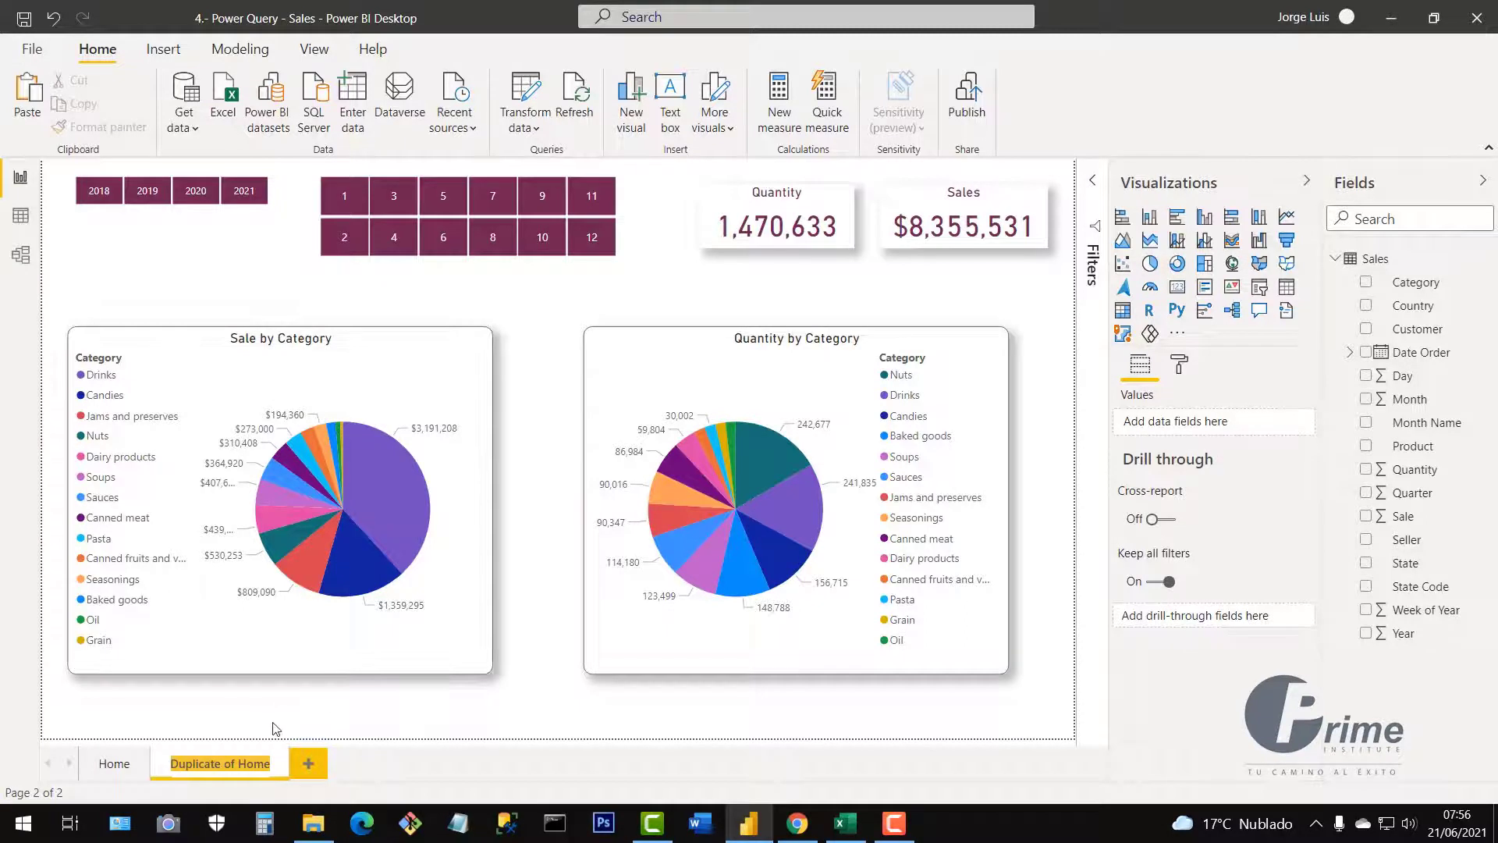
pyautogui.write('Pie')
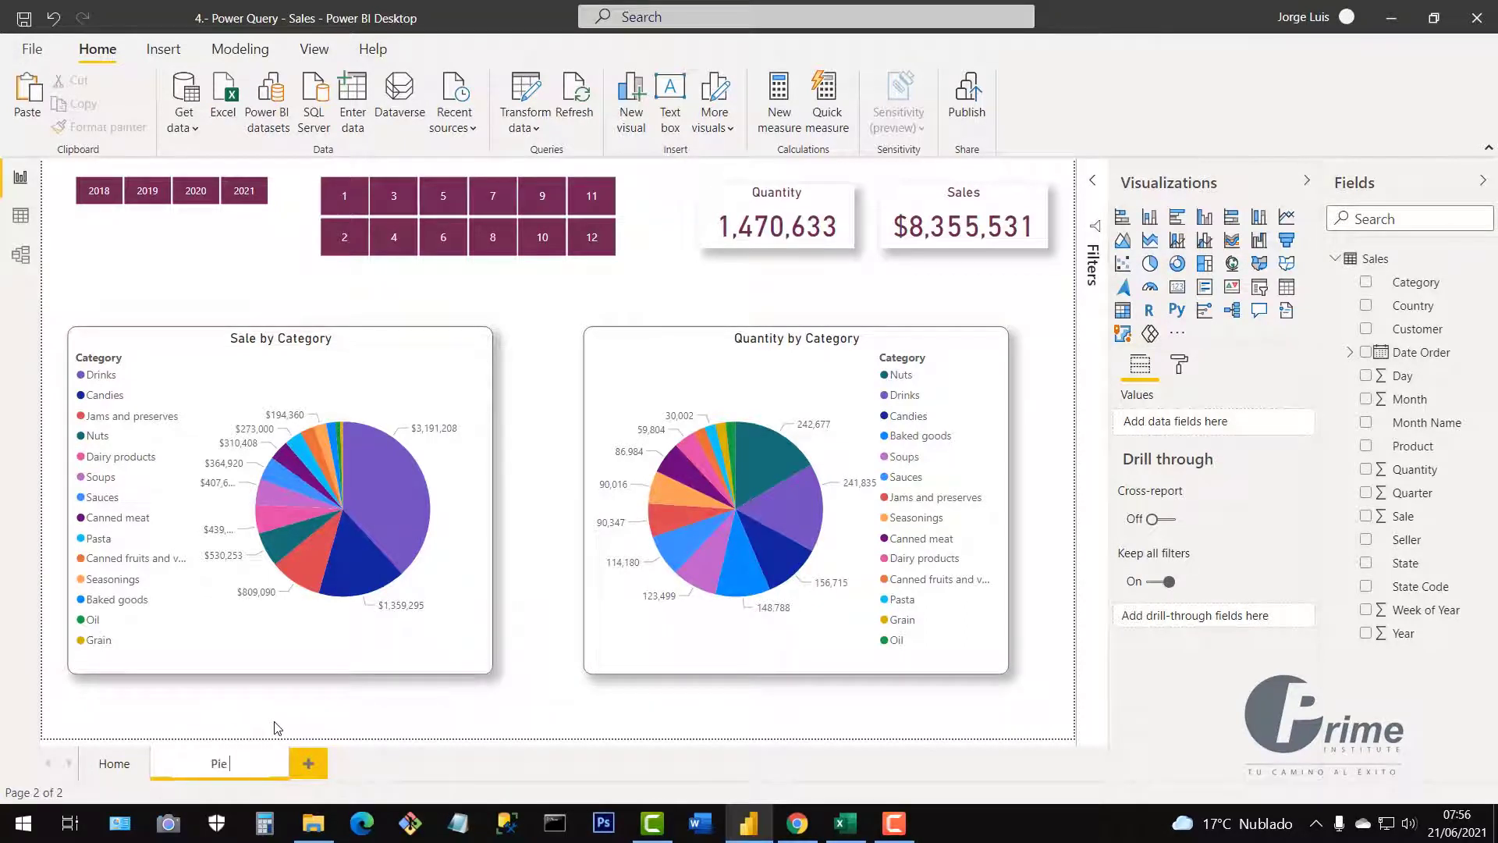
pyautogui.write(' Chart')
pyautogui.press('Return')
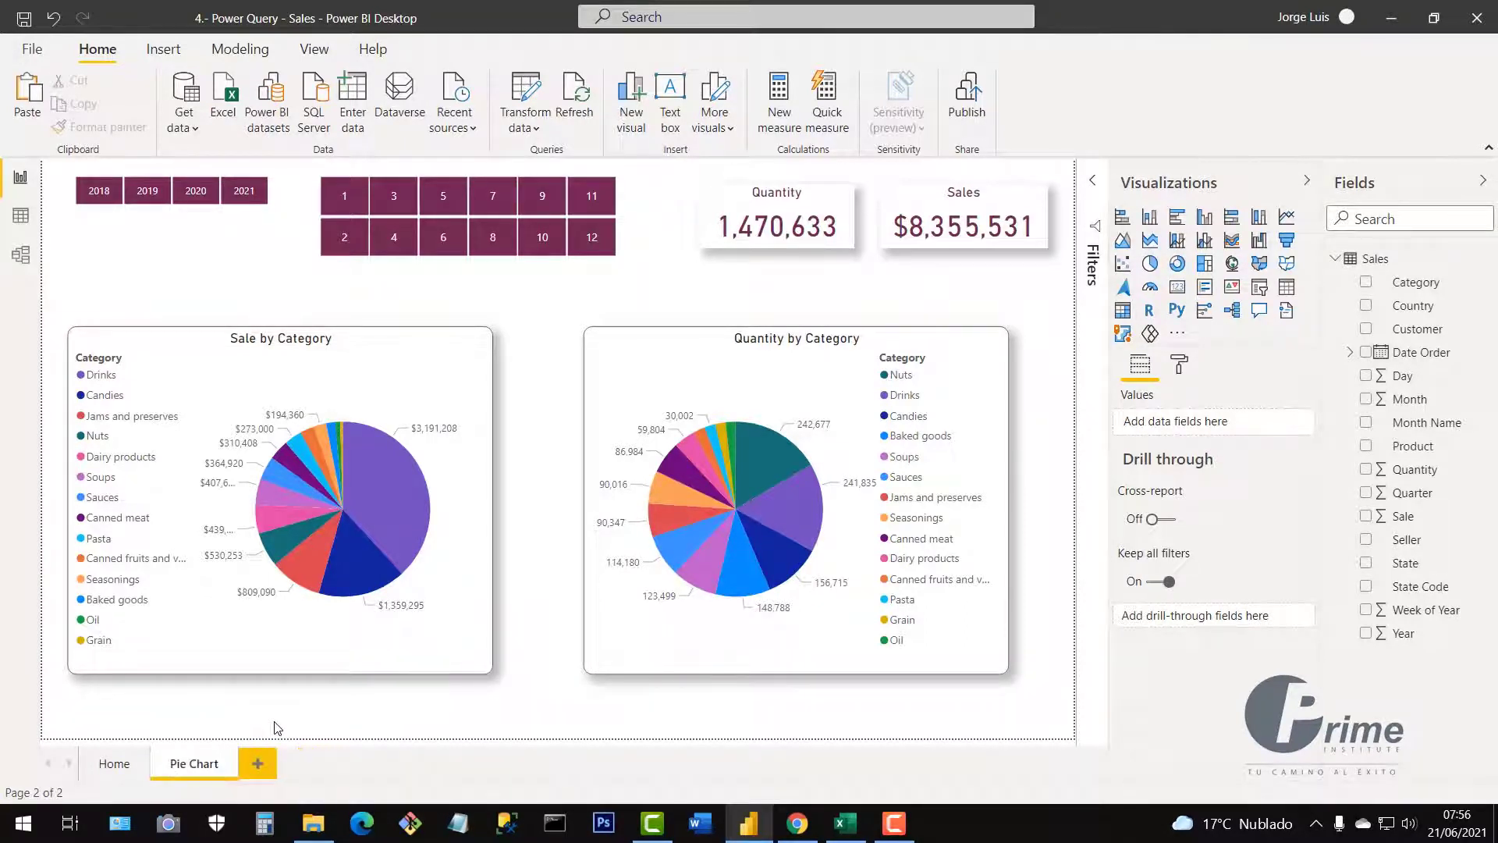
# Filter the Home page by 2021 and by 2020, and check whether the Pie Chart page follows the year selection
pyautogui.click(115, 764)
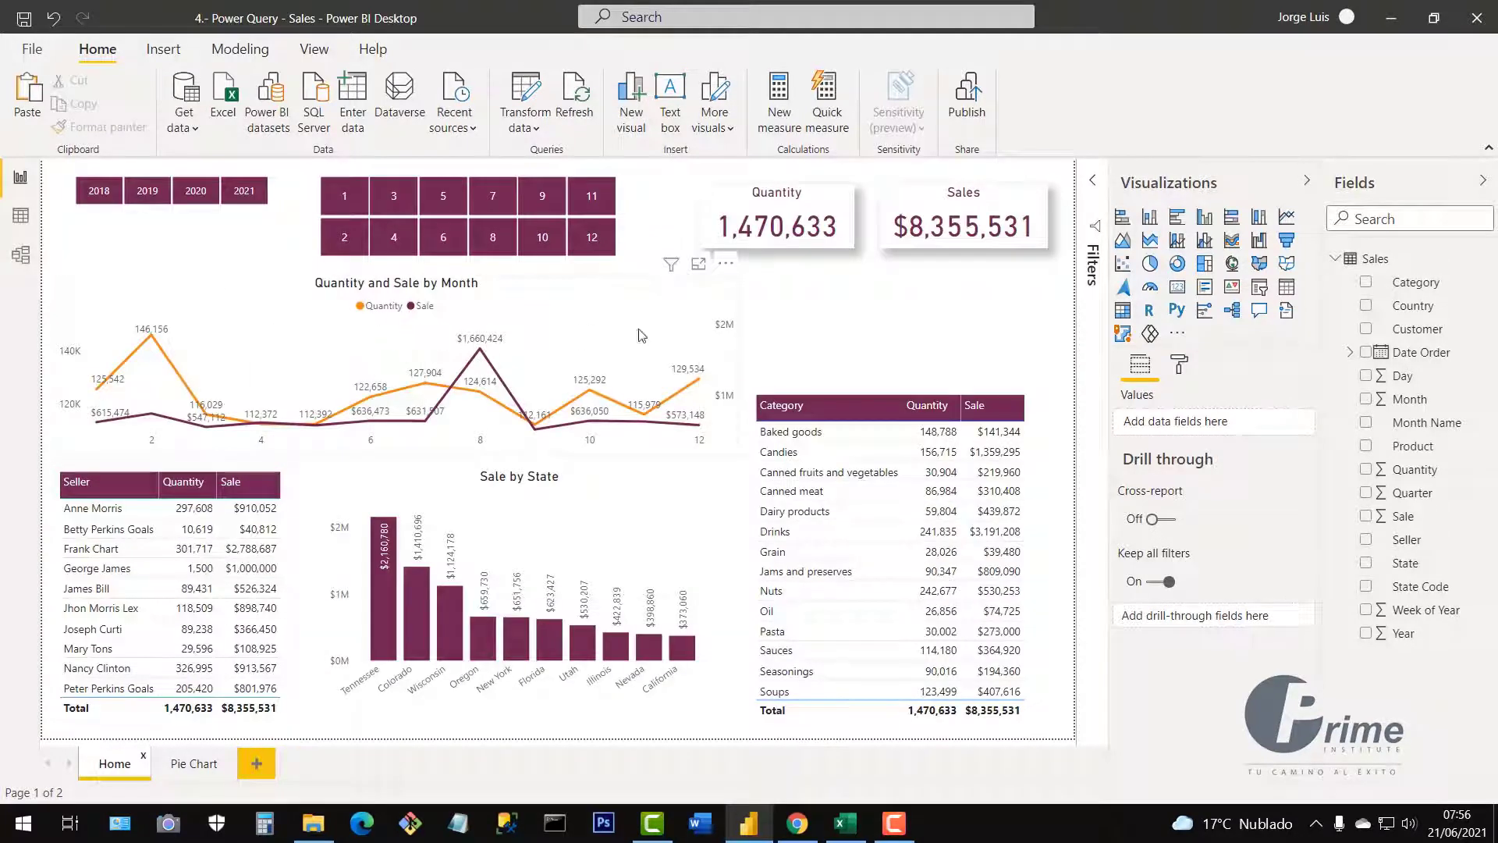
pyautogui.click(241, 195)
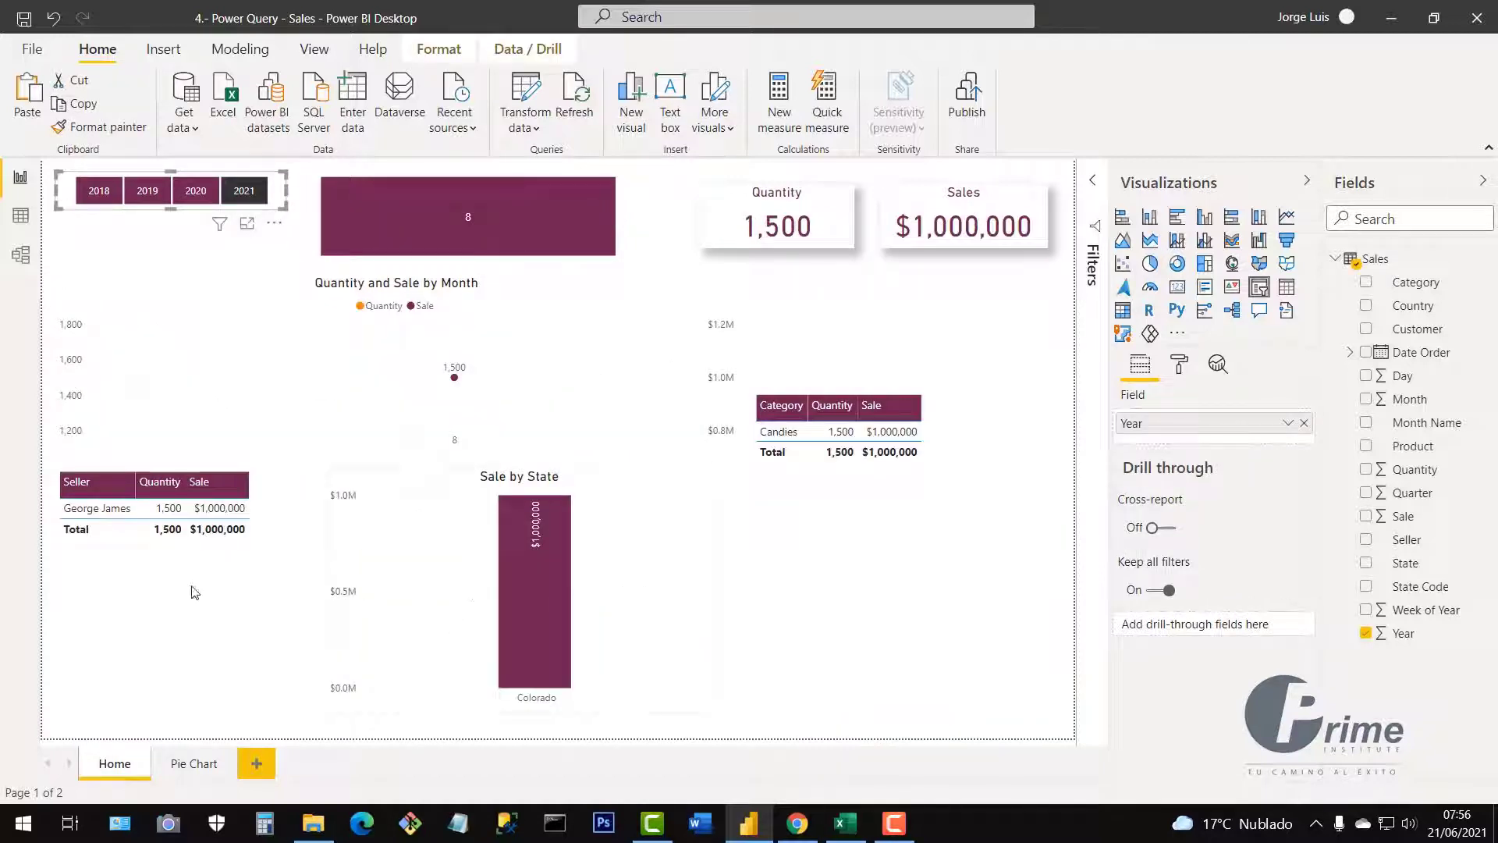
pyautogui.click(202, 195)
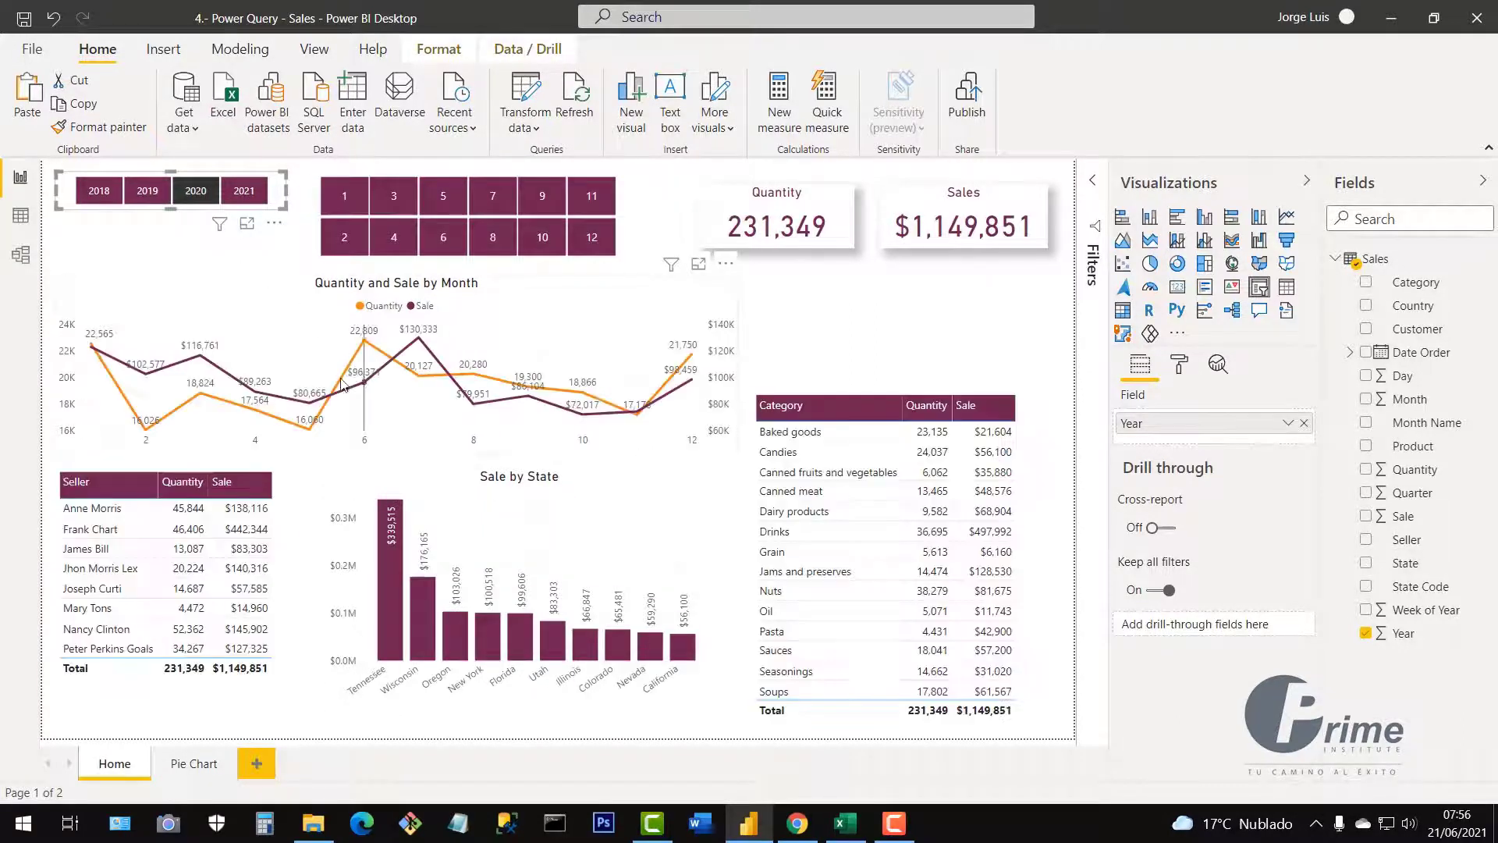
pyautogui.click(191, 763)
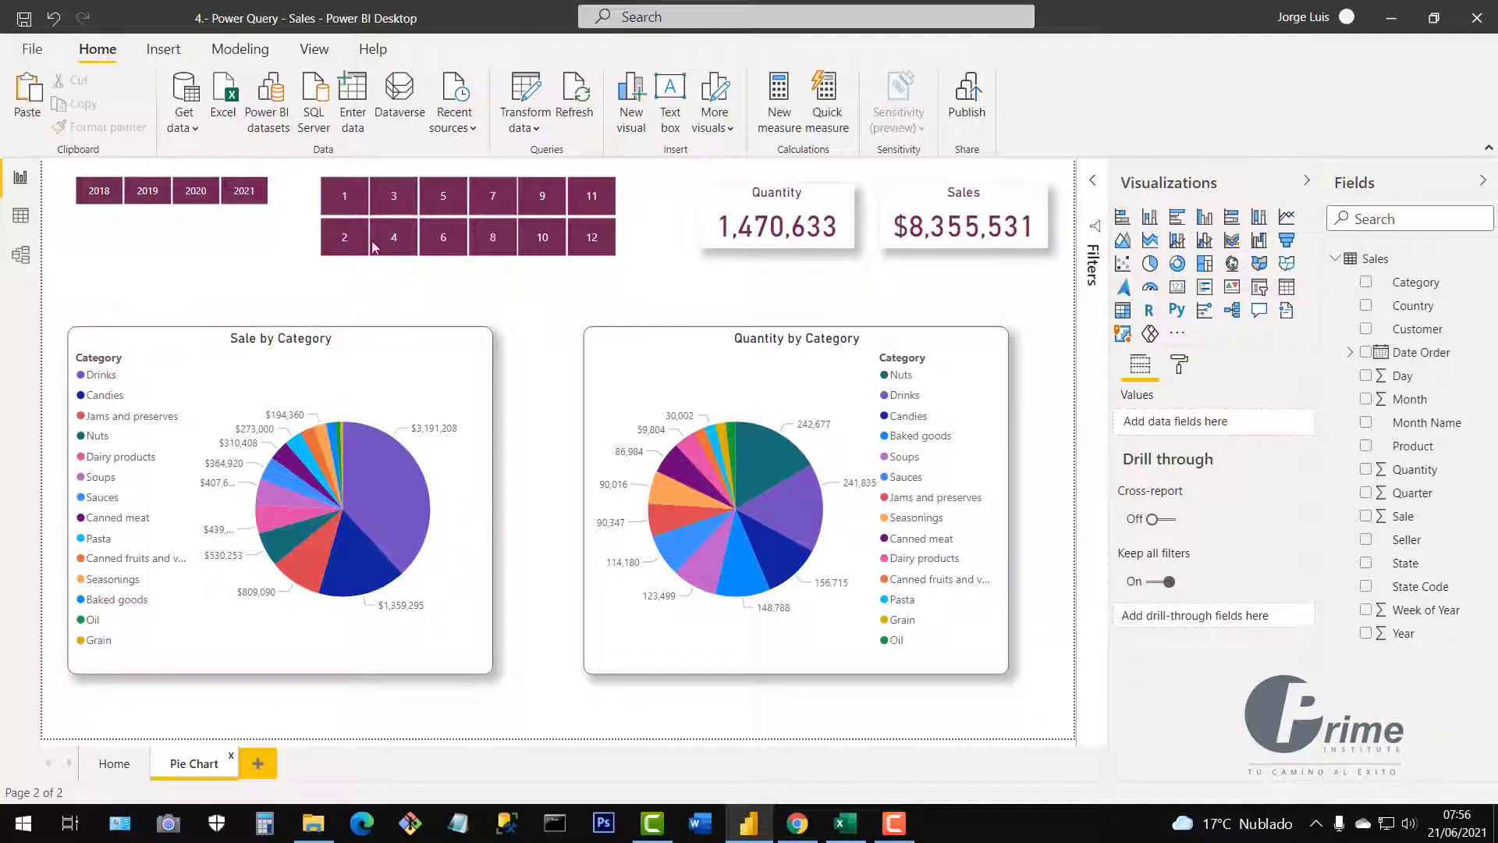
# Sync the Home page's Year slicer across the Home and Pie Chart pages
pyautogui.click(124, 770)
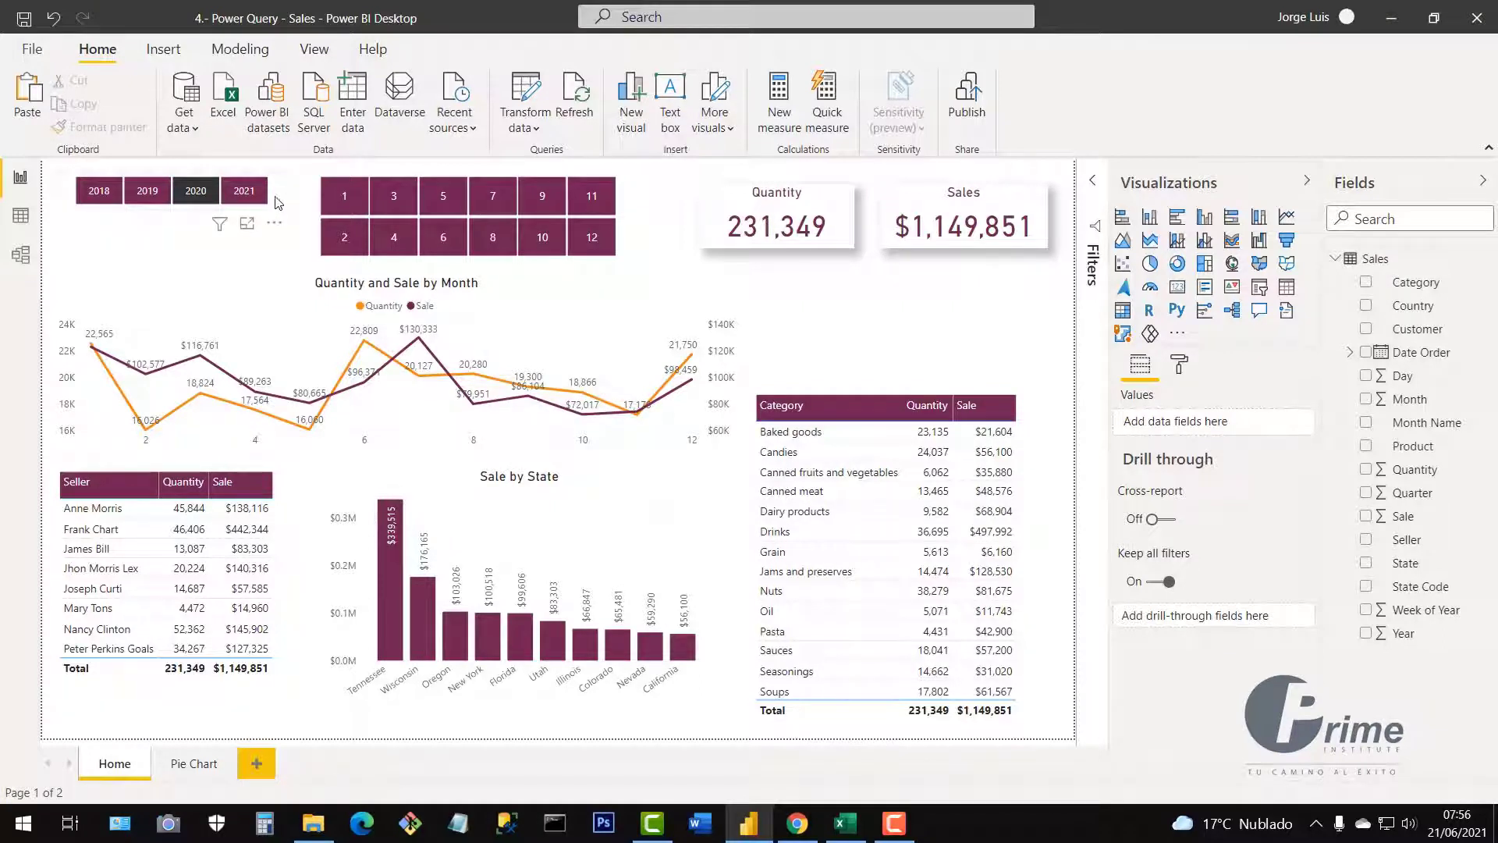
pyautogui.click(178, 202)
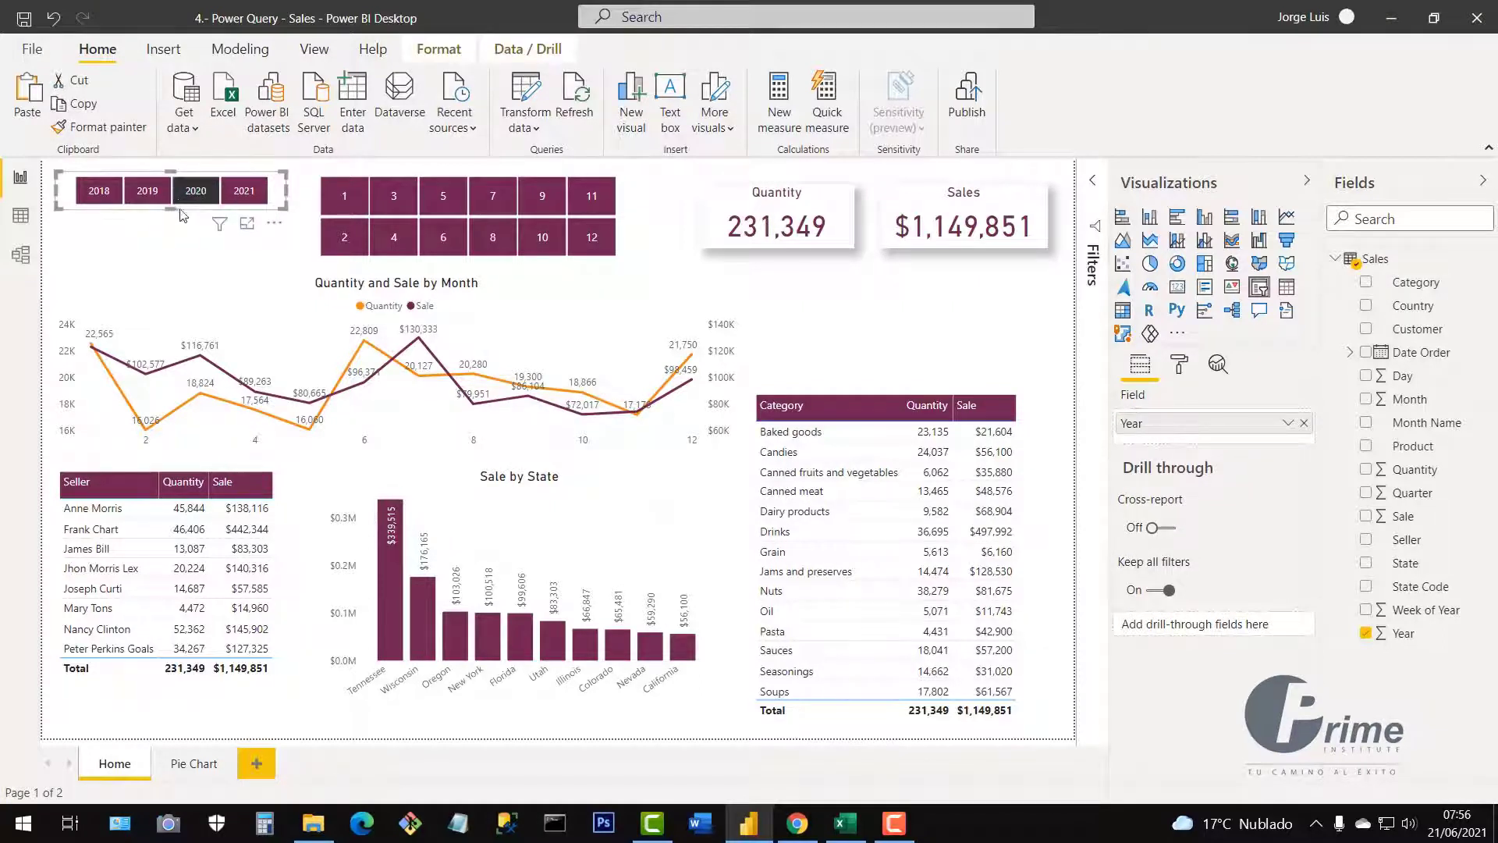
pyautogui.click(315, 49)
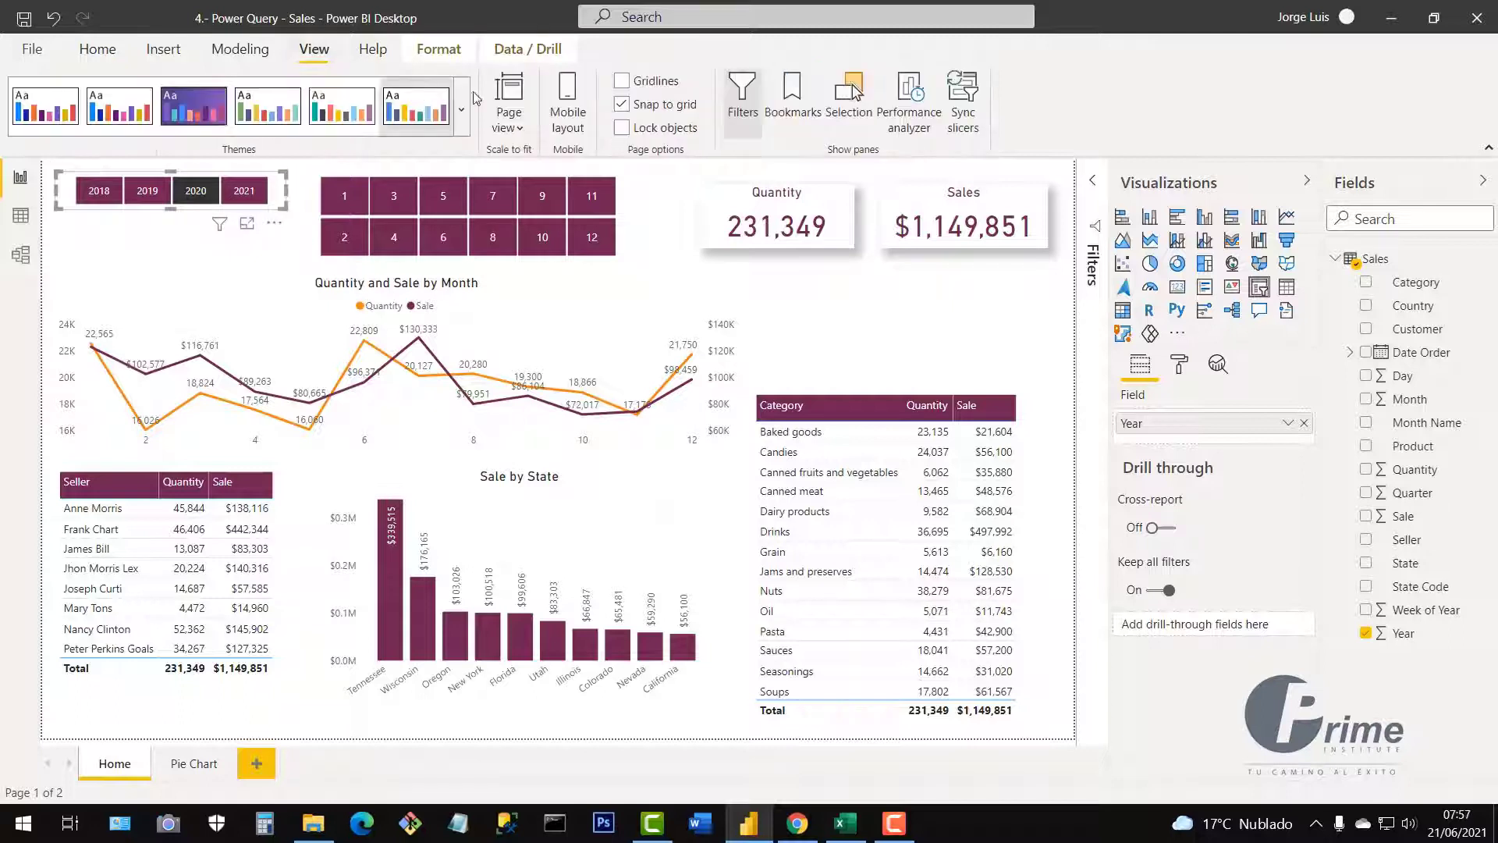
pyautogui.click(965, 111)
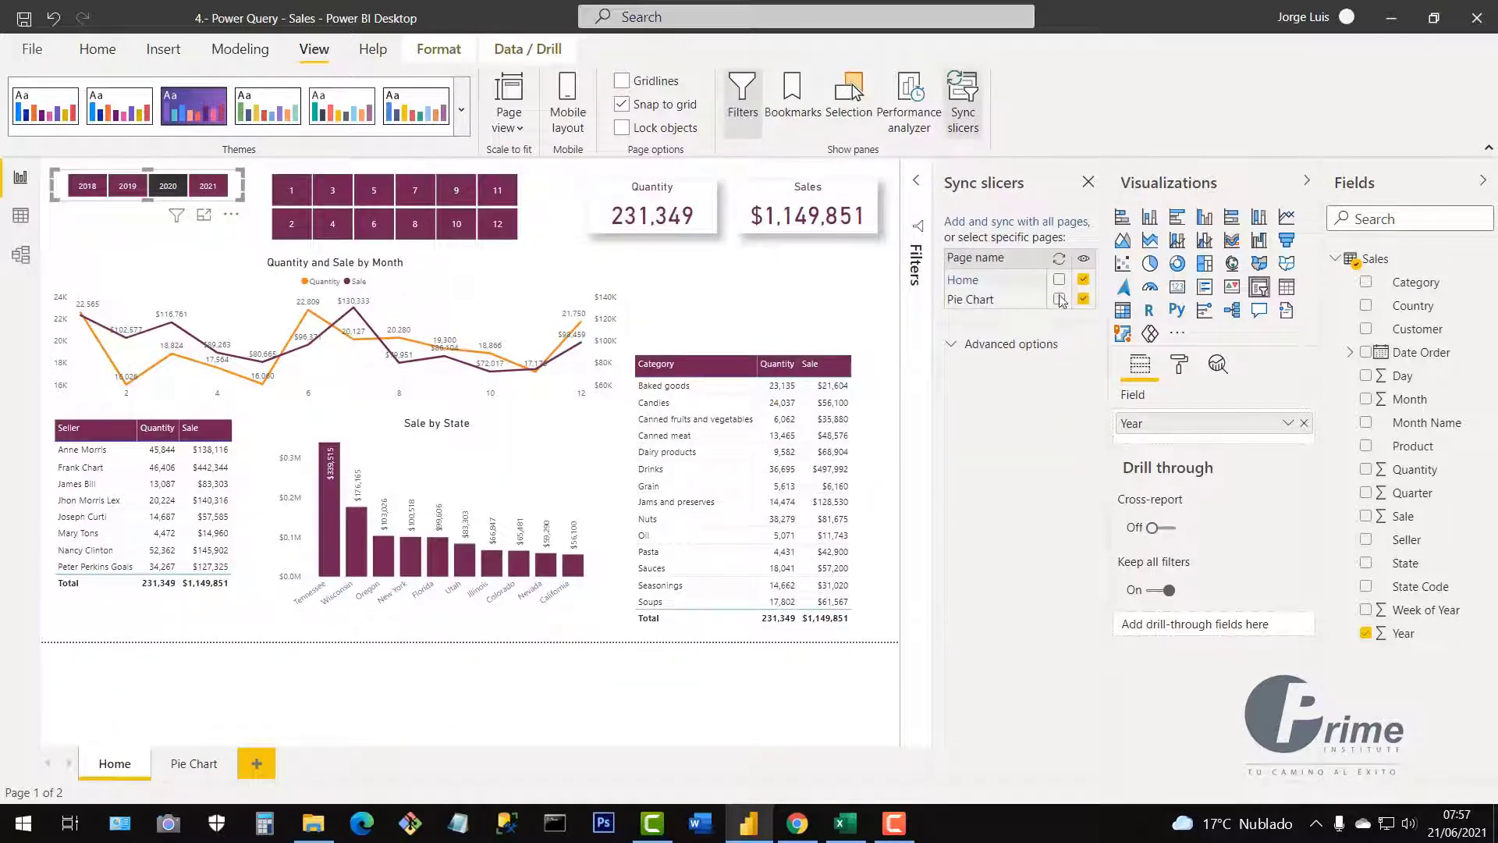
pyautogui.click(1060, 281)
pyautogui.click(1088, 182)
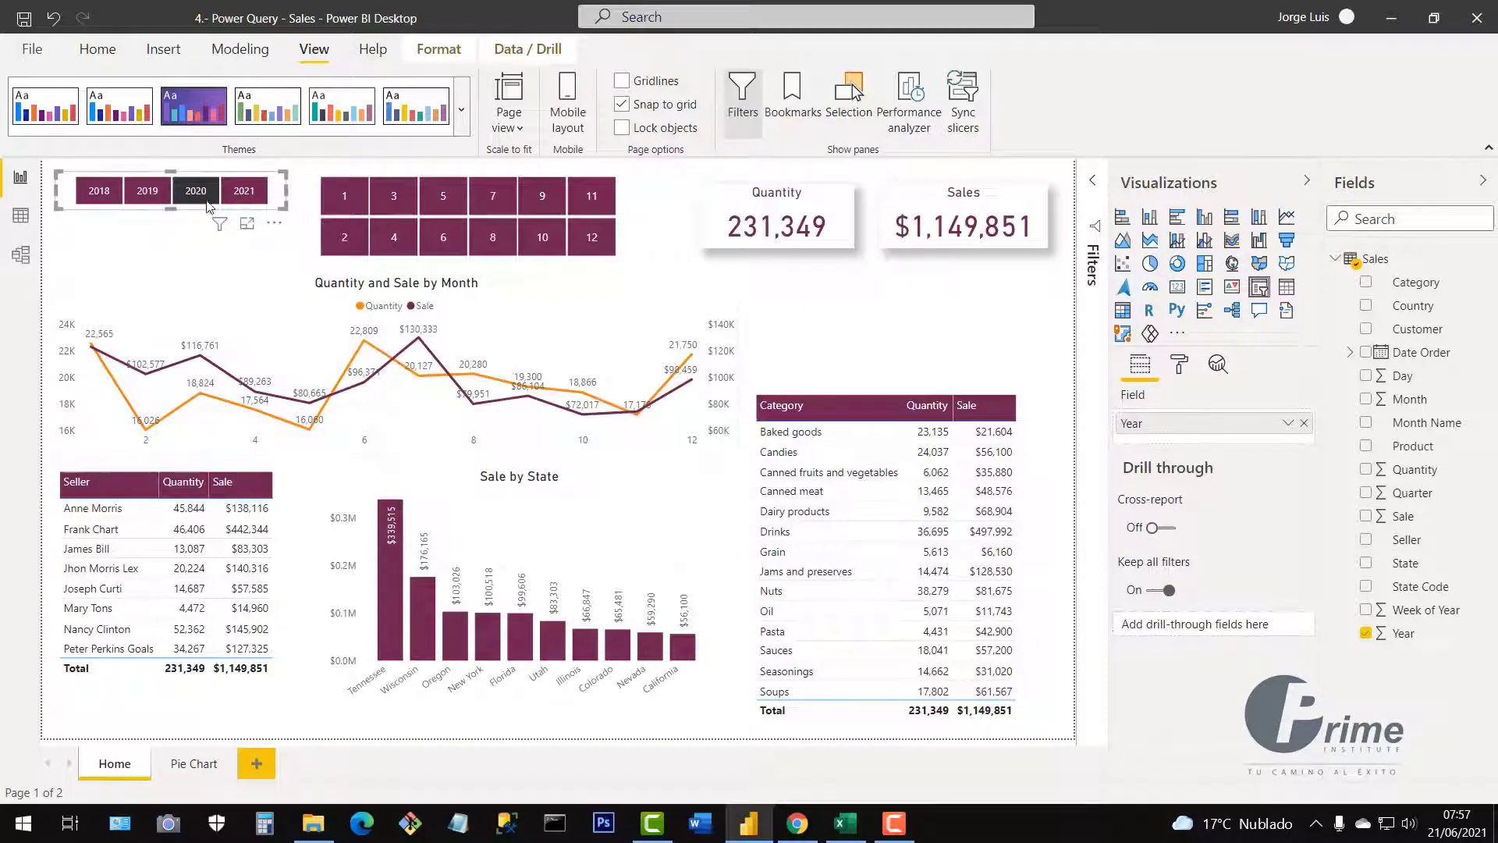
# Filter the Home page to 2019 and month 12, checking on the Pie Chart page which selections carry over
pyautogui.click(147, 196)
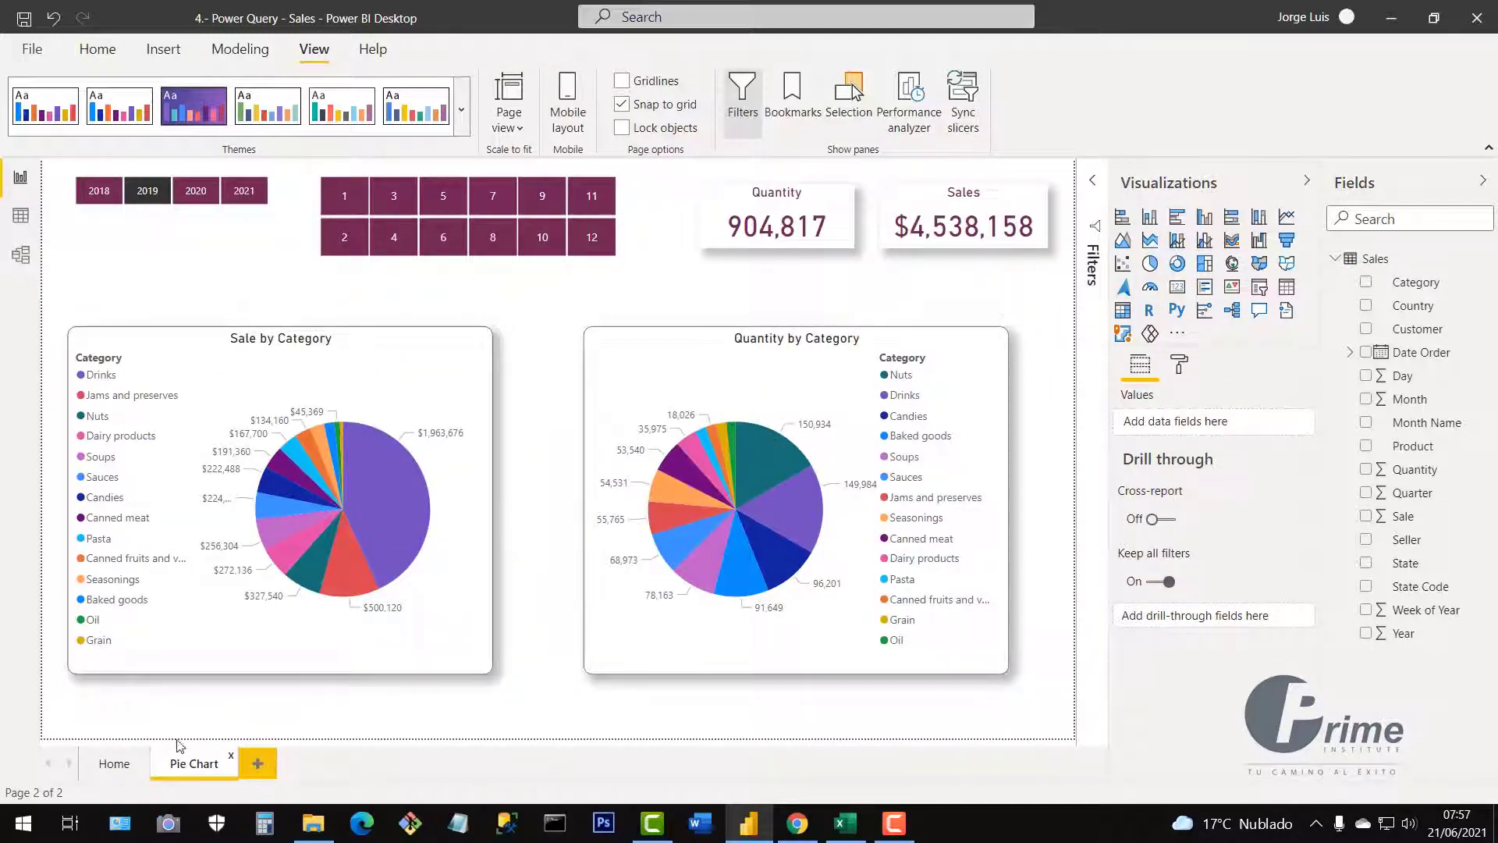
pyautogui.click(114, 764)
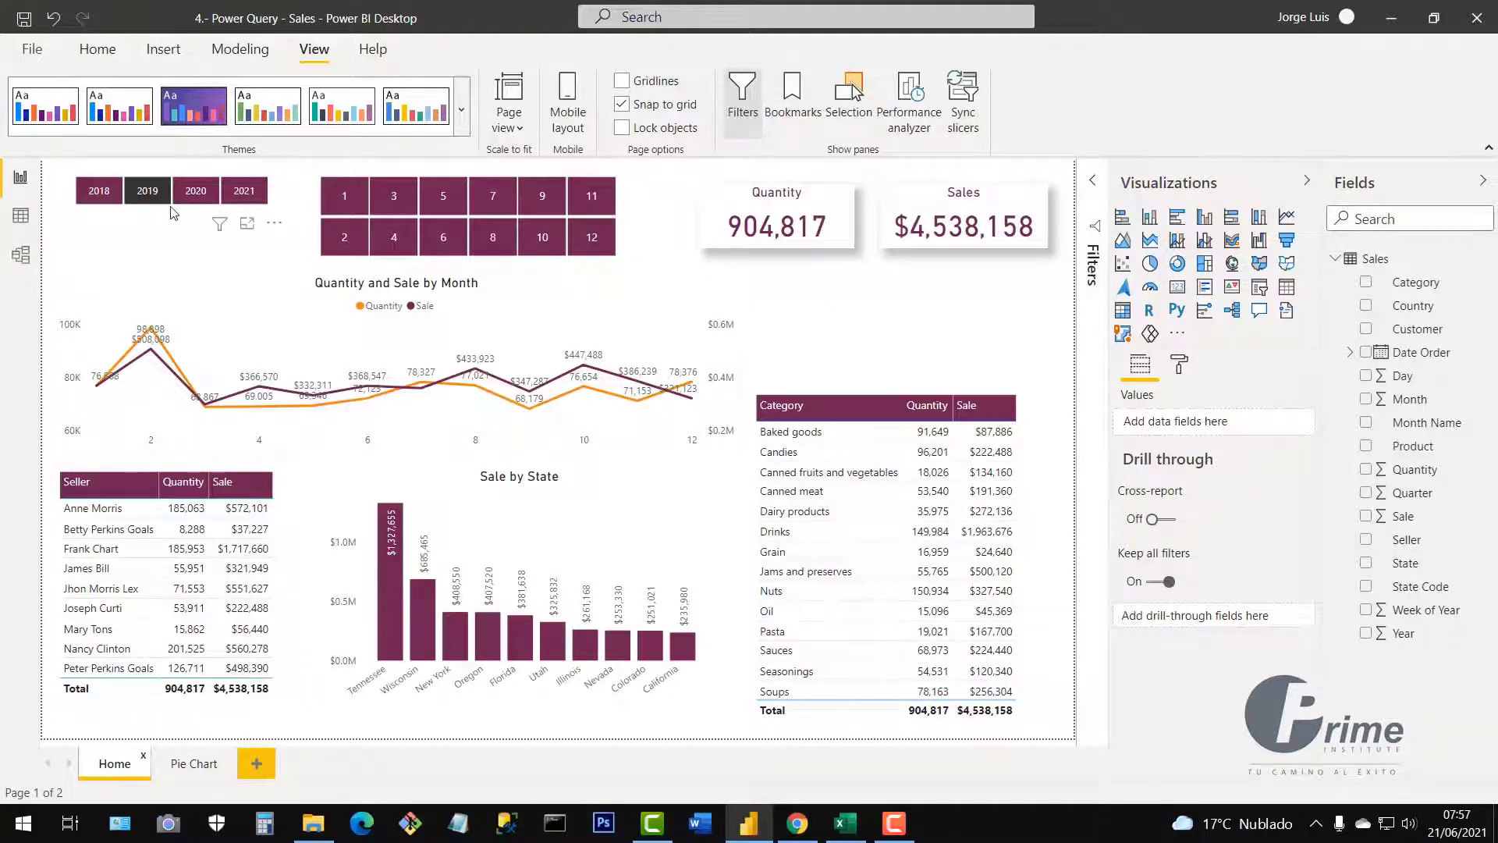
pyautogui.click(591, 237)
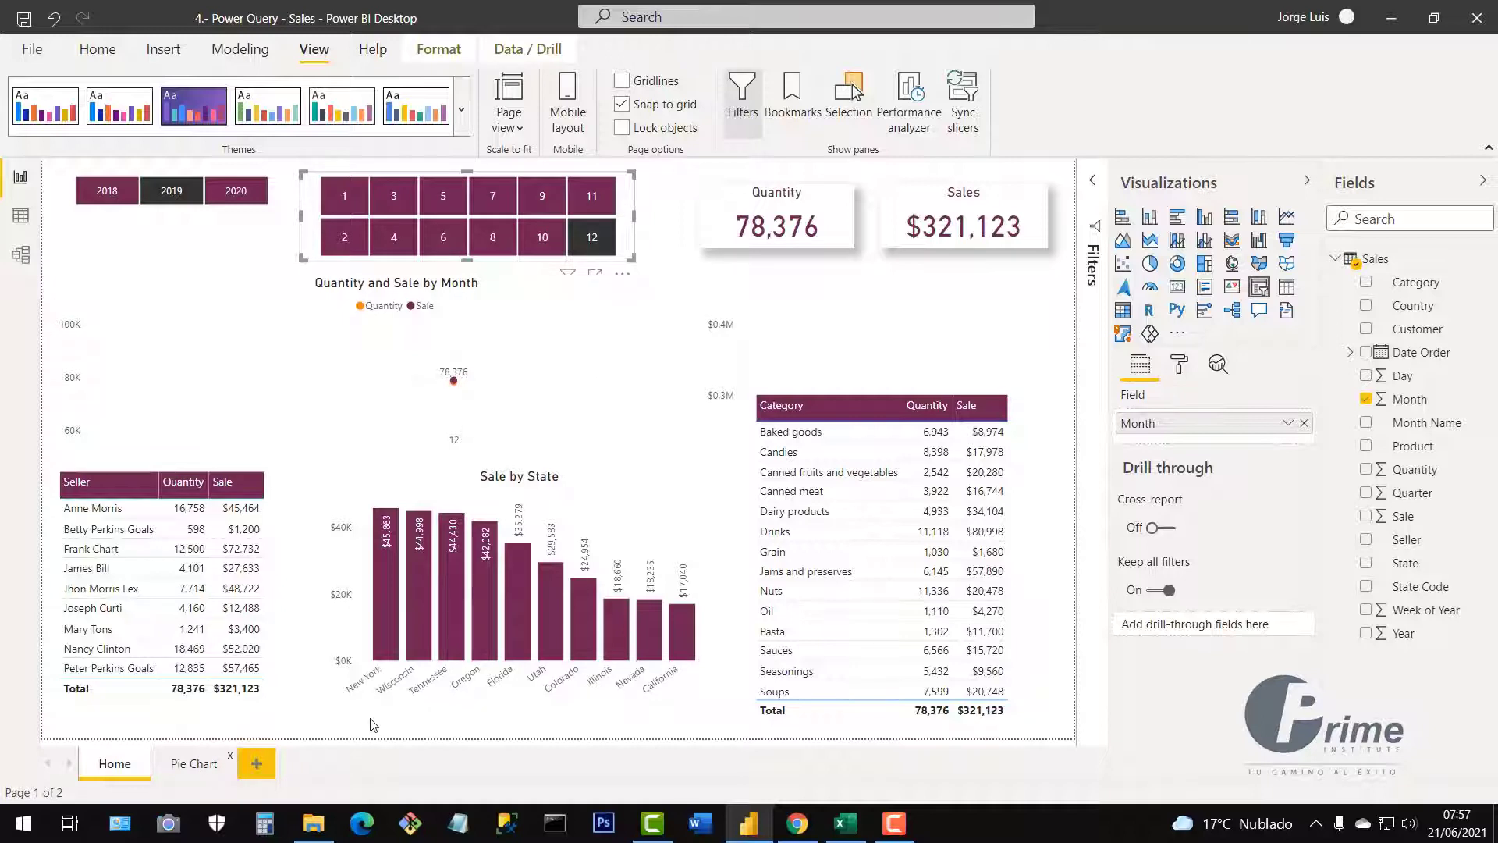
pyautogui.click(193, 763)
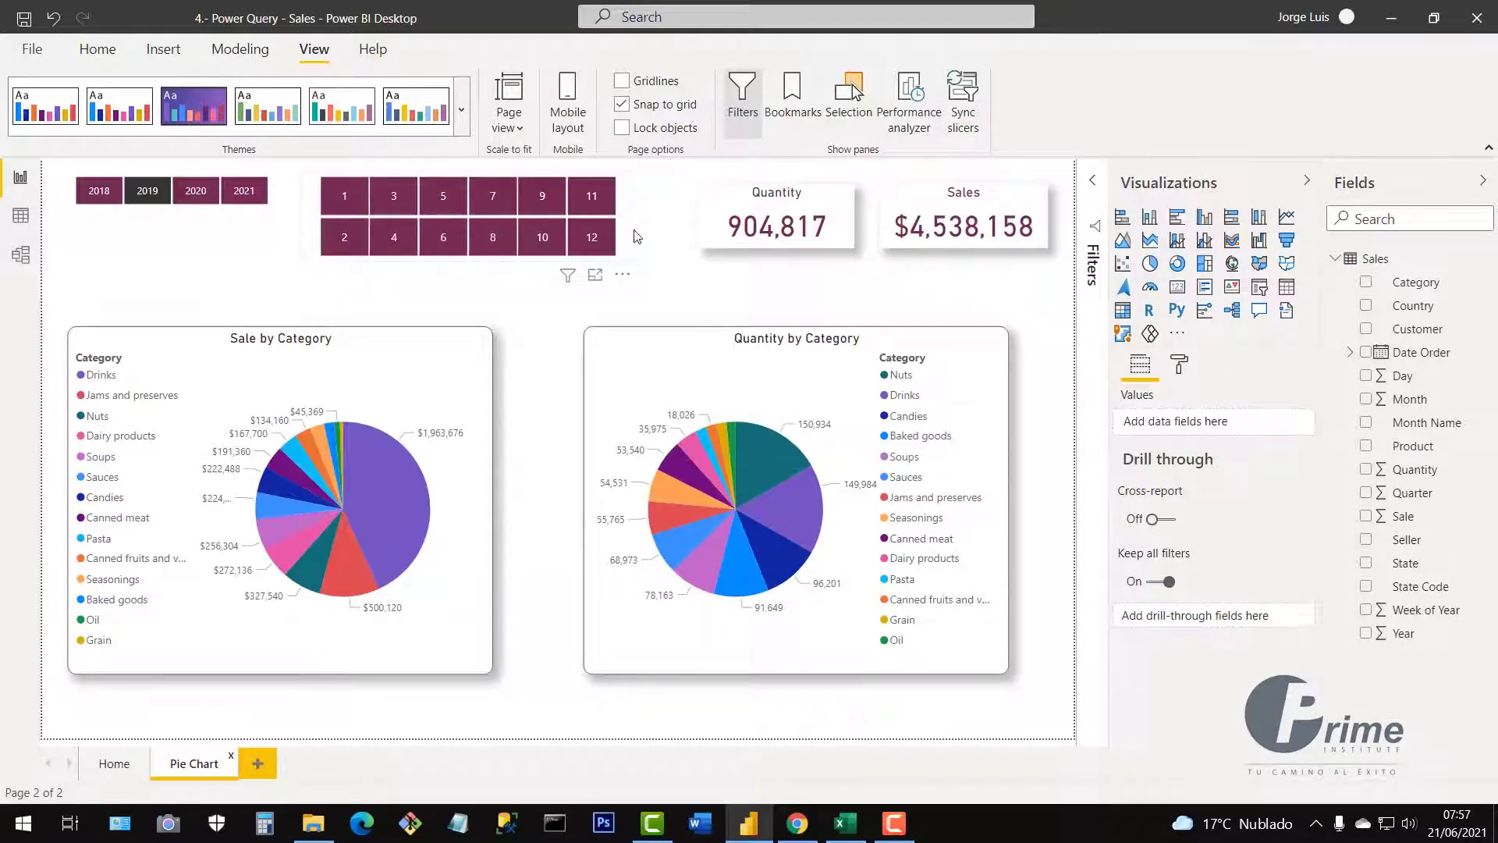
# Sync the Month slicer across the Home and Pie Chart pages
pyautogui.click(581, 255)
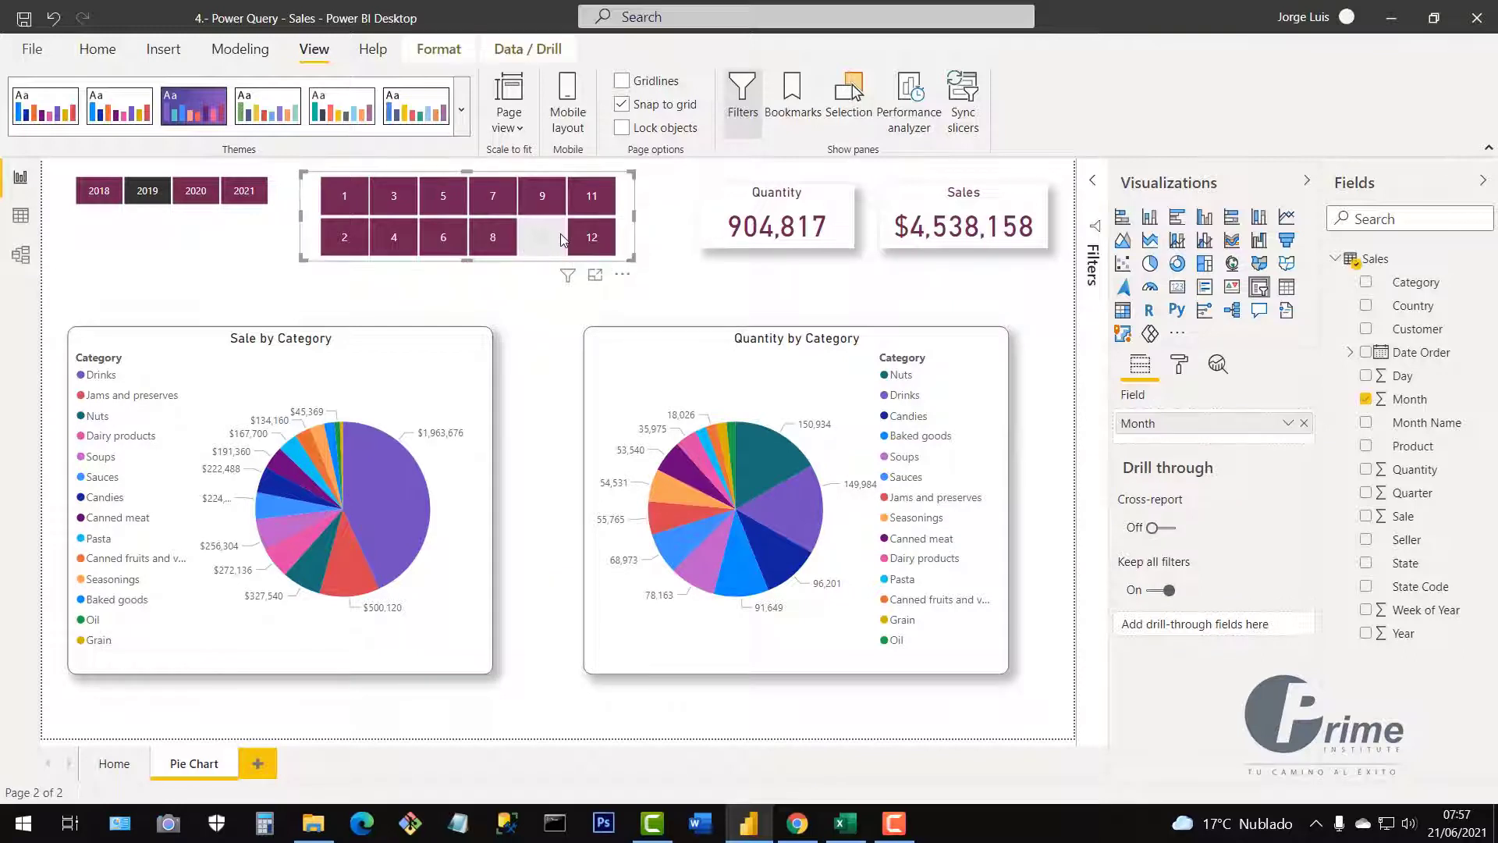
pyautogui.click(965, 118)
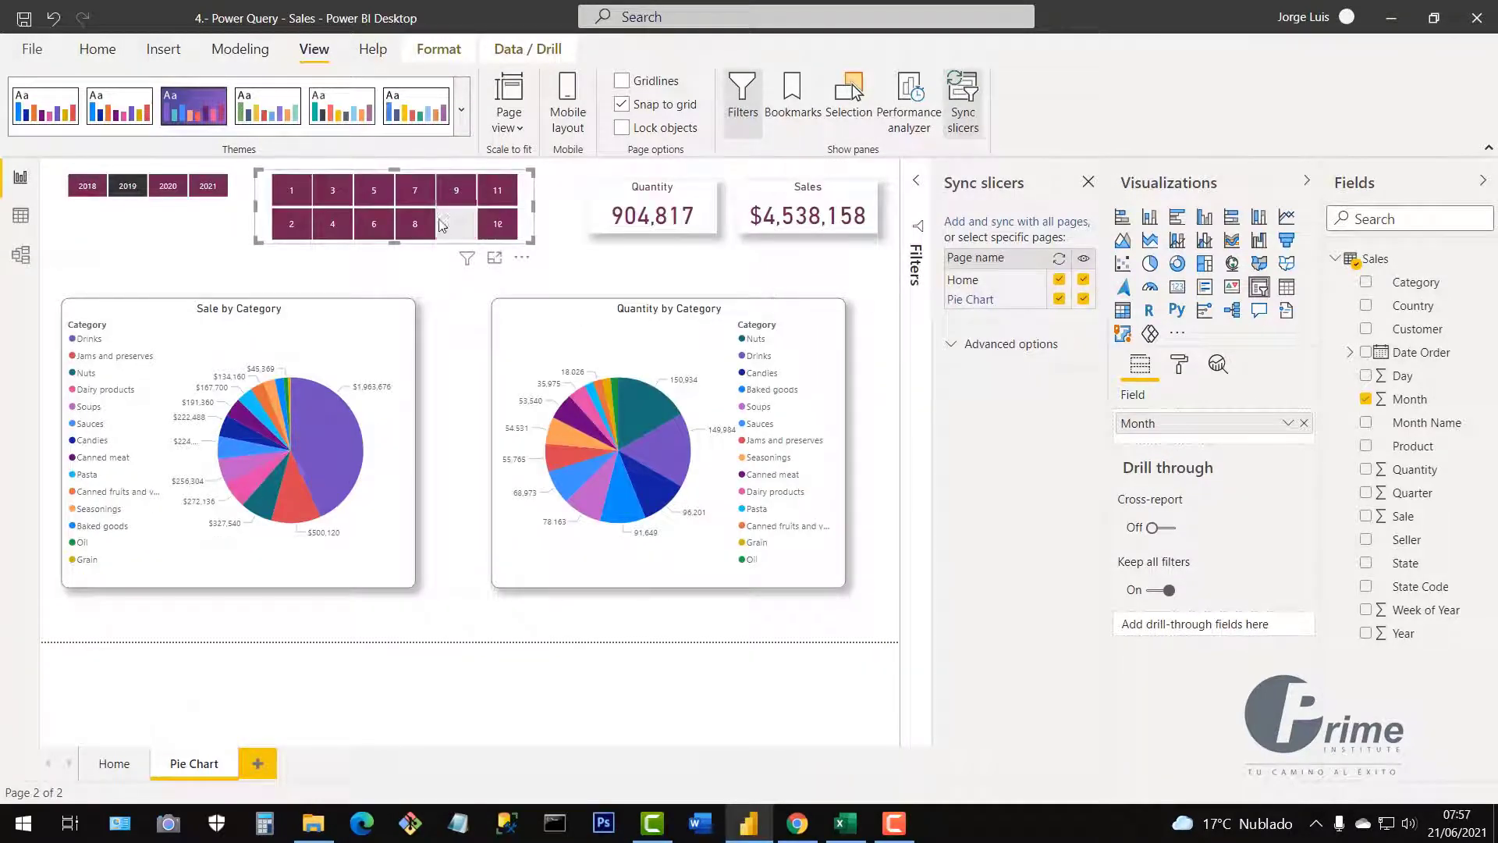
pyautogui.click(1087, 187)
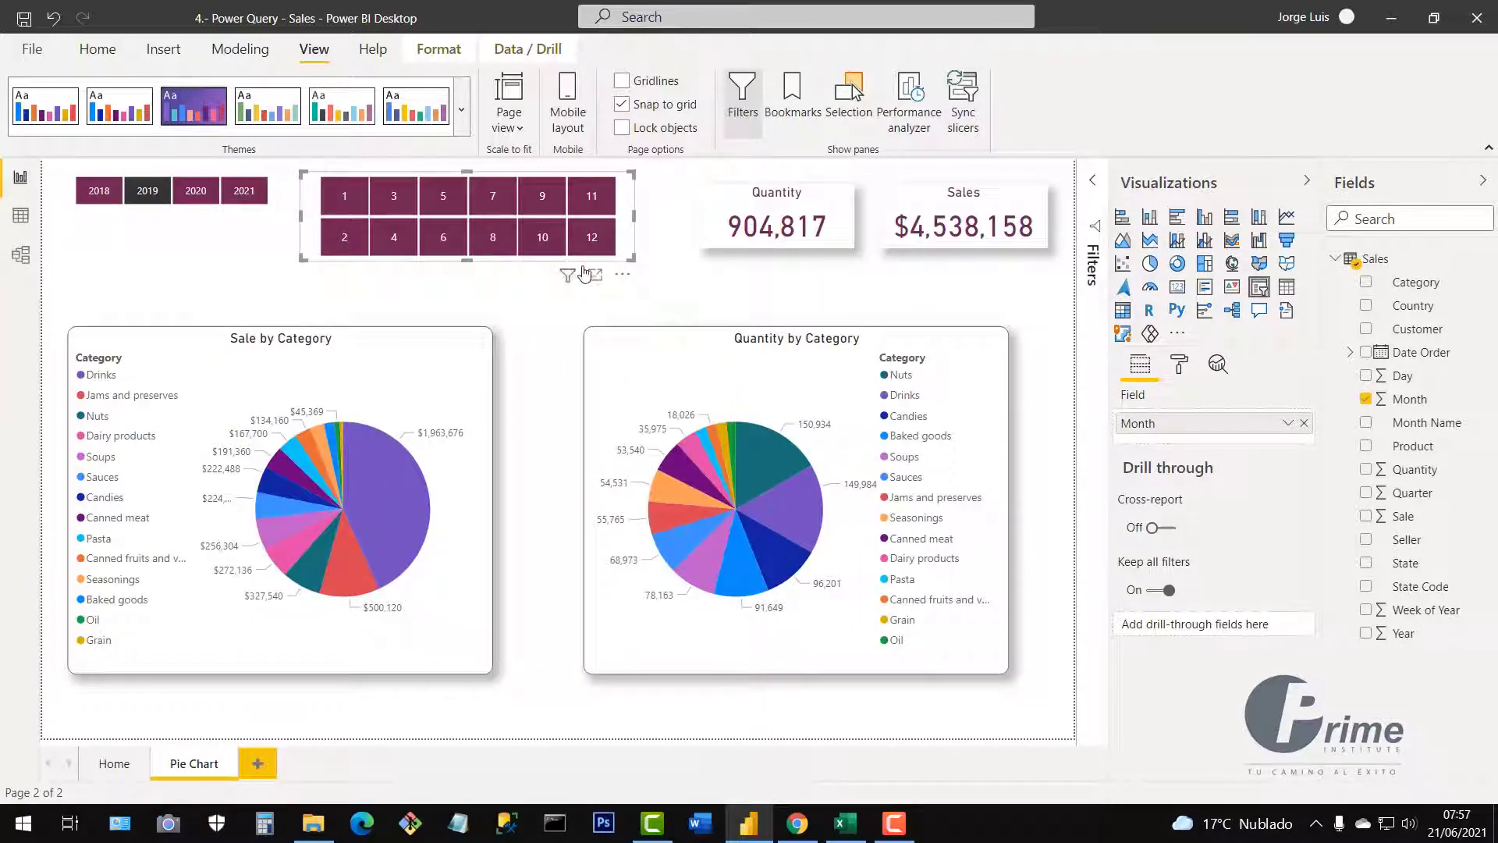
# Test the synced Month slicer with month 5 from the Pie Chart page, and clear the Month and Year selections on Home
pyautogui.click(441, 204)
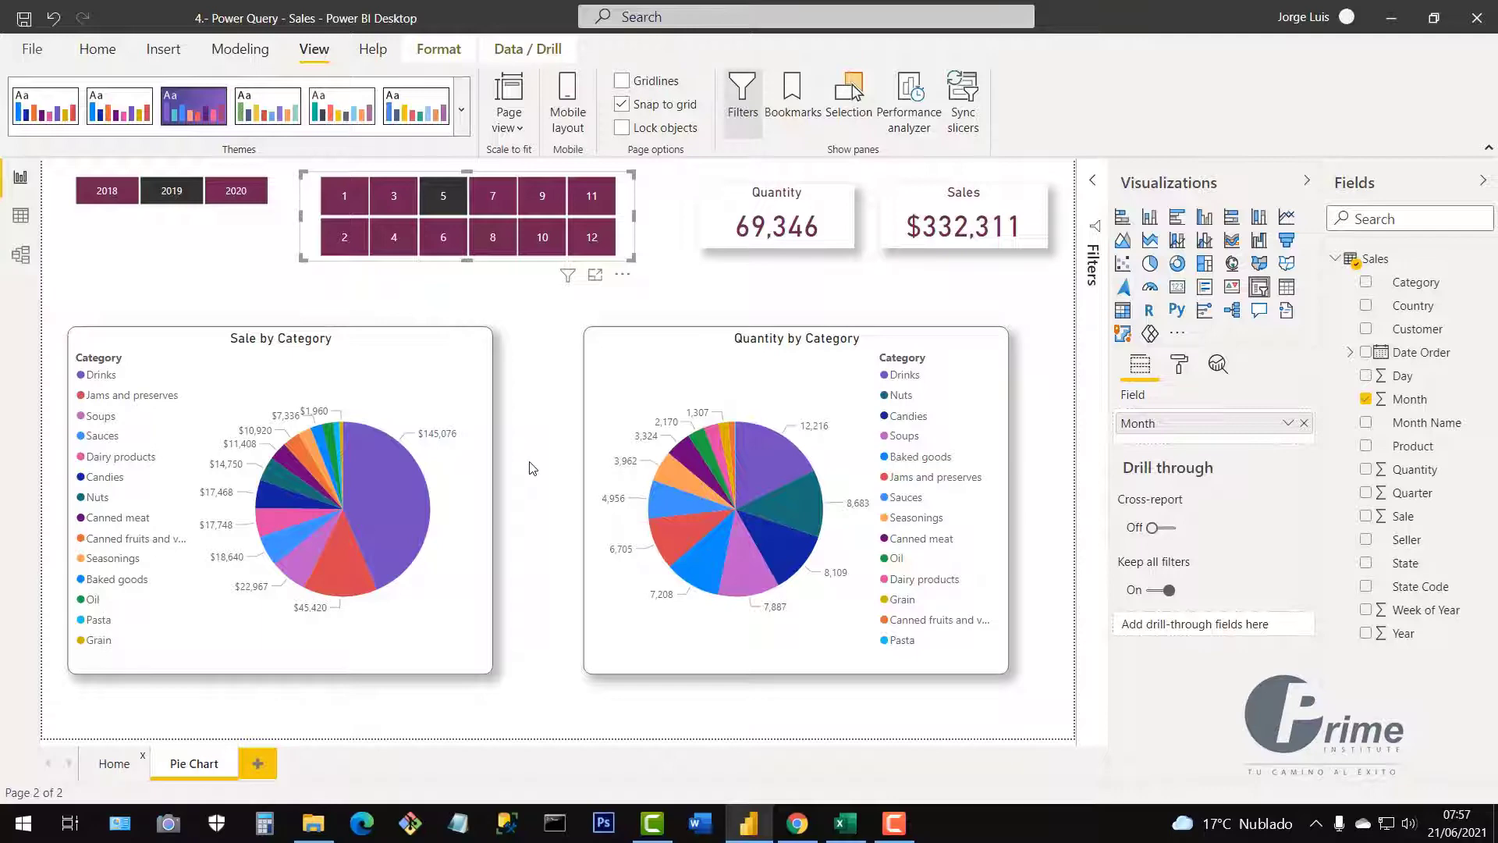
pyautogui.hotkey('ctrl', 'pageup')
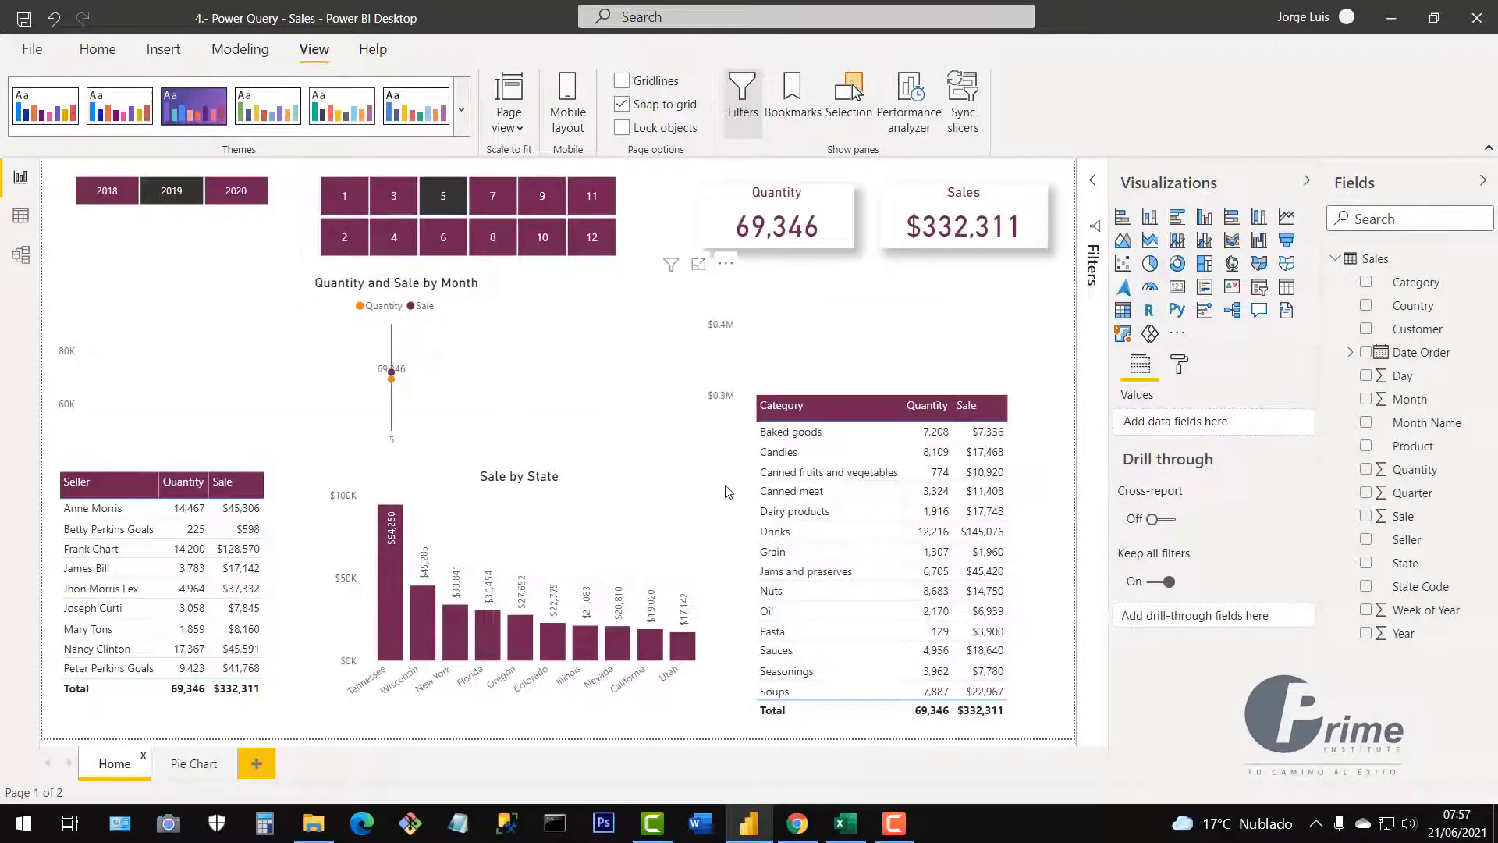
pyautogui.click(445, 195)
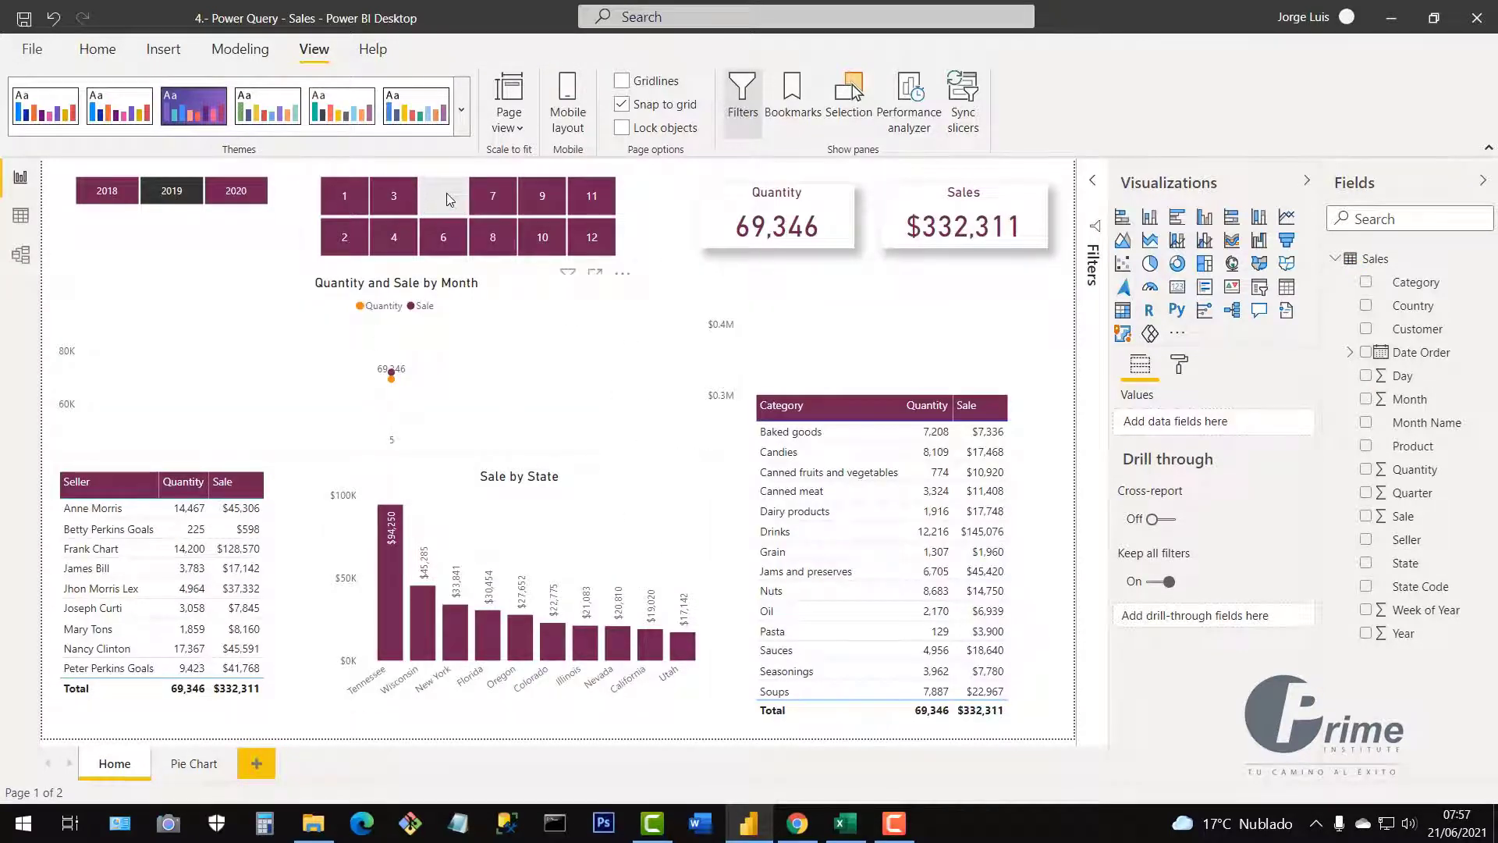
pyautogui.click(170, 235)
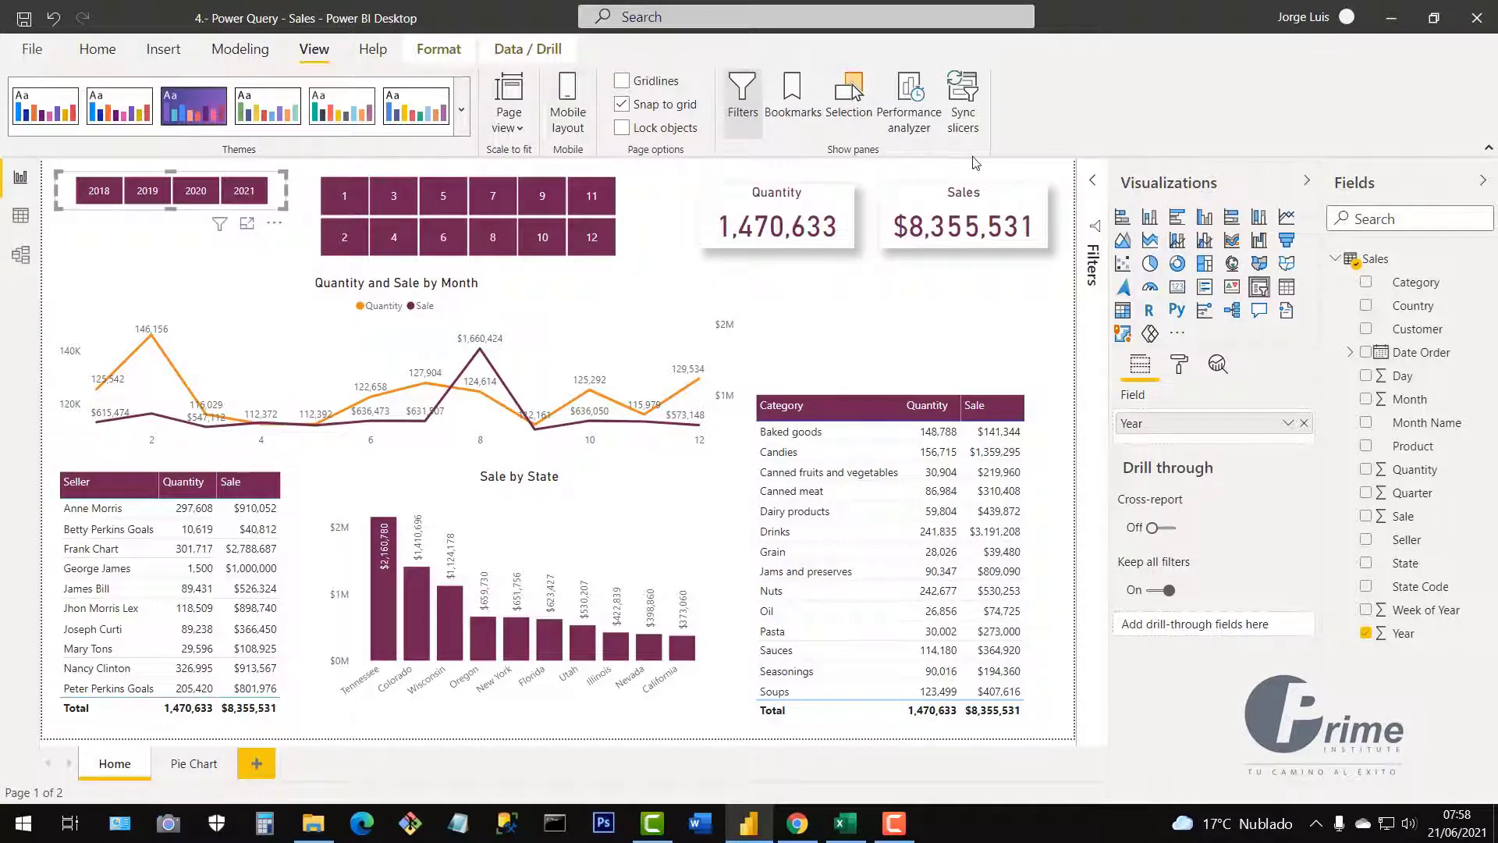
# Save the report and publish it to My workspace
pyautogui.click(92, 53)
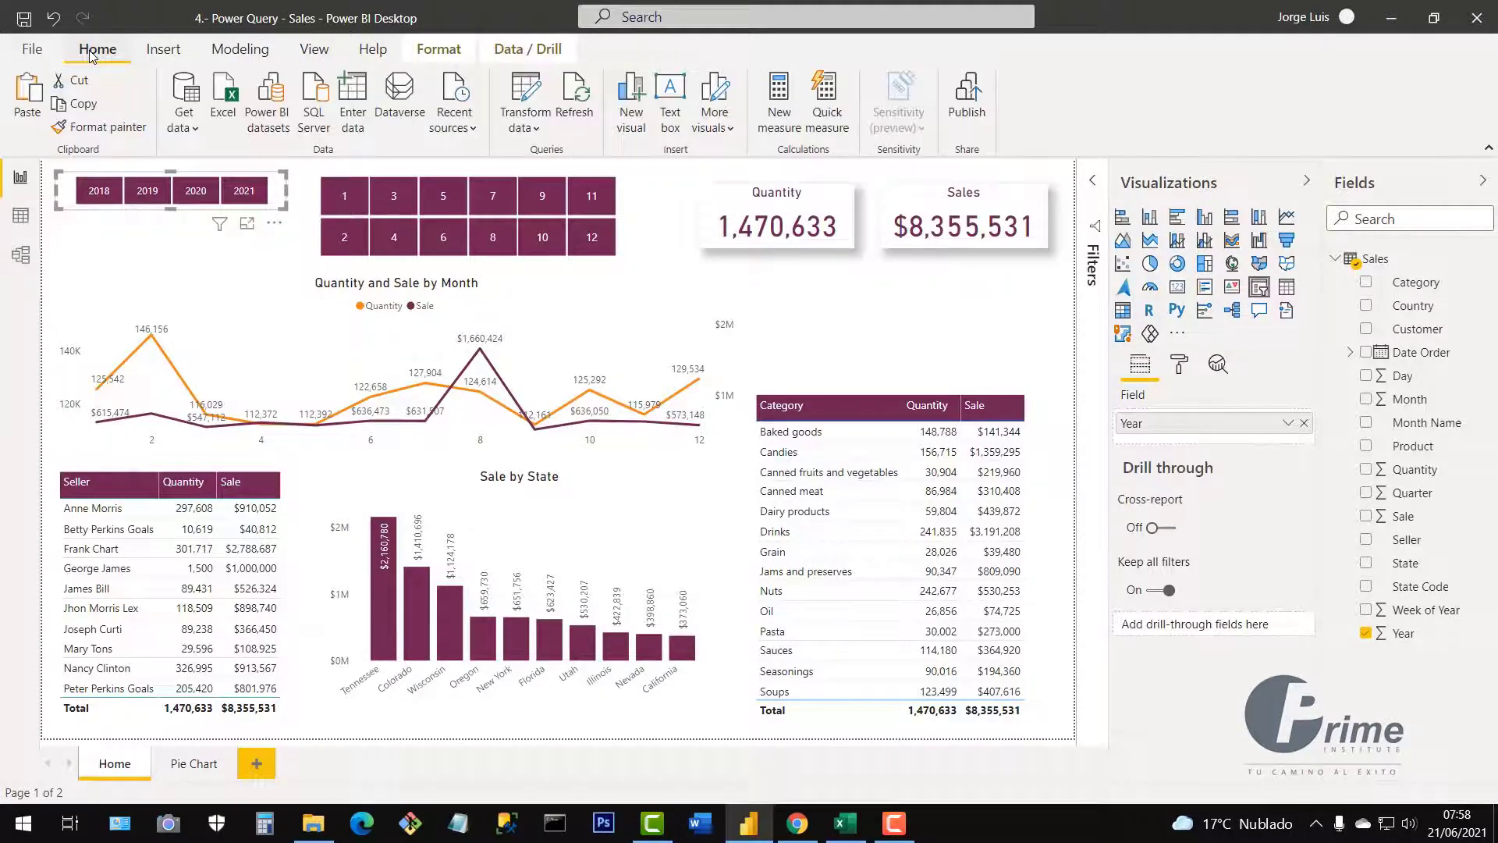
pyautogui.click(981, 106)
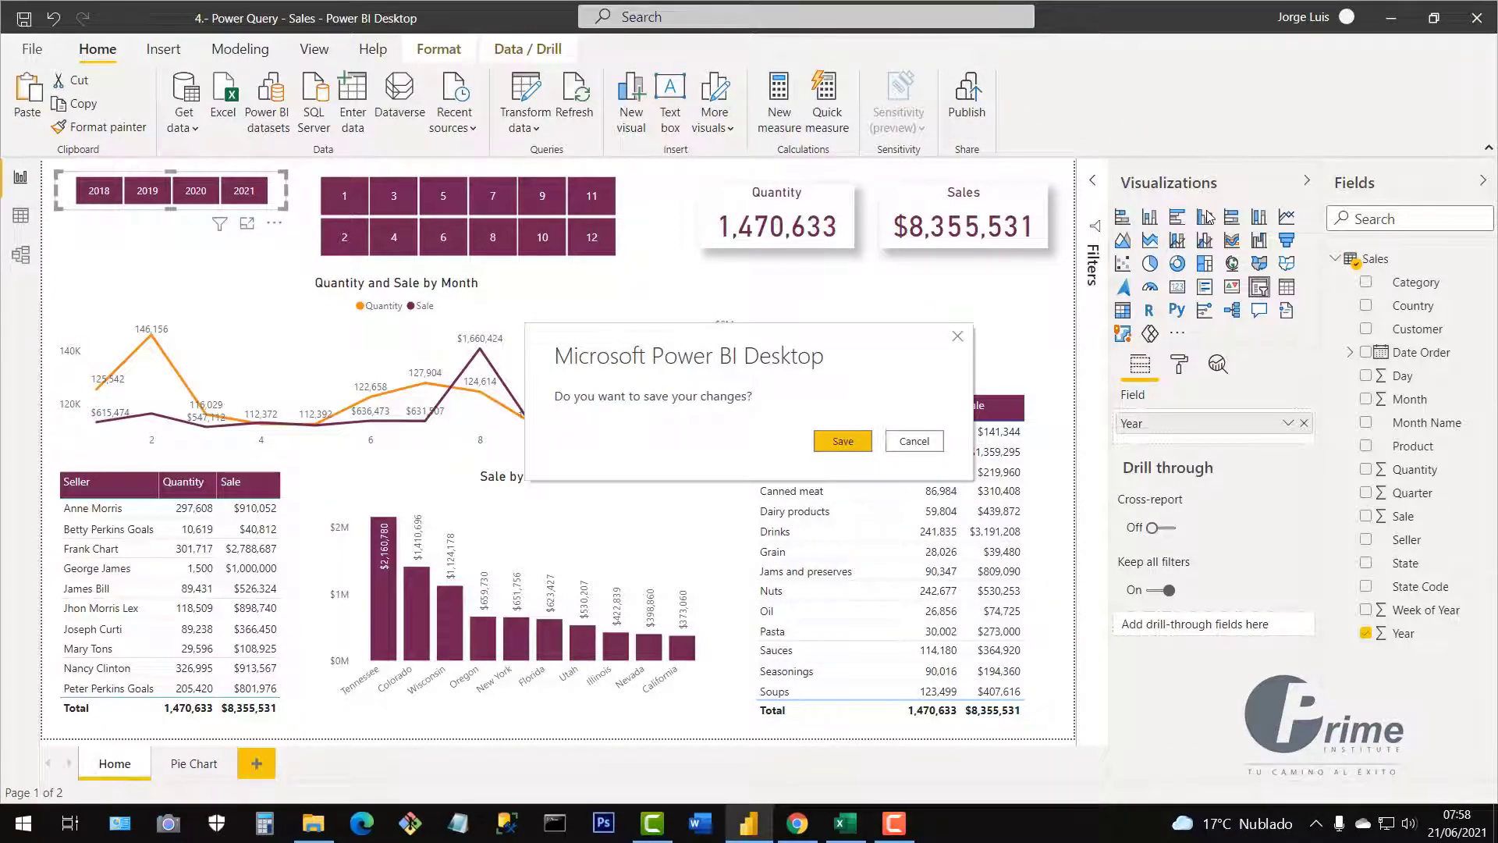
pyautogui.click(842, 442)
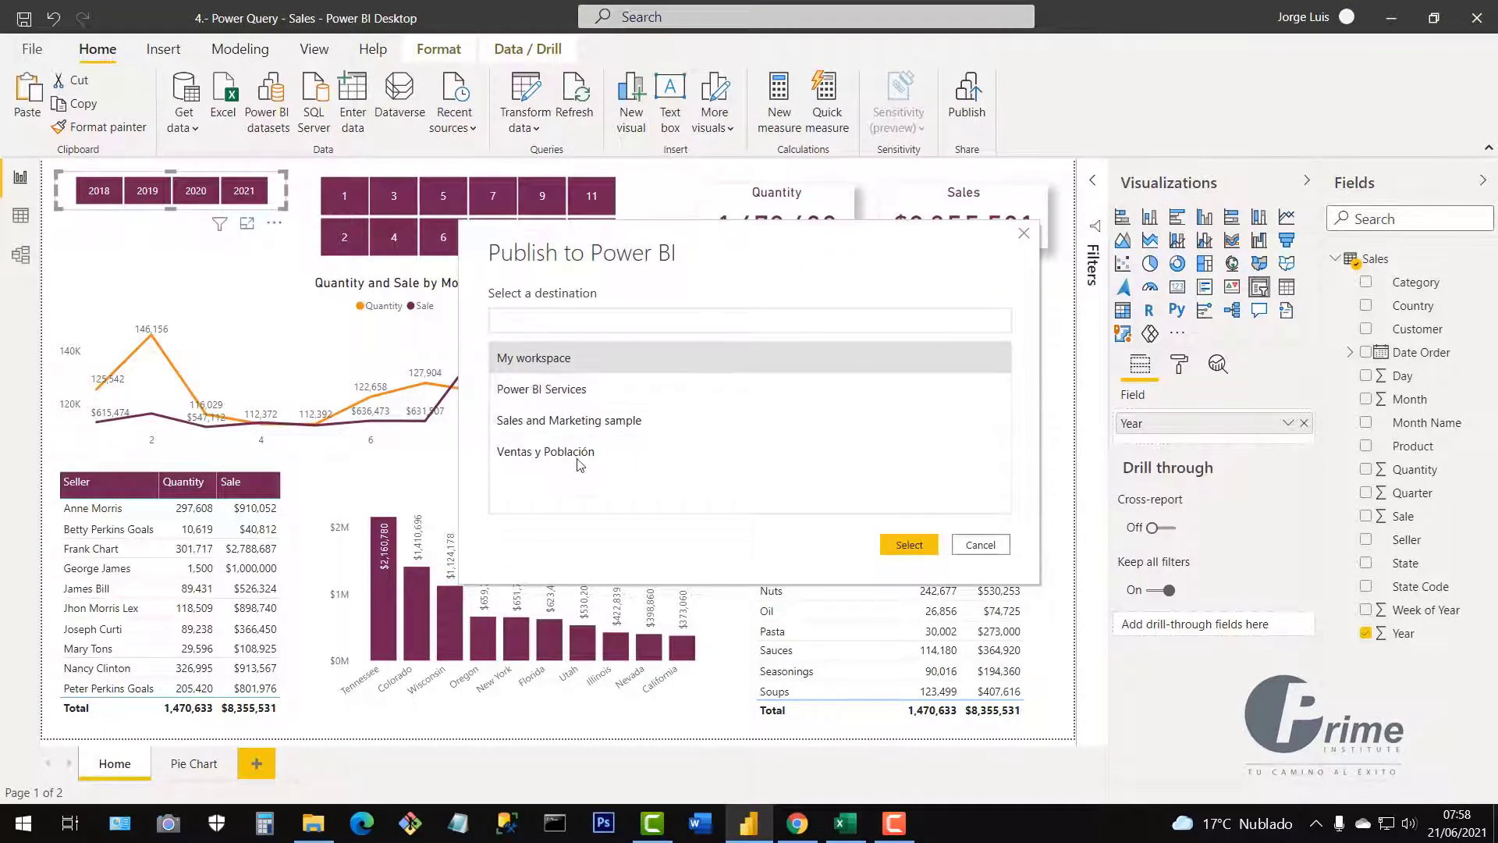
pyautogui.click(518, 363)
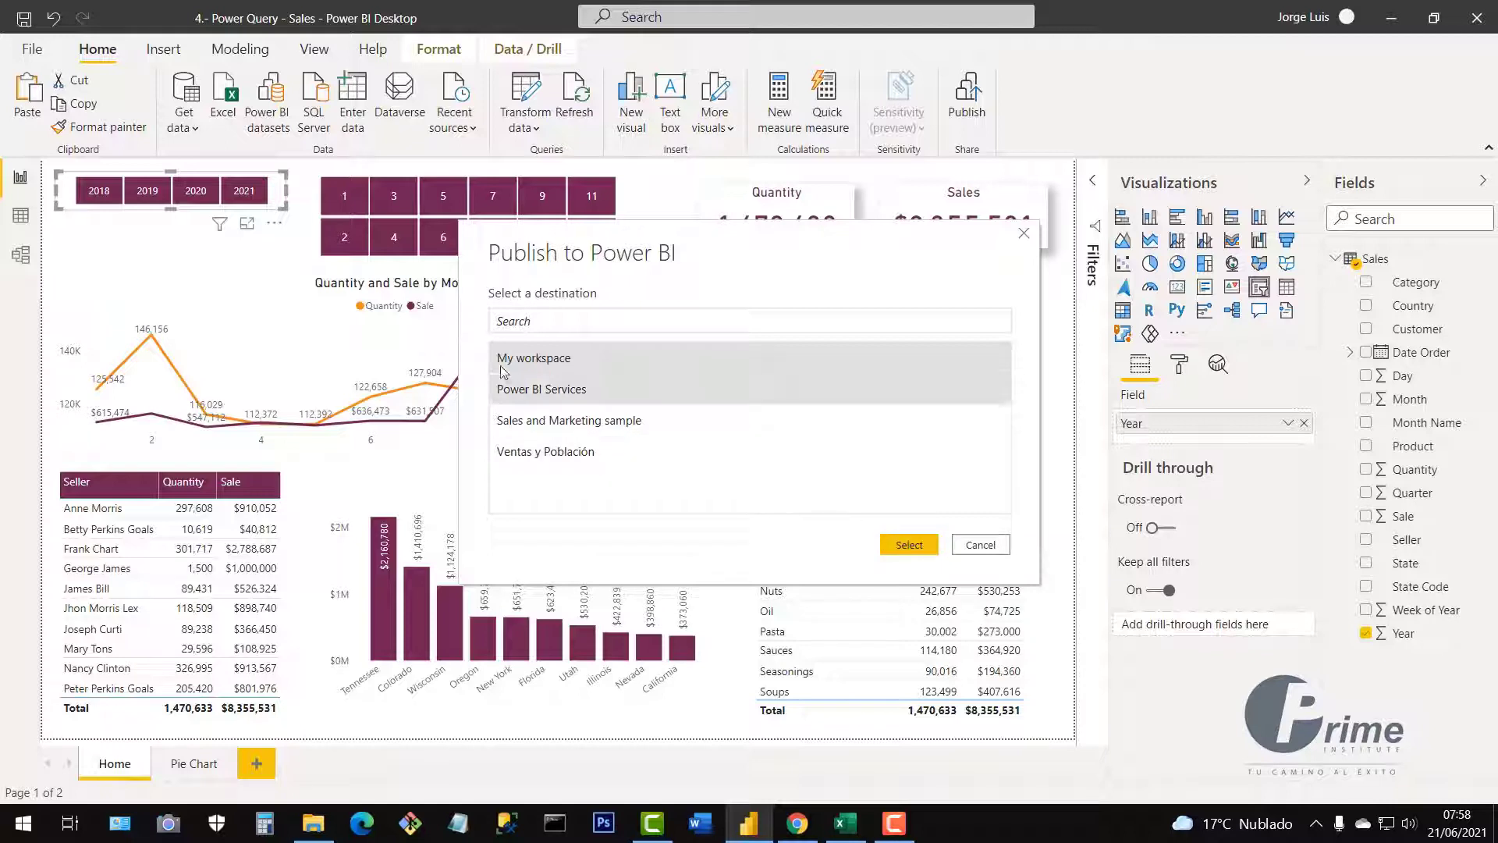
pyautogui.click(906, 545)
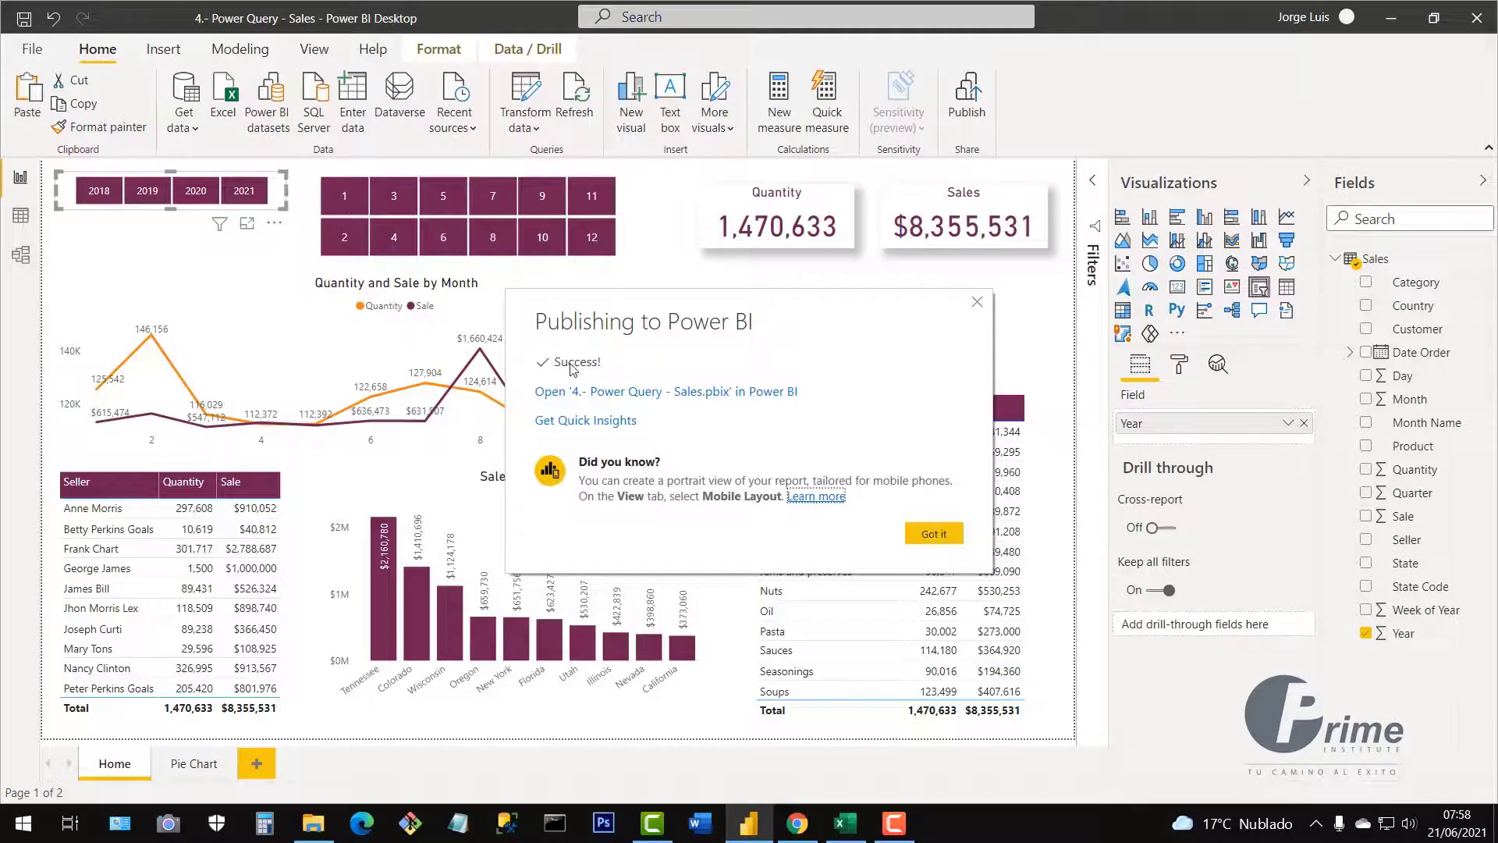
pyautogui.click(976, 304)
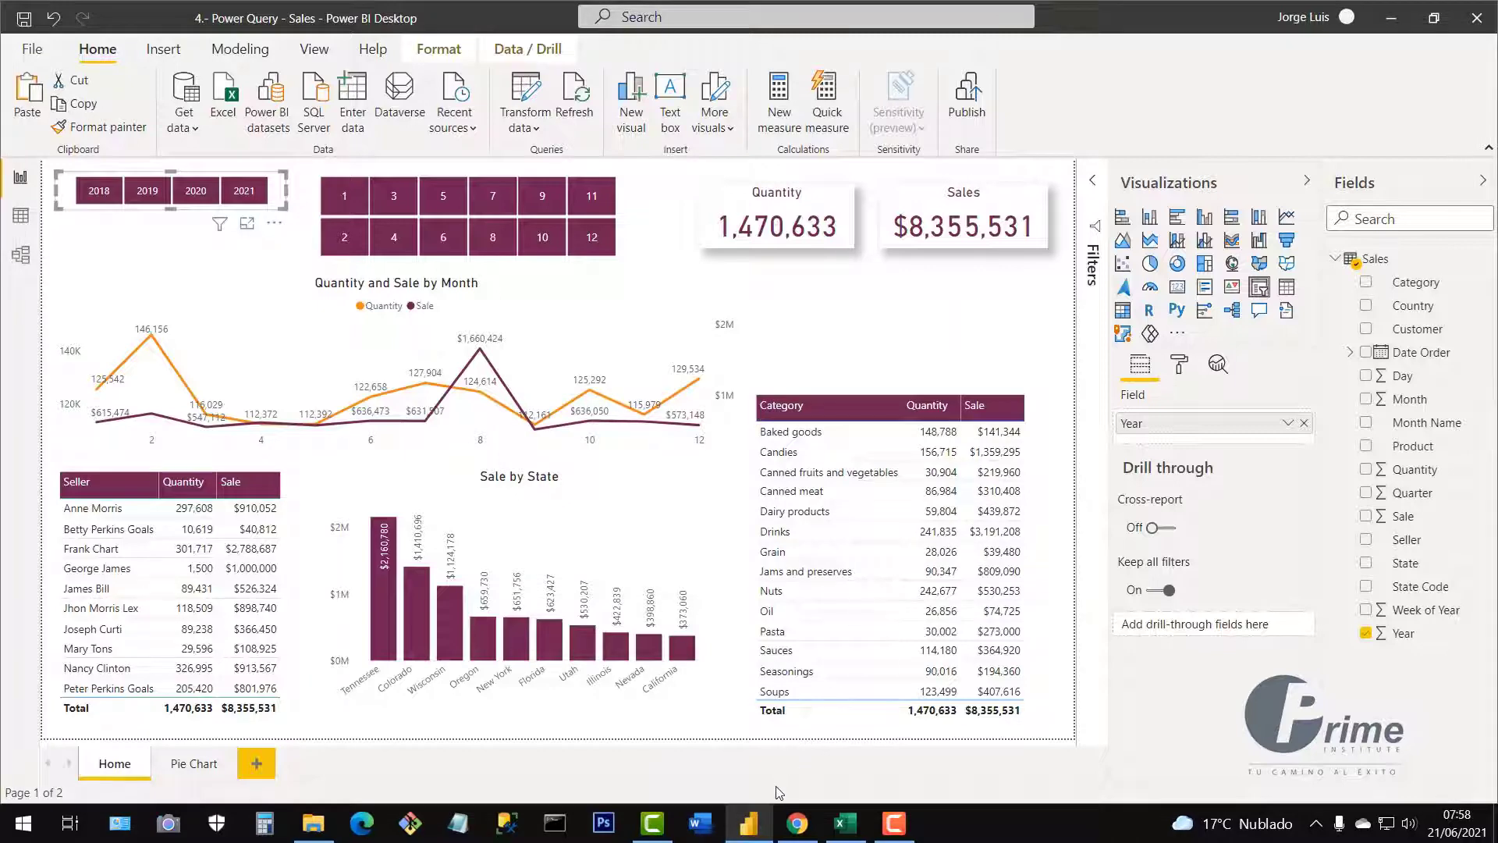
# Switch to Chrome, search Google for power bi, and open the Microsoft Power BI website
pyautogui.click(801, 825)
pyautogui.click(552, 366)
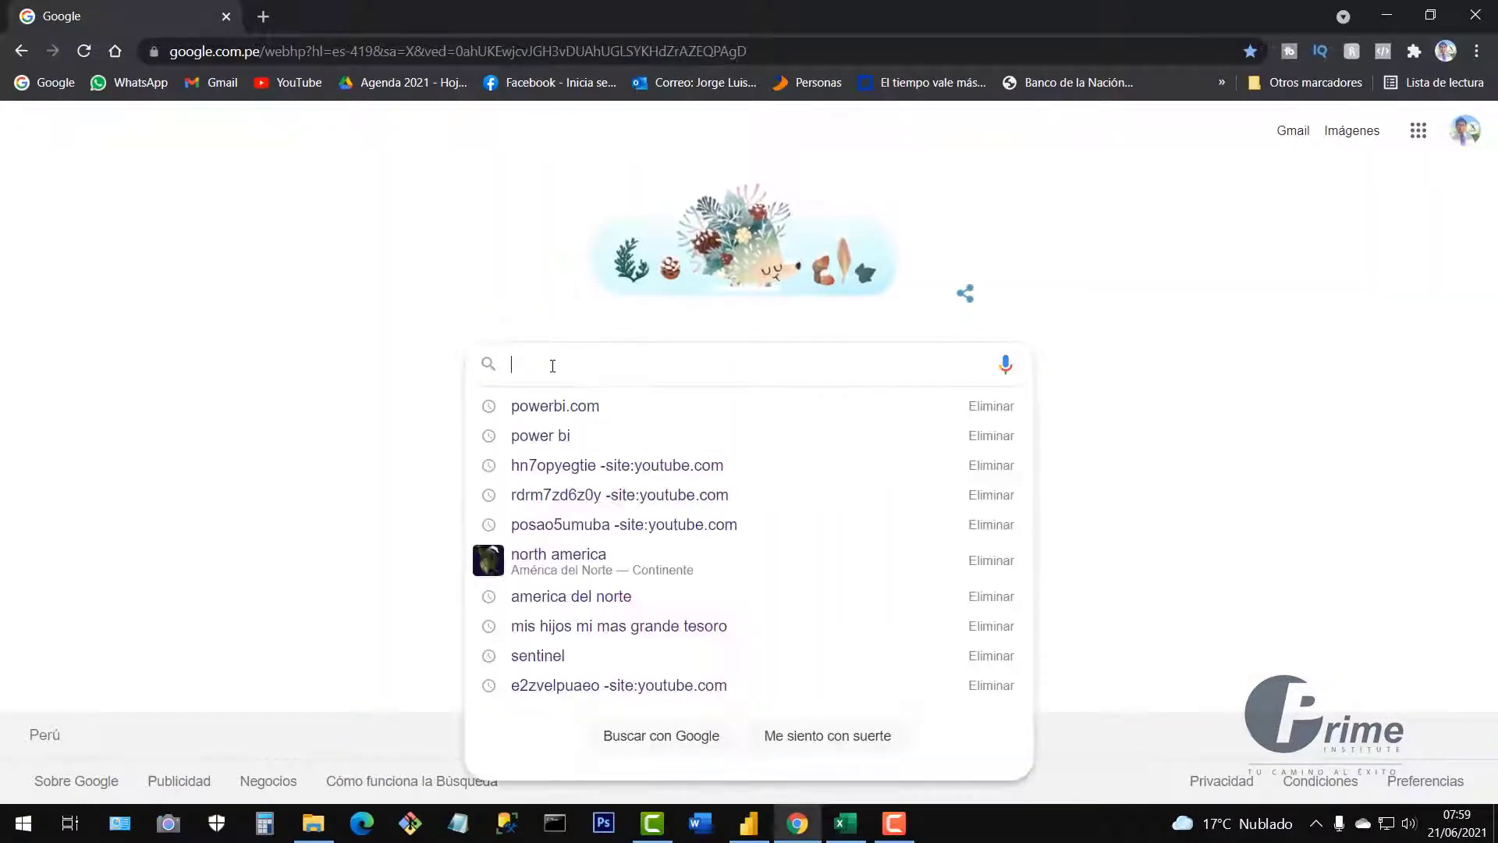
pyautogui.write('power')
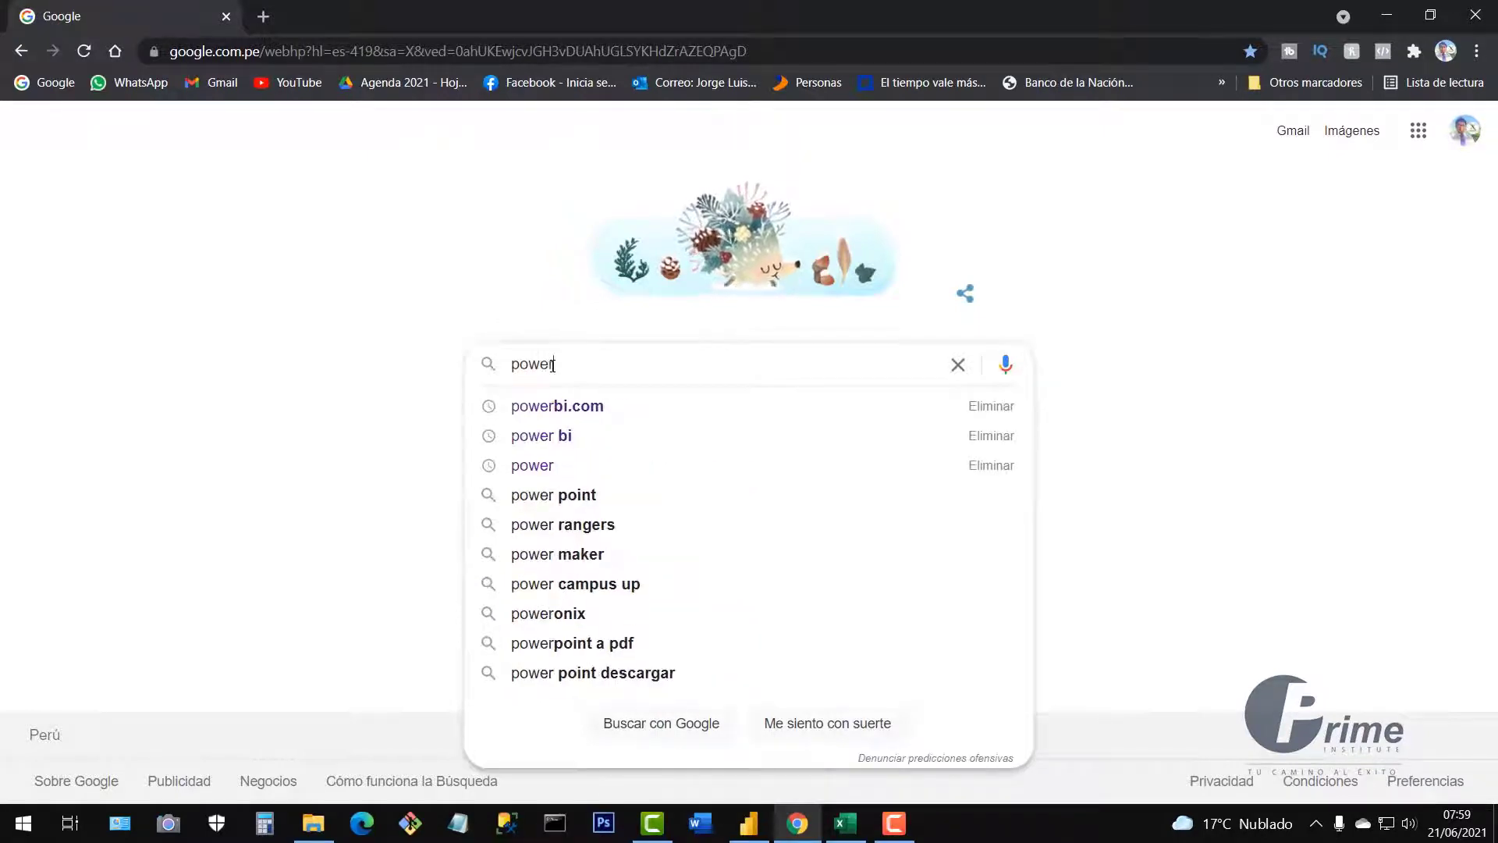
pyautogui.click(619, 435)
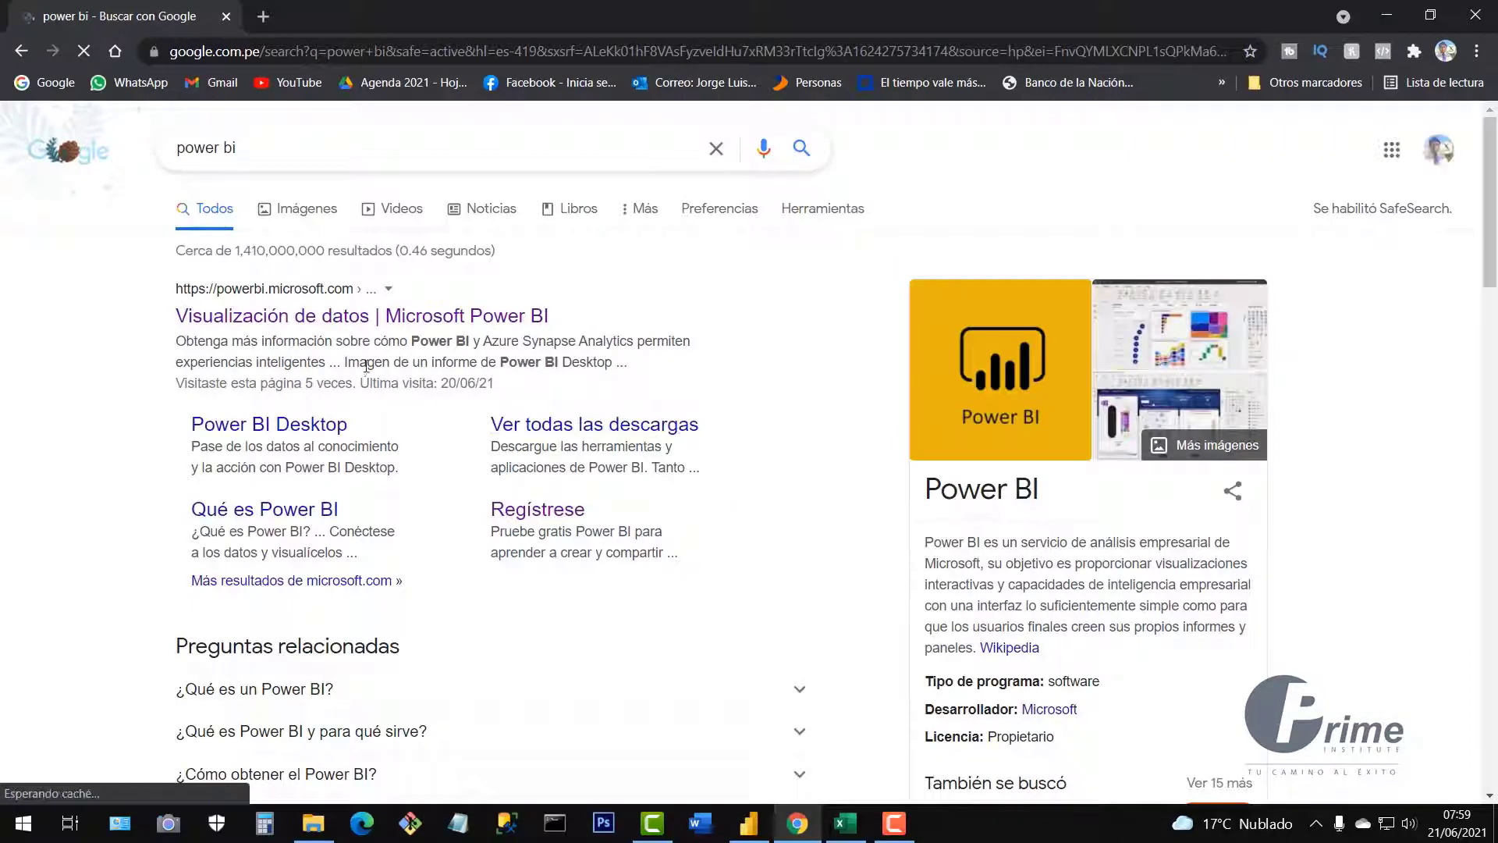
pyautogui.click(321, 323)
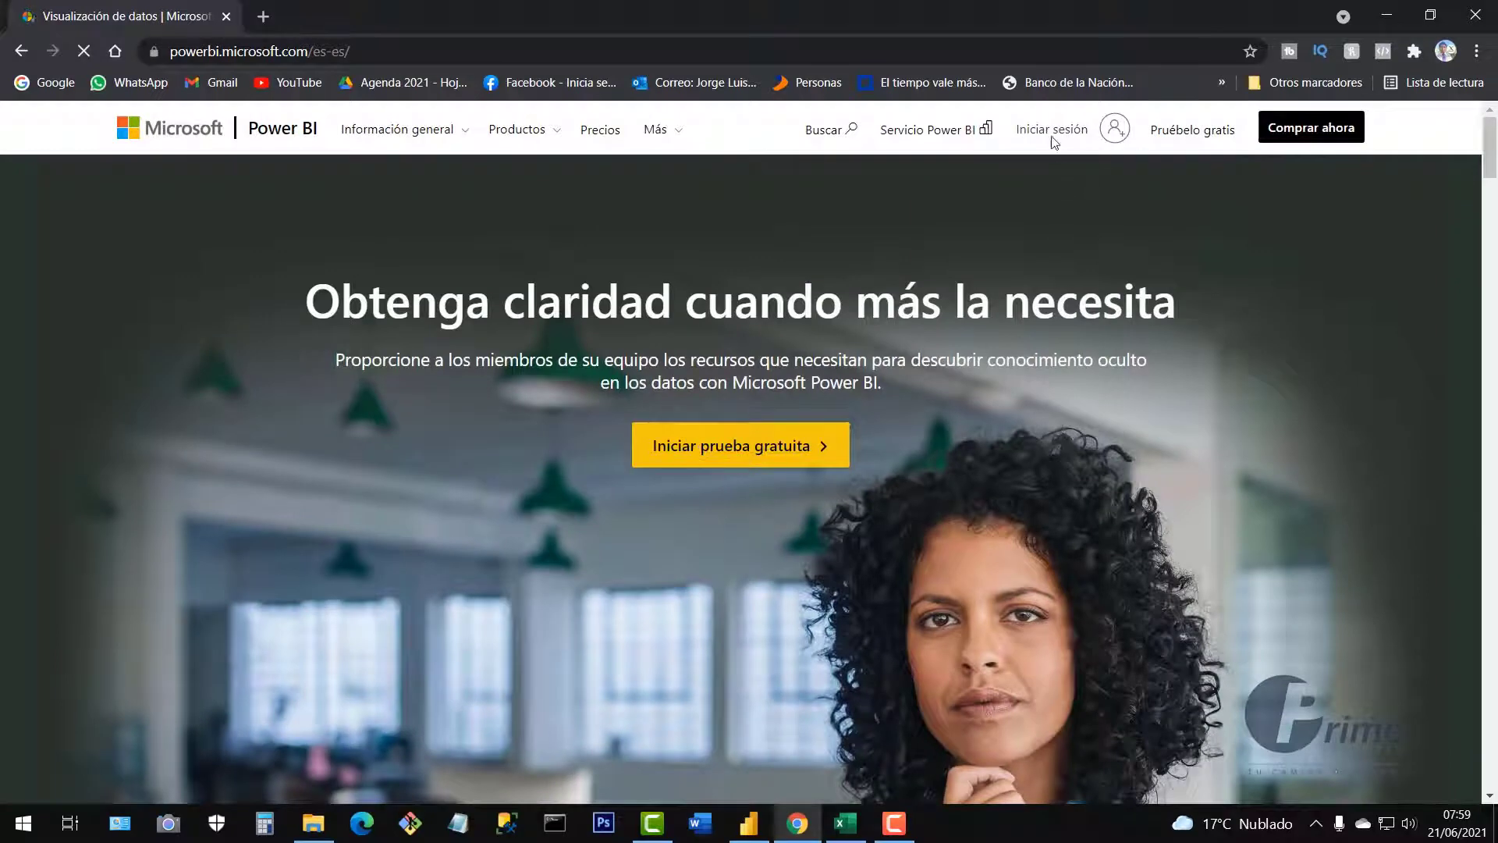
# Sign in to Power BI with the third saved account and its account password, declining to stay signed in
pyautogui.click(1055, 137)
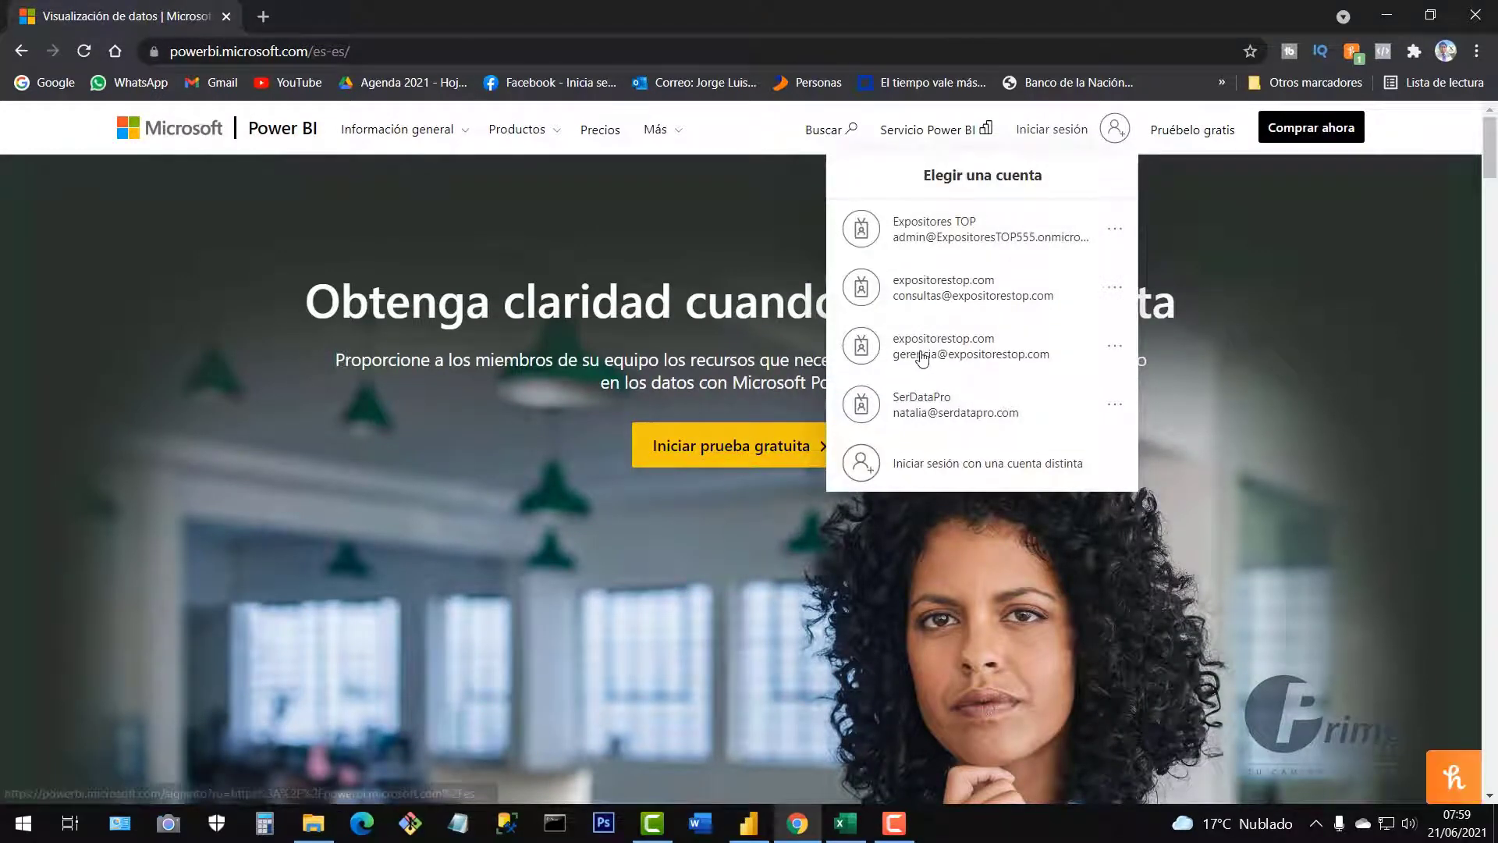
pyautogui.click(922, 357)
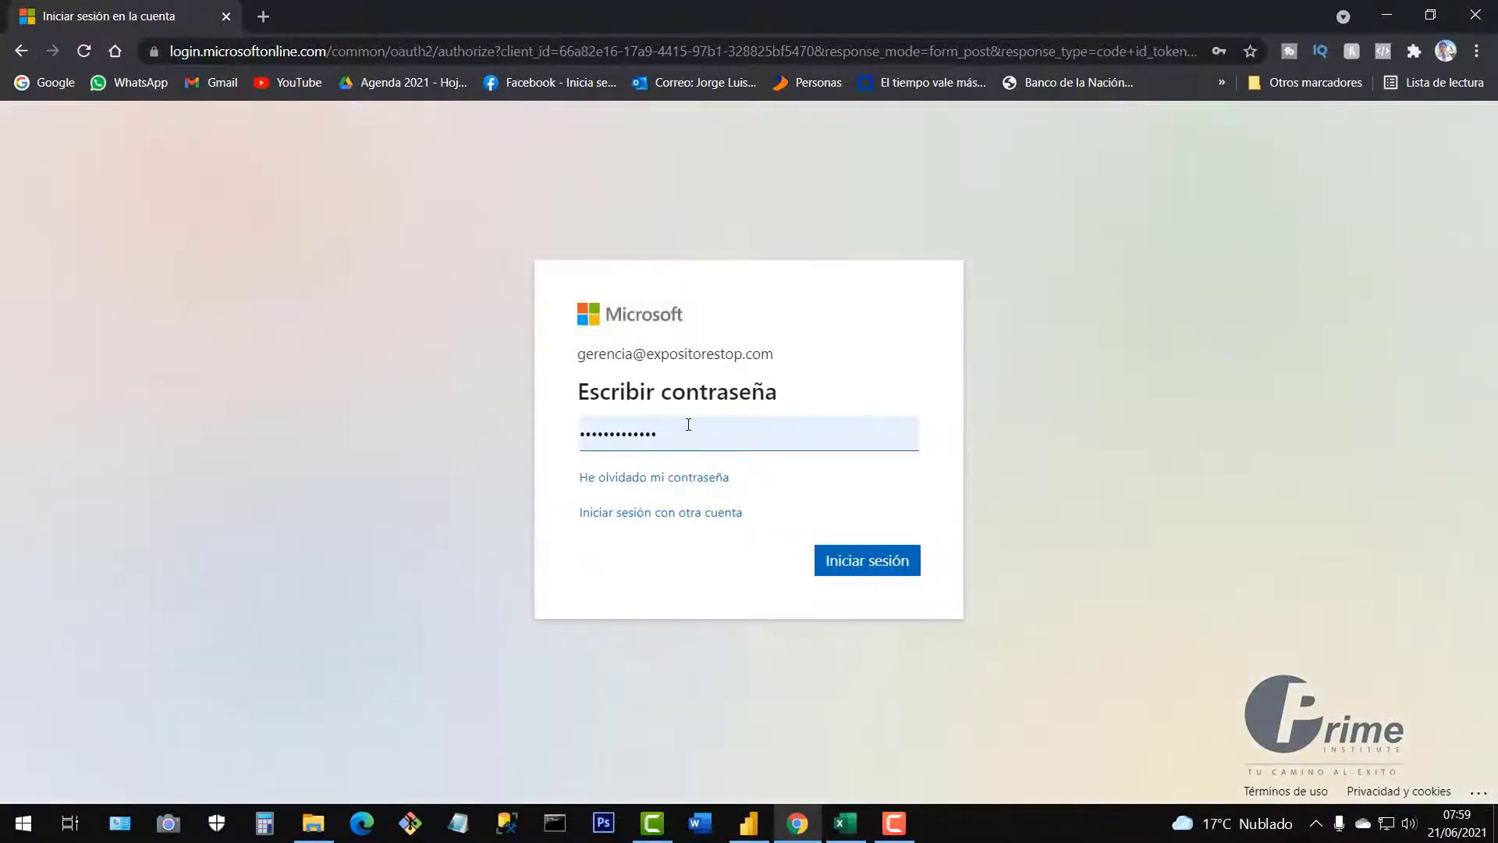
pyautogui.moveTo(585, 357); pyautogui.dragTo(699, 446)
pyautogui.click(852, 555)
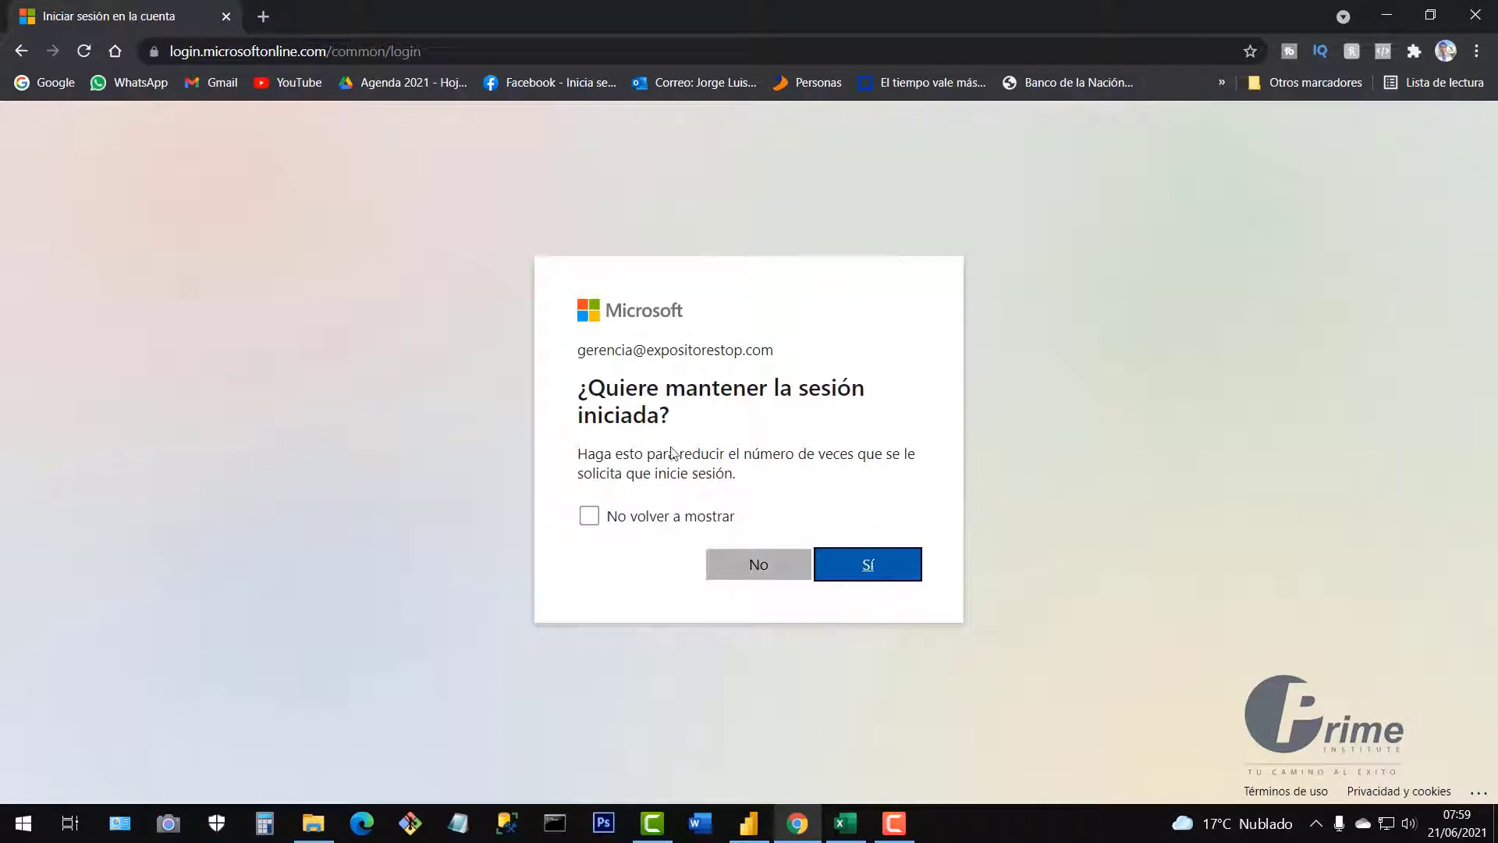
pyautogui.click(756, 566)
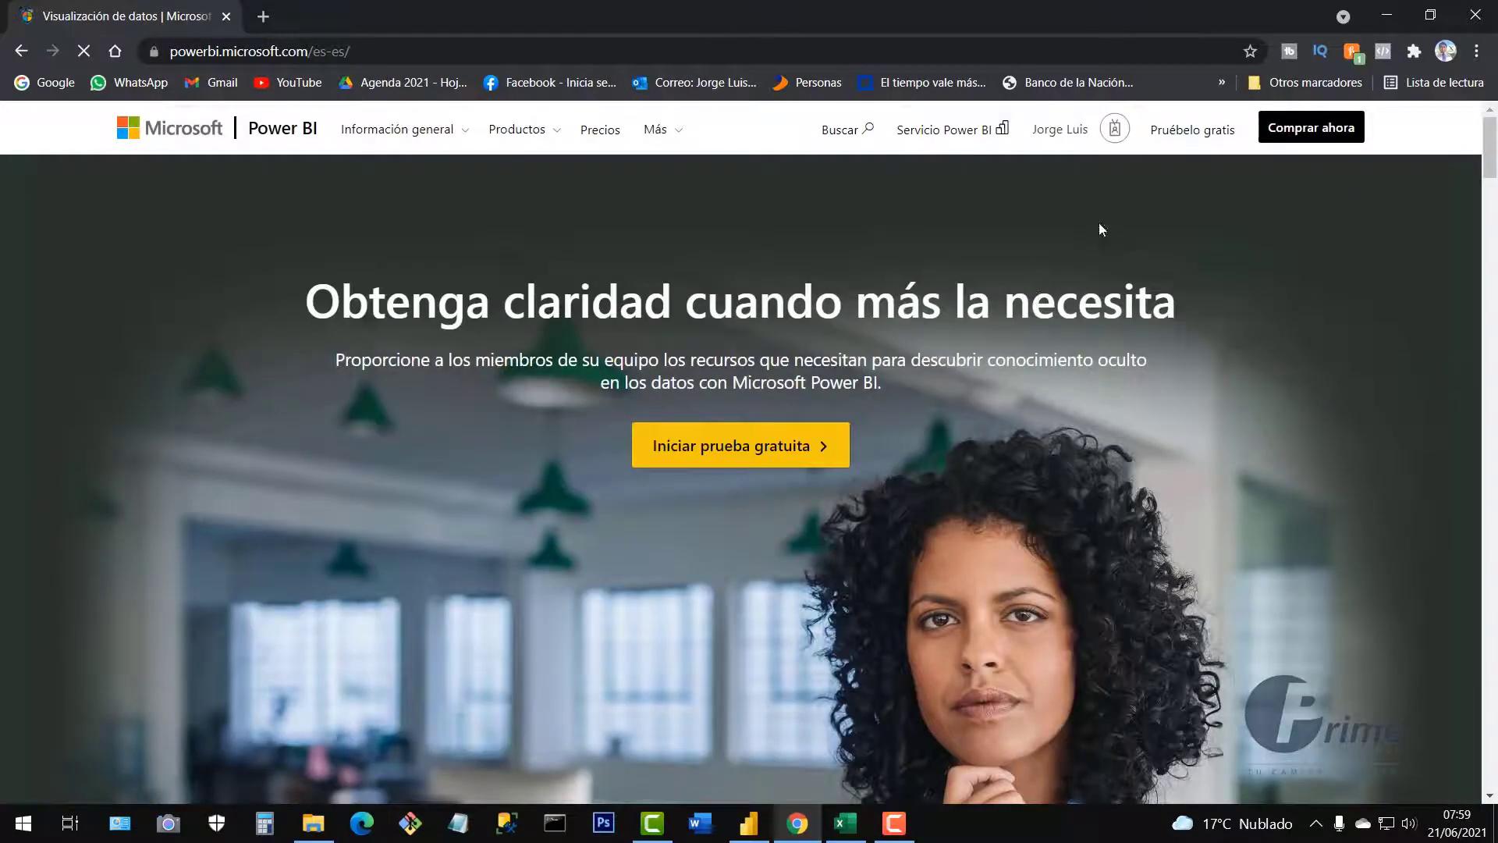
# Open the Power BI service from the signed-in Microsoft account and go to My workspace
pyautogui.click(1078, 138)
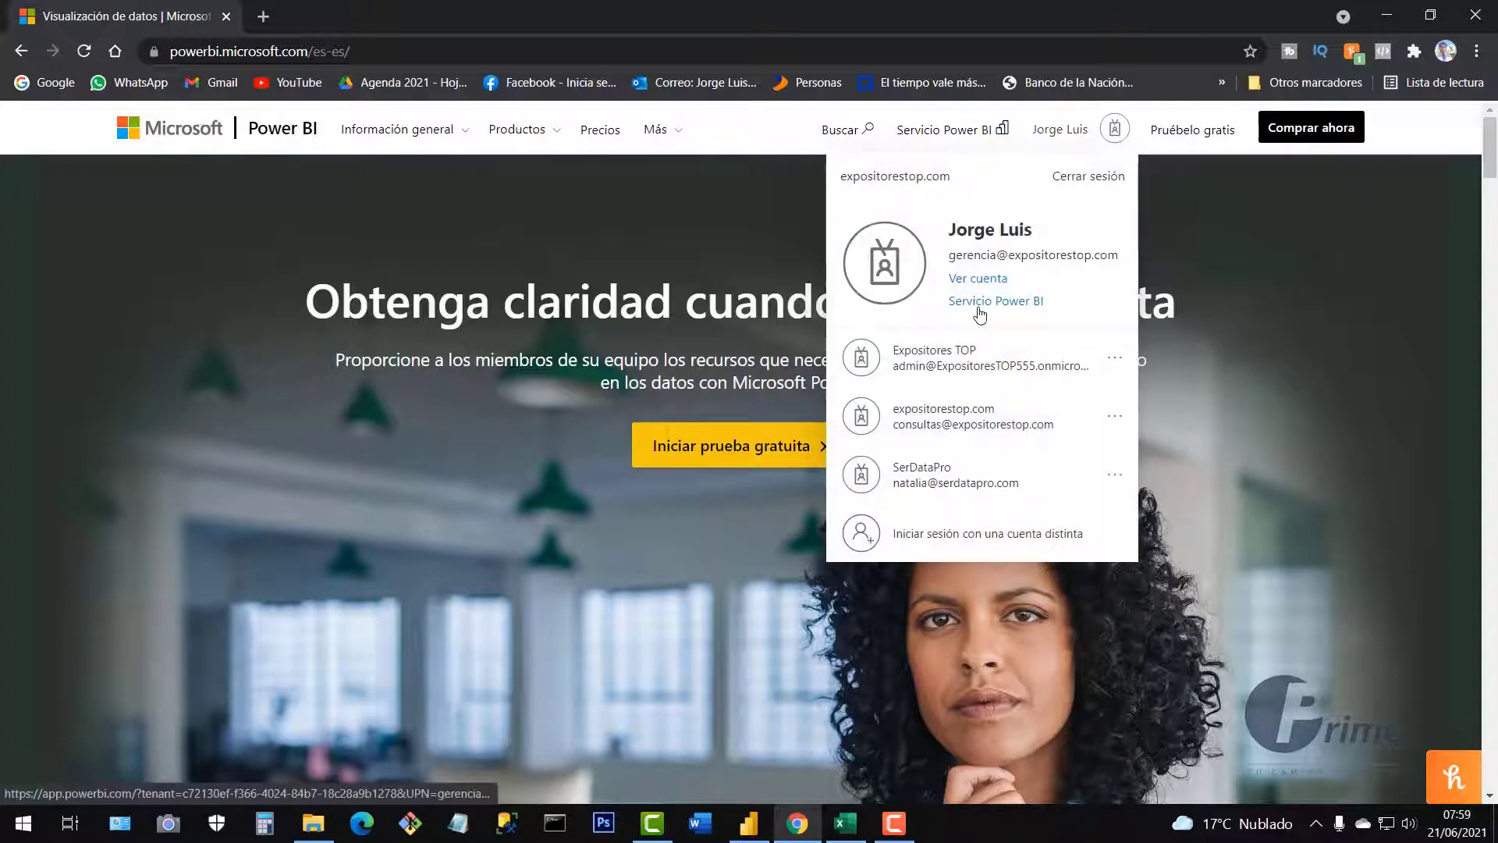
pyautogui.click(981, 302)
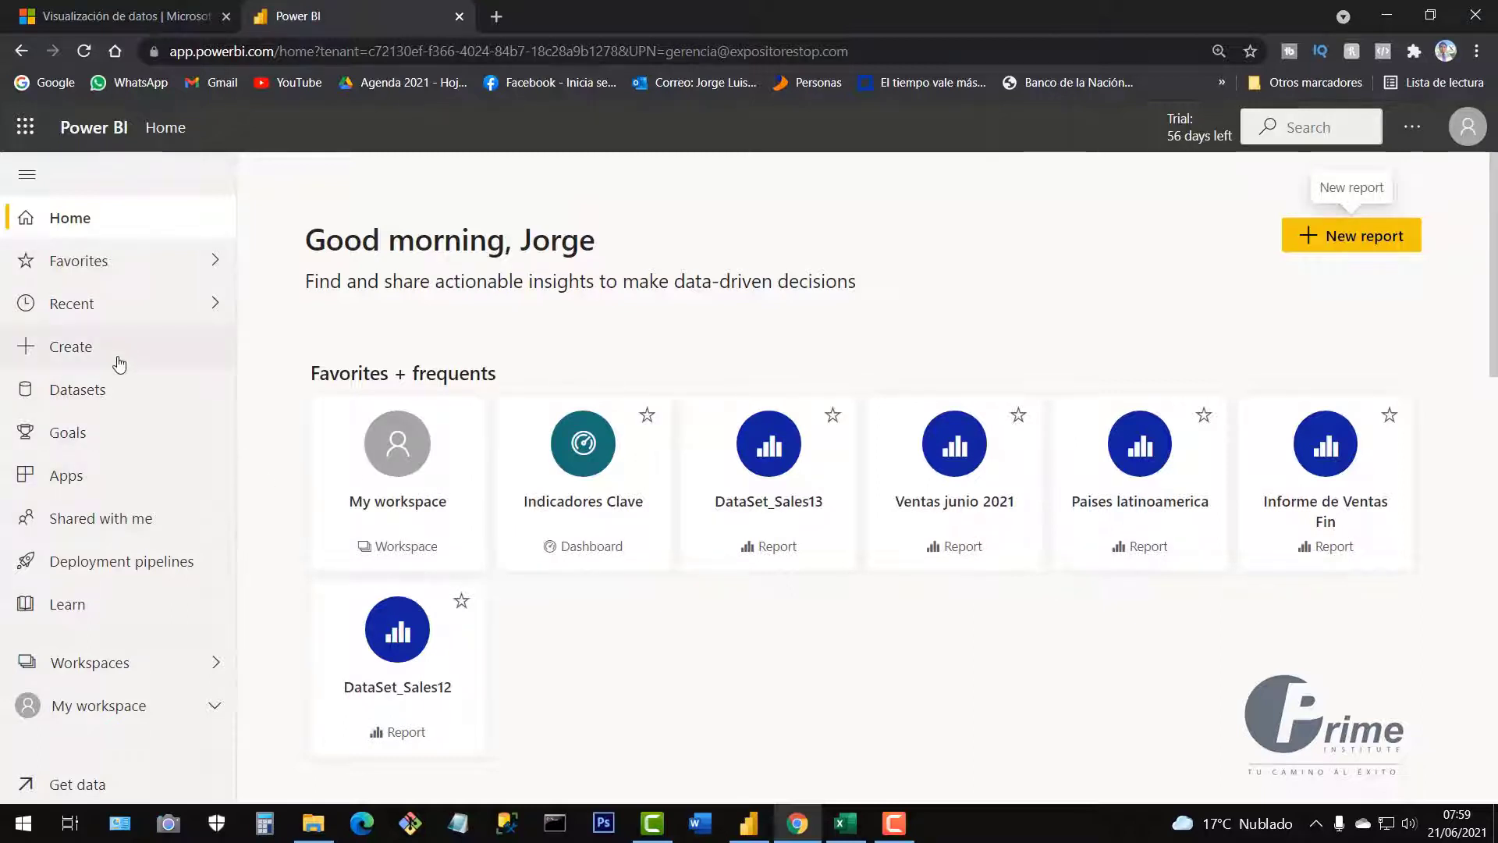
pyautogui.click(90, 666)
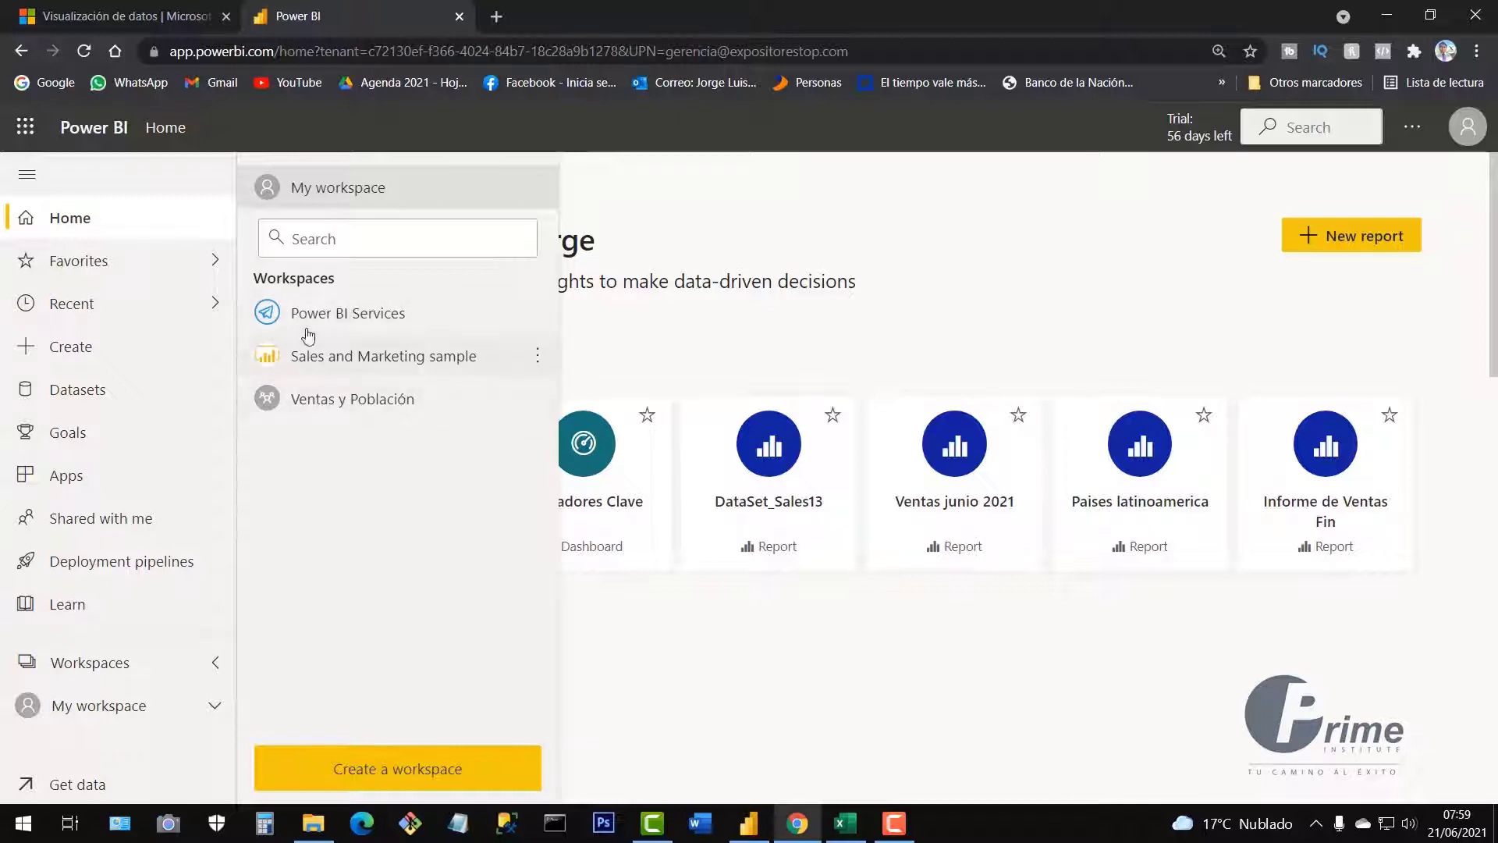
pyautogui.click(348, 192)
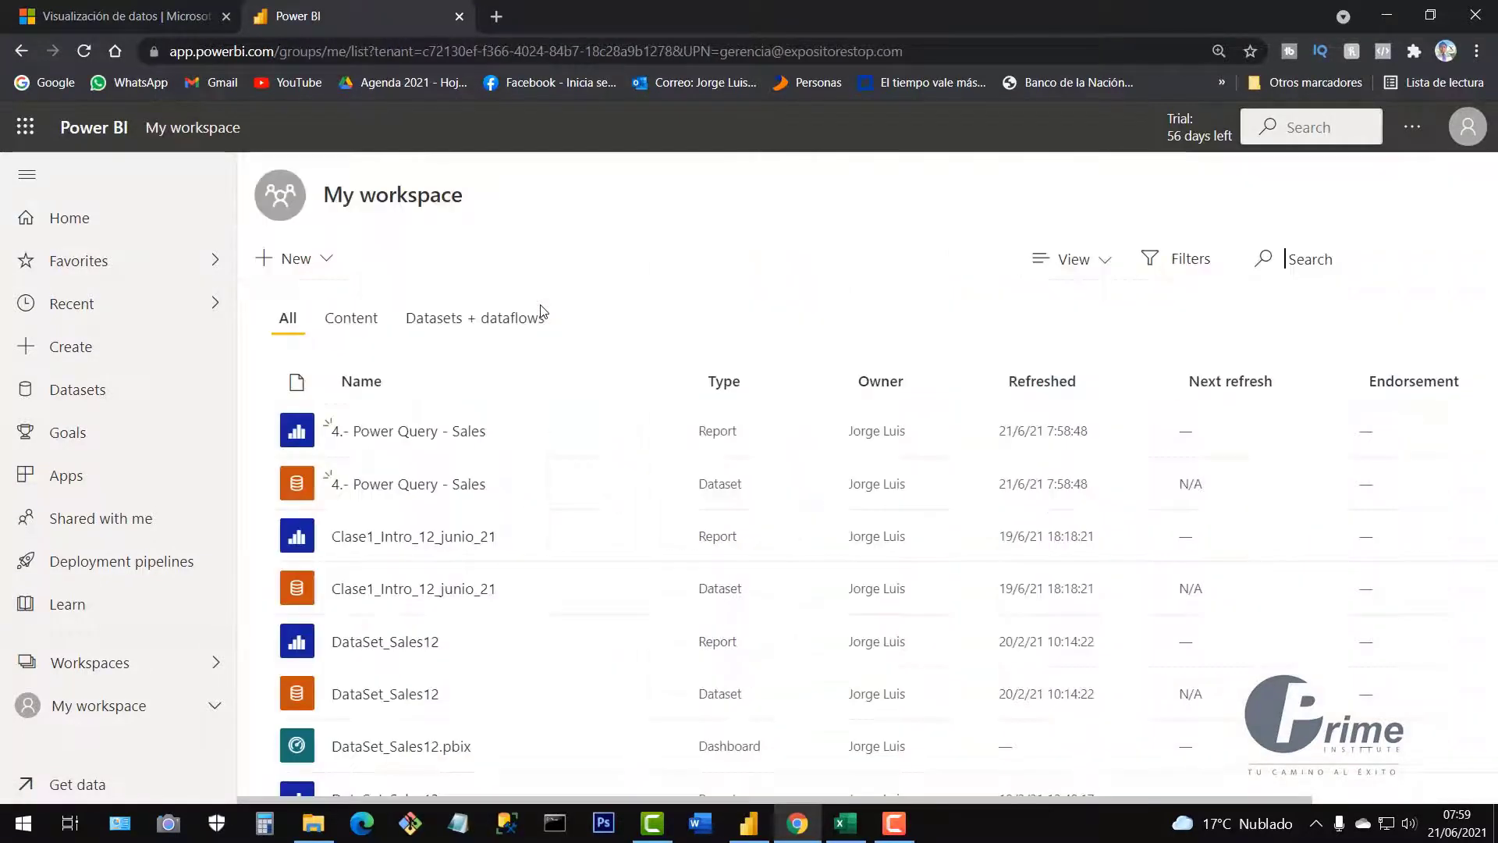
# Look through the reports, datasets and dashboards listed in My workspace
pyautogui.scroll(-3, 546, 556)
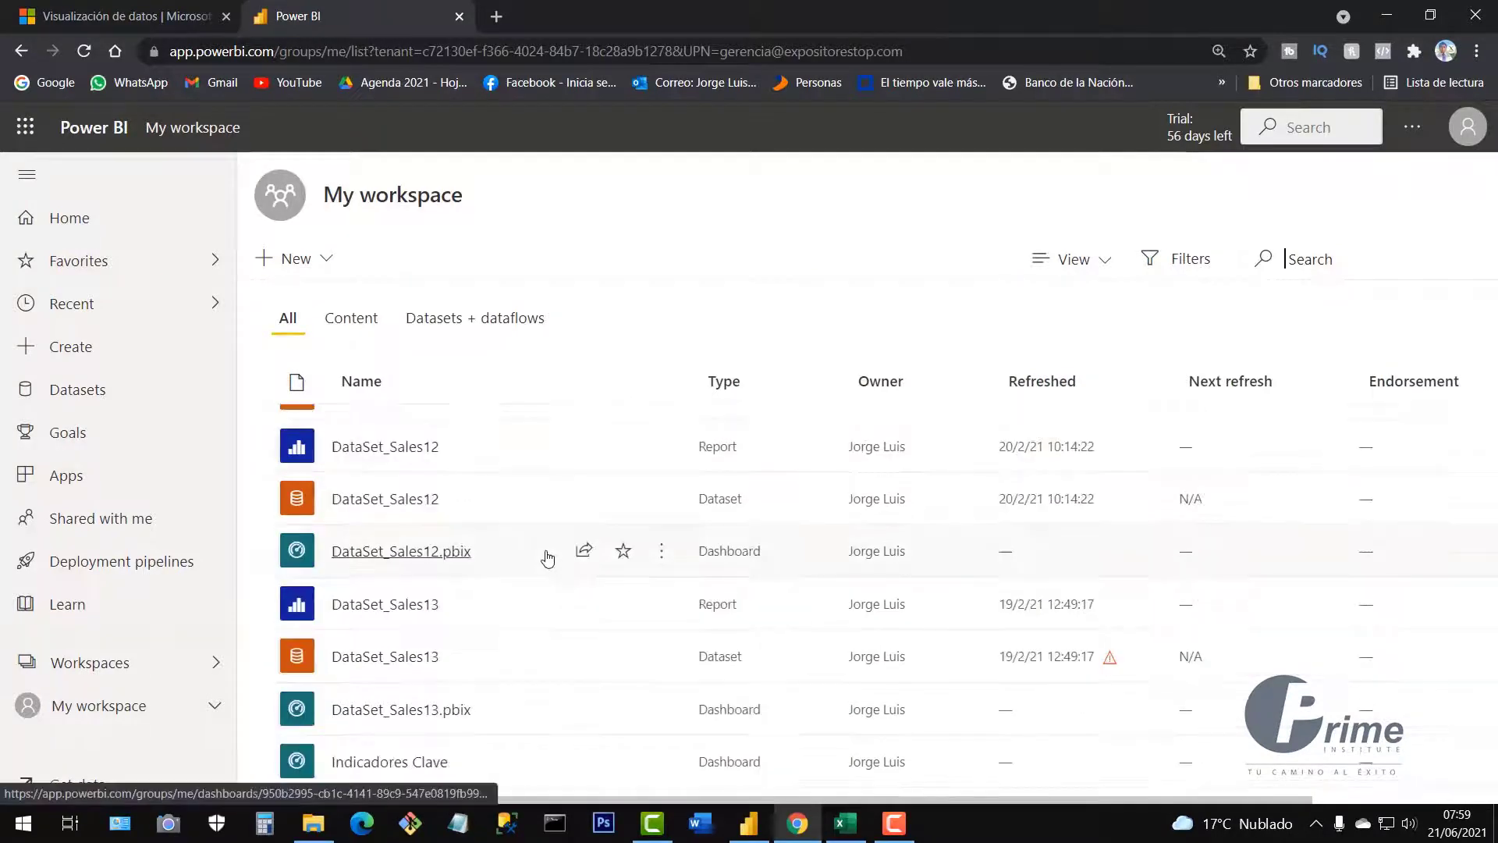
pyautogui.scroll(-3, 547, 557)
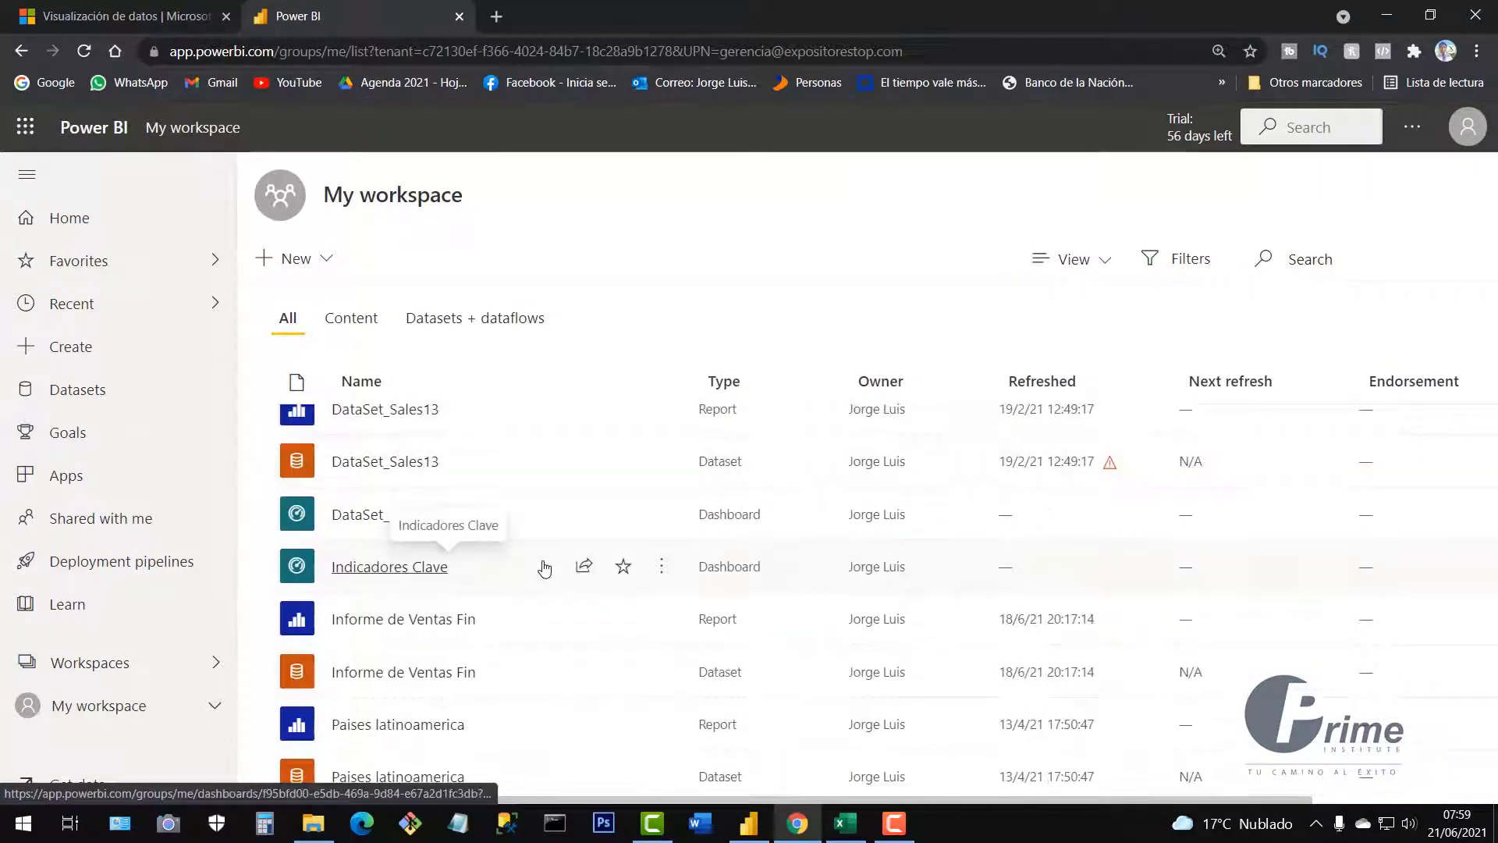
pyautogui.scroll(-3, 546, 567)
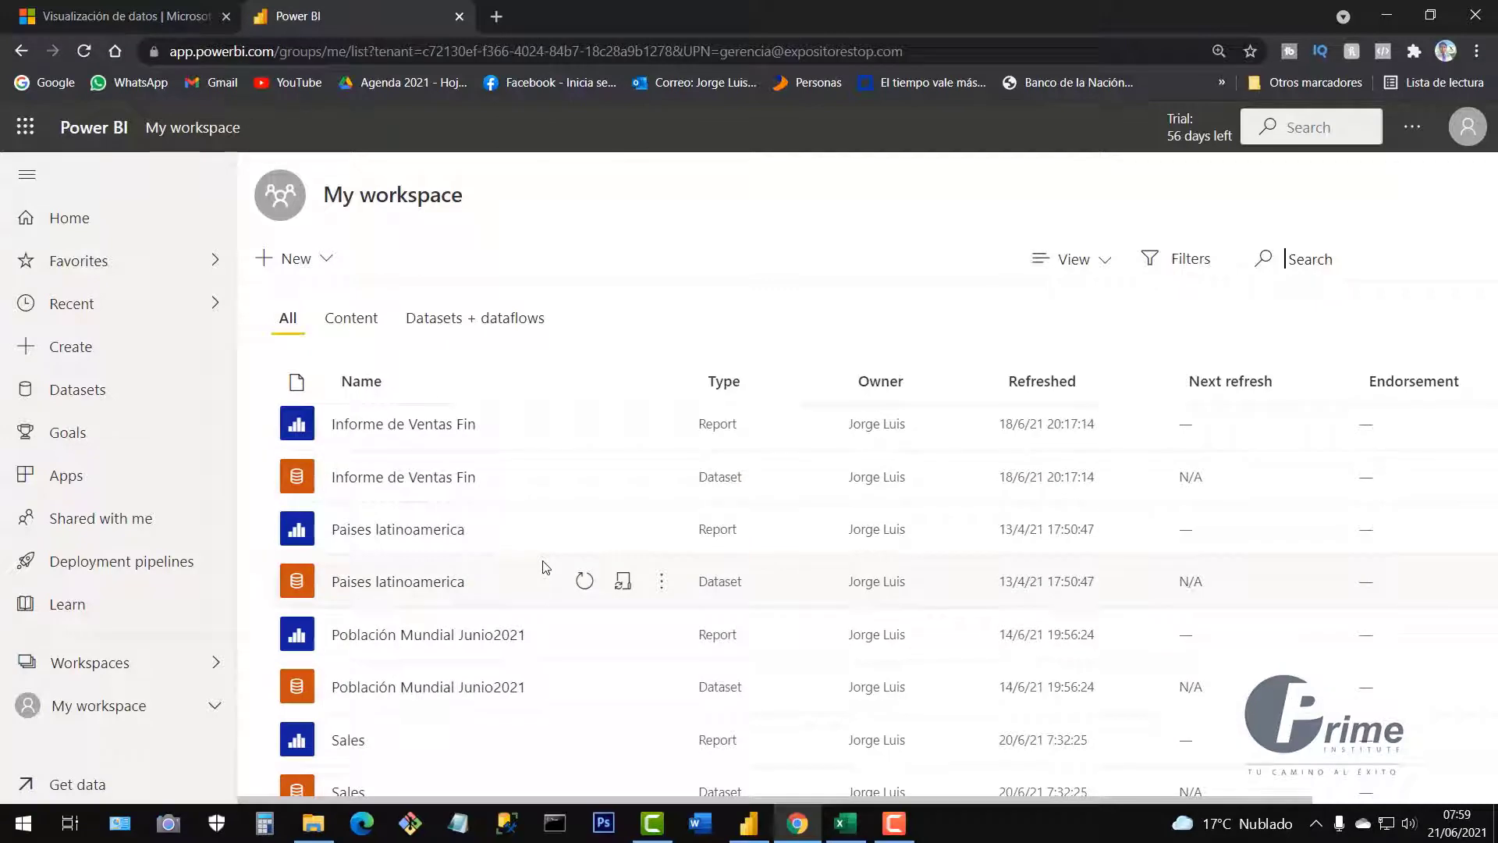
pyautogui.scroll(-3, 546, 567)
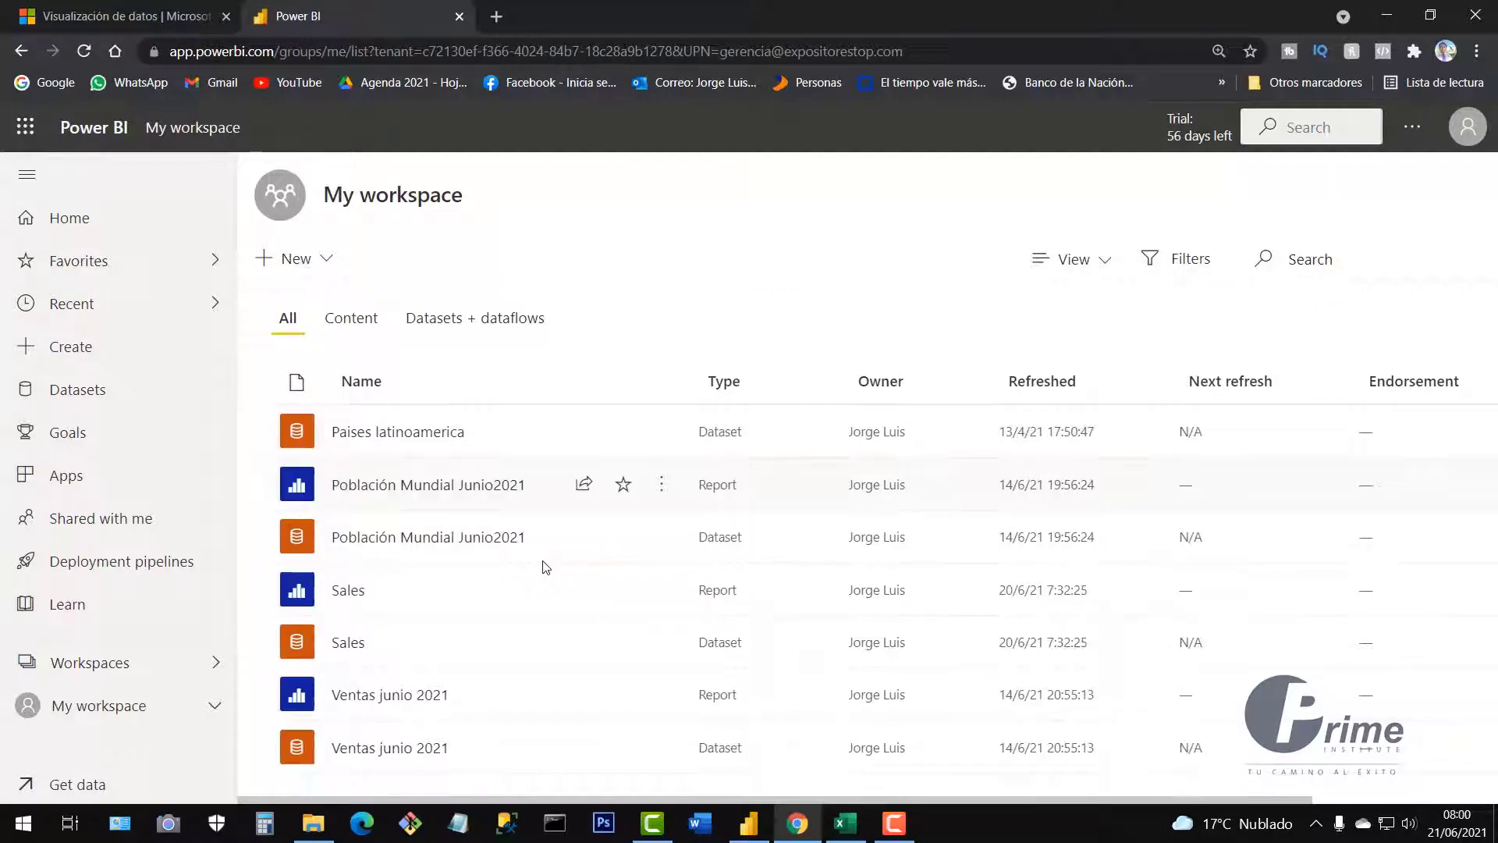
pyautogui.scroll(3, 546, 567)
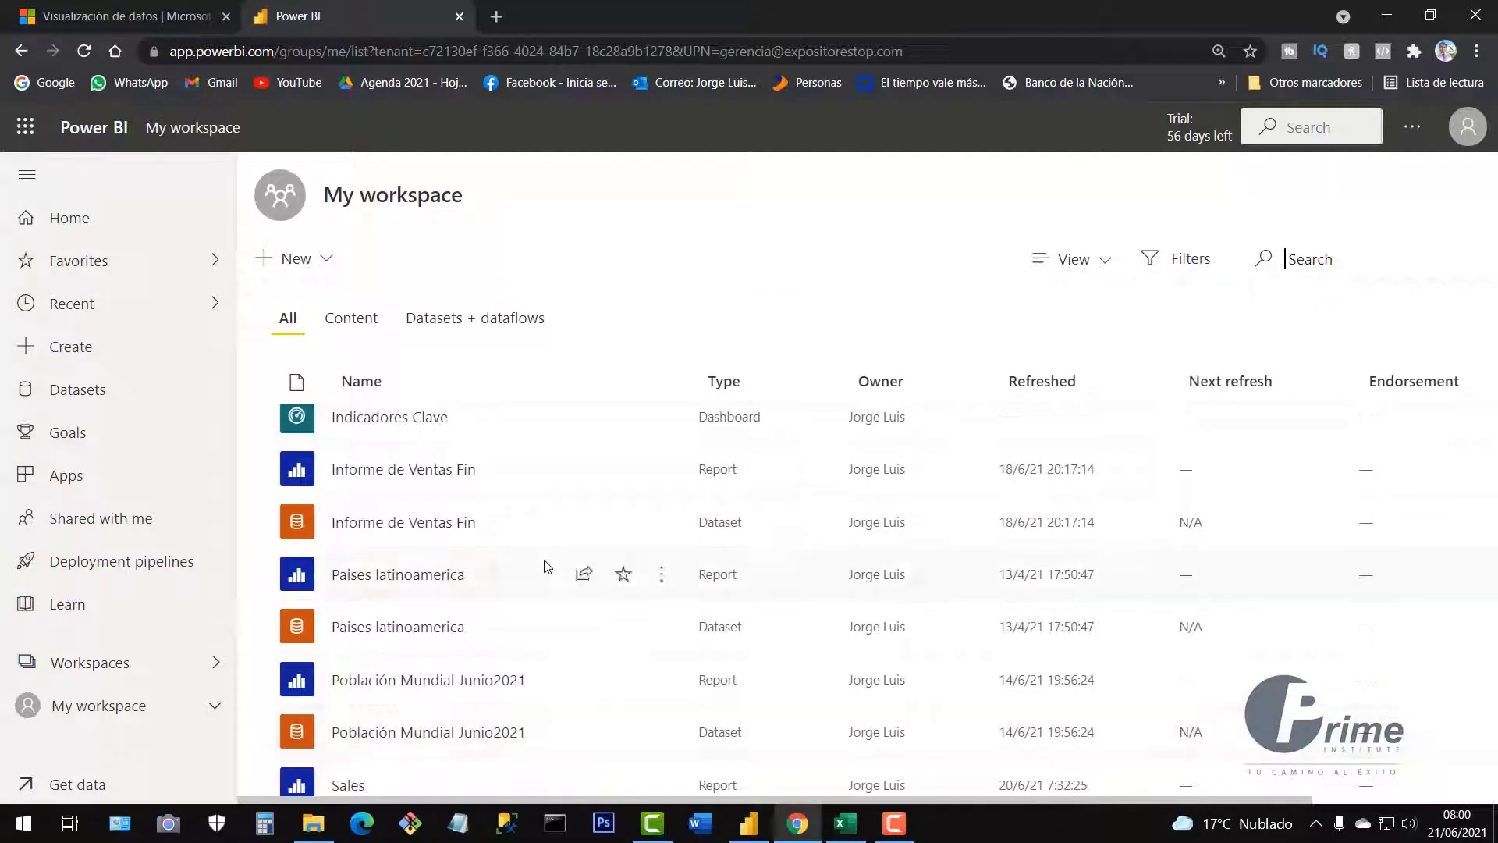
pyautogui.scroll(3, 545, 567)
pyautogui.scroll(3, 546, 567)
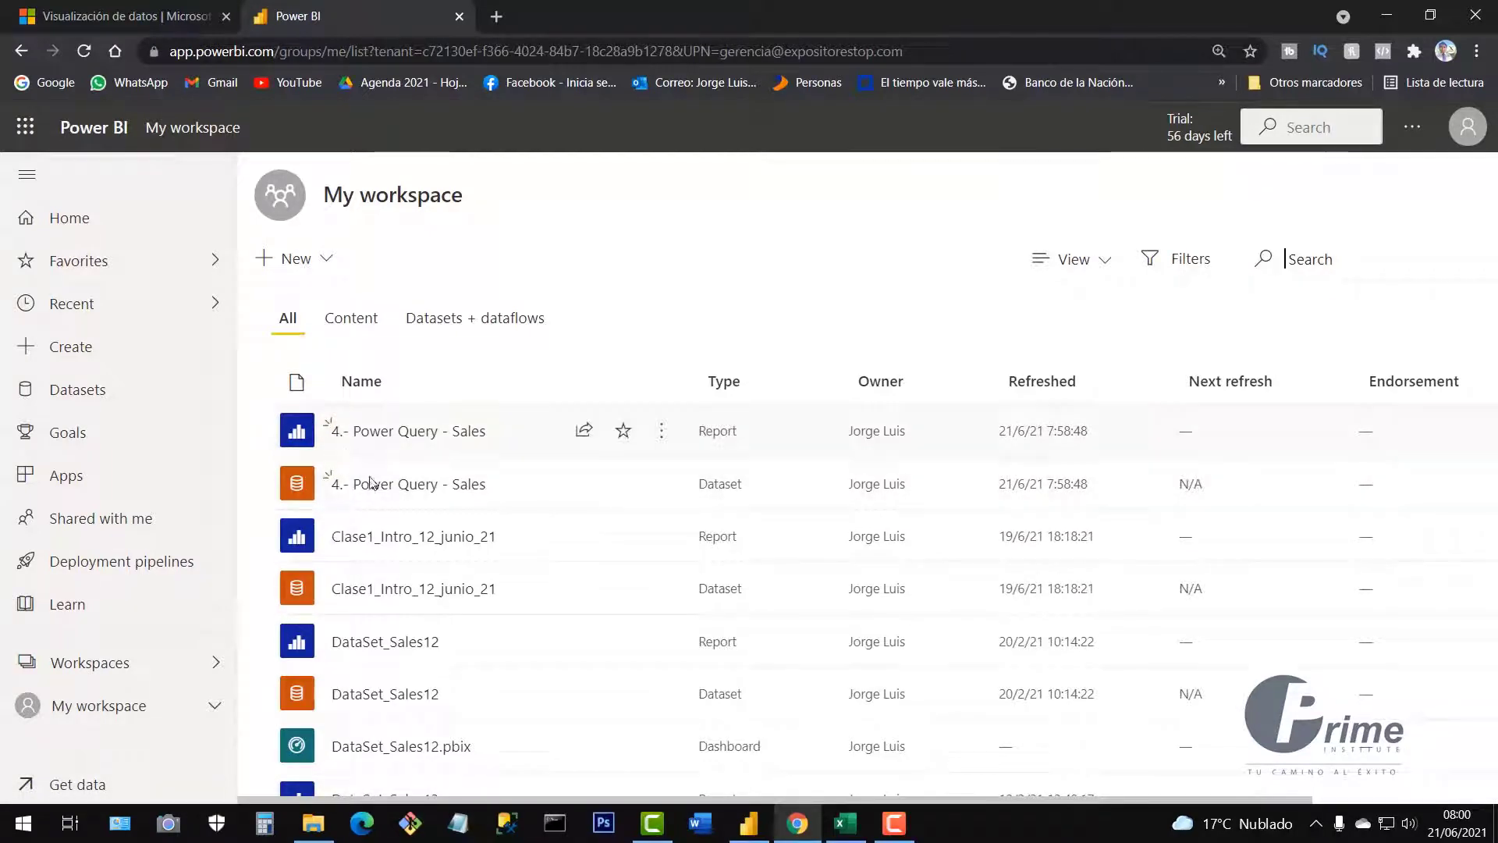
# View the Sales table's data in Power BI Desktop, then open the published "4.- Power Query - Sales" report in the browser
pyautogui.click(749, 823)
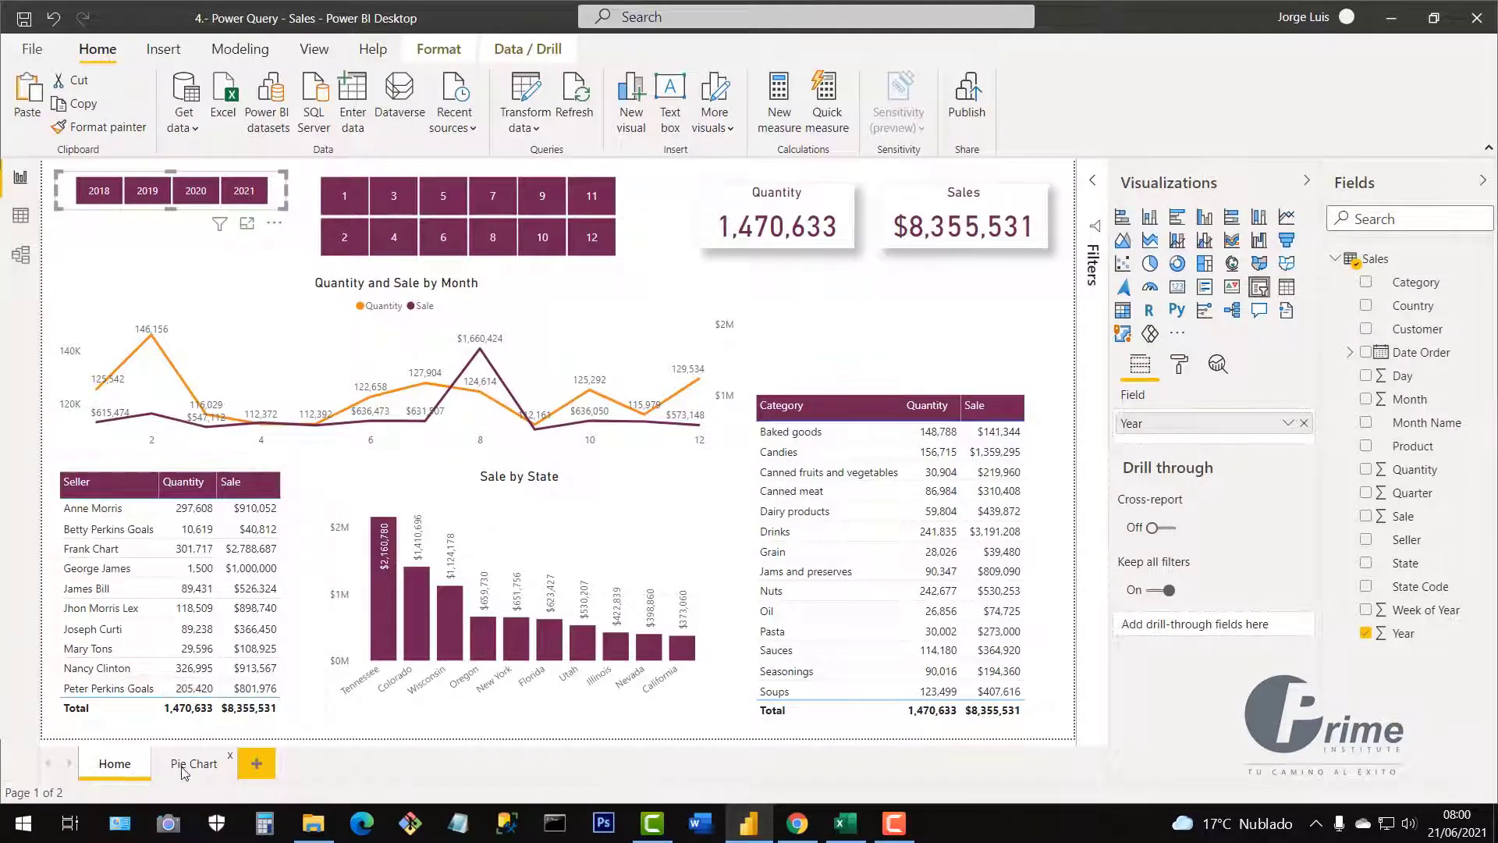
pyautogui.click(21, 218)
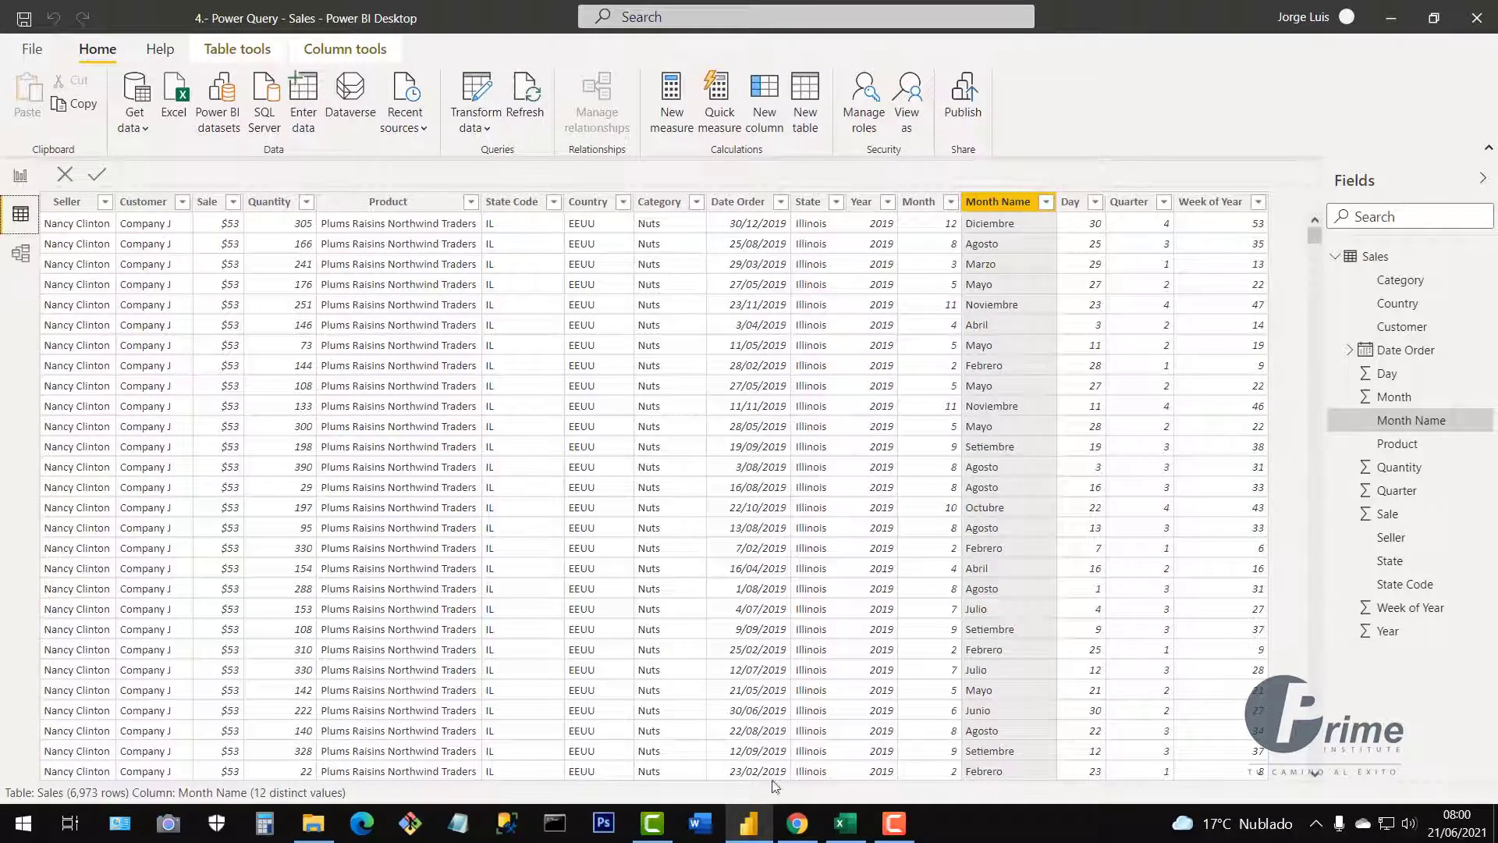
pyautogui.click(797, 823)
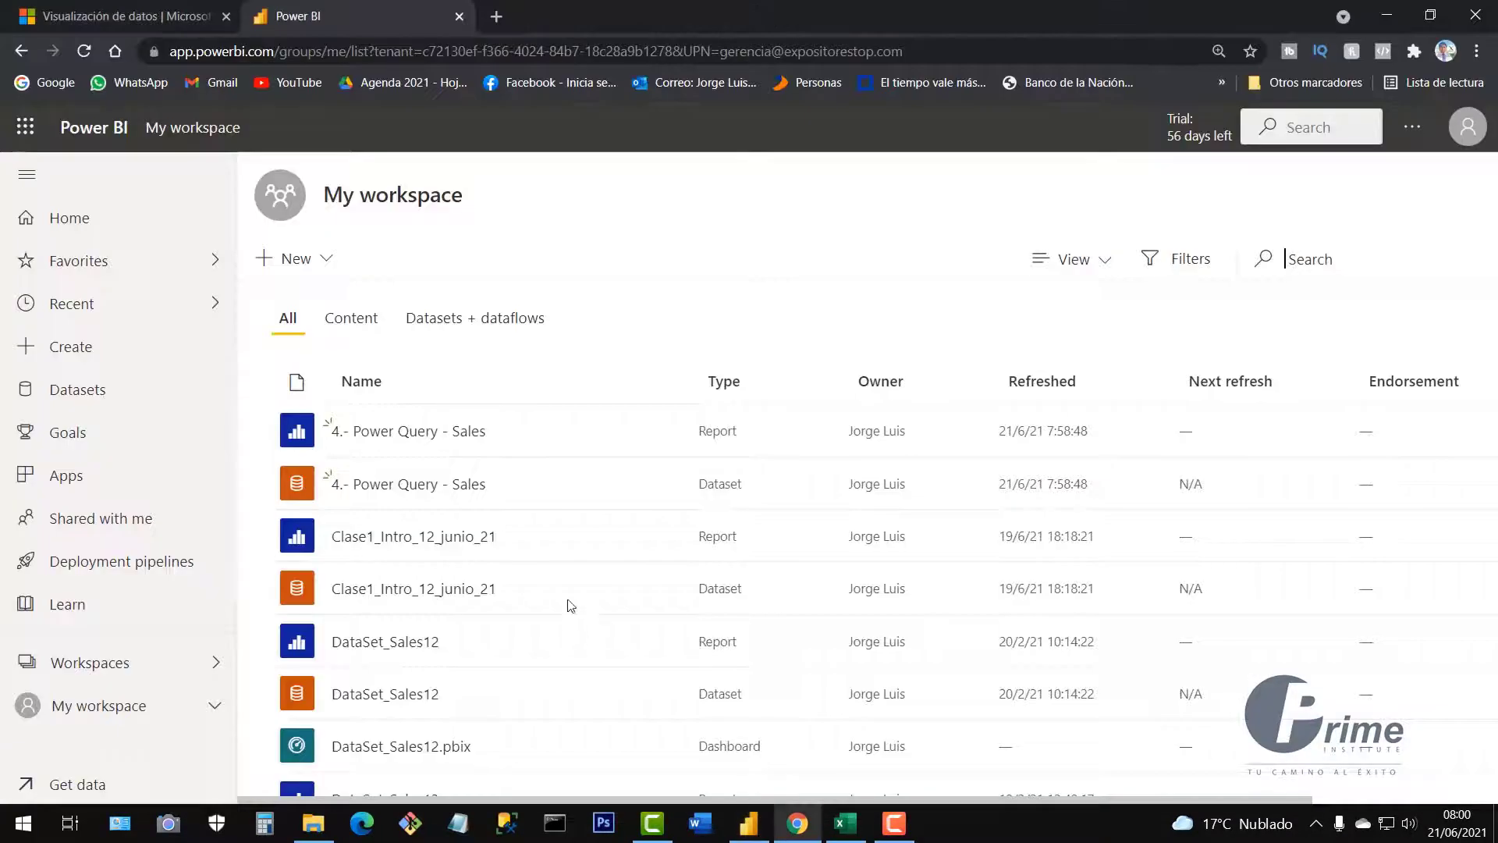
pyautogui.click(375, 434)
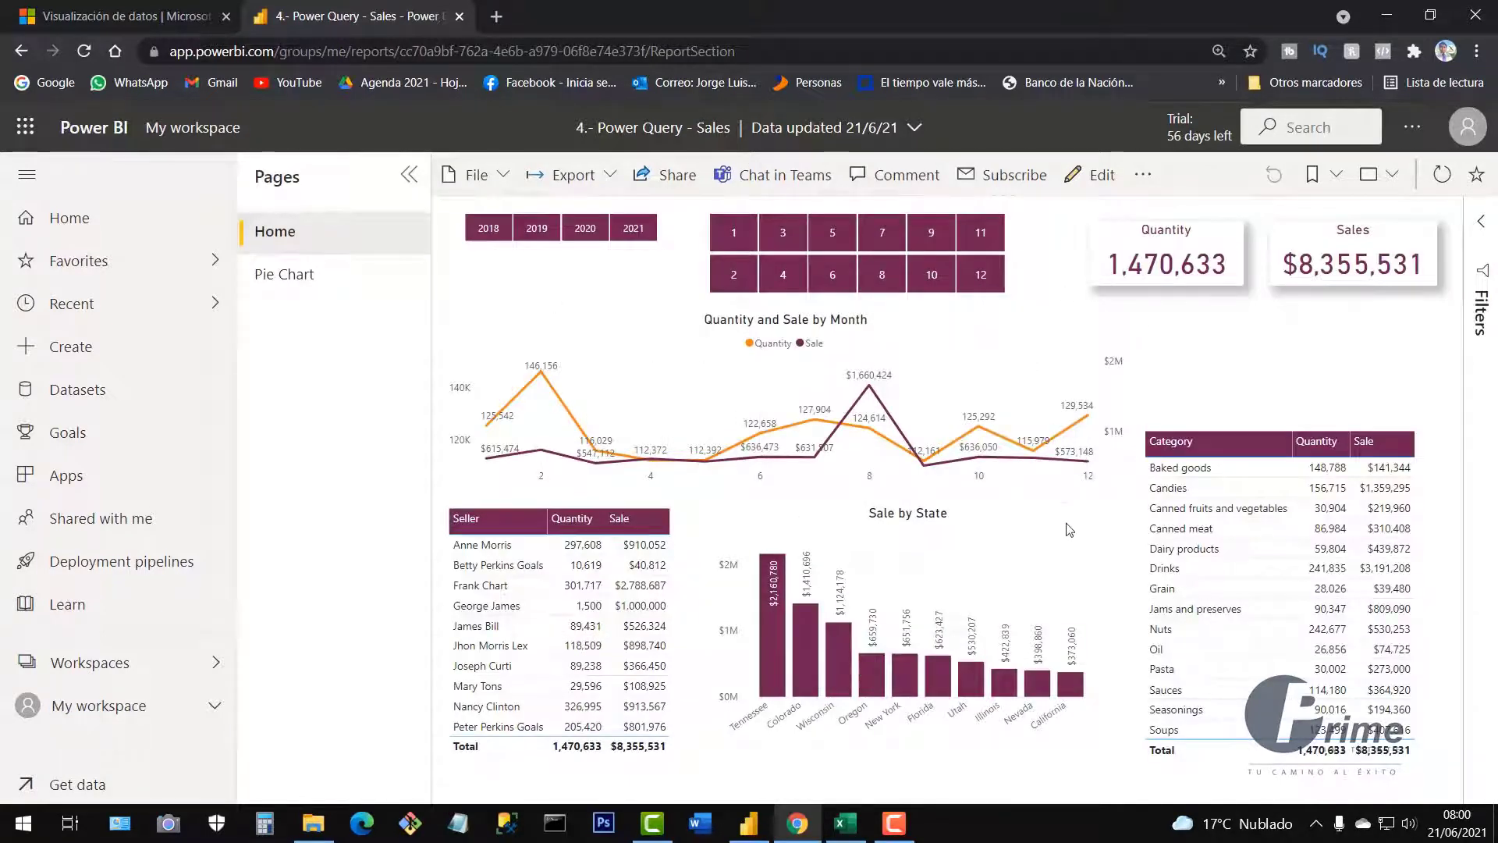
# Check the signed-in account's details, highlighting the domain of its e-mail address
pyautogui.click(1412, 127)
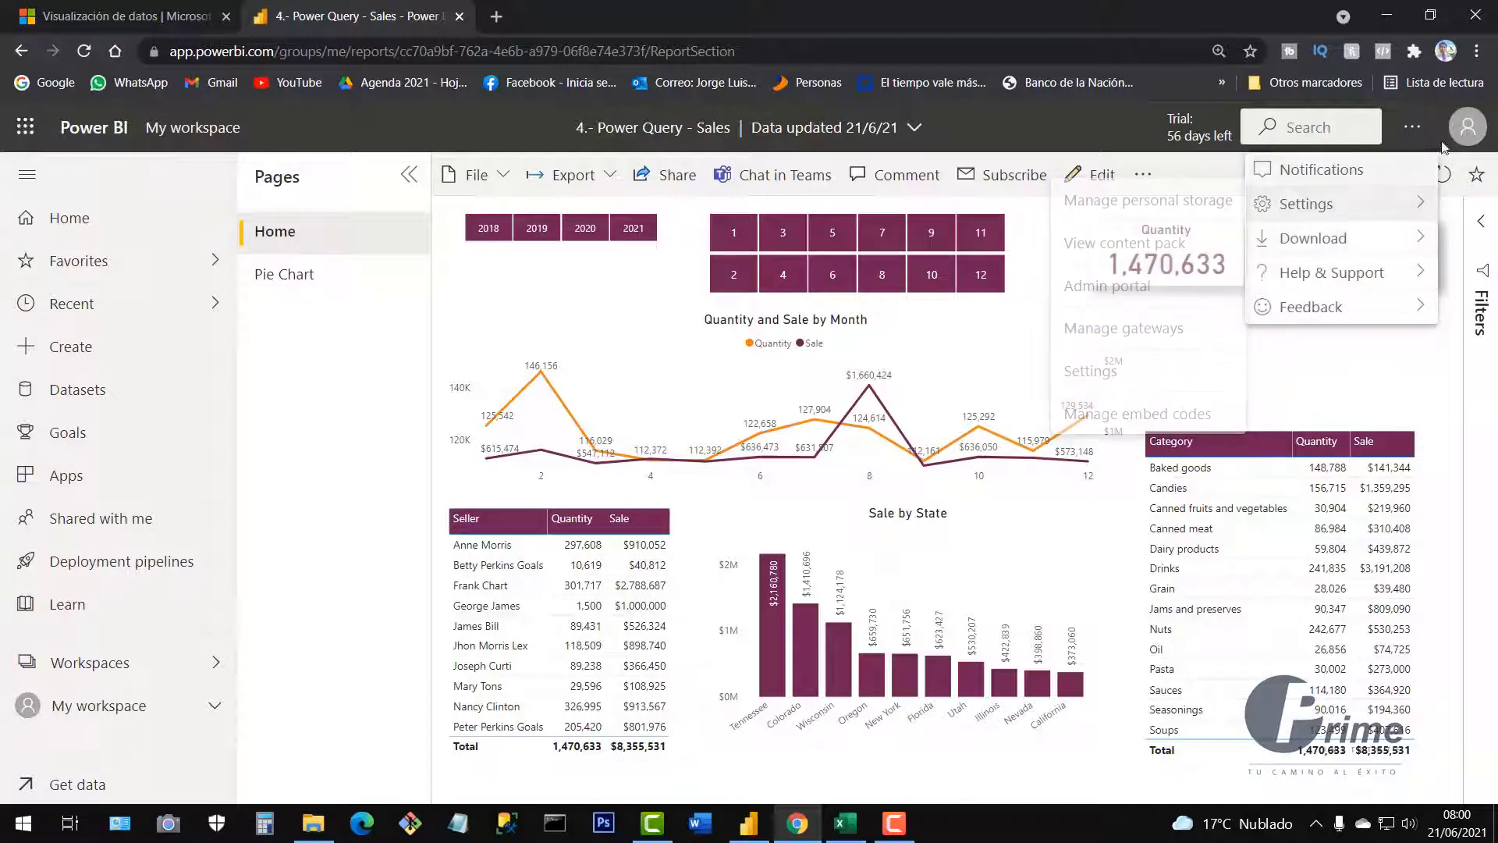
pyautogui.click(1412, 127)
pyautogui.click(1467, 129)
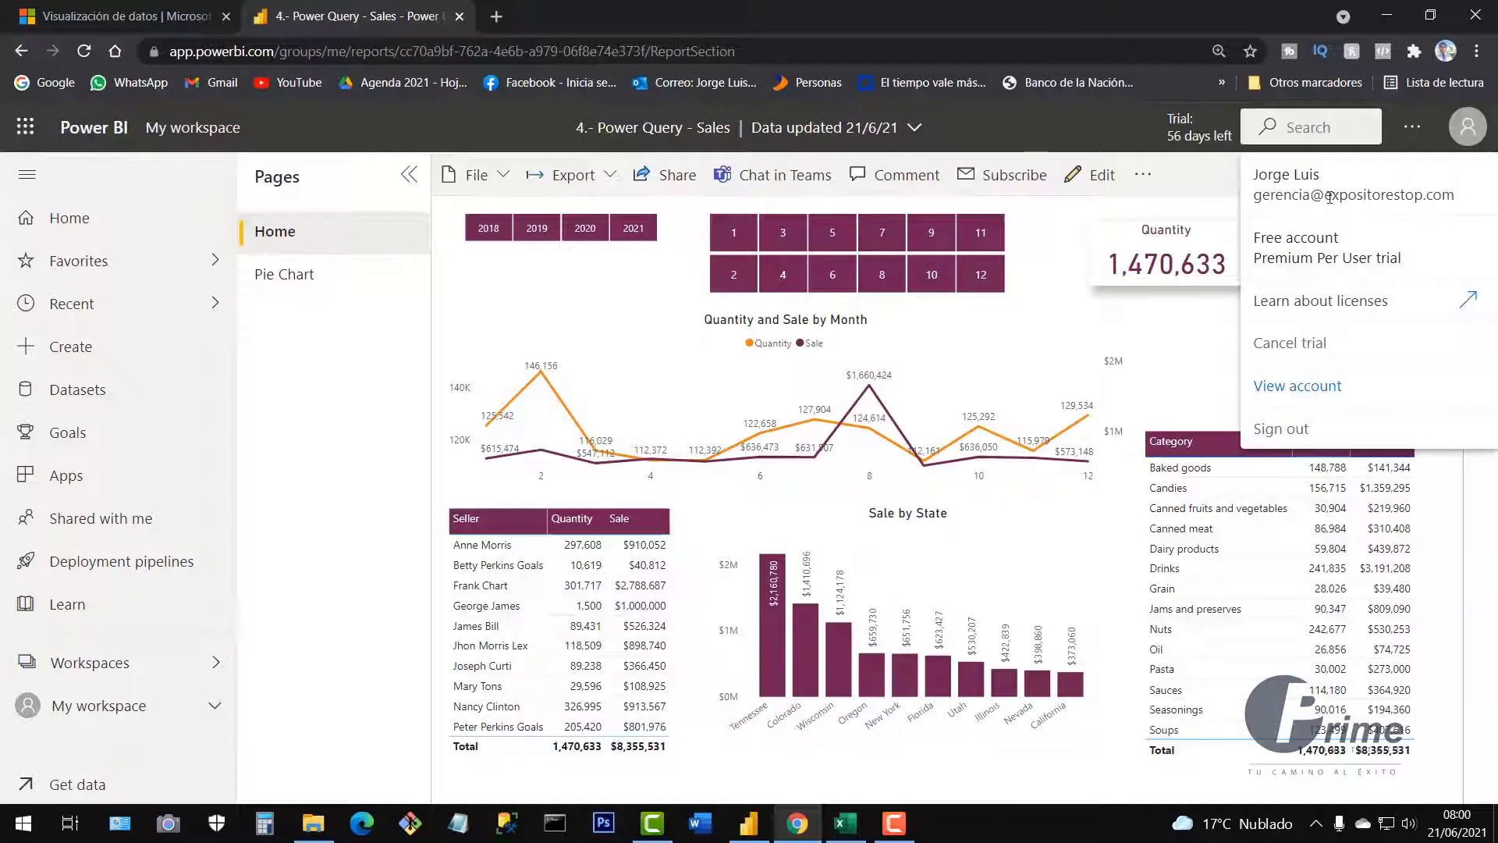
pyautogui.moveTo(1329, 198); pyautogui.dragTo(1456, 197)
pyautogui.click(1095, 137)
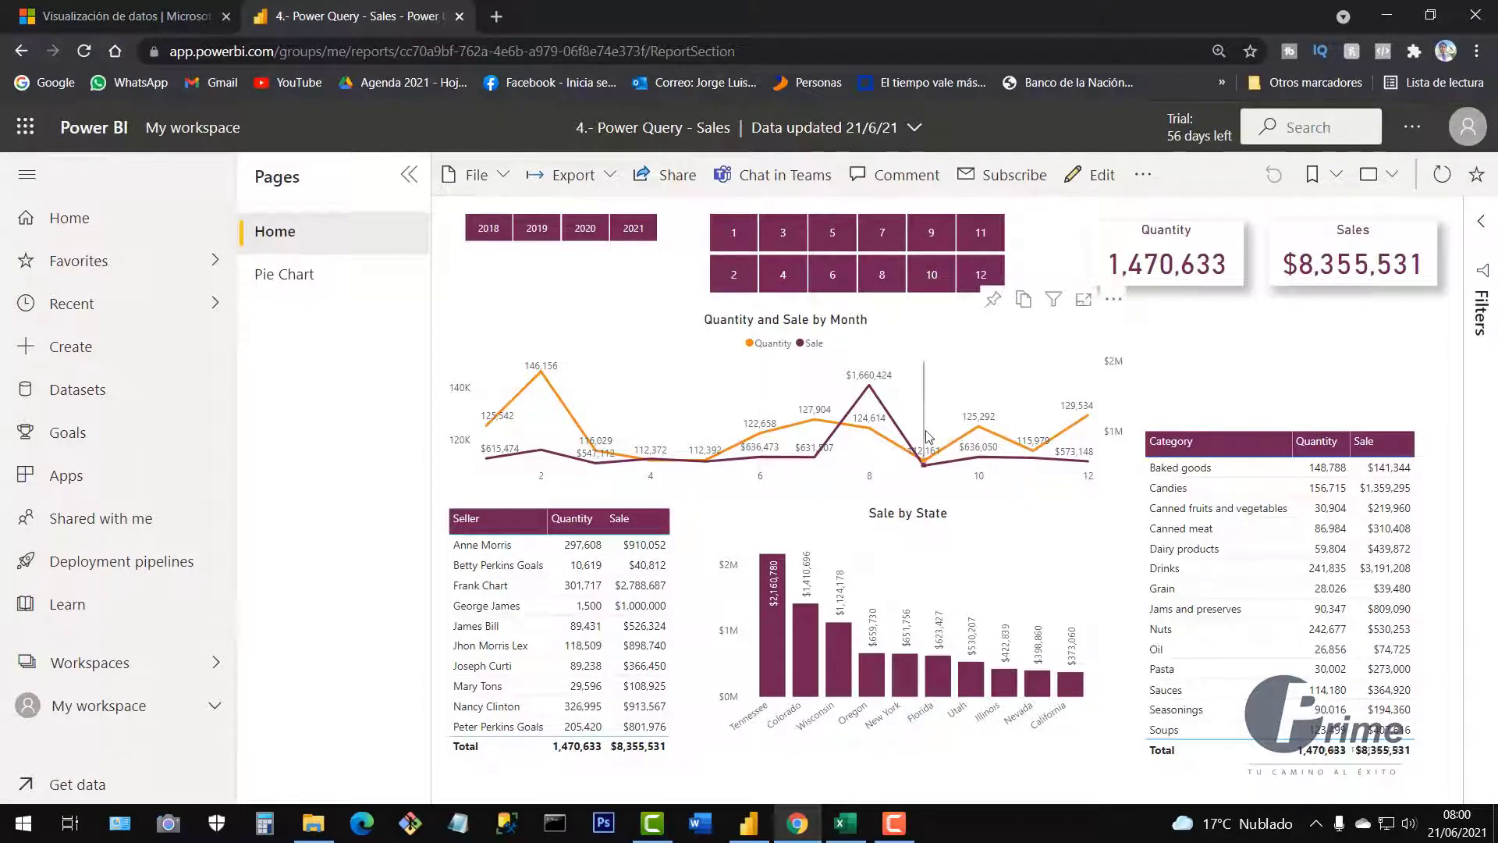
# Copy the report's sharing link for people in the organization and close the sharing dialog
pyautogui.click(676, 181)
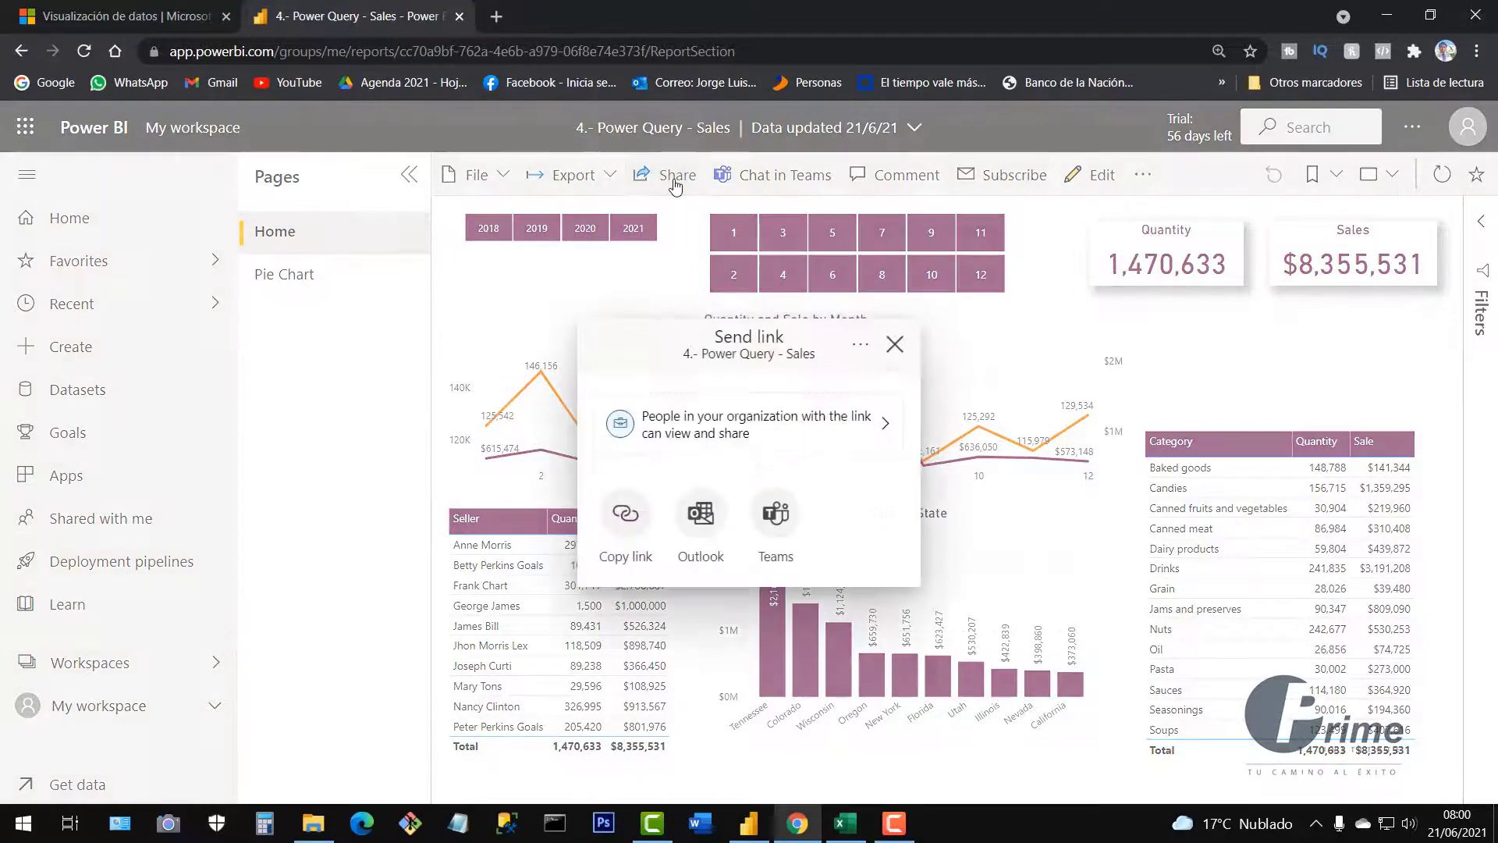
pyautogui.click(624, 517)
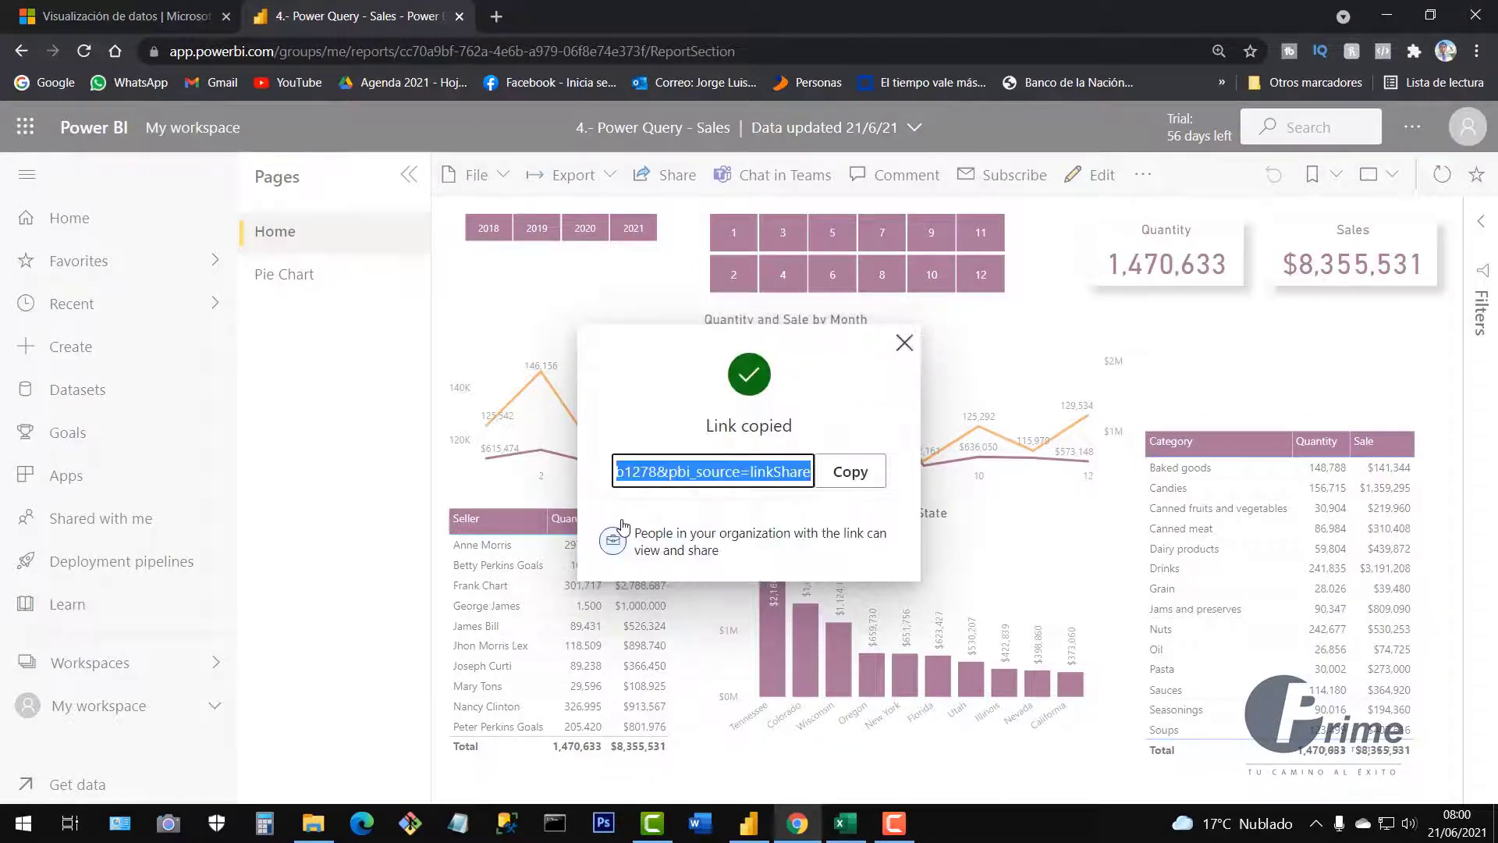
pyautogui.click(850, 473)
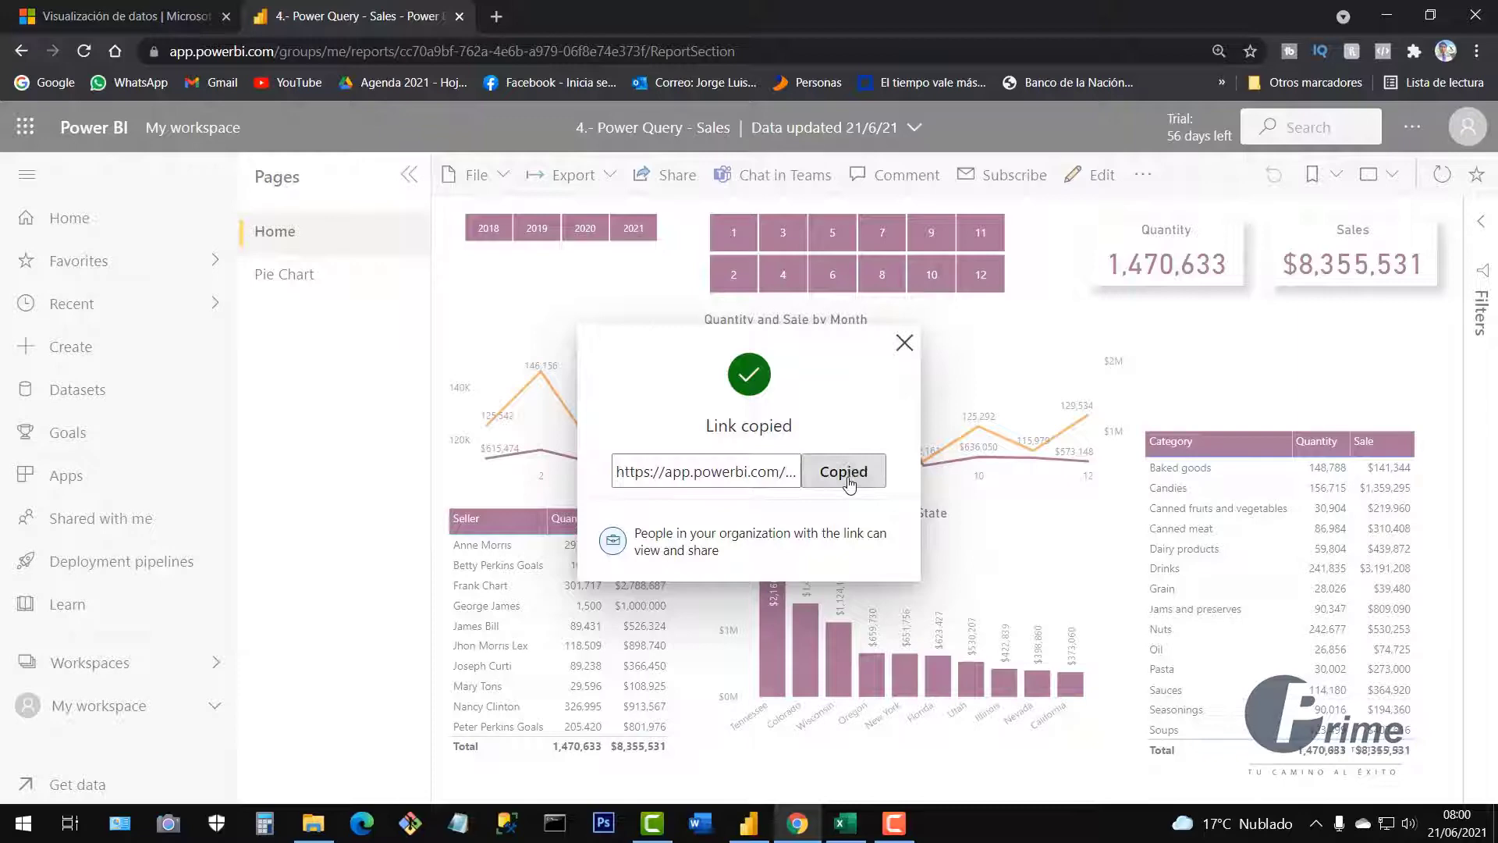
pyautogui.click(903, 344)
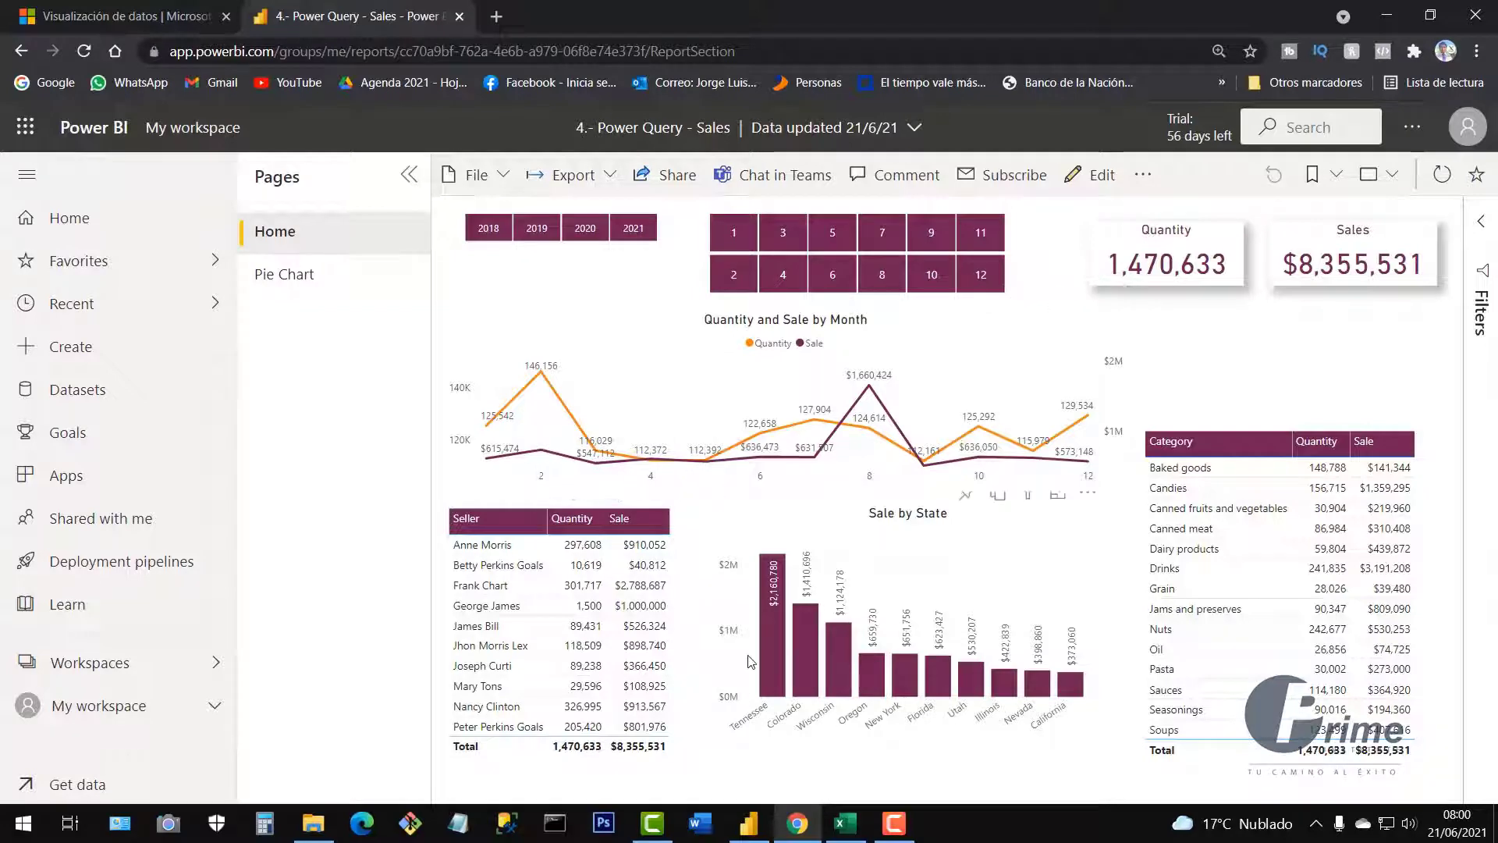
# Test the copied sharing link in an incognito window, look over the page it loads, and close that window
pyautogui.hotkey('ctrl', 'shift', 'n')
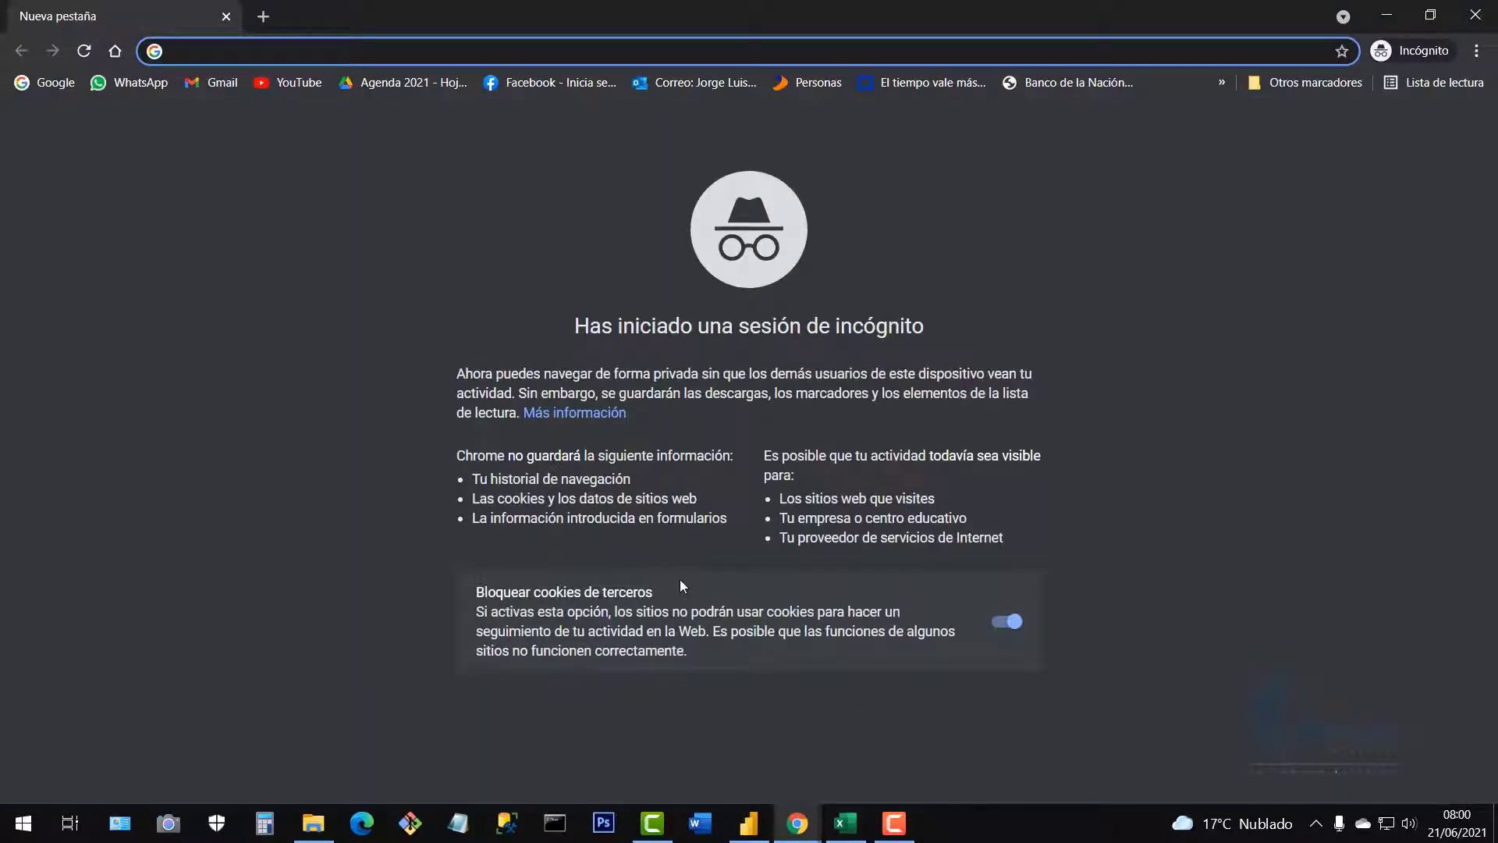
pyautogui.hotkey('ctrl', 'v')
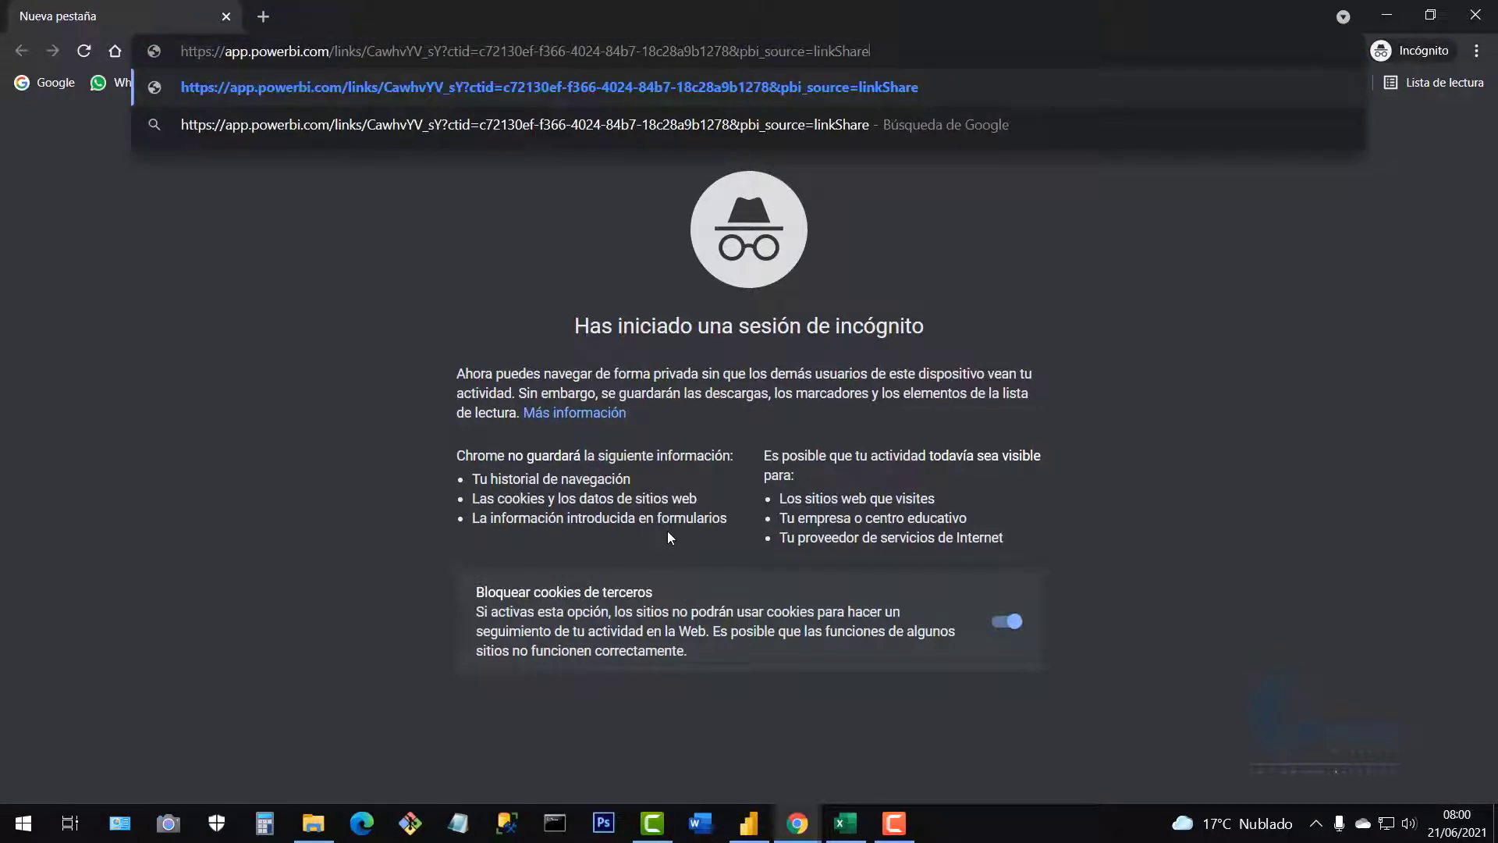
pyautogui.press('Return')
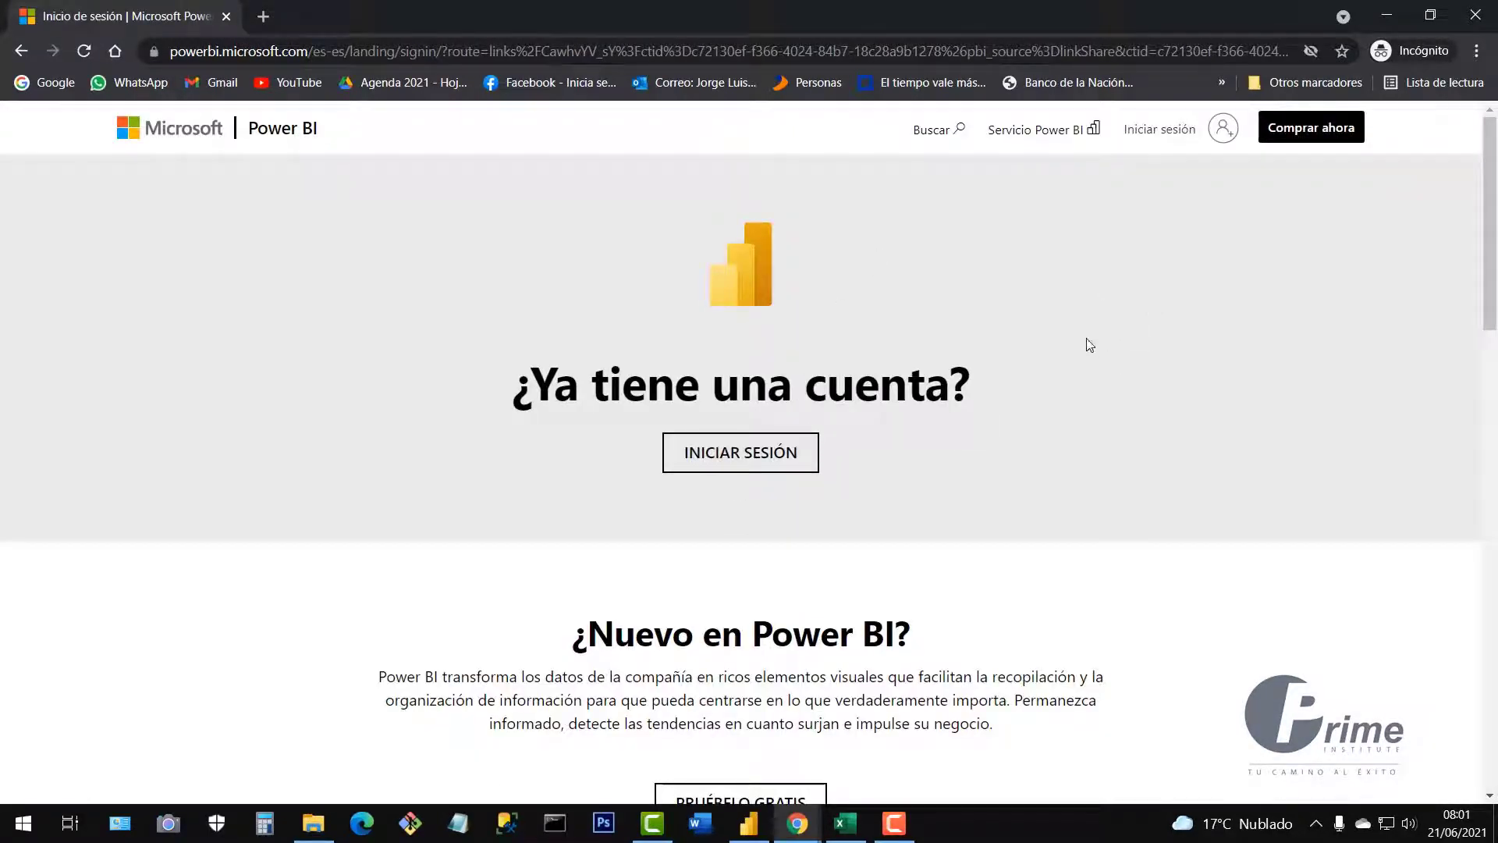
pyautogui.scroll(-4, 973, 489)
pyautogui.scroll(4, 836, 284)
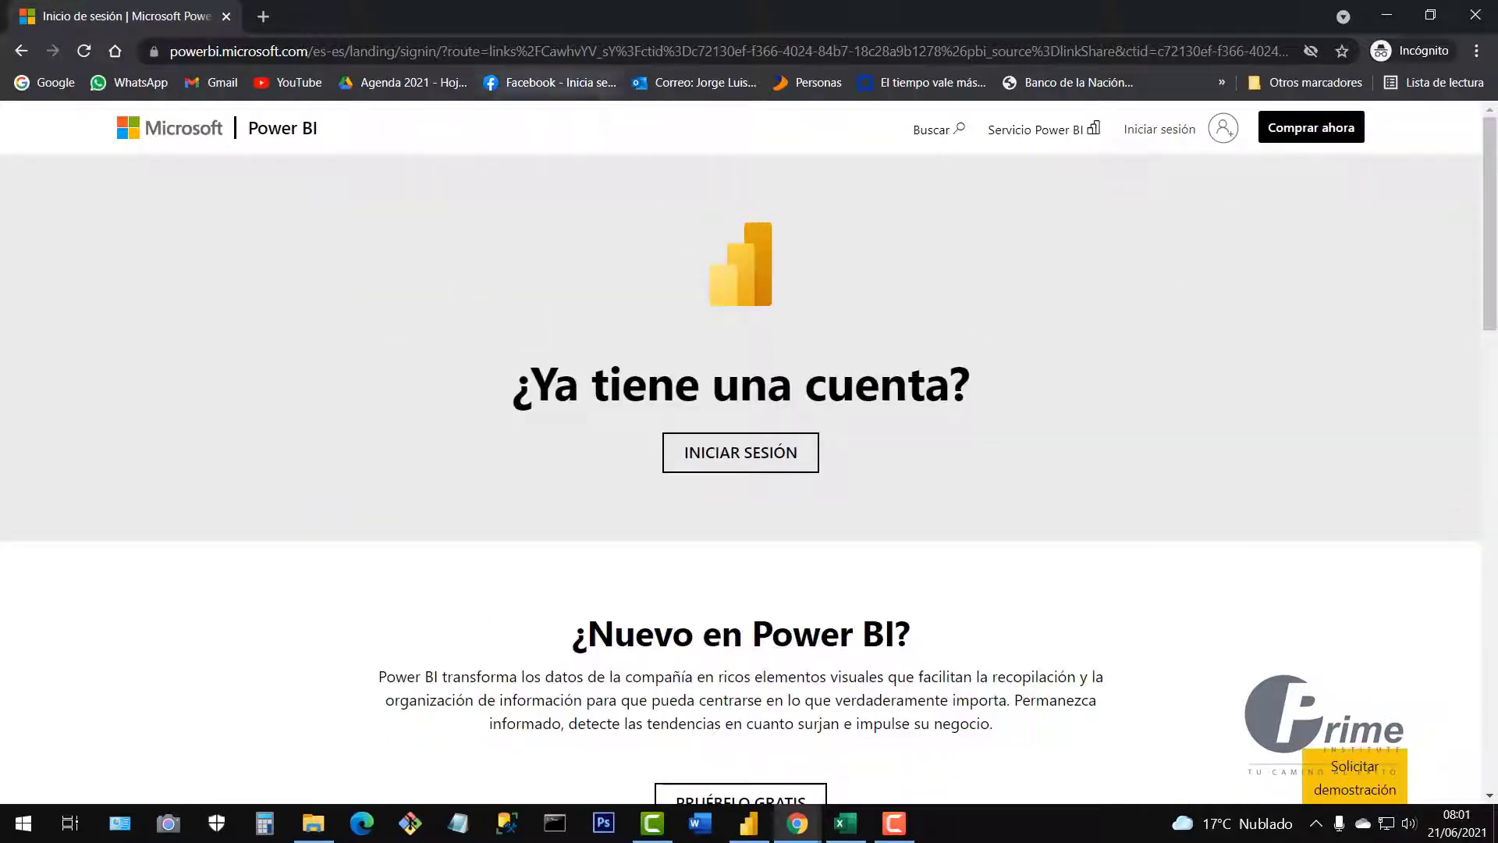
pyautogui.click(1475, 24)
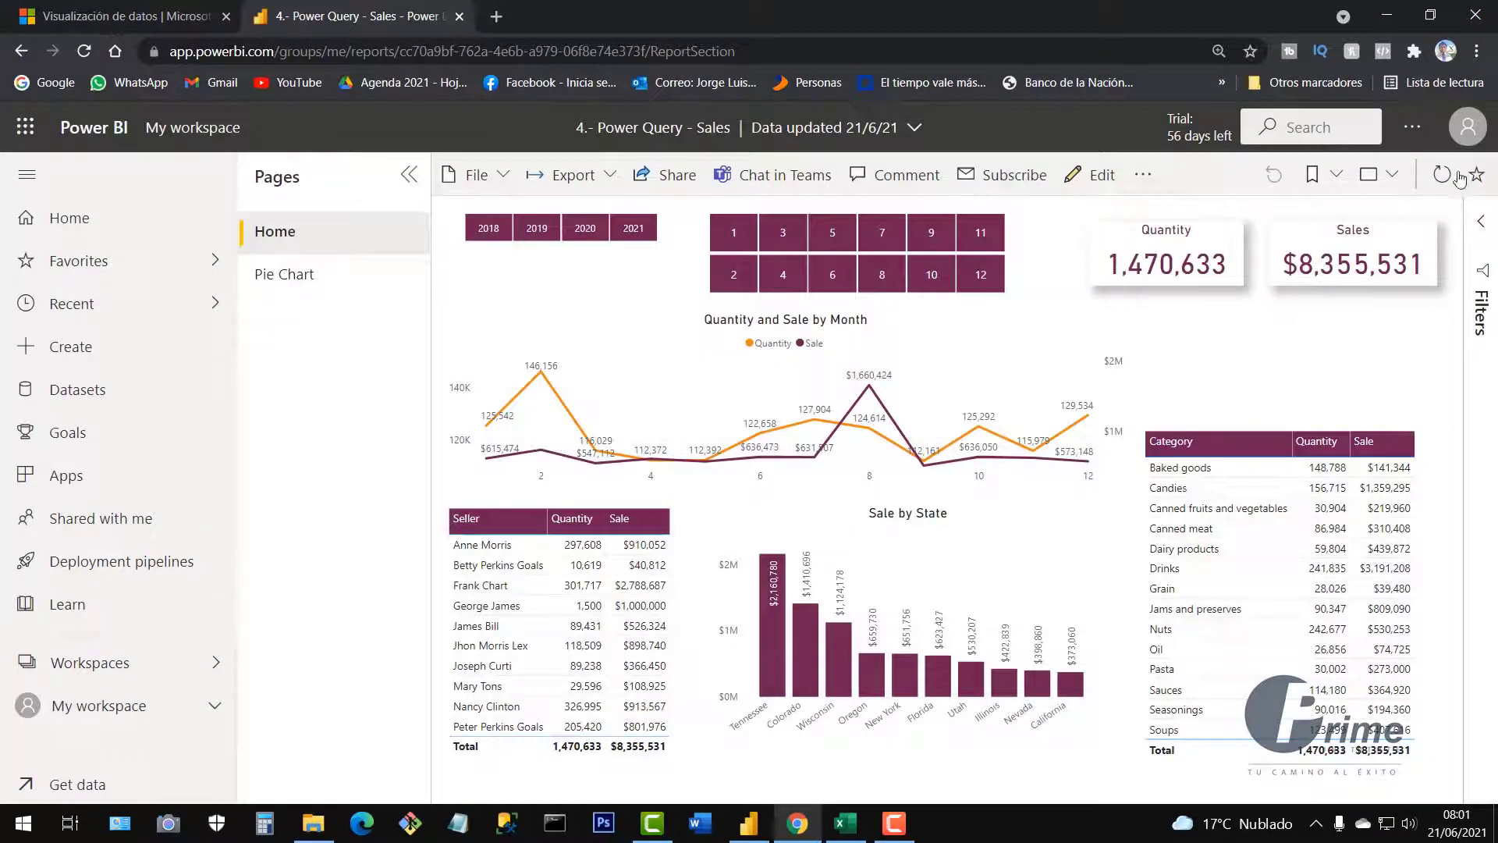
# Reopen the account details, highlight the organization's e-mail domain, and close the details
pyautogui.click(1467, 131)
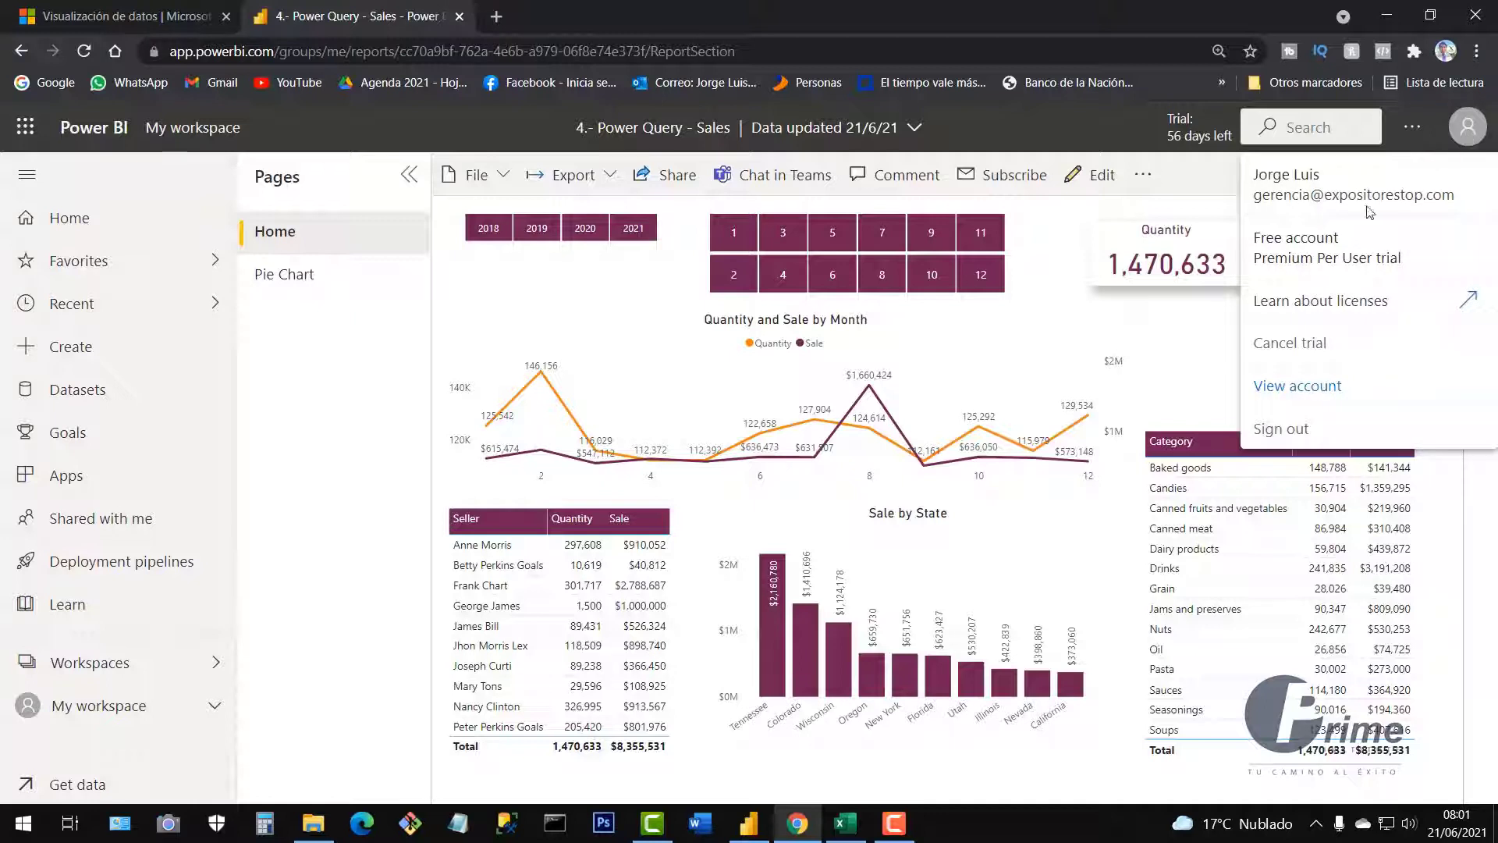
pyautogui.moveTo(1332, 195); pyautogui.dragTo(1486, 201)
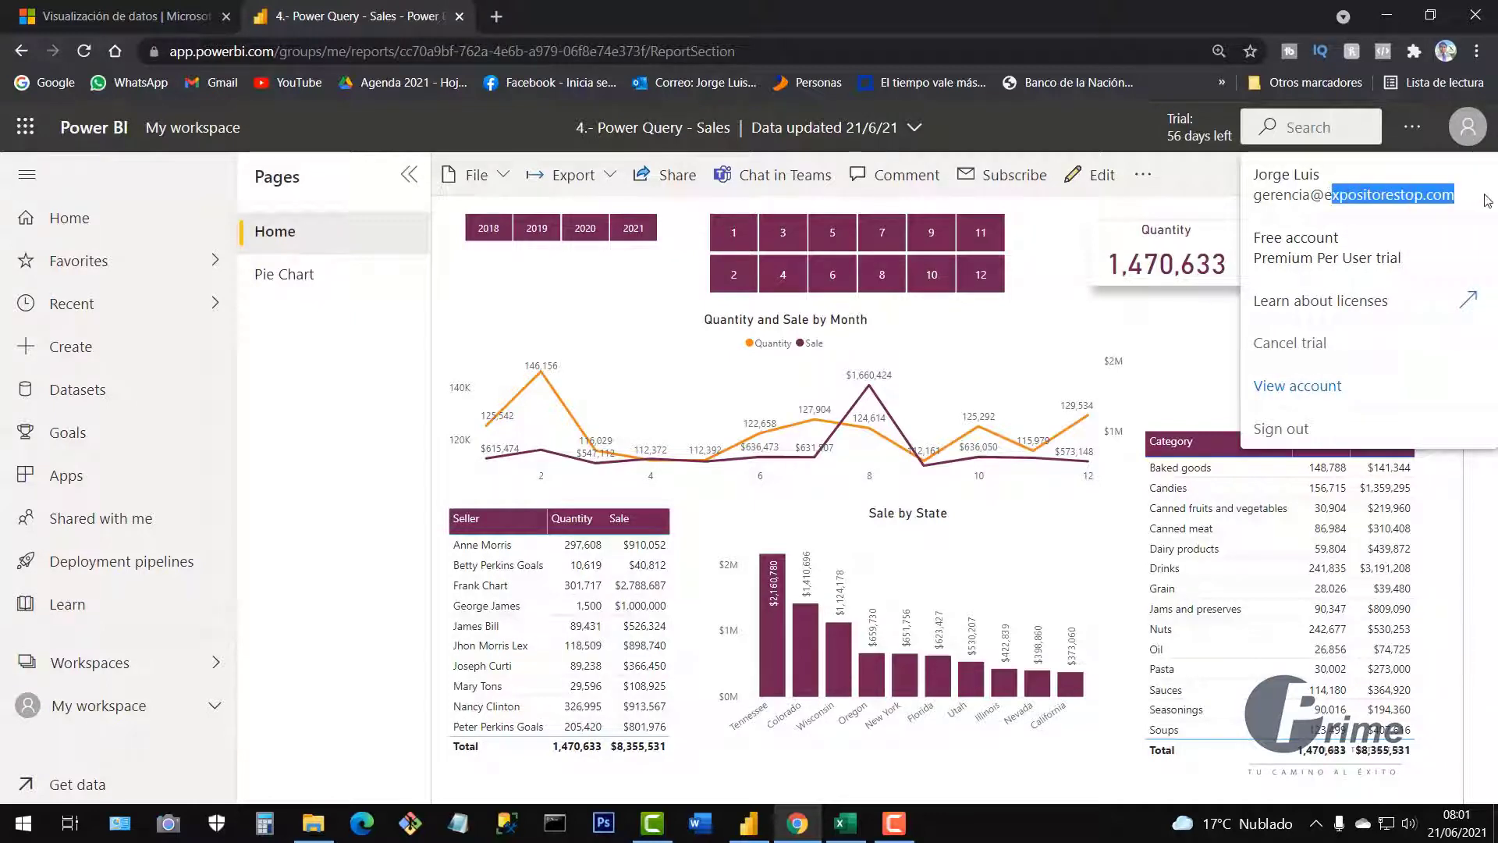
pyautogui.press('Escape')
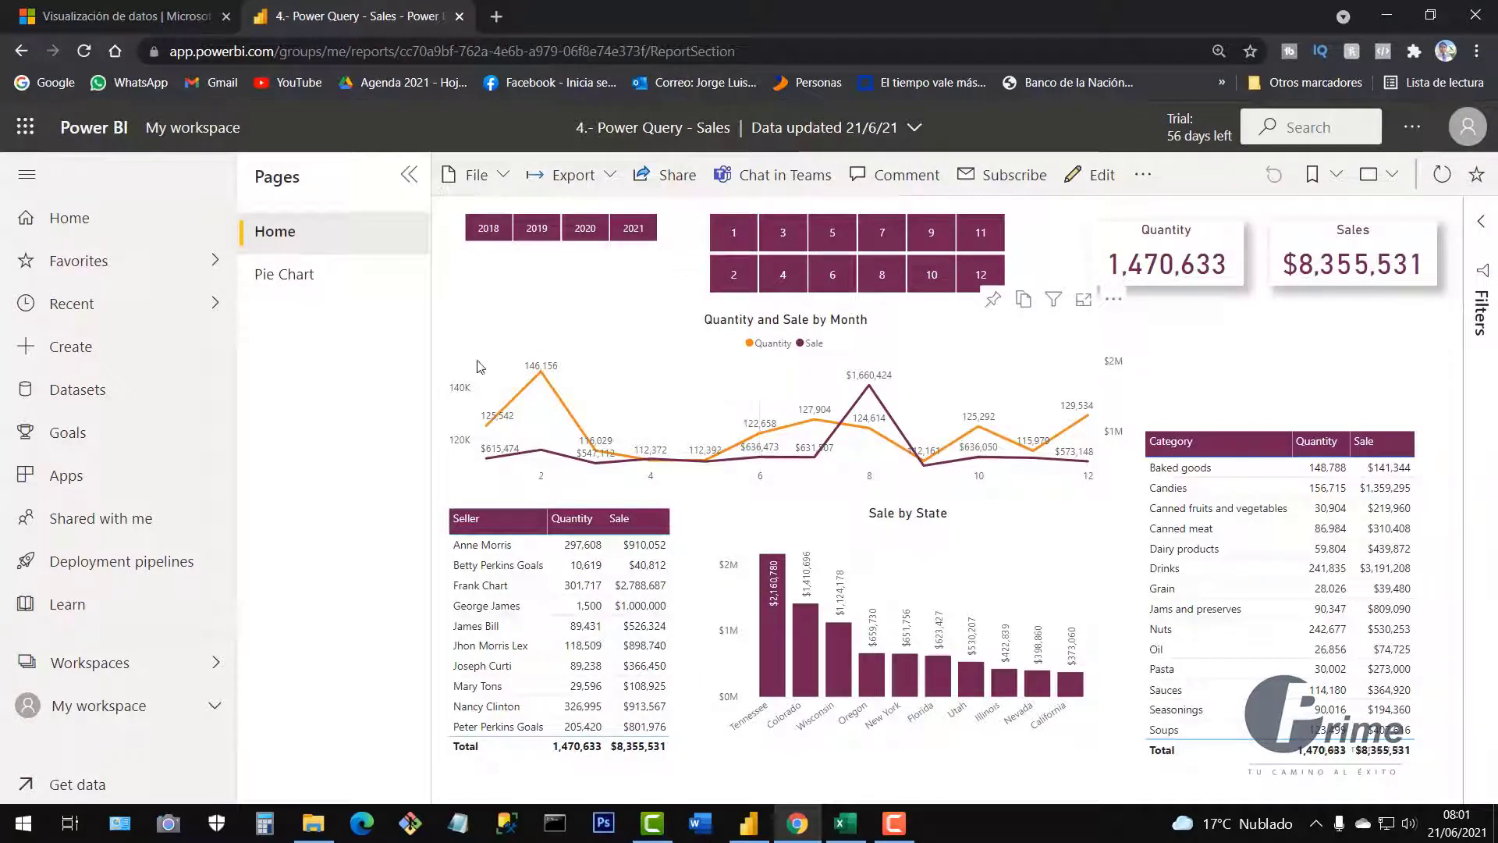
# View the report's Pie Chart page and return to its Home page
pyautogui.click(292, 283)
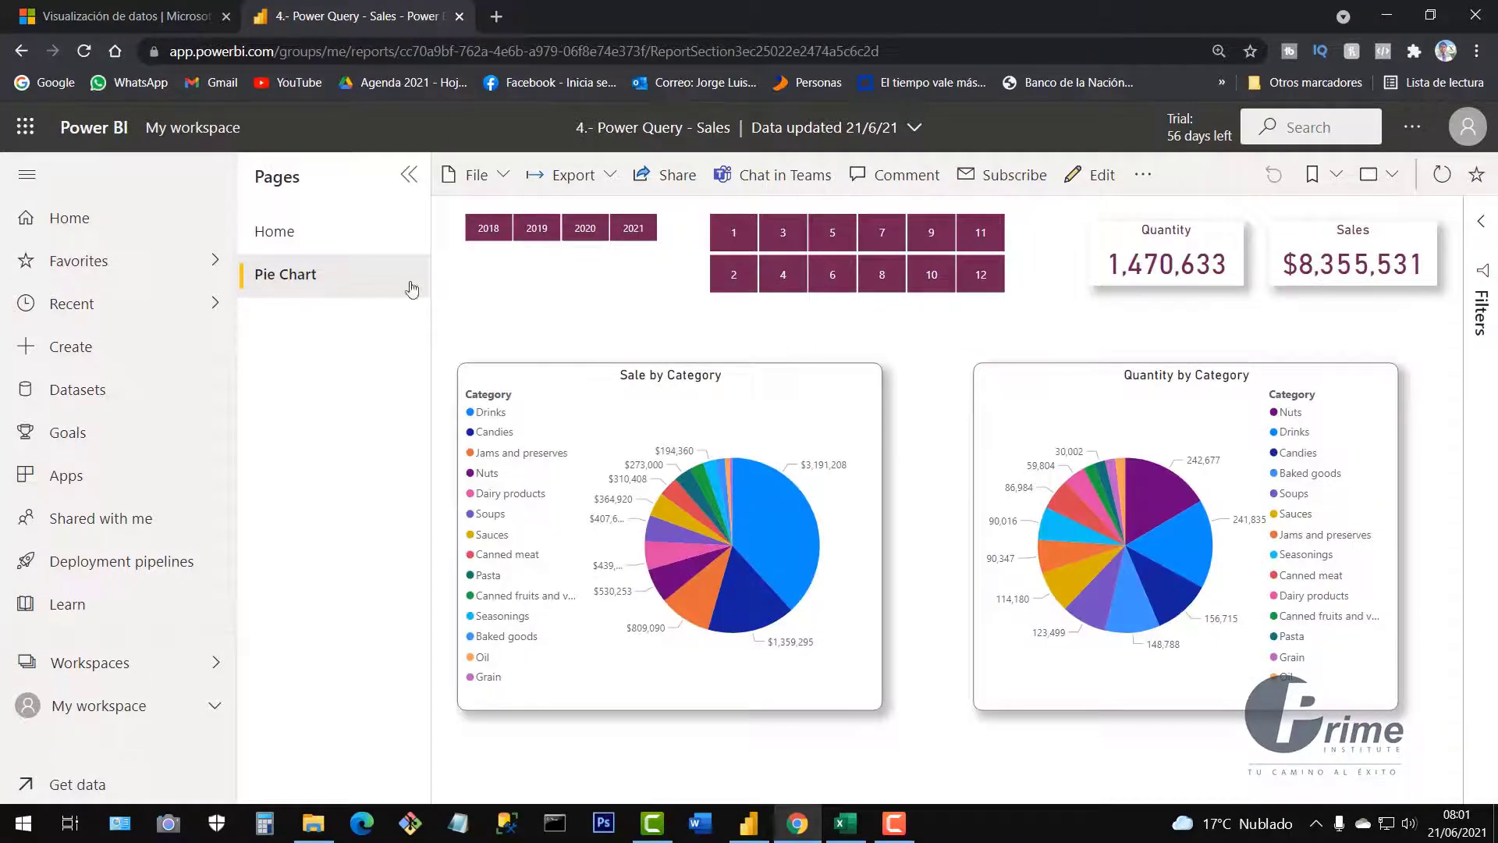
pyautogui.click(302, 248)
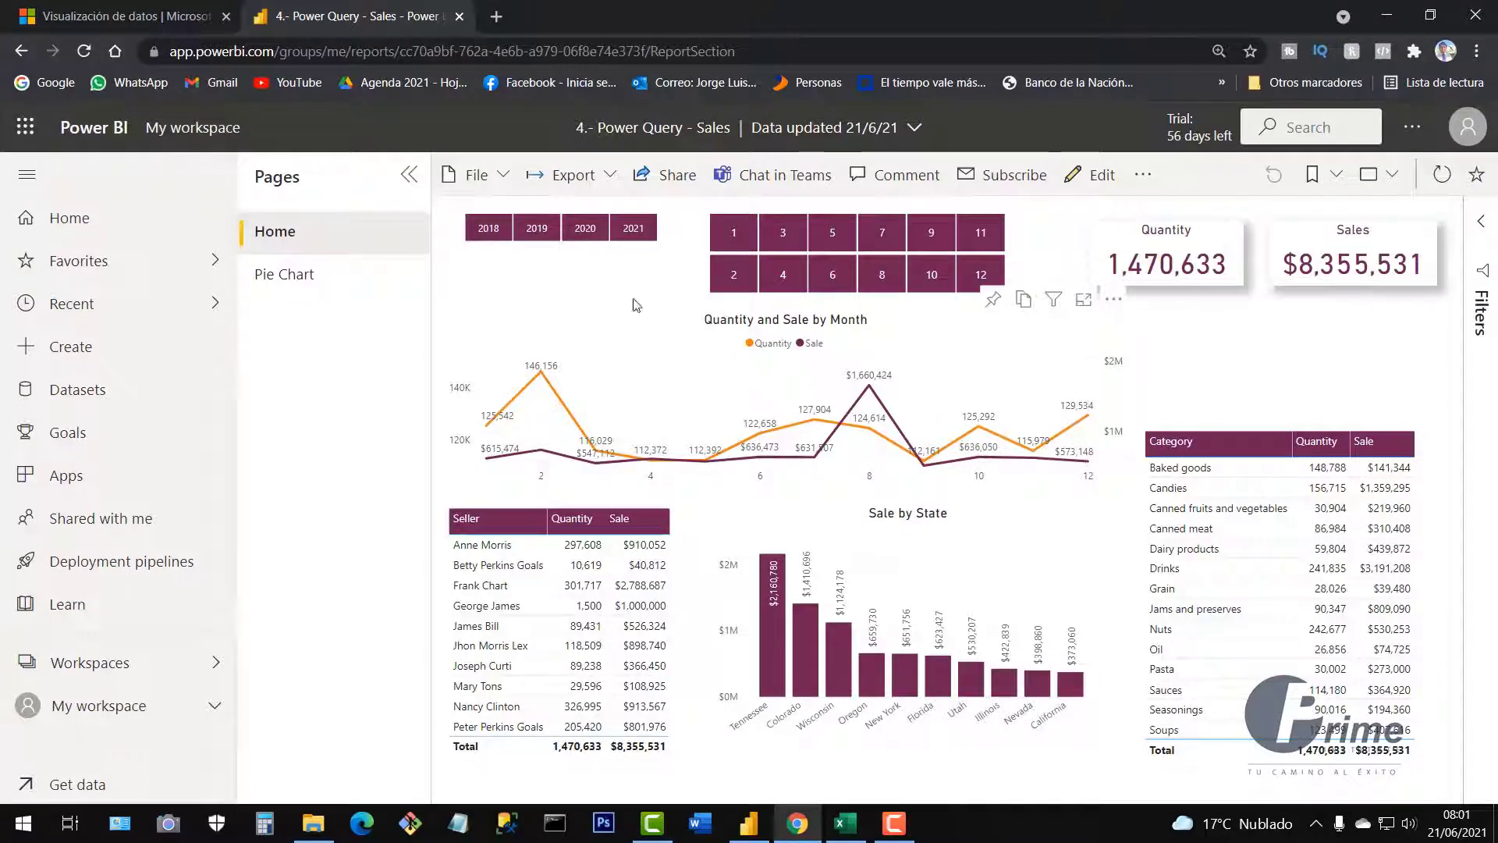
# Publish the report to the public web by creating an embed code, and copy the resulting link for sending in email
pyautogui.click(503, 176)
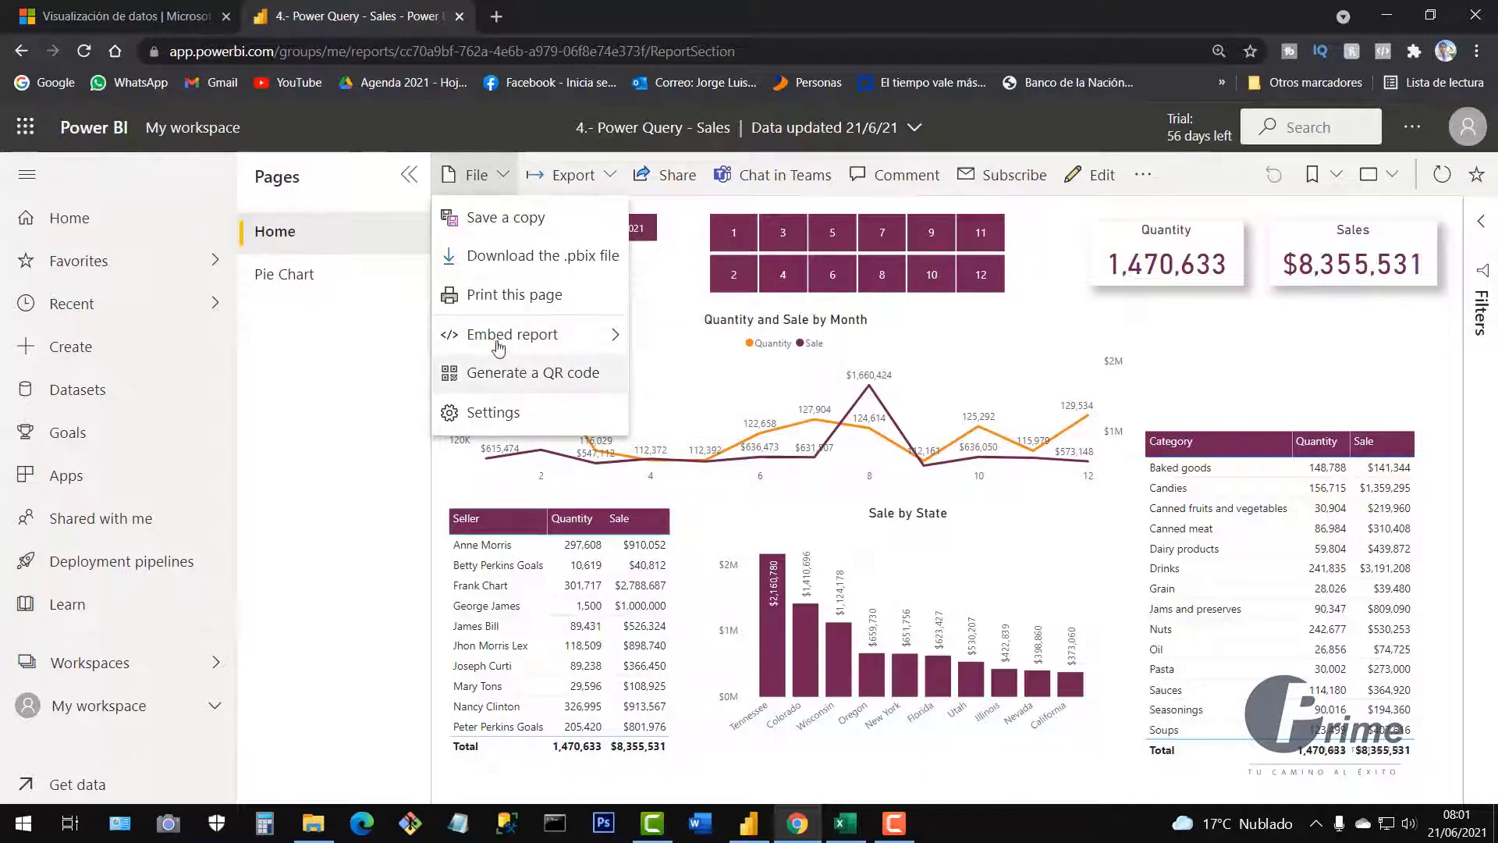
pyautogui.moveTo(500, 347)
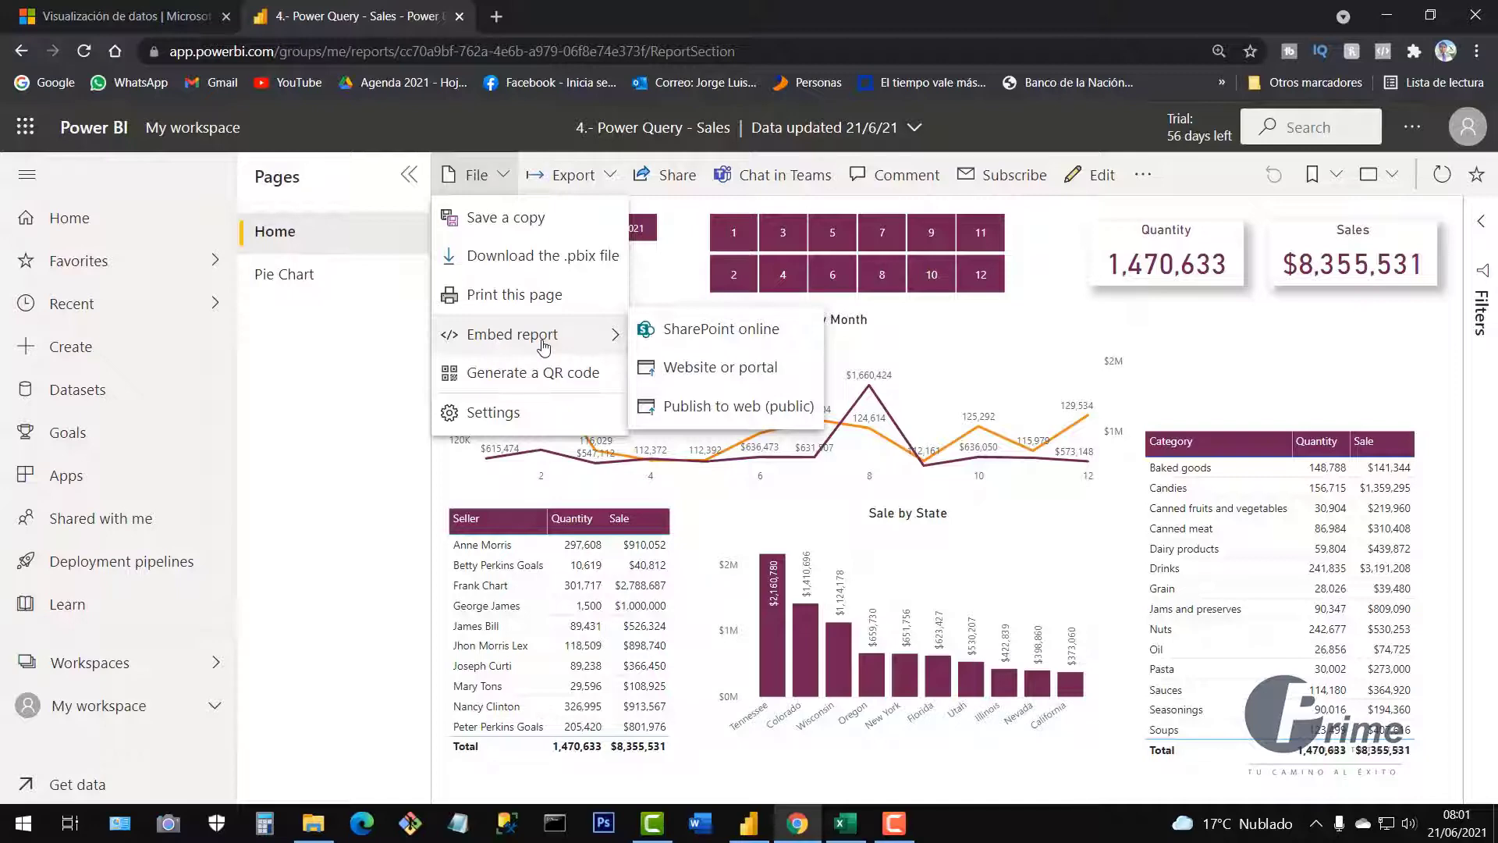
pyautogui.click(714, 407)
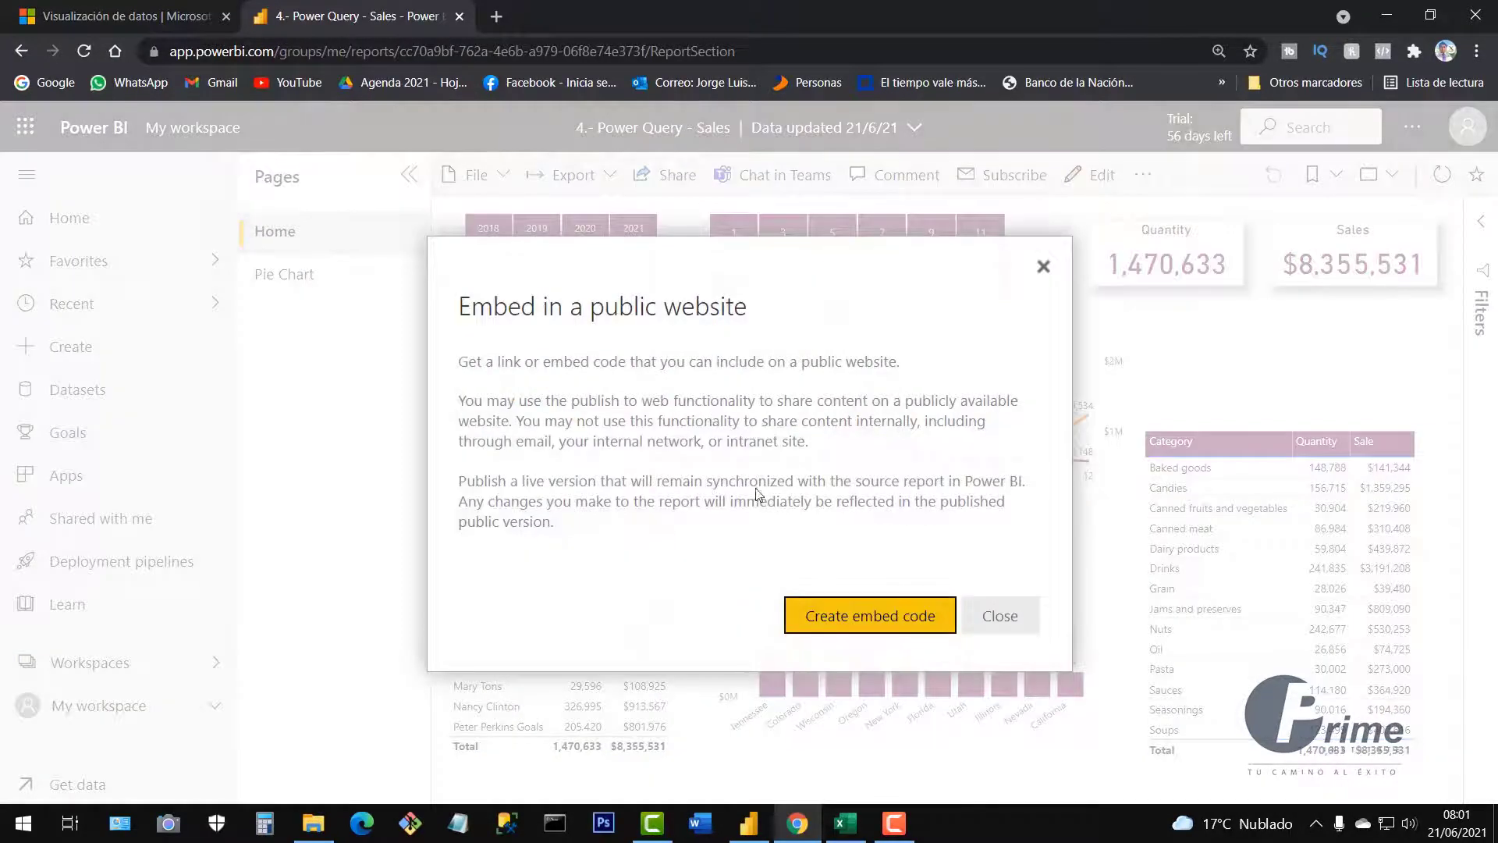
pyautogui.click(837, 627)
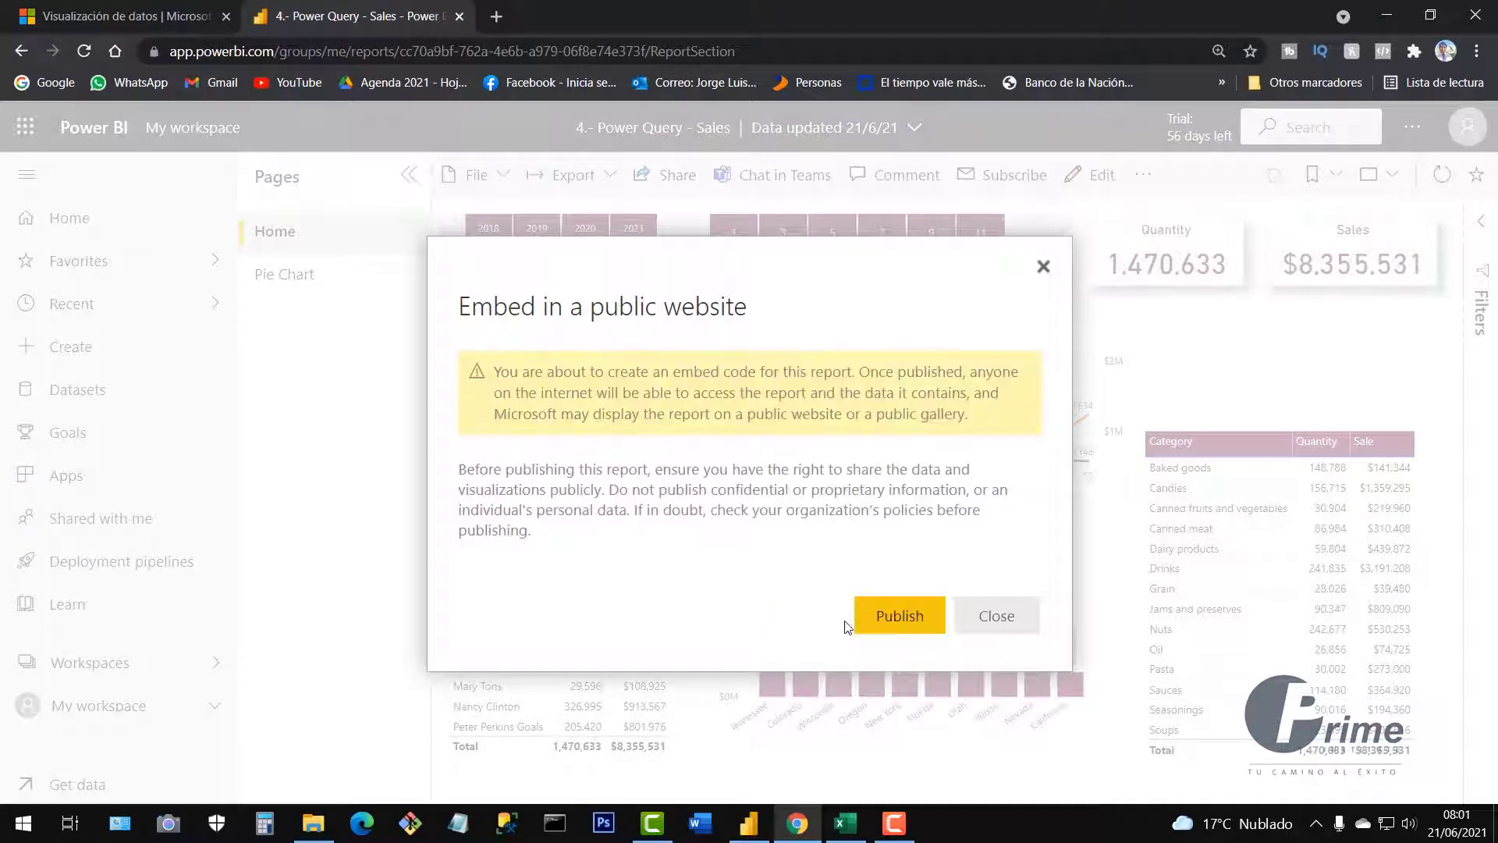
pyautogui.click(907, 621)
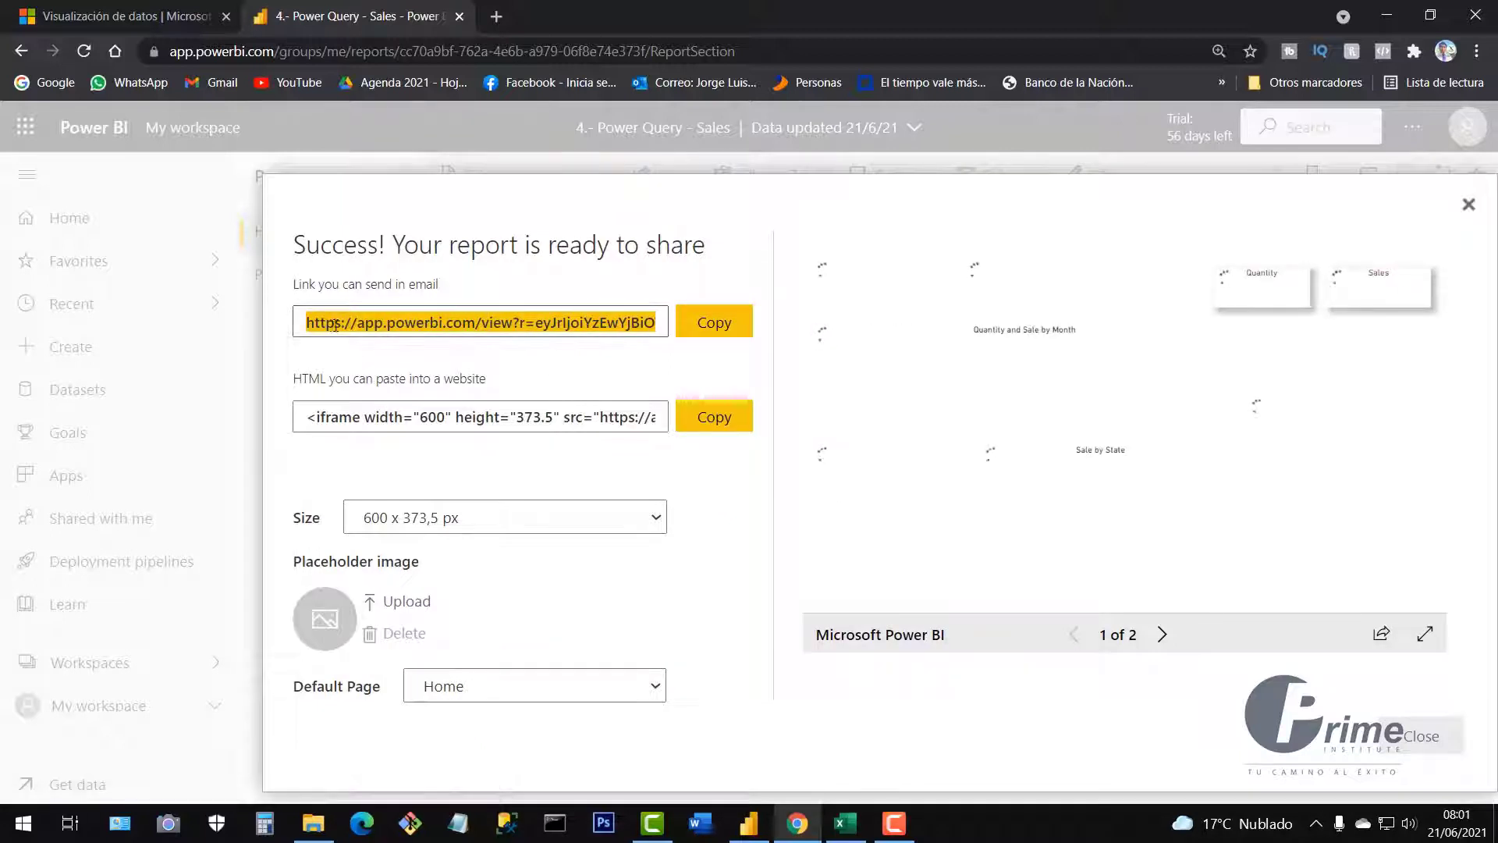
pyautogui.click(711, 326)
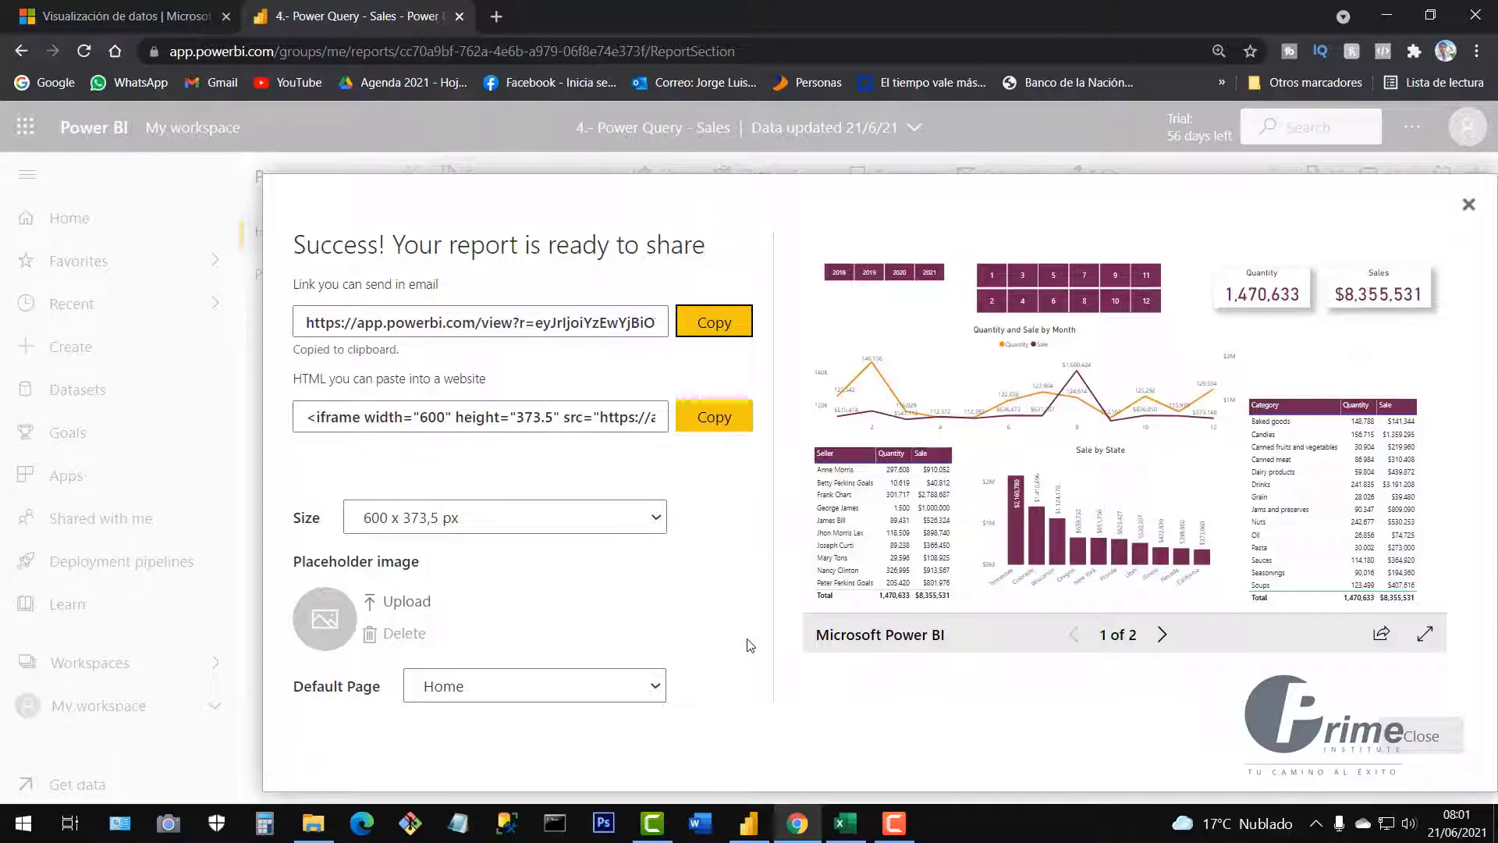
# Open the copied public link in an incognito window and page back and forth between the report's two pages
pyautogui.hotkey('ctrl', 'shift', 'n')
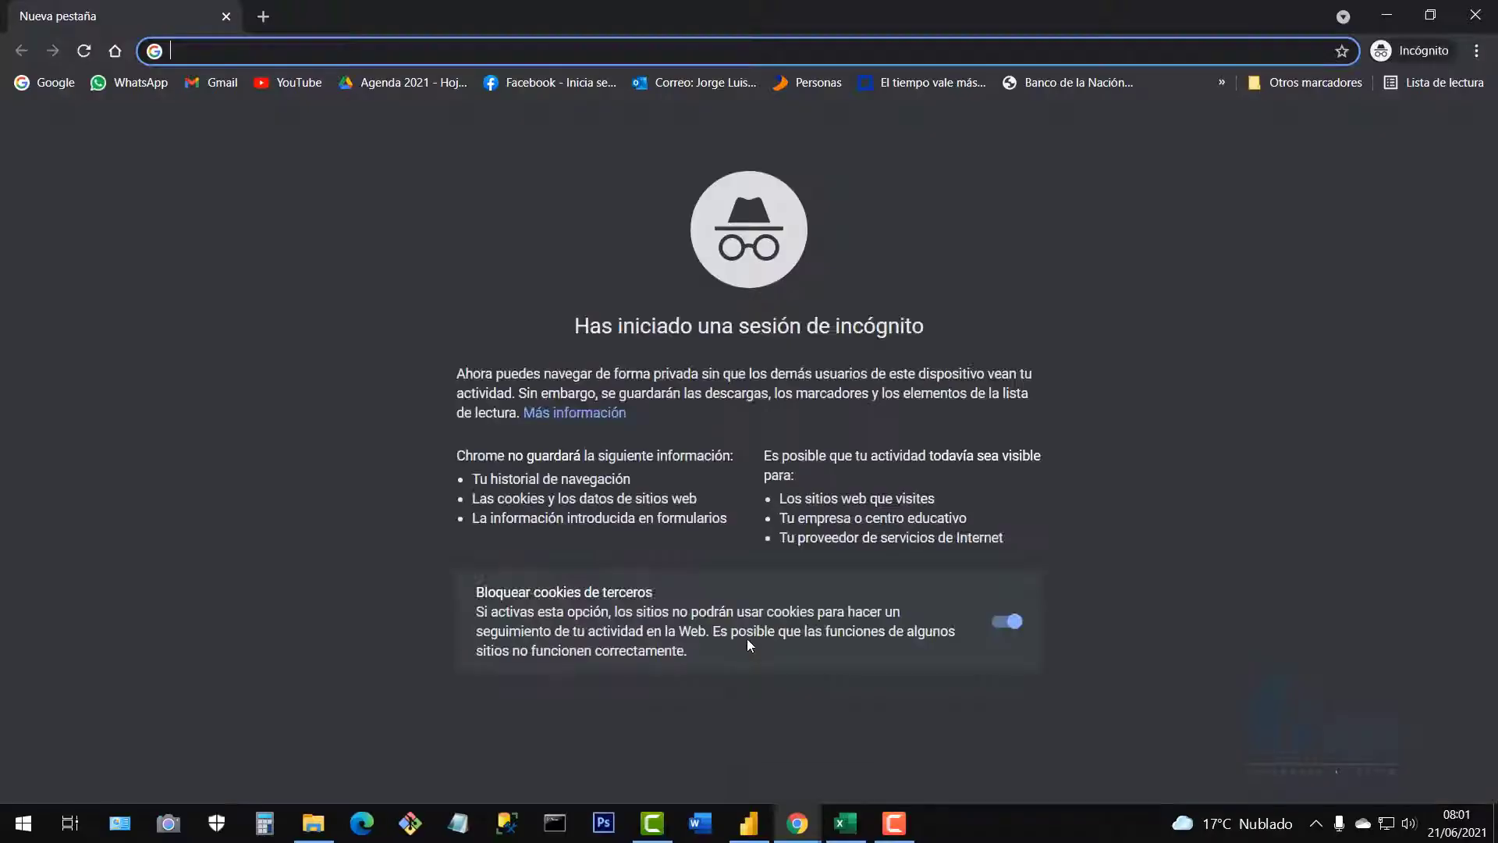
pyautogui.hotkey('ctrl', 'v')
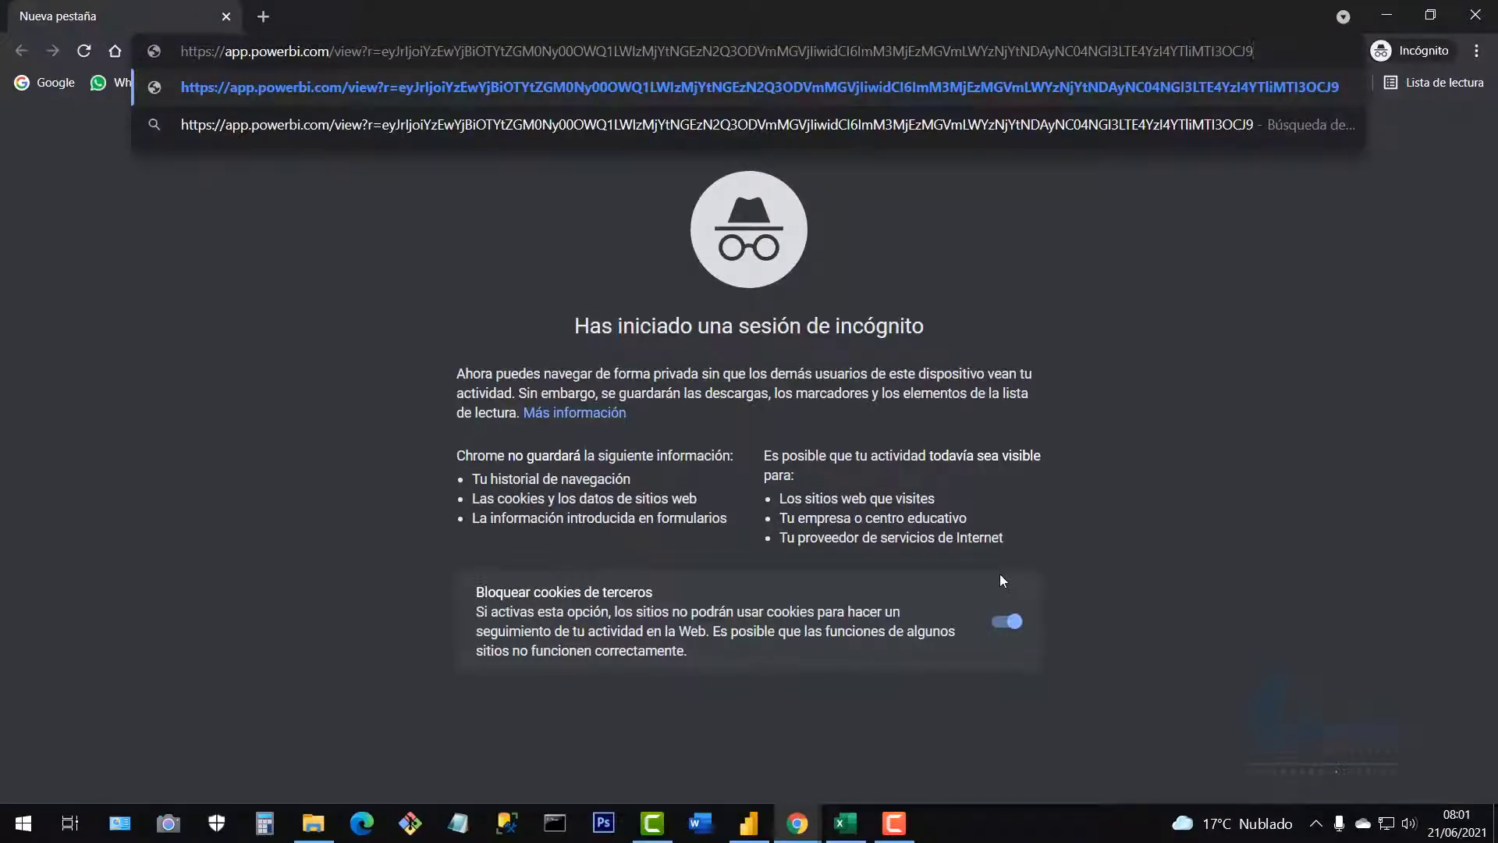
pyautogui.press('Return')
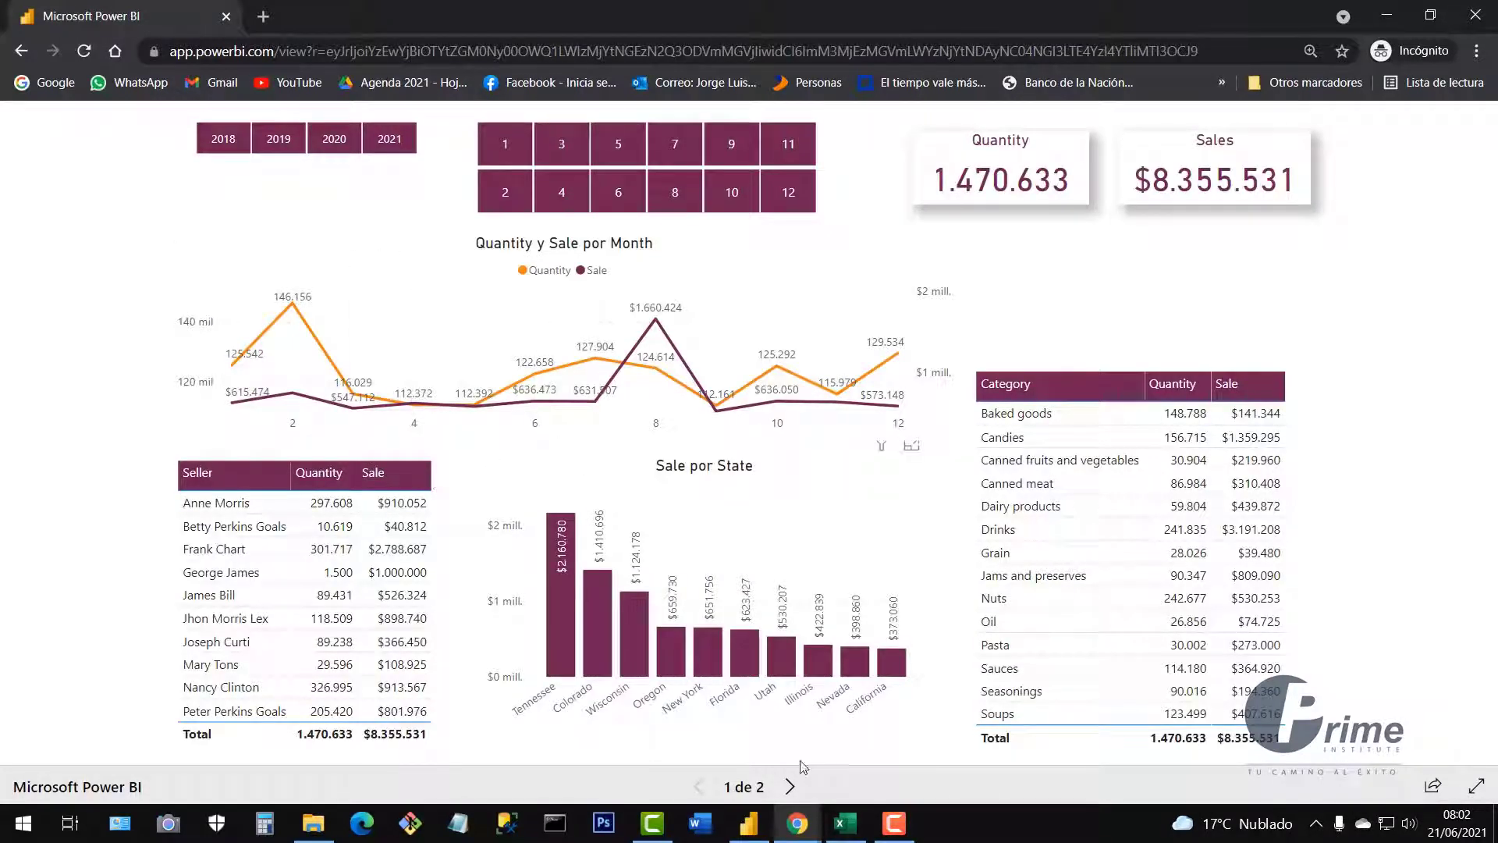
pyautogui.click(789, 788)
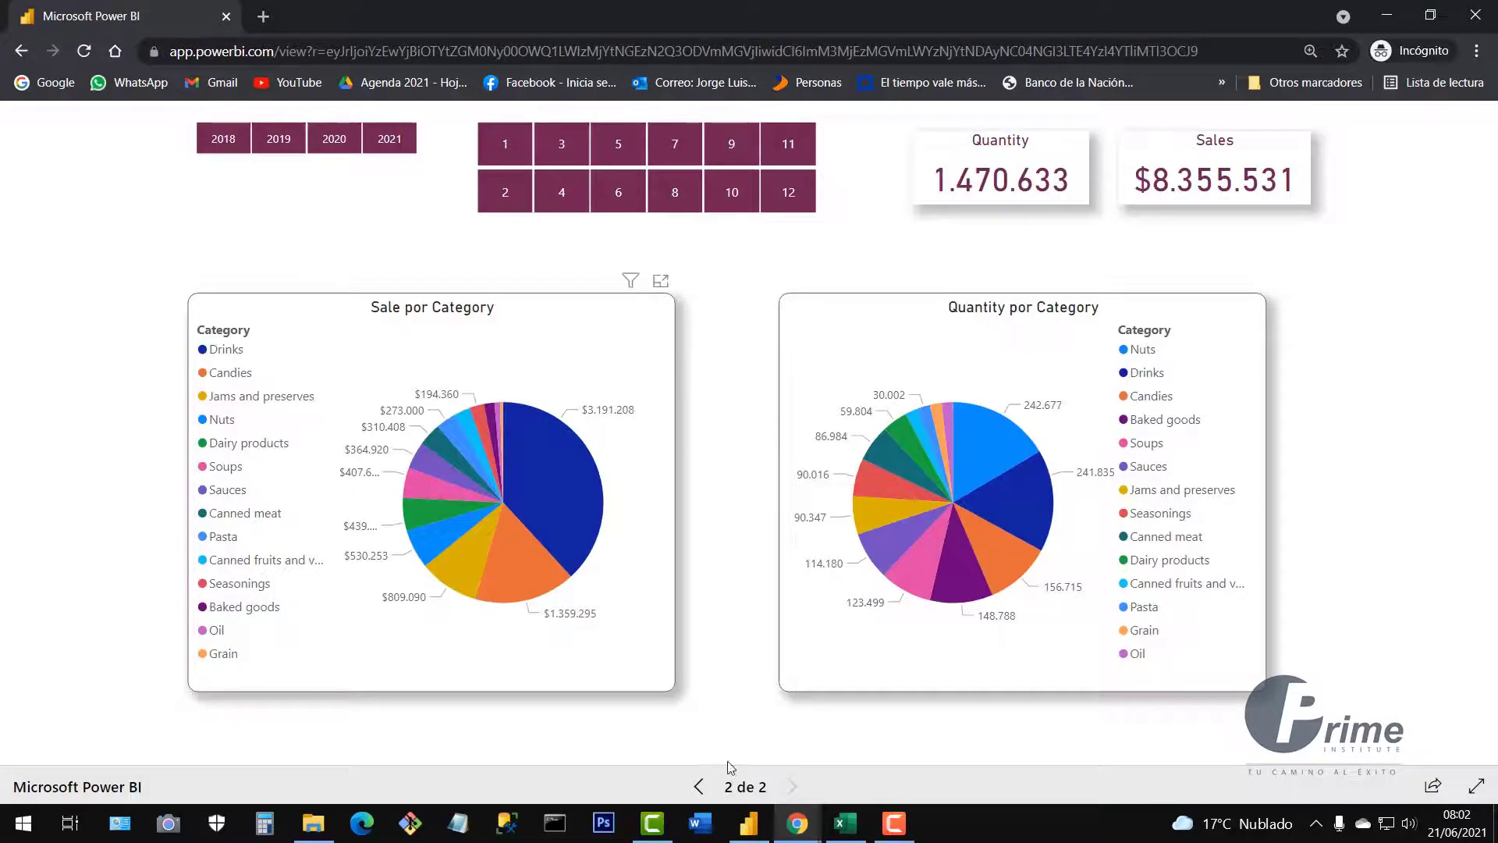
pyautogui.click(698, 786)
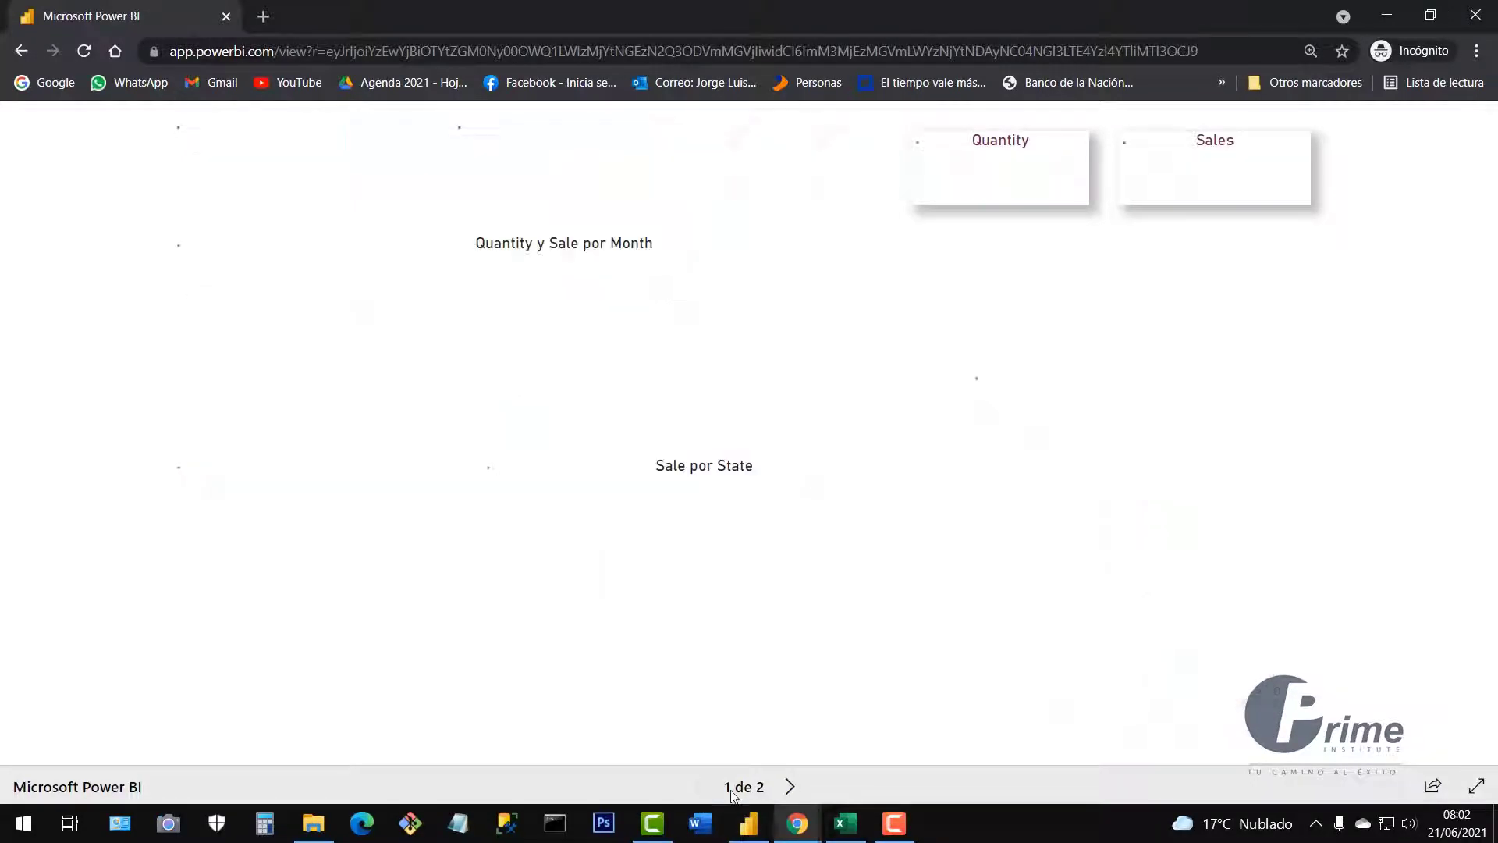
pyautogui.click(790, 786)
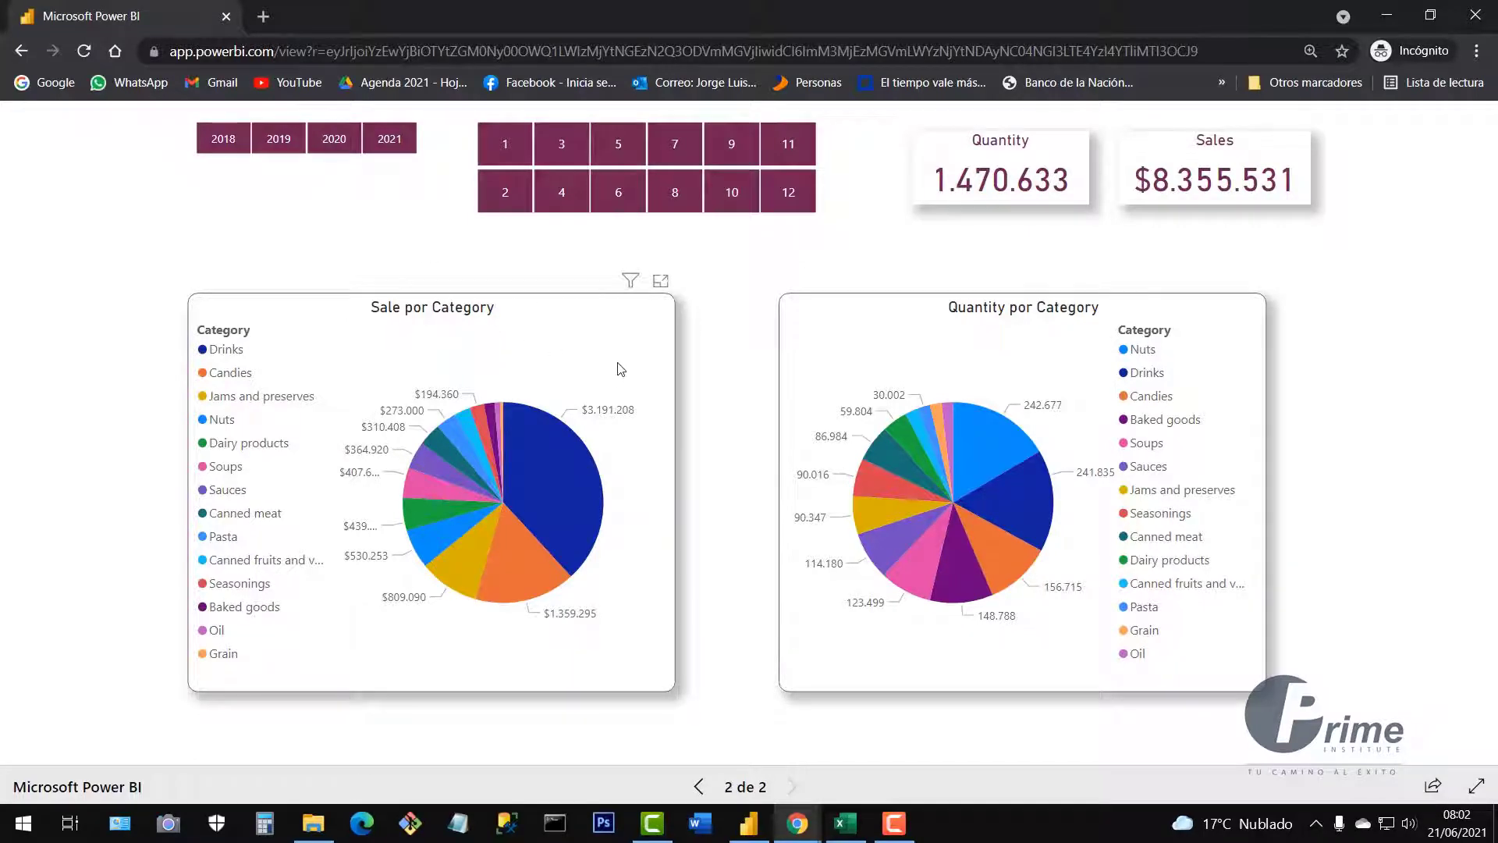
pyautogui.click(696, 787)
pyautogui.click(791, 787)
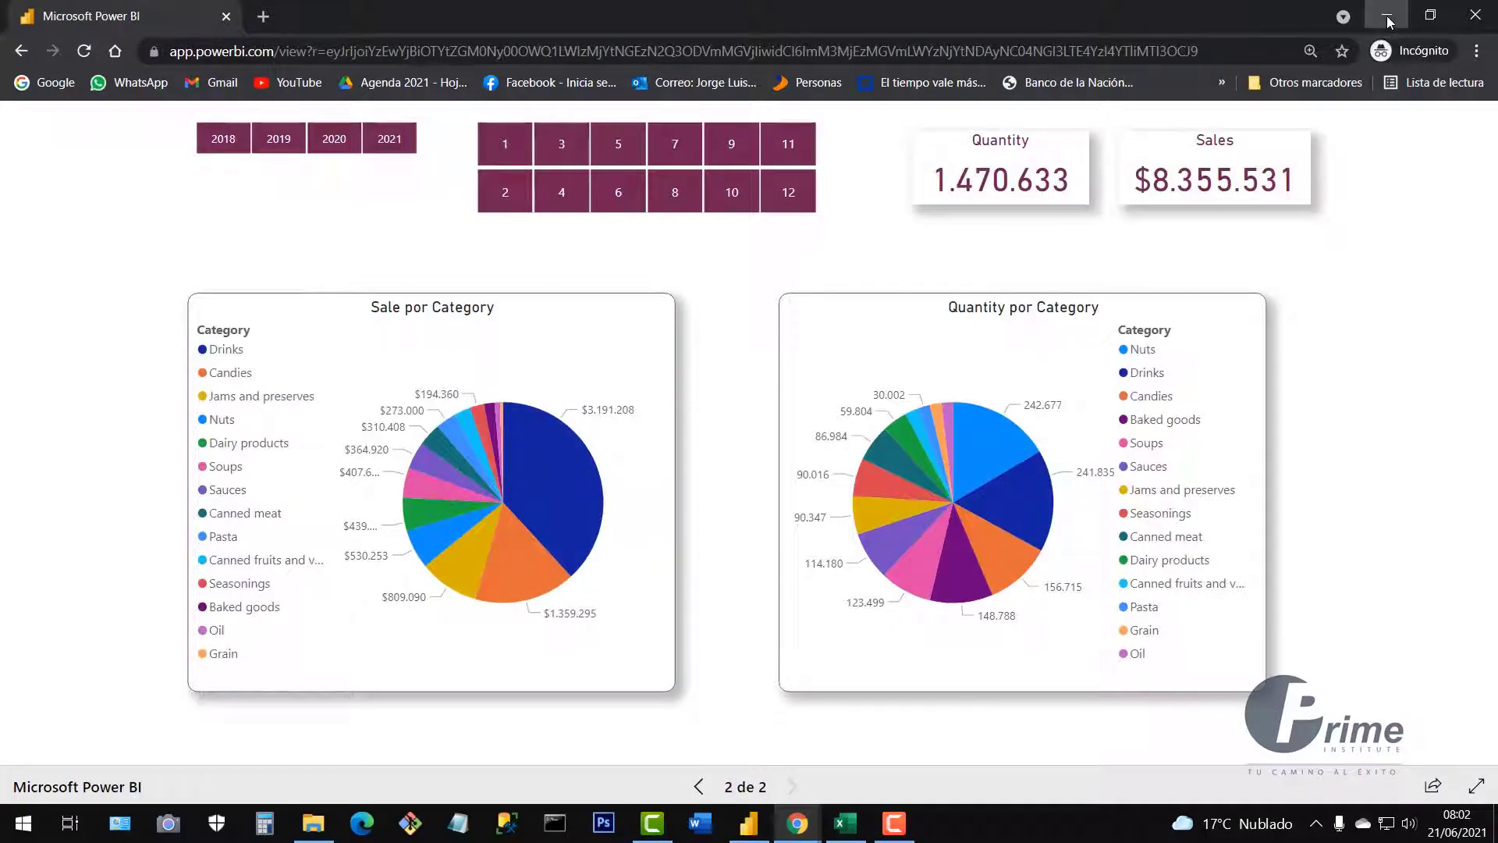
# Switch to Power BI Desktop's report view and move the Sales and Quantity cards down, side by side above the Category table
pyautogui.click(748, 823)
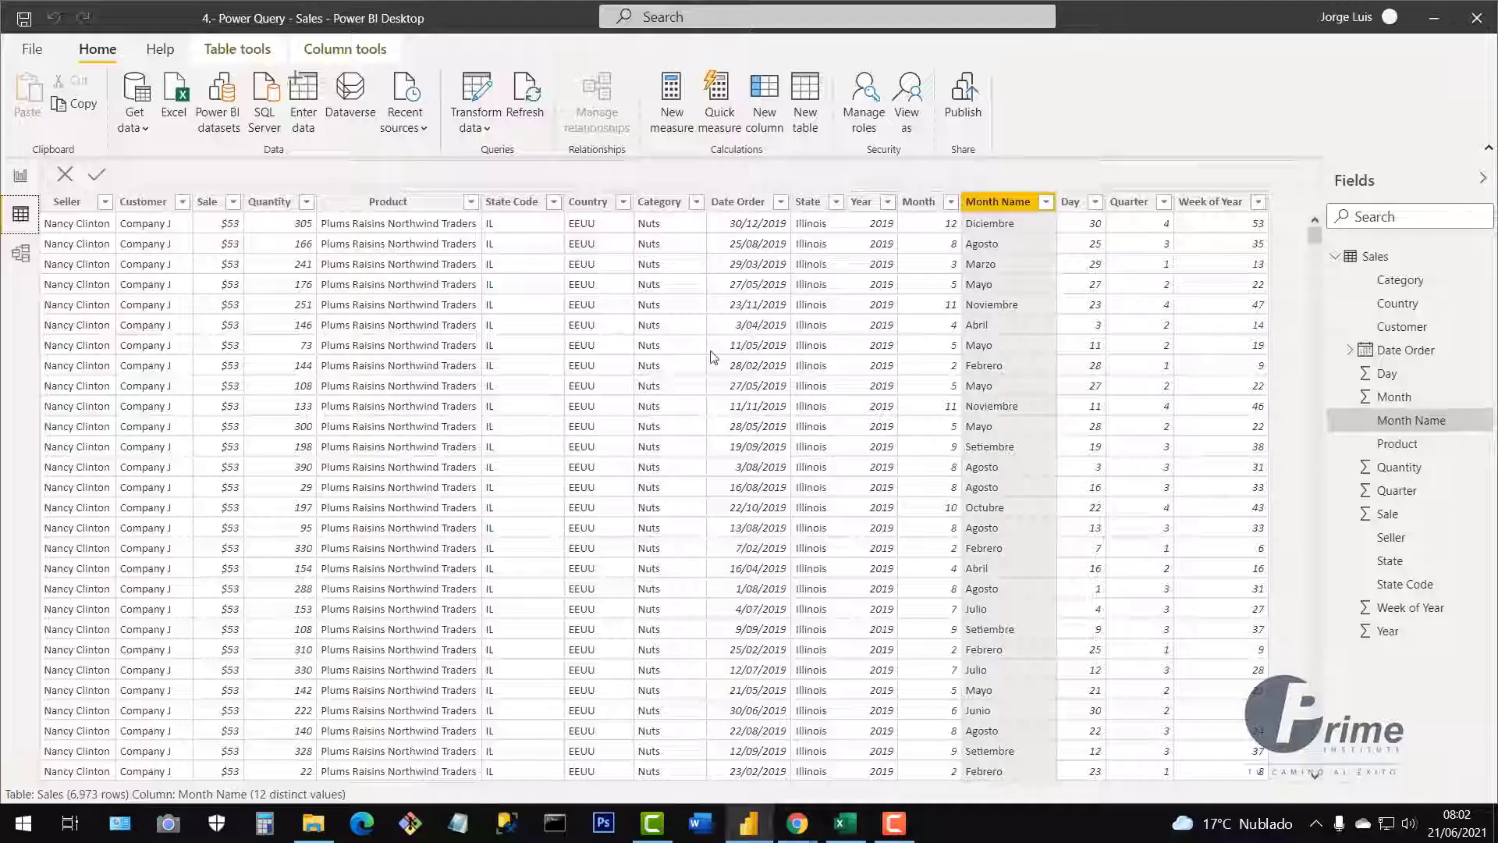
pyautogui.click(21, 178)
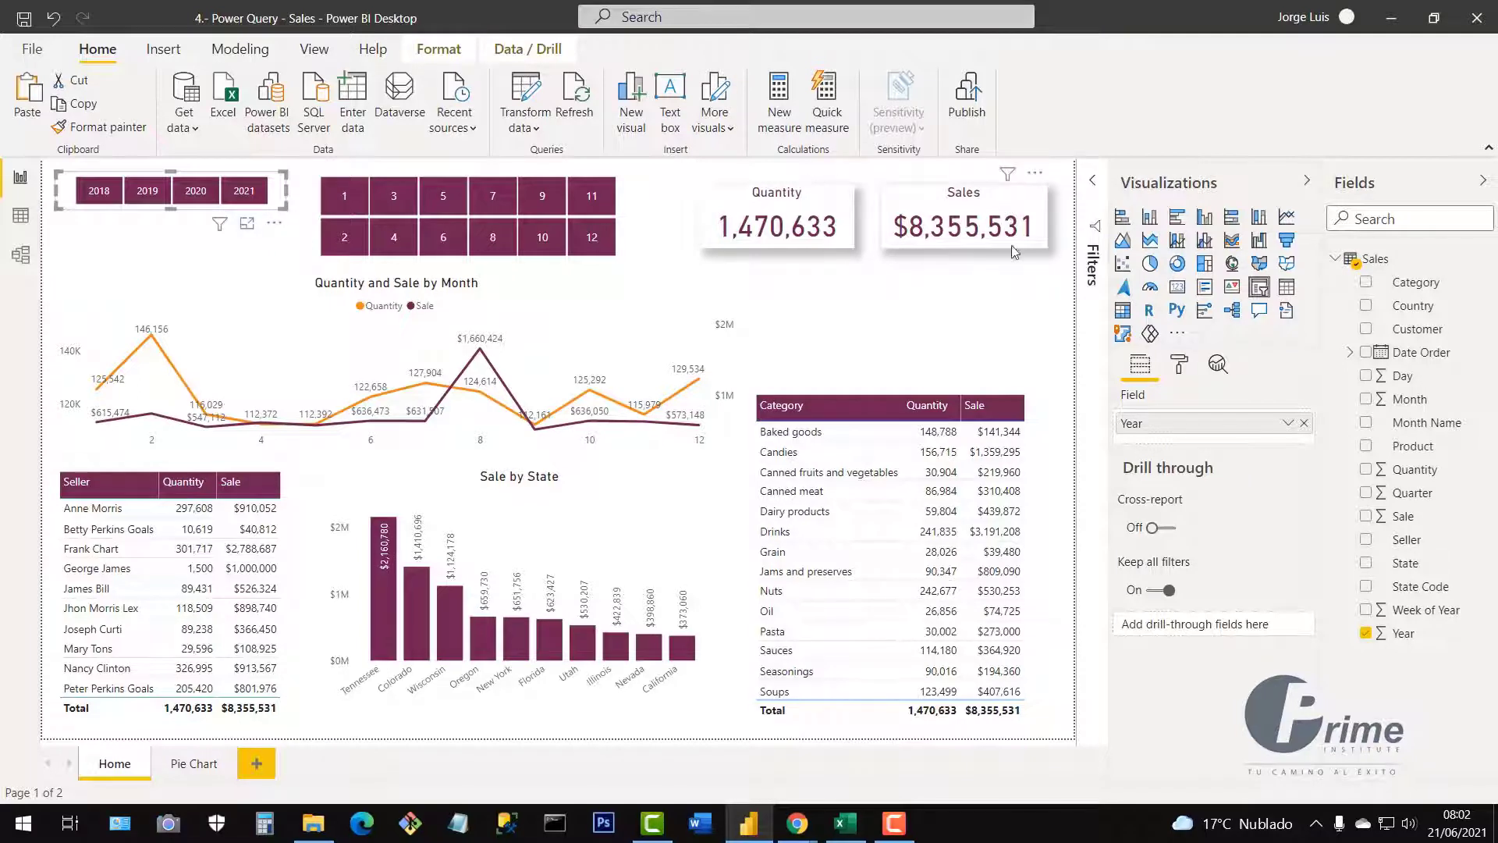
pyautogui.moveTo(1011, 194); pyautogui.dragTo(1011, 260)
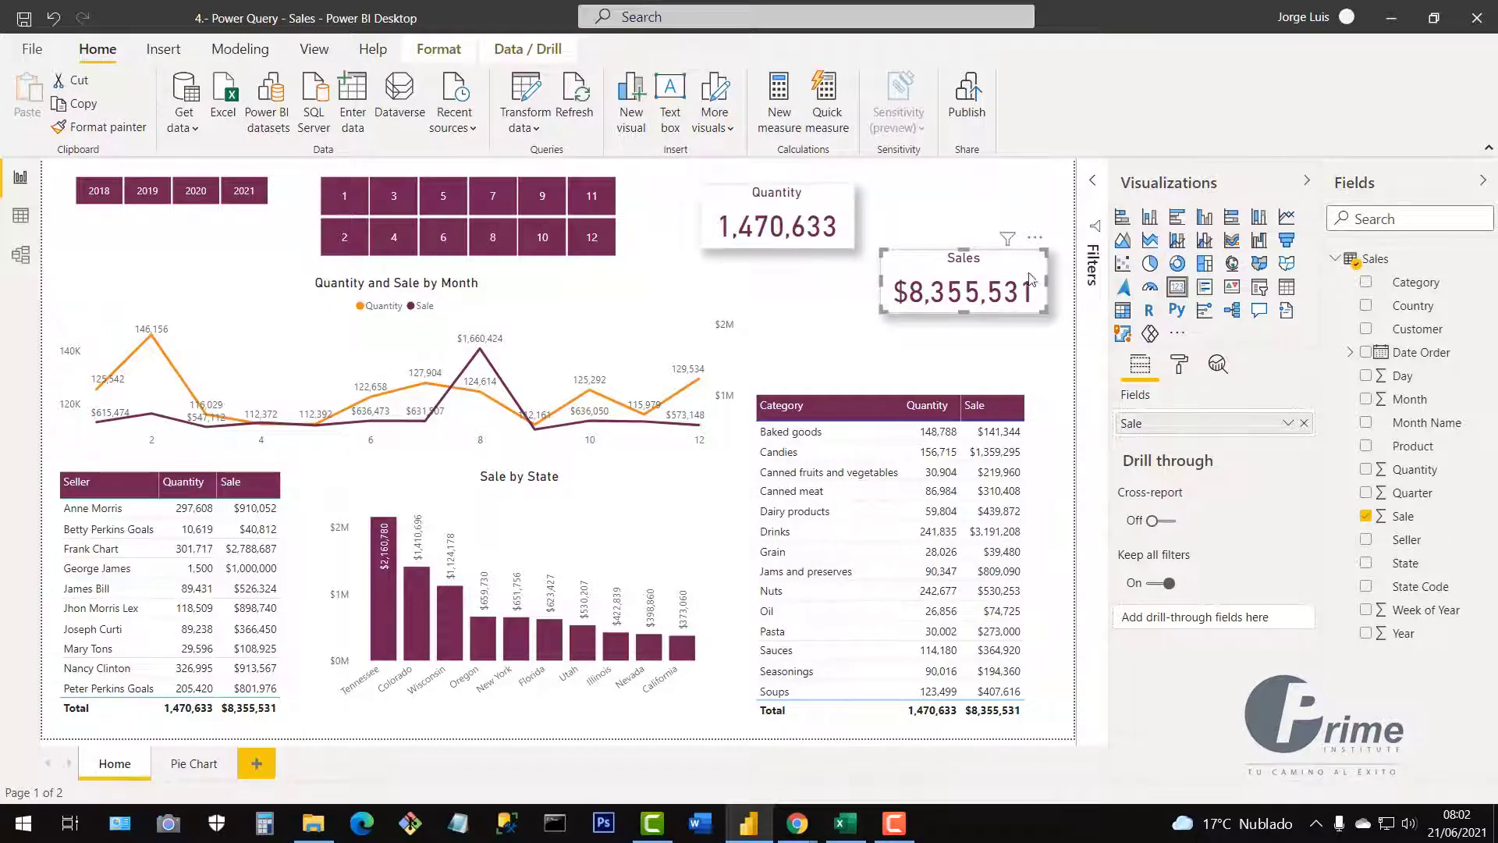
pyautogui.moveTo(1030, 279); pyautogui.dragTo(1045, 271)
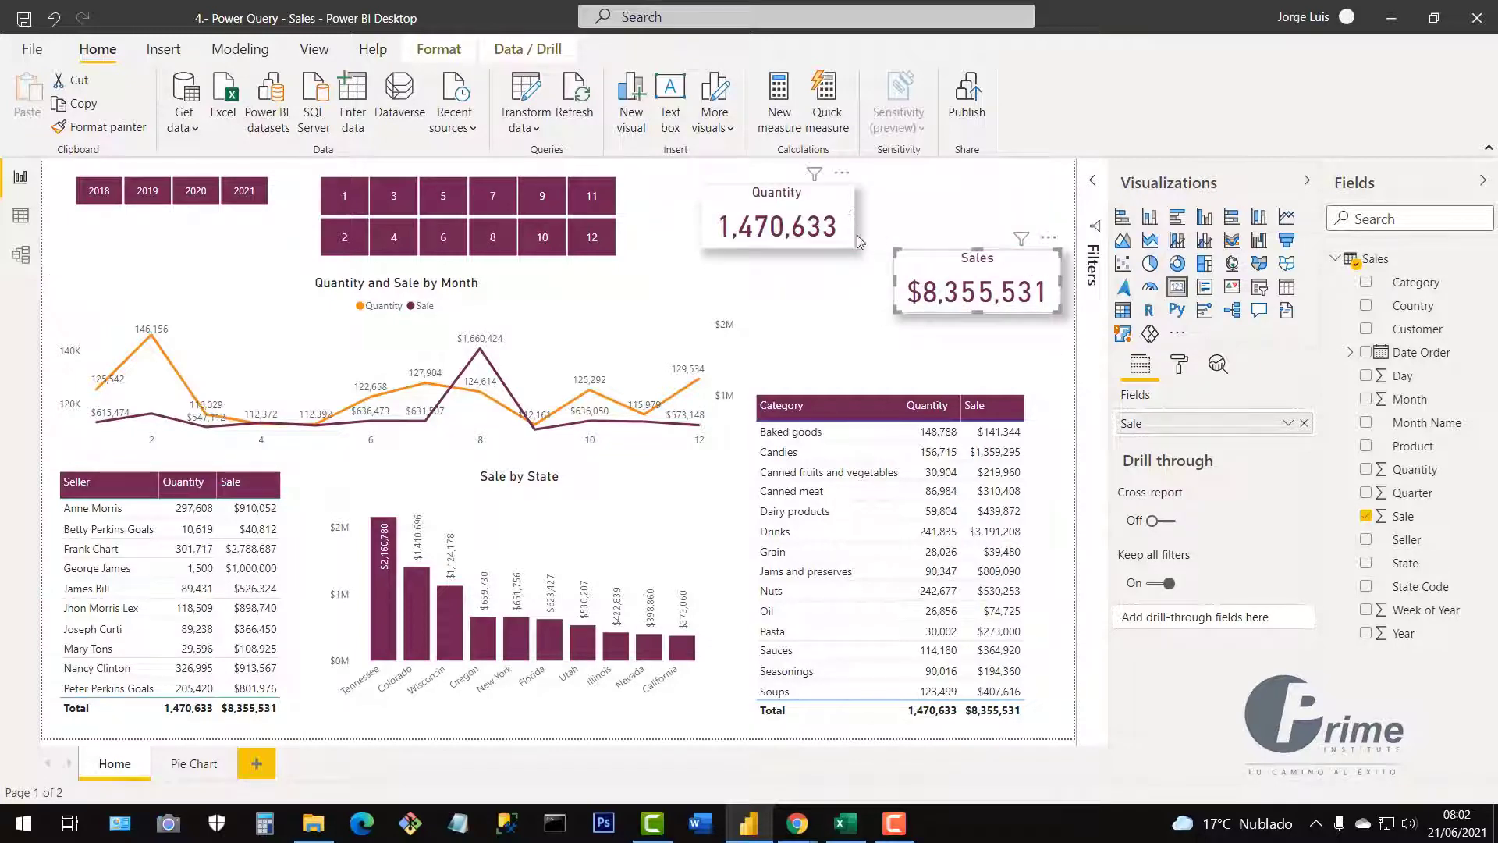
pyautogui.moveTo(846, 211); pyautogui.dragTo(871, 278)
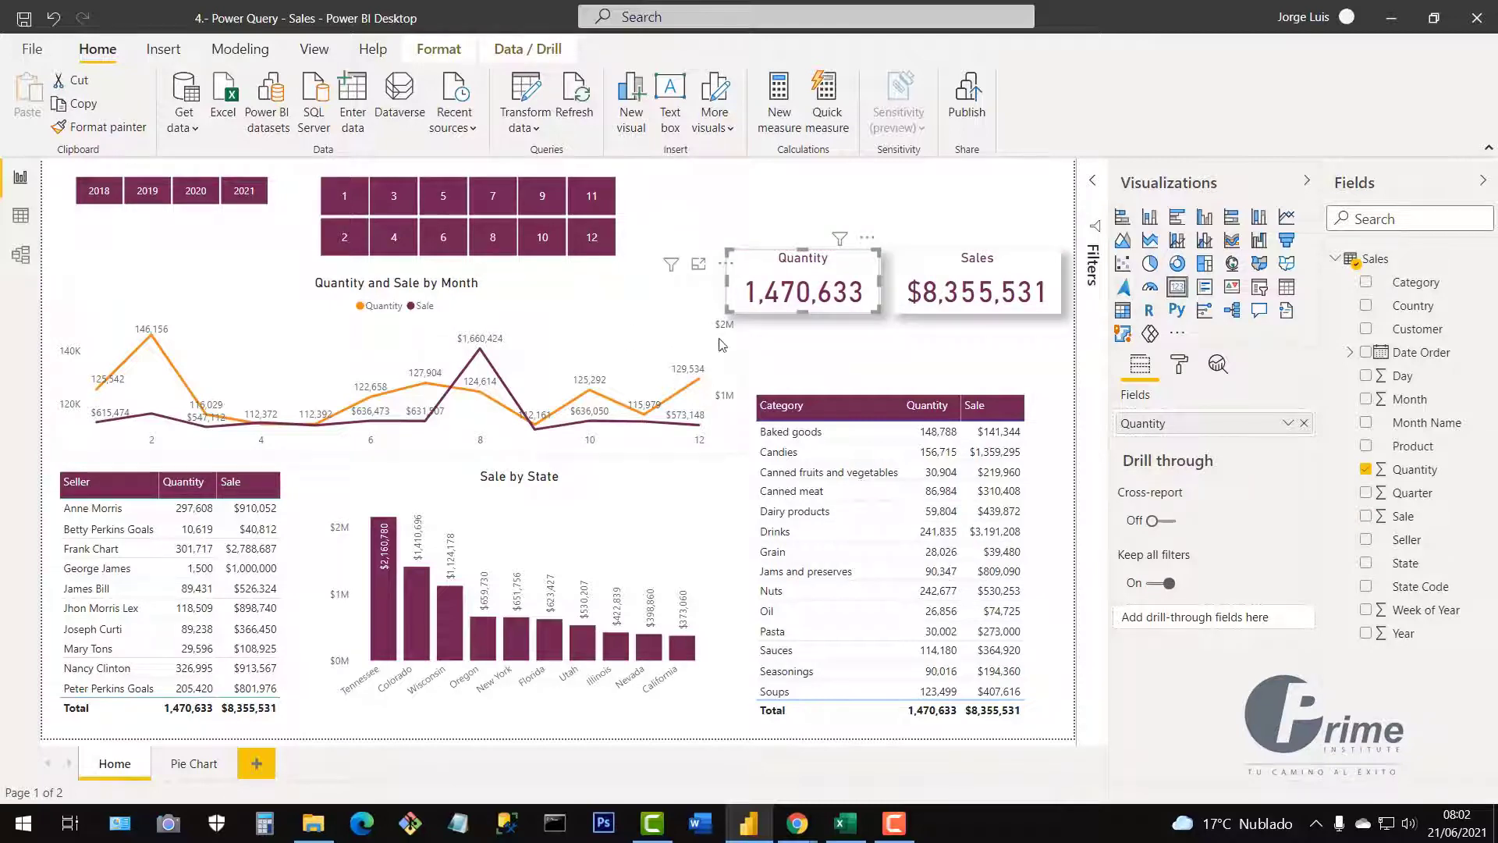
# Narrow the Quantity and Sale by Month line chart from its right edge so it clears the Quantity card
pyautogui.click(731, 365)
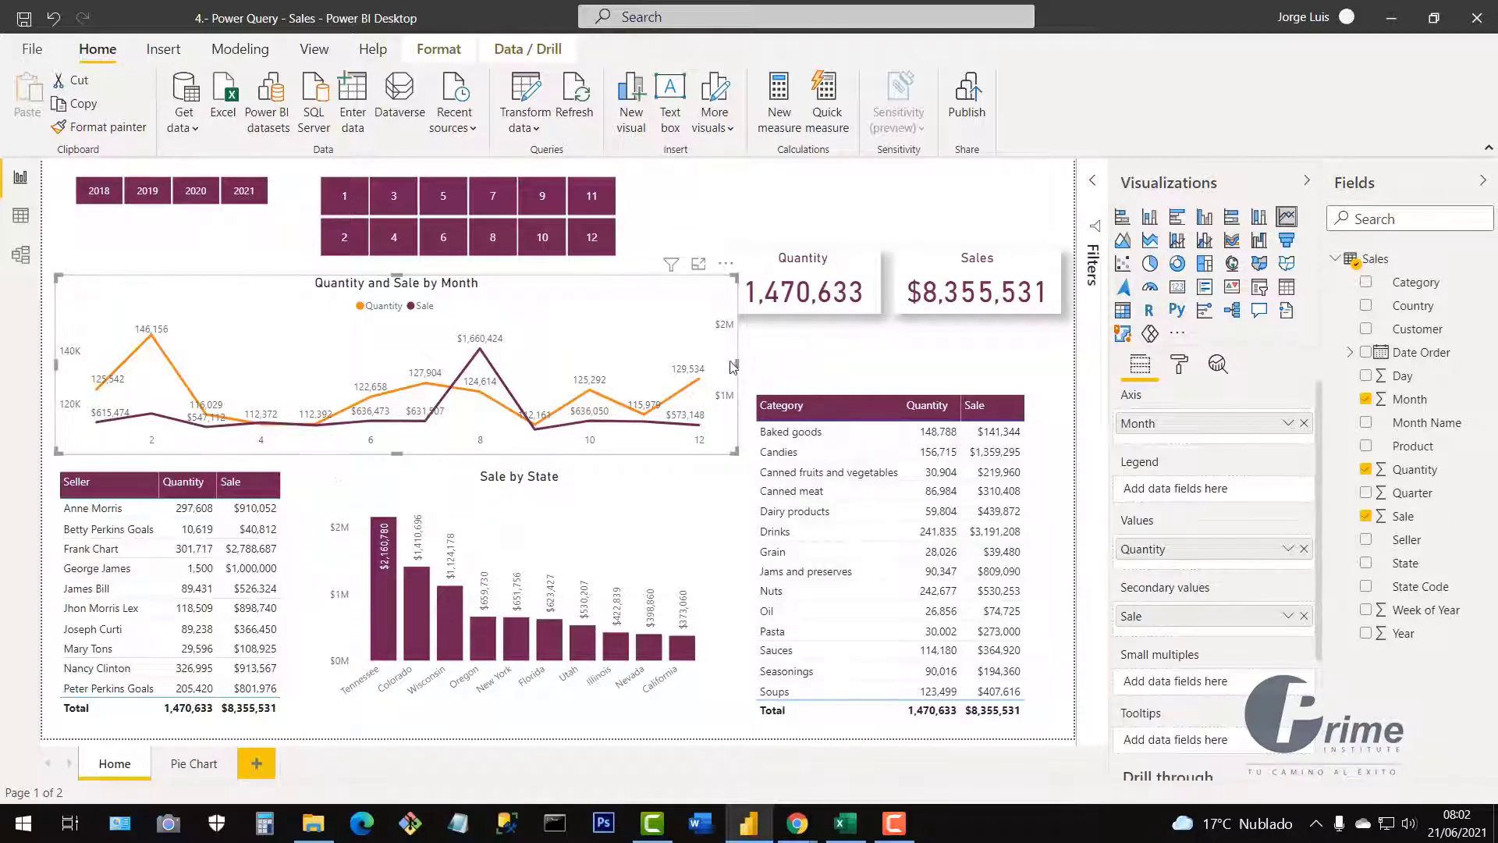
pyautogui.moveTo(732, 365); pyautogui.dragTo(712, 362)
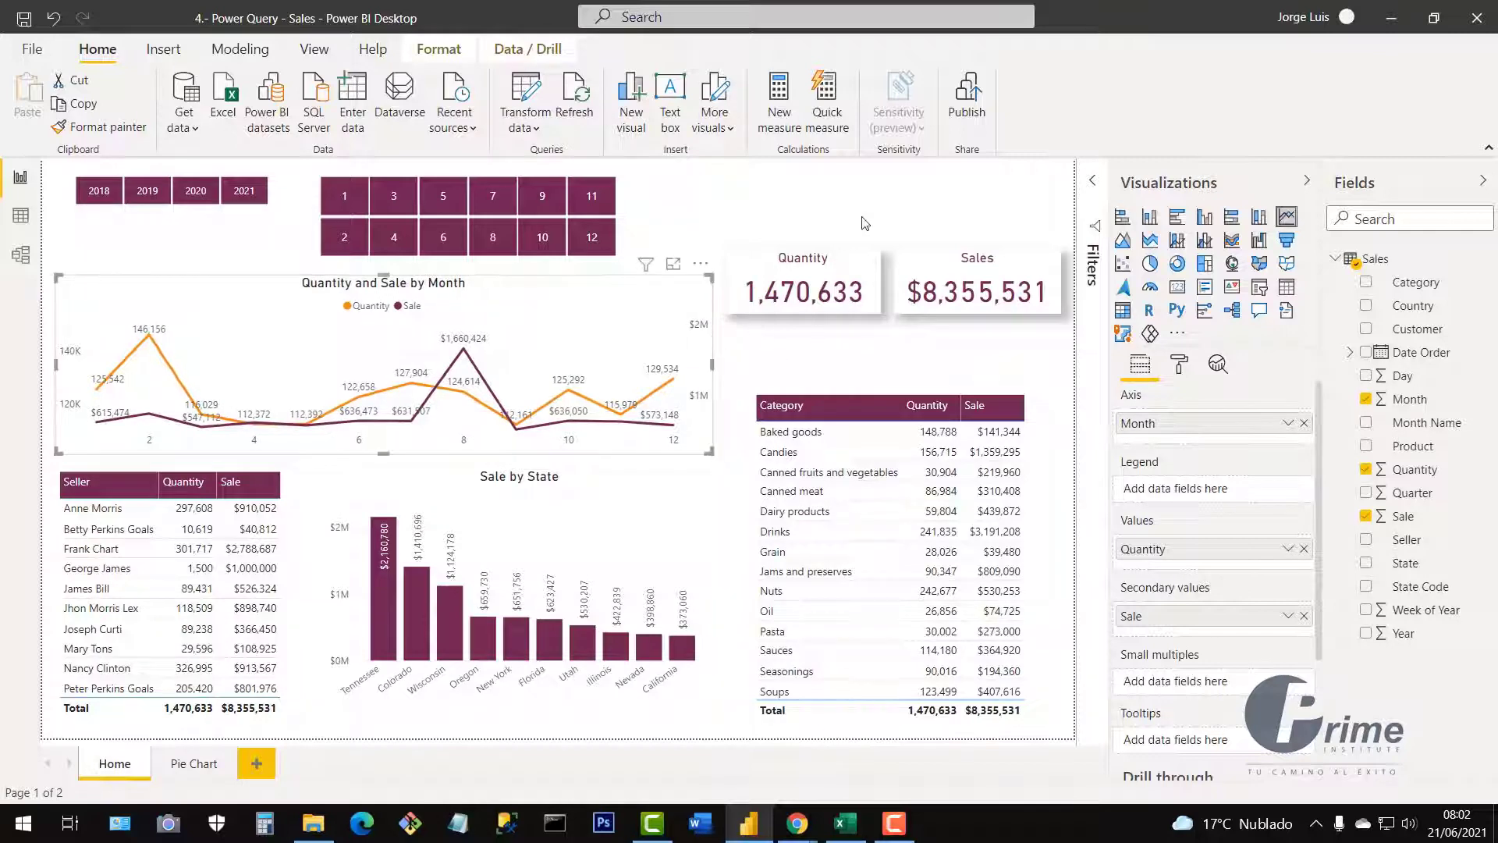
pyautogui.click(819, 206)
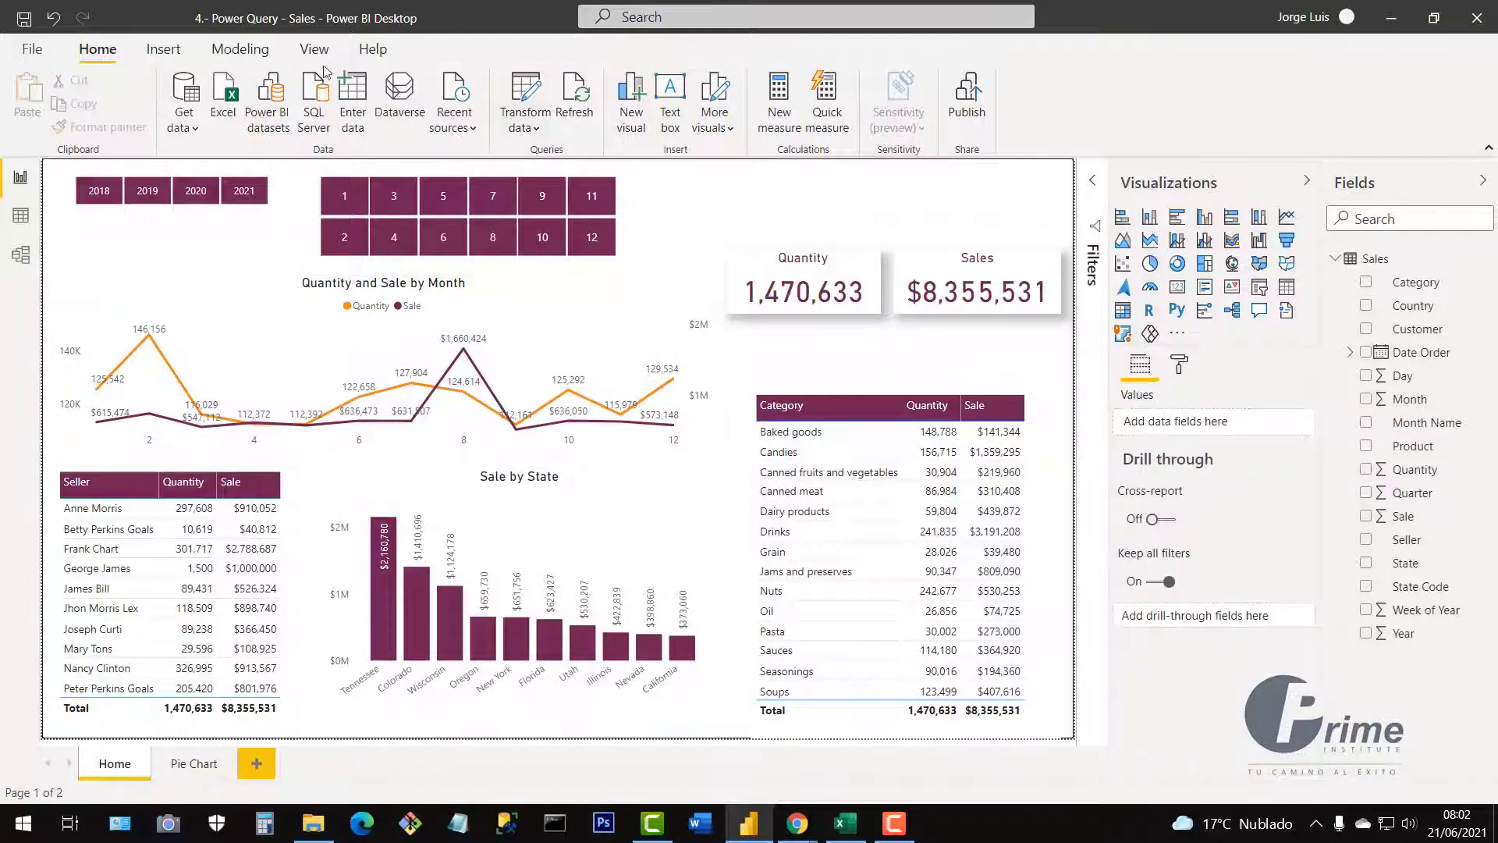
# Insert a blank button on the Home page and place it in the free space above the Quantity card
pyautogui.click(163, 49)
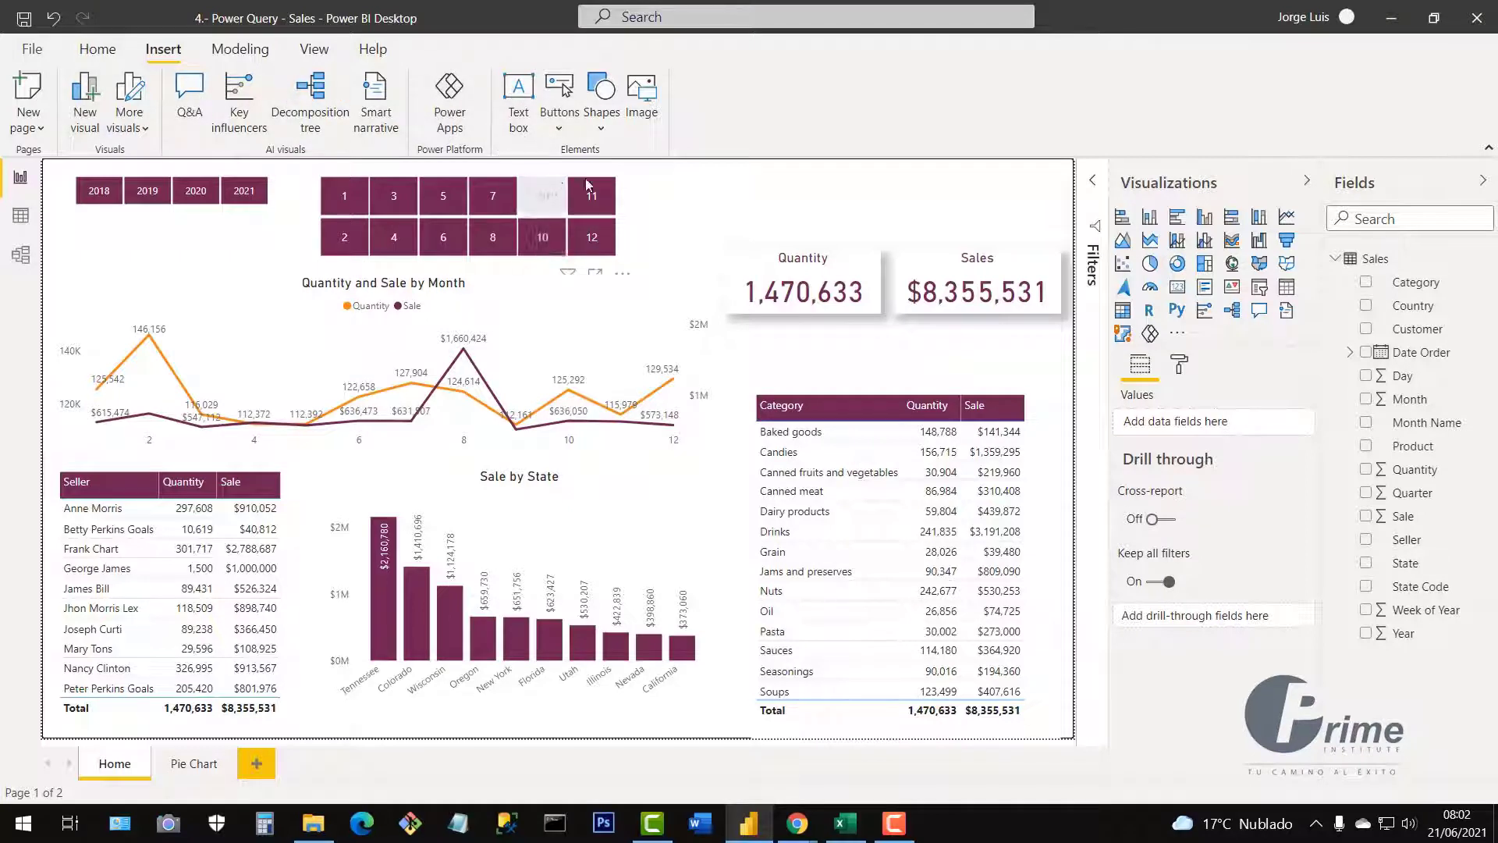
pyautogui.click(560, 133)
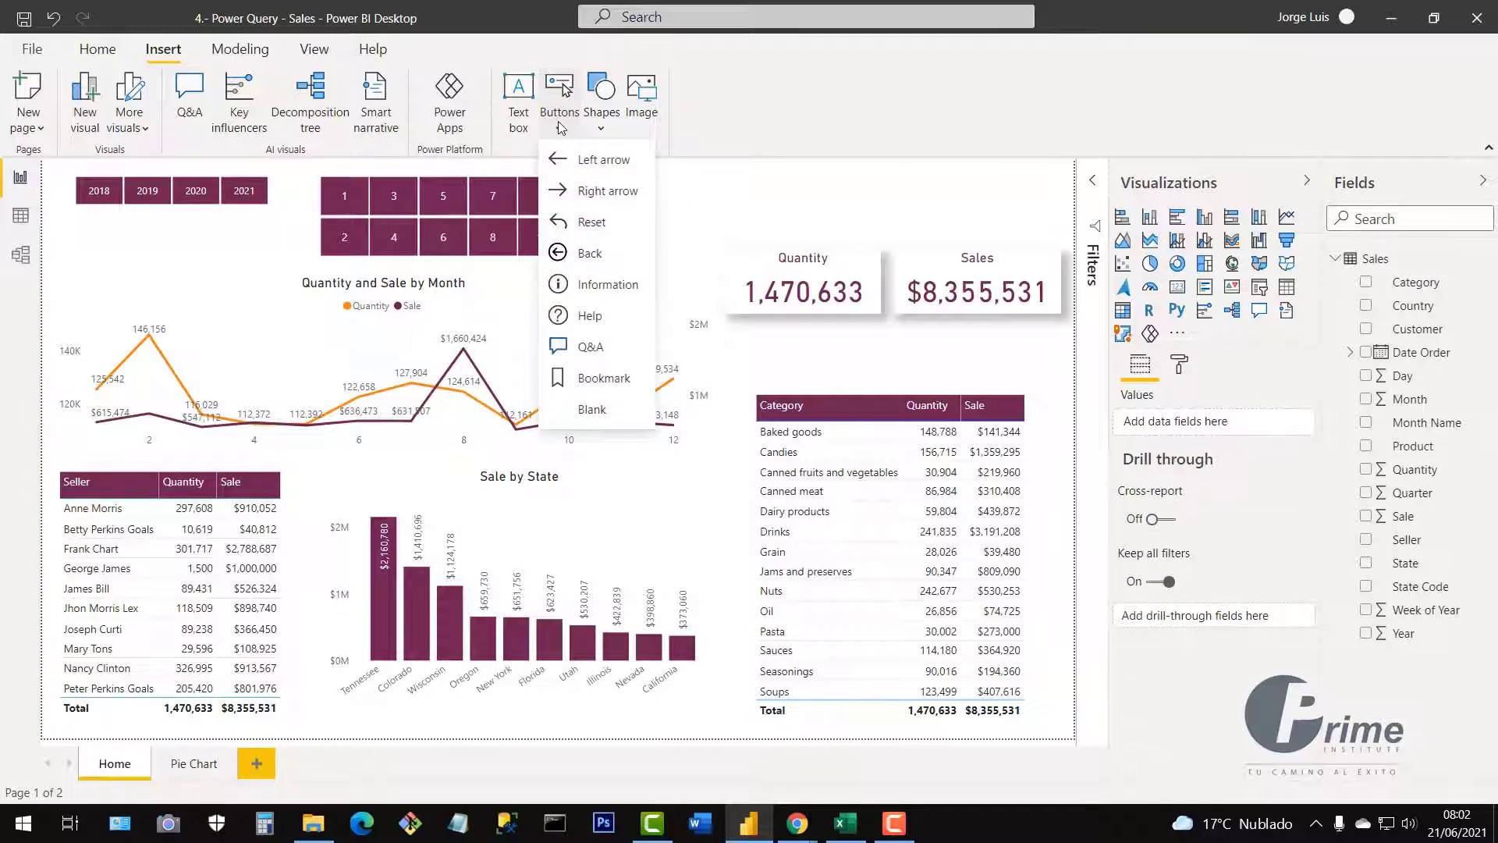
pyautogui.click(595, 416)
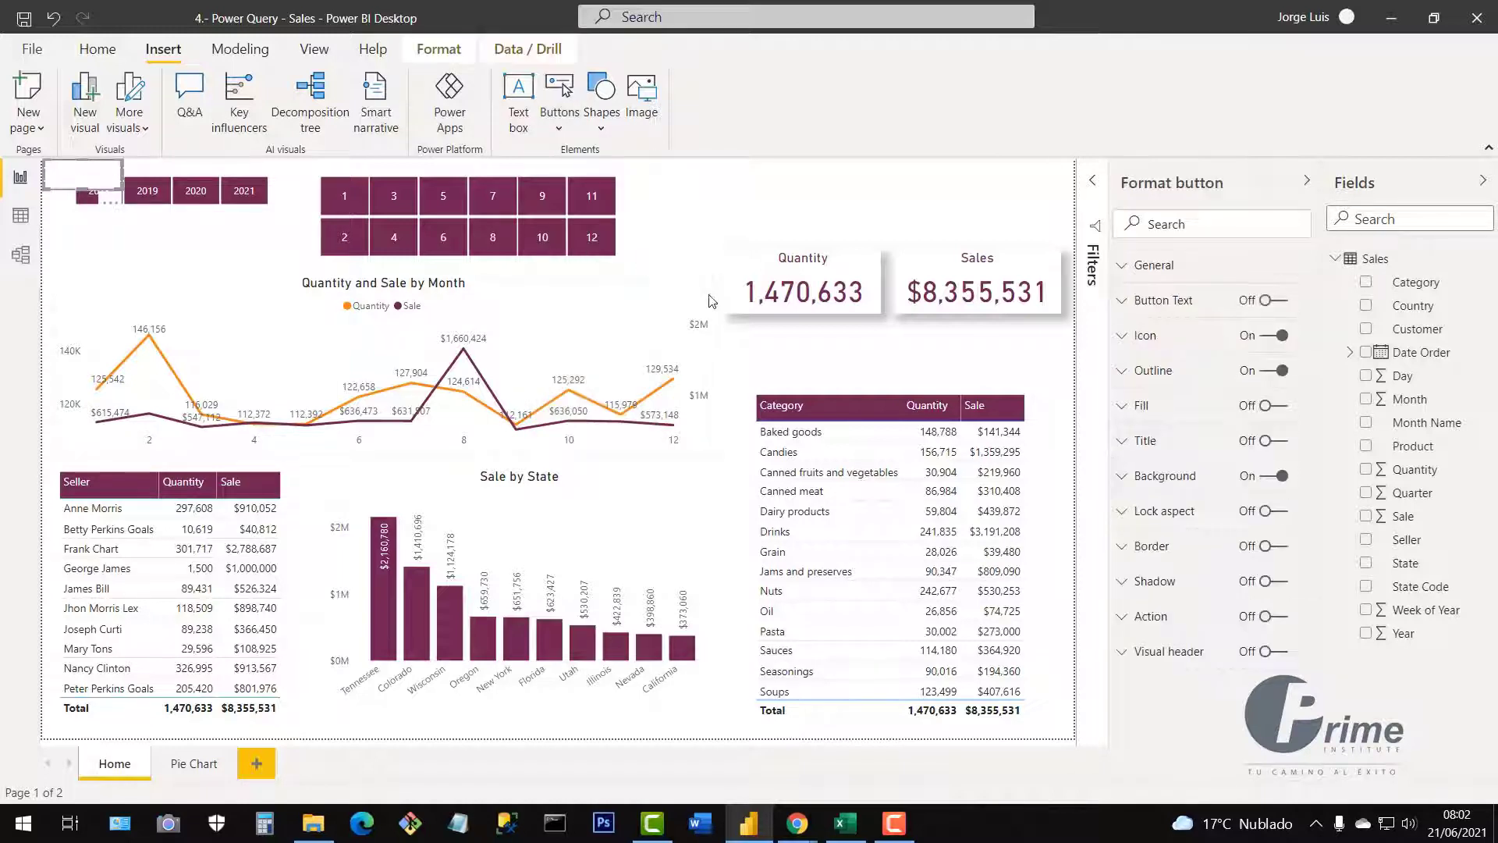
pyautogui.moveTo(93, 175); pyautogui.dragTo(808, 206)
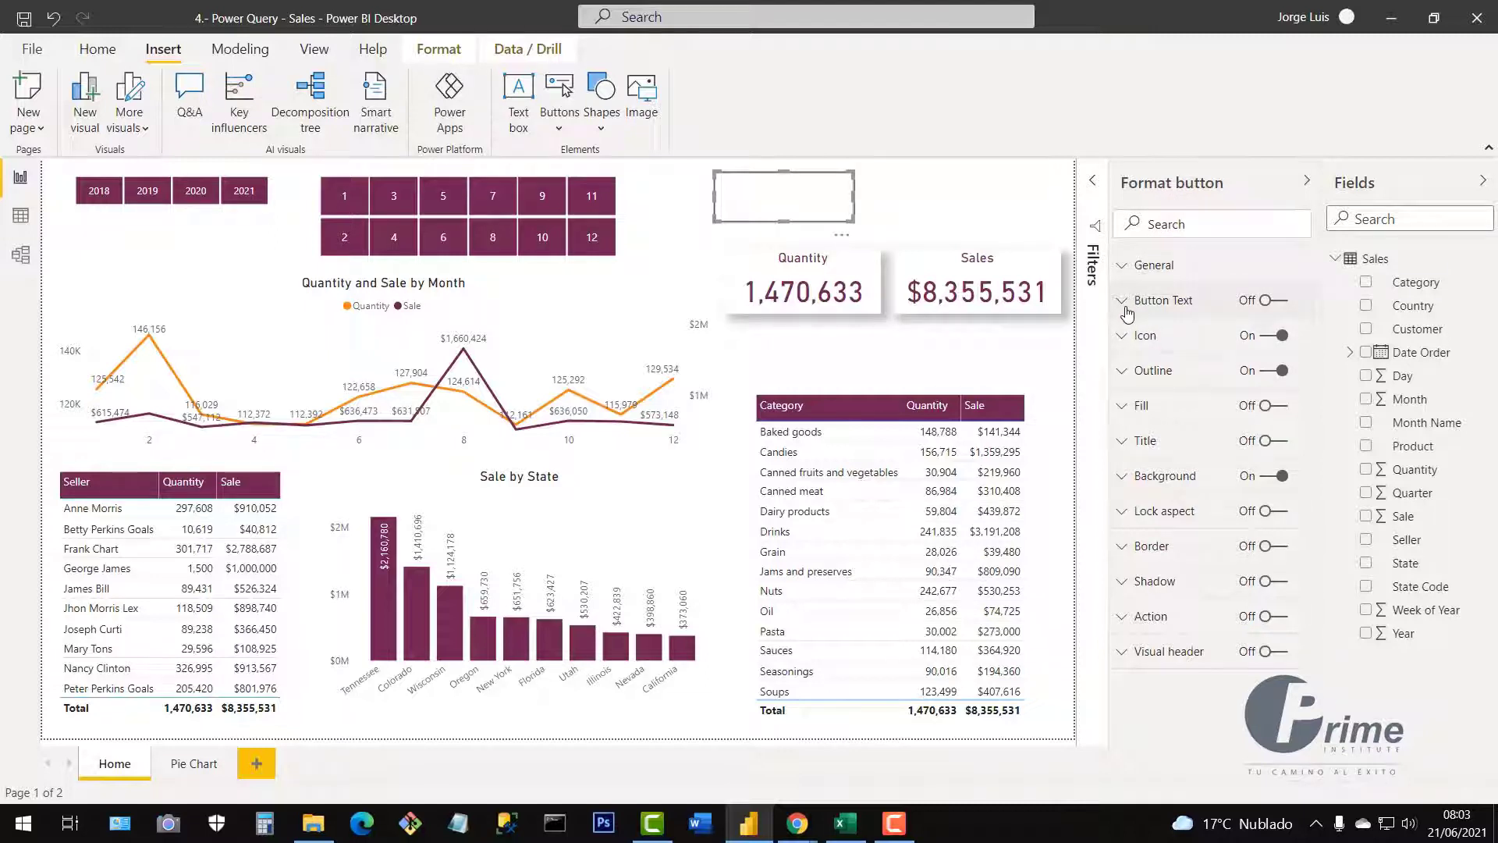
# Turn on the button's text, enter "Pie Chart", and set its font color to the report's dark purple from the recent colors
pyautogui.click(1266, 305)
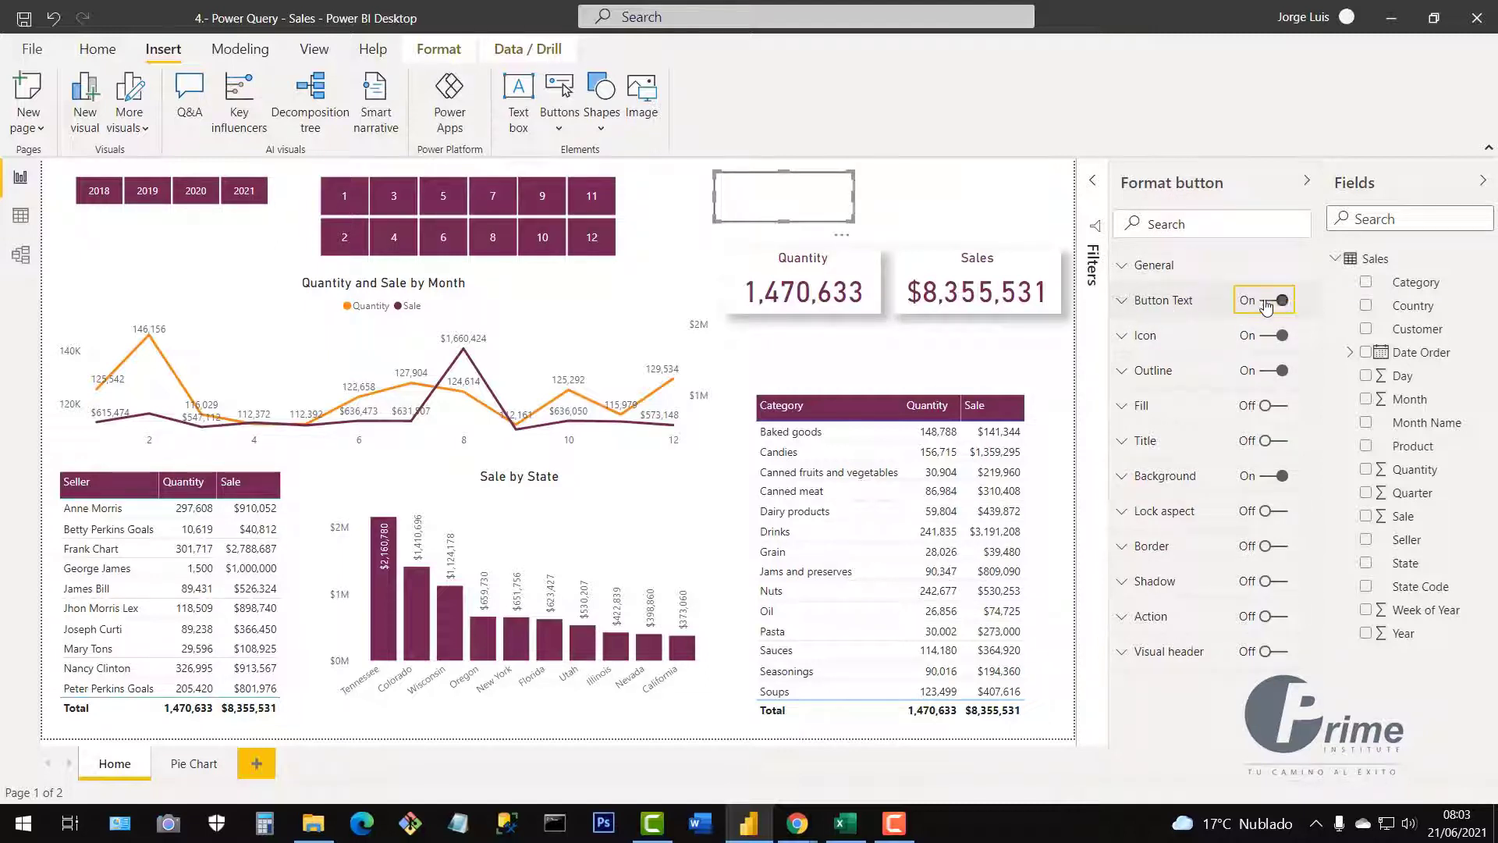
pyautogui.click(1131, 301)
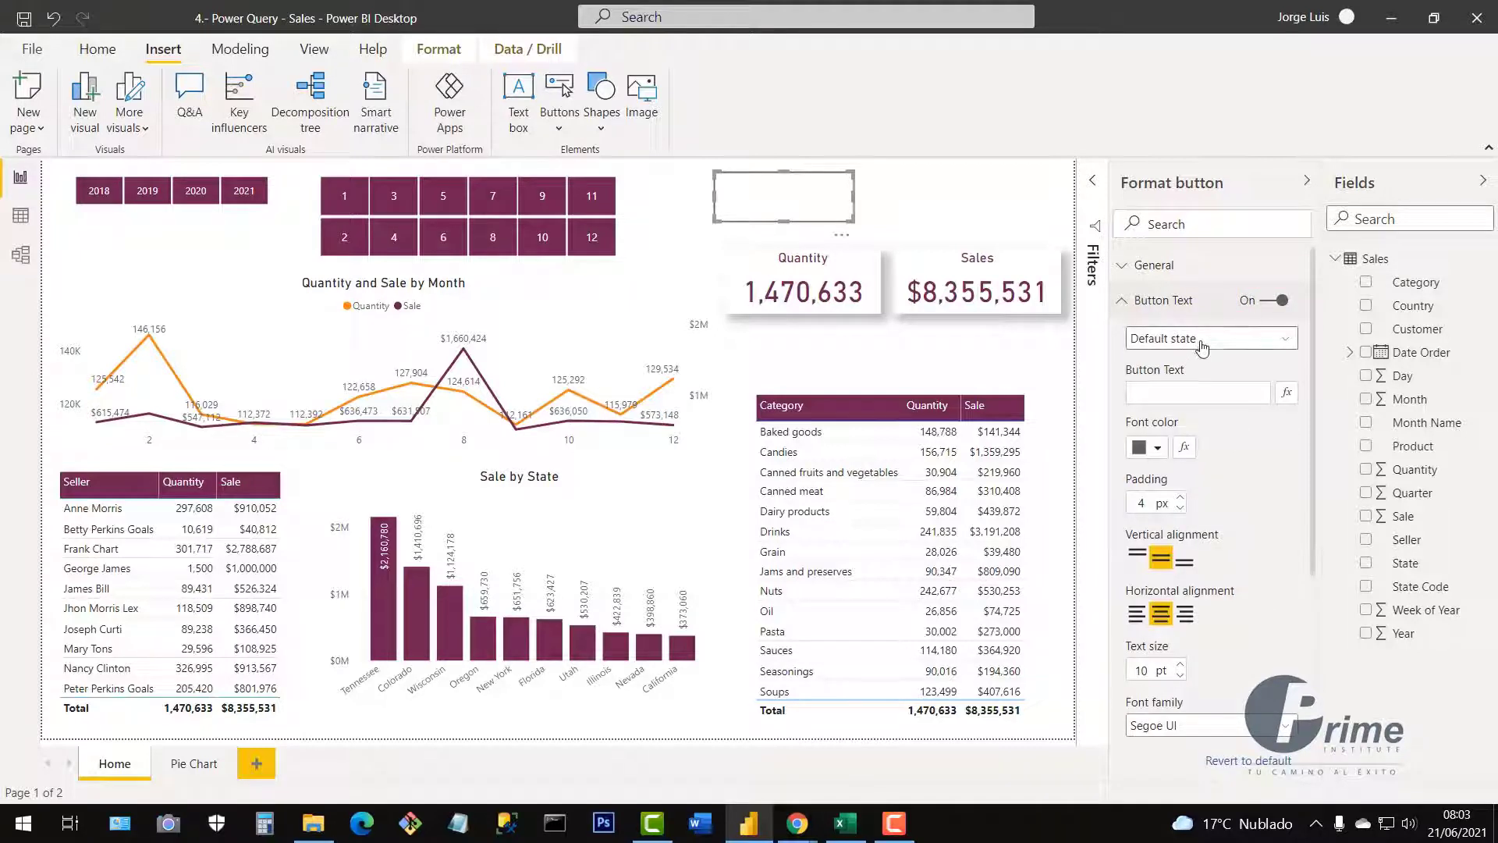
pyautogui.click(1148, 392)
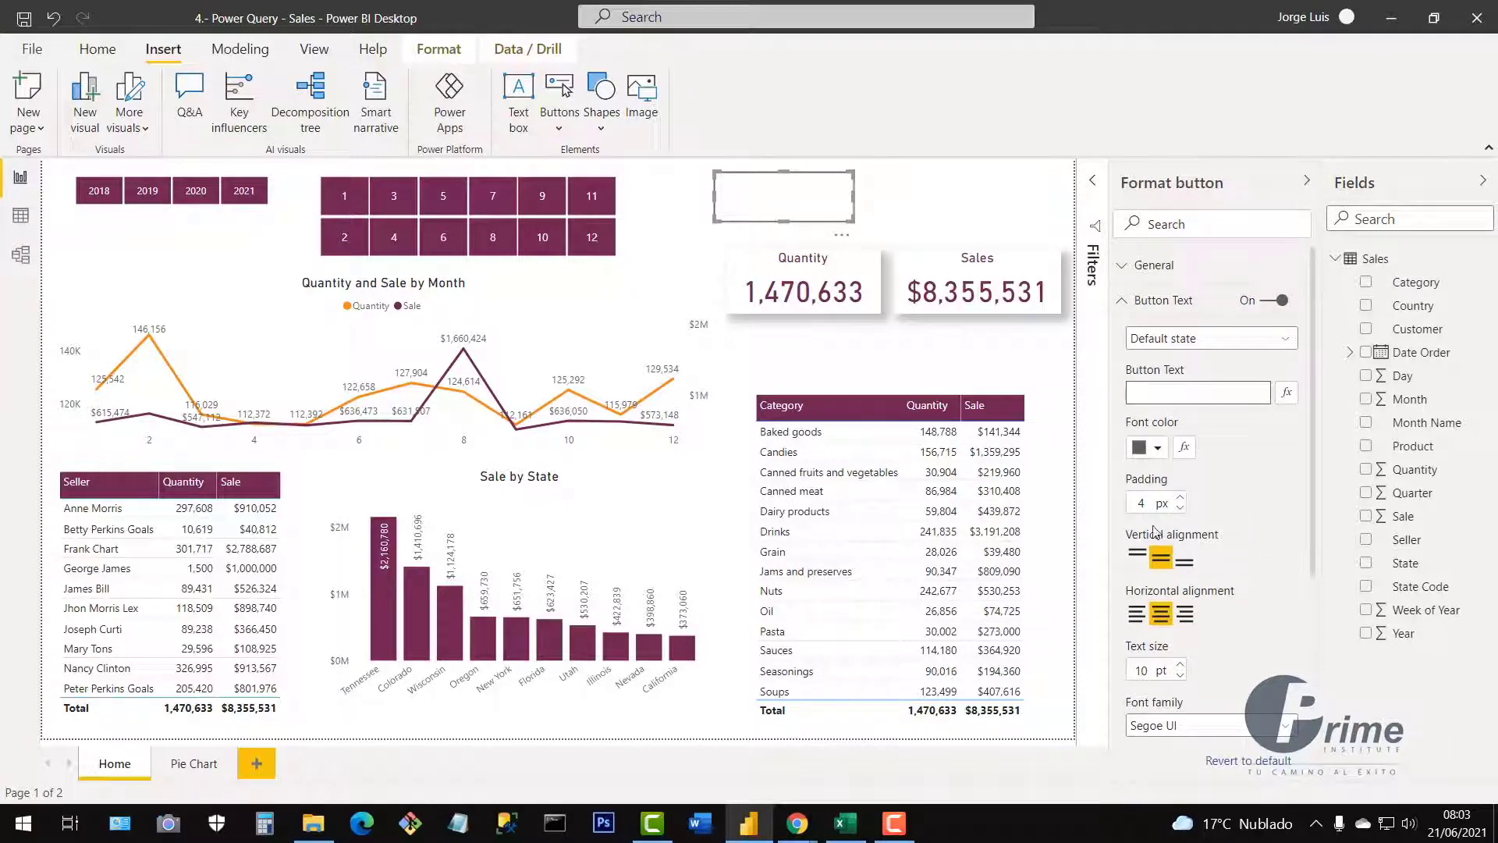
pyautogui.write('Pic')
pyautogui.click(1159, 451)
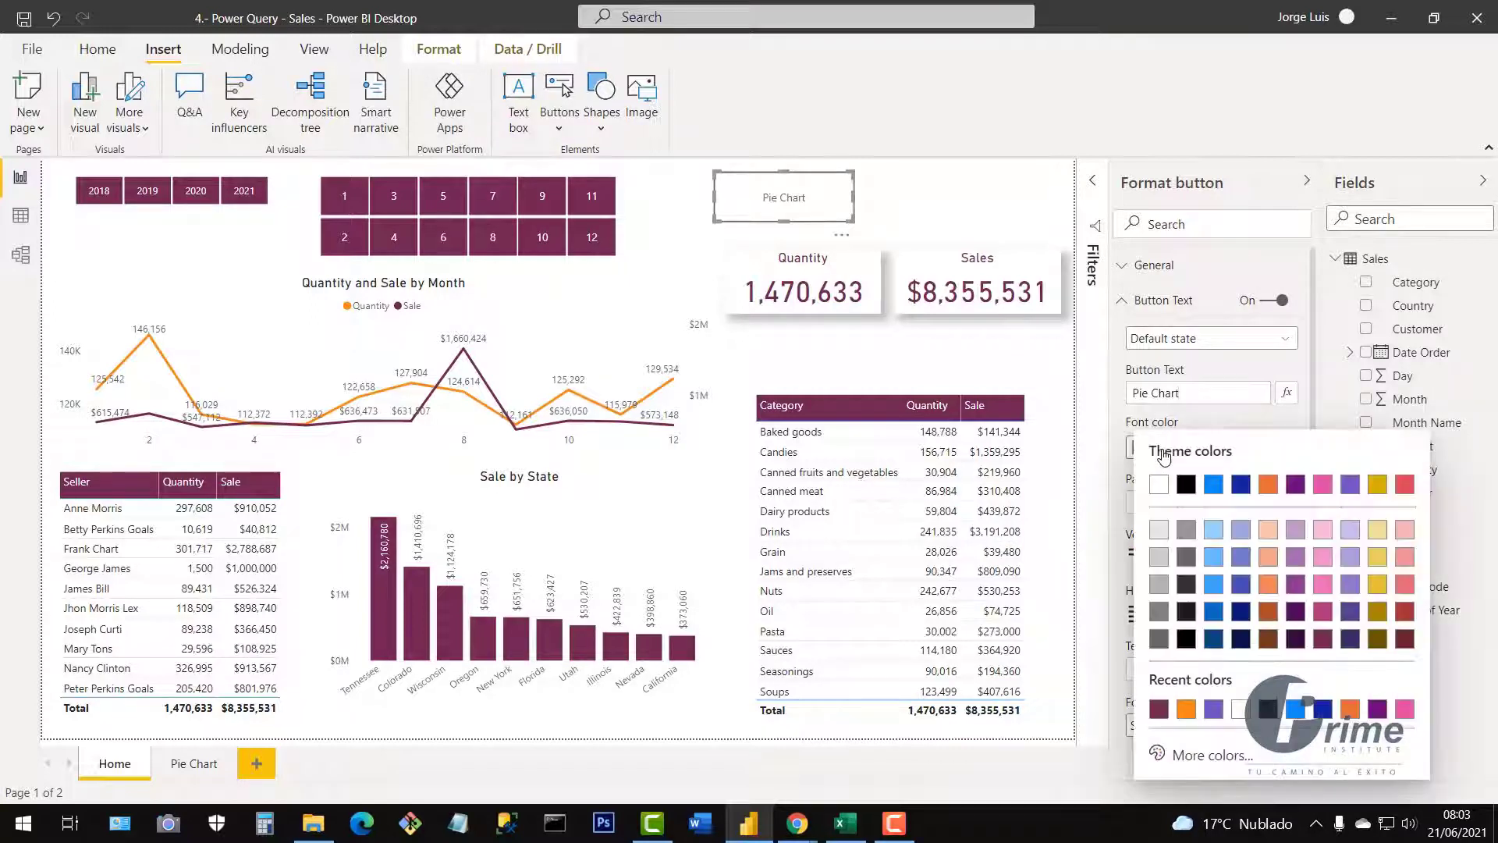
pyautogui.click(1159, 714)
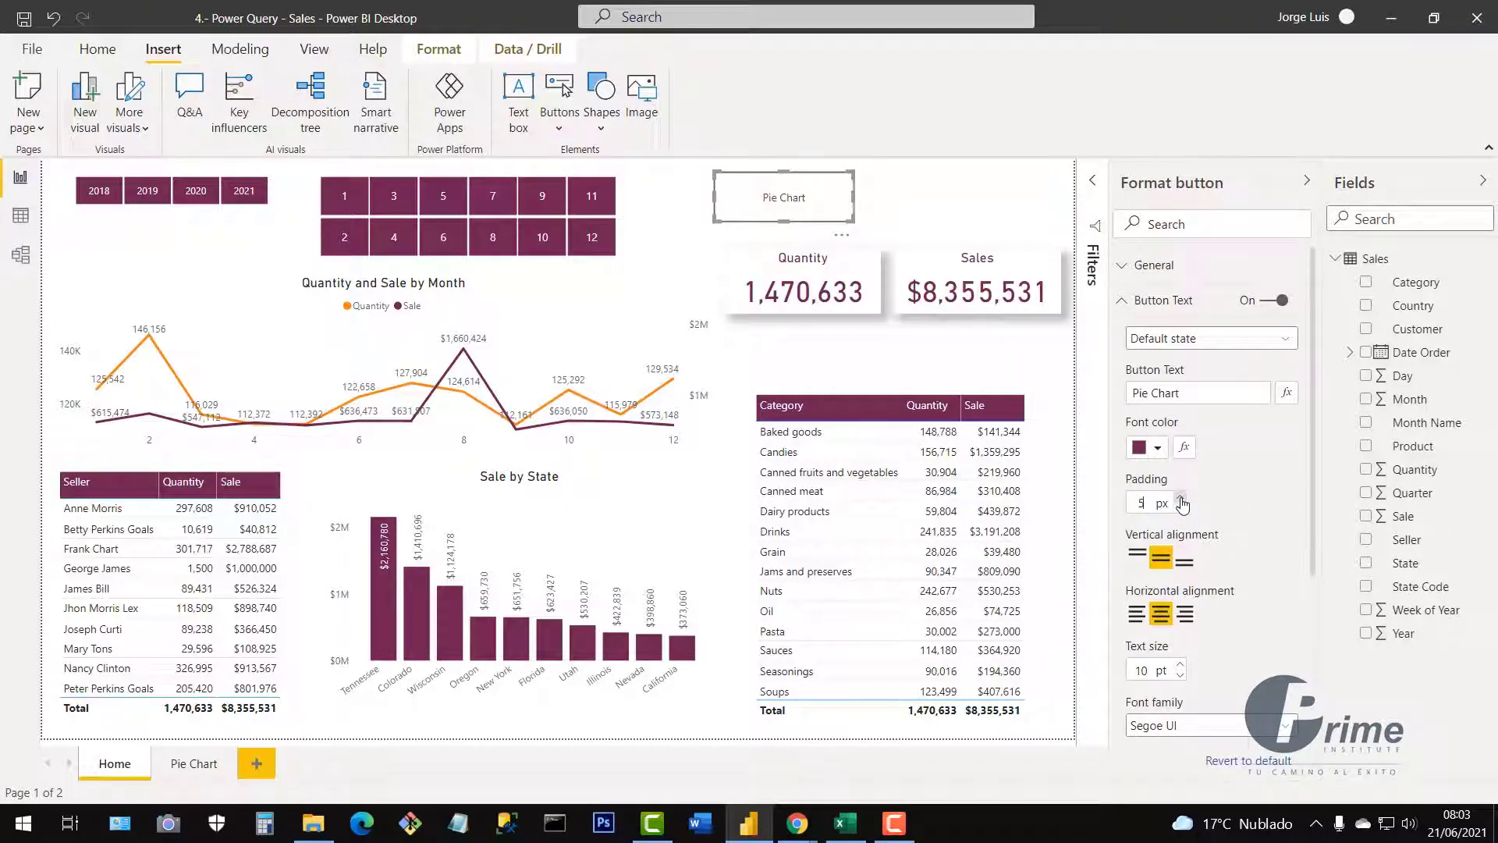
pyautogui.click(1180, 508)
# Set the Pie Chart button's text size to 16 pt
pyautogui.scroll(-3, 1205, 480)
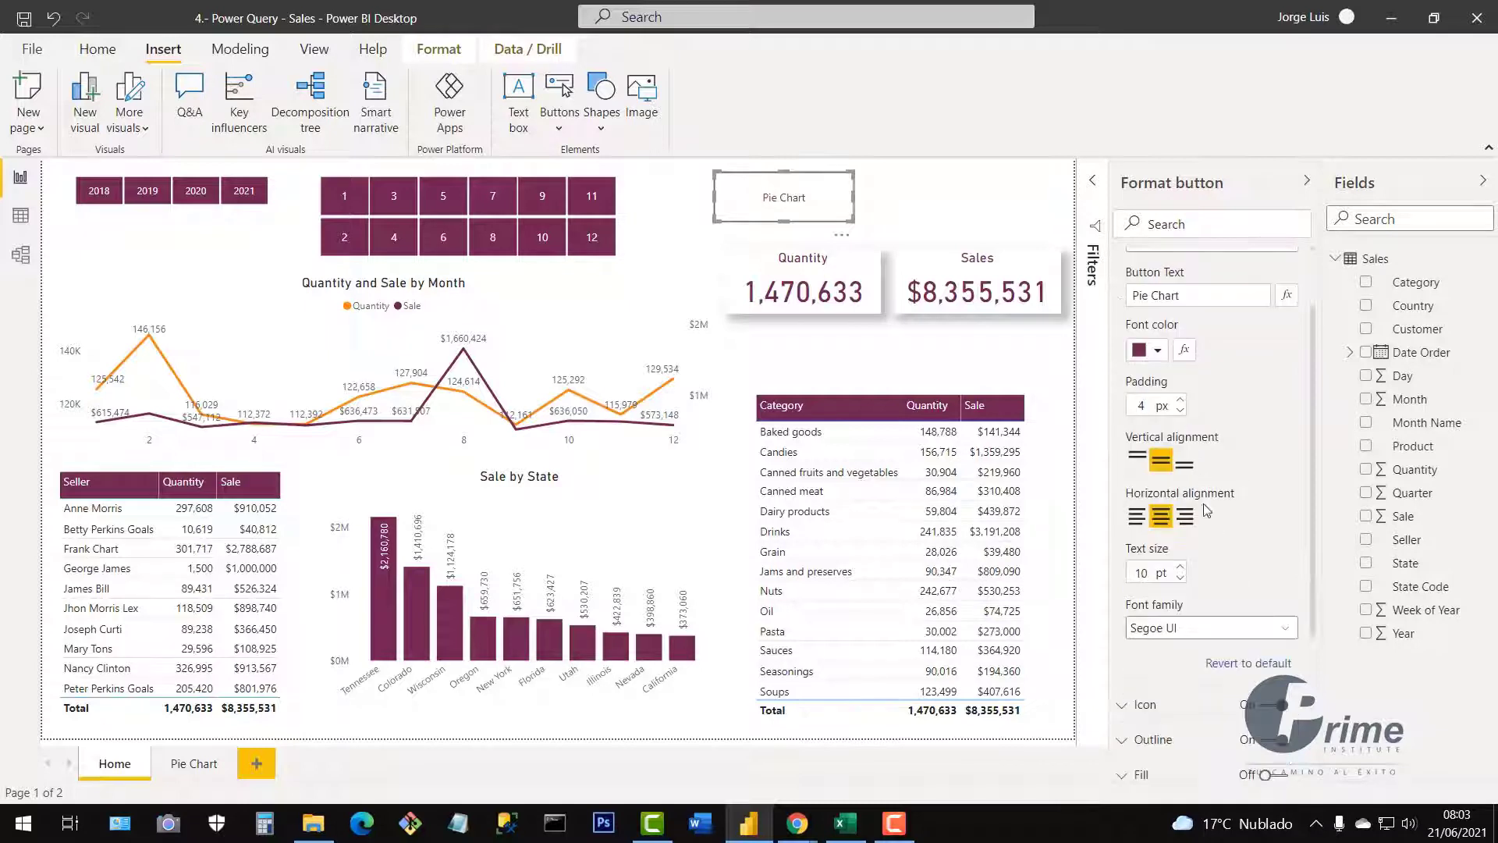
pyautogui.click(1180, 568)
pyautogui.click(1180, 569)
pyautogui.click(1181, 569)
pyautogui.click(1181, 569)
pyautogui.click(1180, 568)
pyautogui.click(1181, 568)
pyautogui.click(1180, 568)
pyautogui.click(1180, 581)
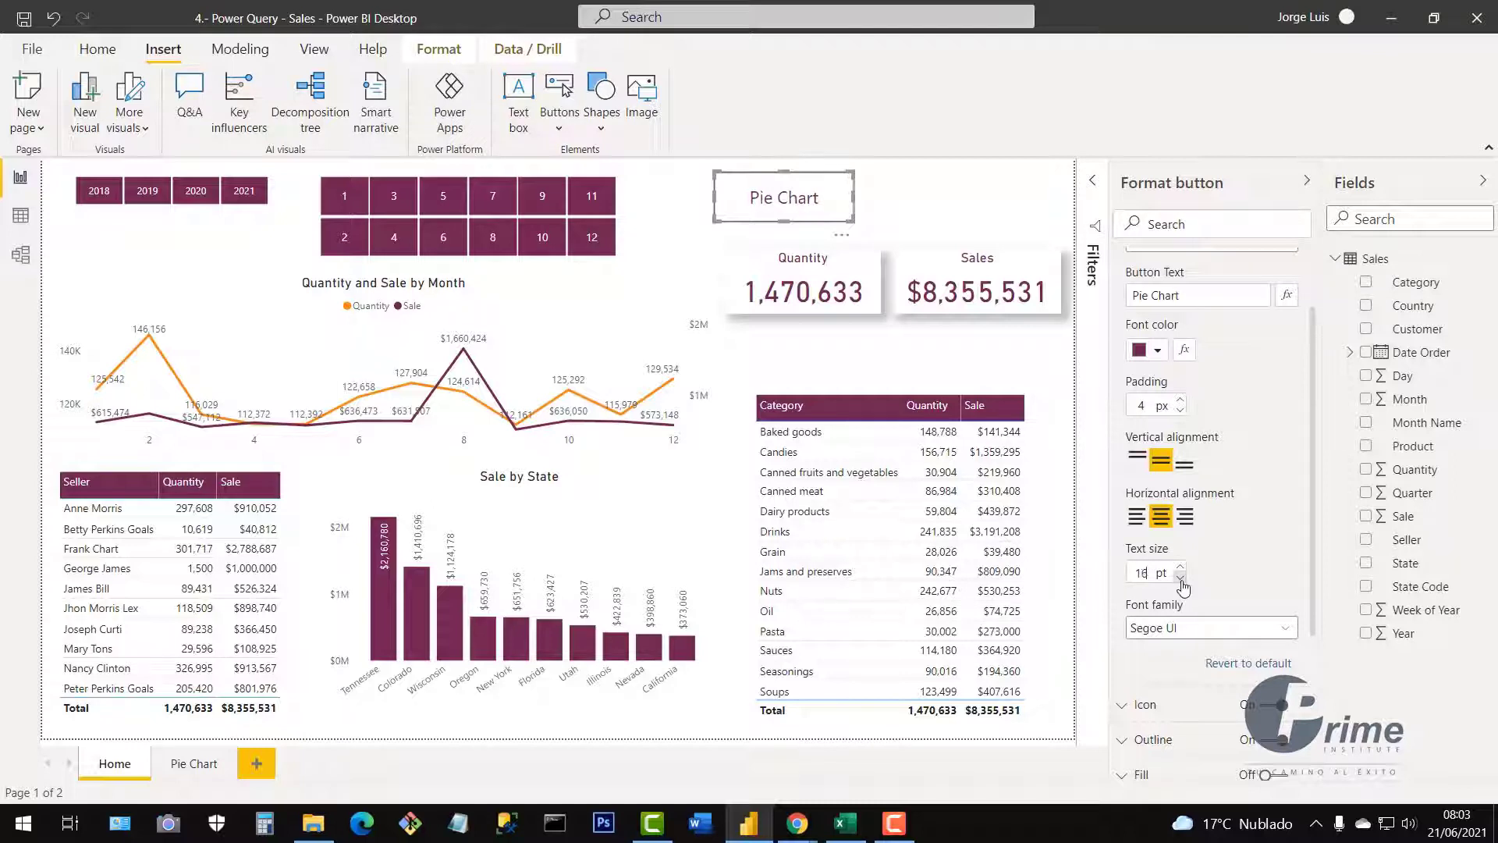
# Set the Pie Chart button's font family to Arial Black and shrink the button to fit closely around its text
pyautogui.click(1202, 634)
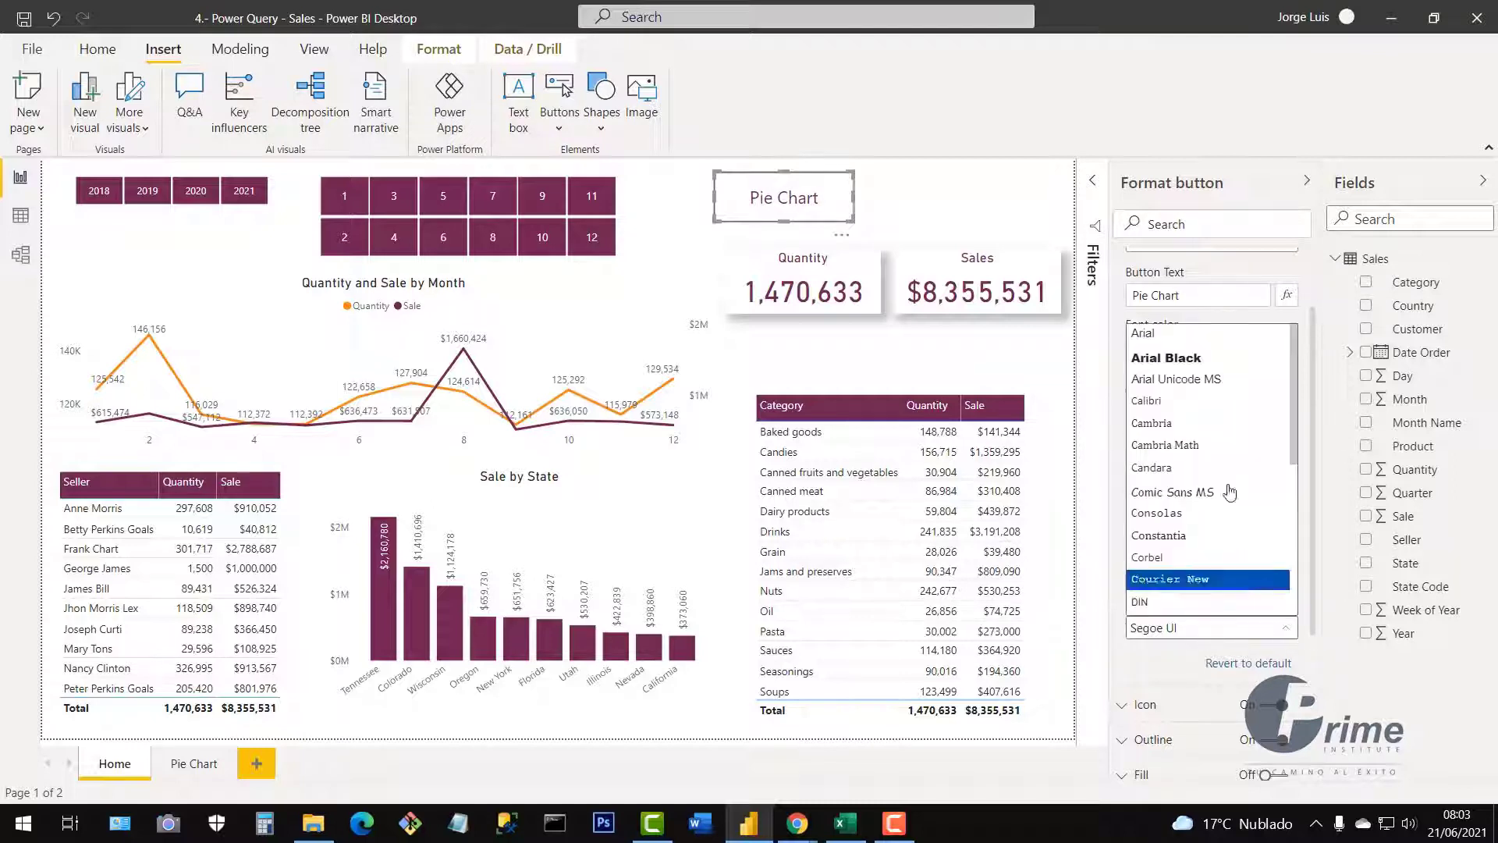
pyautogui.click(1181, 364)
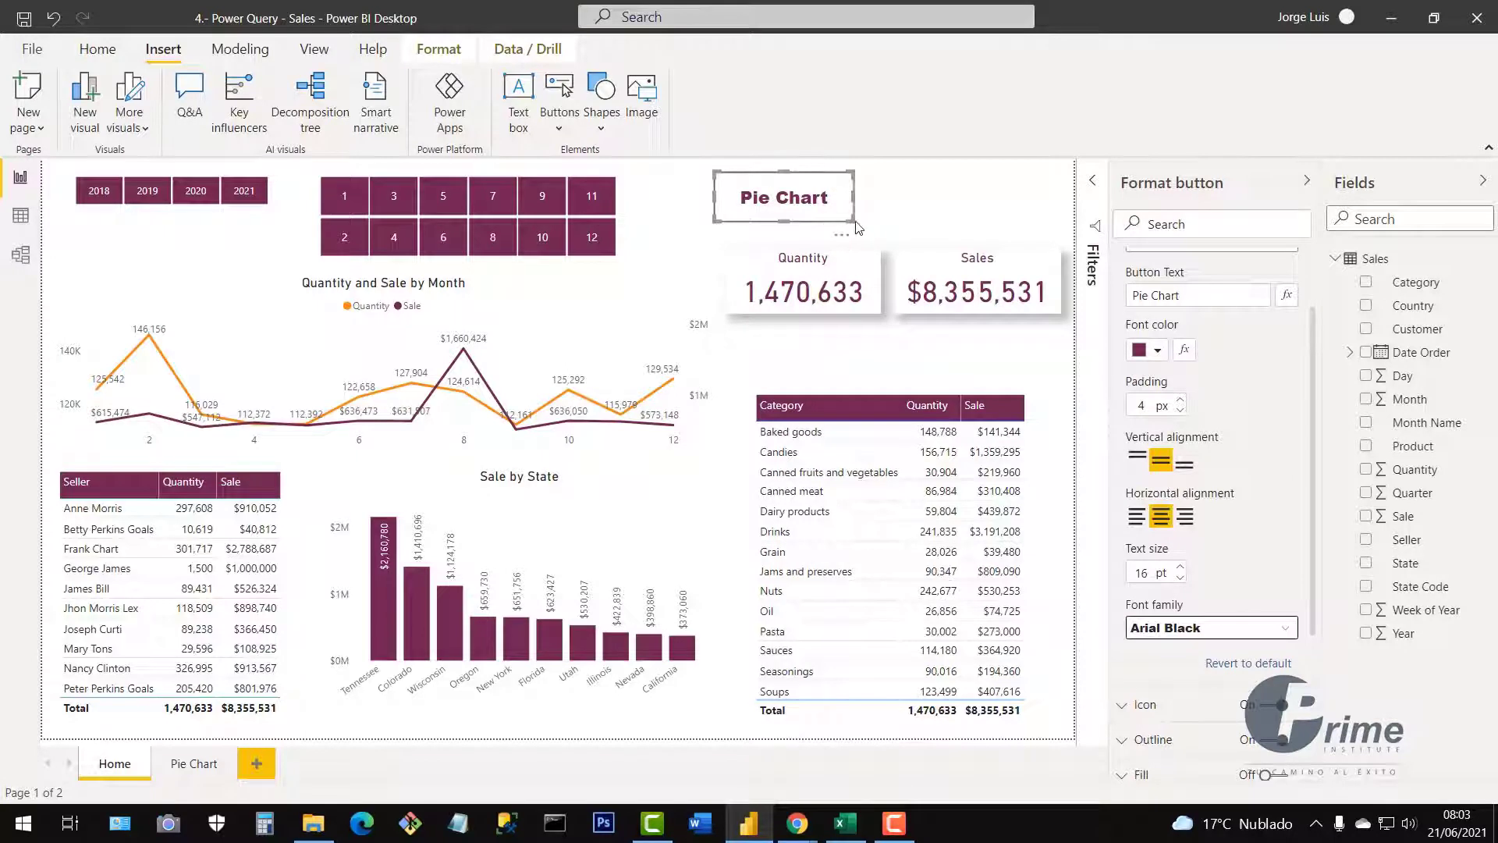
pyautogui.moveTo(851, 220); pyautogui.dragTo(829, 209)
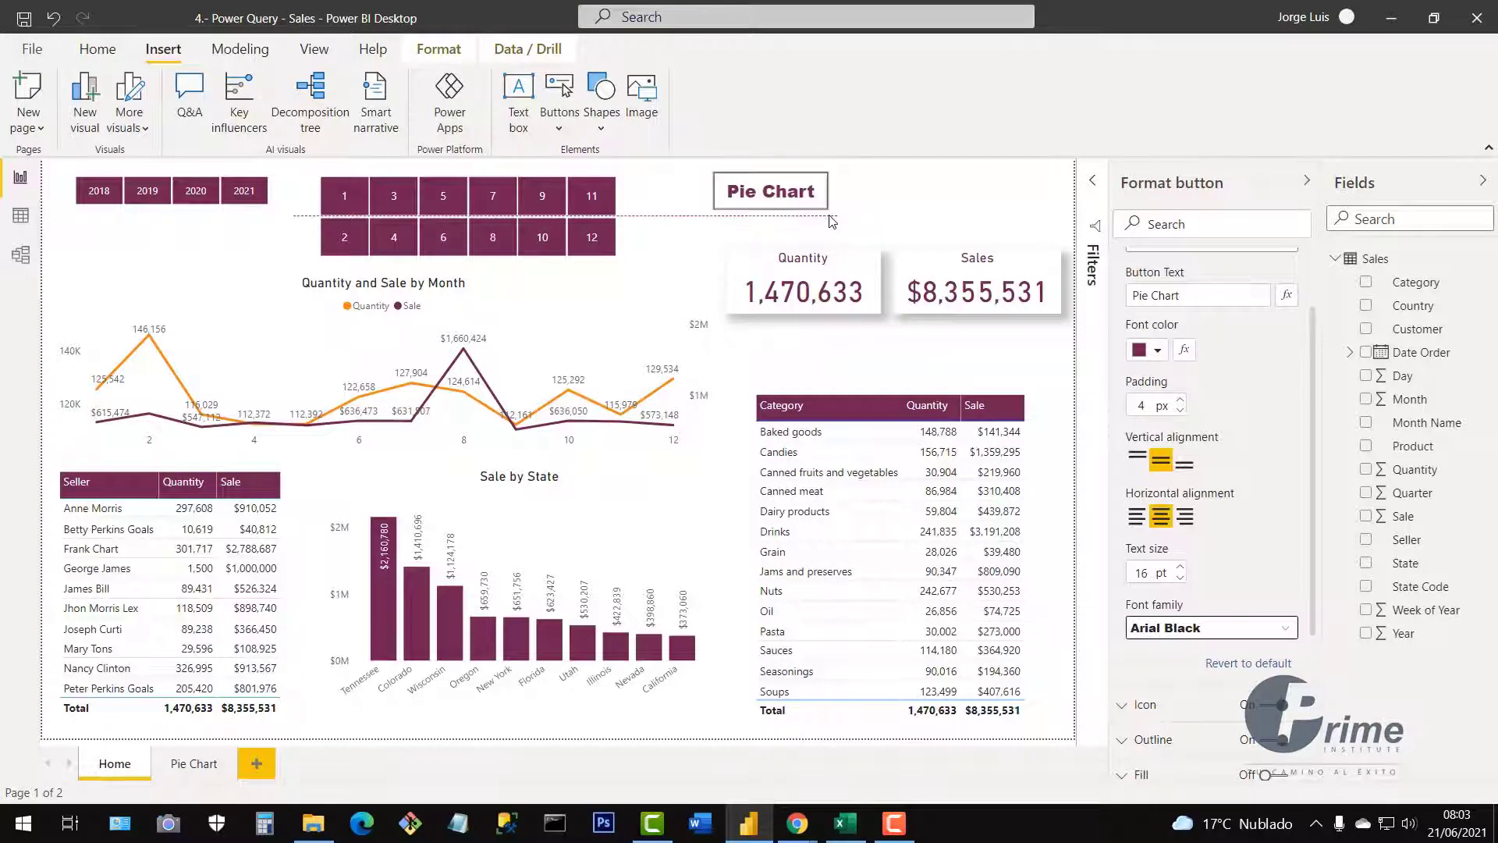
# Turn on the Pie Chart button's fill and set the fill color to the report's dark purple from the recent colors
pyautogui.scroll(2, 1202, 479)
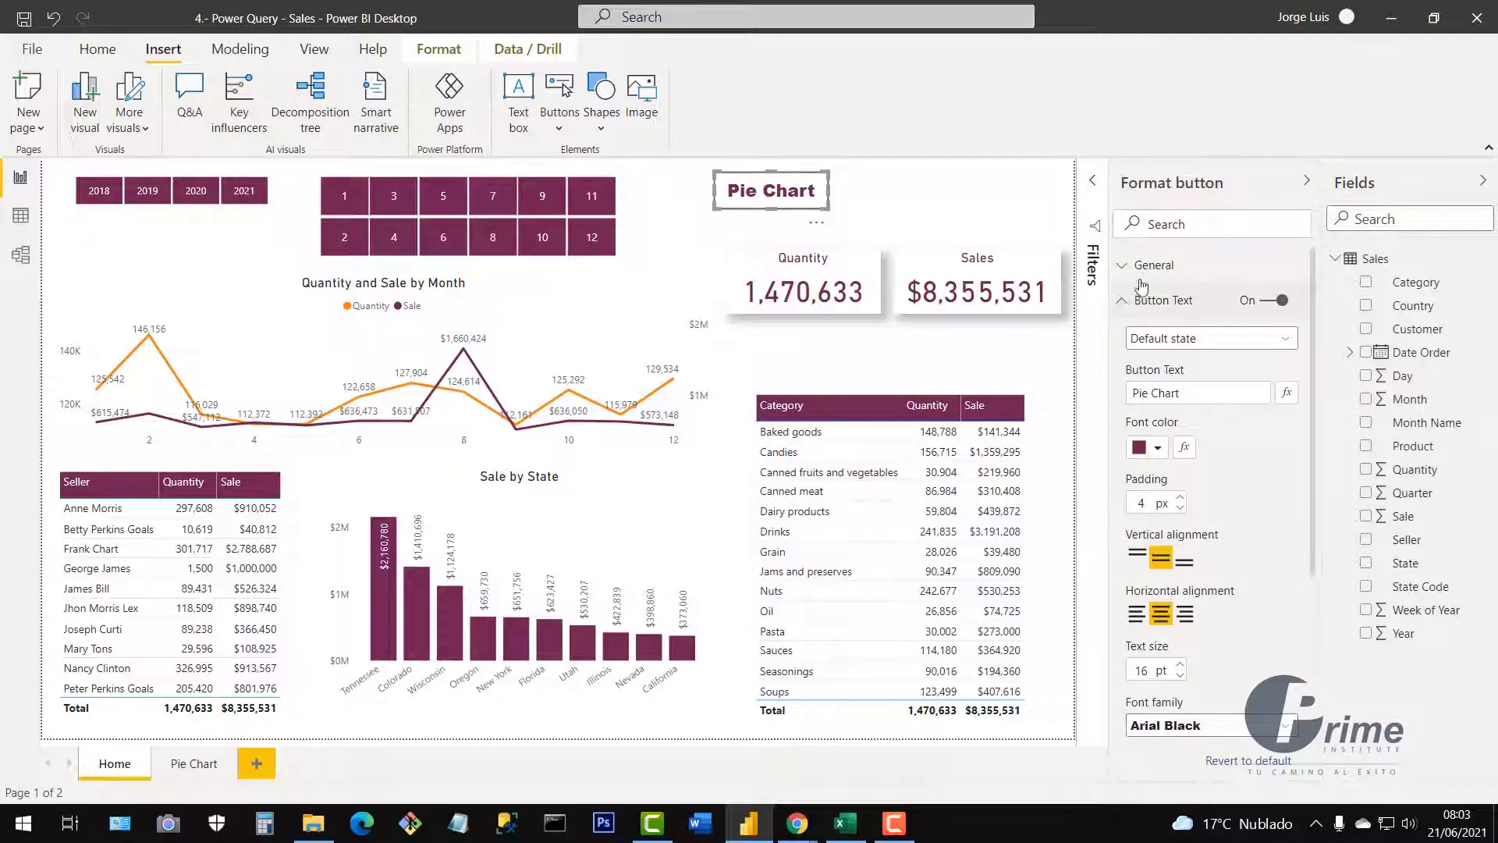
pyautogui.click(1121, 303)
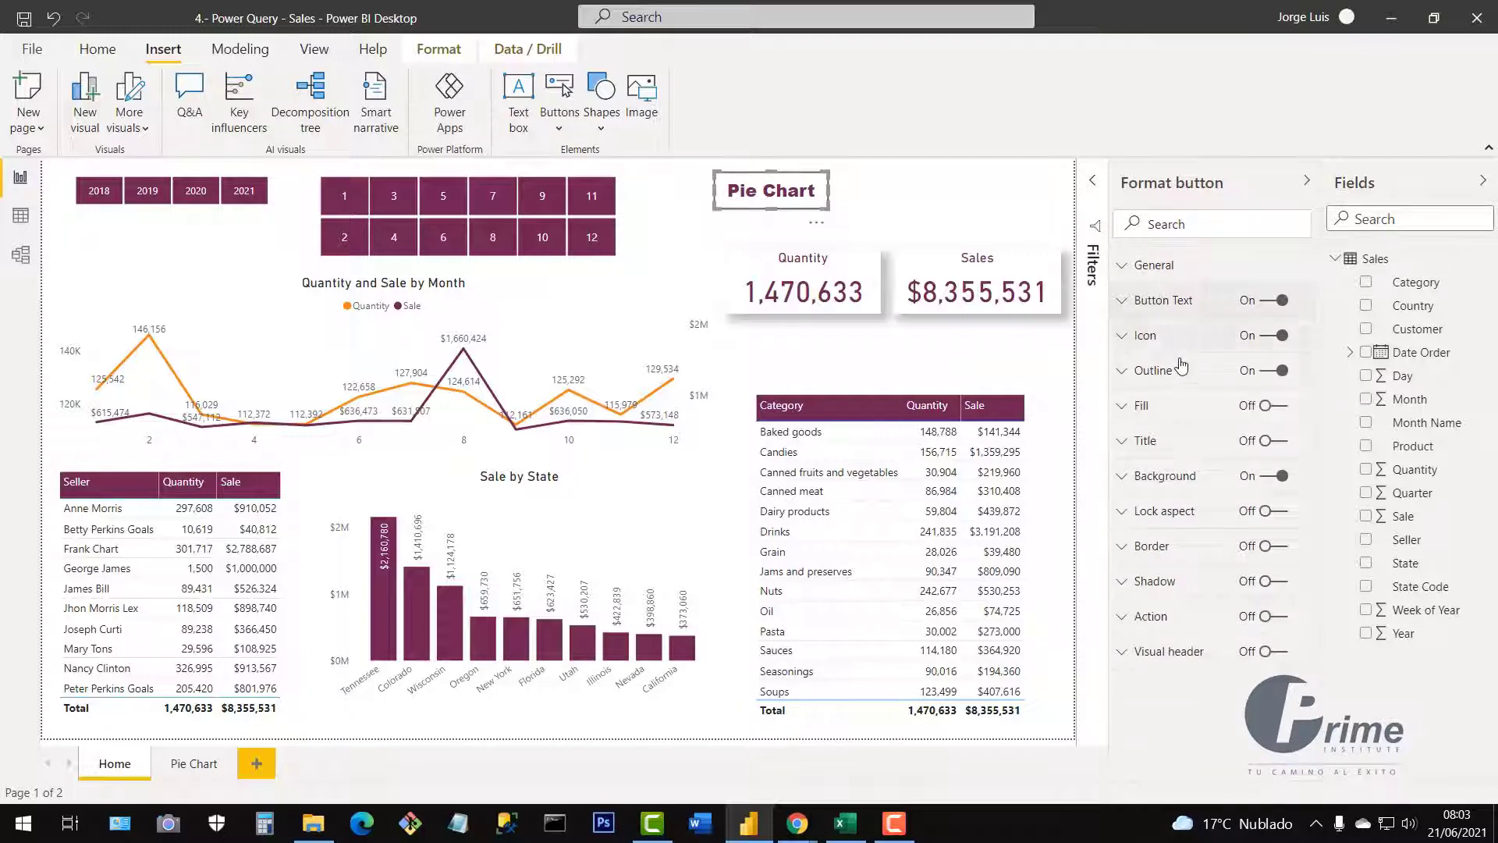
pyautogui.click(1273, 406)
pyautogui.click(1123, 413)
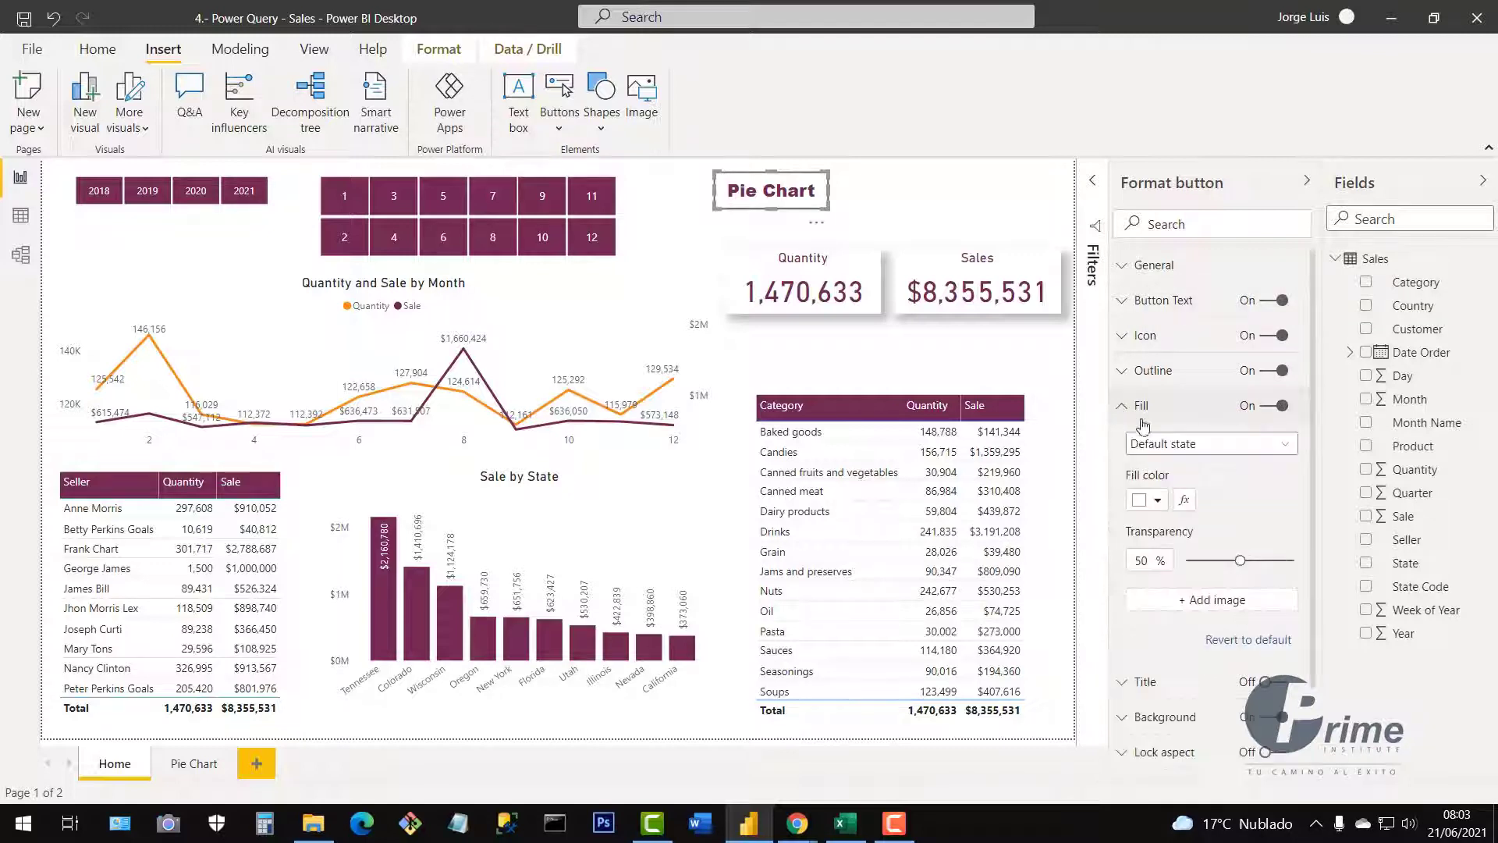
pyautogui.click(1156, 507)
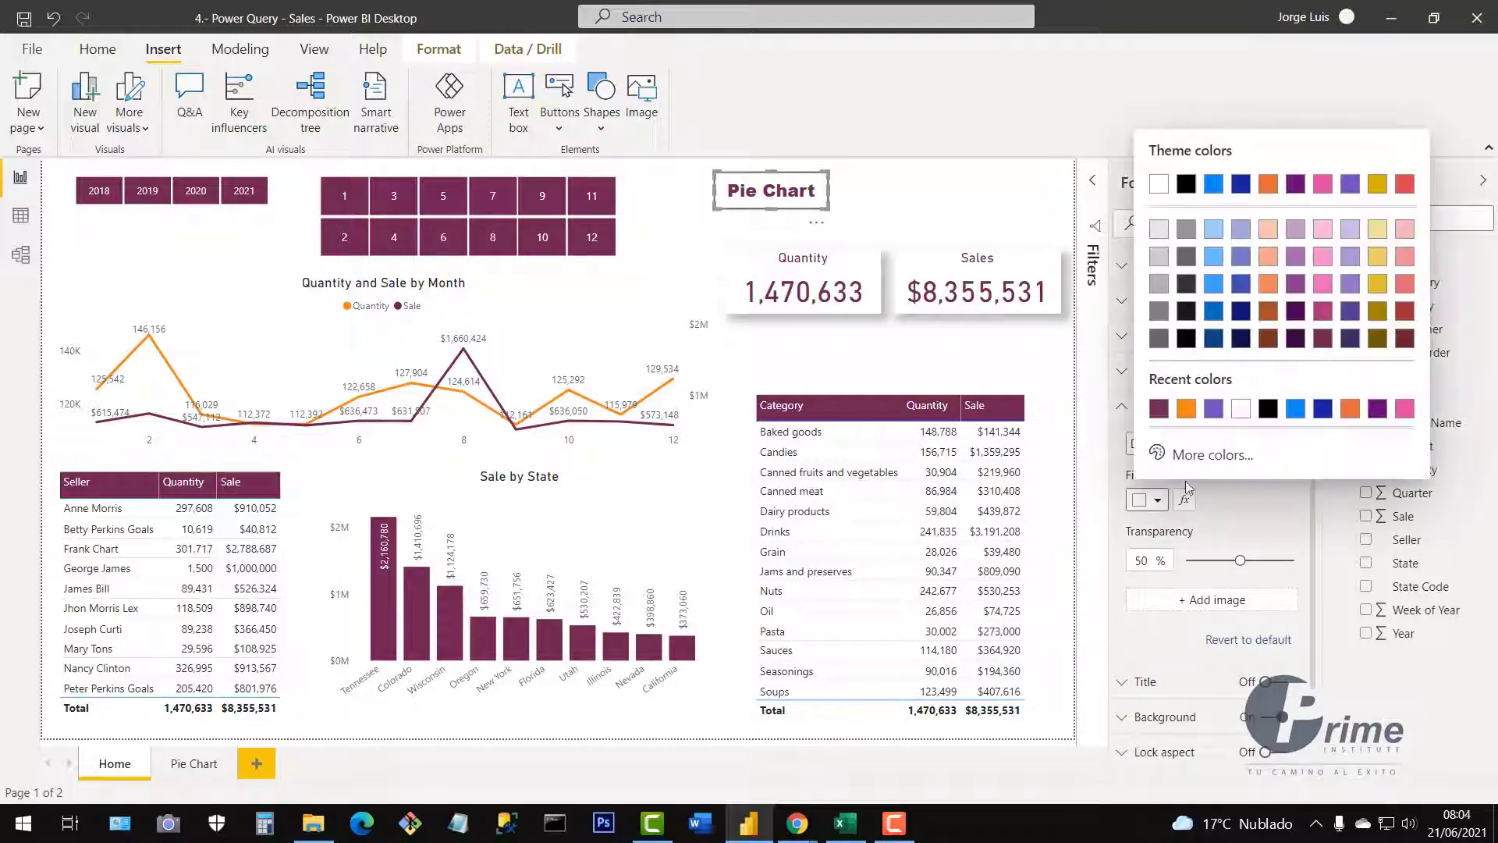
pyautogui.click(1158, 408)
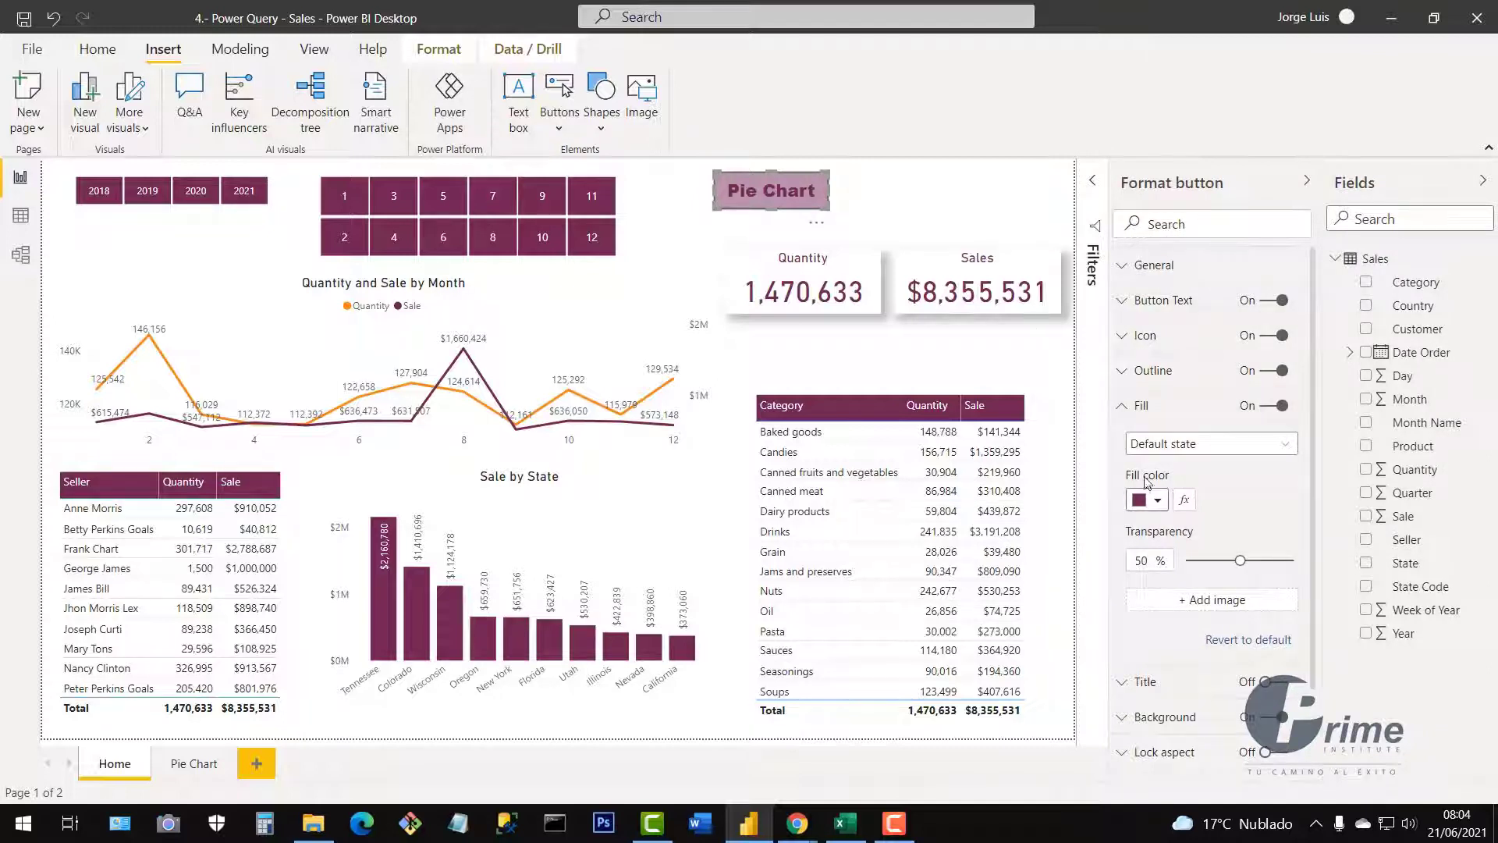
# Set the Pie Chart button's fill transparency to 72% and move the button above the Sales card
pyautogui.click(1158, 503)
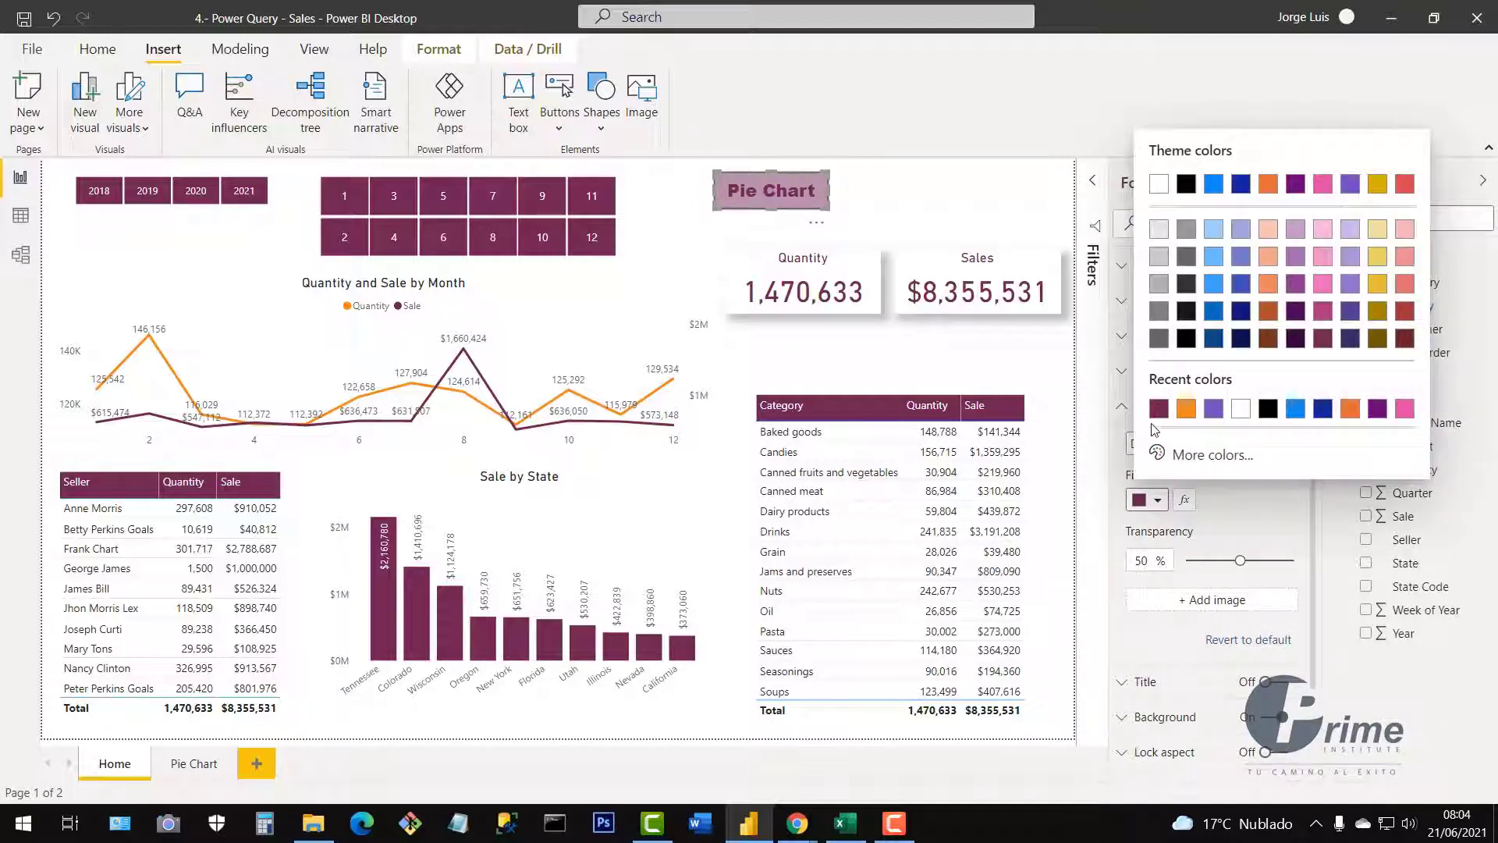
pyautogui.click(1242, 558)
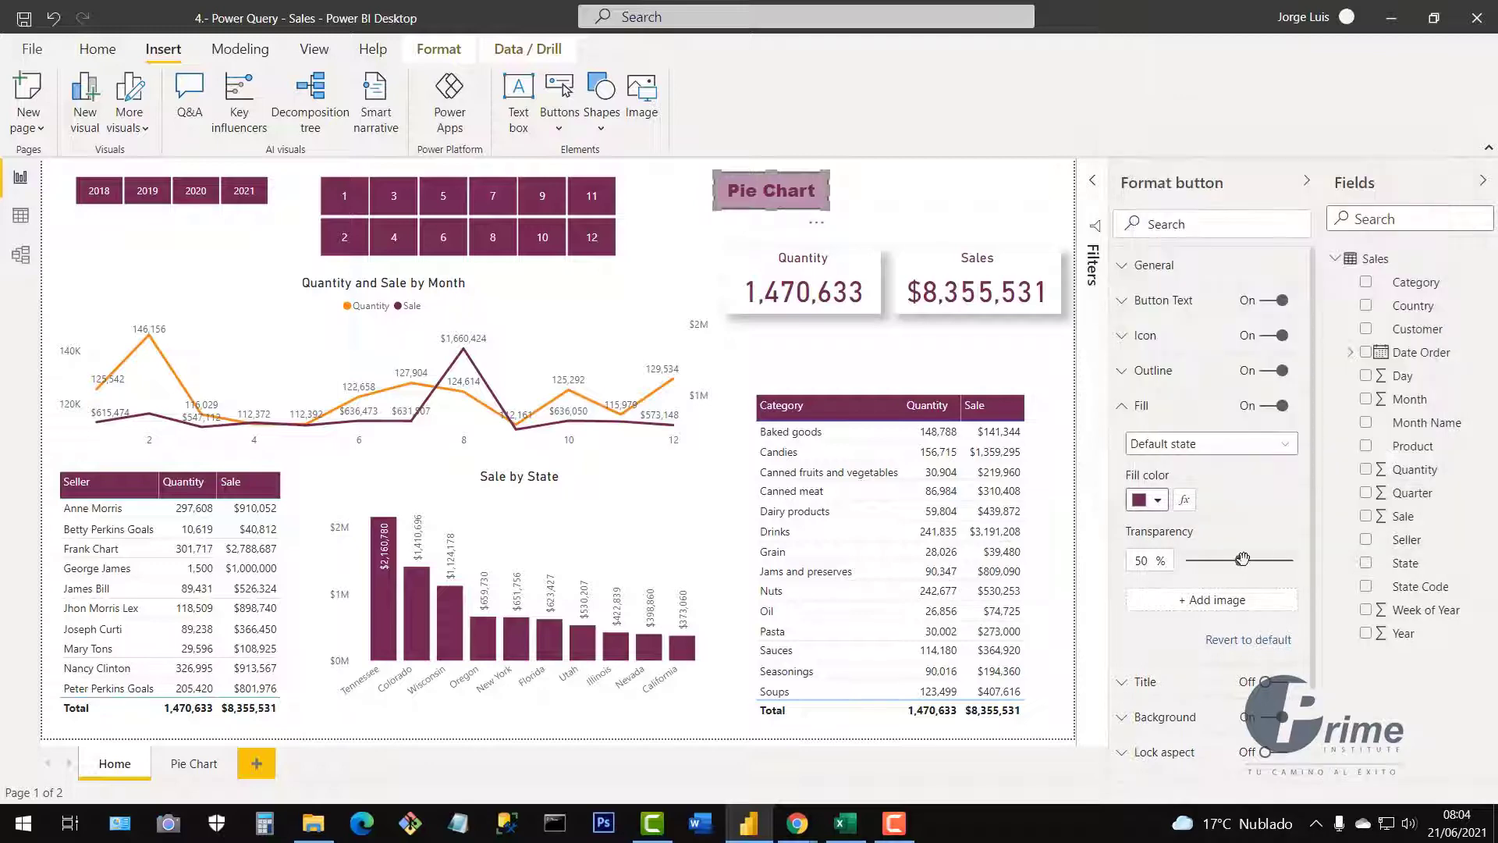
pyautogui.moveTo(1241, 559)
pyautogui.mouseDown()
pyautogui.moveTo(1207, 560)
pyautogui.moveTo(1278, 560)
pyautogui.moveTo(1263, 564)
pyautogui.mouseUp()
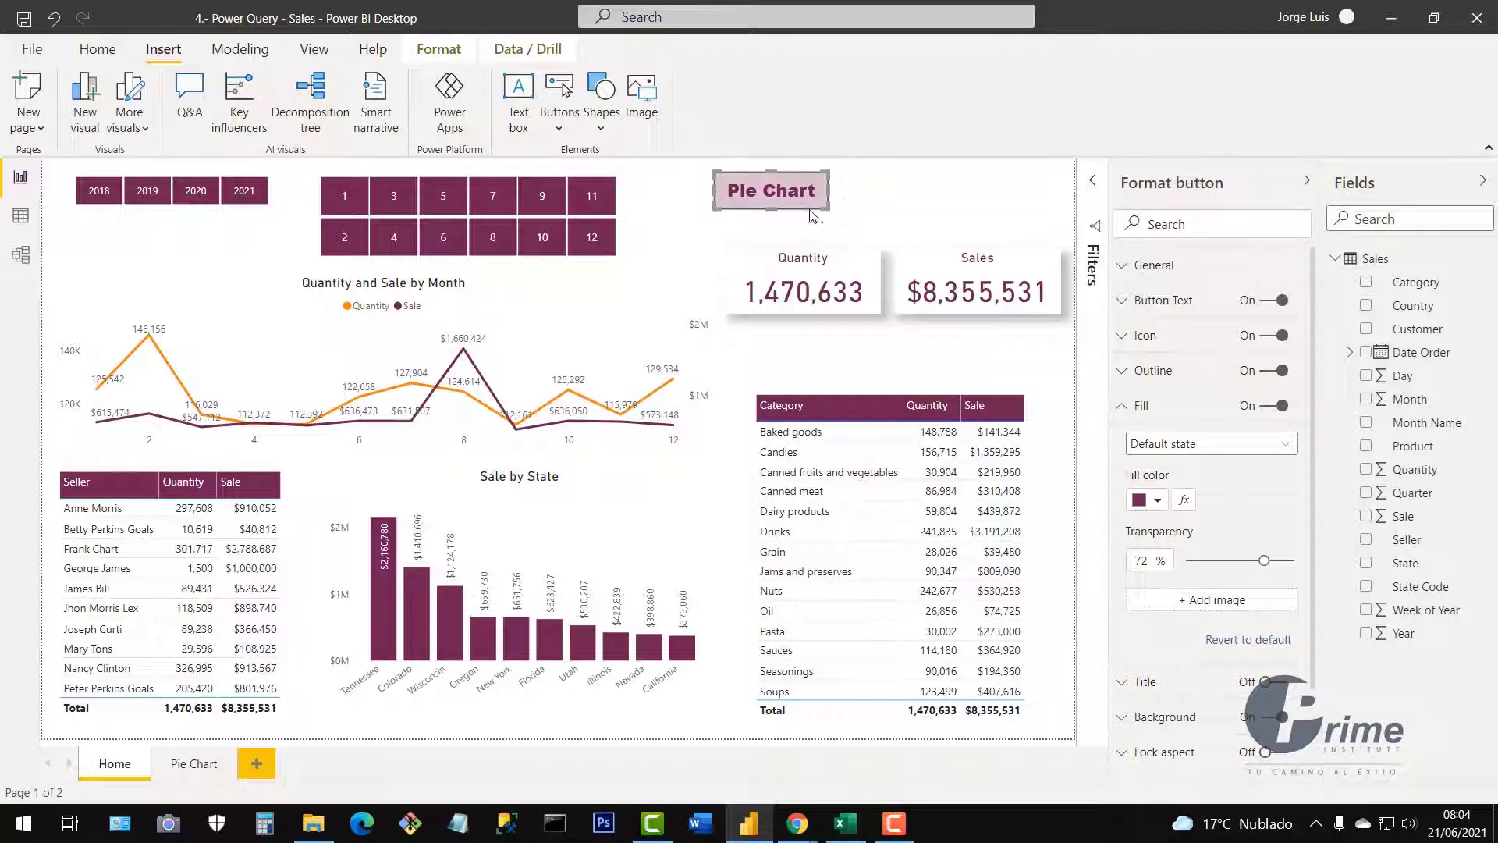
pyautogui.click(1131, 412)
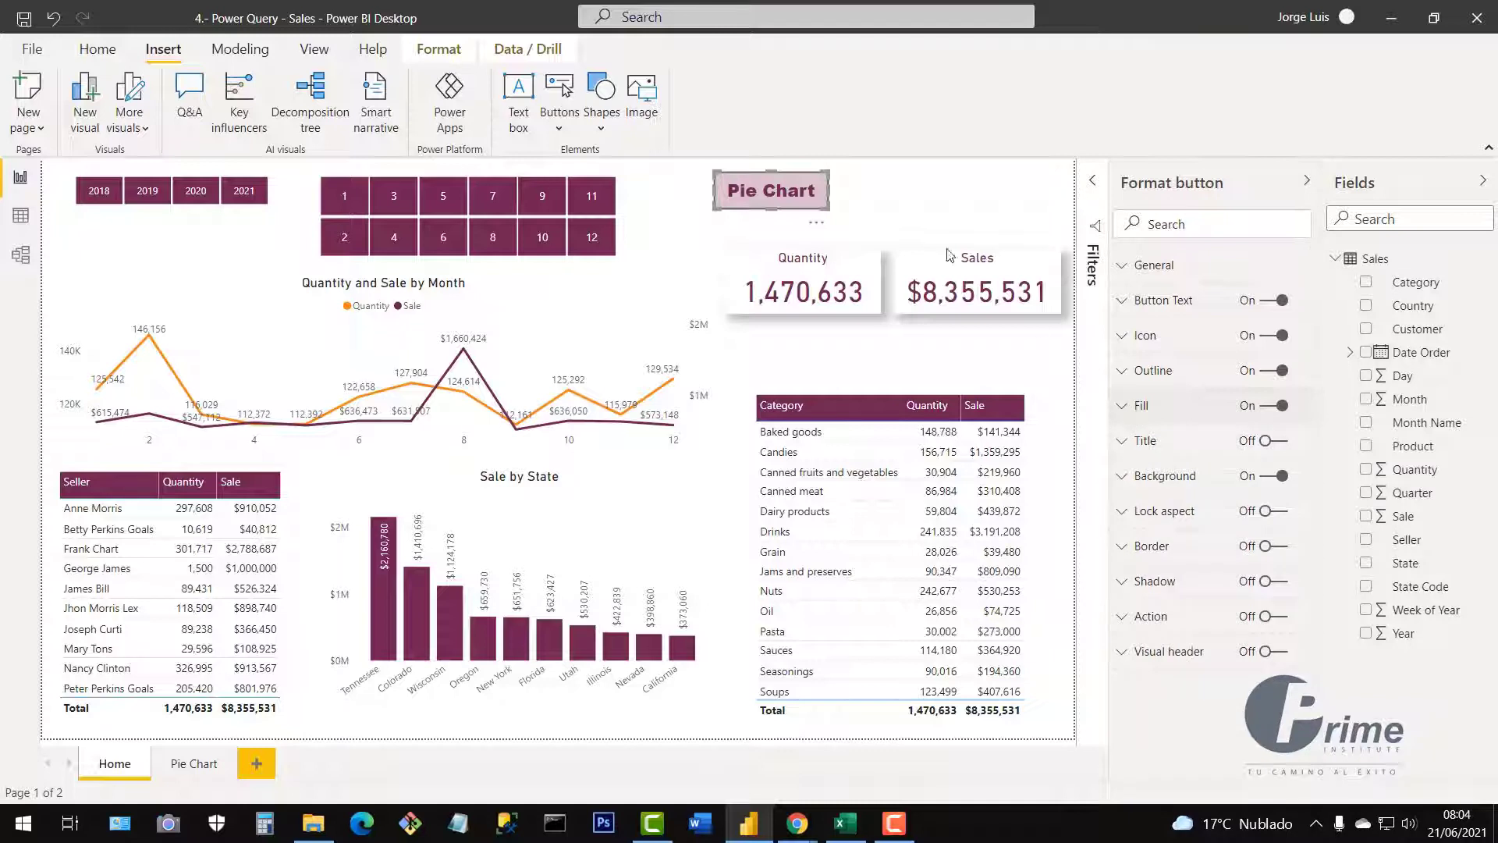
pyautogui.moveTo(806, 201); pyautogui.dragTo(982, 228)
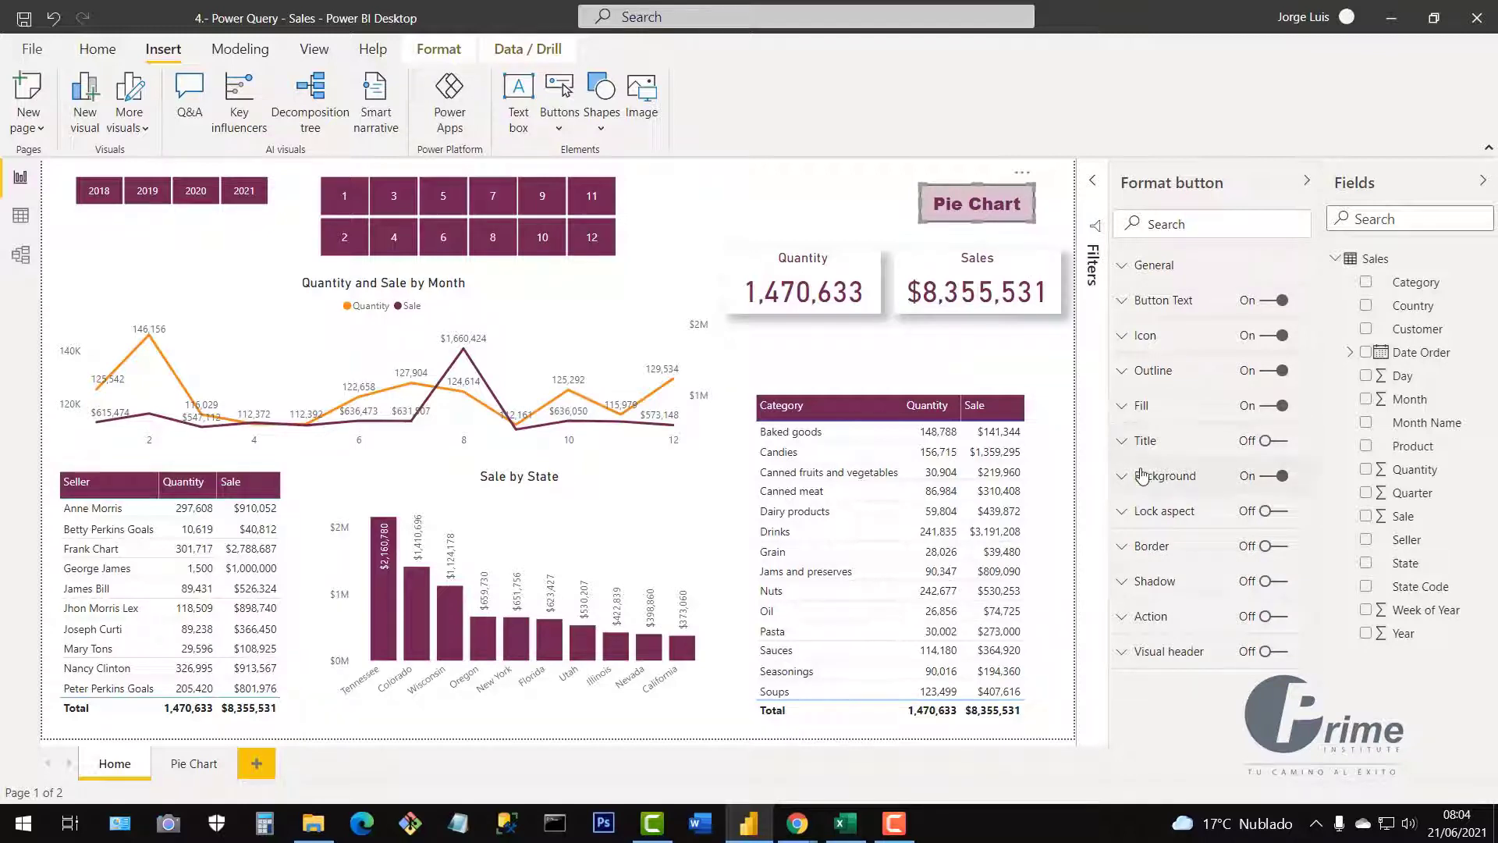
# Turn on the Pie Chart button's action and set it to Page navigation with the Pie Chart page as destination
pyautogui.click(1128, 624)
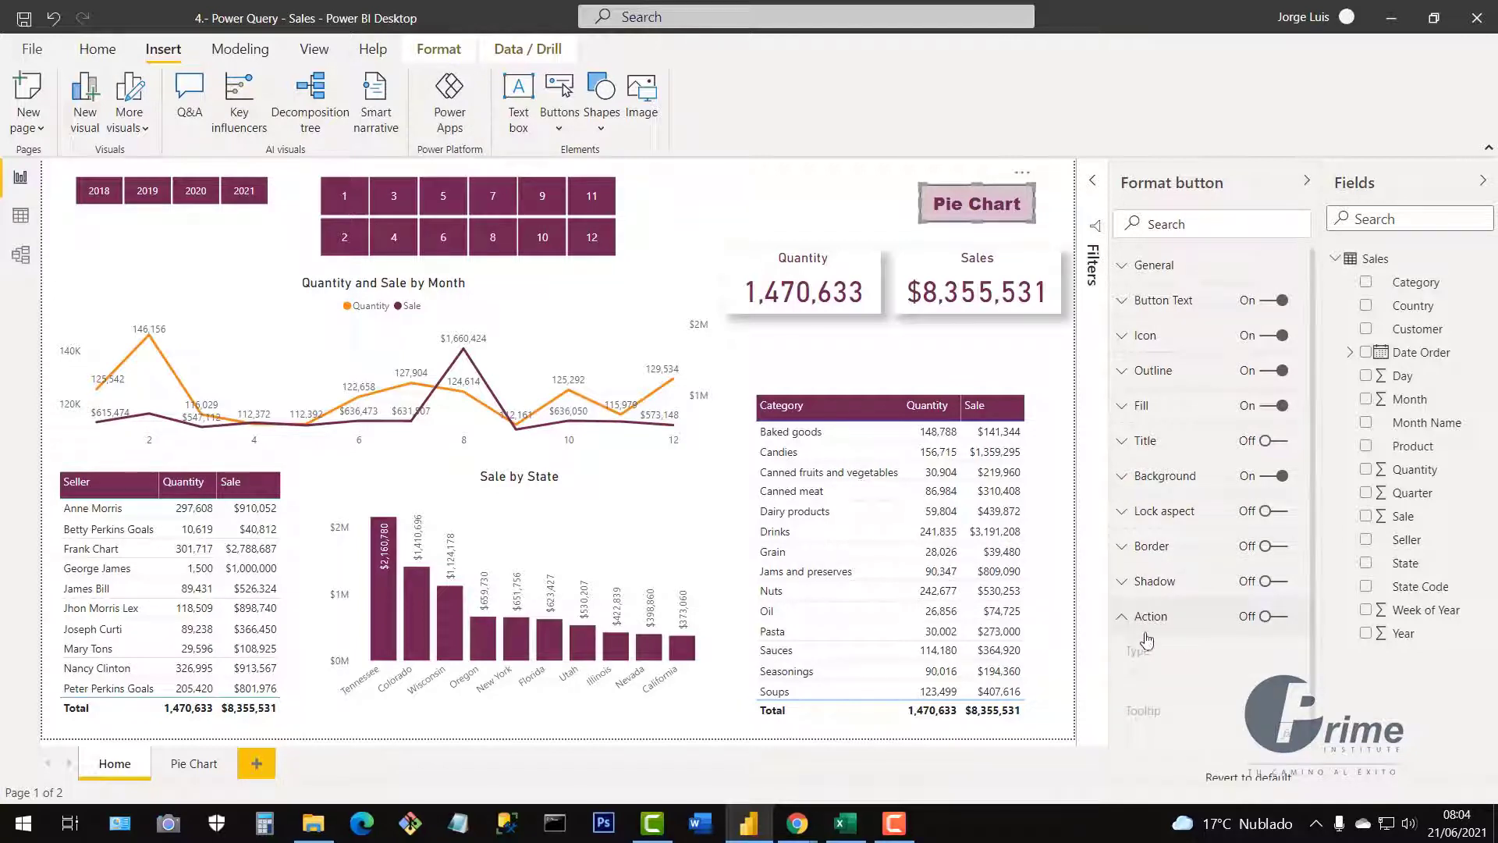
pyautogui.click(1270, 617)
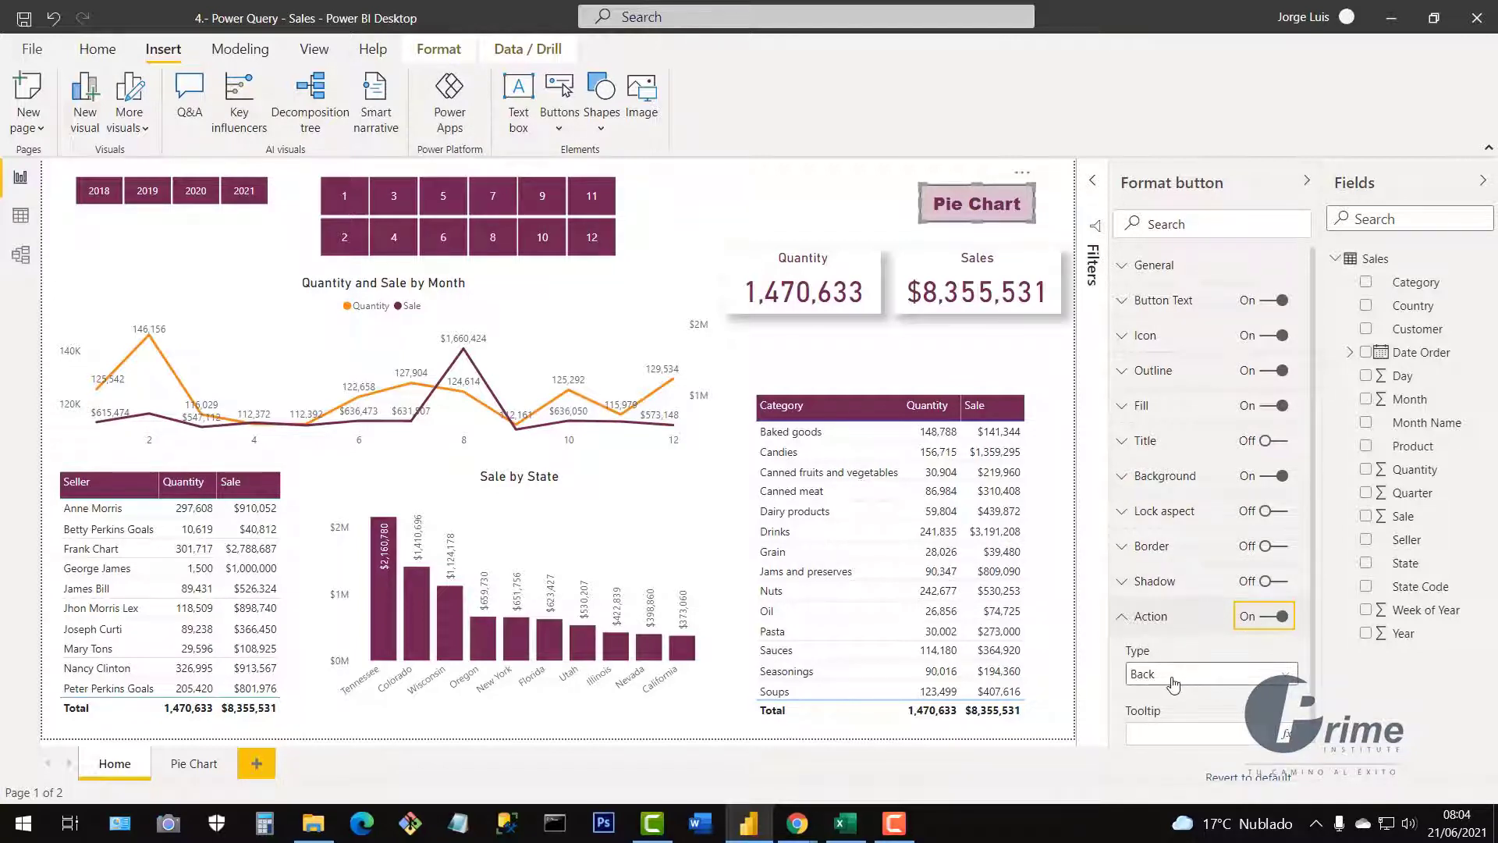
pyautogui.scroll(-1, 1182, 667)
pyautogui.click(1196, 633)
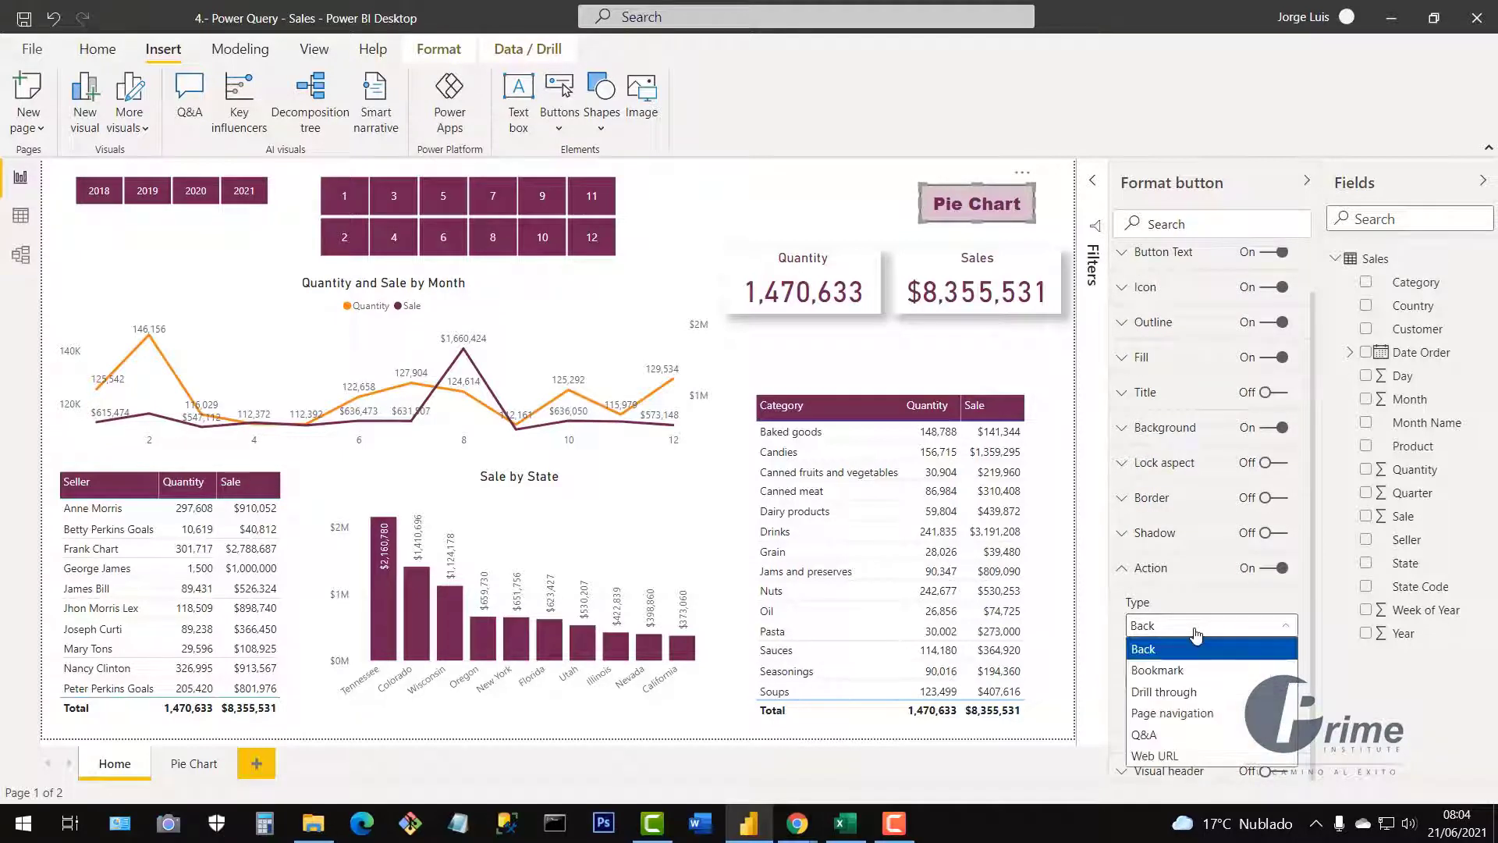
pyautogui.click(1195, 635)
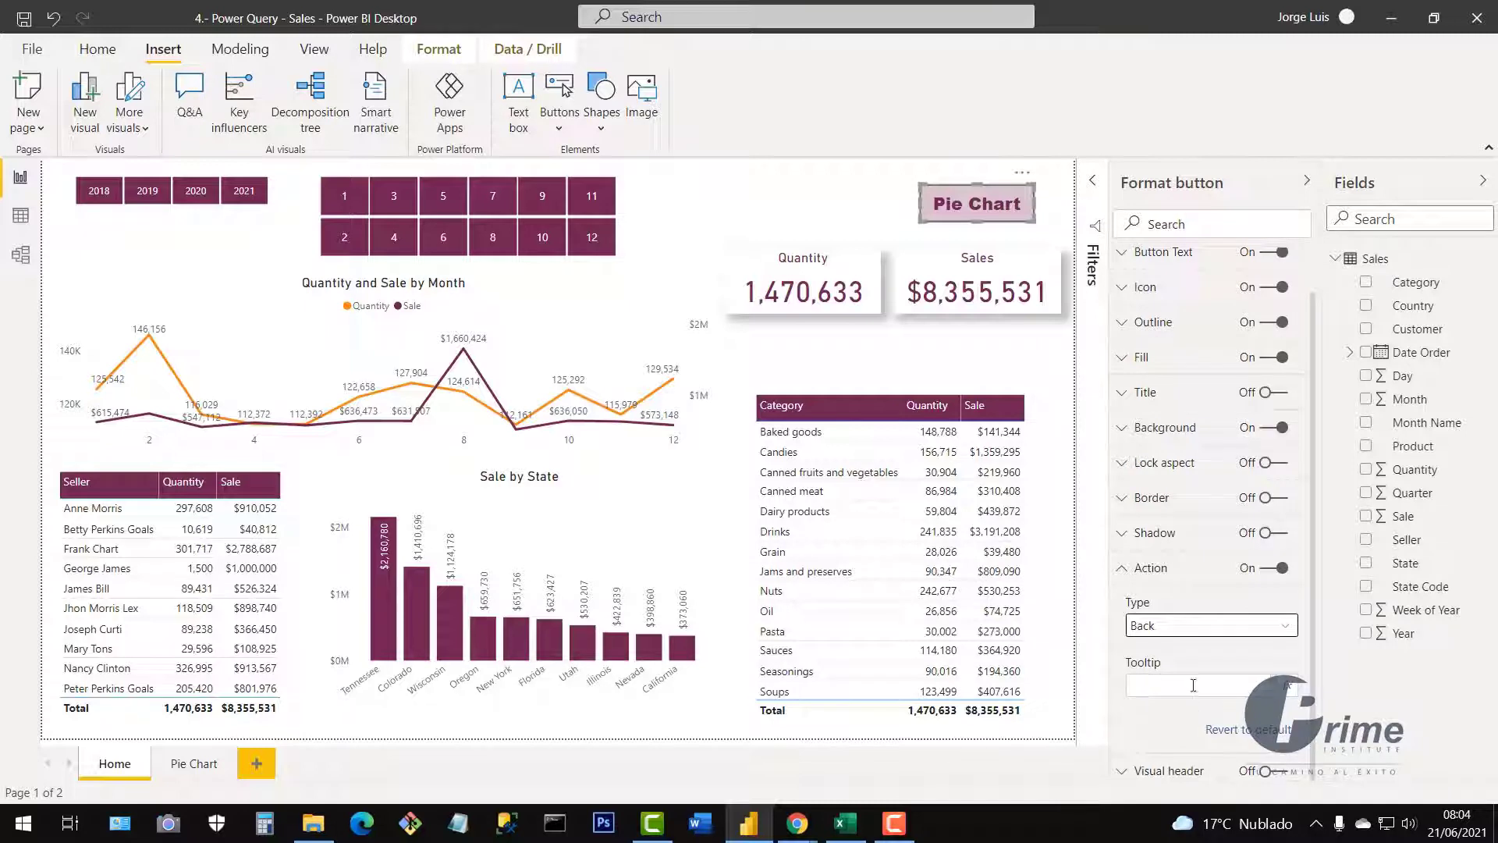
pyautogui.click(1135, 571)
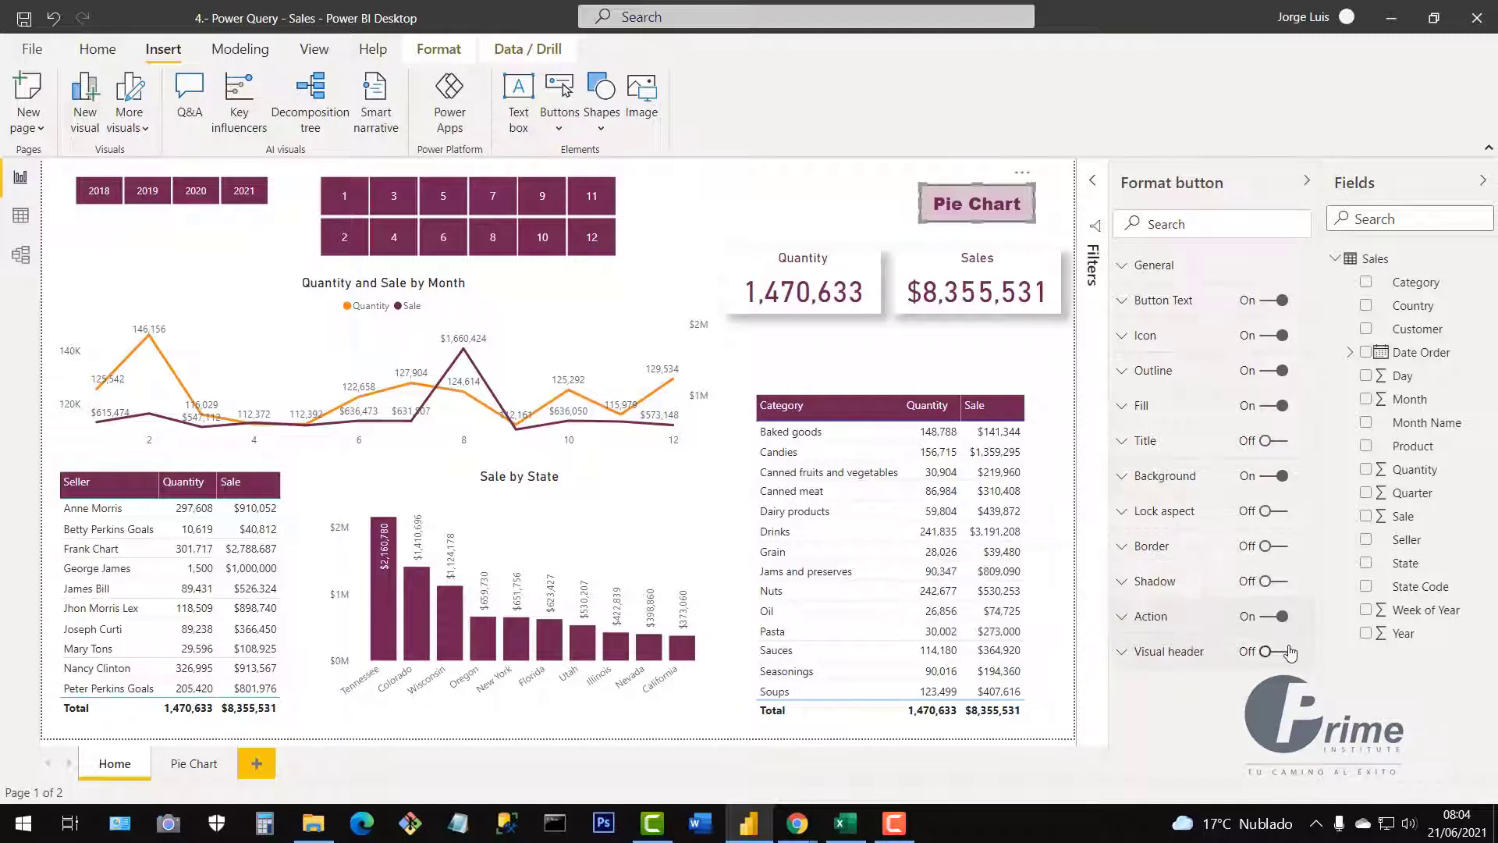
pyautogui.click(1125, 618)
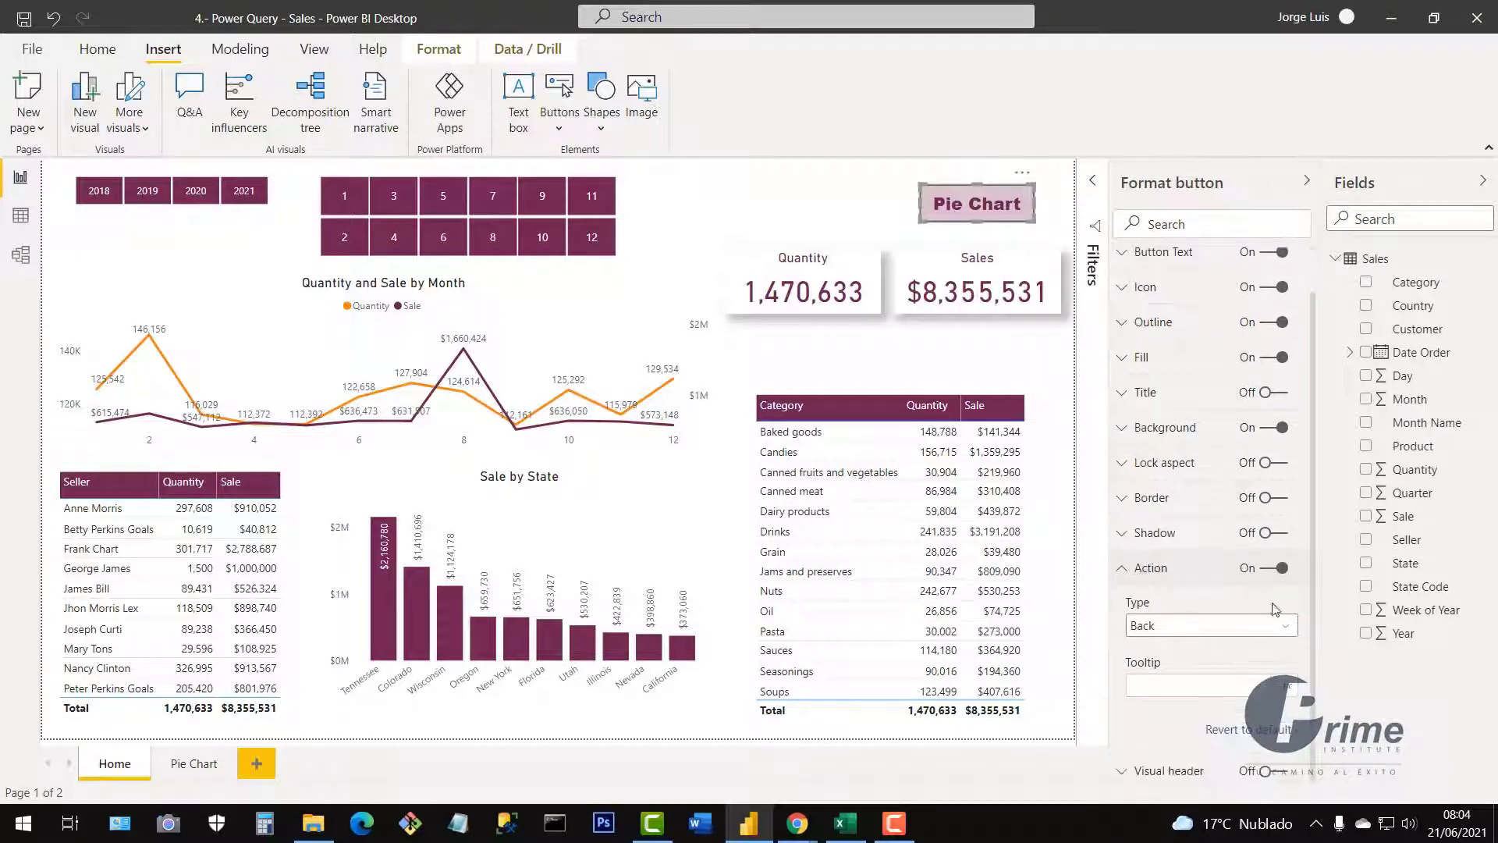
pyautogui.click(1152, 628)
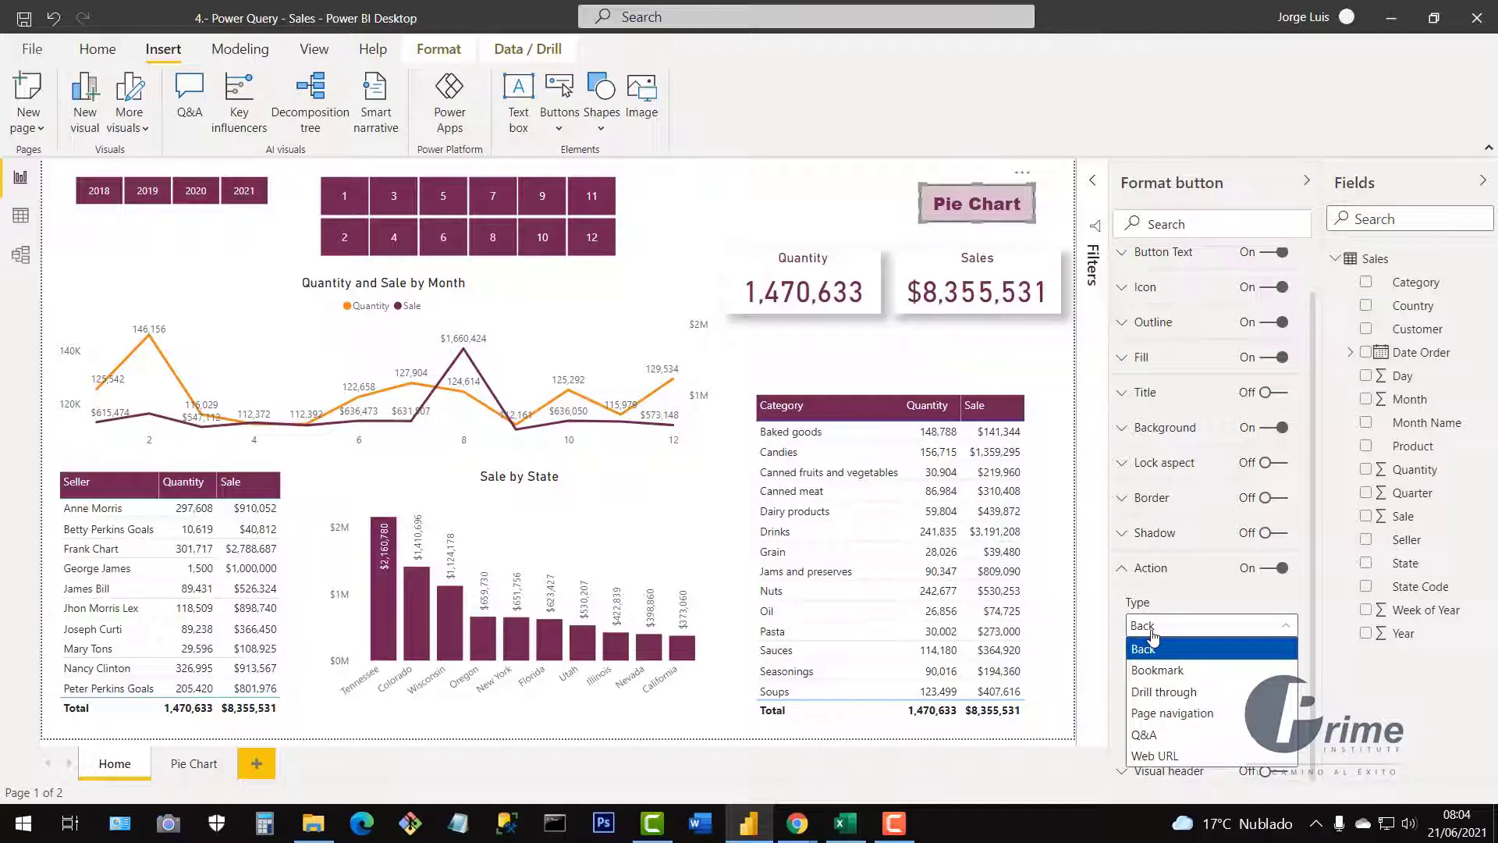
pyautogui.click(1167, 713)
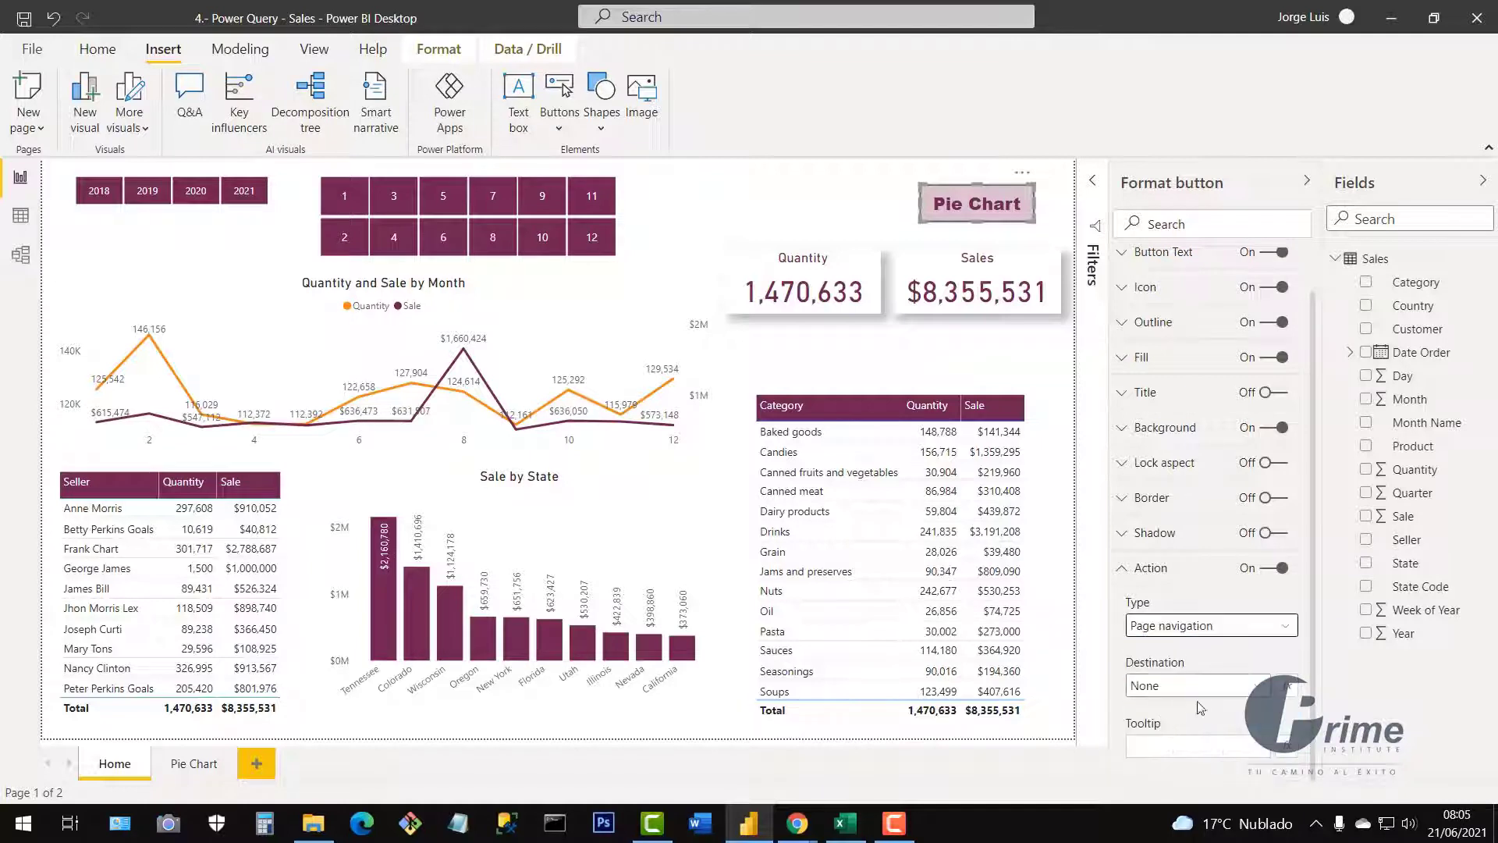
pyautogui.click(1171, 686)
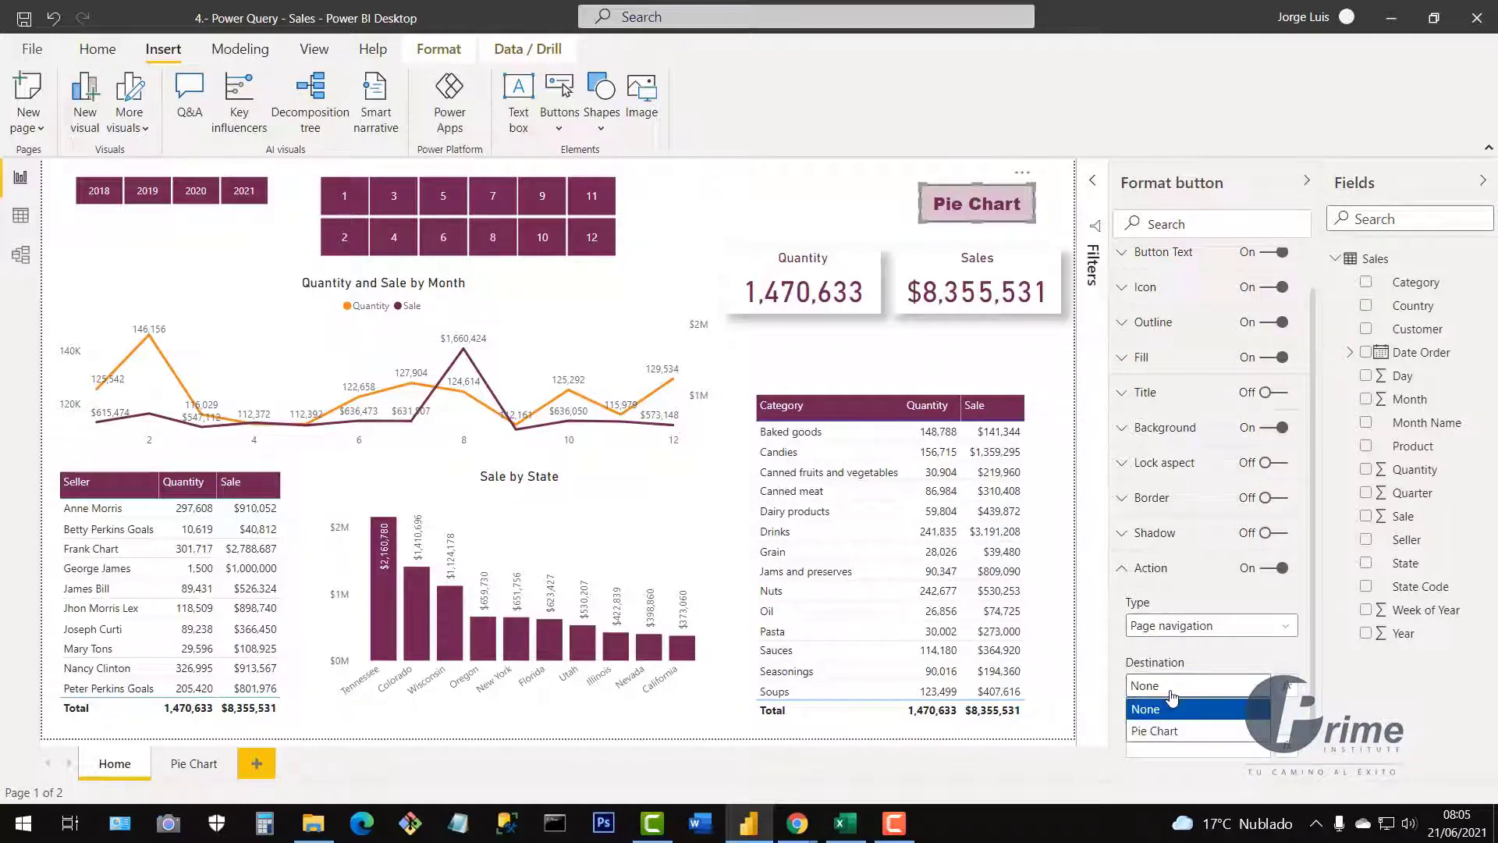
pyautogui.click(1160, 739)
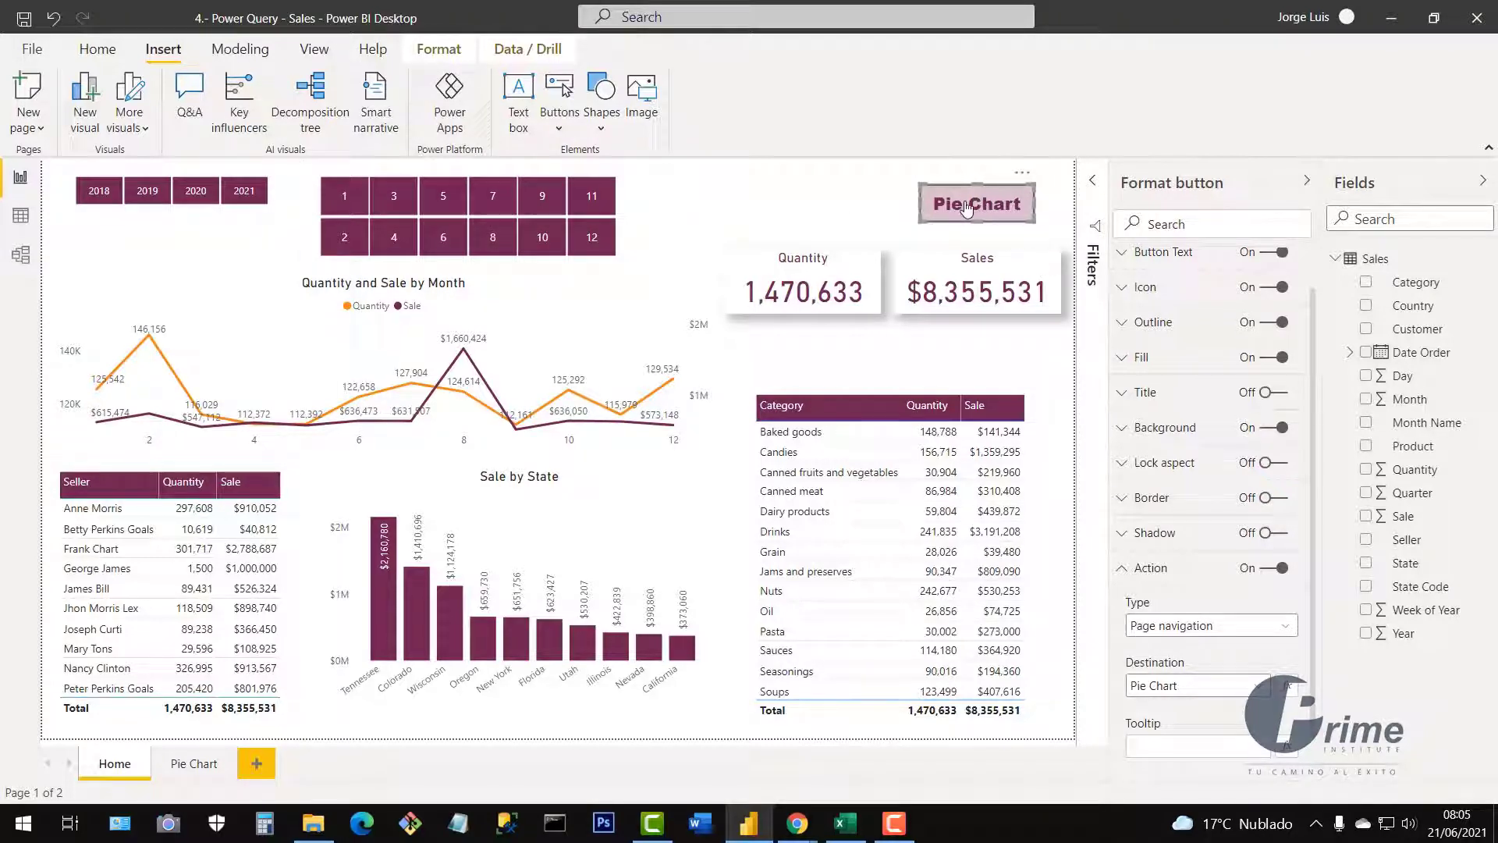
# Follow the button to the Pie Chart page and move the Quantity and Sales cards down to sit just above the charts
pyautogui.keyDown('ctrl'); pyautogui.click(981, 222); pyautogui.keyUp('ctrl')
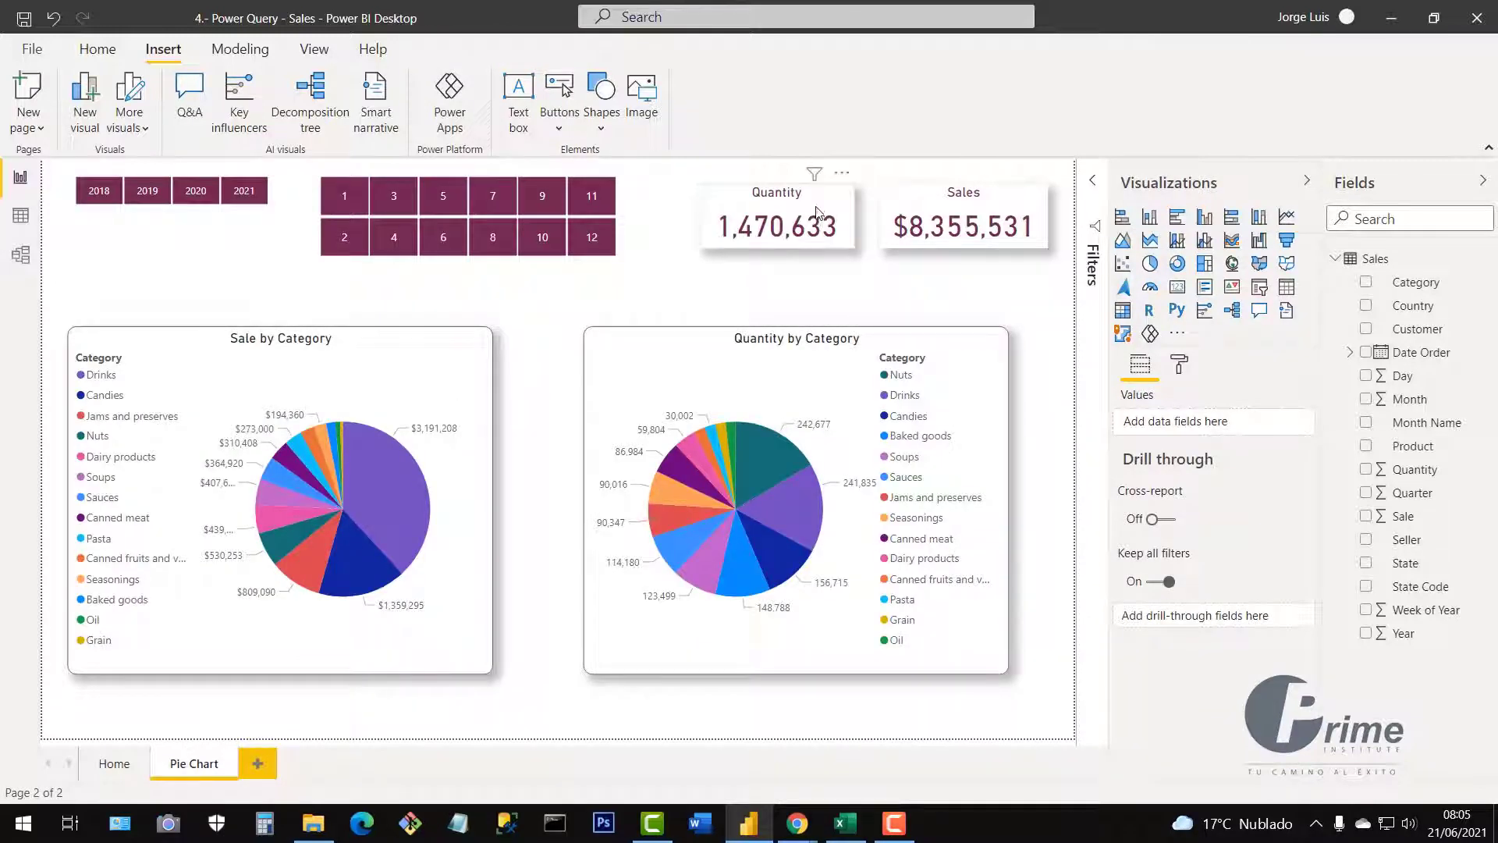
pyautogui.moveTo(843, 200); pyautogui.dragTo(842, 265)
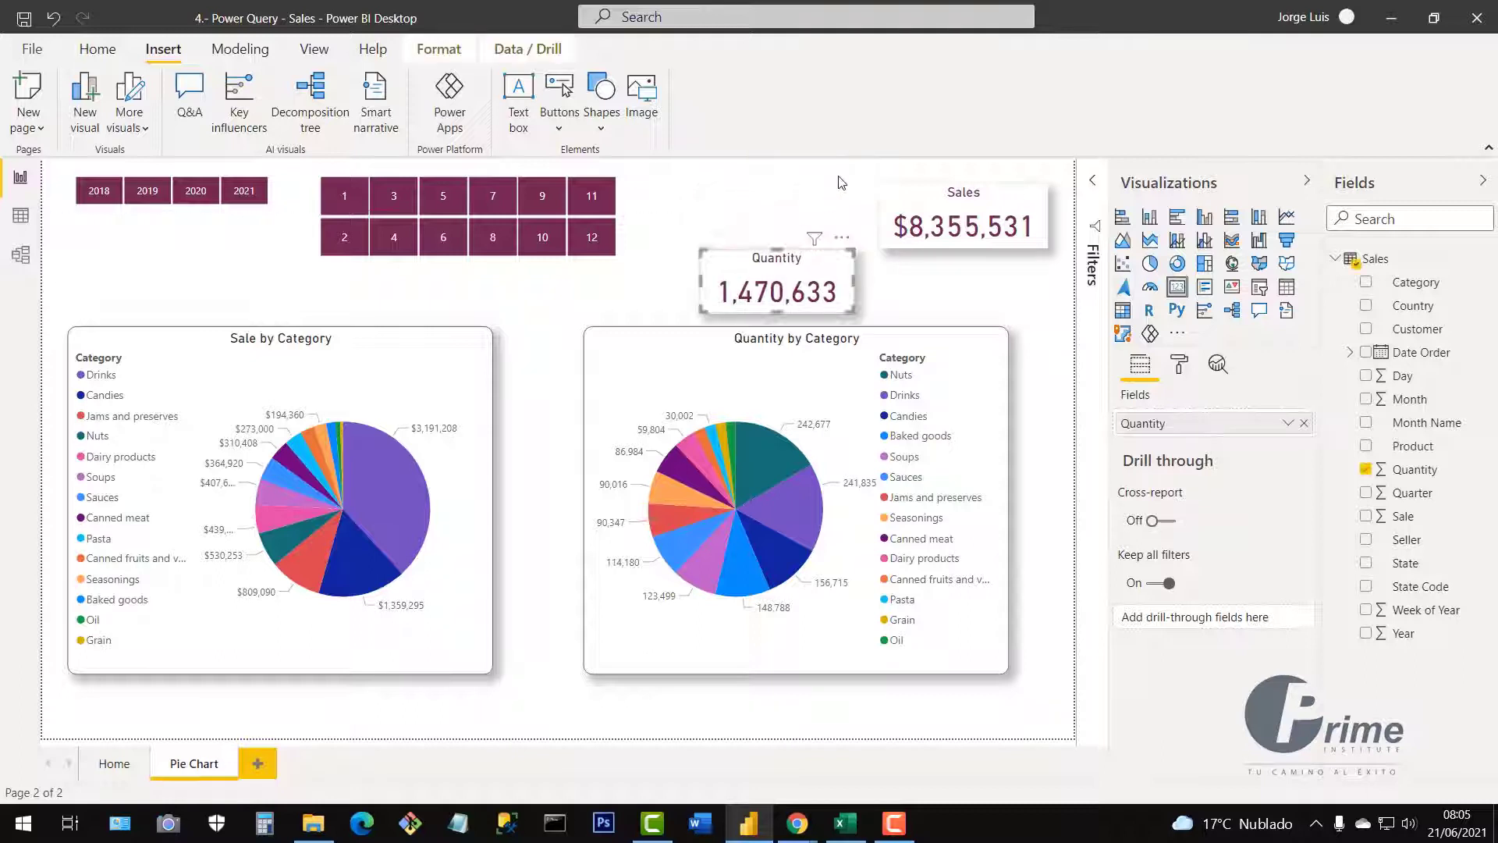
pyautogui.click(996, 200)
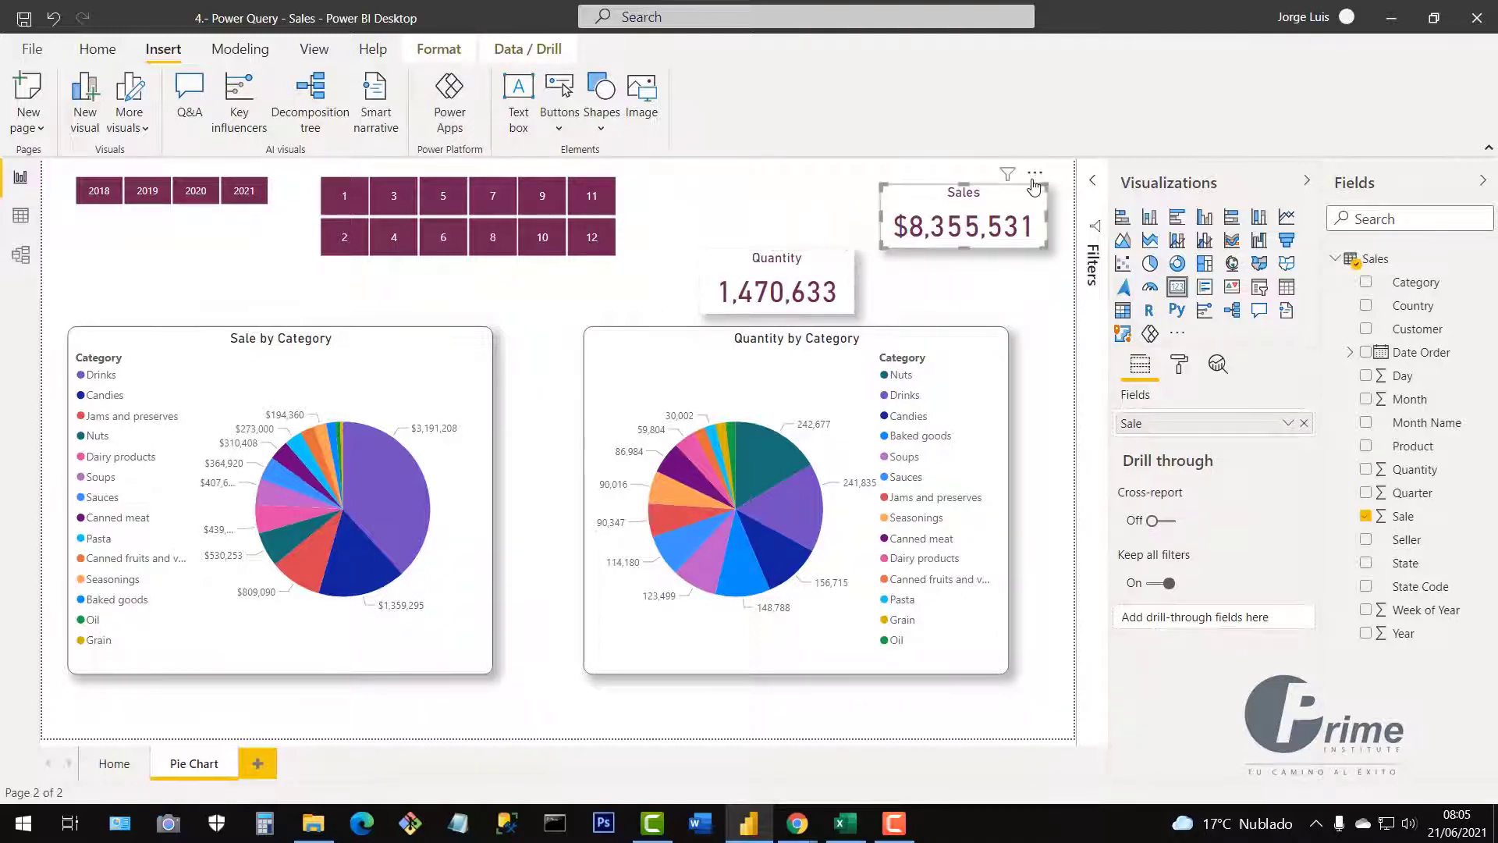
pyautogui.moveTo(1036, 181); pyautogui.dragTo(1035, 247)
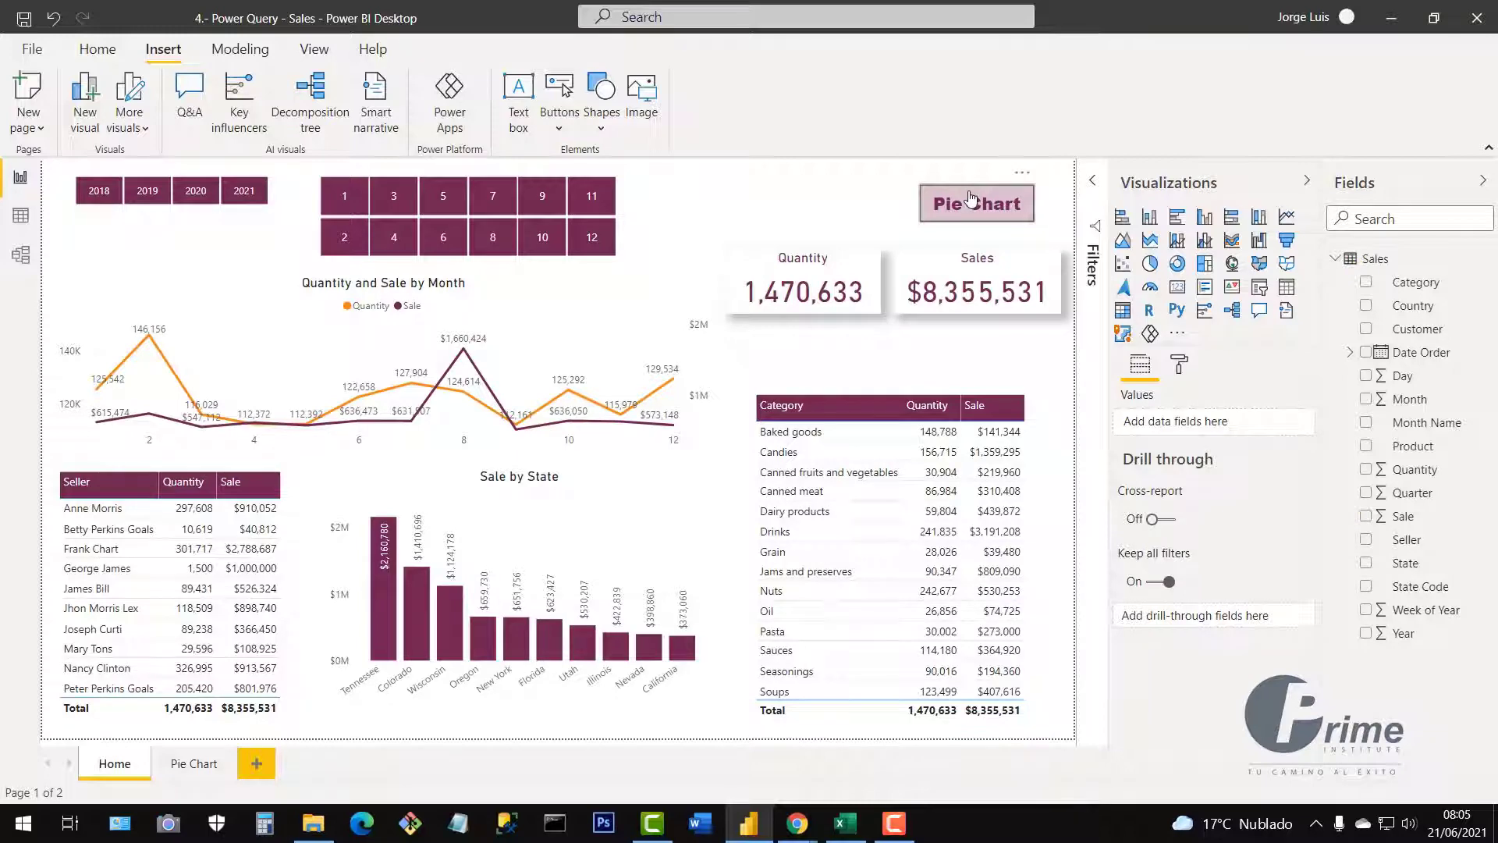
# Copy the Pie Chart button from the Home page onto the Pie Chart page and change the copy's text to "Home"
pyautogui.click(1018, 201)
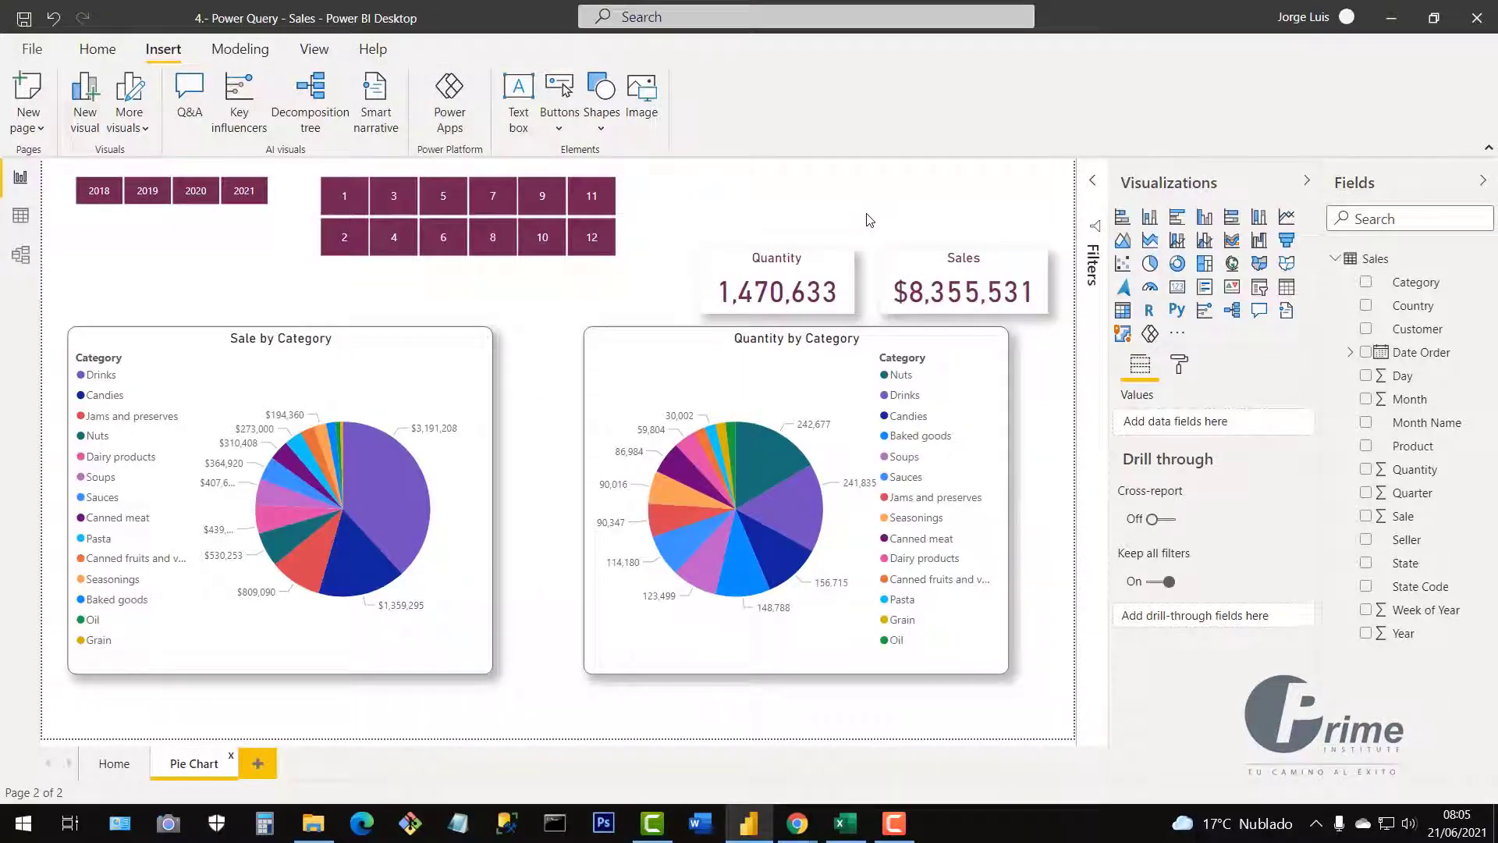
pyautogui.hotkey('ctrl', 'v')
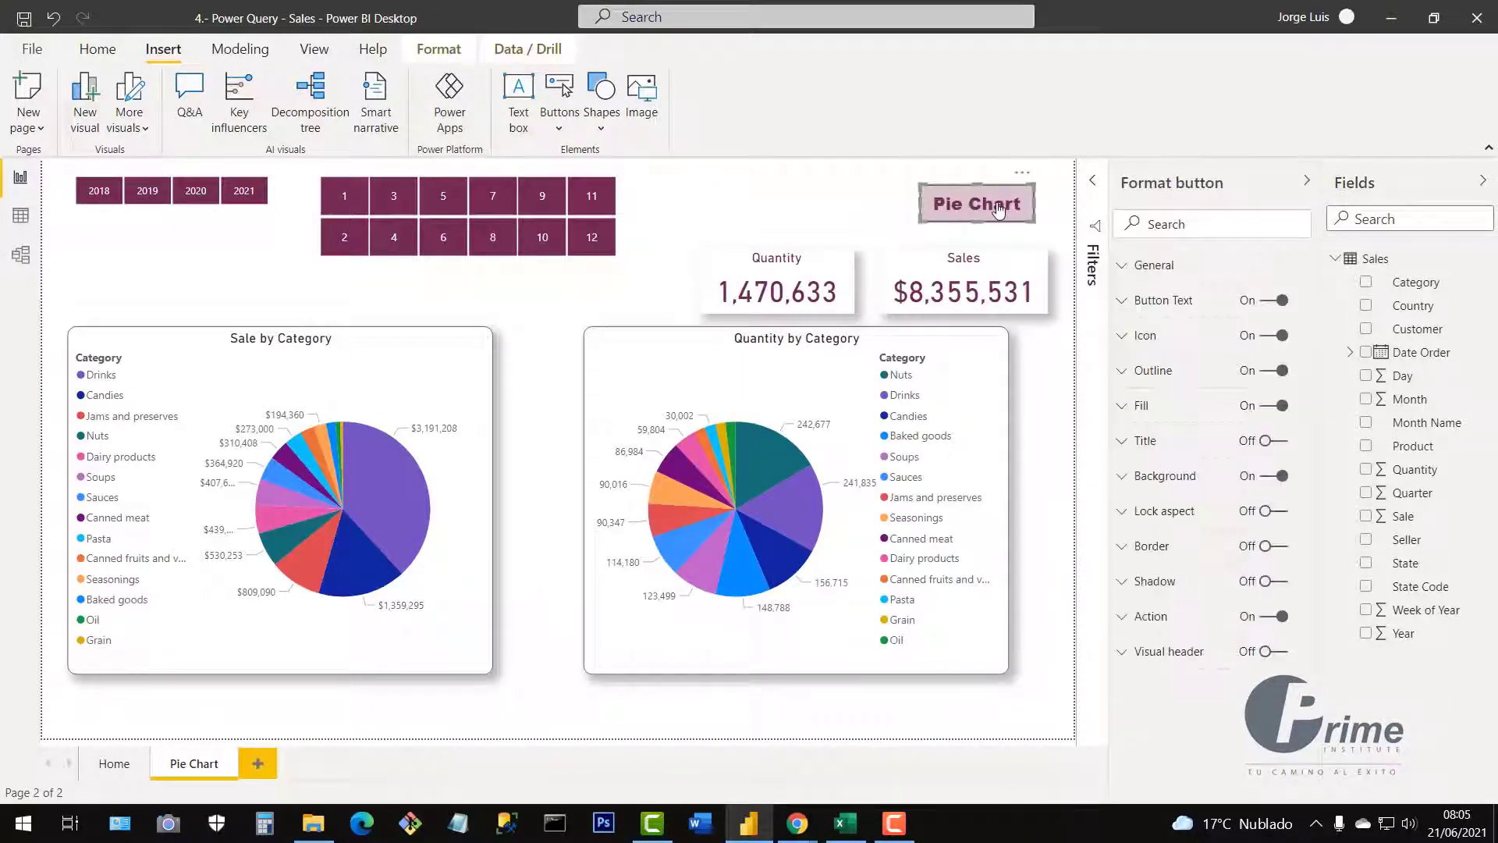
pyautogui.click(1121, 300)
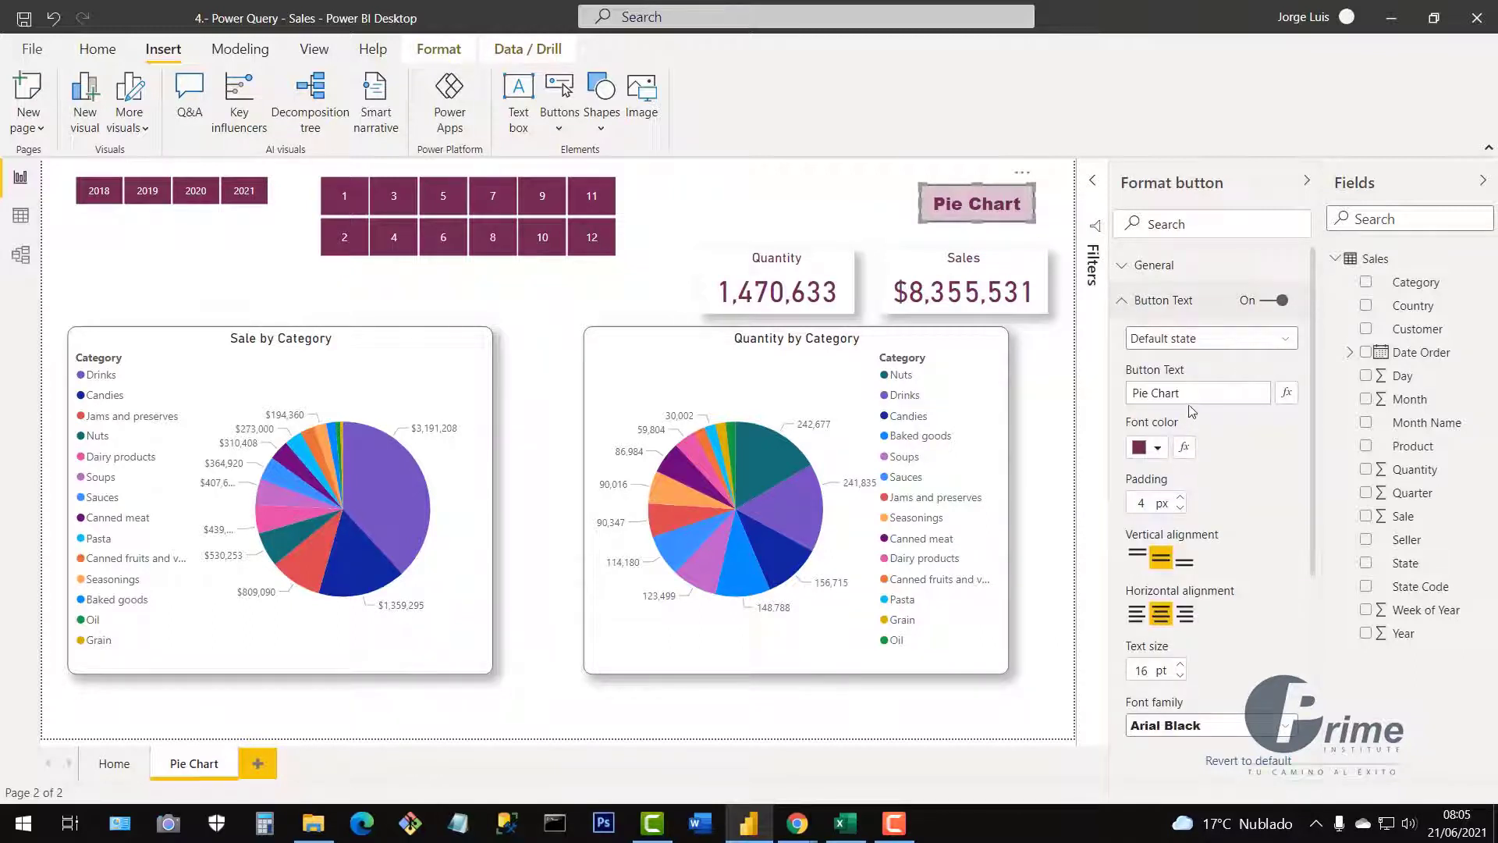
pyautogui.click(1185, 394)
pyautogui.hotkey('ctrl', 'a')
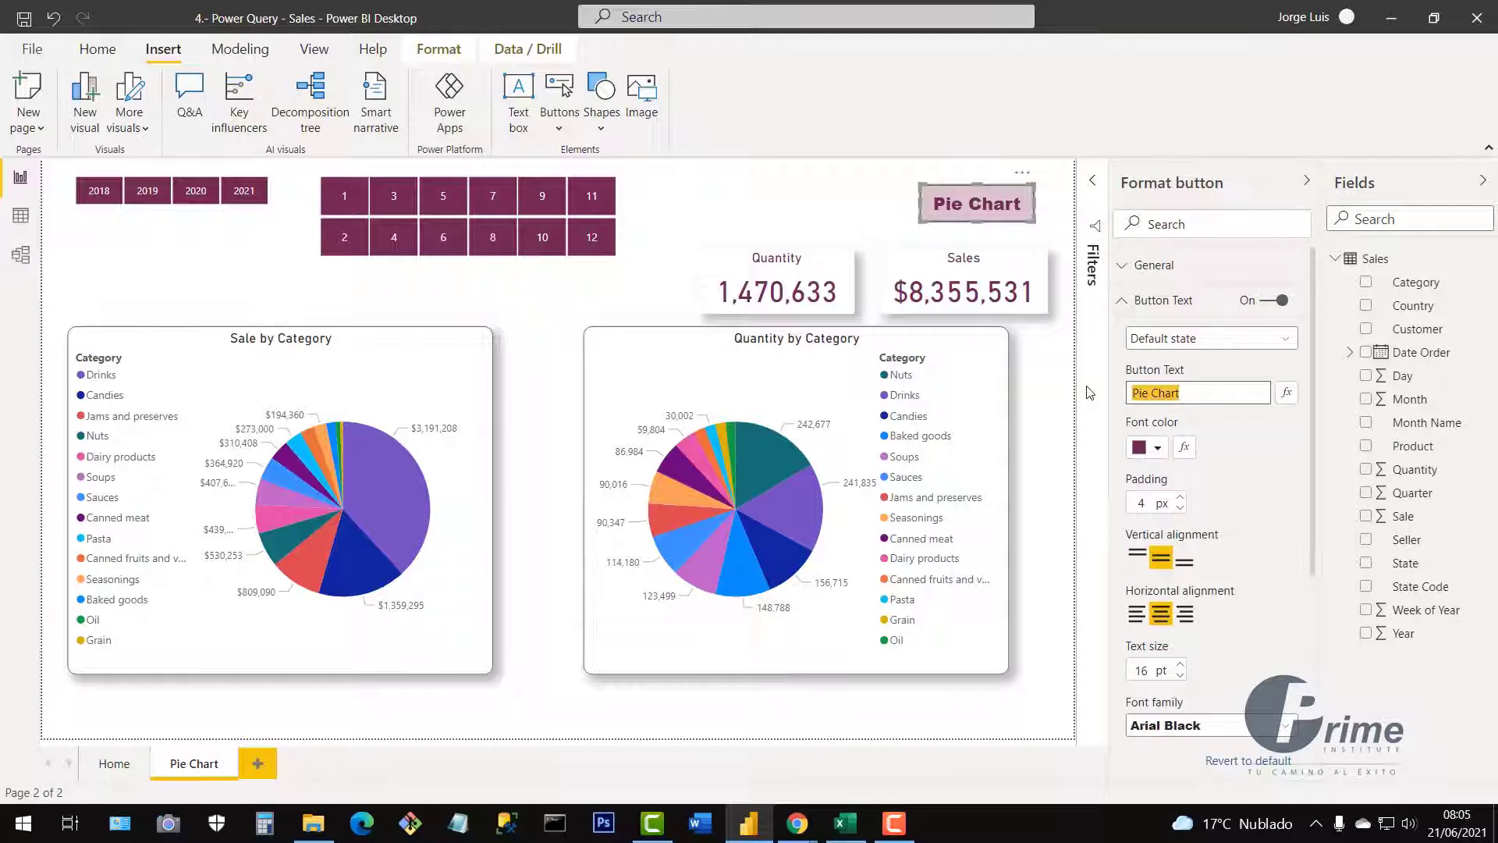
pyautogui.write('Home')
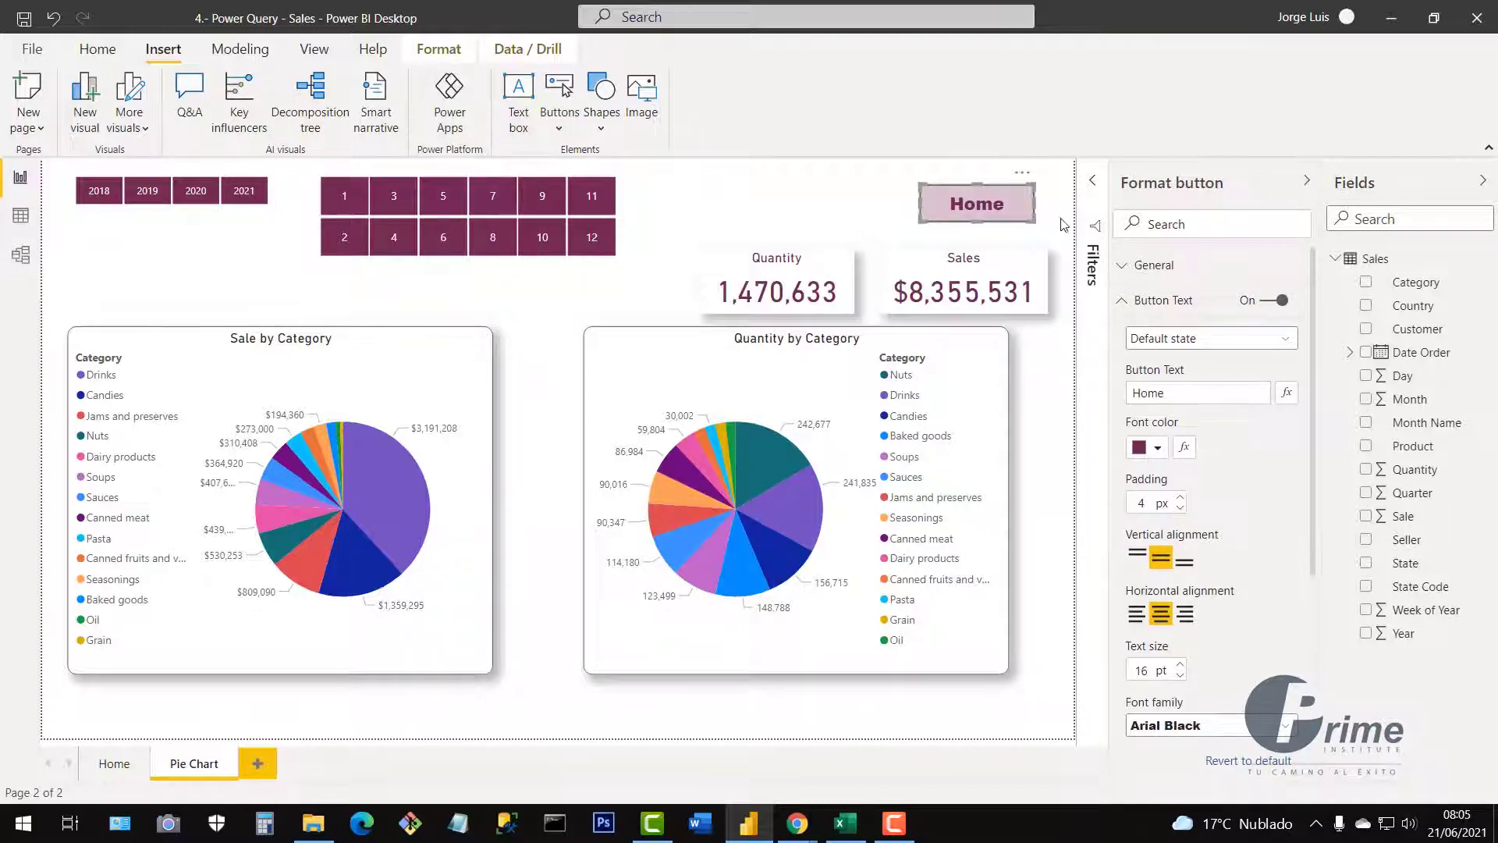
# Place the Home button above the Sales card, aligned with the card's outer edge, and adjust its height to fit closely around its text
pyautogui.moveTo(1018, 198); pyautogui.dragTo(967, 203)
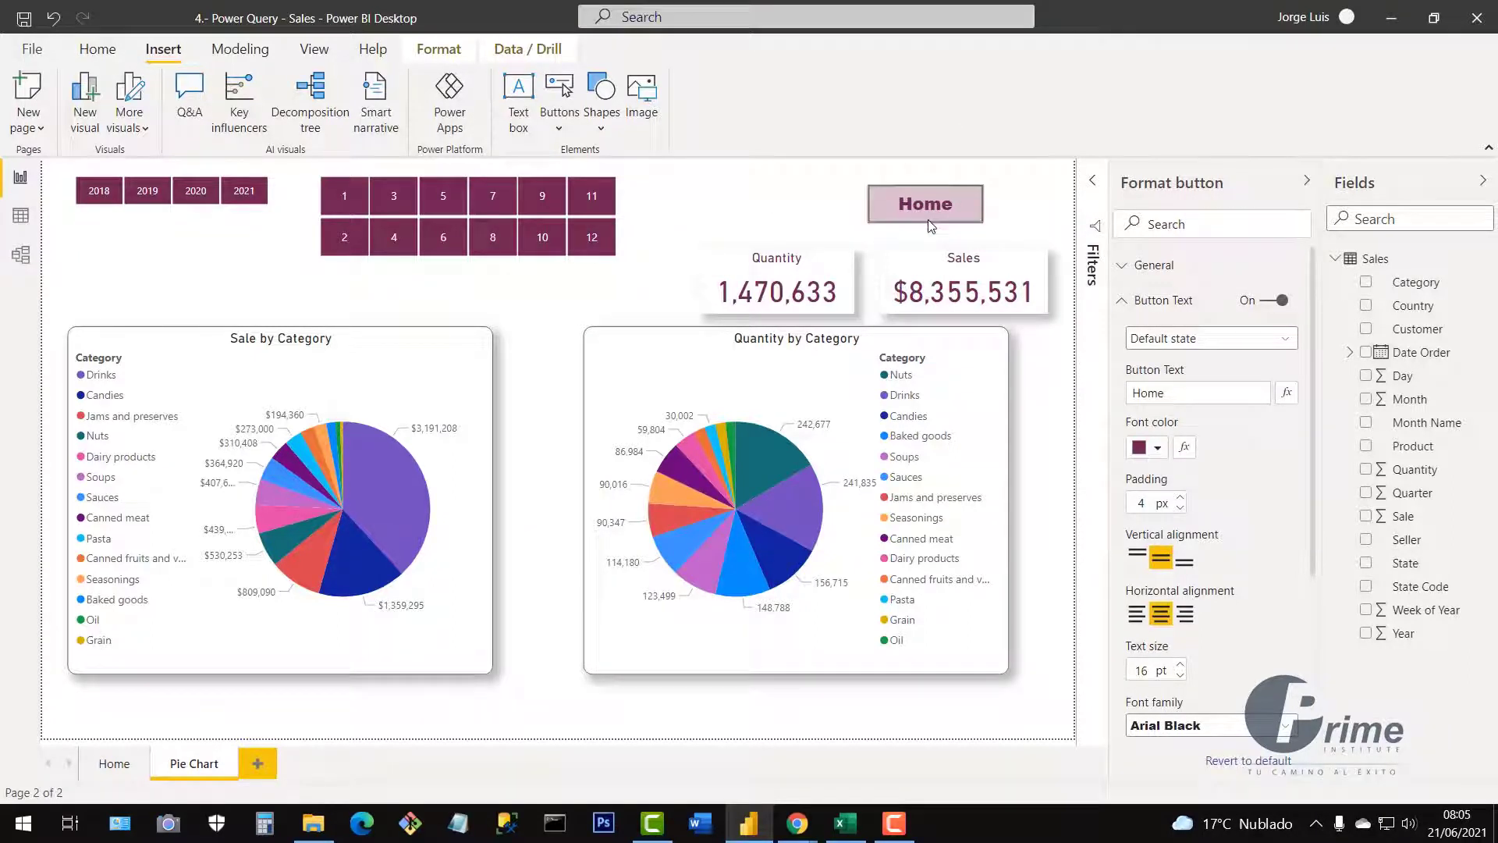
pyautogui.moveTo(929, 234); pyautogui.dragTo(1005, 201)
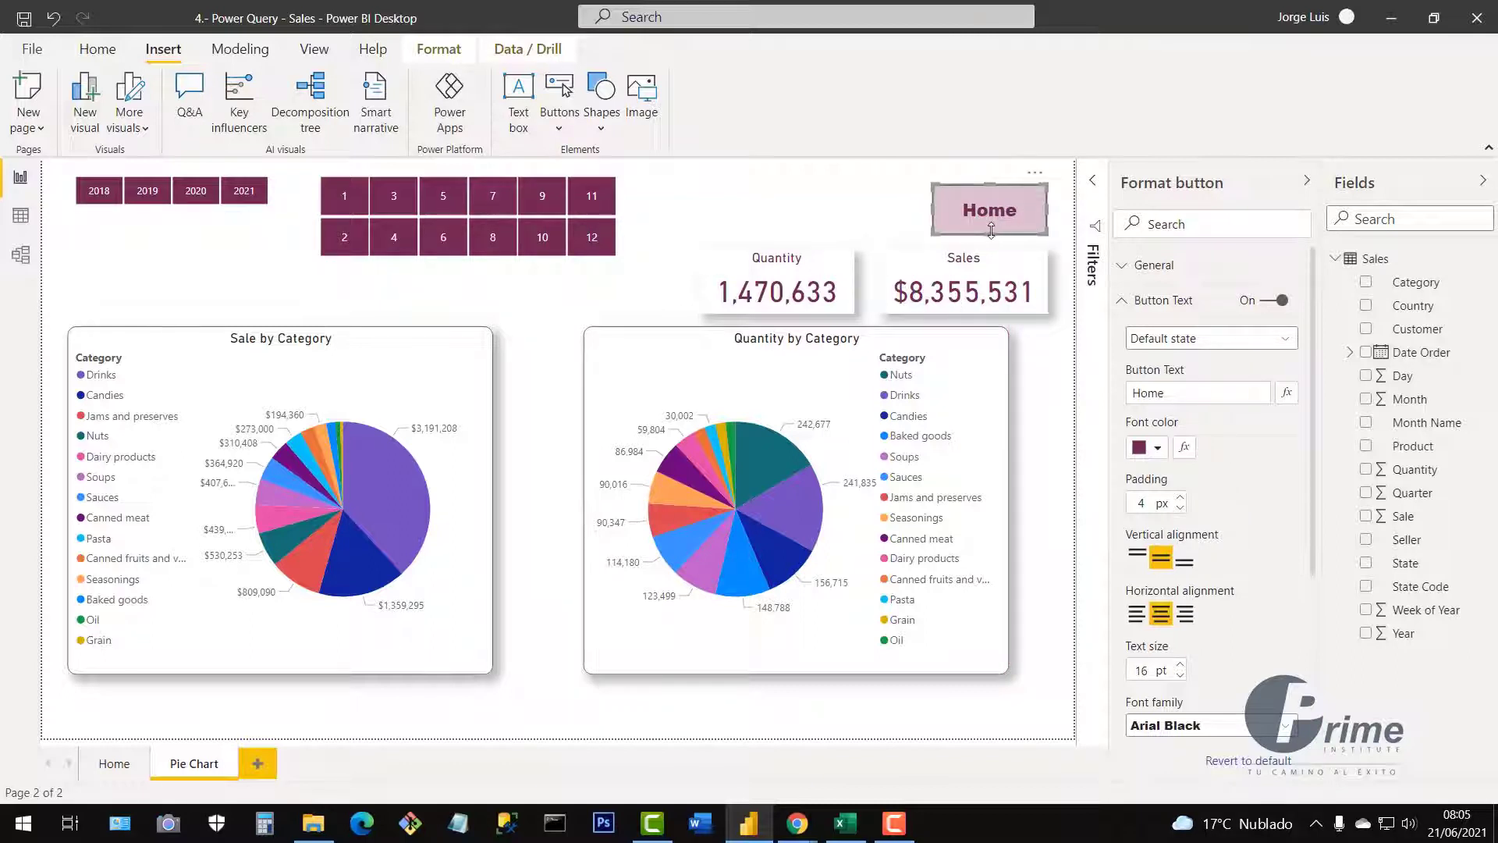
pyautogui.moveTo(990, 230); pyautogui.dragTo(991, 221)
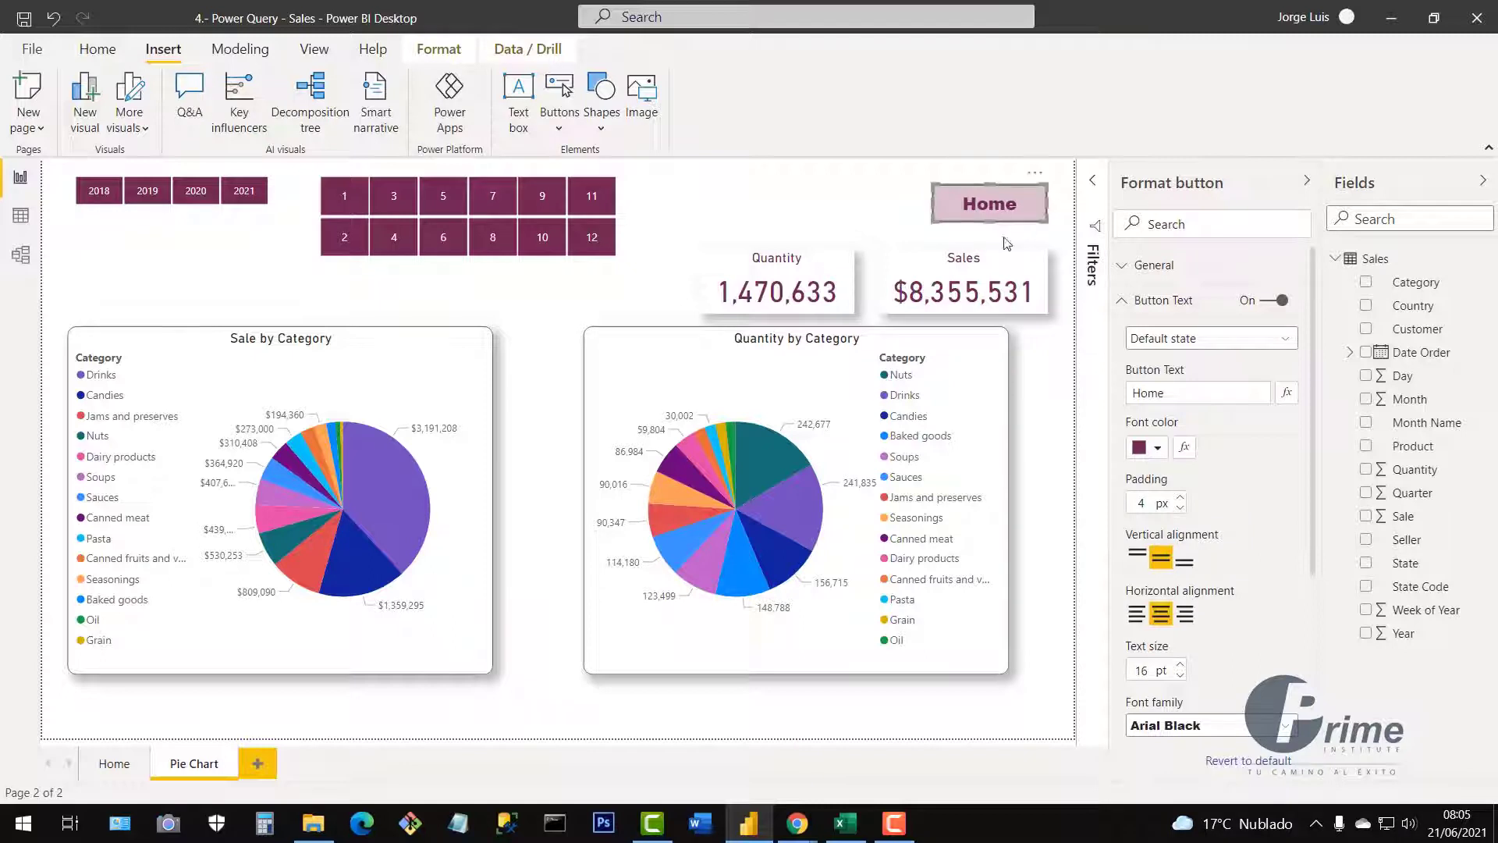
# Set the Home button's page navigation action to the Home page as destination
pyautogui.click(1123, 301)
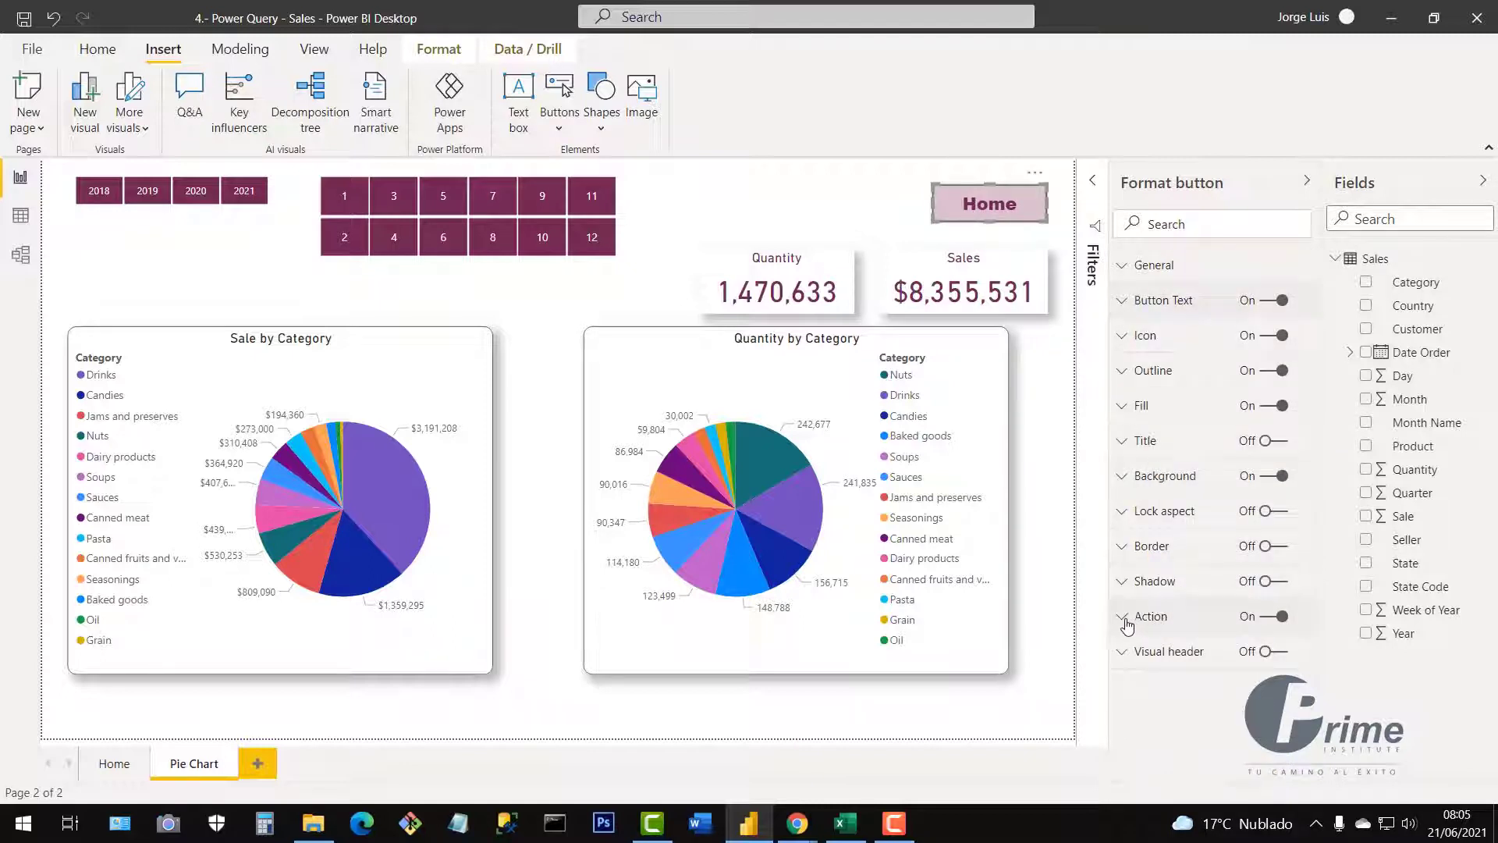
pyautogui.click(1126, 621)
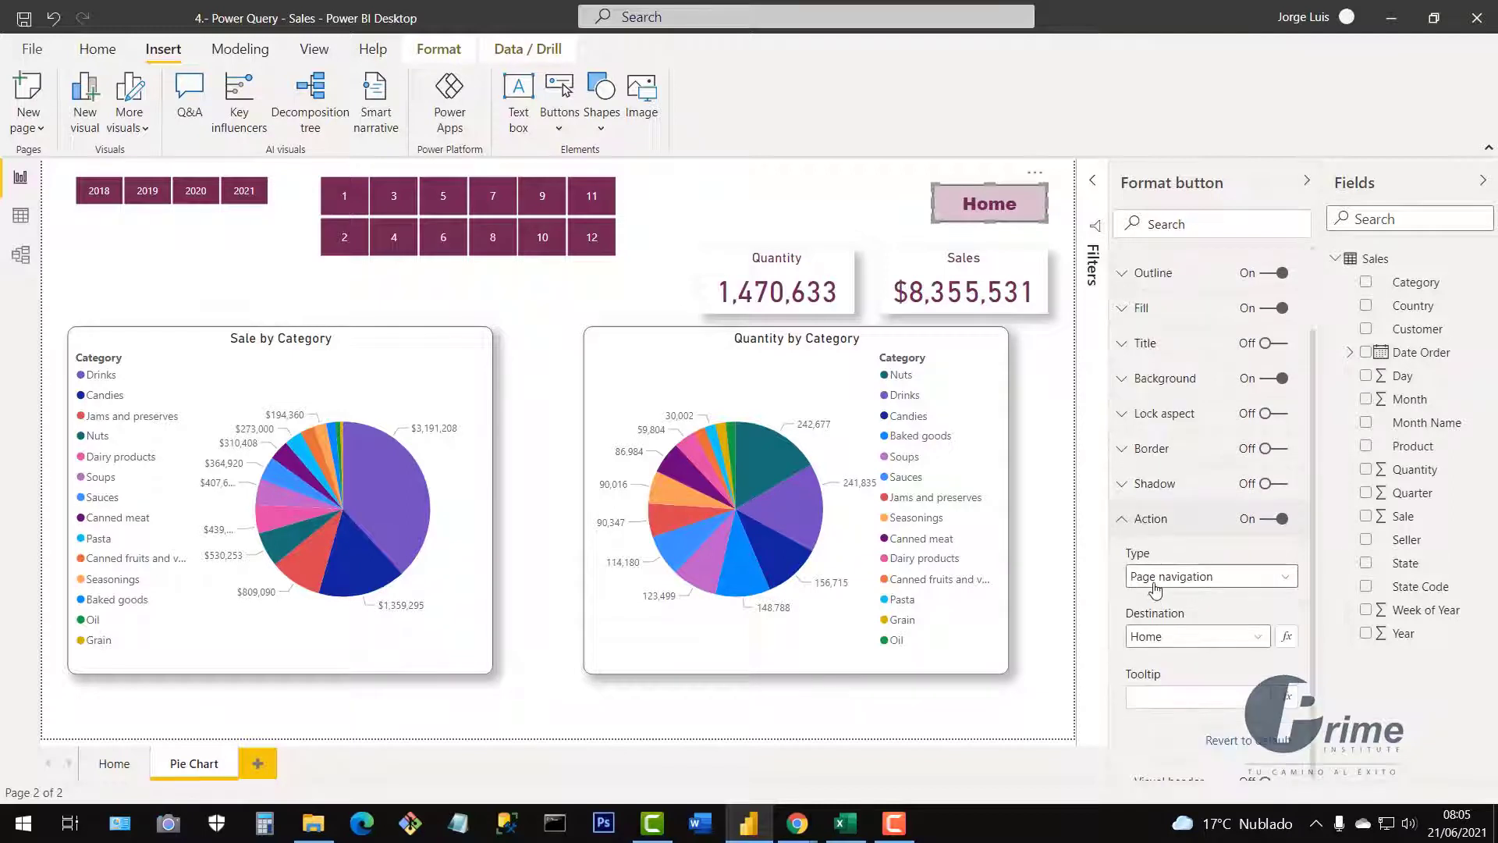
pyautogui.click(1181, 638)
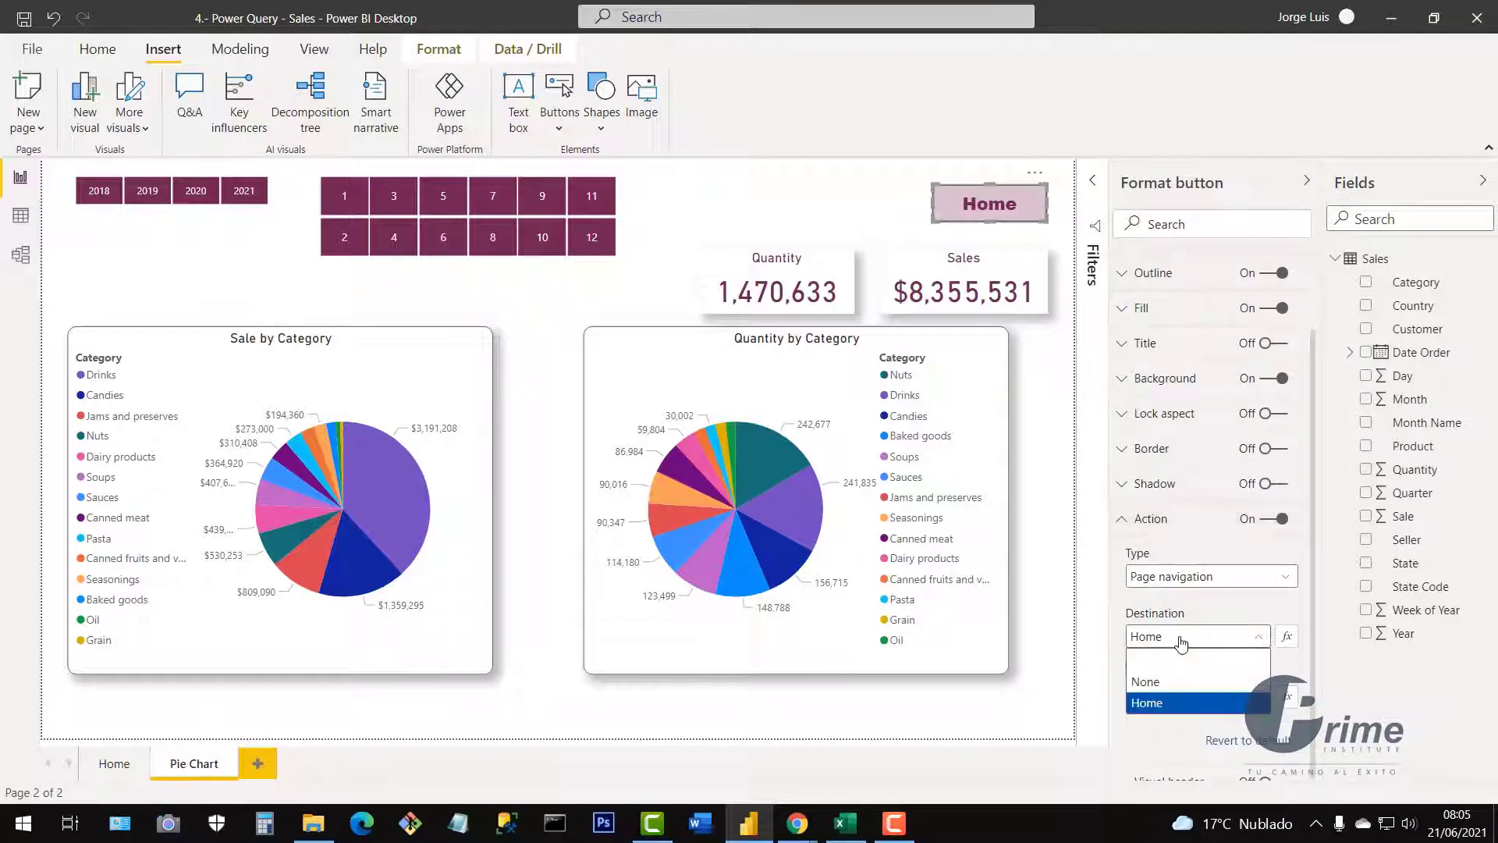
pyautogui.click(1155, 706)
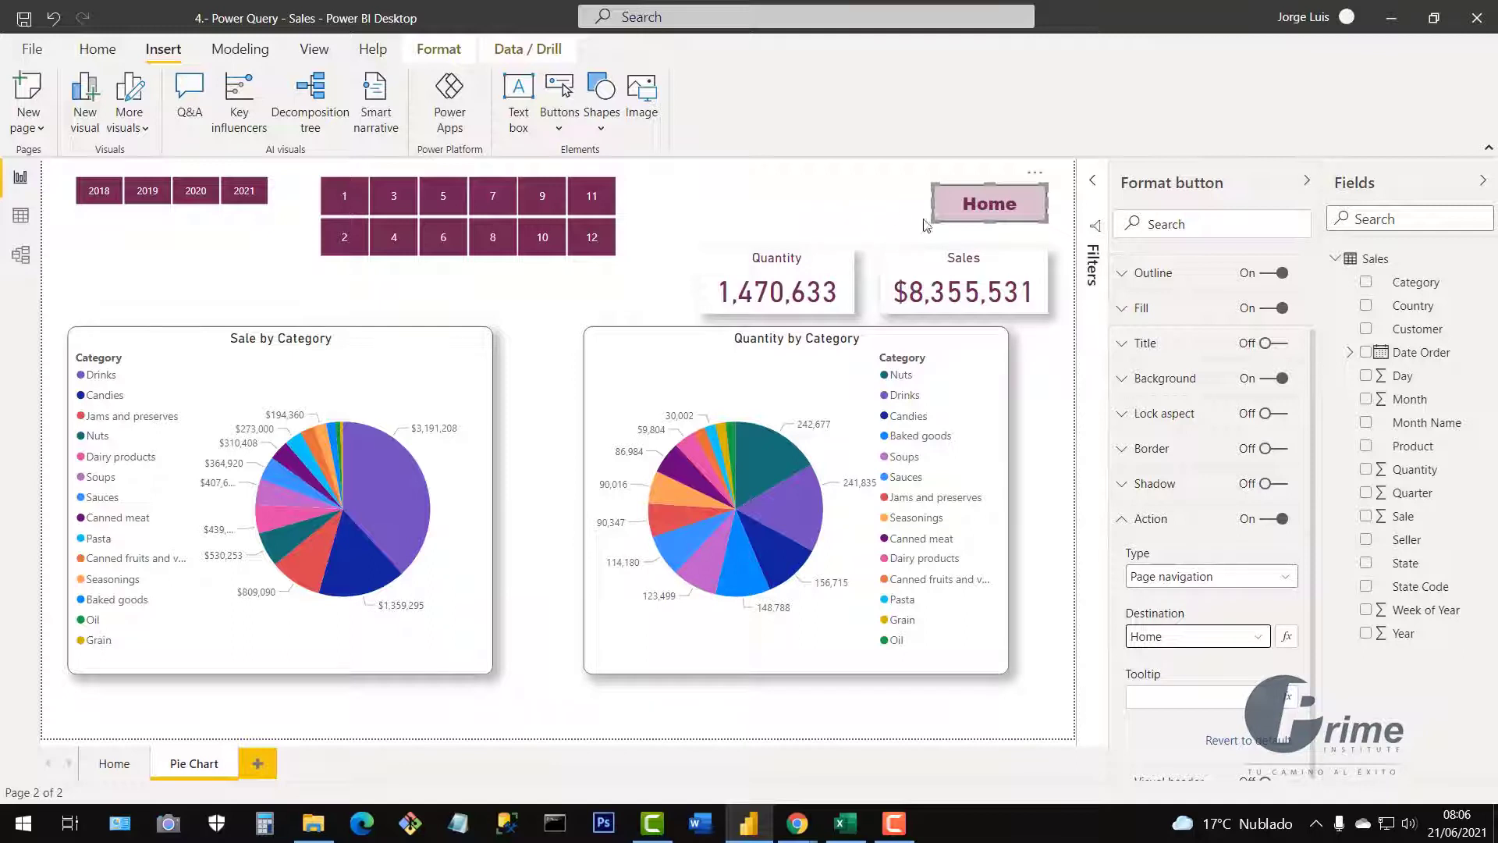
pyautogui.press('Escape')
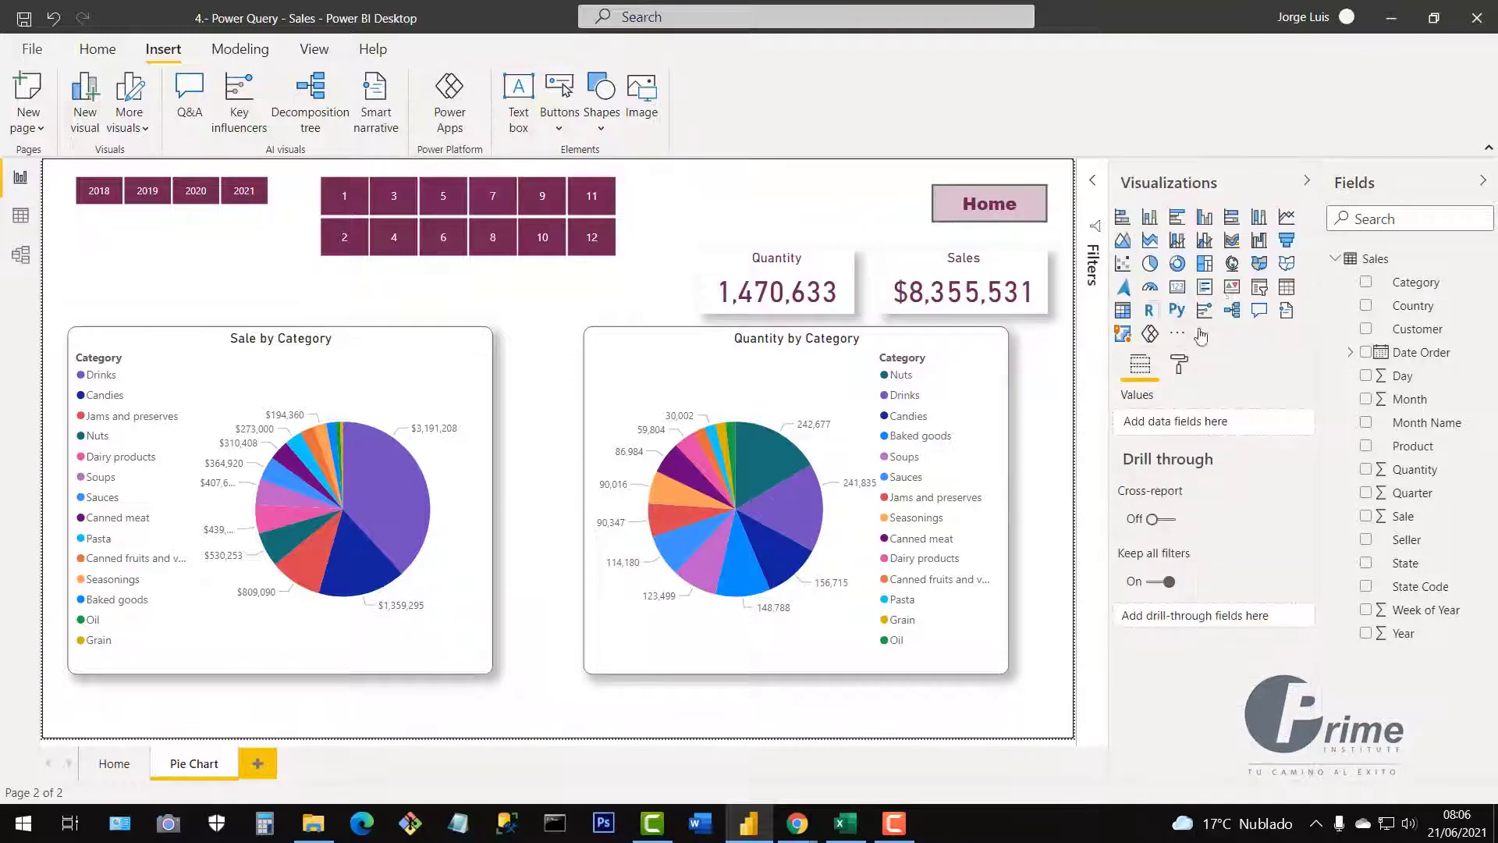
# Test the navigation by following the Home button to the Home page and the Pie Chart button back to the Pie Chart page
pyautogui.click(964, 218)
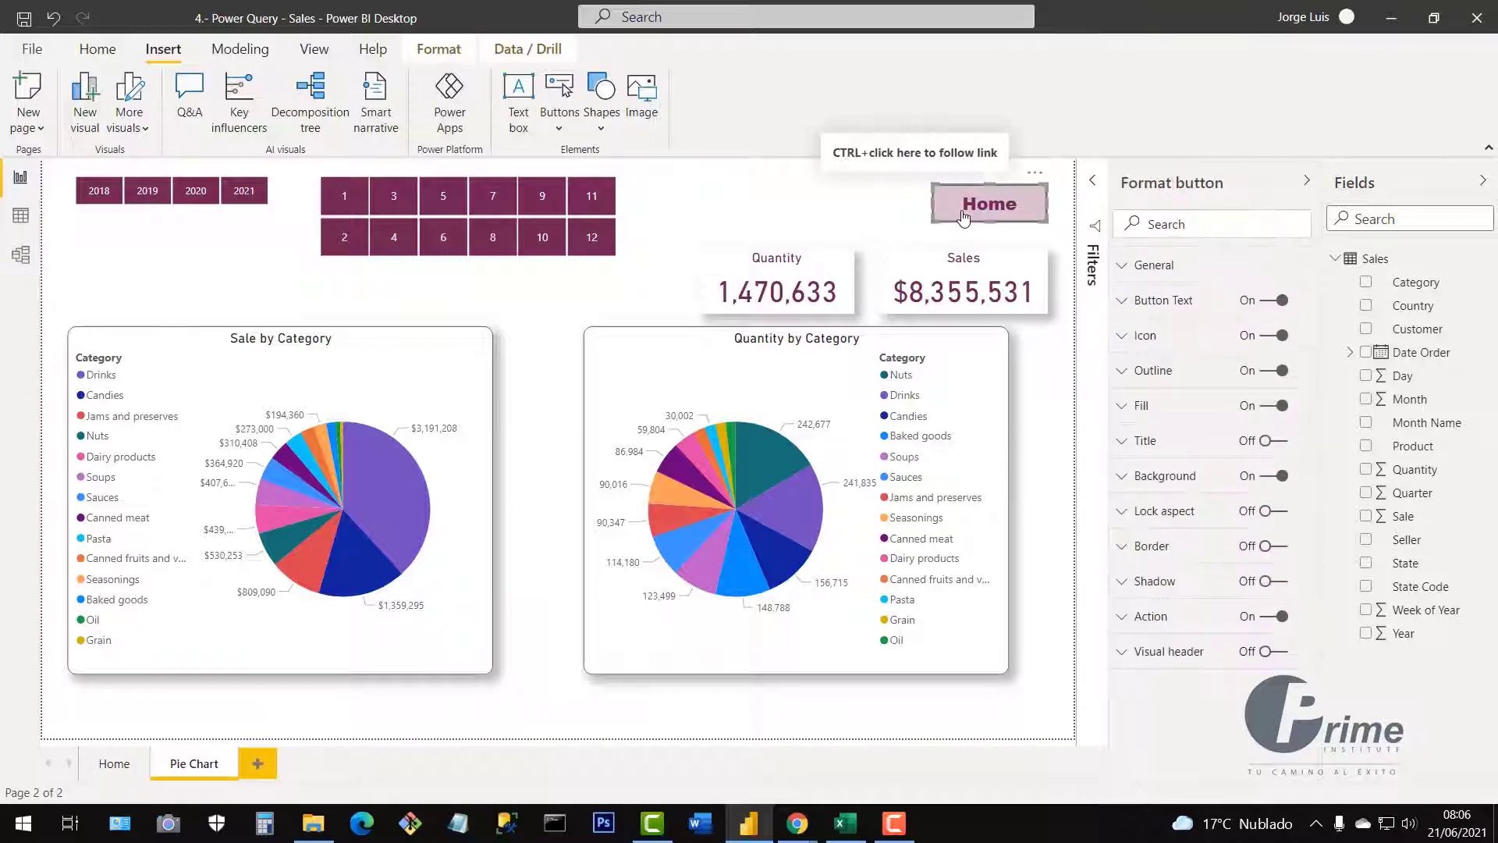
pyautogui.click(786, 222)
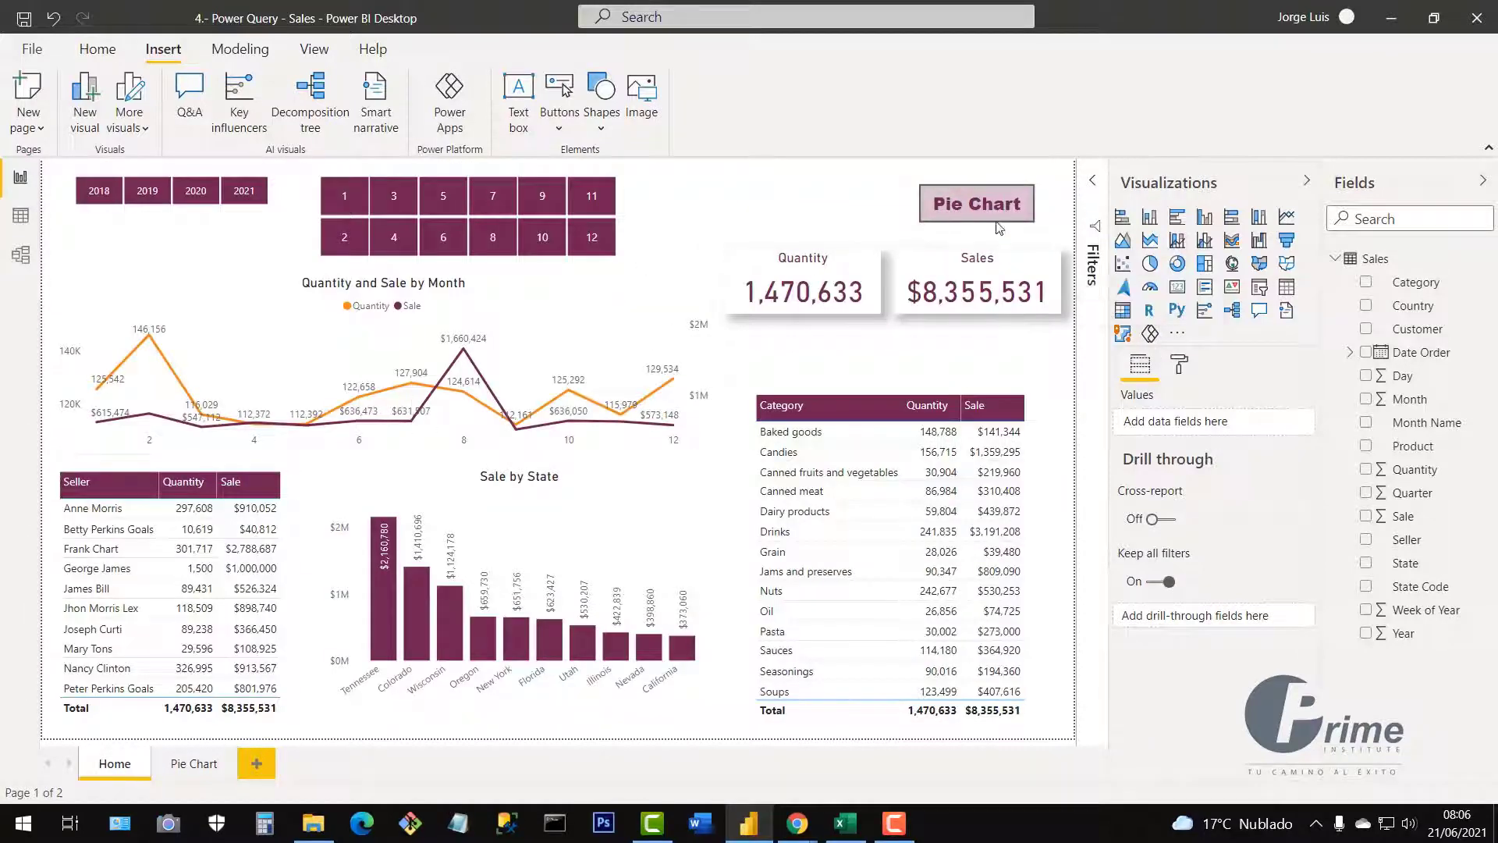
pyautogui.keyDown('ctrl'); pyautogui.click(970, 210); pyautogui.keyUp('ctrl')
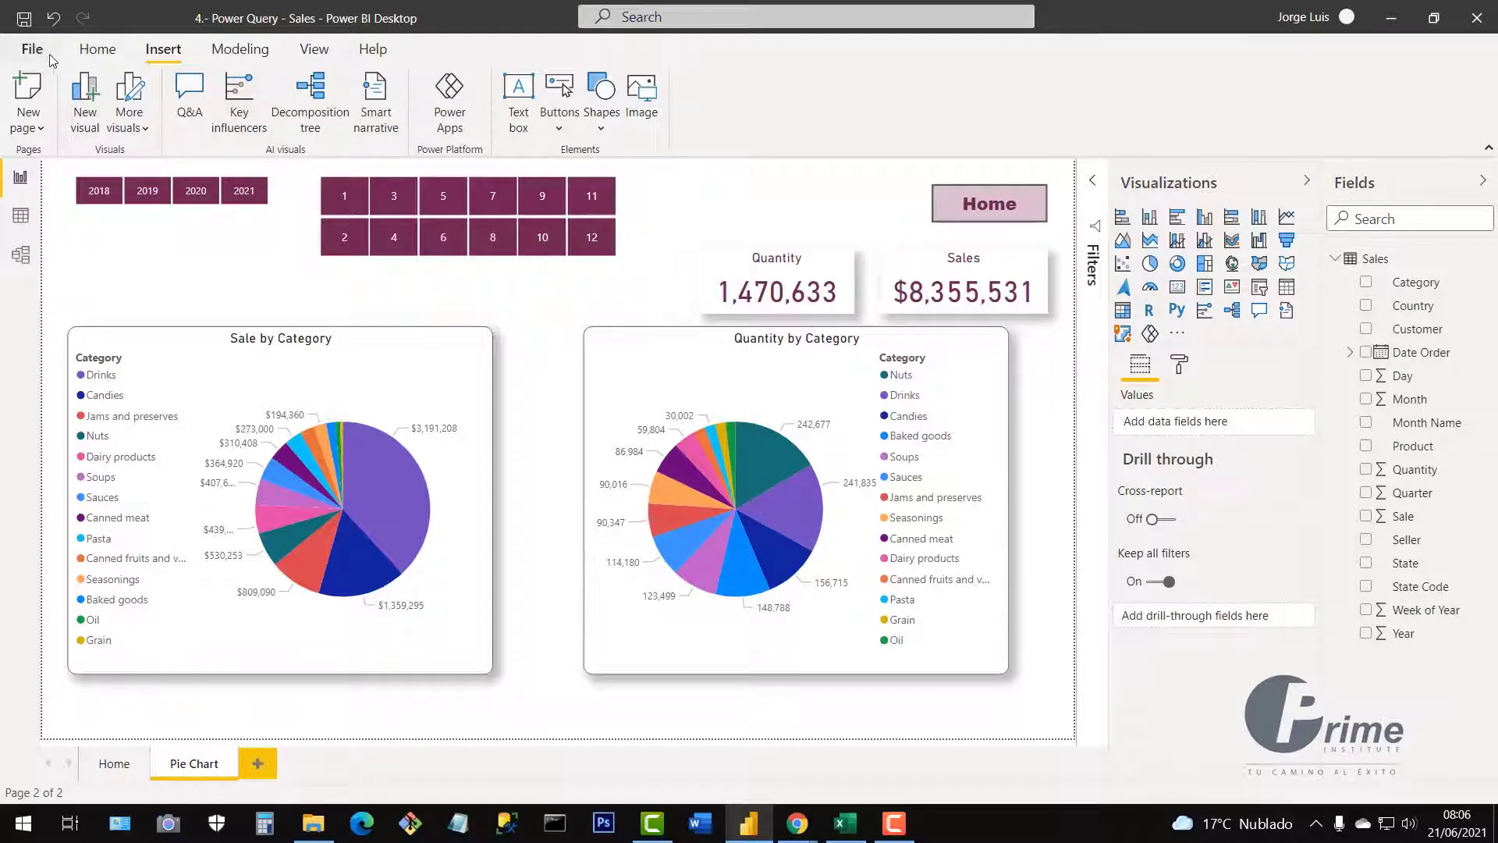
# Save the report and publish it to My workspace, replacing the existing 4.- Power Query - Sales dataset
pyautogui.click(99, 51)
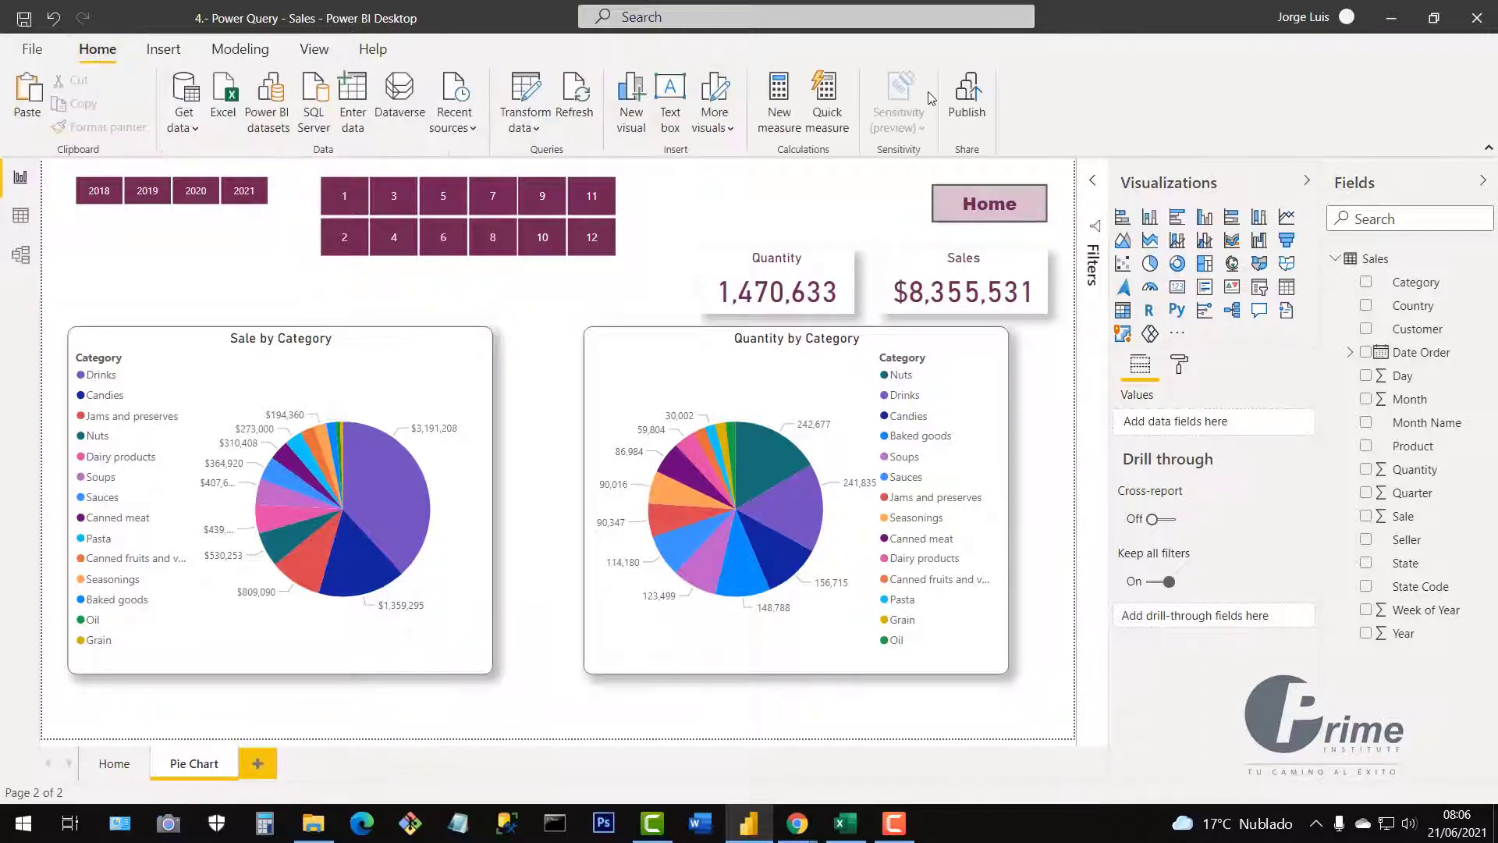
pyautogui.click(967, 98)
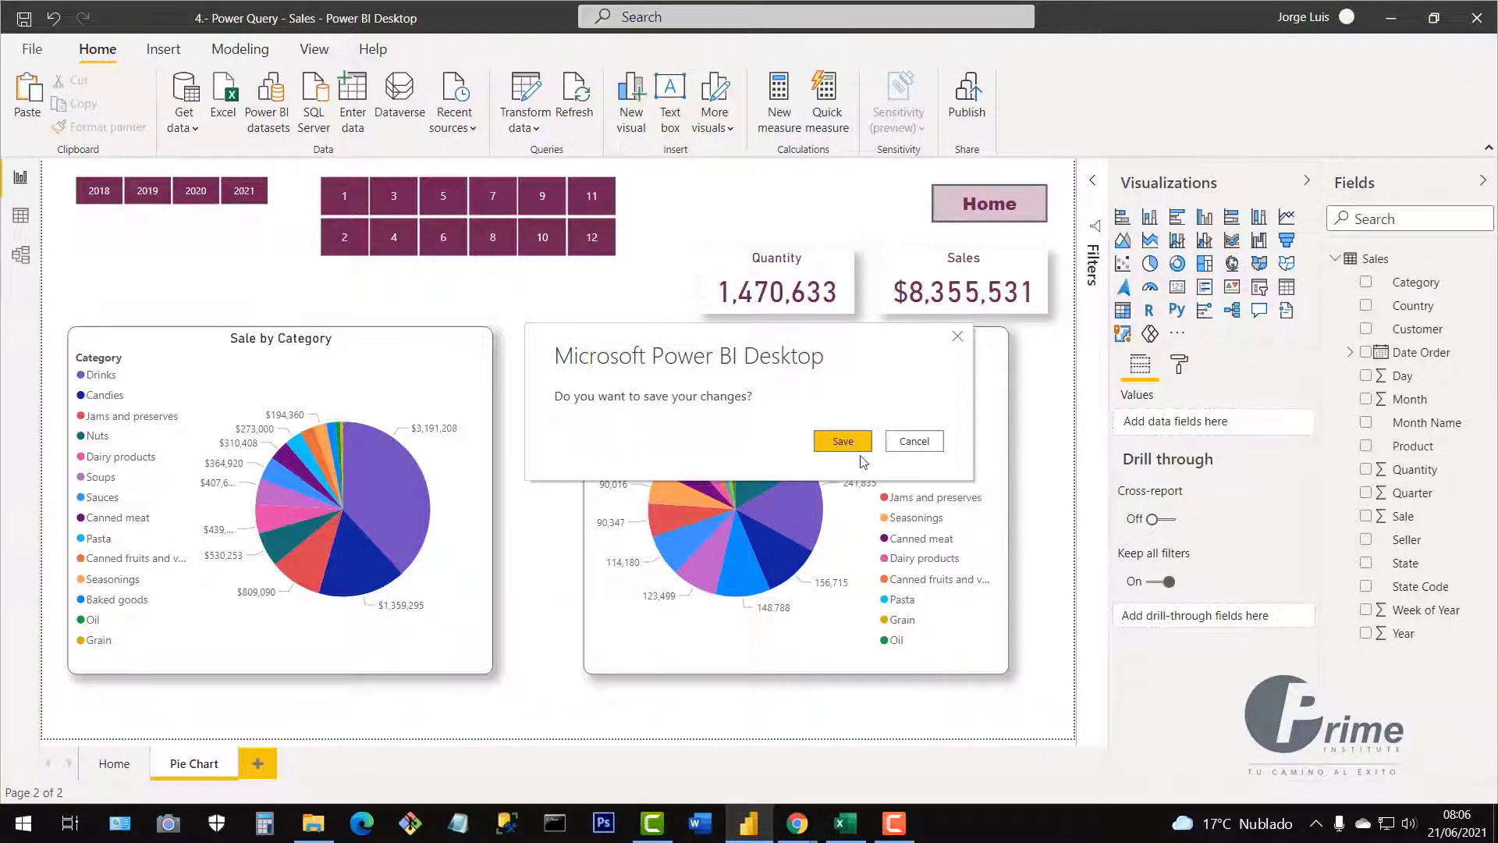
pyautogui.click(836, 442)
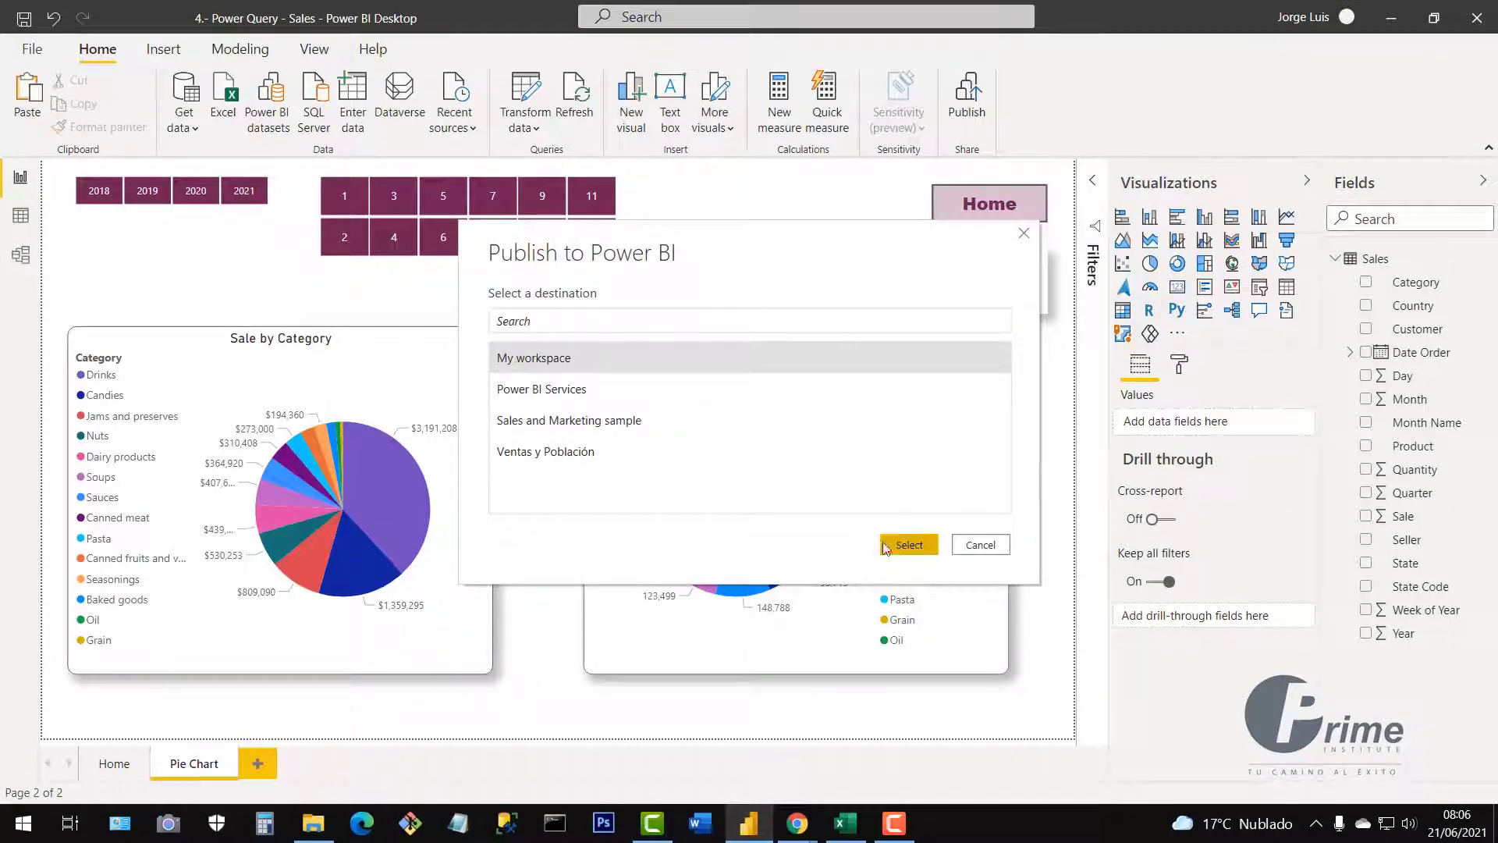
pyautogui.click(909, 548)
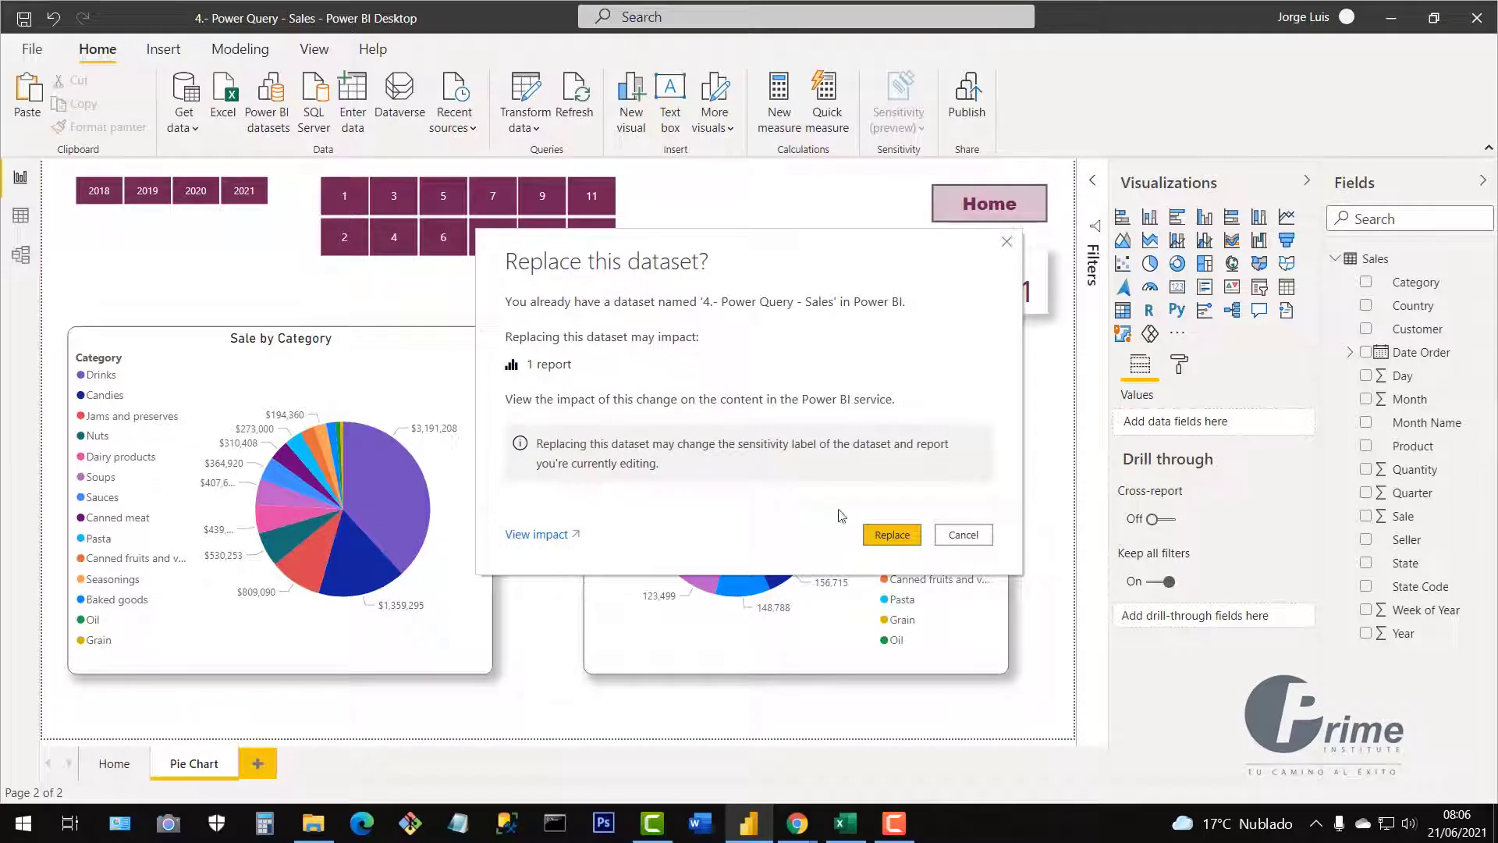
pyautogui.click(903, 537)
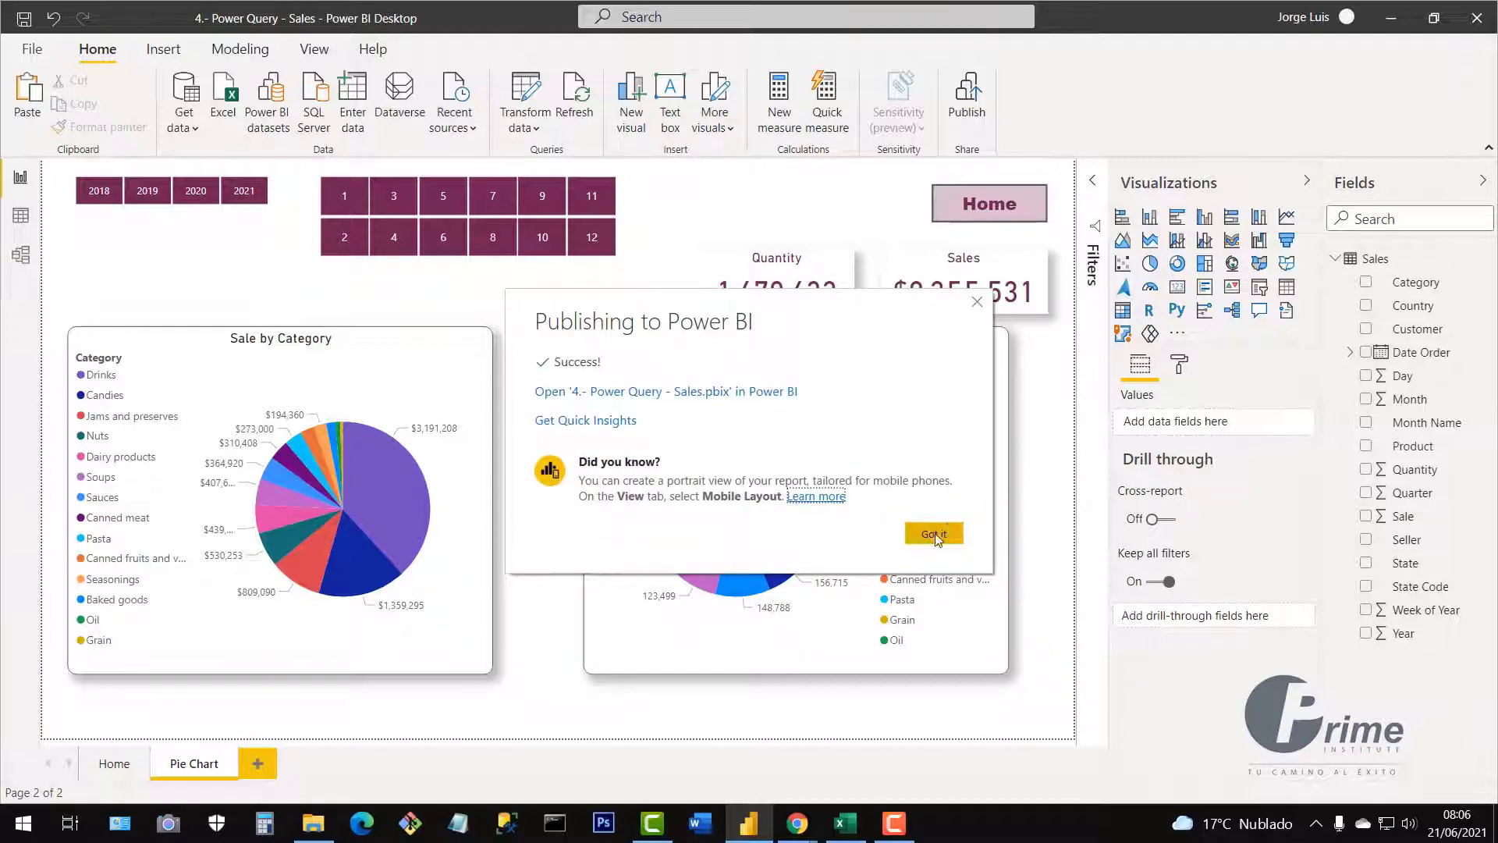
pyautogui.click(976, 304)
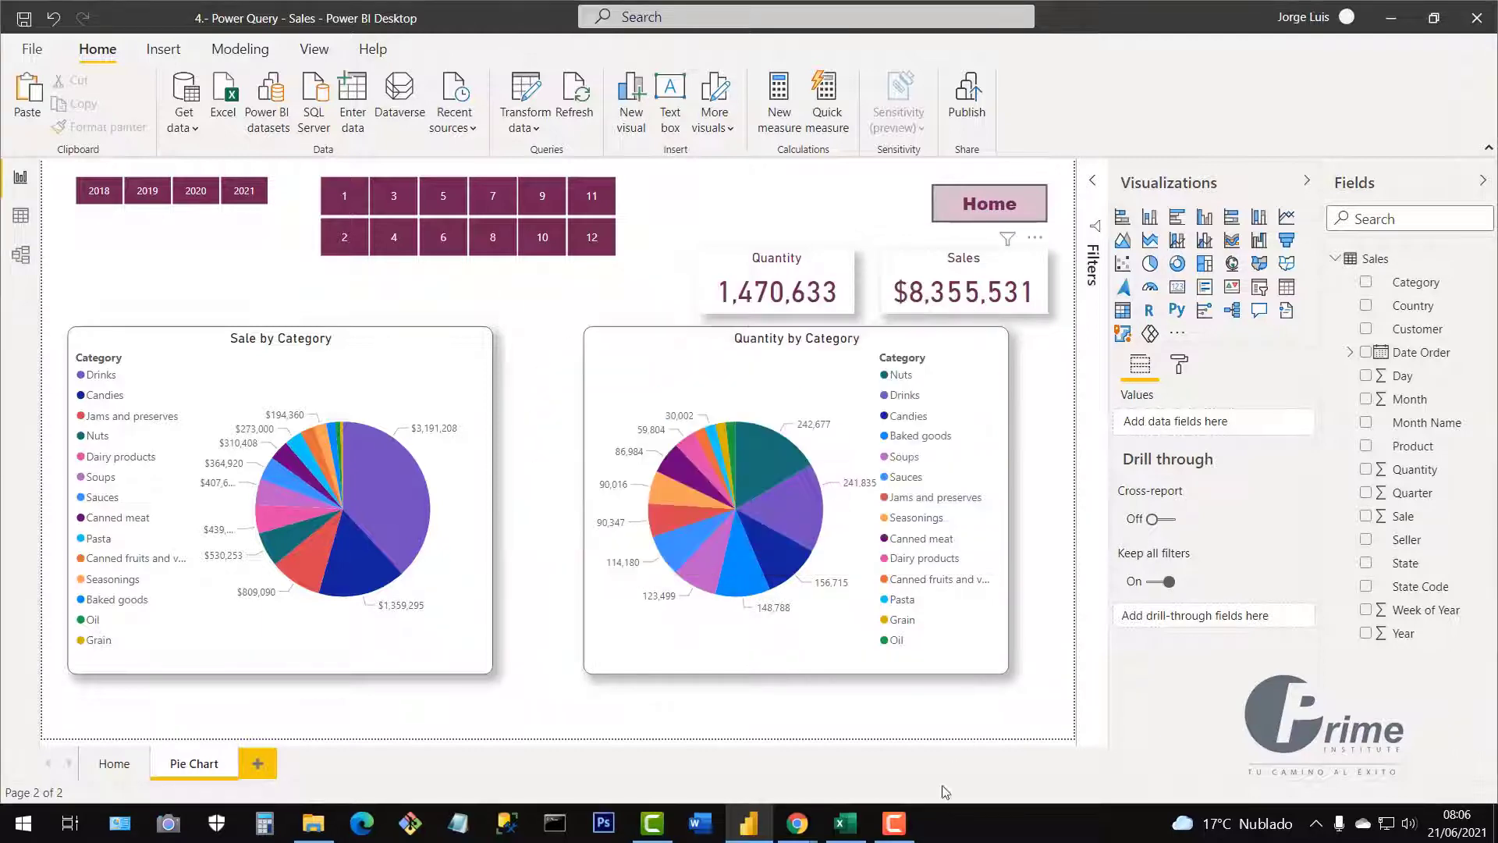
# Switch to the Chrome window showing the public web link and reload the shared report
pyautogui.moveTo(803, 827)
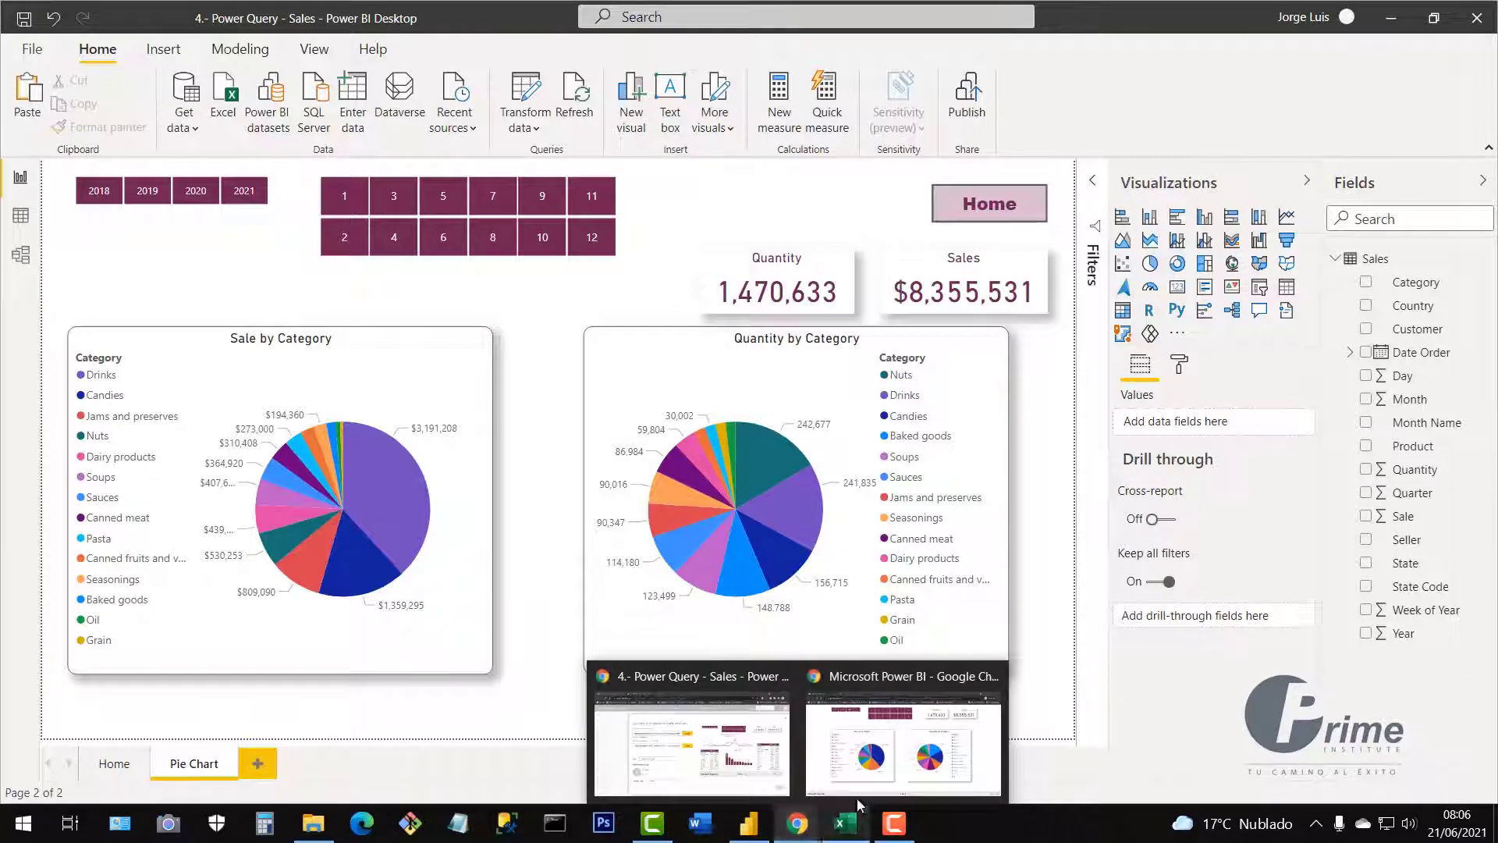
pyautogui.click(890, 780)
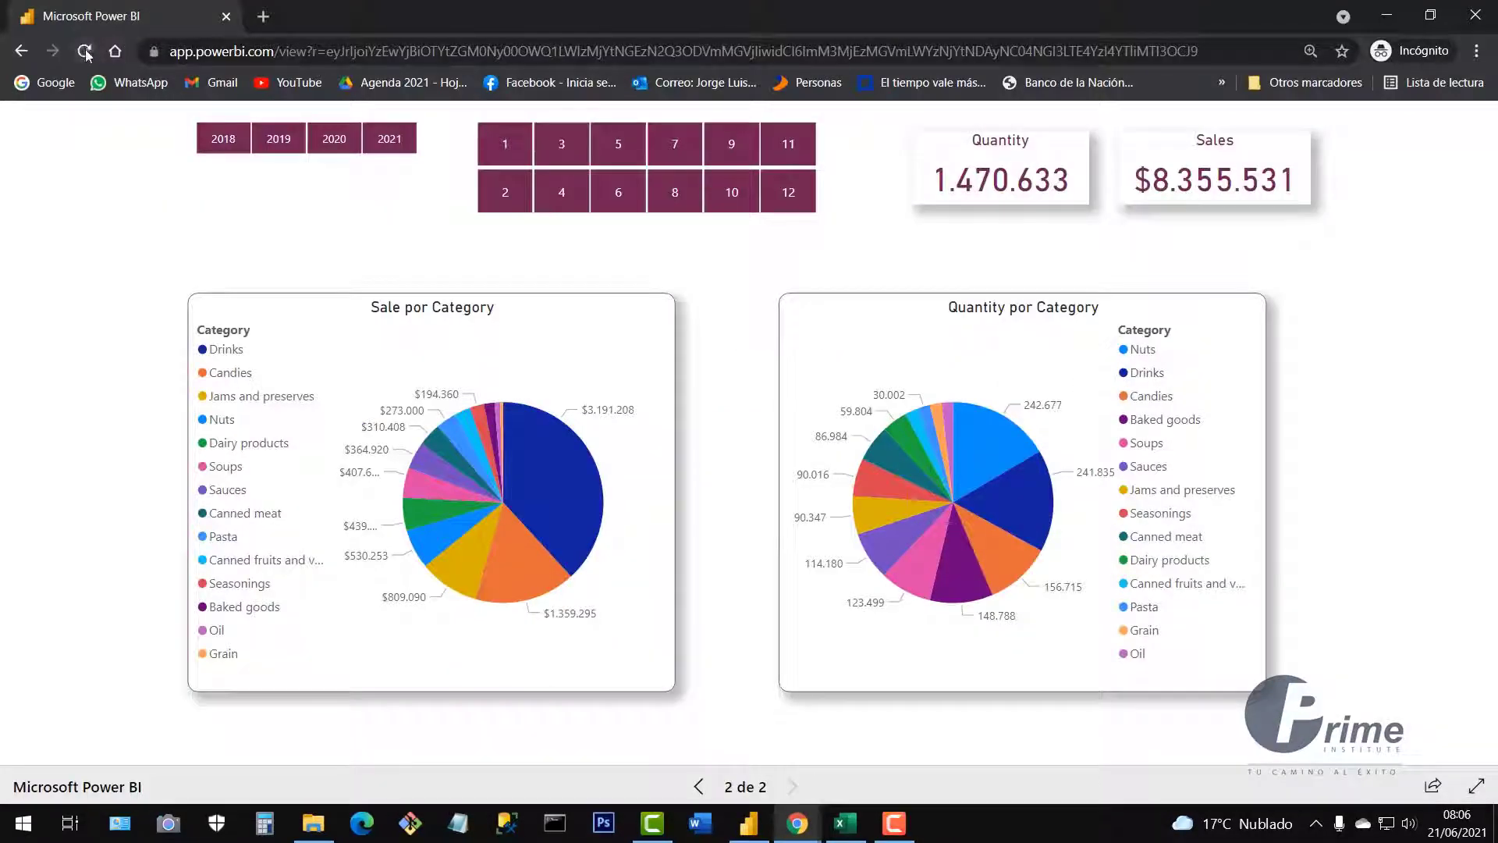
pyautogui.click(84, 51)
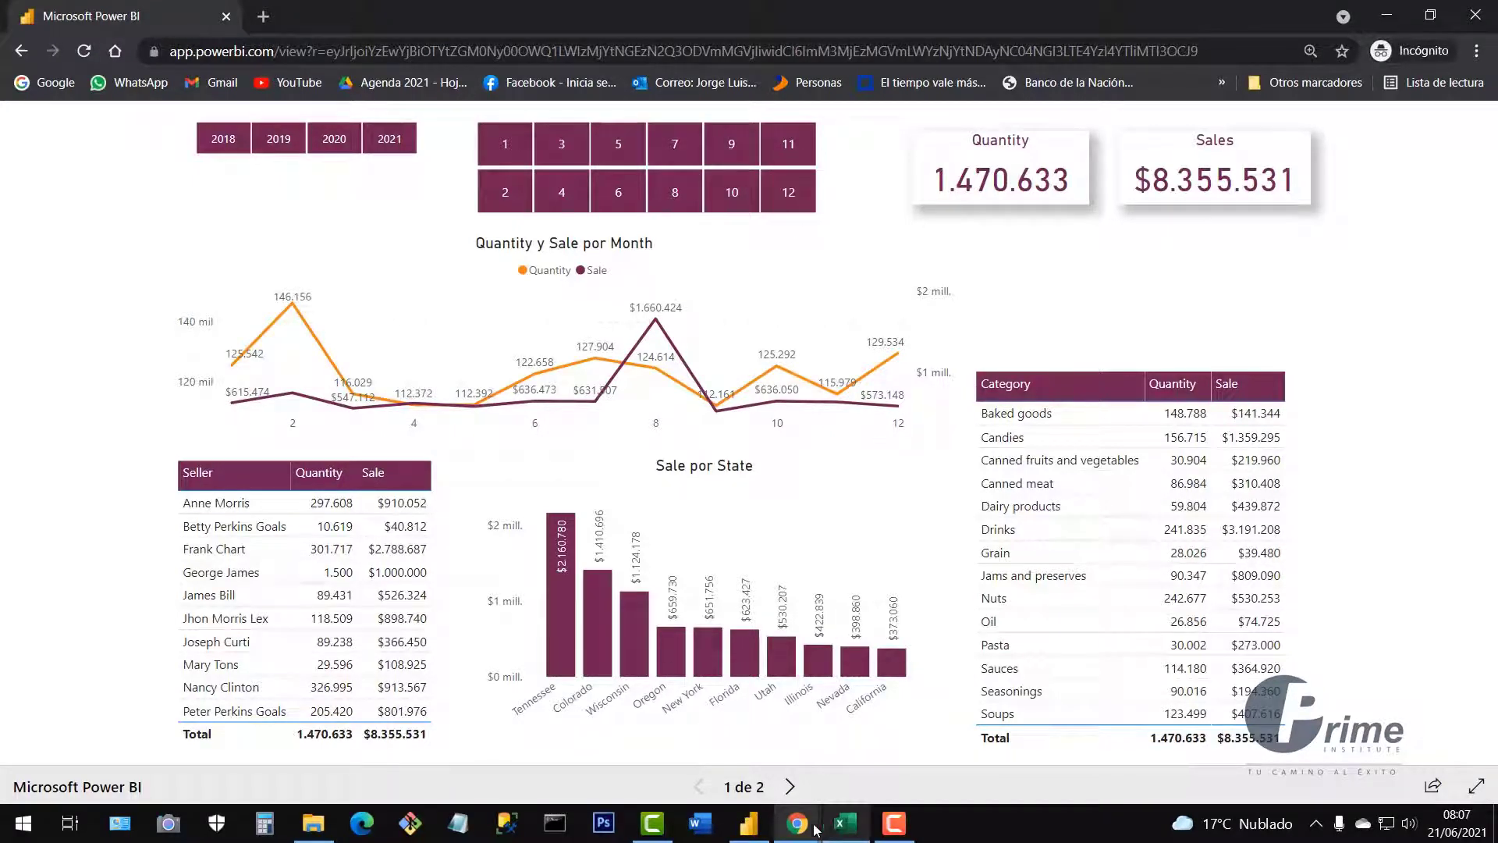
# Switch to the Power BI service window in Chrome, close the share-link dialog and reload the report
pyautogui.click(753, 827)
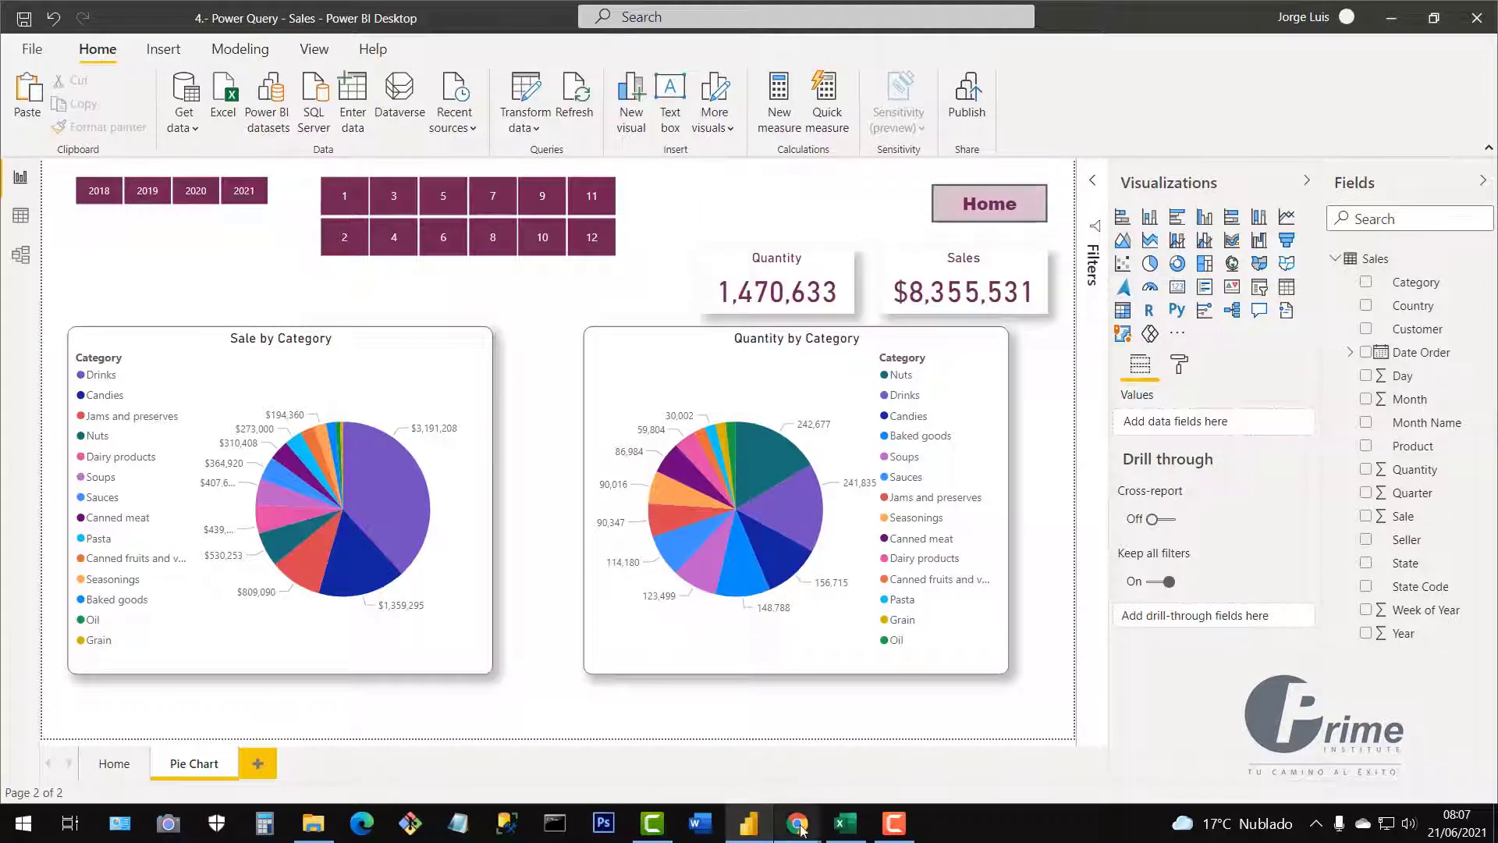
pyautogui.moveTo(796, 819)
pyautogui.click(784, 768)
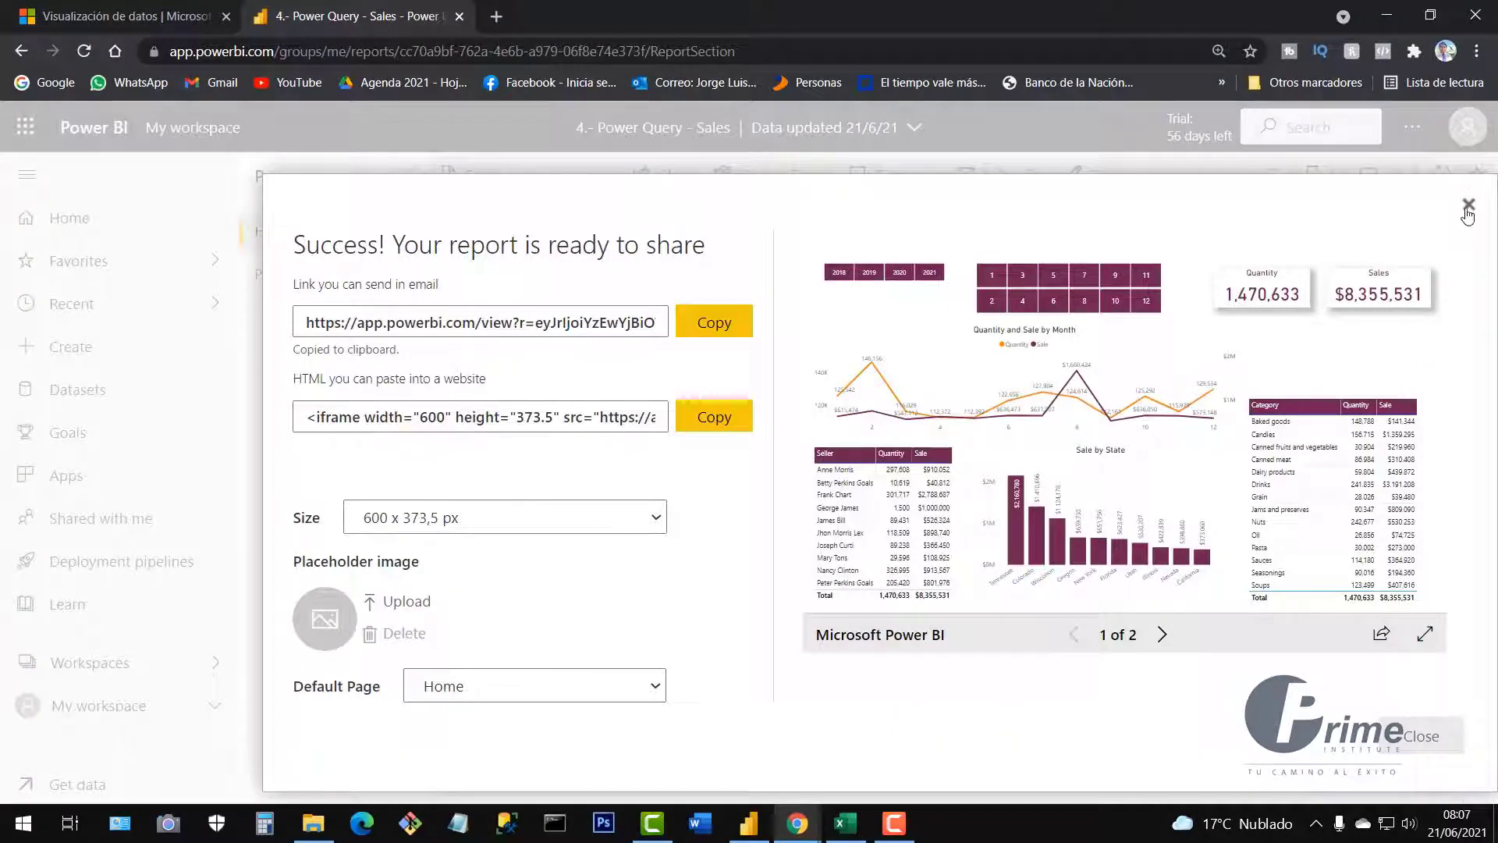
pyautogui.click(1468, 207)
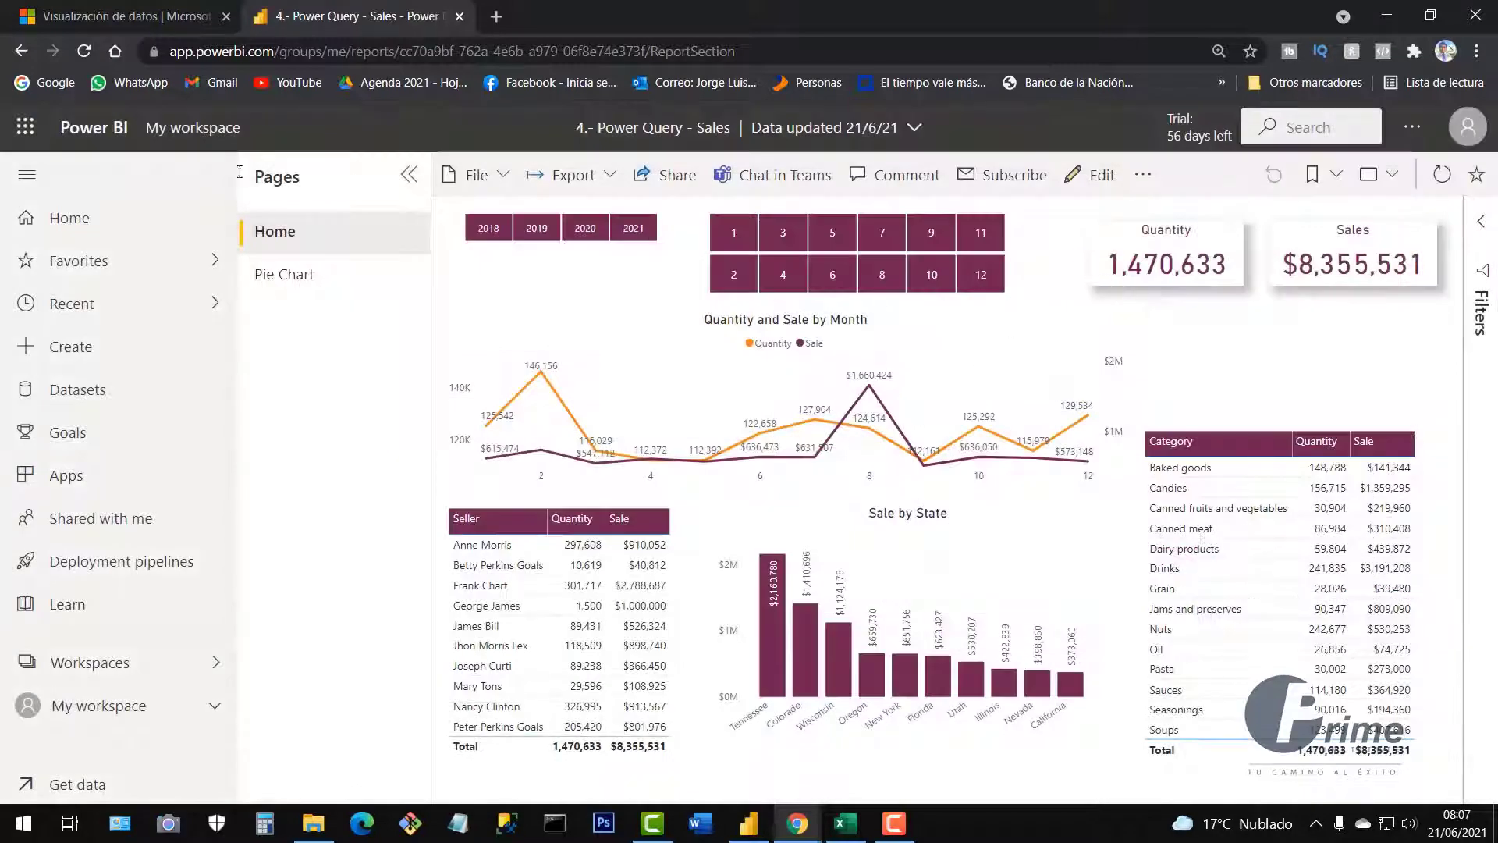
pyautogui.click(83, 50)
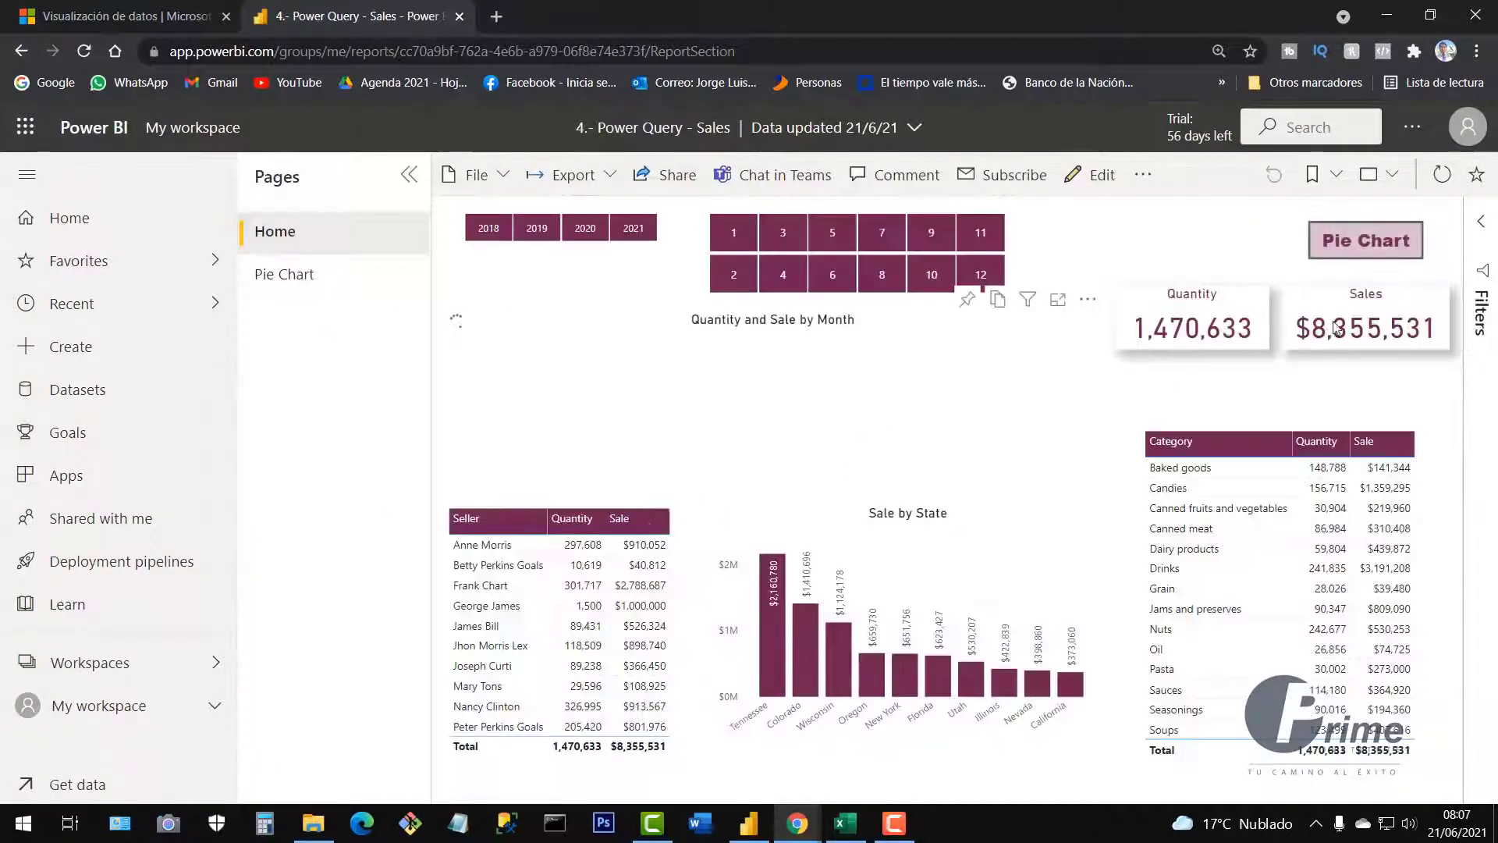
# Test moving between the Home and Pie Chart pages of the published report with the navigation buttons and the page list
pyautogui.click(1354, 248)
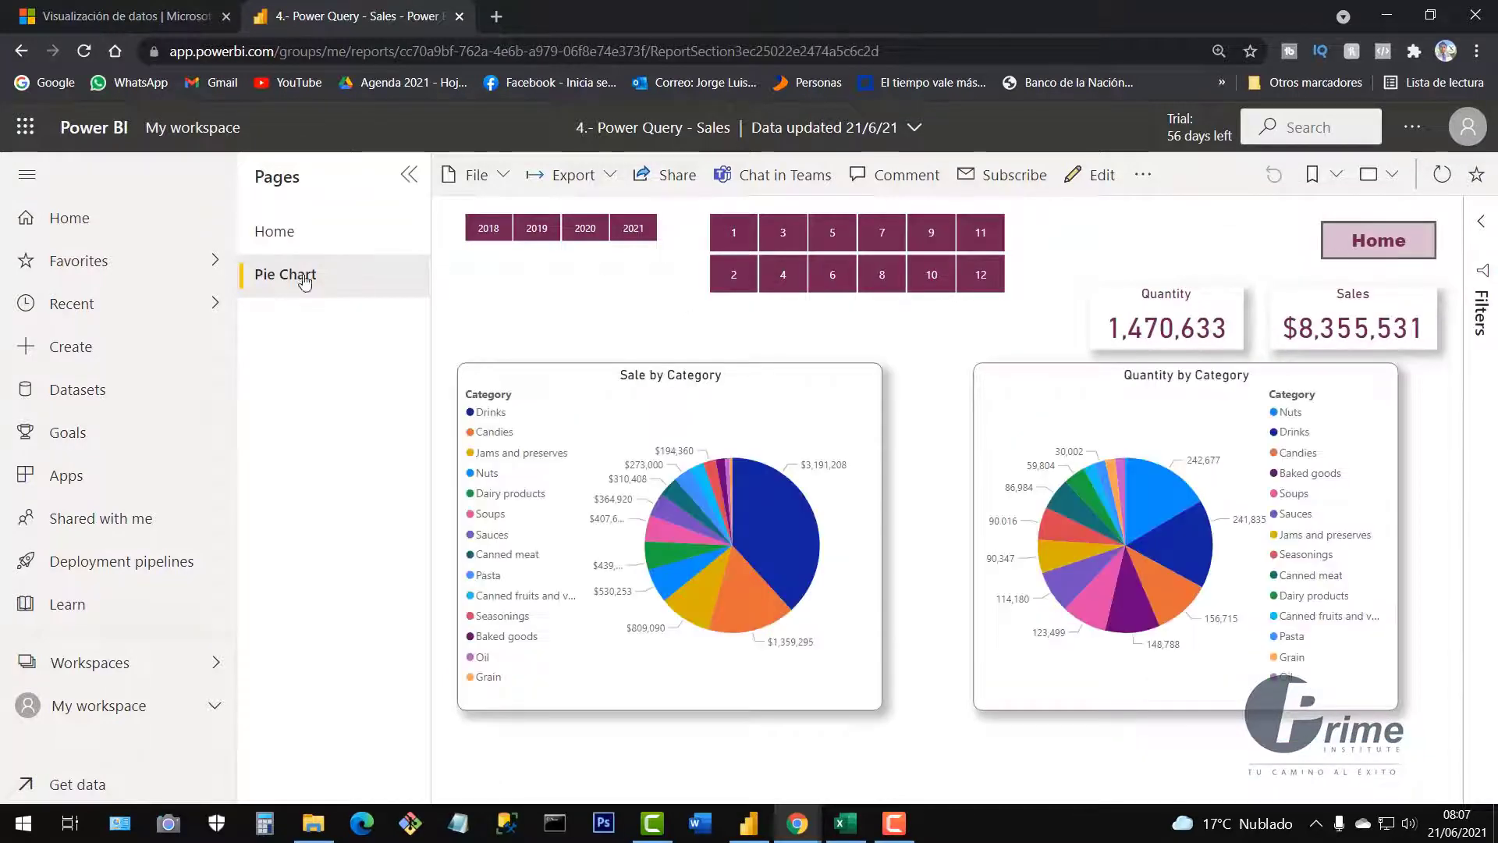
pyautogui.click(1375, 258)
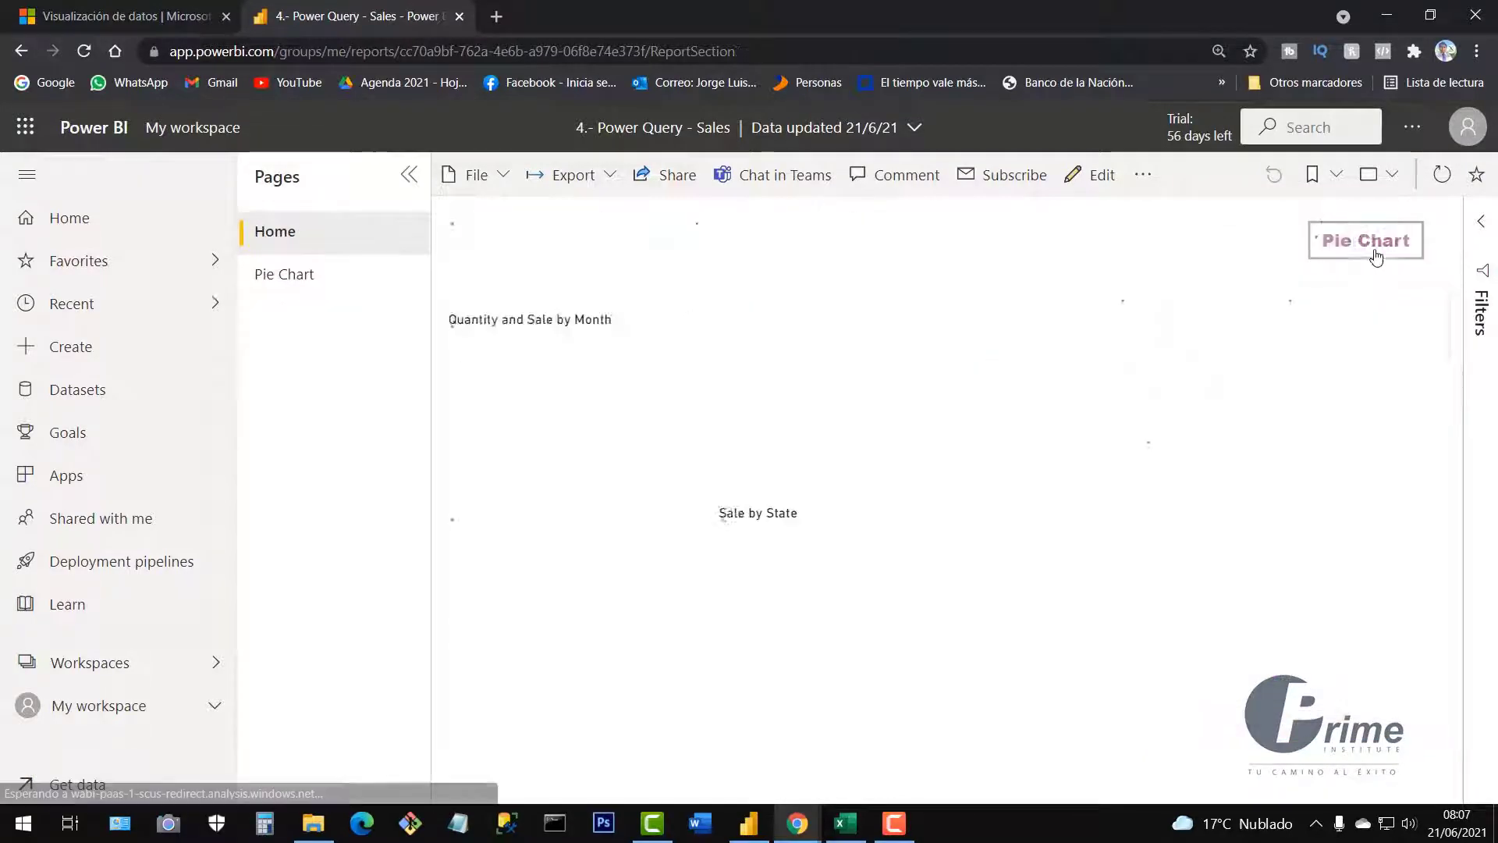
pyautogui.click(1337, 250)
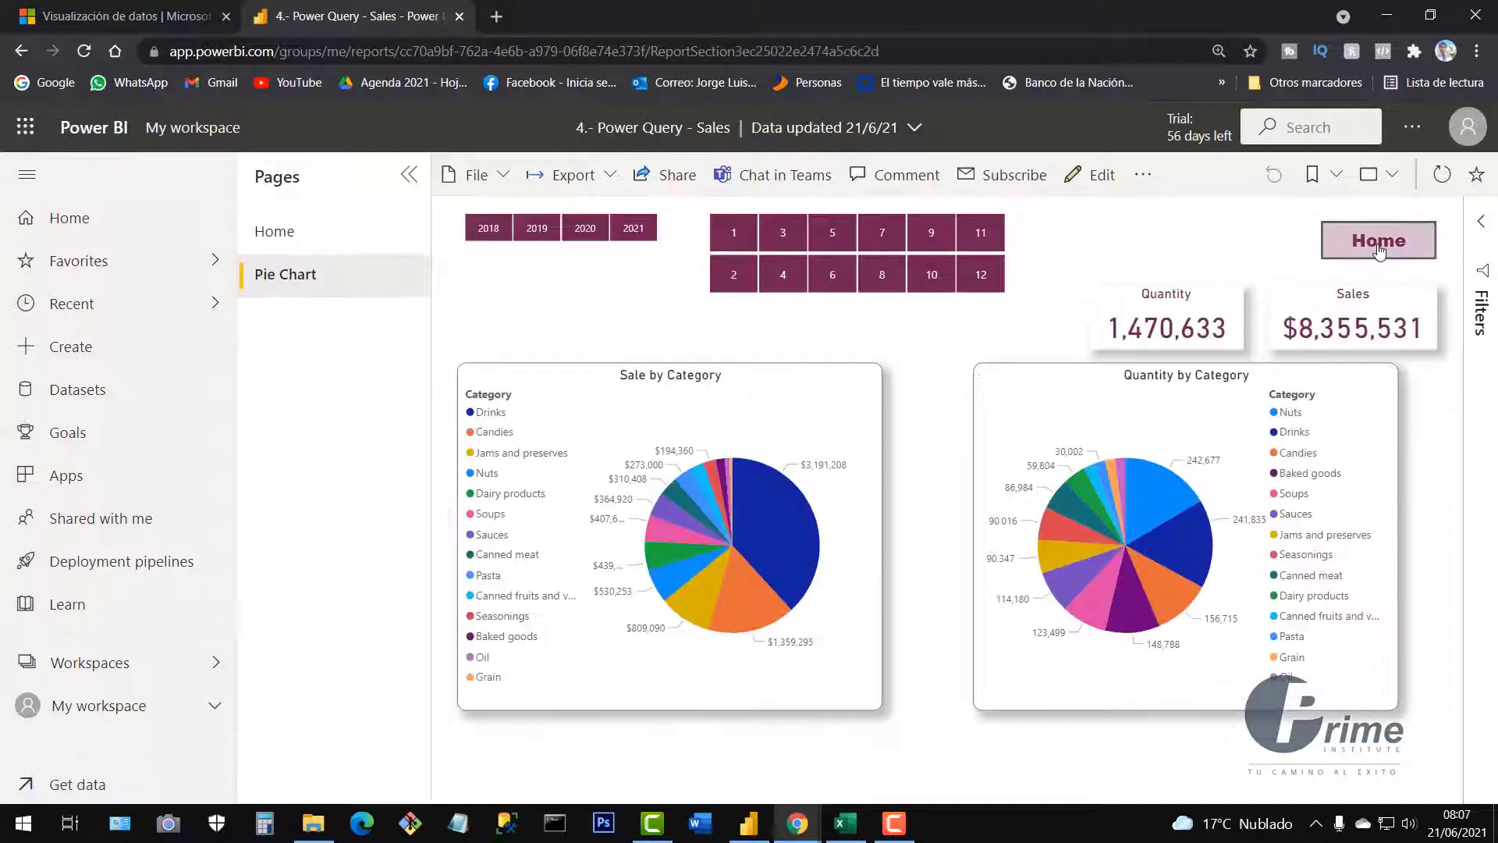
pyautogui.click(1362, 246)
pyautogui.click(1352, 248)
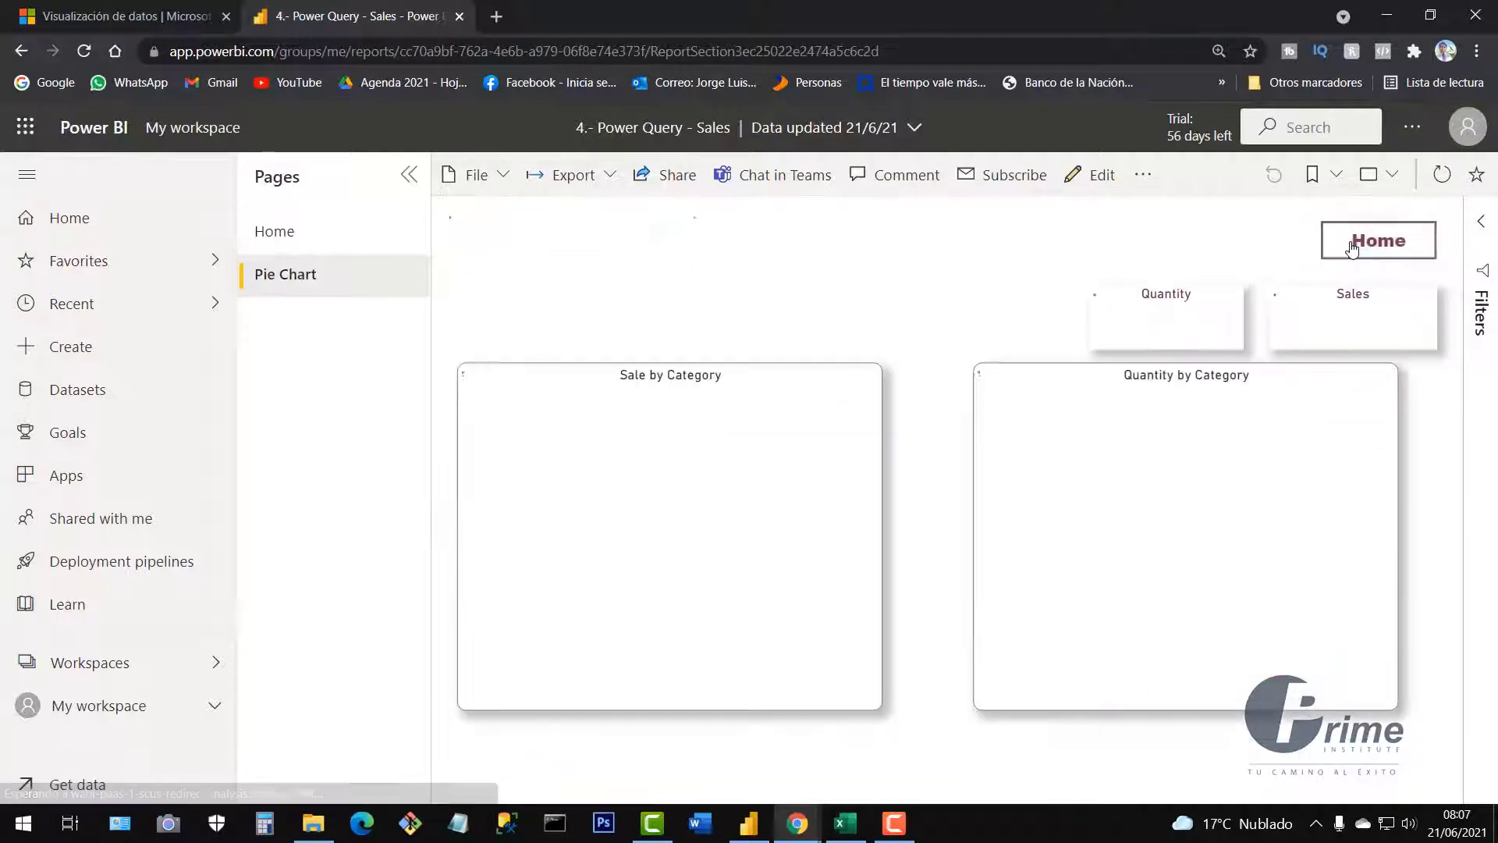
pyautogui.click(288, 234)
pyautogui.click(289, 279)
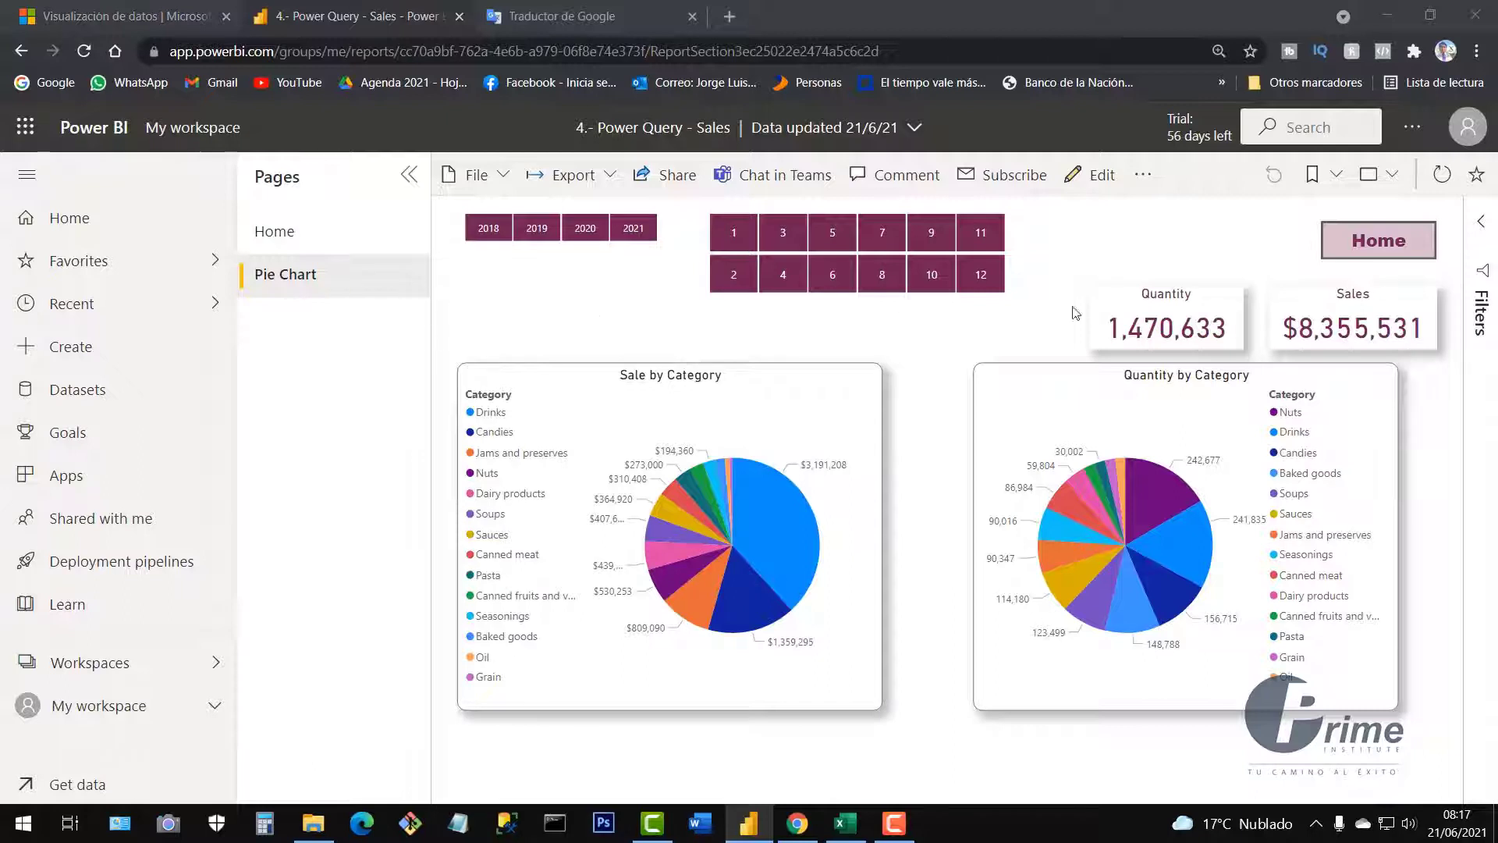
# Examine the published report's link-sharing options, then dismiss them
pyautogui.click(683, 184)
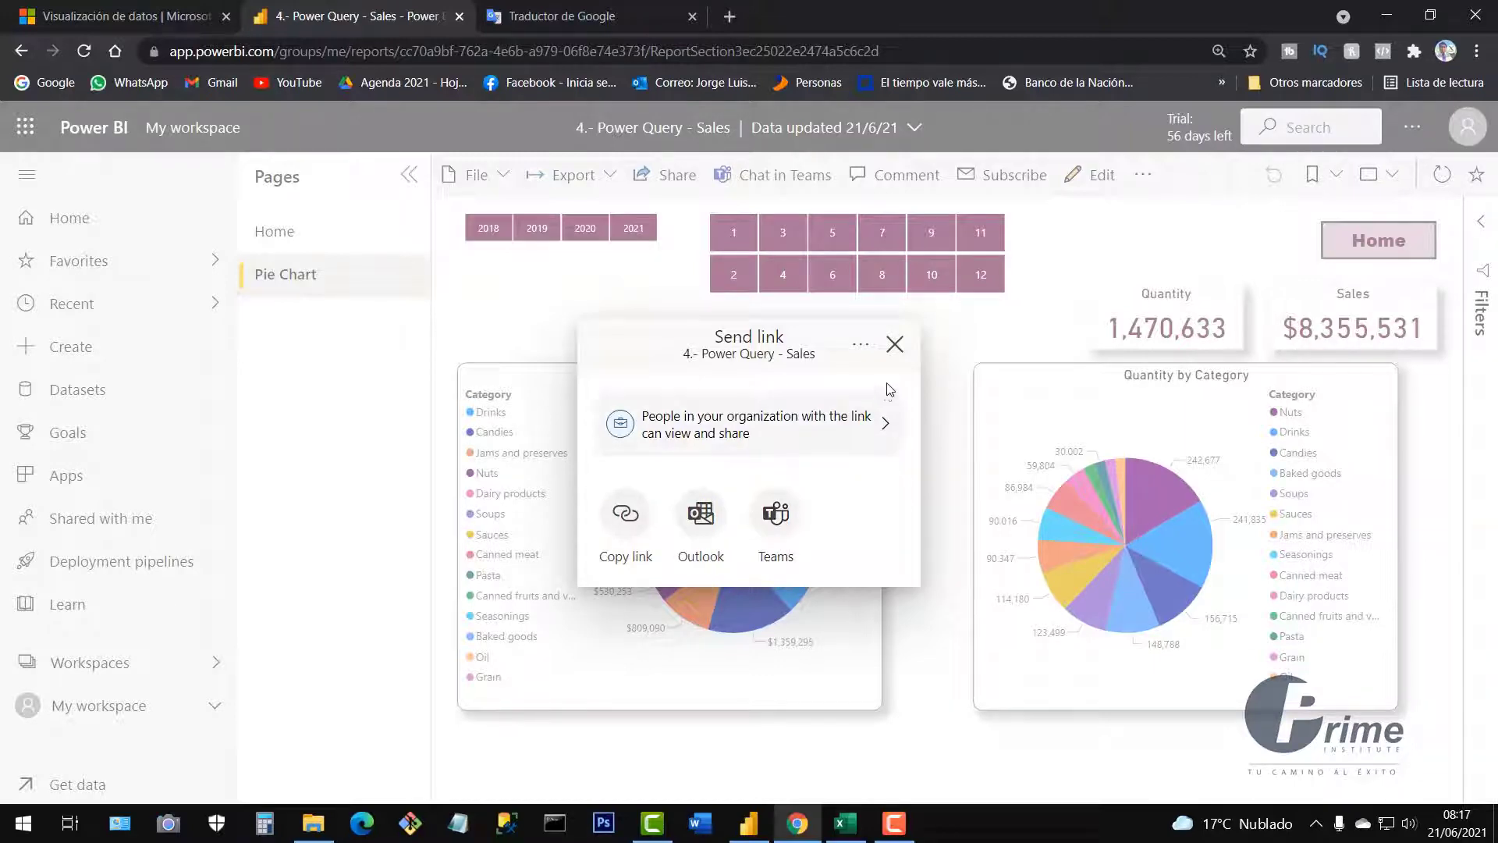
pyautogui.click(894, 345)
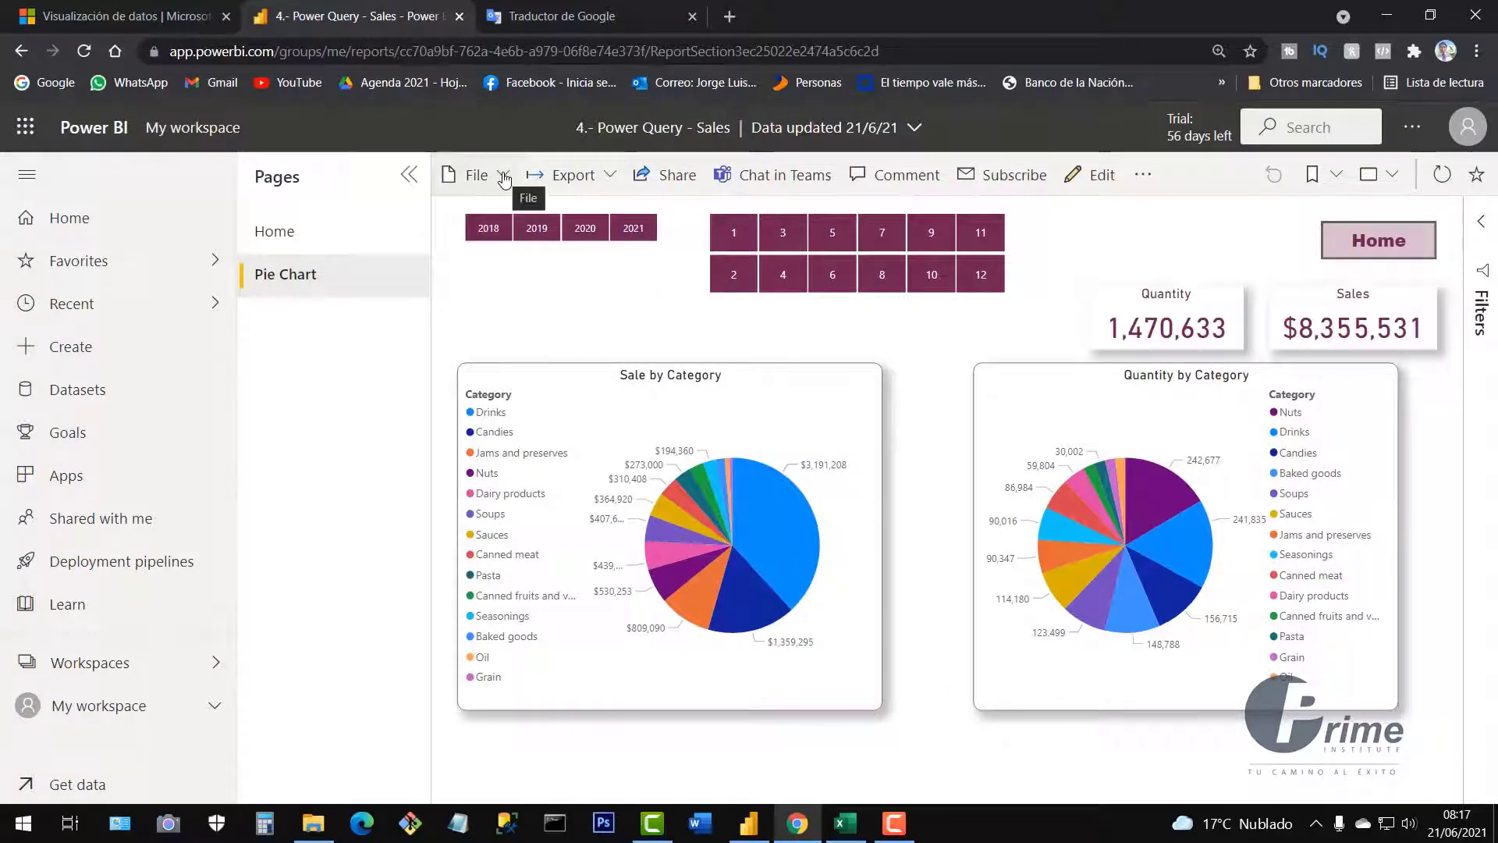
# Export all pages of the published report to PowerPoint with current values
pyautogui.click(612, 178)
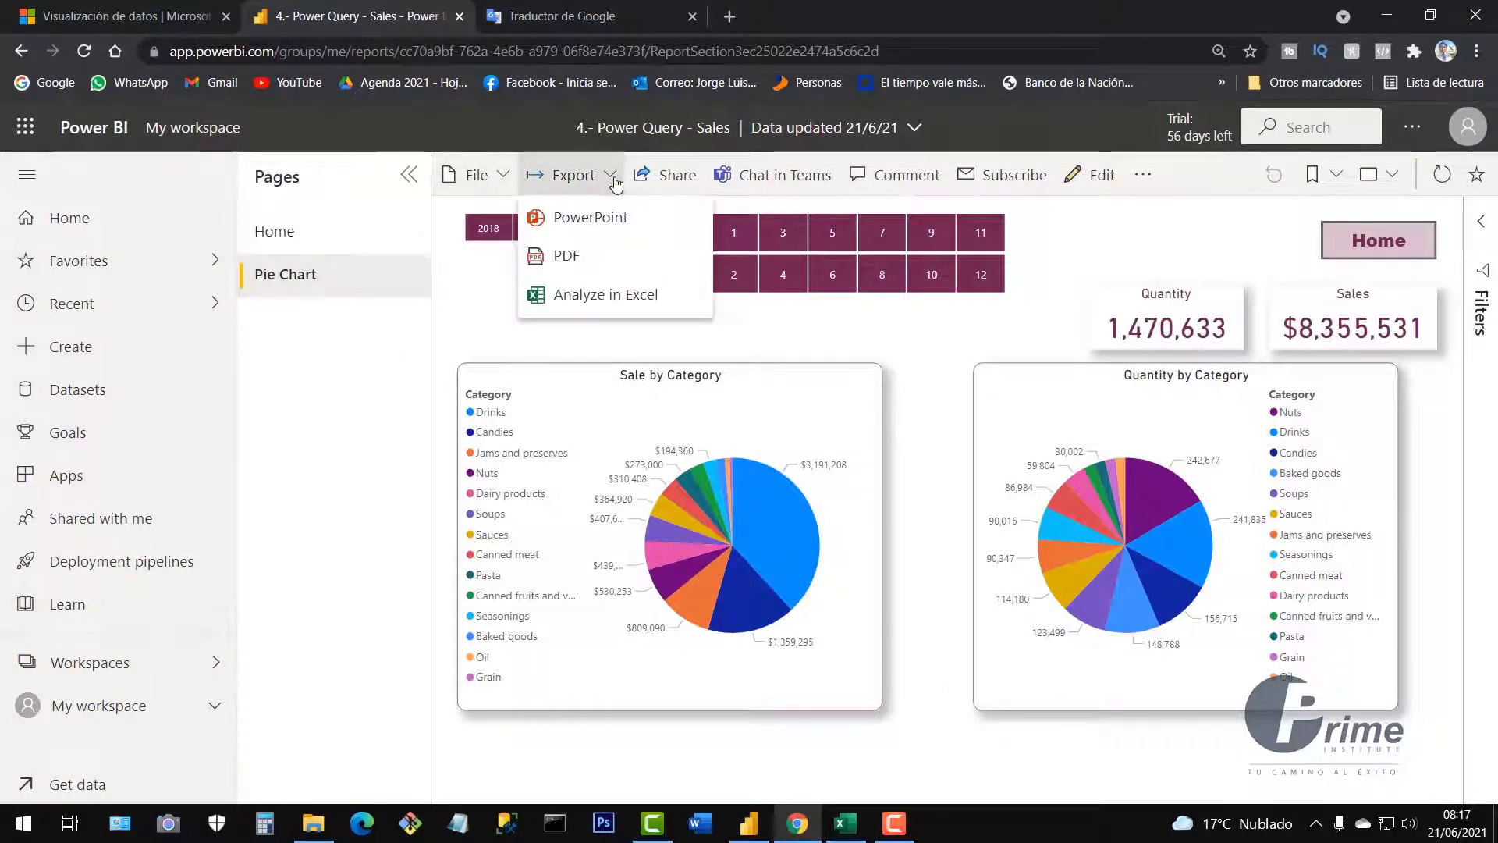
pyautogui.click(573, 224)
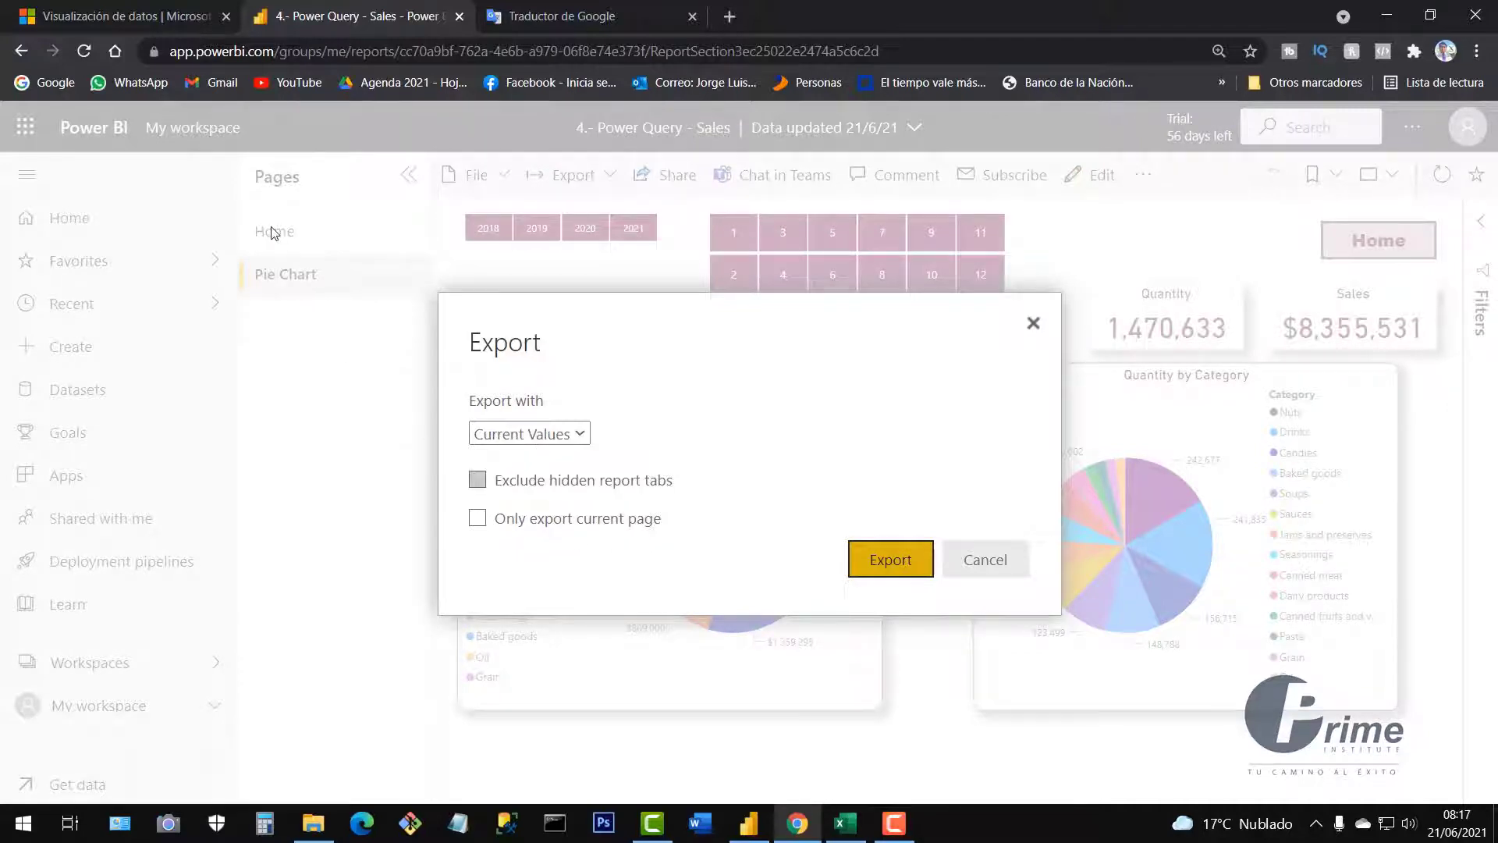
pyautogui.click(891, 574)
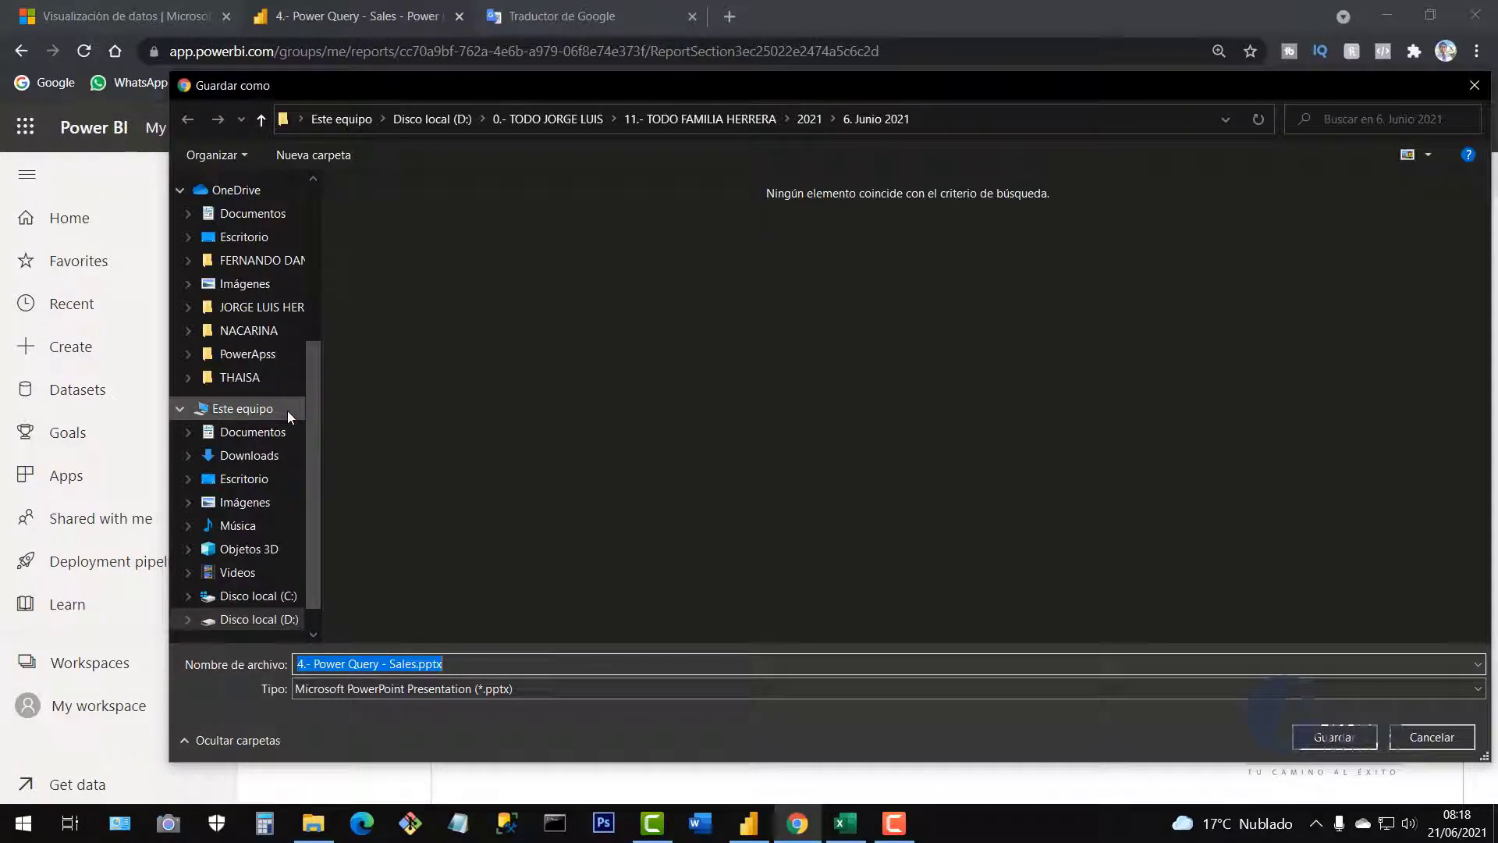
# Save the exported presentation as 4.- Power Query - Sales.pptx in D:\Prime\4. Power BI - Data Analysis and Business Intelligence\Resources and Practices
pyautogui.click(278, 622)
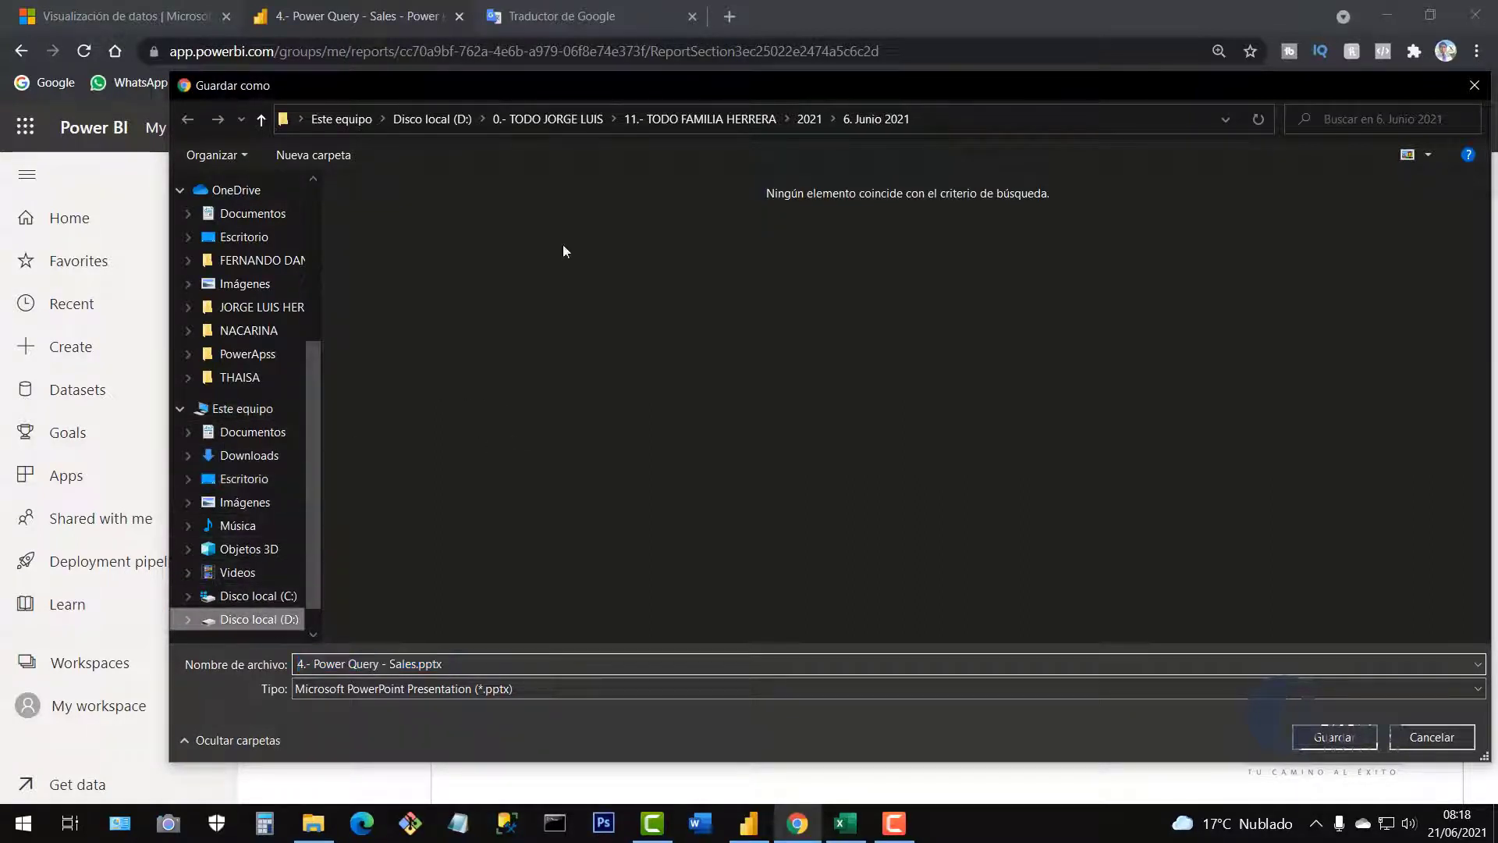
pyautogui.doubleClick(701, 277)
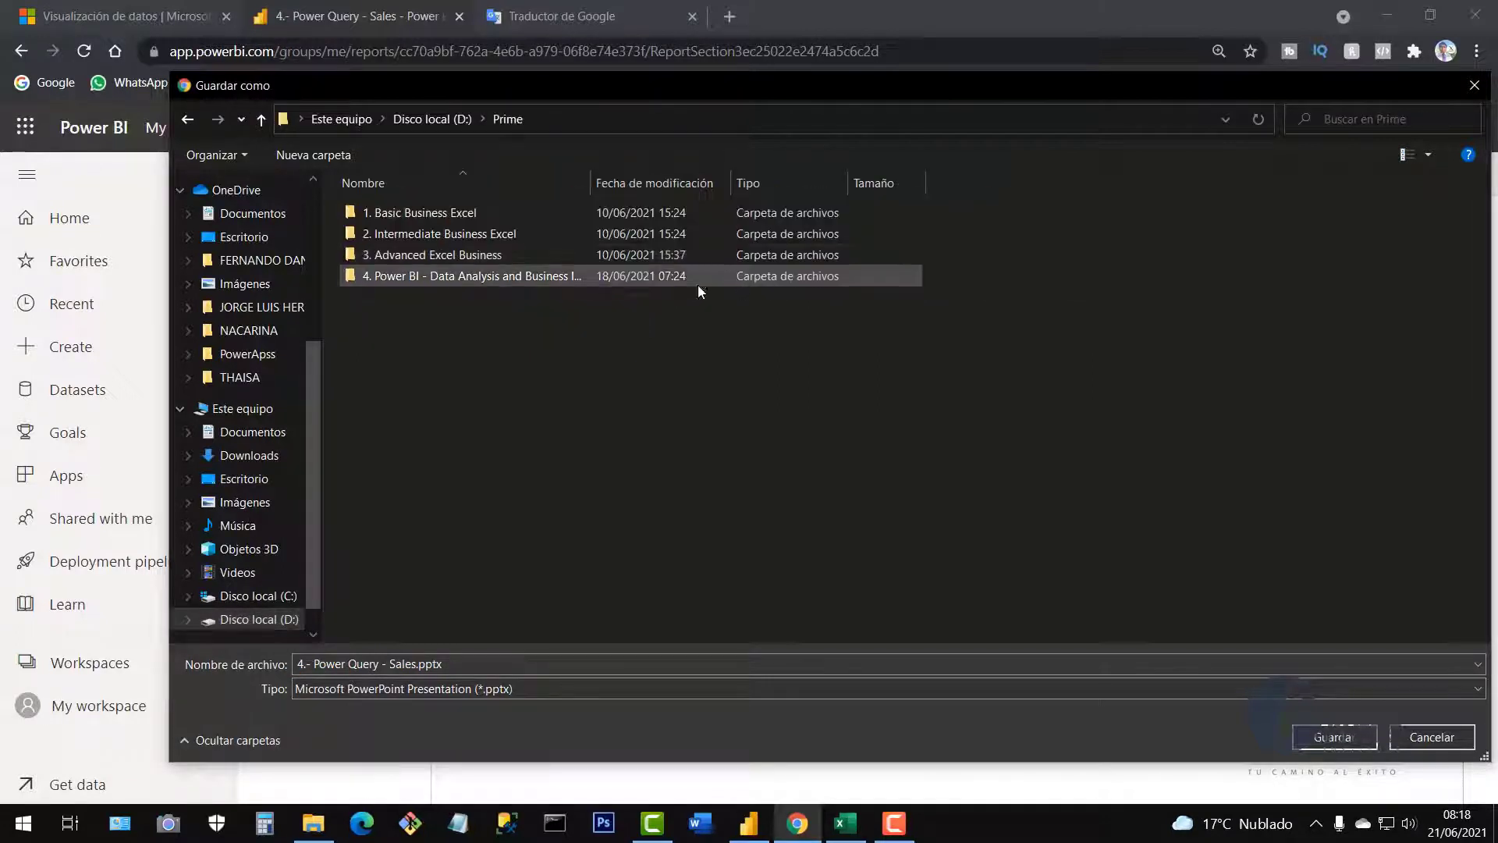
pyautogui.doubleClick(405, 275)
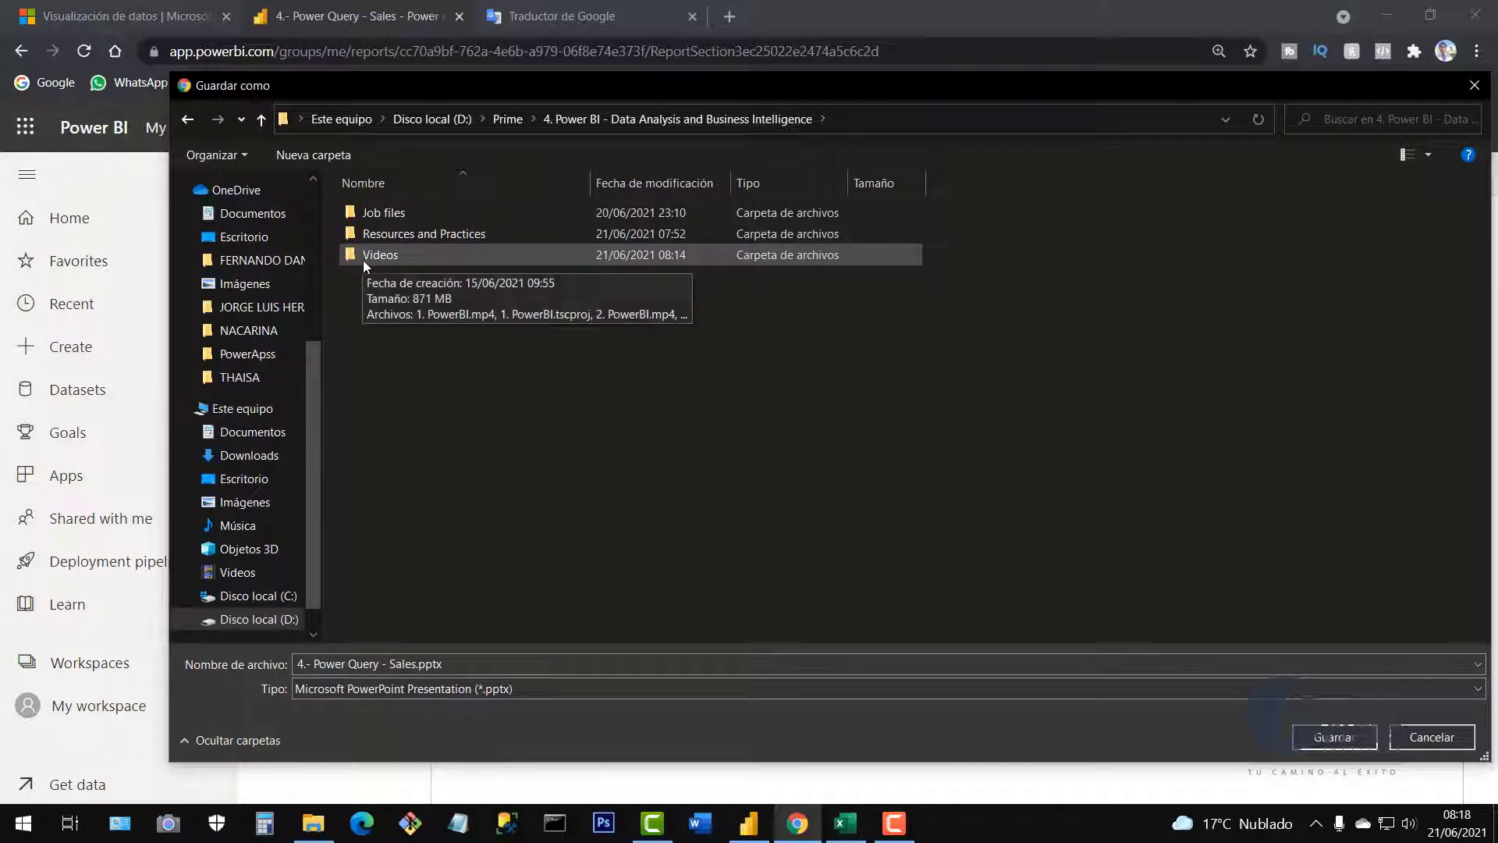
pyautogui.doubleClick(387, 236)
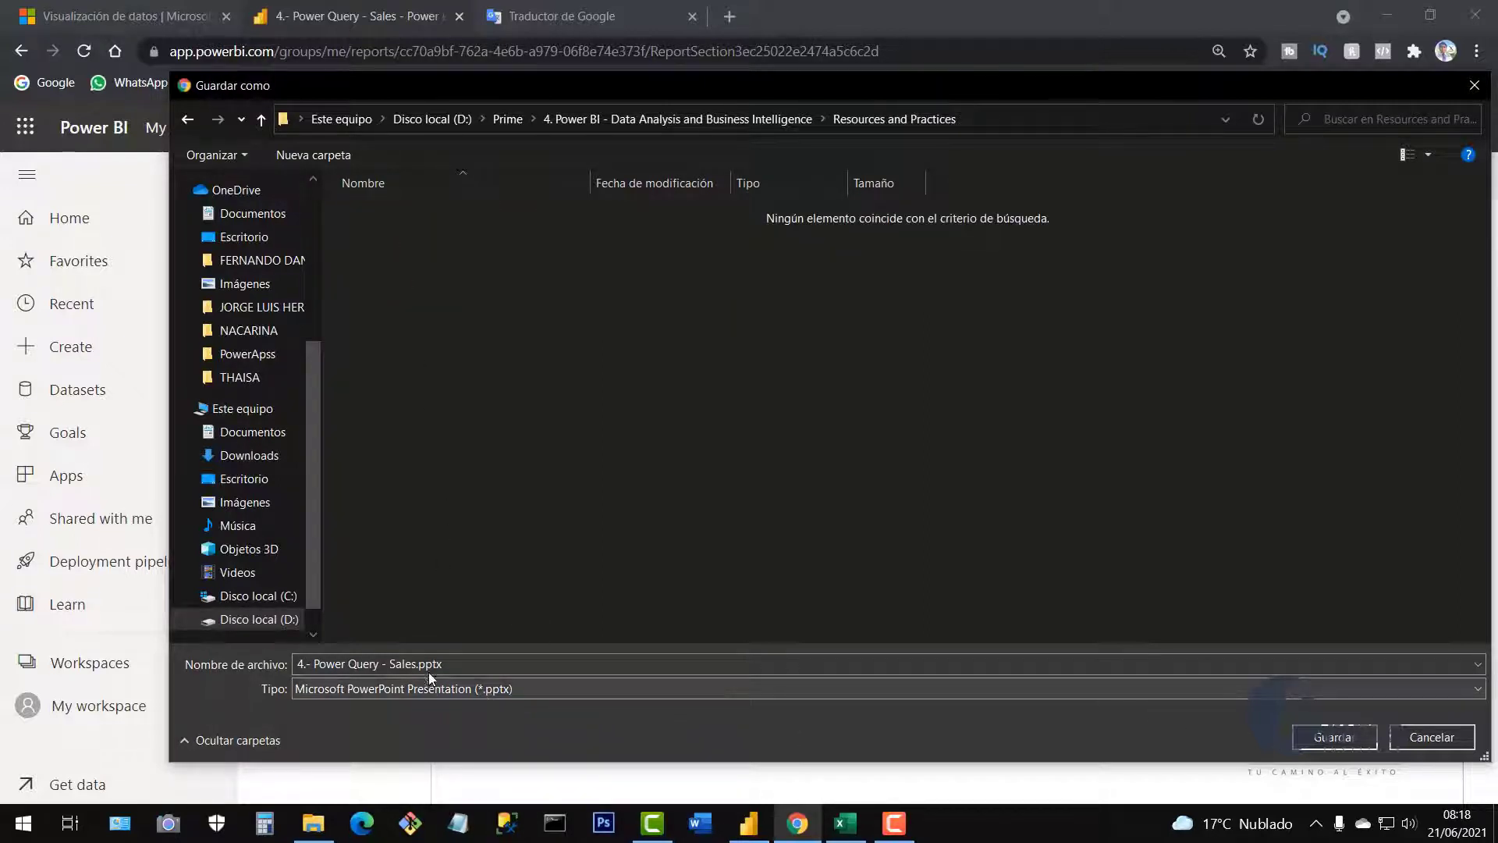
pyautogui.click(1333, 735)
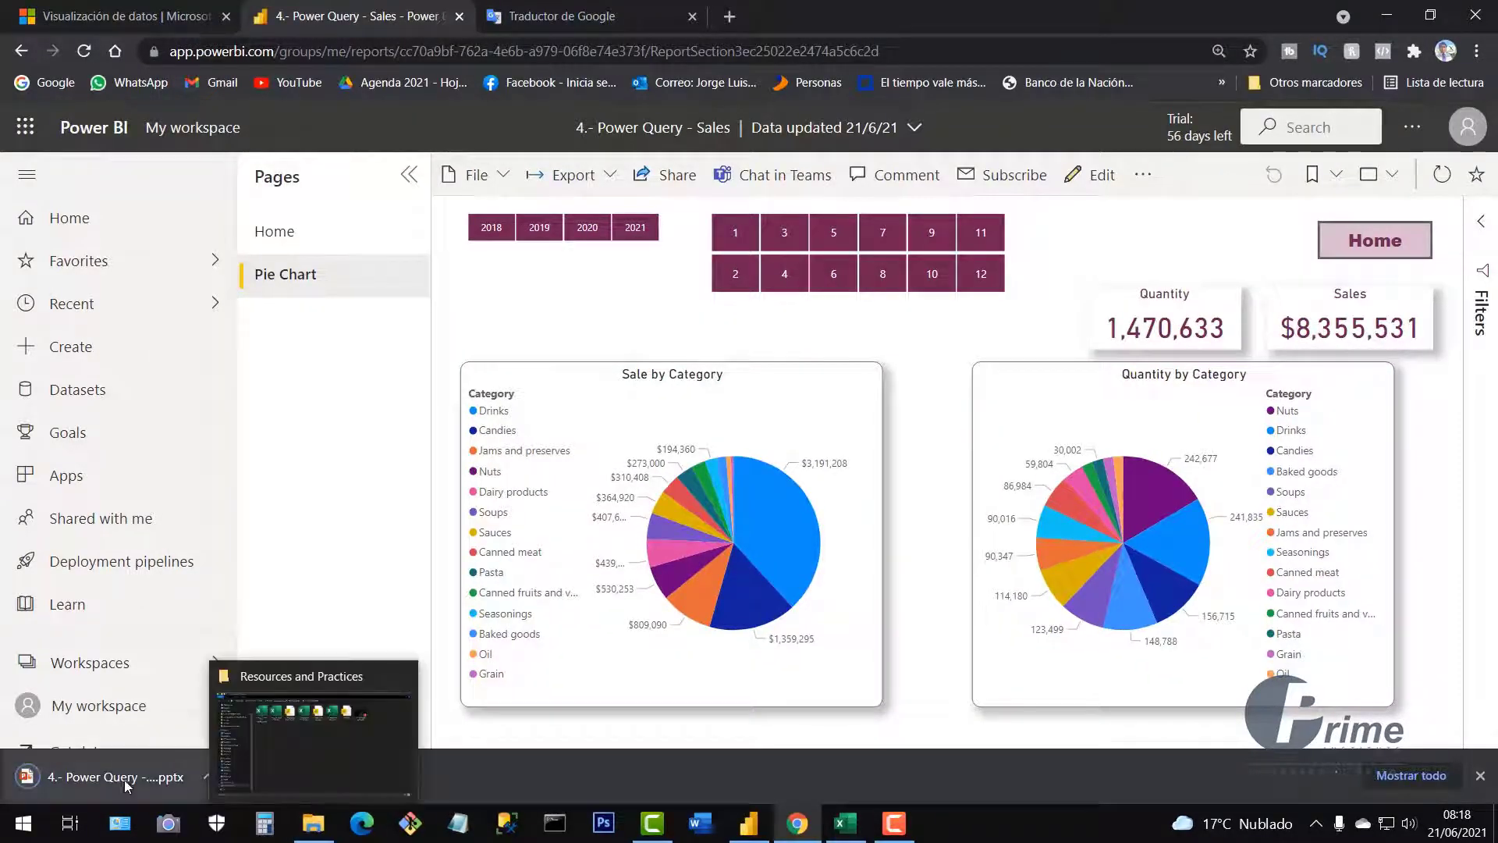
# Switch to File Explorer and open the exported 4.- Power Query - Sales.pptx from the Resources and Practices folder
pyautogui.click(320, 825)
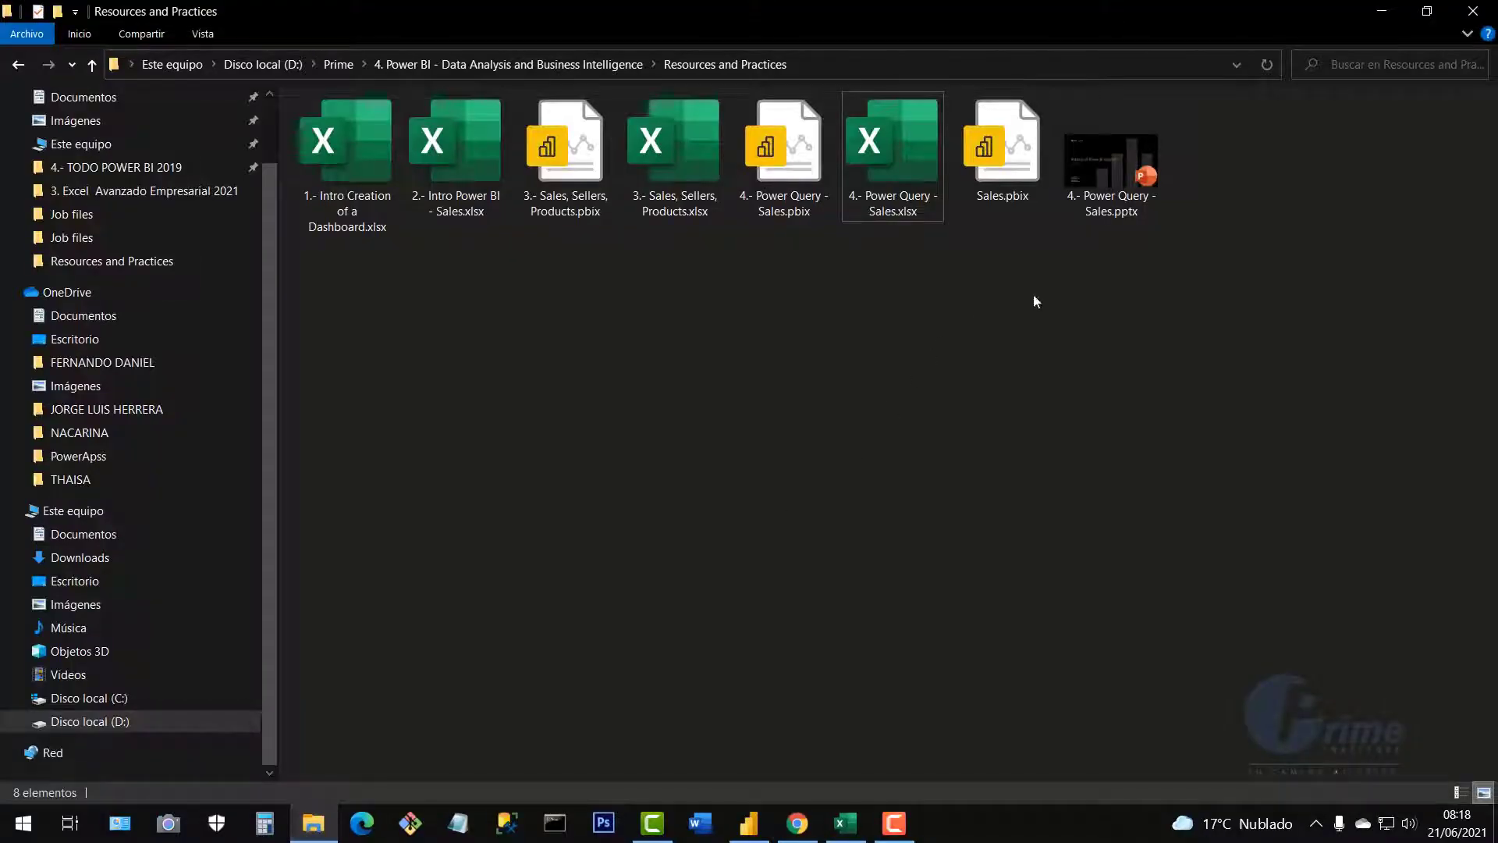
pyautogui.click(1117, 193)
pyautogui.doubleClick(1118, 196)
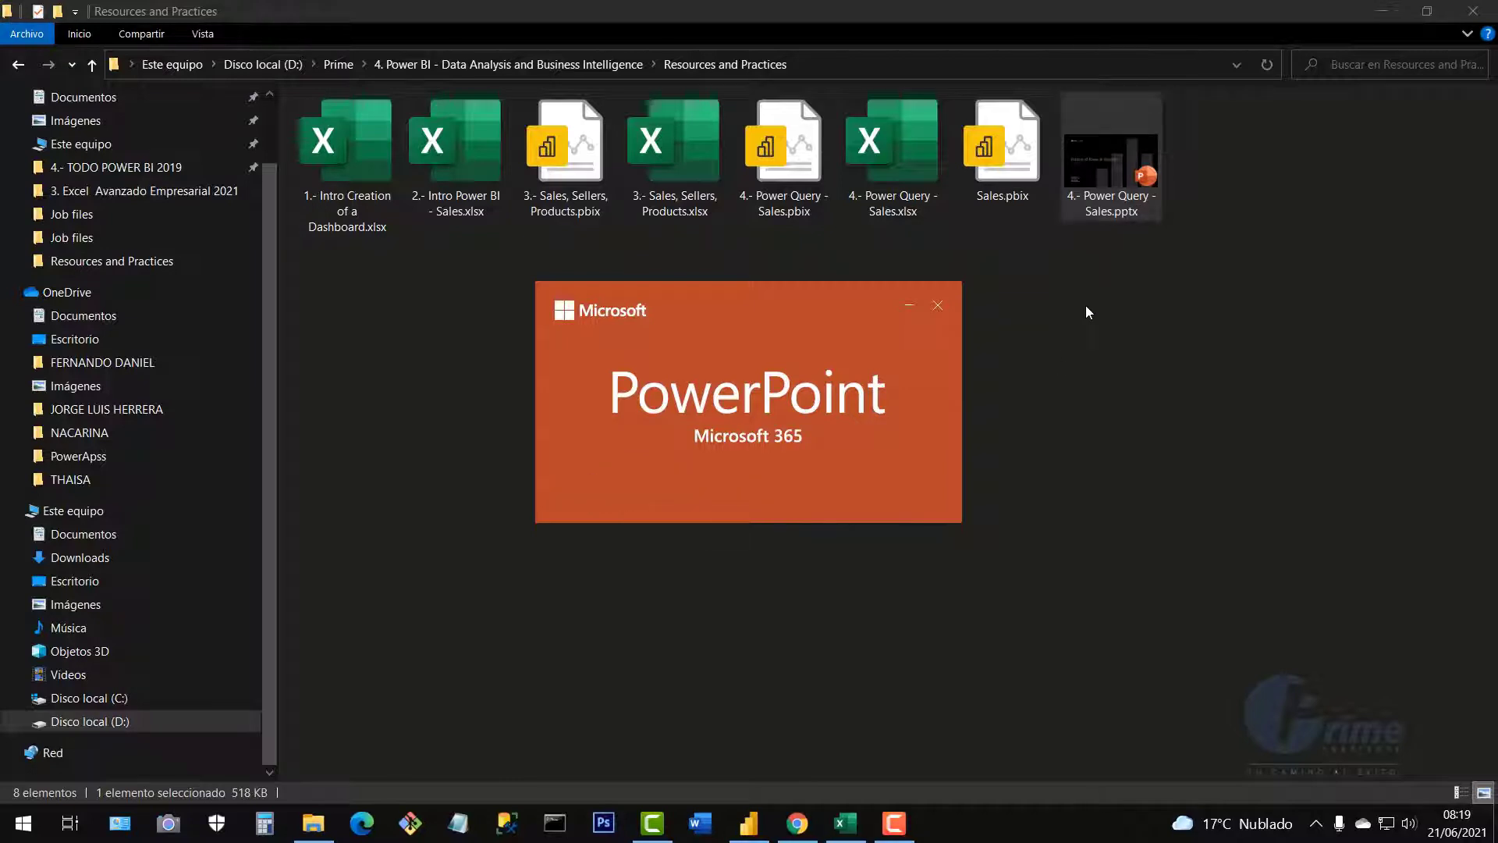
# Switch to Power BI Desktop and filter the Pie Chart page by year 2020 and month 3, followed by year 2021
pyautogui.click(748, 823)
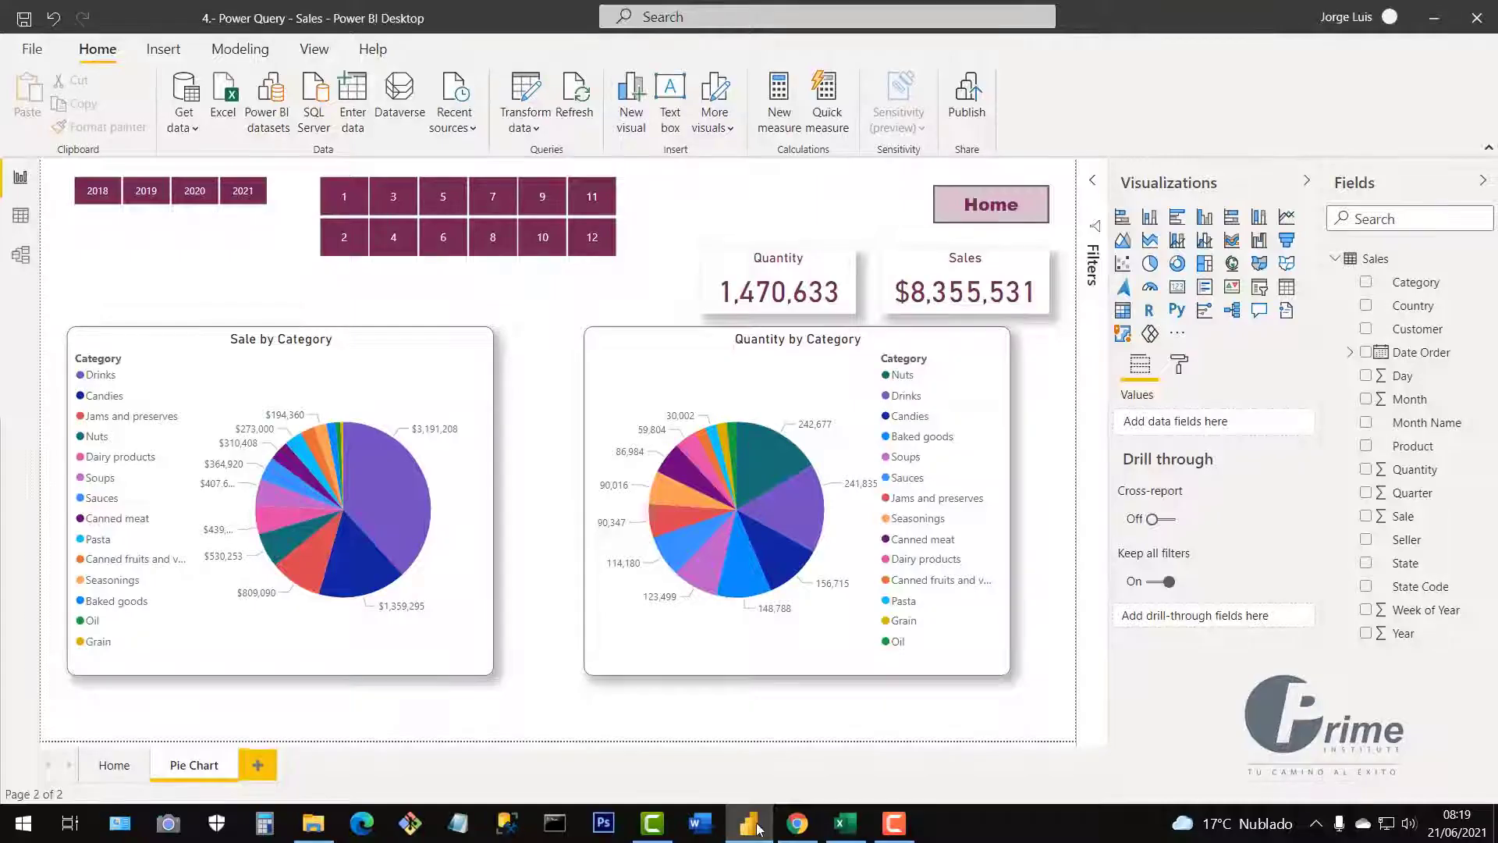
pyautogui.click(195, 195)
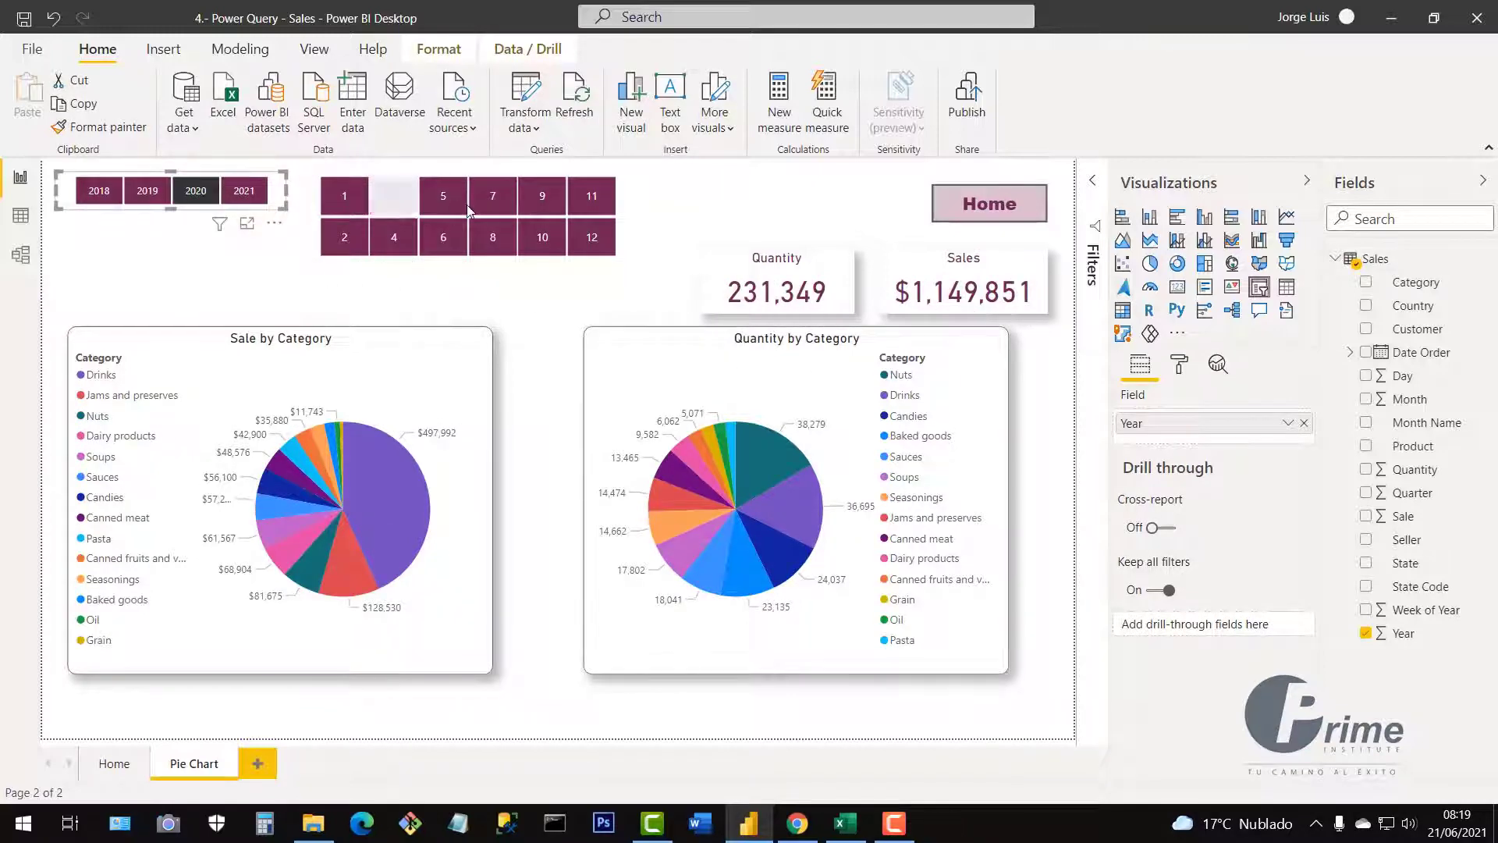
pyautogui.click(398, 205)
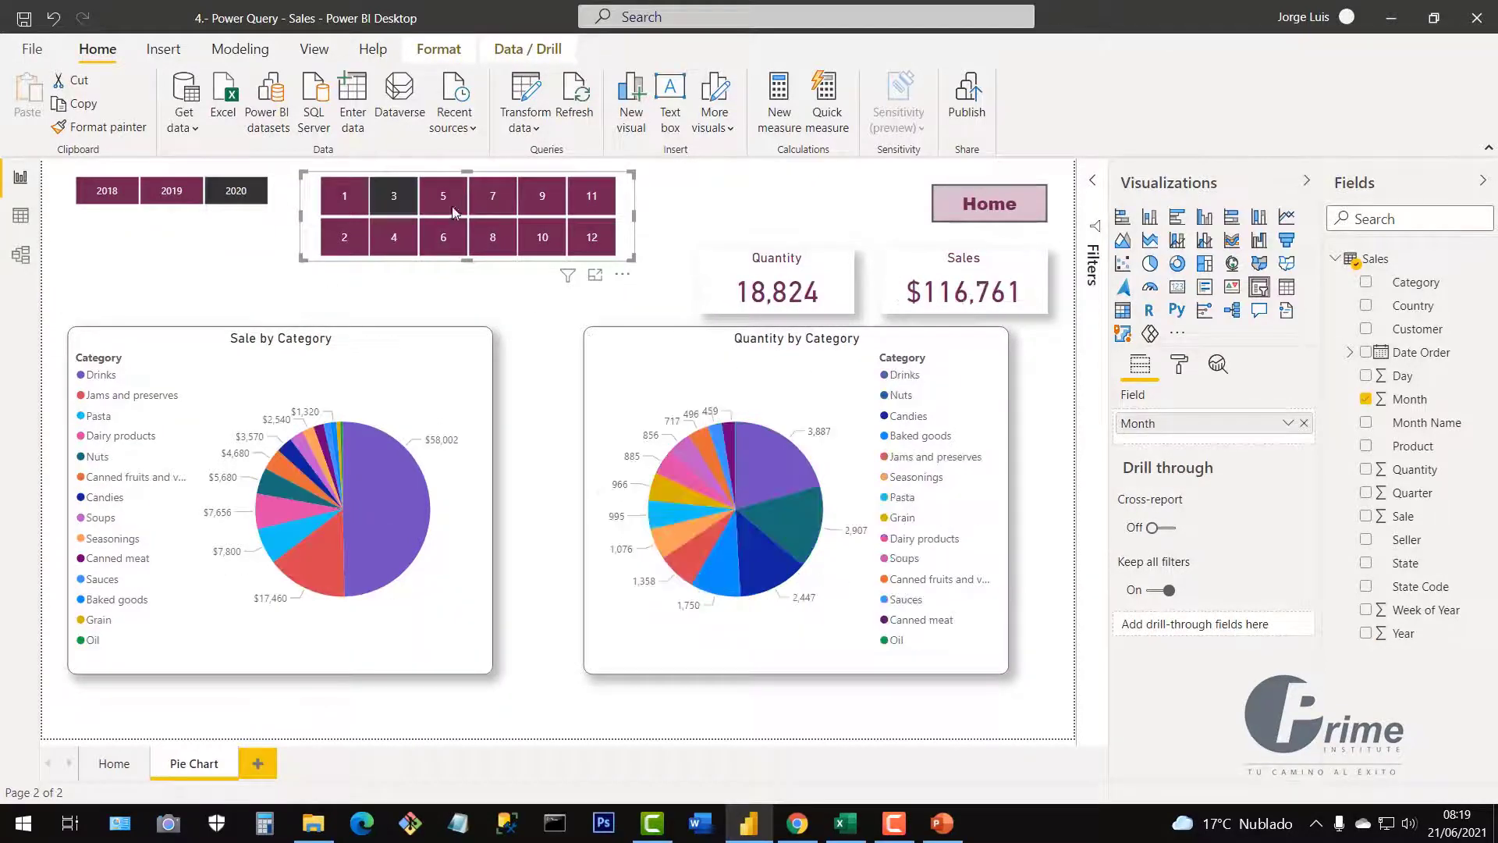
pyautogui.click(236, 195)
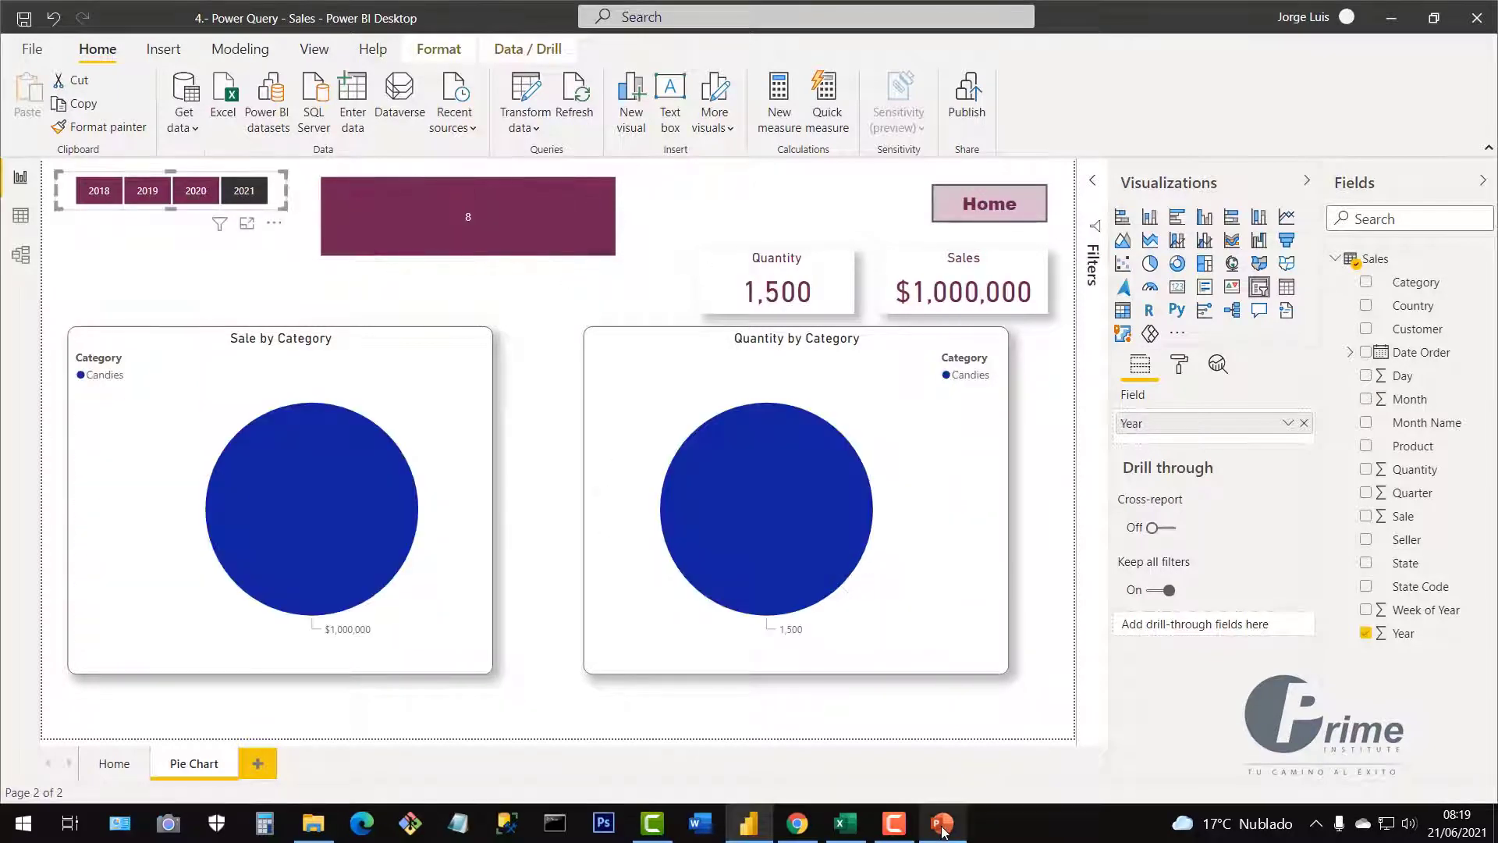
# Switch to PowerPoint, enable editing of the exported presentation and narrow the slide thumbnail area
pyautogui.click(941, 825)
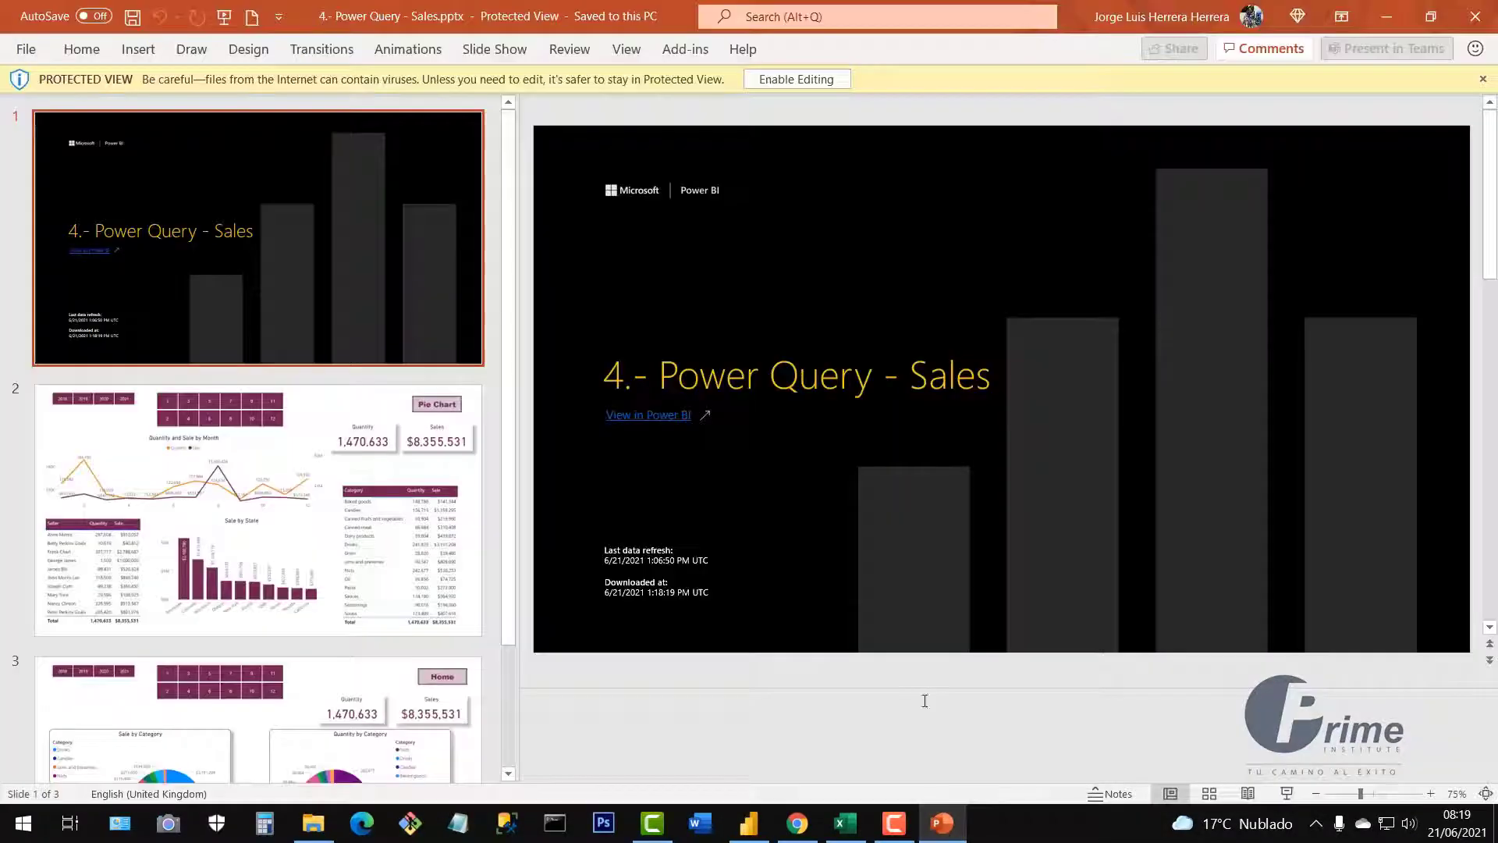
pyautogui.click(789, 81)
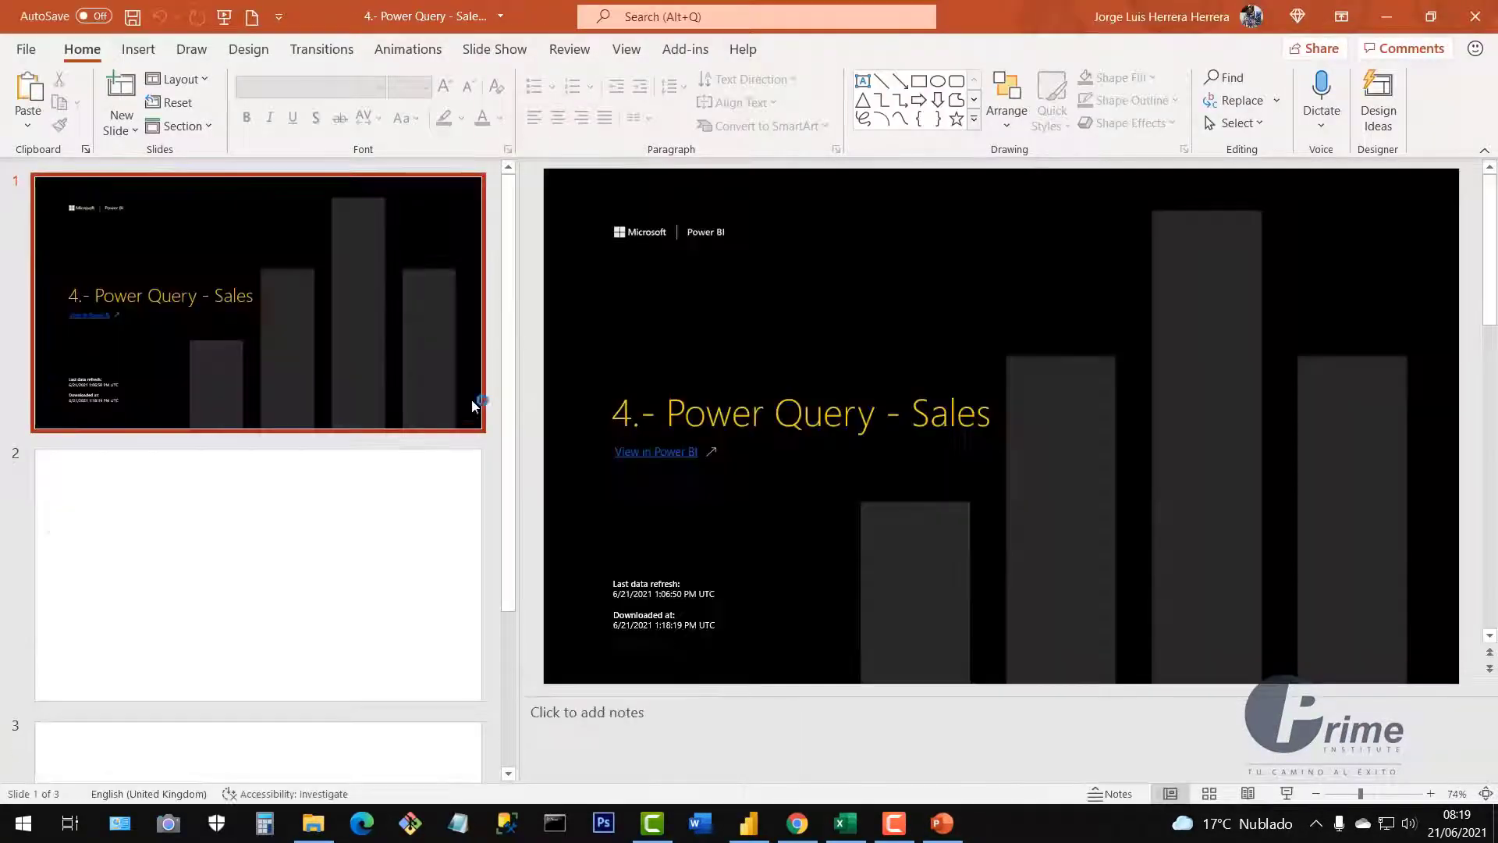
pyautogui.moveTo(518, 399); pyautogui.dragTo(260, 399)
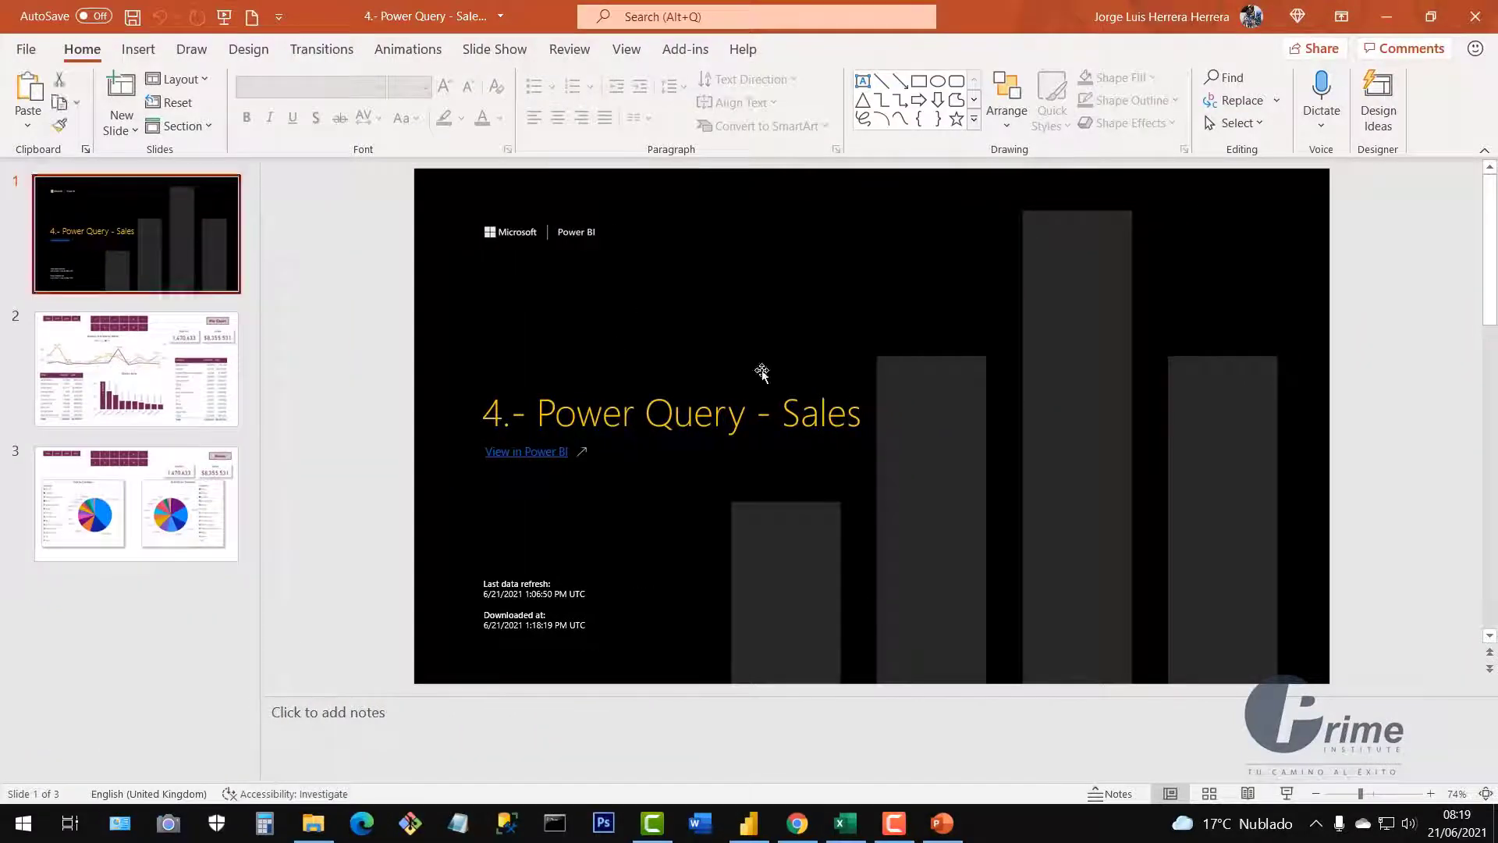
# Review slides 2 and 3 of the exported presentation, checking whether the report page on slide 2 is a static picture
pyautogui.click(160, 371)
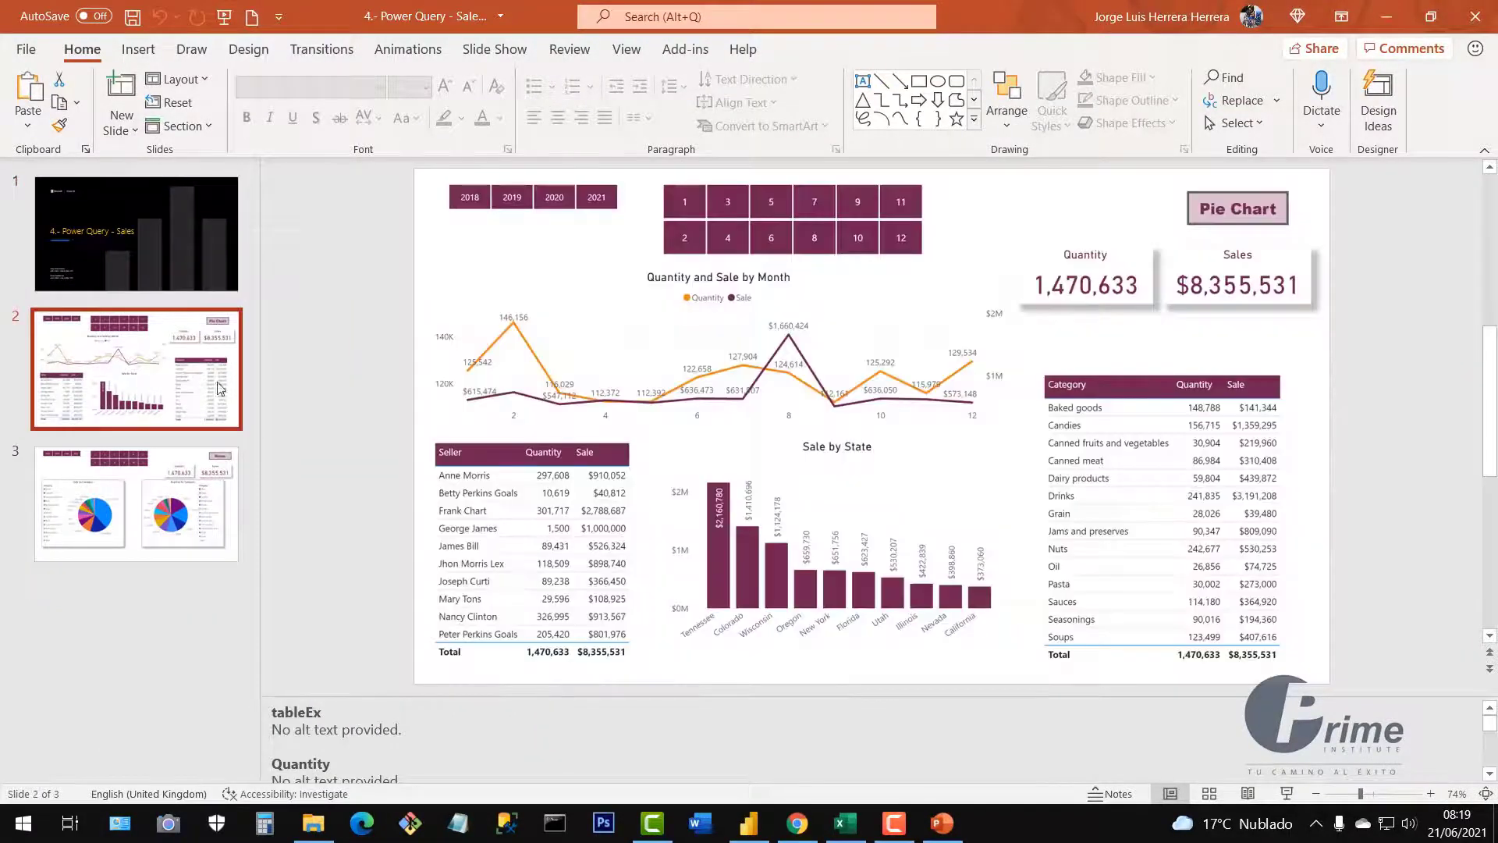
pyautogui.click(733, 230)
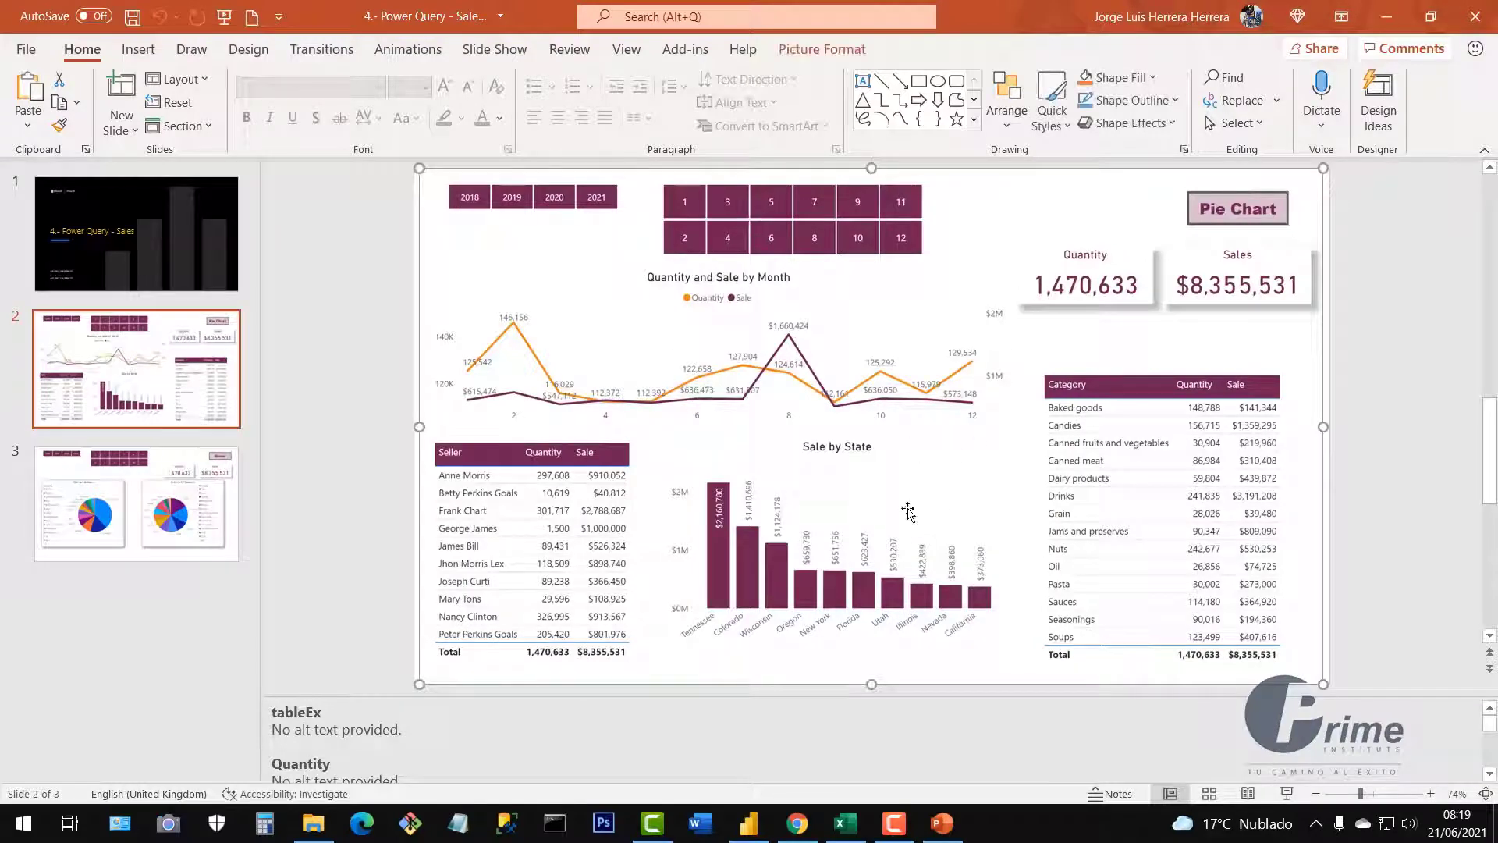
pyautogui.click(189, 540)
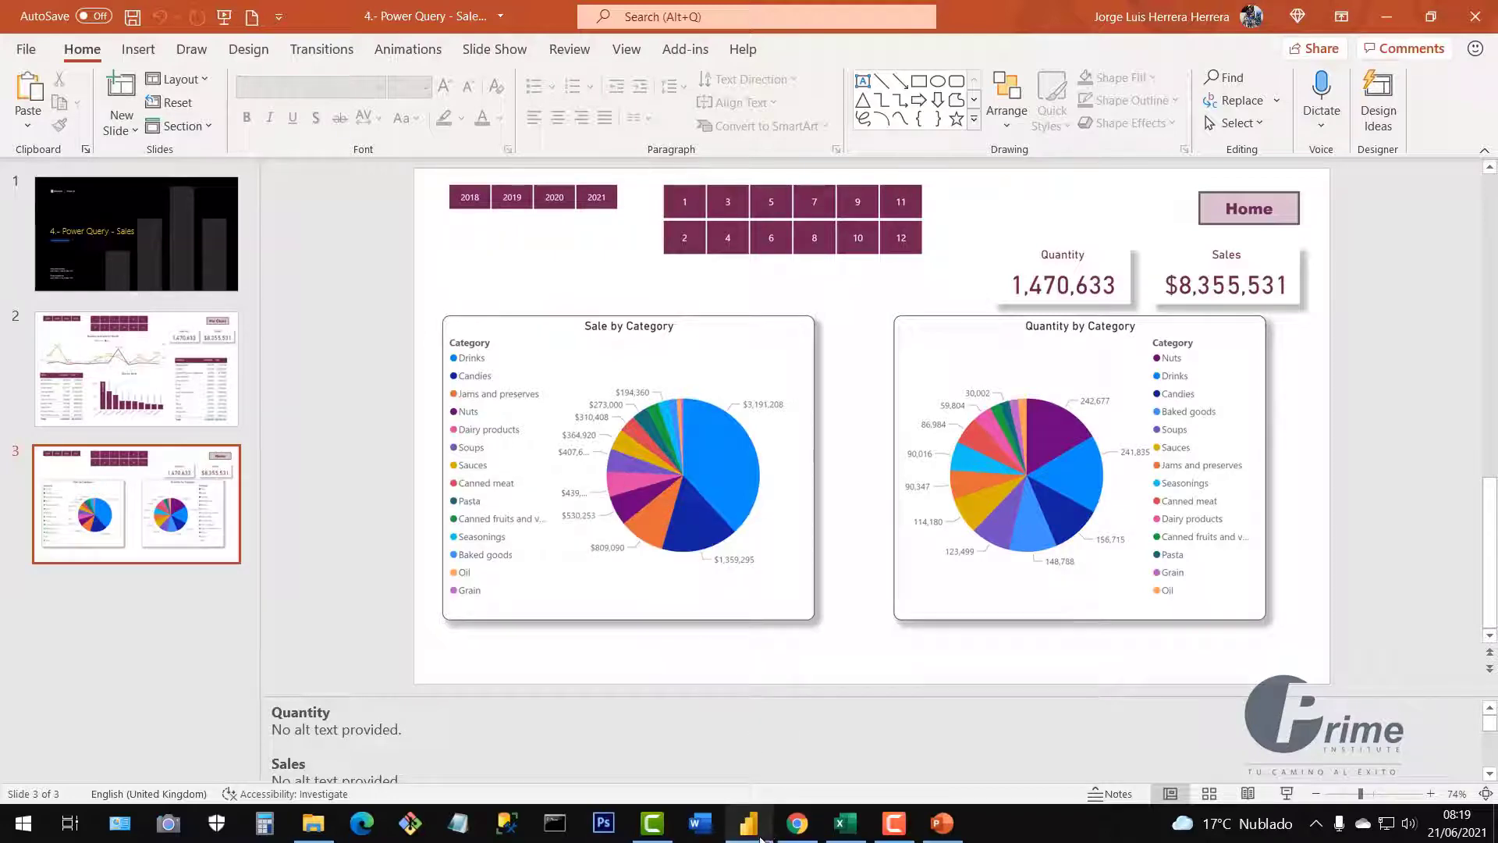
# Switch to the Power BI service in Chrome and export all pages of the report to PDF with current values
pyautogui.click(796, 822)
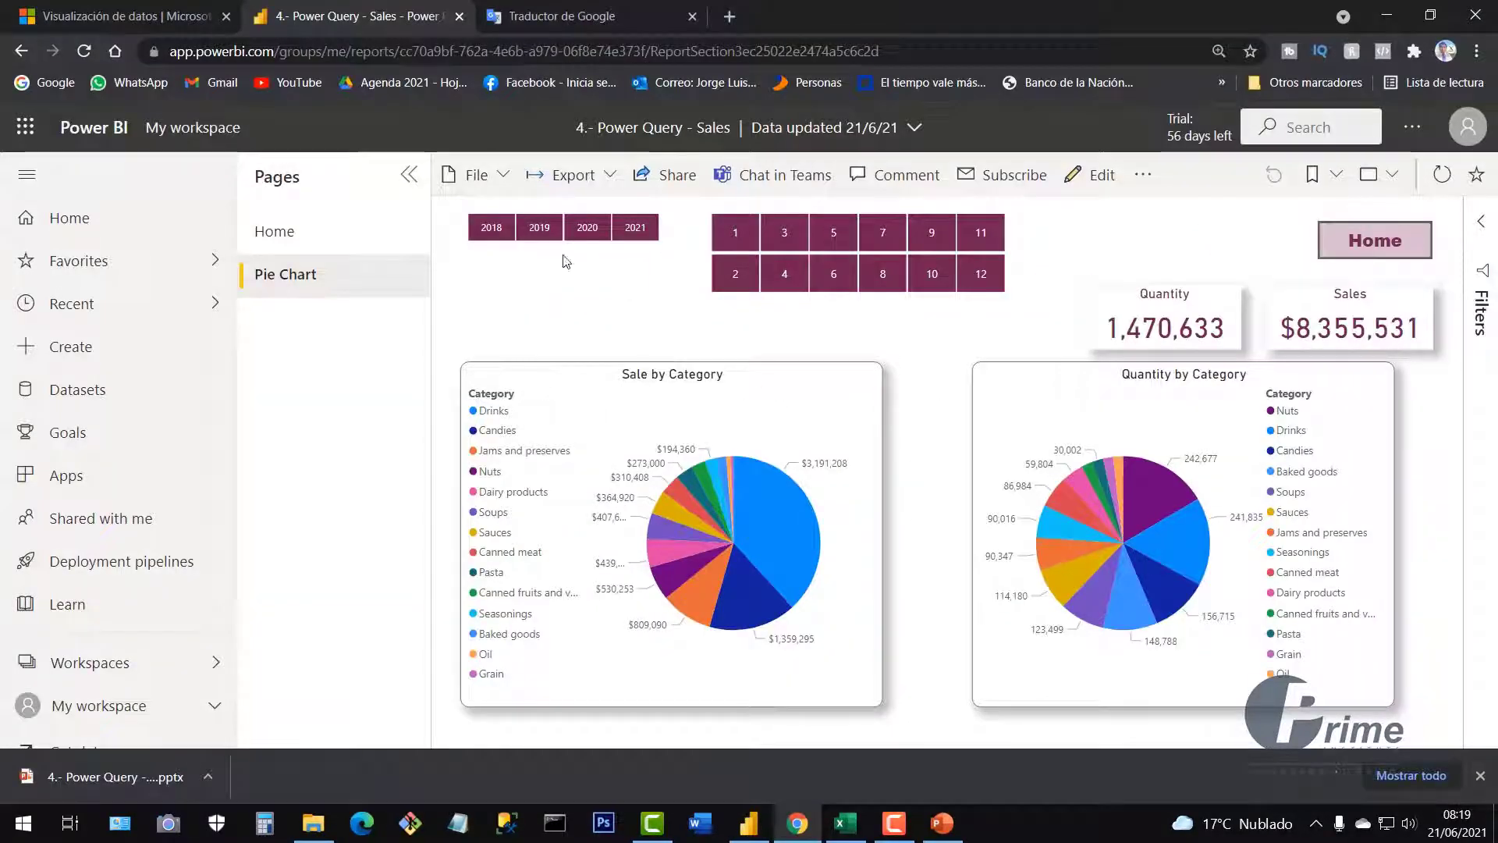
pyautogui.click(574, 175)
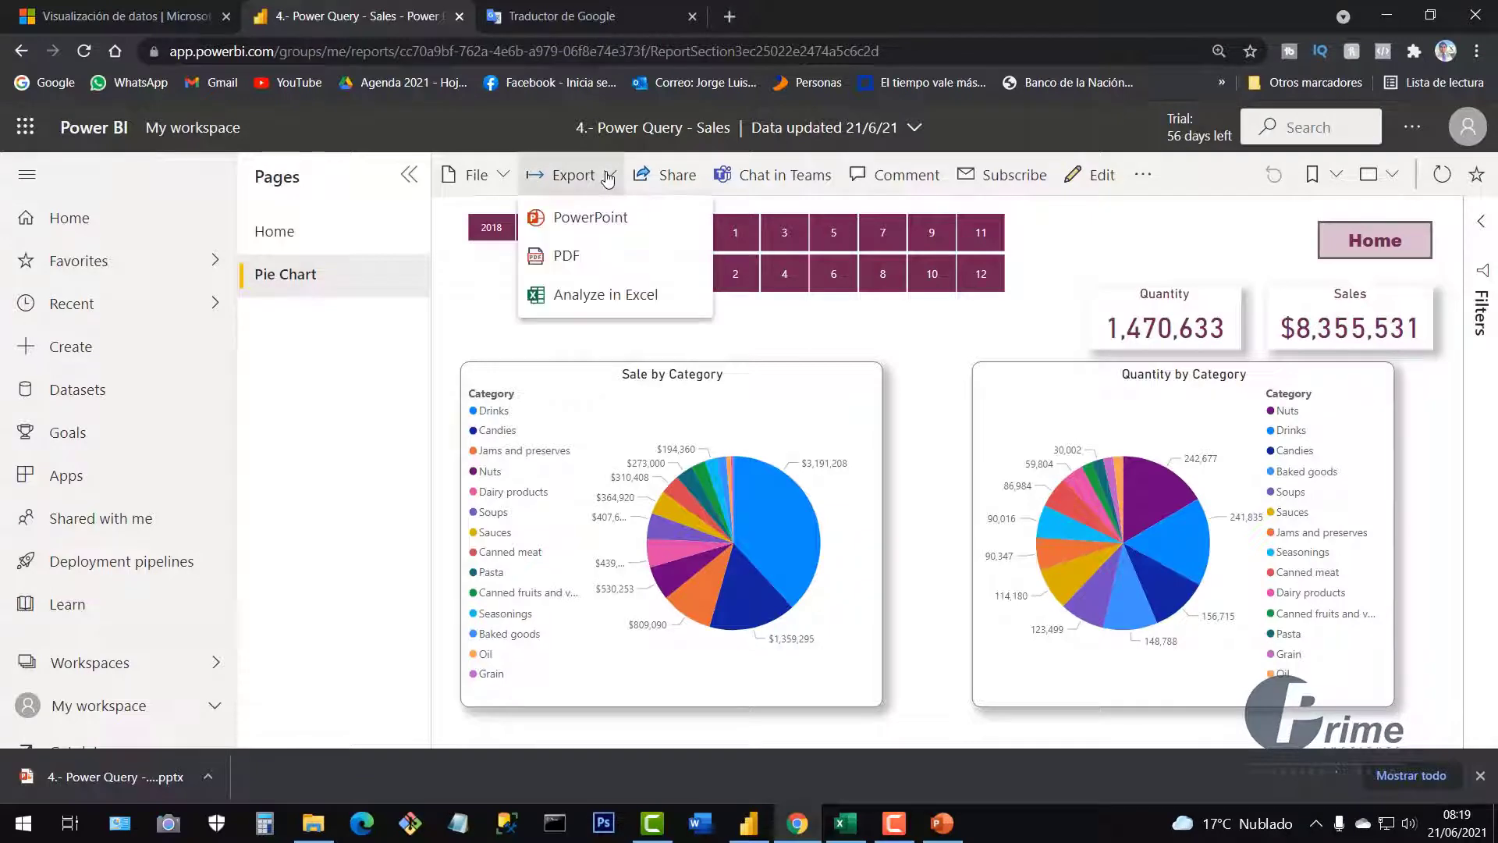
pyautogui.click(599, 263)
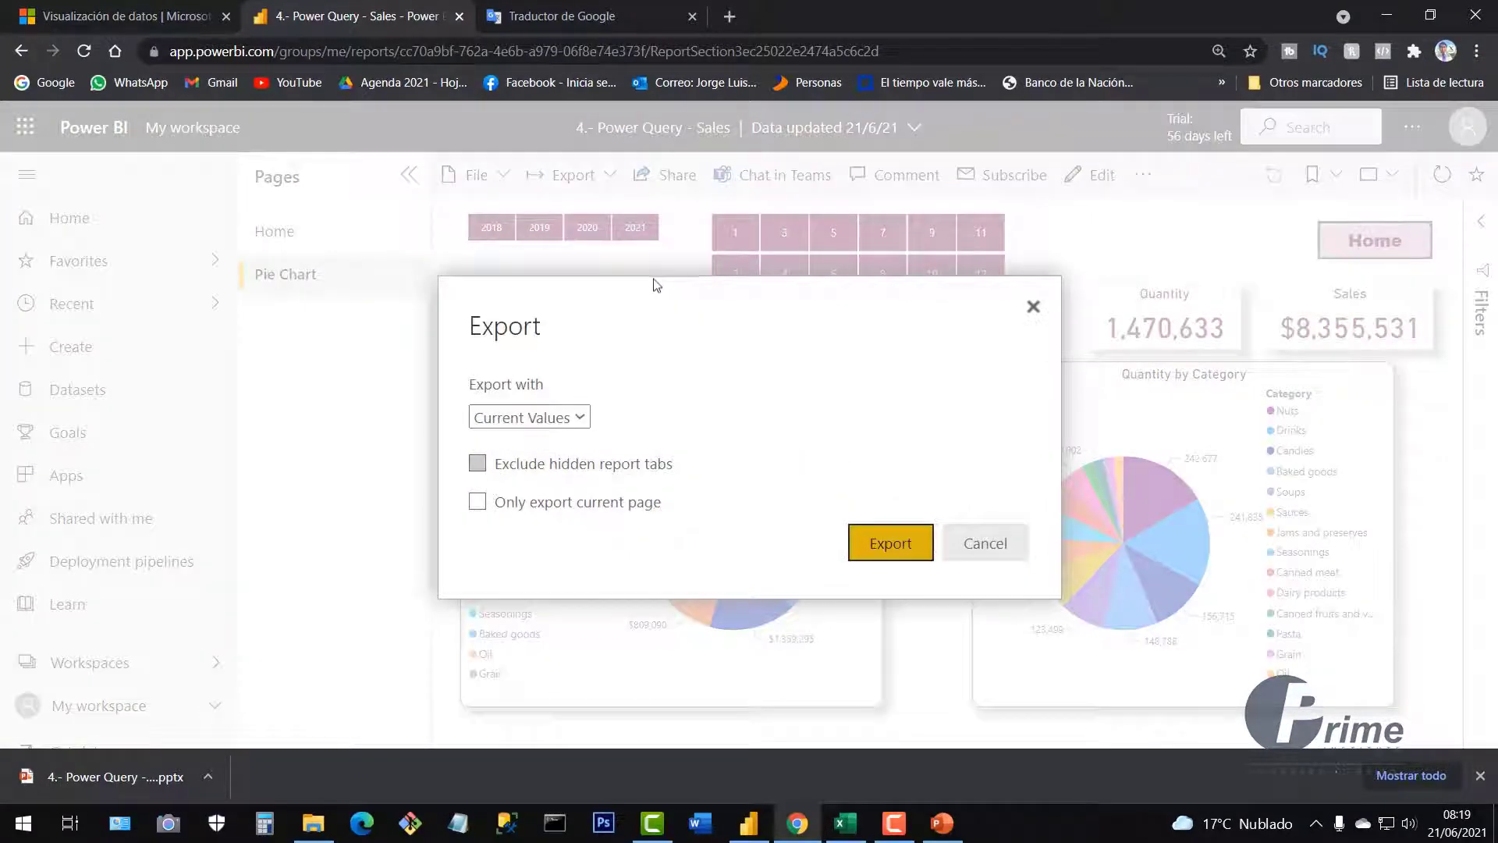
pyautogui.click(905, 558)
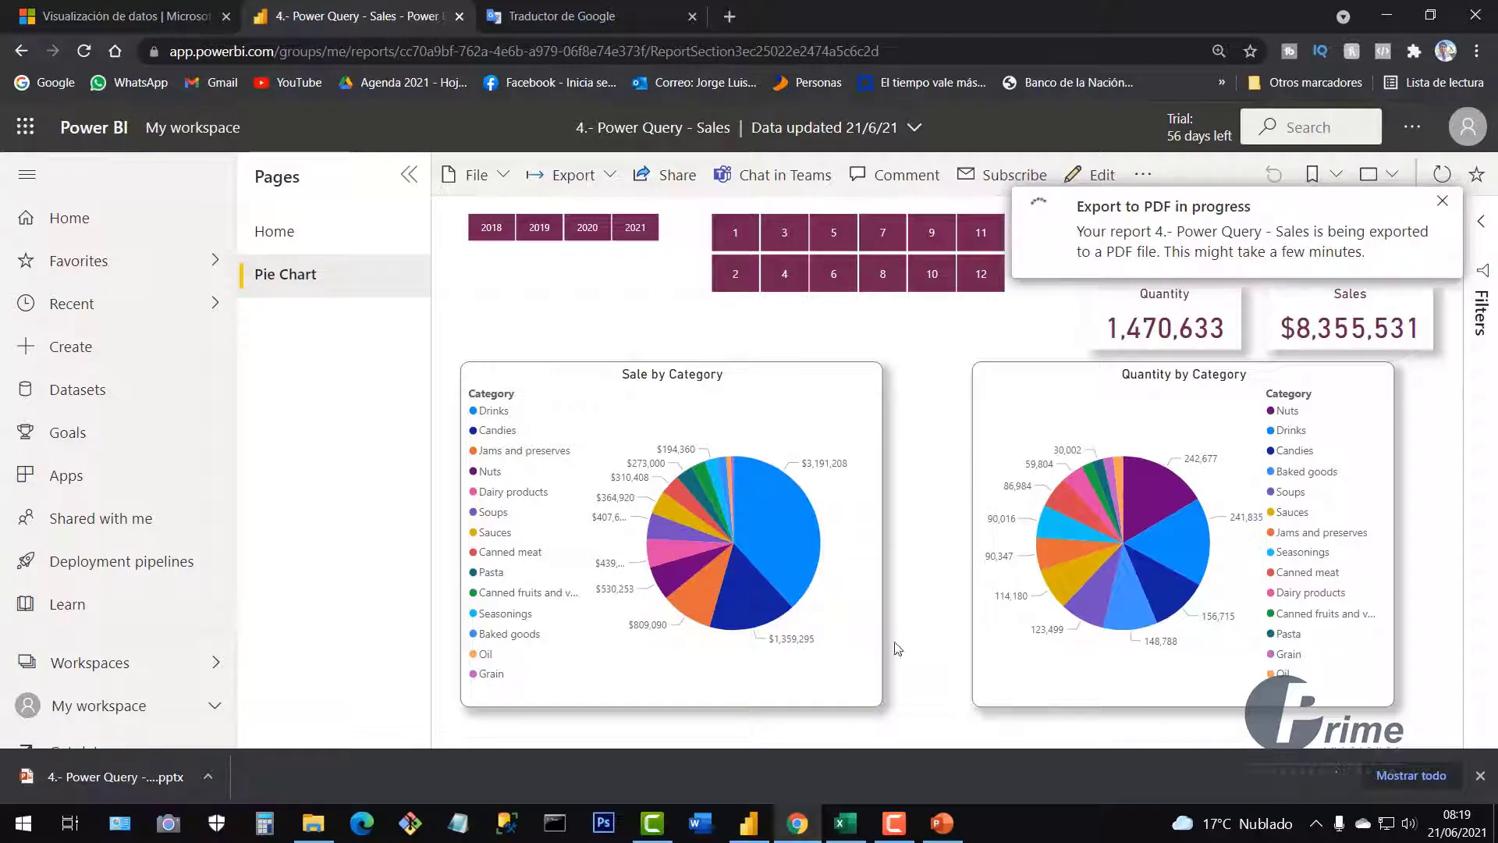
# Switch to Power BI Desktop and clear the 2021 selection in the Pie Chart page's year slicer
pyautogui.moveTo(751, 828)
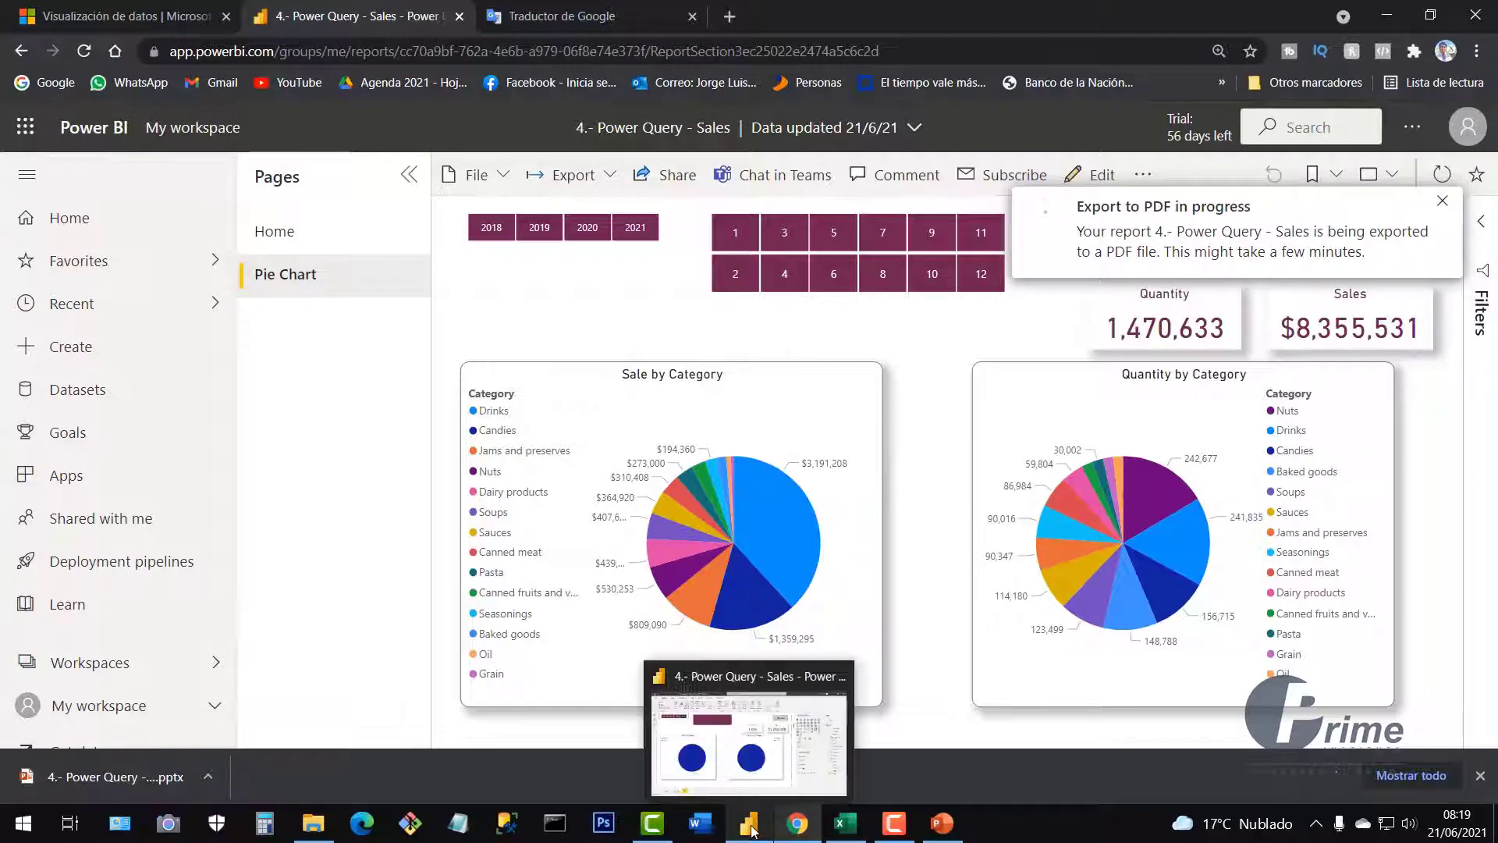
pyautogui.click(751, 829)
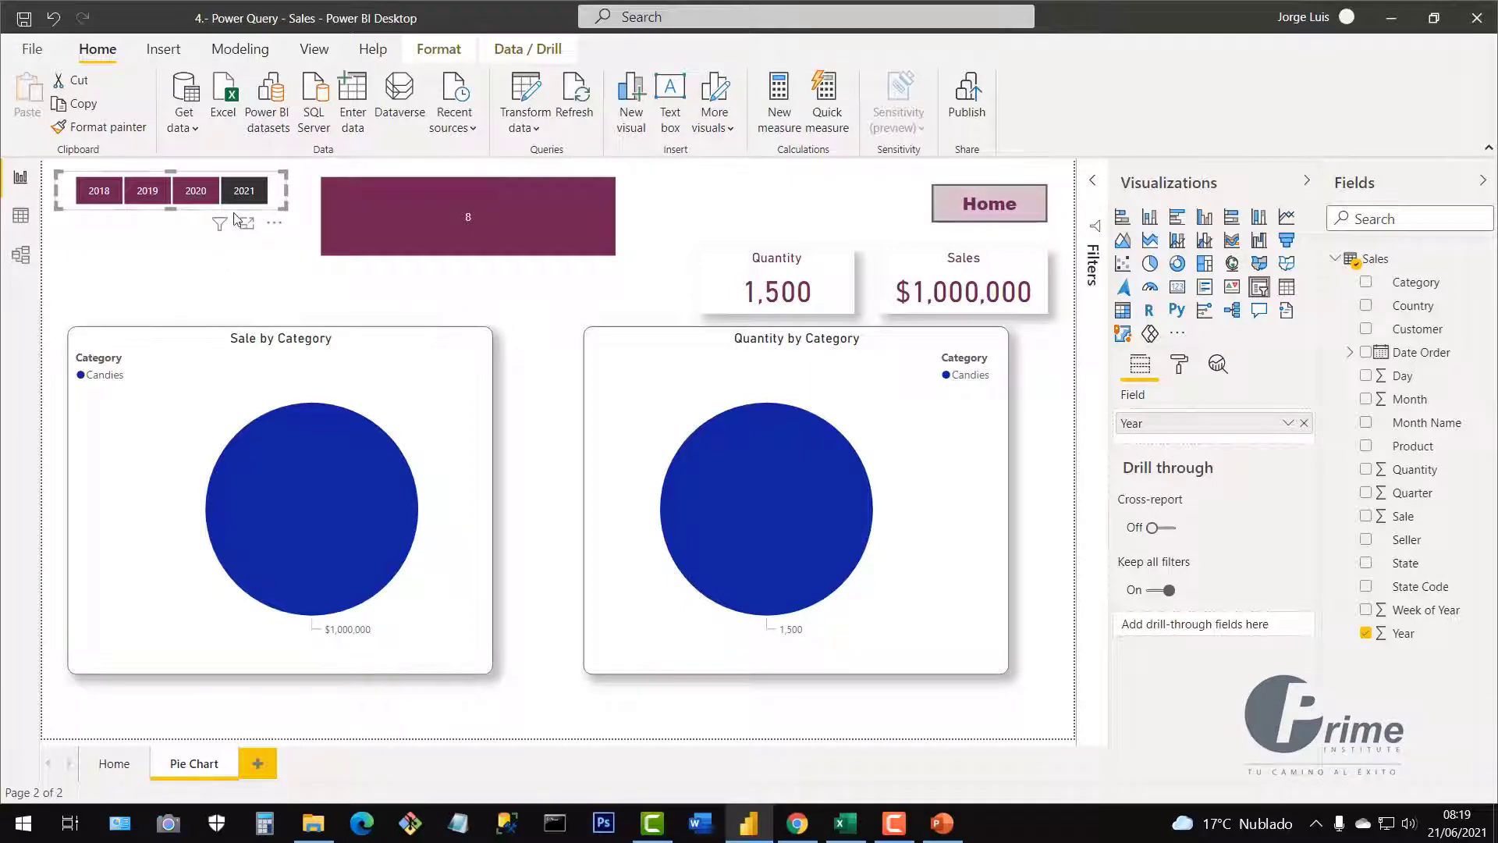
pyautogui.click(245, 194)
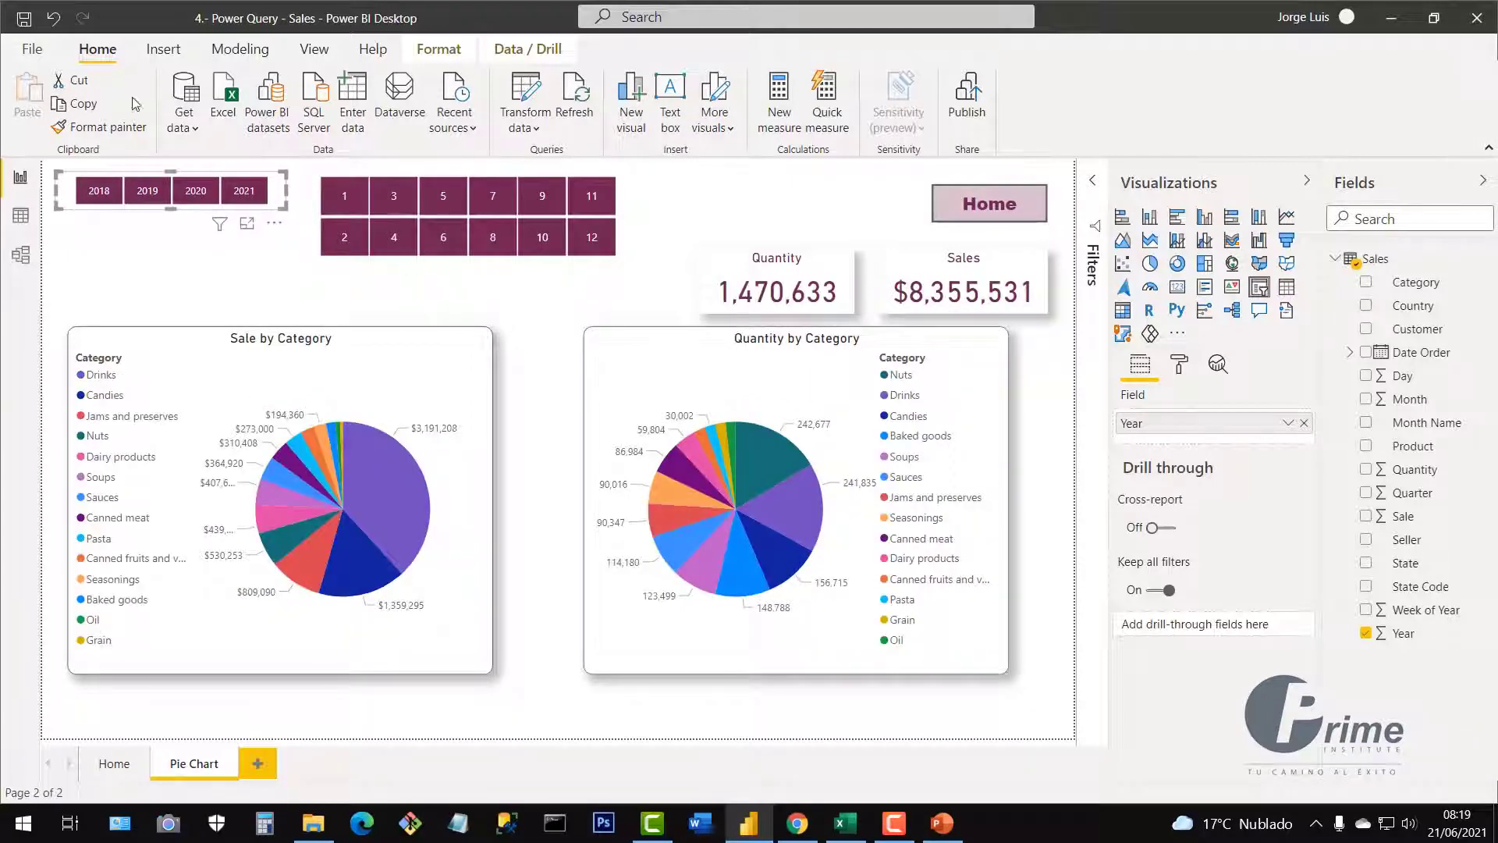
# Examine the export options that Power BI Desktop offers for the report, then return to the Pie Chart page
pyautogui.click(35, 51)
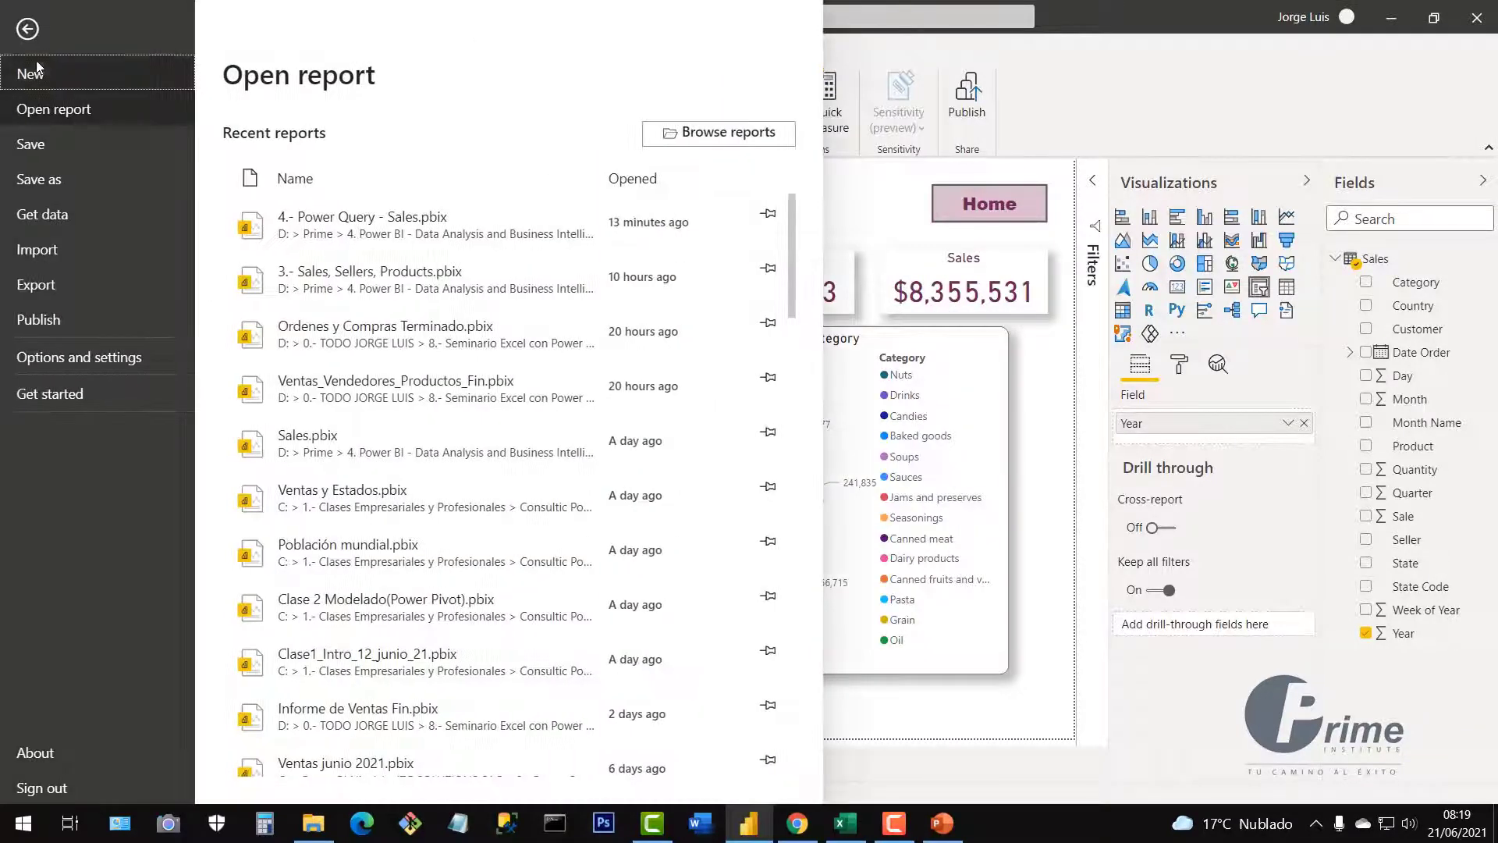
pyautogui.click(60, 284)
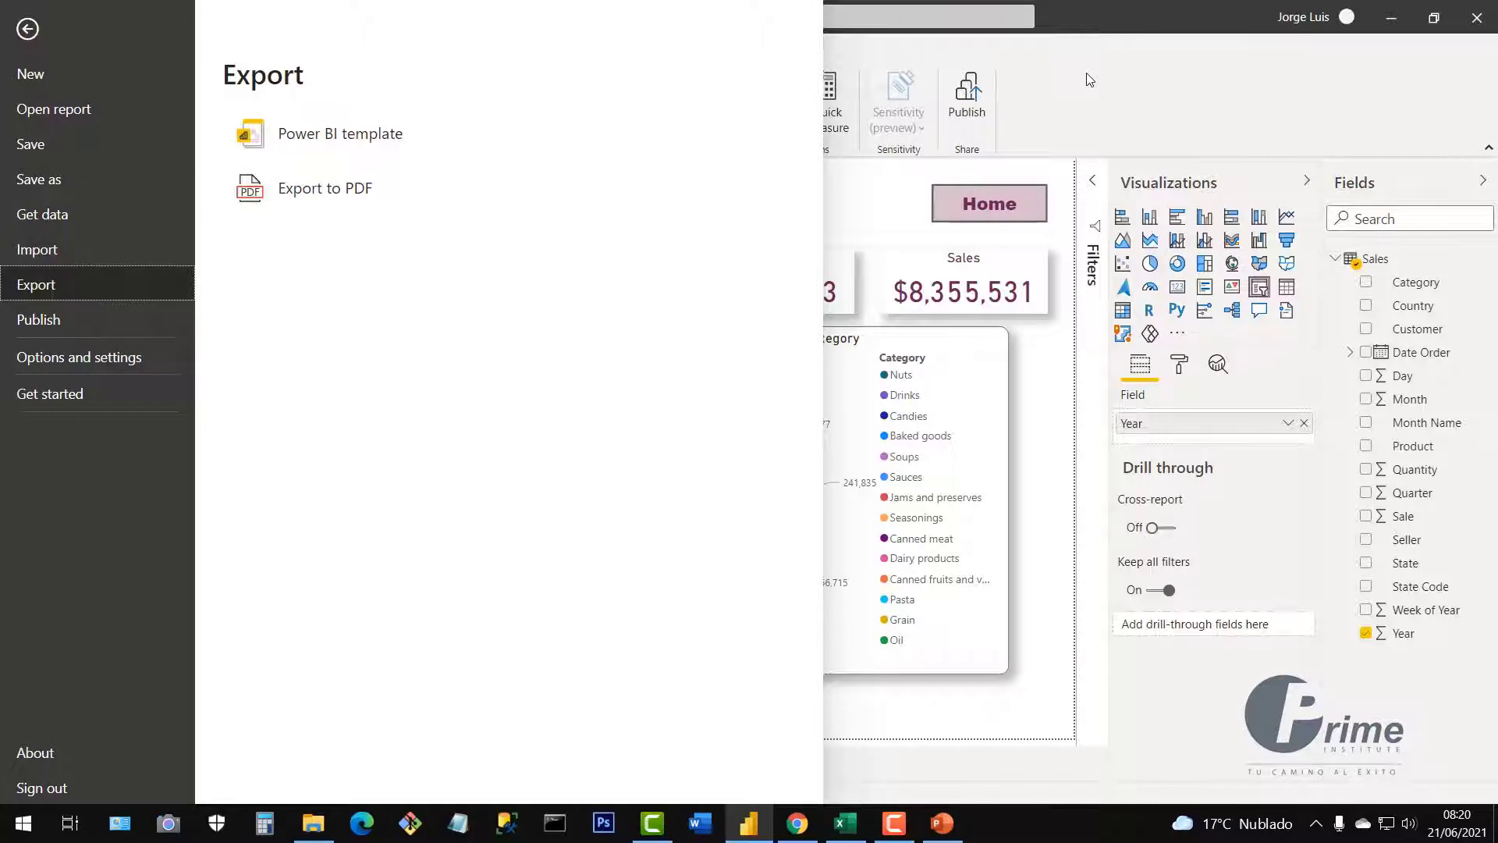
pyautogui.press('Escape')
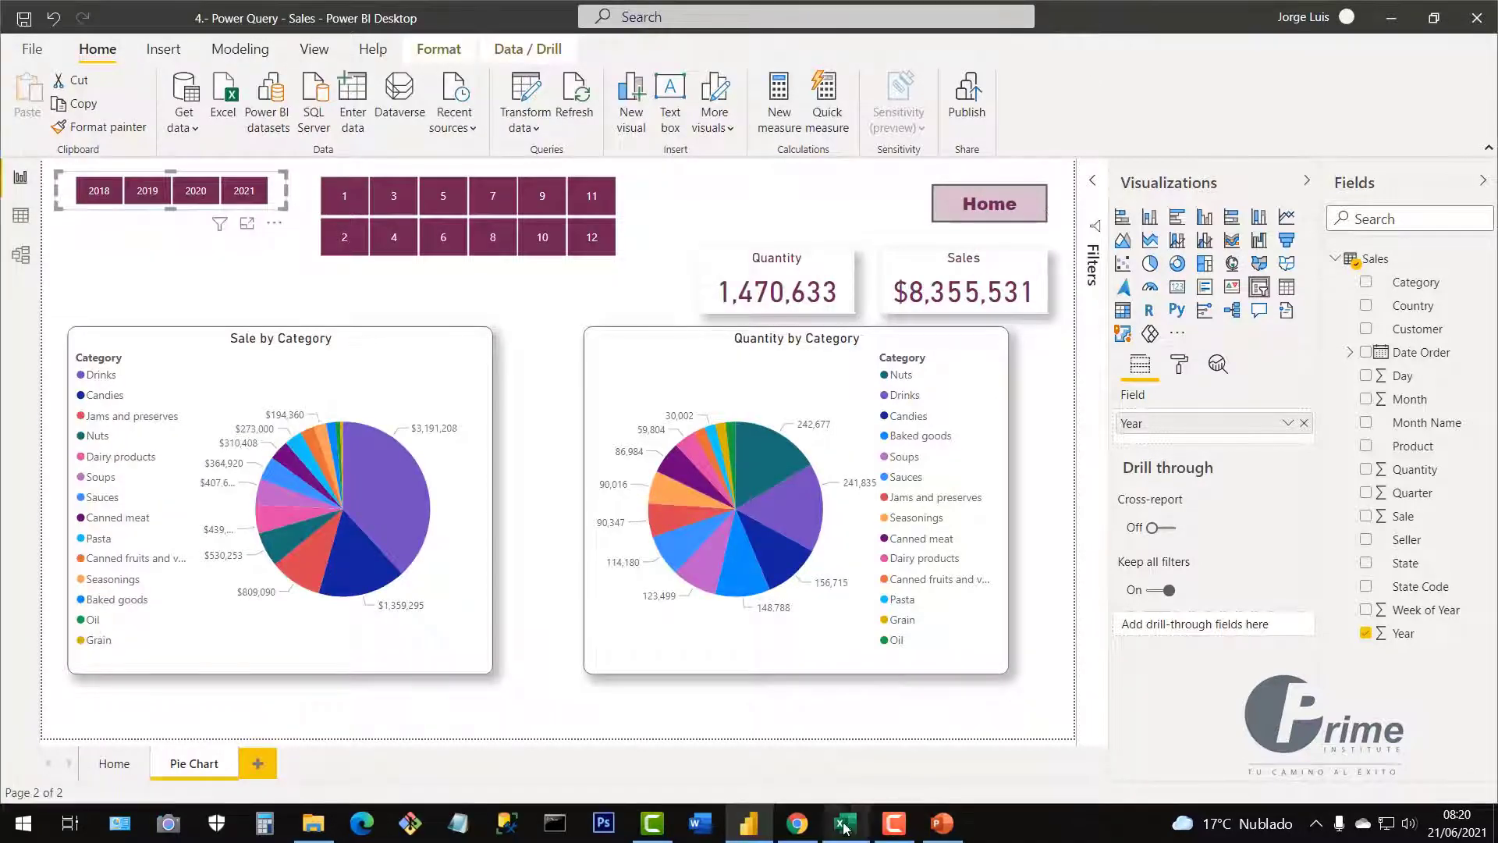
# Return to Chrome and save the PDF export as 4.- Power Query - Sales.pdf in the Resources and Practices folder
pyautogui.click(796, 823)
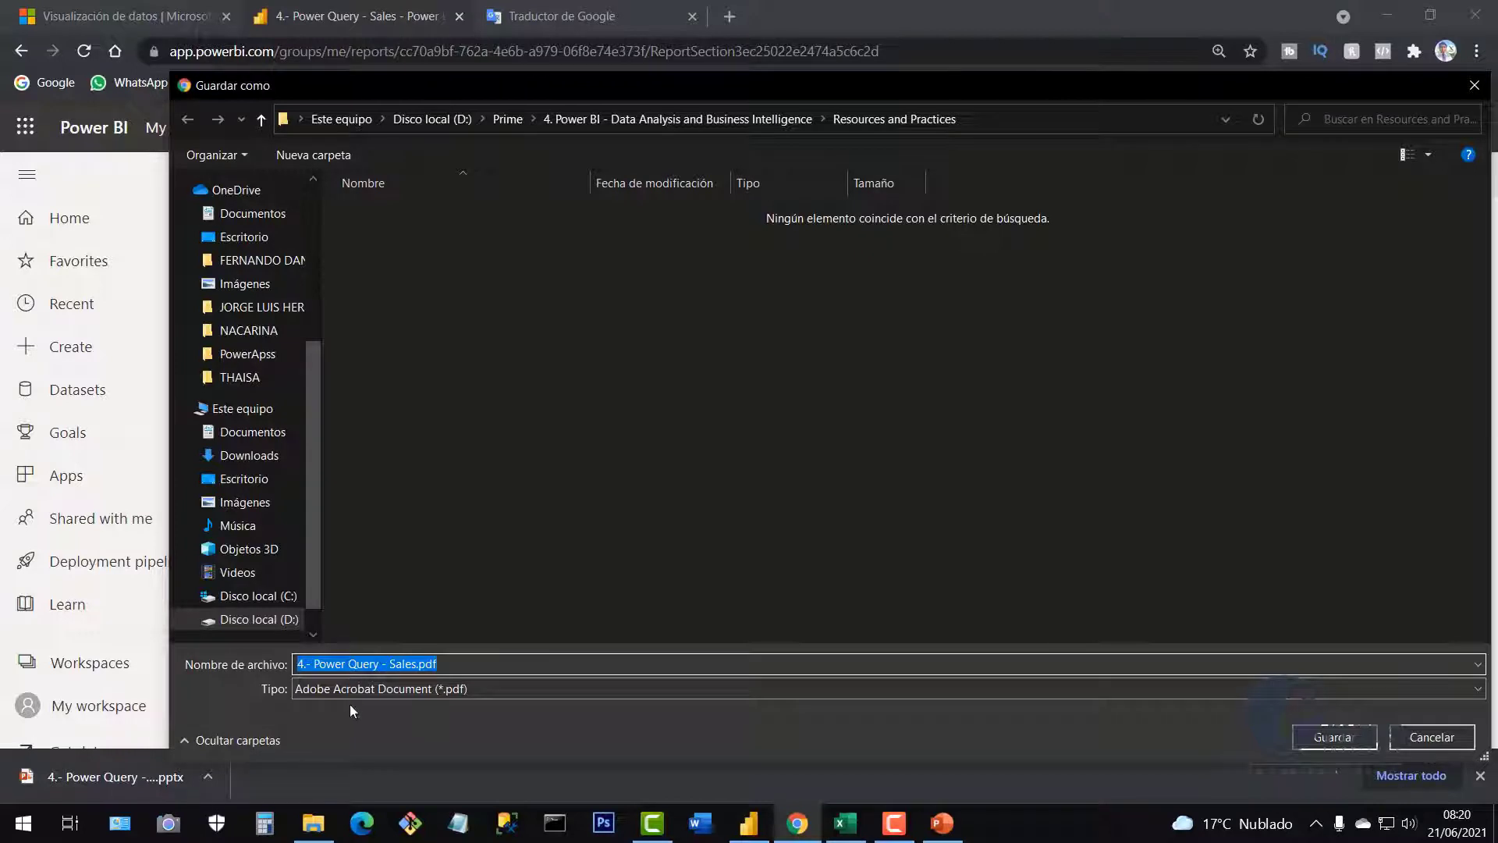
pyautogui.press('End')
pyautogui.hotkey('ctrl', 'shift', 'Left')
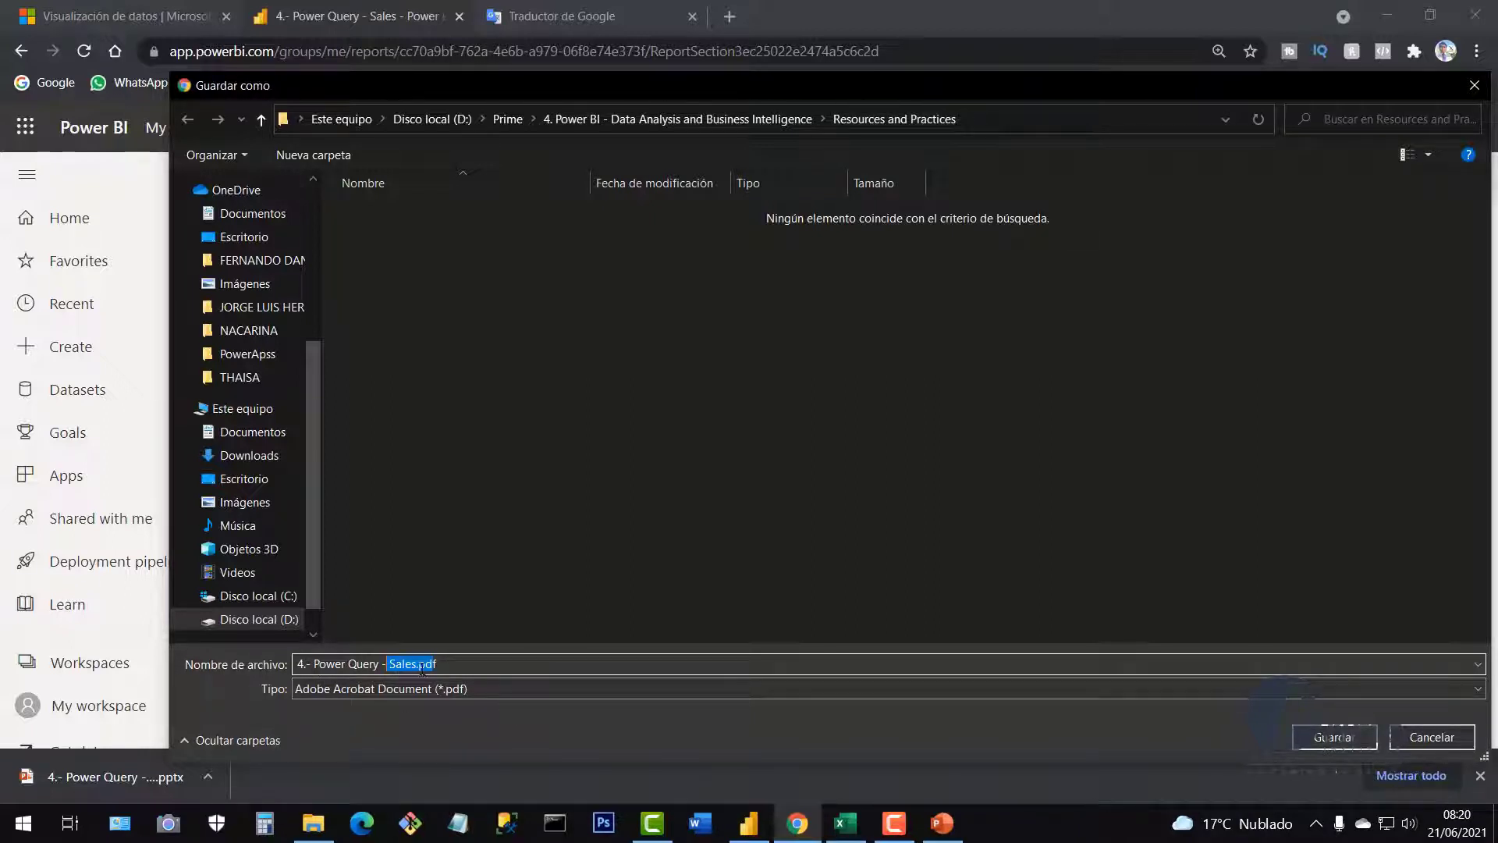
pyautogui.click(1326, 736)
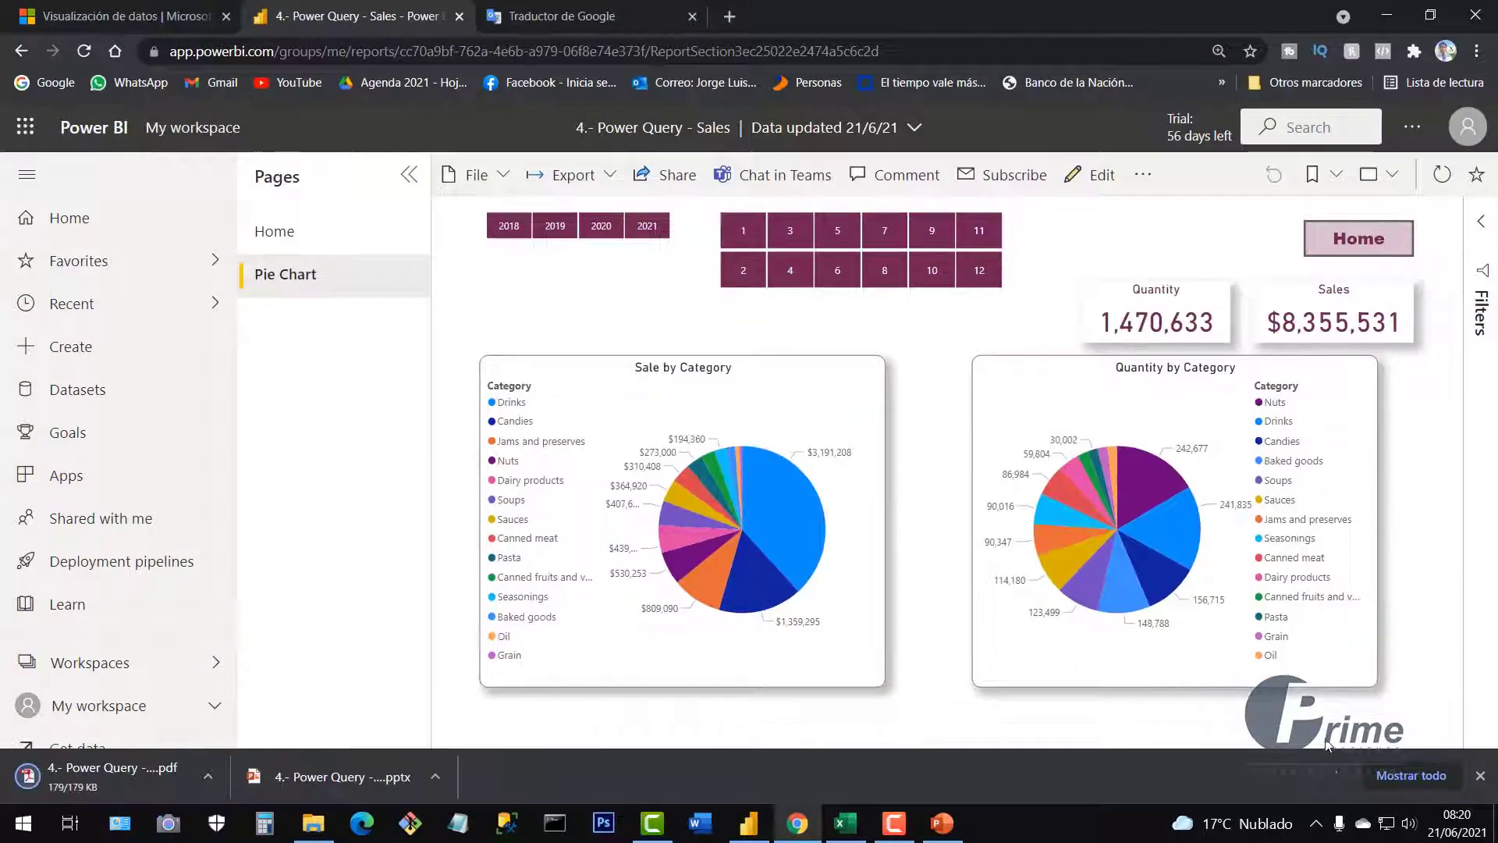
# Switch to File Explorer, open the exported 4.- Power Query - Sales.pdf and view its first page at 50% zoom
pyautogui.click(310, 836)
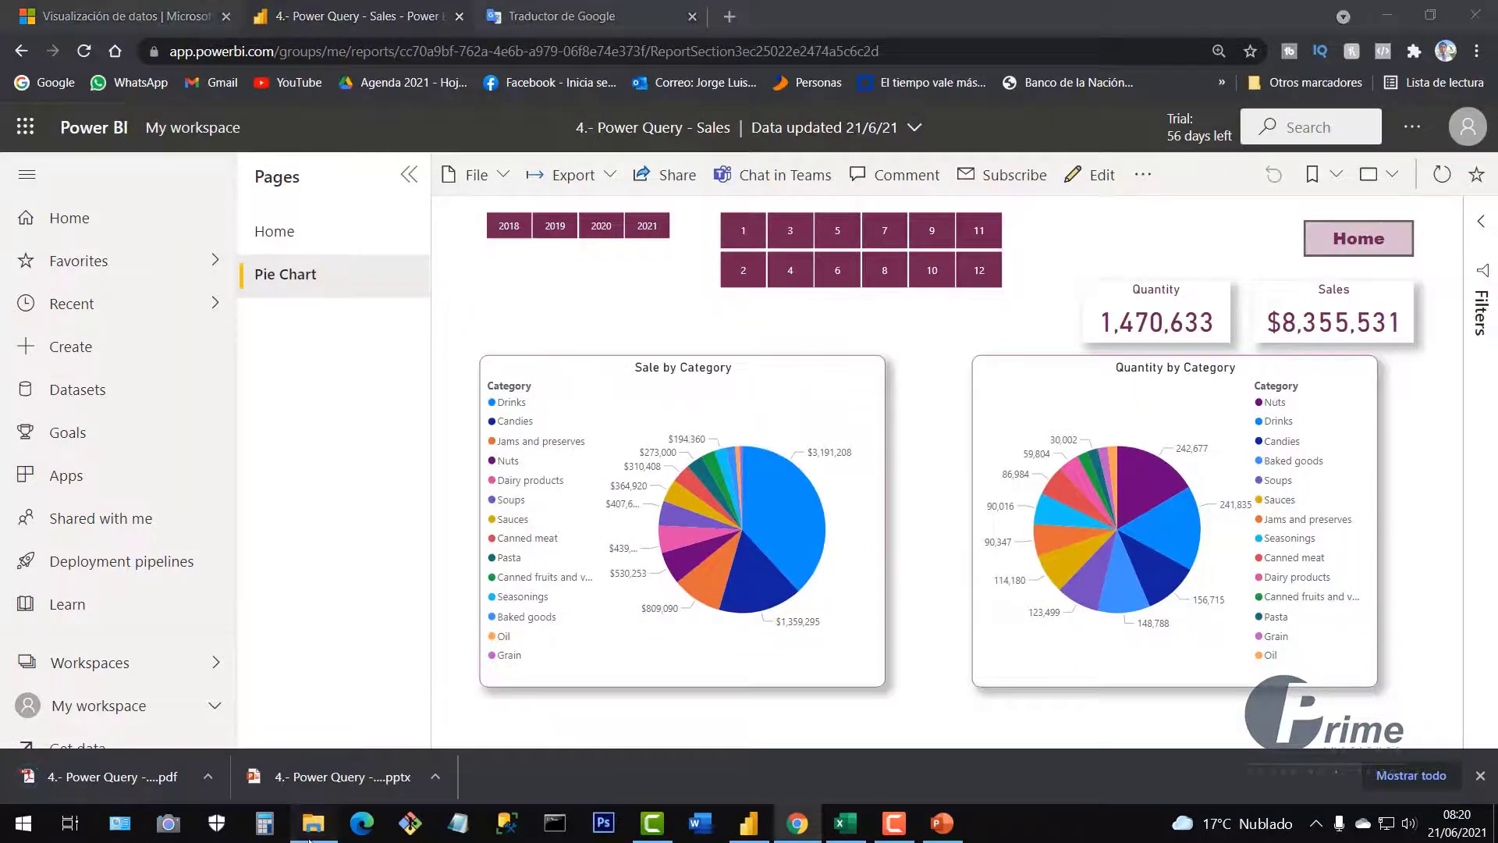
pyautogui.click(1078, 341)
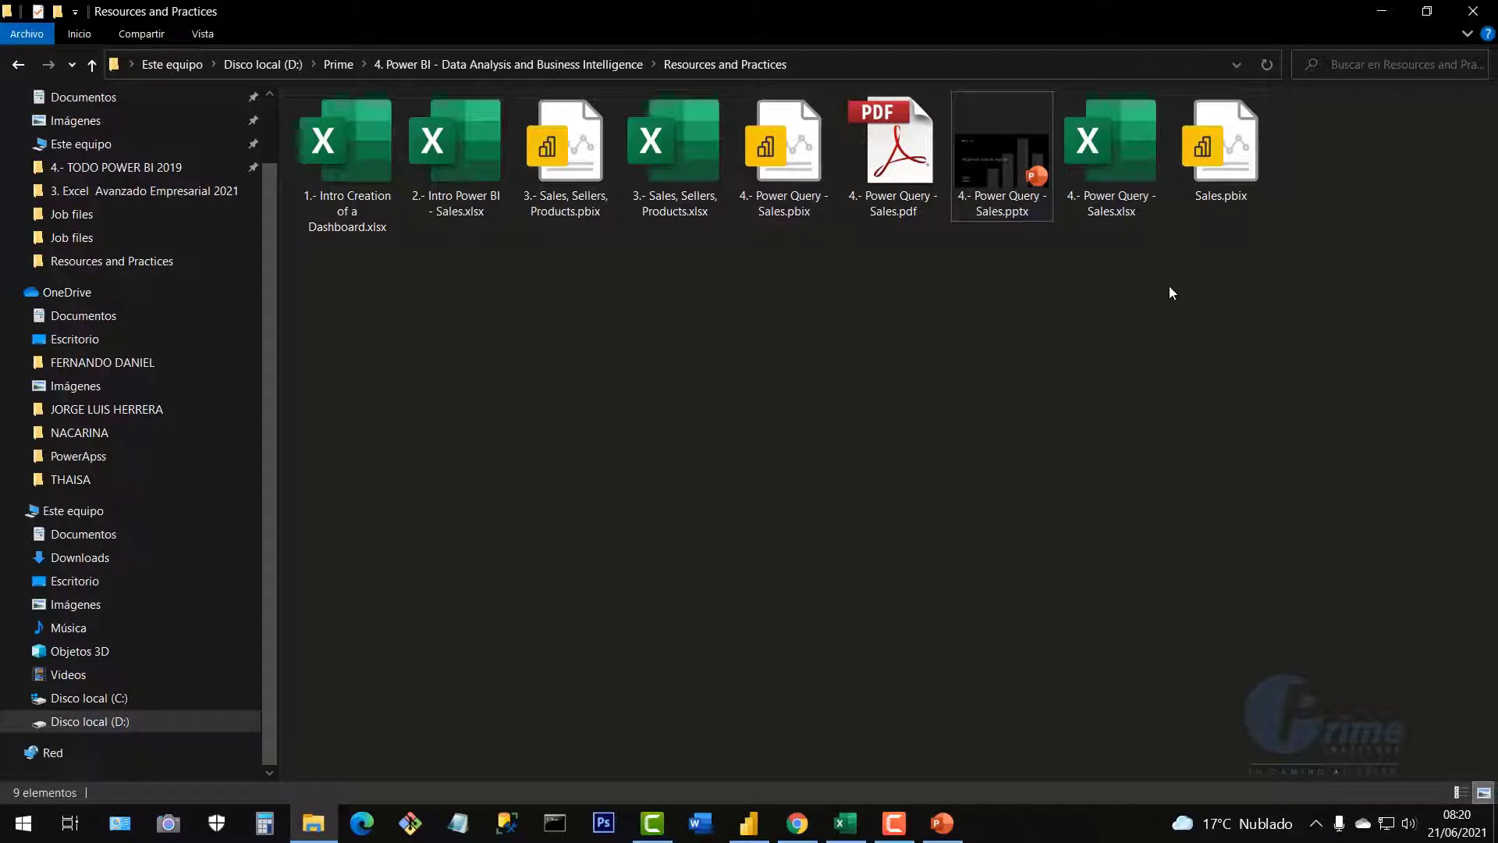
pyautogui.click(887, 189)
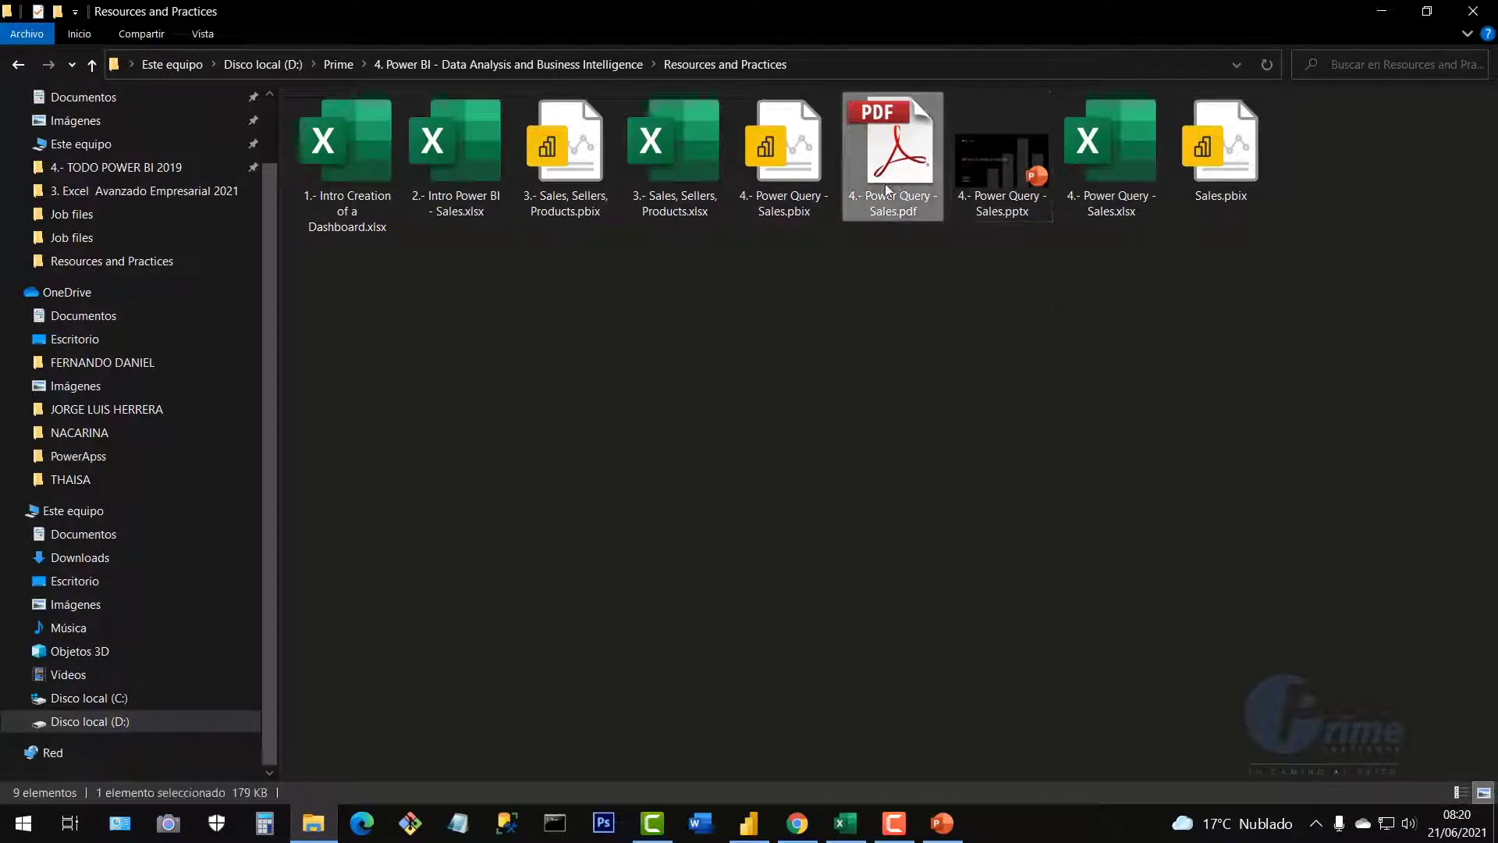
pyautogui.doubleClick(882, 183)
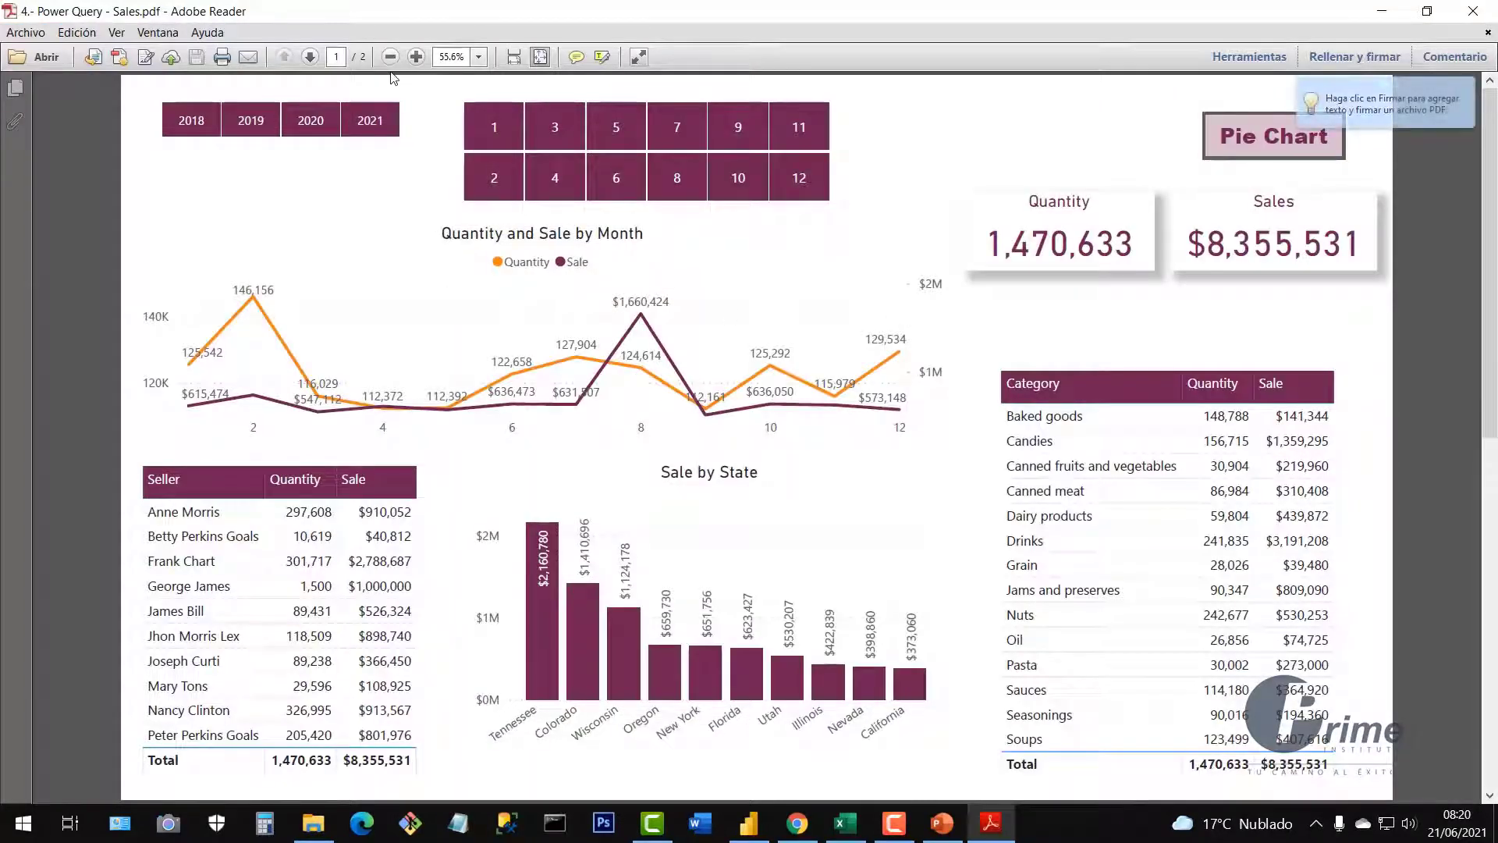
pyautogui.click(390, 59)
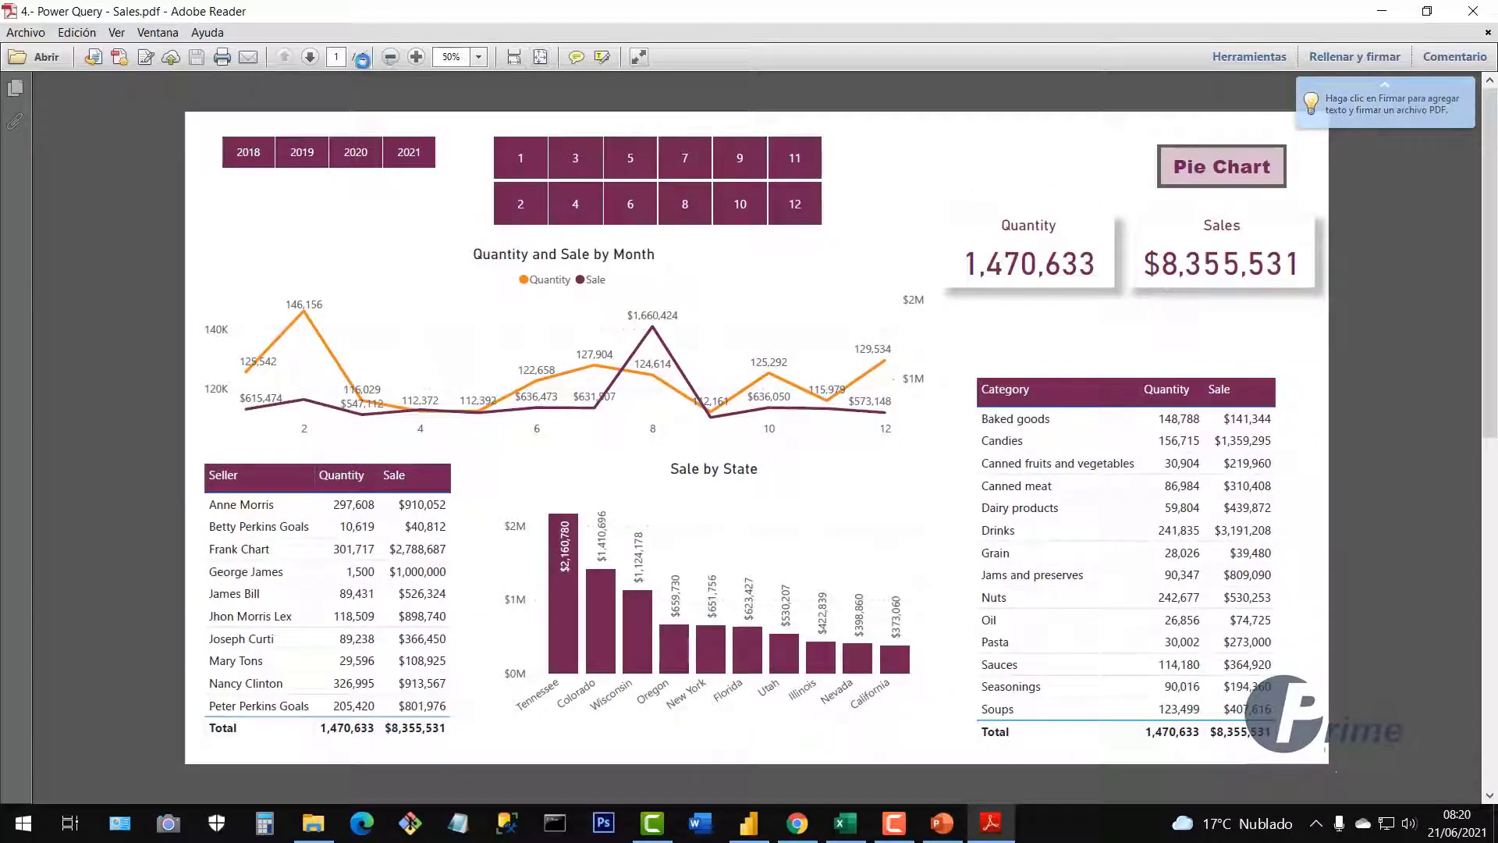
# View the second page of the exported PDF and close Adobe Reader
pyautogui.click(316, 61)
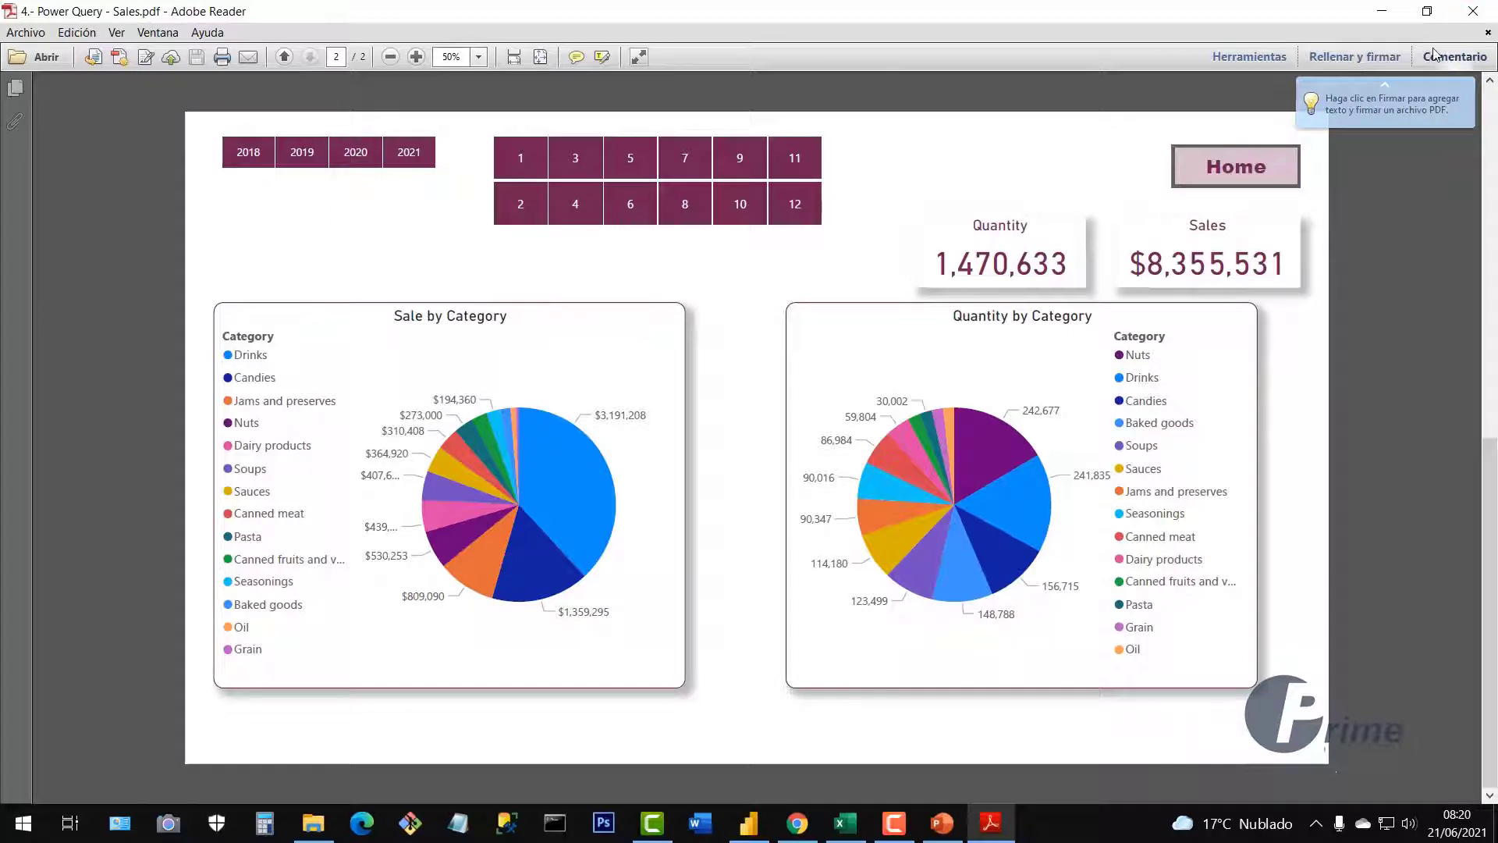
pyautogui.click(1468, 19)
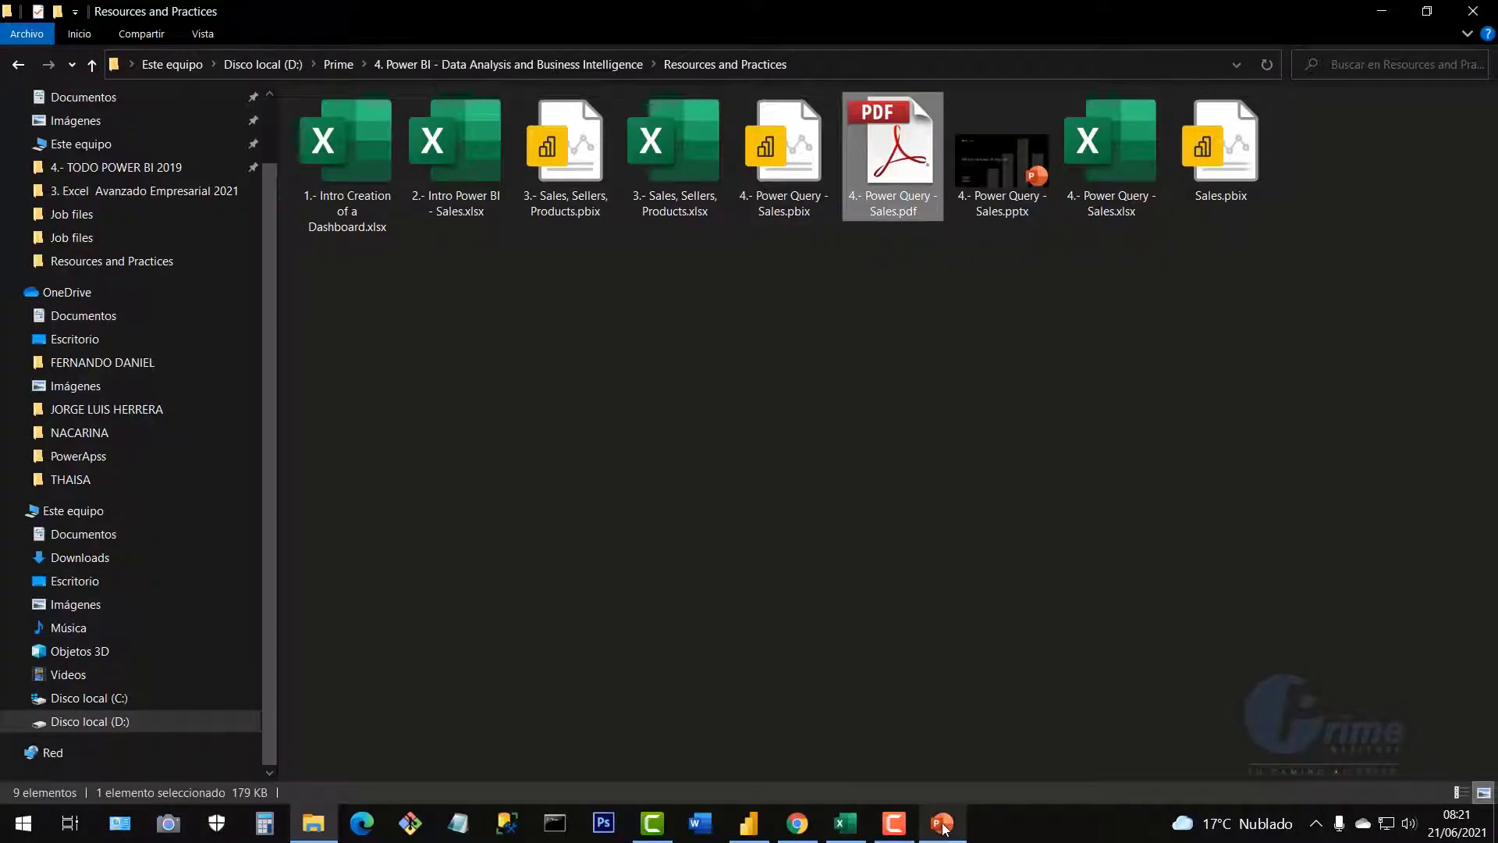
# Switch to Chrome and examine the export formats offered for the published Power Query - Sales report
pyautogui.click(799, 832)
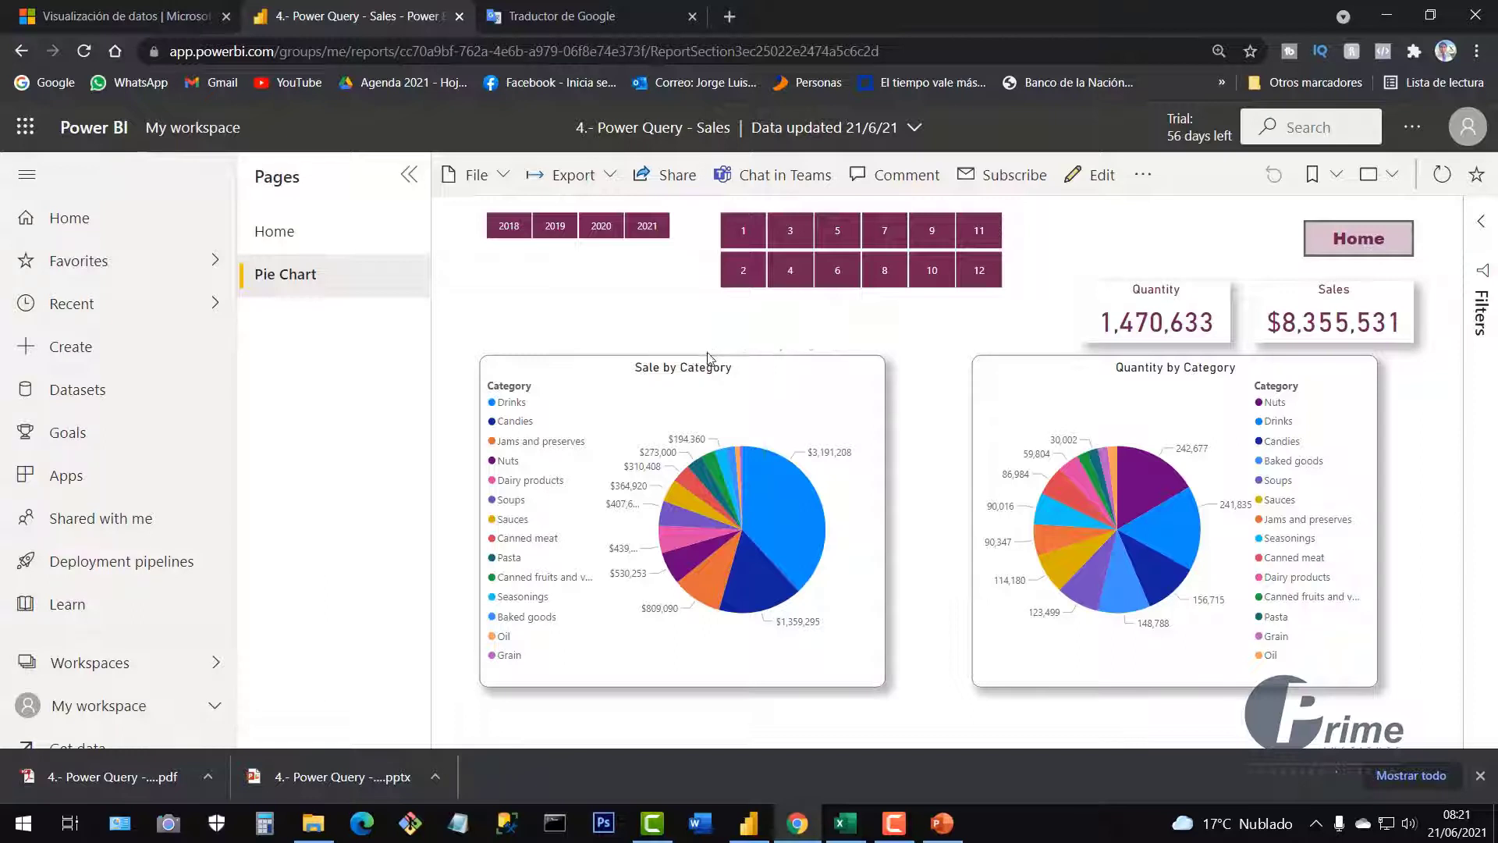
pyautogui.click(612, 179)
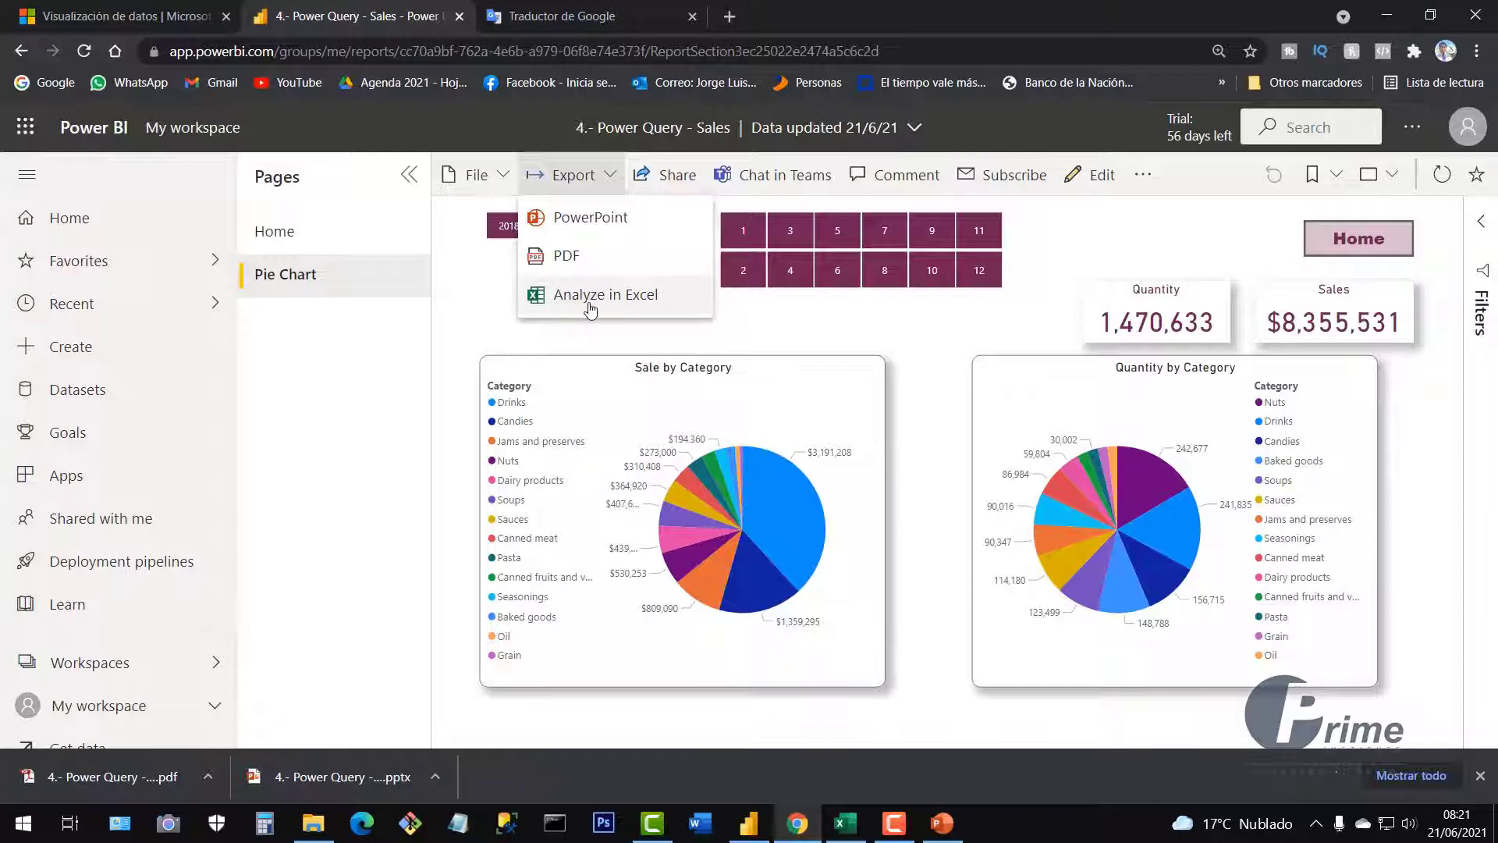
pyautogui.click(515, 217)
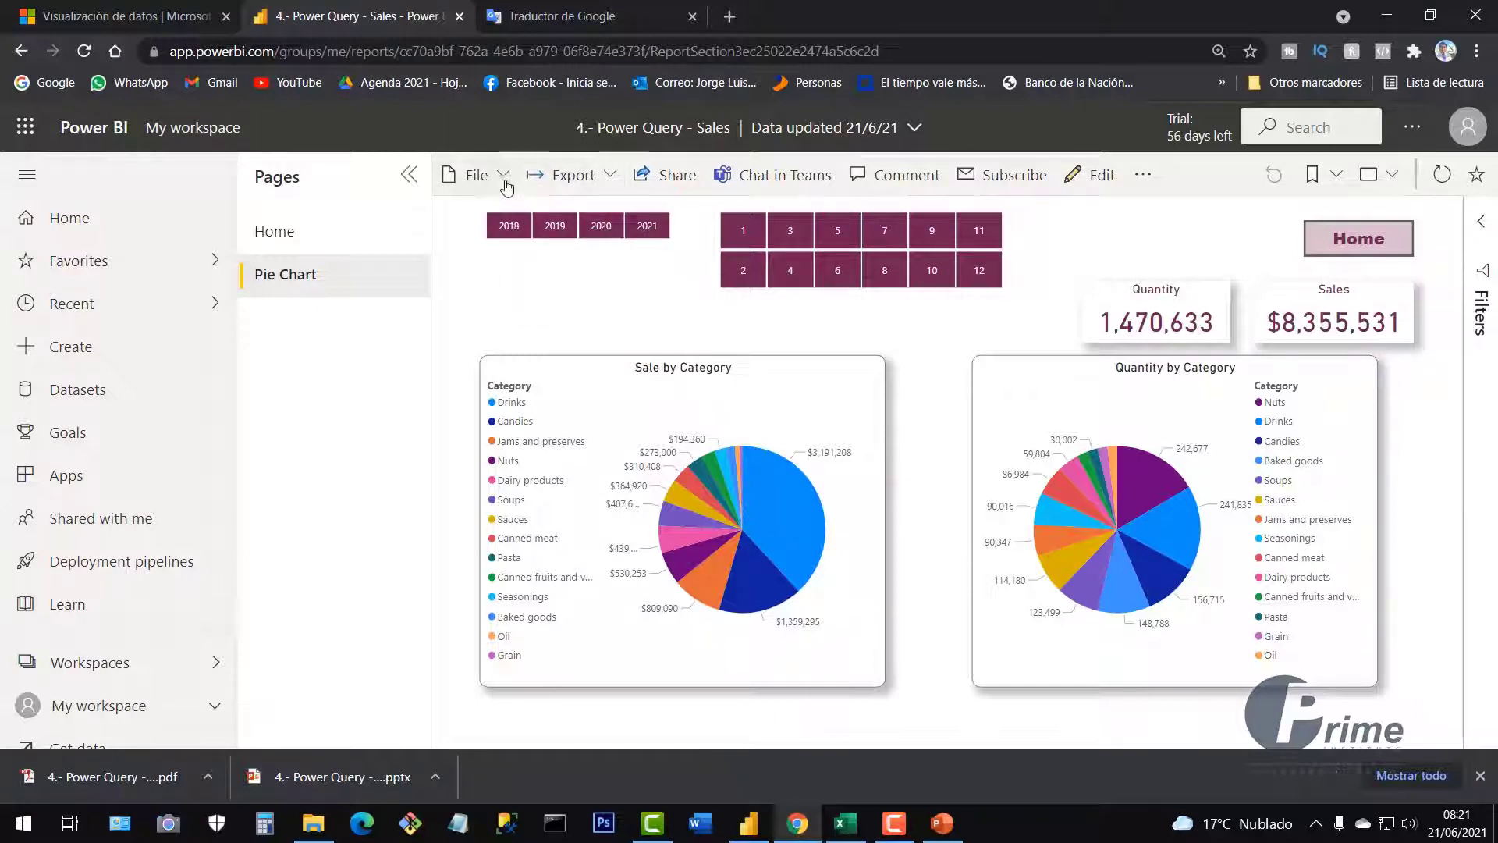
# Download the published report as 4.- Power Query - Sales (1).pbix into the Resources and Practices folder and dismiss the downloads bar
pyautogui.click(504, 178)
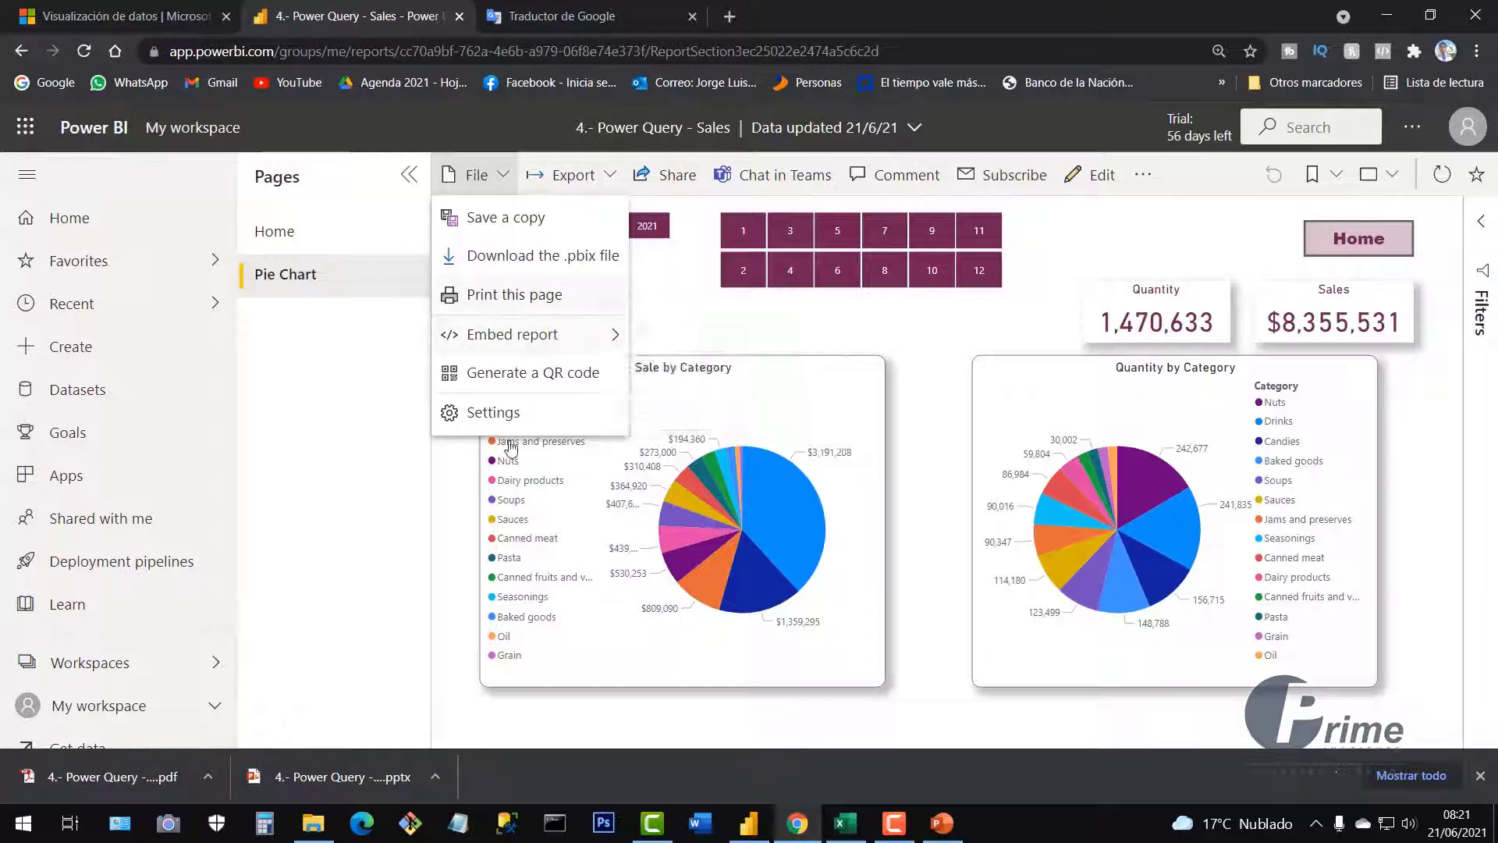
pyautogui.click(599, 334)
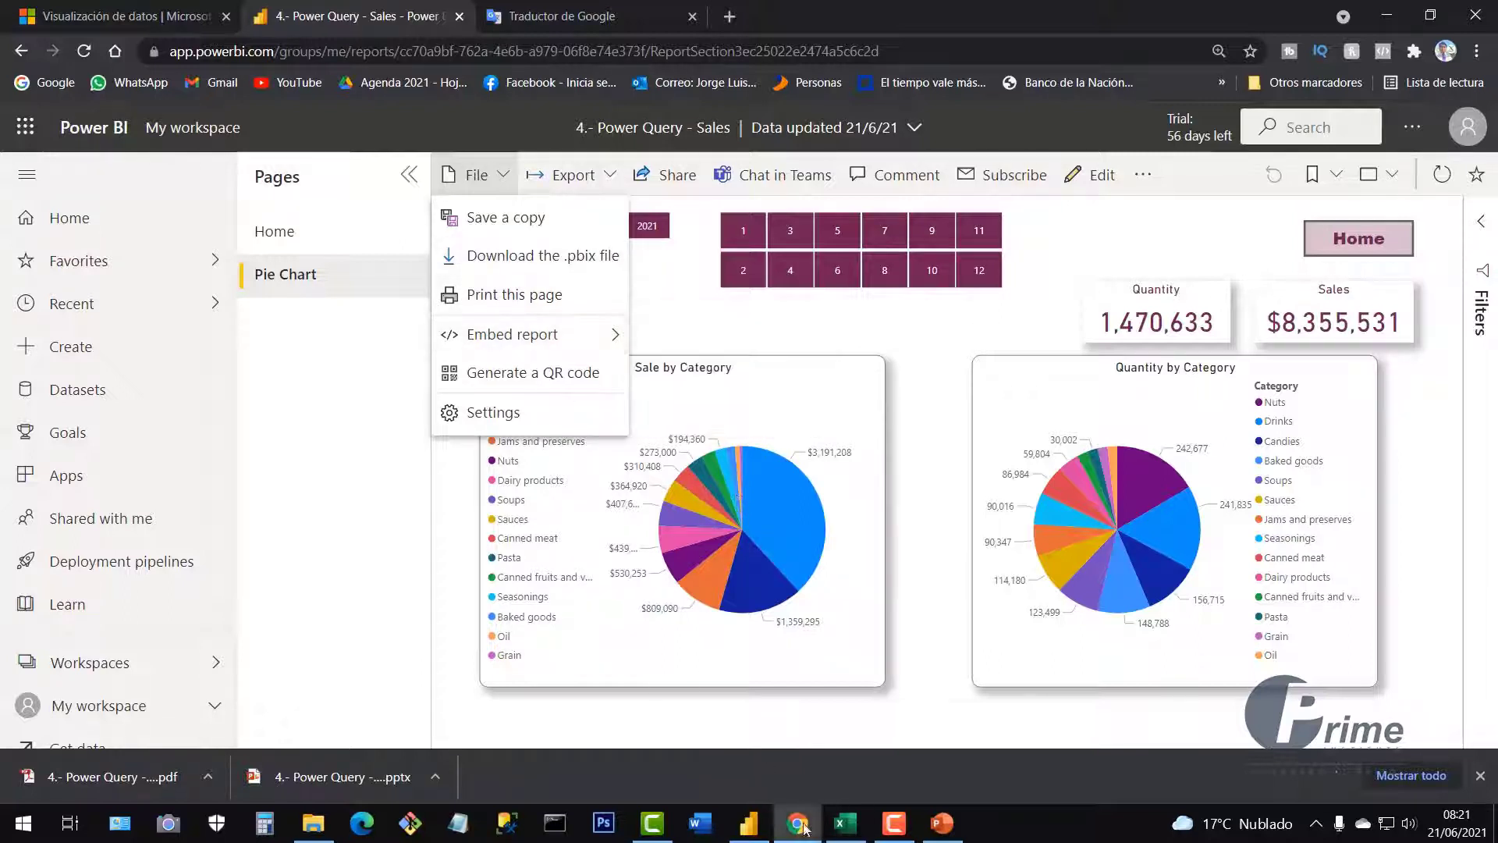
pyautogui.click(749, 823)
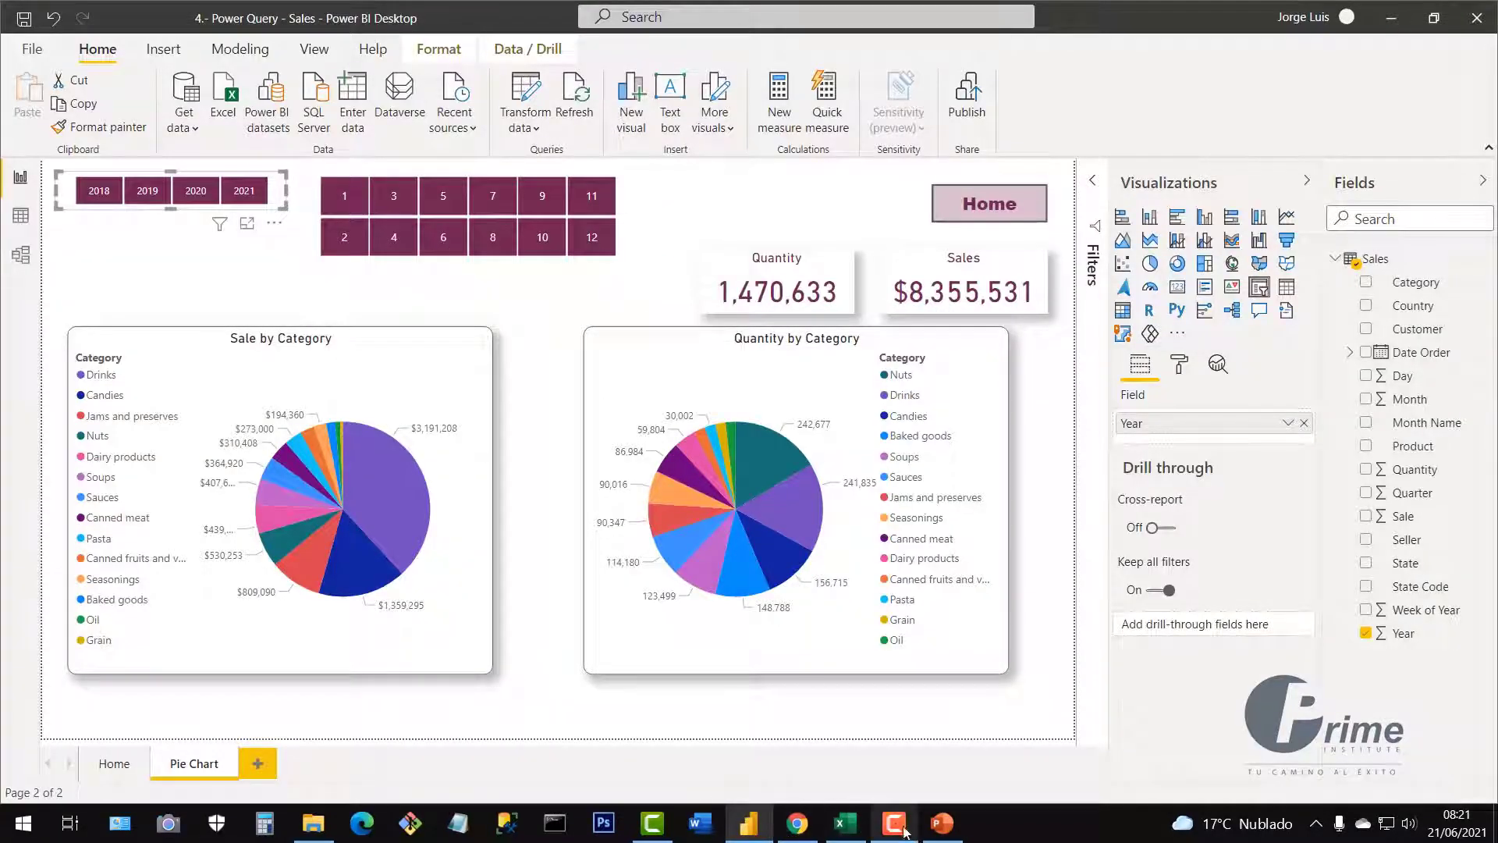
pyautogui.click(797, 823)
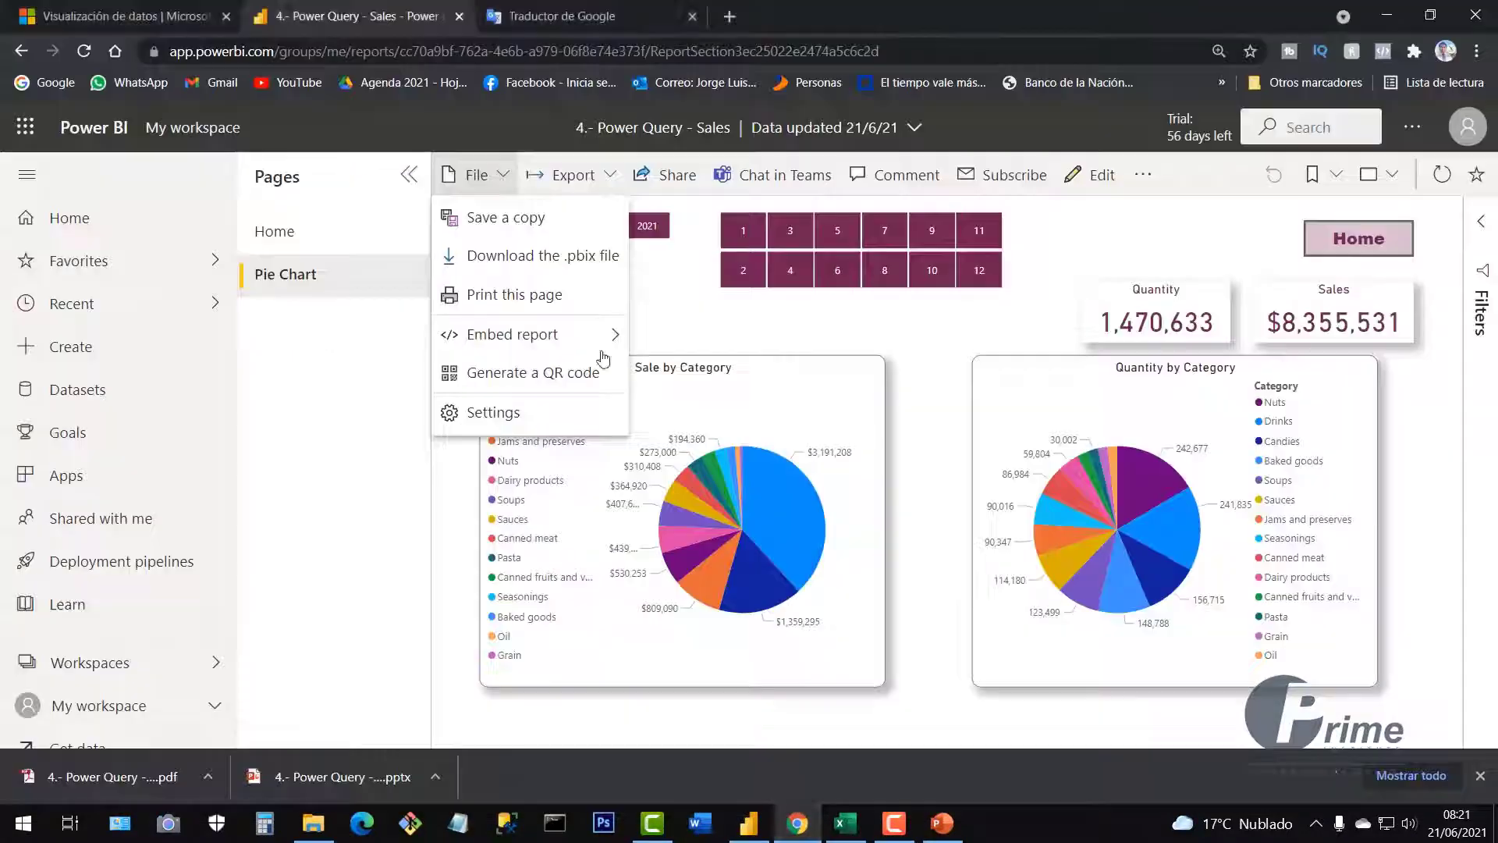
pyautogui.click(566, 266)
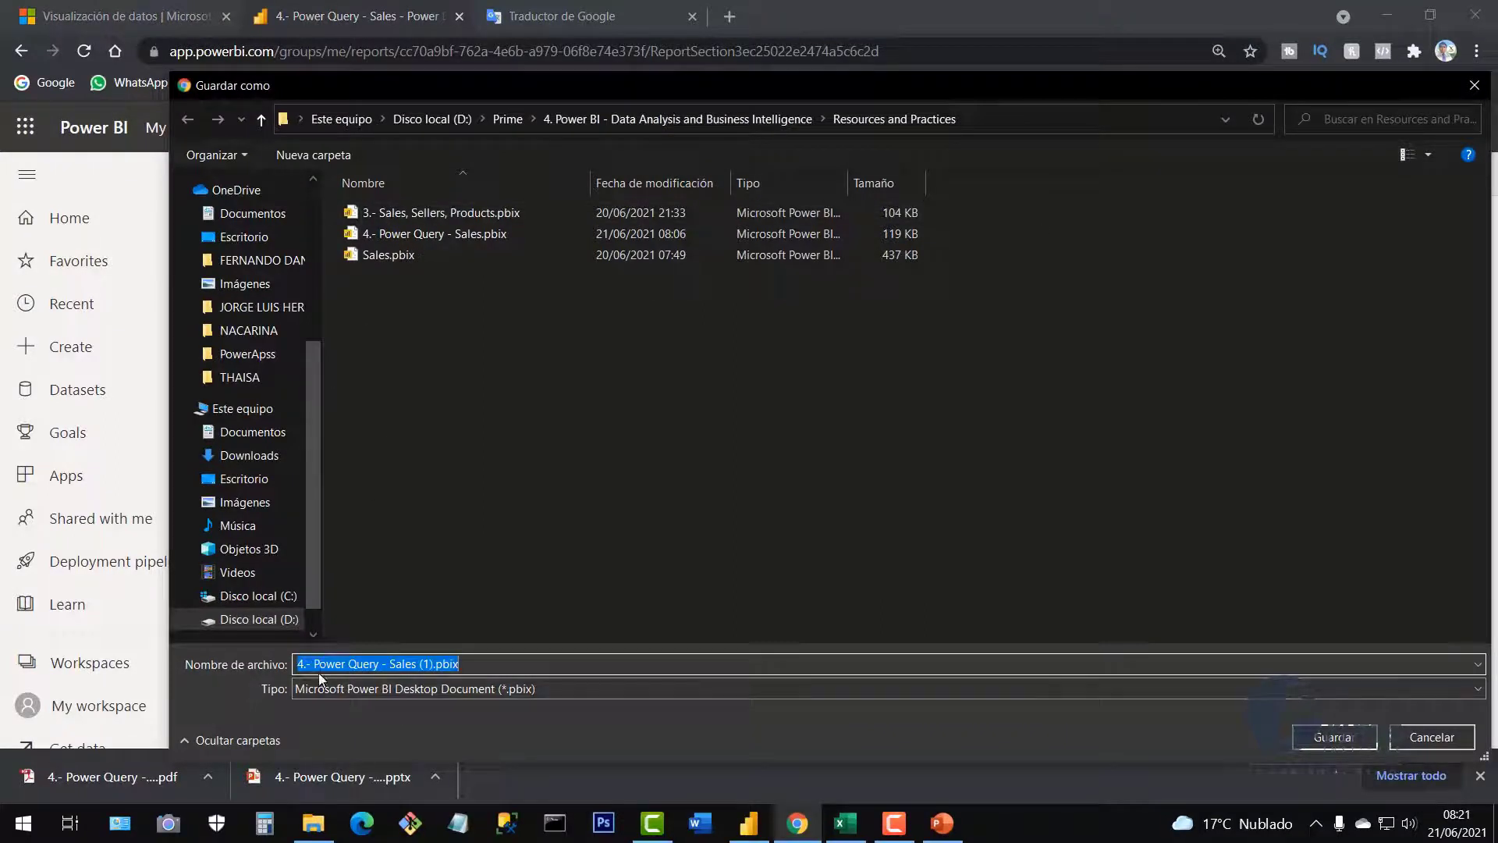
pyautogui.click(400, 664)
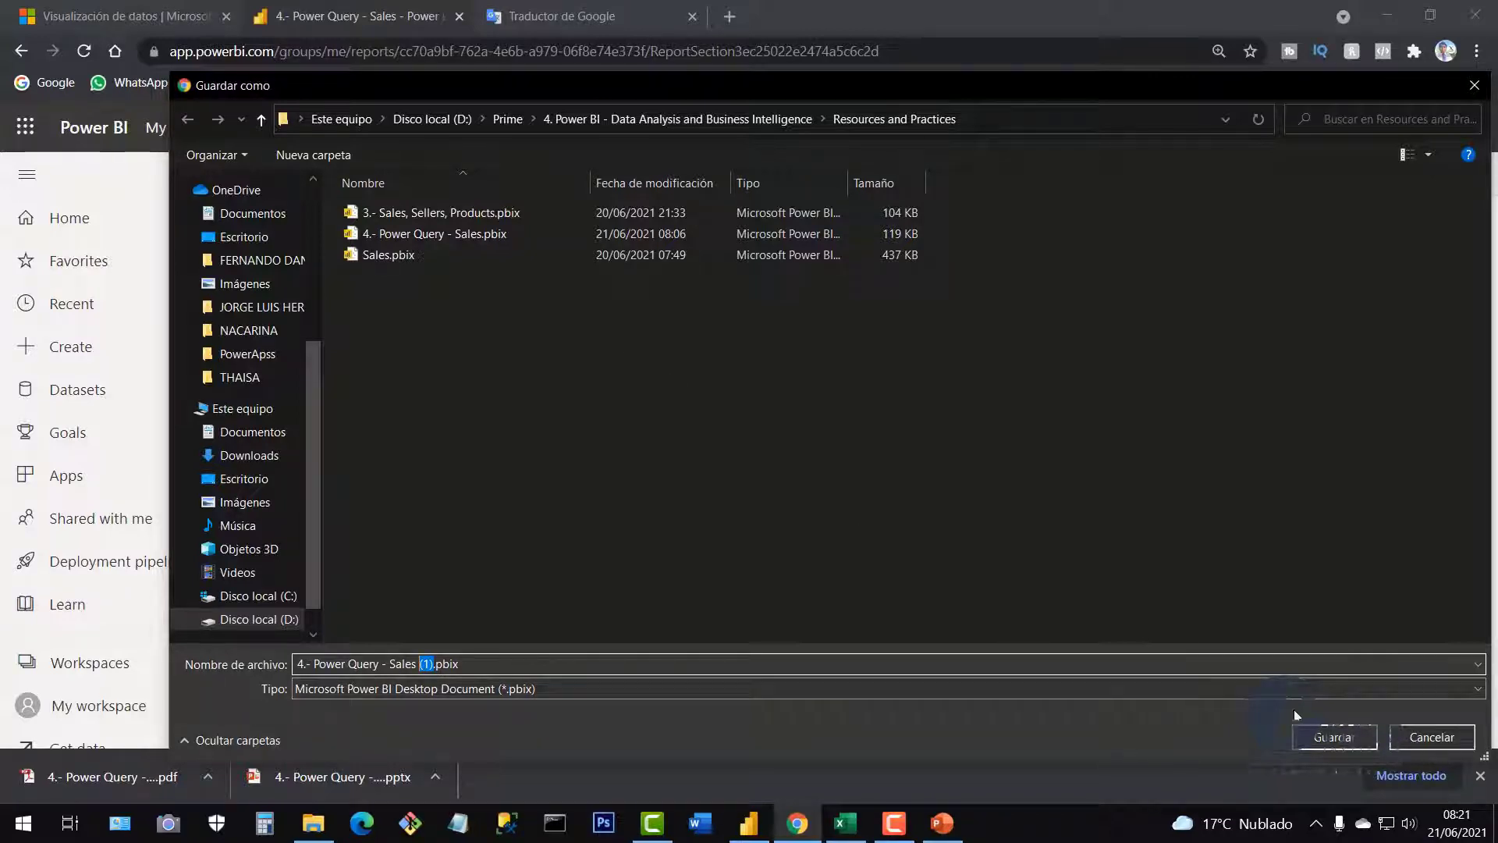
pyautogui.click(1321, 737)
pyautogui.moveTo(1113, 532)
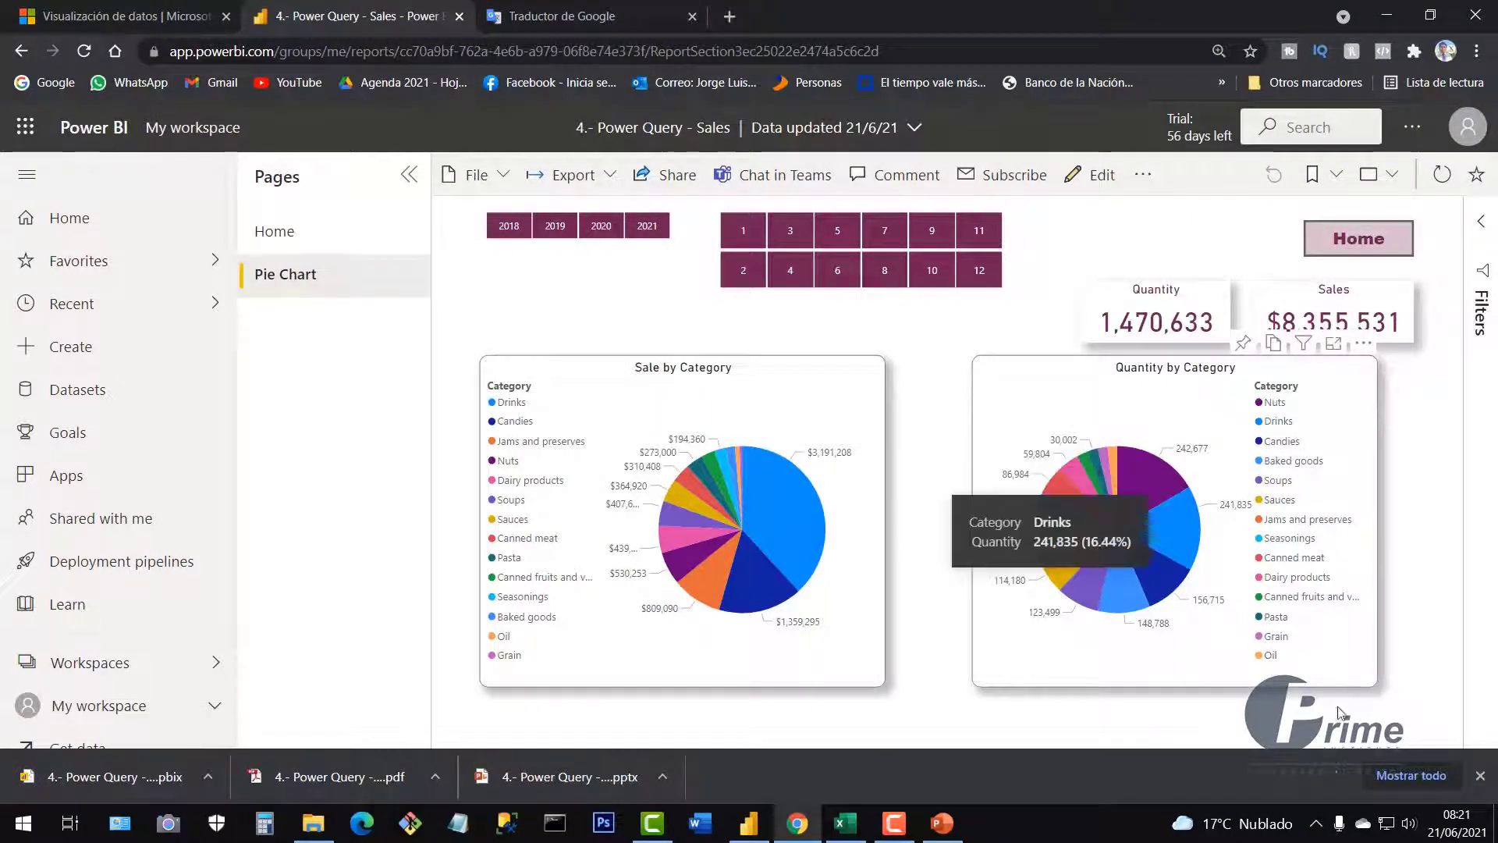
pyautogui.click(1482, 776)
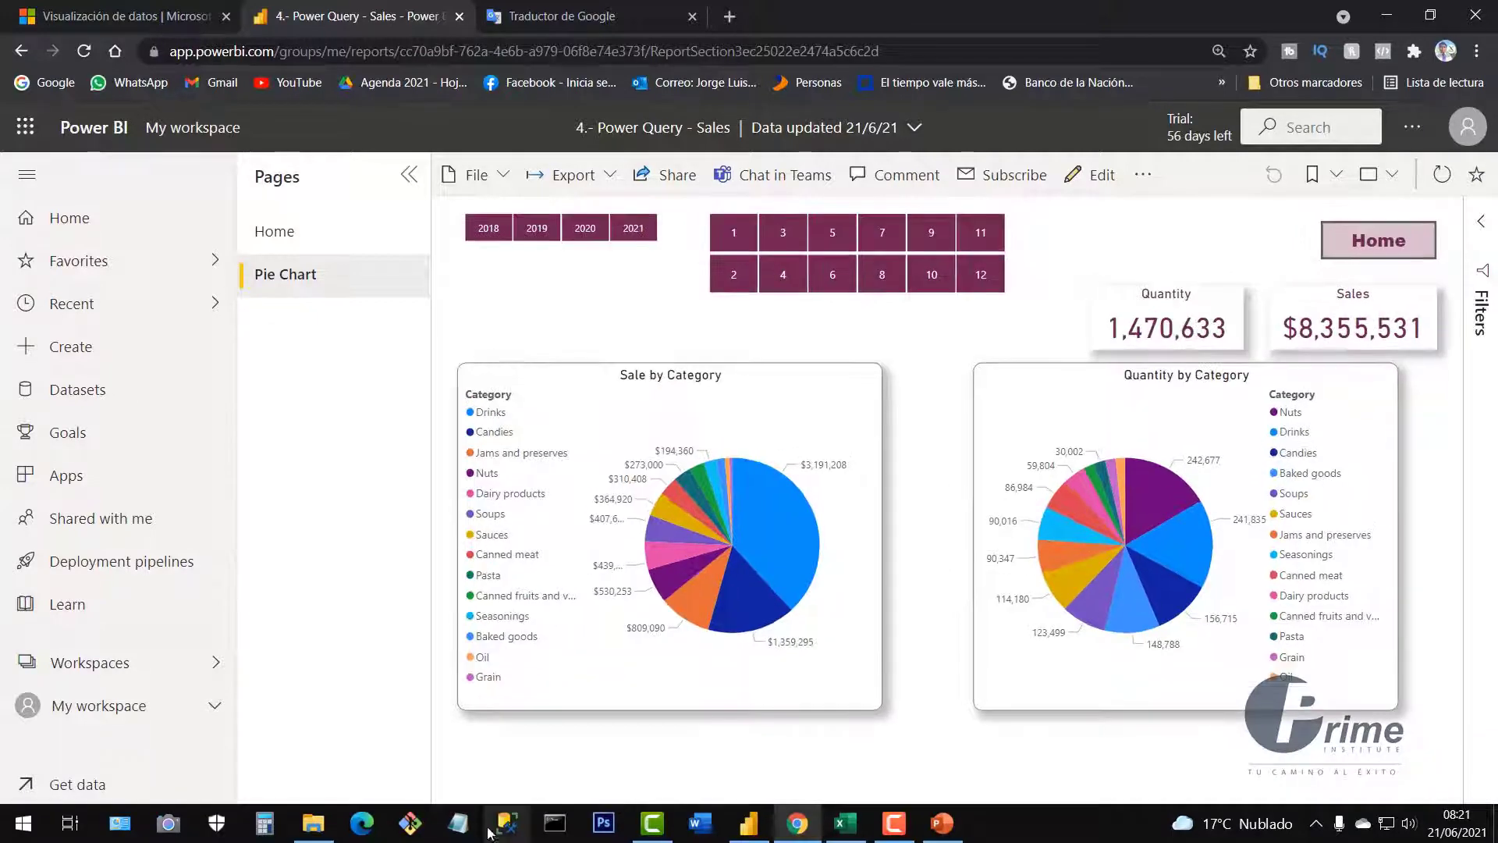
# Switch to File Explorer and open the downloaded 4.- Power Query - Sales (1).pbix from the Resources and Practices folder
pyautogui.click(312, 823)
pyautogui.click(746, 420)
pyautogui.click(789, 154)
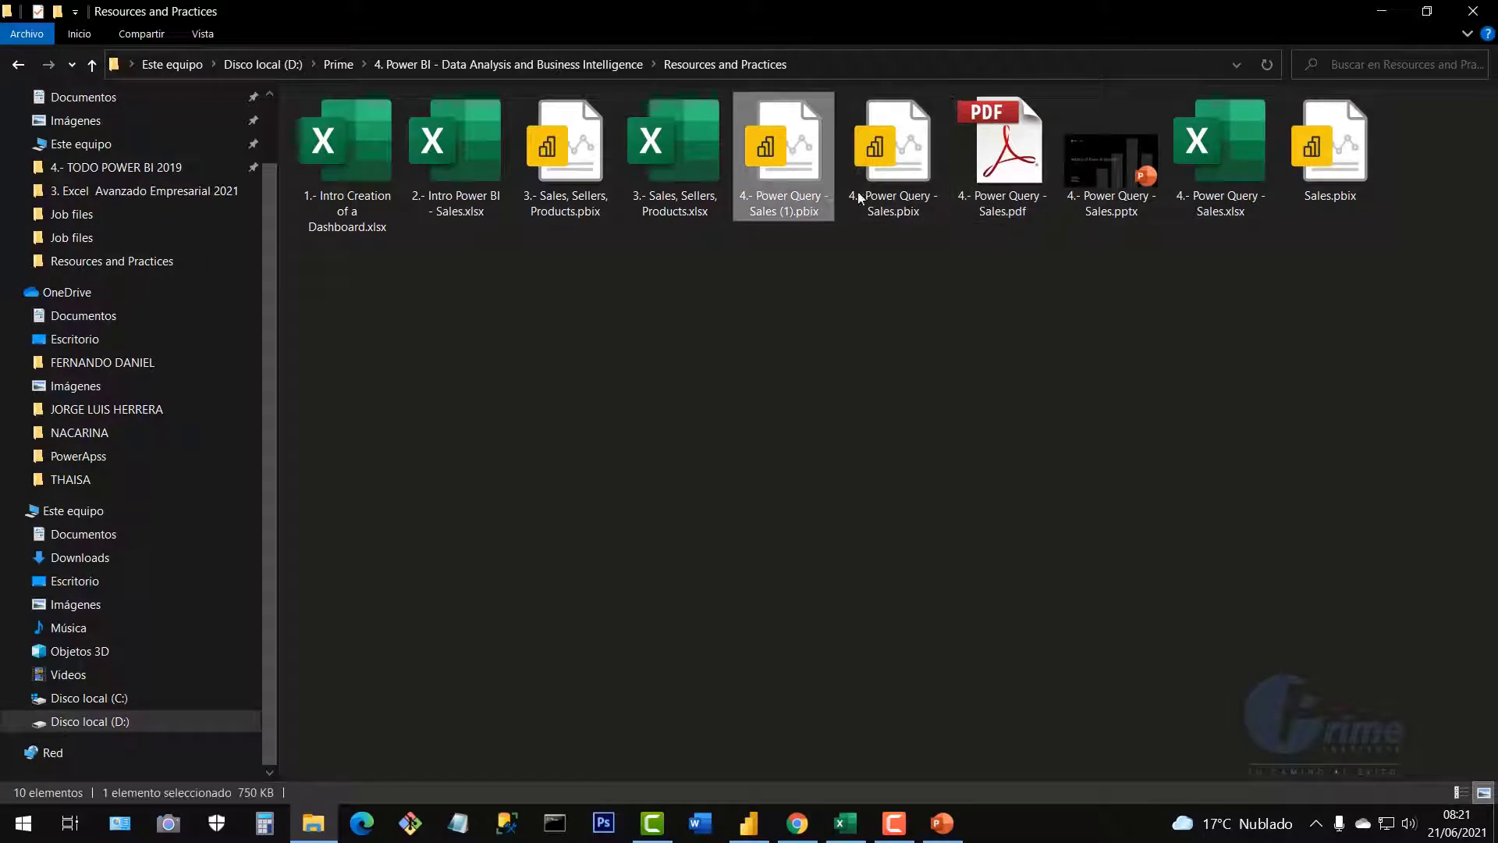
pyautogui.click(907, 181)
pyautogui.click(789, 179)
pyautogui.doubleClick(790, 176)
# Return to Chrome and review the published report's link-sharing options and file options, including the .pbix download
pyautogui.click(806, 829)
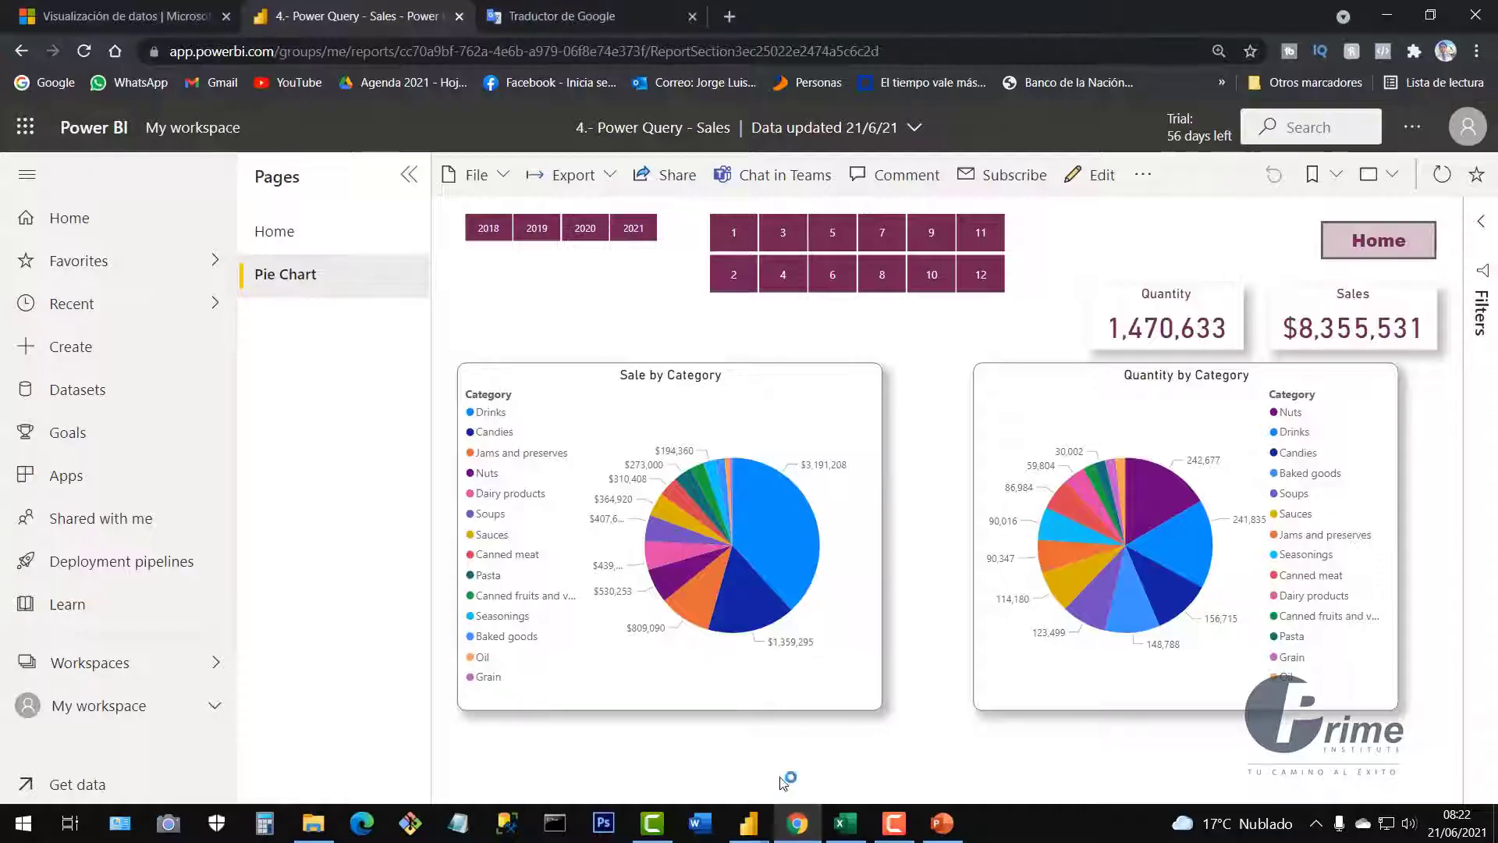
pyautogui.click(672, 181)
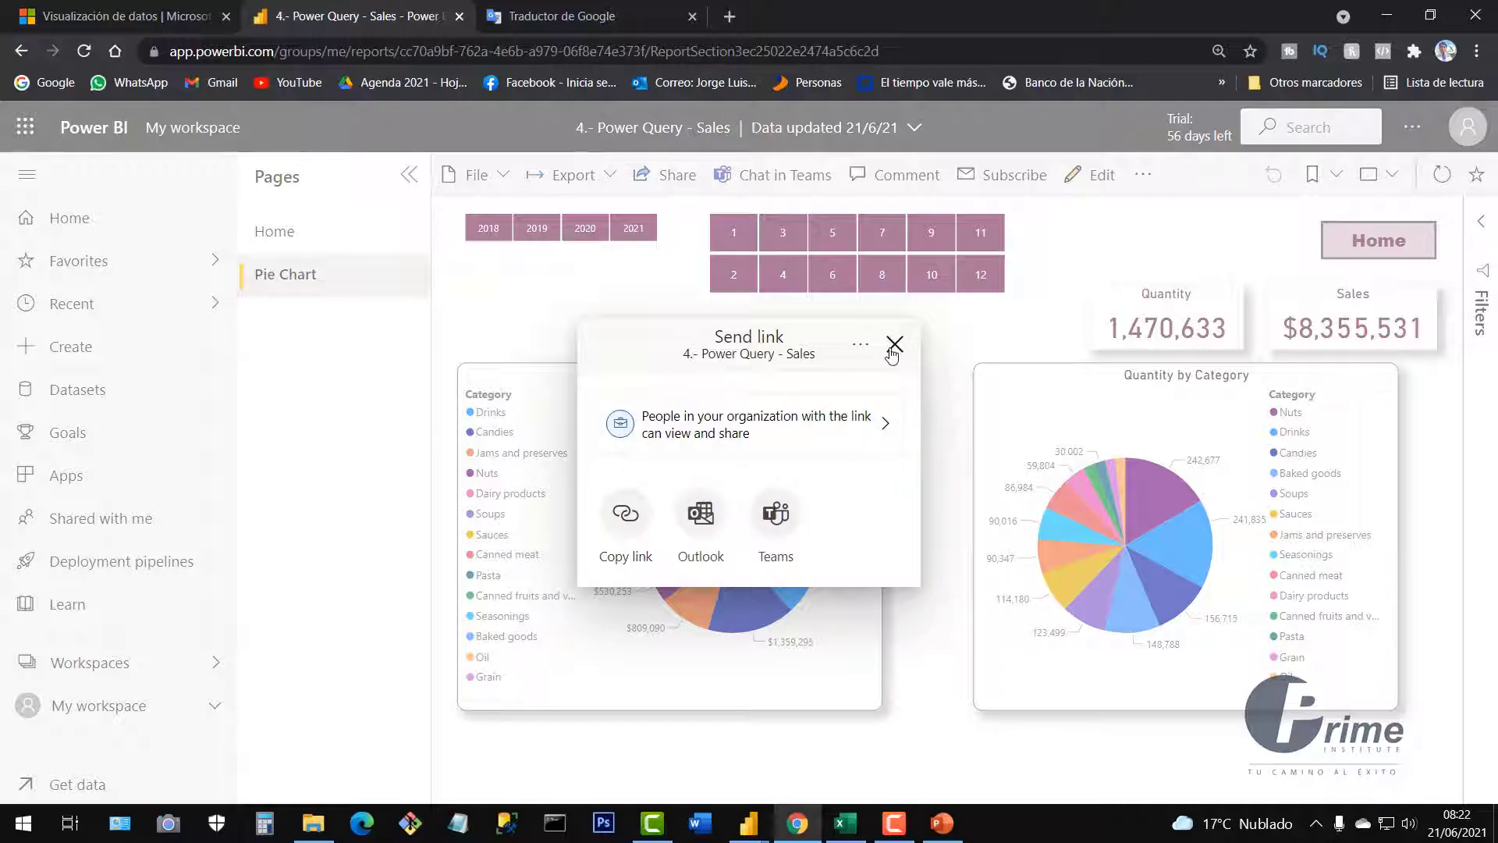
pyautogui.click(700, 215)
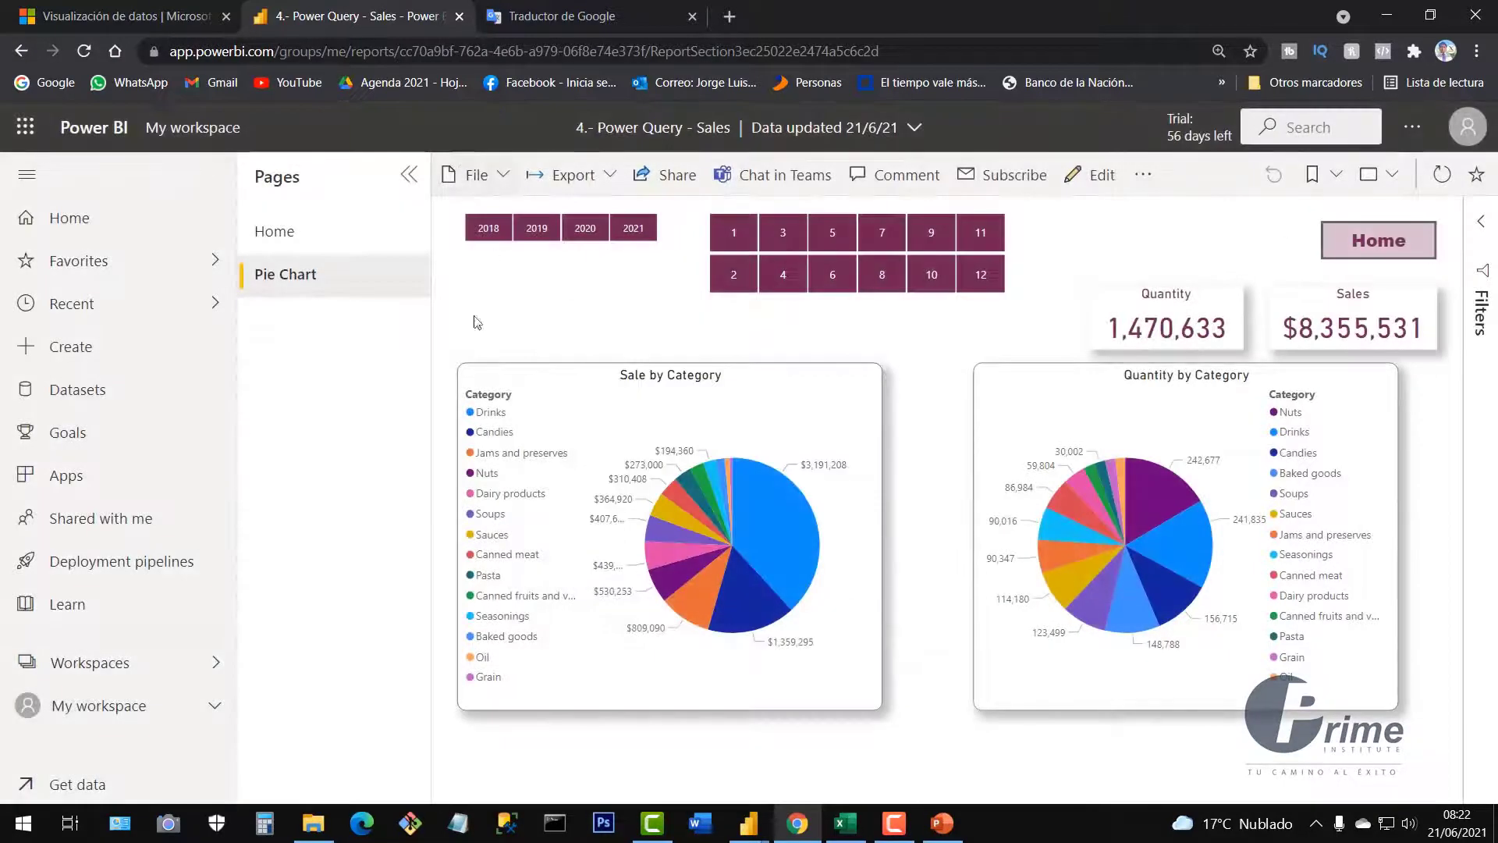
pyautogui.click(507, 175)
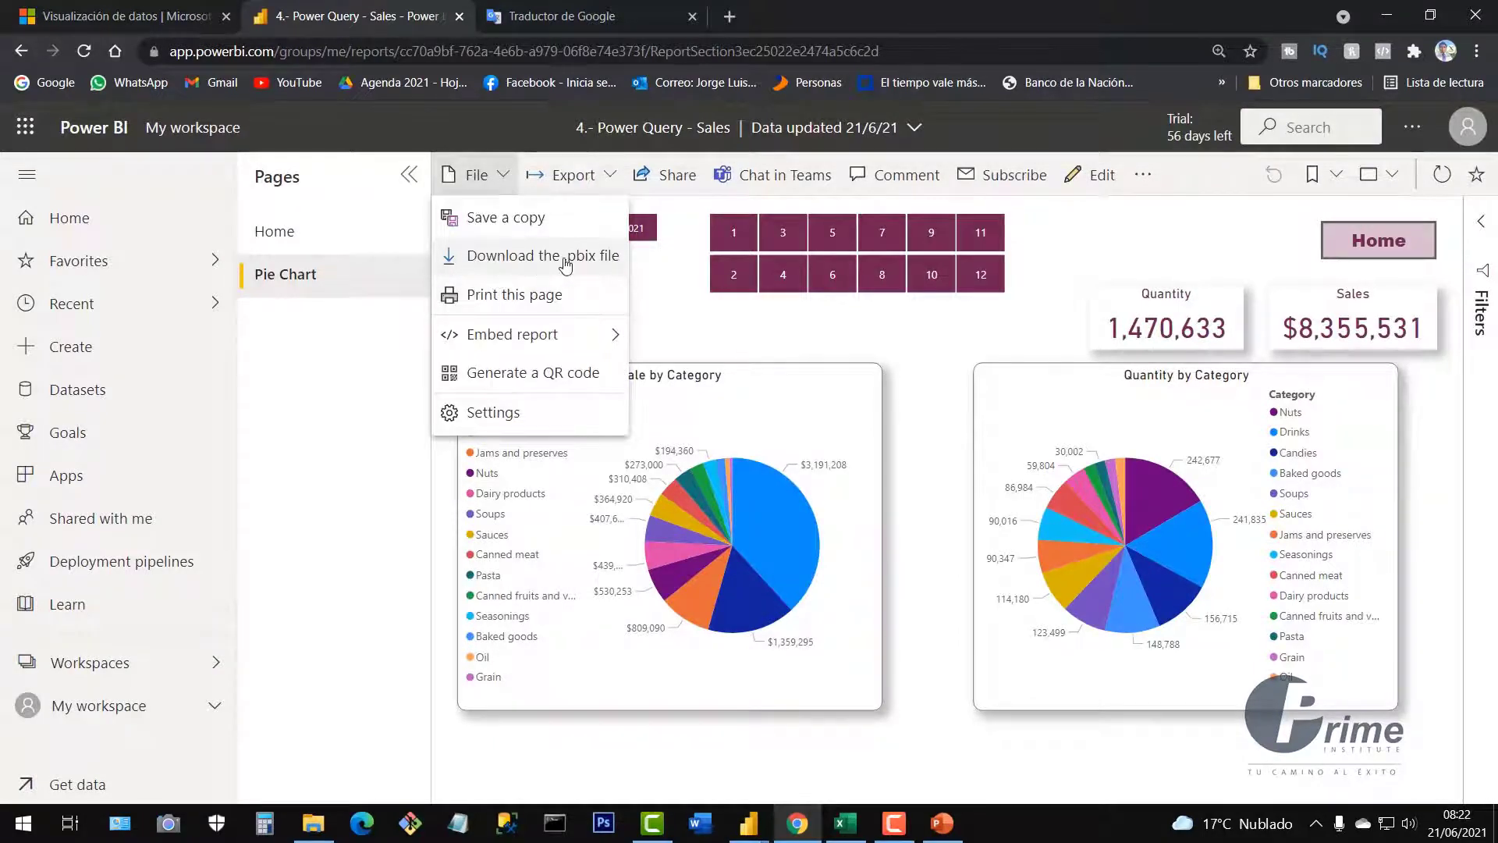
pyautogui.click(1084, 257)
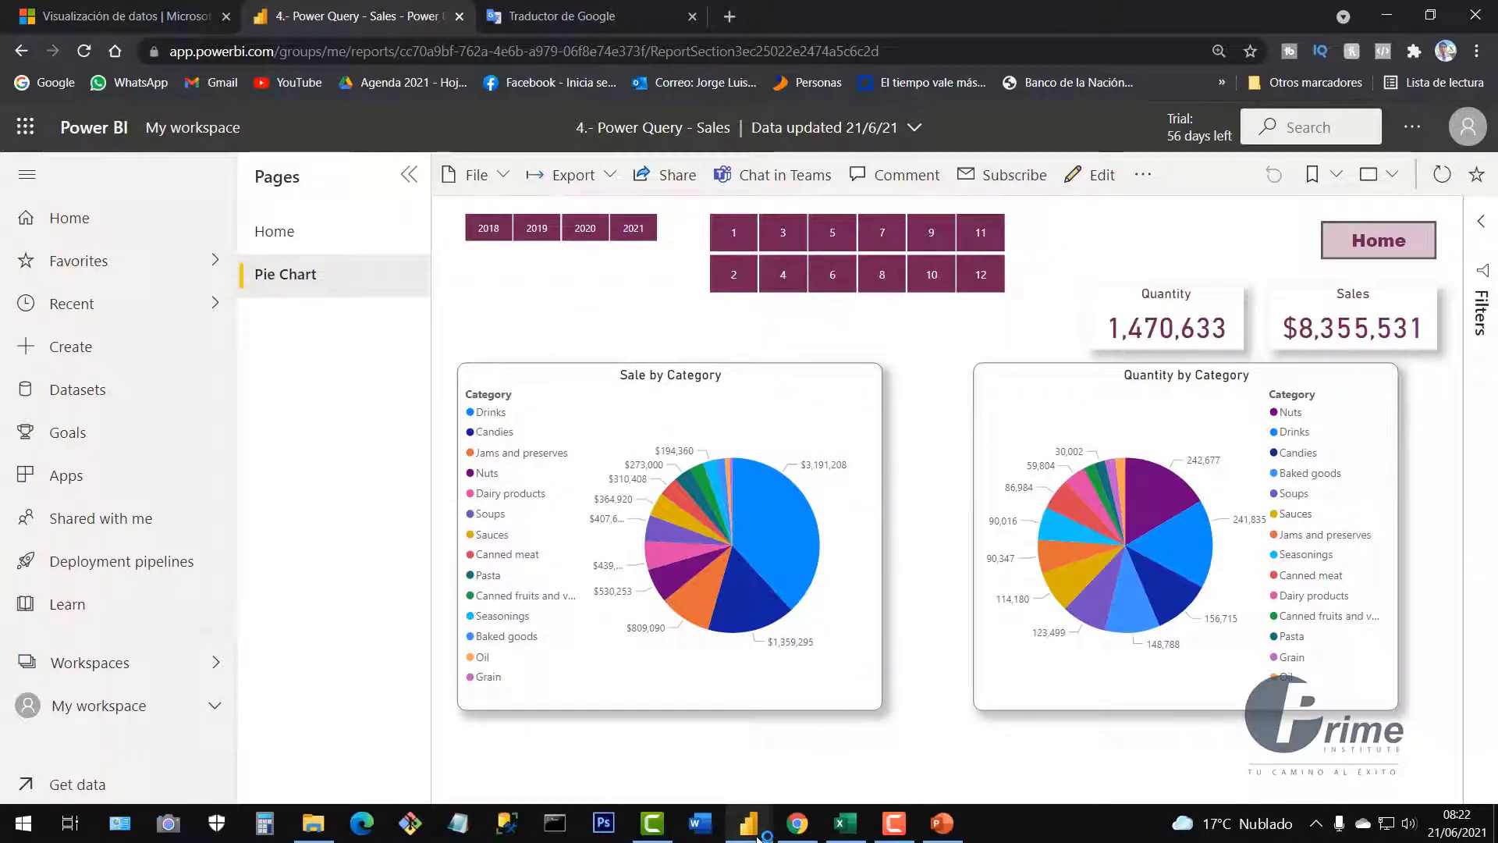
# Switch to the downloaded report in Power BI Desktop and inspect its Sales fields, Home page and data table, ending in the report view
pyautogui.moveTo(755, 837)
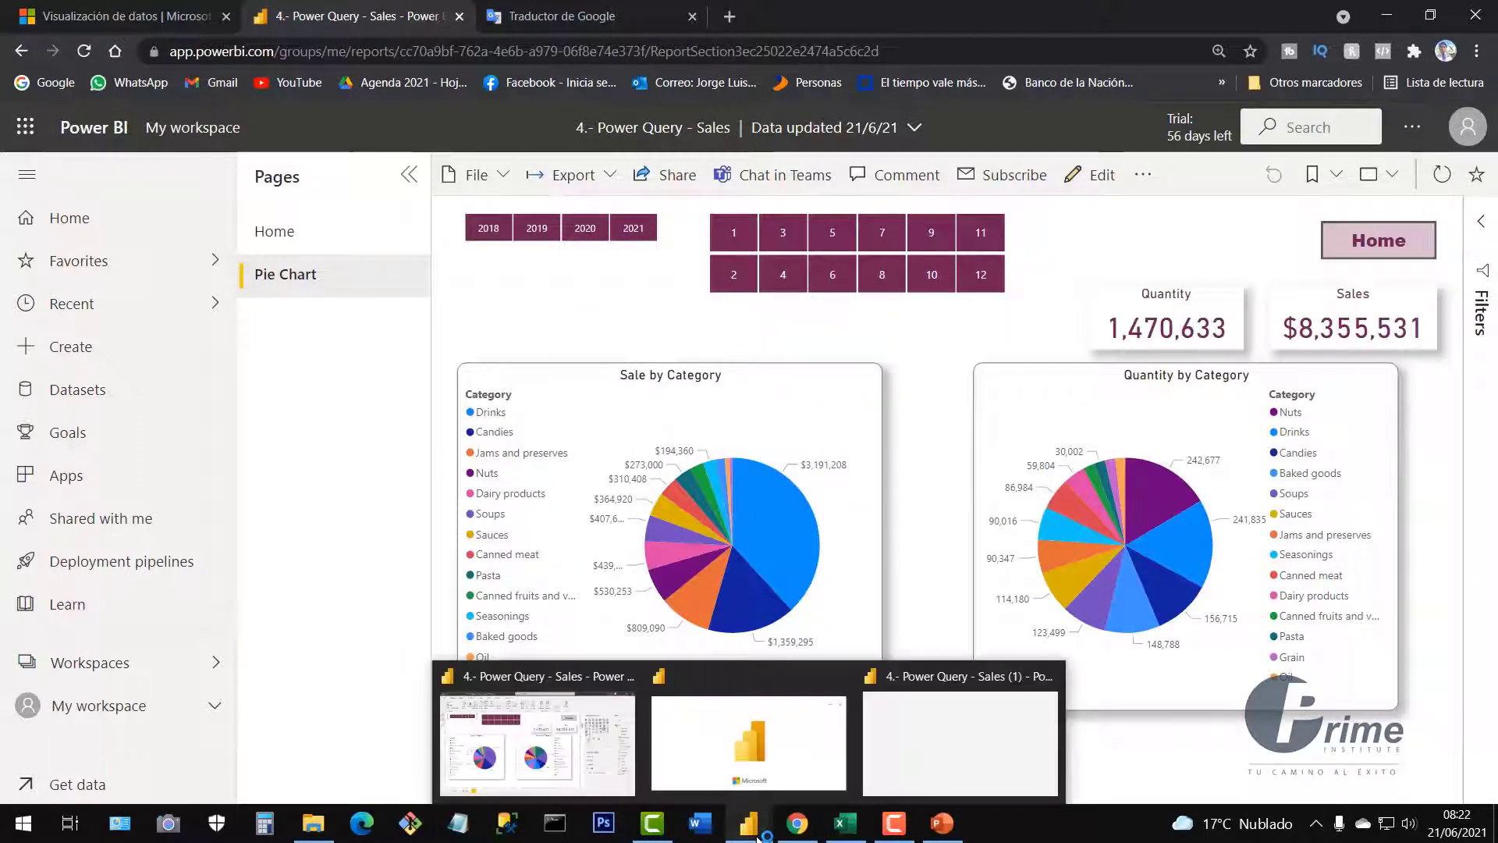
pyautogui.click(928, 768)
pyautogui.moveTo(768, 804)
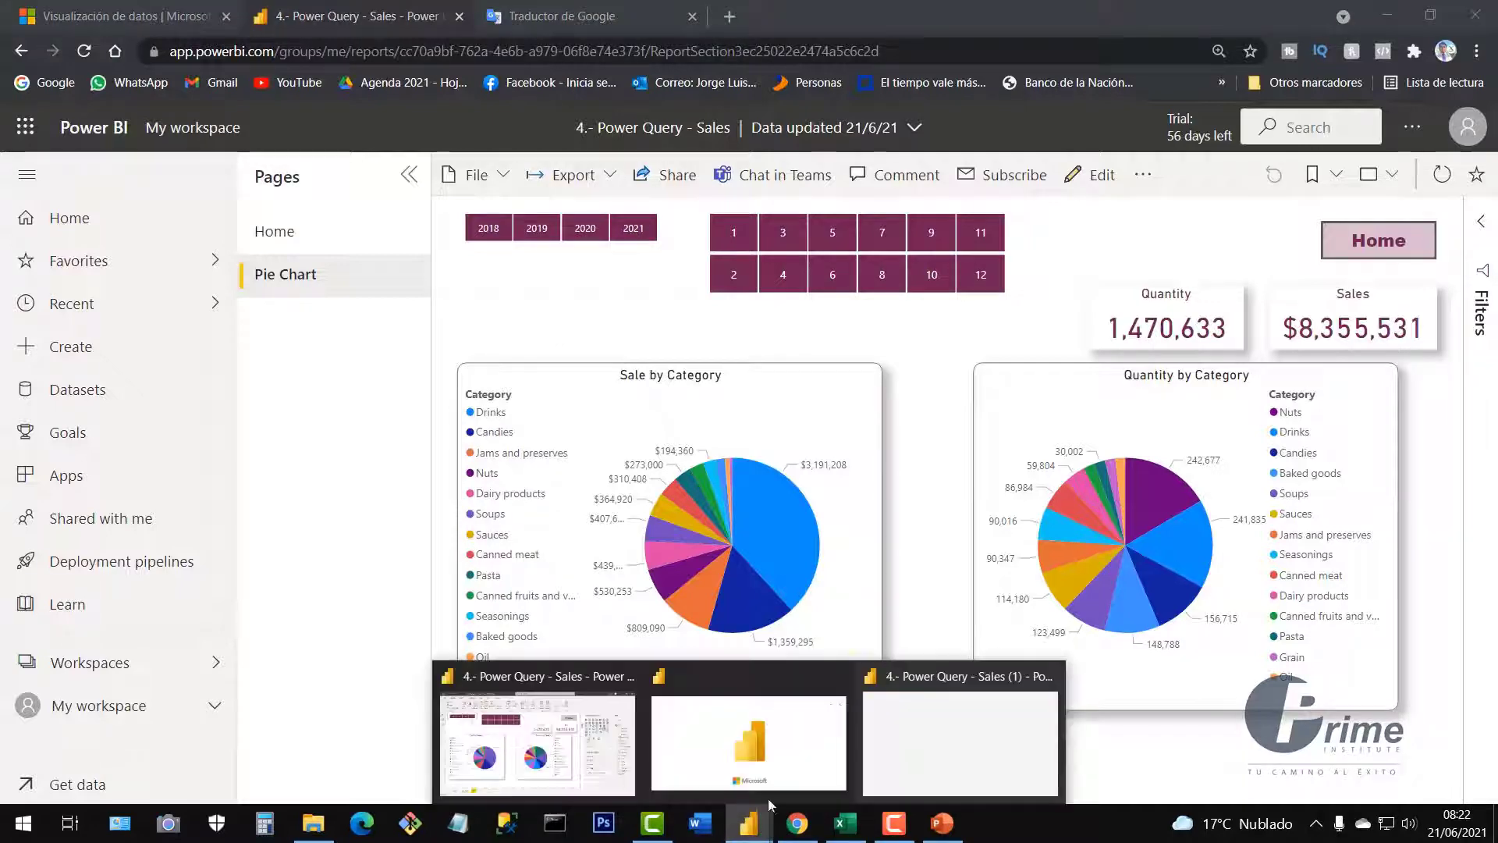
pyautogui.click(782, 750)
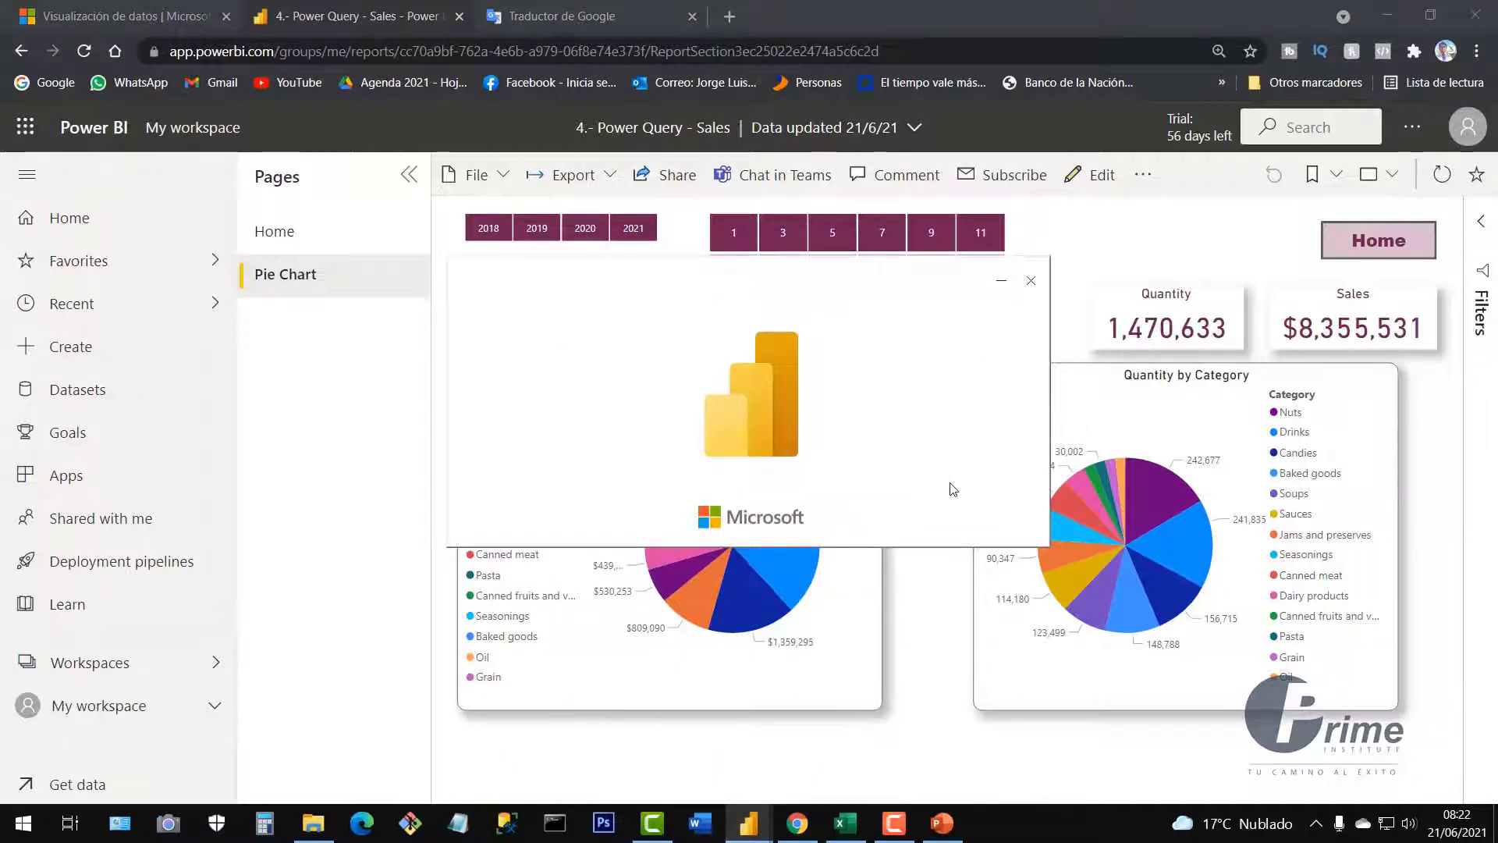
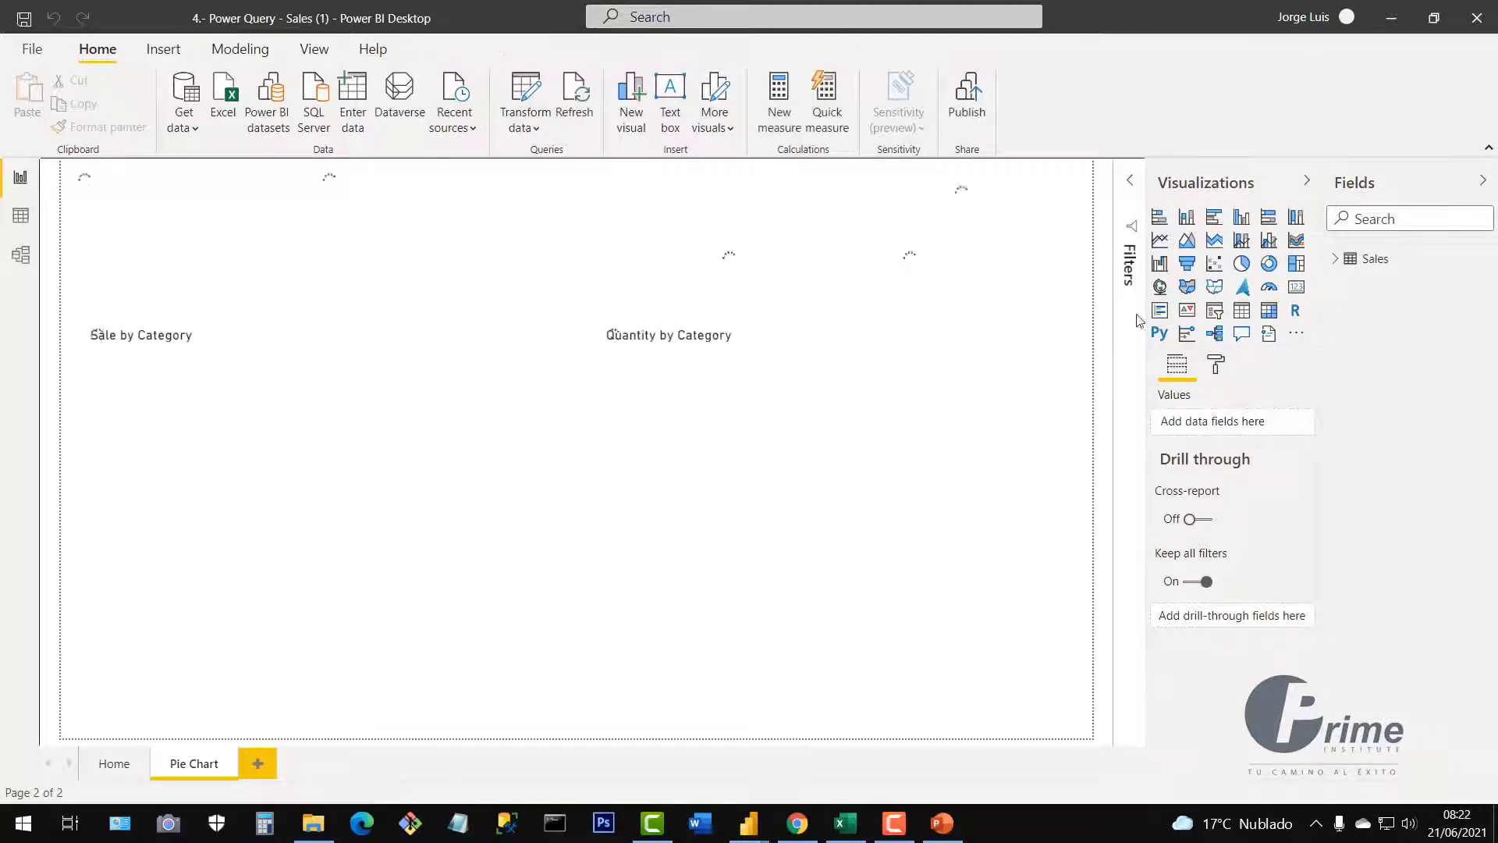
pyautogui.click(1356, 265)
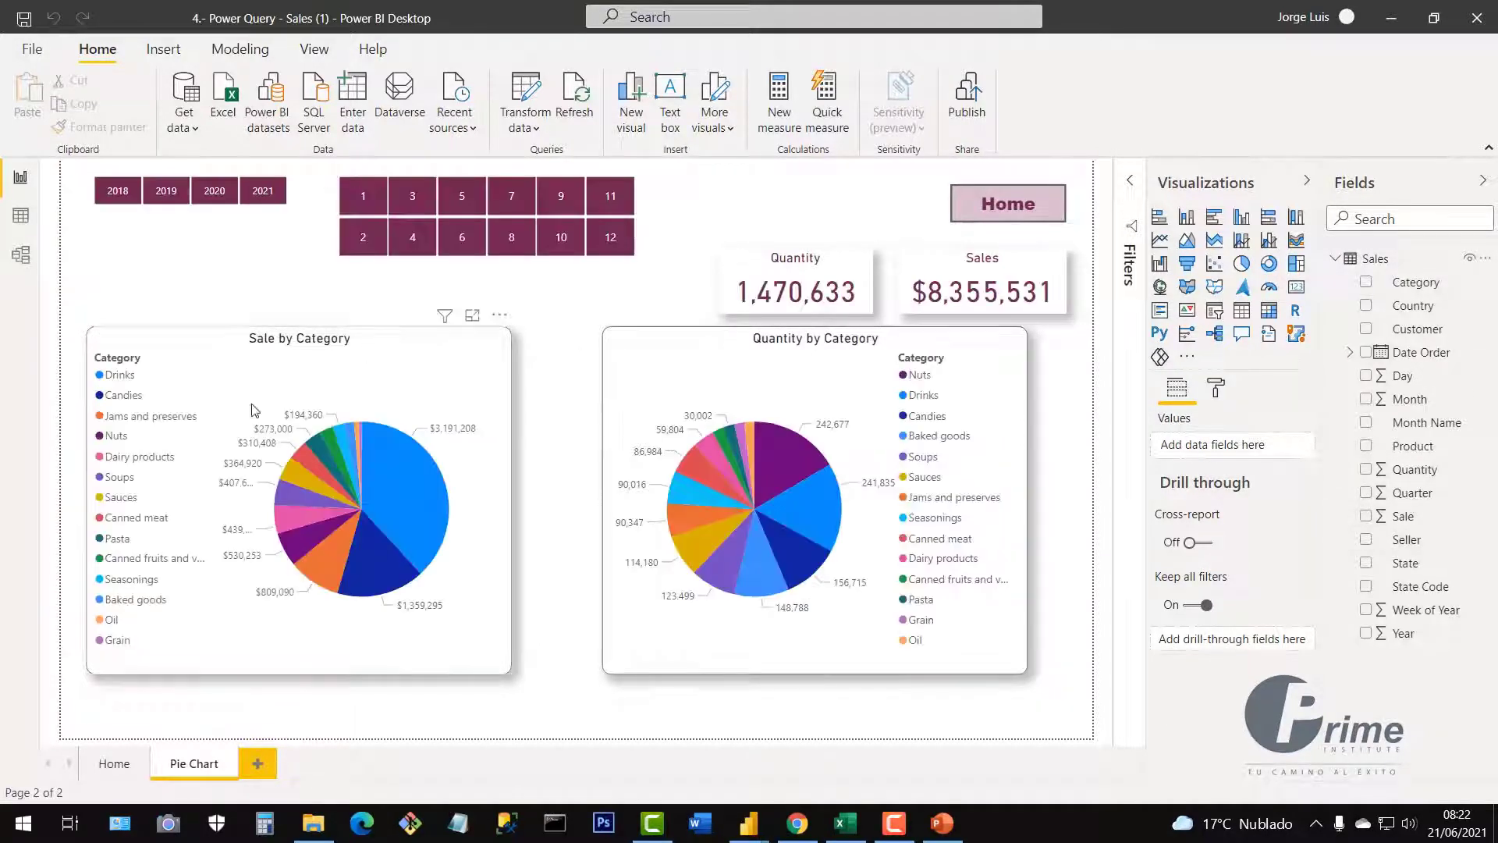
pyautogui.click(111, 774)
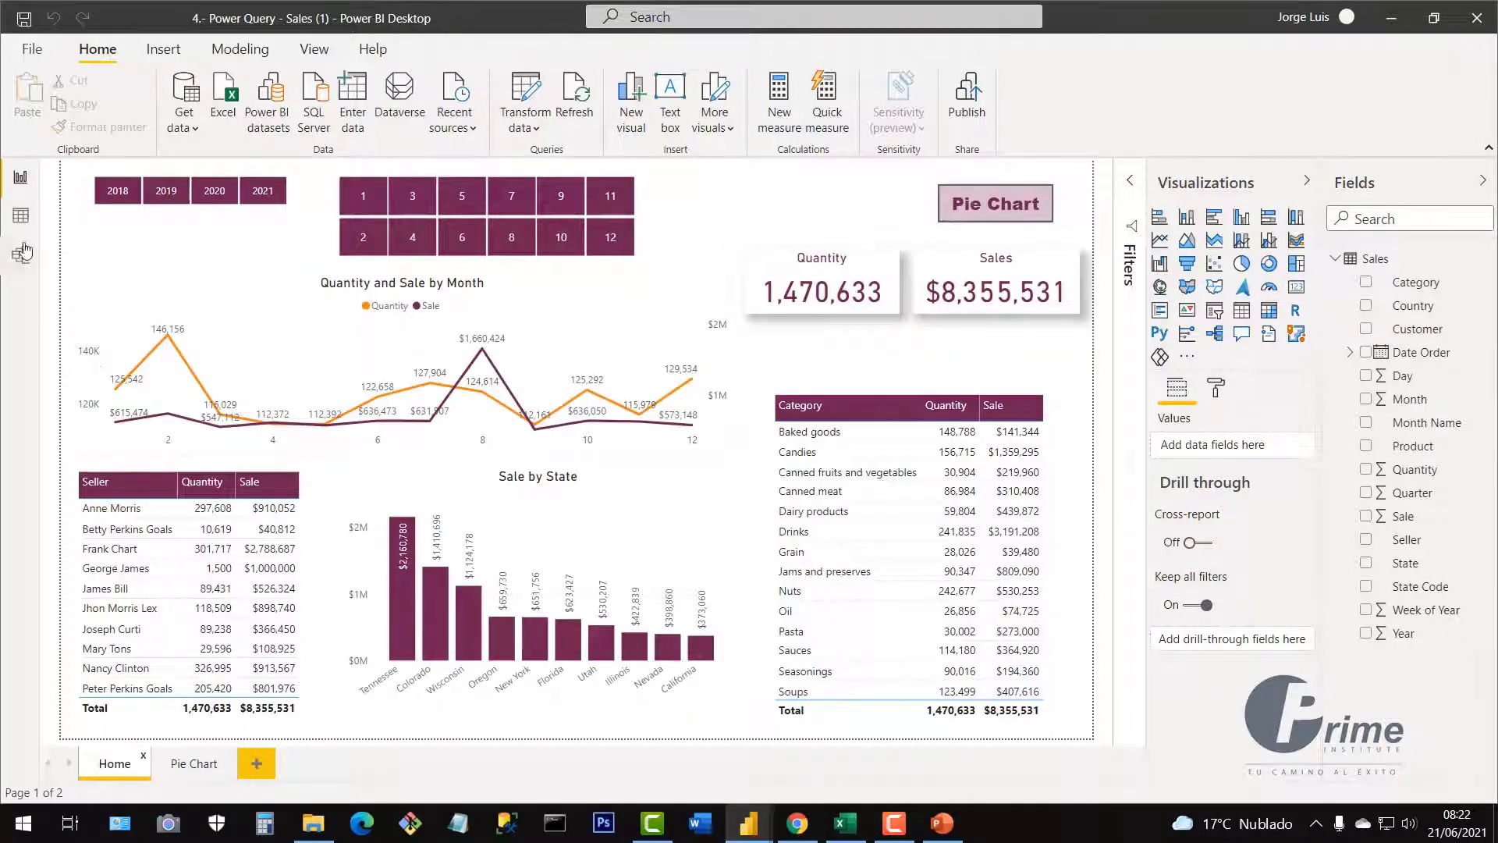
pyautogui.click(21, 215)
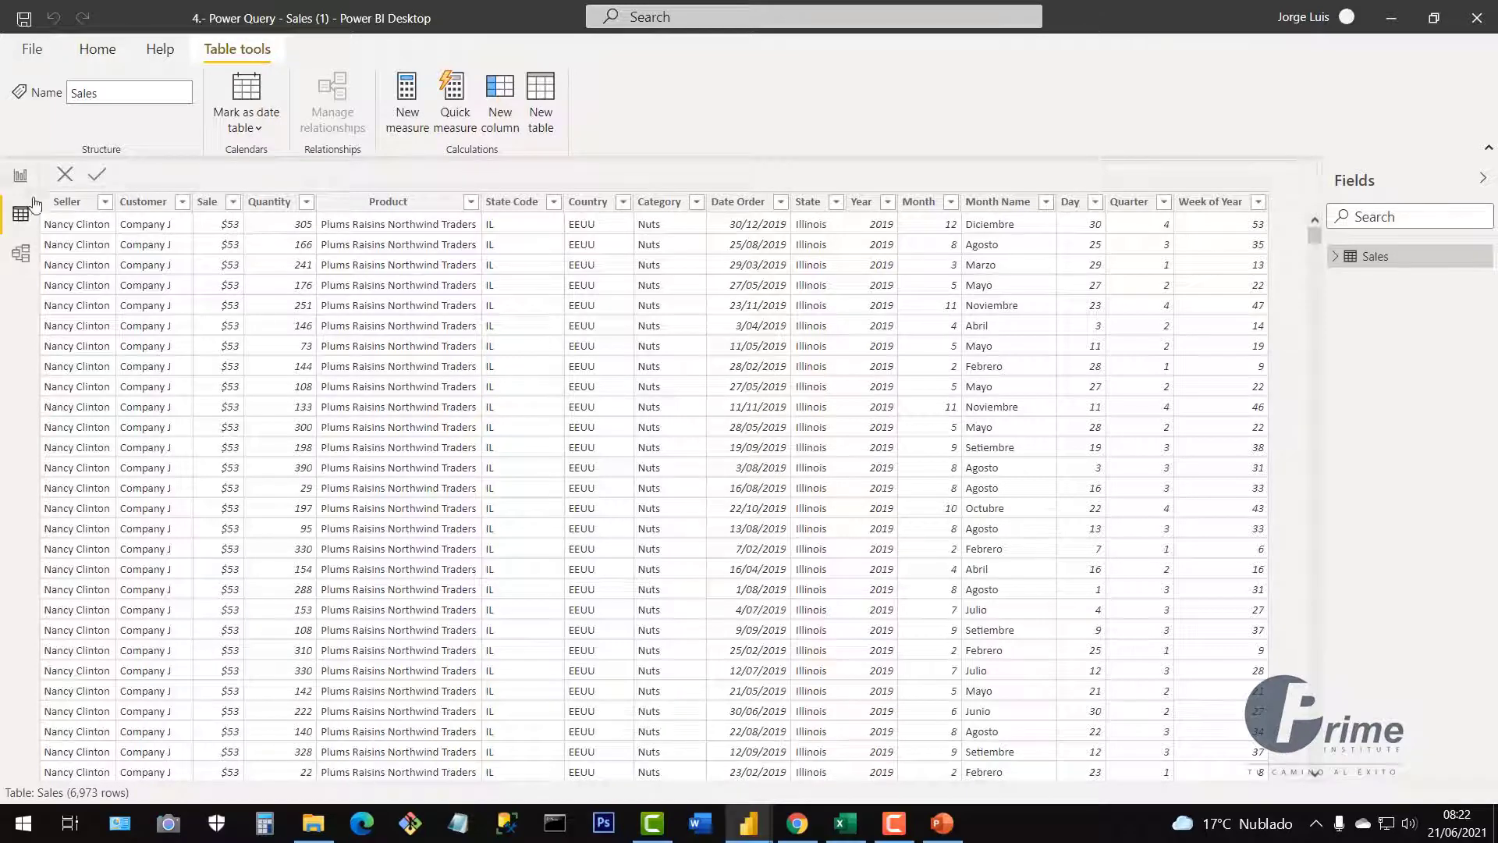
pyautogui.click(21, 176)
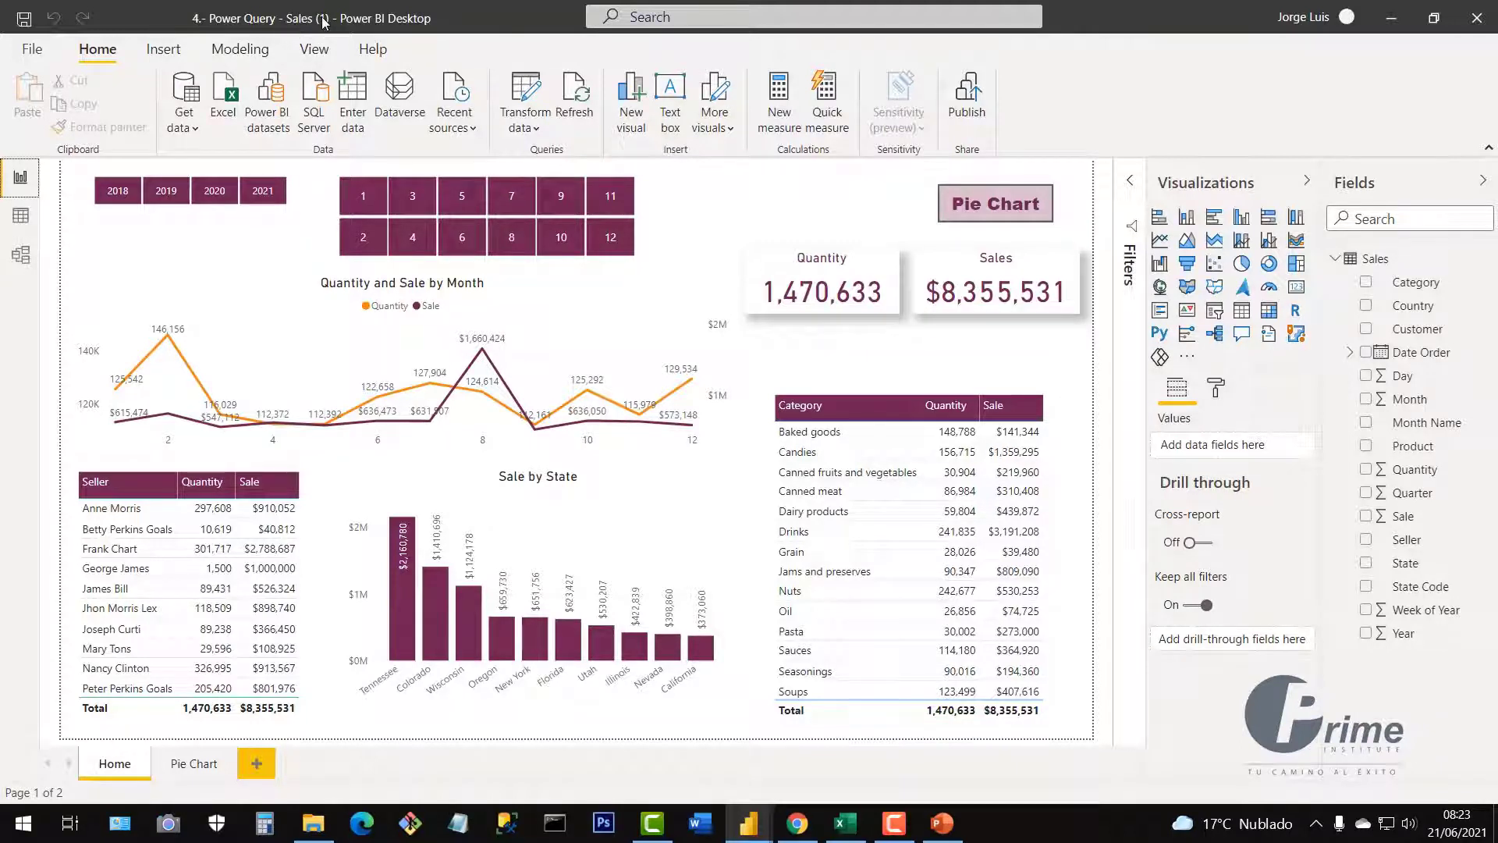
# Review the downloaded report's Sales and States queries in Power Query Editor, then close the editor
pyautogui.click(536, 126)
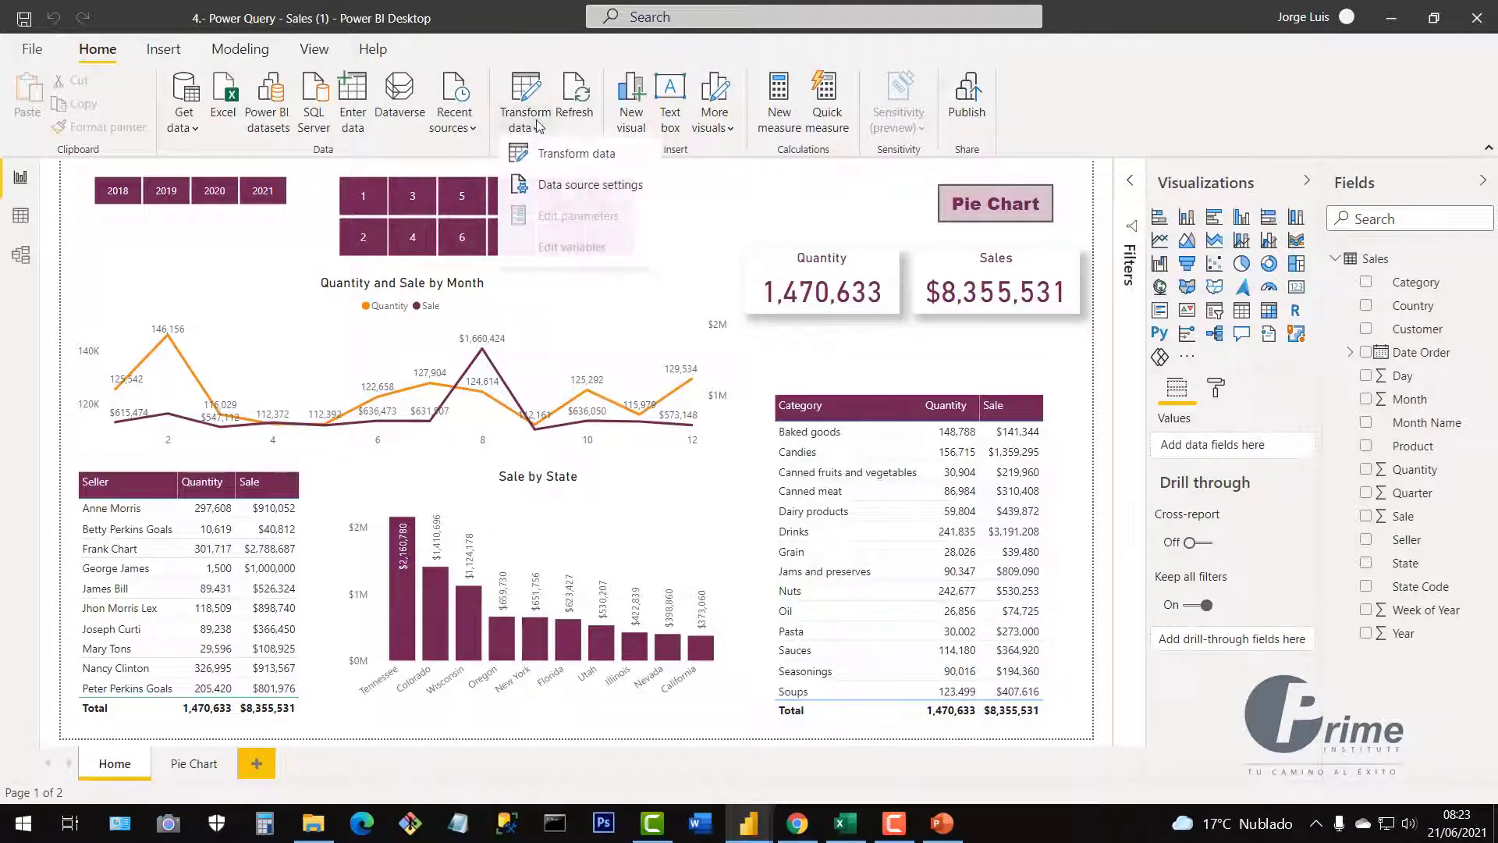
pyautogui.click(574, 162)
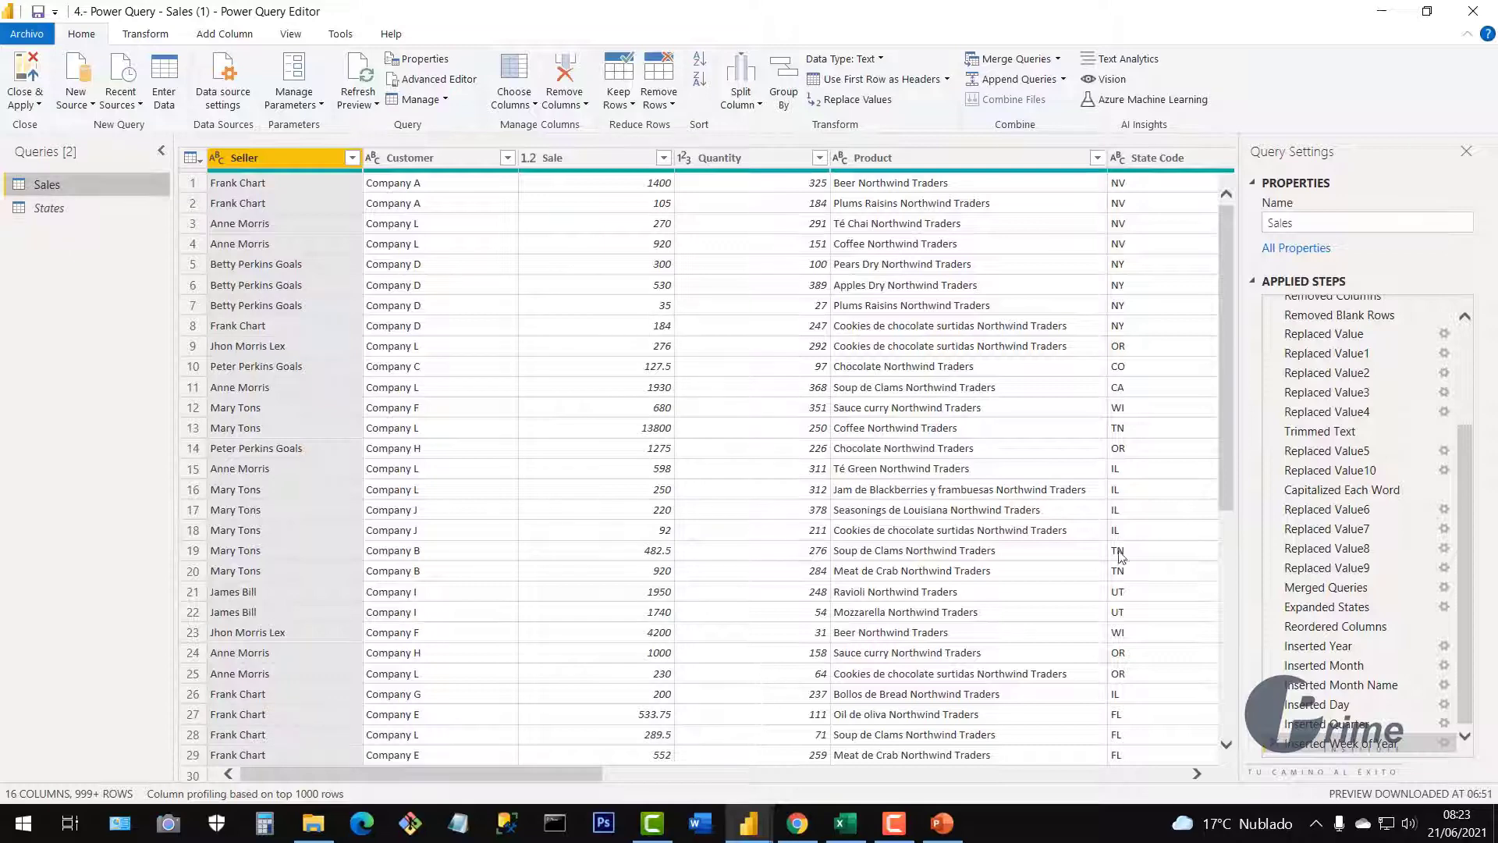
pyautogui.scroll(-3, 401, 405)
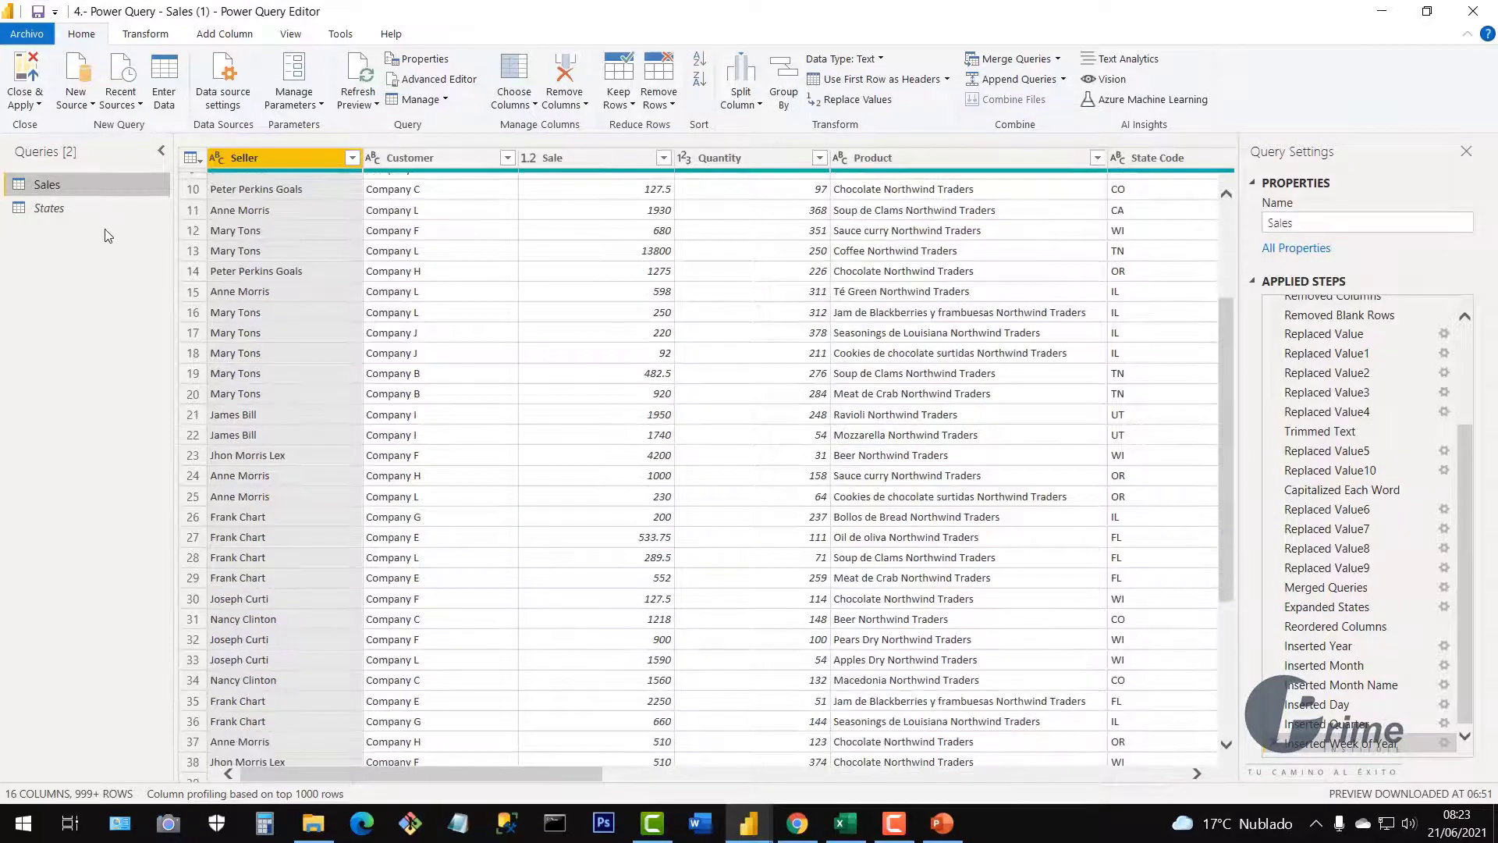
pyautogui.click(85, 216)
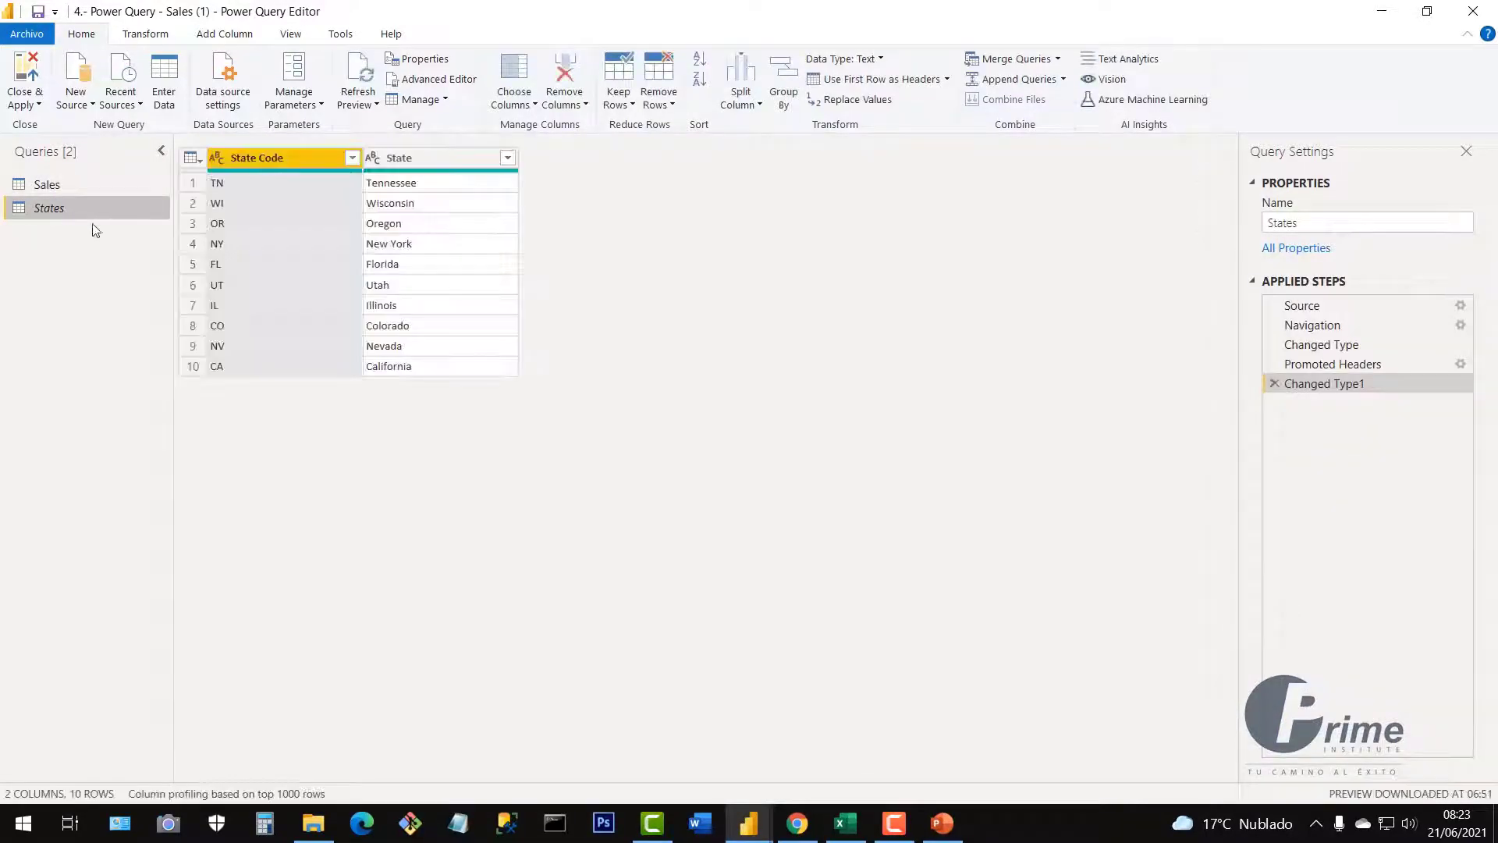
pyautogui.click(68, 187)
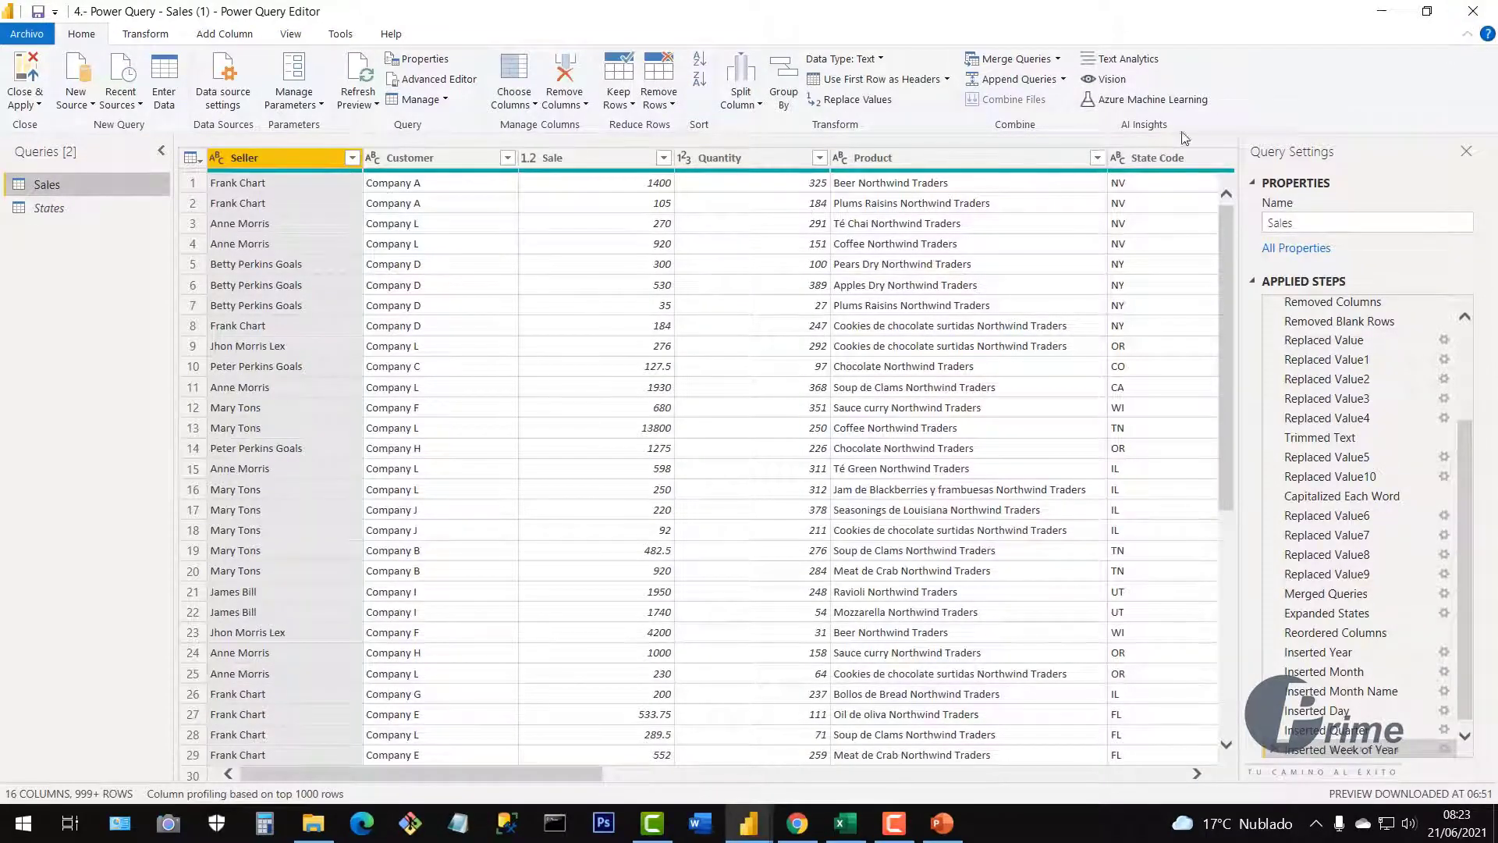
pyautogui.click(1479, 11)
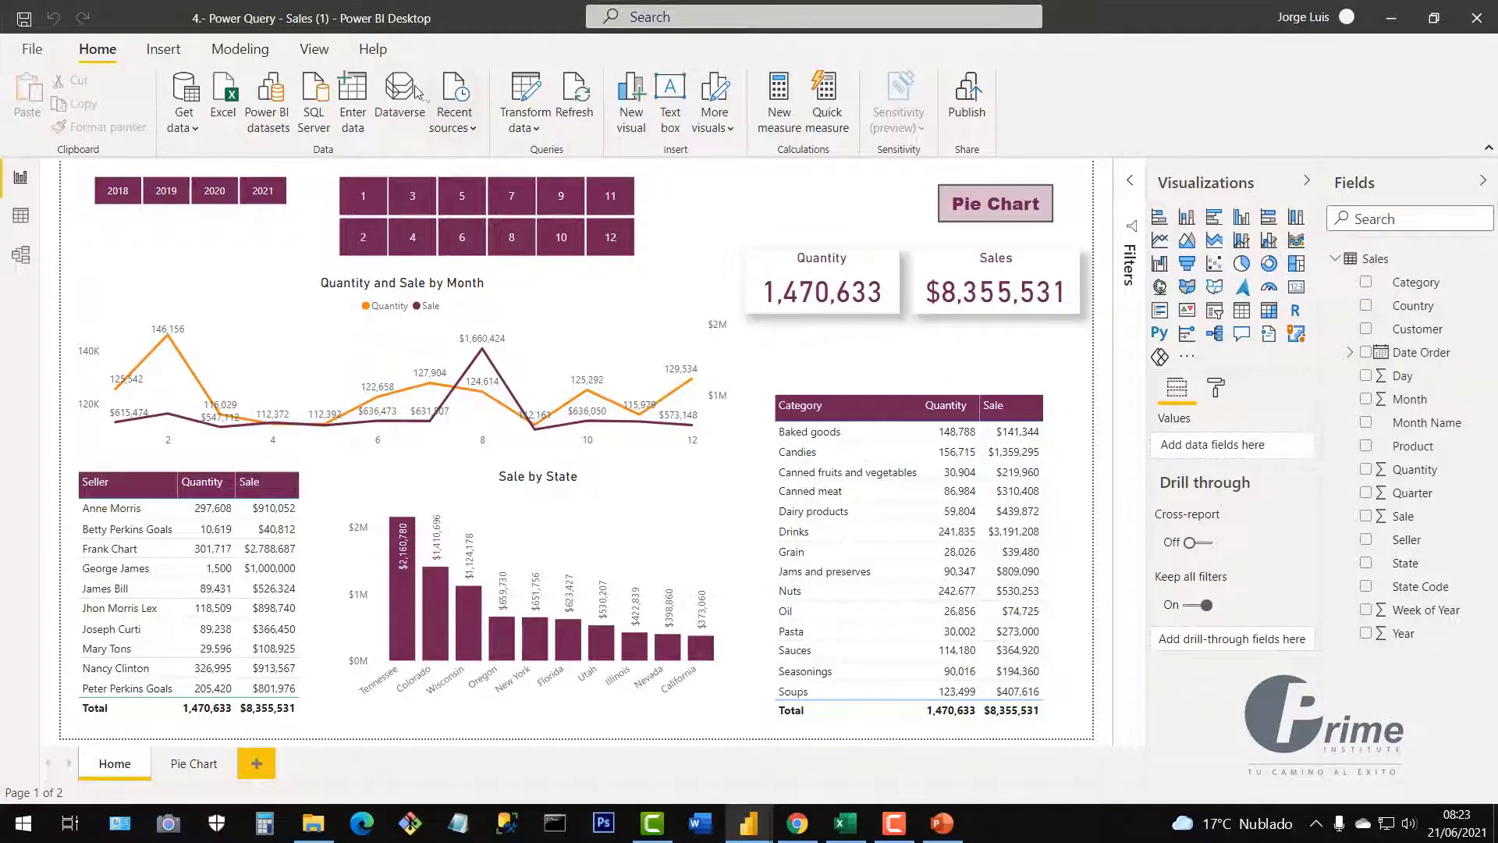
# Close the downloaded report copy and switch back to the original 4.- Power Query - Sales report in Power BI Desktop
pyautogui.click(1476, 17)
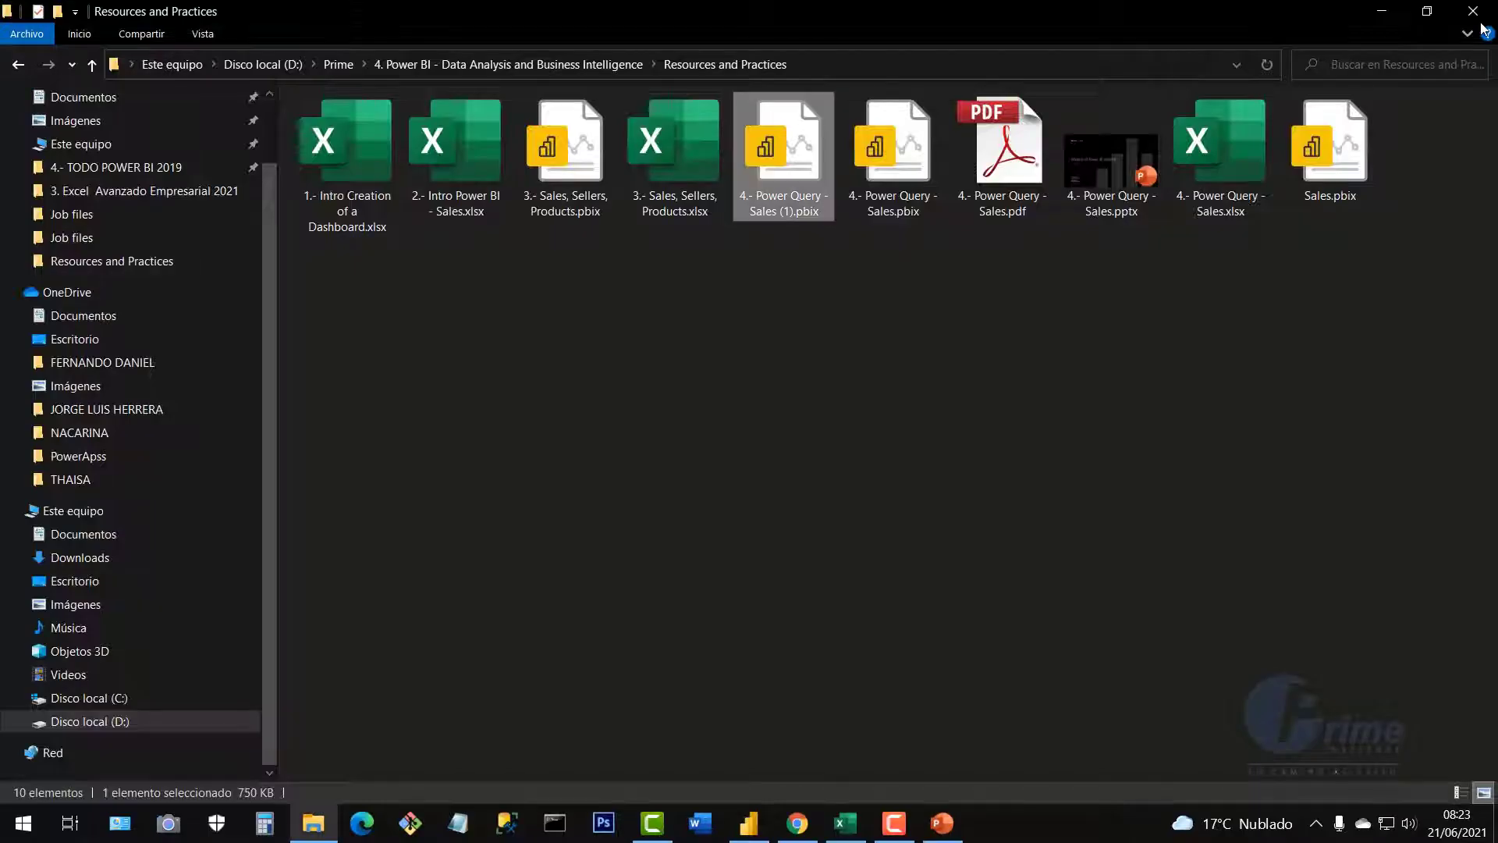
pyautogui.click(749, 822)
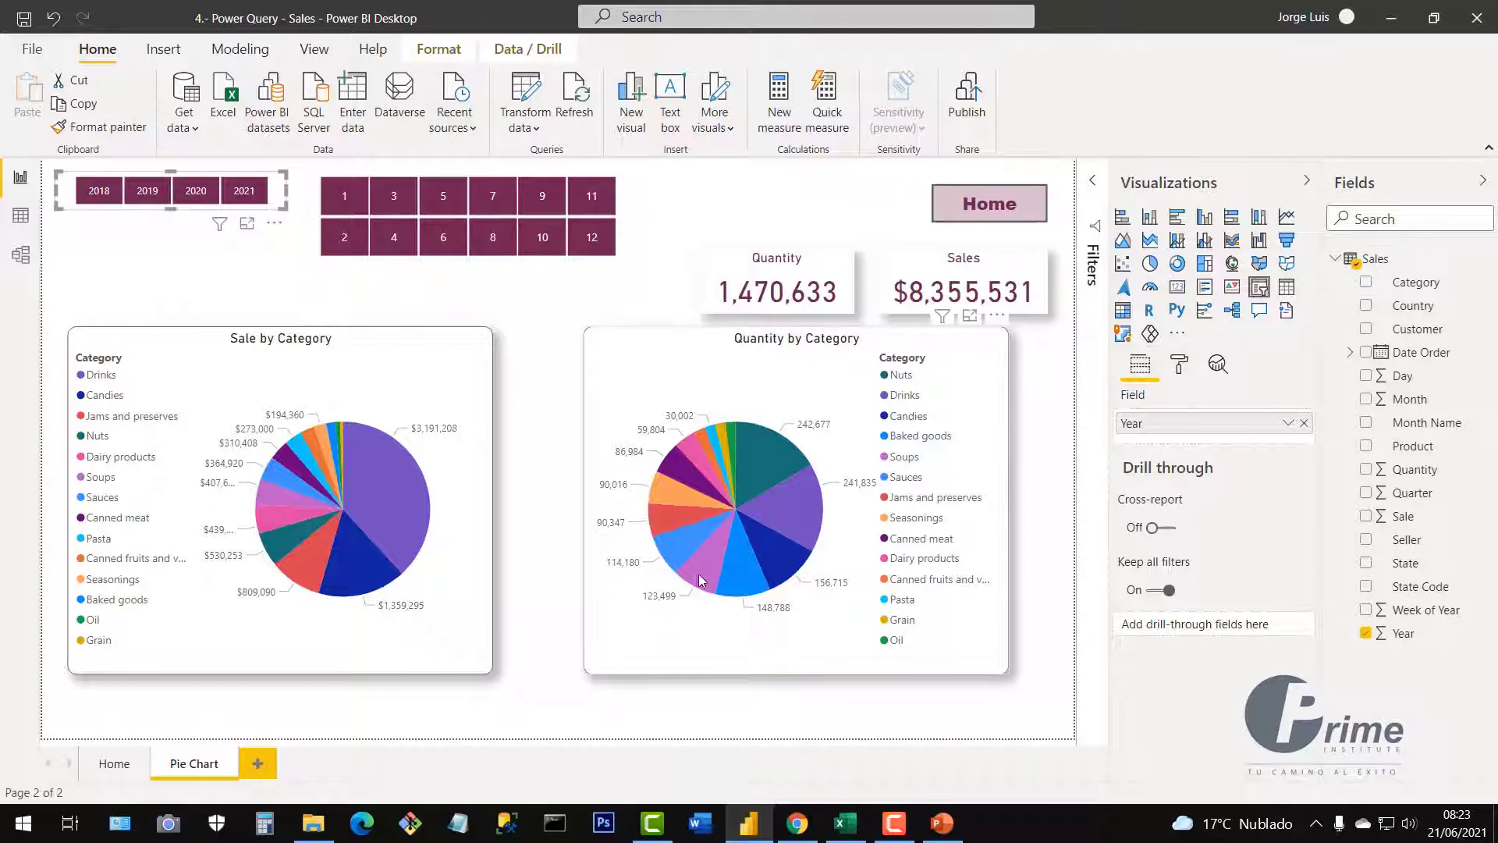
# Switch to Chrome and review the file and export options of the published 4.- Power Query - Sales report
pyautogui.click(796, 835)
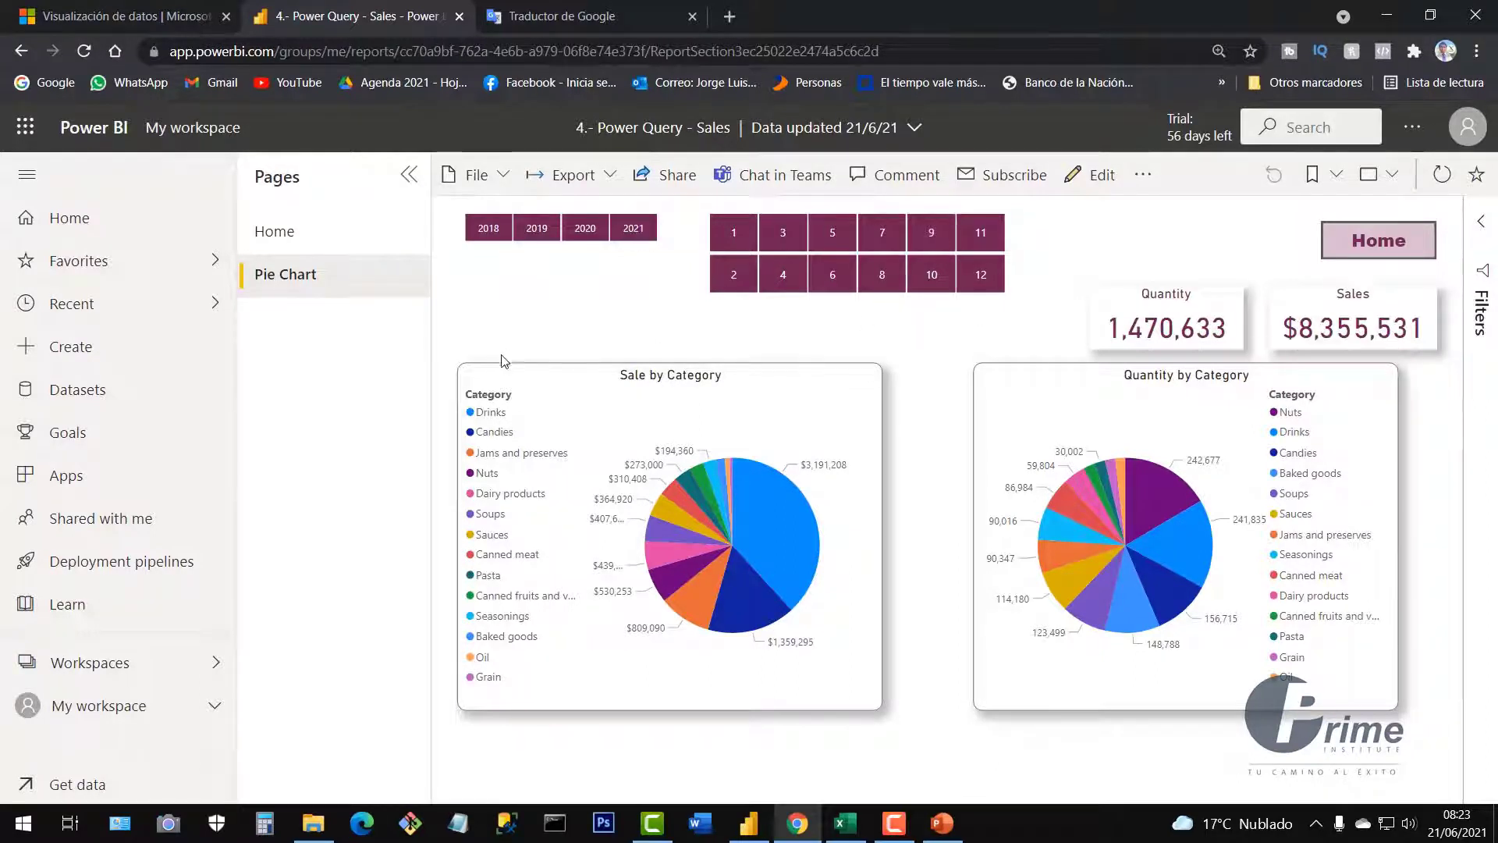
pyautogui.click(493, 175)
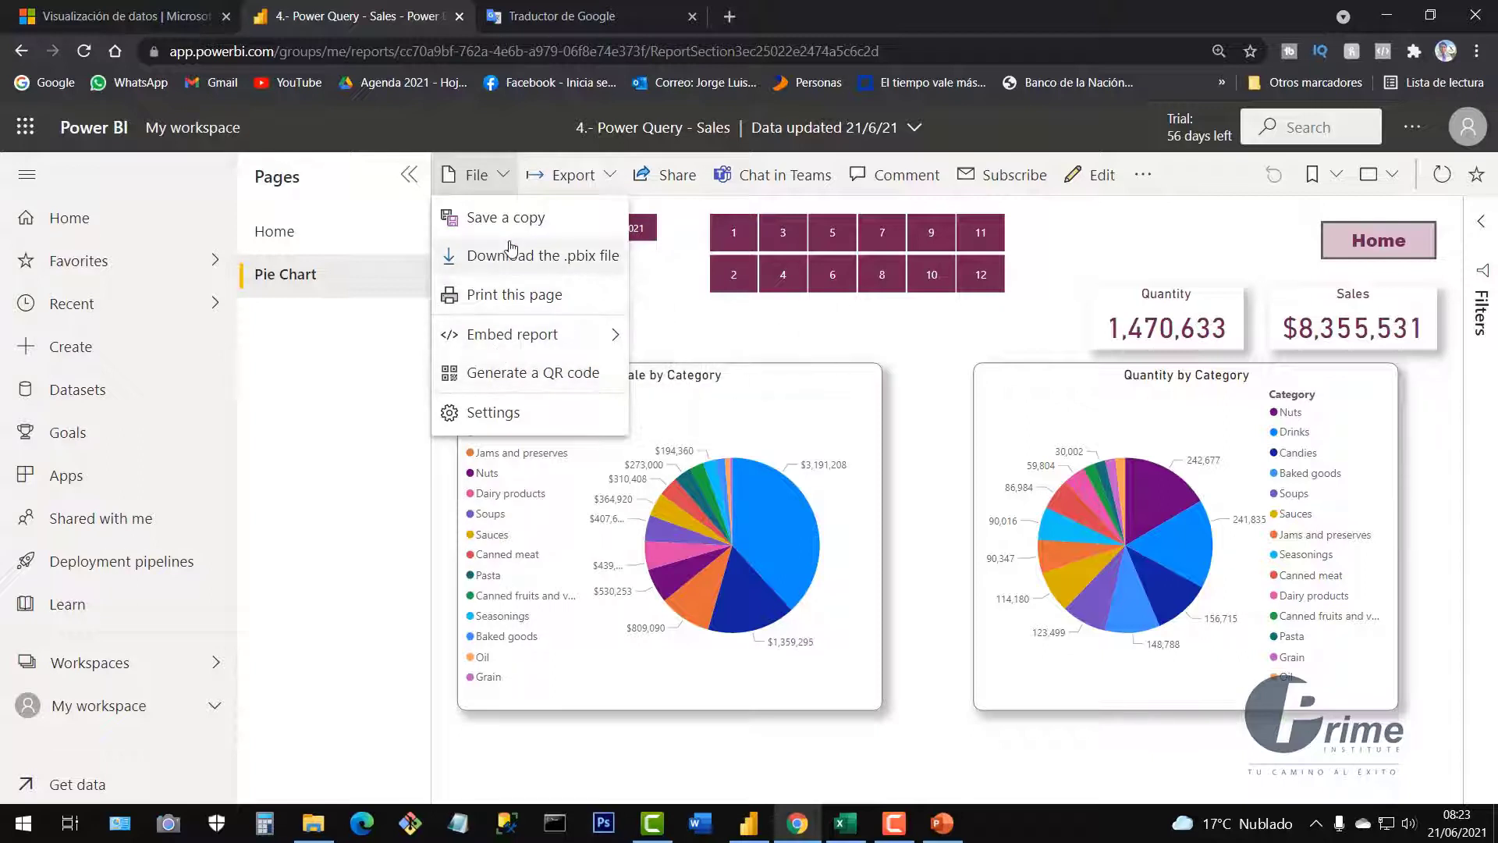
pyautogui.click(610, 176)
pyautogui.click(610, 178)
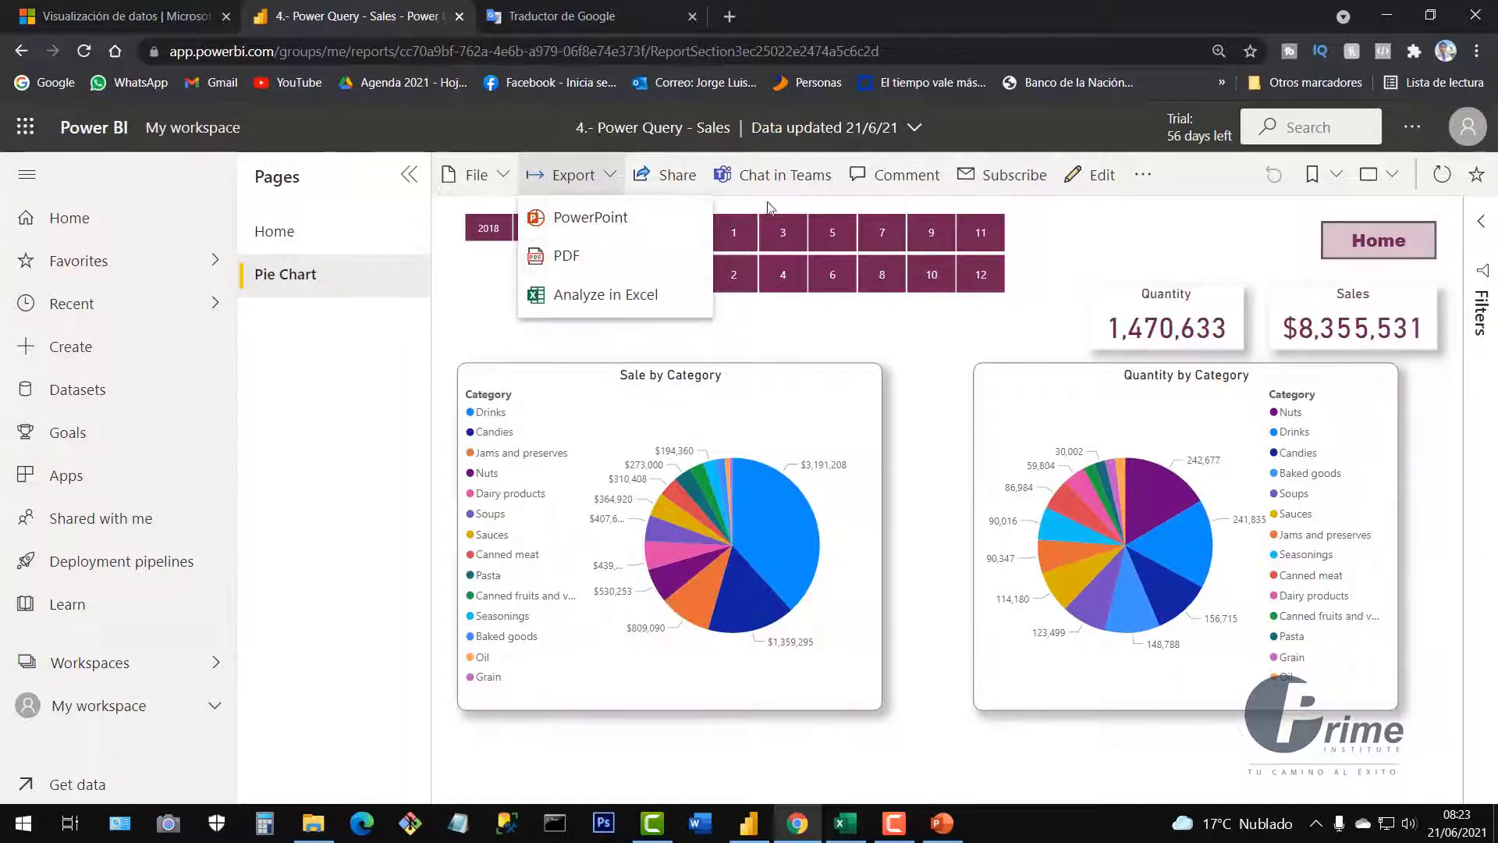
pyautogui.click(968, 234)
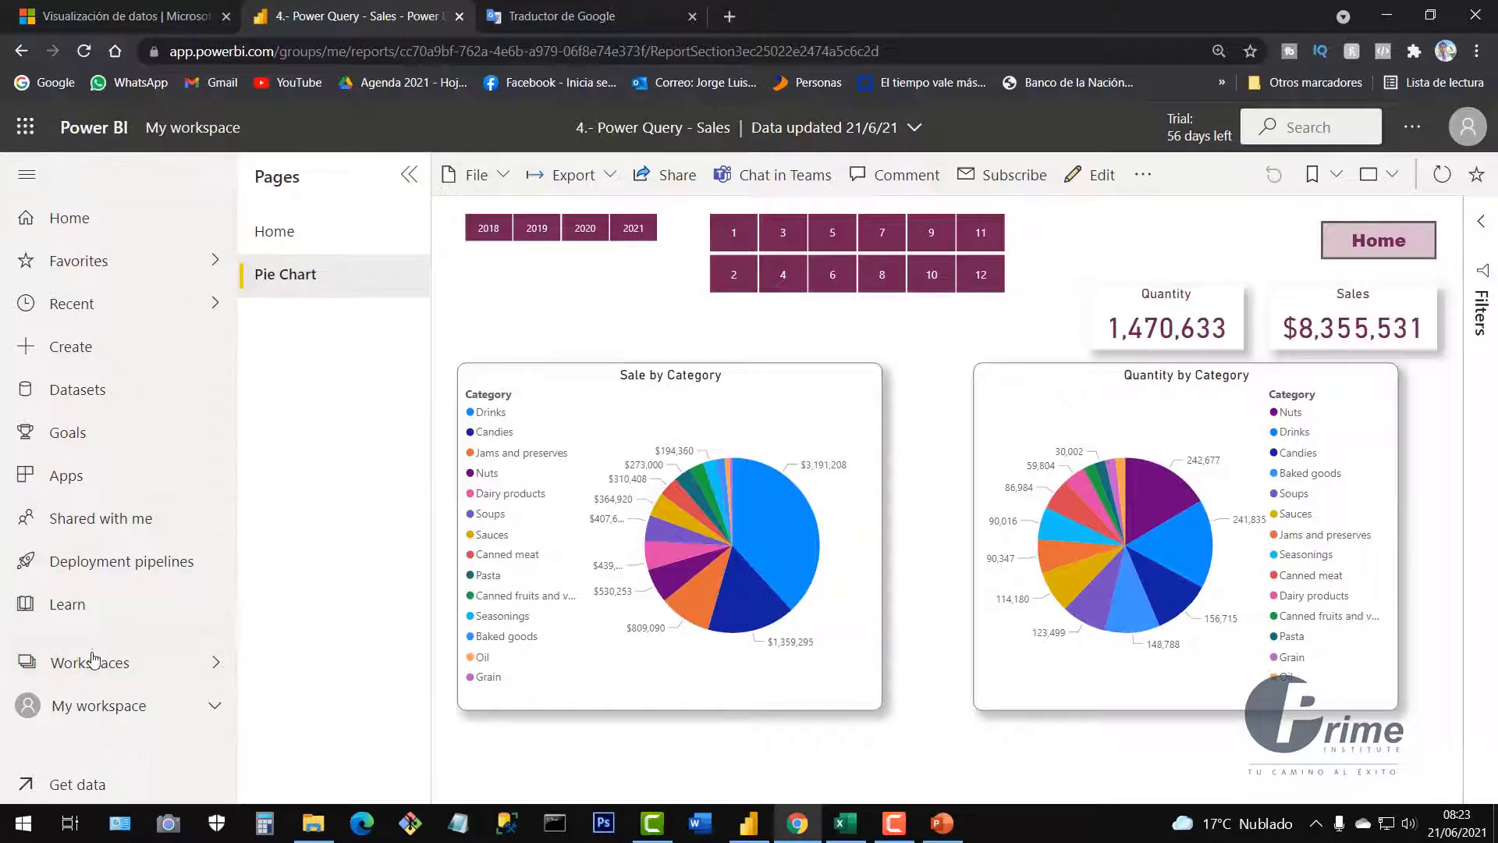
# Go to My workspace and look through its list of reports, datasets and dashboards
pyautogui.click(82, 672)
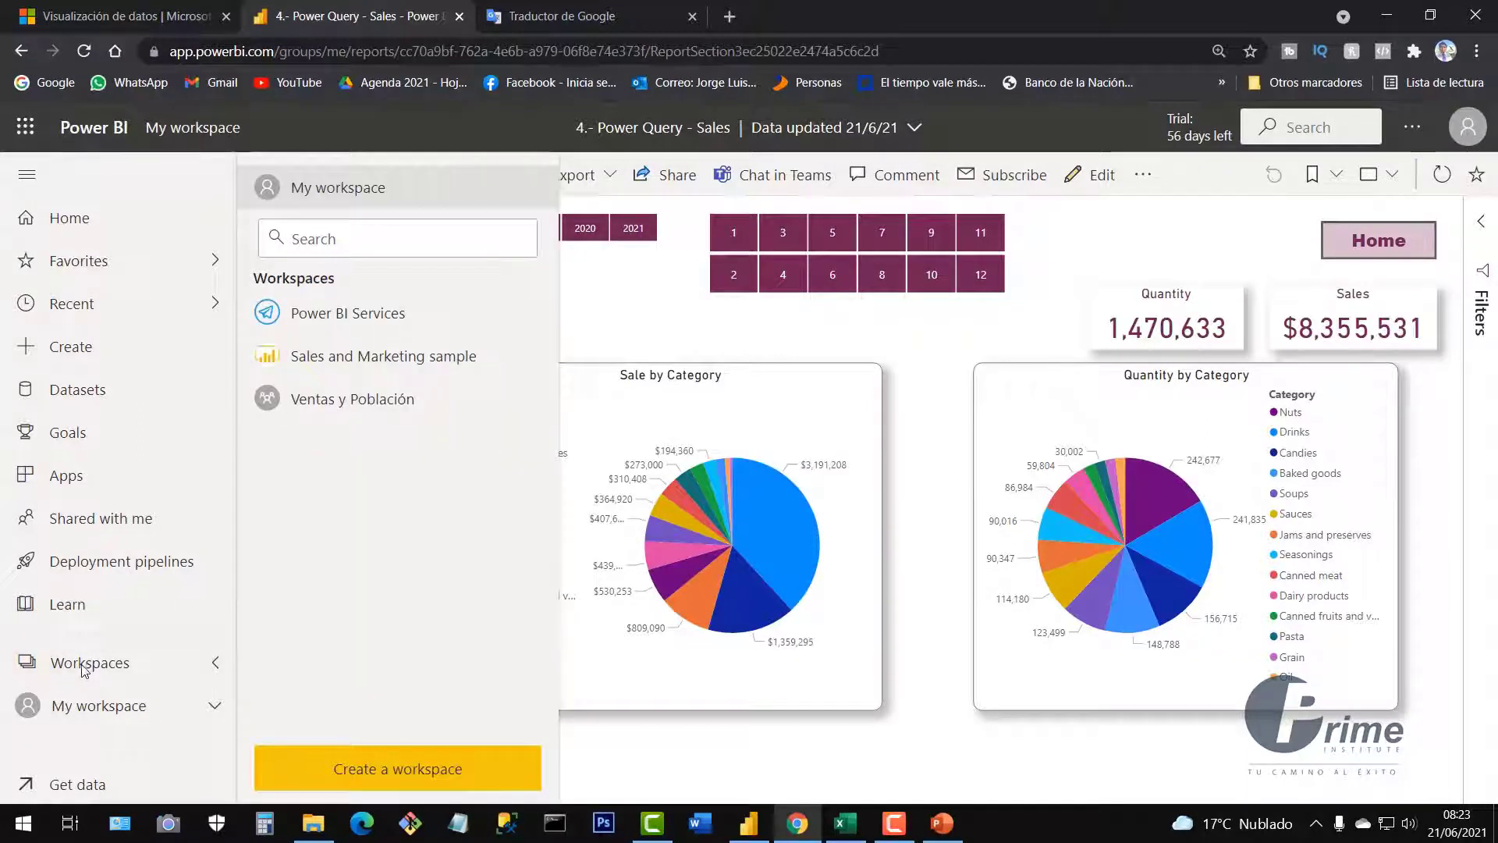
pyautogui.click(317, 192)
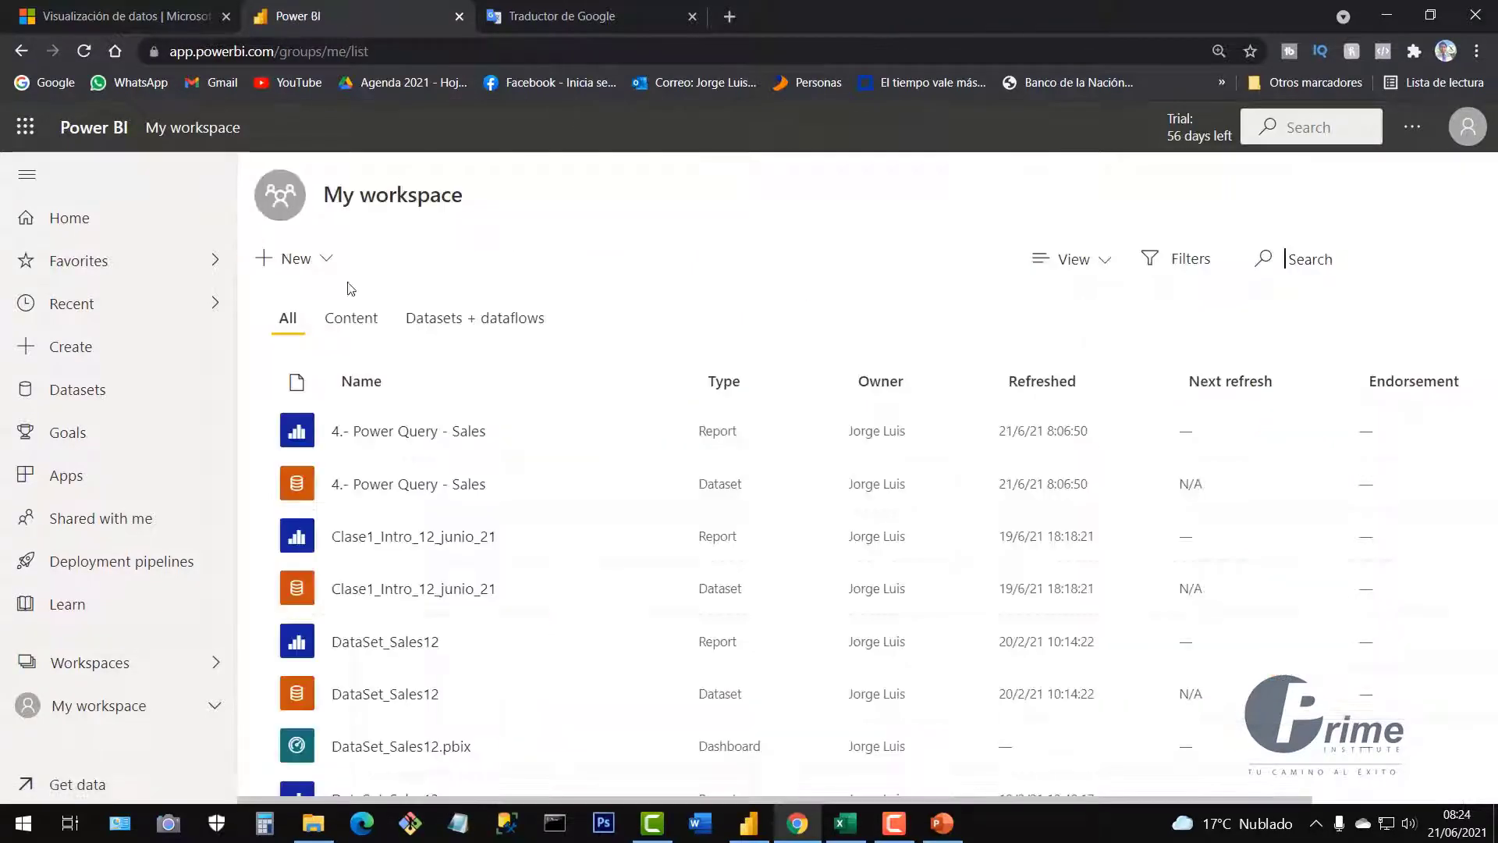
pyautogui.scroll(-5, 512, 585)
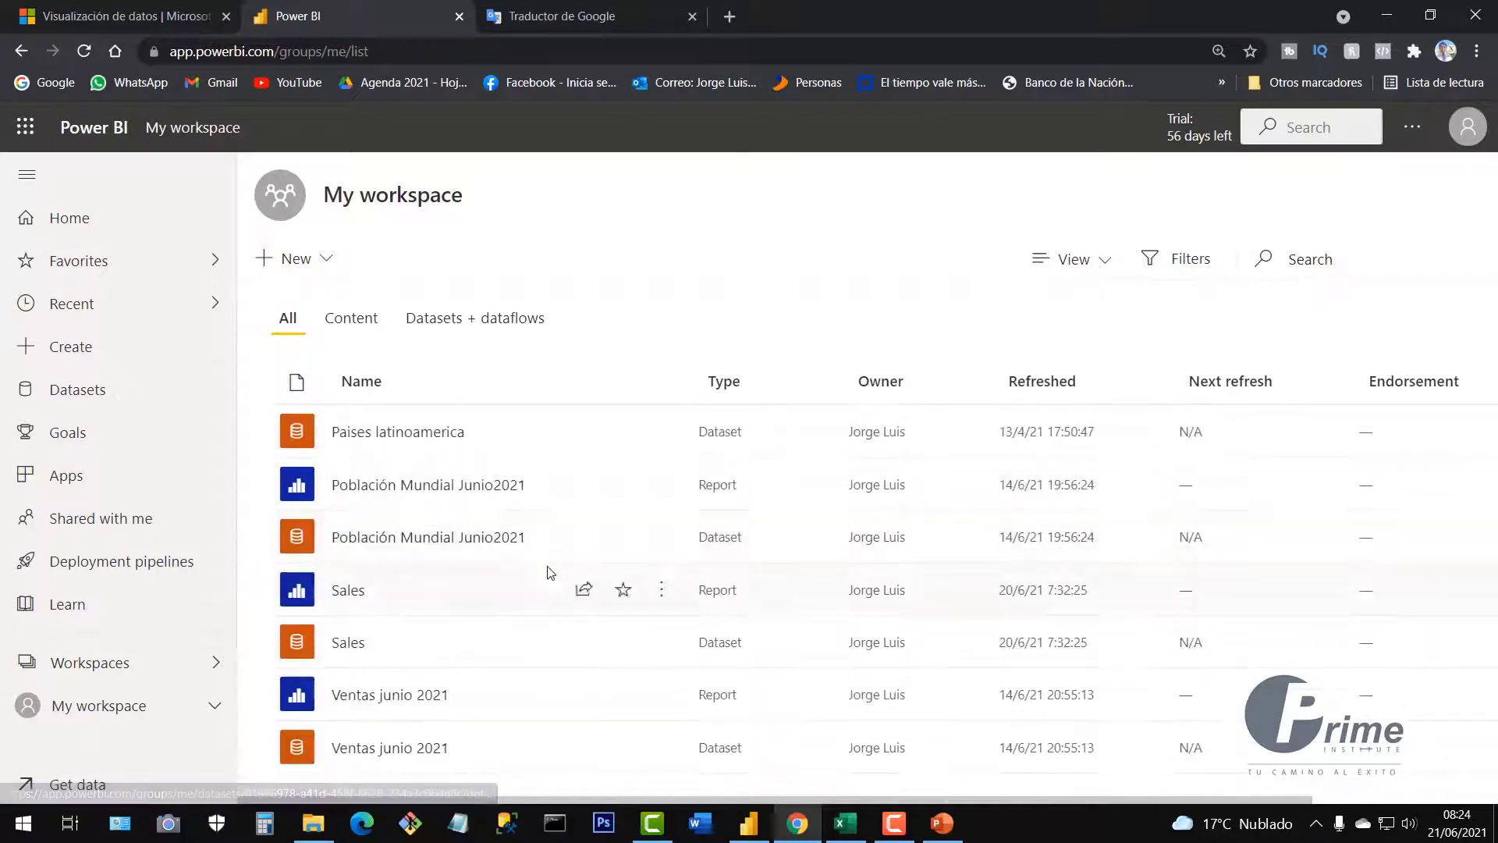
pyautogui.scroll(10, 548, 572)
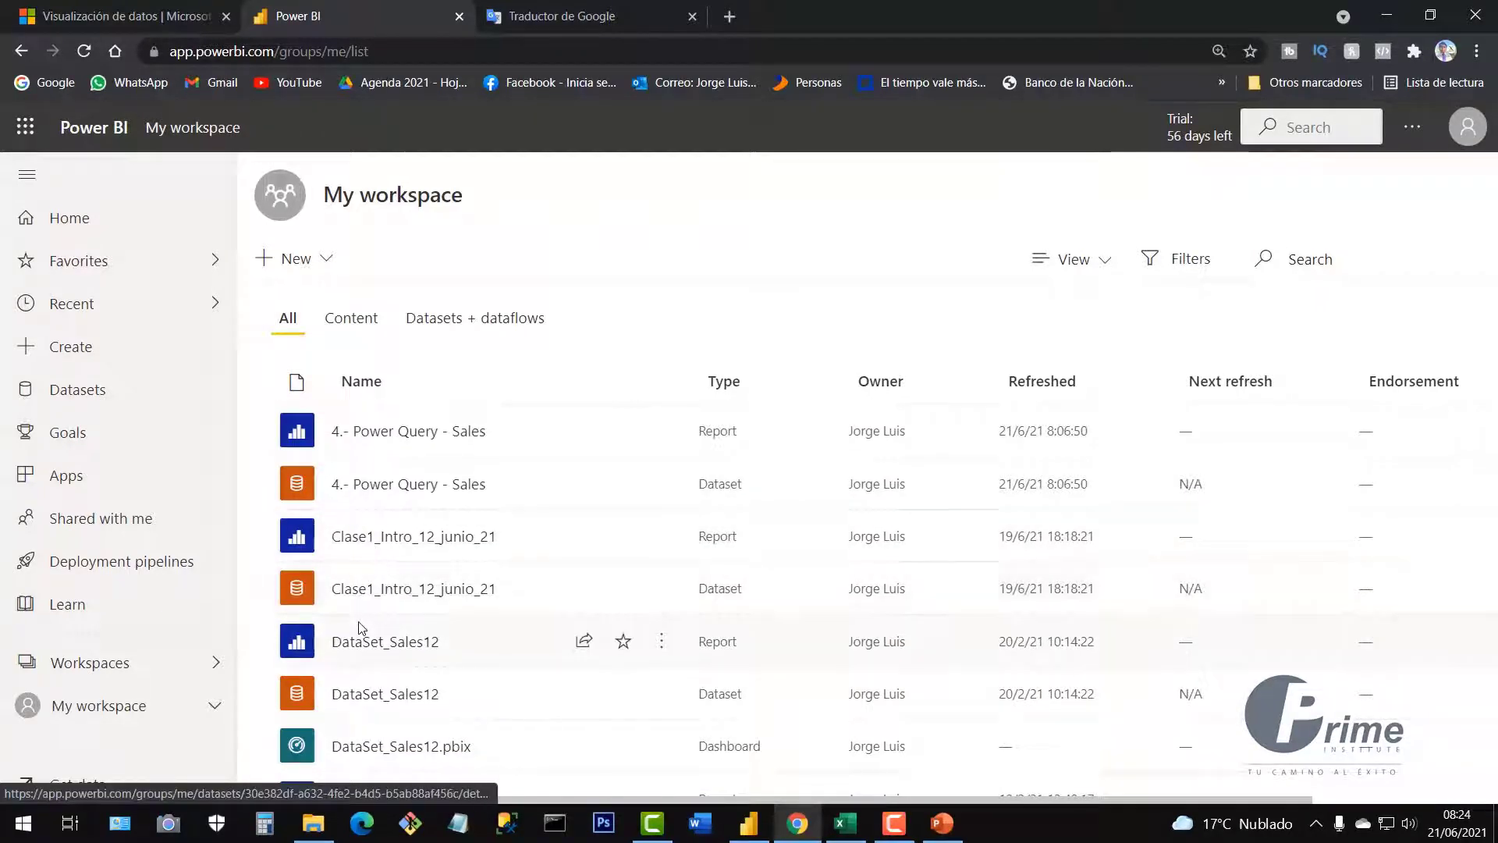
pyautogui.scroll(-5, 382, 636)
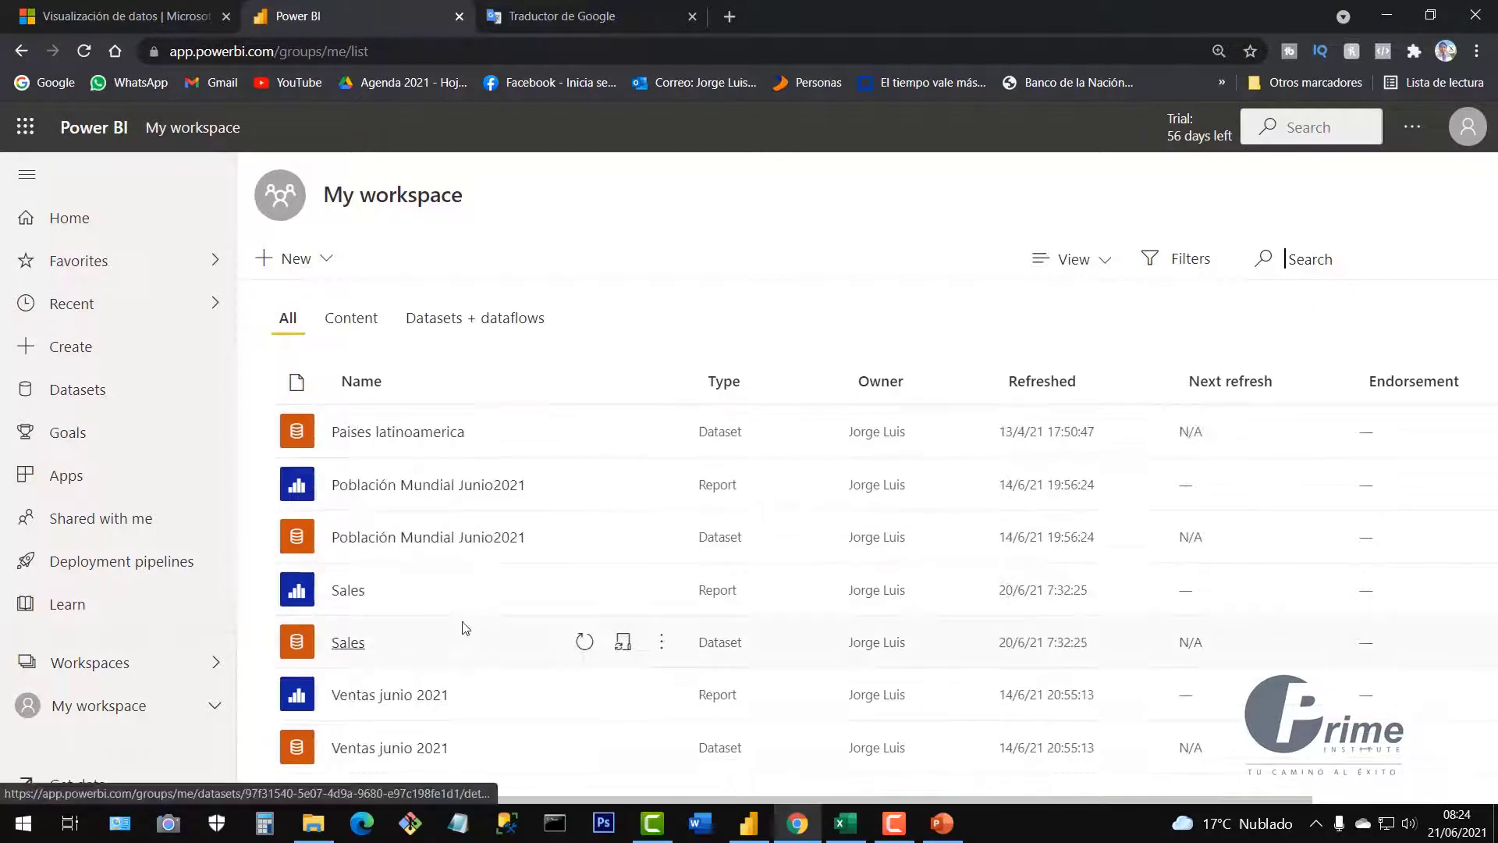
pyautogui.scroll(5, 461, 625)
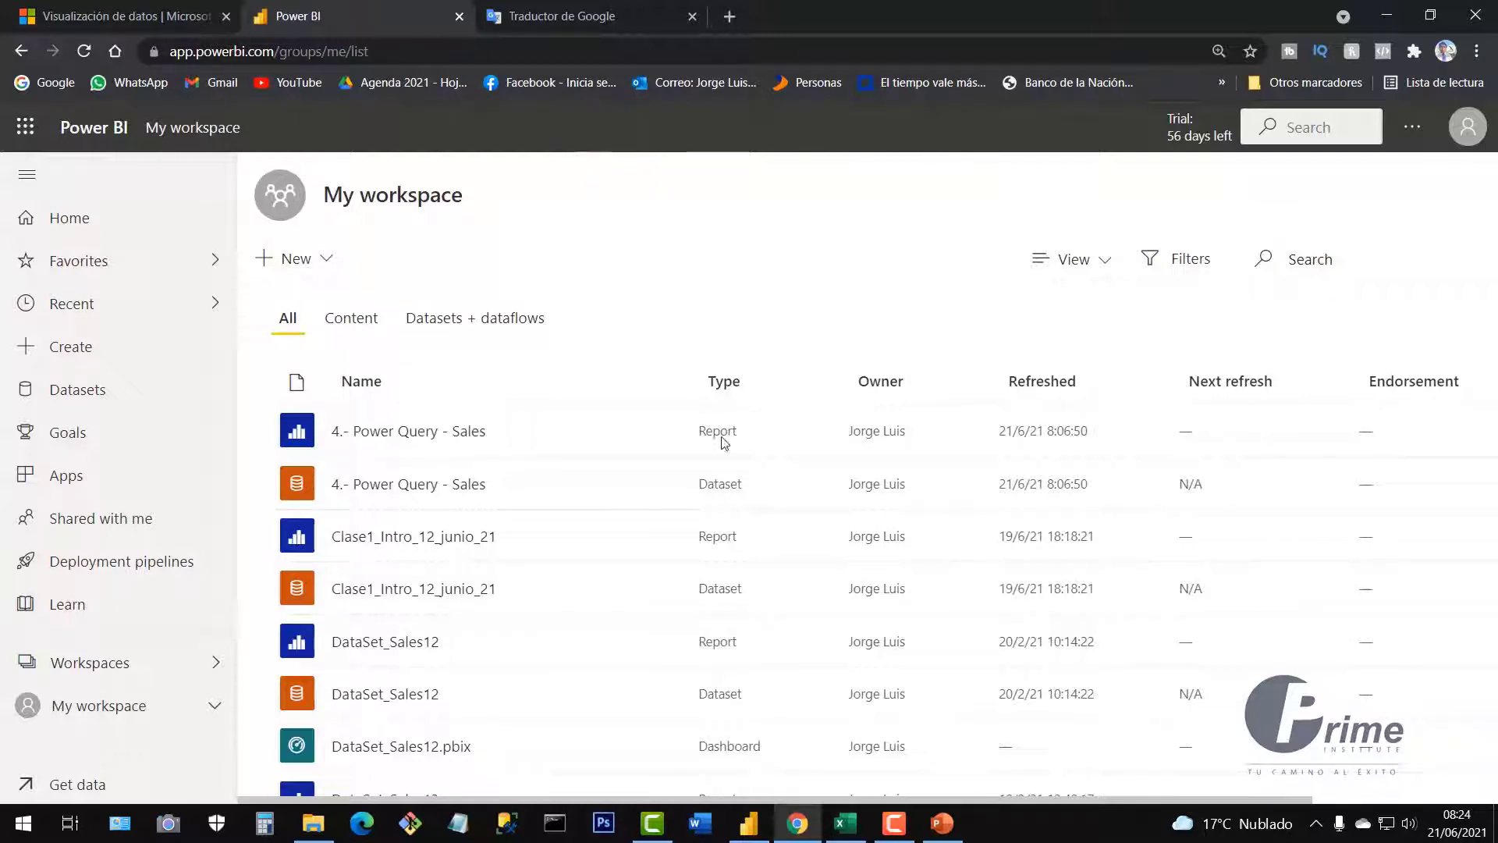
# Switch back to Power BI Desktop and move the year and month slicers lower on the Home page to free space above them
pyautogui.click(750, 824)
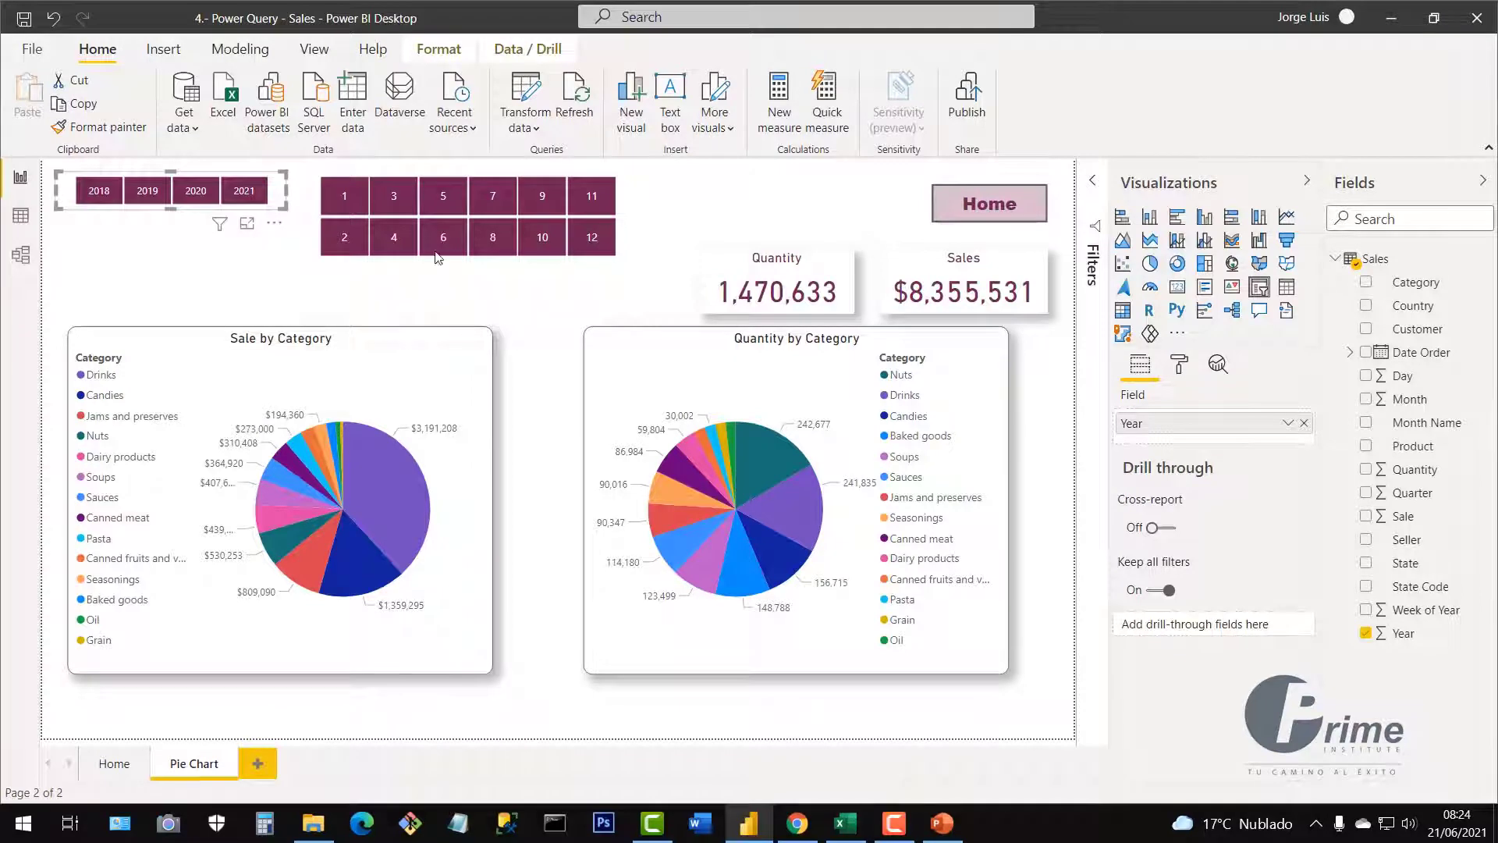
pyautogui.click(568, 274)
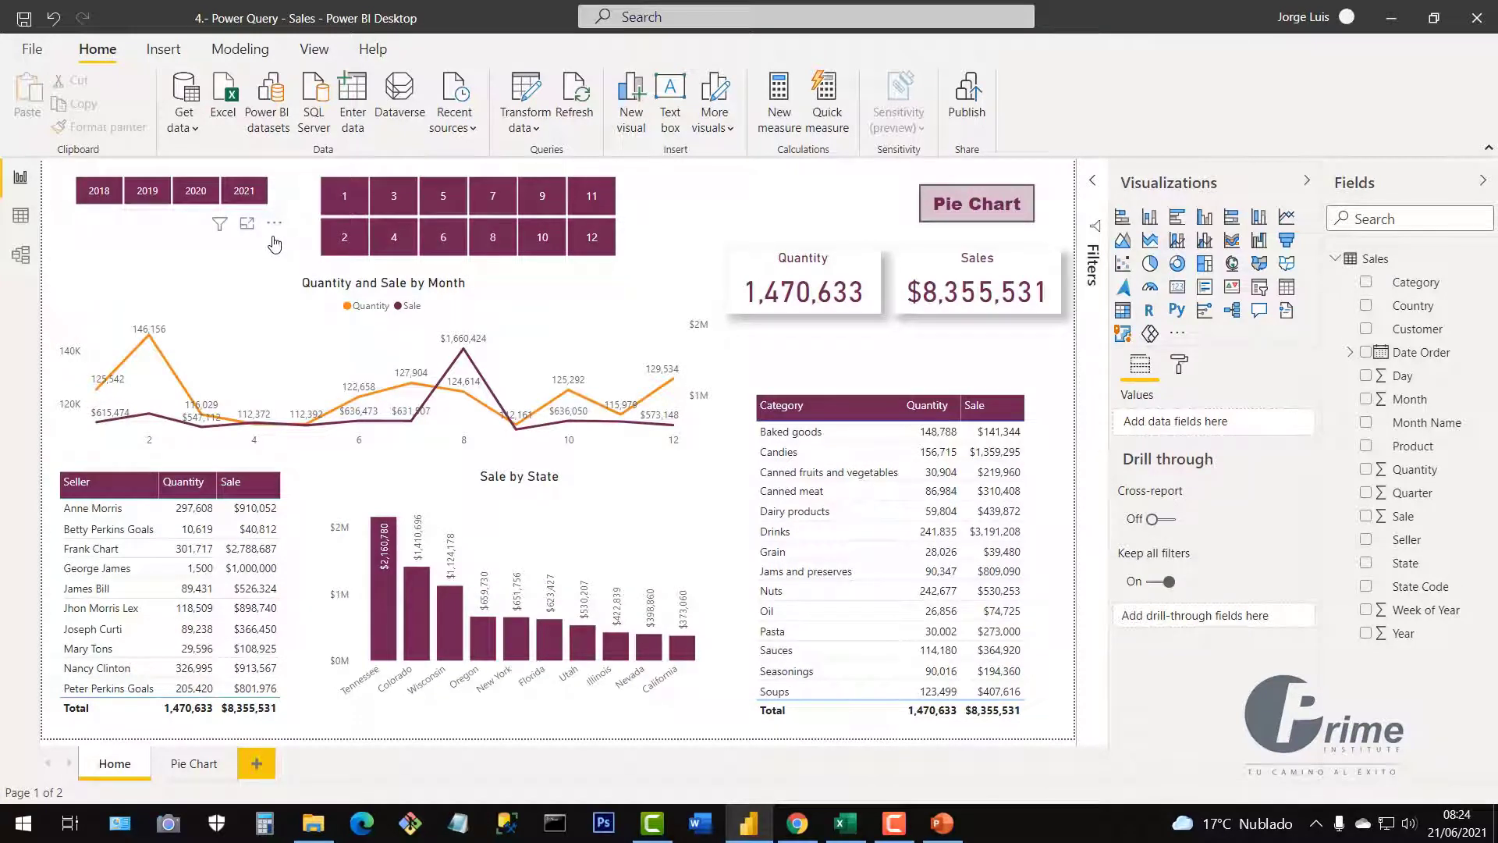
pyautogui.click(277, 201)
pyautogui.moveTo(278, 215); pyautogui.dragTo(278, 240)
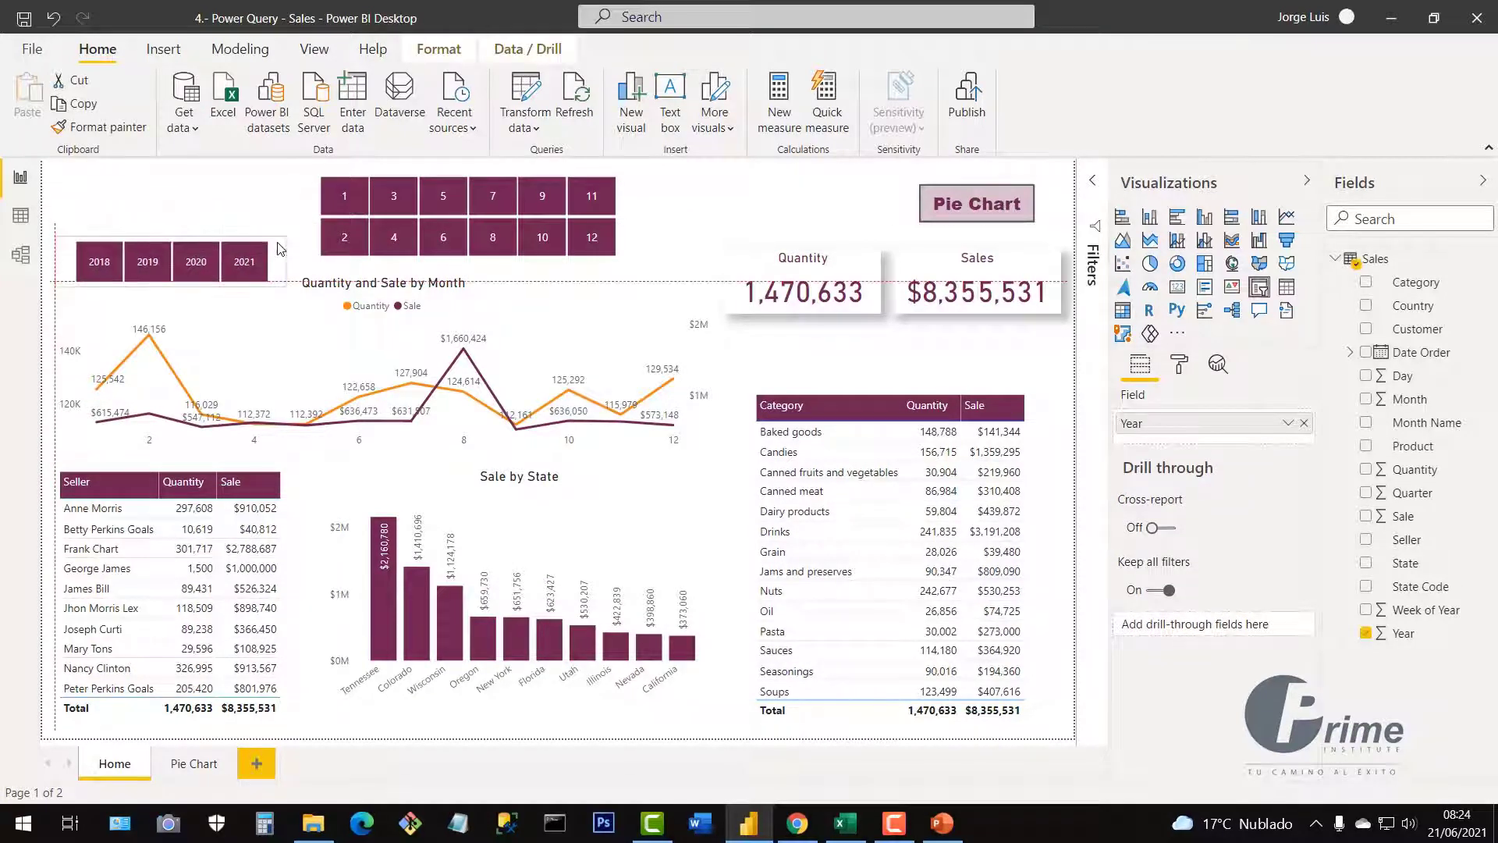
pyautogui.moveTo(632, 205); pyautogui.dragTo(638, 247)
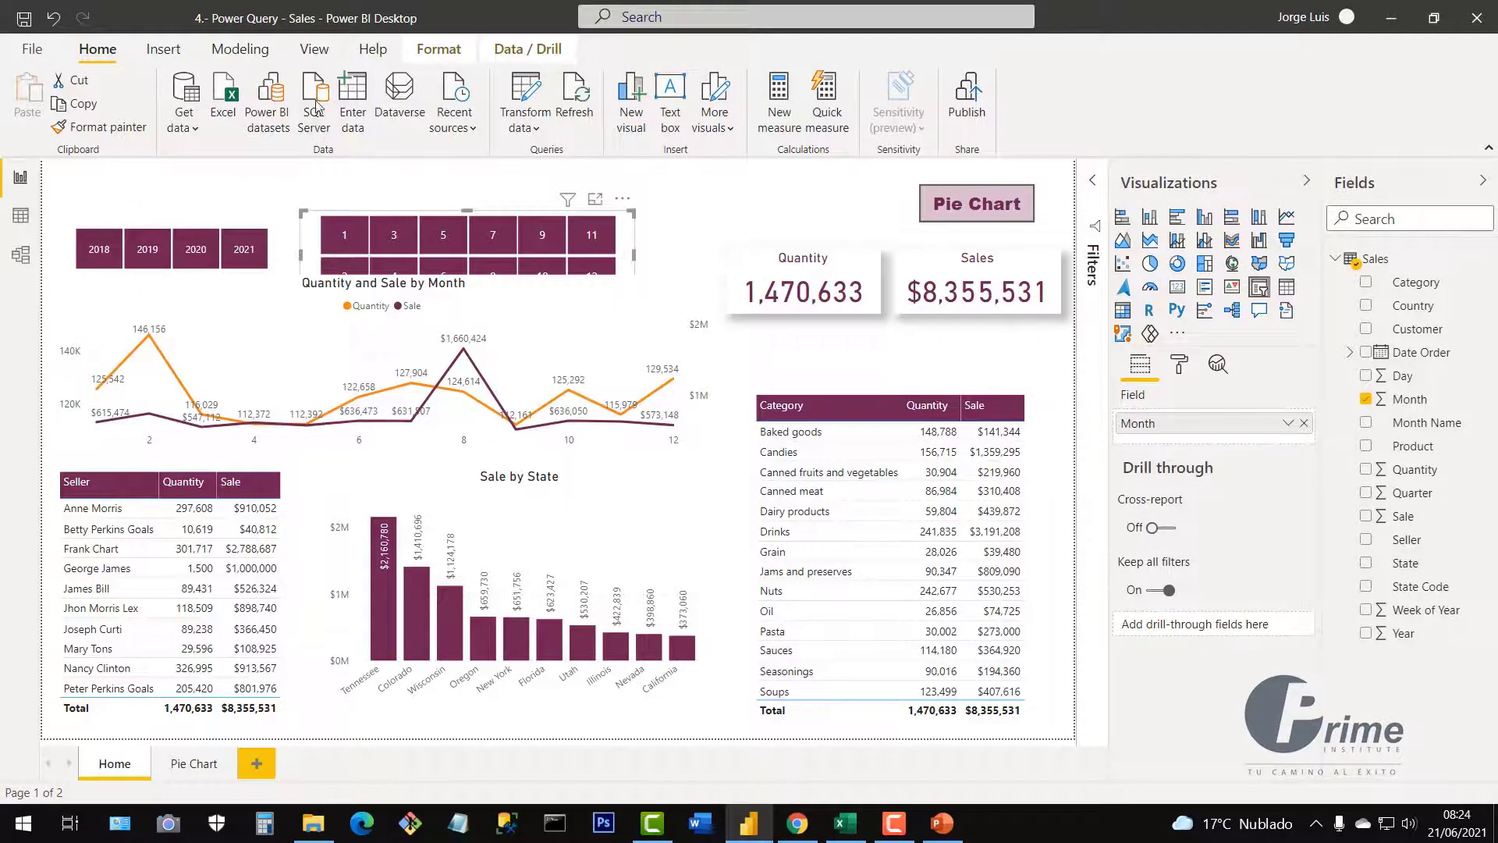
# Insert a text box above the year slicer, shrink it to a single-line strip and enter "Sales per Year"
pyautogui.click(176, 54)
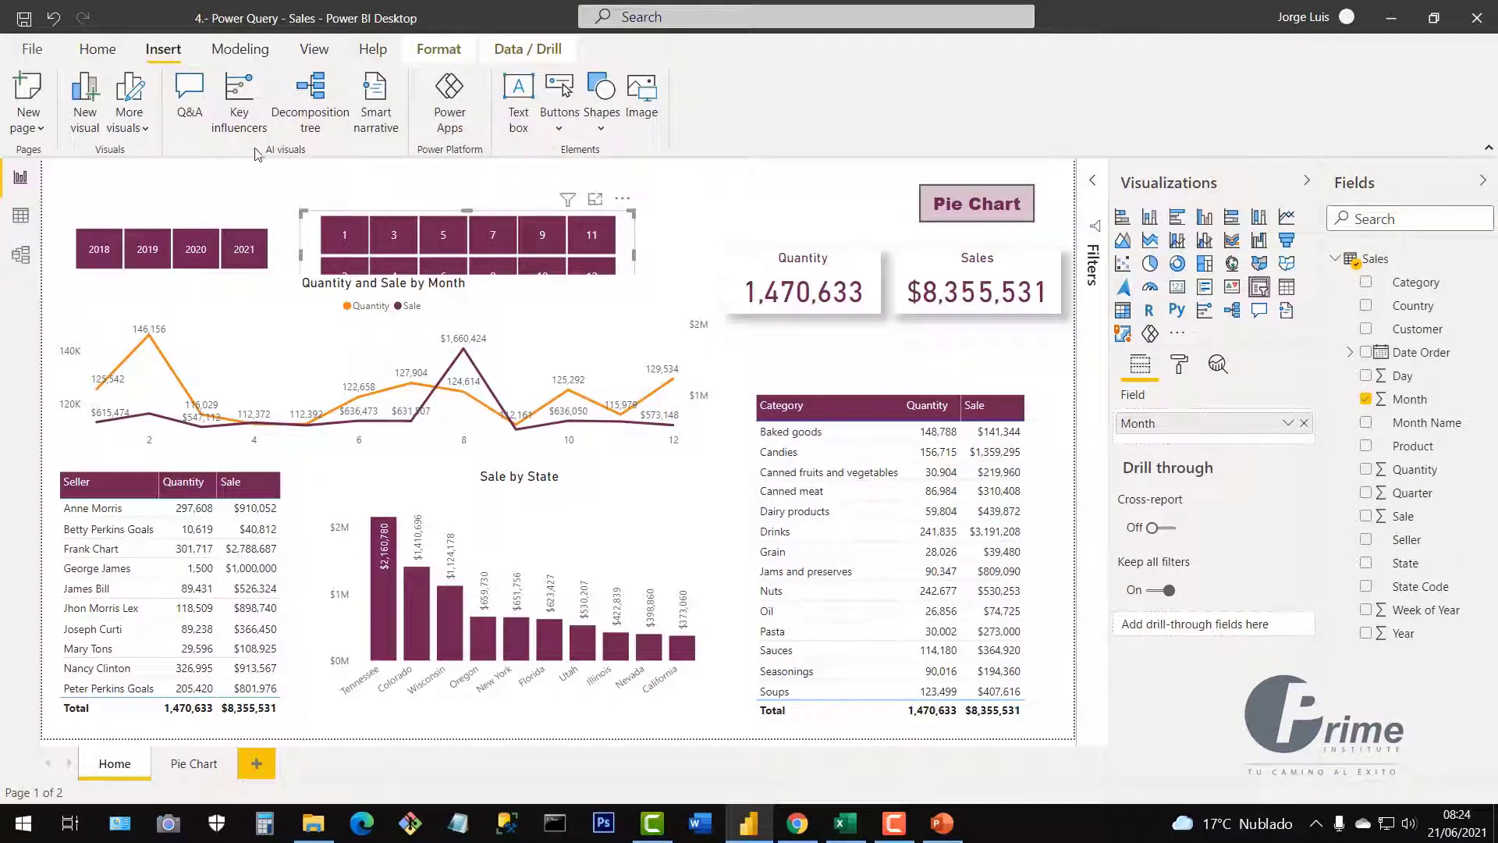
pyautogui.click(527, 126)
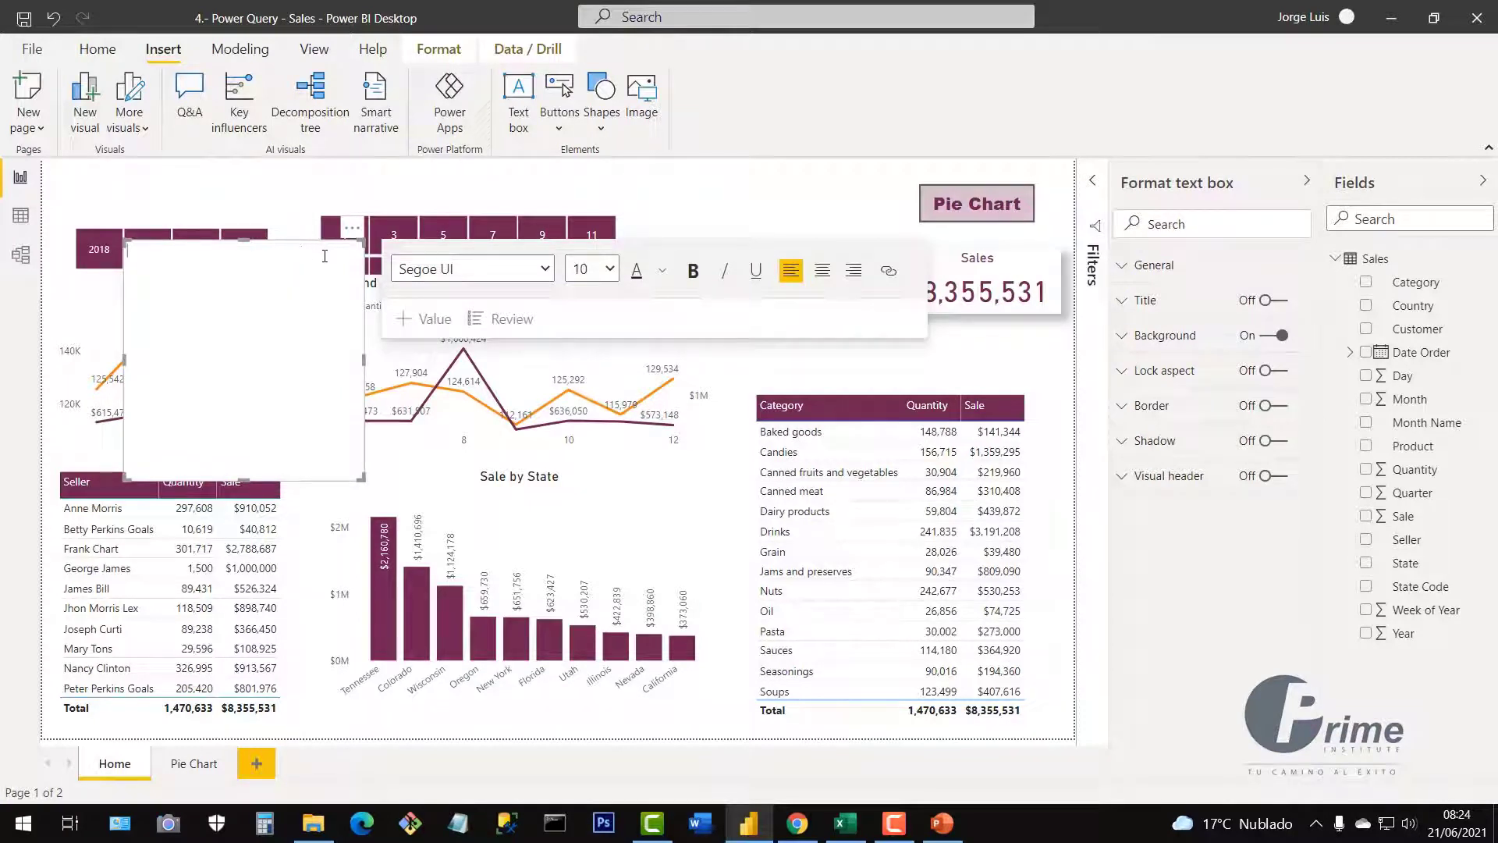
pyautogui.moveTo(356, 238); pyautogui.dragTo(300, 172)
pyautogui.moveTo(312, 414); pyautogui.dragTo(489, 211)
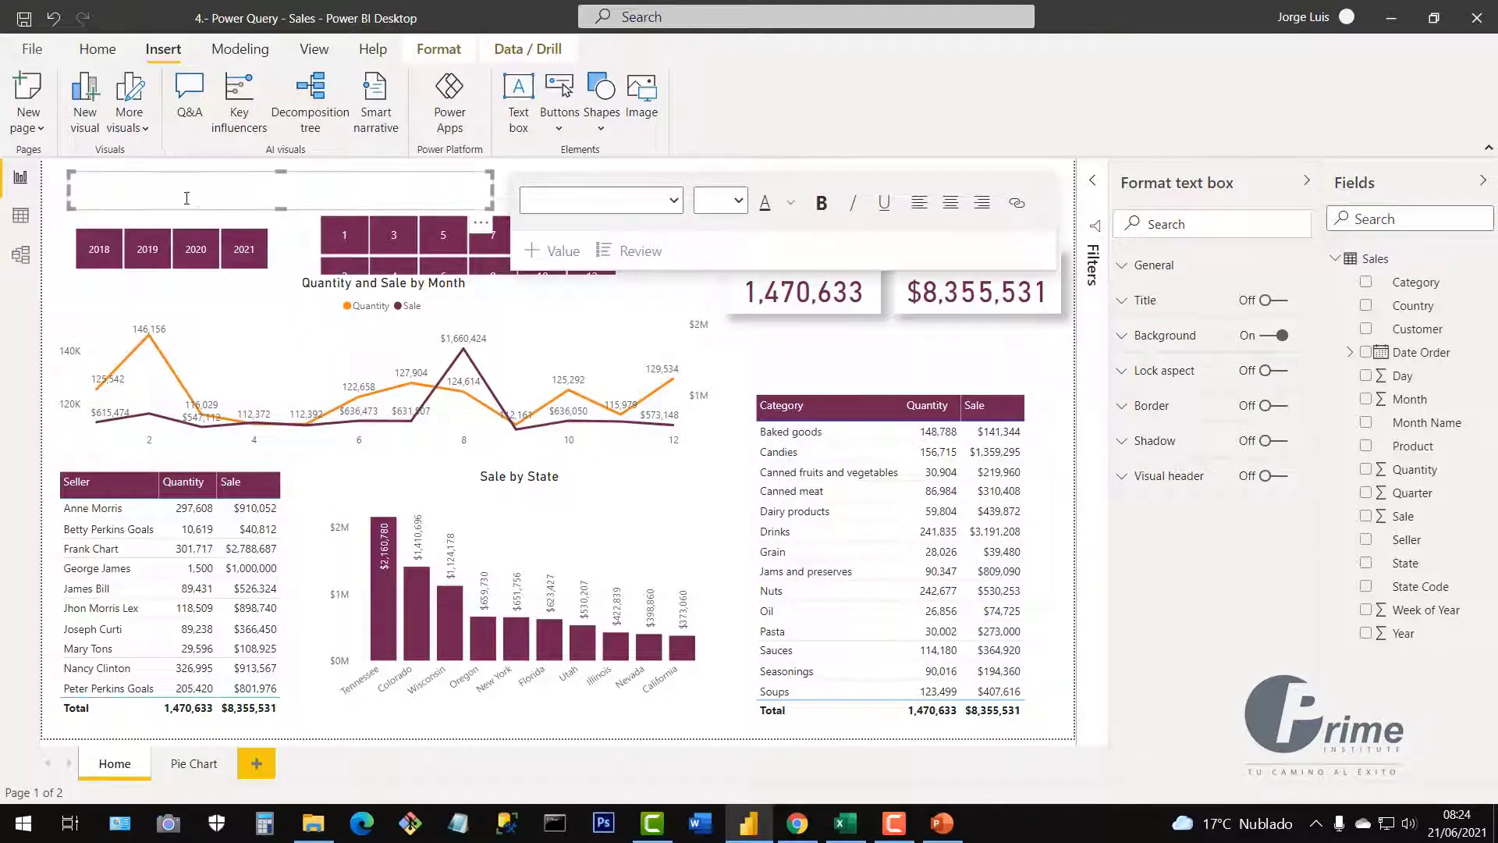
pyautogui.click(263, 189)
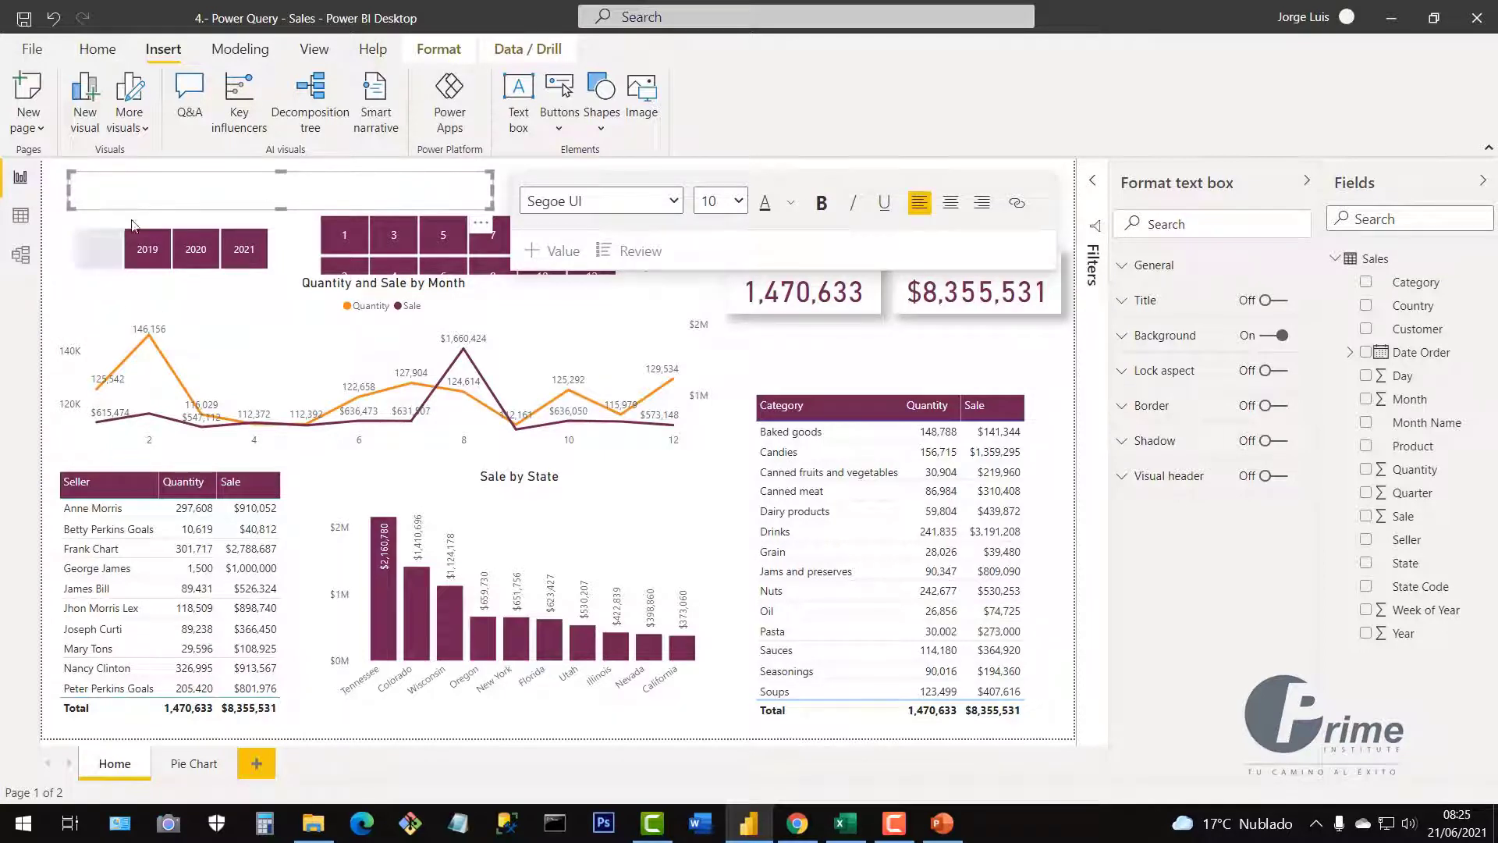
pyautogui.write('Sales per Year')
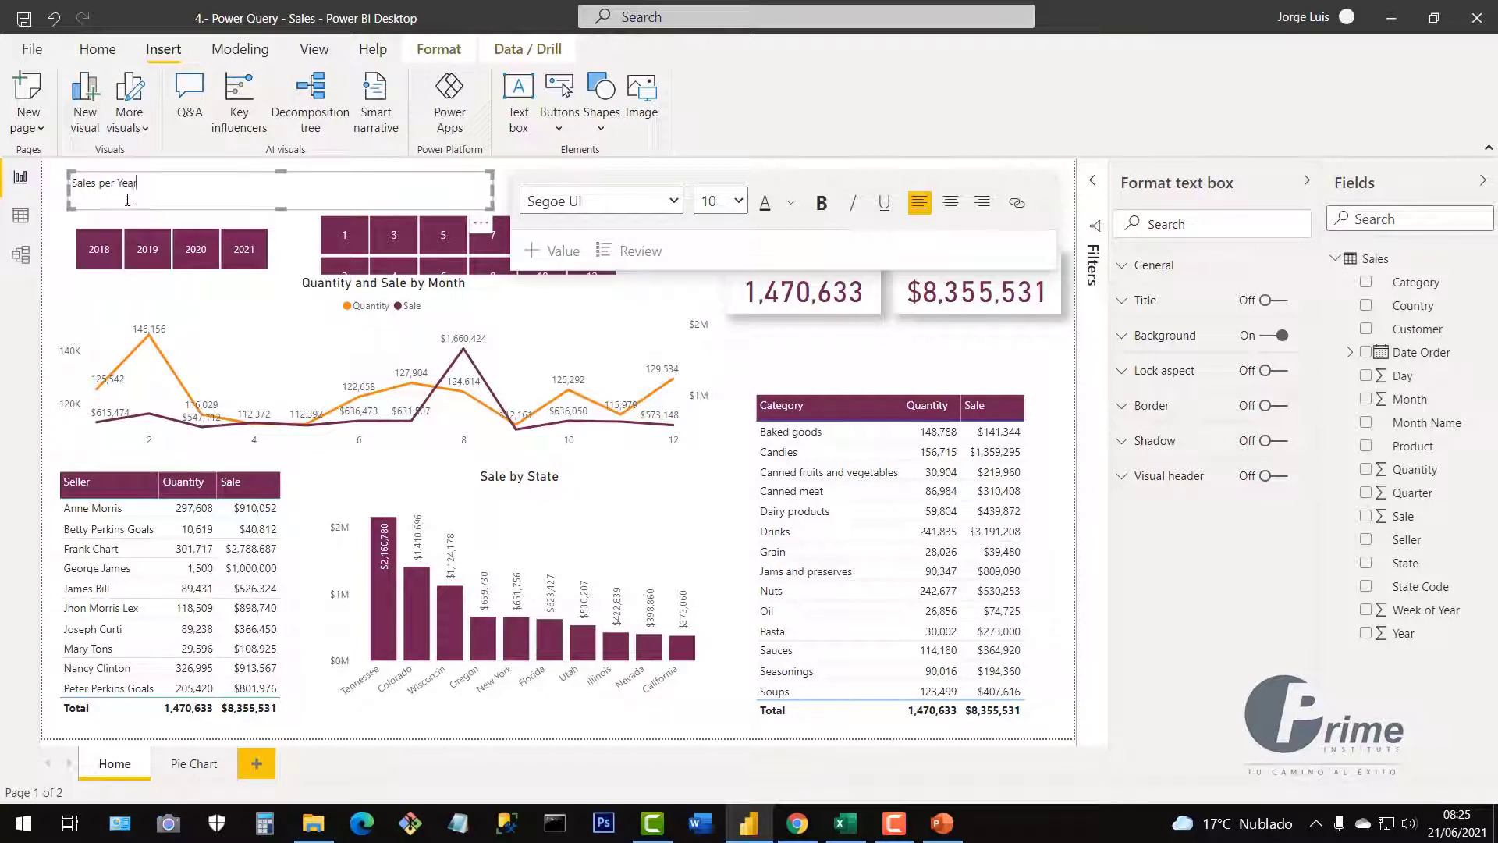
# Set the "Sales per Year" text to size 20 and narrow its text box to roughly the year slicer's width
pyautogui.click(738, 203)
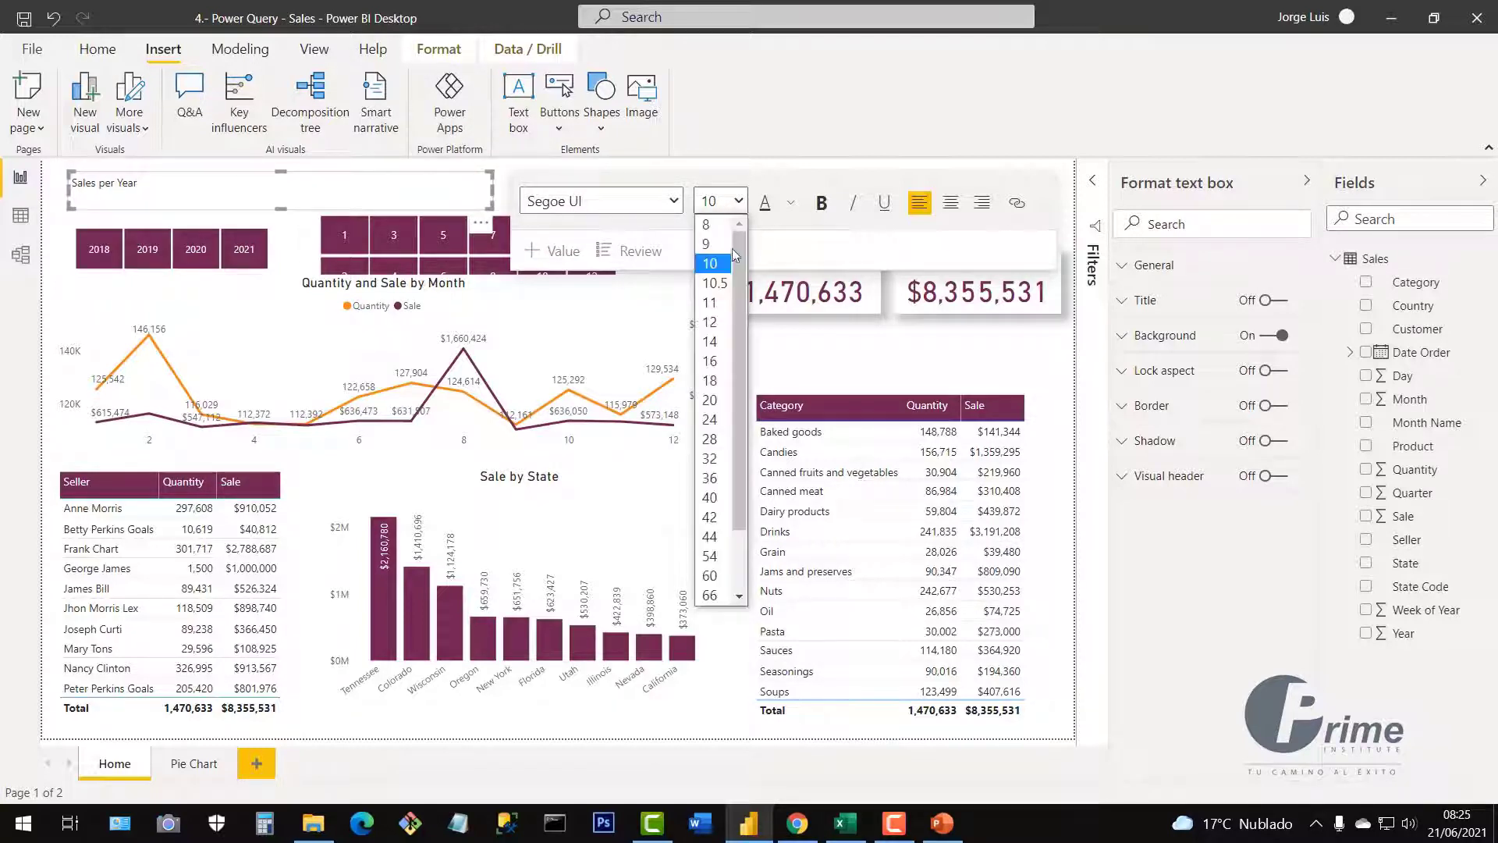
pyautogui.click(710, 361)
pyautogui.moveTo(144, 194); pyautogui.dragTo(23, 193)
pyautogui.click(735, 205)
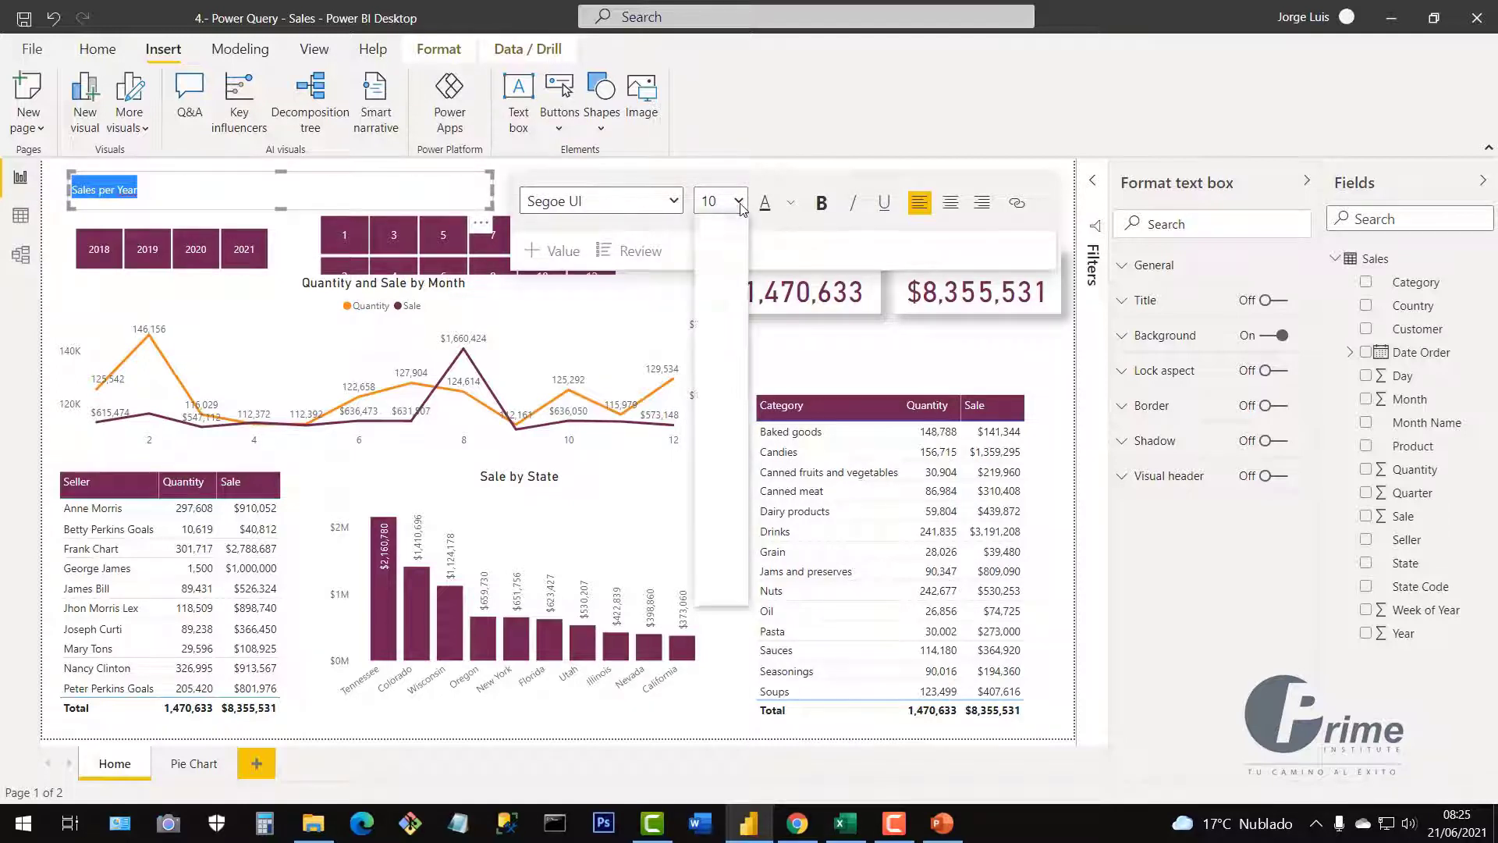
pyautogui.click(722, 404)
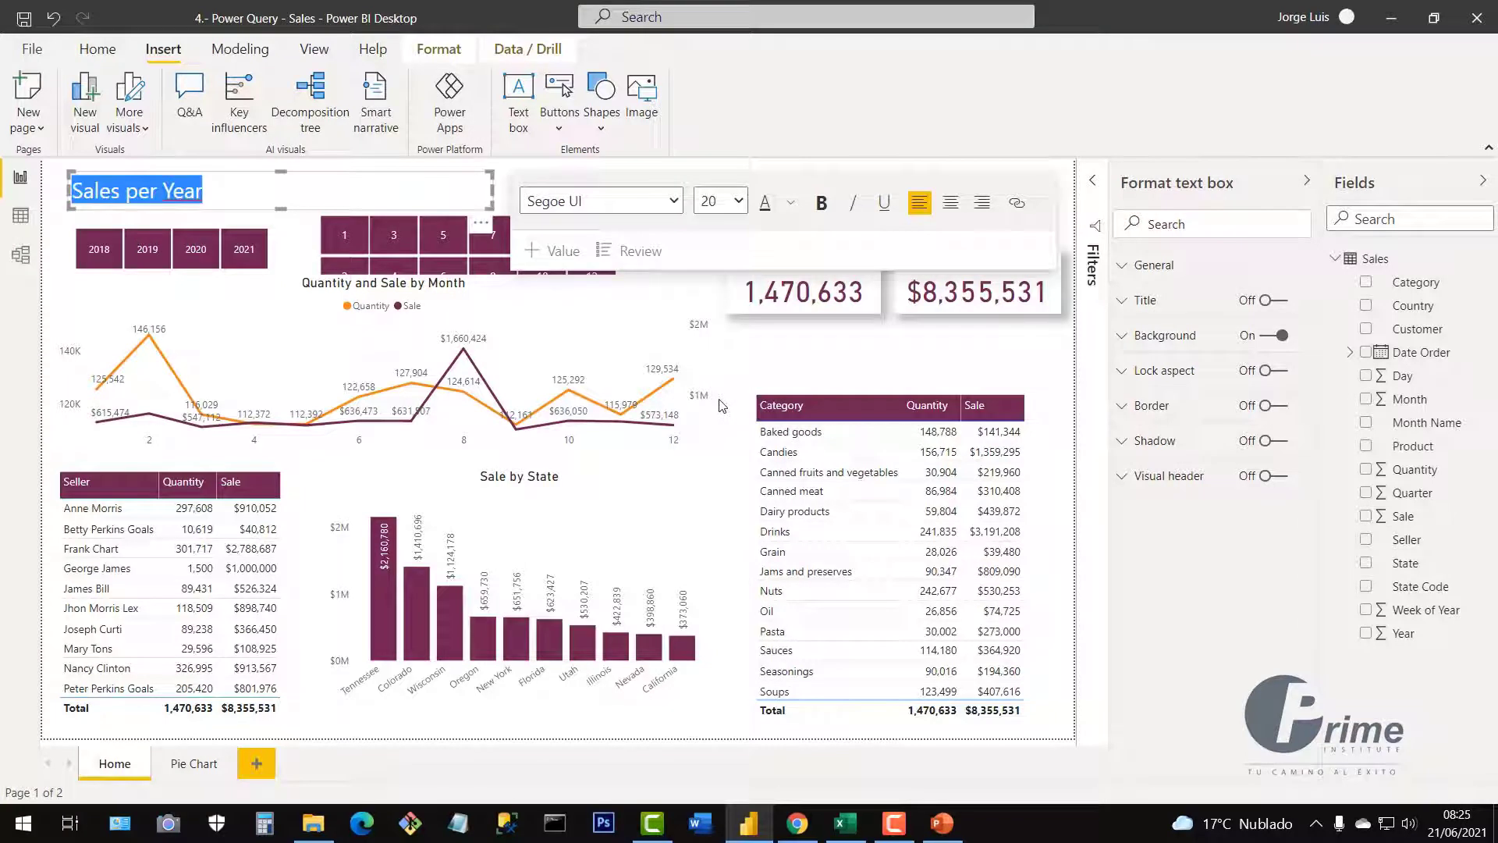
pyautogui.moveTo(492, 207); pyautogui.dragTo(287, 209)
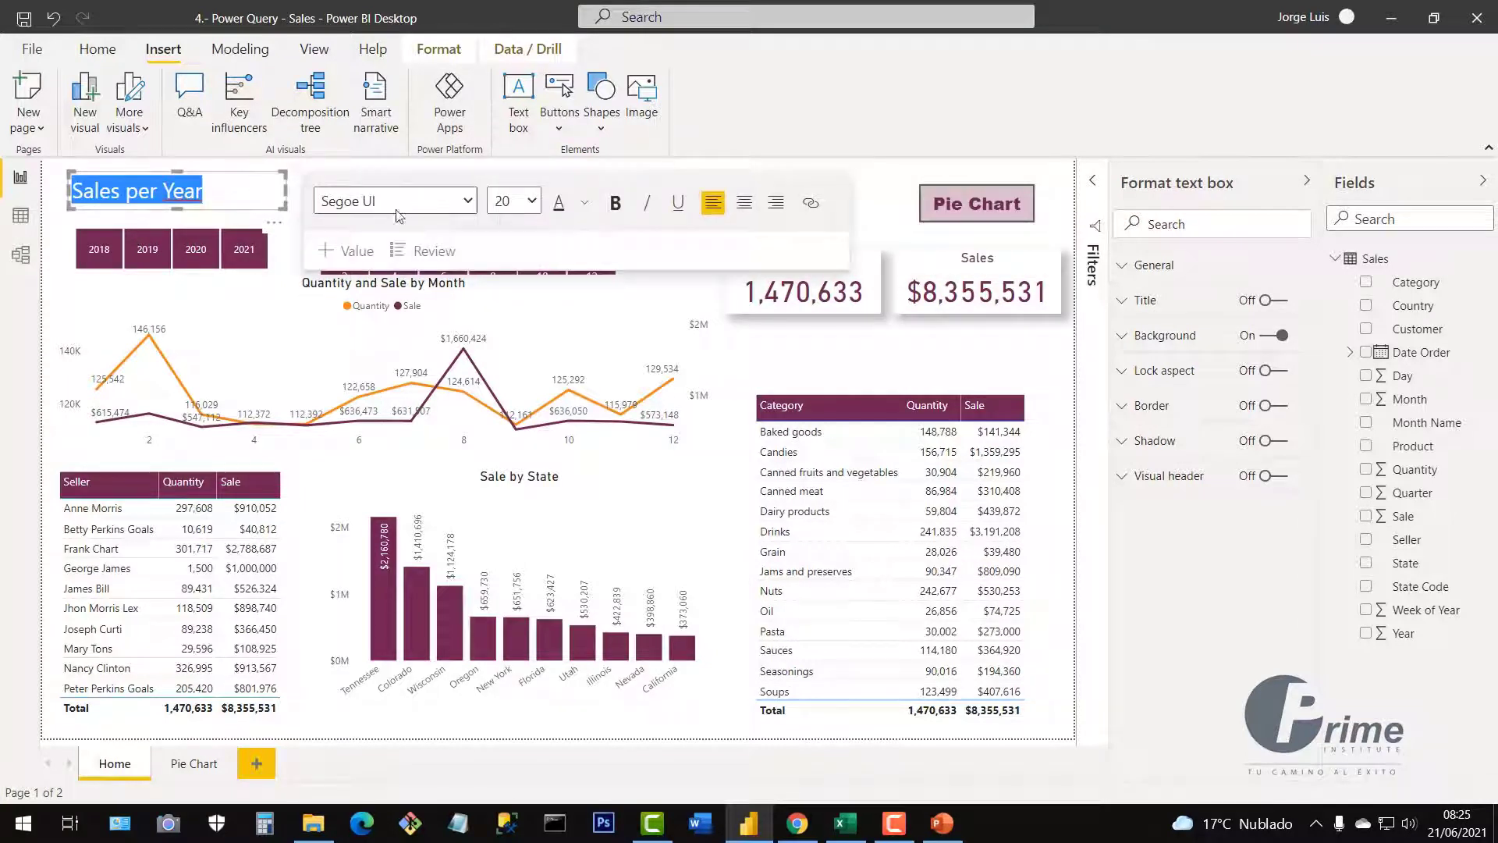
# Make the "Sales per Year" text bold, centred and Corbel, and trim the text box's width slightly to match the year slicer
pyautogui.click(613, 205)
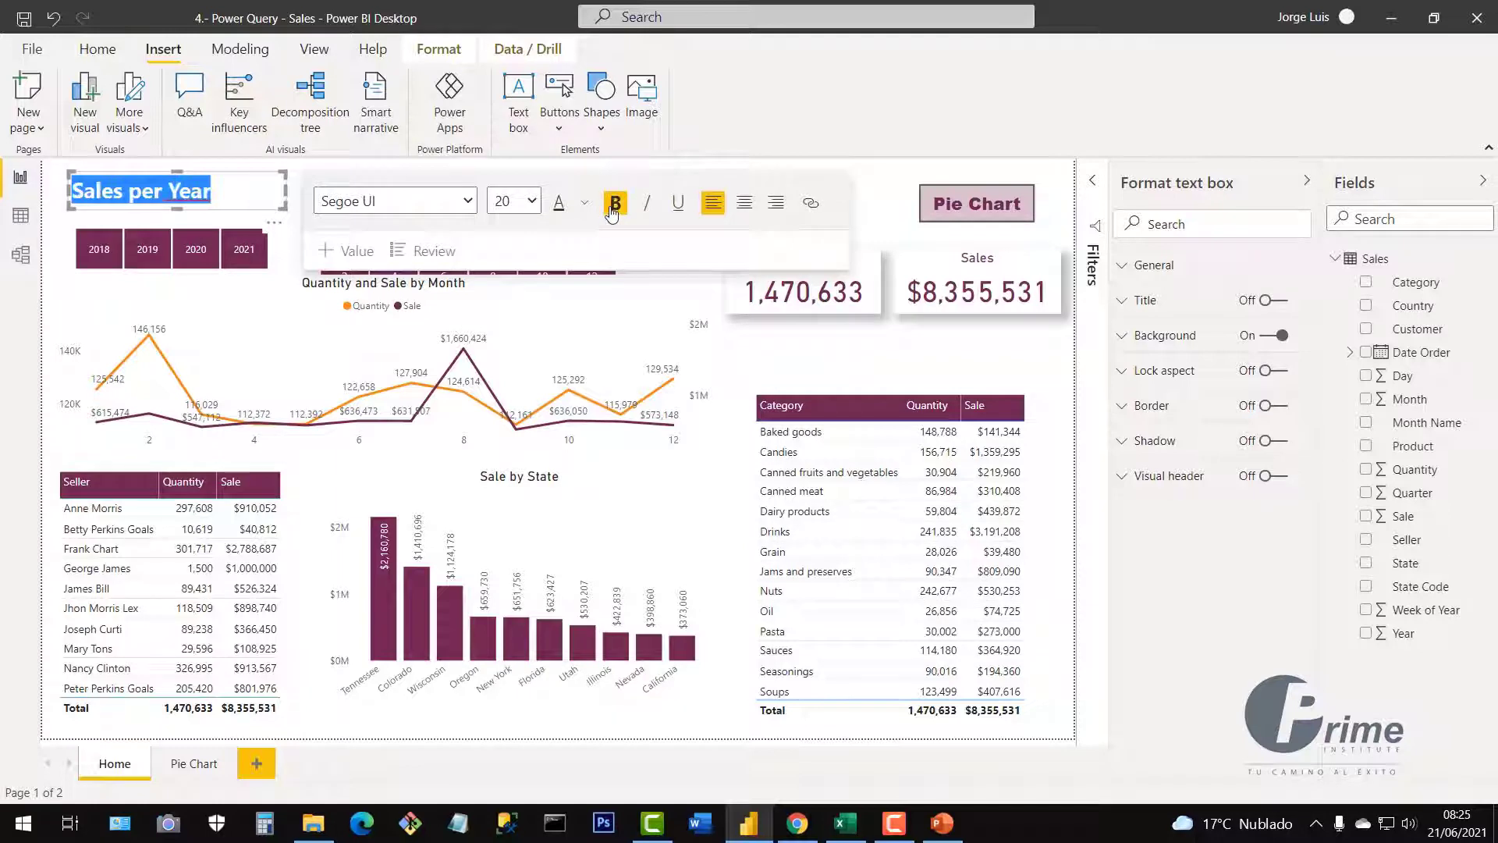
pyautogui.click(742, 205)
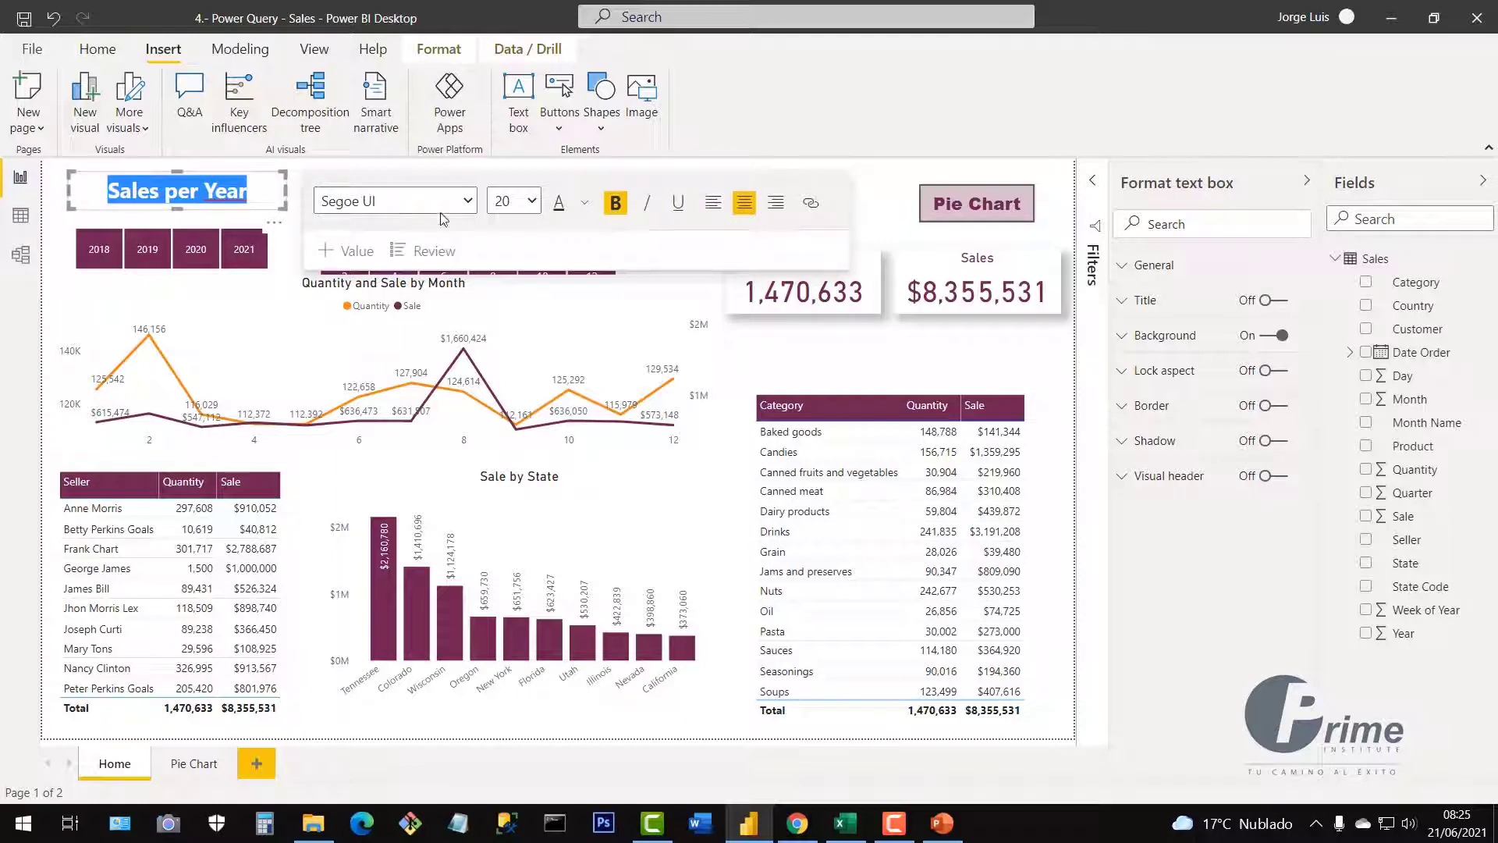
pyautogui.click(464, 205)
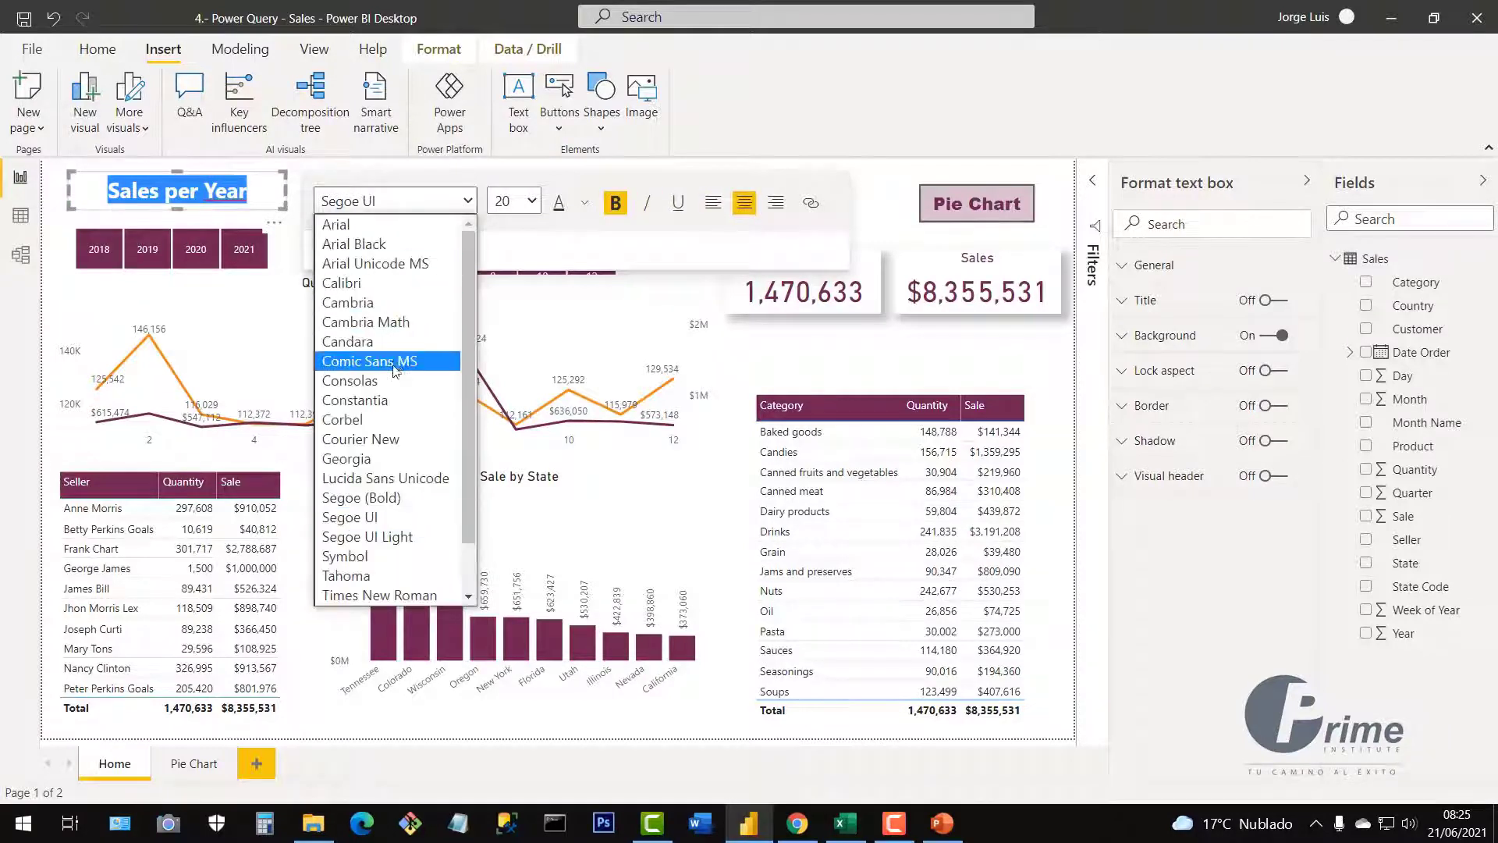
pyautogui.click(385, 425)
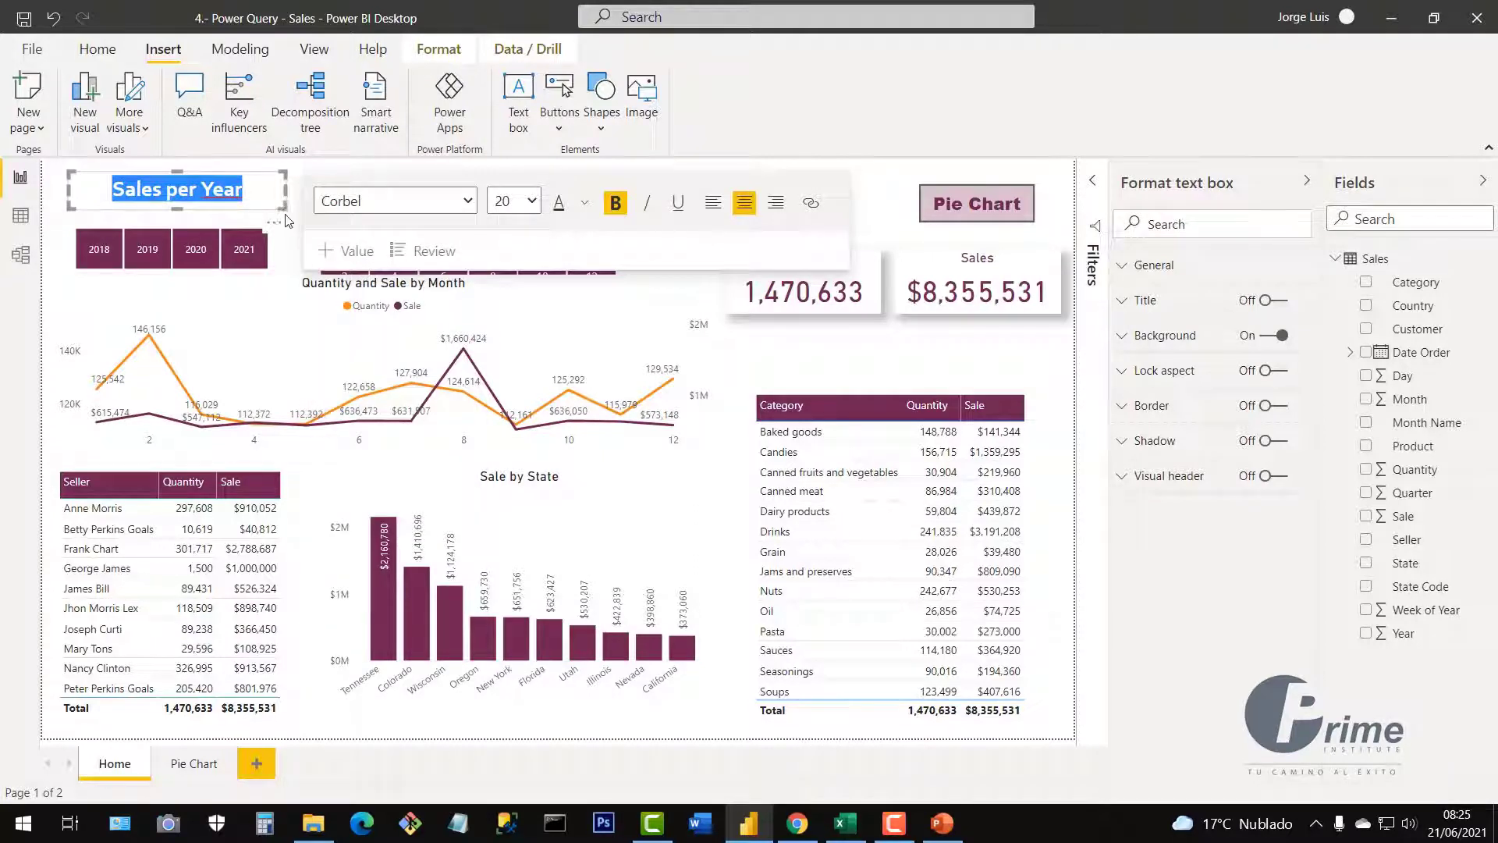
pyautogui.moveTo(282, 209); pyautogui.dragTo(269, 217)
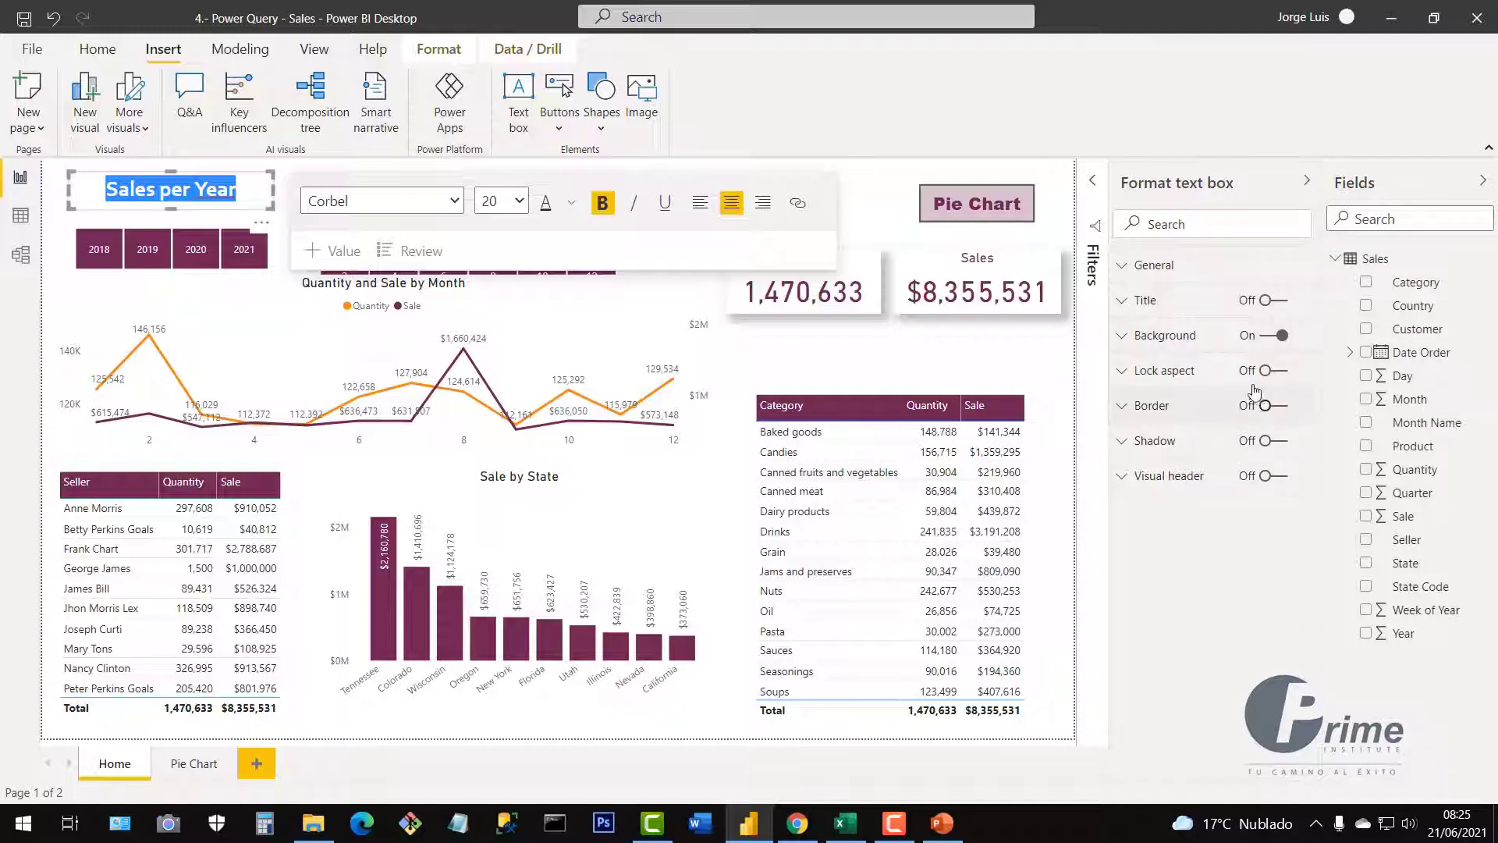
# Set the "Sales per Year" text box background to the report's dark plum colour and open its title settings, leaving the title off
pyautogui.click(1277, 301)
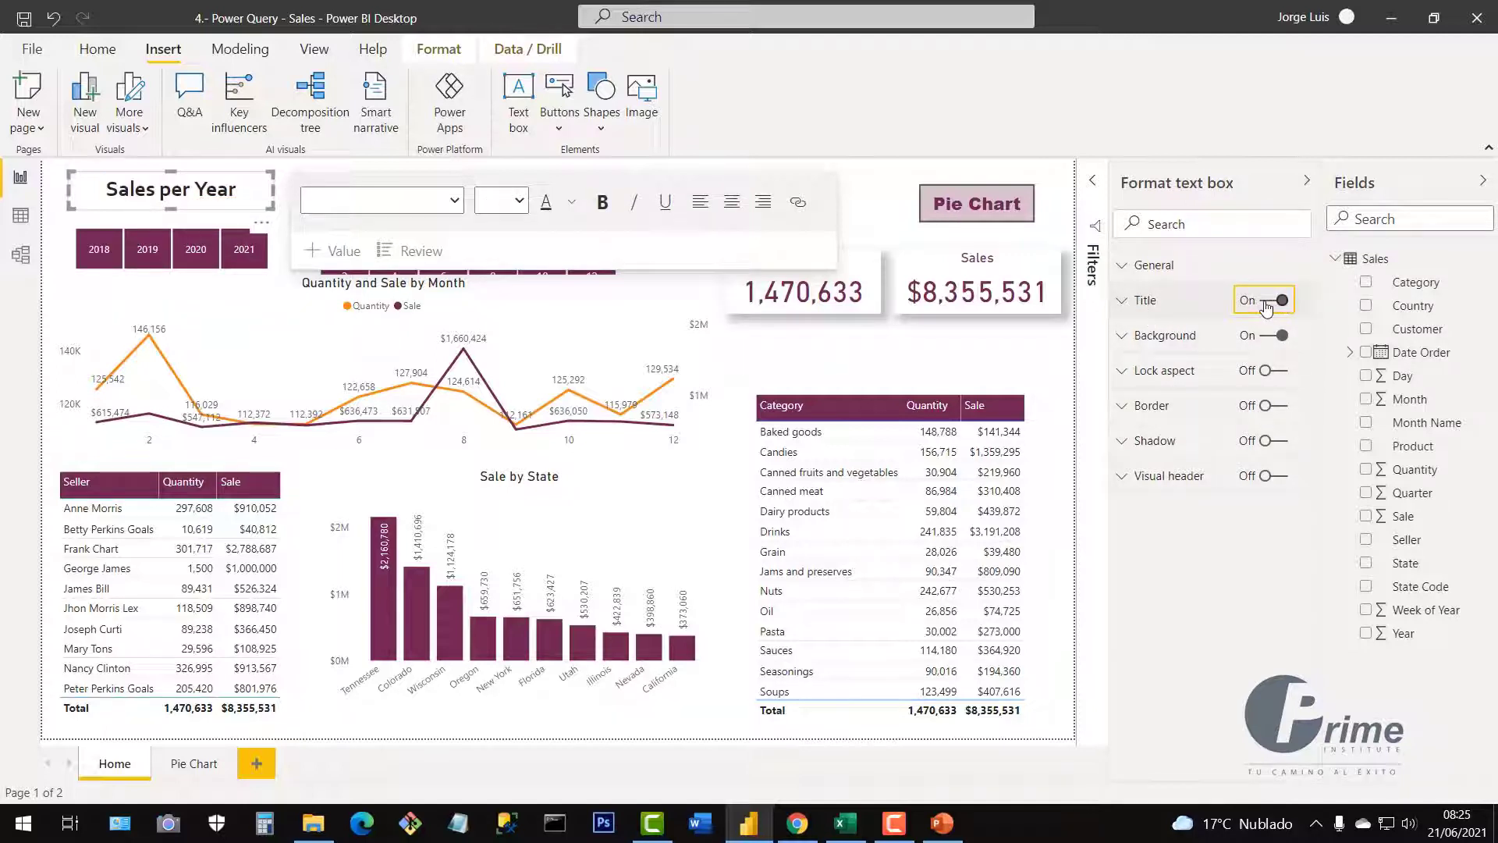
pyautogui.click(1280, 304)
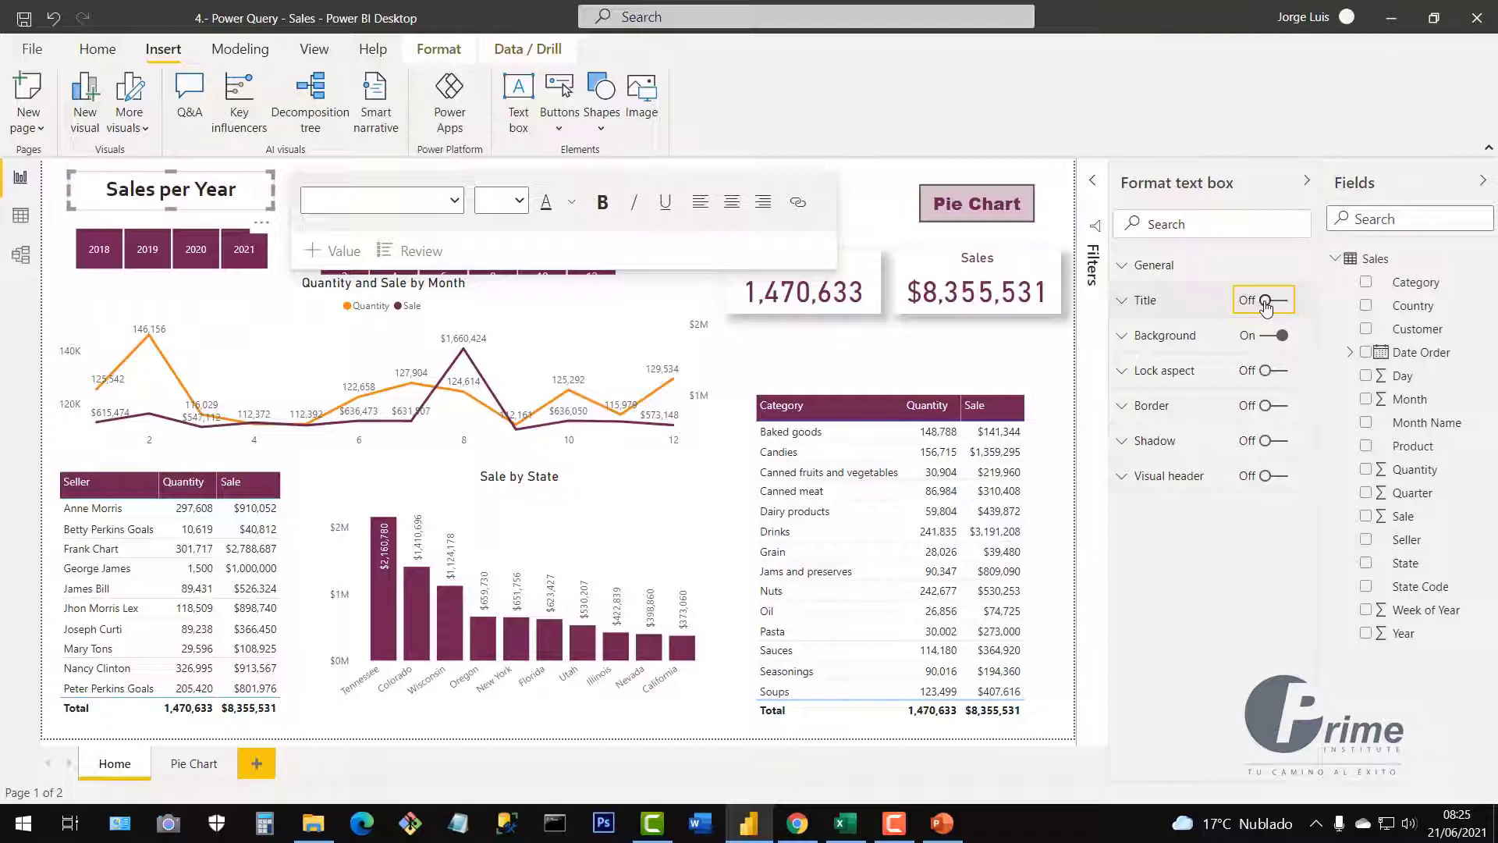
pyautogui.click(1124, 337)
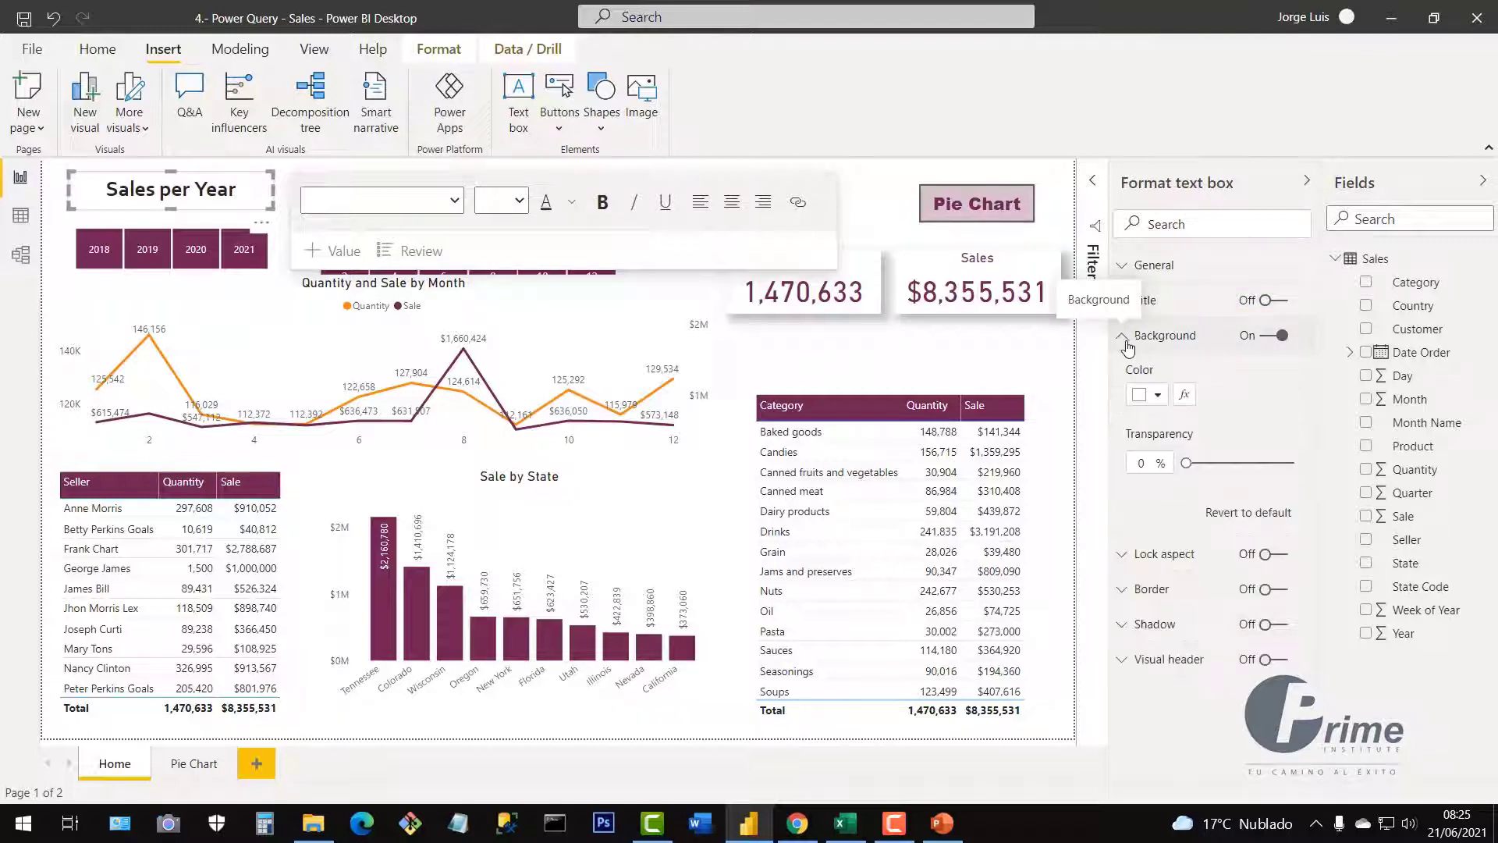
pyautogui.click(1160, 404)
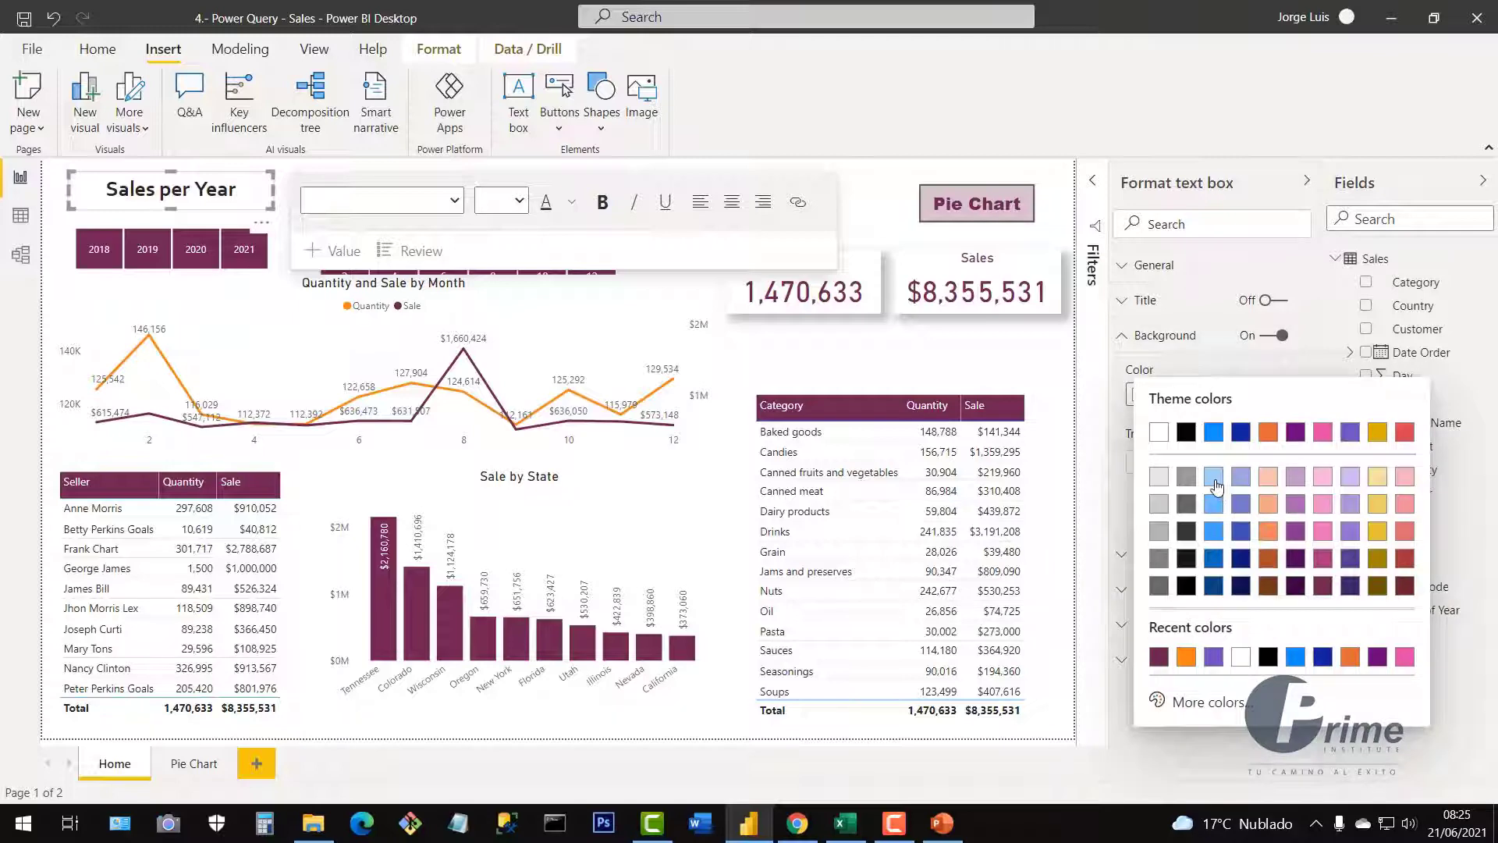
pyautogui.click(1161, 657)
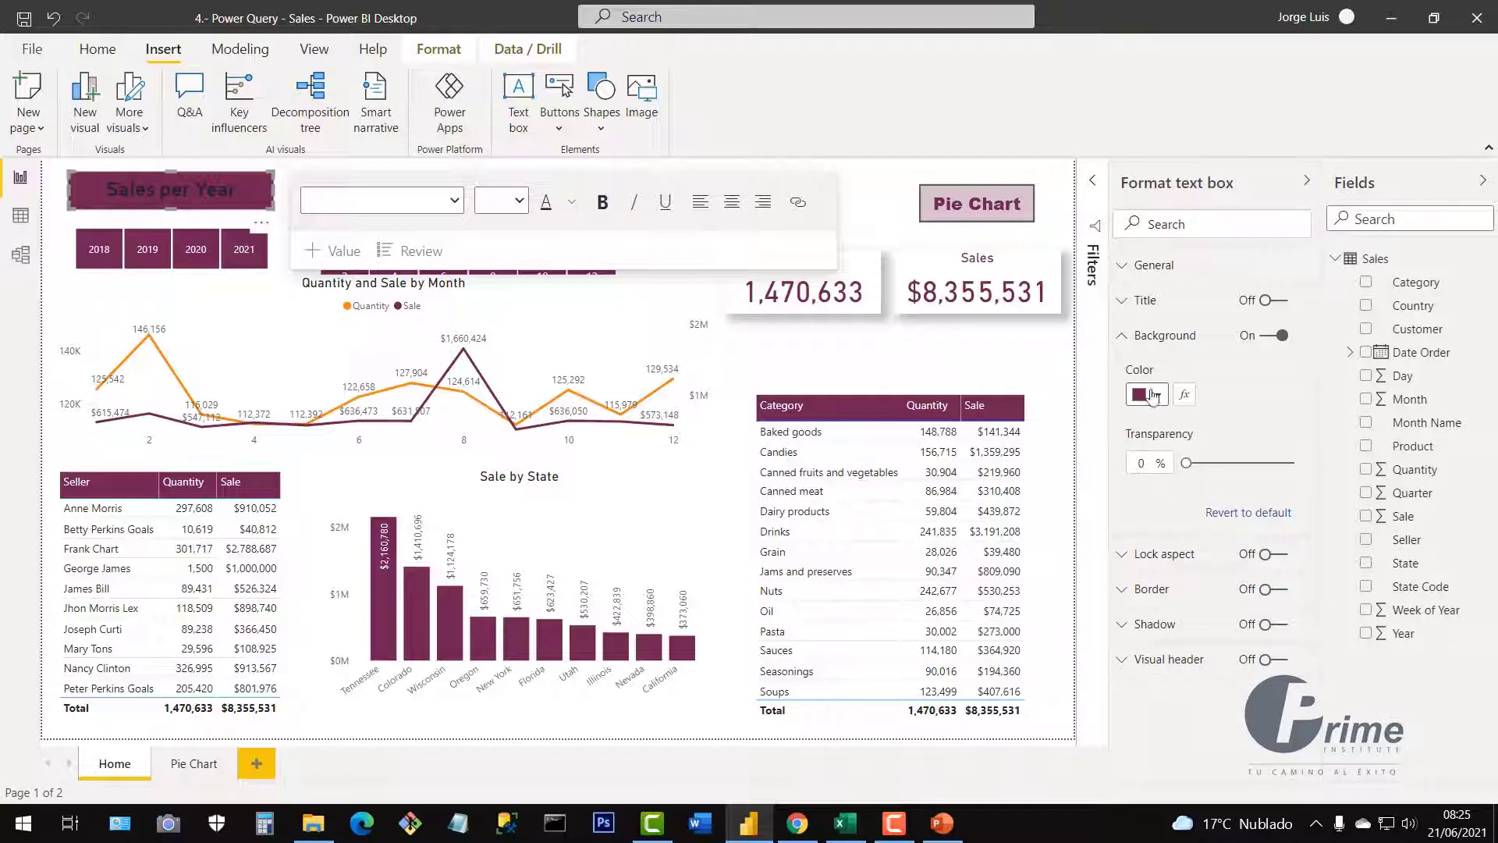
pyautogui.click(1122, 340)
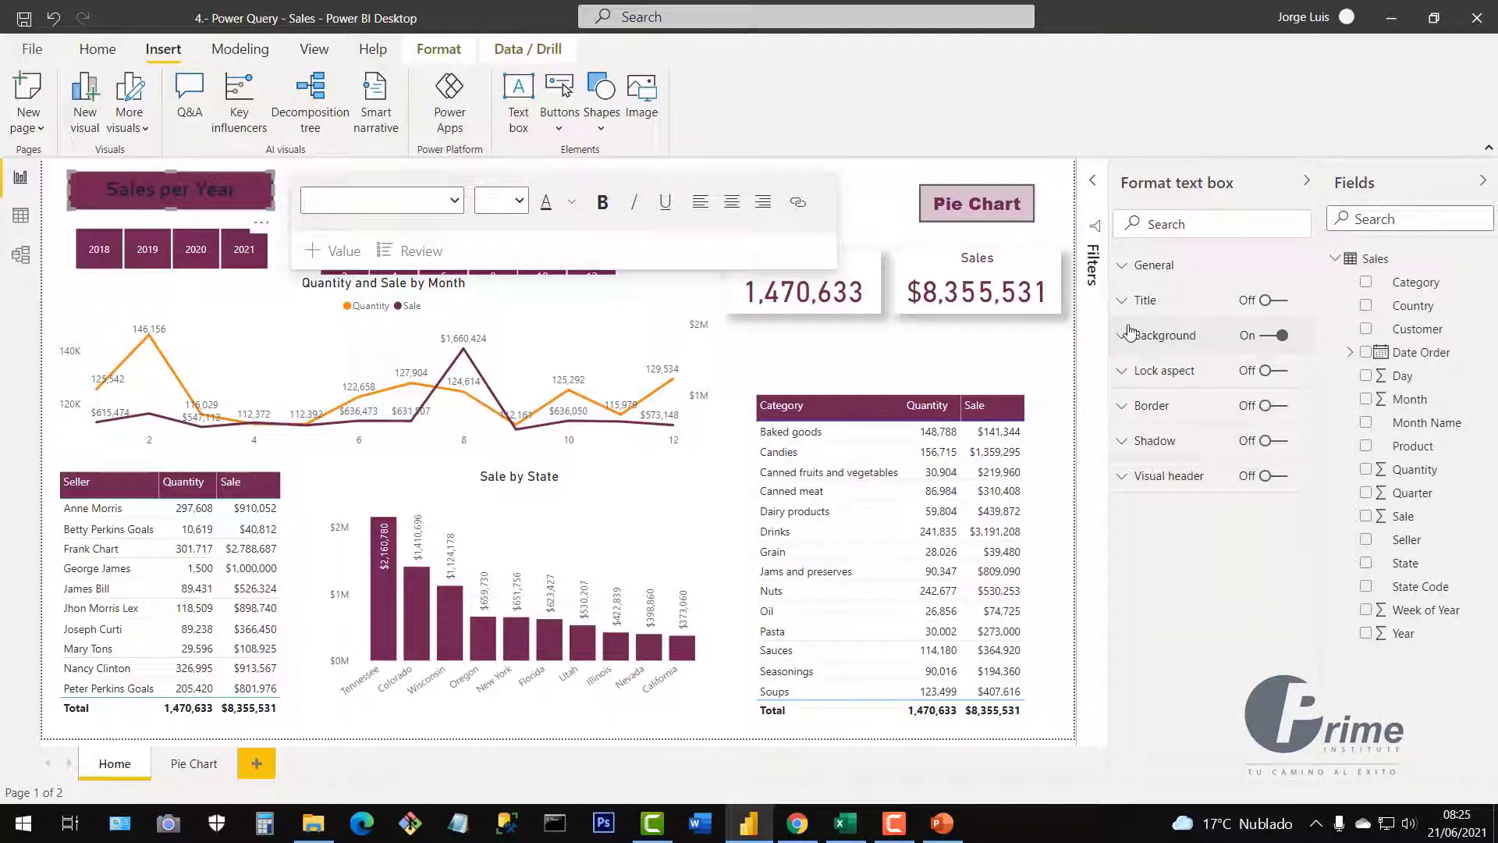
pyautogui.click(1125, 311)
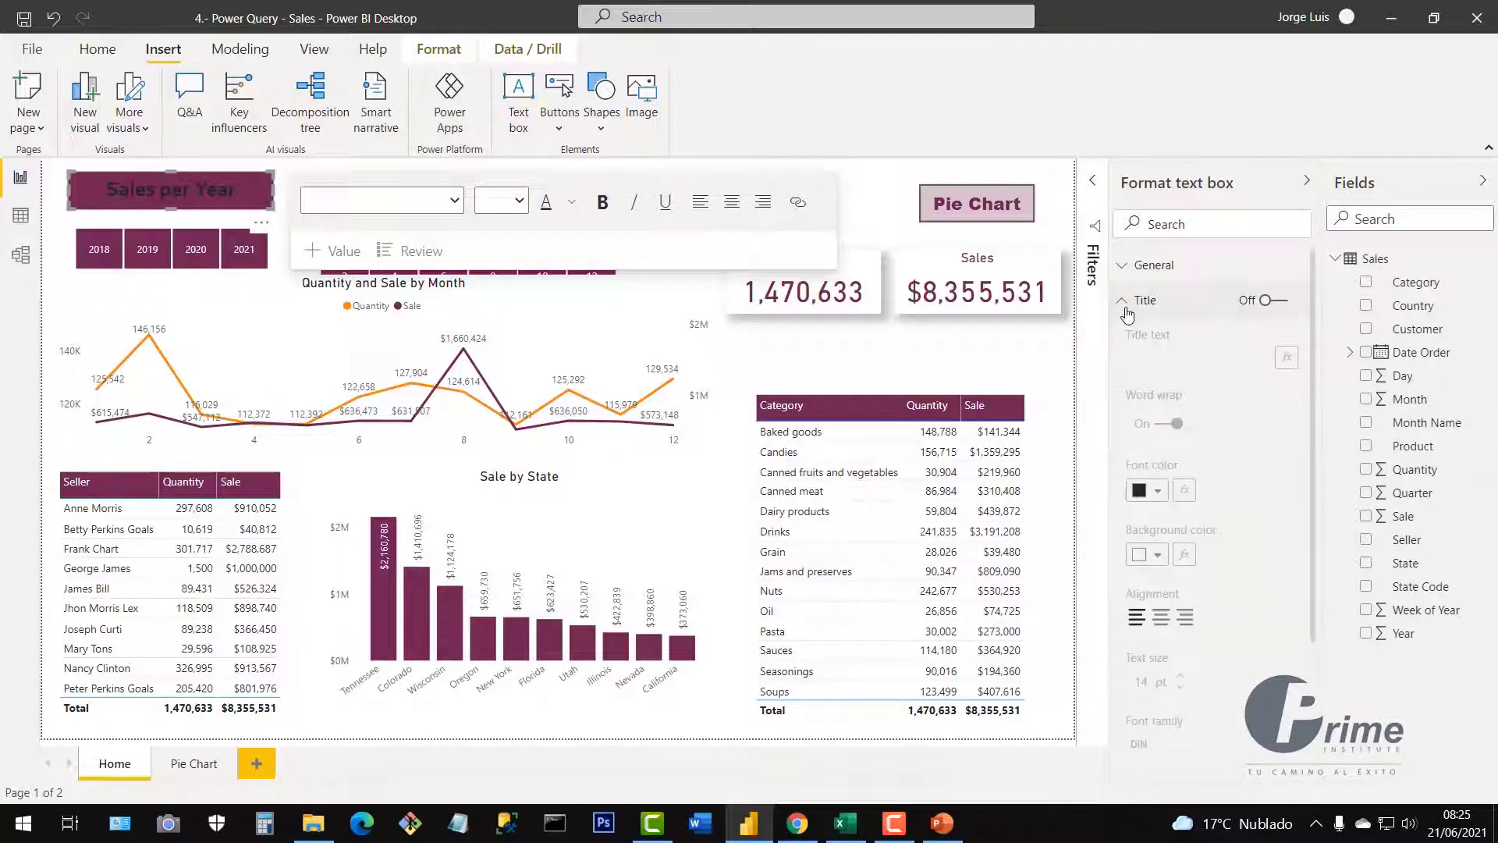
# Make the "Sales per Year" text white and narrow its text box to fit the text, centred above the year slicer
pyautogui.click(1126, 311)
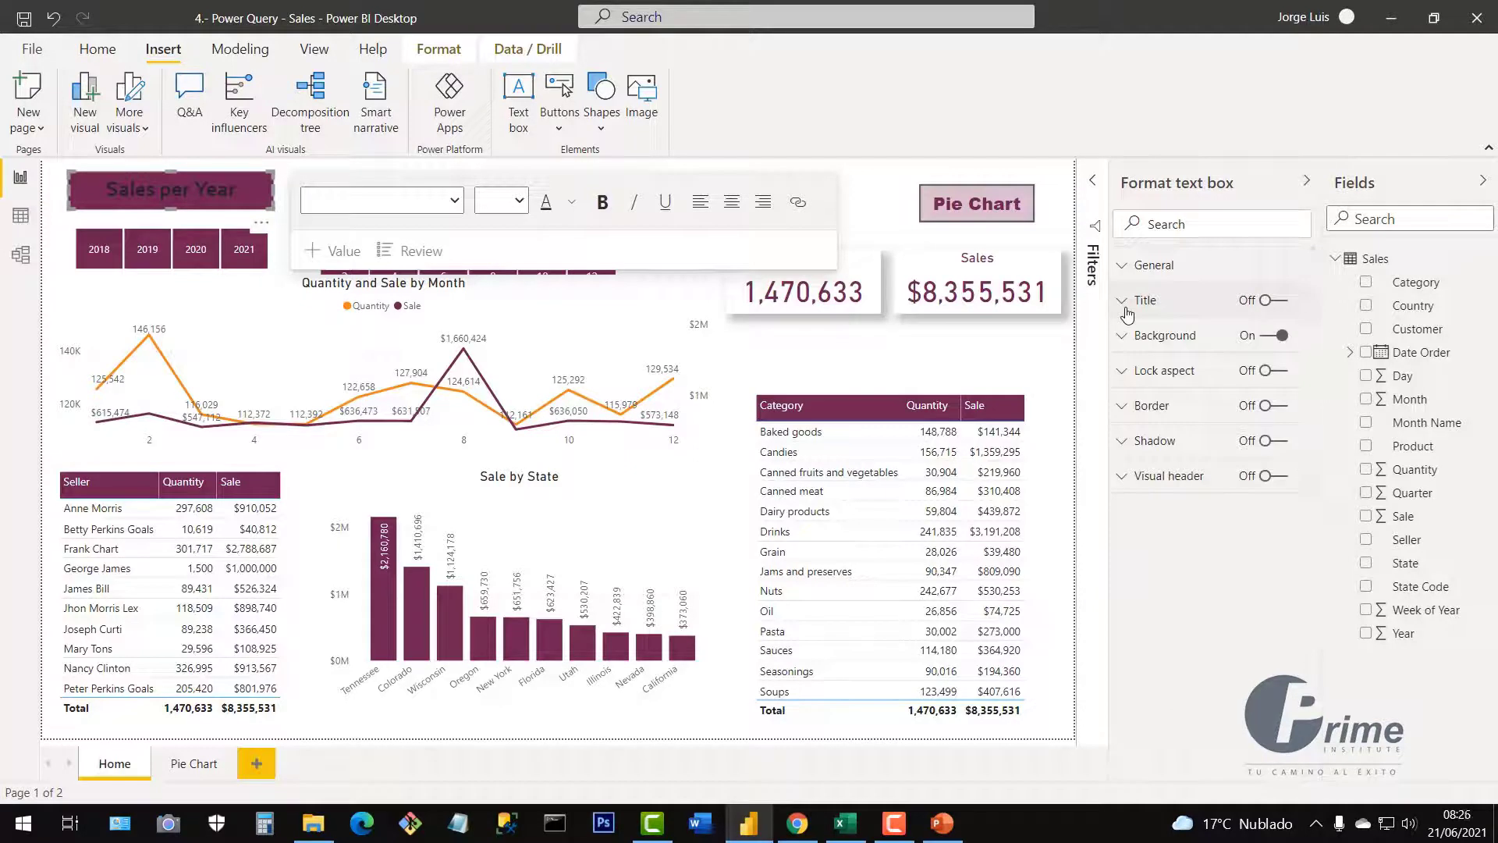
pyautogui.click(518, 201)
pyautogui.click(518, 201)
pyautogui.click(573, 204)
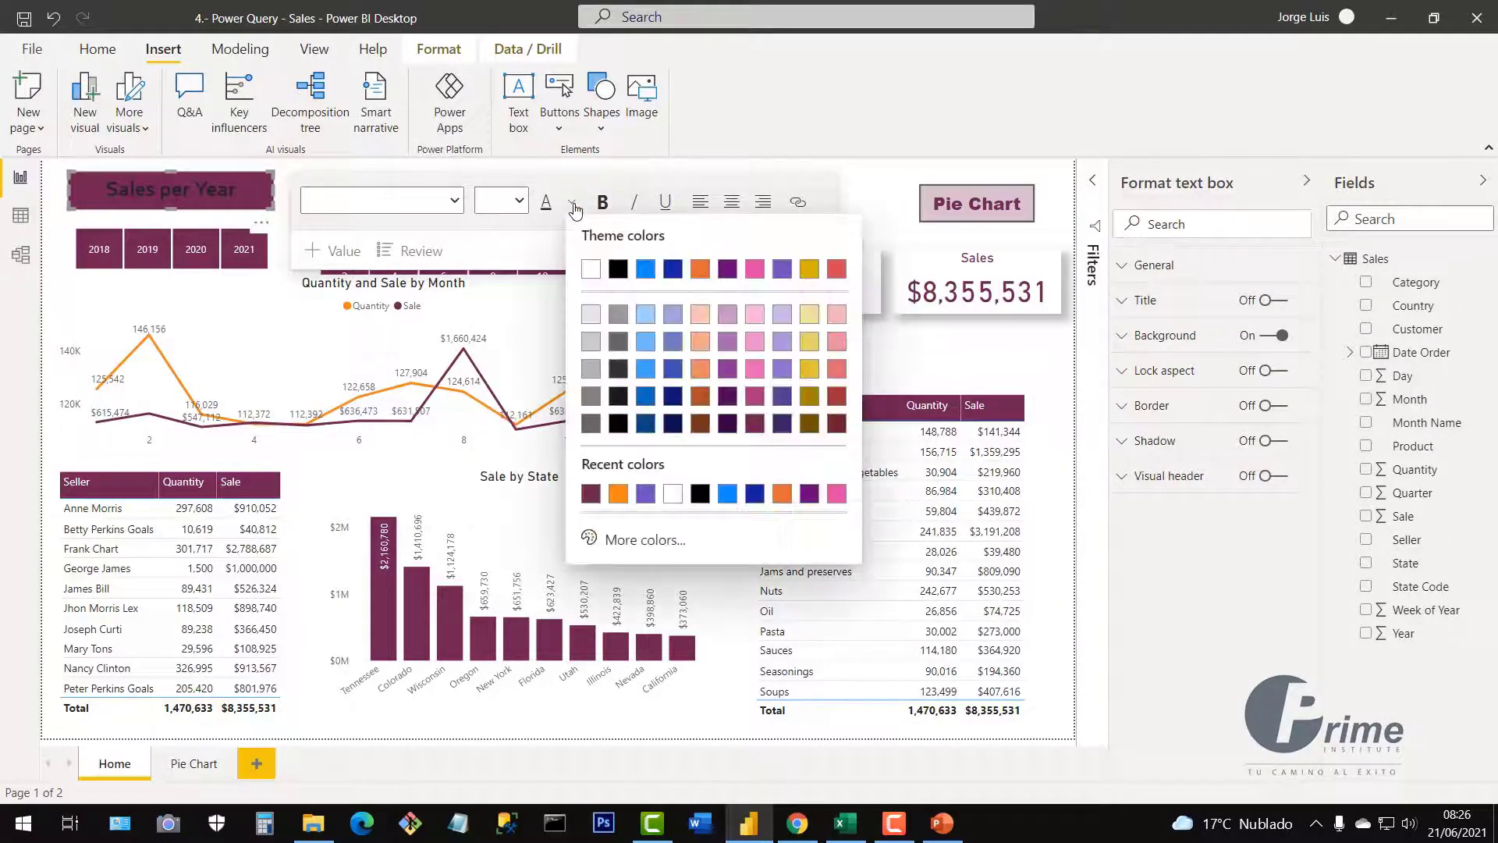
pyautogui.click(590, 265)
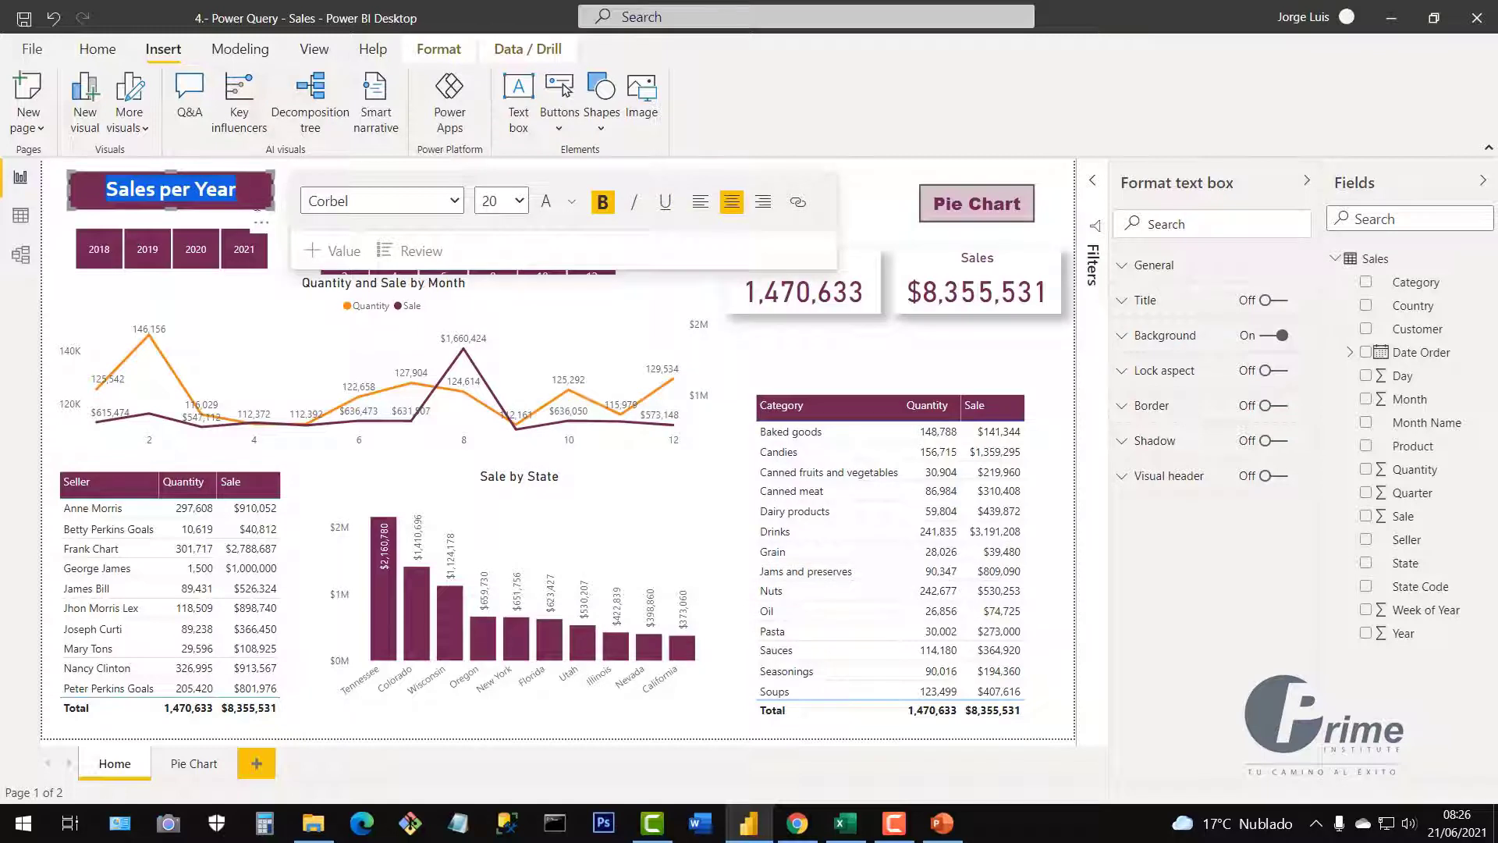
pyautogui.moveTo(268, 208); pyautogui.dragTo(234, 208)
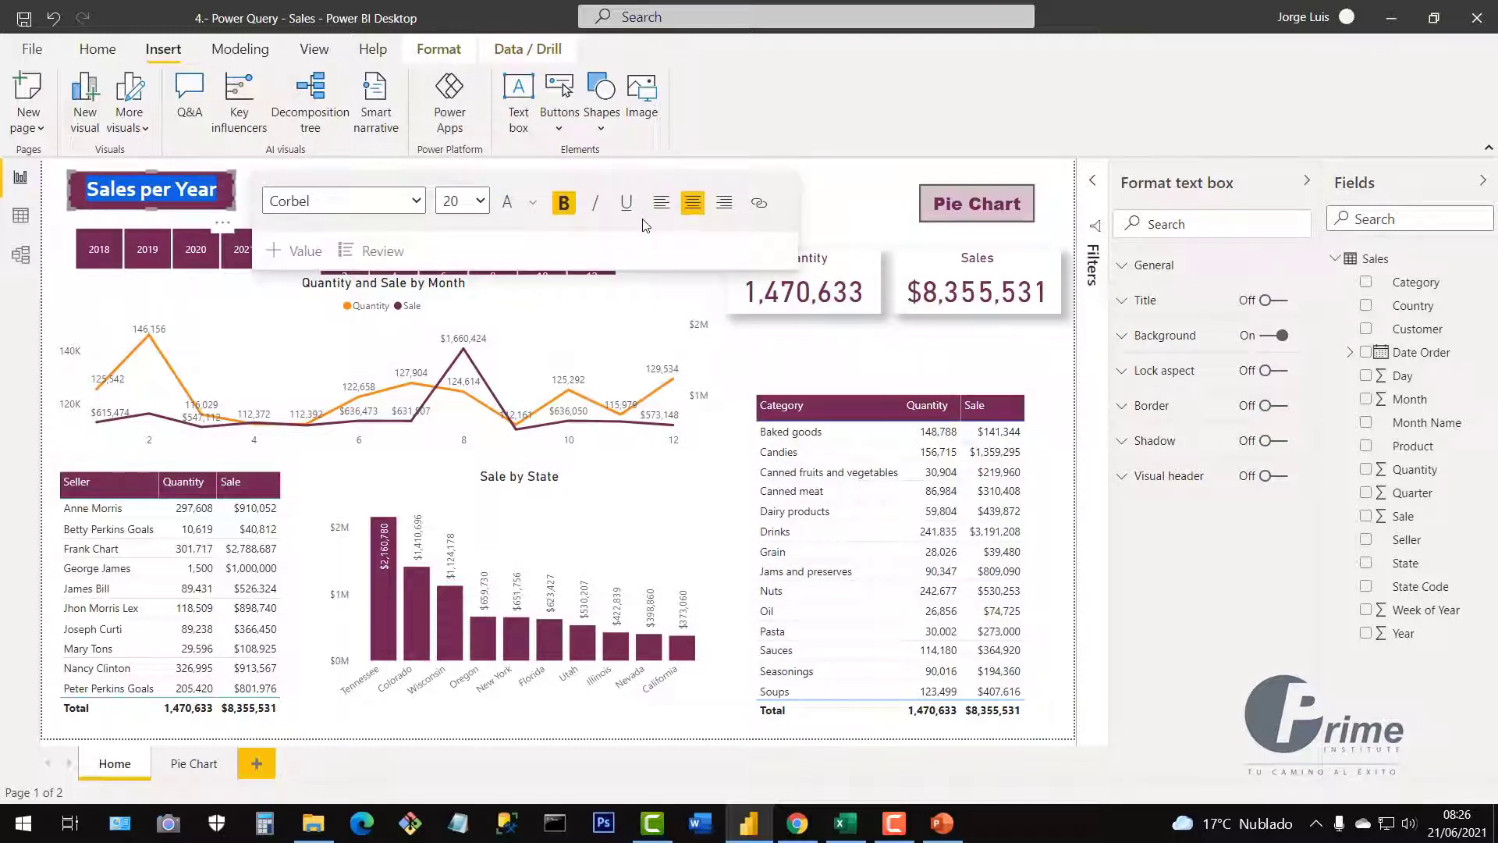
pyautogui.click(841, 206)
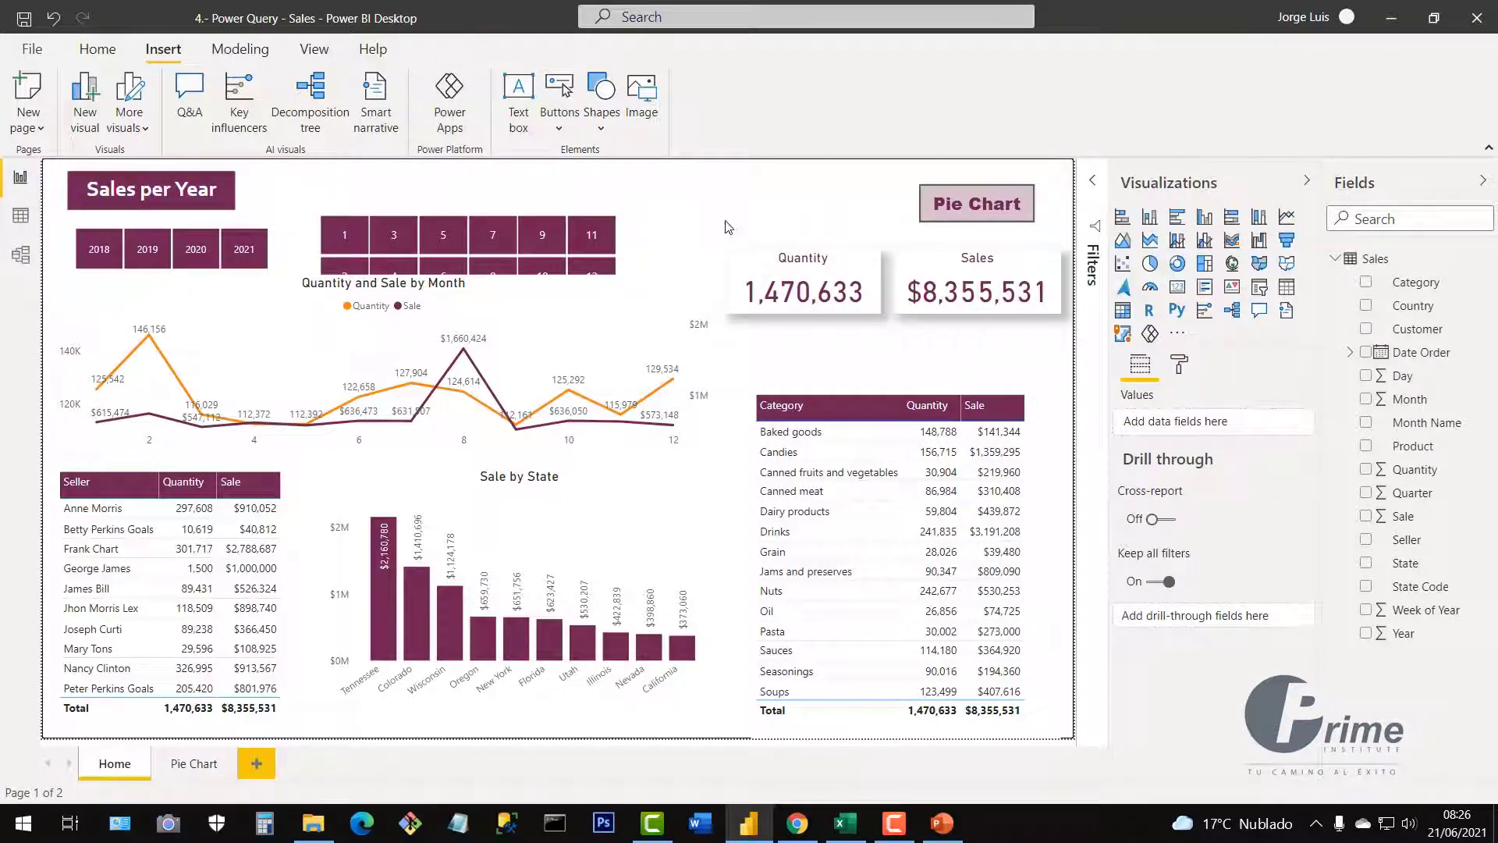
pyautogui.click(228, 178)
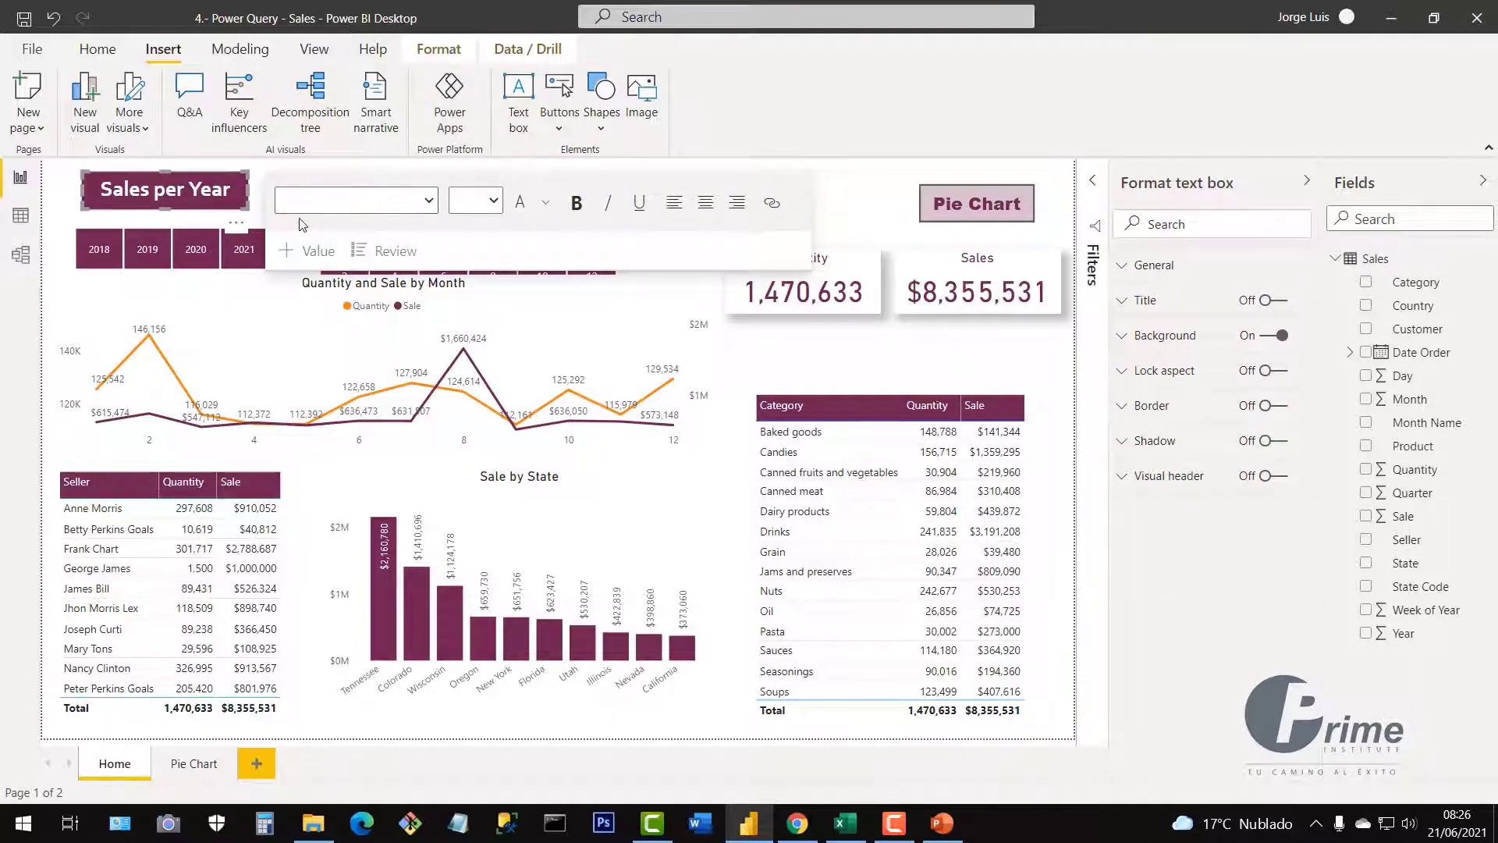
# Copy the "Sales per Year" heading onto the Pie Chart page and move that page's year slicer below it
pyautogui.click(195, 765)
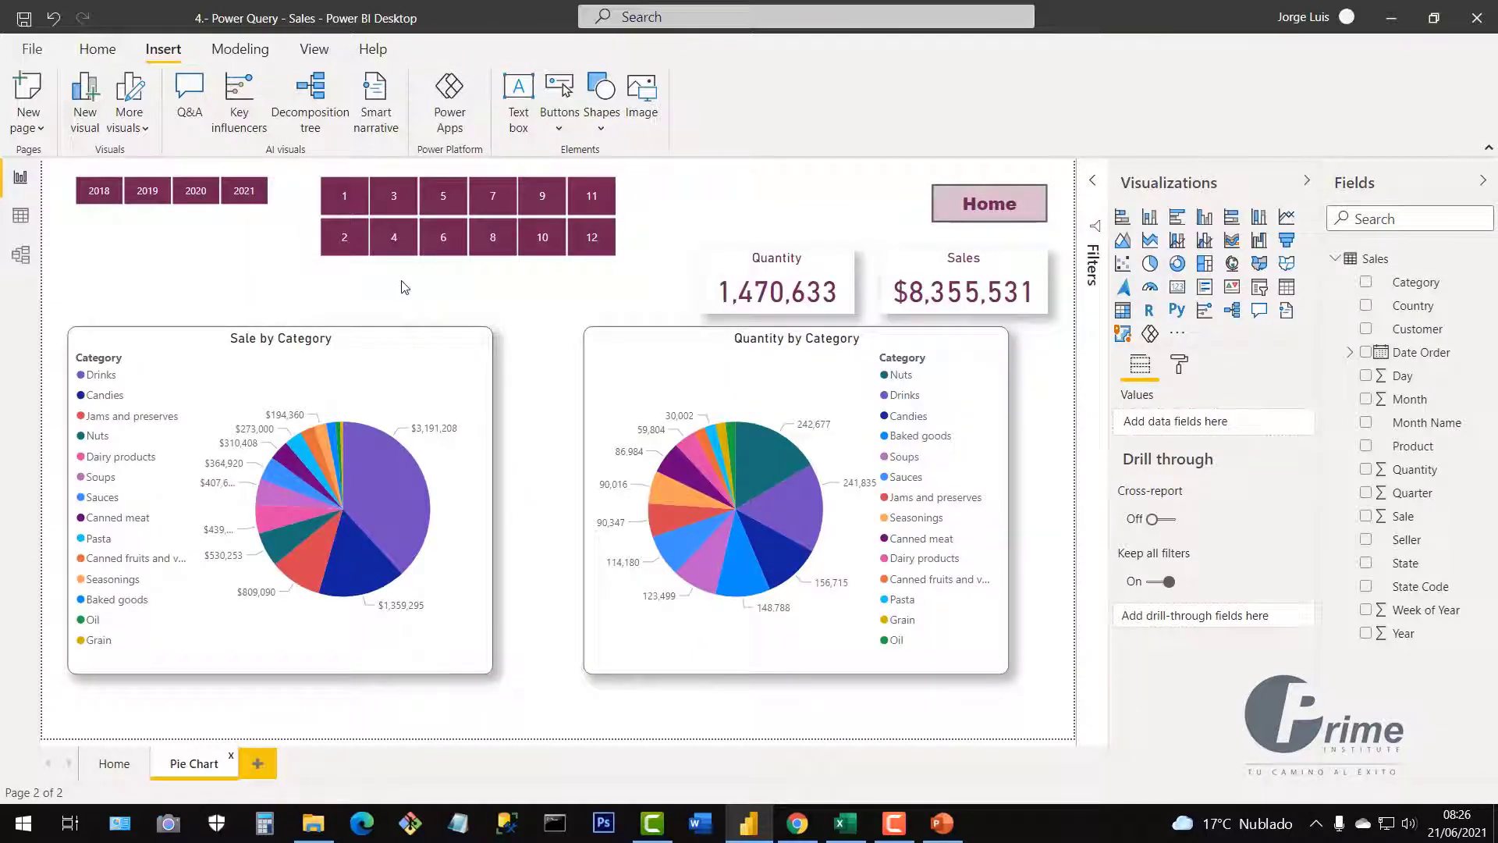
pyautogui.hotkey('ctrl', 'v')
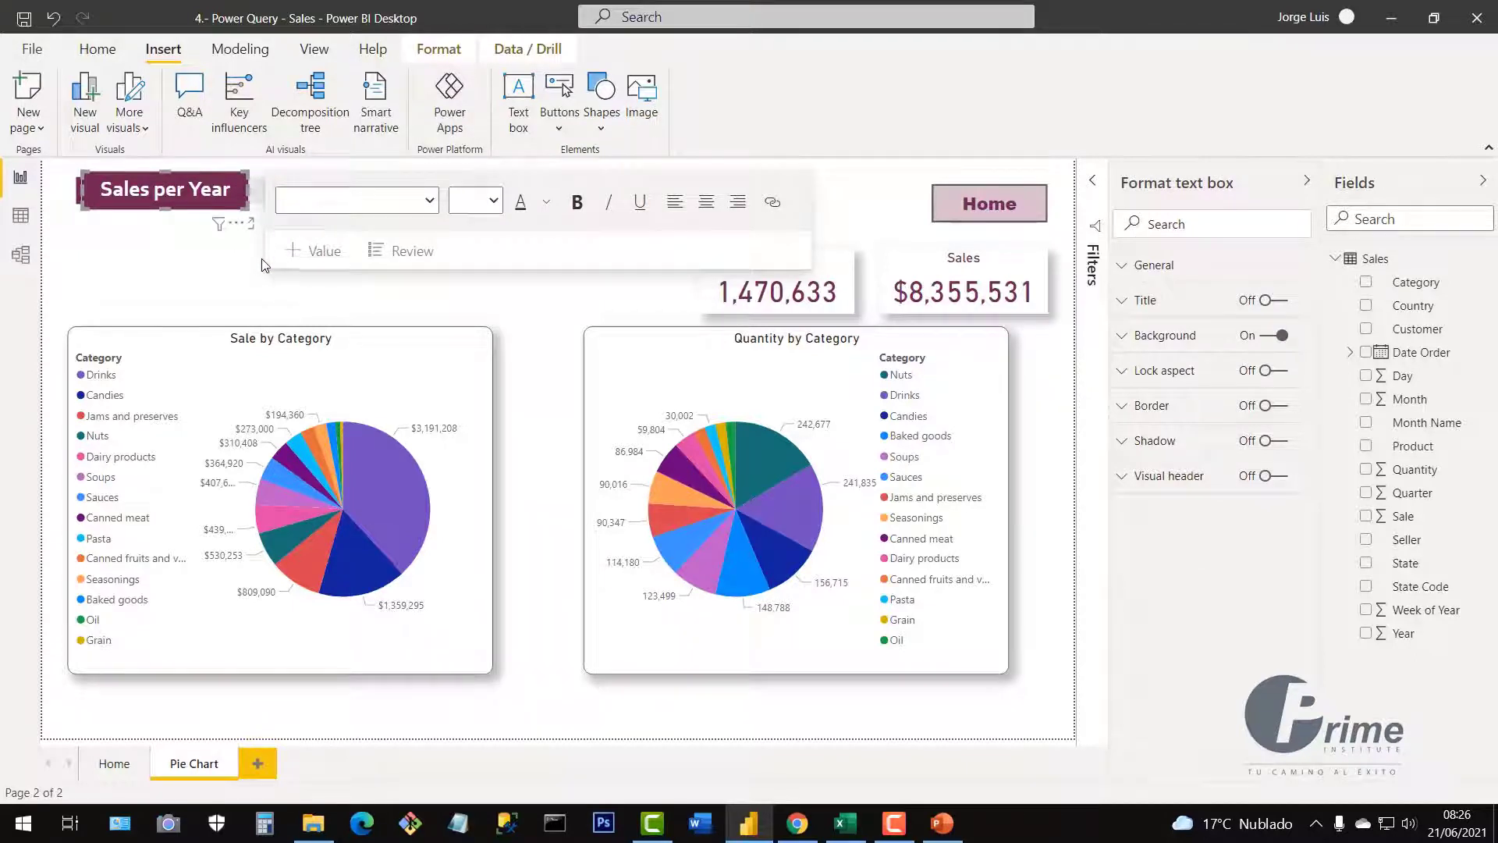
pyautogui.moveTo(281, 247); pyautogui.dragTo(276, 226)
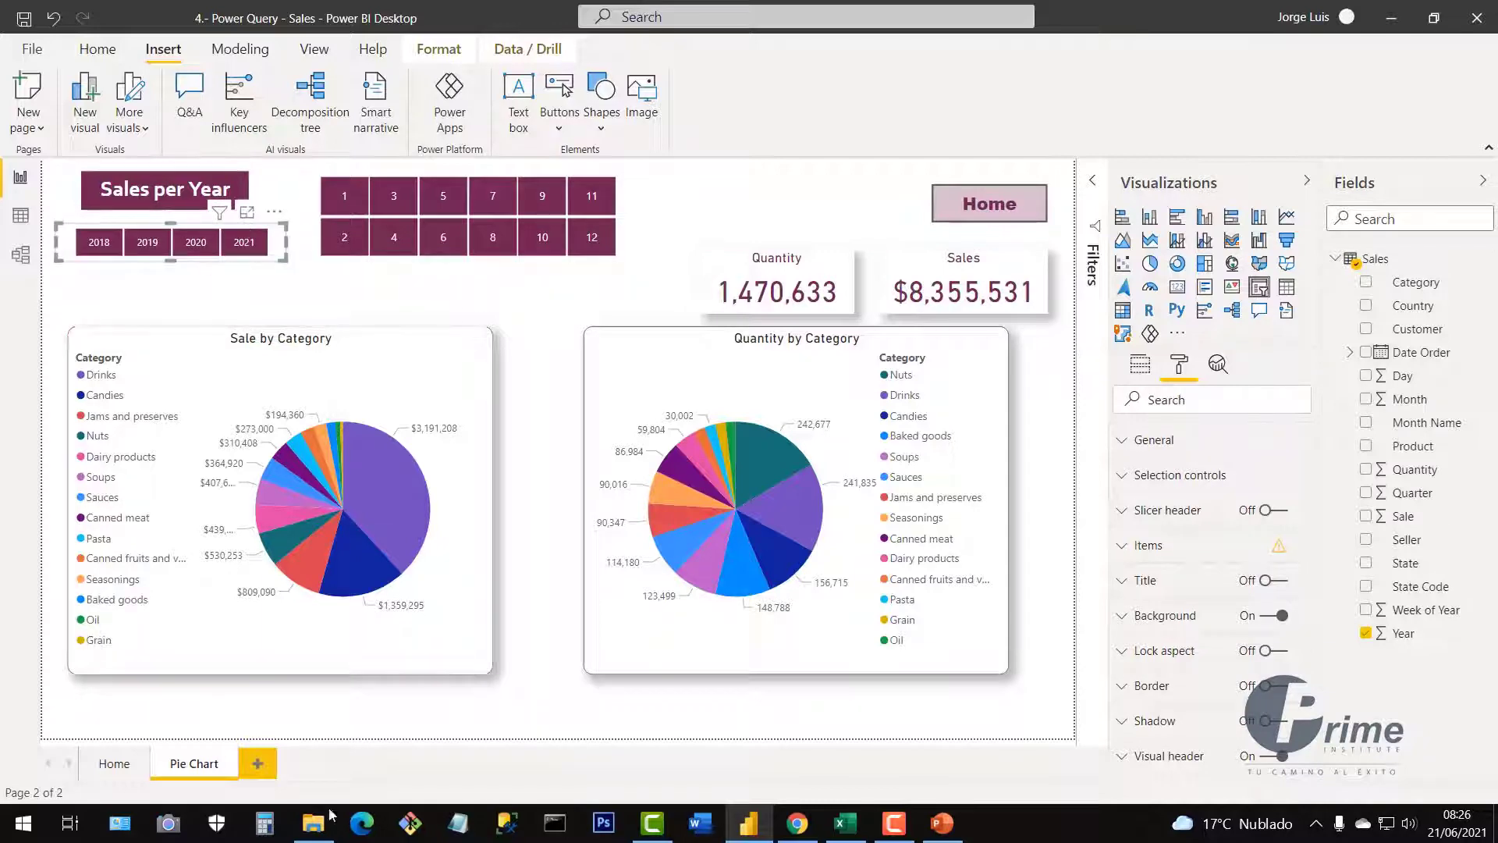
# On the Home page, duplicate the Quantity card and stack the two copies directly above the Category table
pyautogui.click(115, 764)
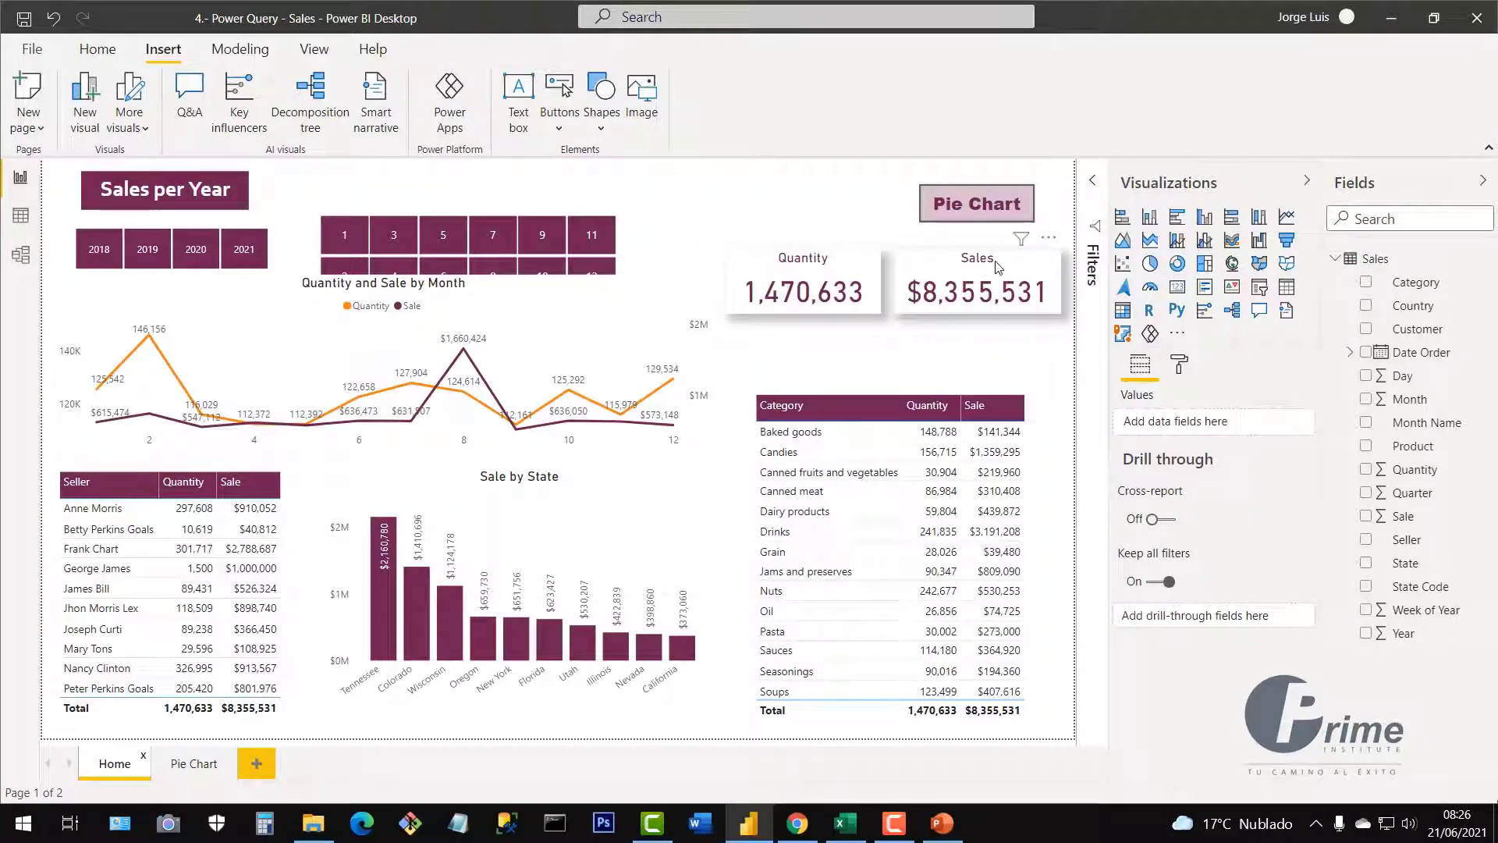
pyautogui.click(846, 269)
pyautogui.click(866, 237)
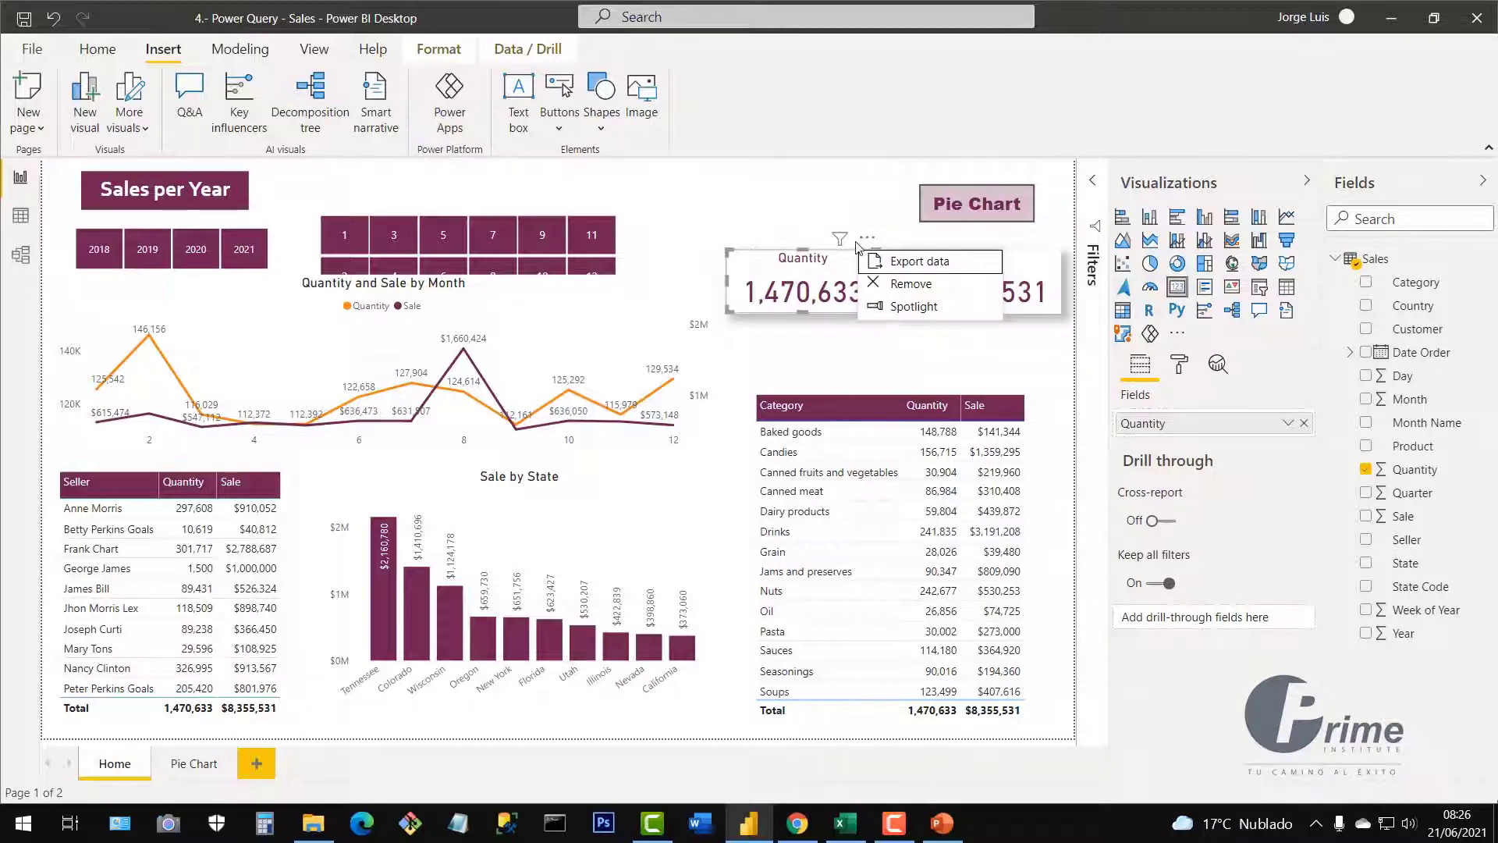
pyautogui.click(836, 258)
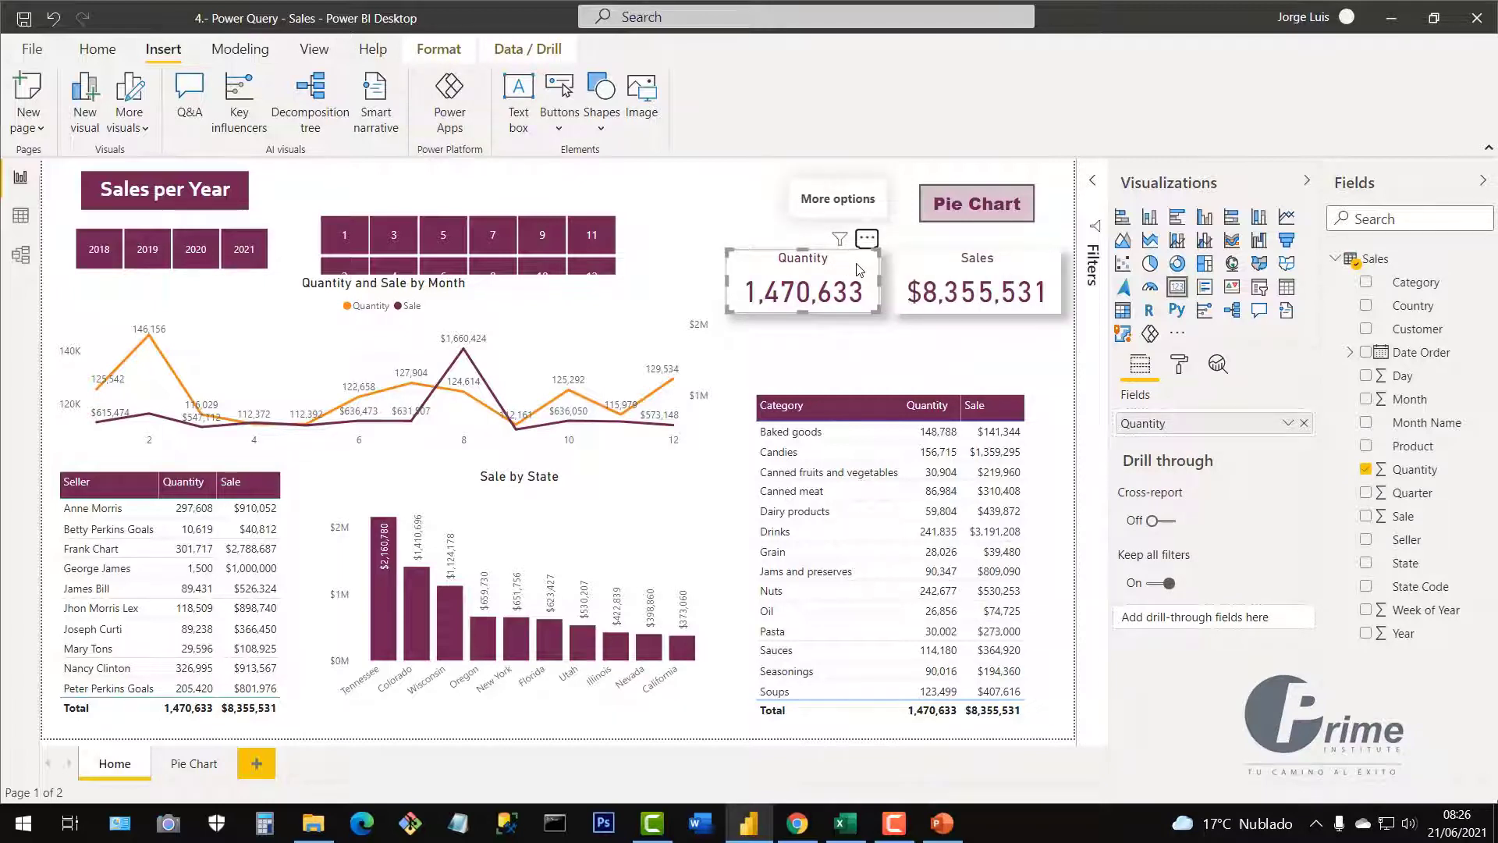
pyautogui.moveTo(858, 273); pyautogui.dragTo(871, 334)
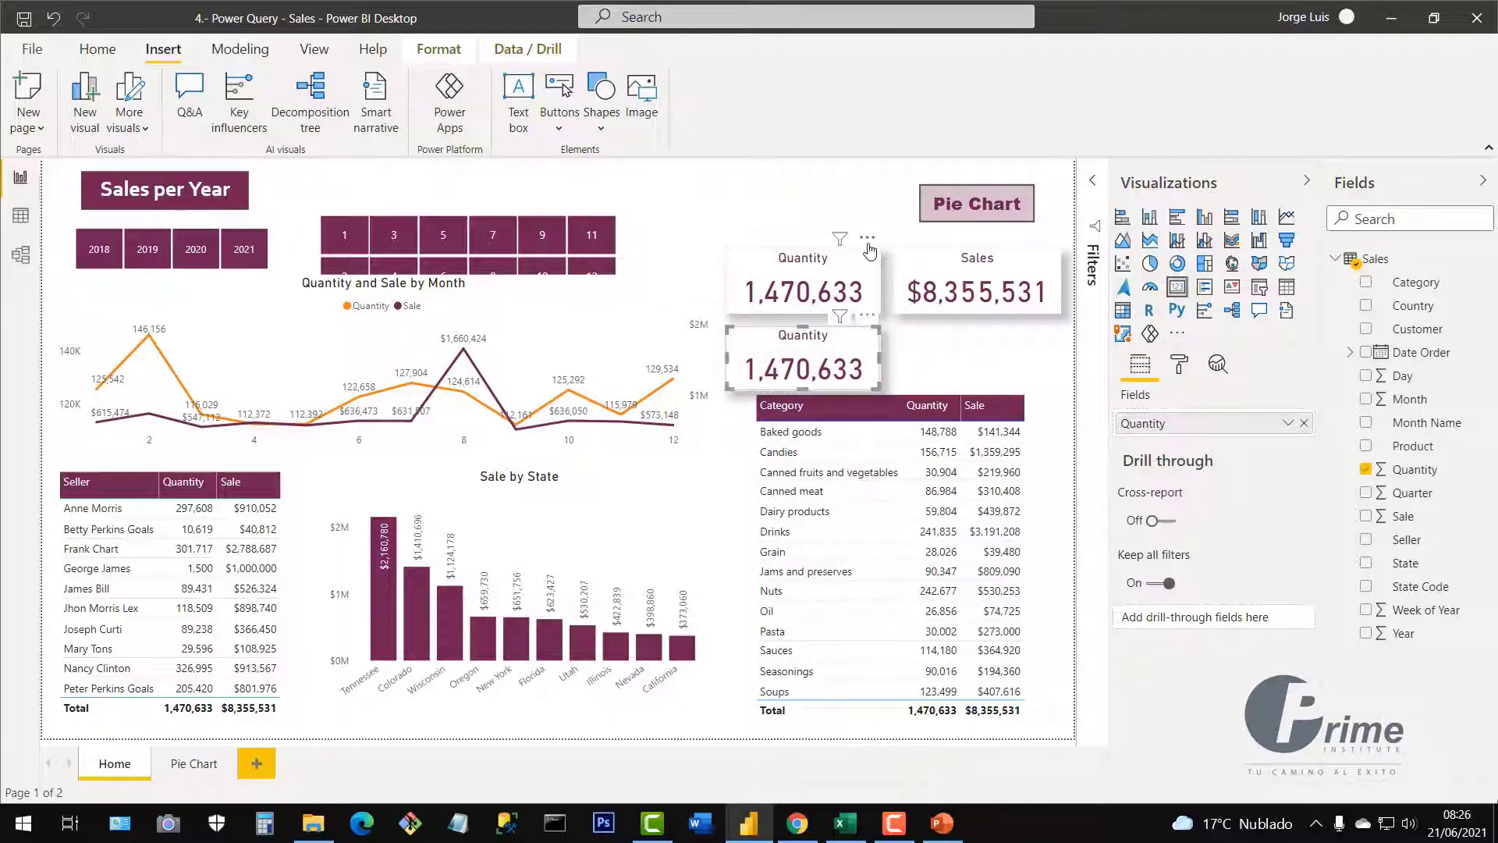
pyautogui.moveTo(871, 269); pyautogui.dragTo(874, 255)
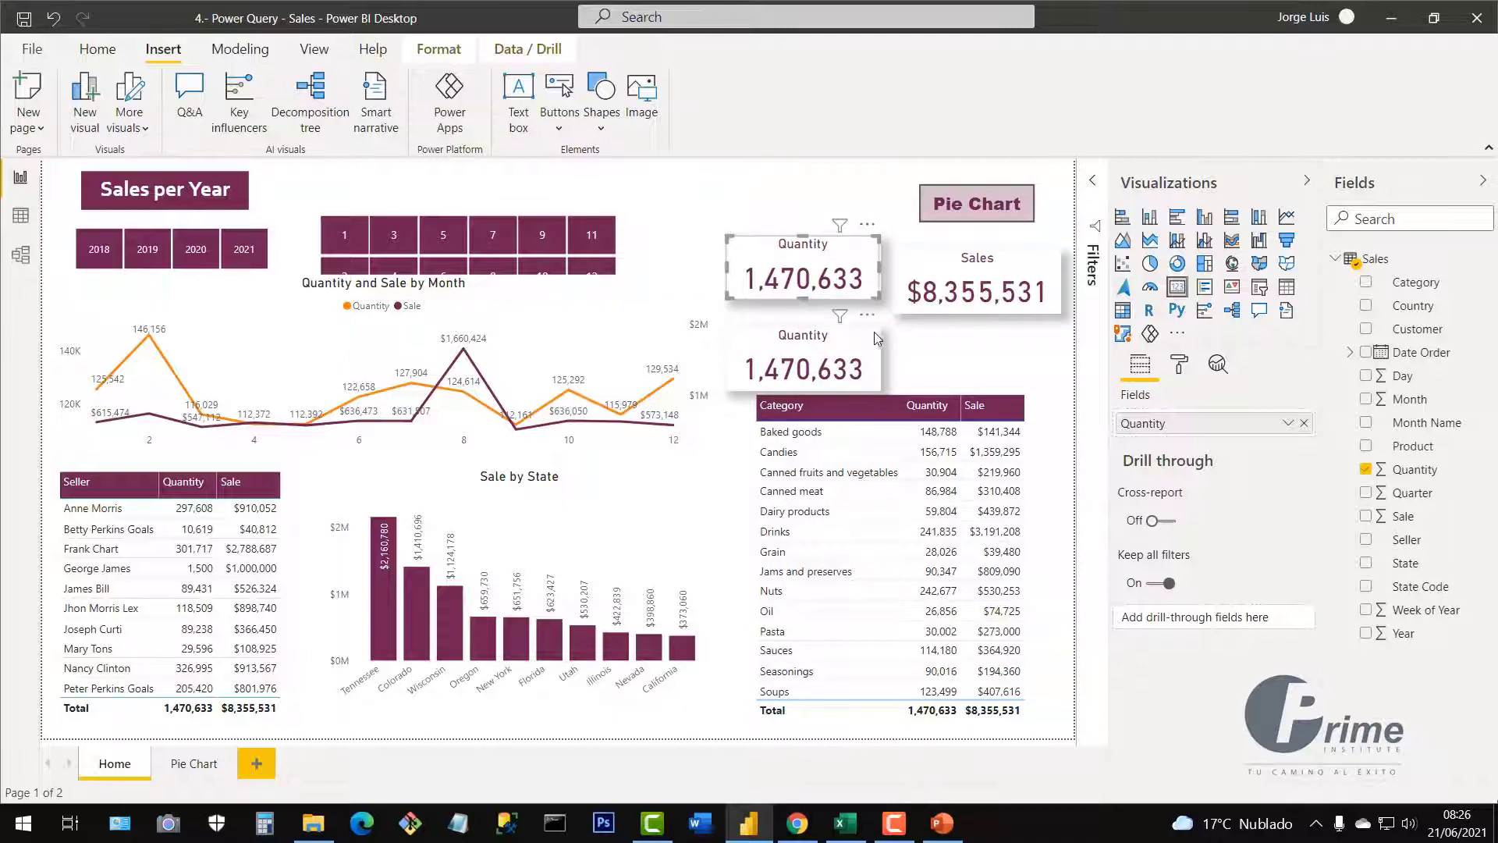
pyautogui.moveTo(873, 340); pyautogui.dragTo(871, 317)
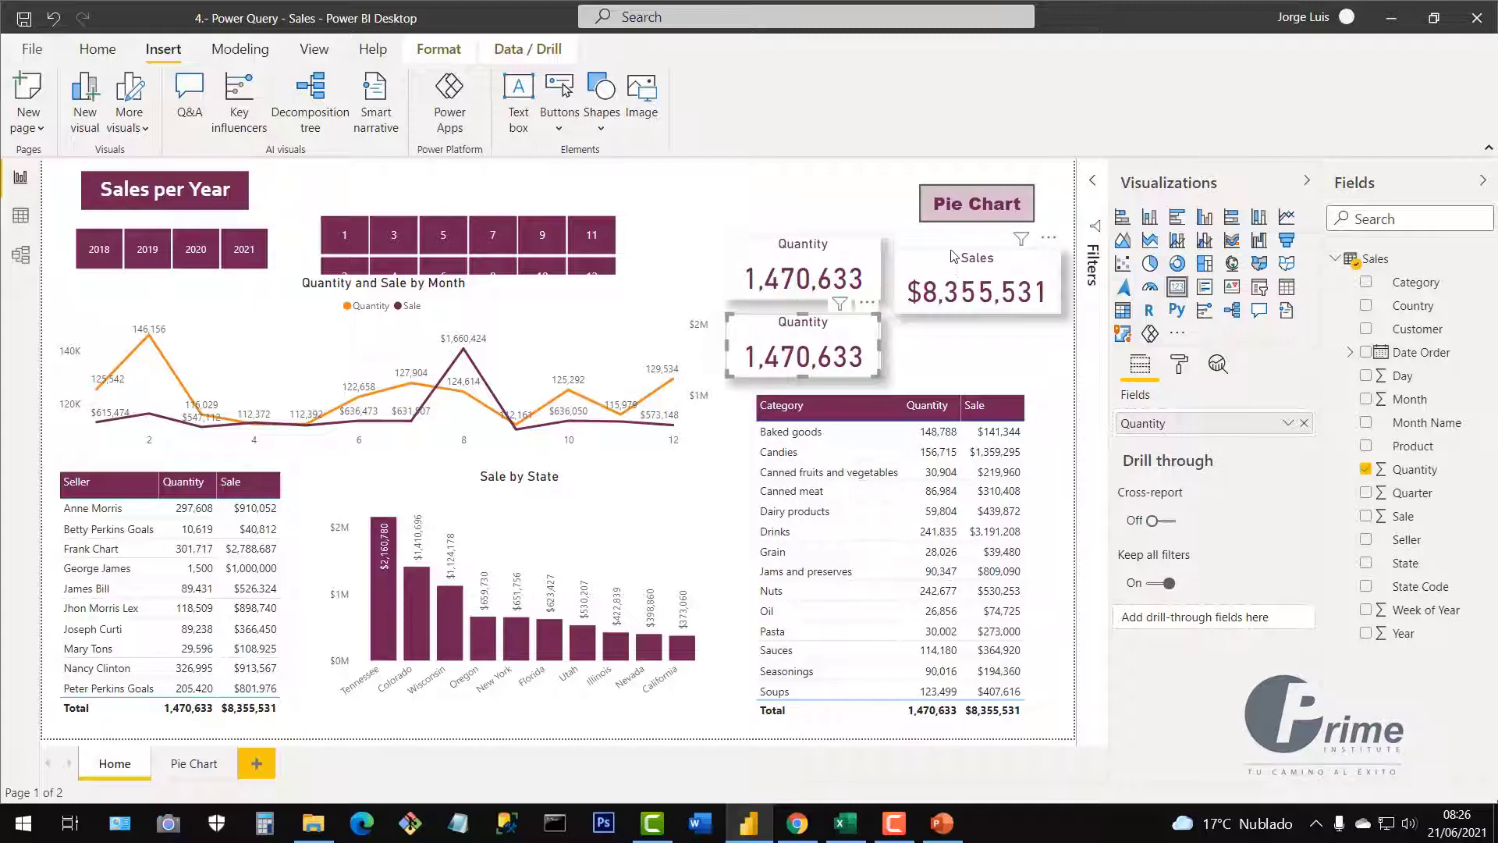
# Align the Sales card with the upper Quantity card and place a copy of it beside the lower Quantity card
pyautogui.moveTo(952, 256); pyautogui.dragTo(953, 242)
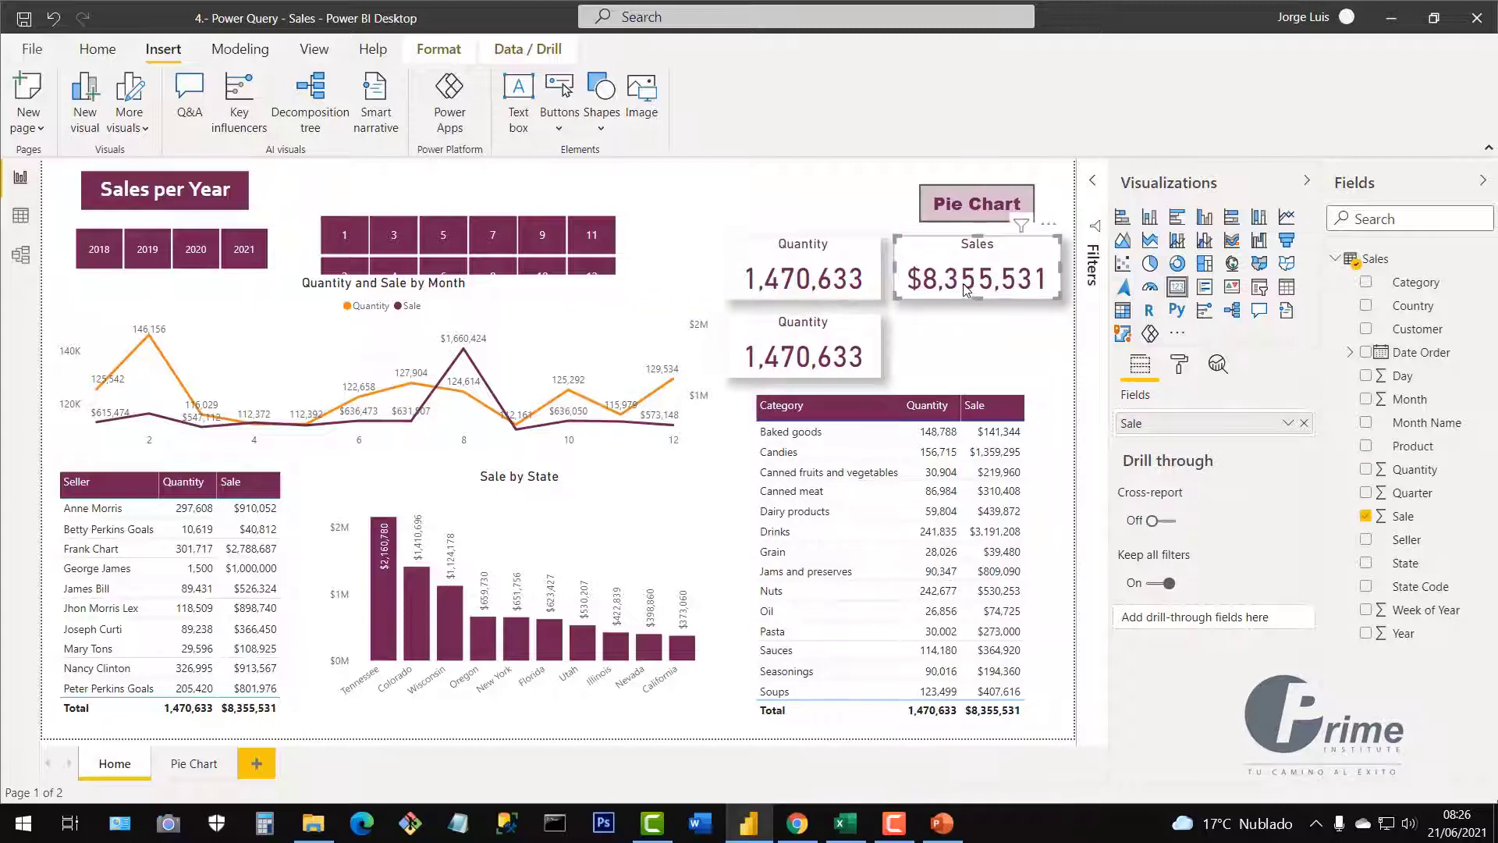
pyautogui.hotkey('ctrl', 'c')
pyautogui.hotkey('ctrl', 'v')
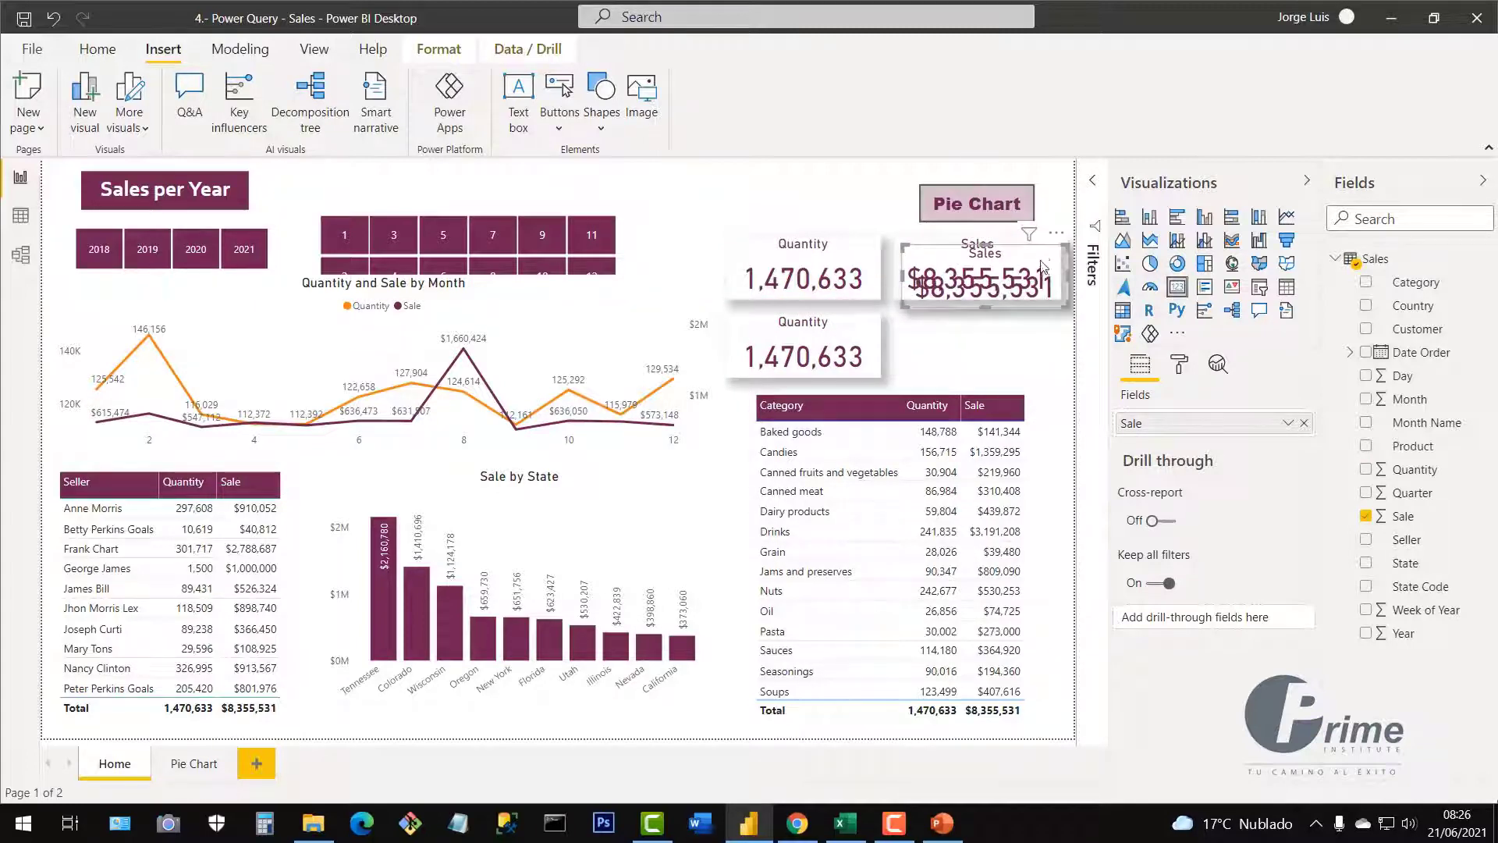
pyautogui.moveTo(1043, 260); pyautogui.dragTo(1035, 321)
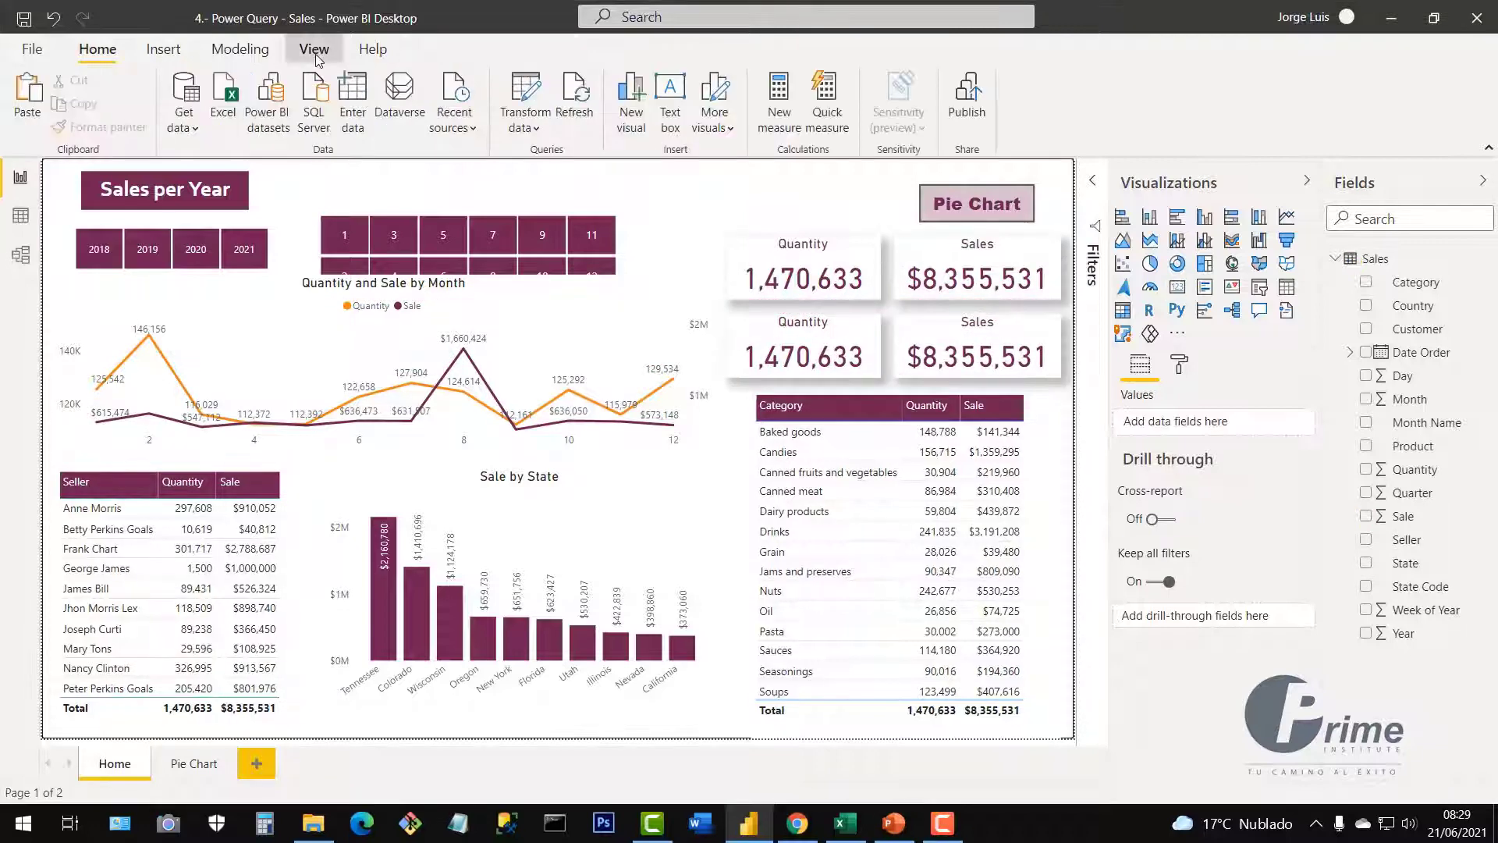
# Turn off interaction editing with the year slicer selected, and deselect the slicer
pyautogui.click(316, 56)
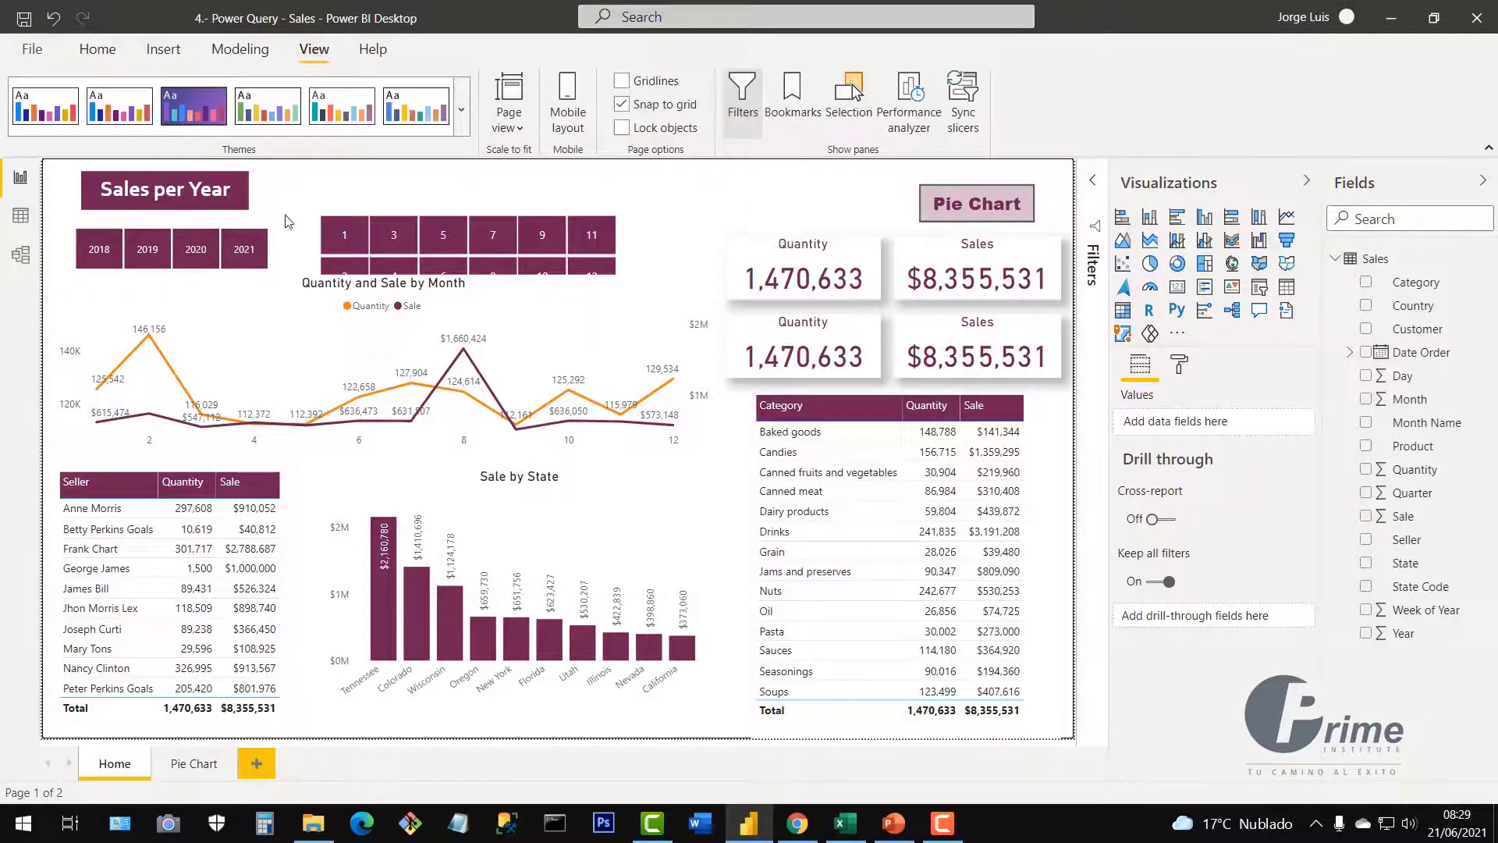
pyautogui.click(187, 238)
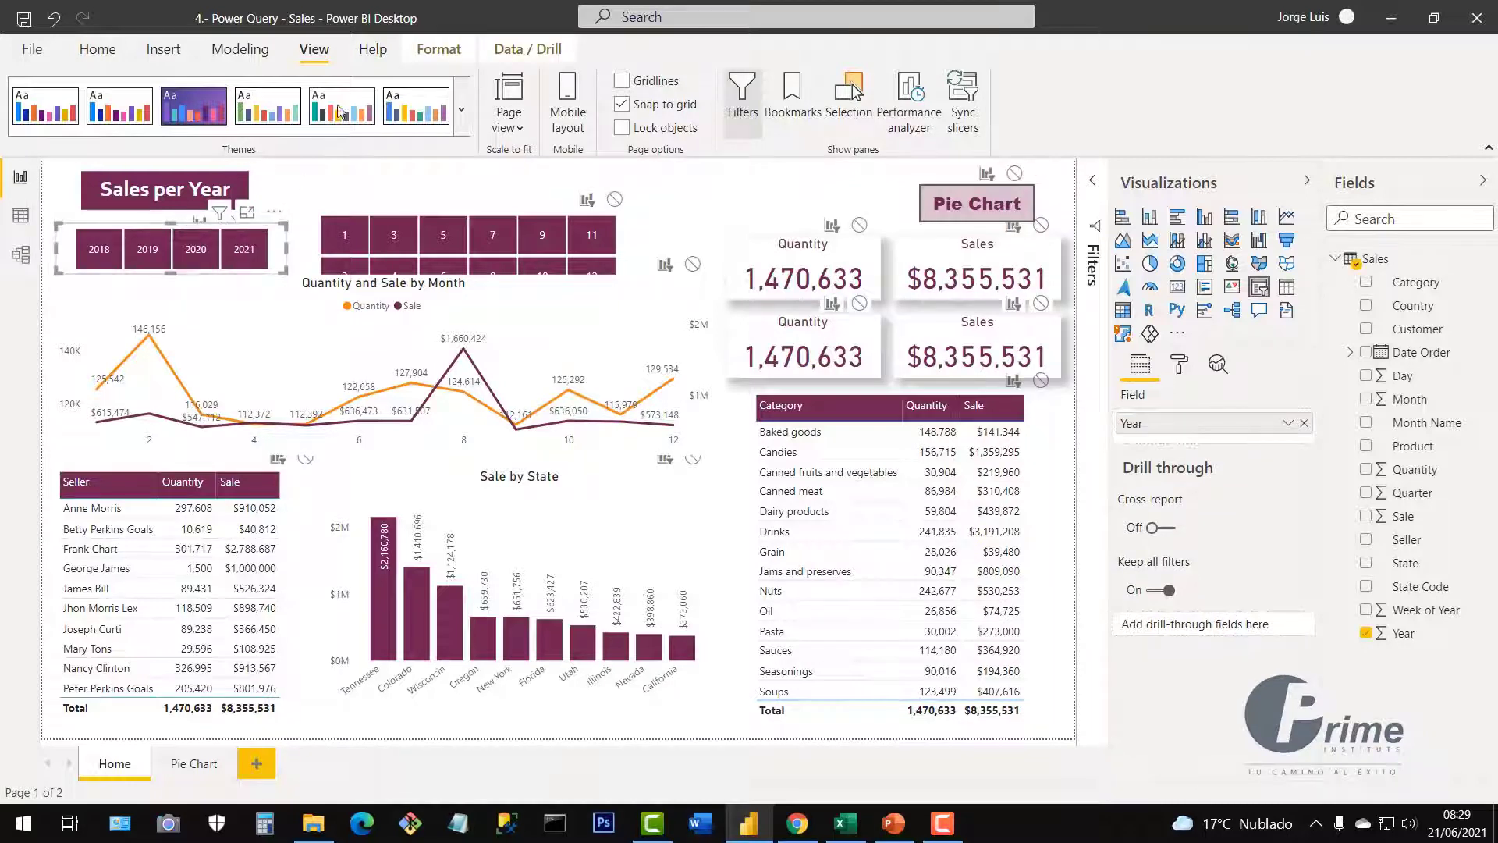
pyautogui.click(438, 50)
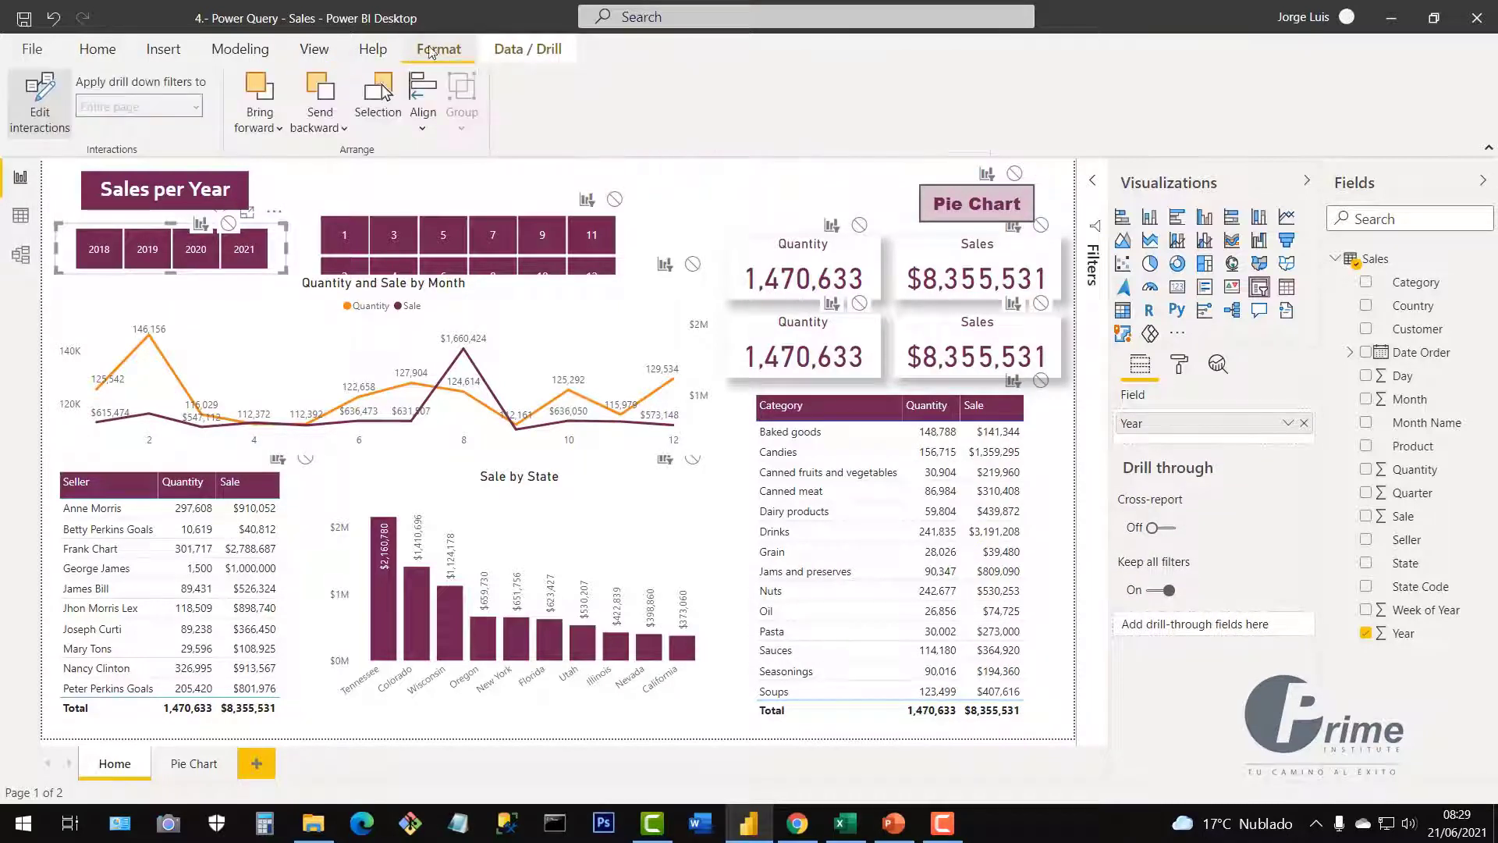
pyautogui.click(41, 109)
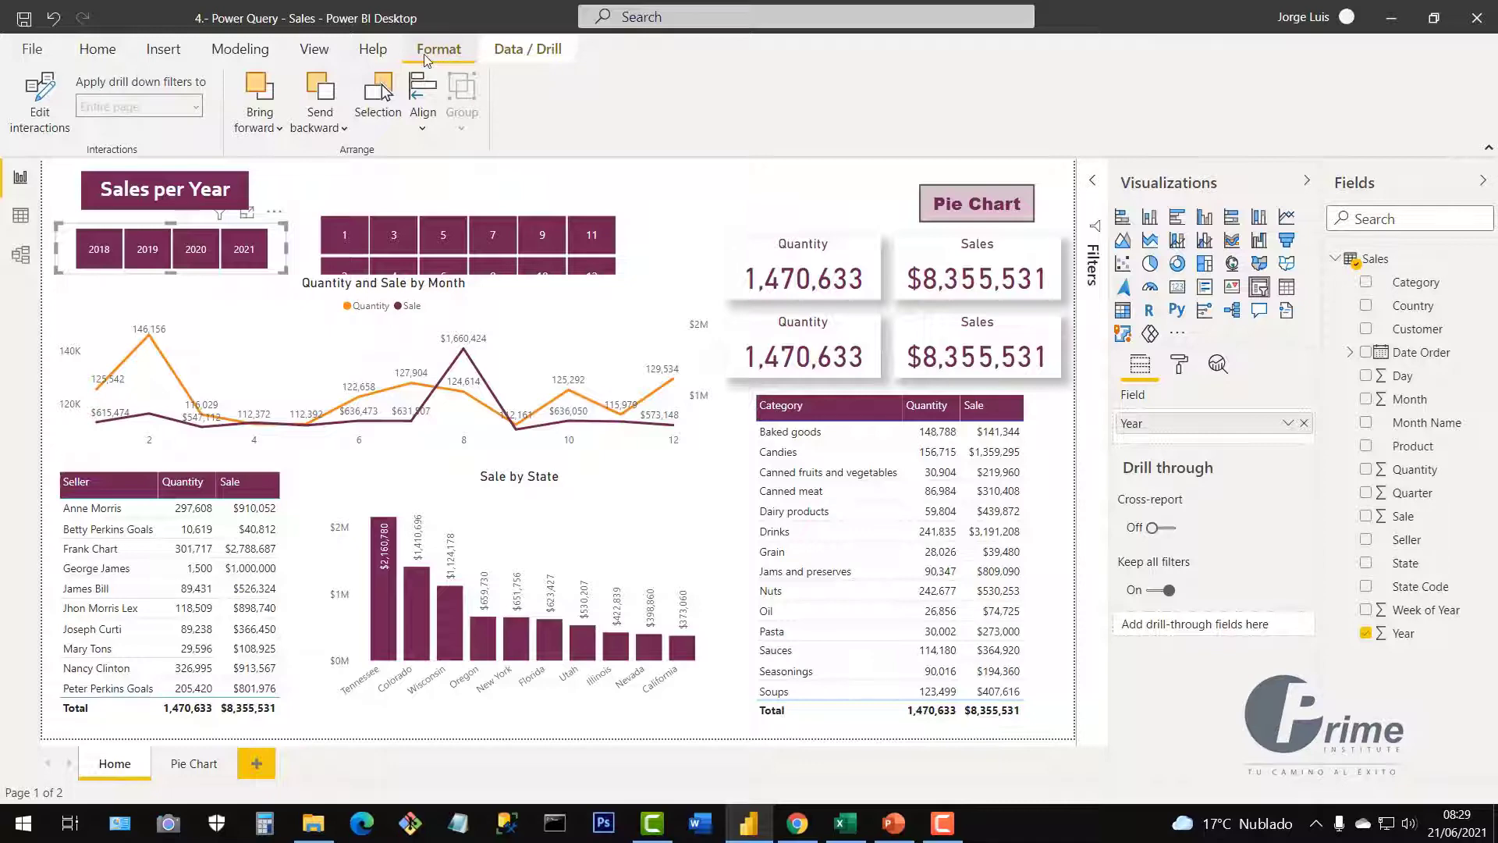
pyautogui.click(429, 196)
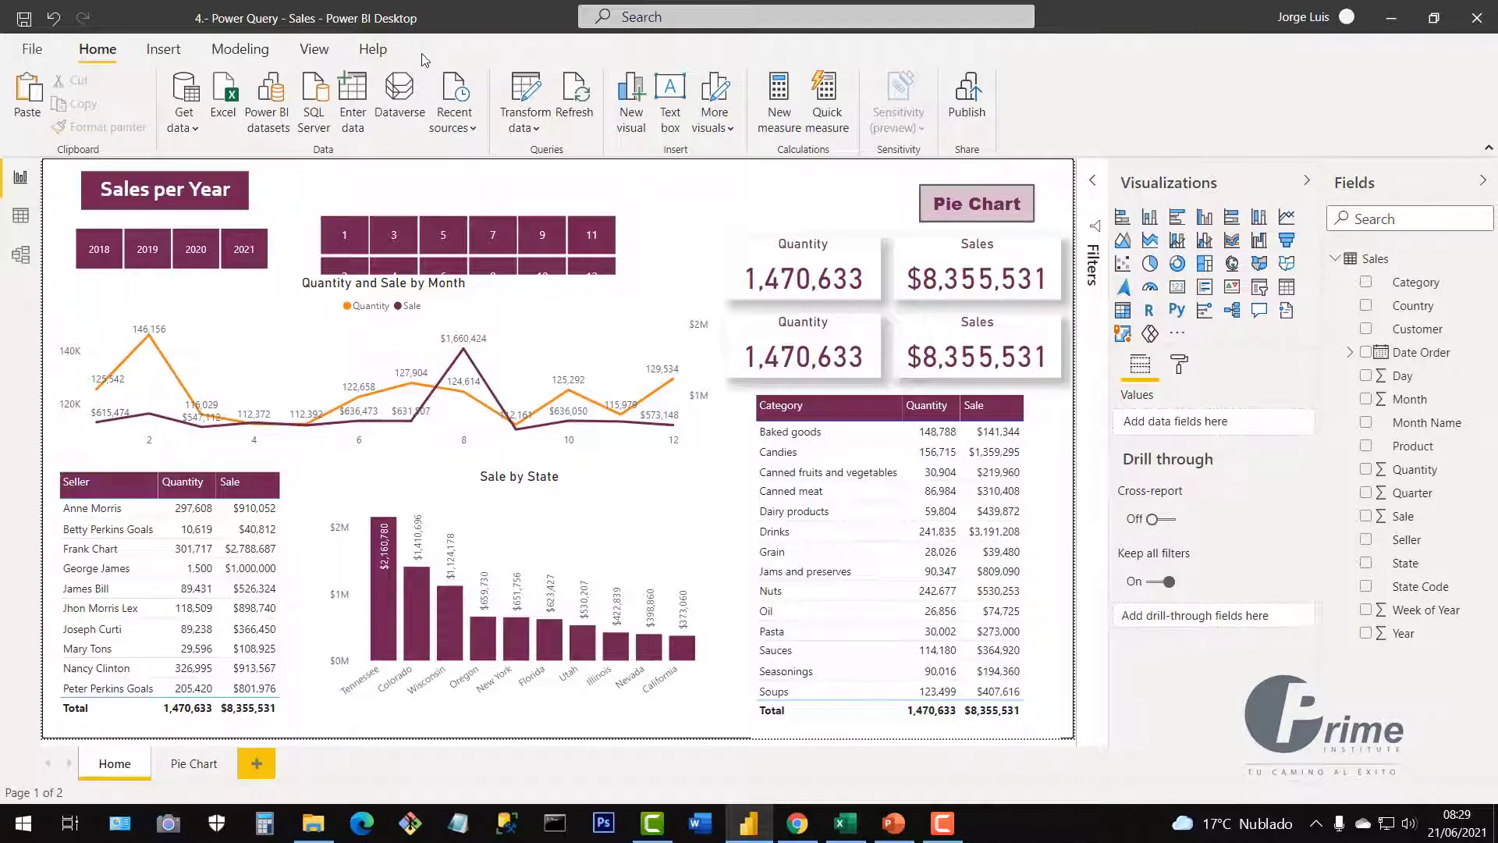
# Edit the year slicer's interactions so it has no effect on the upper Quantity and Sales cards, and leave interaction editing
pyautogui.click(283, 245)
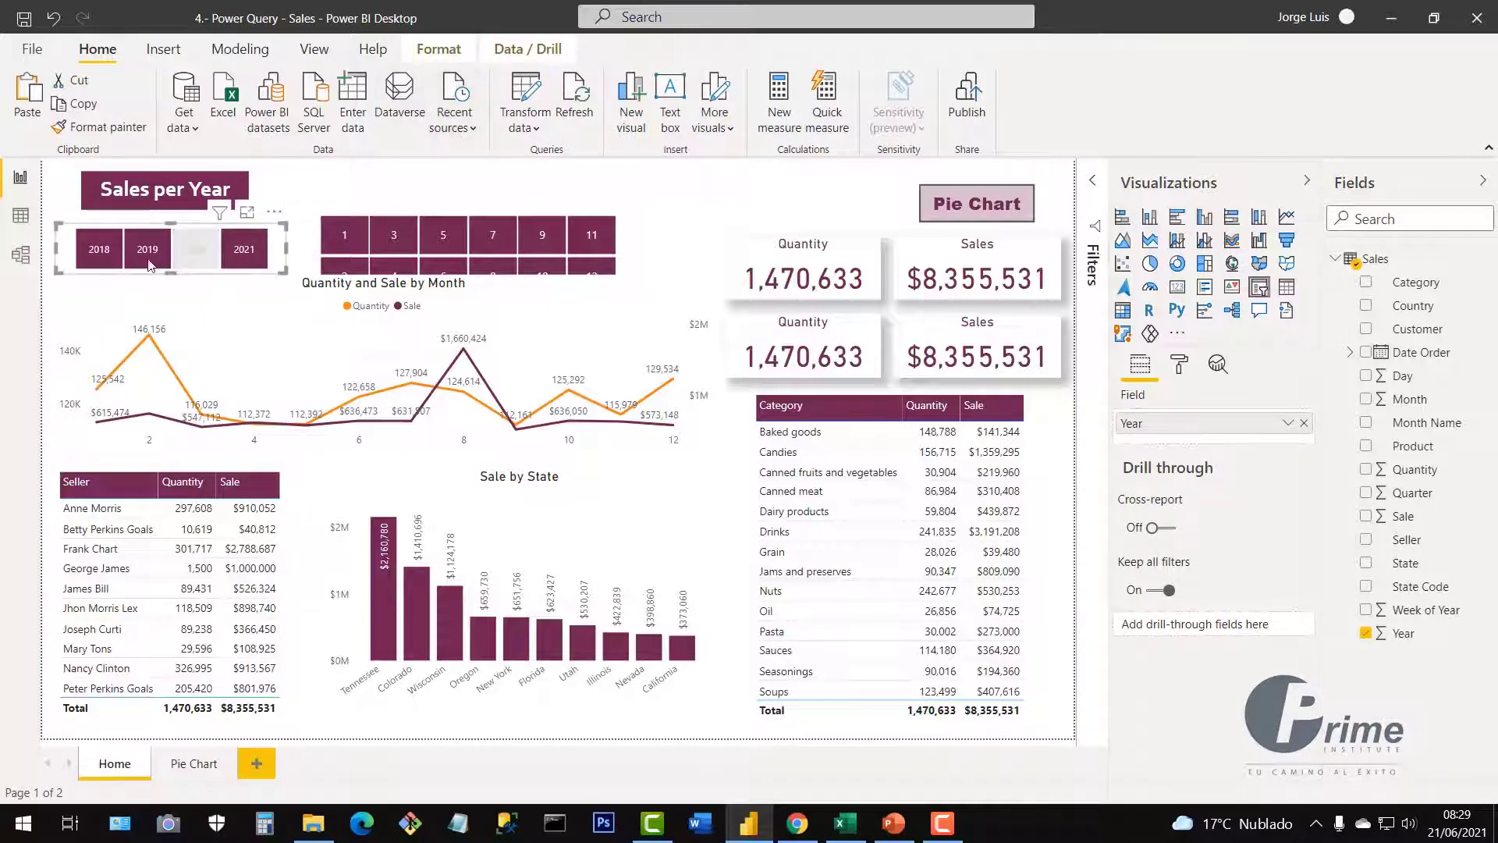
pyautogui.click(445, 57)
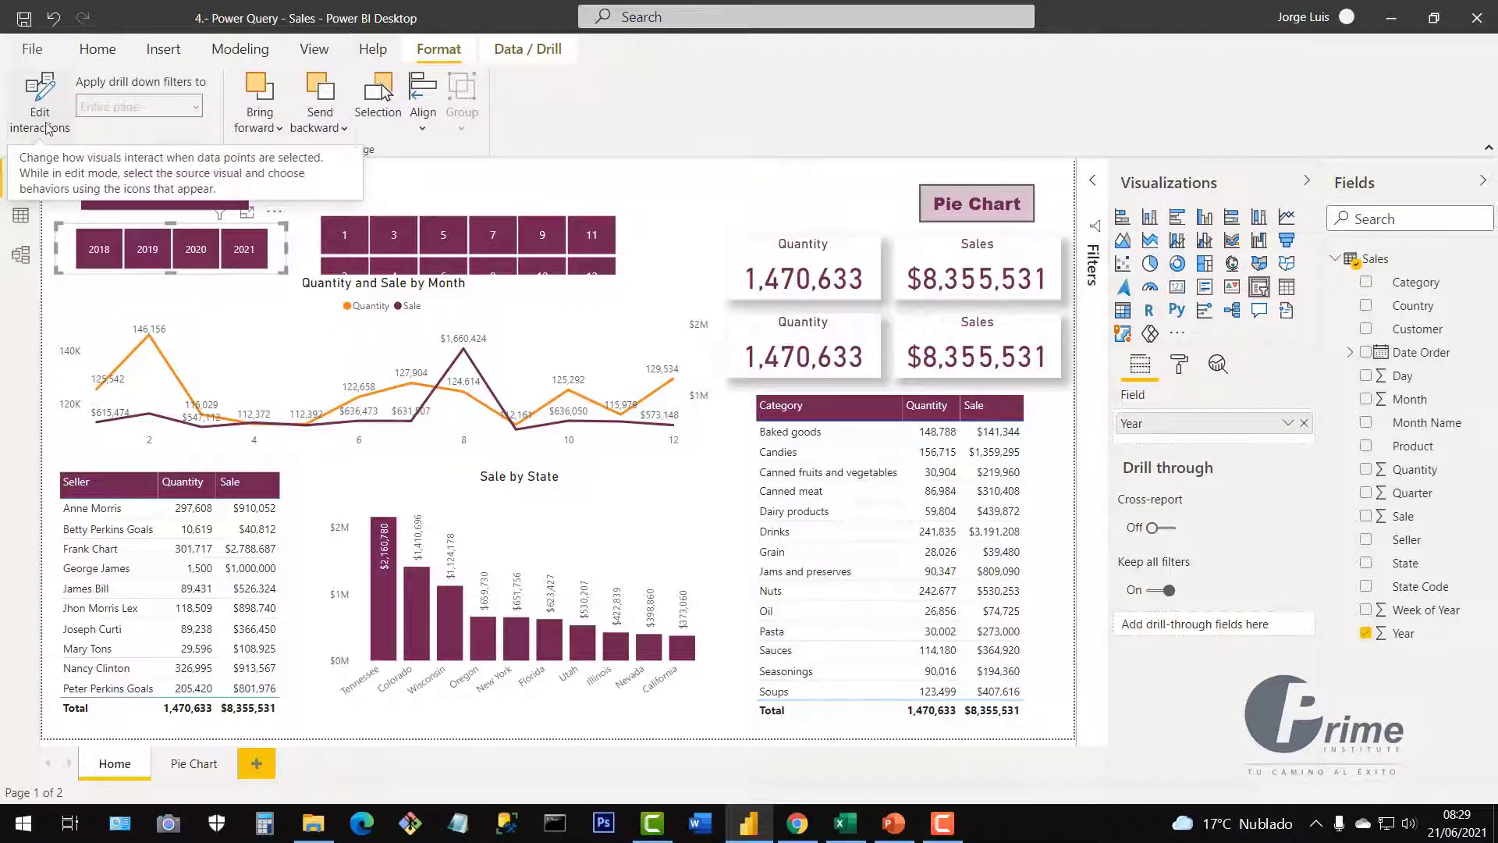
pyautogui.click(37, 95)
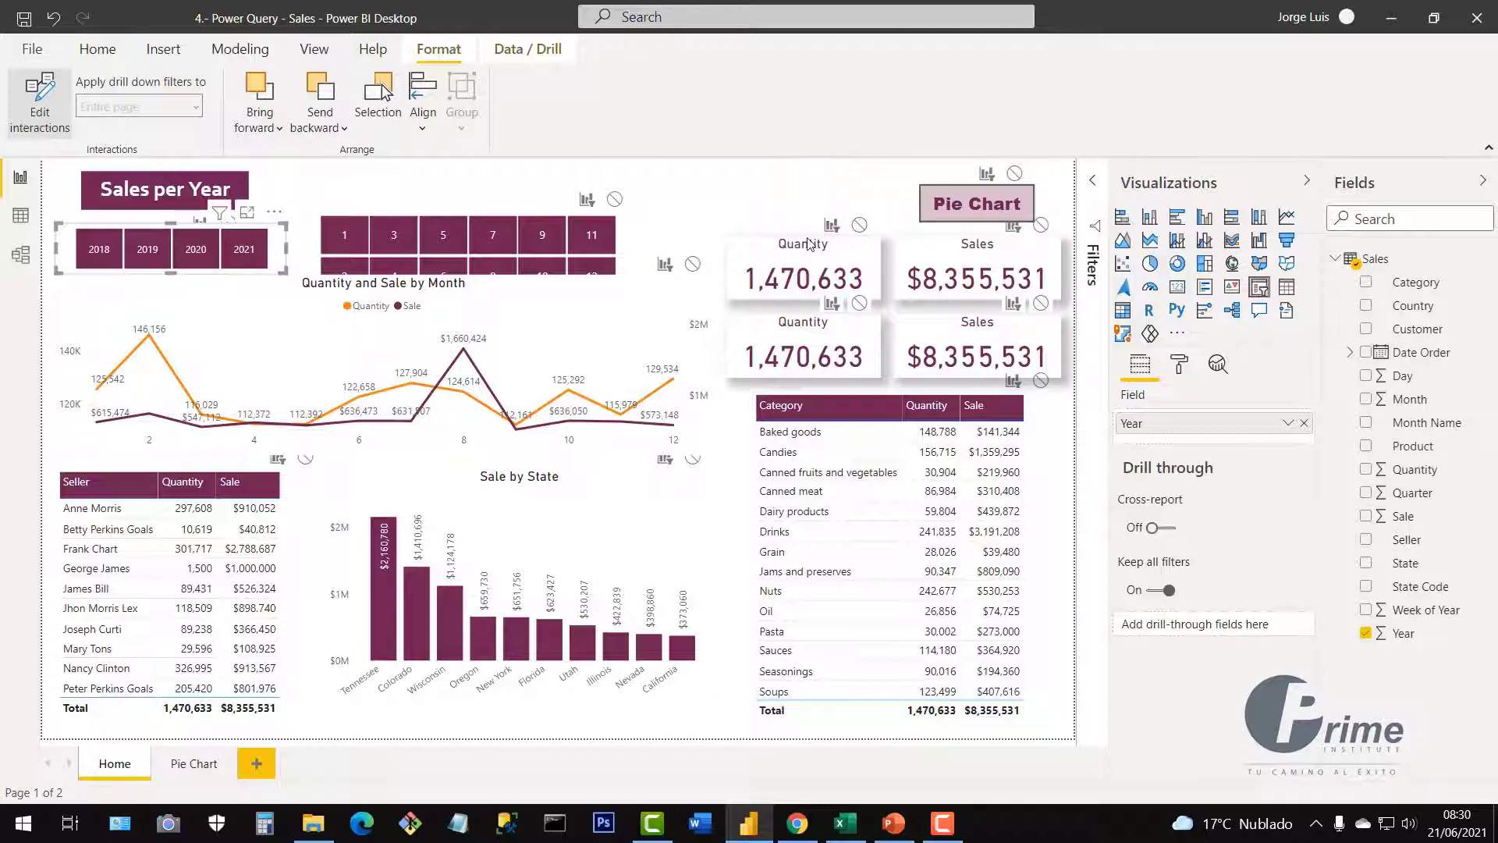
pyautogui.click(858, 226)
pyautogui.click(1040, 228)
pyautogui.click(45, 127)
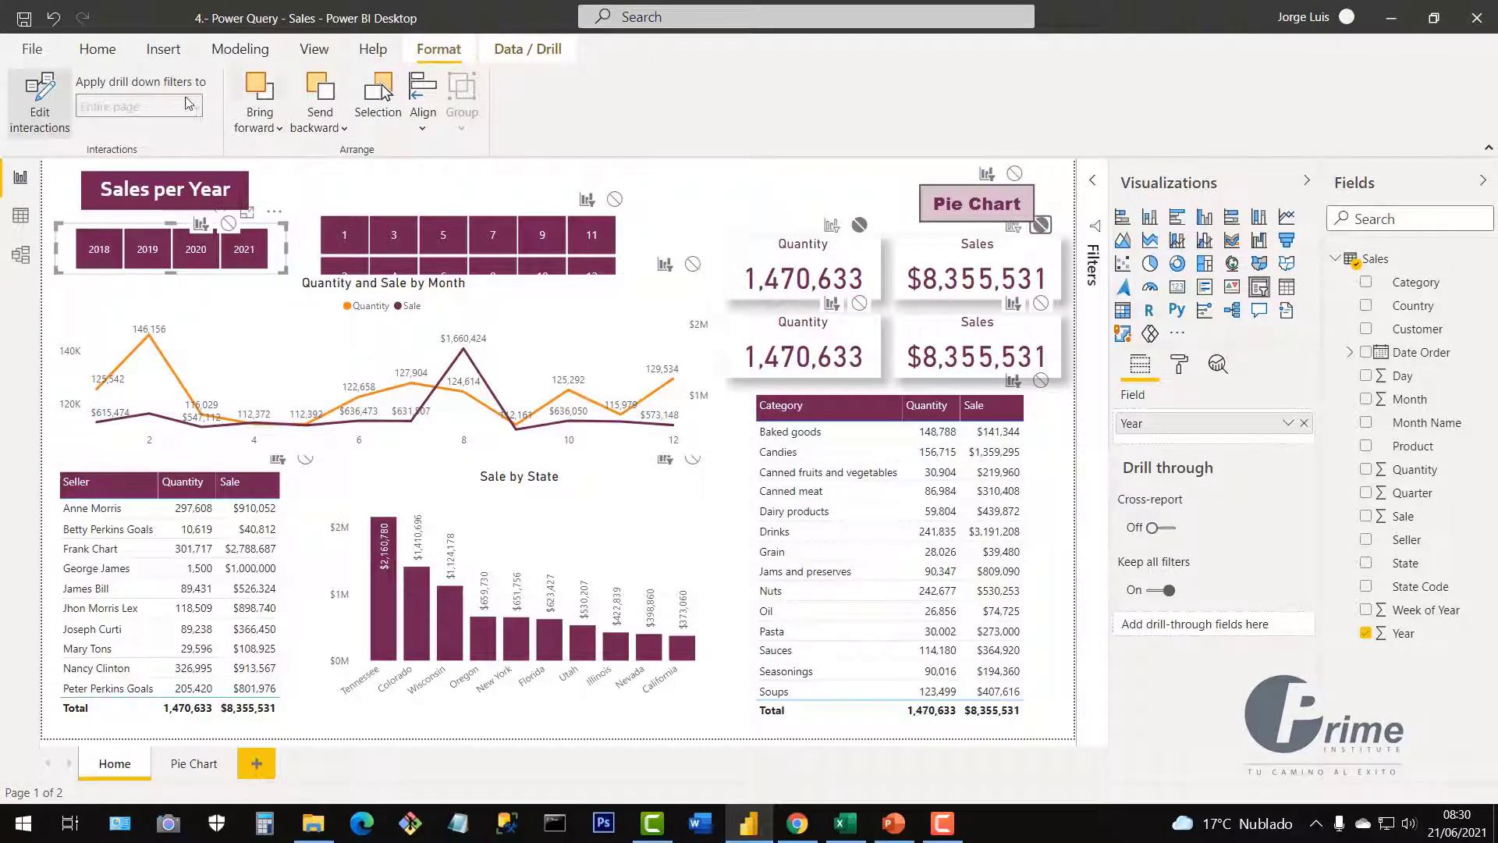
pyautogui.click(41, 97)
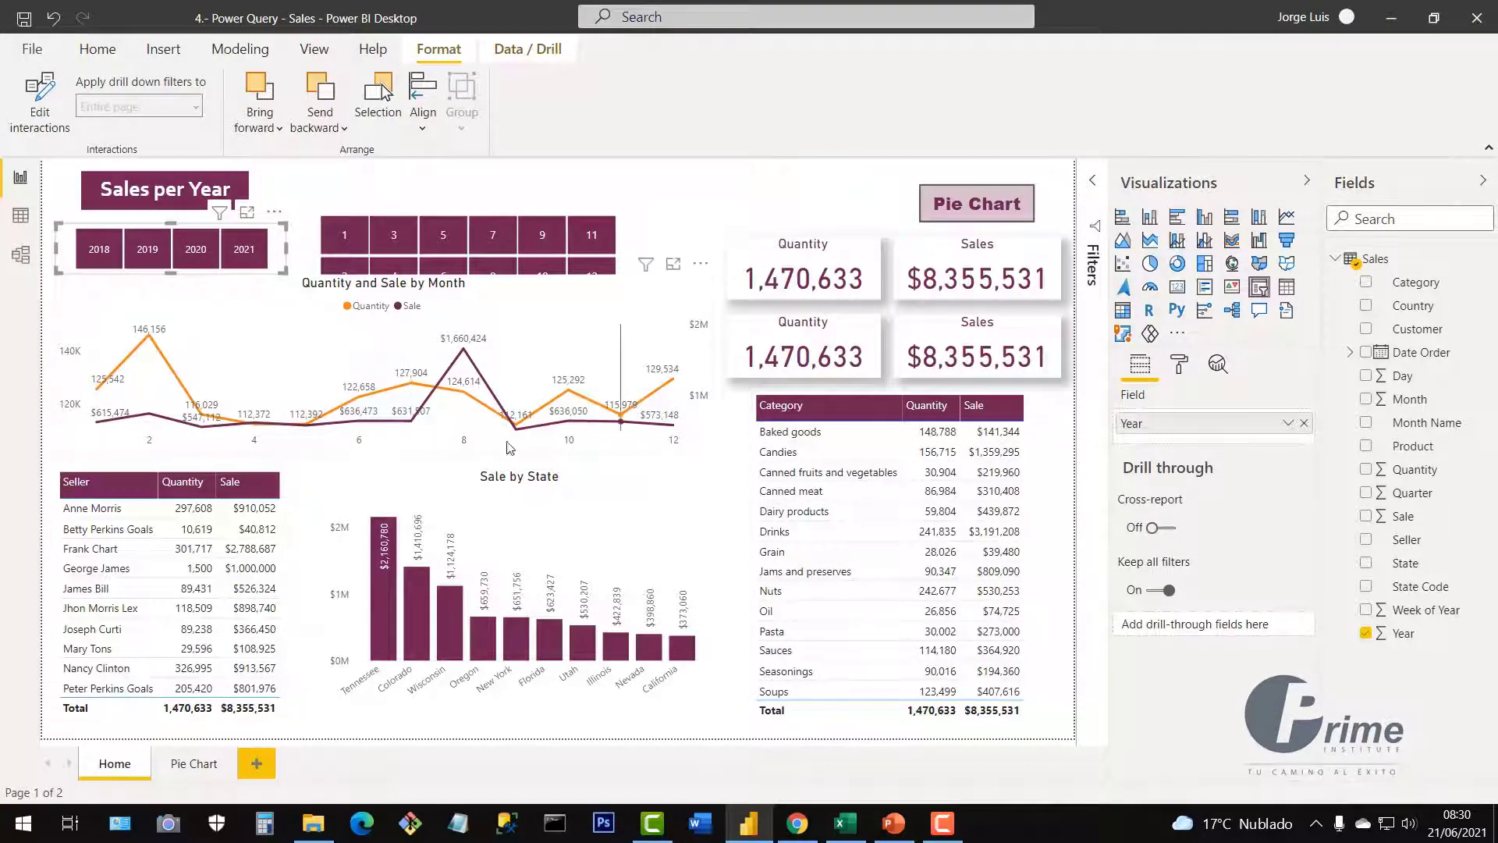
# Filter the page to 2018, and move the month slicer up and resize it to show all twelve months in two rows
pyautogui.click(117, 262)
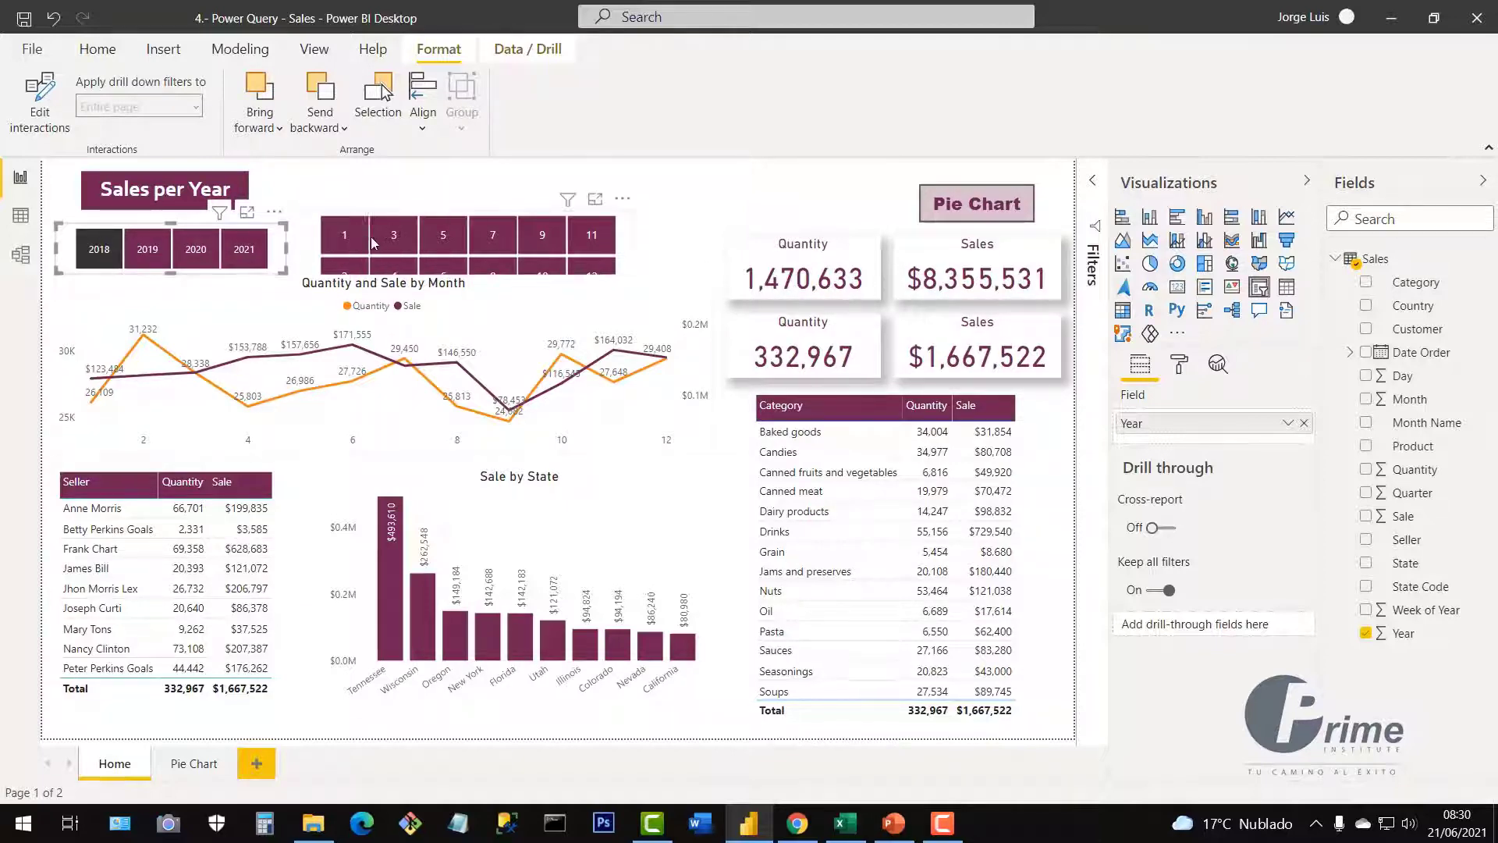
pyautogui.moveTo(622, 206)
pyautogui.mouseDown()
pyautogui.moveTo(625, 165)
pyautogui.moveTo(624, 189)
pyautogui.mouseUp()
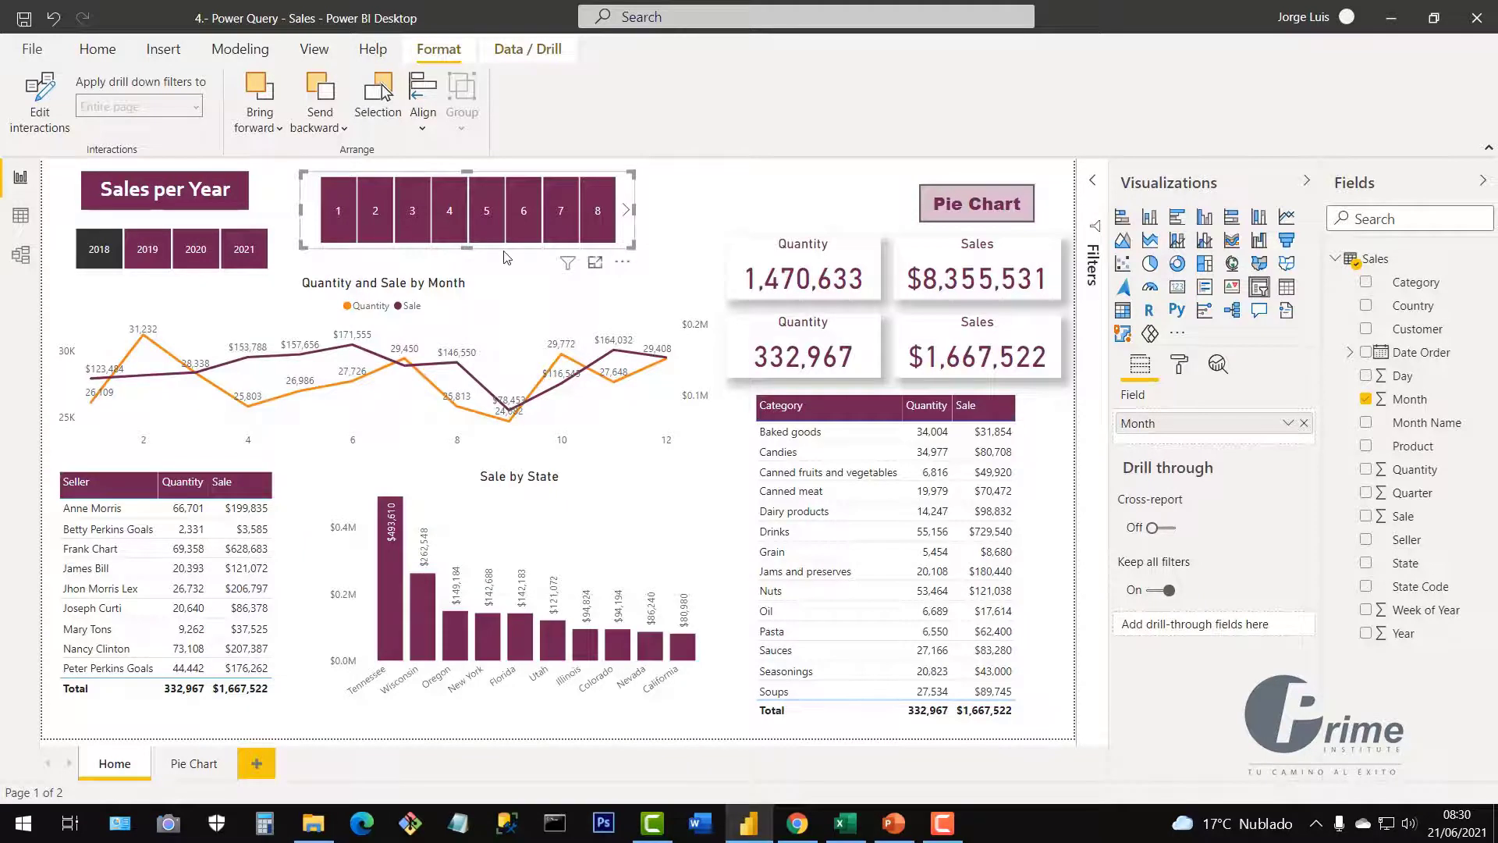
pyautogui.moveTo(466, 248); pyautogui.dragTo(466, 260)
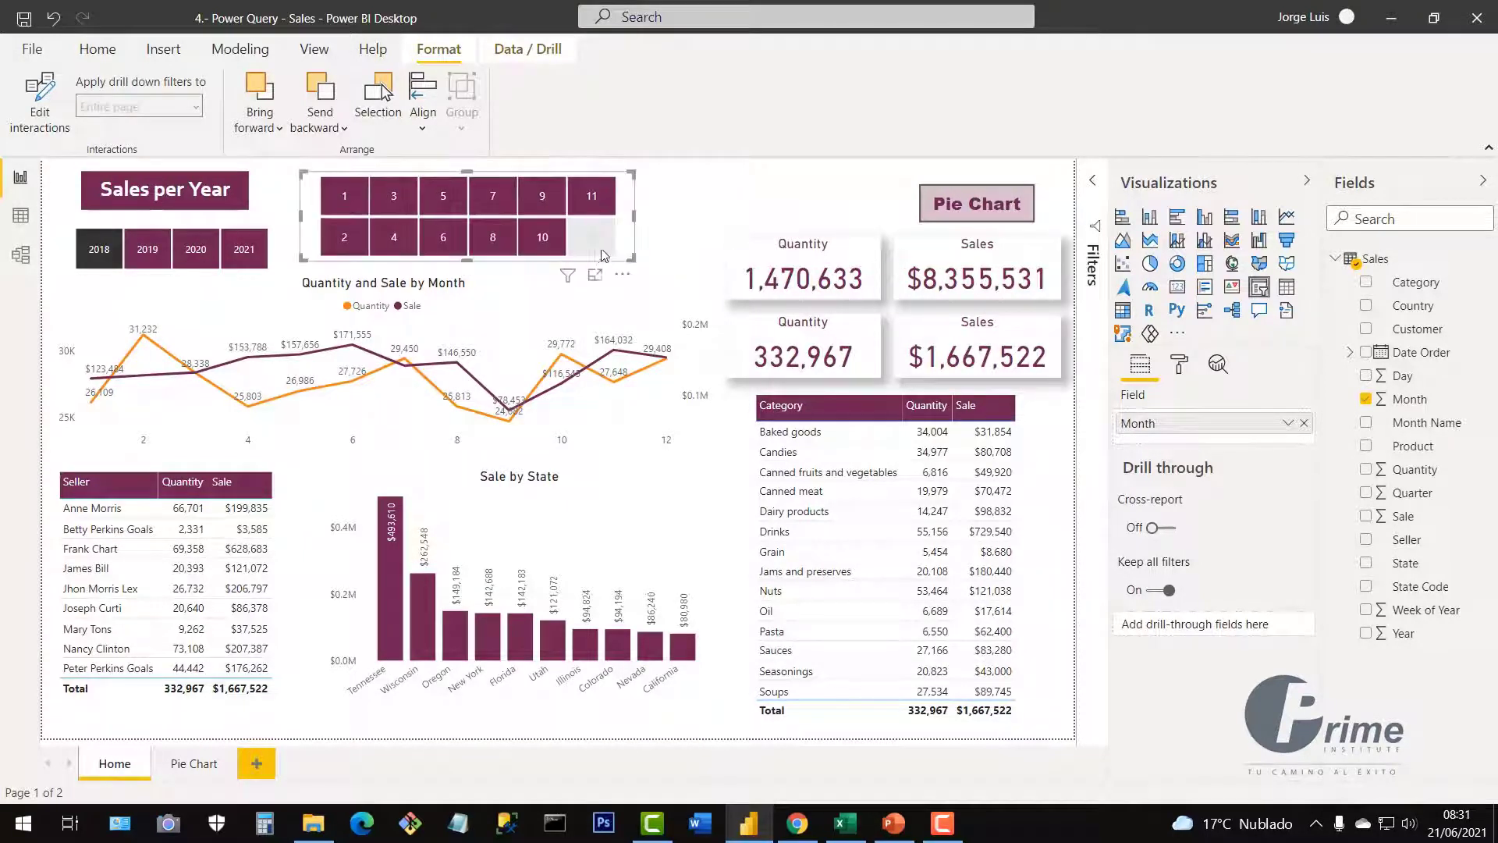
# Test the month slicer with month 3, clear it, and set its interaction with the upper Quantity and Sales cards to none
pyautogui.click(395, 205)
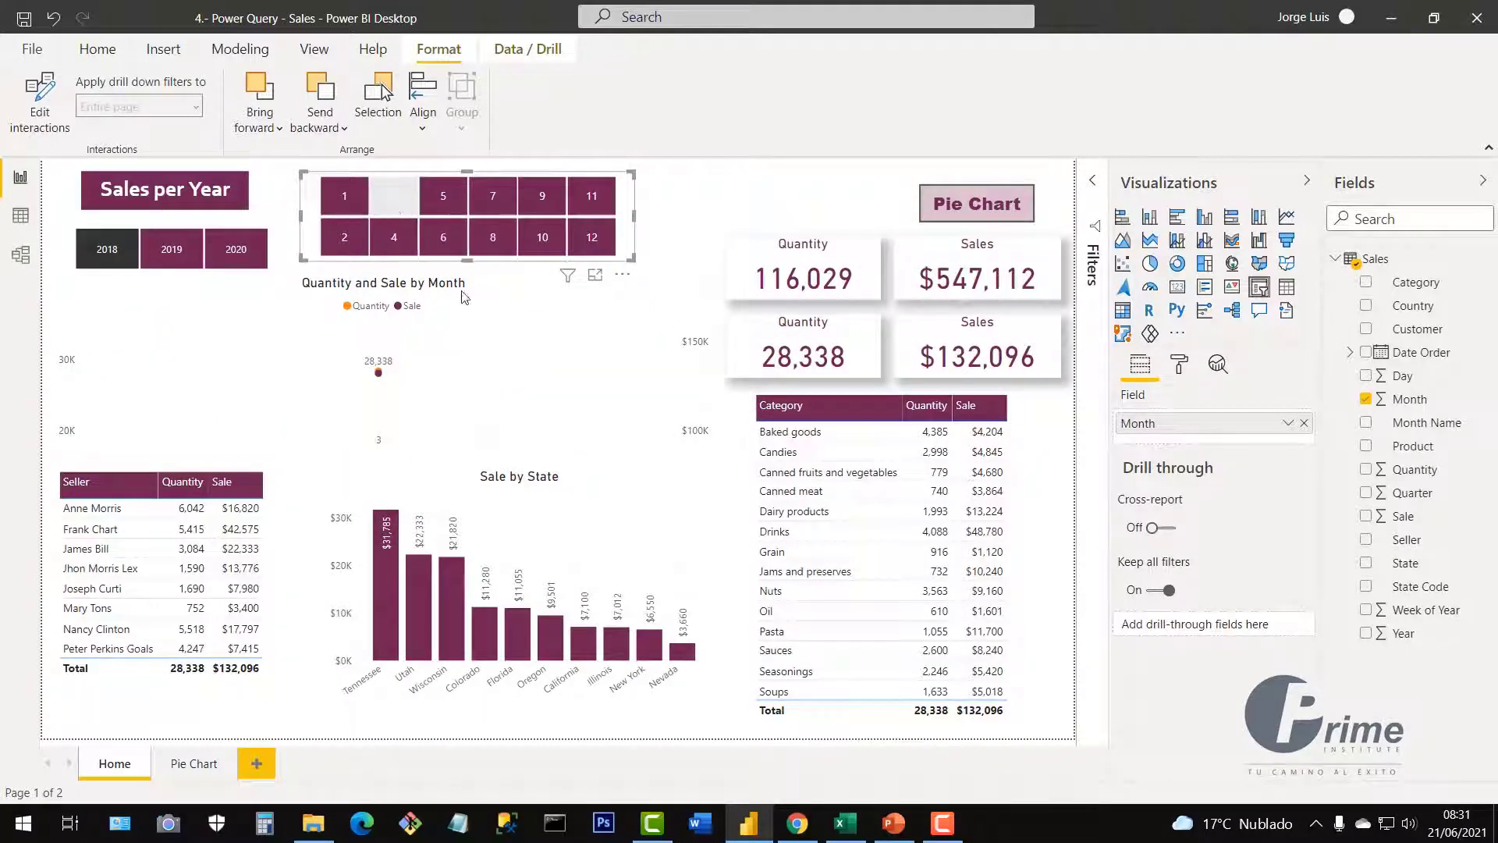
pyautogui.click(394, 196)
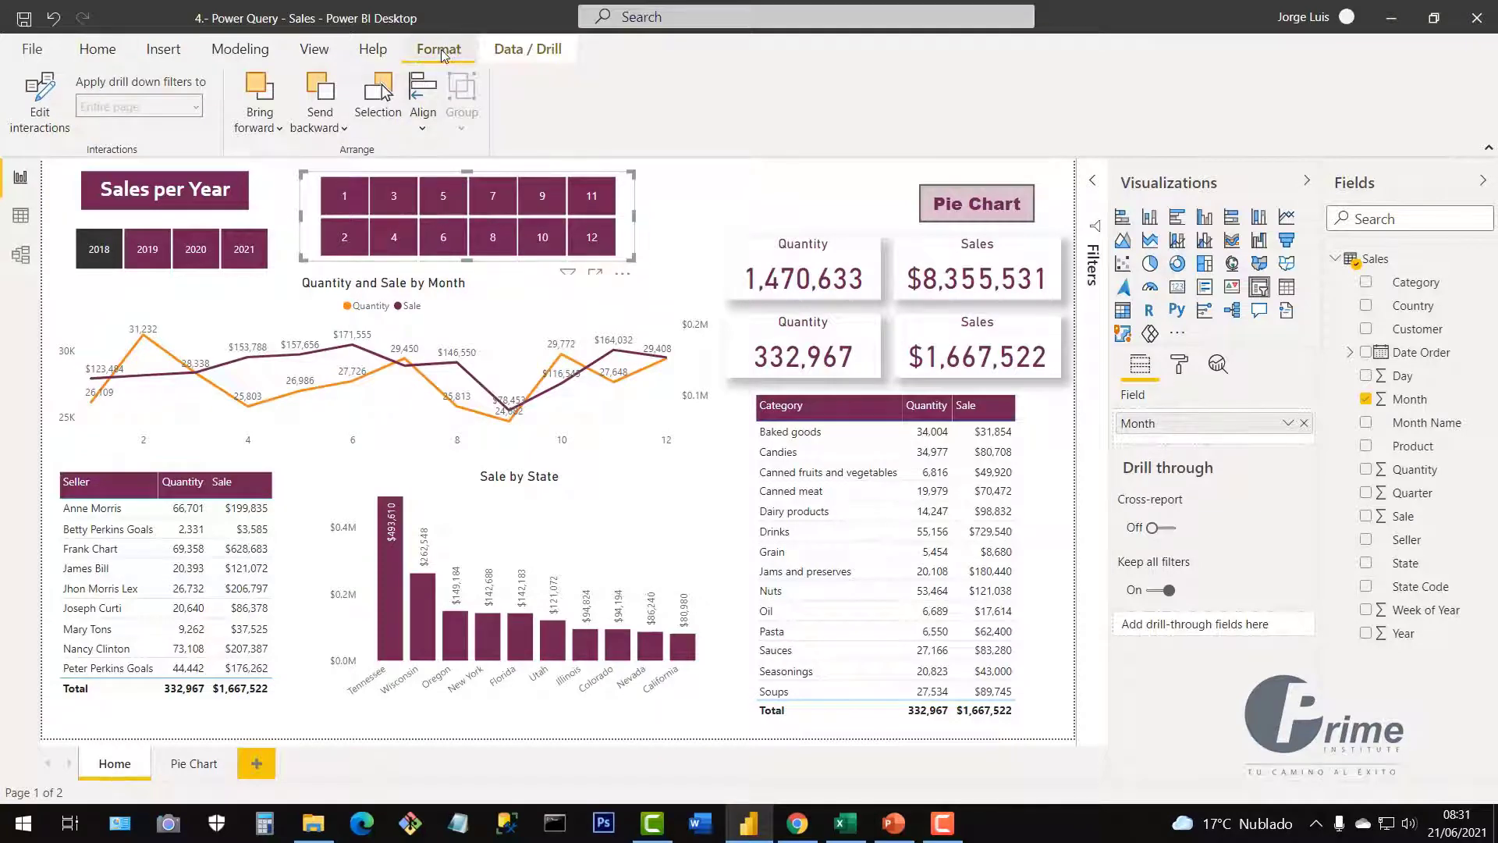
pyautogui.click(41, 96)
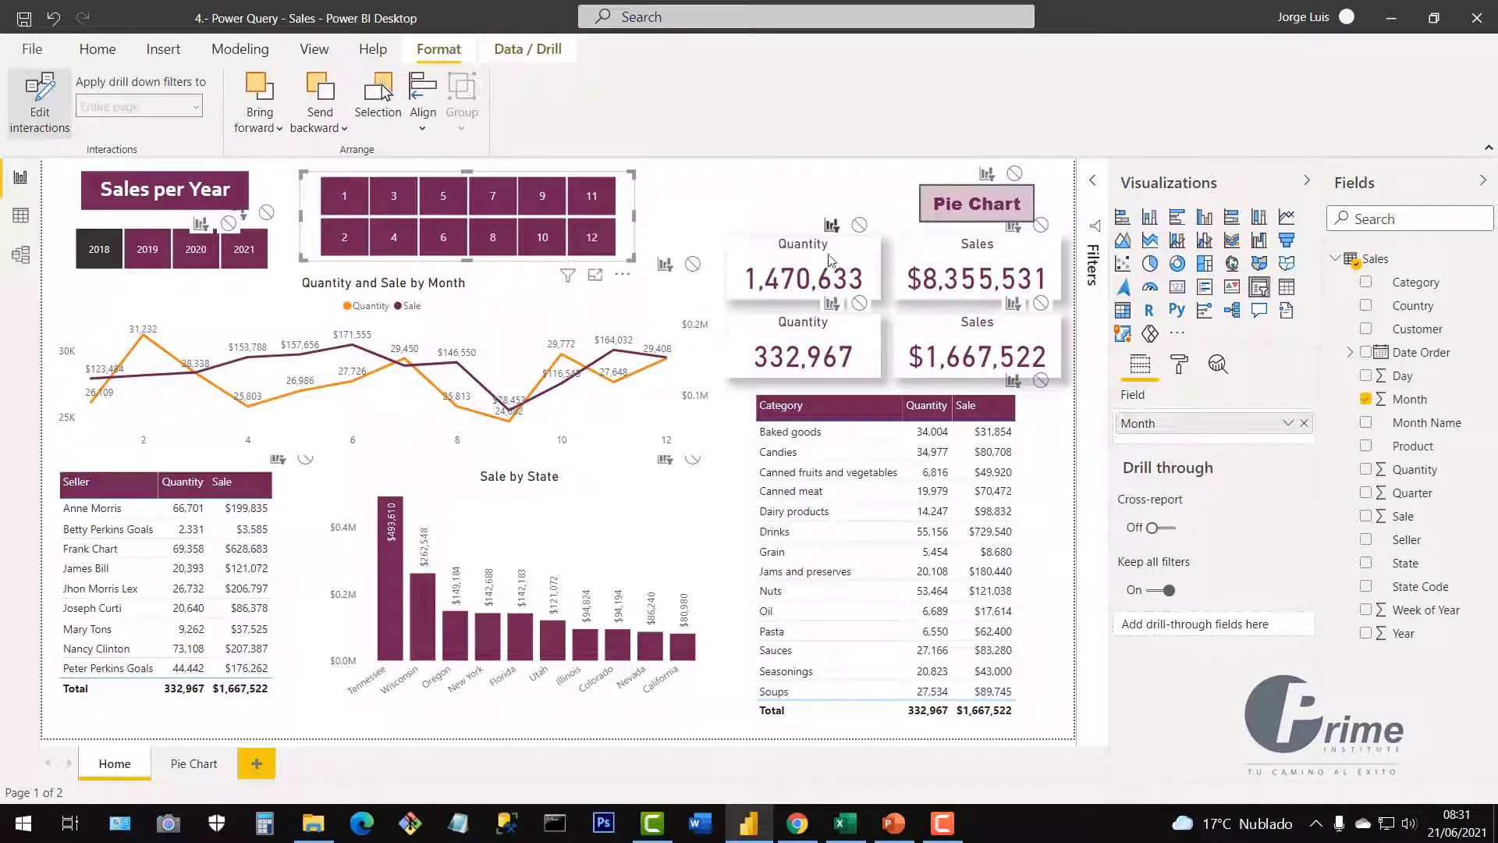
pyautogui.click(860, 228)
pyautogui.click(1041, 224)
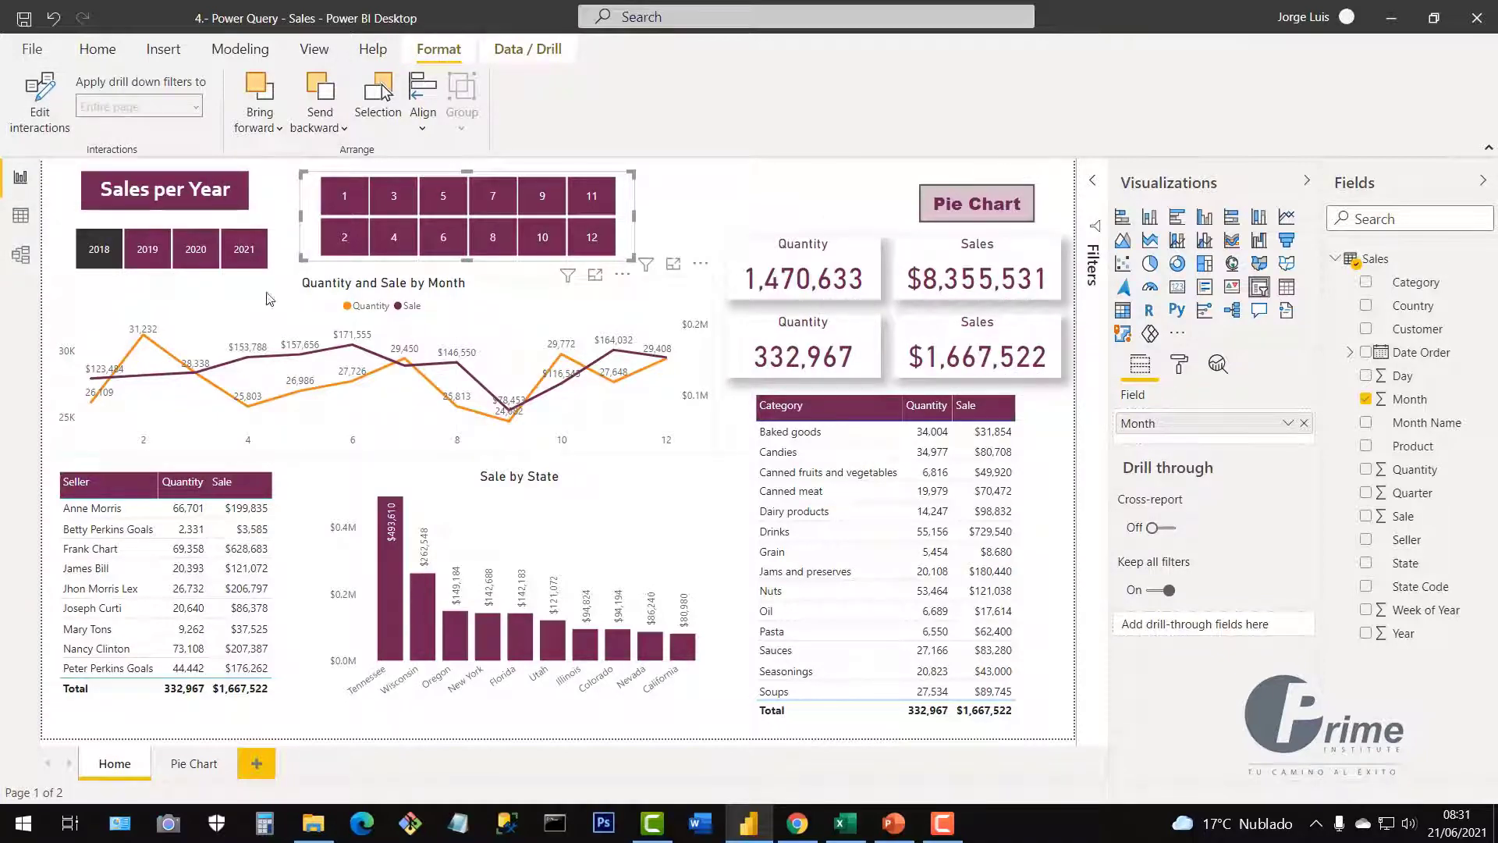
# Test the Home page slicers with 2019, month 12 and 2020, and check the Pie Chart page with 2020 selected
pyautogui.click(146, 249)
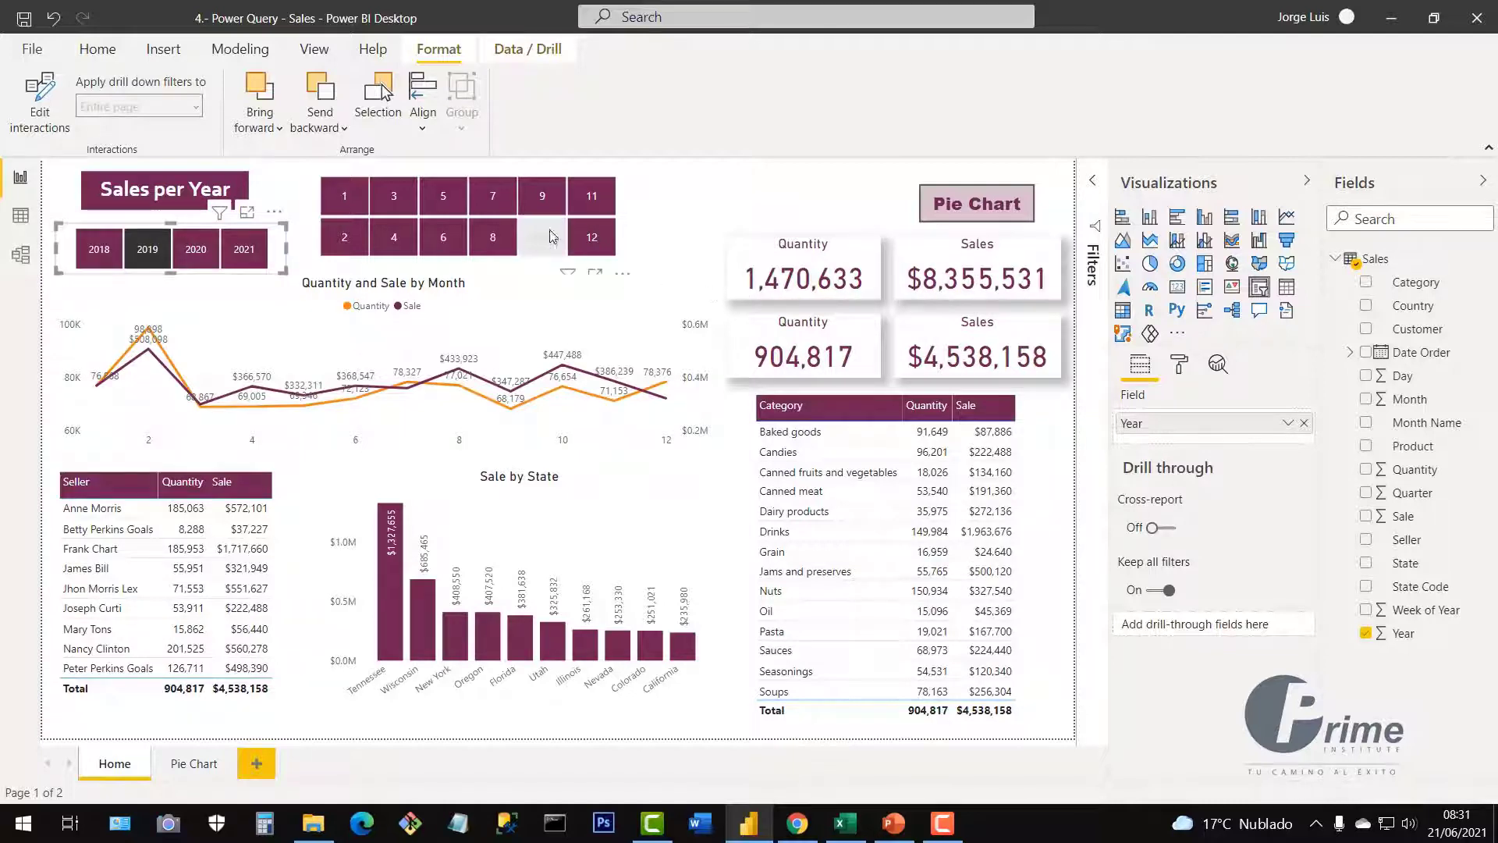
pyautogui.click(595, 245)
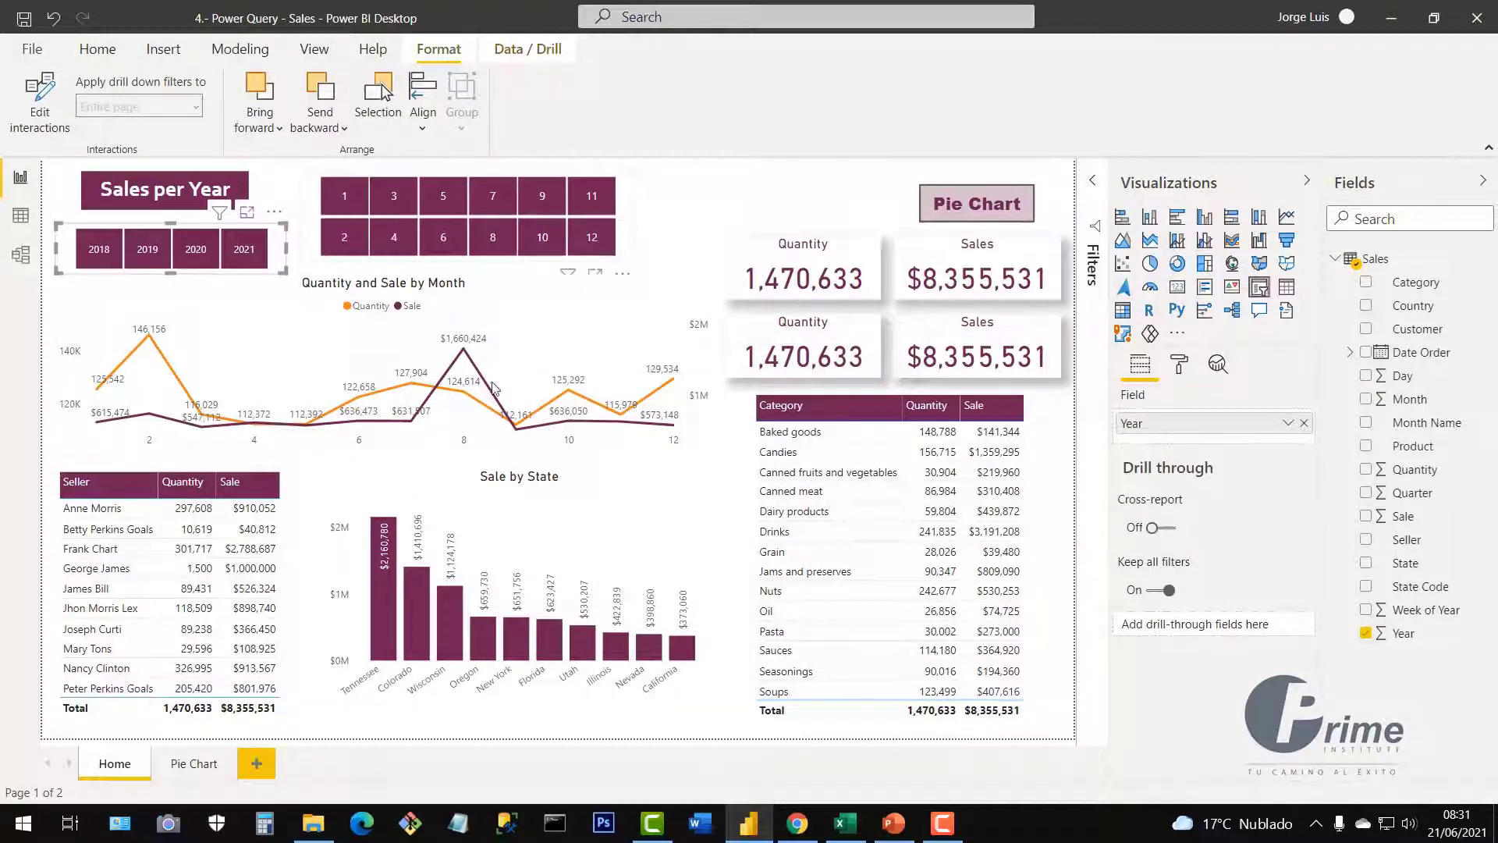
pyautogui.click(195, 250)
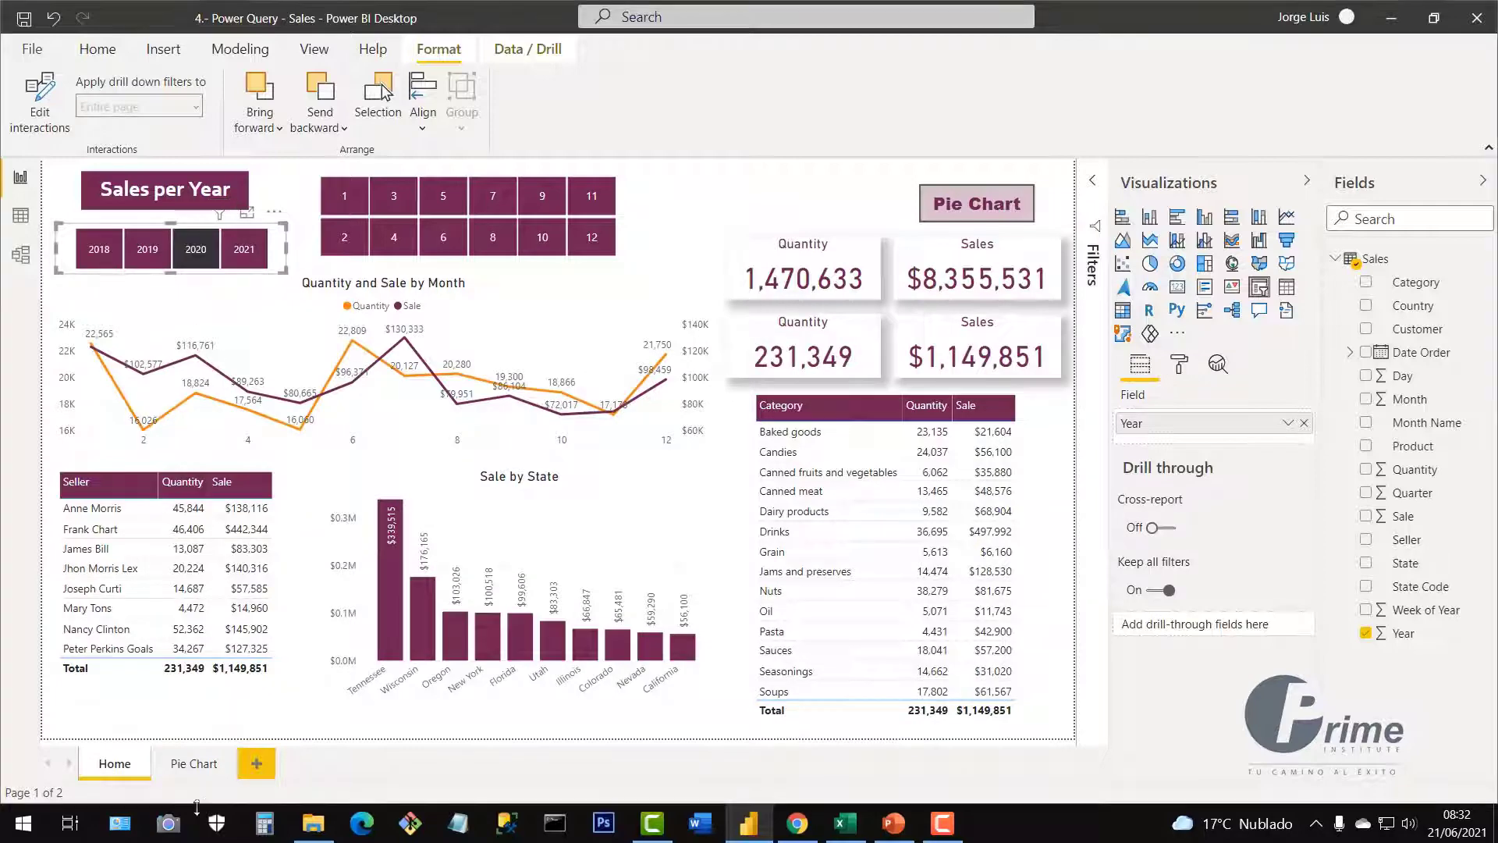
pyautogui.click(194, 764)
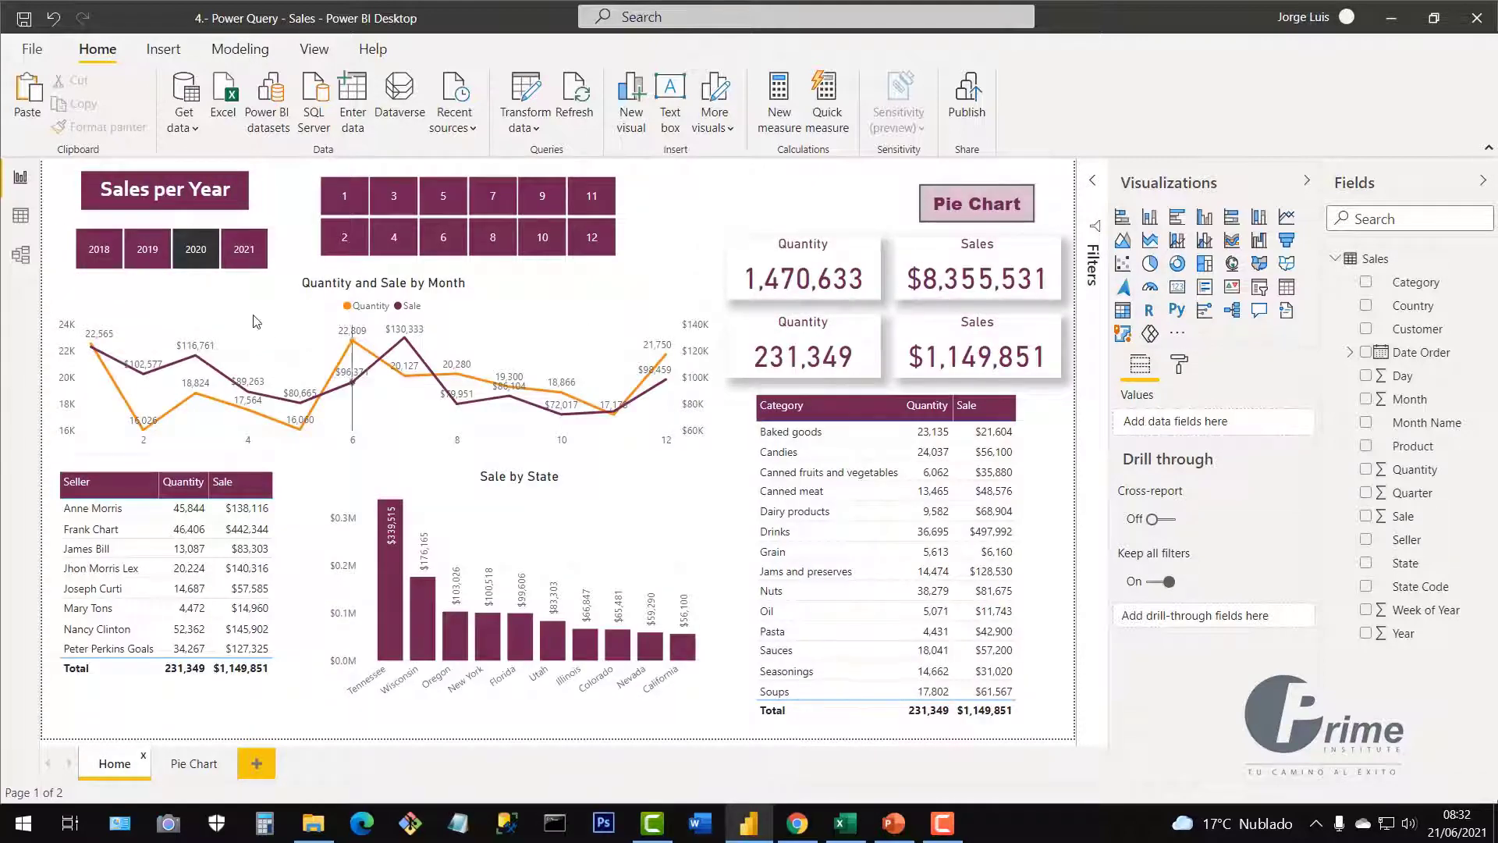
pyautogui.click(192, 764)
# Review the year slicer's sync settings across the Home and Pie Chart pages, and clear the 2020 filter
pyautogui.click(314, 48)
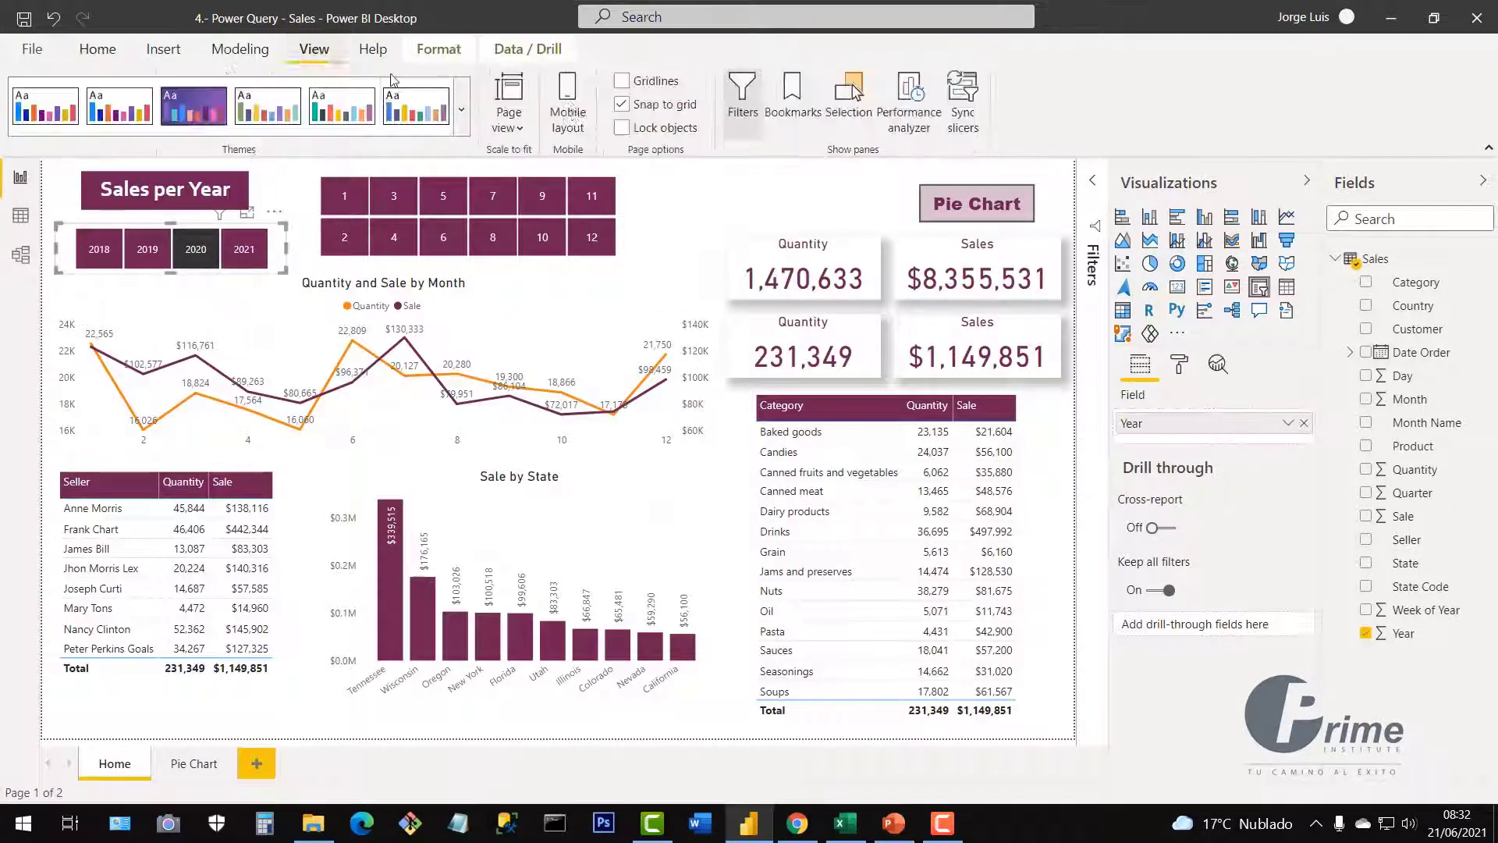
pyautogui.click(961, 107)
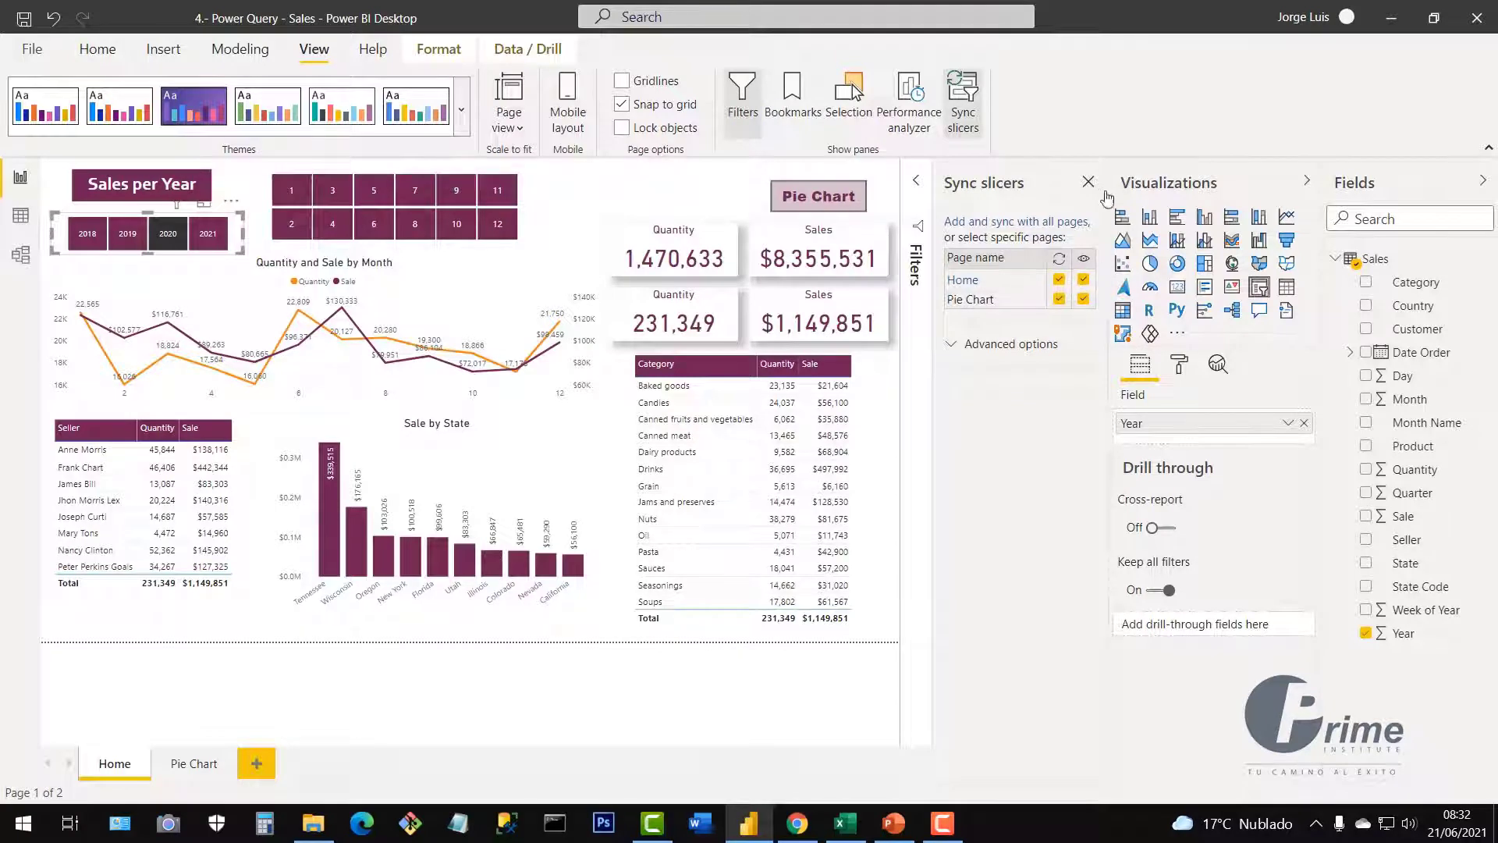
pyautogui.click(1088, 183)
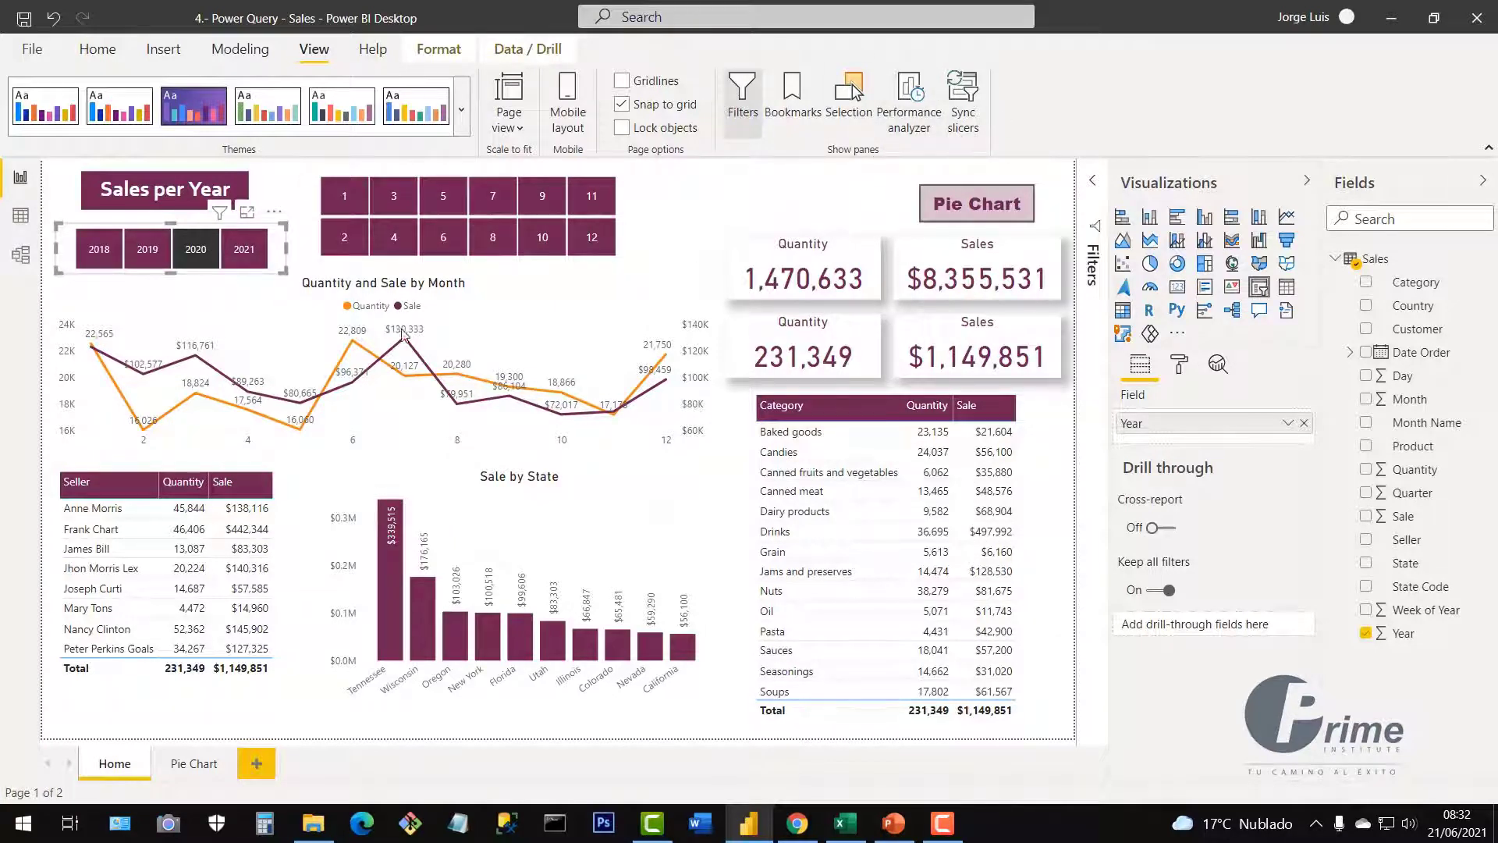
pyautogui.click(195, 260)
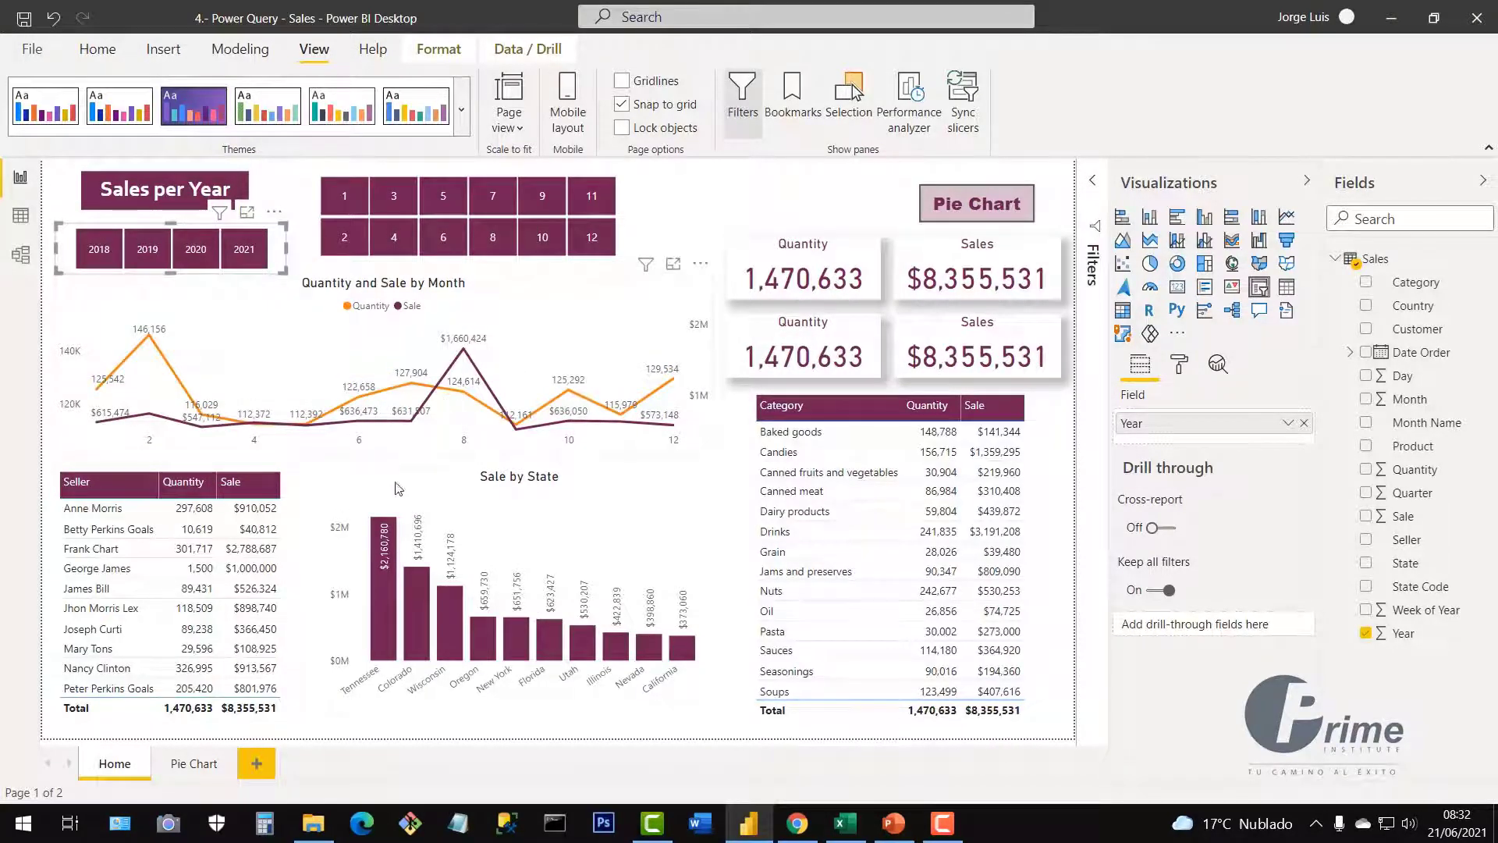
# Set the Seller table's interaction with the Quantity and Sale by Month chart to none, and leave interaction editing
pyautogui.click(296, 485)
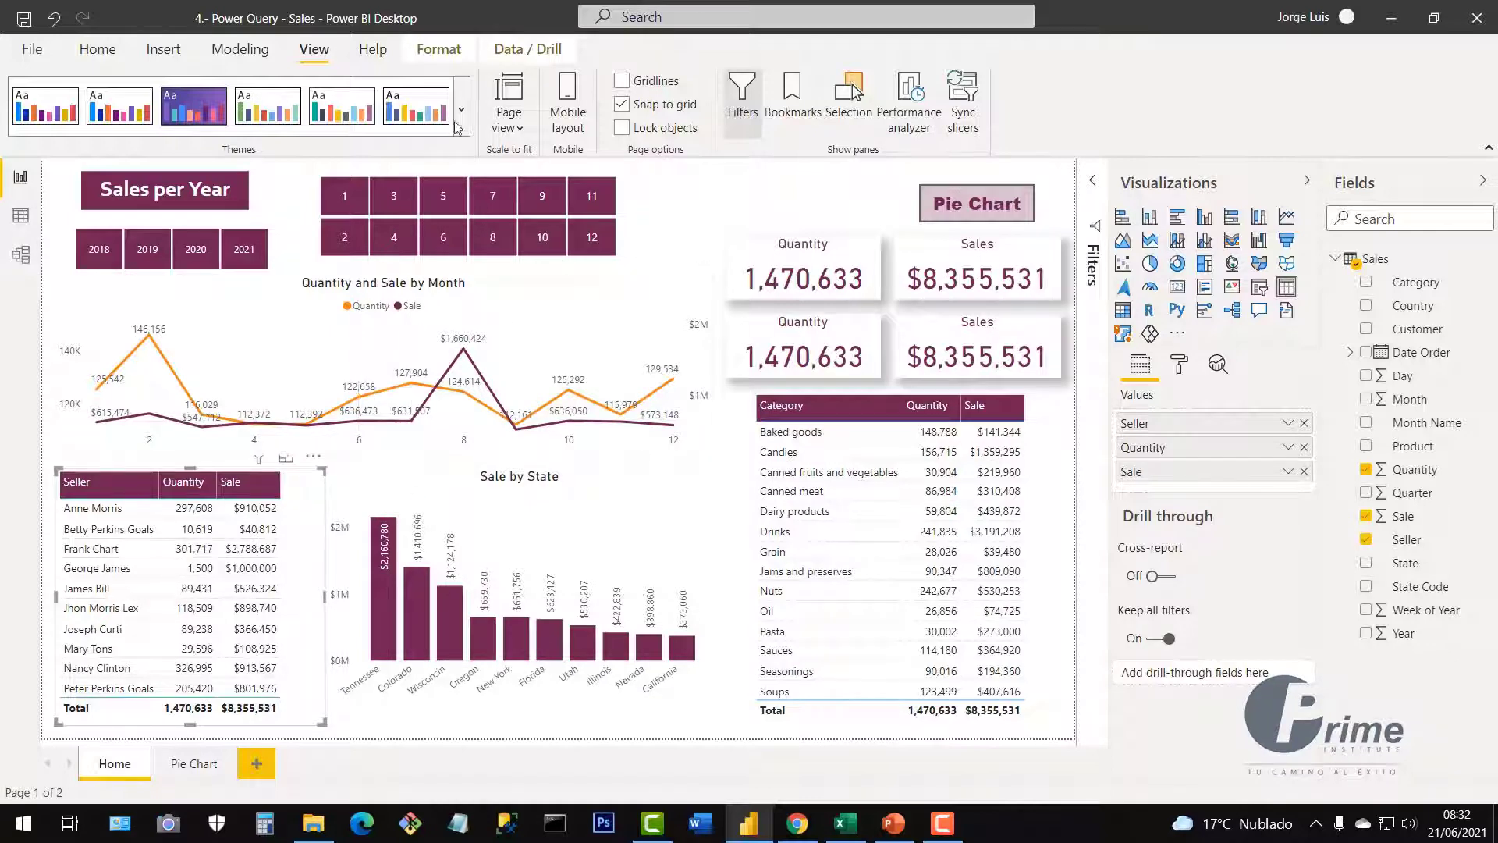
pyautogui.click(419, 49)
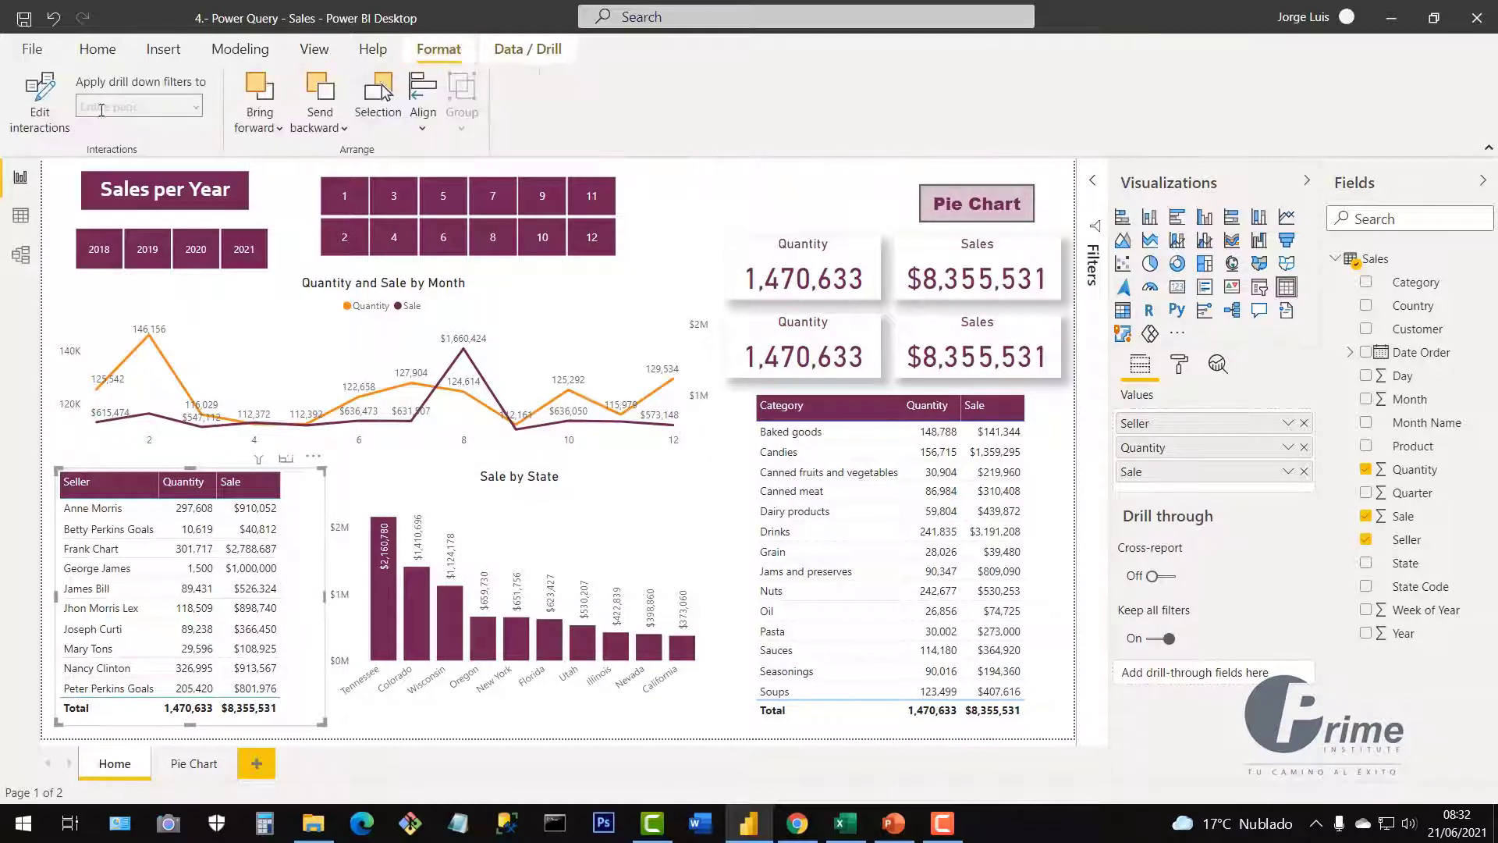
pyautogui.click(70, 129)
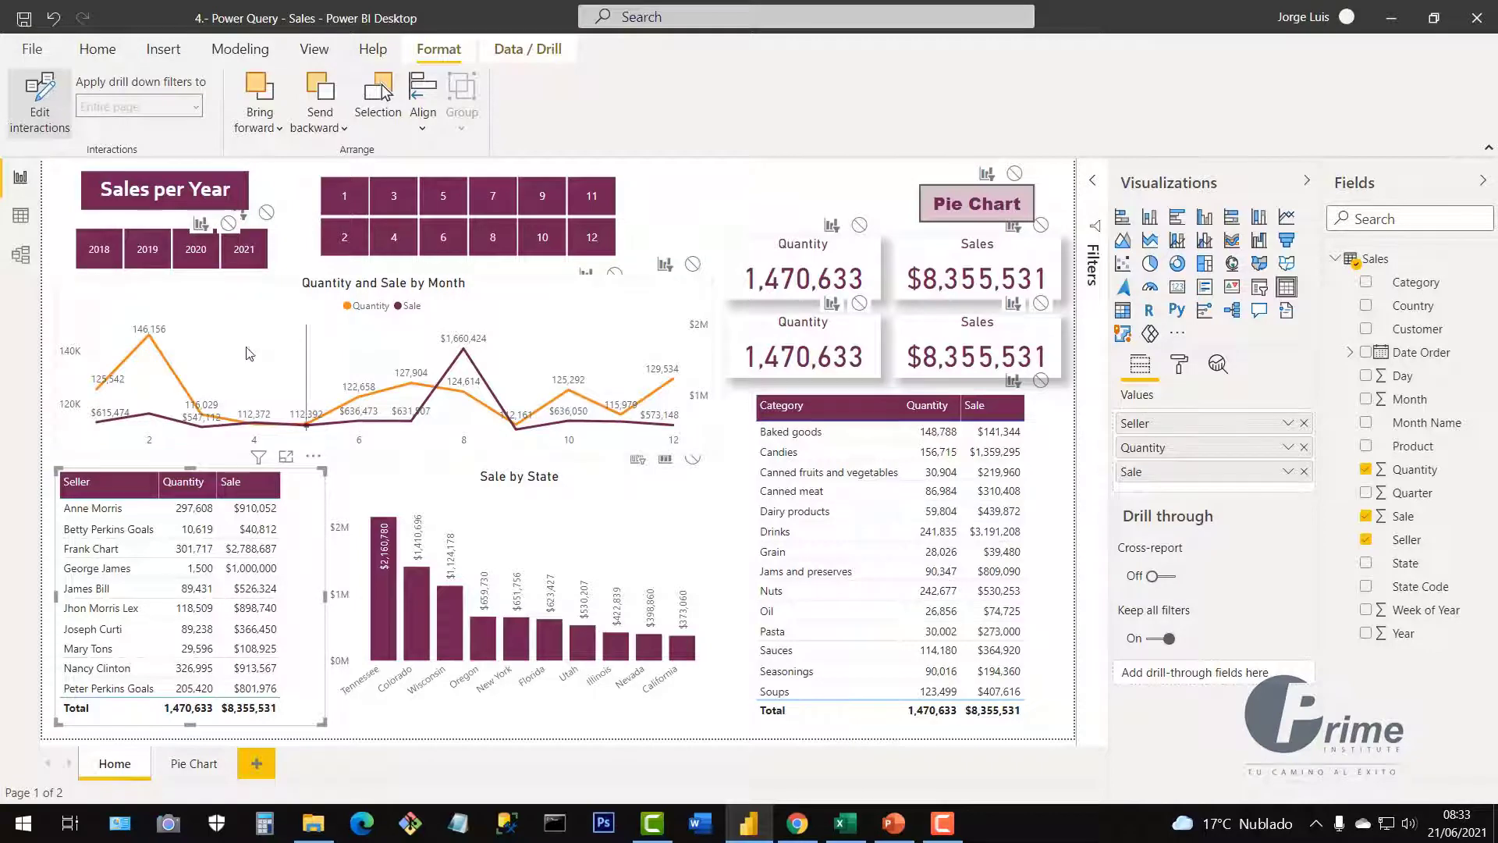
pyautogui.click(692, 266)
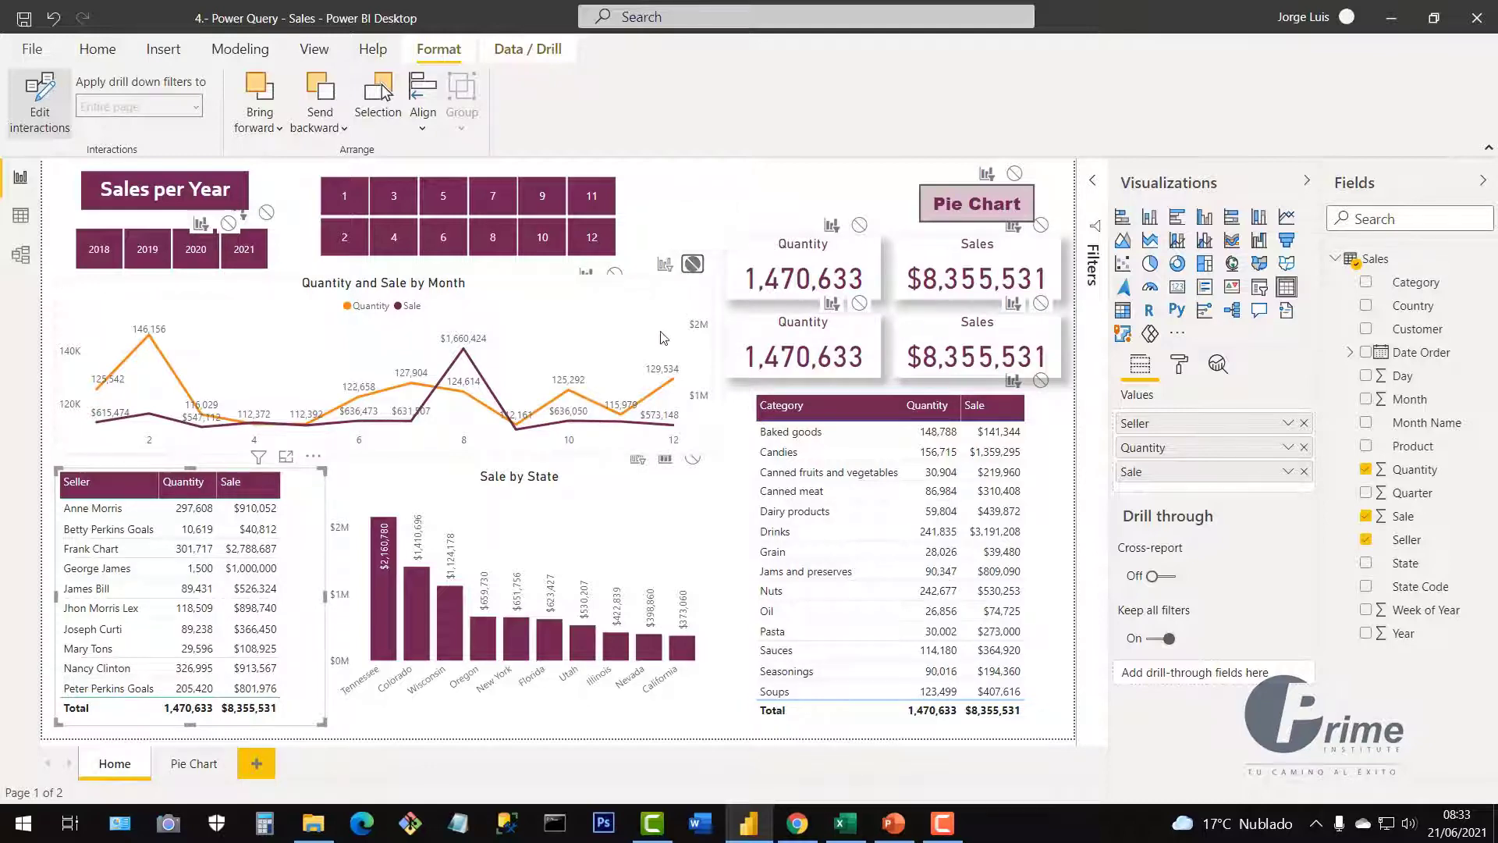
pyautogui.click(41, 96)
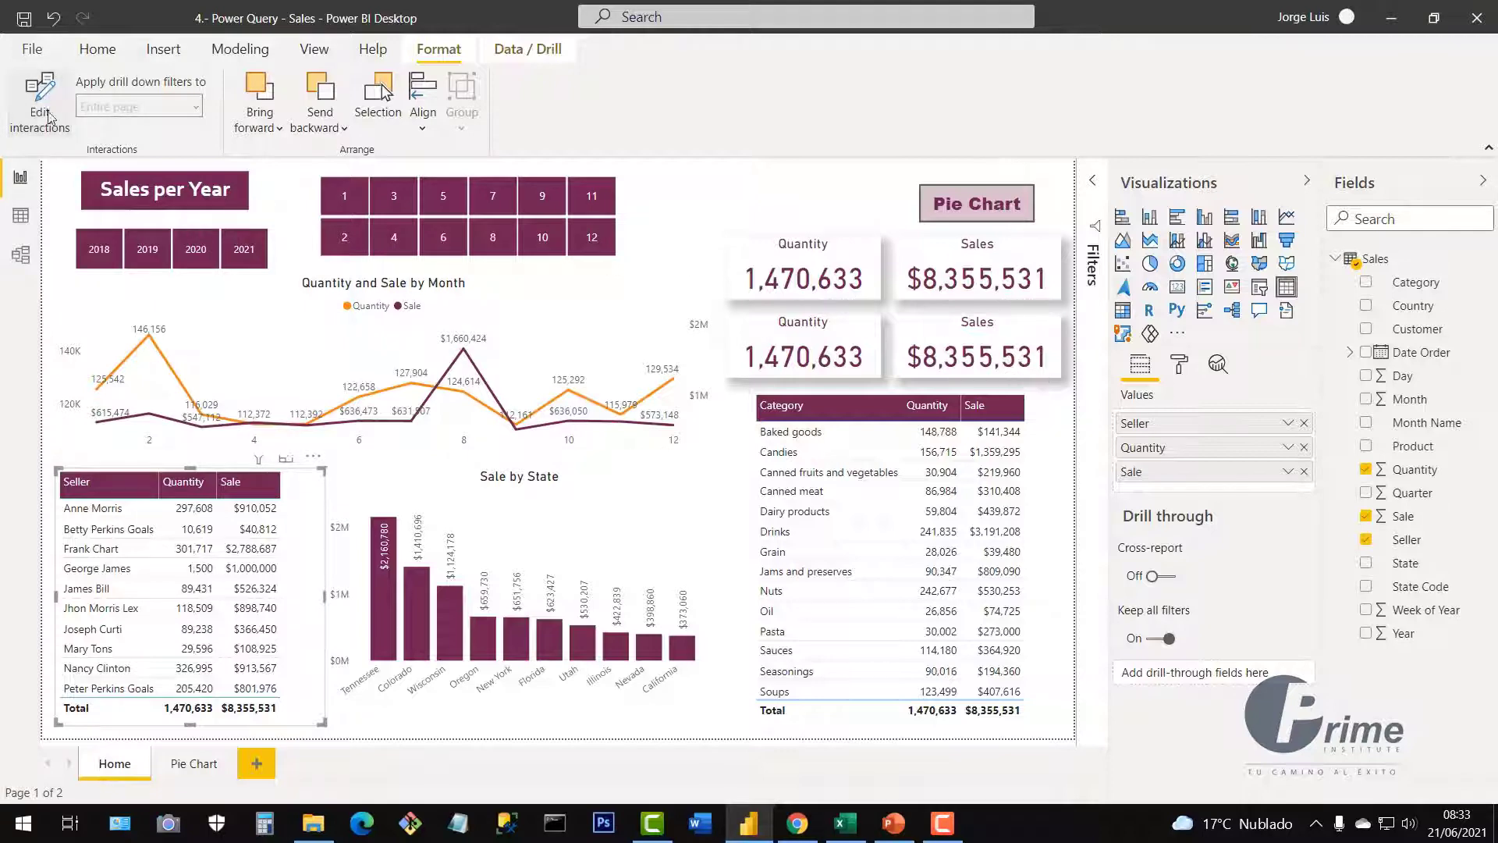
# Test the Seller table's cross-filtering with the first, third and fourth sellers, and clear the selection
pyautogui.click(92, 511)
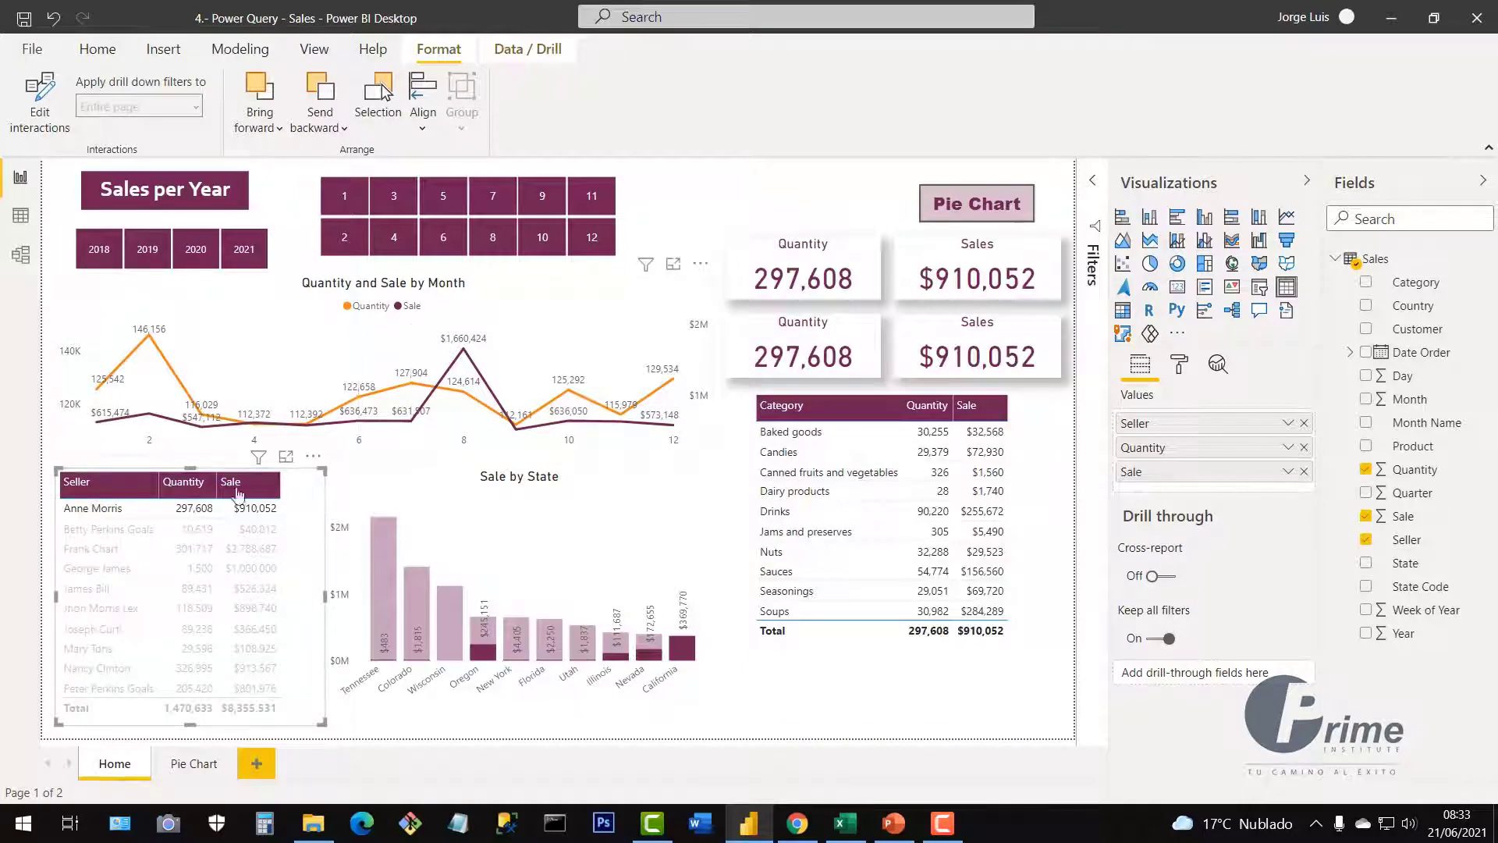
pyautogui.click(92, 551)
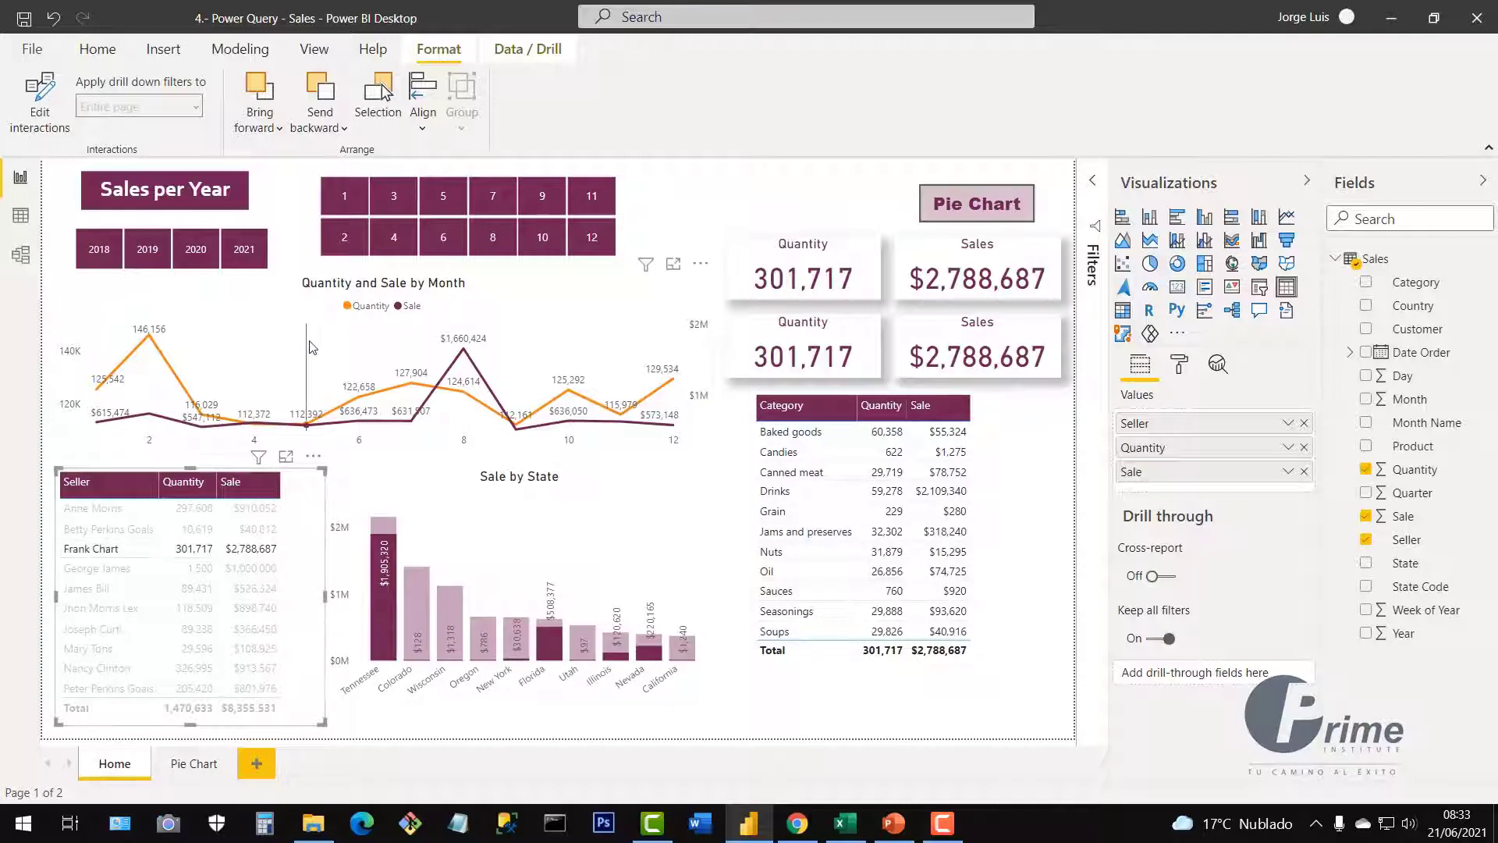
pyautogui.click(119, 575)
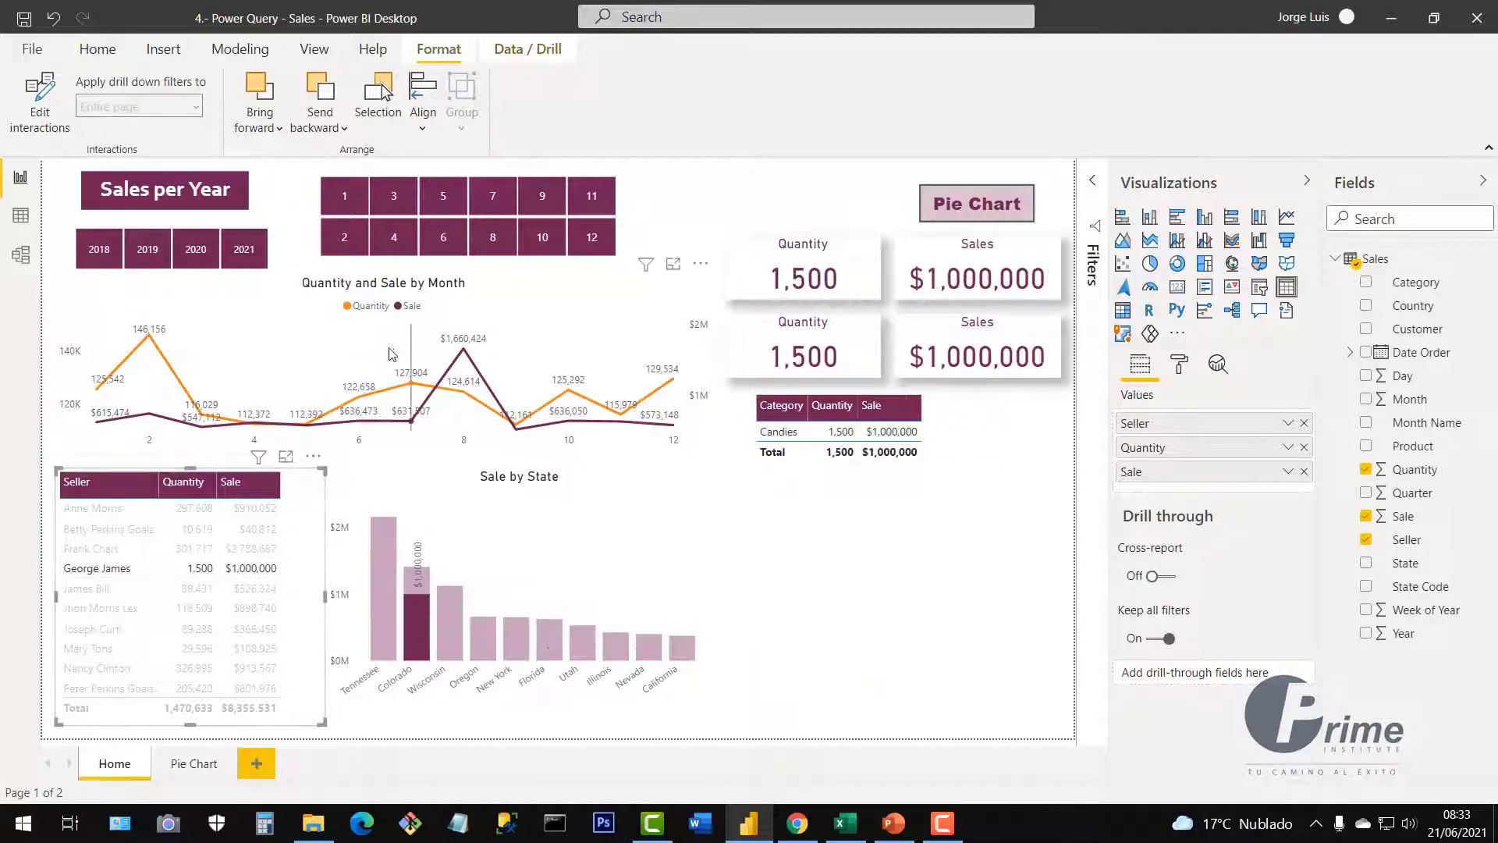
pyautogui.click(111, 577)
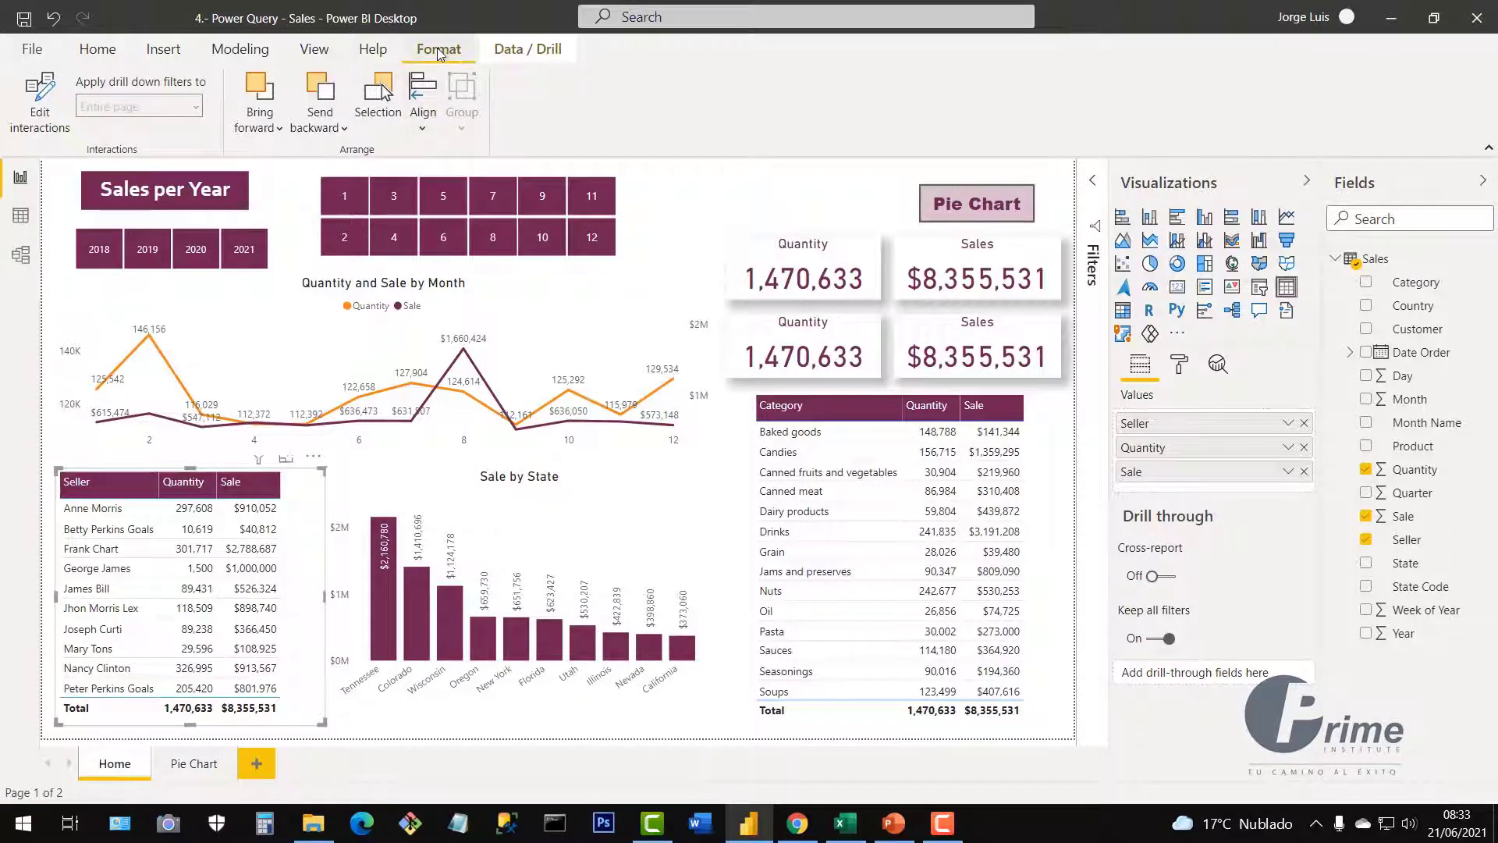
# Restore the Seller table's filter interaction with the Quantity and Sale by Month chart, and leave interaction editing
pyautogui.click(40, 110)
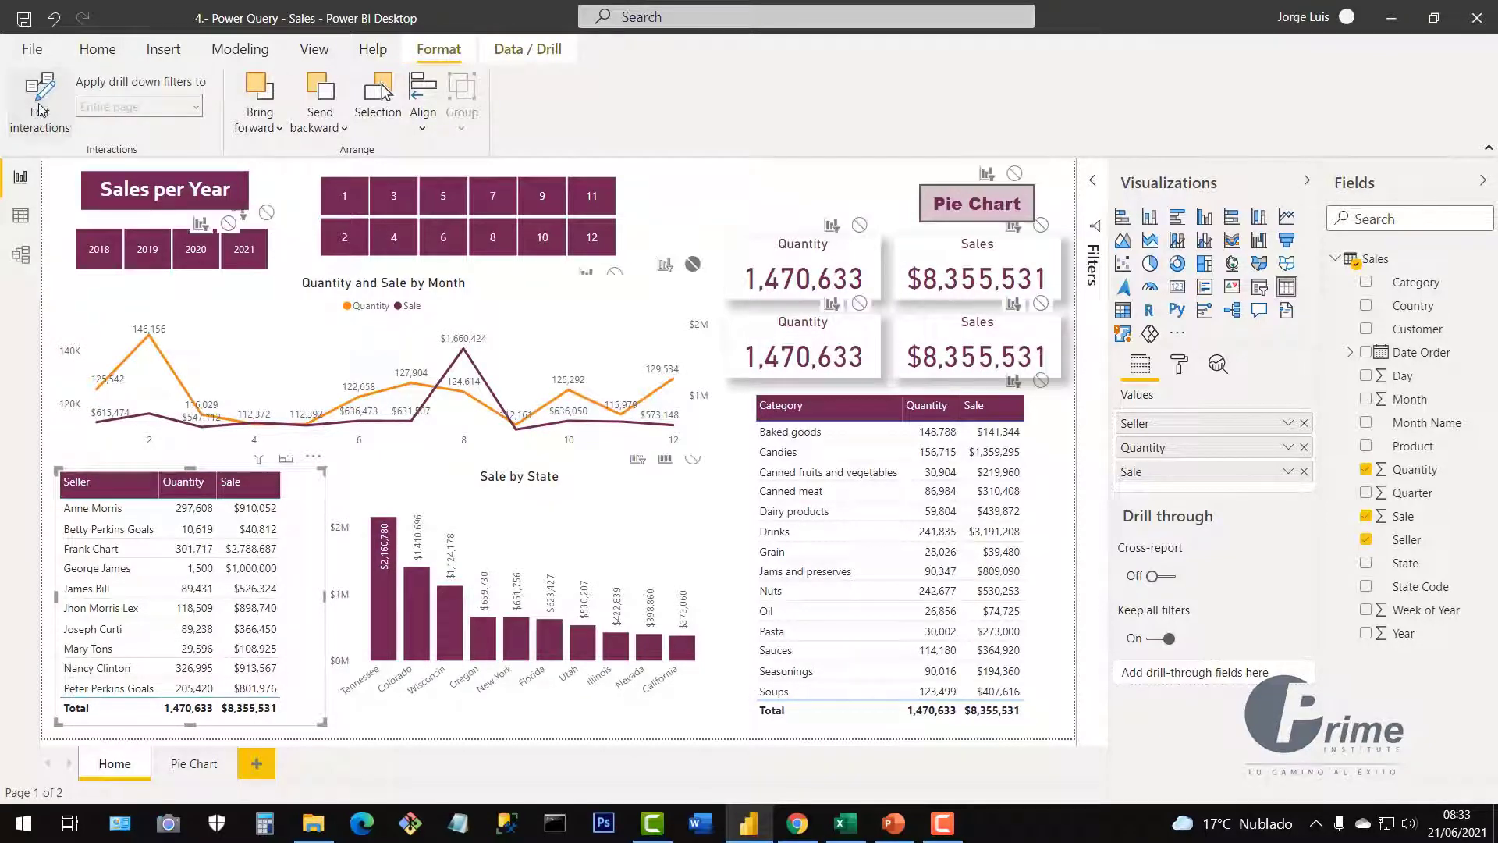
pyautogui.click(663, 266)
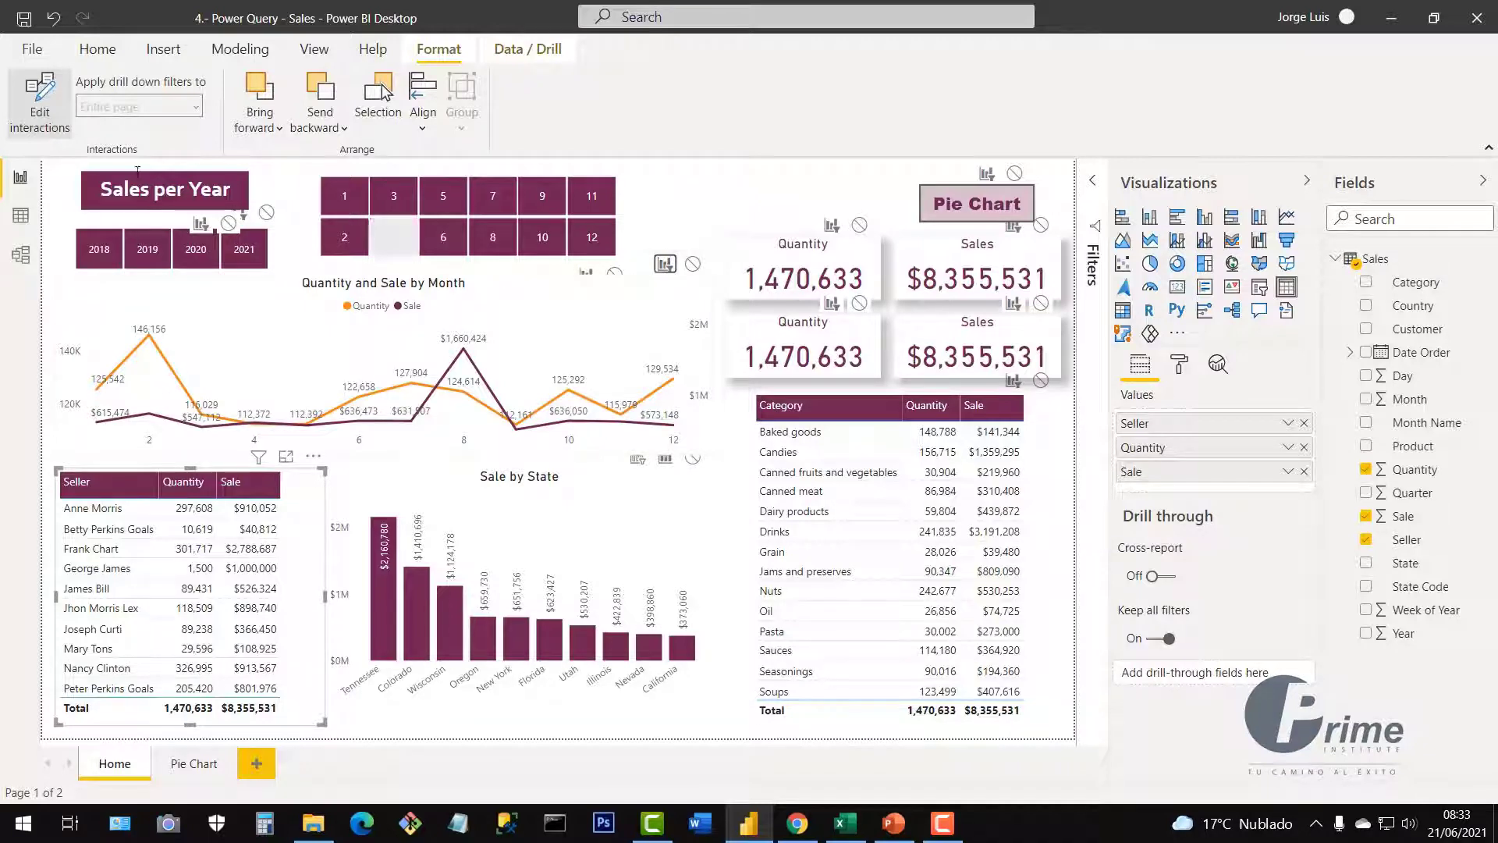
pyautogui.click(34, 103)
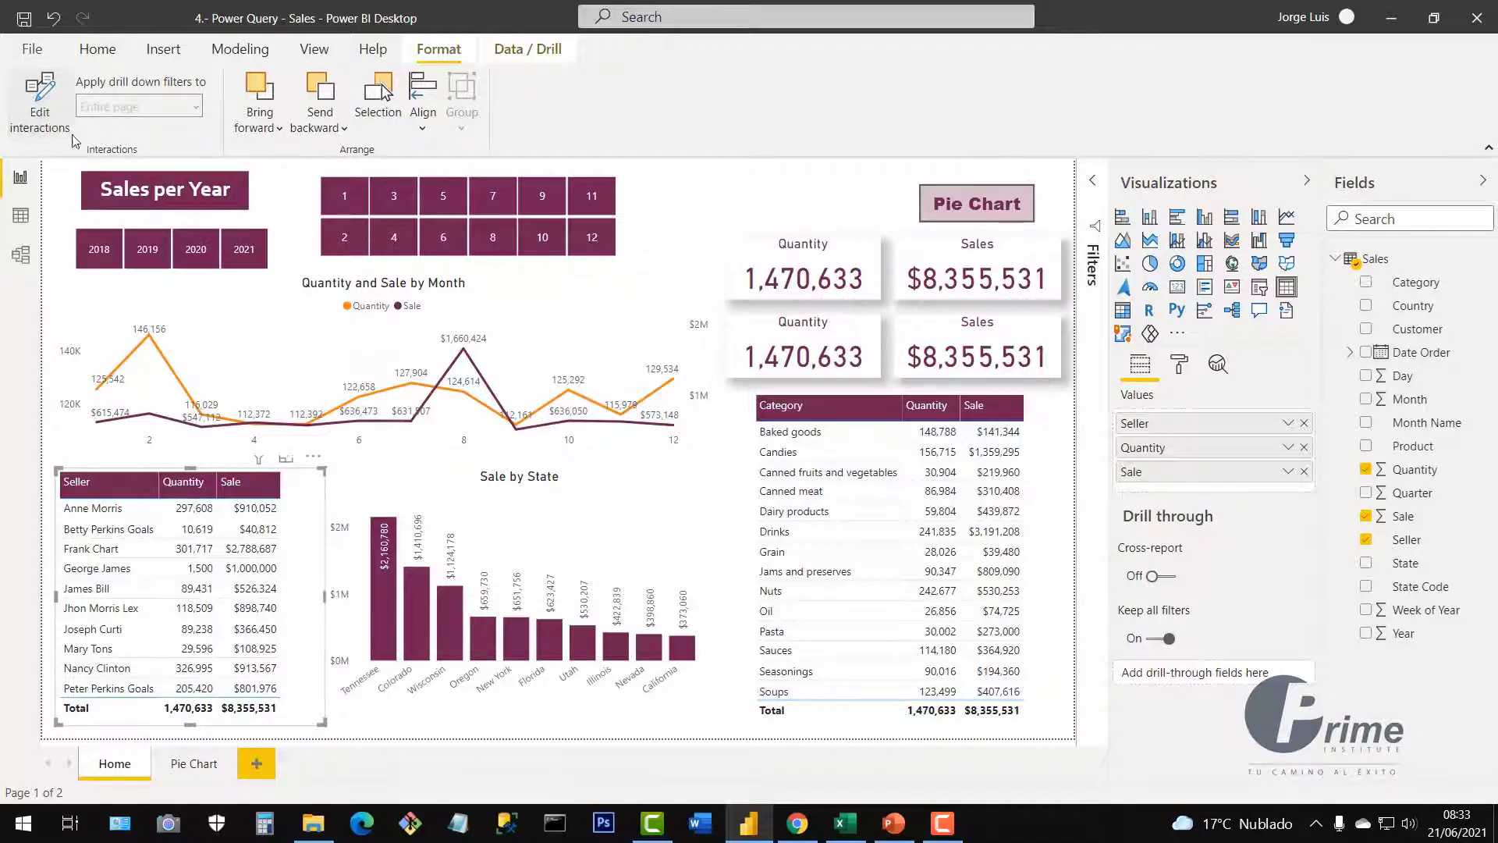
# Test the cross-filtering with the fifth to seventh sellers, clear the selection, and review the Seller table's interaction settings
pyautogui.click(104, 591)
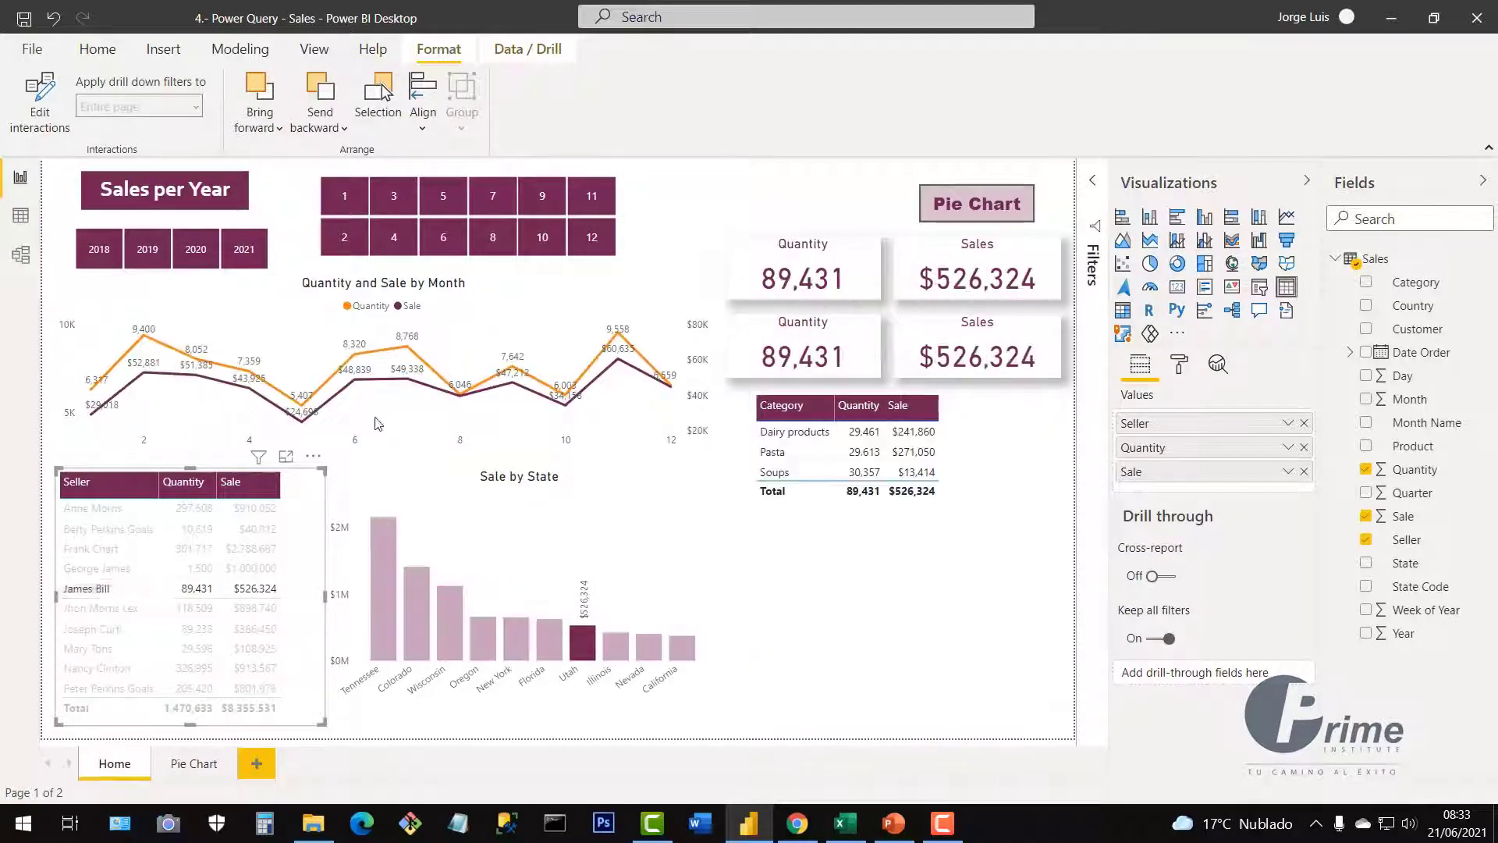
pyautogui.click(134, 610)
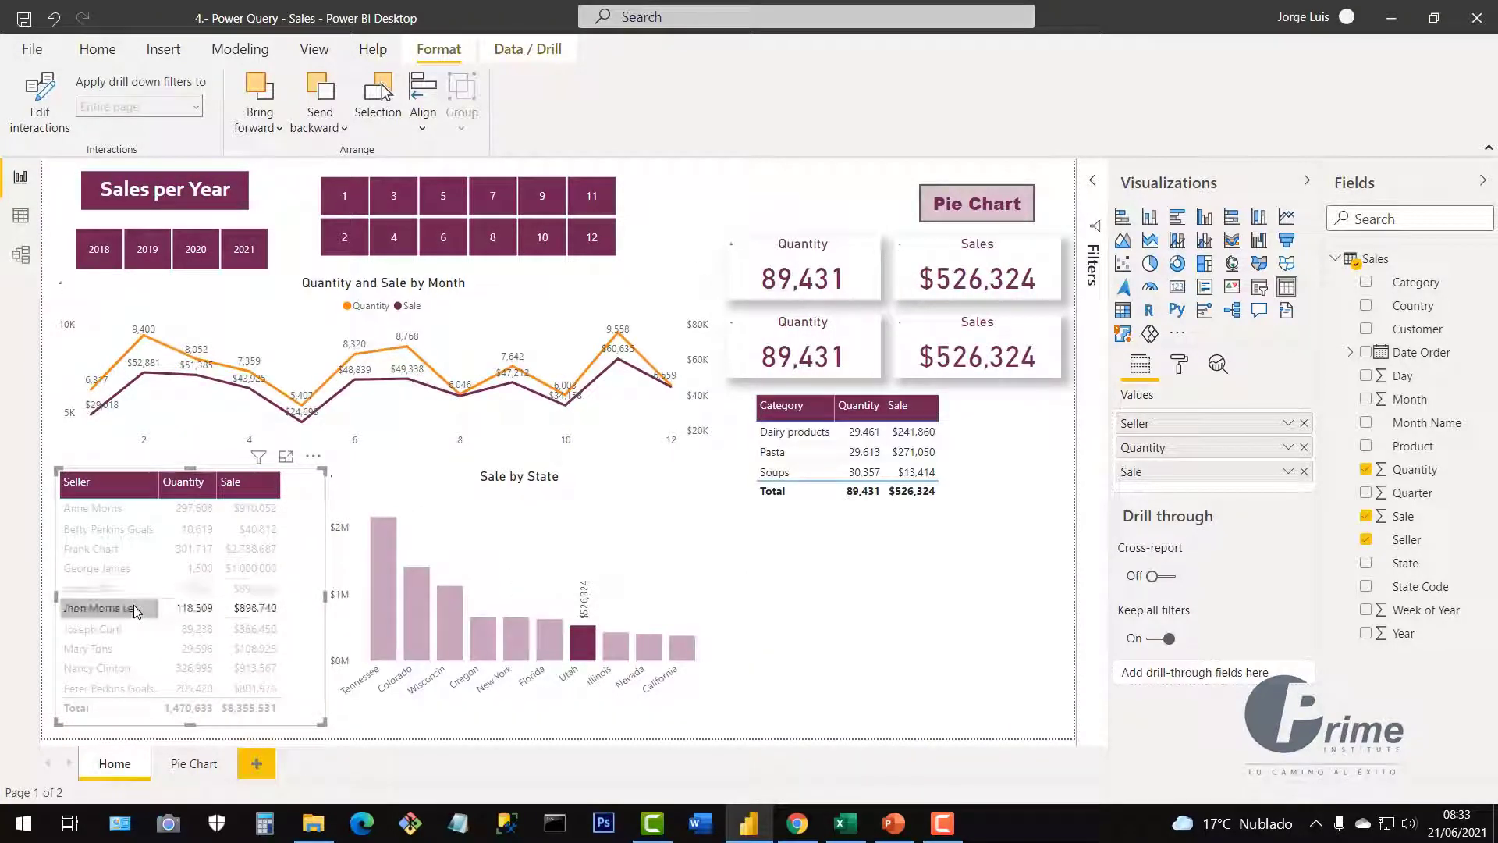
pyautogui.click(122, 632)
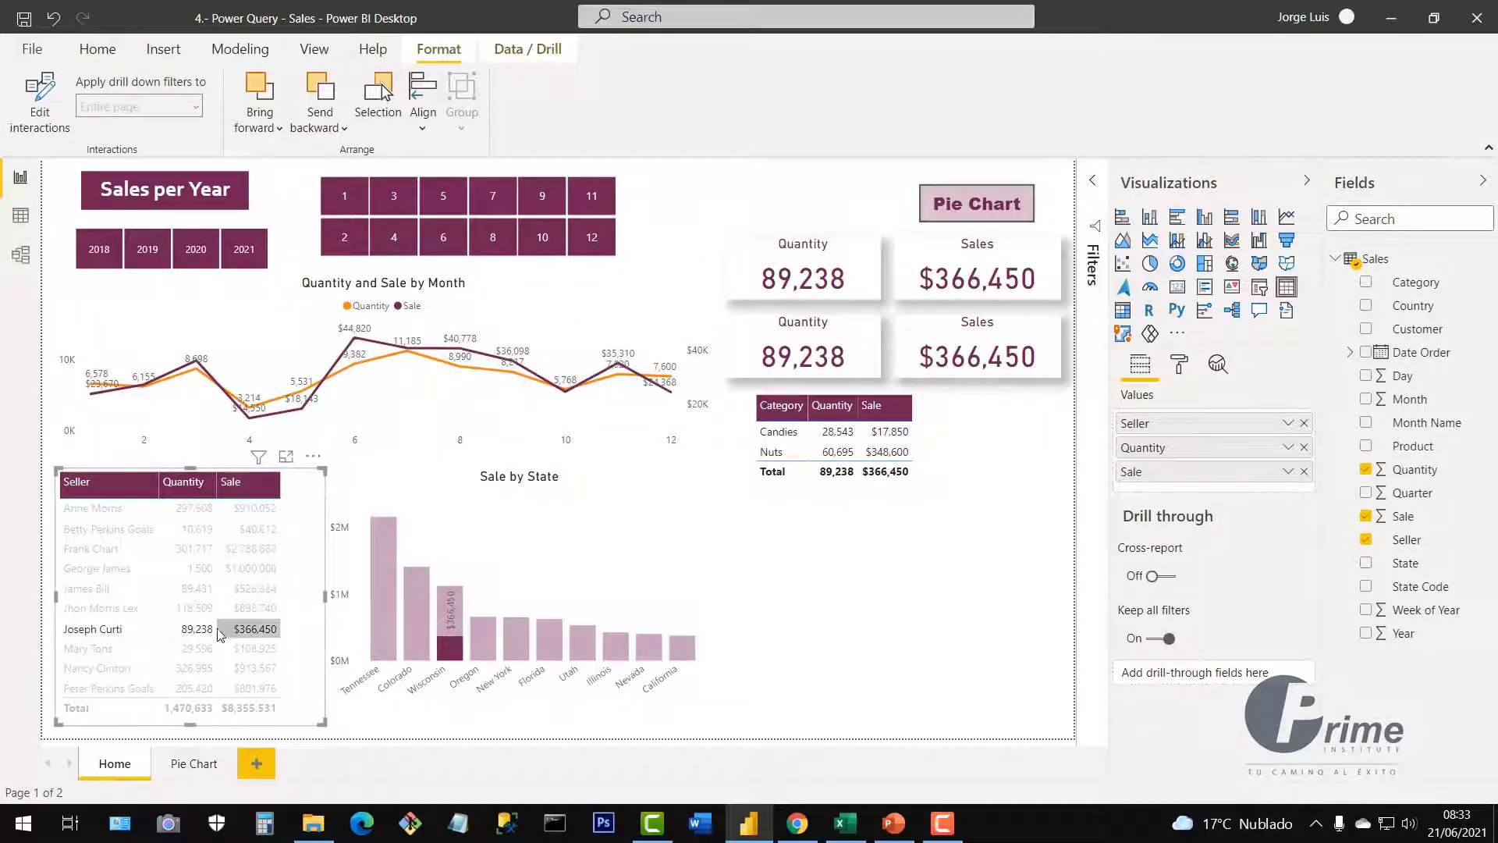
pyautogui.click(97, 634)
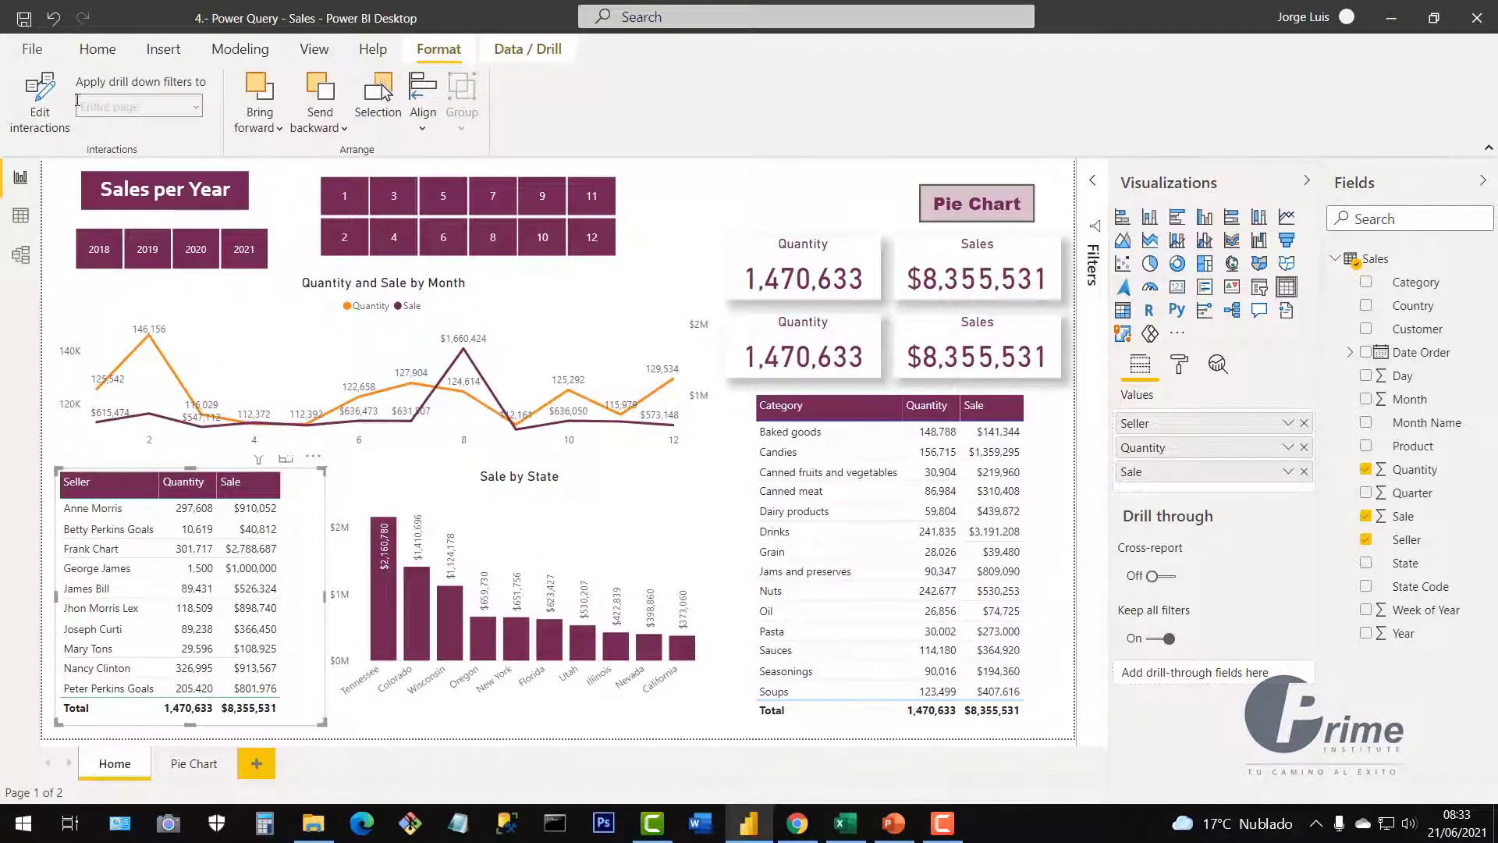
pyautogui.click(52, 110)
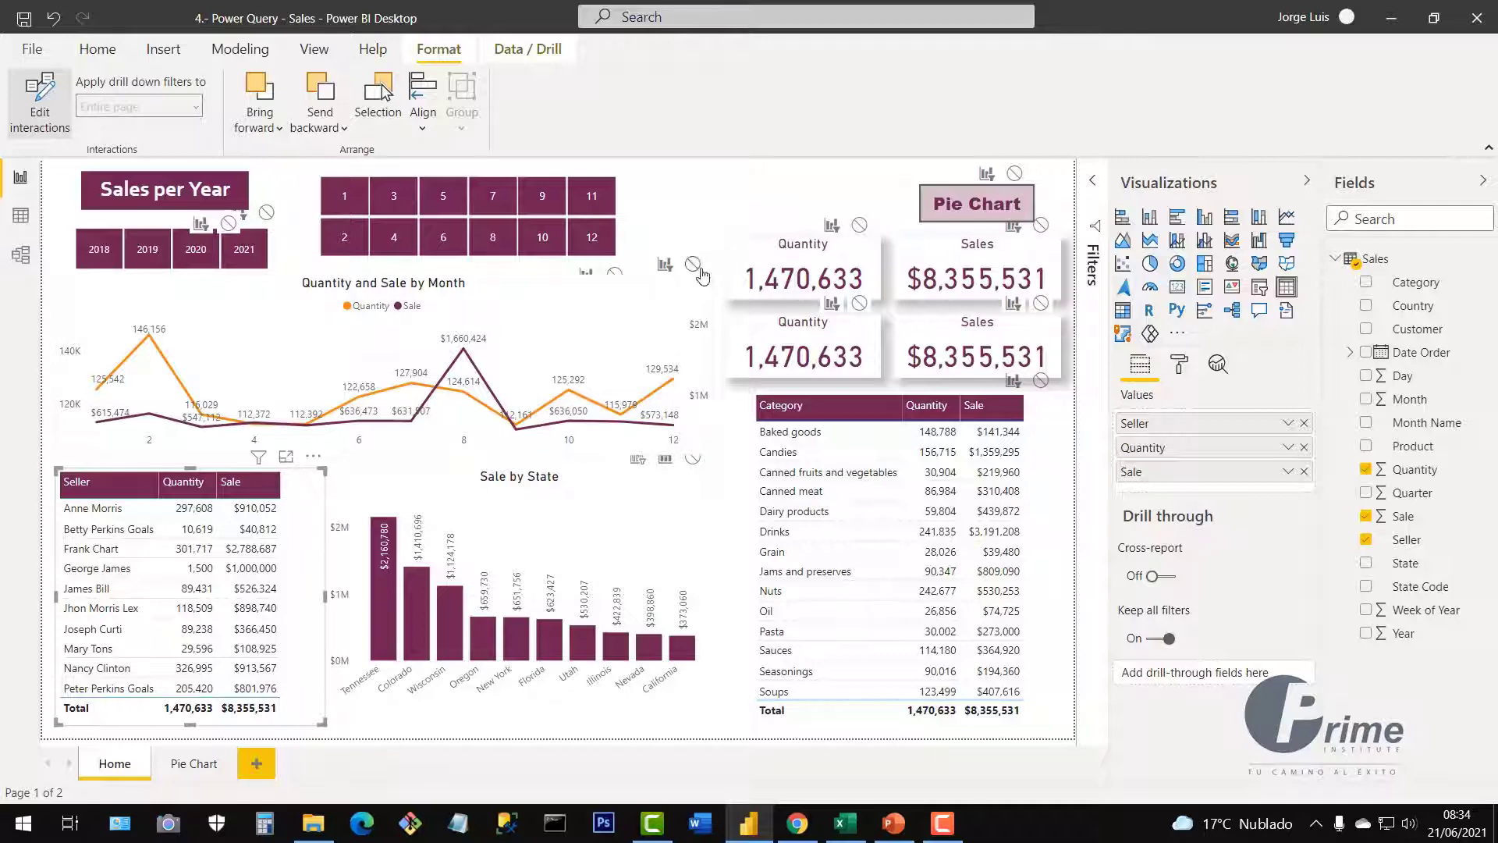
pyautogui.click(66, 125)
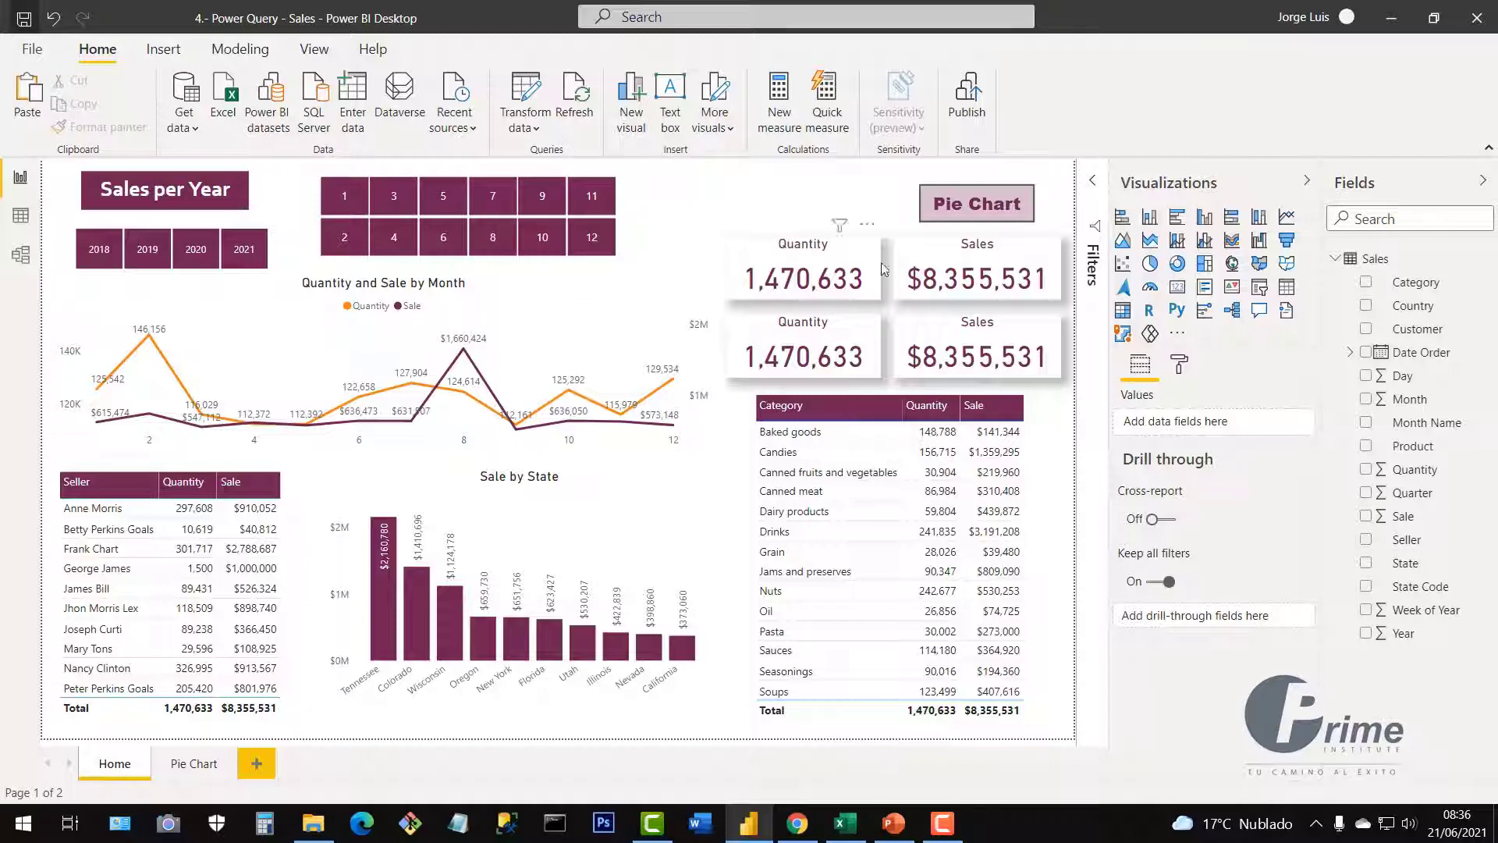
# Publish the report to My workspace, replacing the existing dataset, and dismiss the publishing dialog
pyautogui.click(970, 123)
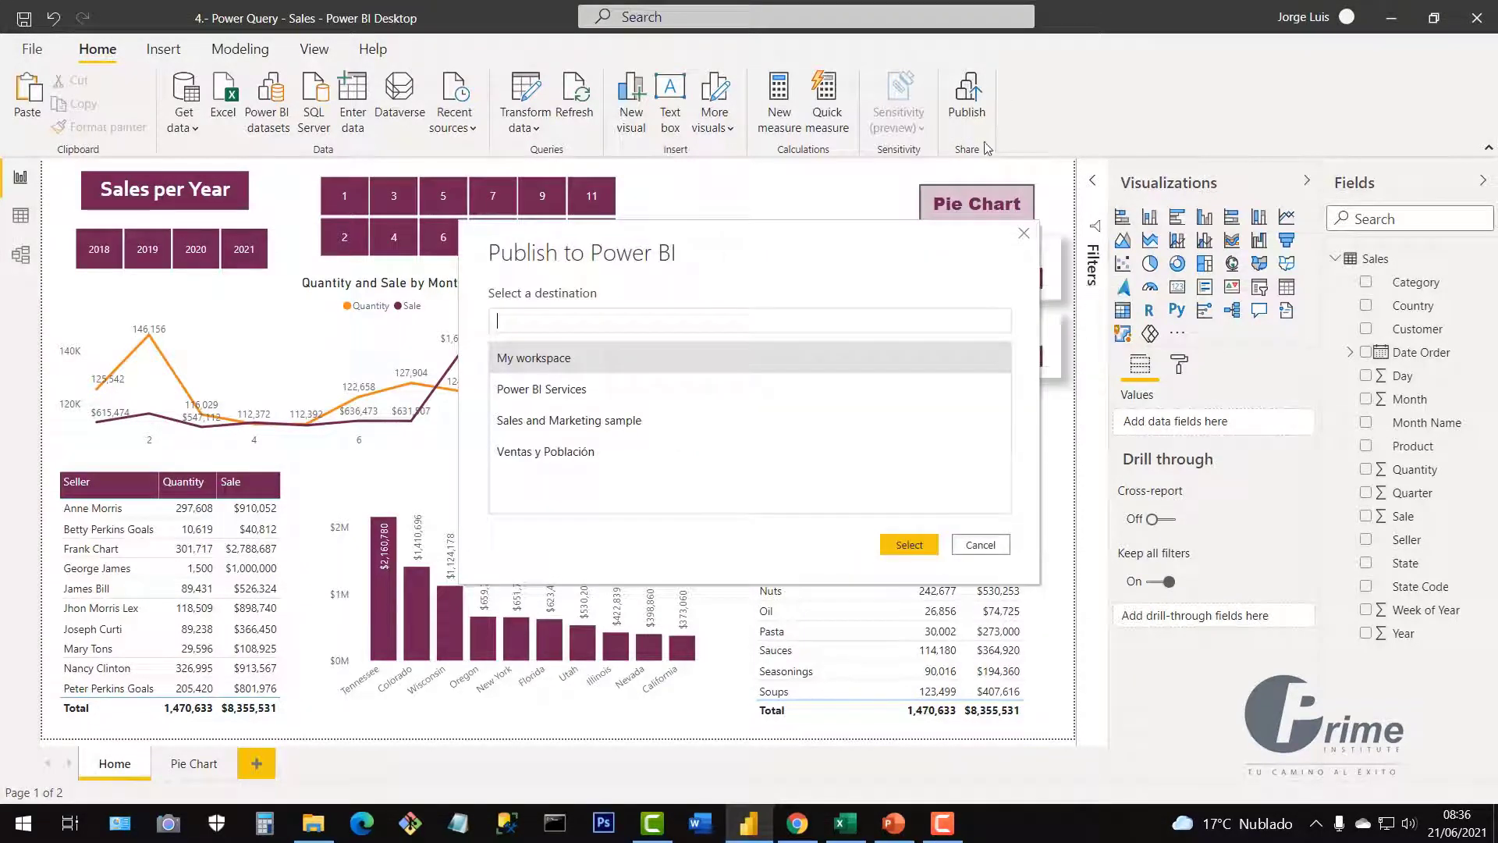
pyautogui.click(907, 546)
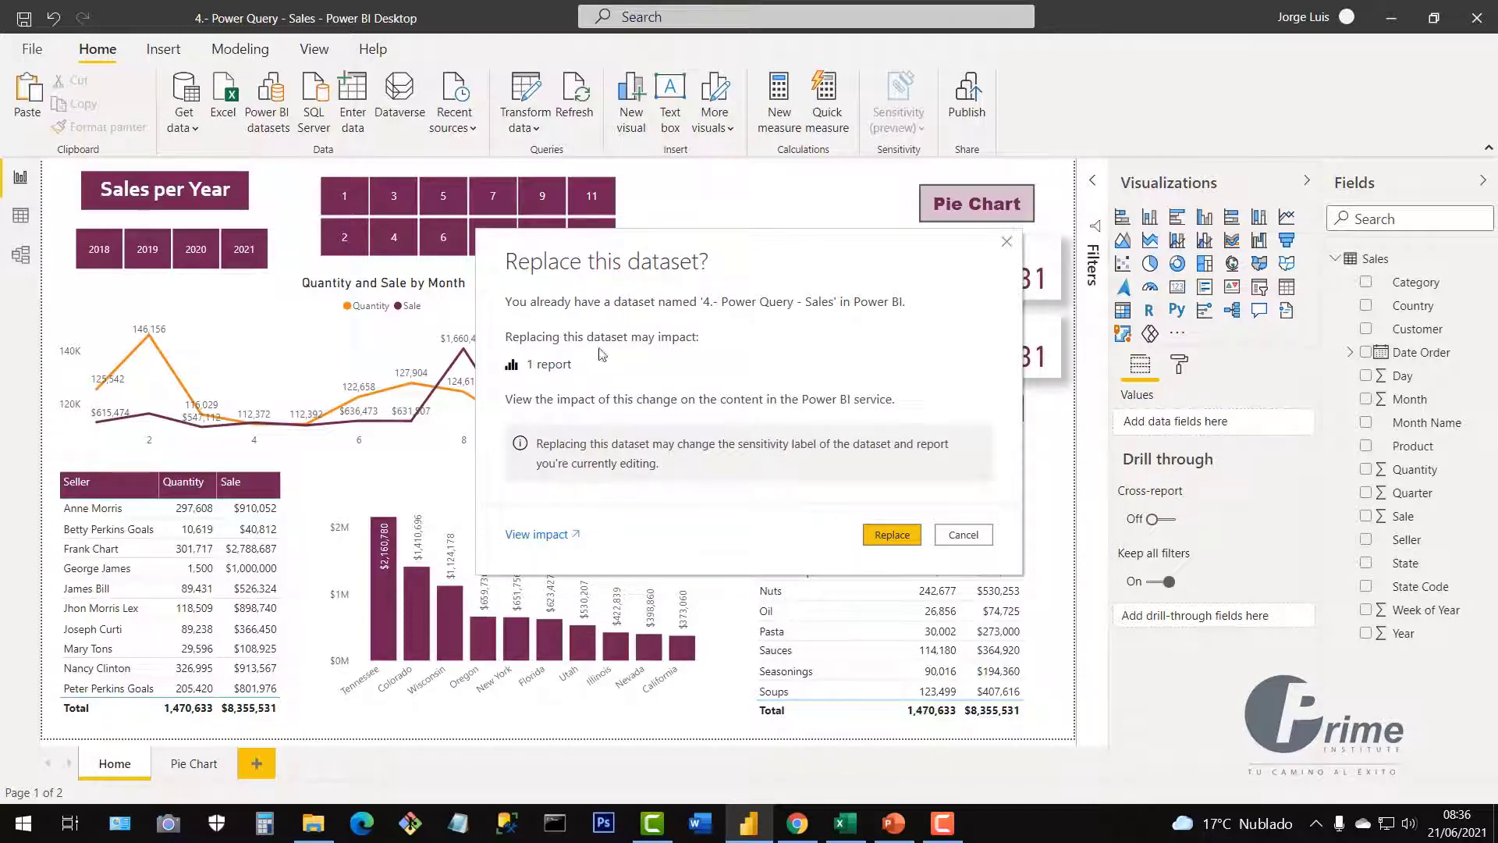
pyautogui.click(876, 540)
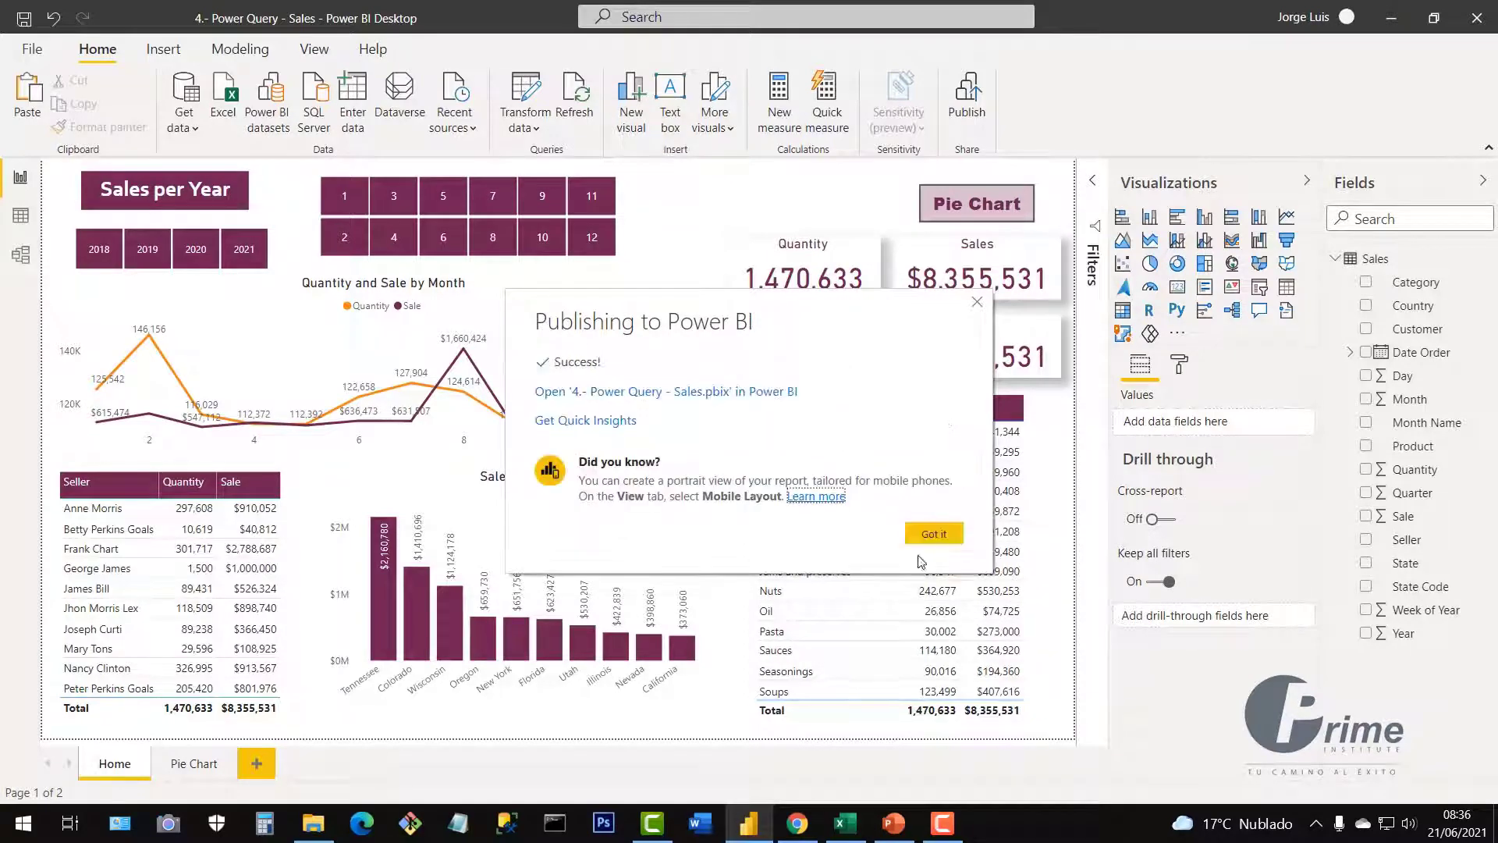
pyautogui.click(934, 535)
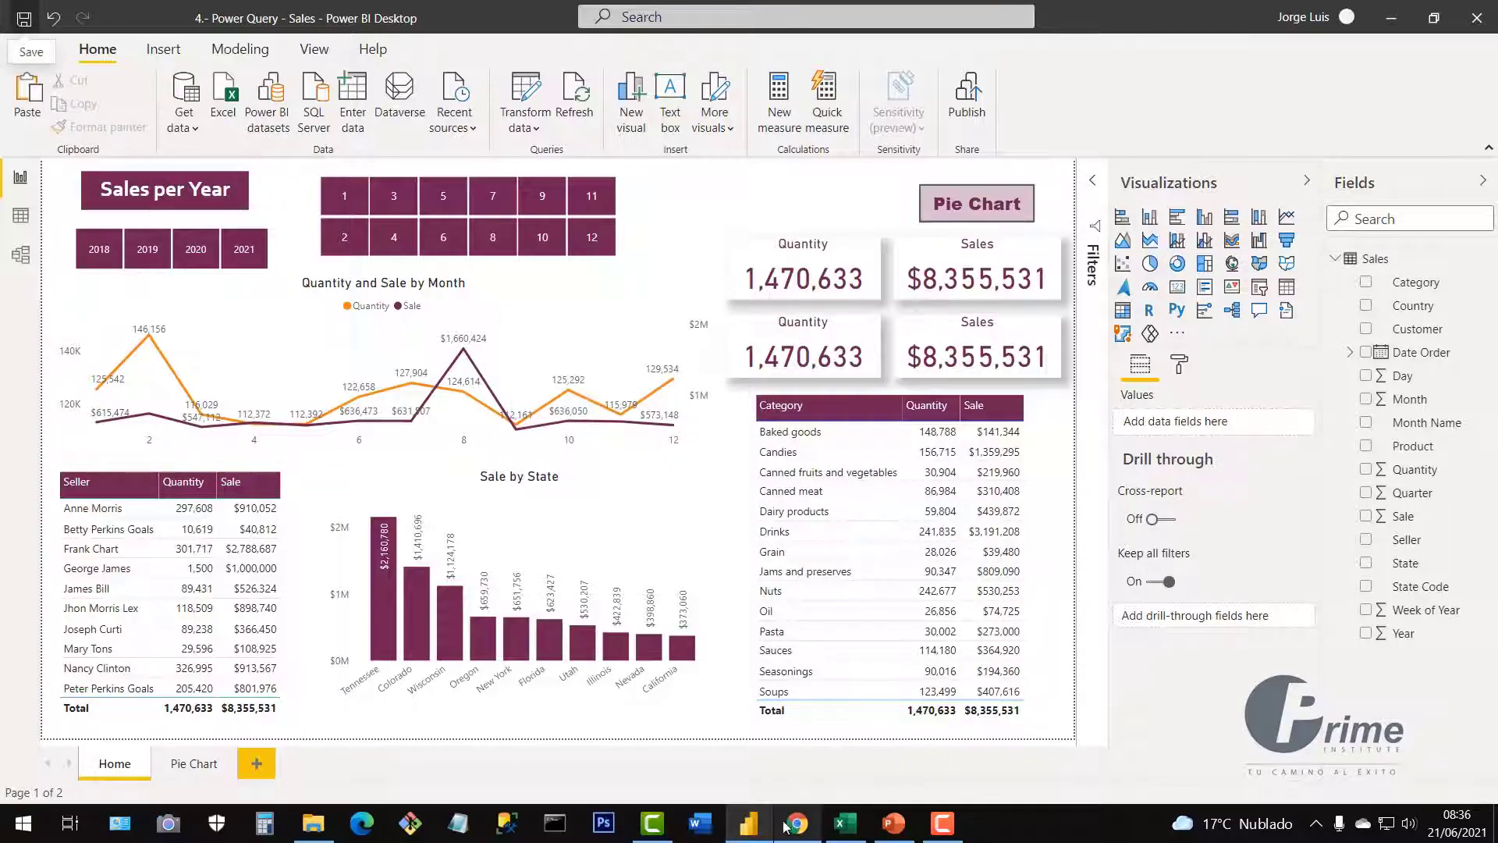
# Switch to Power BI in Chrome, reload My workspace, and open the 4.- Power Query - Sales report
pyautogui.click(750, 821)
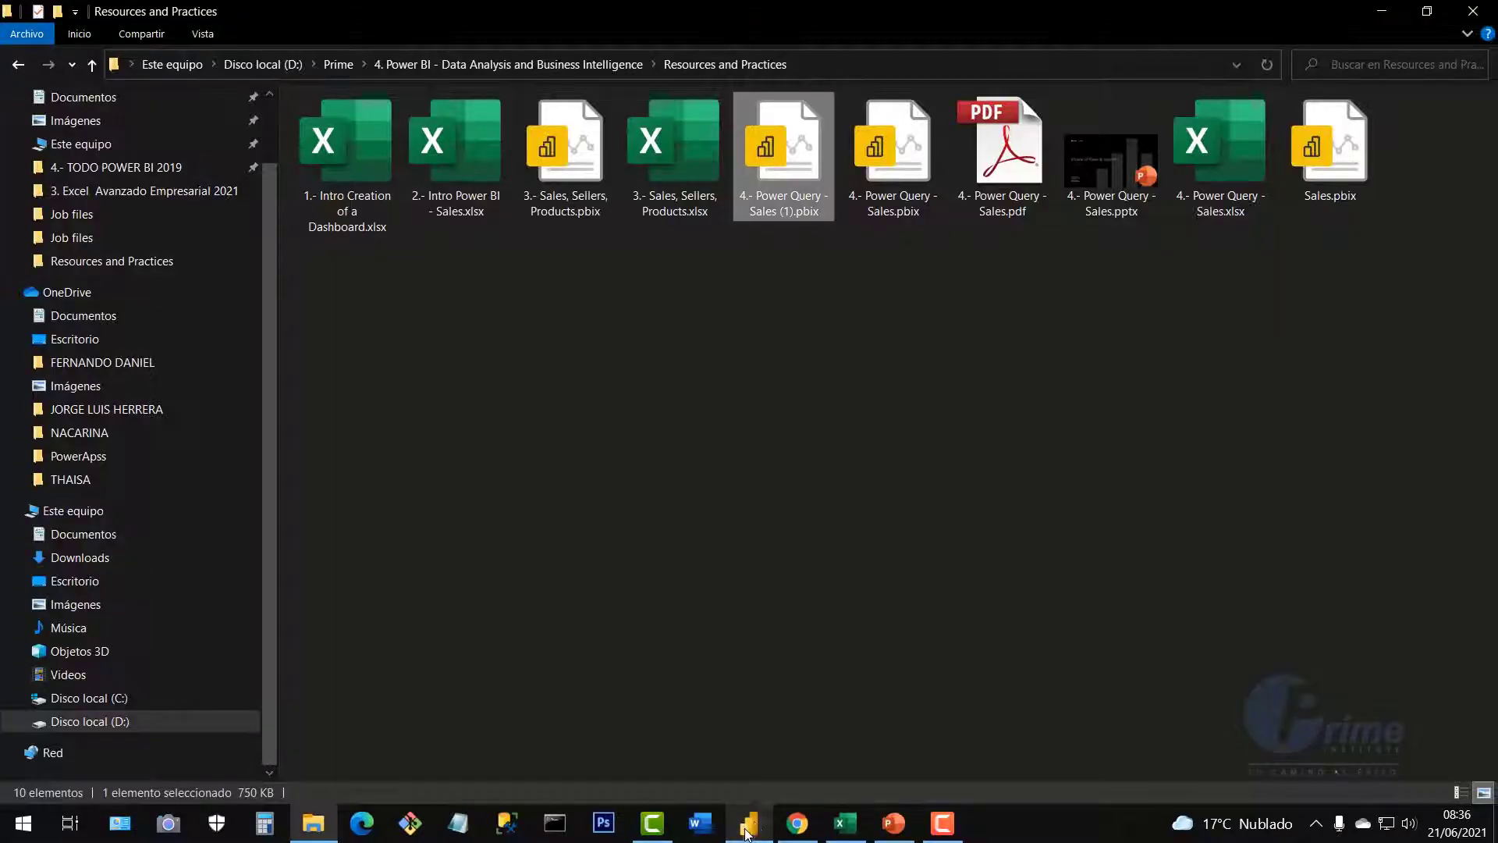
pyautogui.click(796, 823)
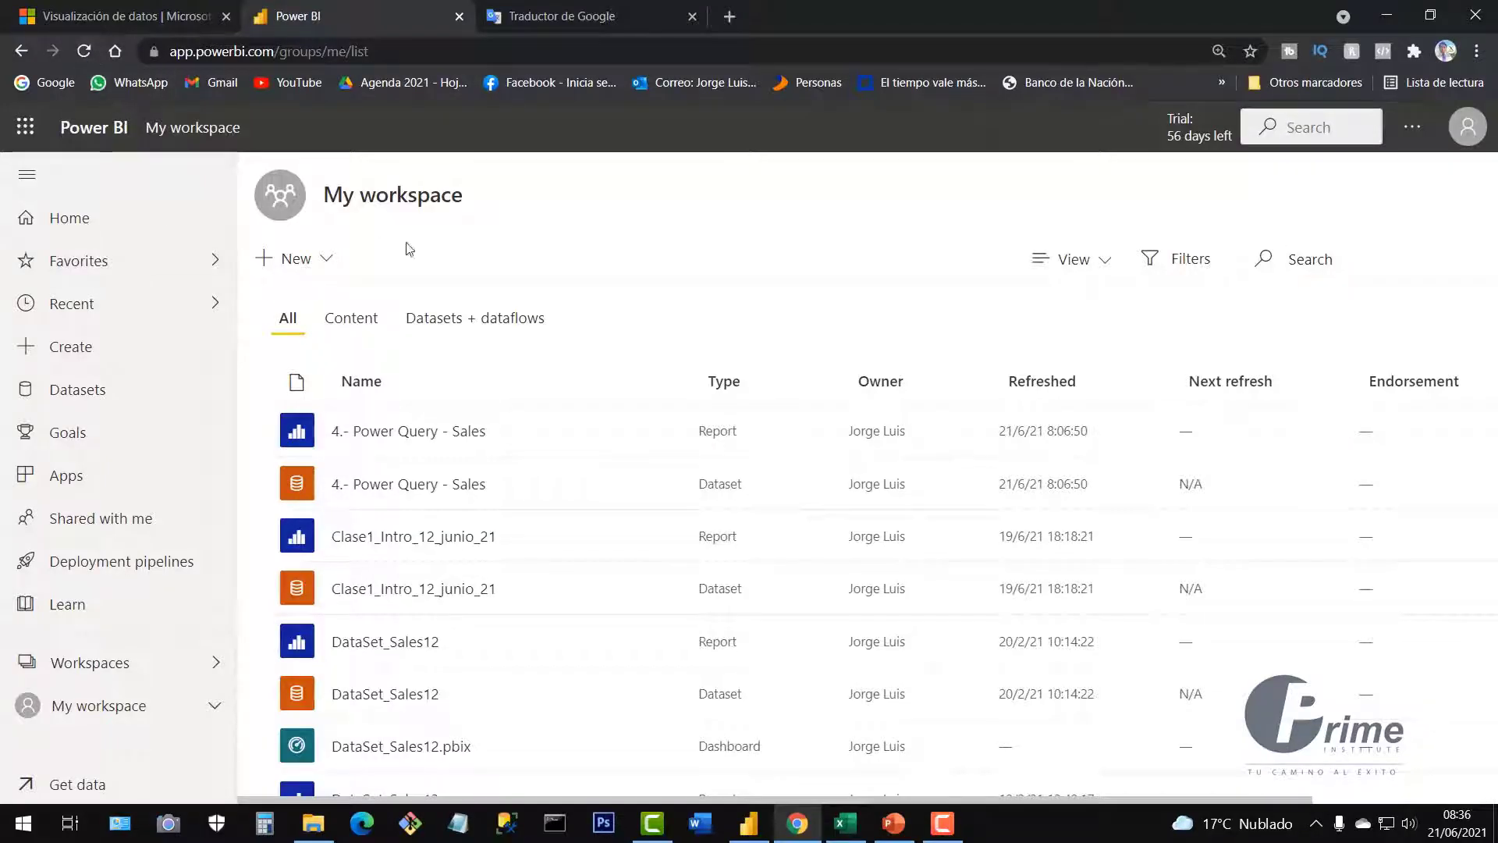
pyautogui.click(84, 53)
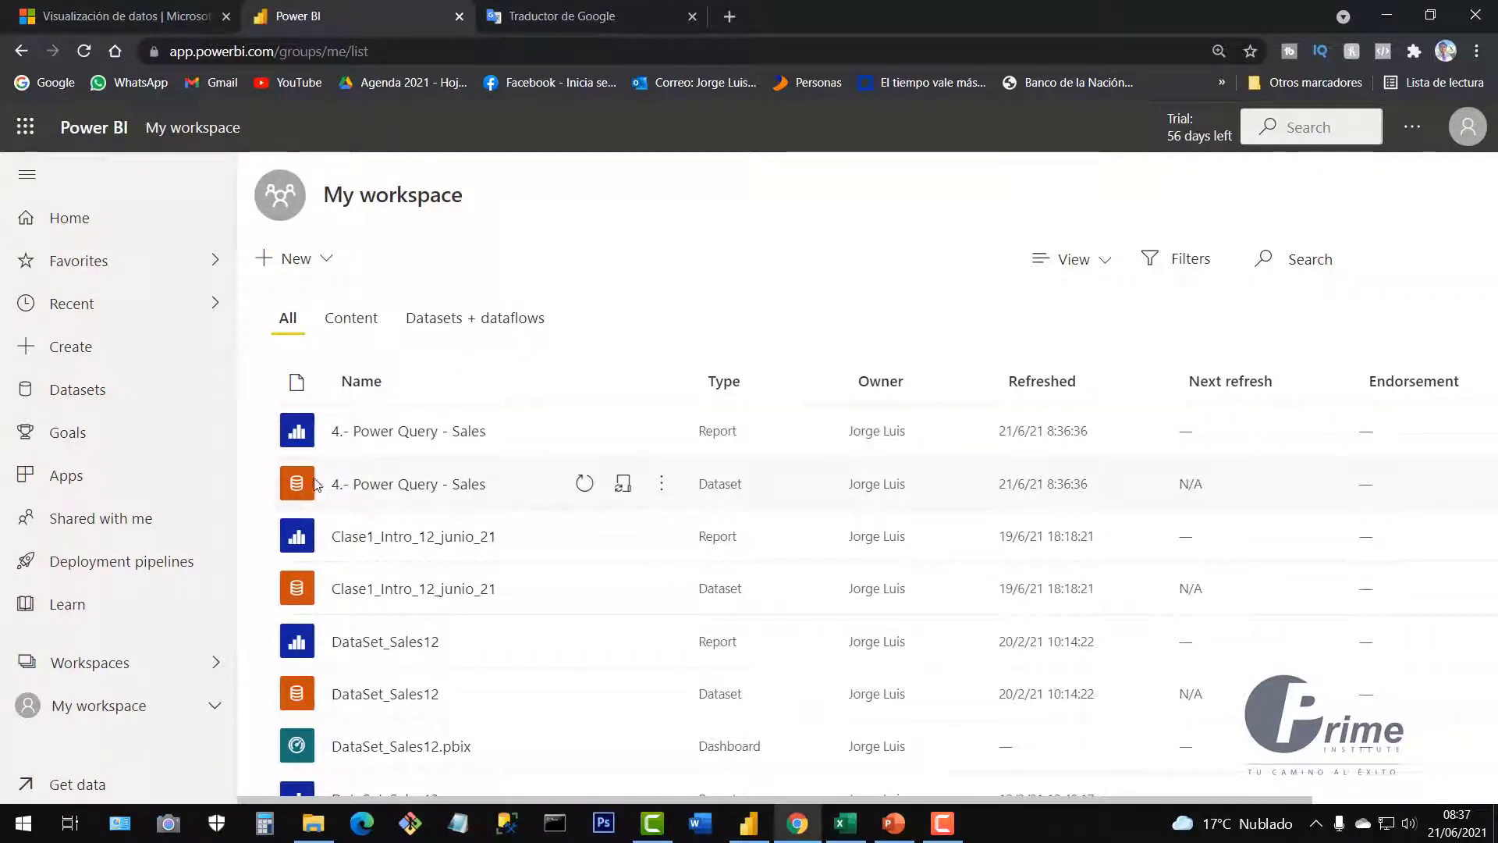
pyautogui.click(382, 434)
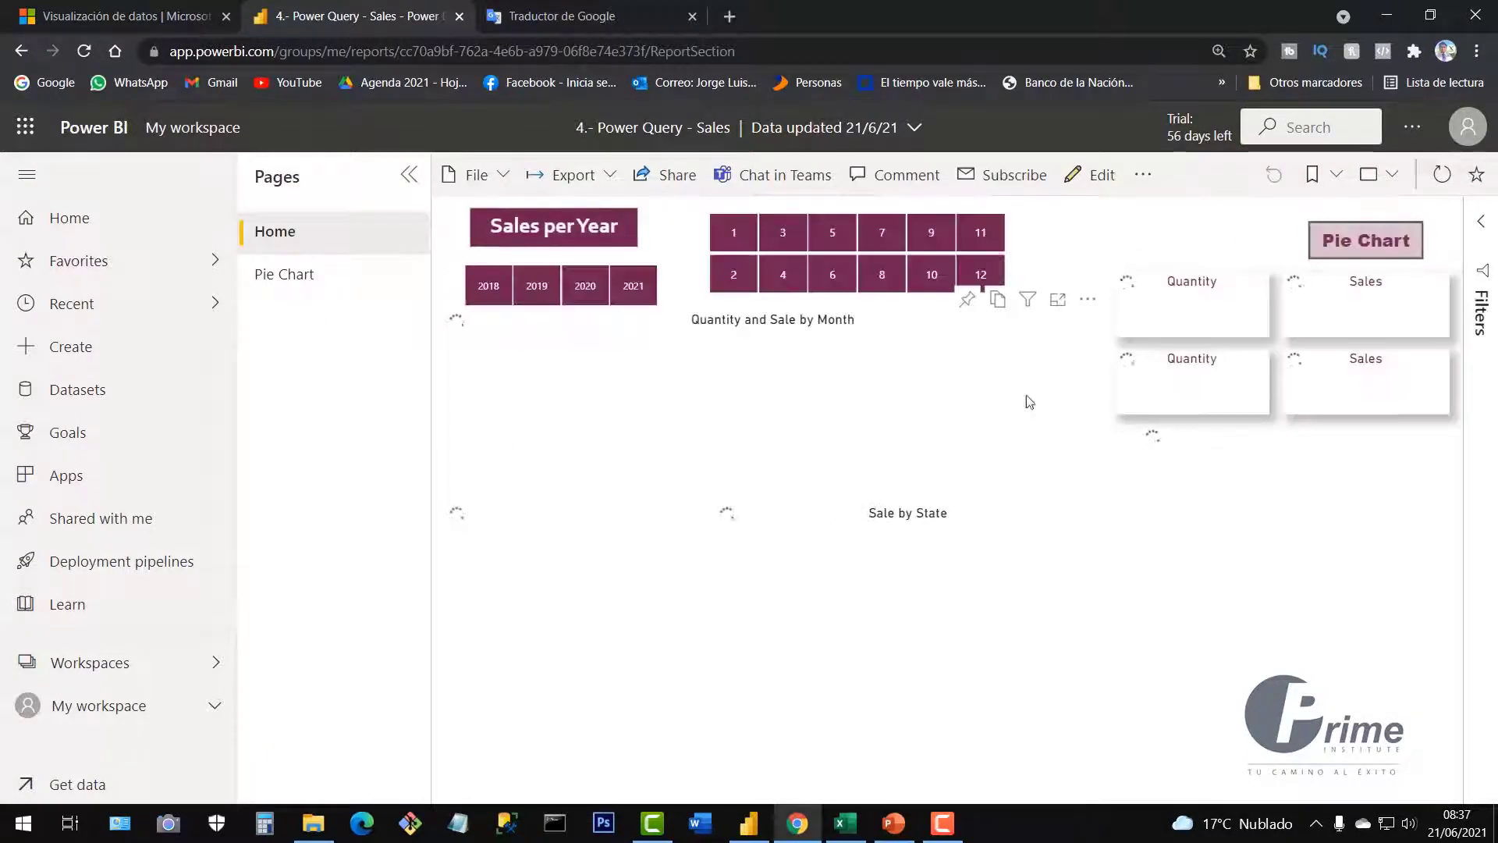
# Test the published year slicer with 2020 and 2019 on the Home page, and with 2020 on the Pie Chart page
pyautogui.click(588, 301)
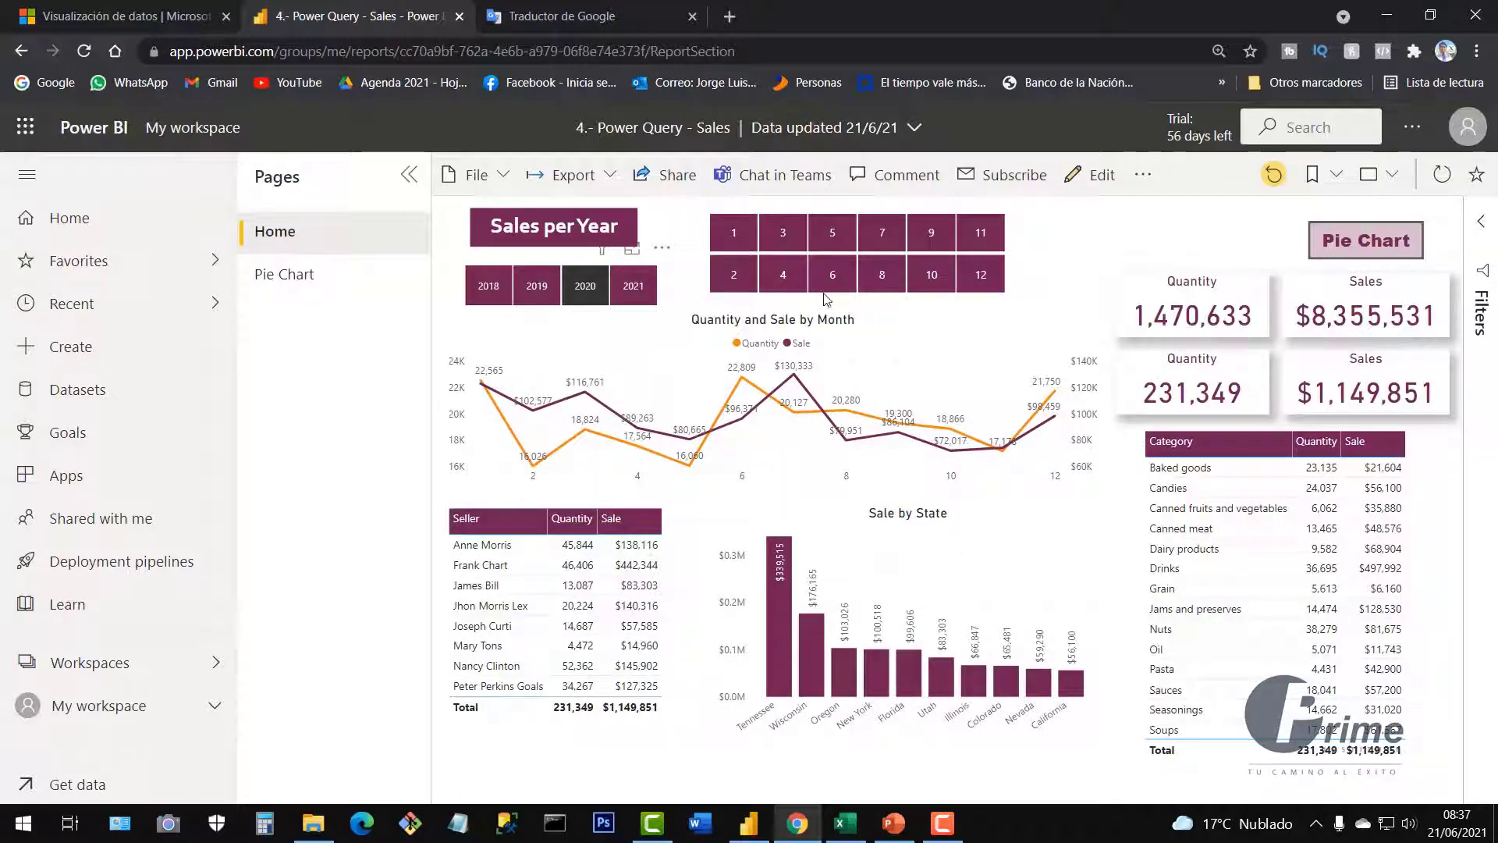
pyautogui.keyDown('ctrl'); pyautogui.click(536, 287); pyautogui.keyUp('ctrl')
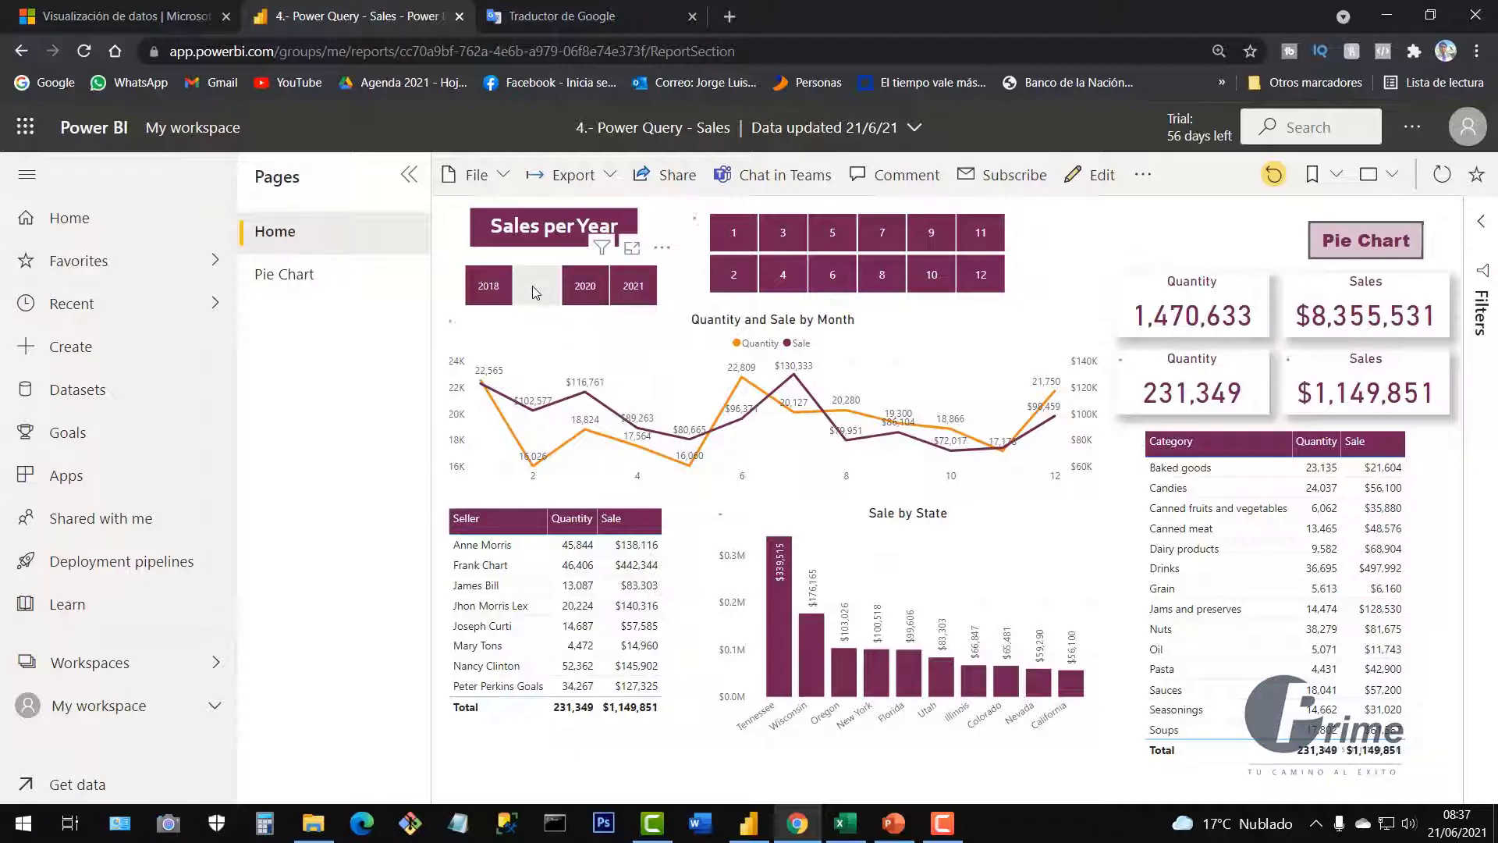
pyautogui.click(1362, 247)
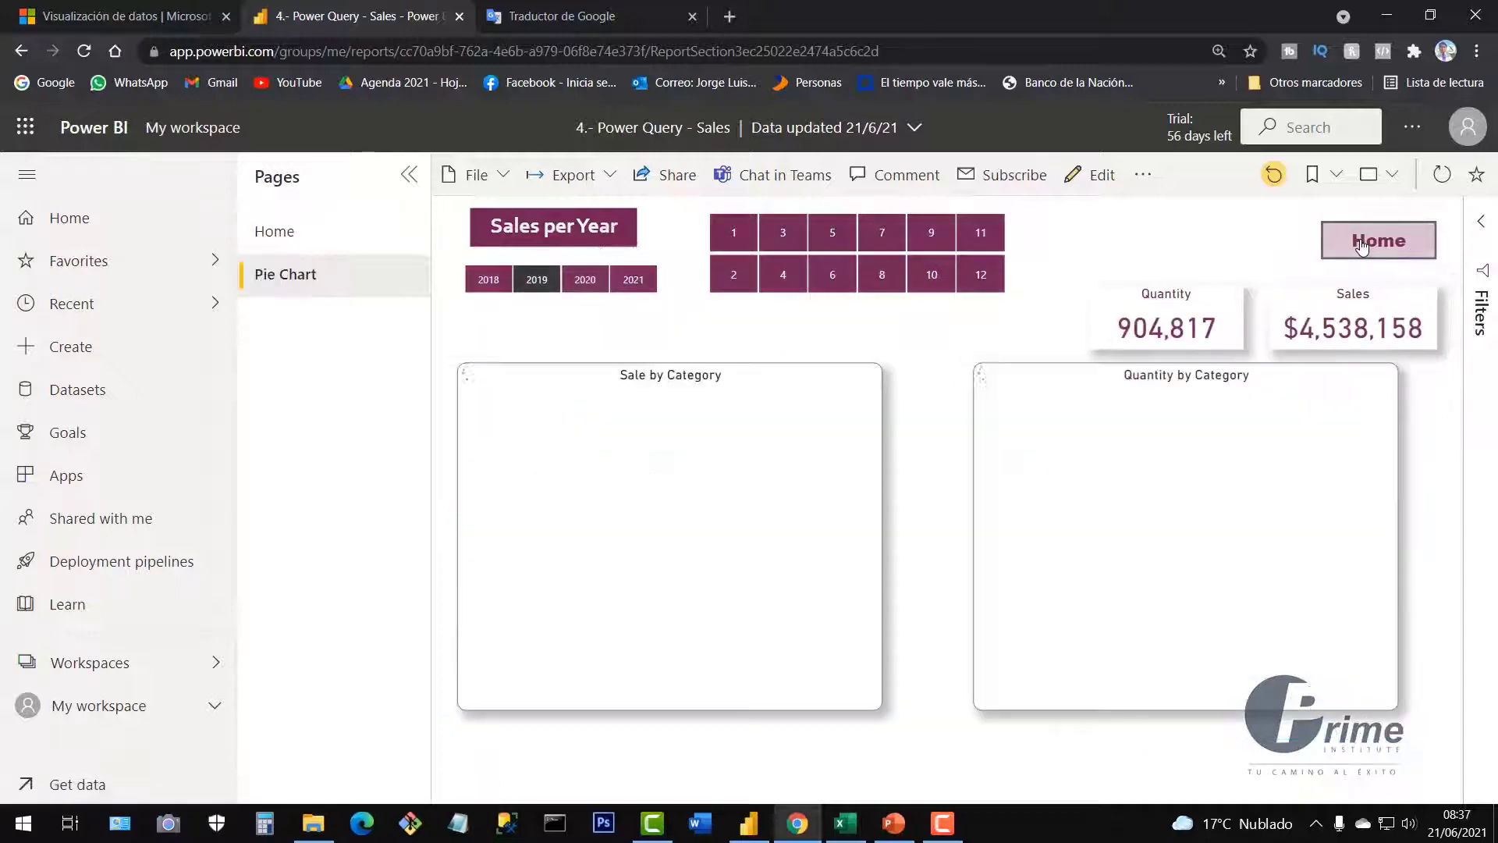
pyautogui.click(587, 281)
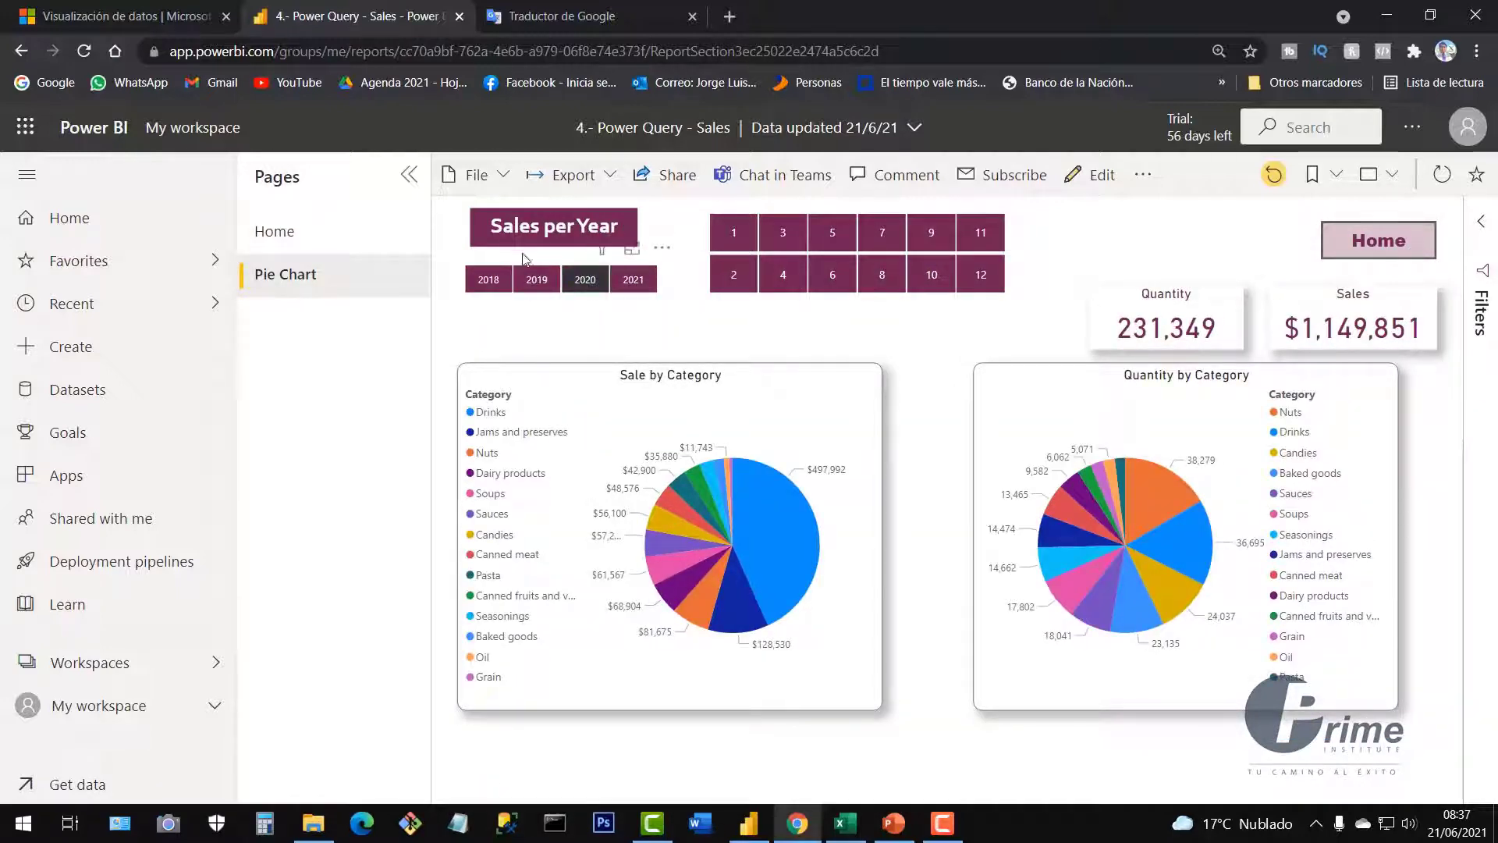